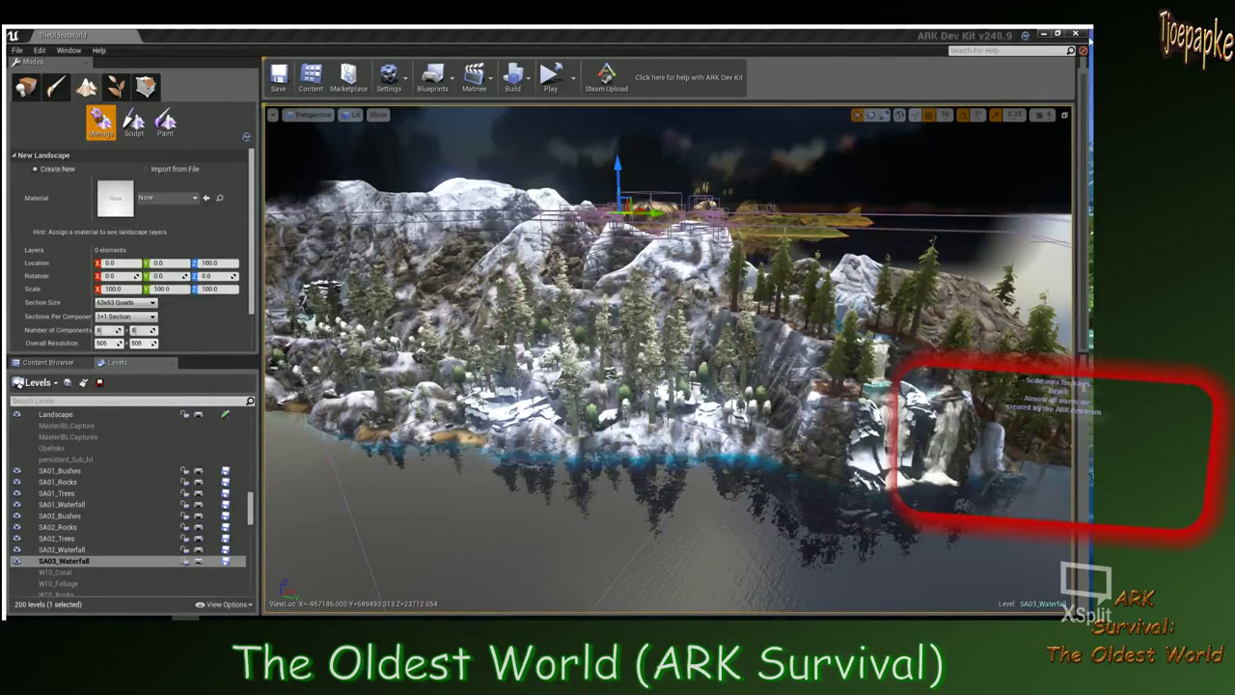
# Widen the collapsed side area to reveal the Scene Outliner and Details beside the viewport.
pyautogui.click(1057, 34)
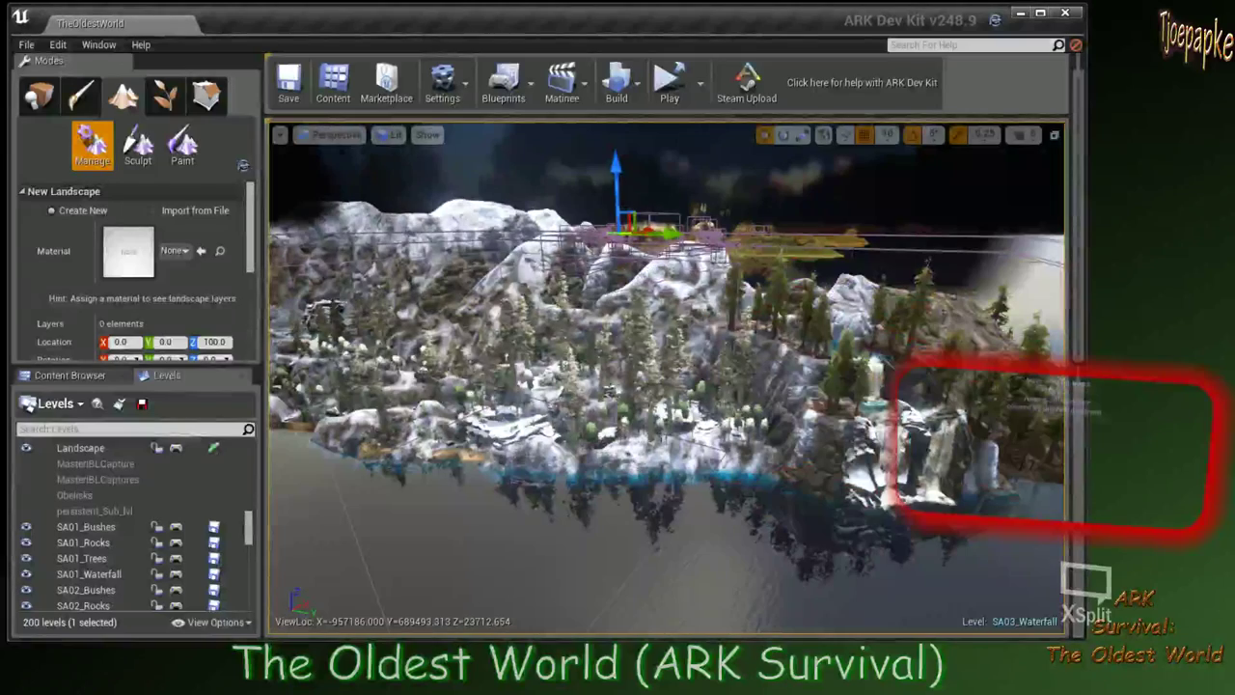
pyautogui.doubleClick(854, 19)
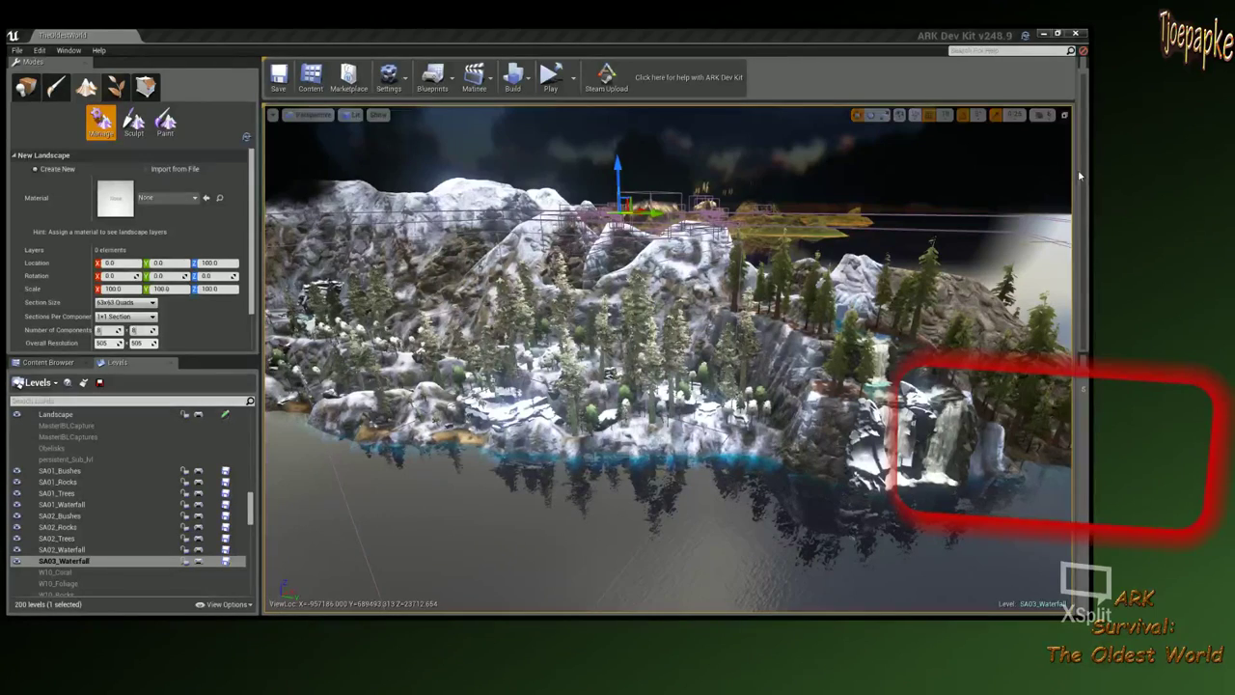
pyautogui.moveTo(849, 319); pyautogui.dragTo(888, 316)
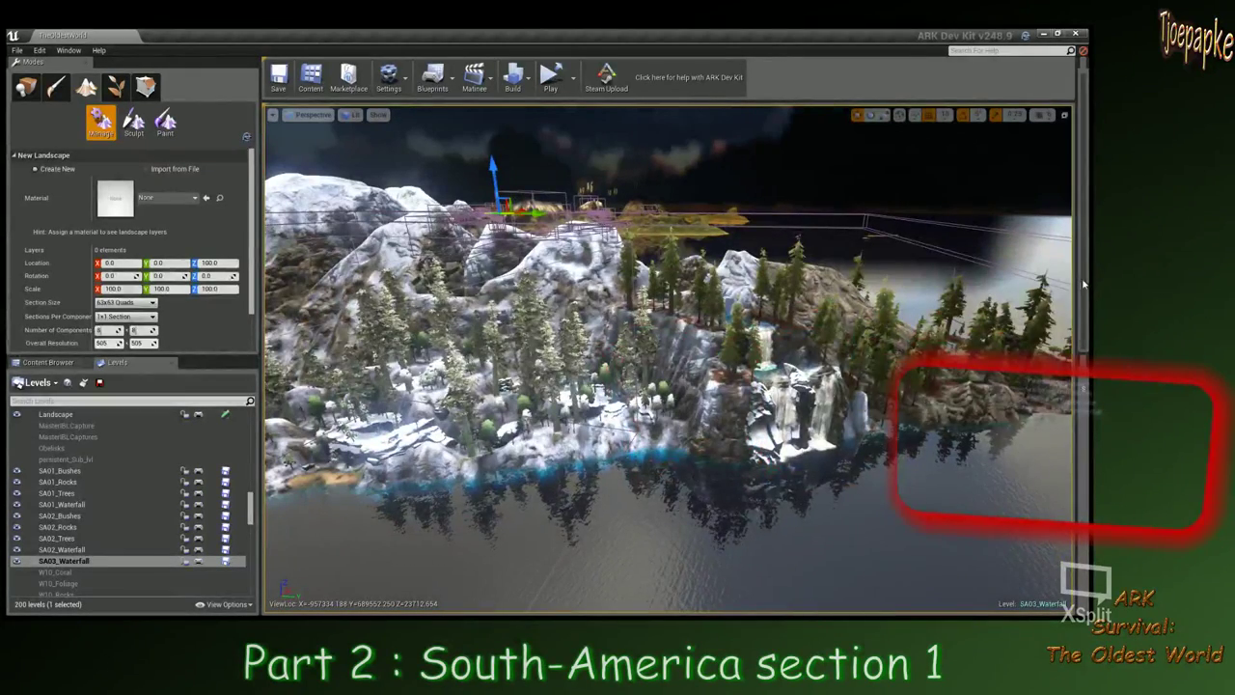
pyautogui.moveTo(1079, 286); pyautogui.dragTo(890, 287)
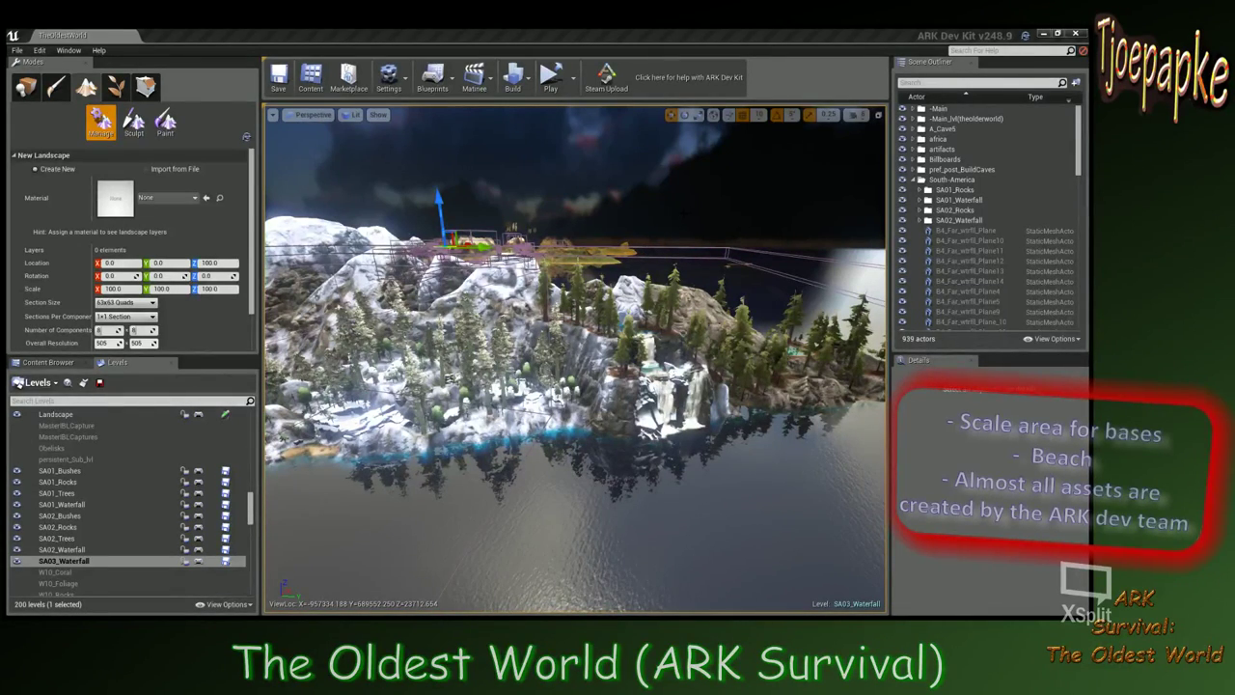
# Dock the Content Browser beneath the viewport and reduce its height to give the 3D view more room.
pyautogui.moveTo(612, 208); pyautogui.dragTo(552, 253, button='right')
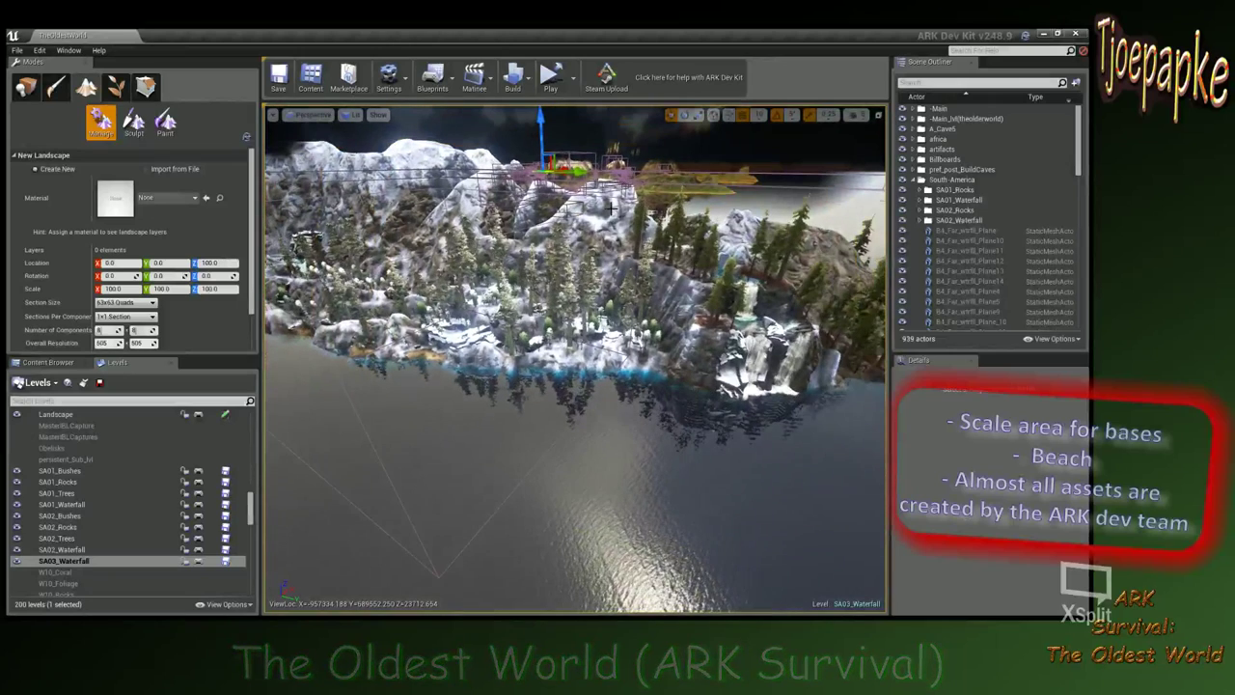
pyautogui.scroll(2, 612, 208)
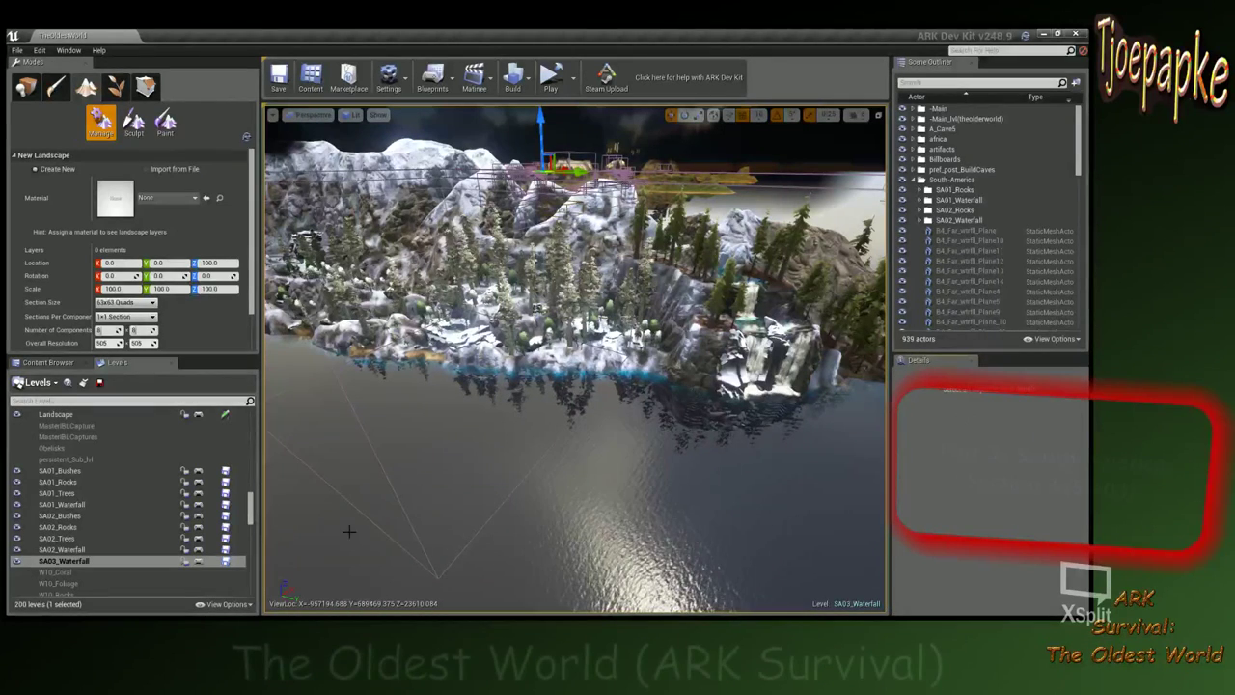
pyautogui.scroll(-4, 125, 502)
pyautogui.click(62, 362)
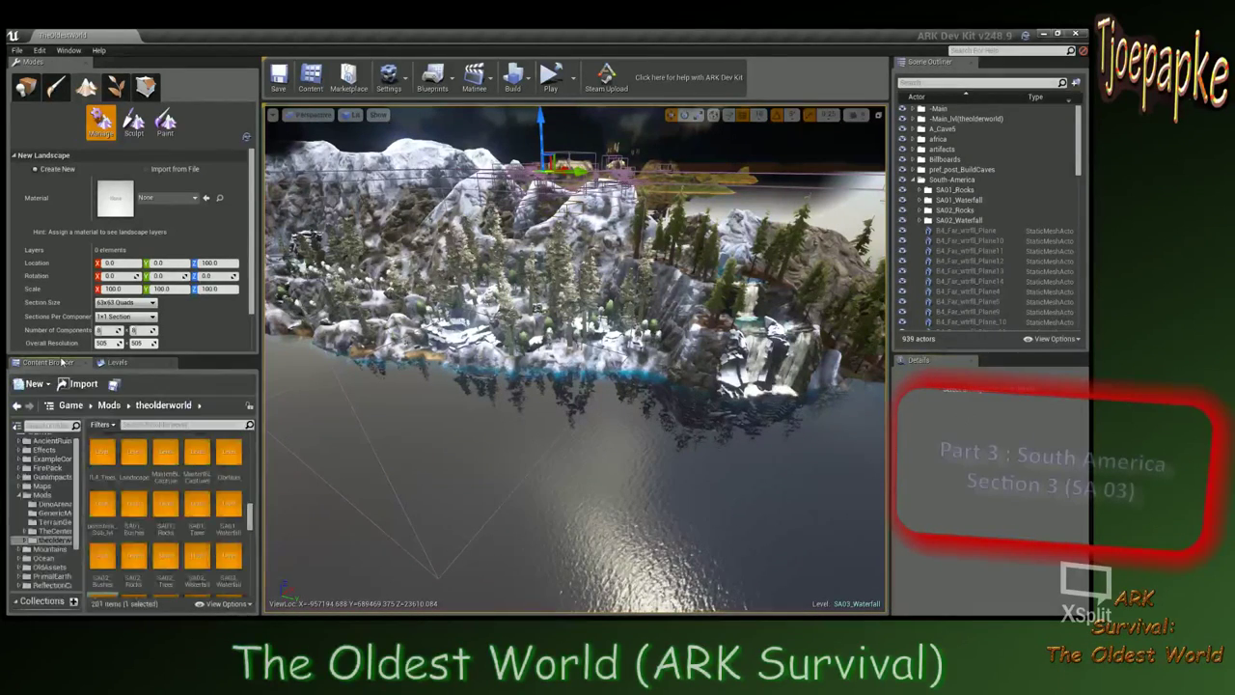
pyautogui.scroll(-1, 154, 511)
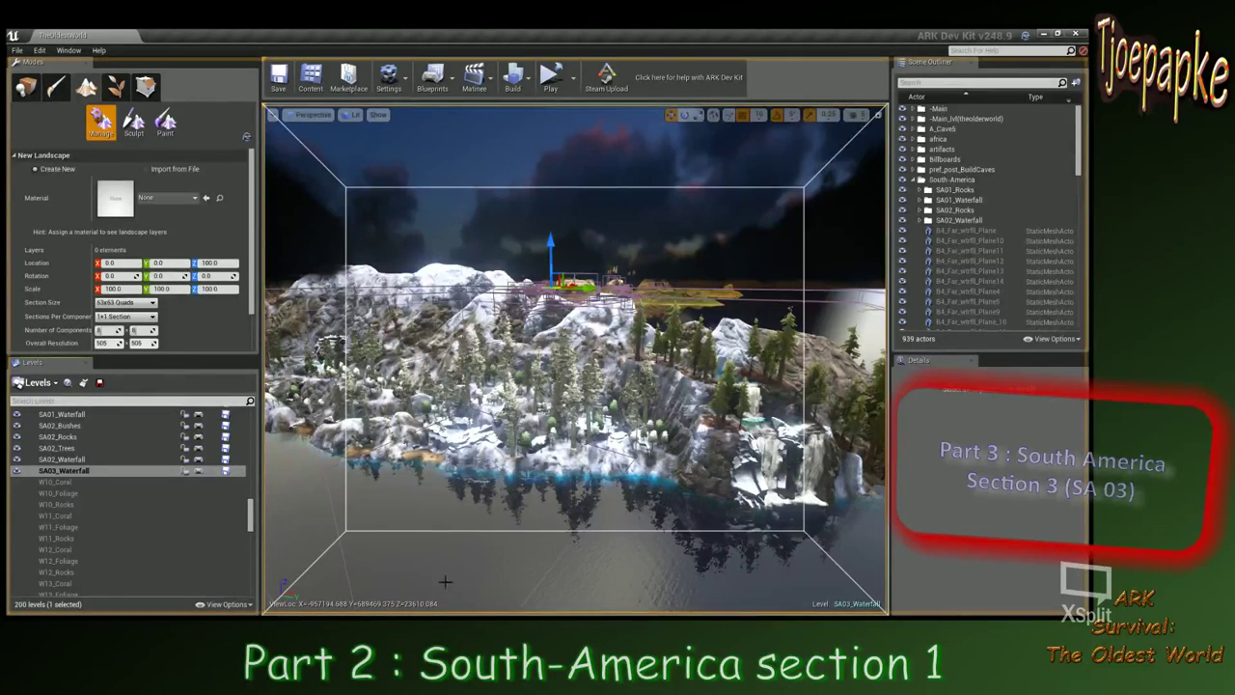
pyautogui.moveTo(445, 582); pyautogui.dragTo(446, 581)
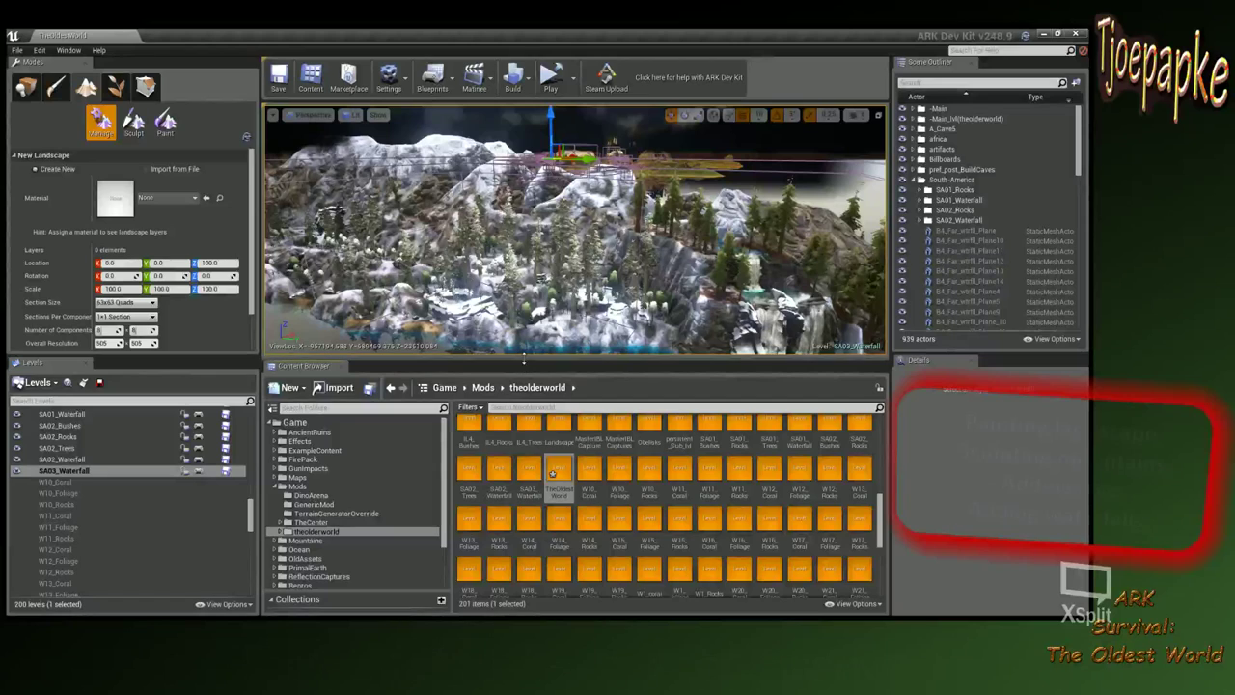
pyautogui.moveTo(523, 359); pyautogui.dragTo(530, 500)
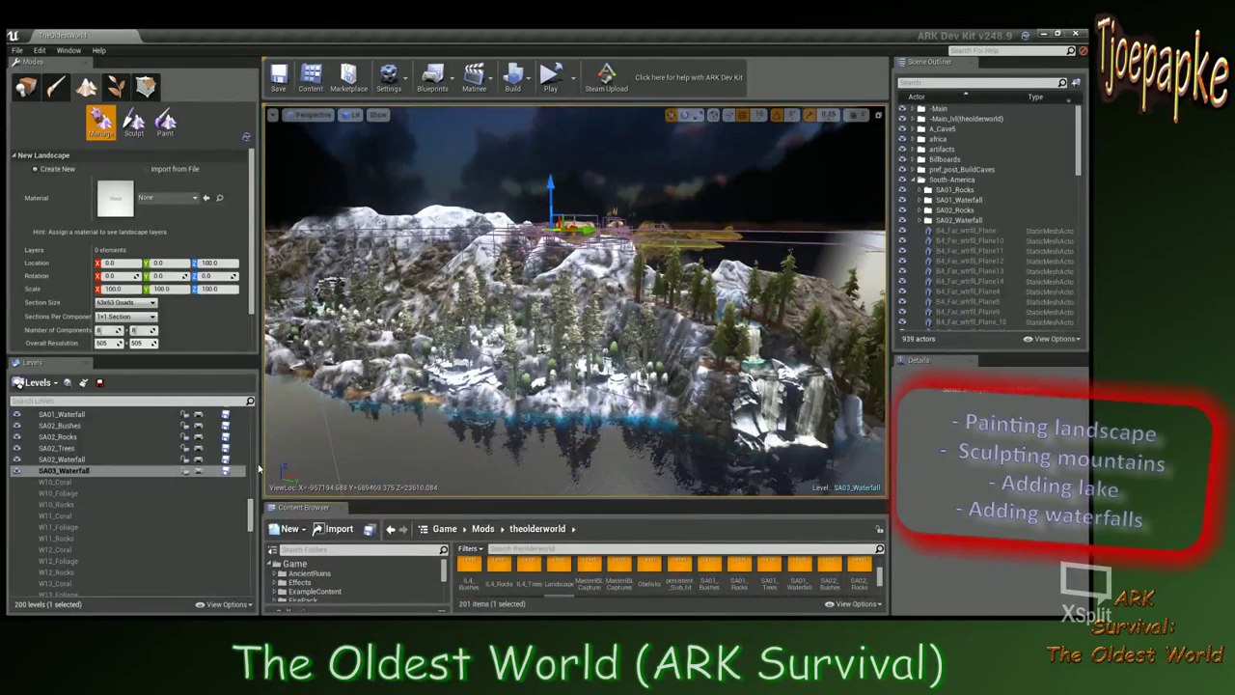
# Dock the Levels list together with the Content Browser, narrow the Modes area and slightly enlarge the shared lower area.
pyautogui.moveTo(256, 464); pyautogui.dragTo(153, 452)
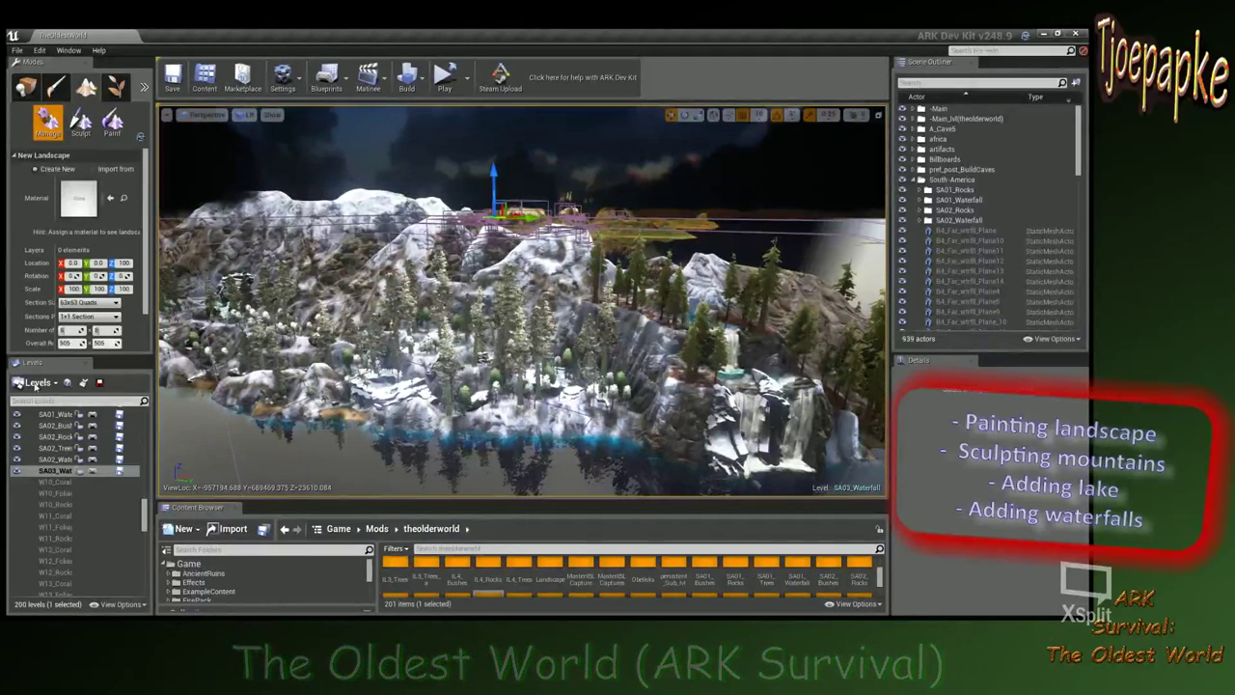
pyautogui.moveTo(32, 363); pyautogui.dragTo(268, 506)
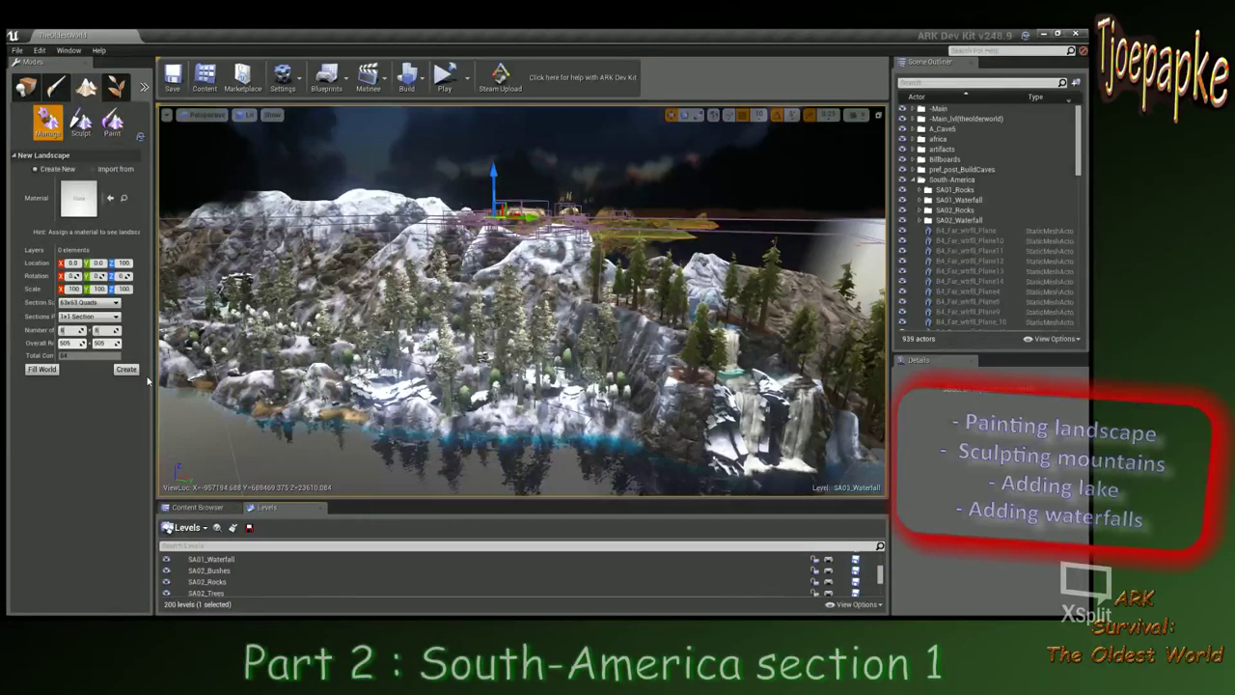
pyautogui.moveTo(152, 417); pyautogui.dragTo(139, 415)
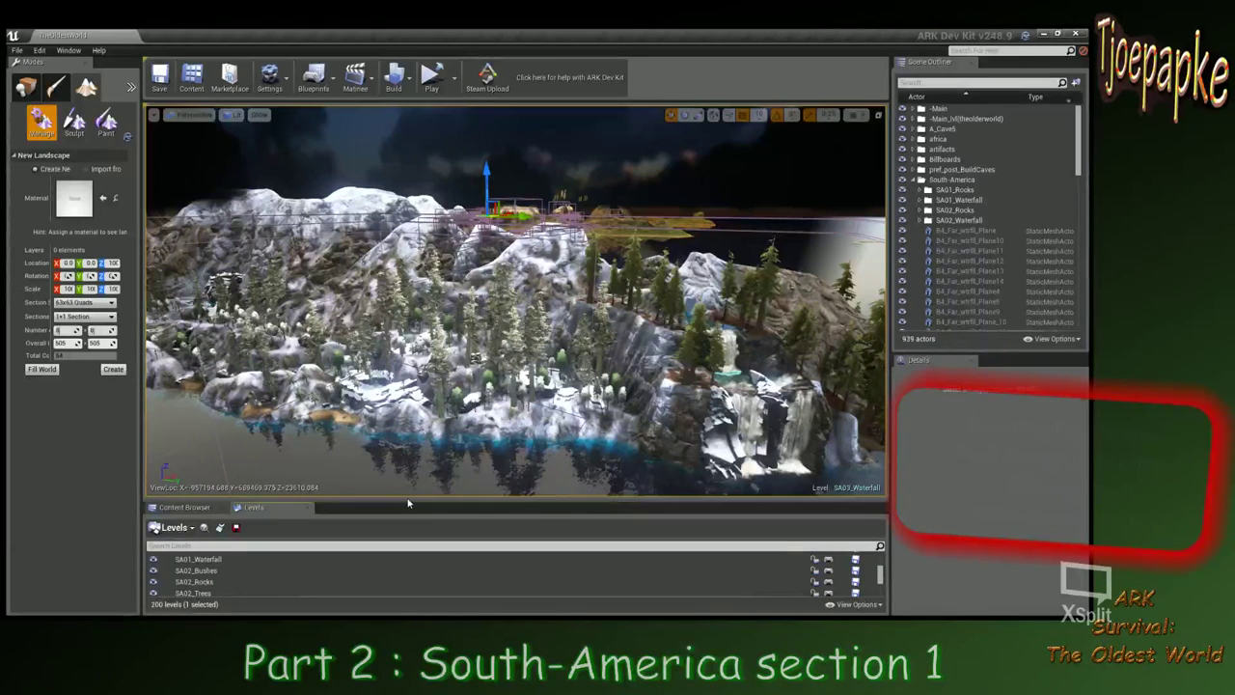
pyautogui.moveTo(408, 501); pyautogui.dragTo(409, 473)
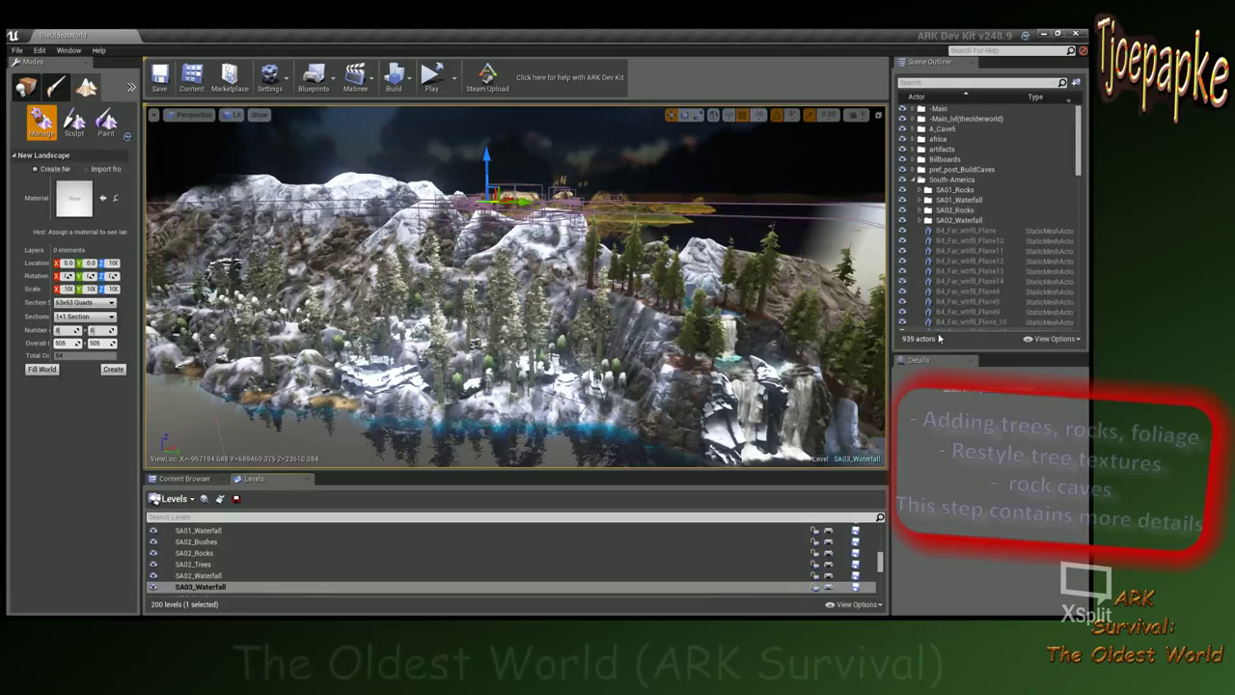
pyautogui.click(185, 479)
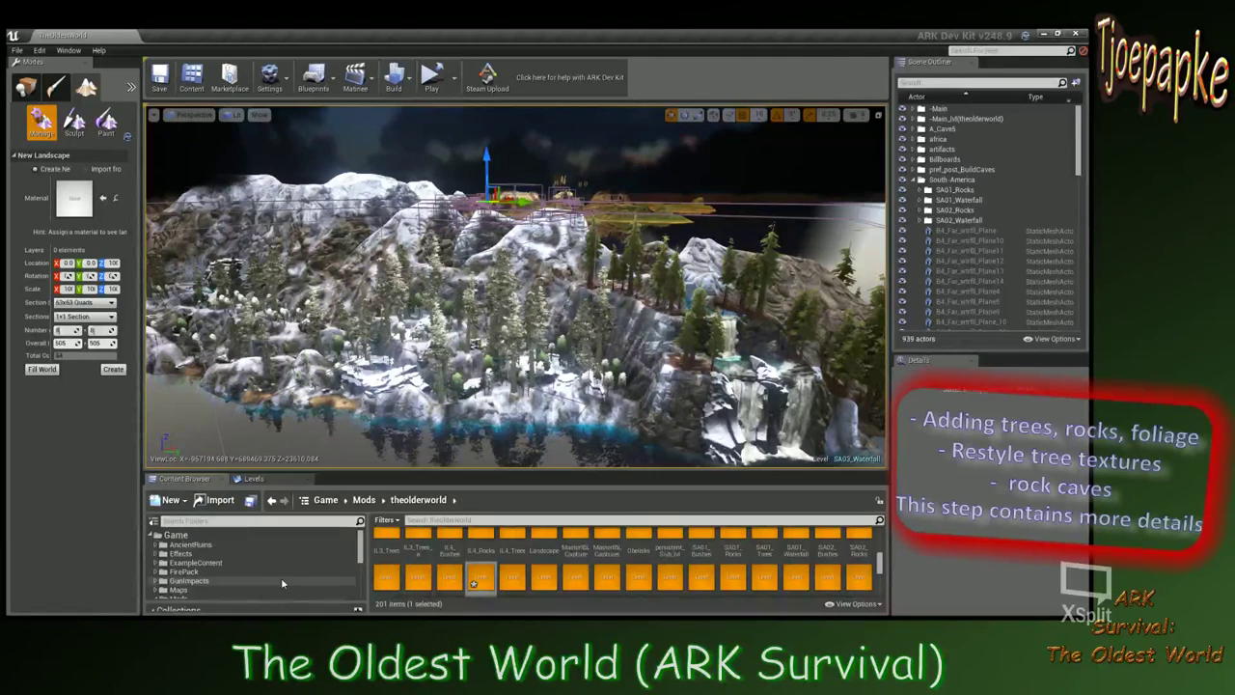
pyautogui.moveTo(506, 478); pyautogui.dragTo(506, 458)
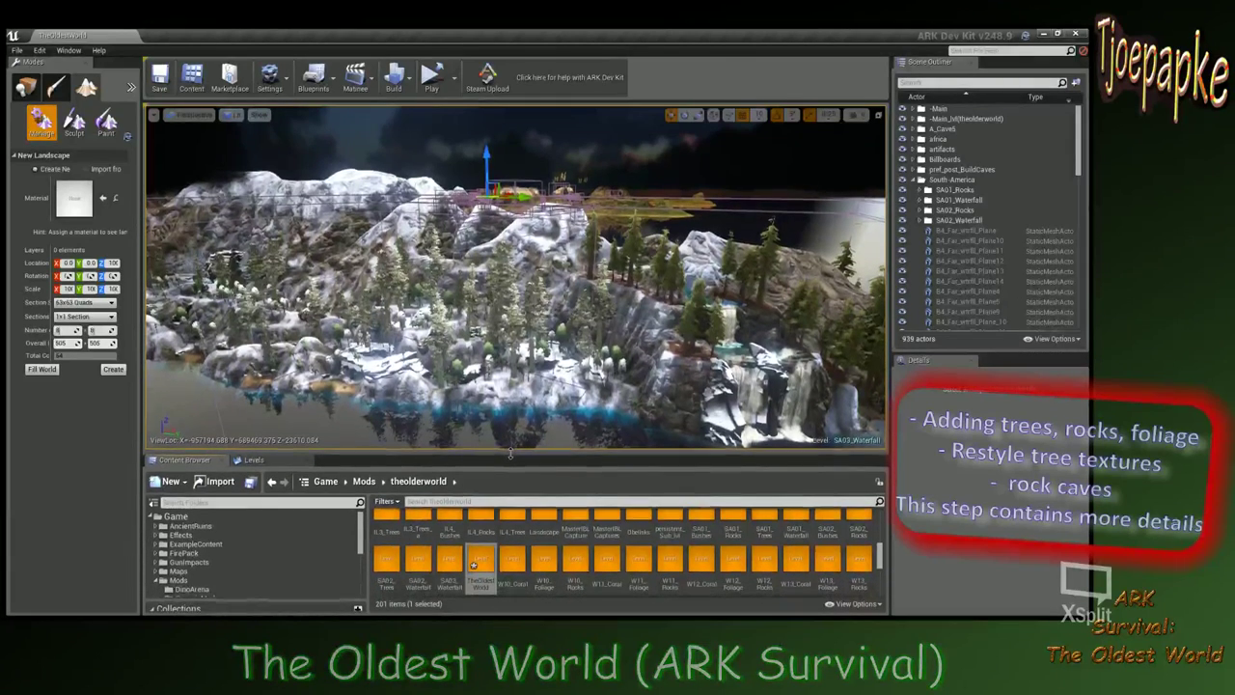
# Open the Assets folder inside landscape_assets of the theolderworld mod in the Content Browser.
pyautogui.scroll(-8, 193, 545)
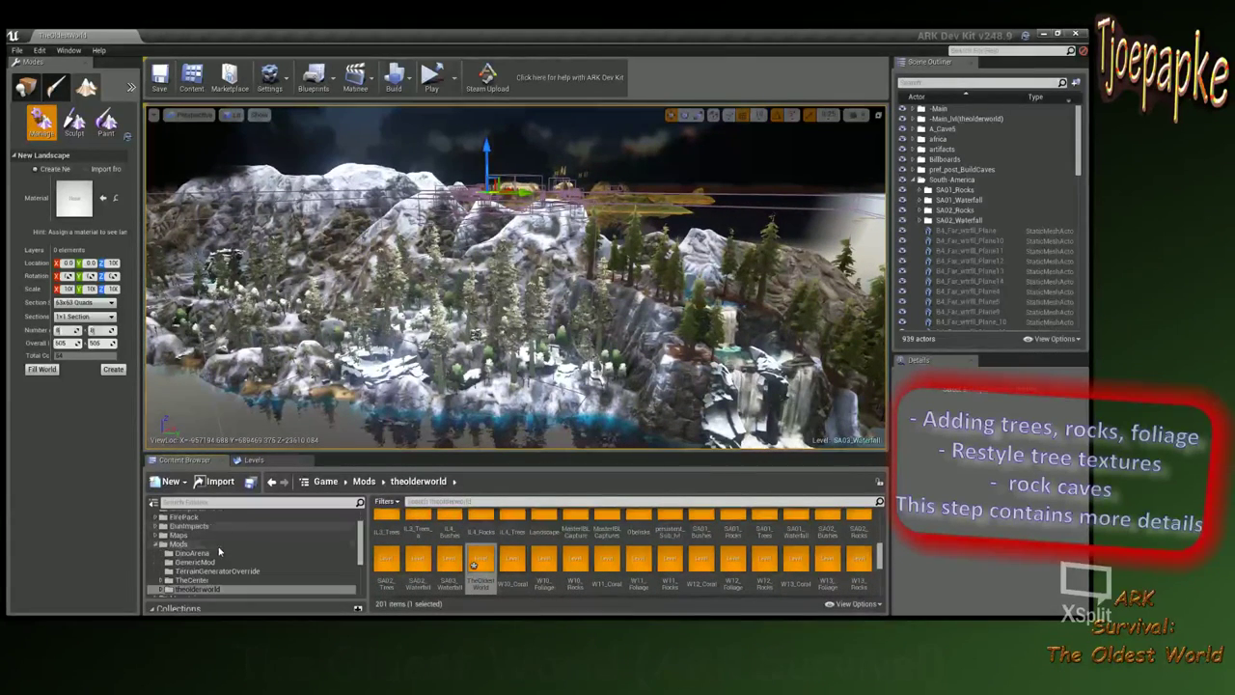
pyautogui.scroll(4, 183, 545)
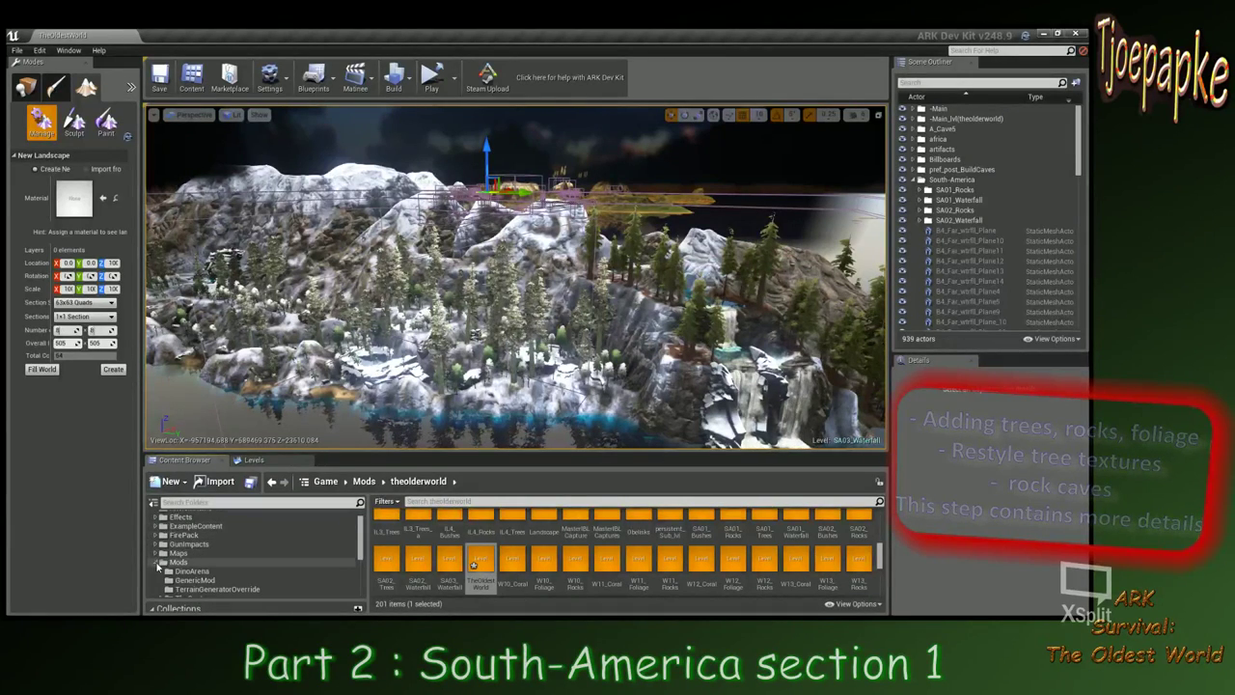
pyautogui.click(158, 563)
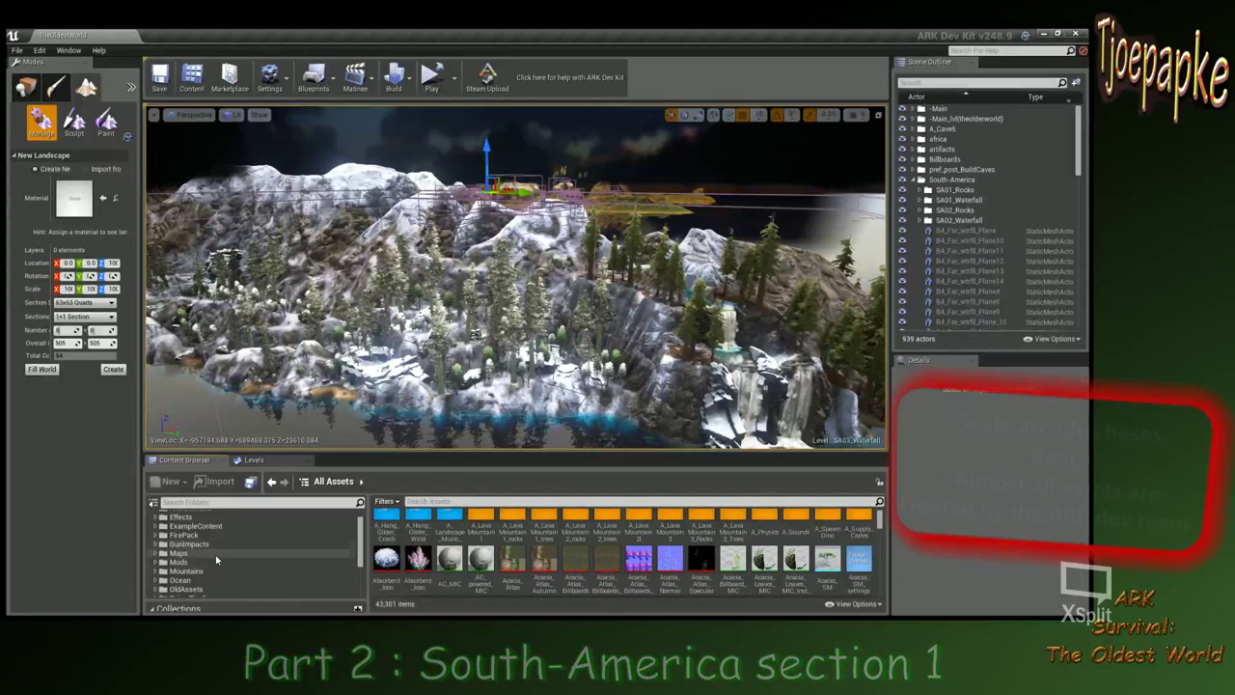
pyautogui.scroll(-2, 218, 560)
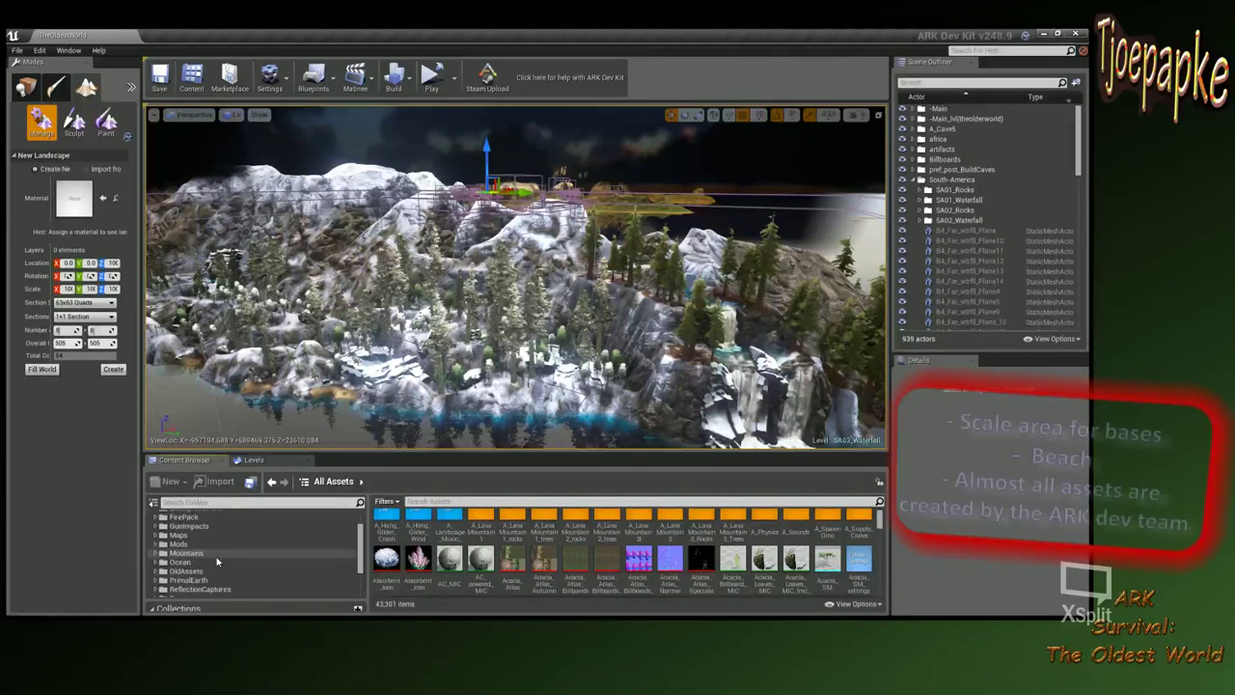
pyautogui.click(222, 546)
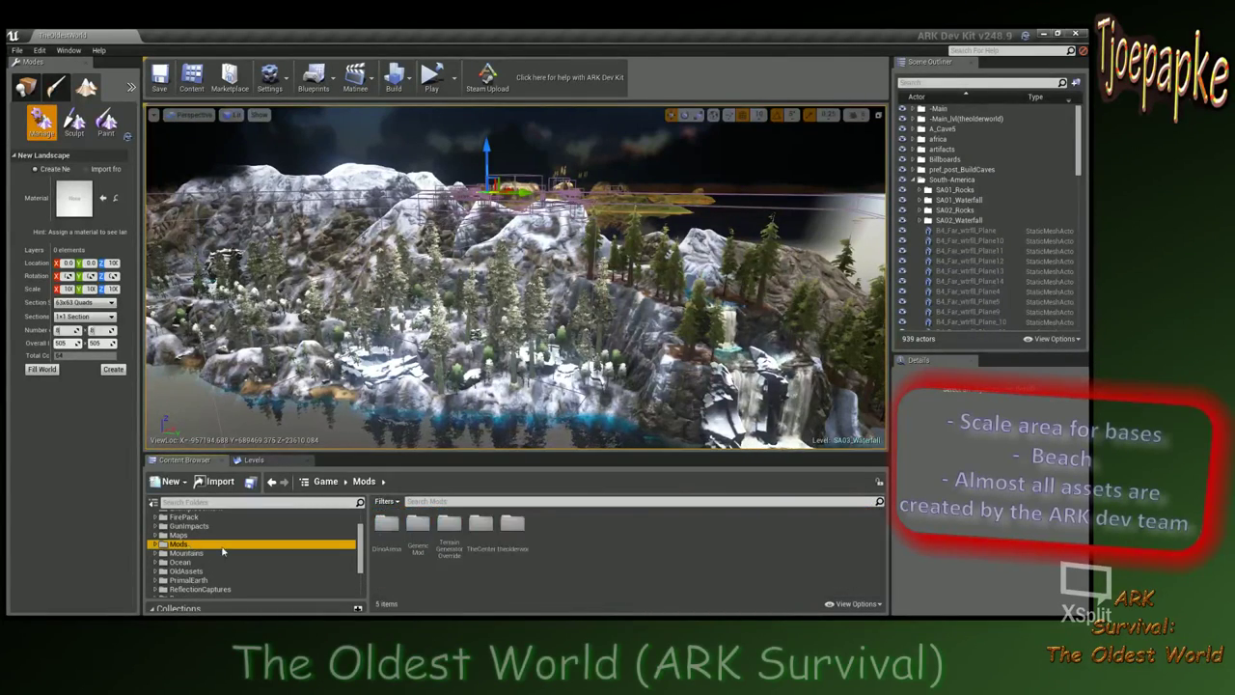
pyautogui.click(509, 526)
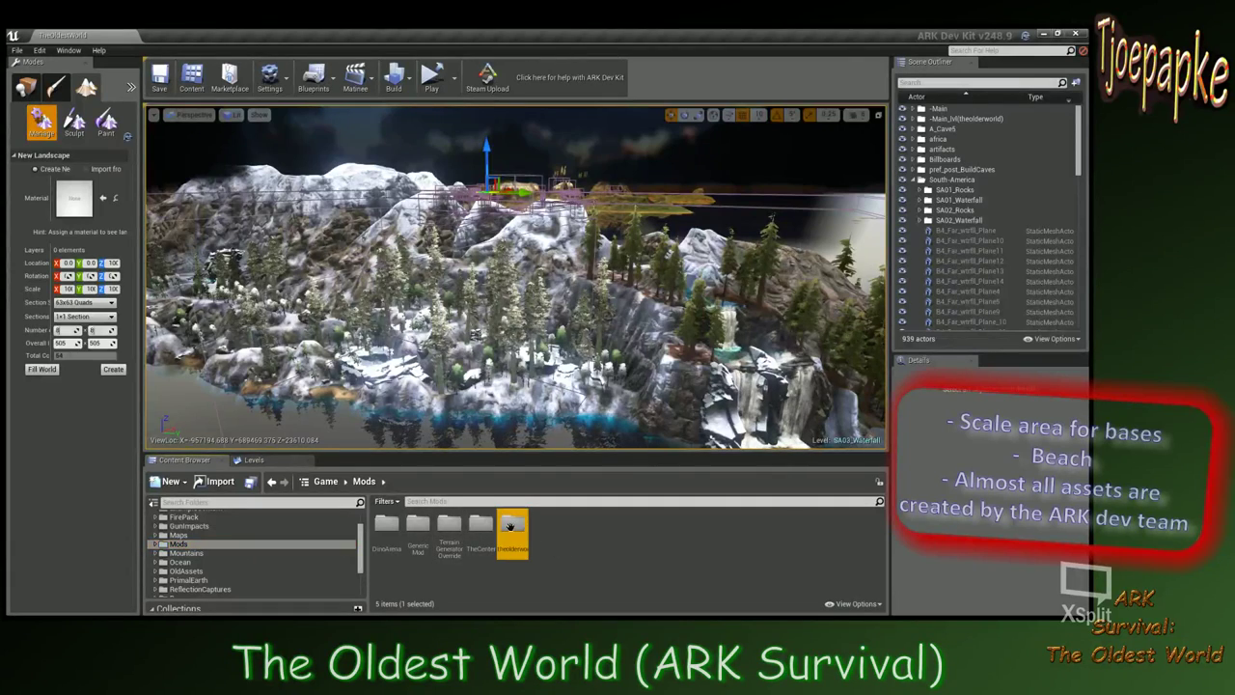
pyautogui.doubleClick(510, 526)
pyautogui.doubleClick(386, 526)
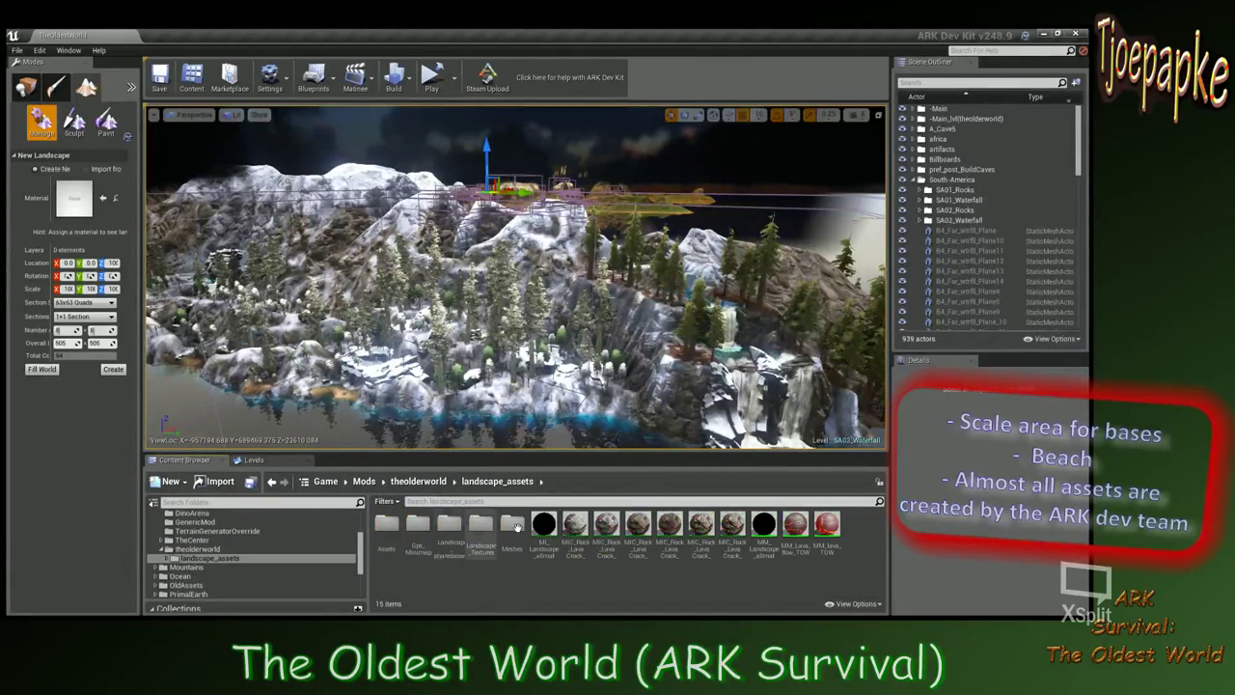
pyautogui.doubleClick(386, 526)
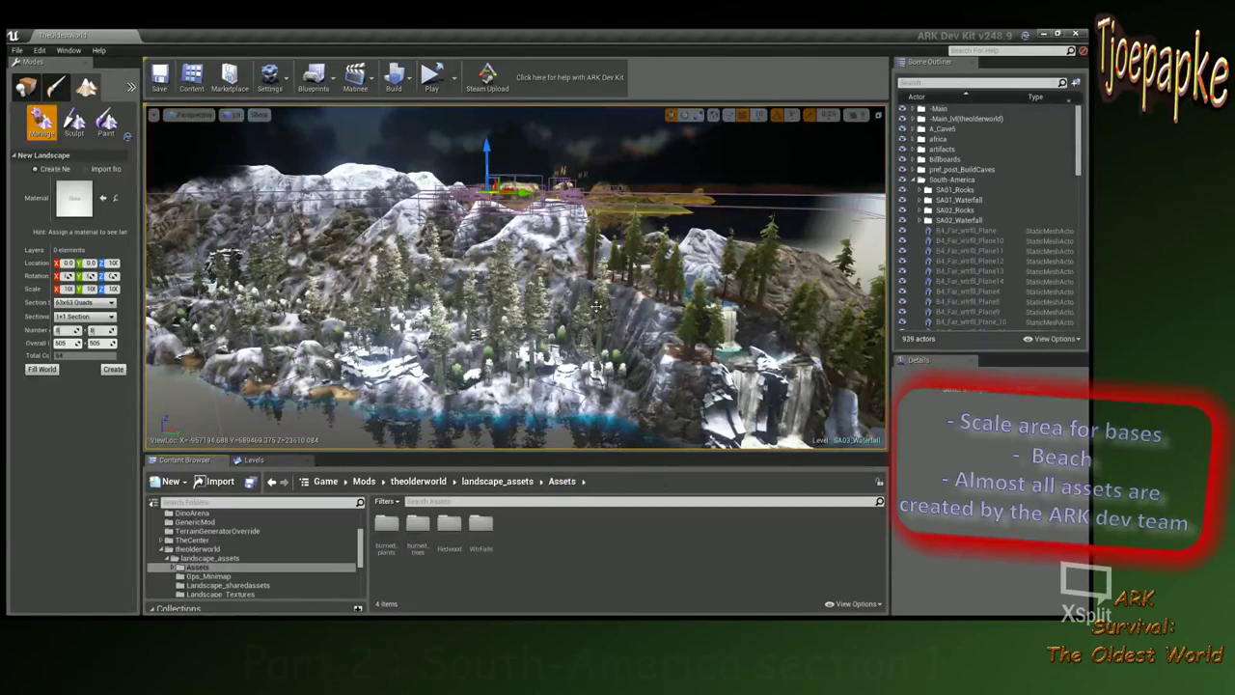
# Fly over the snowy mountain to examine the terraced waterfalls and the grassy coast beyond it.
pyautogui.moveTo(597, 306); pyautogui.dragTo(577, 336, button='right')
pyautogui.press('w')
pyautogui.press('w')
pyautogui.press('d')
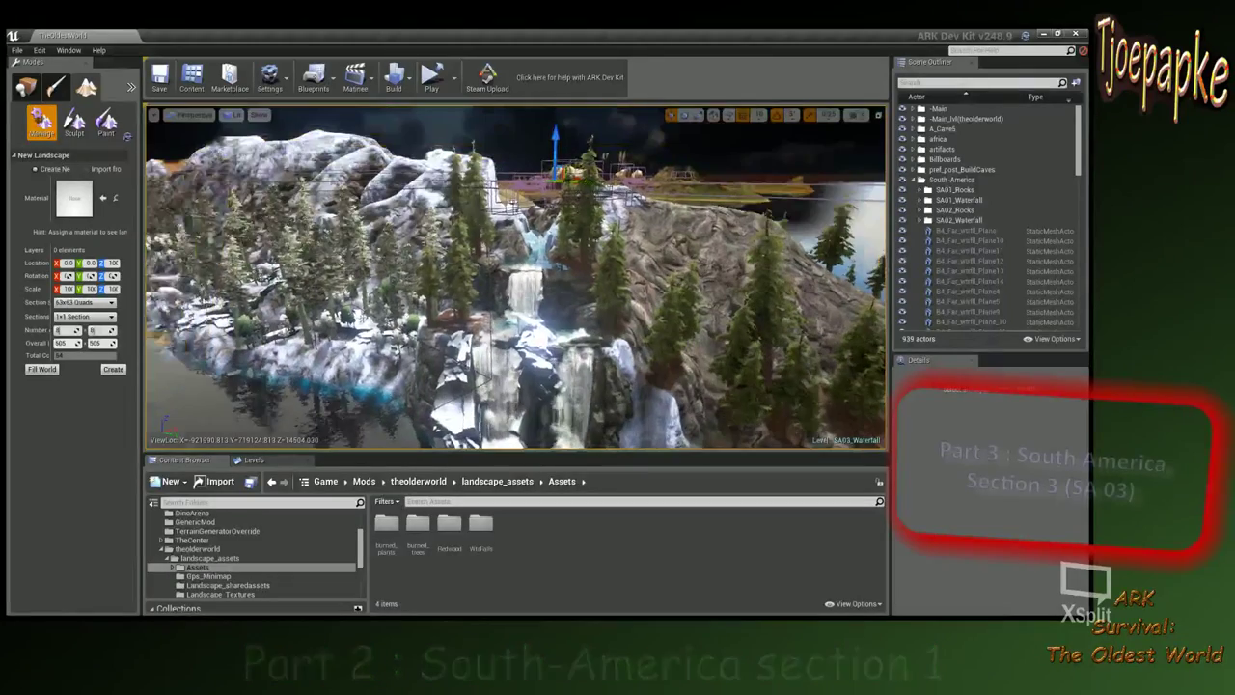
pyautogui.press('w')
pyautogui.moveTo(517, 289); pyautogui.dragTo(558, 238, button='right')
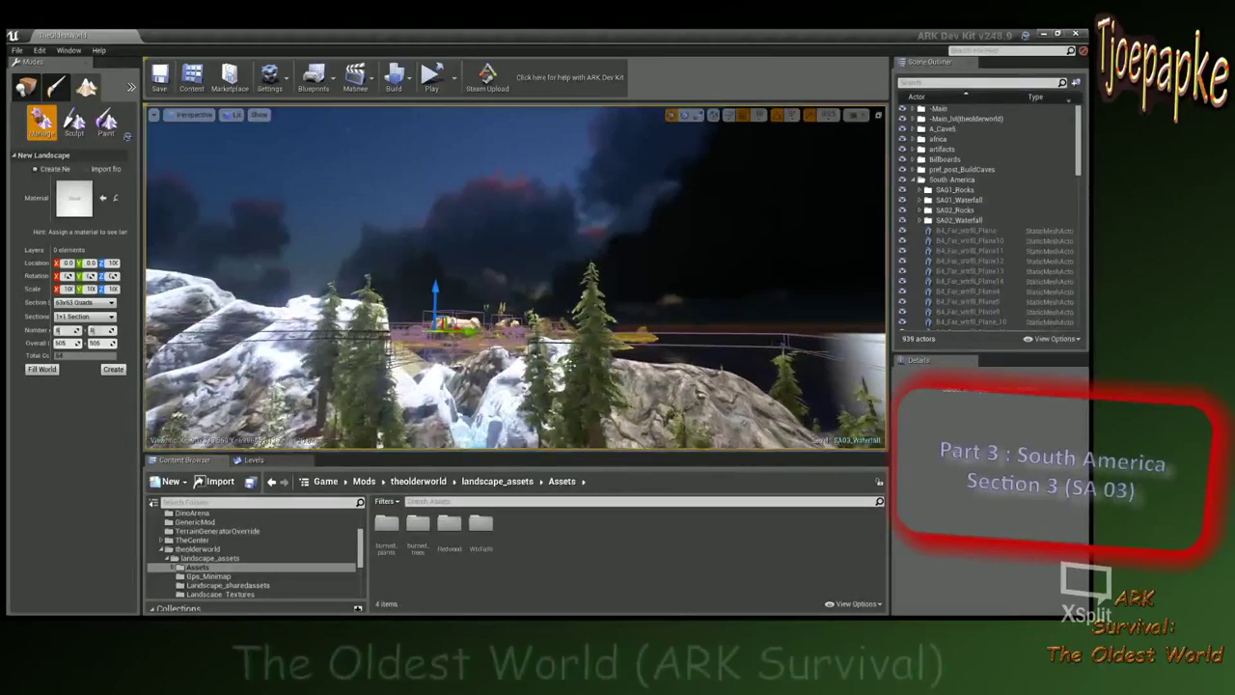
pyautogui.moveTo(583, 297); pyautogui.dragTo(369, 386, button='right')
pyautogui.press('w')
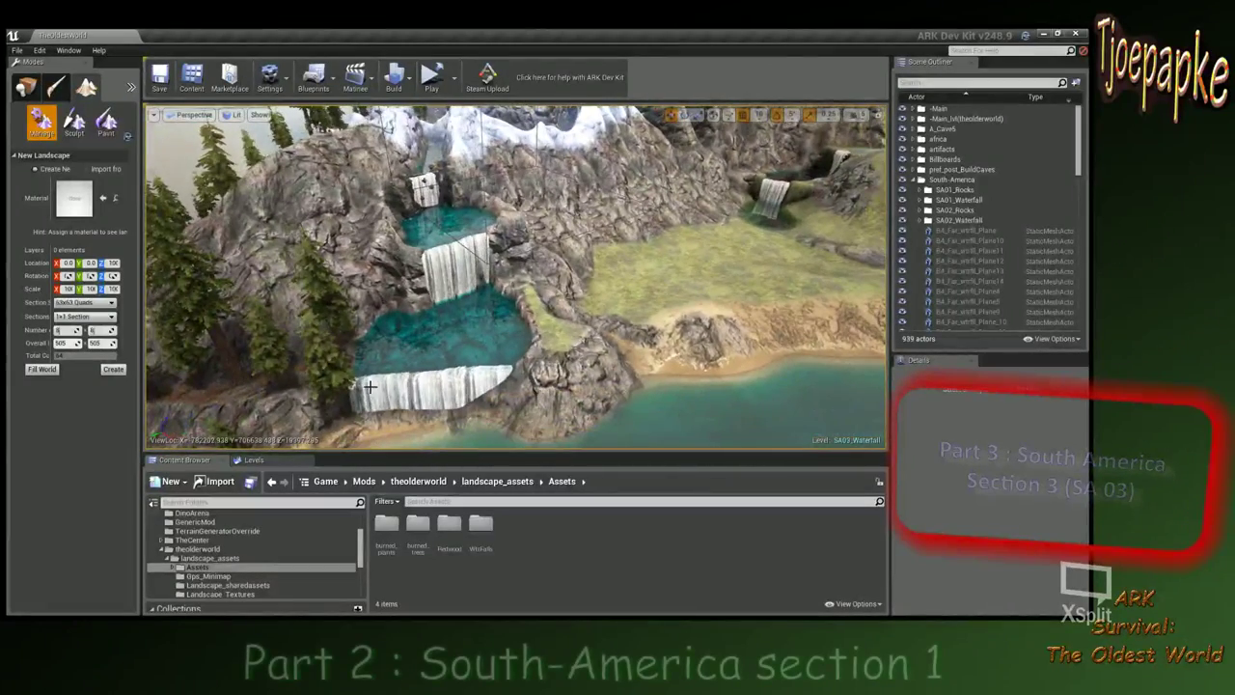
# Bring up the level list and select the SA03_Waterfall level.
pyautogui.click(254, 459)
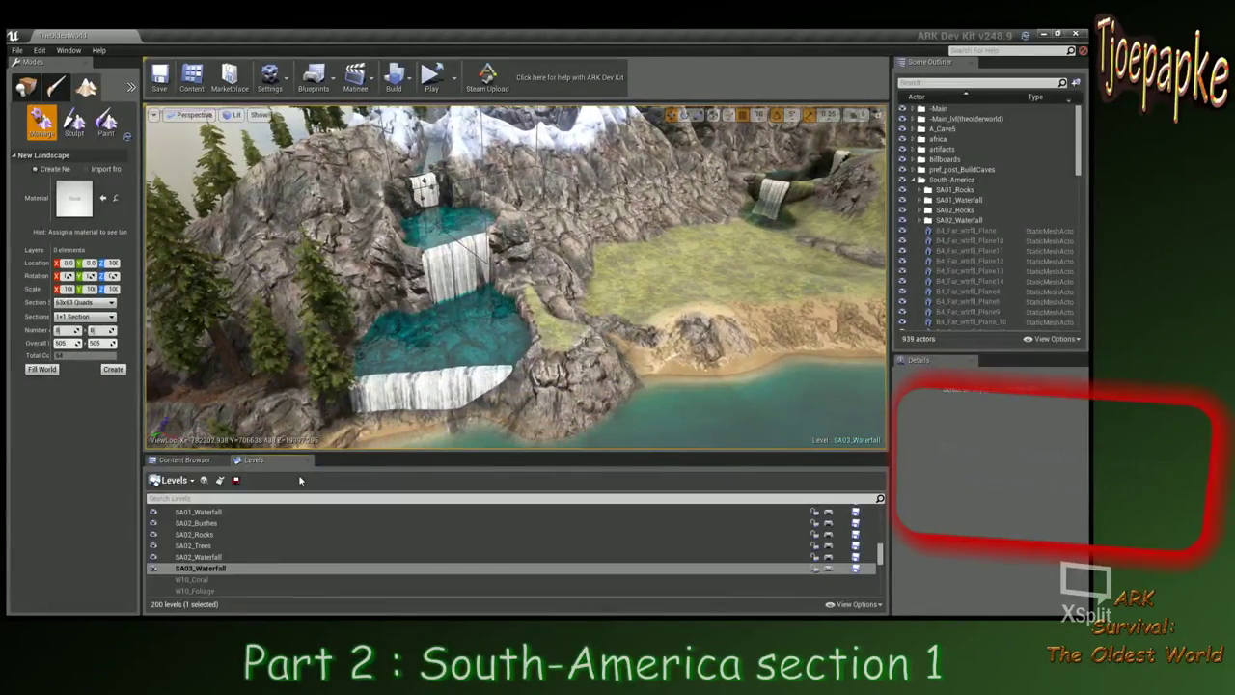
pyautogui.scroll(-1, 232, 540)
pyautogui.click(216, 539)
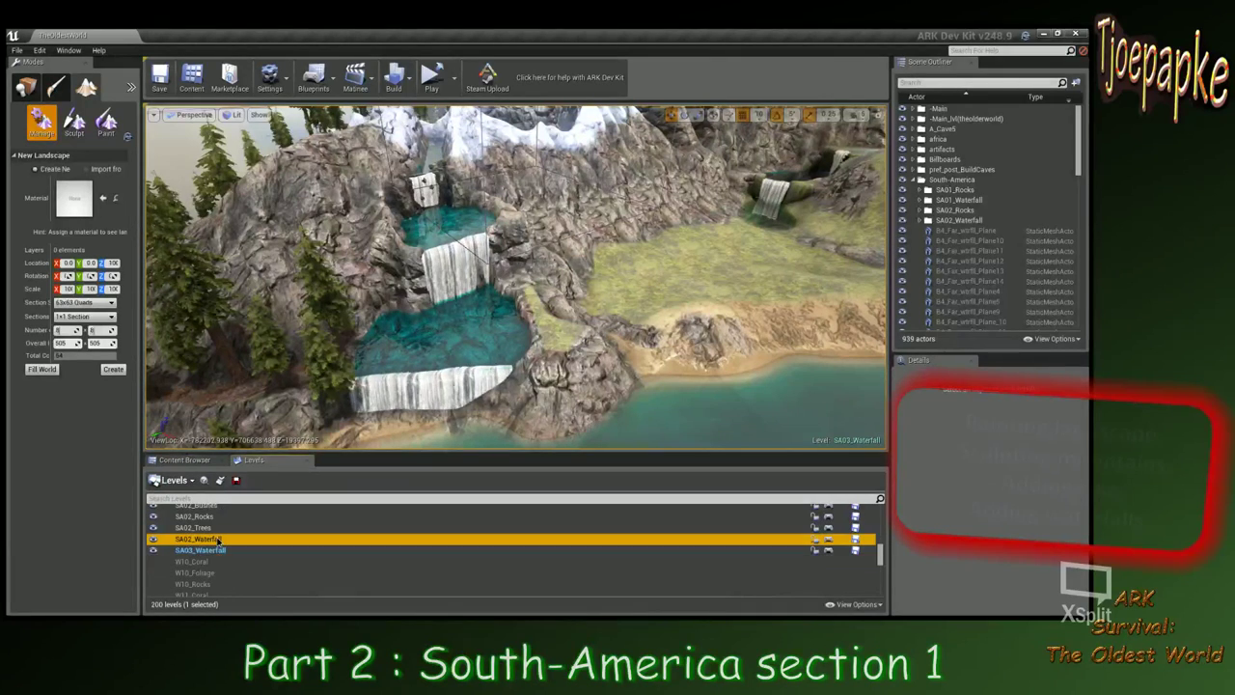
pyautogui.click(205, 550)
pyautogui.click(174, 481)
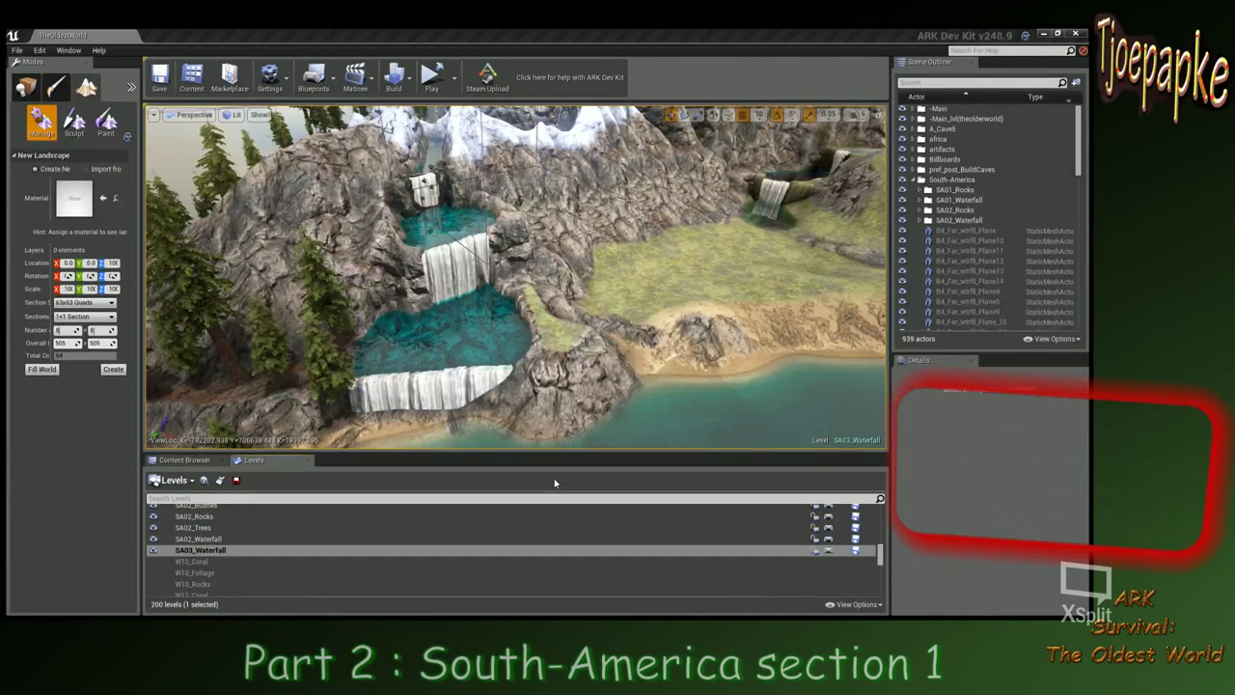
pyautogui.click(816, 503)
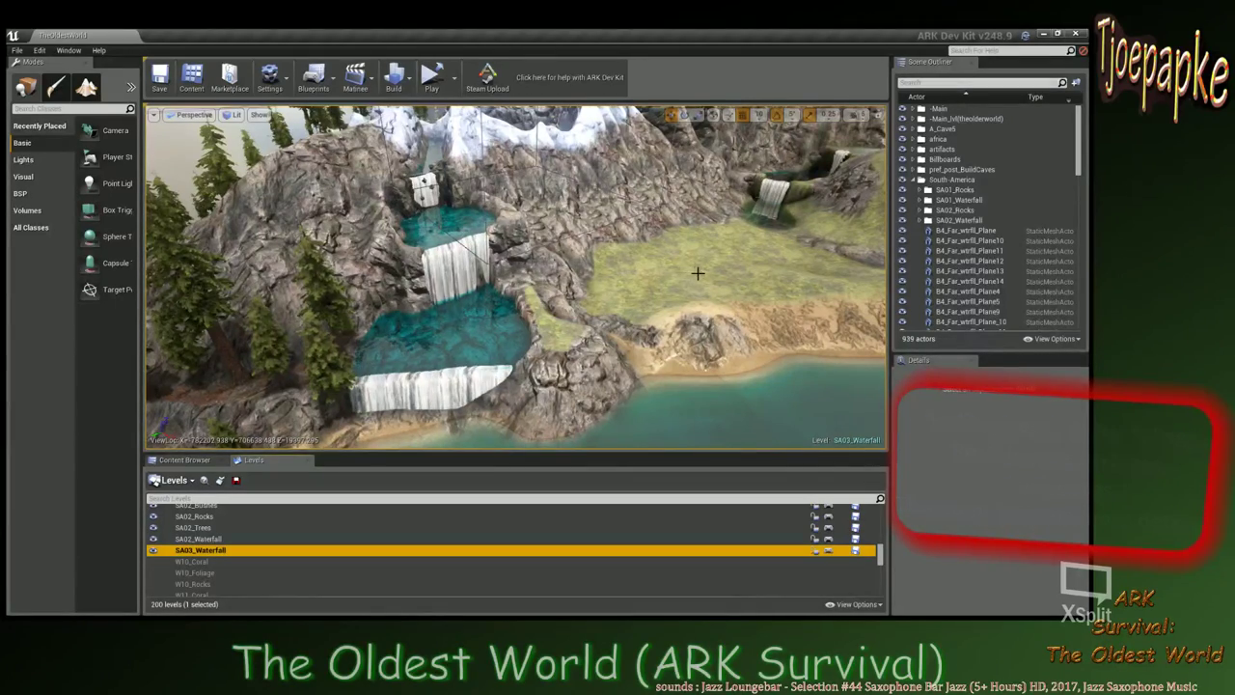
# Load the W_SA_global level to show the section labels above the South America terrain.
pyautogui.moveTo(698, 272); pyautogui.dragTo(744, 193, button='right')
pyautogui.press('w')
pyautogui.press('s')
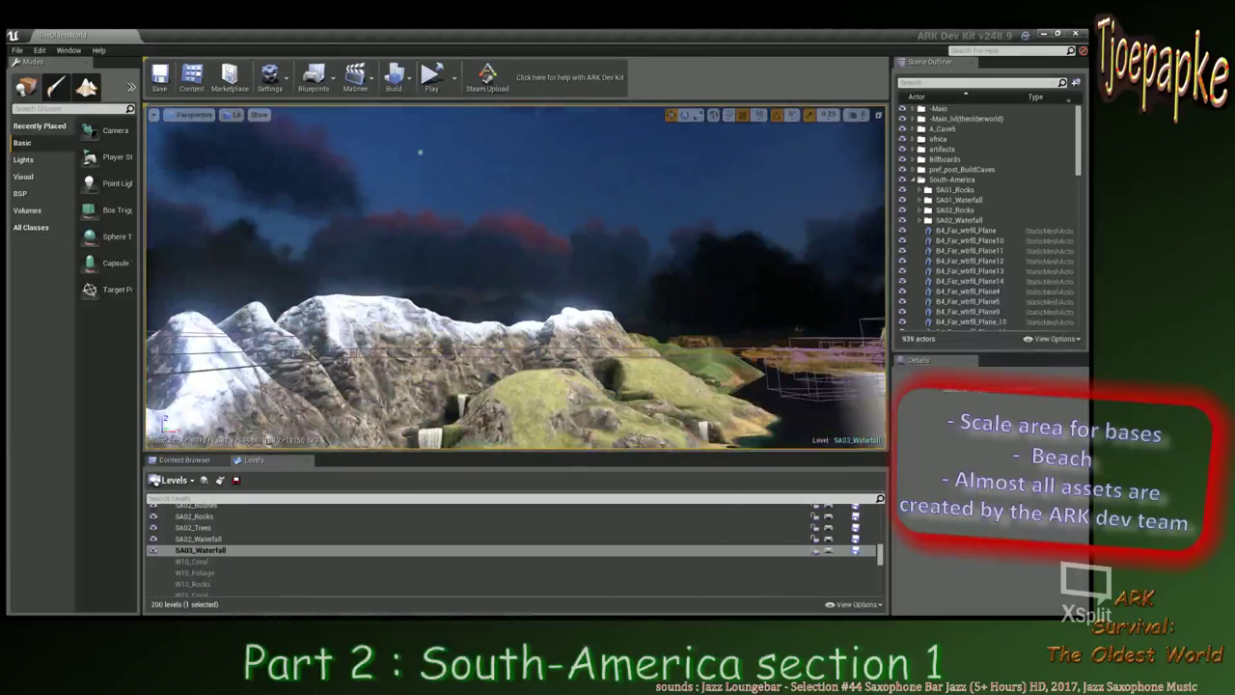
pyautogui.scroll(-10, 227, 550)
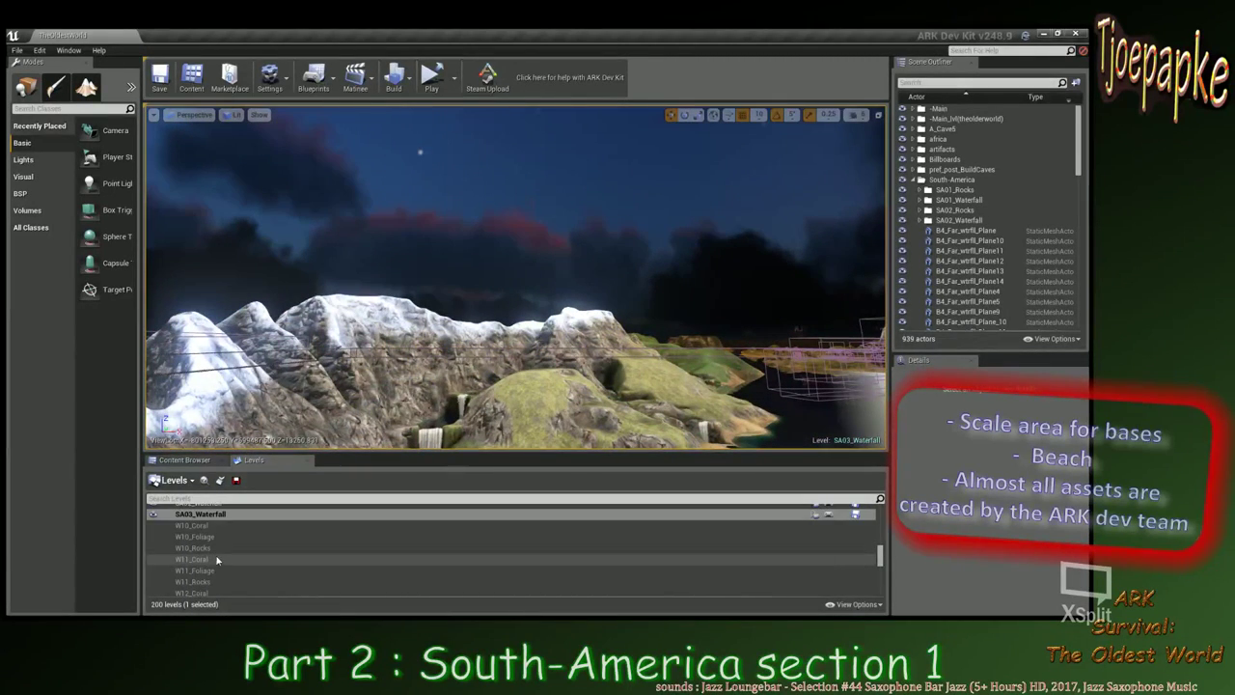
pyautogui.doubleClick(196, 589)
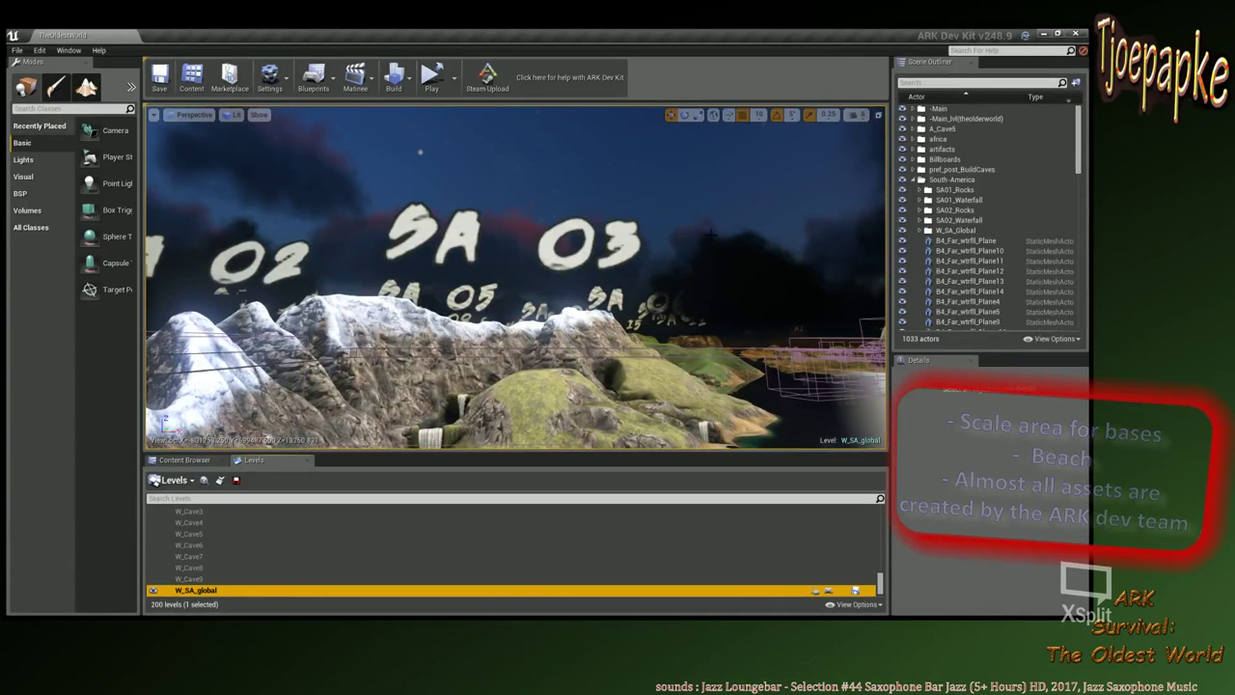
pyautogui.scroll(5, 222, 570)
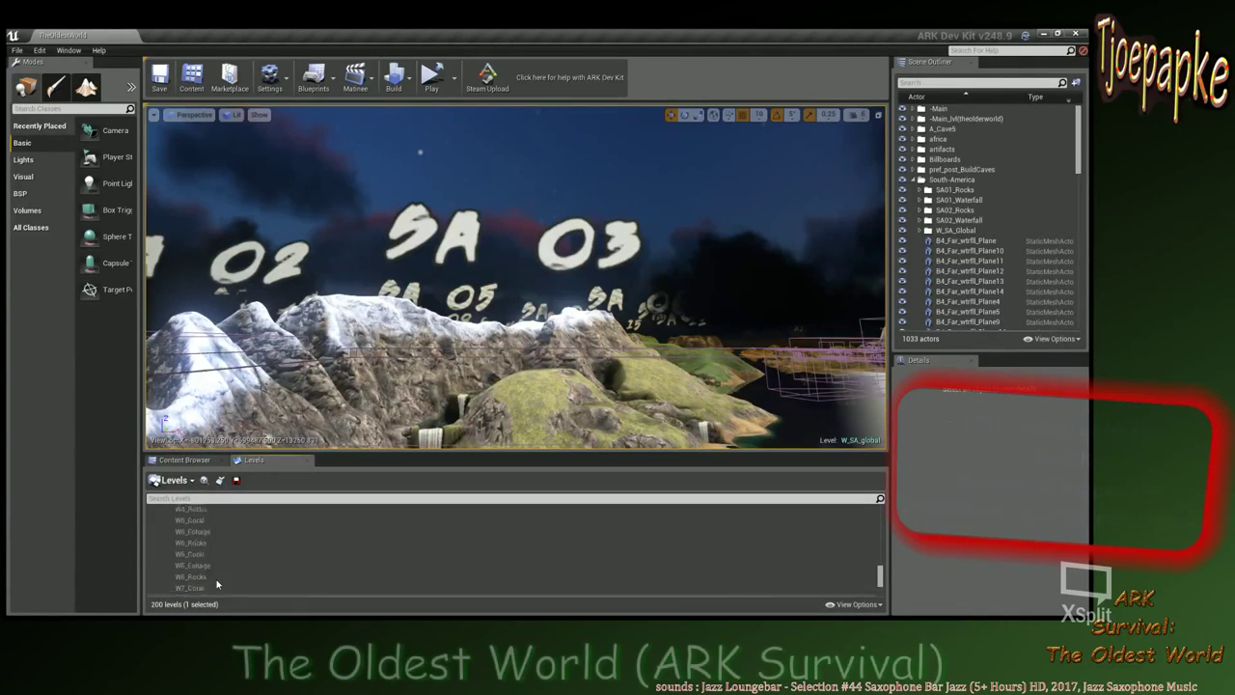
# Find the SA03 levels among the South America entries in the level list.
pyautogui.scroll(10, 217, 569)
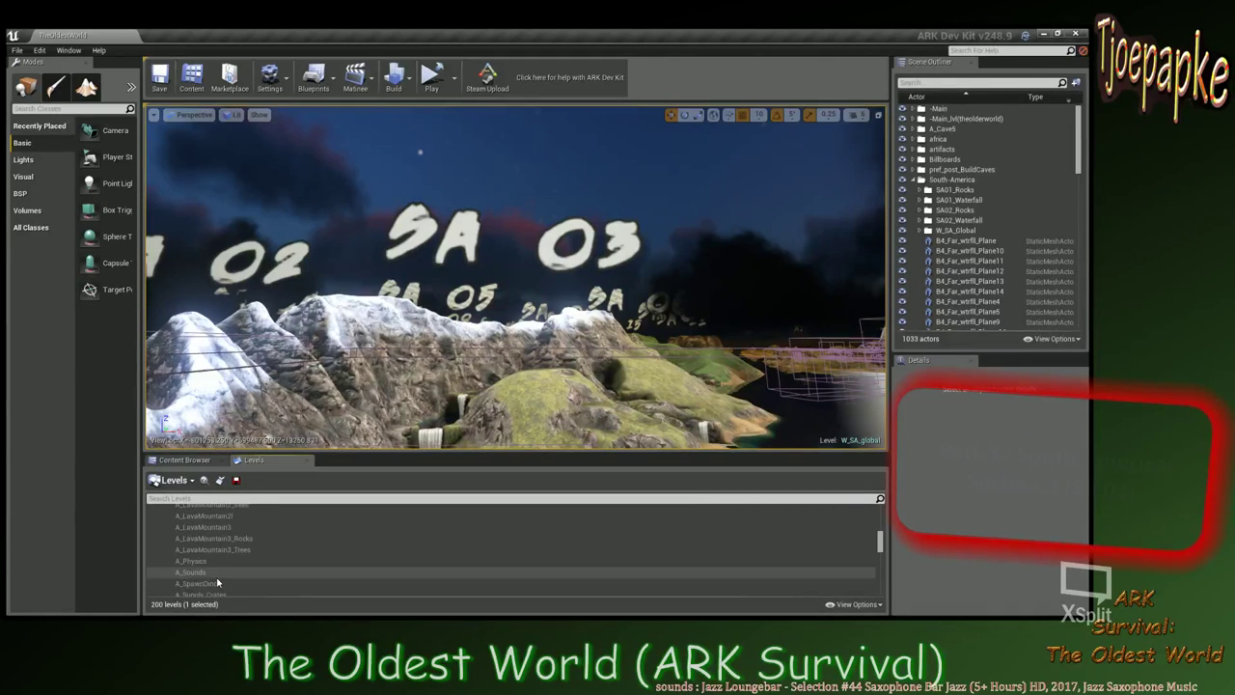
pyautogui.scroll(-3, 218, 583)
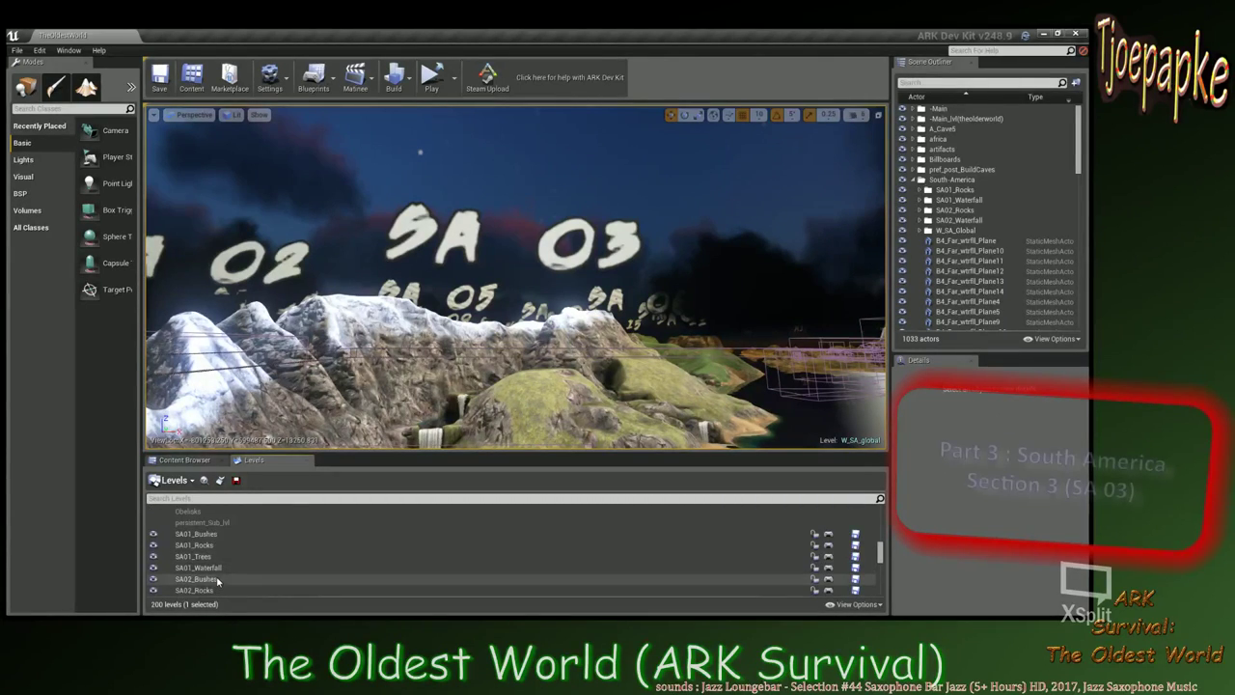
pyautogui.scroll(-3, 220, 581)
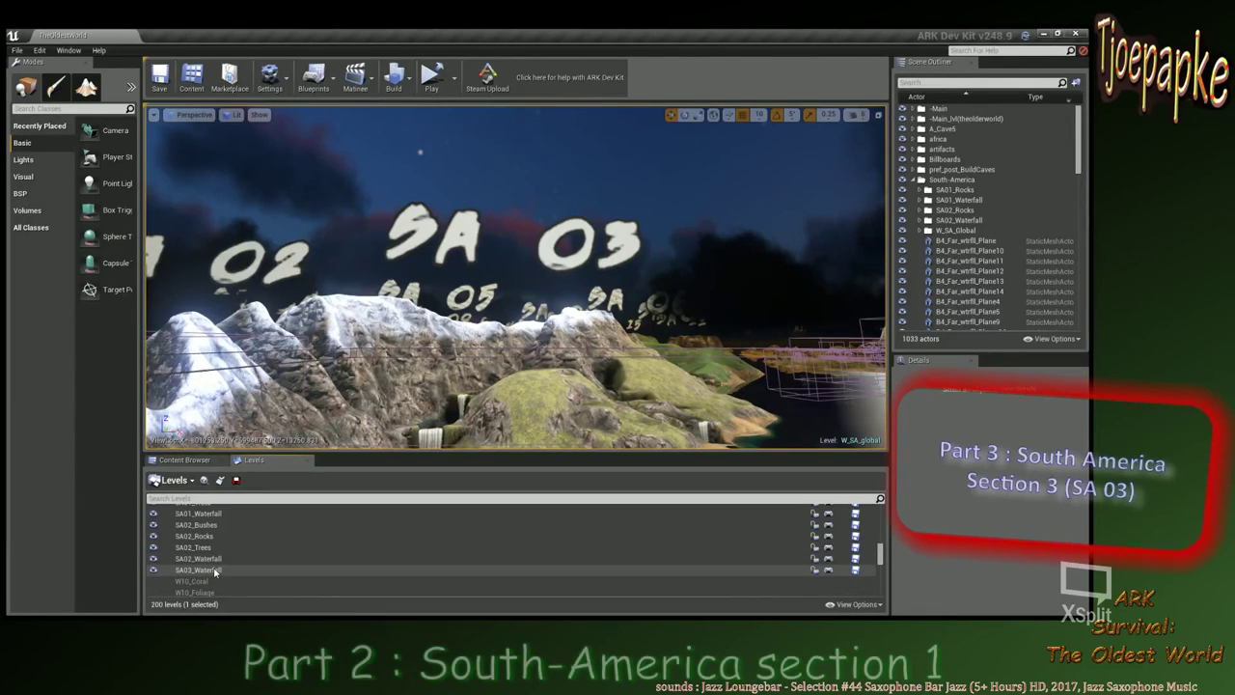
pyautogui.scroll(-1, 236, 570)
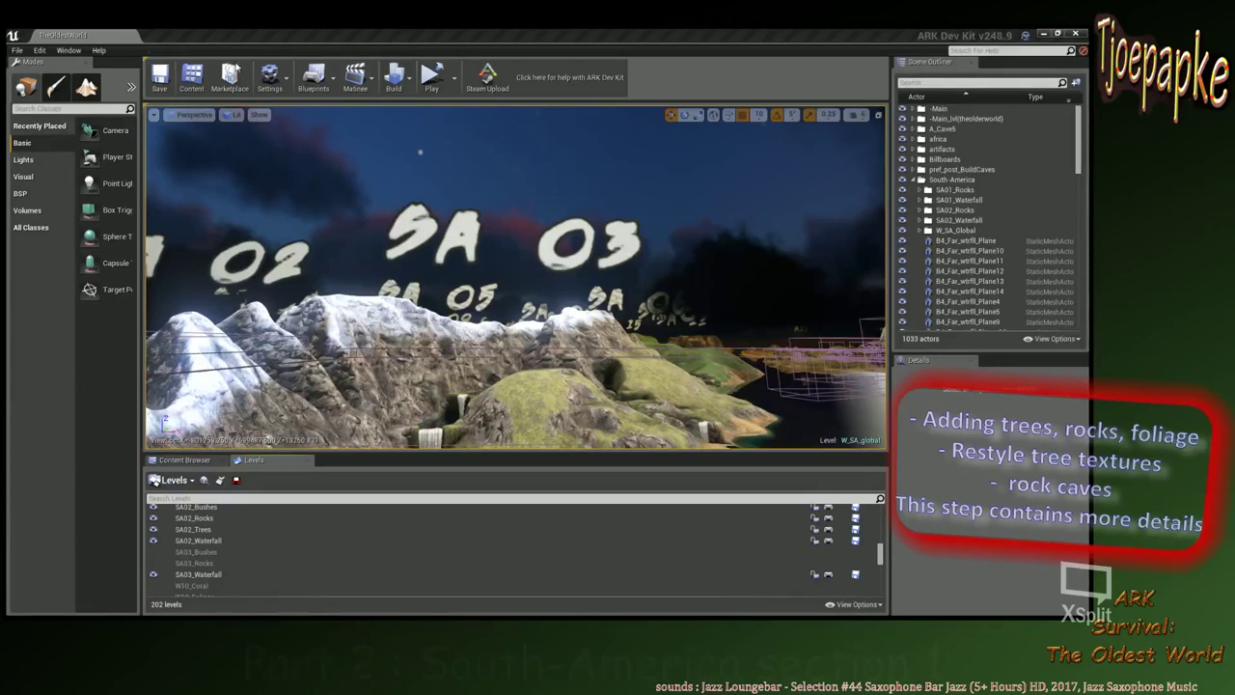
# Widen the modes area beside the viewport and switch to landscape editing at the lower SA 03 waterfall.
pyautogui.moveTo(724, 266); pyautogui.dragTo(604, 309, button='right')
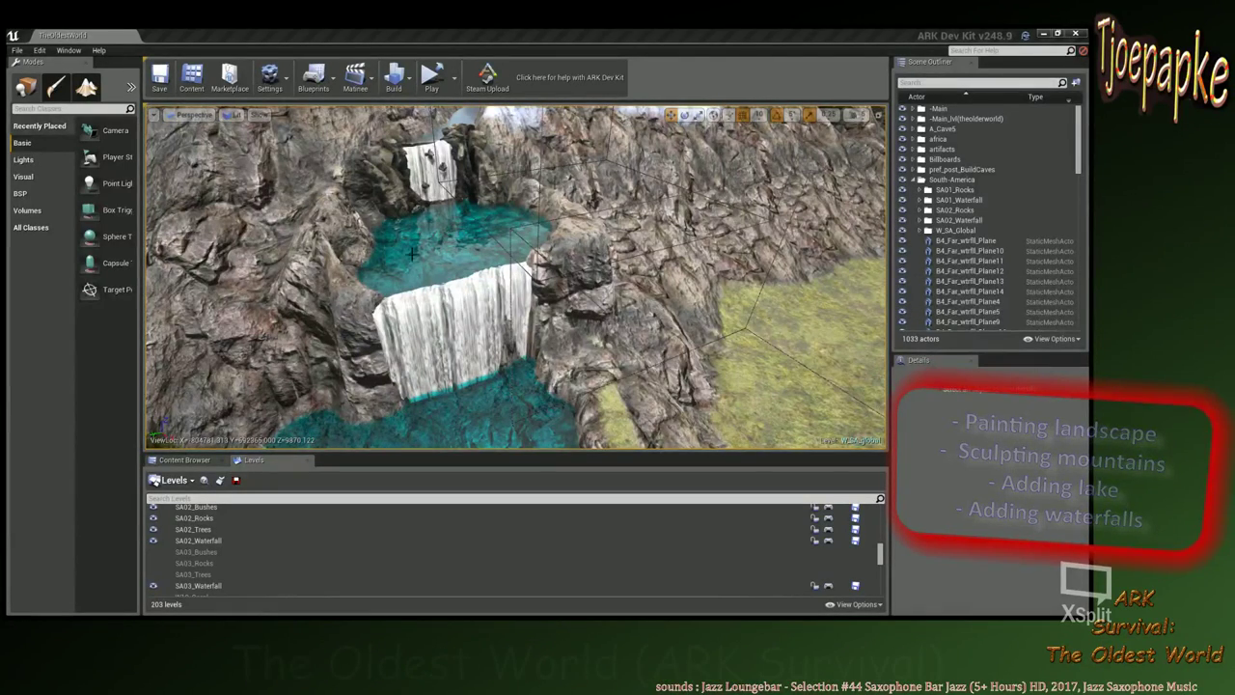
pyautogui.moveTo(597, 276)
pyautogui.mouseDown(button='right')
pyautogui.moveTo(575, 274)
pyautogui.moveTo(563, 242)
pyautogui.moveTo(583, 220)
pyautogui.moveTo(573, 259)
pyautogui.moveTo(515, 268)
pyautogui.moveTo(550, 245)
pyautogui.moveTo(584, 284)
pyautogui.mouseUp(button='right')
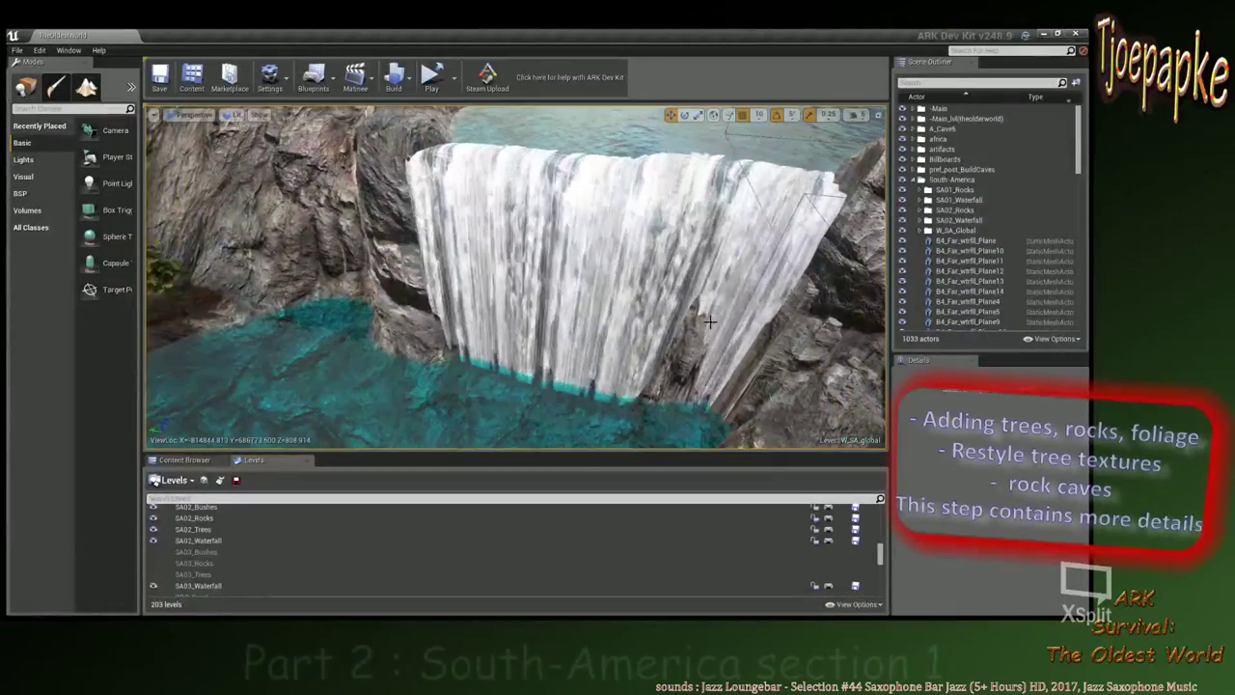
pyautogui.moveTo(584, 379); pyautogui.dragTo(591, 399, button='right')
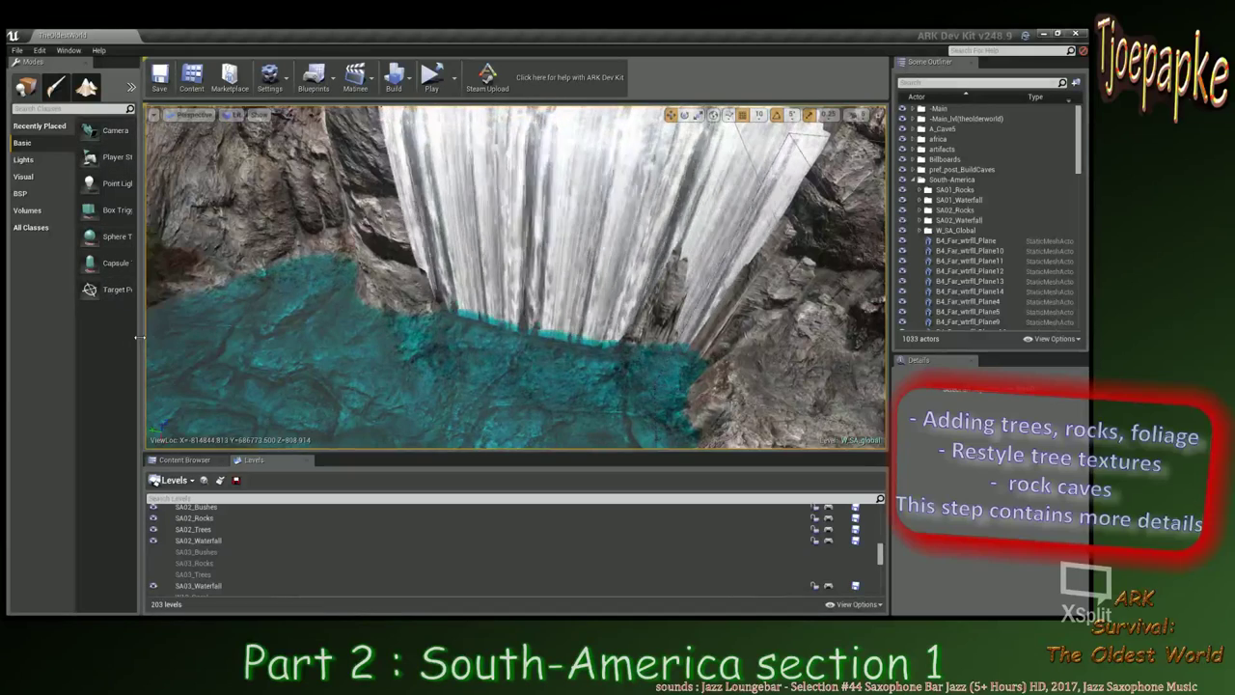
pyautogui.moveTo(141, 337); pyautogui.dragTo(203, 340)
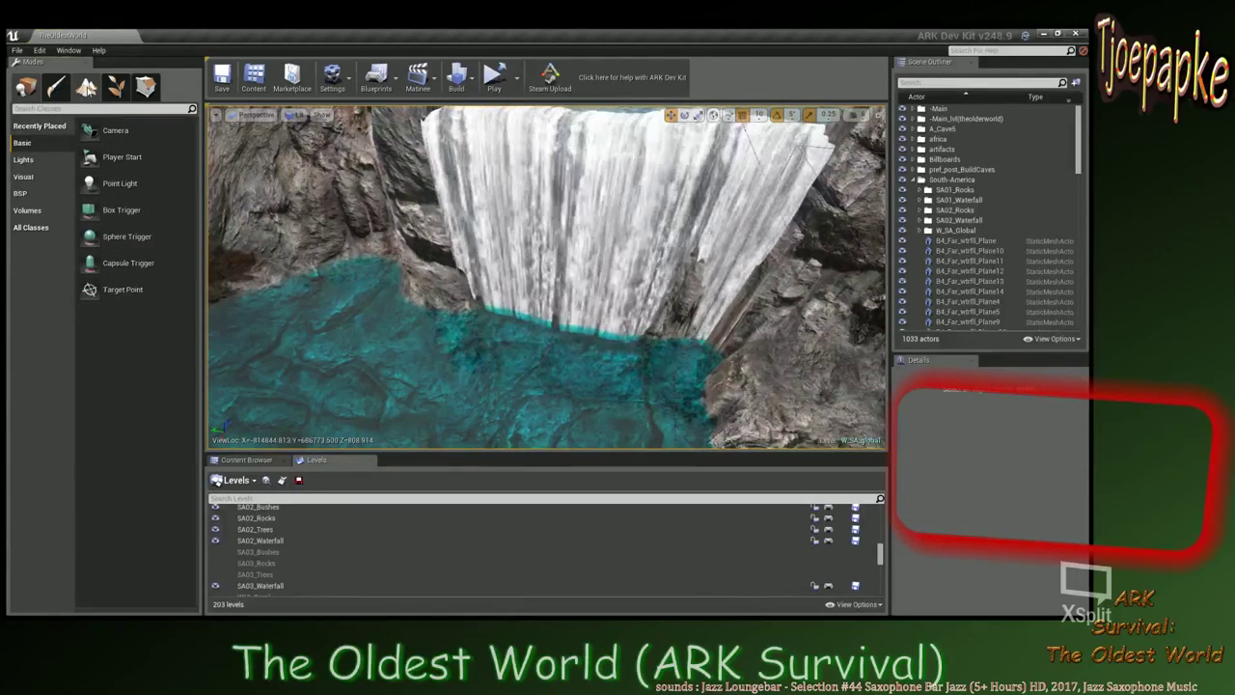
pyautogui.click(86, 88)
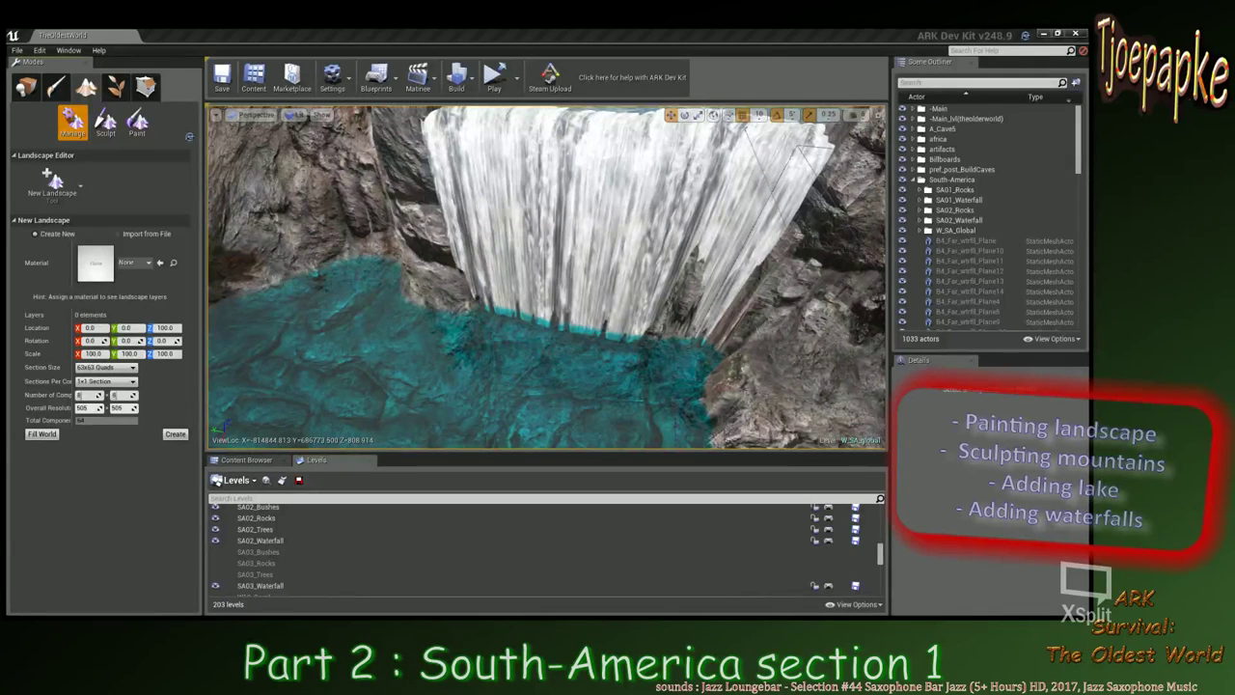
# Switch the landscape editor to sculpting with the Flatten tool and set its tool strength to 0.221239.
pyautogui.press('s')
pyautogui.moveTo(656, 291); pyautogui.dragTo(692, 263, button='right')
pyautogui.press('s')
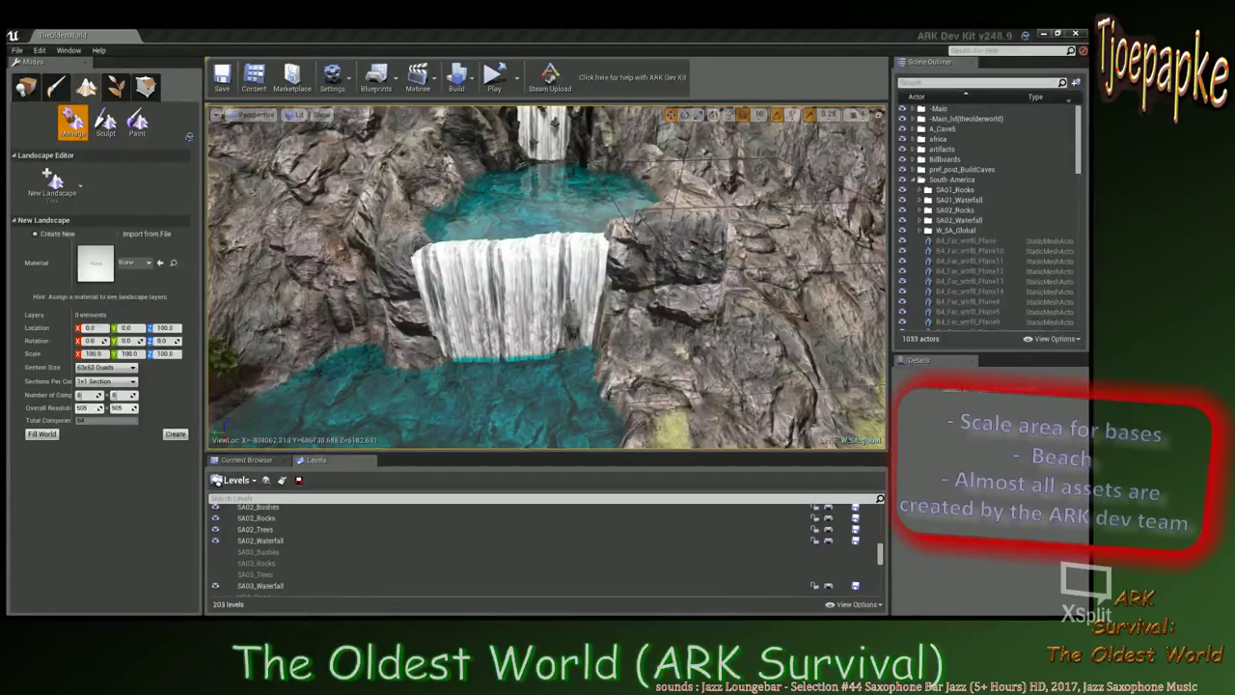
pyautogui.moveTo(625, 304); pyautogui.dragTo(704, 318, button='right')
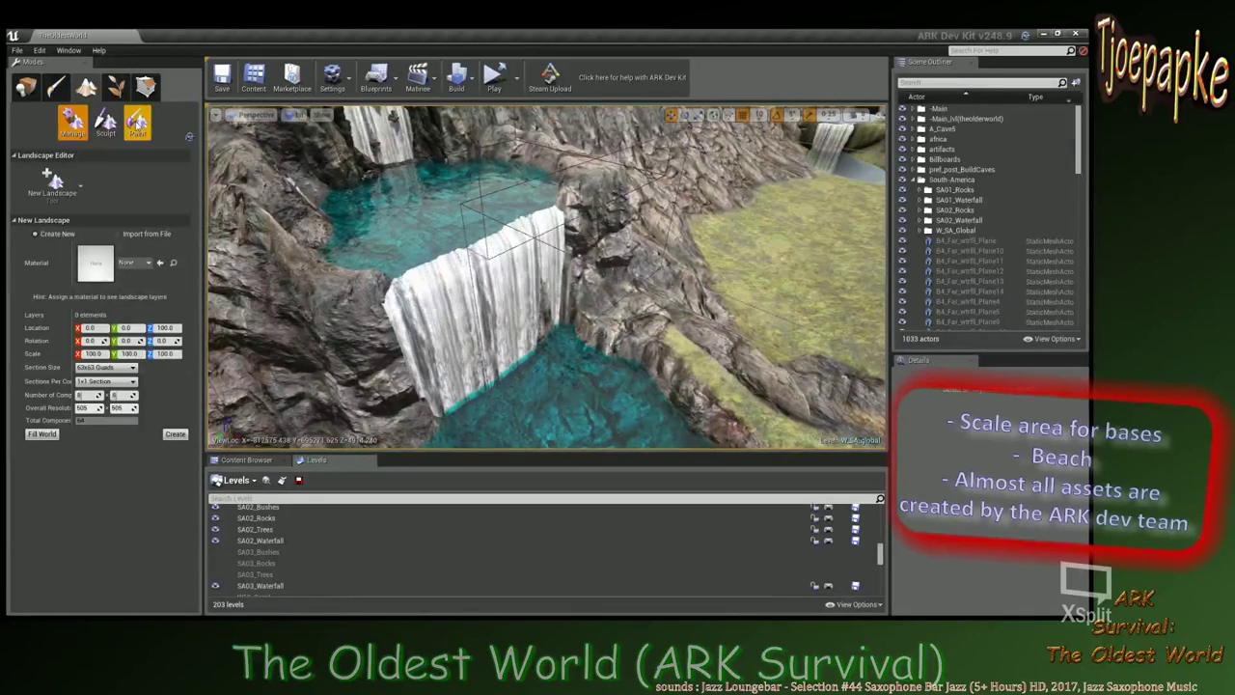
pyautogui.click(106, 121)
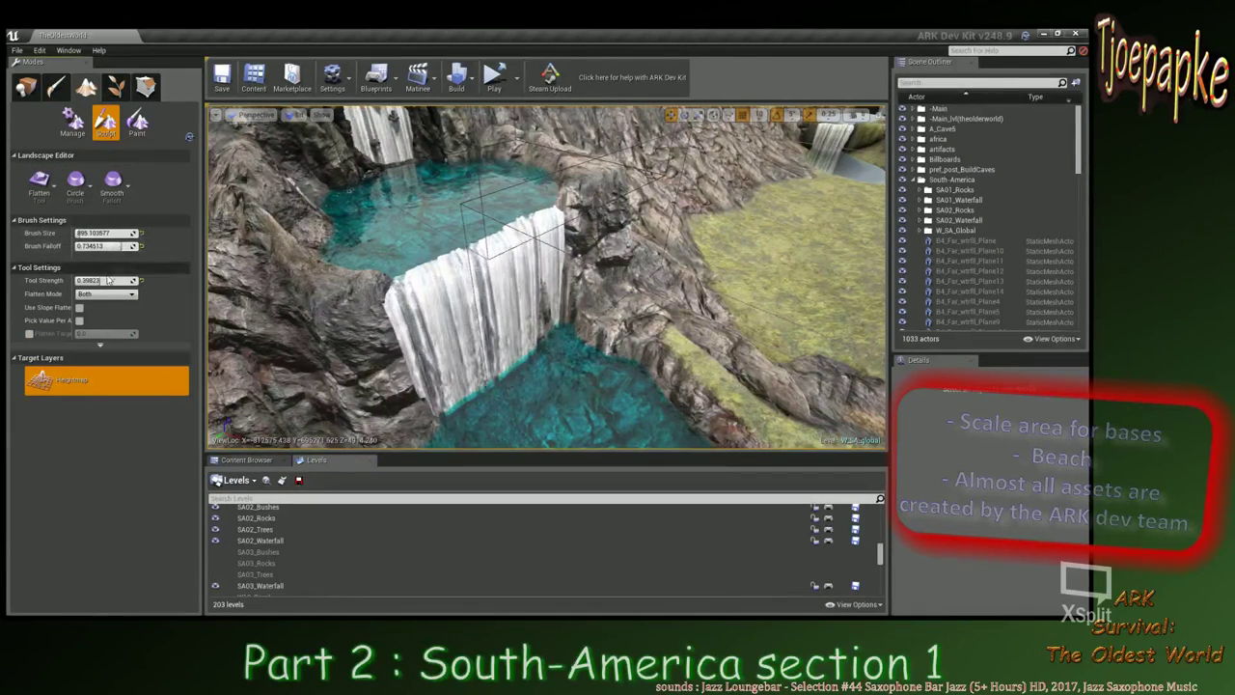
pyautogui.moveTo(98, 282); pyautogui.dragTo(89, 281)
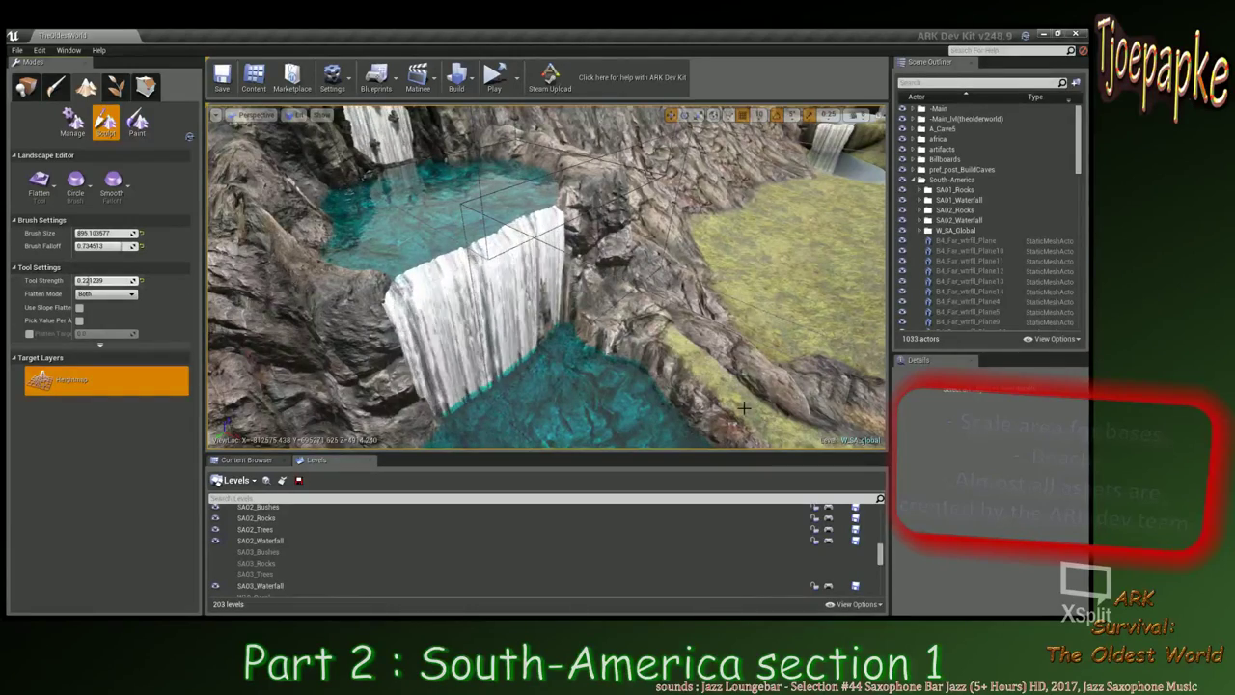
# Flatten the terrain along the foot of the lower waterfall and return to placement mode.
pyautogui.moveTo(589, 385); pyautogui.dragTo(550, 400, button='right')
pyautogui.press('w')
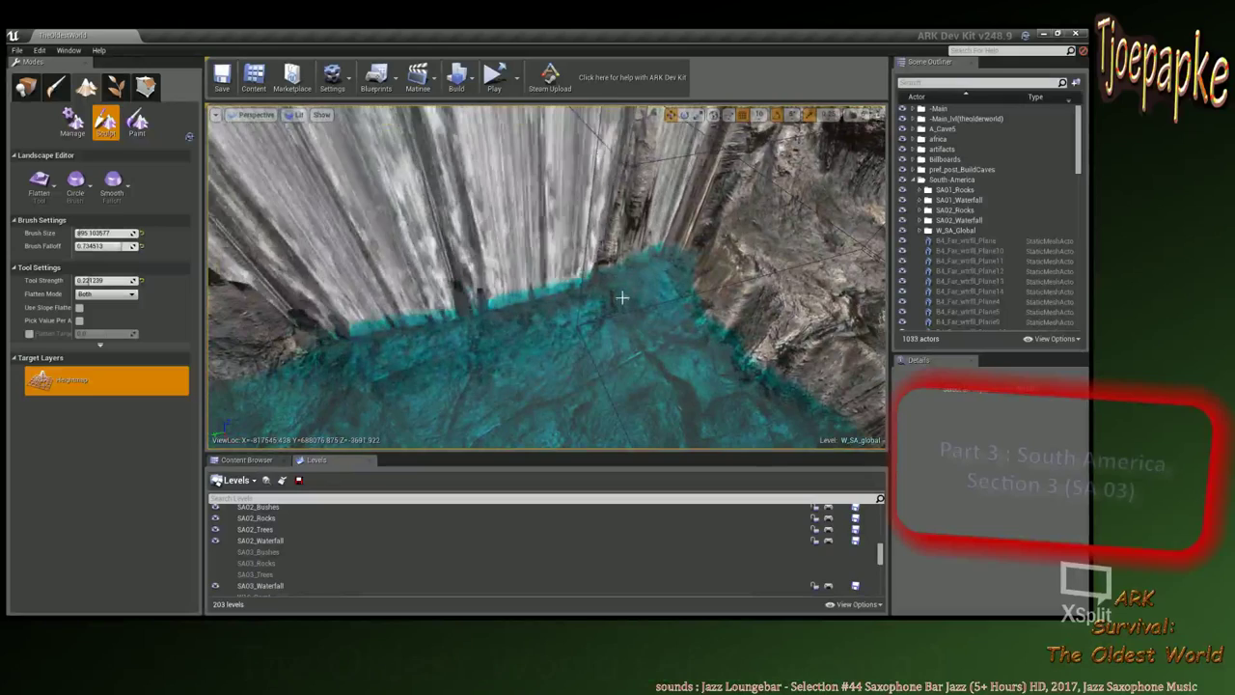
pyautogui.moveTo(621, 285)
pyautogui.mouseDown()
pyautogui.moveTo(653, 272)
pyautogui.moveTo(295, 359)
pyautogui.mouseUp()
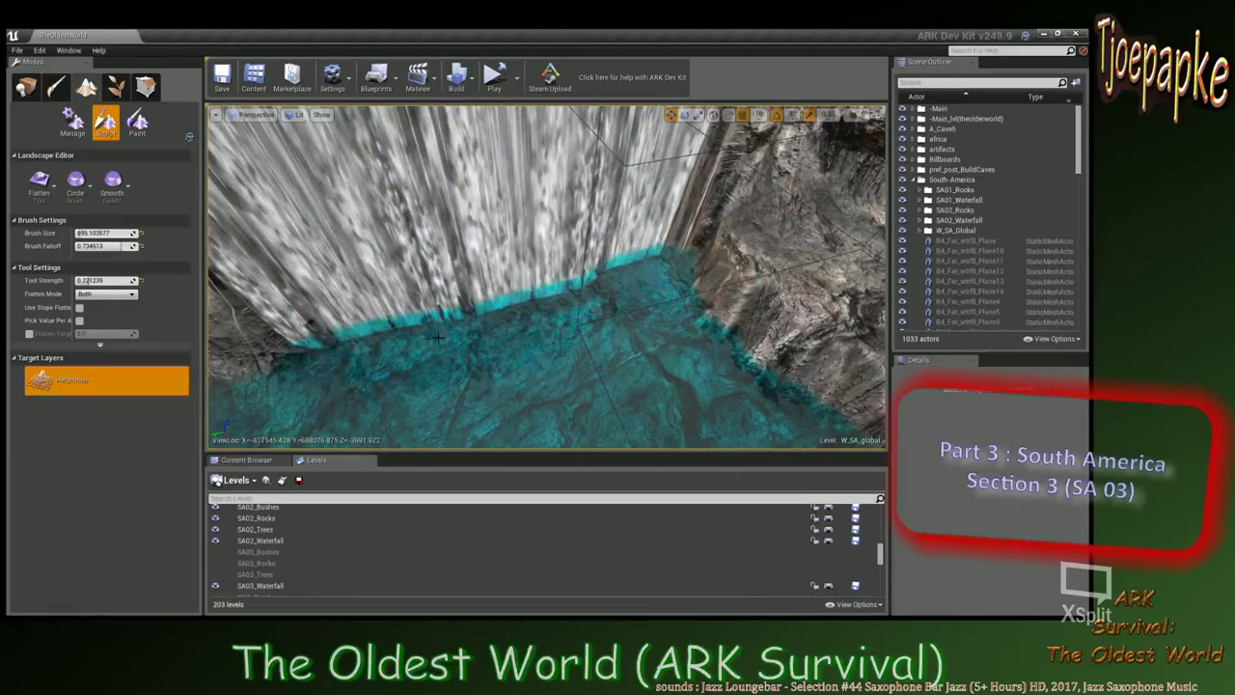
pyautogui.moveTo(597, 339); pyautogui.dragTo(641, 369, button='right')
pyautogui.click(26, 87)
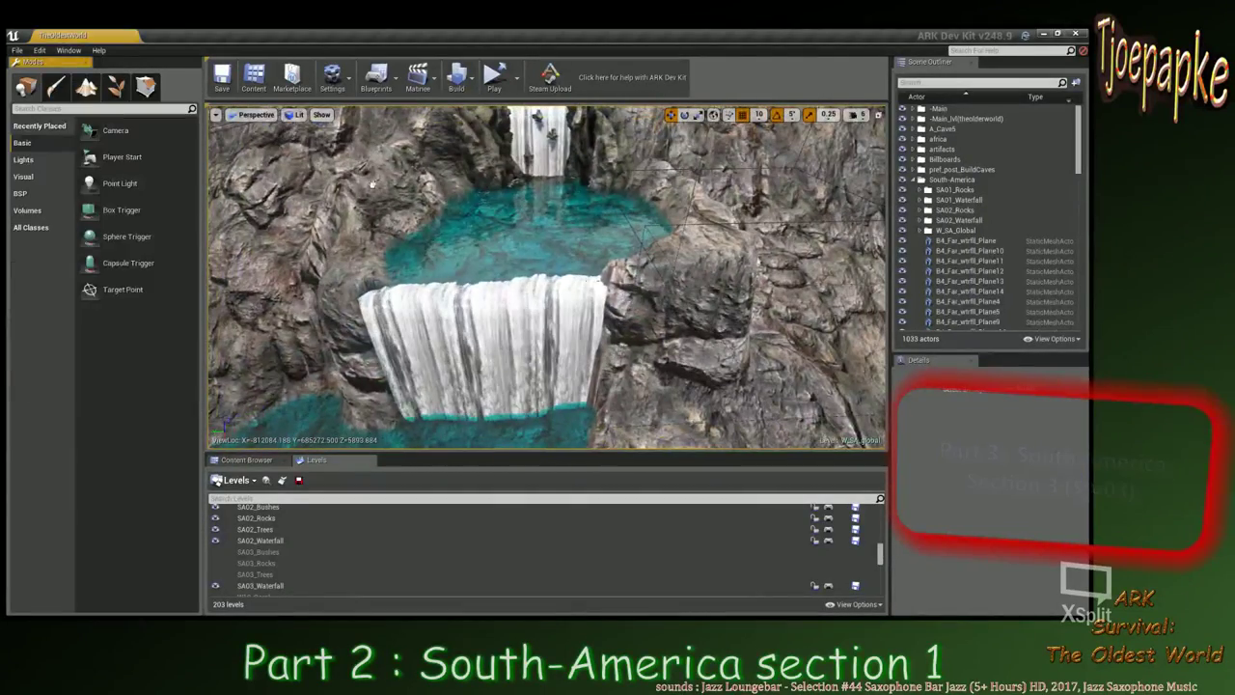
# Select the cliff rock along the foot of the large waterfall beside the lake and rotate it slightly.
pyautogui.moveTo(540, 290)
pyautogui.mouseDown(button='right')
pyautogui.moveTo(543, 255)
pyautogui.moveTo(545, 298)
pyautogui.mouseUp(button='right')
pyautogui.moveTo(692, 277); pyautogui.dragTo(661, 317, button='right')
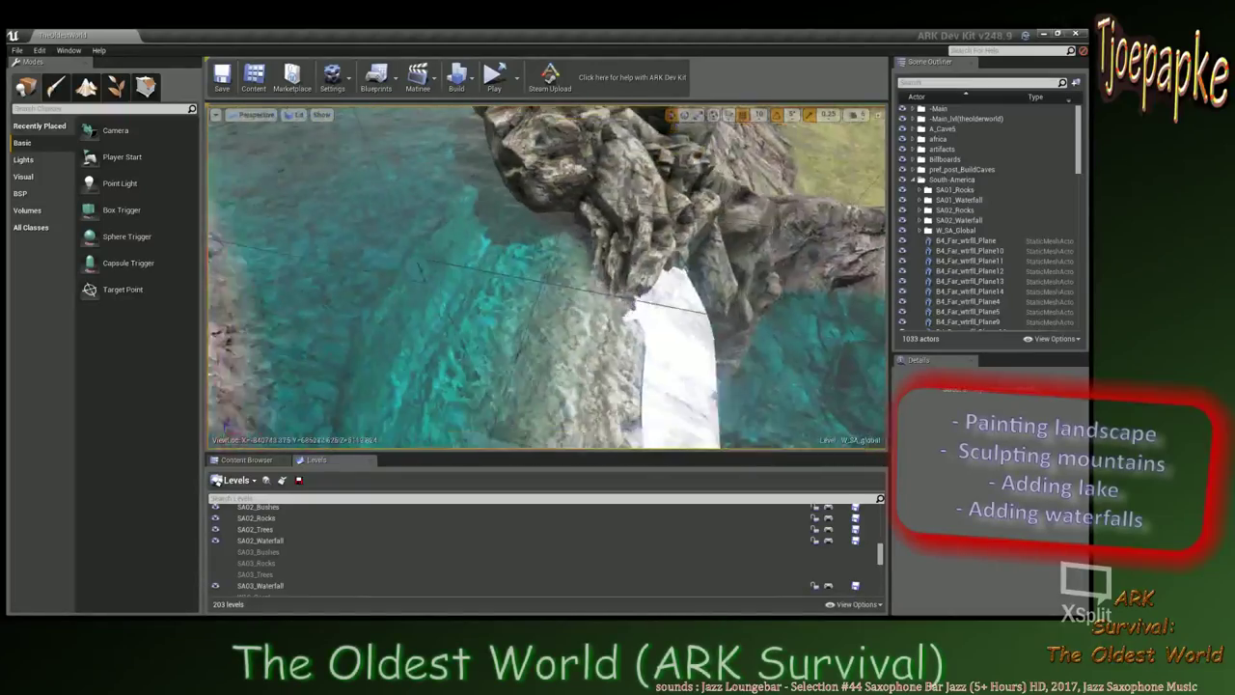
pyautogui.moveTo(420, 271); pyautogui.dragTo(473, 294, button='right')
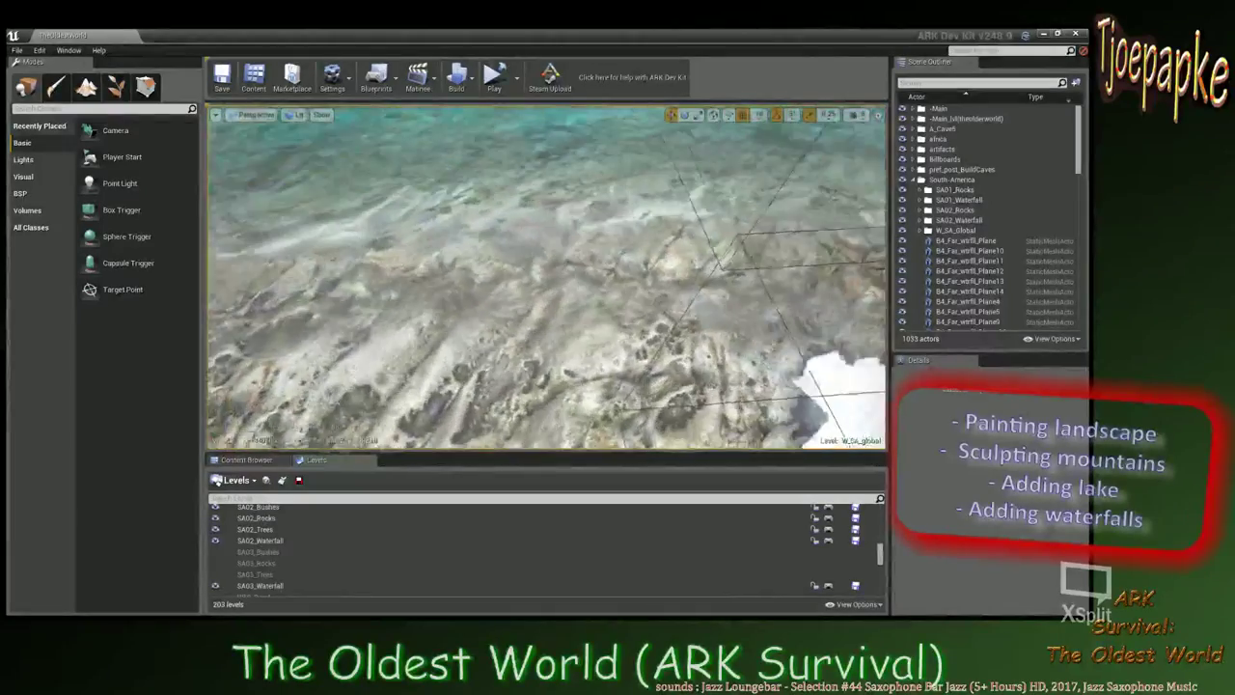
pyautogui.press('a')
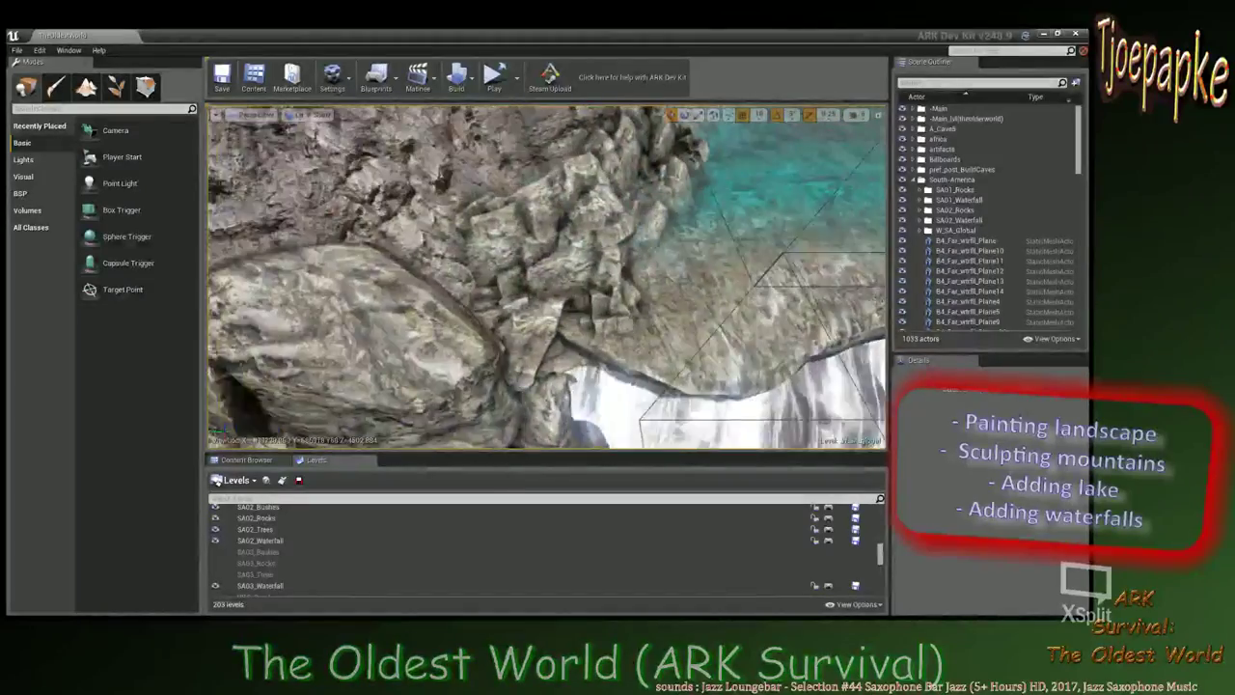
pyautogui.moveTo(225, 426); pyautogui.dragTo(225, 425, button='right')
pyautogui.moveTo(632, 342); pyautogui.dragTo(632, 342, button='right')
pyautogui.moveTo(224, 425); pyautogui.dragTo(223, 425, button='right')
pyautogui.click(546, 289)
pyautogui.press('e')
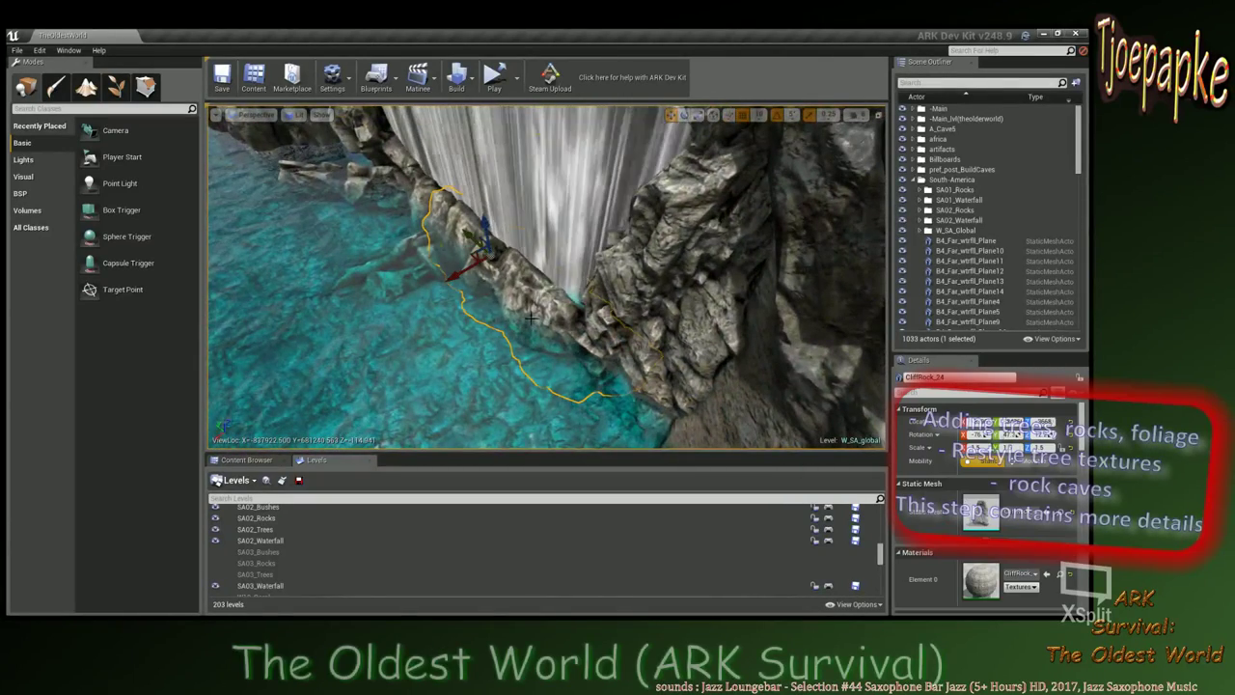
pyautogui.moveTo(494, 305); pyautogui.dragTo(474, 311)
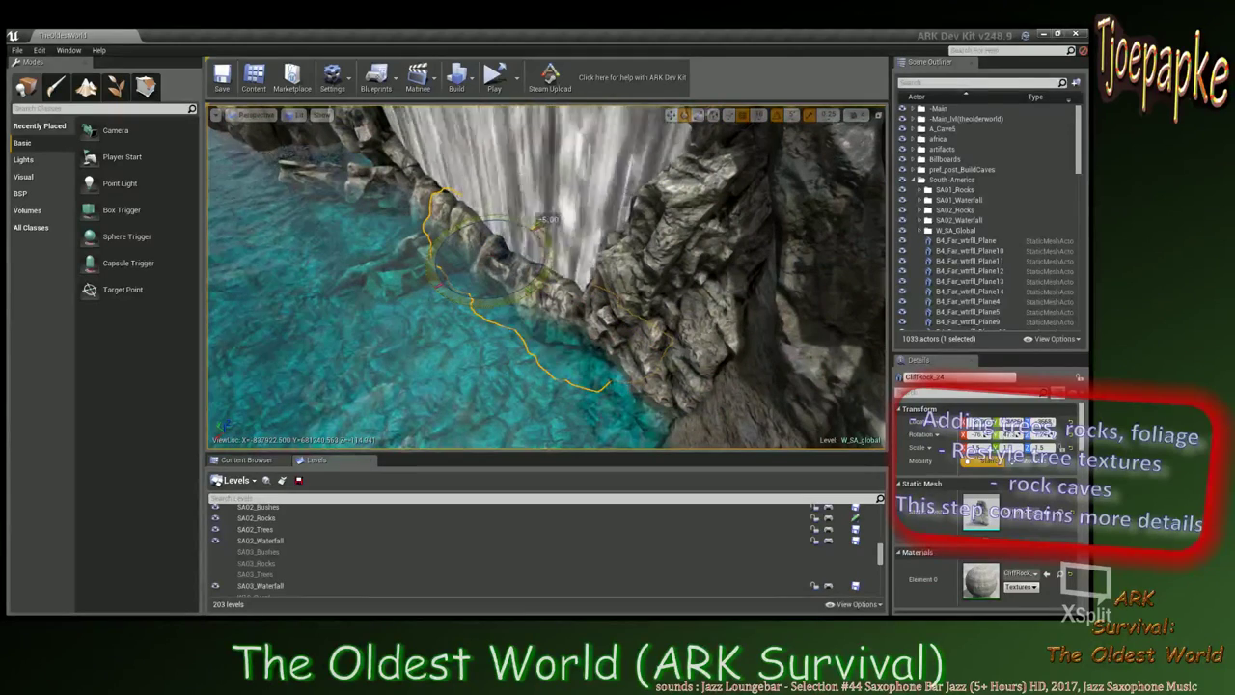
# Open the WtrFalls asset folder inside the Assets folder of landscape_assets, with the view facing the large waterfall.
pyautogui.click(462, 367)
pyautogui.moveTo(462, 367); pyautogui.dragTo(461, 367, button='right')
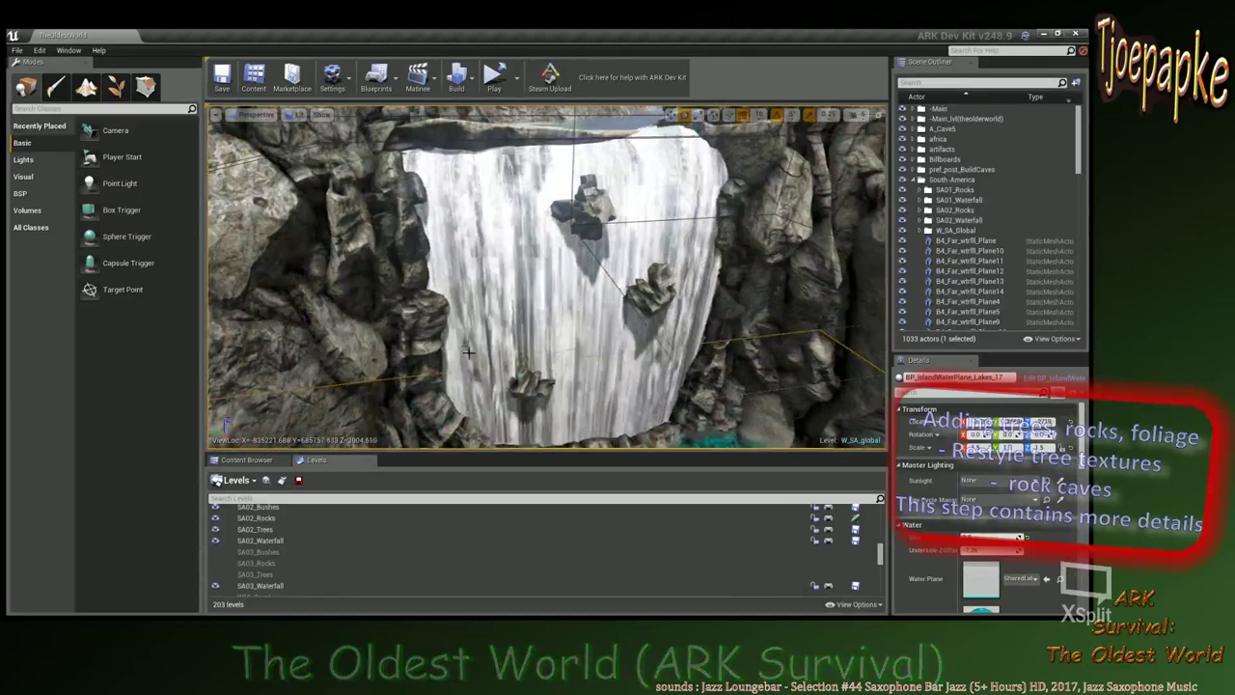
pyautogui.click(245, 460)
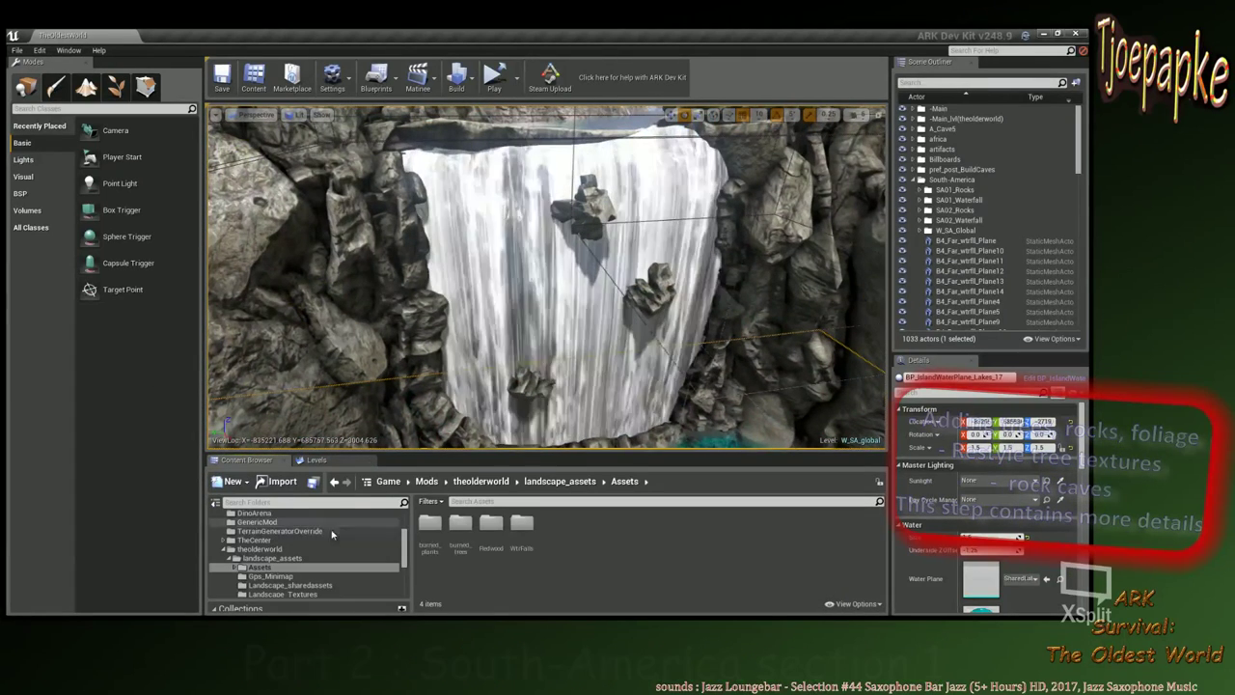
pyautogui.click(492, 526)
pyautogui.click(524, 527)
pyautogui.doubleClick(526, 529)
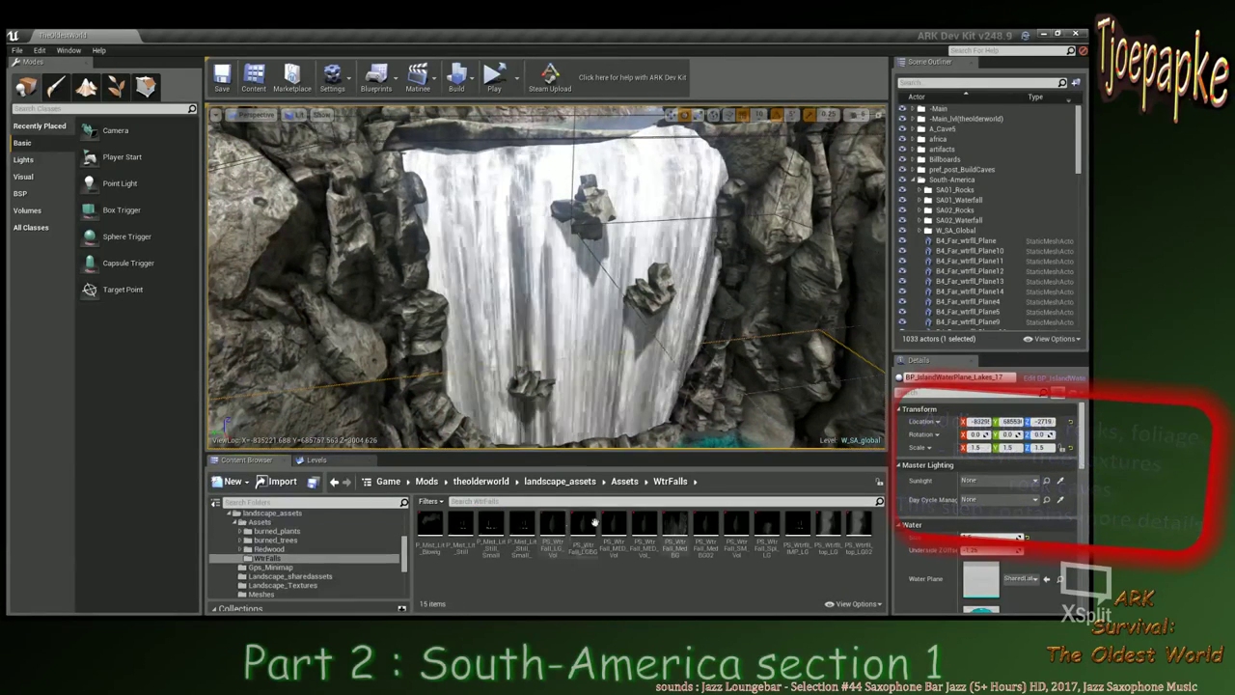
# Place the PS_Wtrfll_top_LG2 particle effect in the lake at the foot of the large waterfall.
pyautogui.moveTo(637, 386)
pyautogui.mouseDown(button='right')
pyautogui.moveTo(635, 333)
pyautogui.moveTo(633, 409)
pyautogui.mouseUp(button='right')
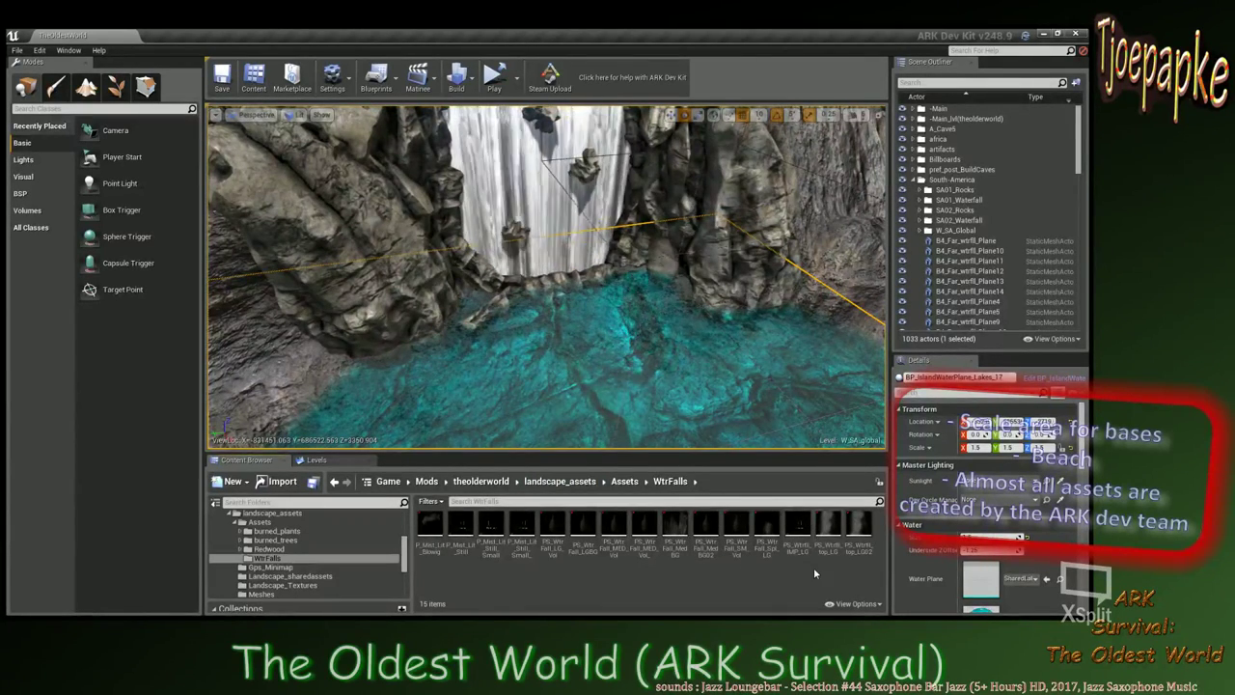
pyautogui.moveTo(857, 529); pyautogui.dragTo(565, 297)
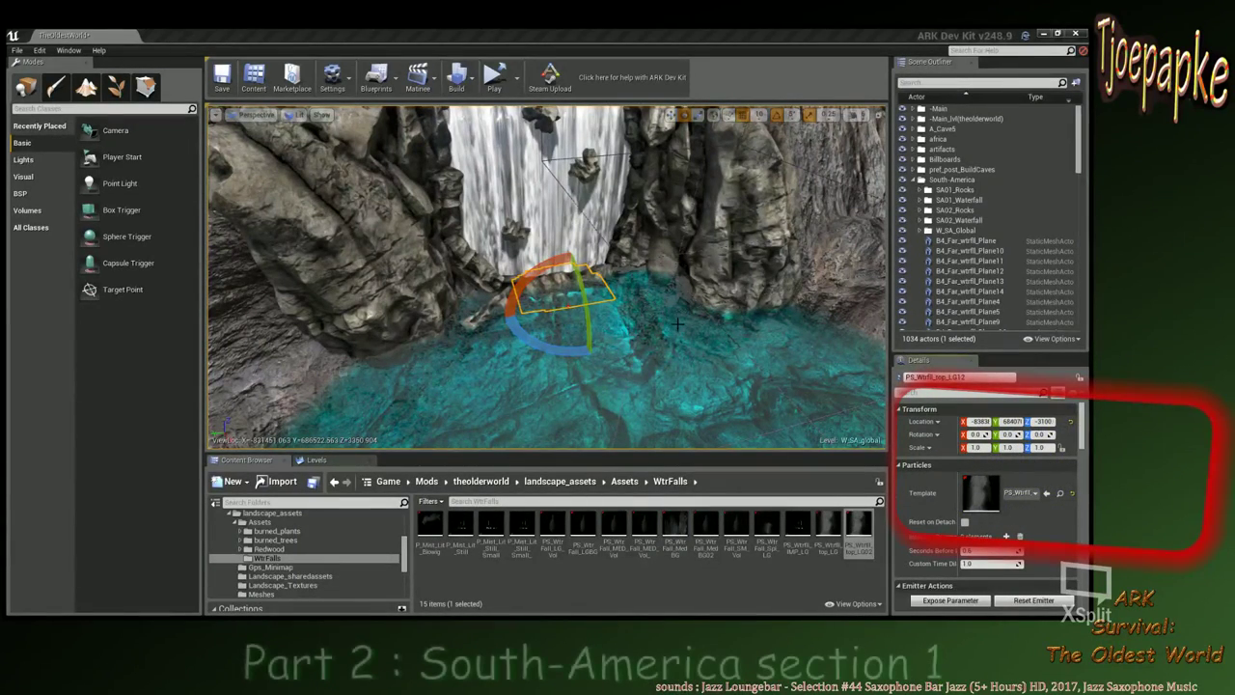
pyautogui.moveTo(677, 321)
pyautogui.mouseDown(button='right')
pyautogui.moveTo(629, 311)
pyautogui.moveTo(675, 318)
pyautogui.mouseUp(button='right')
pyautogui.press('w')
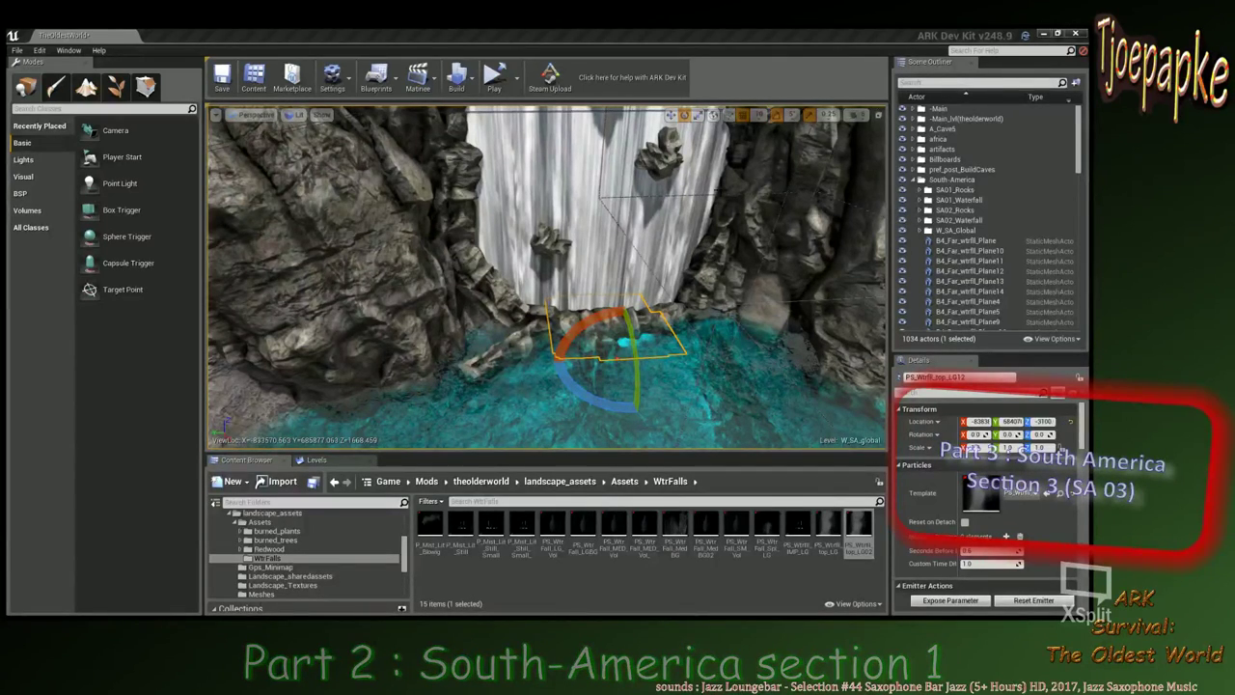
# Set the placed particle effect's scale to 2.0 on the X, Y and Z axes.
pyautogui.press('d')
pyautogui.moveTo(637, 276); pyautogui.dragTo(740, 385, button='right')
pyautogui.moveTo(985, 449); pyautogui.dragTo(928, 449)
pyautogui.write('2')
pyautogui.press('Tab')
pyautogui.write('2')
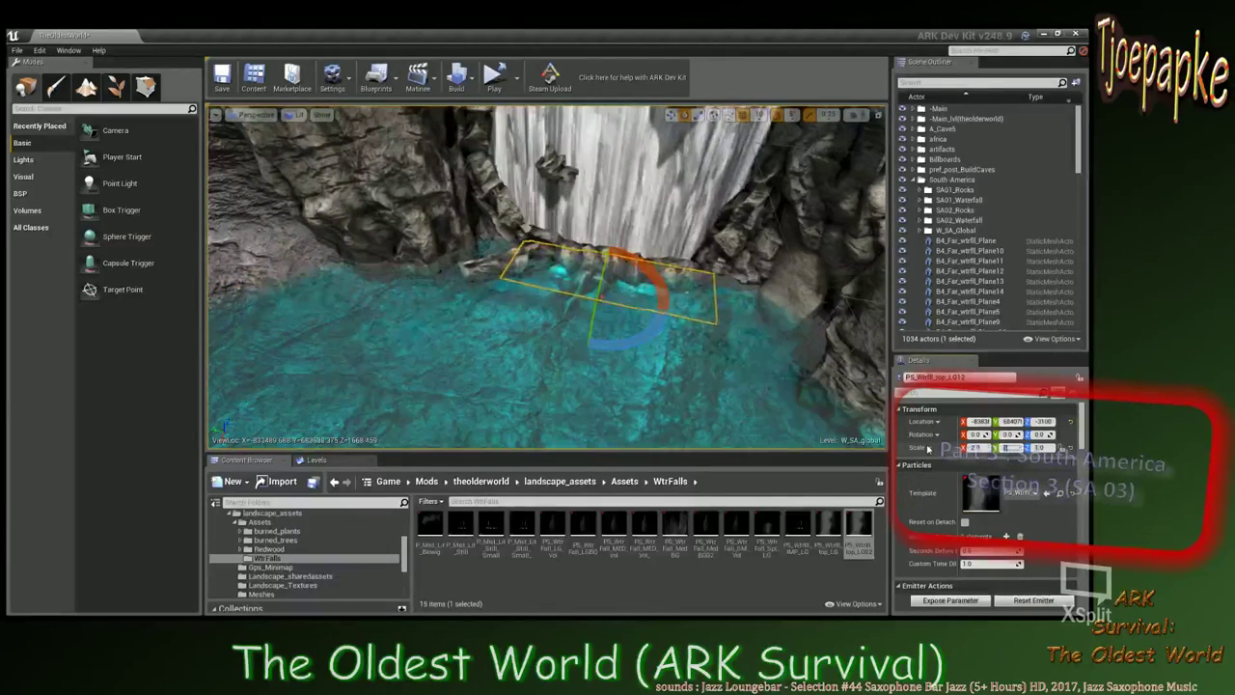
pyautogui.press('Tab')
pyautogui.write('2')
pyautogui.press('Return')
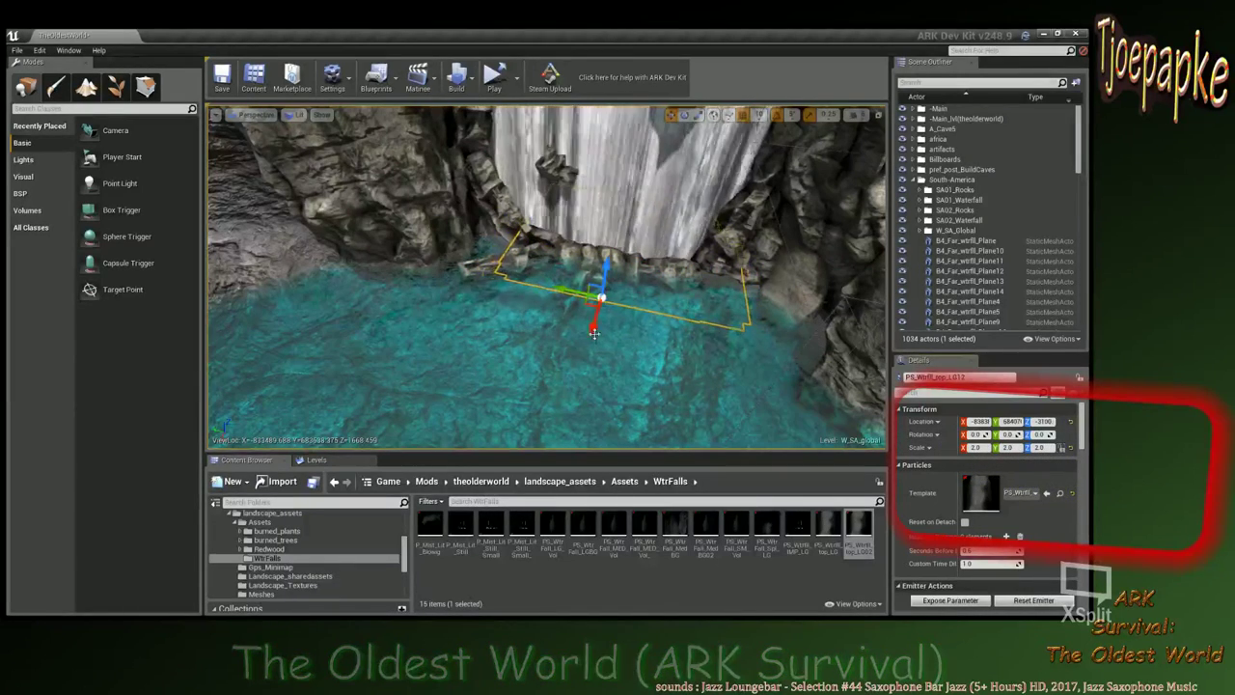
# Move the particle effect along its X axis, outward from the waterfall's foot into the lake.
pyautogui.moveTo(591, 336); pyautogui.dragTo(590, 353)
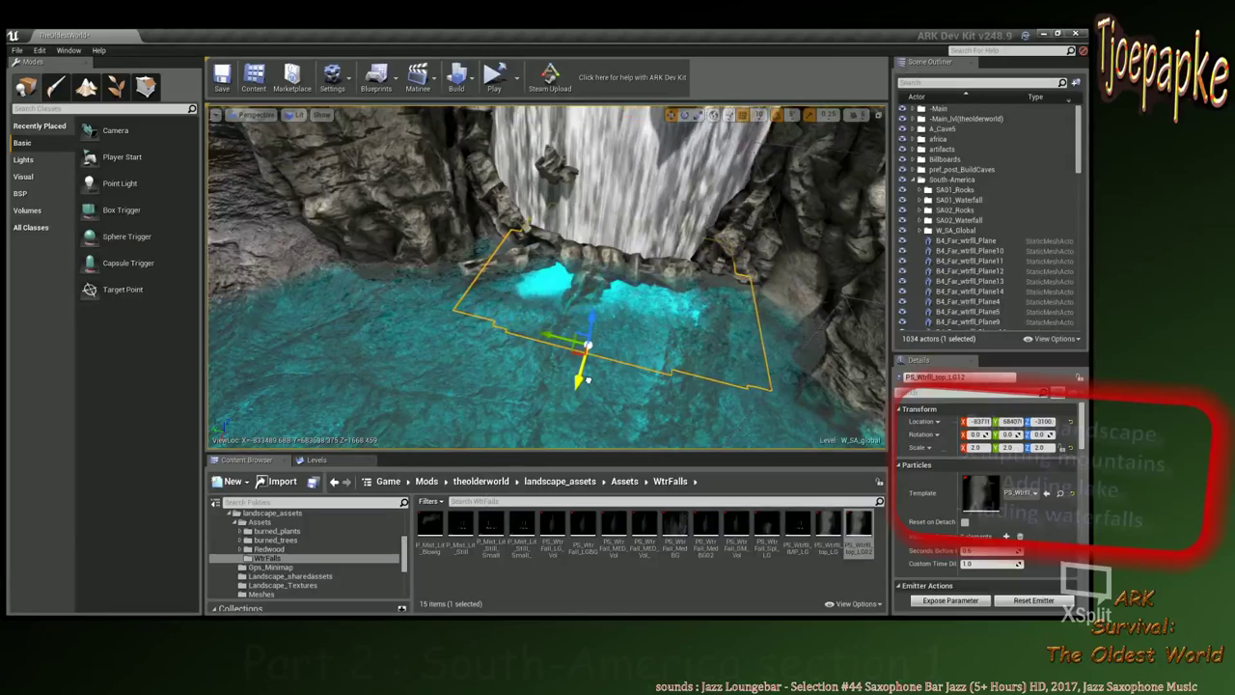
pyautogui.moveTo(547, 280); pyautogui.dragTo(695, 323, button='right')
pyautogui.moveTo(610, 300); pyautogui.dragTo(611, 300, button='right')
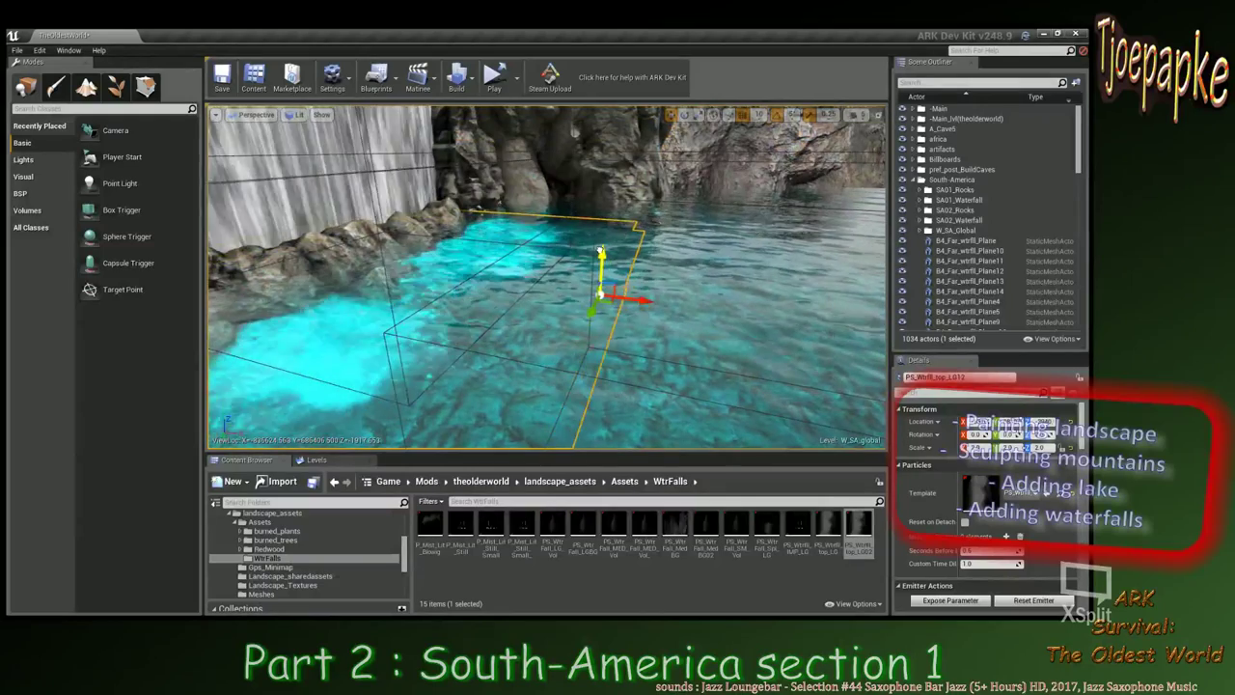
# Raise the particle effect to the lake surface at about Z -2760 and check it against the waterline.
pyautogui.moveTo(600, 243); pyautogui.dragTo(600, 236)
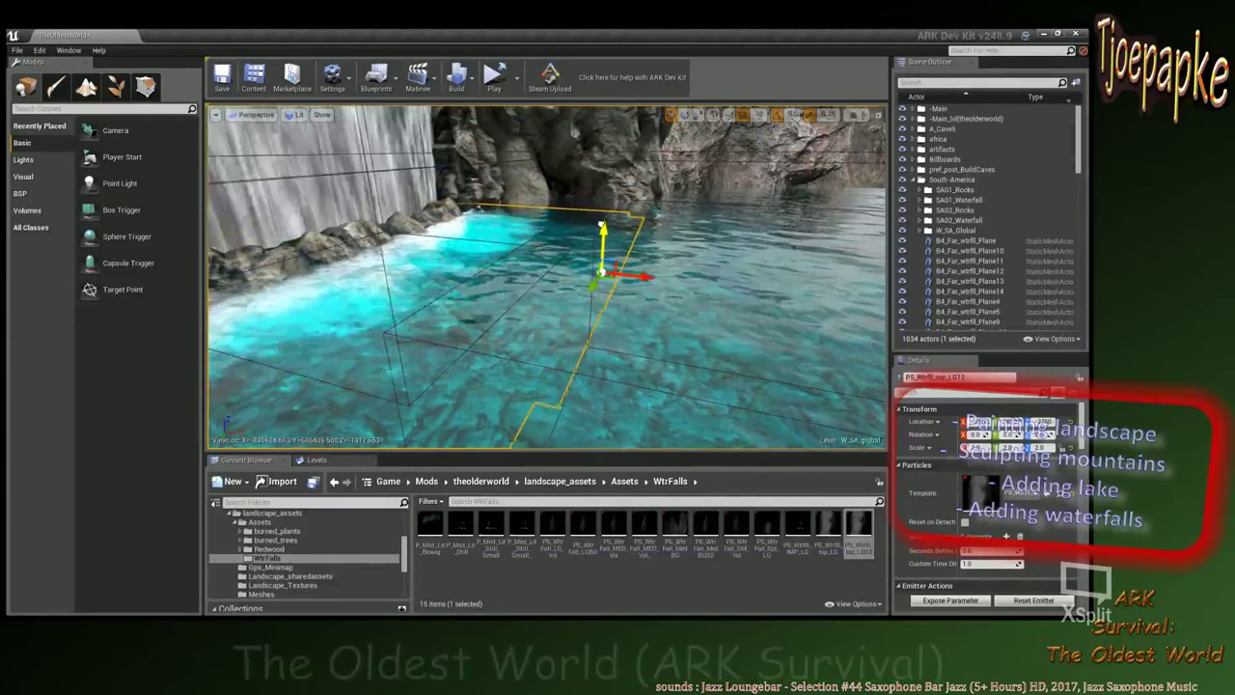
pyautogui.moveTo(601, 224); pyautogui.dragTo(601, 216)
pyautogui.moveTo(612, 273); pyautogui.dragTo(654, 224, button='right')
pyautogui.scroll(5, 569, 254)
pyautogui.scroll(2, 559, 284)
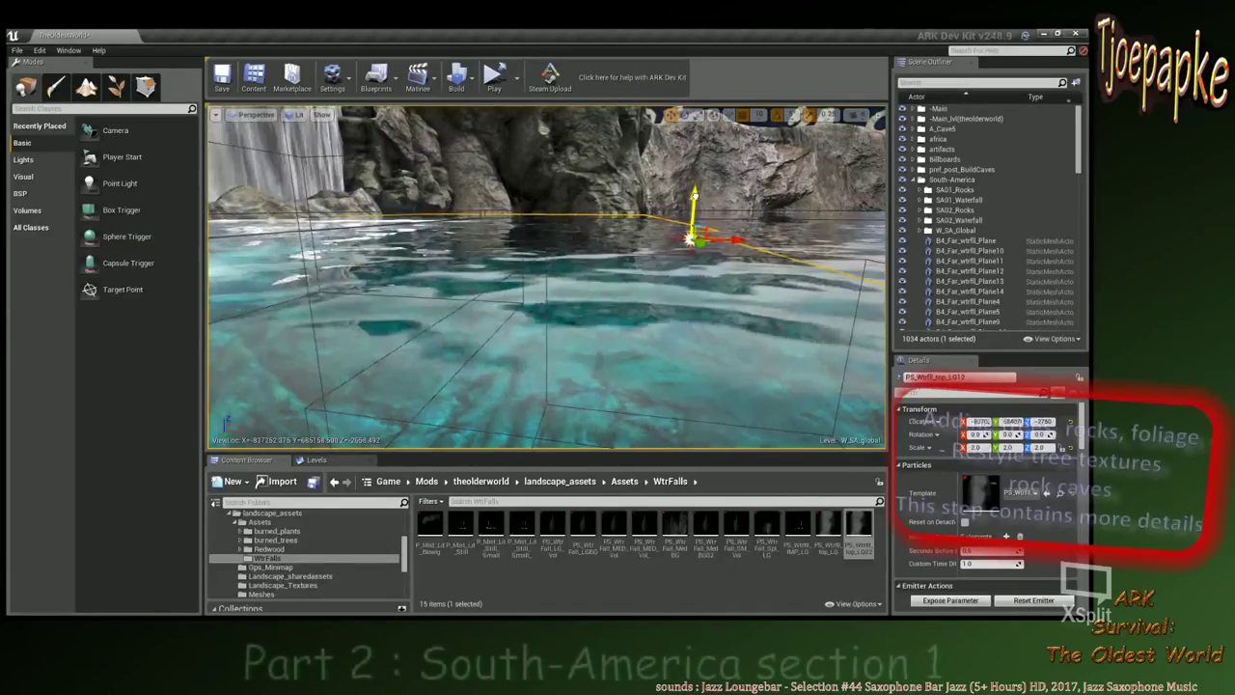
pyautogui.moveTo(694, 195); pyautogui.dragTo(762, 230, button='right')
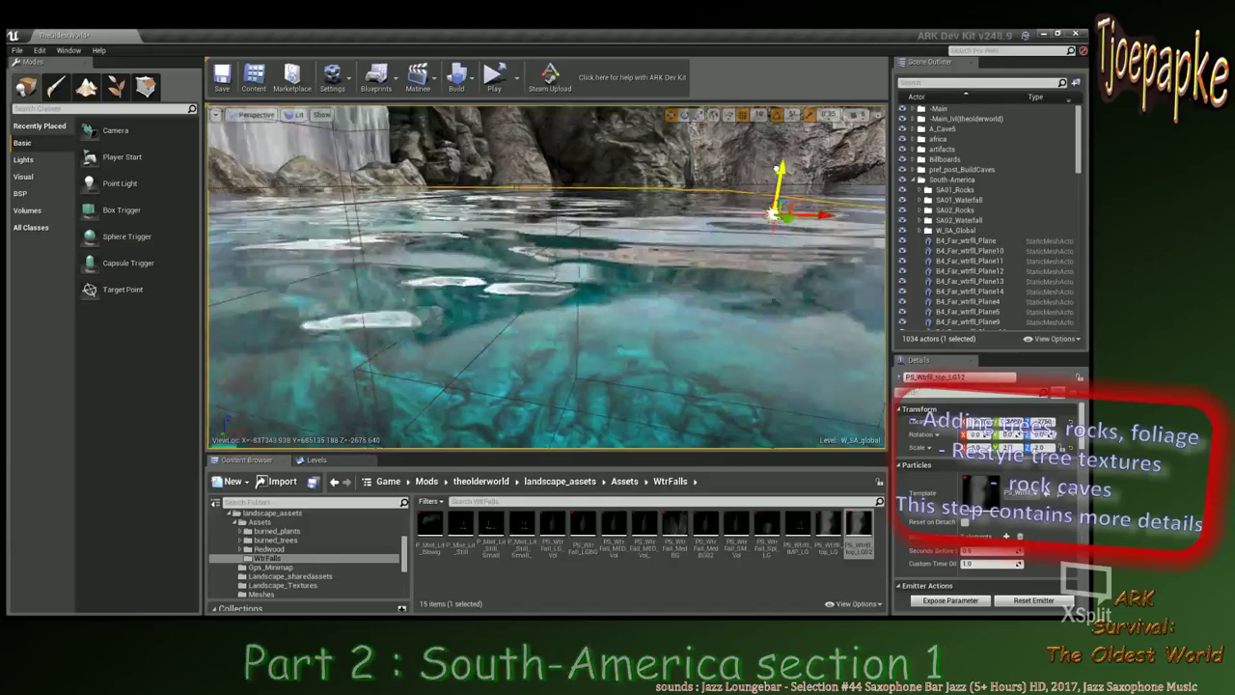
pyautogui.moveTo(781, 166); pyautogui.dragTo(784, 191, button='right')
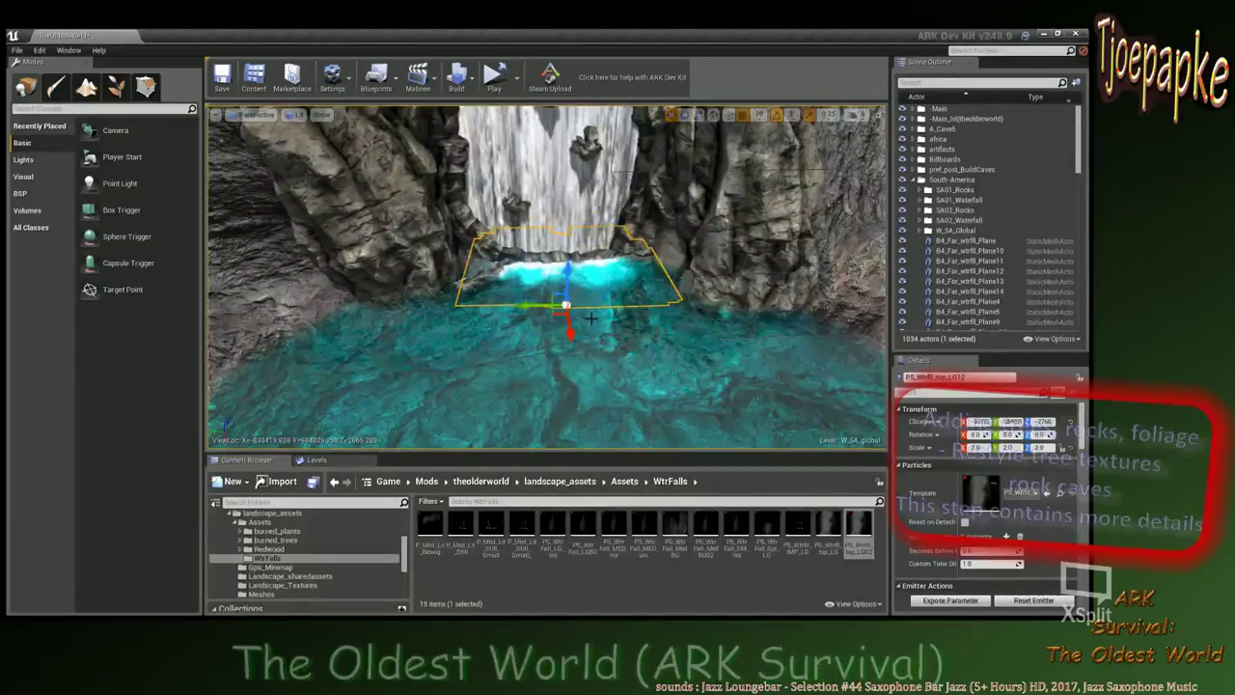
# Rotate the particle effect to about 179 degrees on Z and move it back along X against the waterfall's foot.
pyautogui.click(1041, 436)
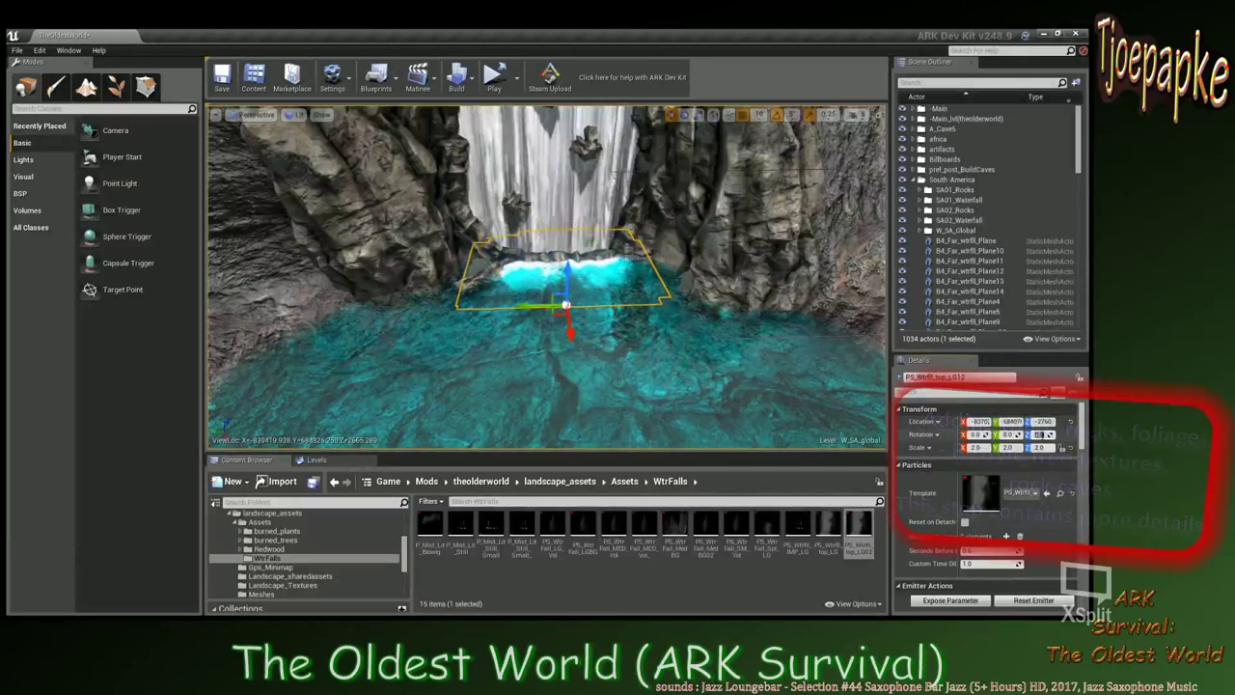
pyautogui.moveTo(1052, 434); pyautogui.dragTo(1069, 435)
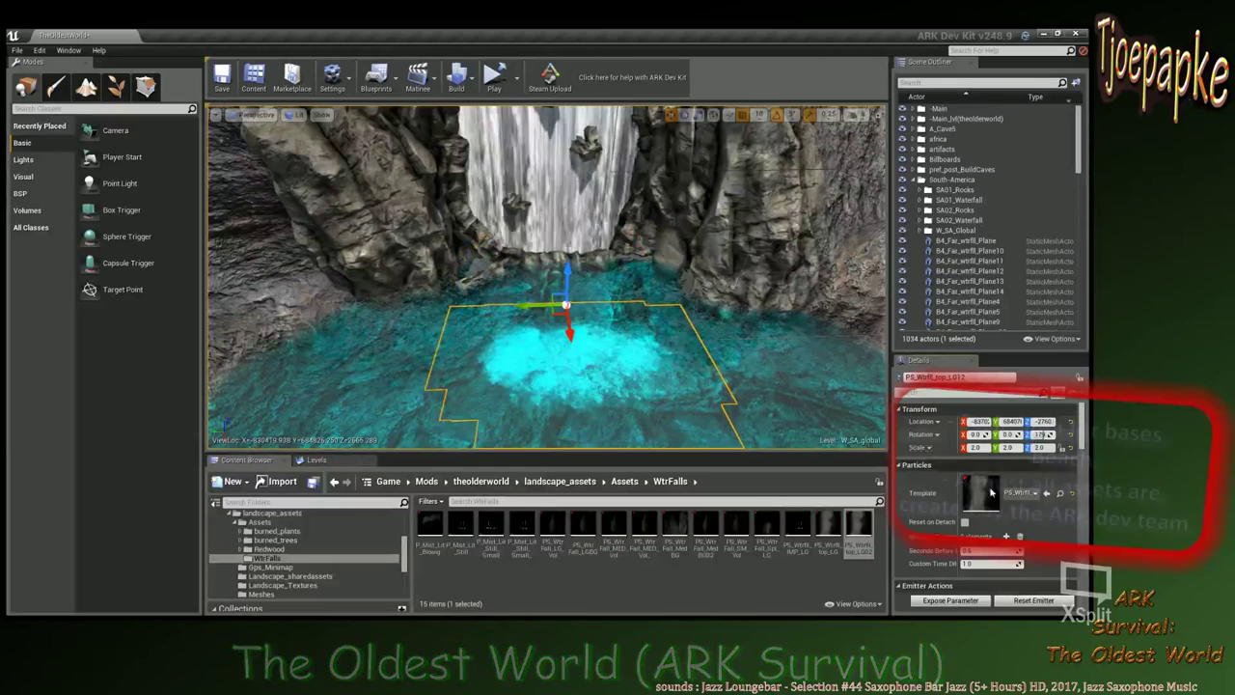
pyautogui.moveTo(570, 330); pyautogui.dragTo(570, 269)
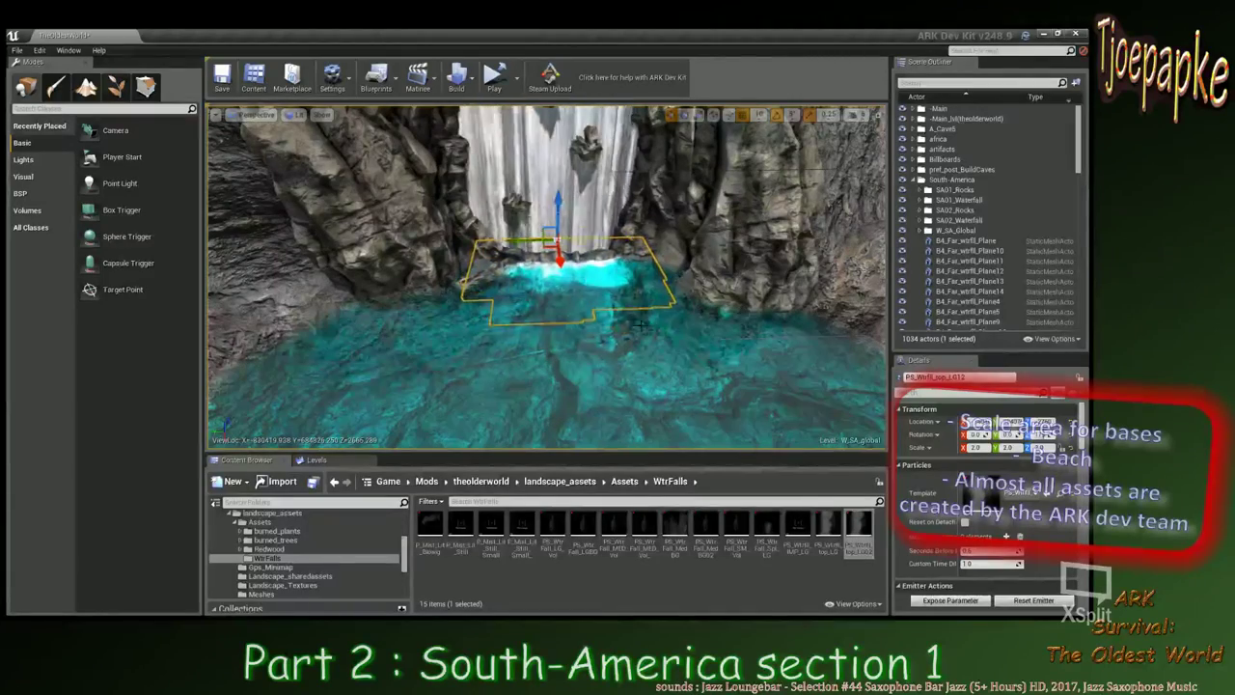
pyautogui.moveTo(579, 281); pyautogui.dragTo(611, 321, button='right')
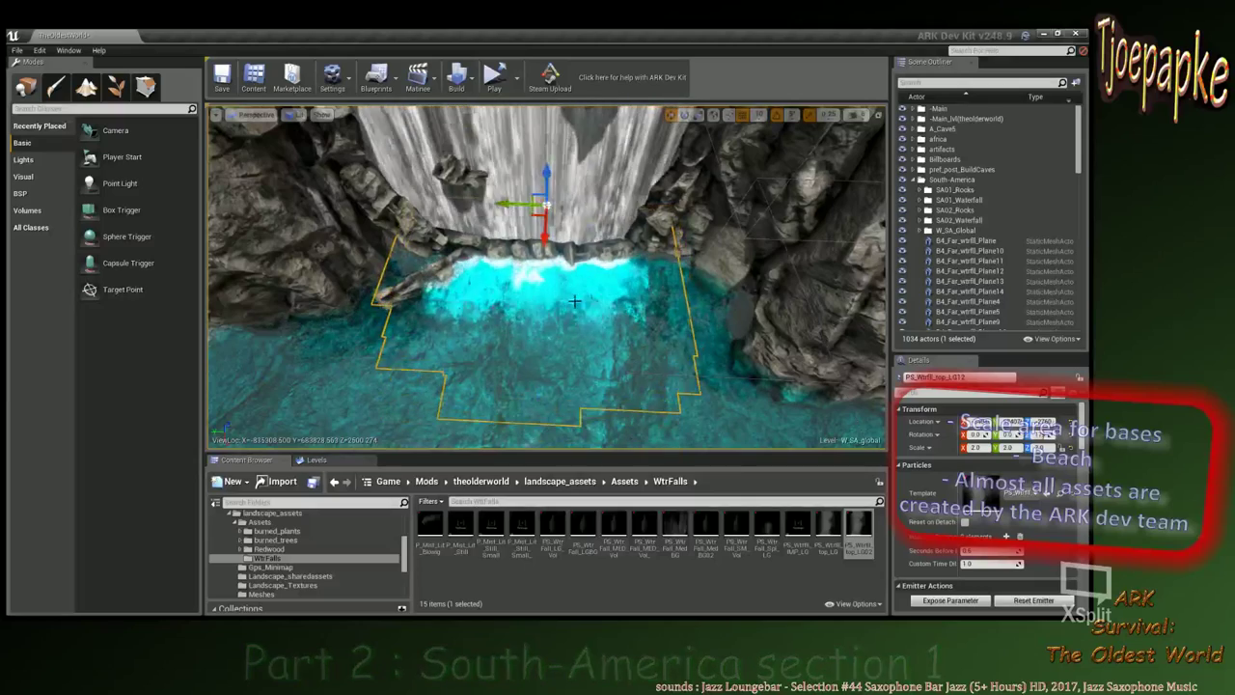
# Make SA03_Waterfall the current level.
pyautogui.click(314, 459)
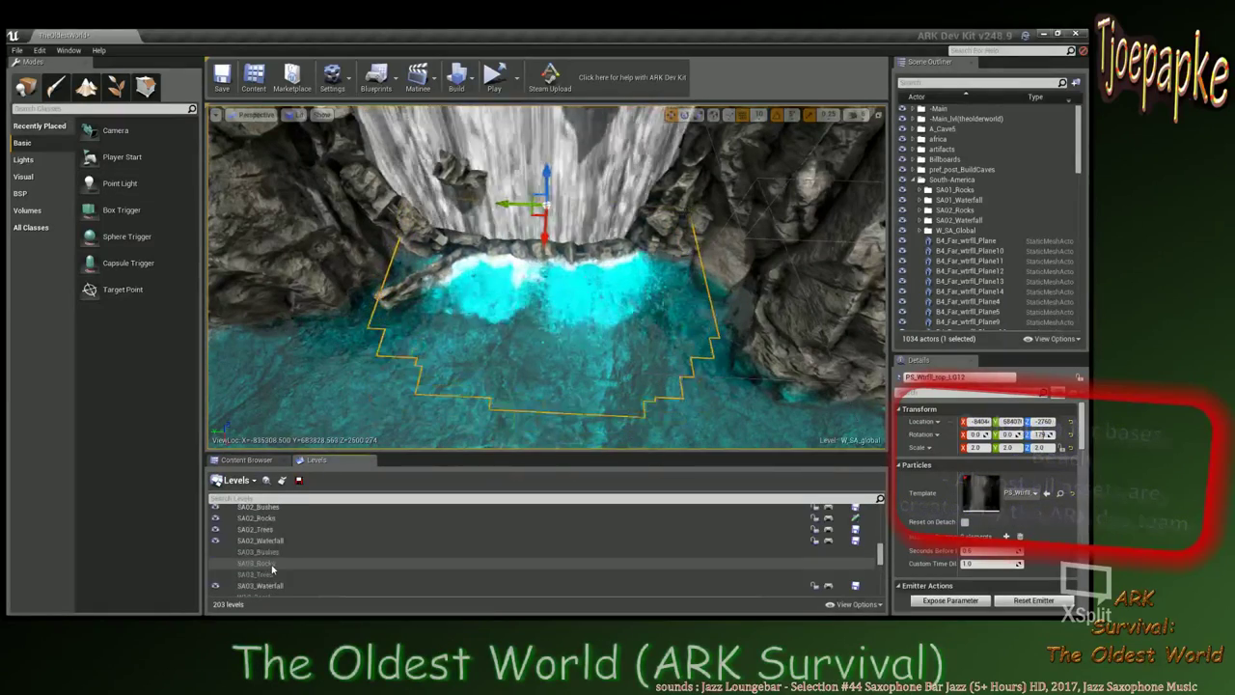
pyautogui.doubleClick(275, 586)
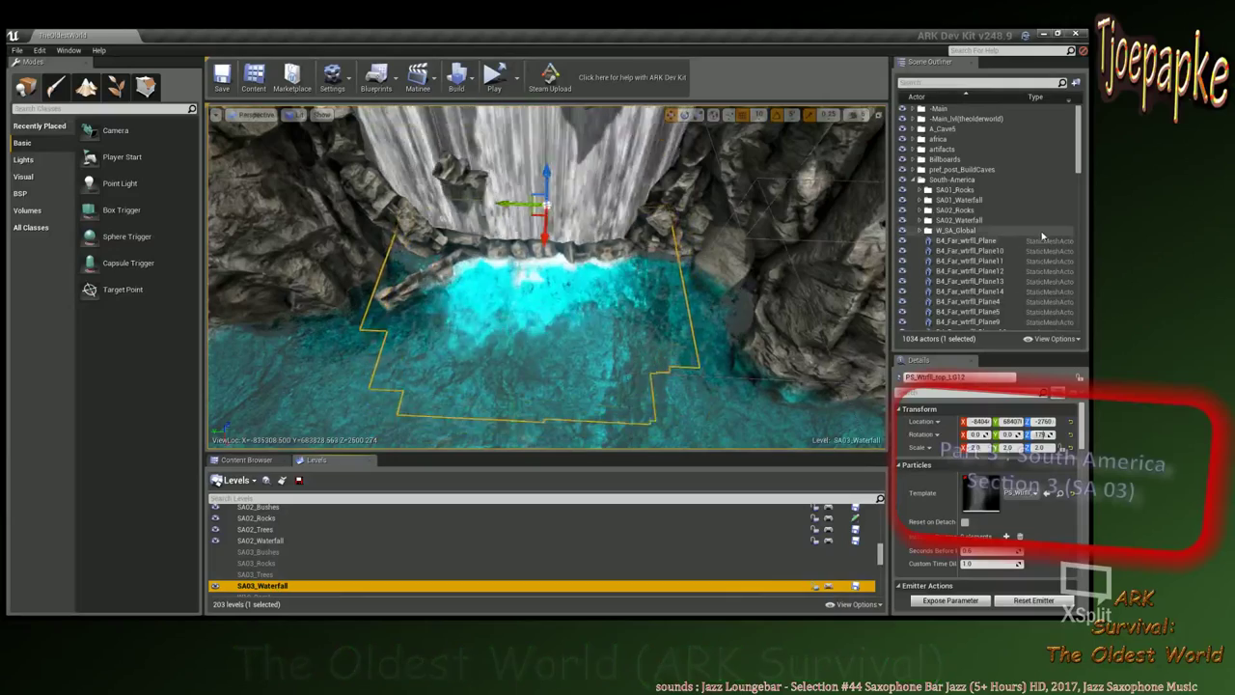
# Move the loose CliffRock, SM_ArchRock and SM_Rock actors from the outliner's root into the South-America folder.
pyautogui.click(914, 181)
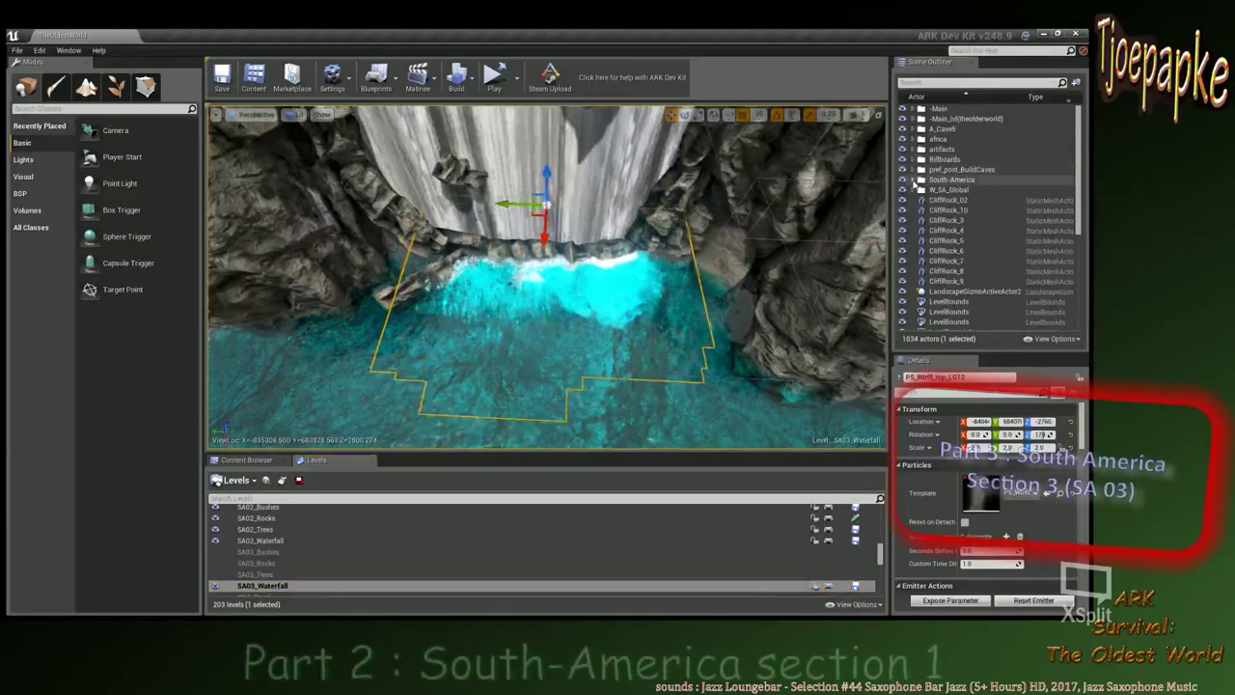
pyautogui.scroll(-5, 948, 262)
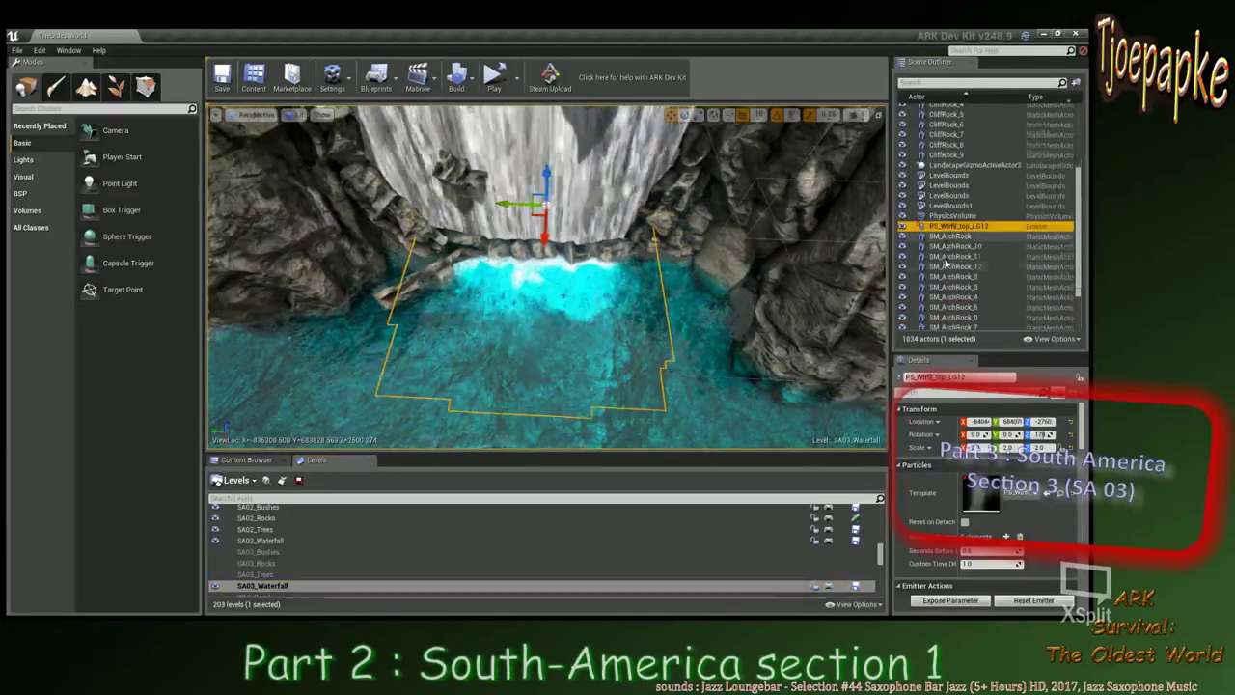
pyautogui.scroll(-2, 948, 263)
pyautogui.click(951, 315)
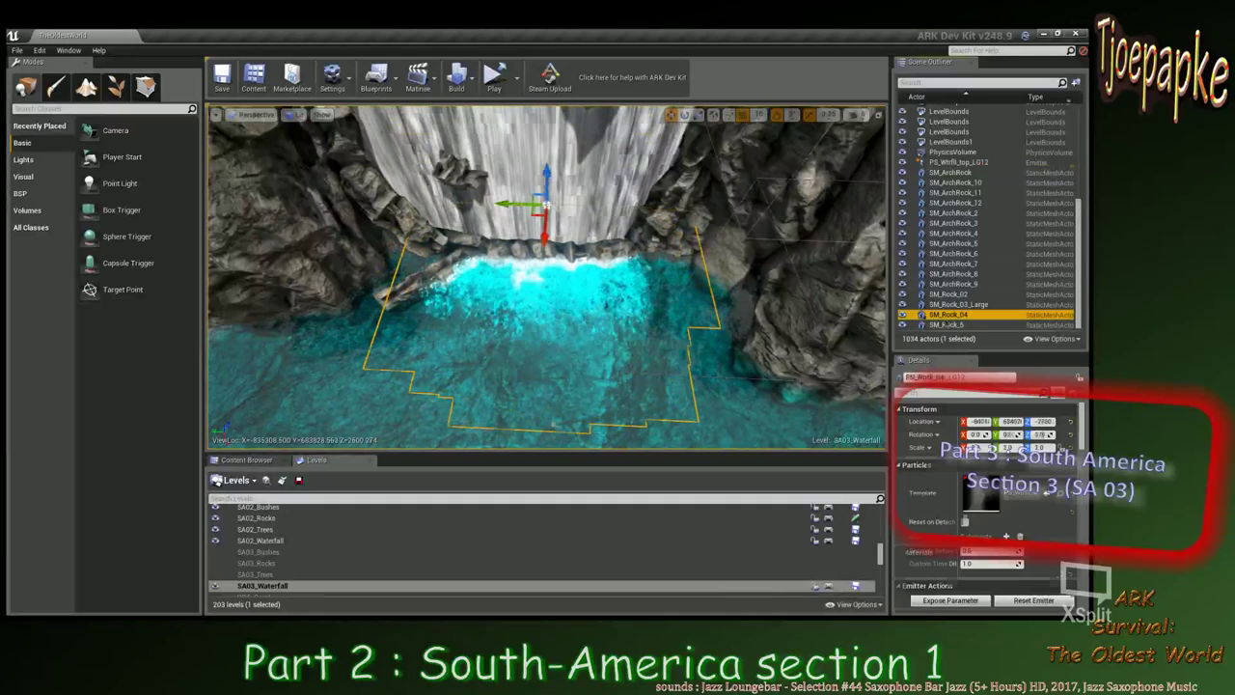
pyautogui.click(951, 325)
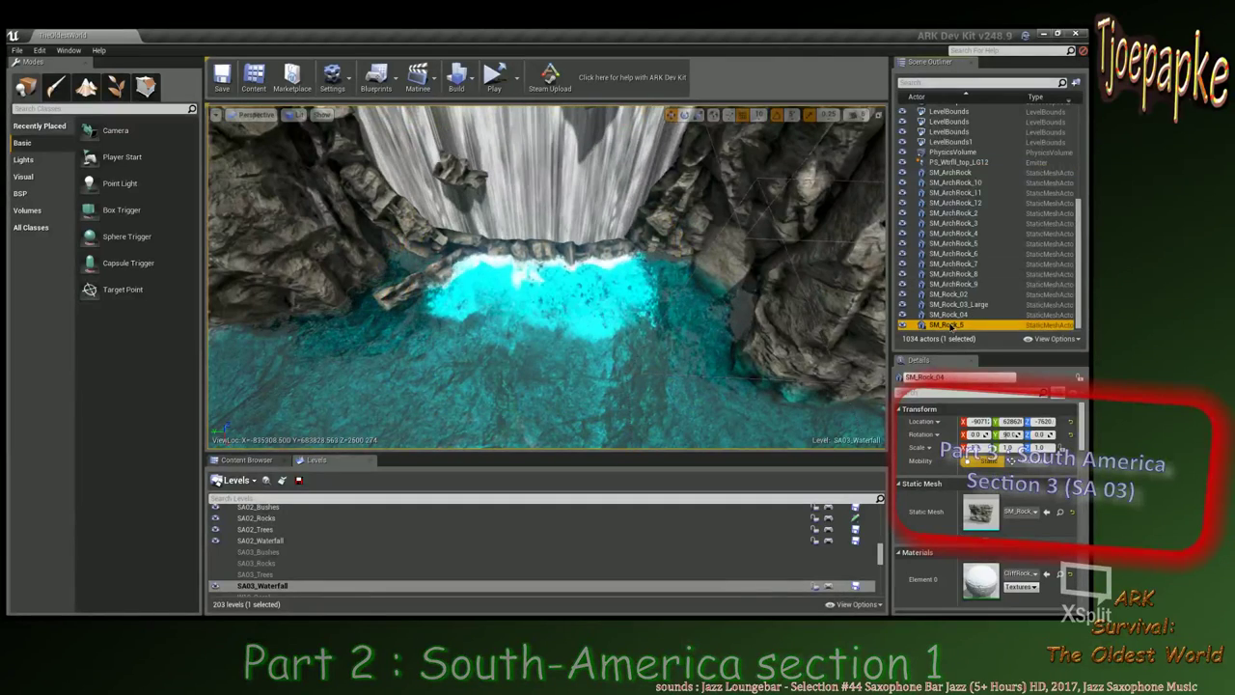
pyautogui.keyDown('ctrl'); pyautogui.click(954, 173); pyautogui.keyUp('ctrl')
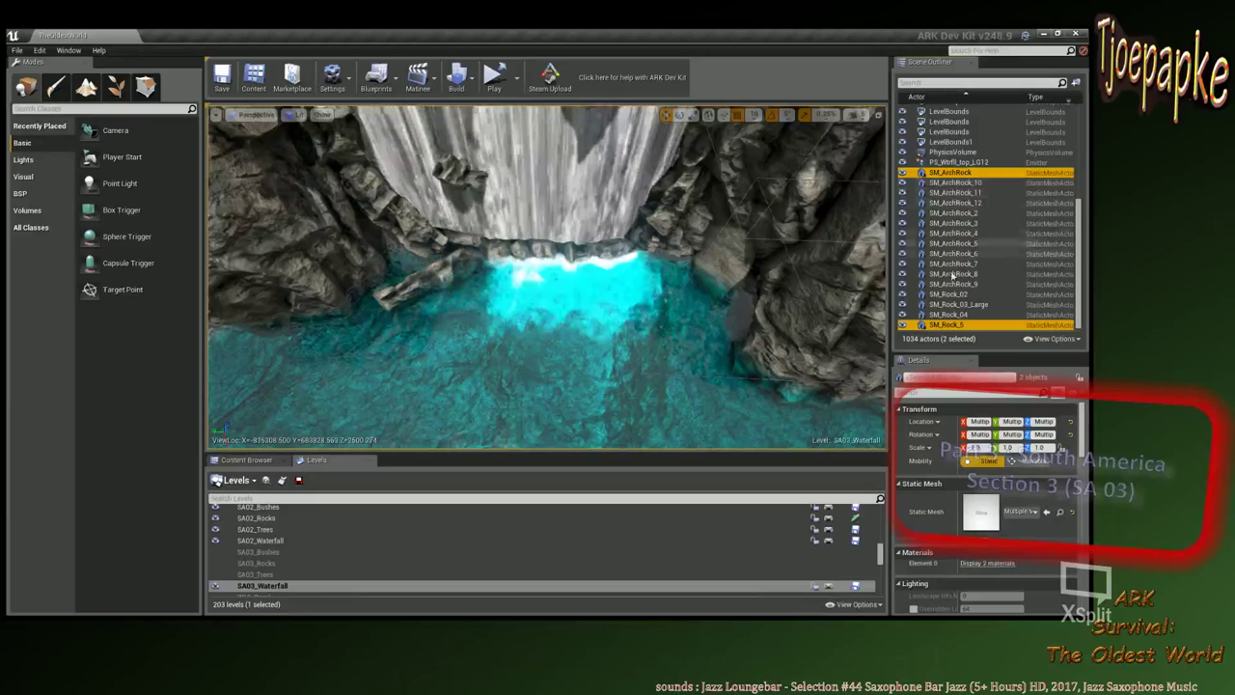
pyautogui.keyDown('shift'); pyautogui.click(954, 175); pyautogui.keyUp('shift')
pyautogui.scroll(4, 963, 278)
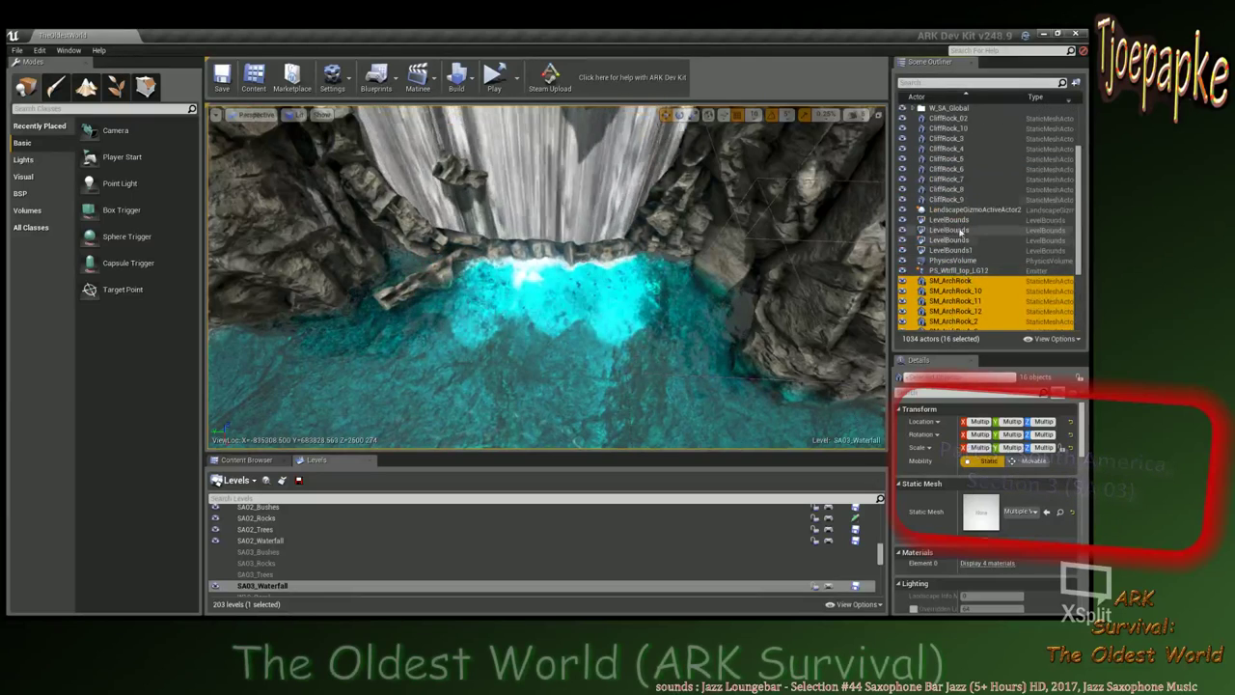
pyautogui.keyDown('ctrl'); pyautogui.click(948, 199); pyautogui.keyUp('ctrl')
pyautogui.keyDown('shift'); pyautogui.click(954, 119); pyautogui.keyUp('shift')
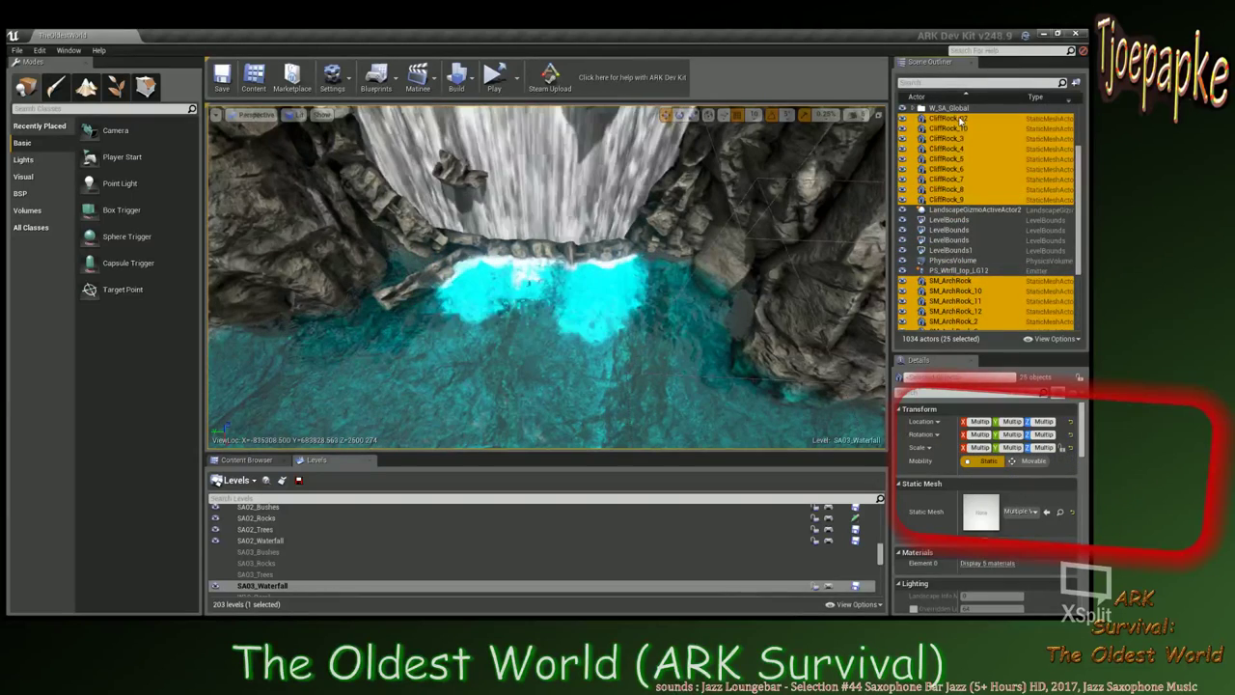
pyautogui.scroll(3, 951, 135)
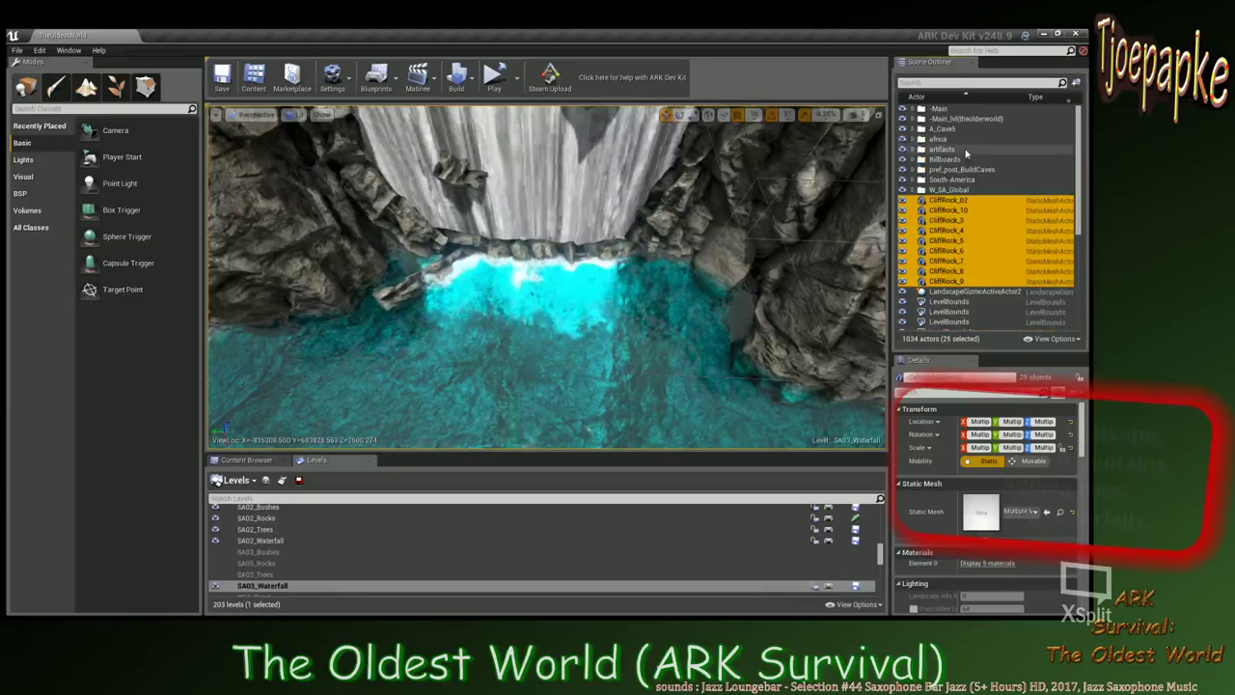
pyautogui.click(913, 180)
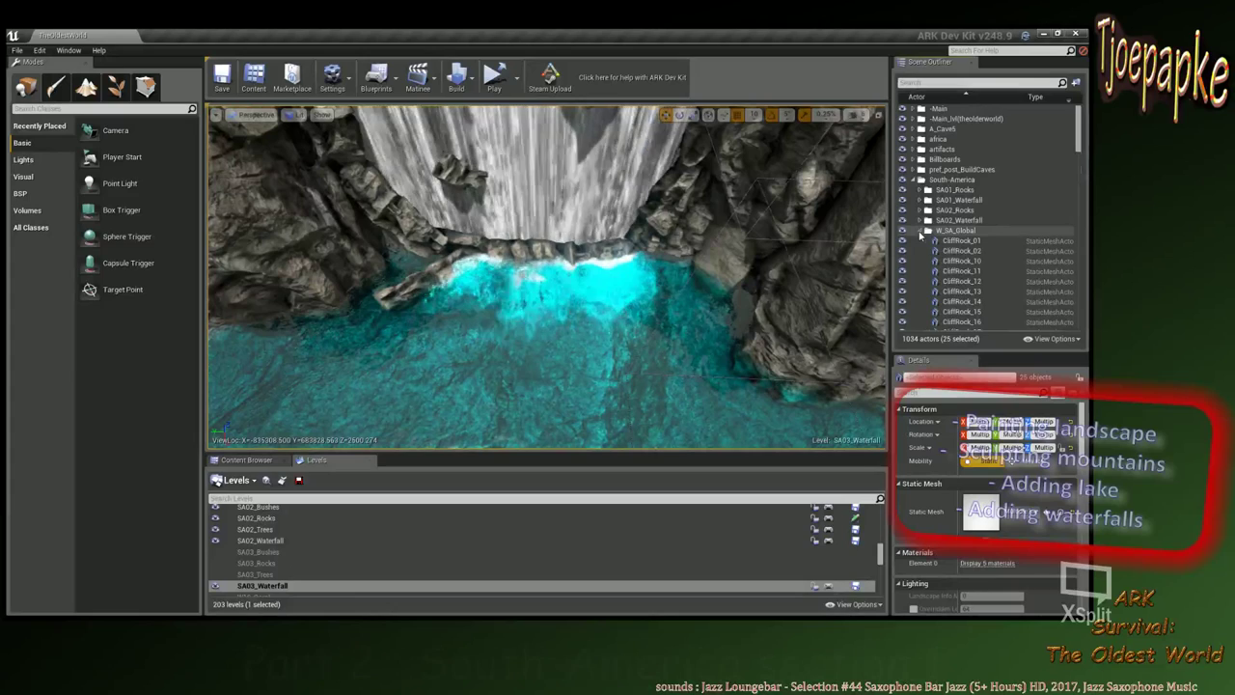
pyautogui.click(921, 232)
pyautogui.scroll(-10, 965, 253)
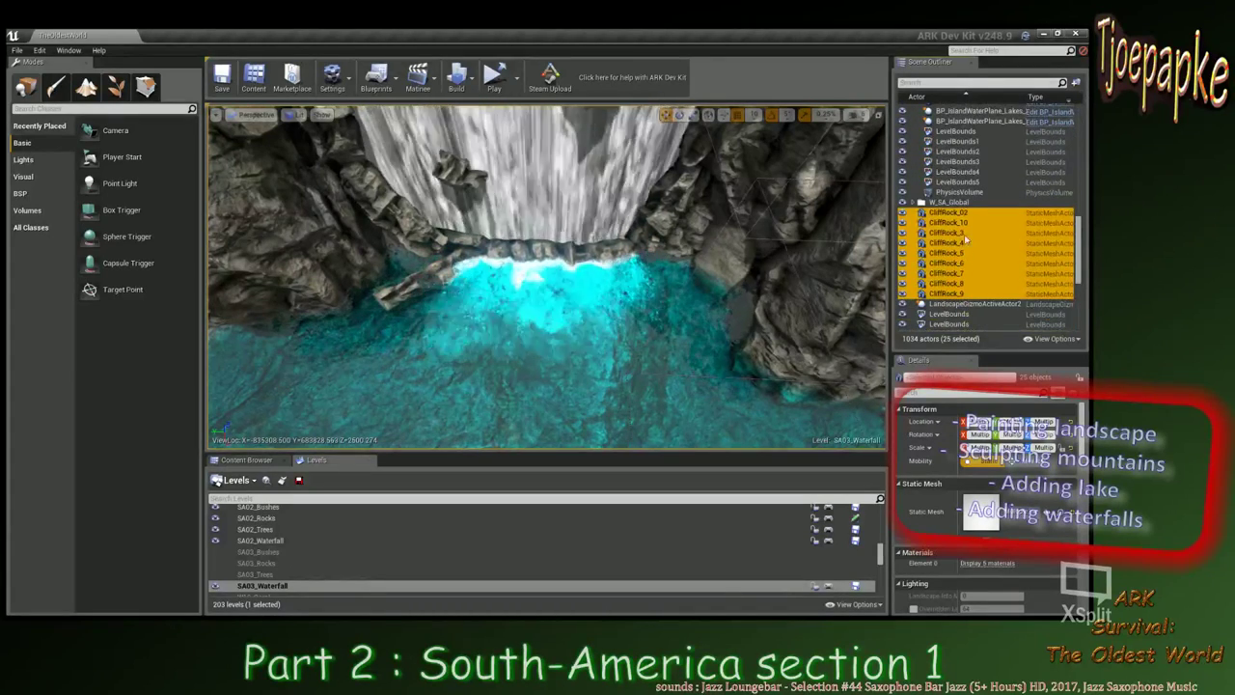
pyautogui.scroll(5, 962, 198)
pyautogui.scroll(8, 961, 193)
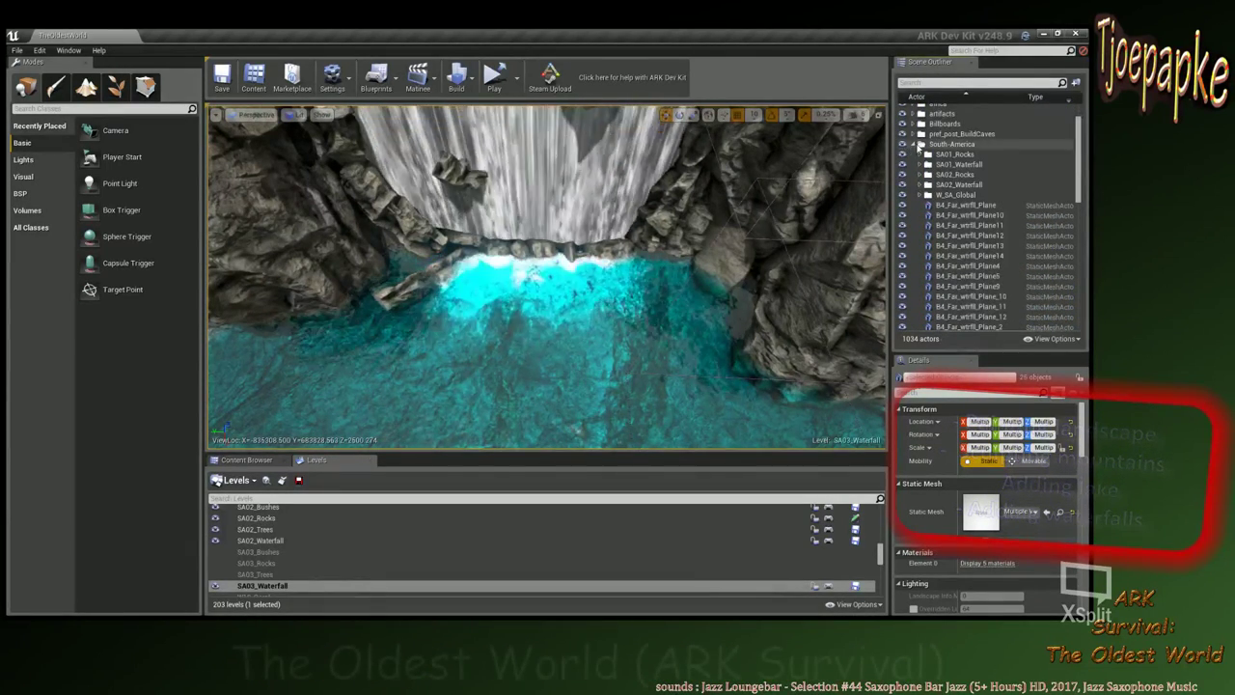
pyautogui.click(915, 143)
pyautogui.click(957, 261)
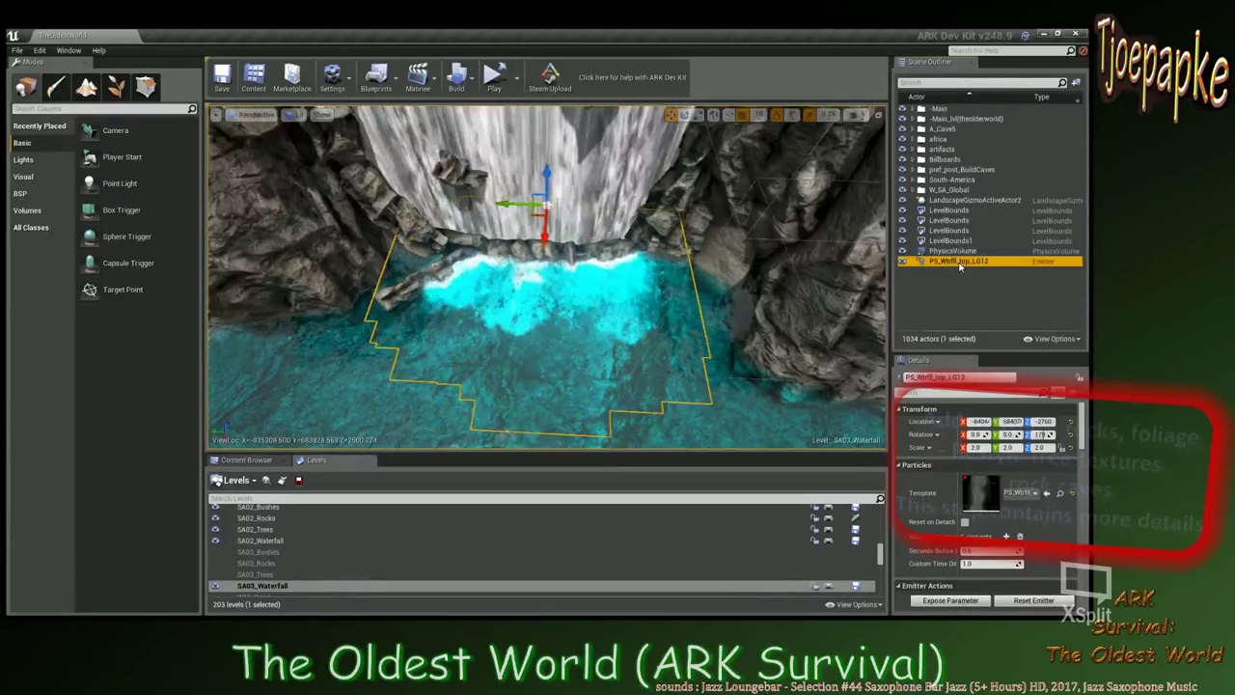
pyautogui.hotkey('ctrl', 'w')
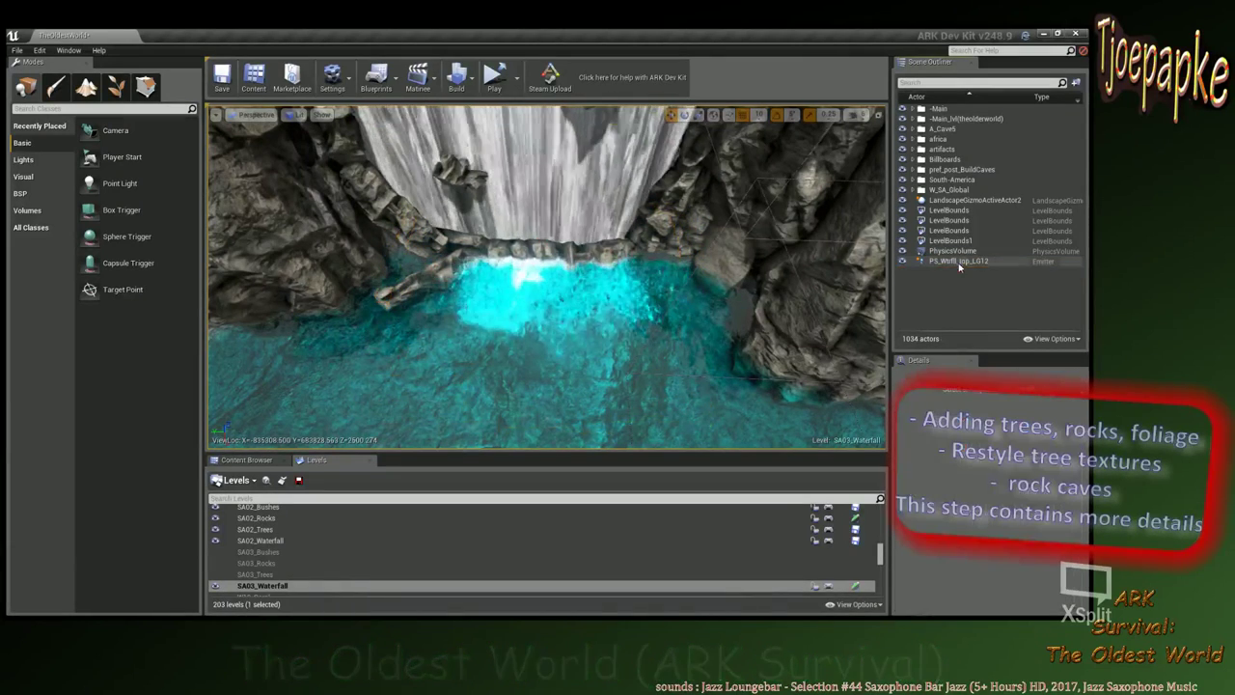
pyautogui.hotkey('ctrl', 'z')
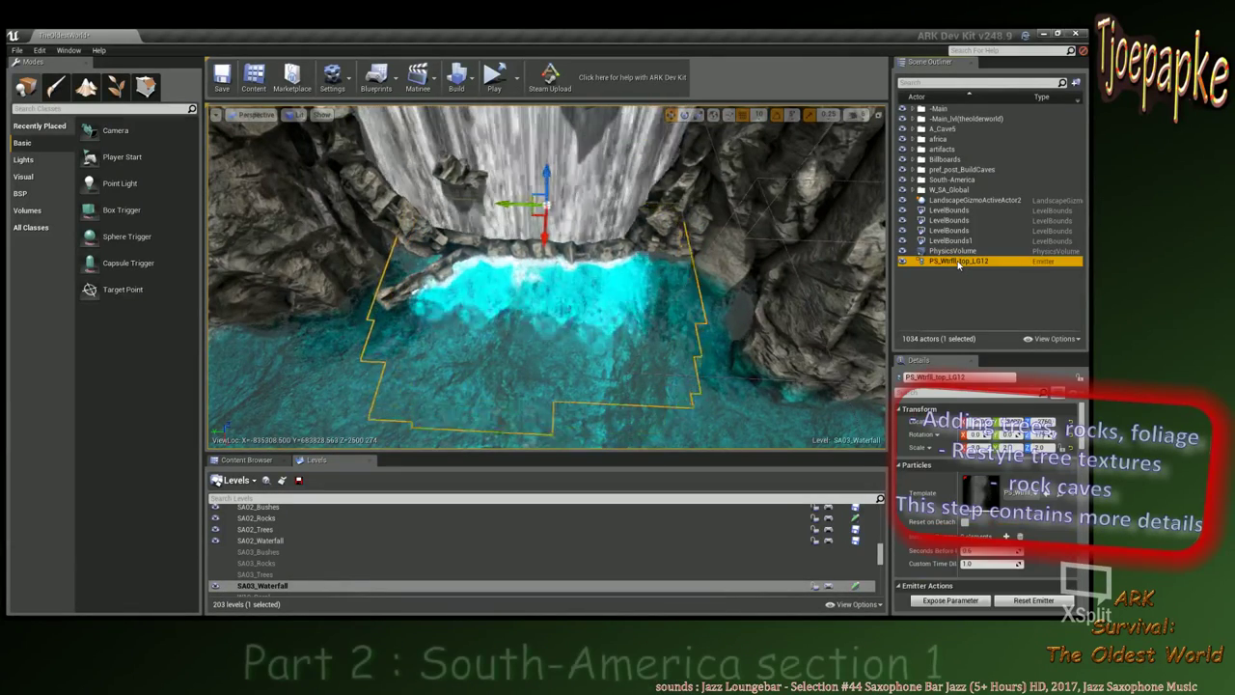
pyautogui.press('Delete')
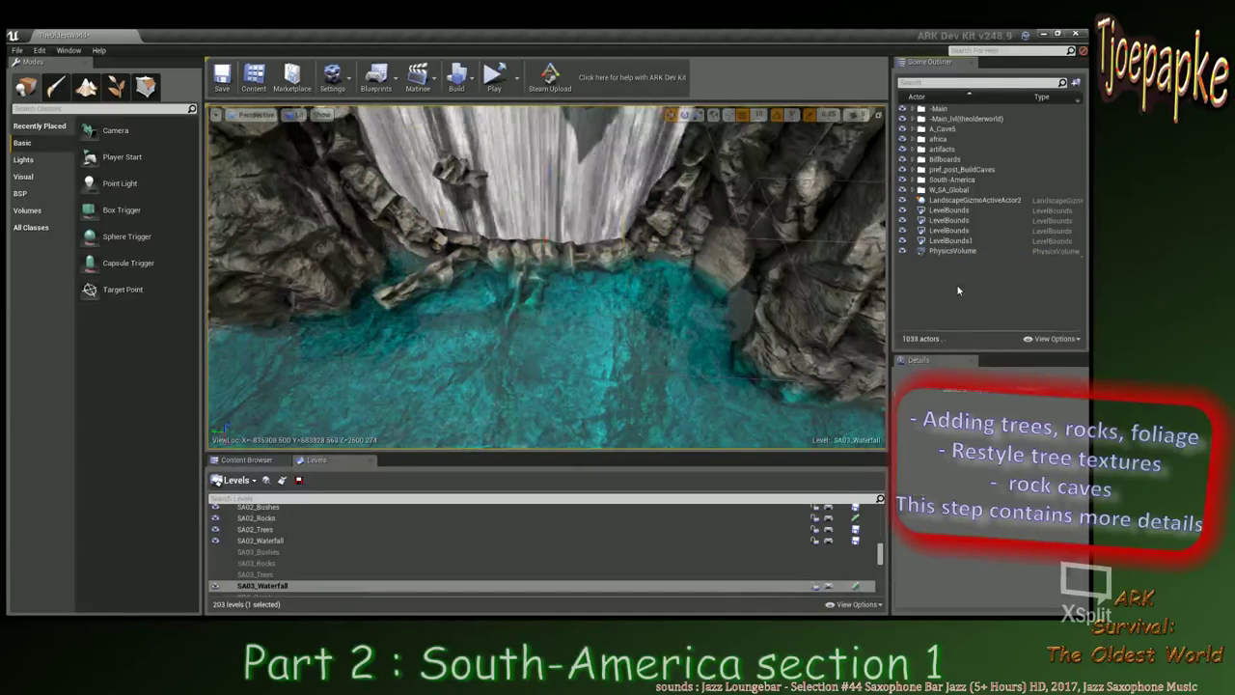
pyautogui.hotkey('ctrl', 'z')
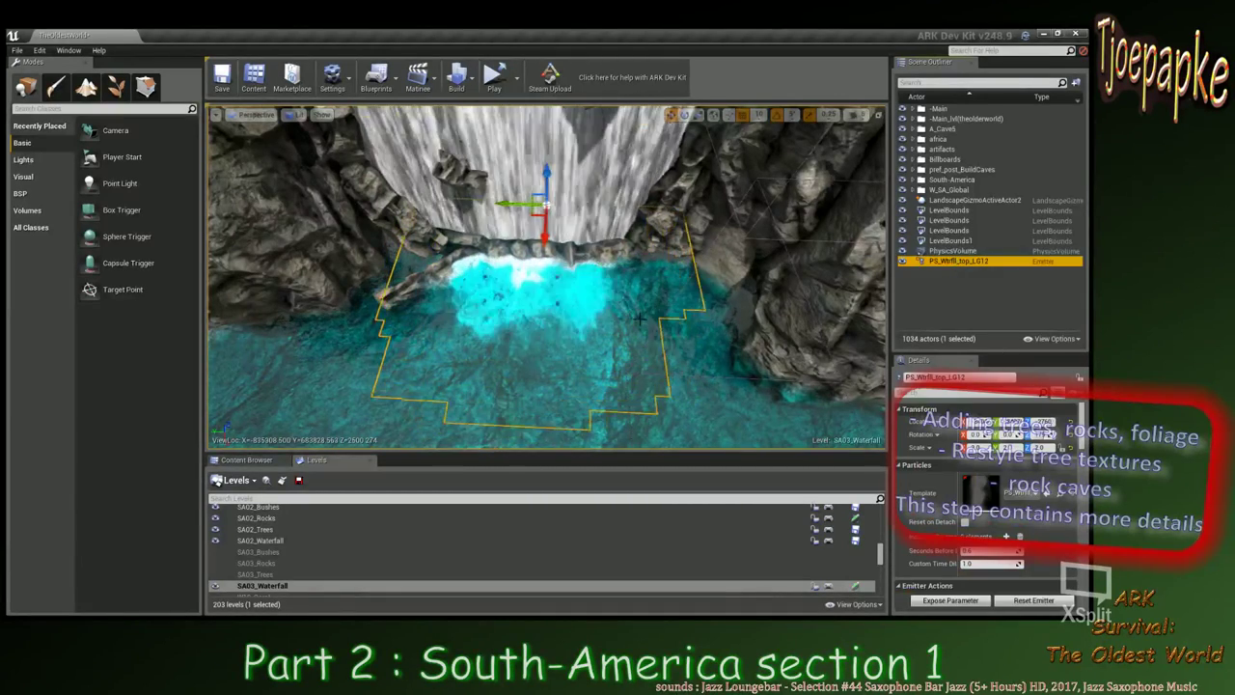
# Duplicate the waterfall particle effect, turn the copy about Z and place it at the rock ledge beside the waterfall's foot.
pyautogui.press('a')
pyautogui.moveTo(618, 319); pyautogui.dragTo(714, 319, button='right')
pyautogui.keyDown('alt'); pyautogui.moveTo(453, 298); pyautogui.dragTo(521, 166); pyautogui.keyUp('alt')
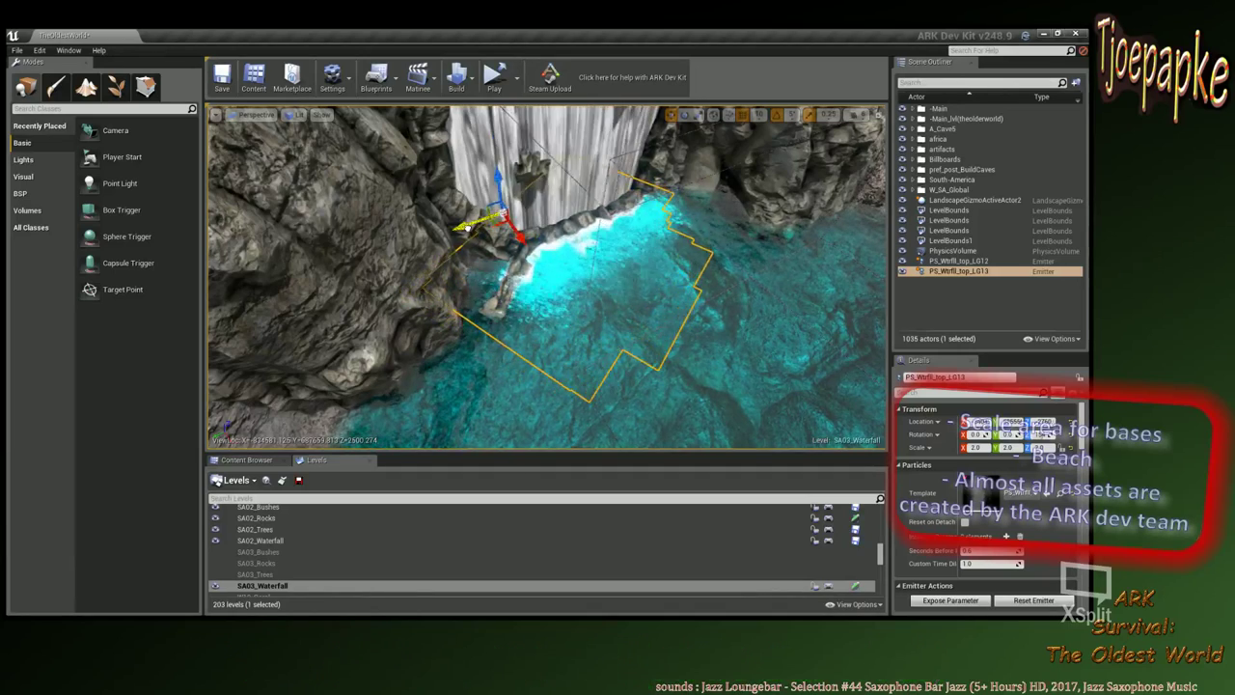
pyautogui.moveTo(465, 229); pyautogui.dragTo(465, 229)
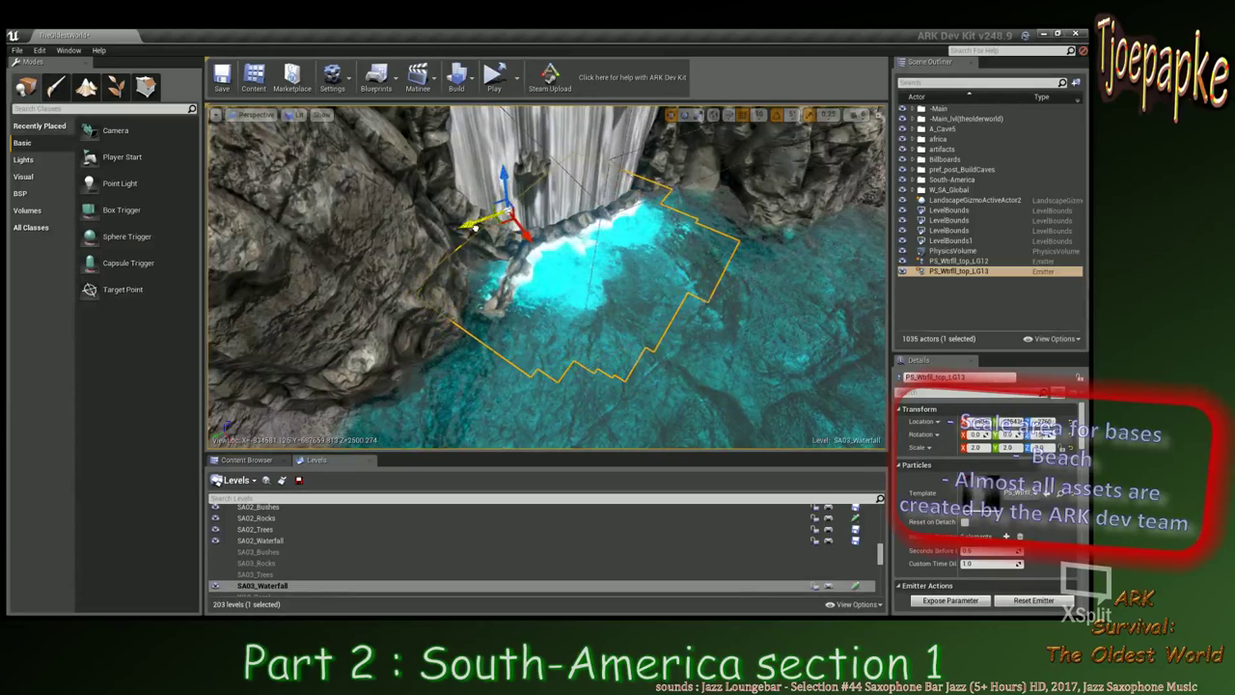
pyautogui.moveTo(475, 229); pyautogui.dragTo(478, 229)
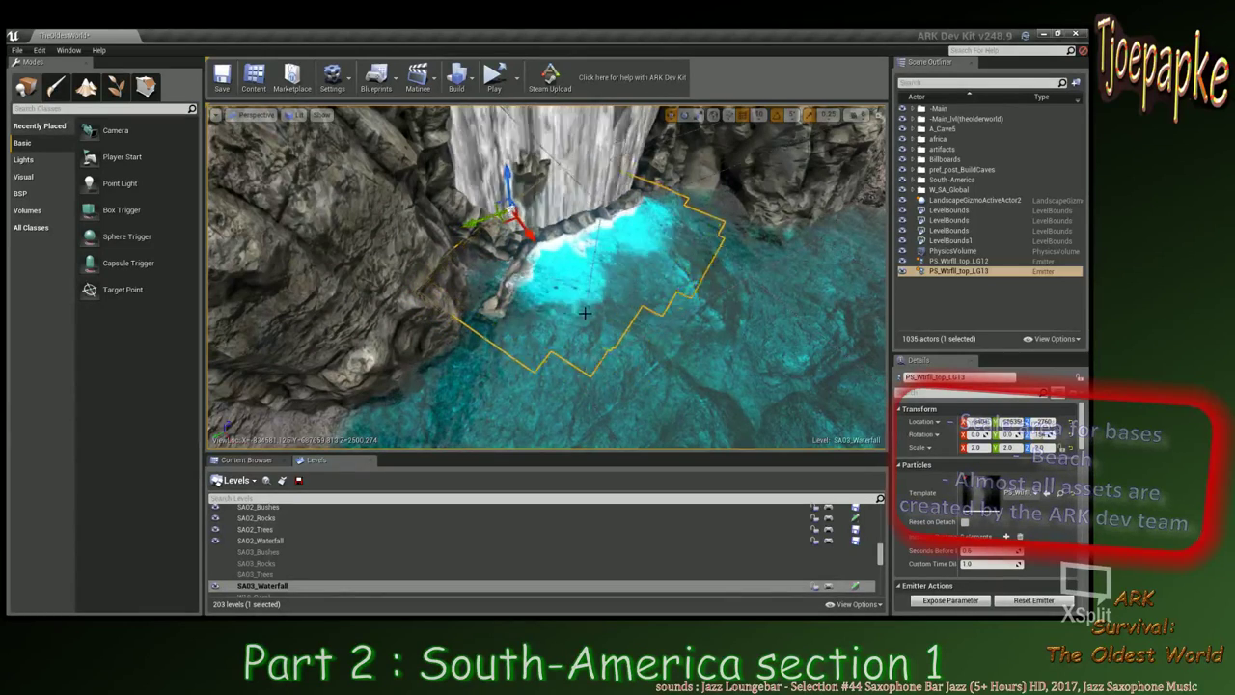
# Set the duplicated particle effect's scale to 1.5 on the X, Y and Z axes.
pyautogui.moveTo(585, 313); pyautogui.dragTo(602, 281, button='right')
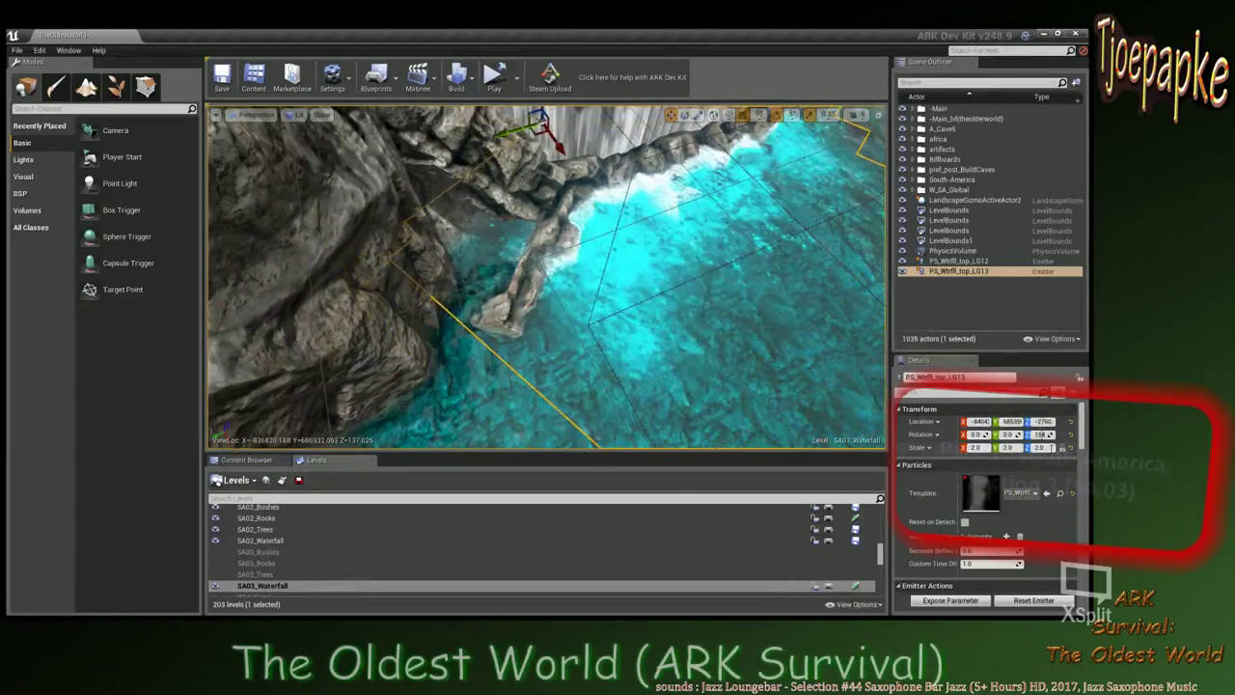
pyautogui.moveTo(984, 448); pyautogui.dragTo(939, 450)
pyautogui.write('1')
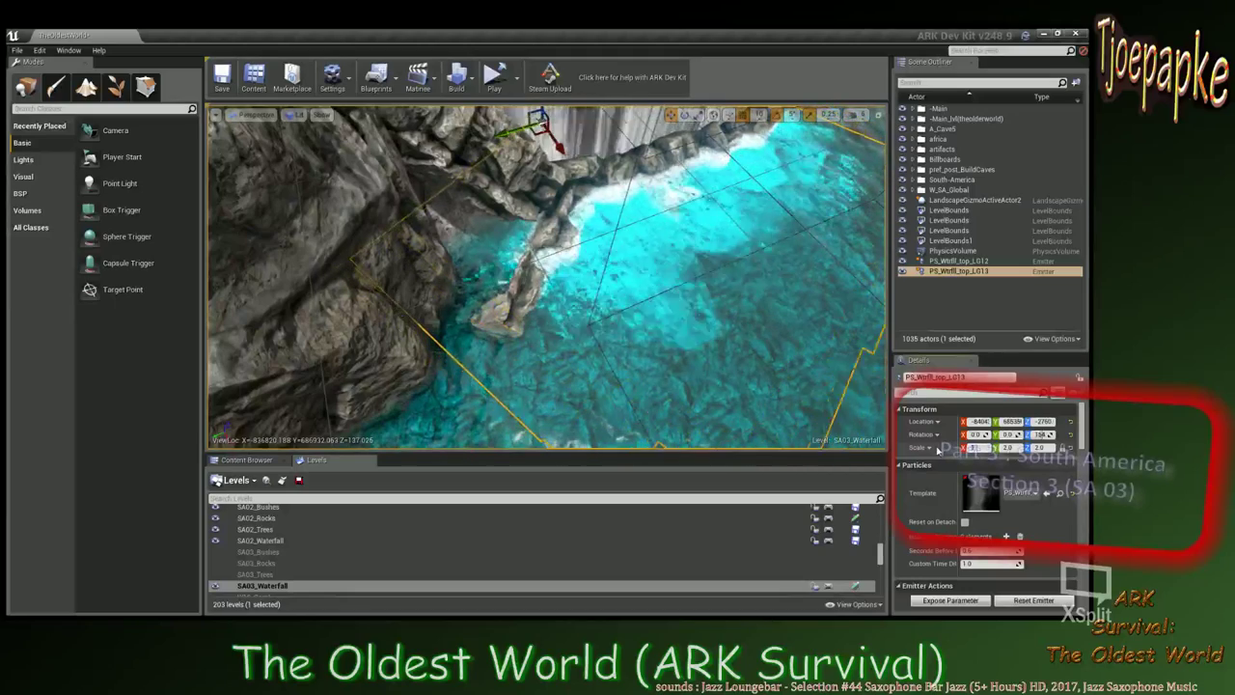
pyautogui.write('.5')
pyautogui.press('Return')
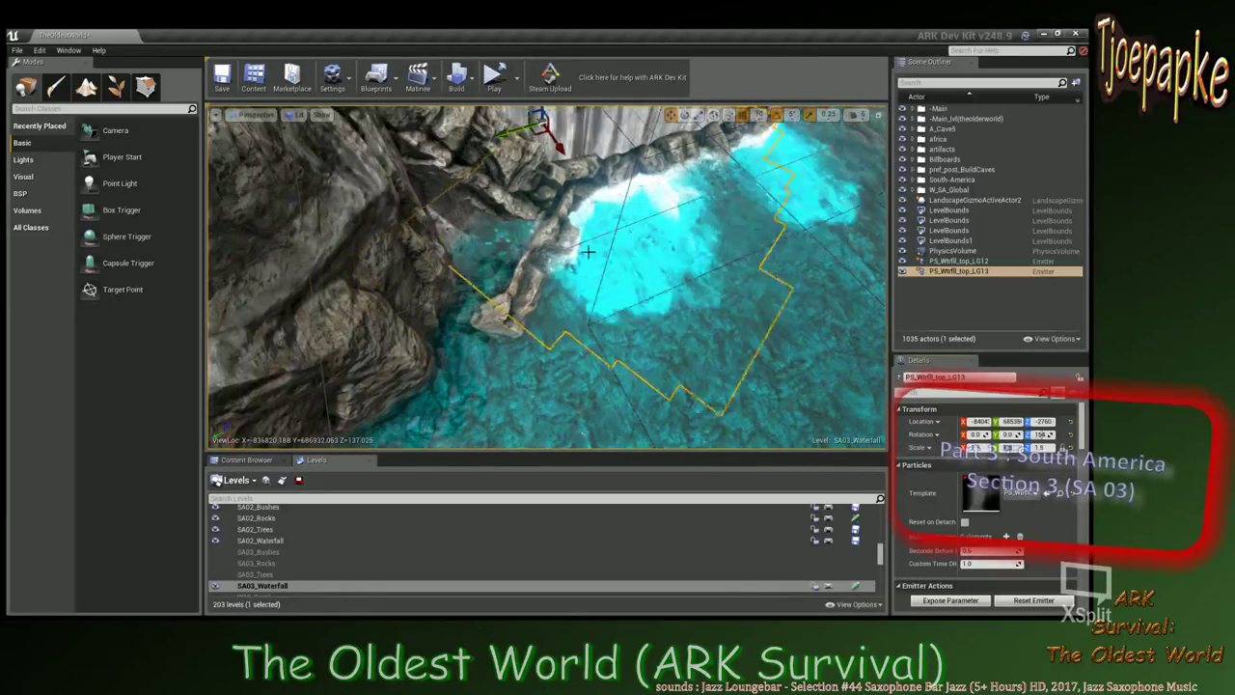
# Shift the scaled copy along Y over the rock ledge and slightly along X outward into the lake.
pyautogui.moveTo(589, 252); pyautogui.dragTo(590, 224, button='right')
pyautogui.press('e')
pyautogui.press('w')
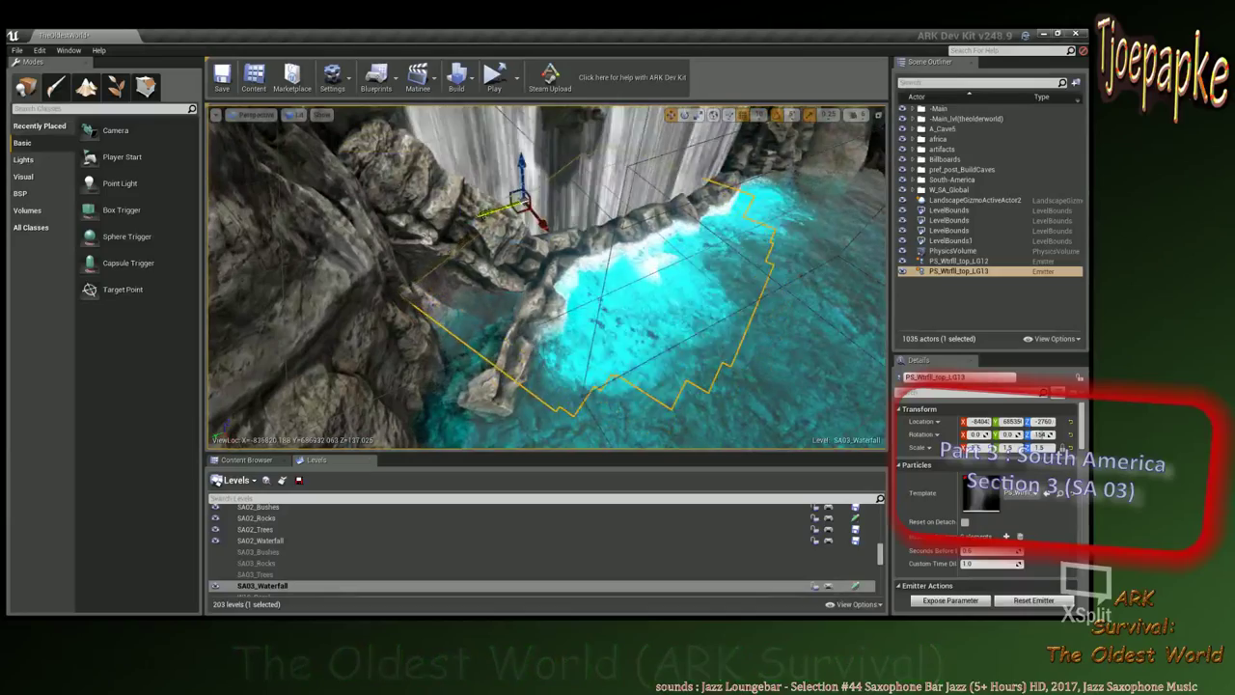
pyautogui.moveTo(486, 217); pyautogui.dragTo(449, 244)
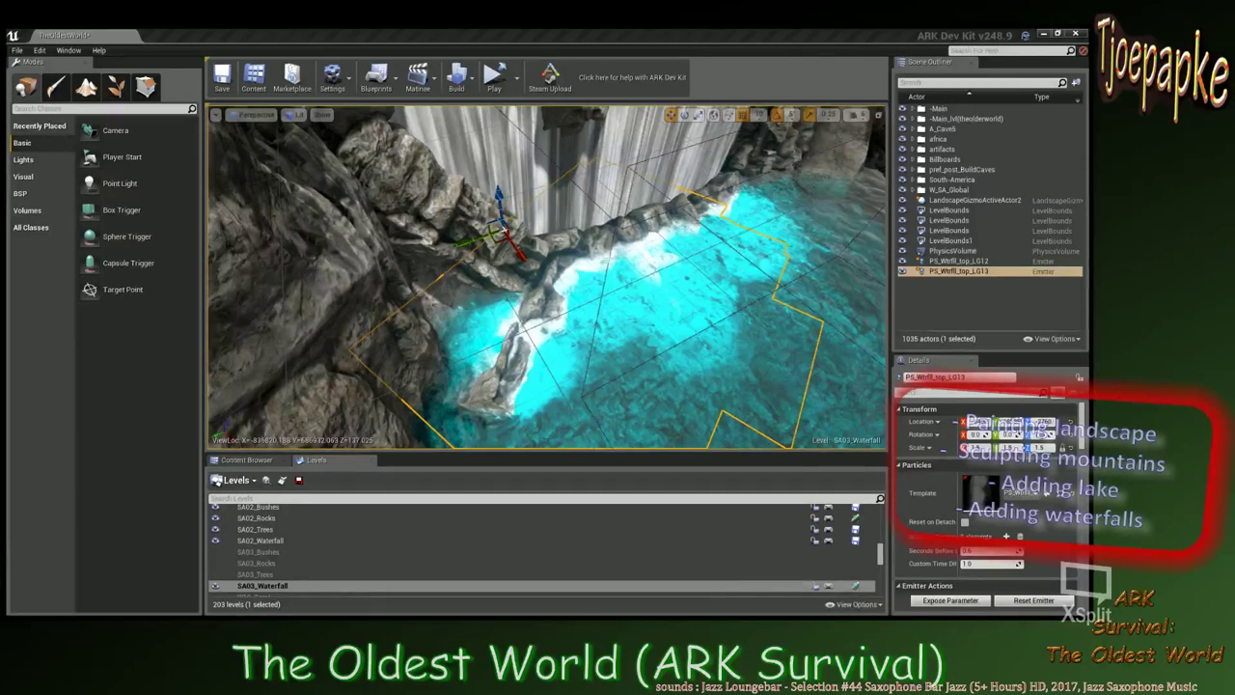
pyautogui.click(607, 258)
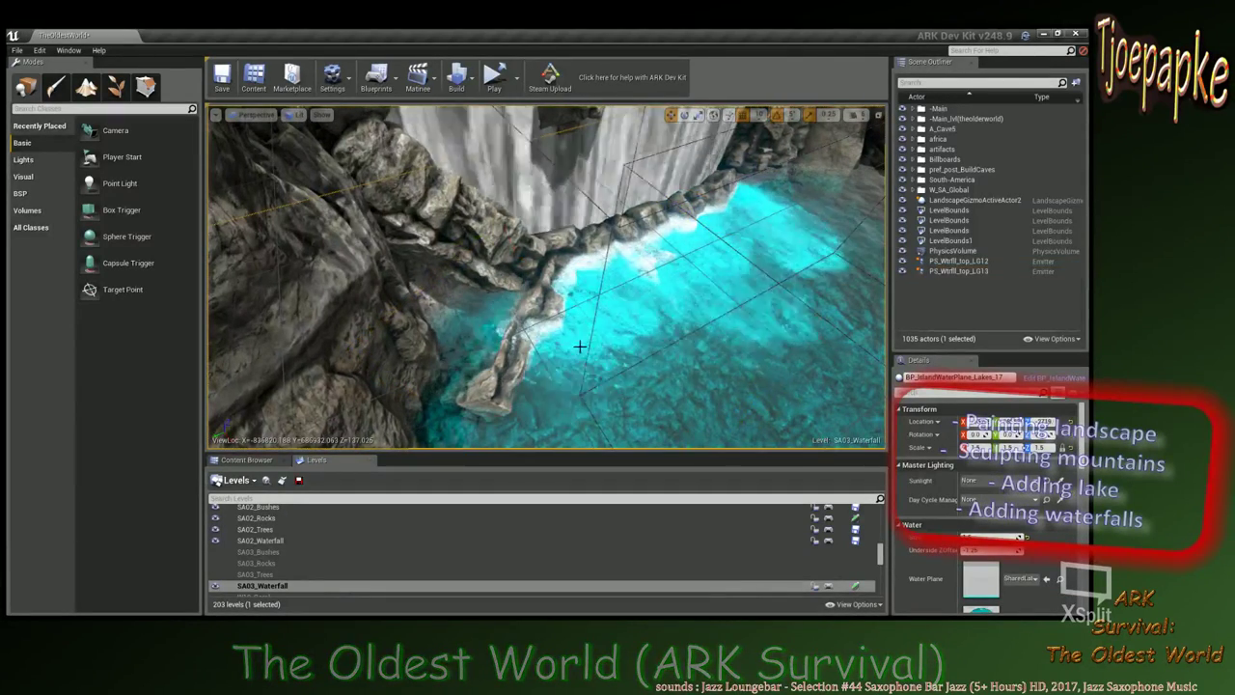
pyautogui.click(950, 272)
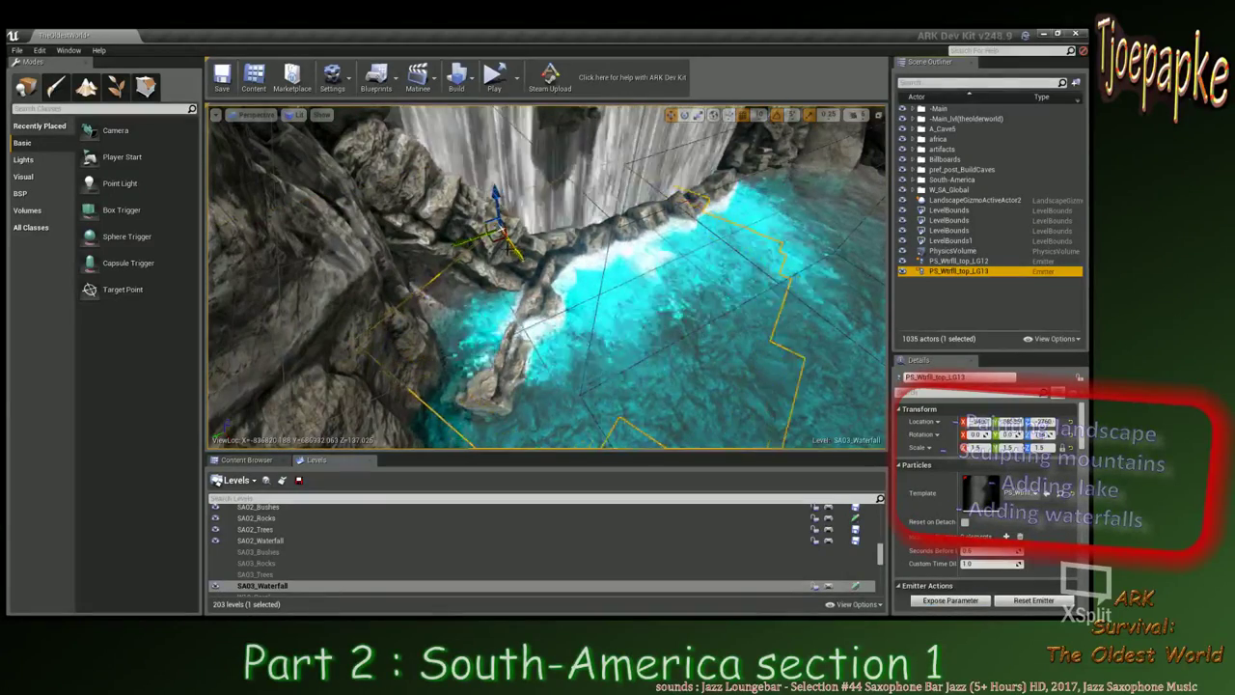
pyautogui.moveTo(519, 254); pyautogui.dragTo(526, 265)
# Duplicate the smaller particle effect, rotate the new copy and place it at the opposite end of the waterfall's foot.
pyautogui.moveTo(526, 264); pyautogui.dragTo(552, 283, button='right')
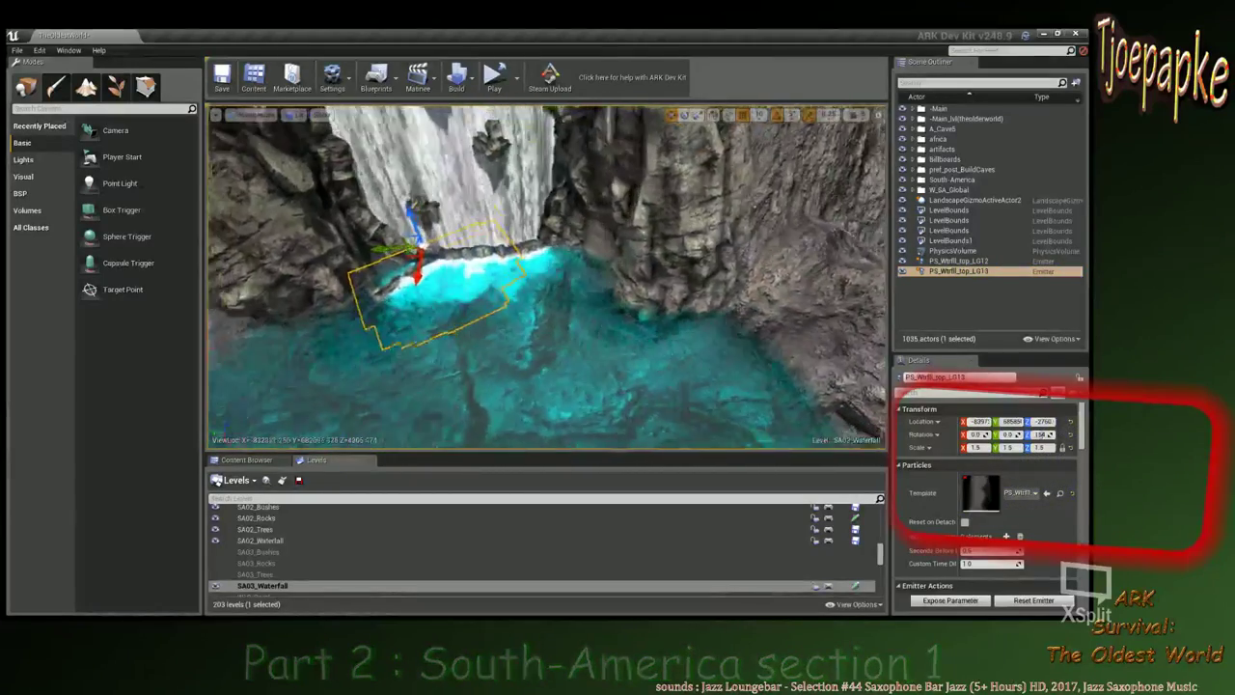
pyautogui.moveTo(632, 282); pyautogui.dragTo(632, 282, button='right')
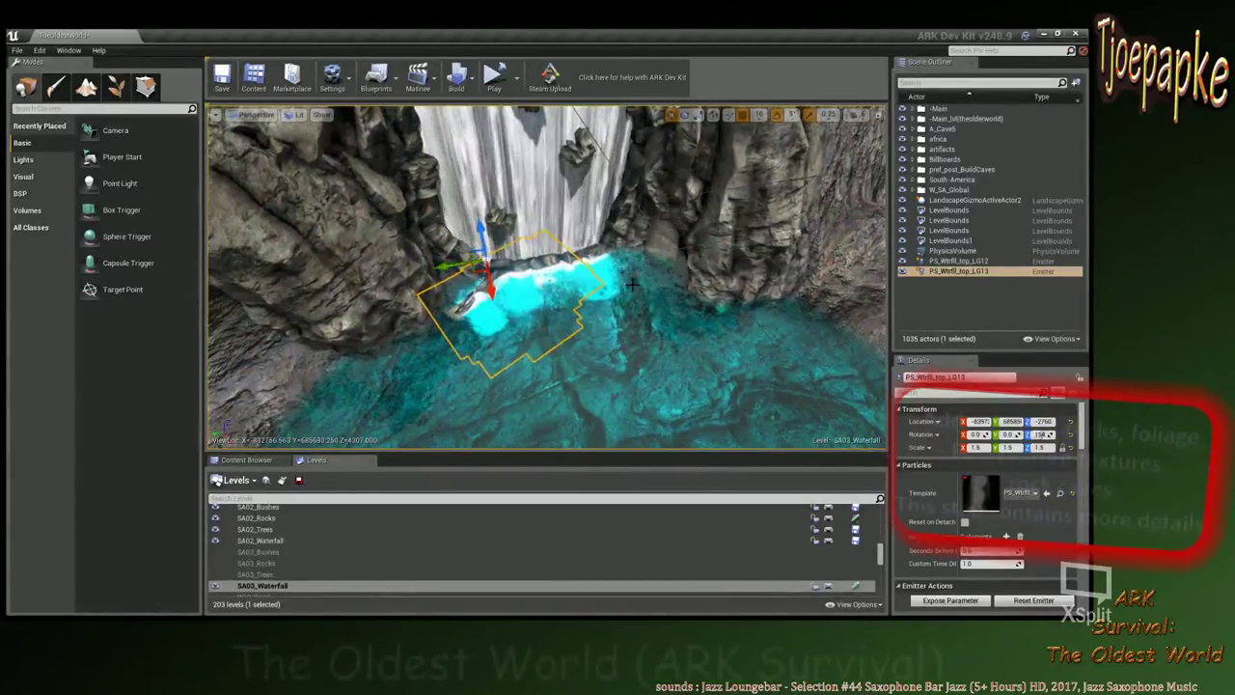
pyautogui.hotkey('ctrl', 'w')
pyautogui.press('e')
pyautogui.moveTo(526, 292); pyautogui.dragTo(463, 285)
pyautogui.press('w')
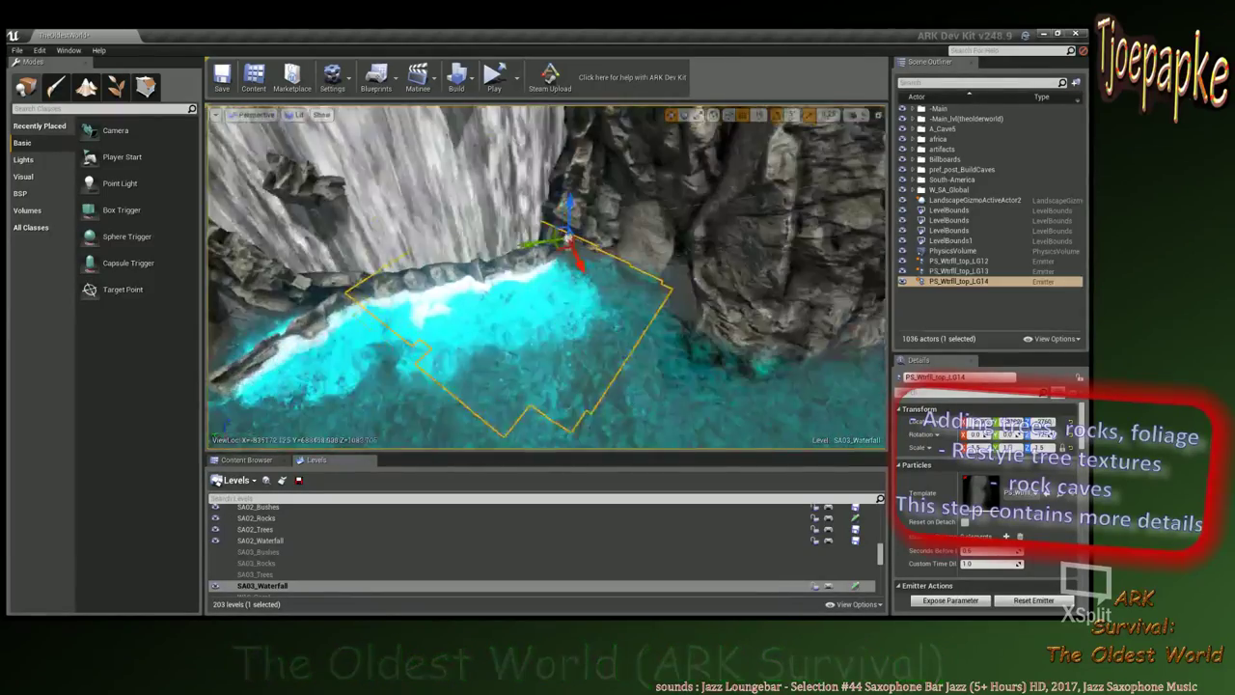
# Select the three splash particle emitters at the waterfall's foot together and raise them slightly along Z.
pyautogui.scroll(4, 547, 277)
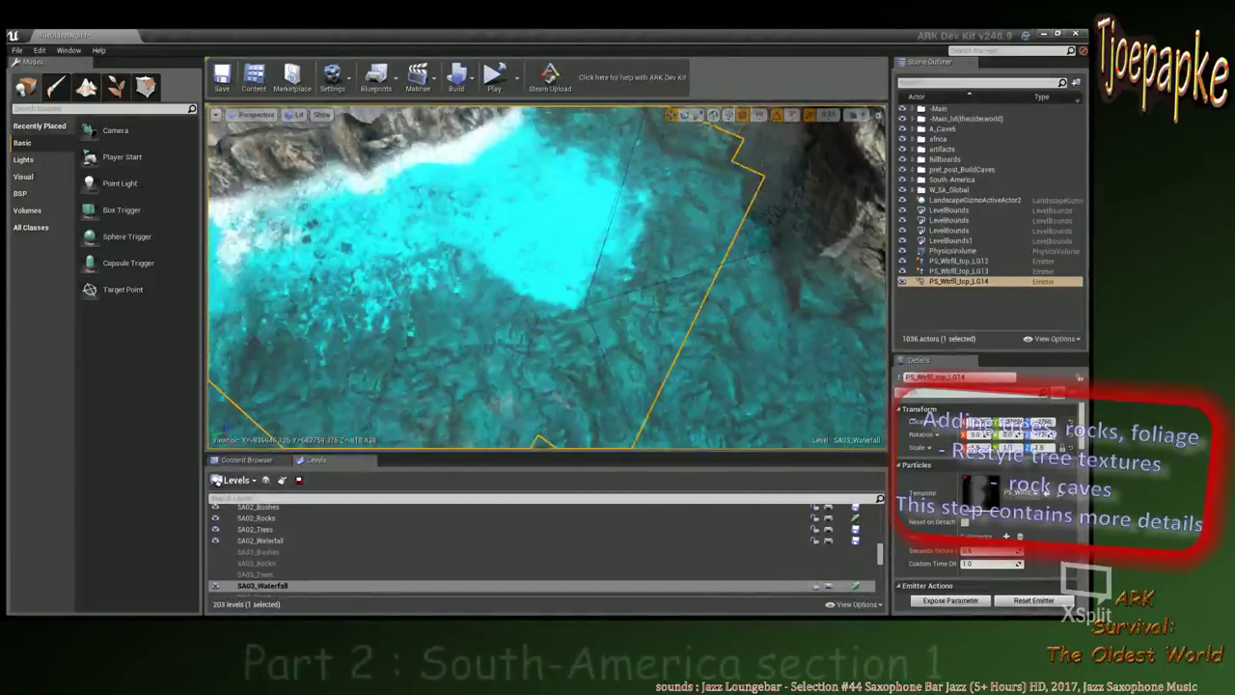
pyautogui.moveTo(547, 277); pyautogui.dragTo(607, 329, button='right')
pyautogui.scroll(4, 608, 333)
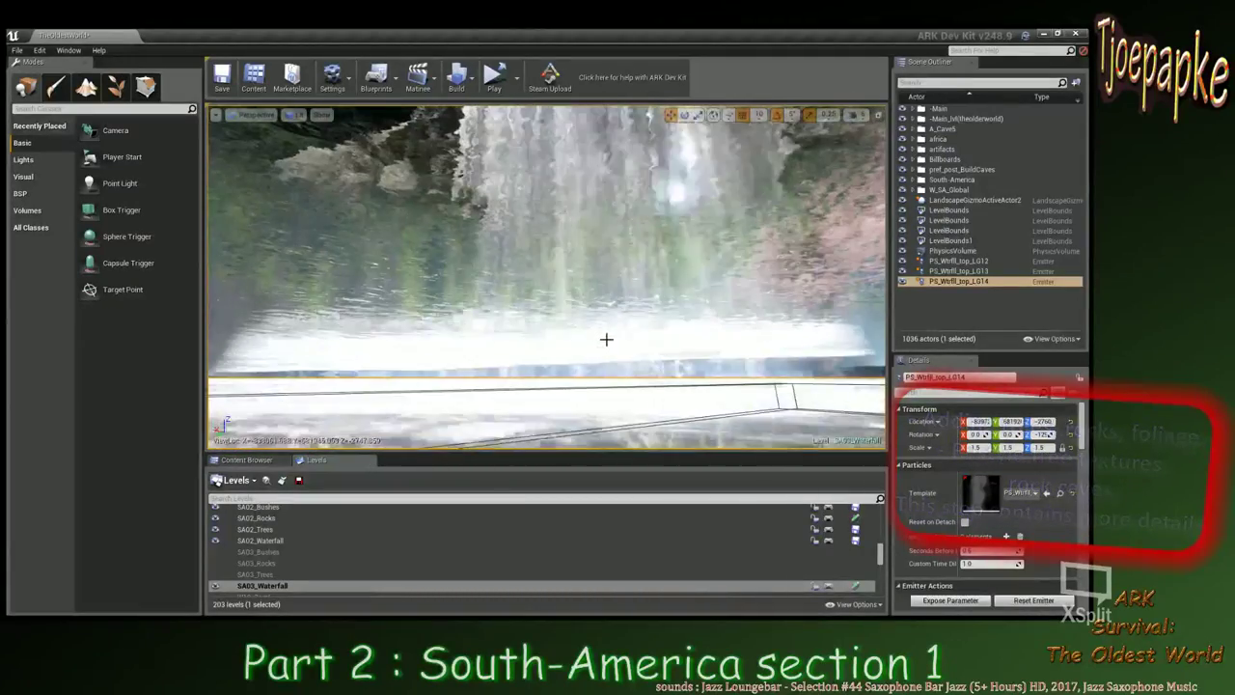
pyautogui.scroll(-2, 606, 339)
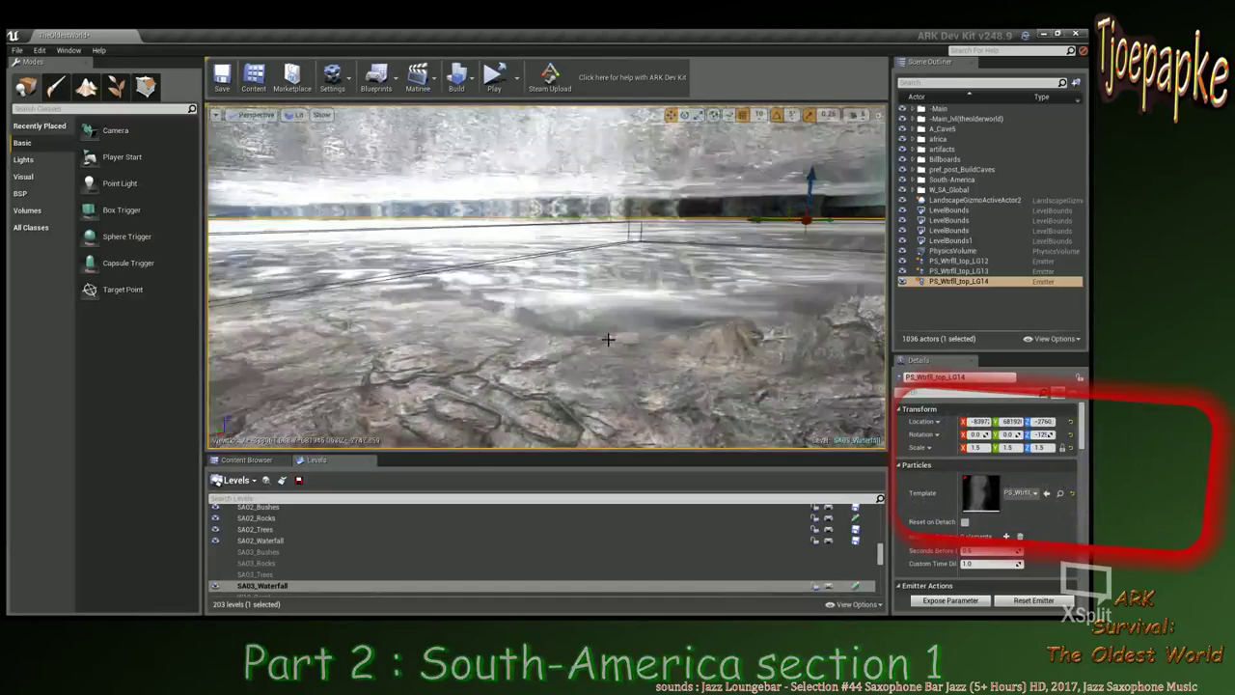
pyautogui.keyDown('shift'); pyautogui.click(958, 260); pyautogui.keyUp('shift')
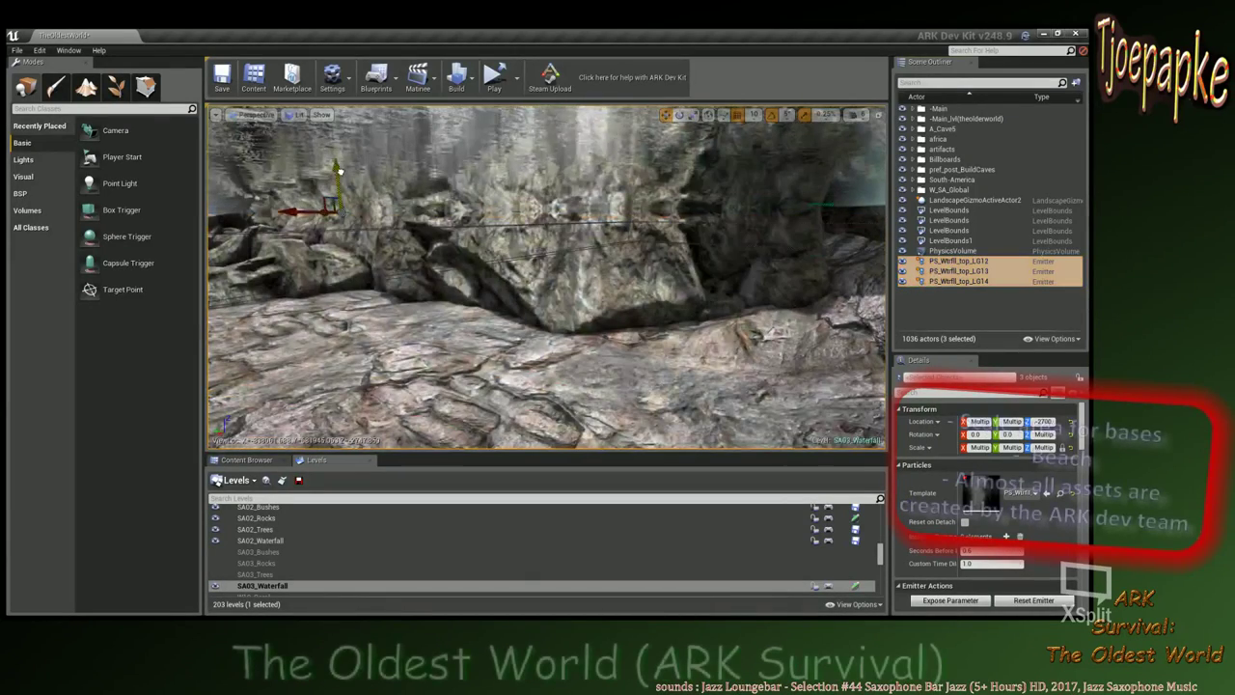
pyautogui.moveTo(343, 165); pyautogui.dragTo(343, 157)
pyautogui.moveTo(342, 156); pyautogui.dragTo(279, 143, button='right')
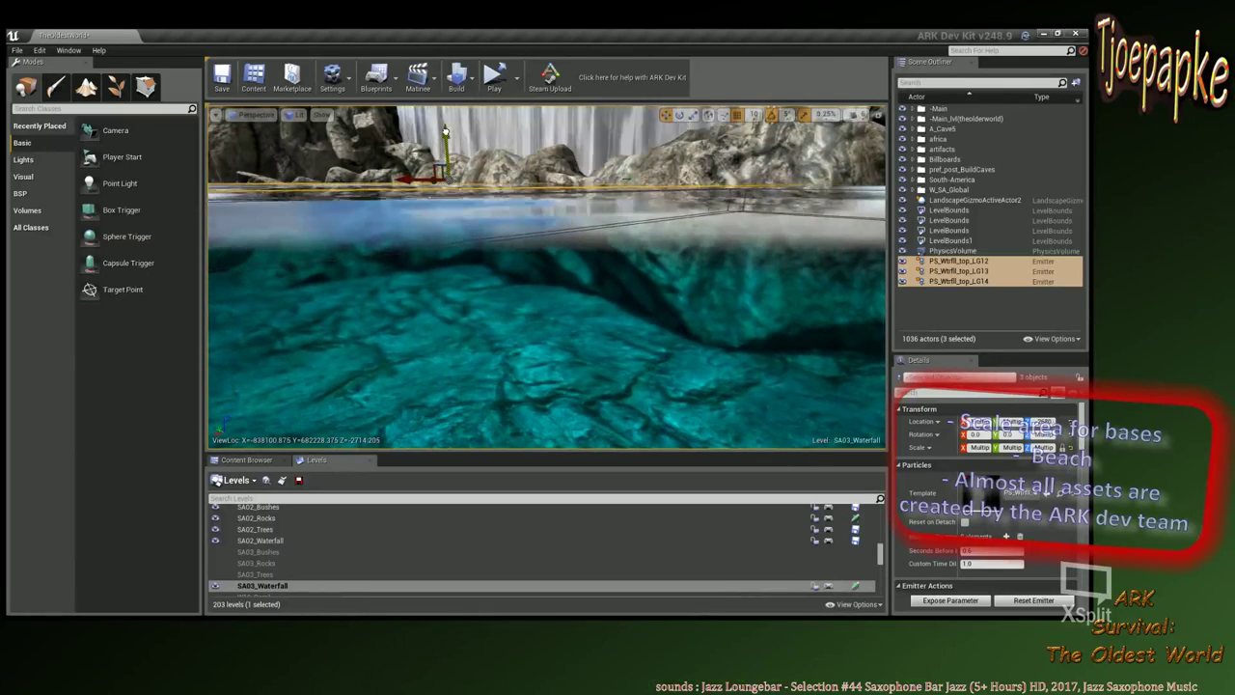
pyautogui.moveTo(473, 239); pyautogui.dragTo(568, 303, button='right')
# Add the PS_Wtrfll_top_LG particle effect from the WtrFalls assets and move it along X into the water behind the waterfall's crest.
pyautogui.click(555, 278)
pyautogui.click(248, 461)
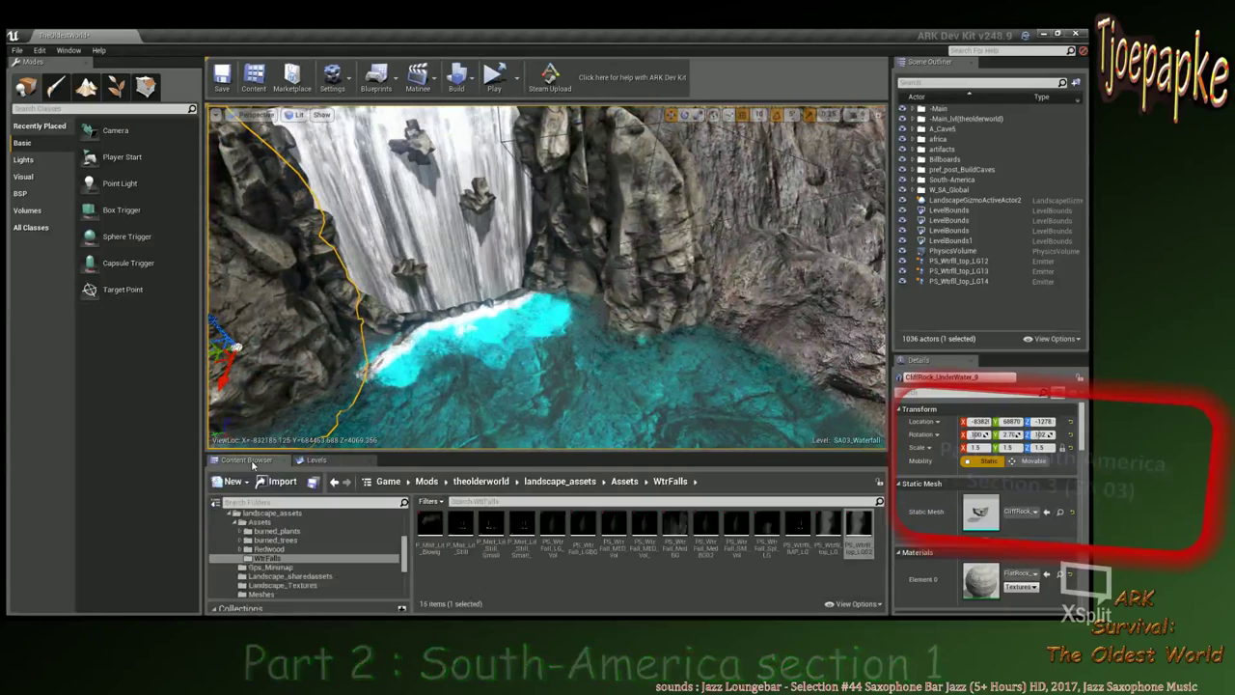
pyautogui.moveTo(828, 534); pyautogui.dragTo(369, 115)
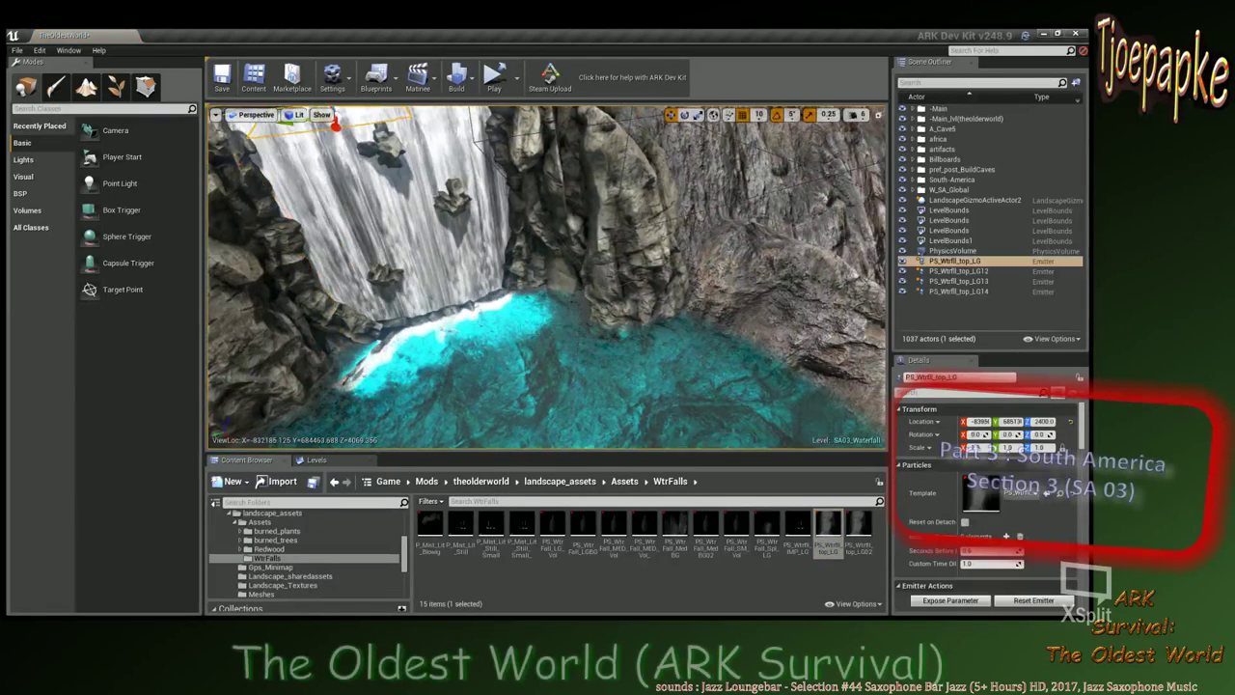
pyautogui.moveTo(377, 125); pyautogui.dragTo(540, 314, button='right')
pyautogui.moveTo(581, 313); pyautogui.dragTo(498, 326)
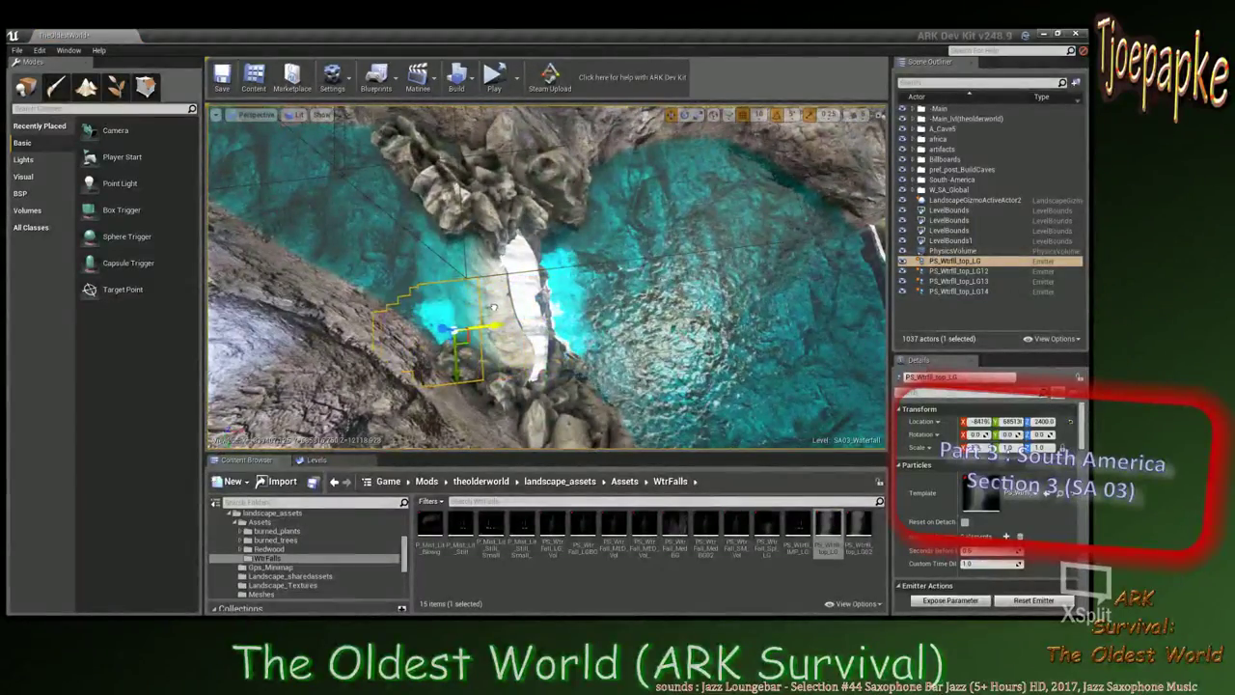
pyautogui.moveTo(498, 325); pyautogui.dragTo(333, 307, button='right')
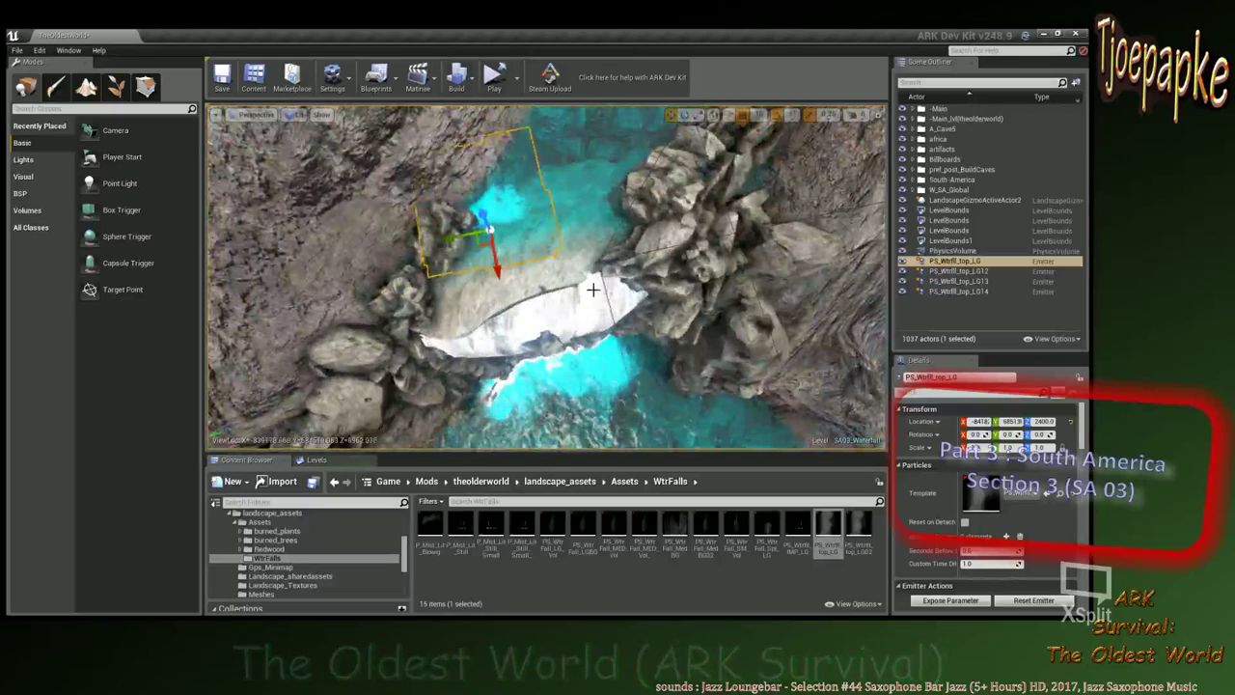
# Turn the new particle effect about Z to face the waterfall's crest and raise it to Z 2680.
pyautogui.moveTo(1042, 435); pyautogui.dragTo(1001, 434)
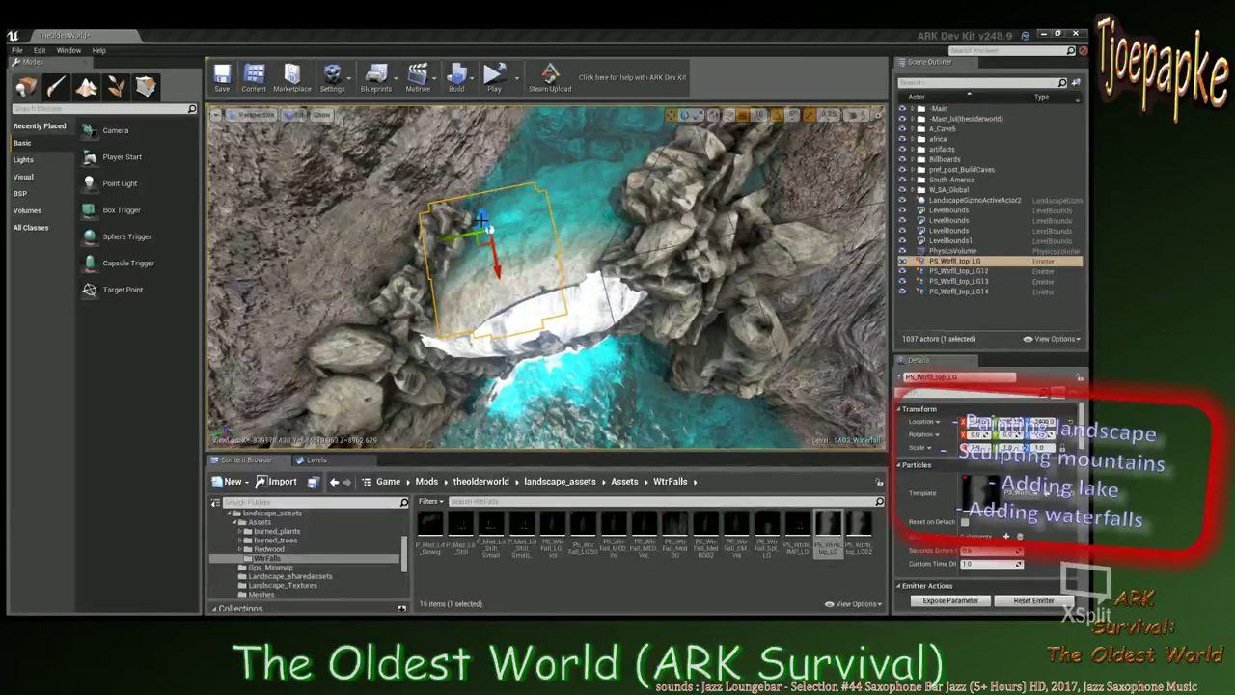
pyautogui.moveTo(554, 266); pyautogui.dragTo(554, 263)
pyautogui.moveTo(554, 265); pyautogui.dragTo(489, 189, button='right')
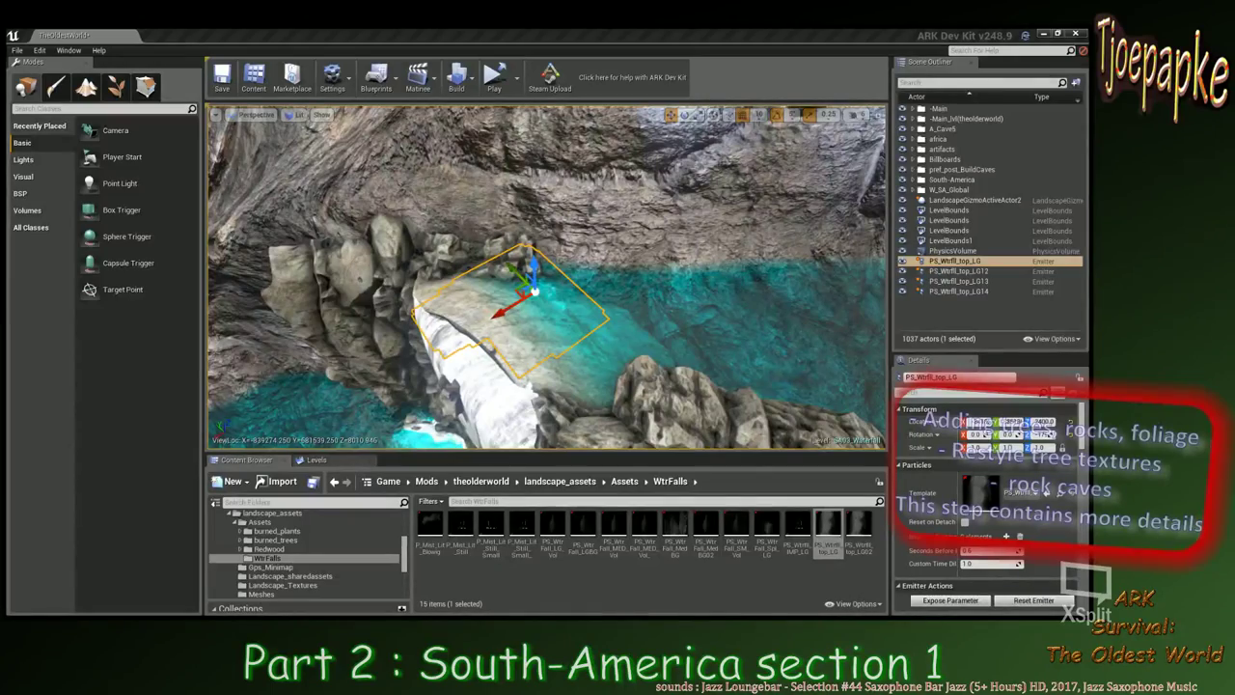
pyautogui.moveTo(614, 174); pyautogui.dragTo(579, 183, button='right')
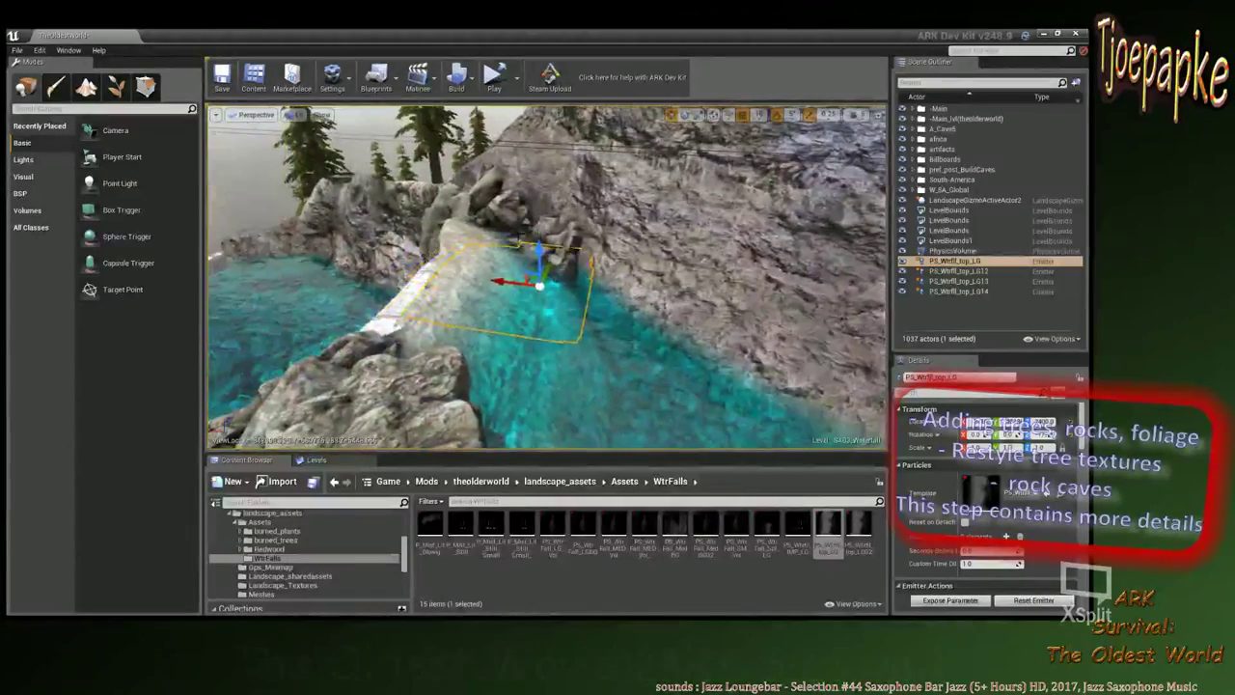
pyautogui.moveTo(539, 248); pyautogui.dragTo(540, 230)
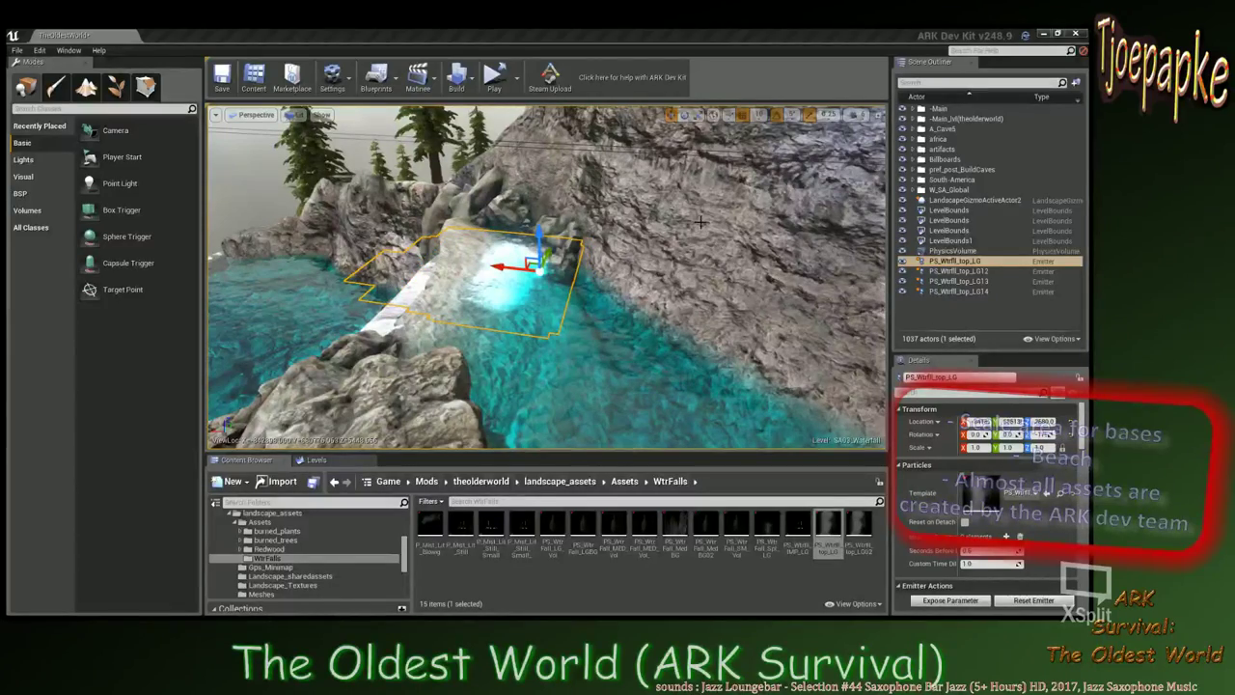
# Shift the upper particle effect along Y so it sits centrally in the channel behind the crest.
pyautogui.scroll(-3, 632, 238)
pyautogui.moveTo(589, 245); pyautogui.dragTo(618, 226, button='right')
pyautogui.moveTo(387, 227); pyautogui.dragTo(521, 289, button='right')
pyautogui.moveTo(521, 289); pyautogui.dragTo(529, 288)
pyautogui.moveTo(529, 288); pyautogui.dragTo(468, 339, button='right')
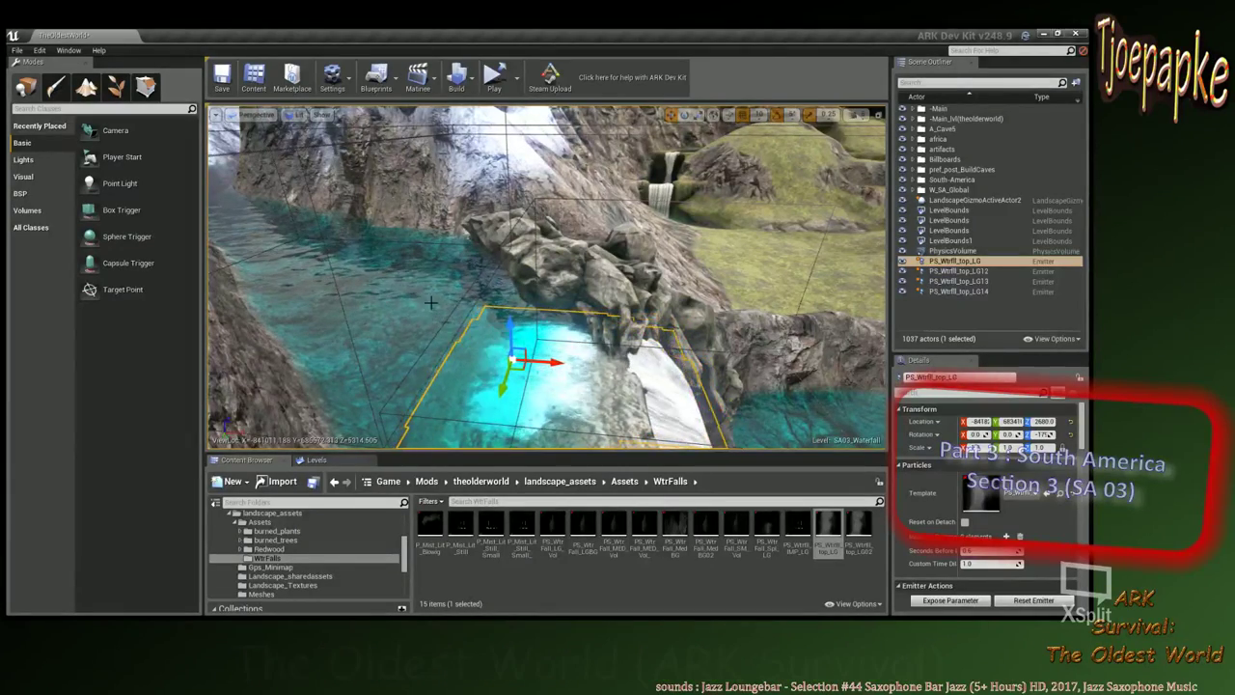
# Raise the upper particle effect to Z 2700, just above the water surface.
pyautogui.moveTo(546, 280); pyautogui.dragTo(734, 270, button='right')
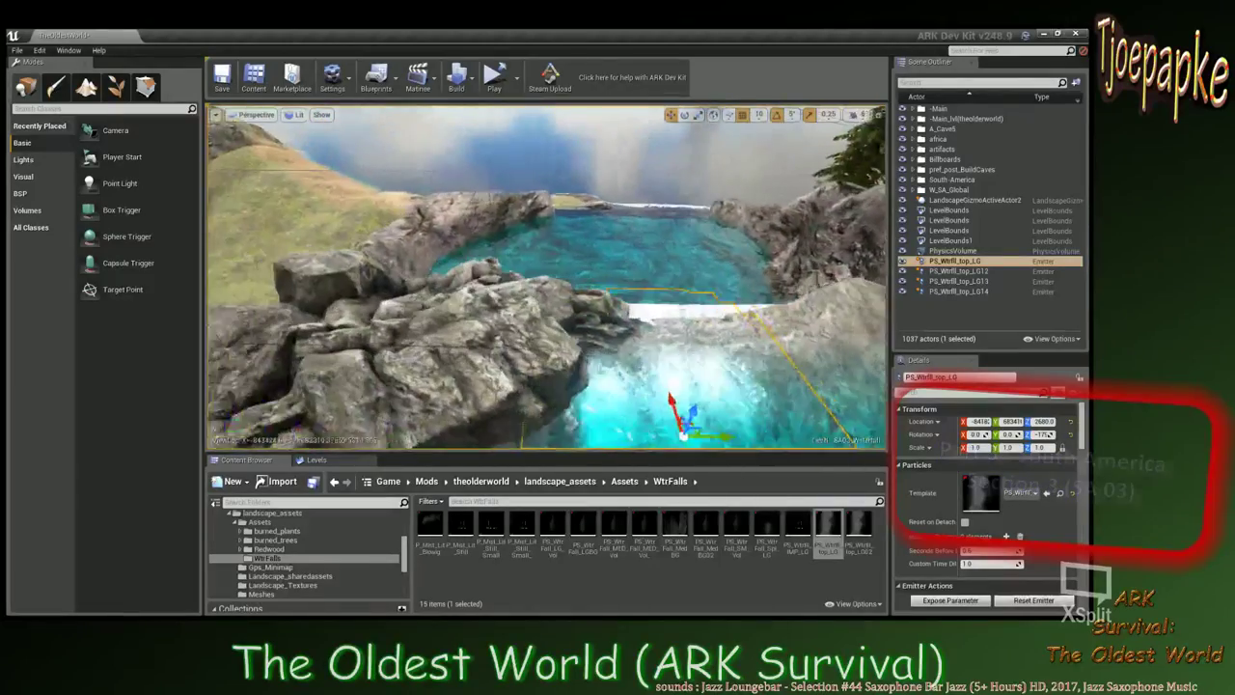
pyautogui.moveTo(531, 329); pyautogui.dragTo(386, 313, button='right')
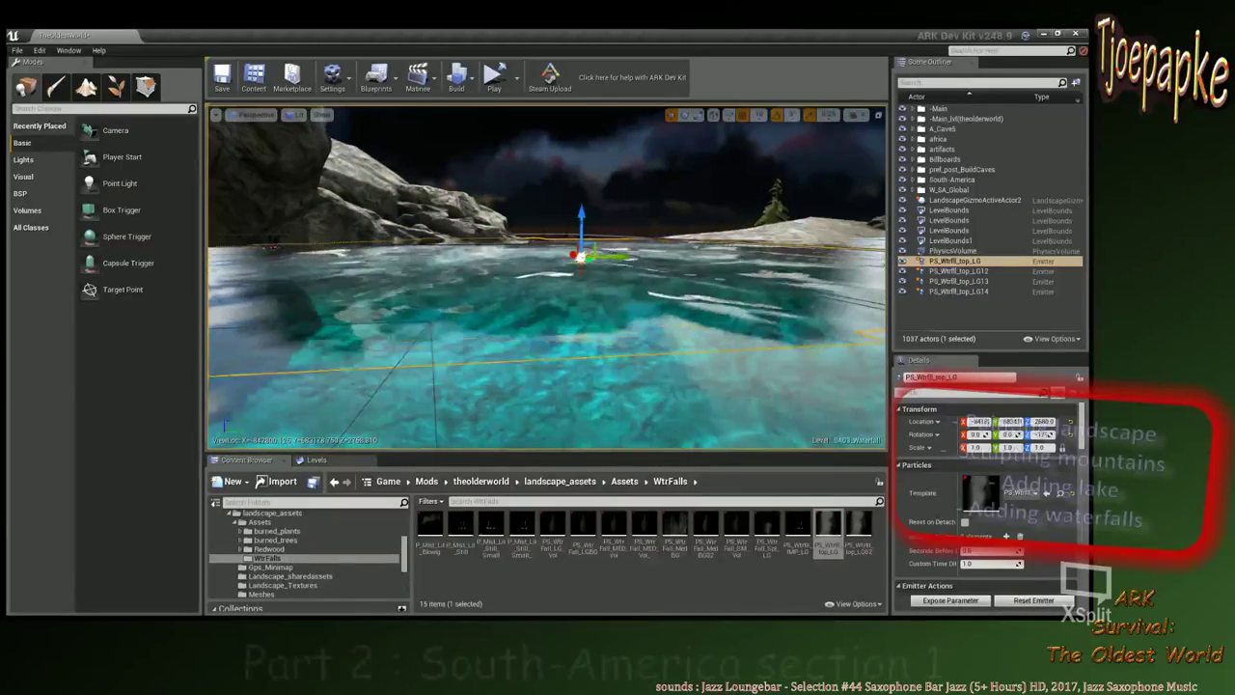
pyautogui.moveTo(583, 215); pyautogui.dragTo(584, 208)
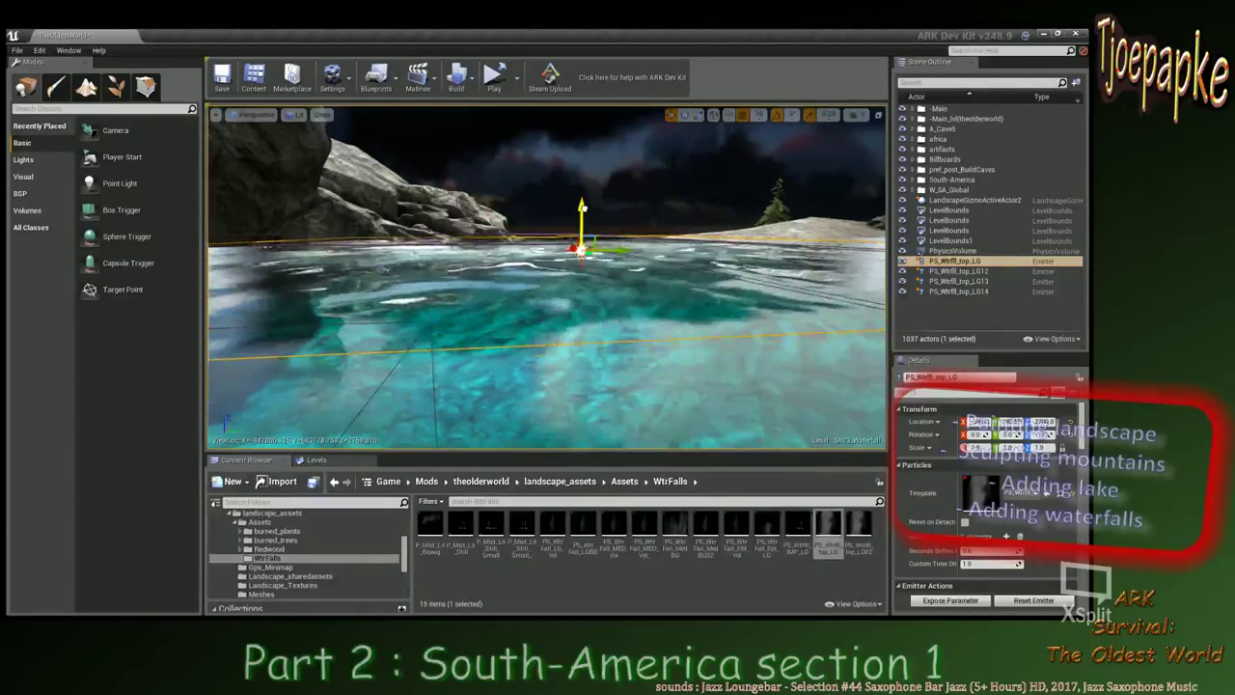
pyautogui.moveTo(548, 278)
pyautogui.mouseDown(button='right')
pyautogui.moveTo(599, 357)
pyautogui.moveTo(714, 367)
pyautogui.moveTo(705, 376)
pyautogui.moveTo(859, 338)
pyautogui.moveTo(538, 290)
pyautogui.mouseUp(button='right')
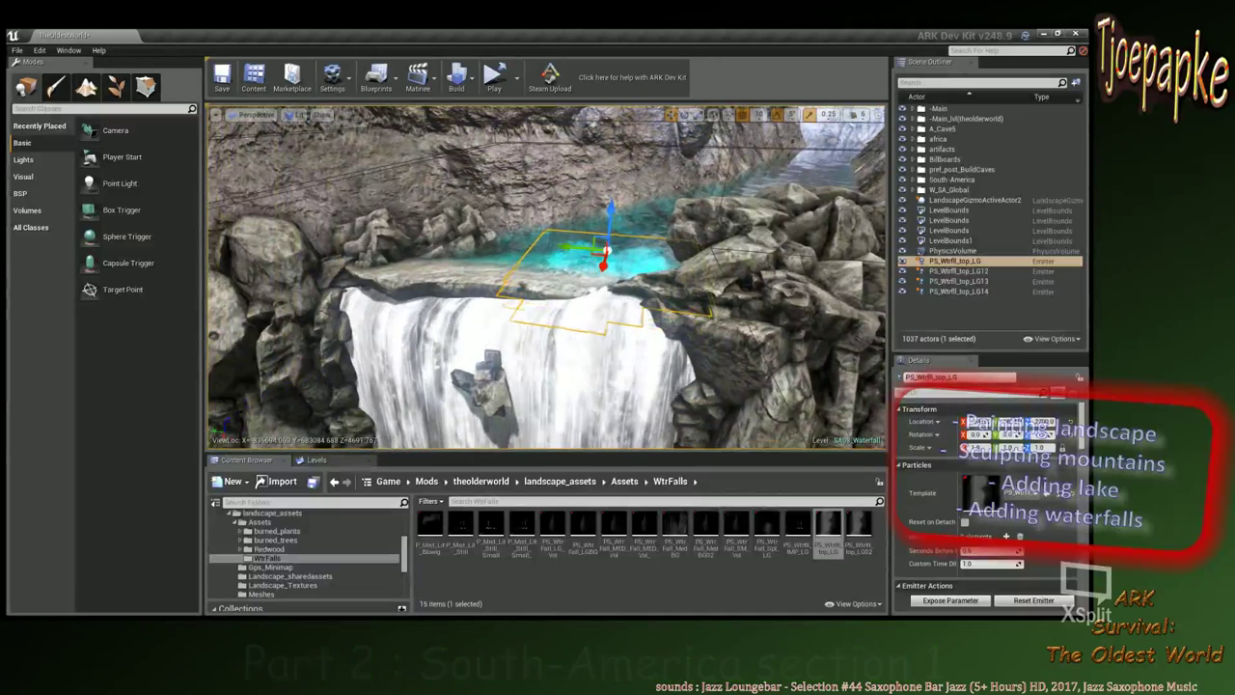
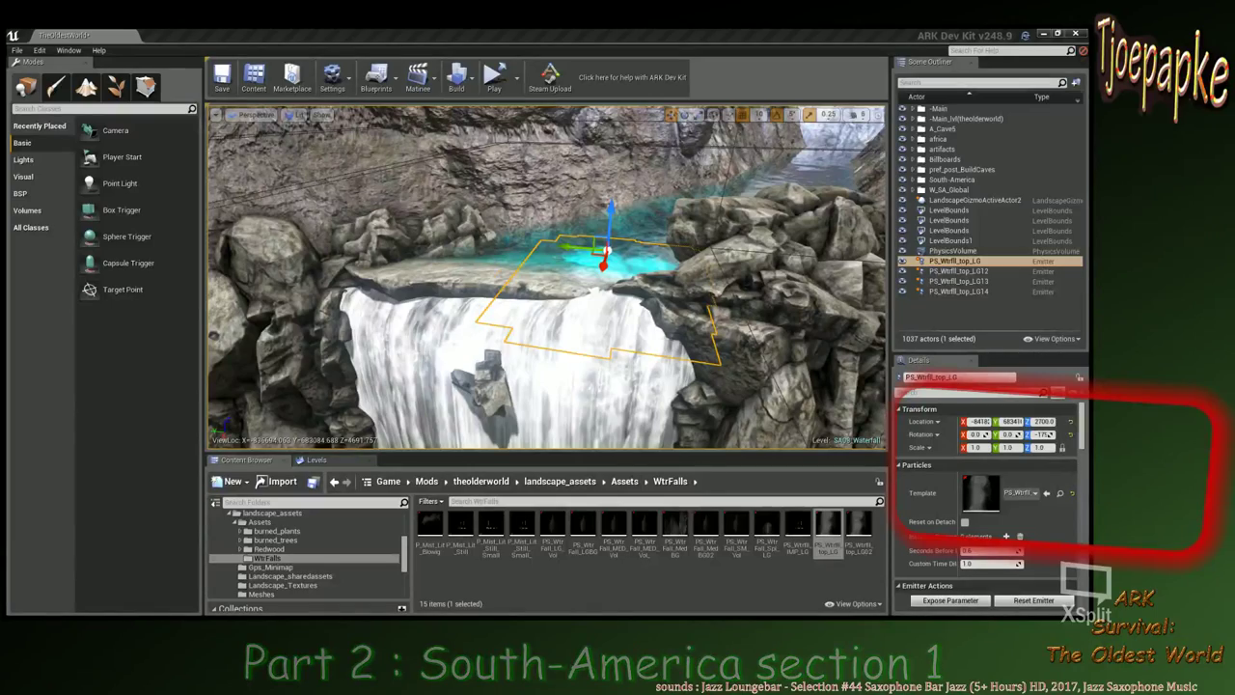
# Raise the upper particle effect to Z 2740 and shift it horizontally towards the large rock cluster beside the crest.
pyautogui.moveTo(547, 279); pyautogui.dragTo(714, 301, button='right')
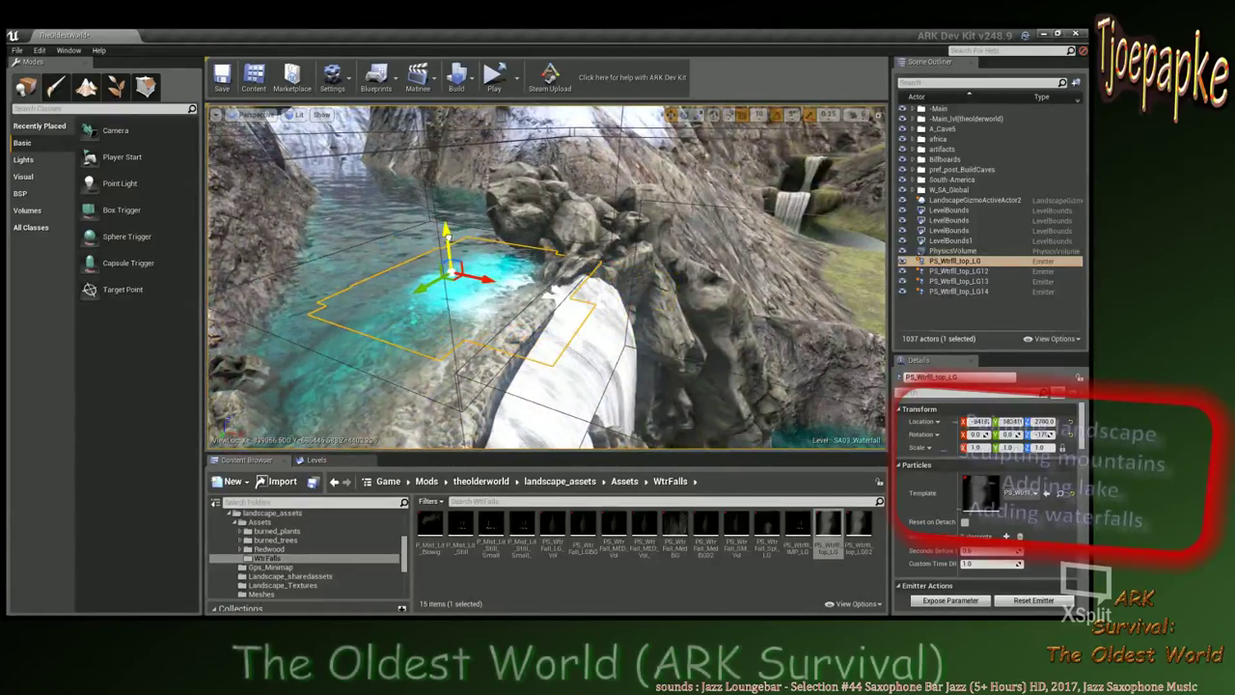
pyautogui.moveTo(449, 238); pyautogui.dragTo(448, 231)
pyautogui.moveTo(482, 280); pyautogui.dragTo(647, 311, button='right')
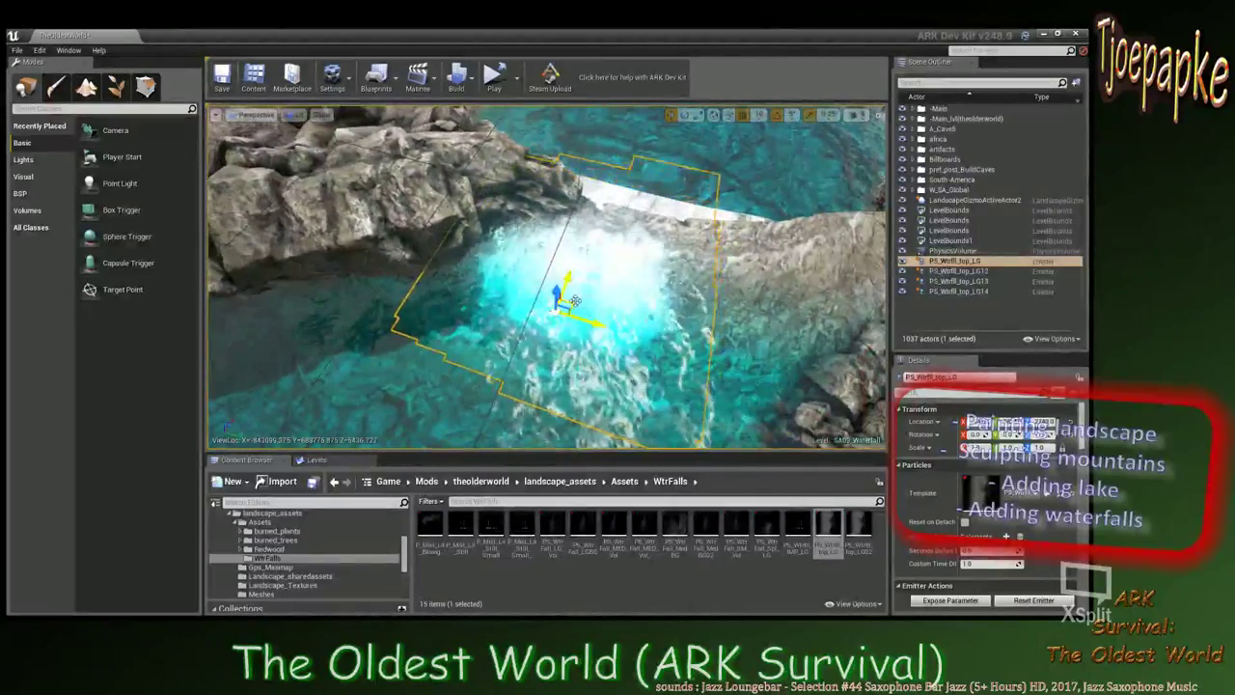
pyautogui.moveTo(595, 312); pyautogui.dragTo(573, 303)
pyautogui.moveTo(607, 278); pyautogui.dragTo(531, 241, button='right')
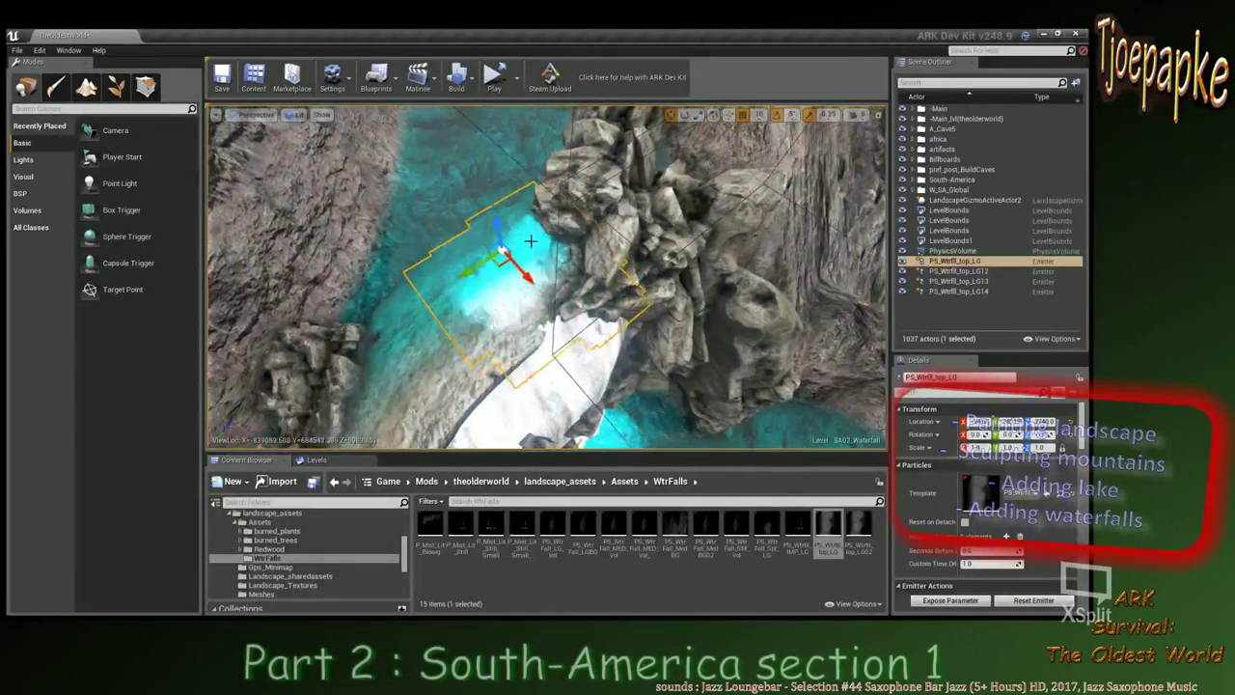
# Rotate the upper particle effect about Z to align its foam with the waterfall's crest.
pyautogui.press('e')
pyautogui.moveTo(470, 223); pyautogui.dragTo(494, 207)
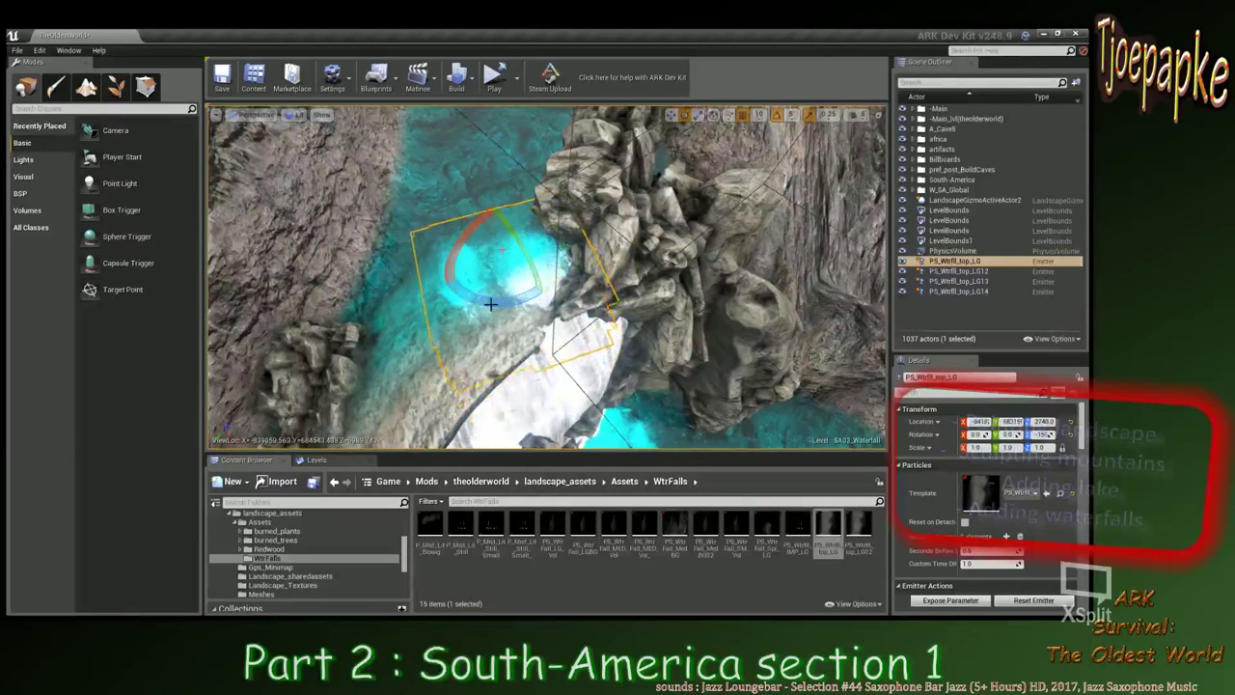
pyautogui.moveTo(490, 305); pyautogui.dragTo(494, 281)
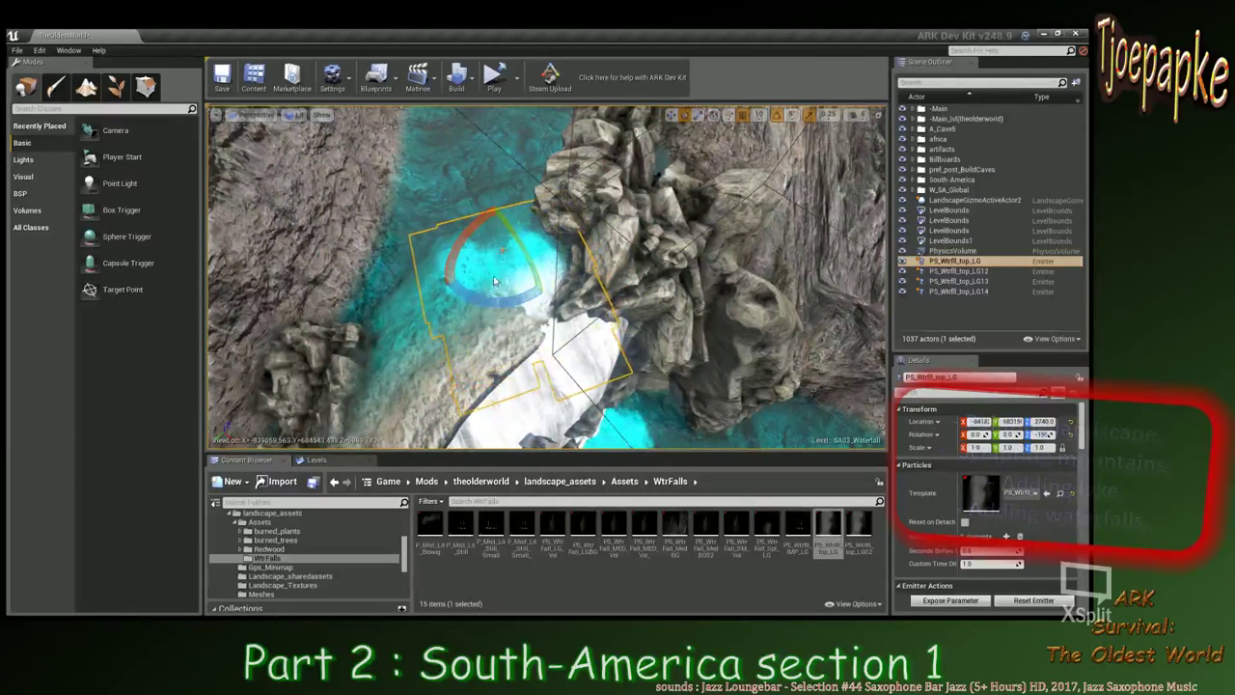
pyautogui.click(416, 222)
pyautogui.moveTo(518, 222); pyautogui.dragTo(439, 237, button='right')
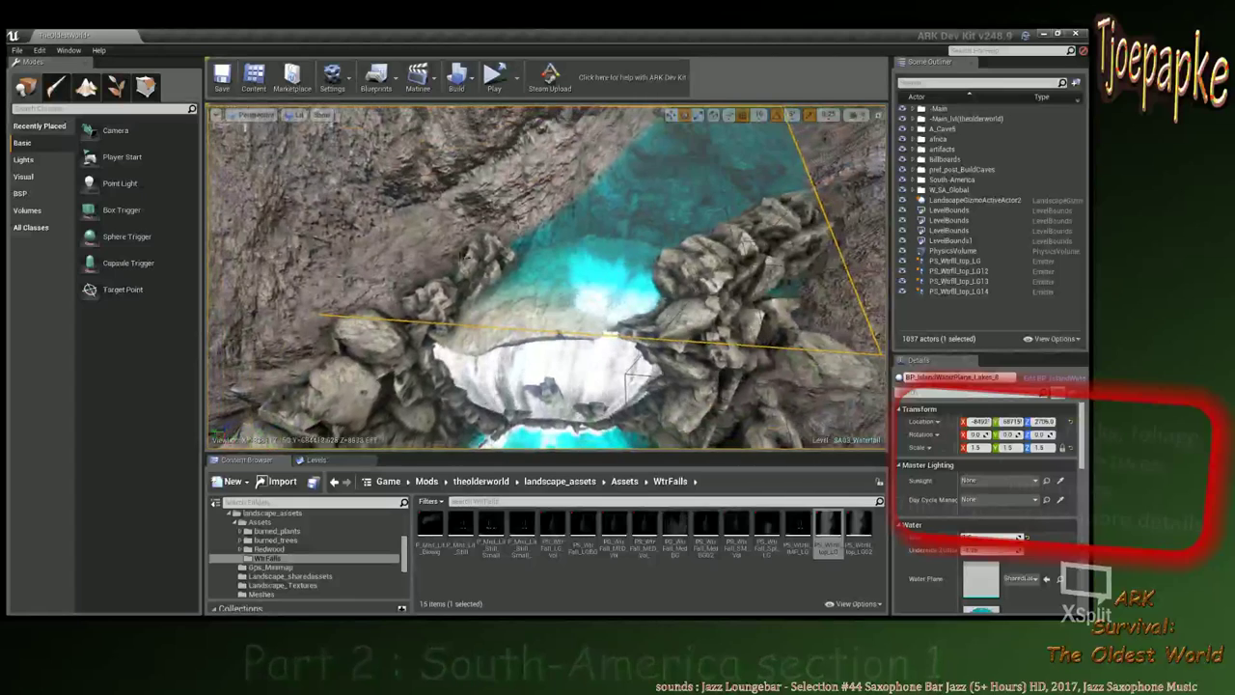
# Duplicate the cliff rock beside the waterfall's crest and rotate the copy so it lies sideways across the ledge.
pyautogui.click(513, 280)
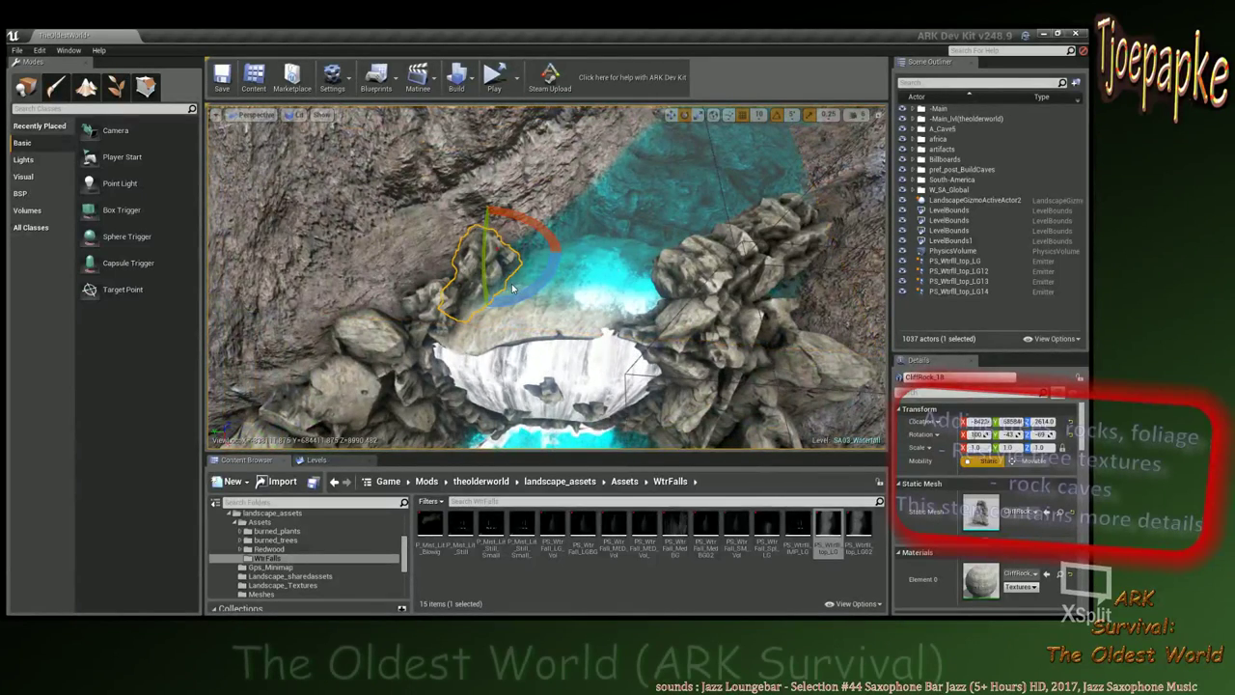
pyautogui.hotkey('ctrl', 'w')
pyautogui.press('space')
pyautogui.press('space')
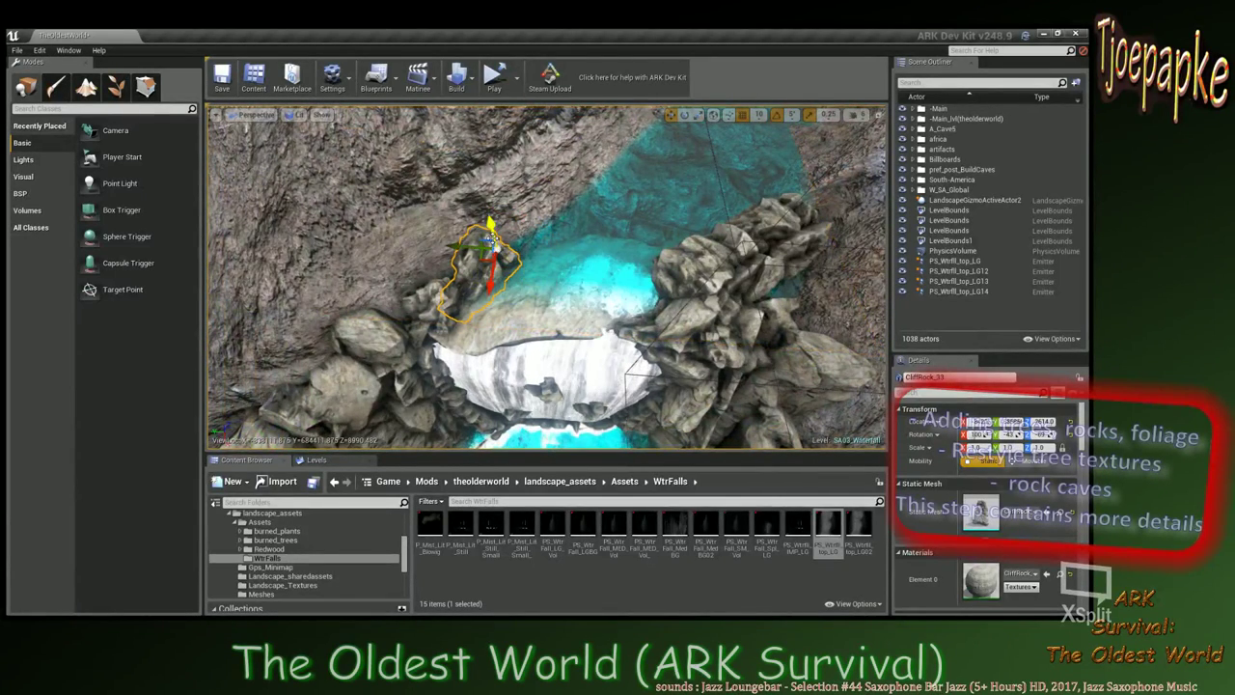
pyautogui.press('e')
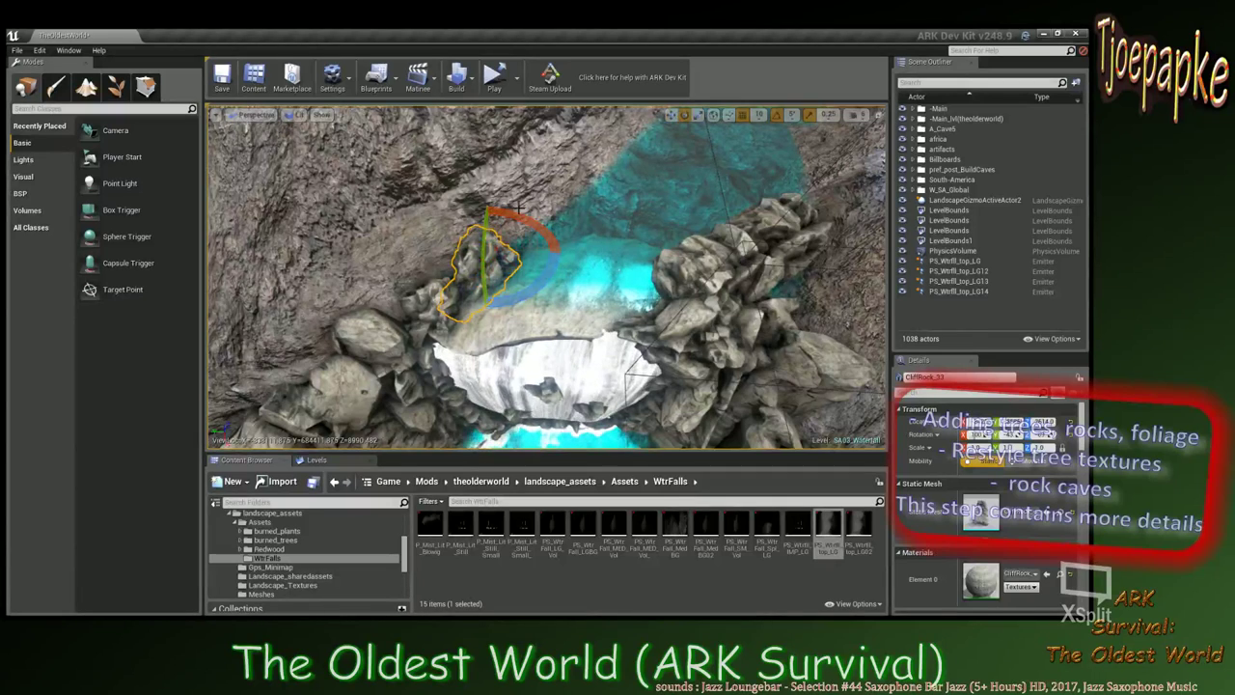
pyautogui.press('Delete')
pyautogui.click(502, 254)
pyautogui.moveTo(526, 219); pyautogui.dragTo(449, 231)
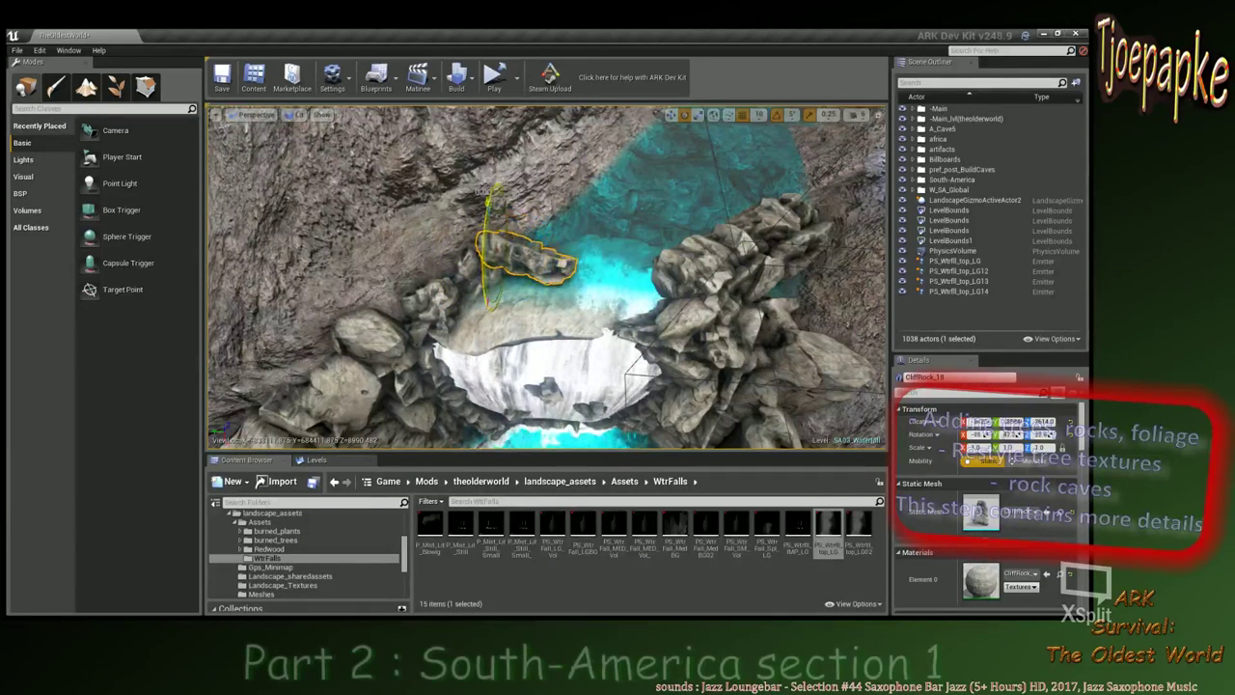
pyautogui.moveTo(490, 193); pyautogui.dragTo(493, 236)
# Move the rotated rock copy onto the bare ledge at the waterfall's crest, at Z 2474.
pyautogui.press('w')
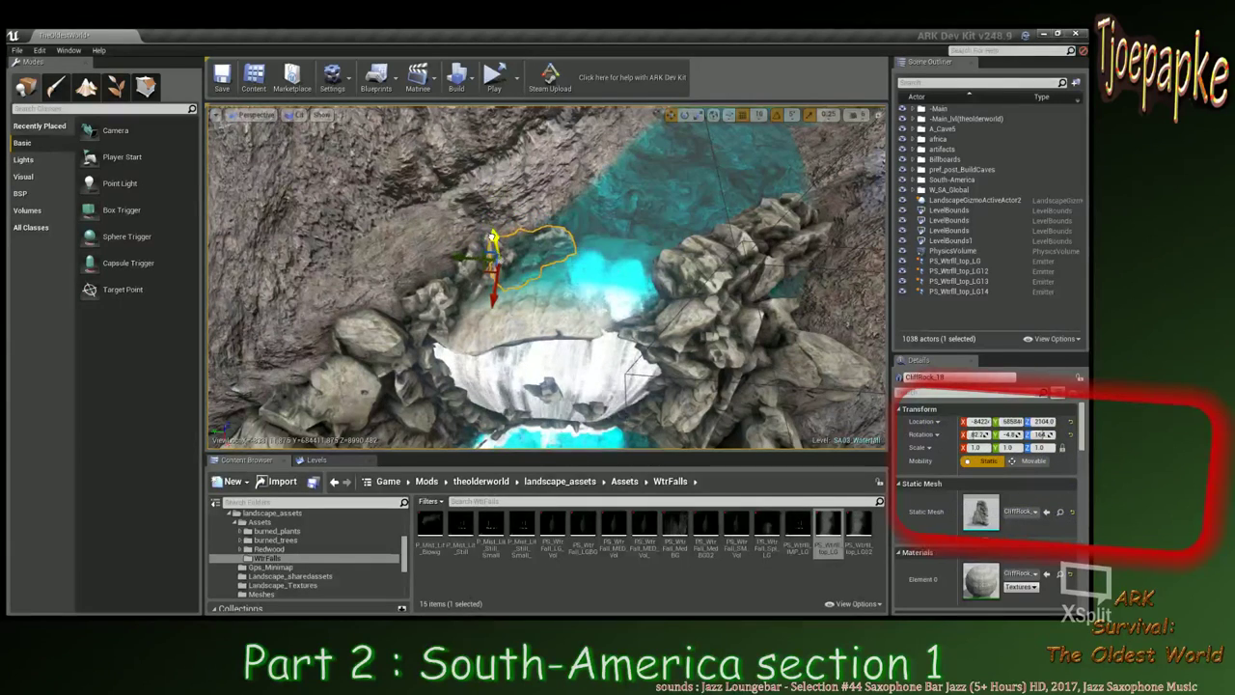
pyautogui.moveTo(490, 316); pyautogui.dragTo(489, 367)
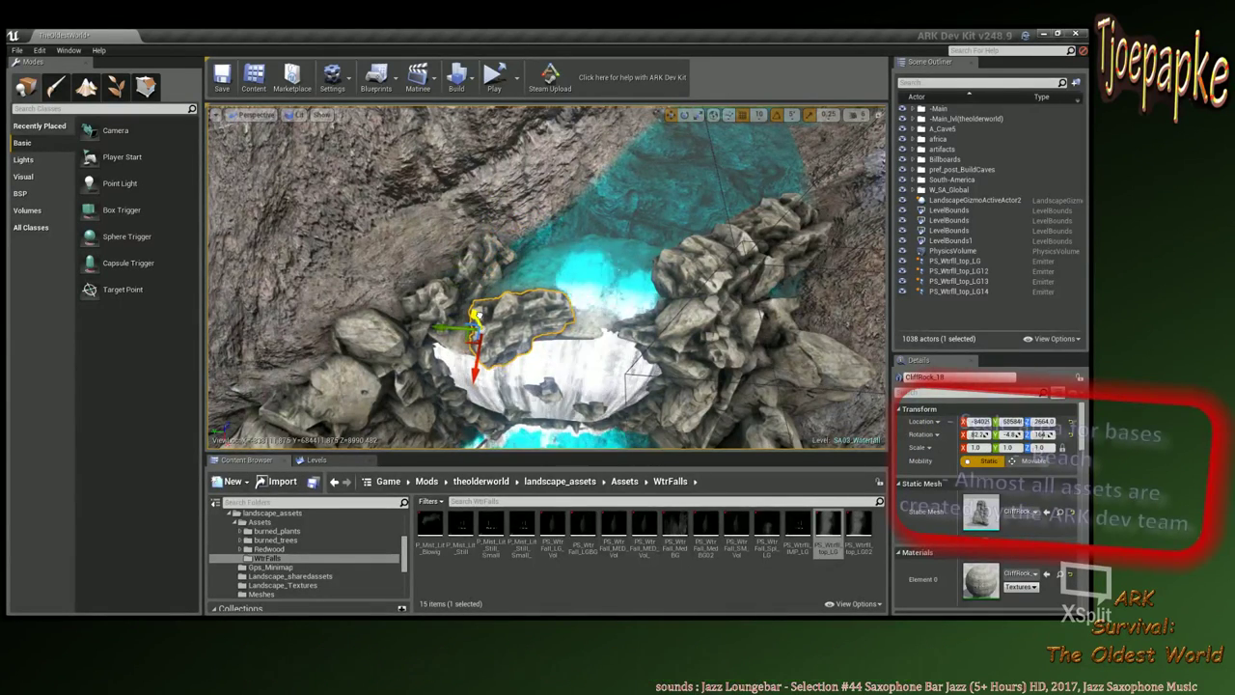
pyautogui.moveTo(526, 280); pyautogui.dragTo(753, 280, button='right')
pyautogui.keyDown('alt'); pyautogui.moveTo(579, 290); pyautogui.dragTo(719, 231); pyautogui.keyUp('alt')
pyautogui.moveTo(598, 280); pyautogui.dragTo(415, 256, button='right')
pyautogui.moveTo(540, 280); pyautogui.dragTo(604, 293, button='right')
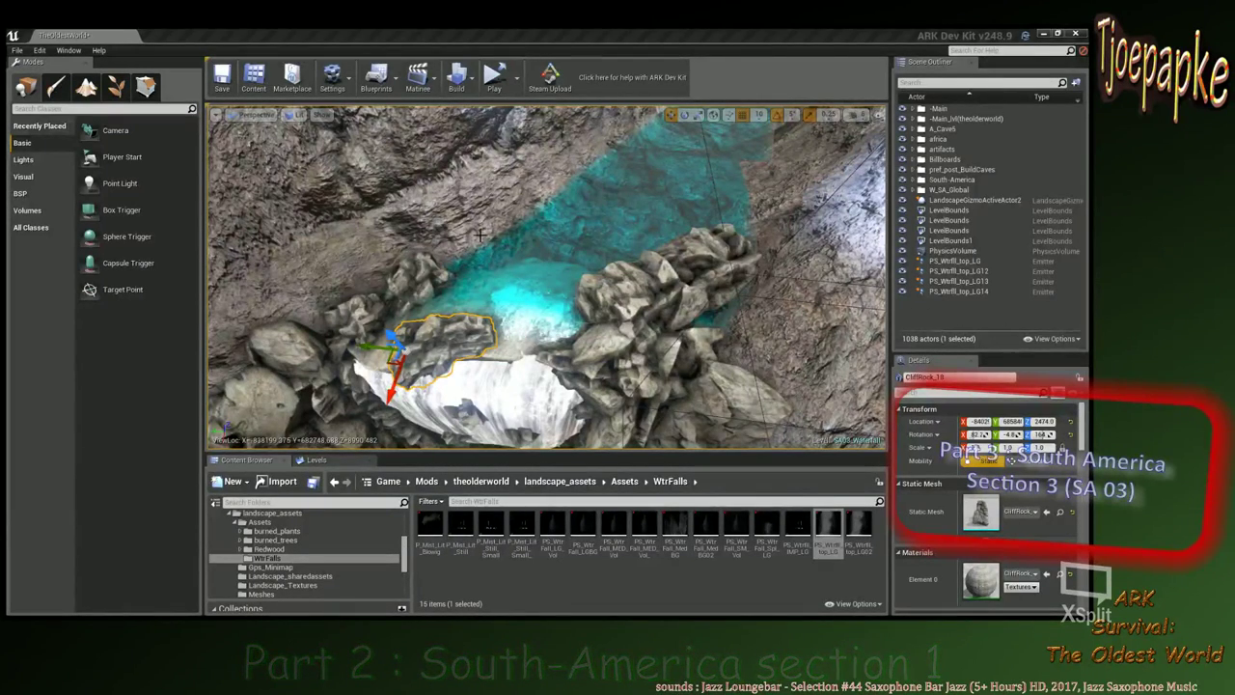
# Reselect the rock copy on the crest ledge and rotate it further about Z to follow the ledge.
pyautogui.click(480, 267)
pyautogui.moveTo(481, 266); pyautogui.dragTo(462, 238, button='right')
pyautogui.click(412, 364)
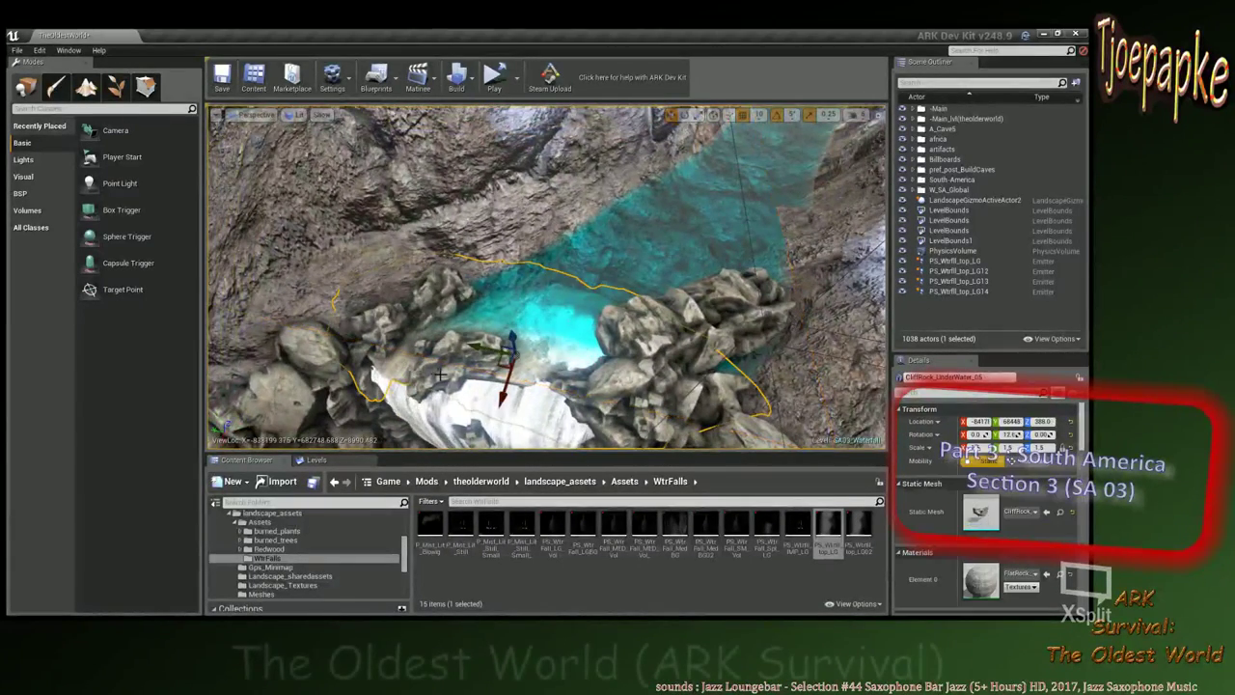
pyautogui.click(417, 359)
pyautogui.click(473, 304)
pyautogui.moveTo(473, 304); pyautogui.dragTo(396, 250, button='right')
pyautogui.click(526, 338)
pyautogui.click(495, 307)
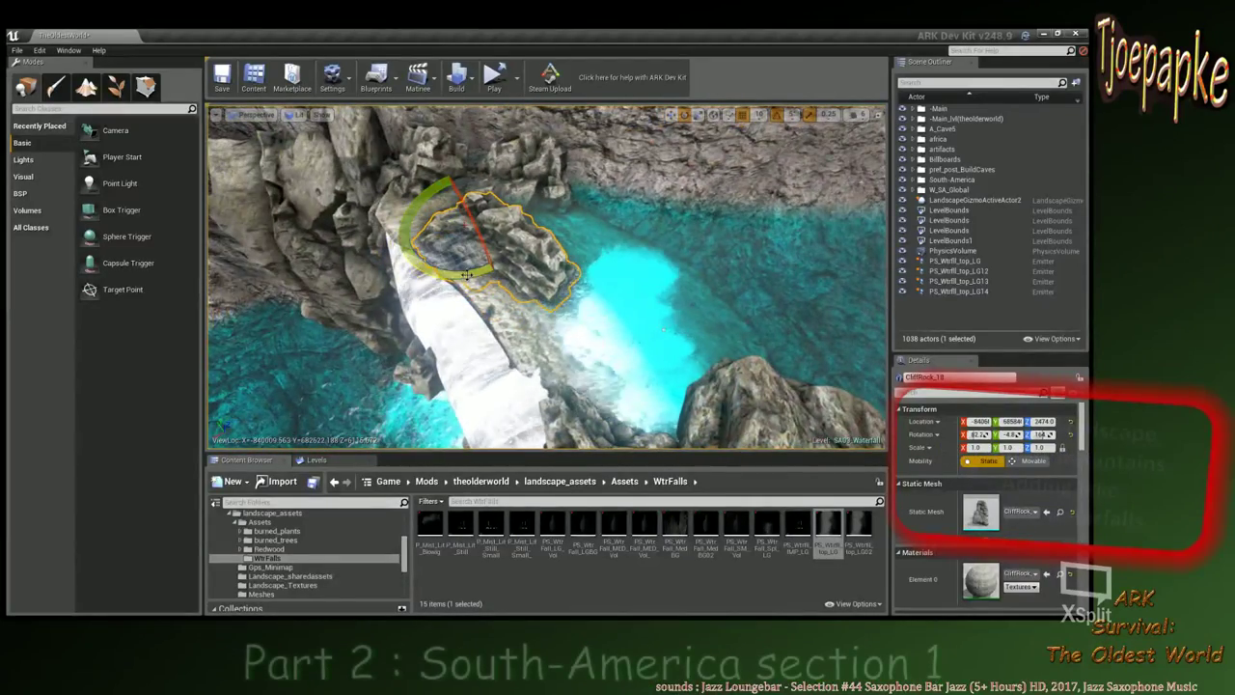
pyautogui.press('w')
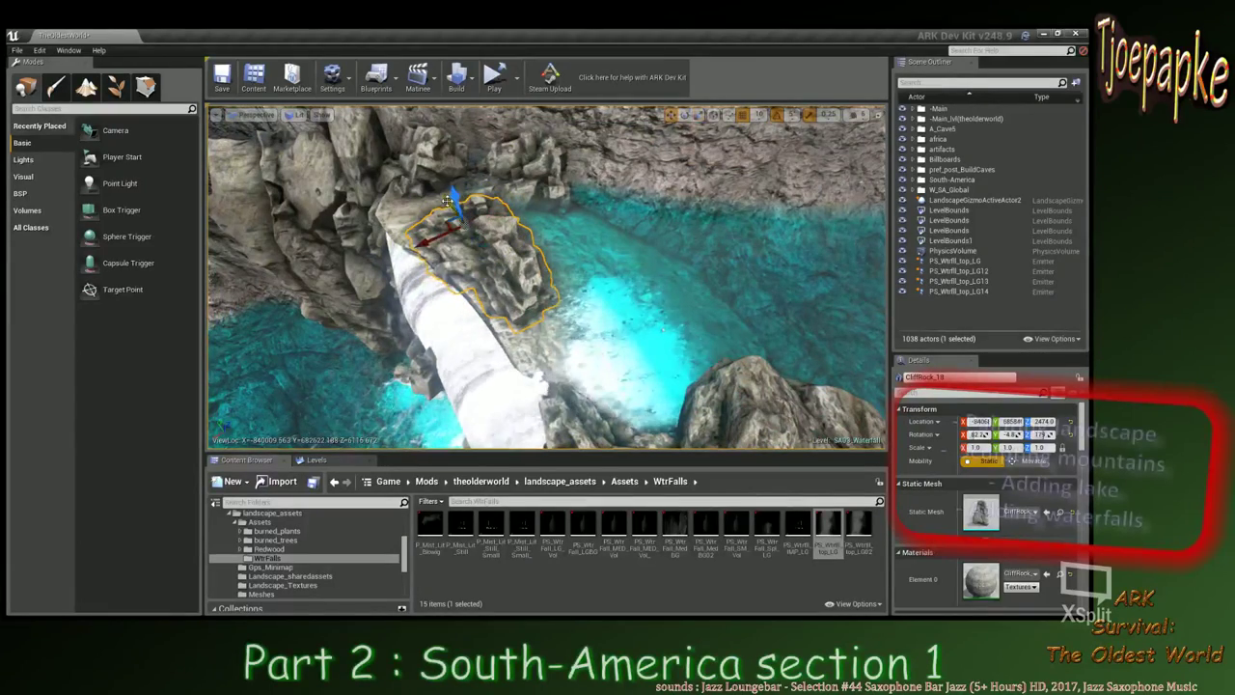
# Duplicate the rock on the waterfall's crest, rotate the copy and move it along the bare ledge towards the side cliff at Z 2474.
pyautogui.moveTo(451, 243); pyautogui.dragTo(469, 214, button='right')
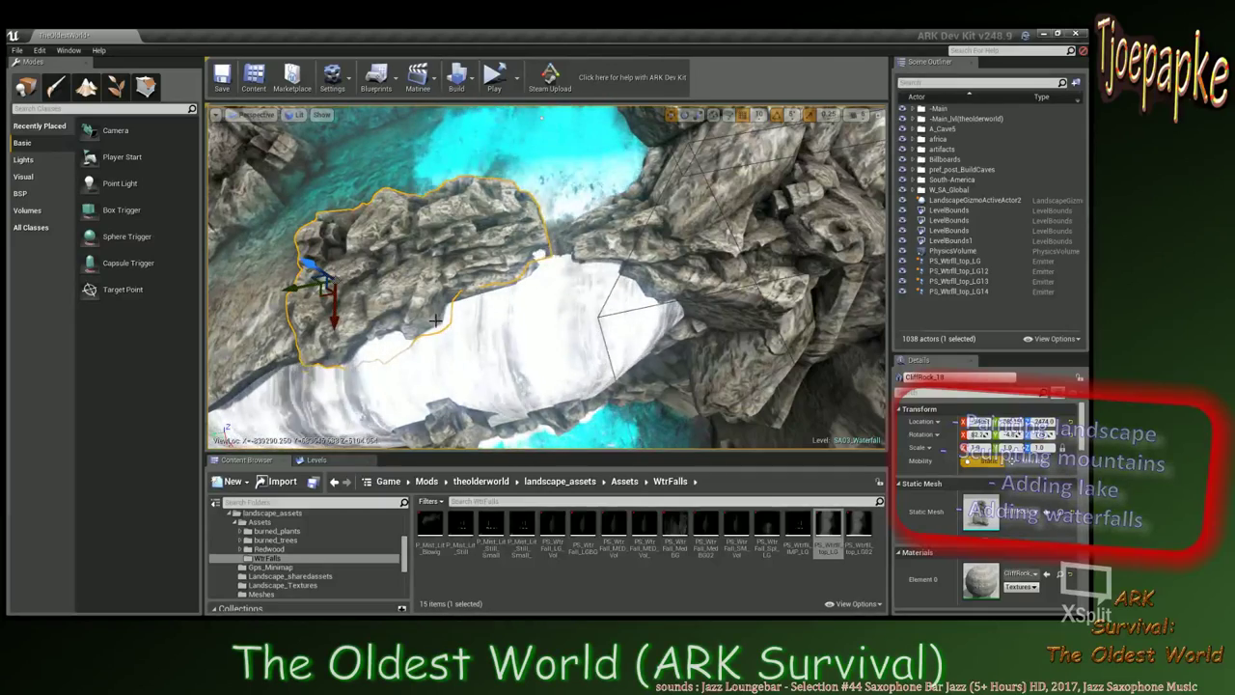
pyautogui.moveTo(385, 327); pyautogui.dragTo(499, 282, button='right')
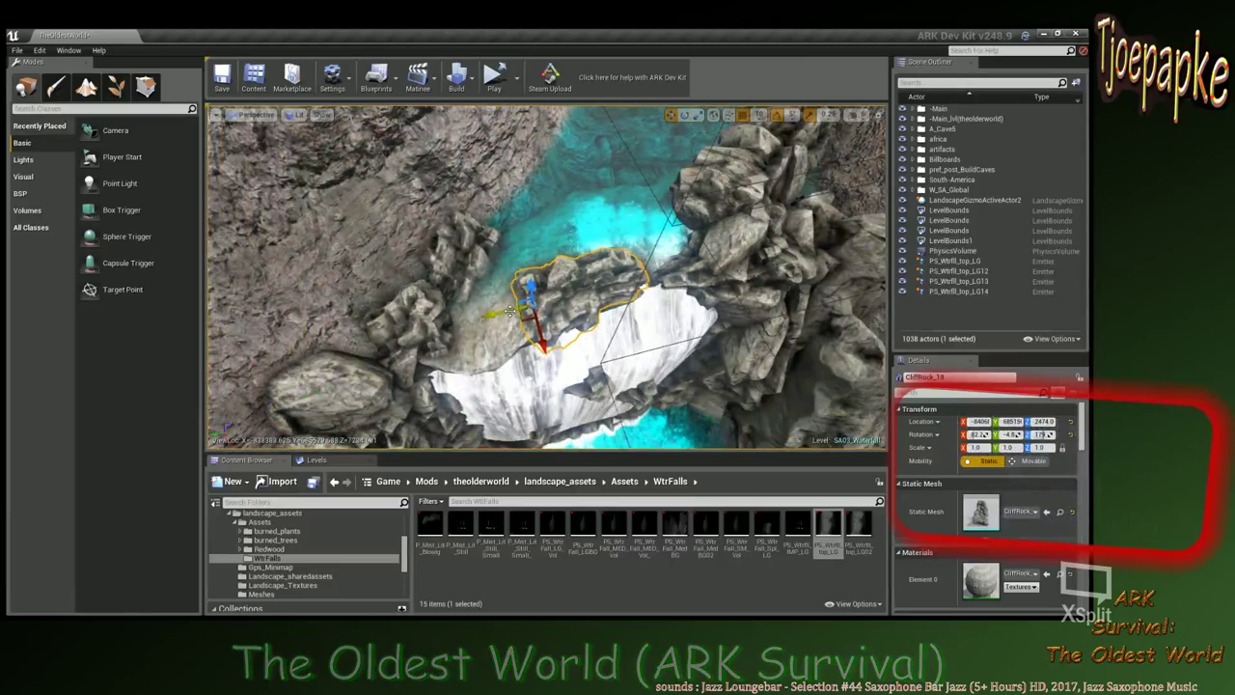
pyautogui.moveTo(569, 308)
pyautogui.mouseDown(button='right')
pyautogui.moveTo(542, 334)
pyautogui.moveTo(566, 326)
pyautogui.moveTo(569, 309)
pyautogui.mouseUp(button='right')
pyautogui.hotkey('ctrl', 'w')
pyautogui.press('e')
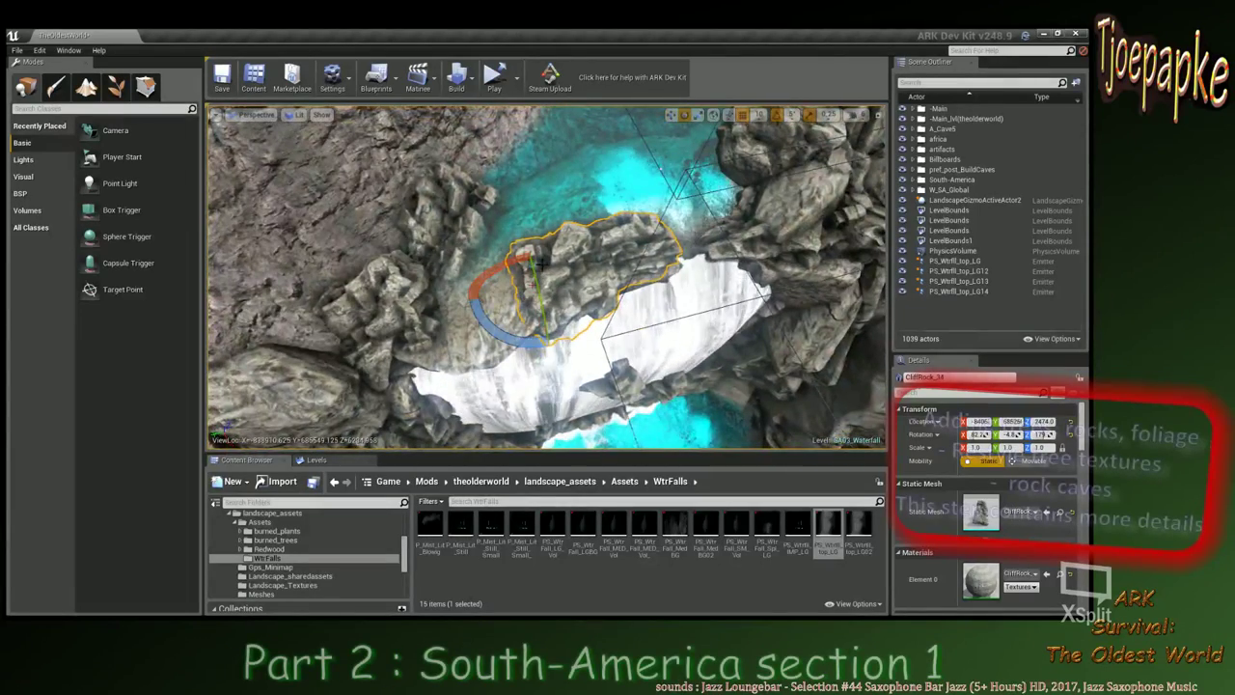
pyautogui.moveTo(534, 280); pyautogui.dragTo(495, 248)
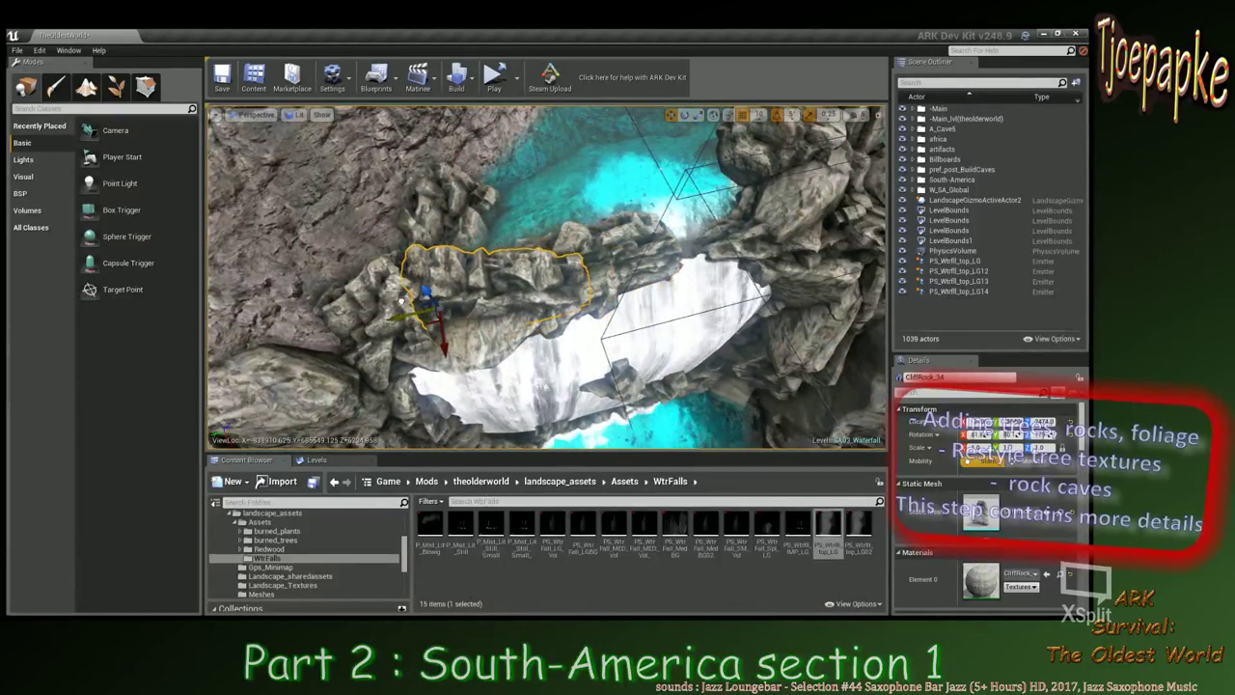
pyautogui.moveTo(563, 275)
pyautogui.mouseDown(button='right')
pyautogui.moveTo(612, 265)
pyautogui.moveTo(583, 246)
pyautogui.moveTo(563, 278)
pyautogui.mouseUp(button='right')
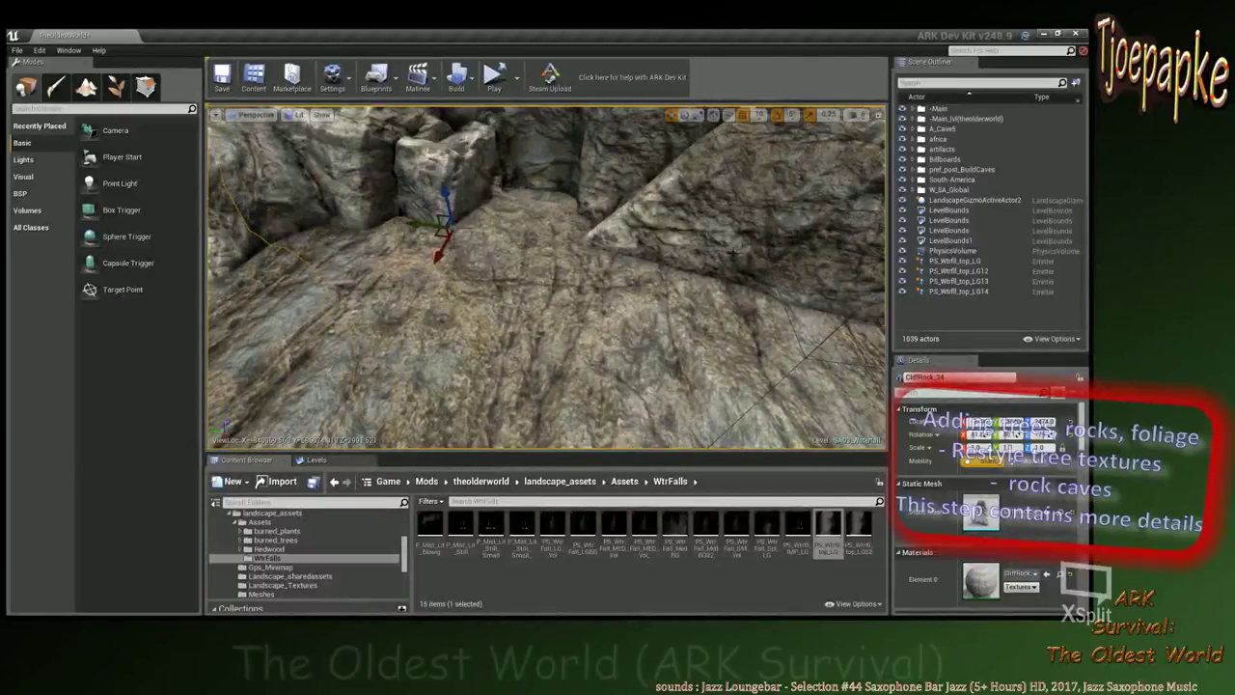
# Duplicate the ledge rock again and rotate the copy so it slopes into the upper pool beside the cliff wall.
pyautogui.moveTo(734, 252); pyautogui.dragTo(688, 280, button='right')
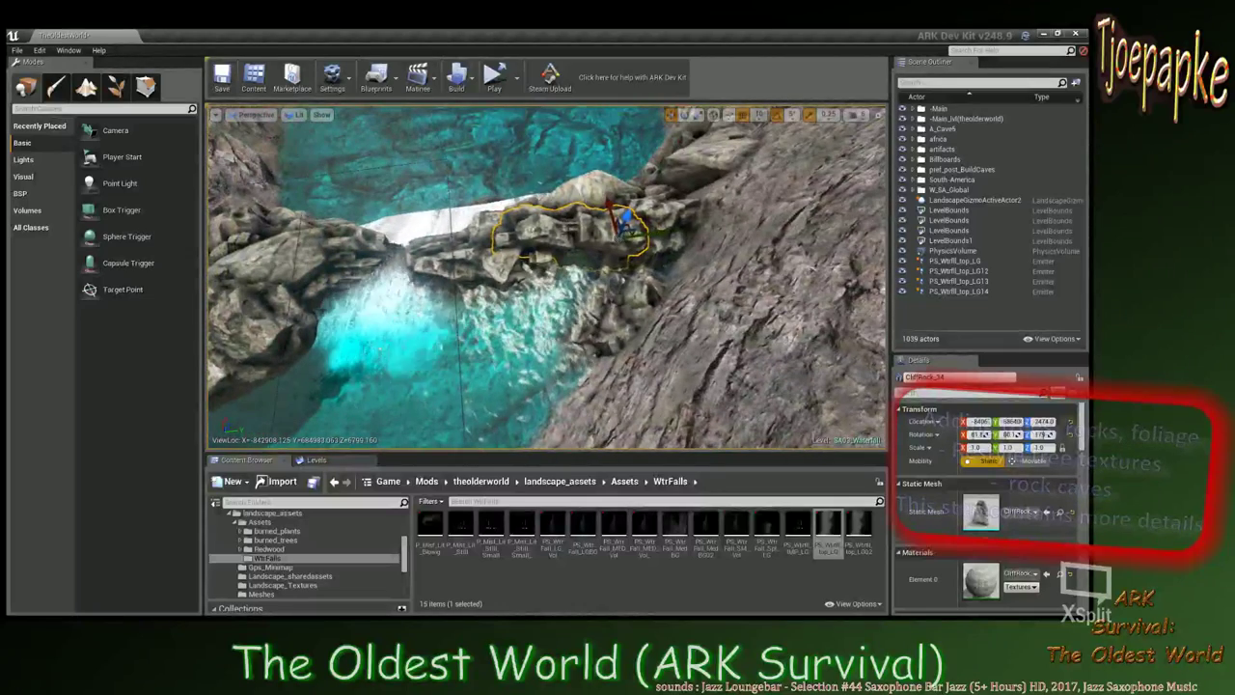
pyautogui.hotkey('ctrl', 'w')
pyautogui.moveTo(598, 221)
pyautogui.mouseDown()
pyautogui.moveTo(632, 215)
pyautogui.moveTo(607, 211)
pyautogui.mouseUp()
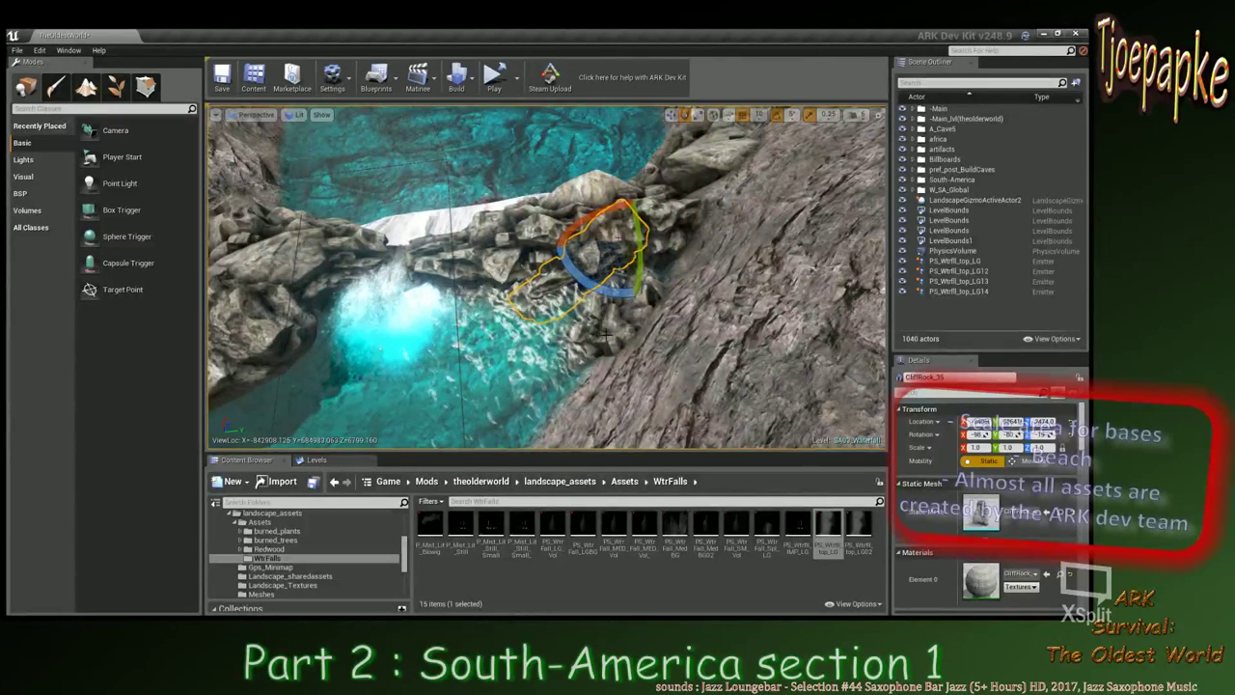
pyautogui.moveTo(606, 335); pyautogui.dragTo(492, 324, button='right')
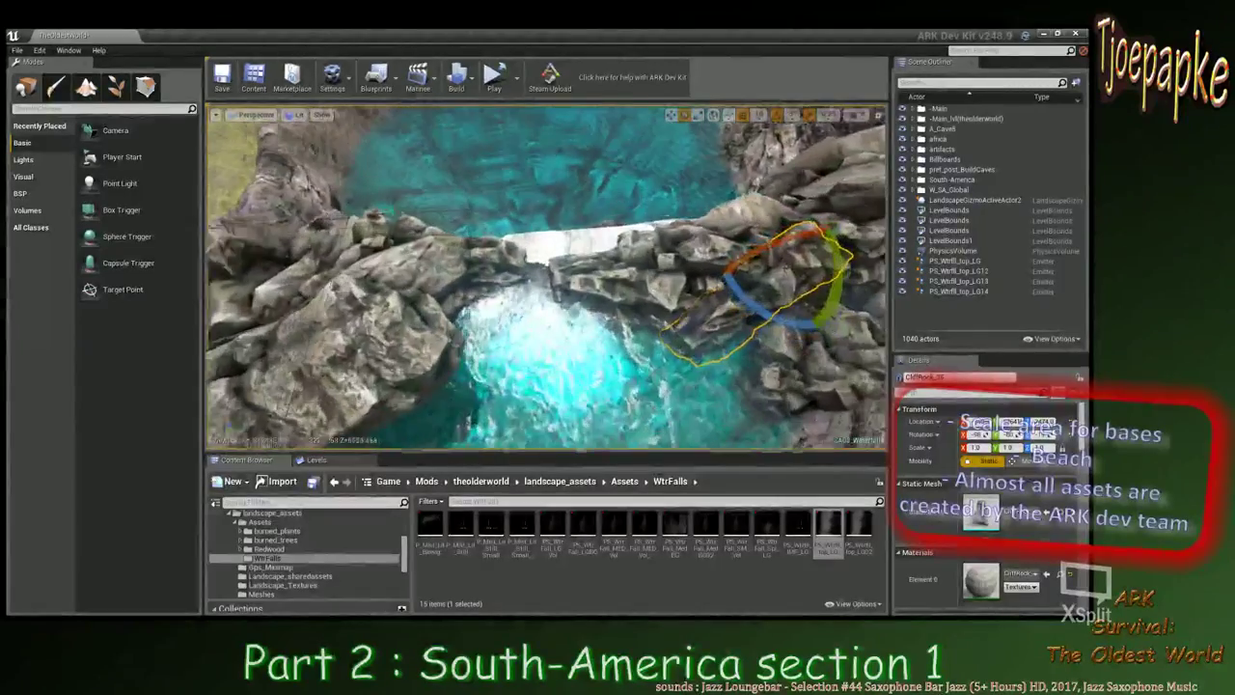
pyautogui.moveTo(678, 332); pyautogui.dragTo(663, 263, button='right')
# Select the large rock on the crest, shift it along the ledge towards the gap and rotate it to fit the neighbouring rocks.
pyautogui.click(513, 263)
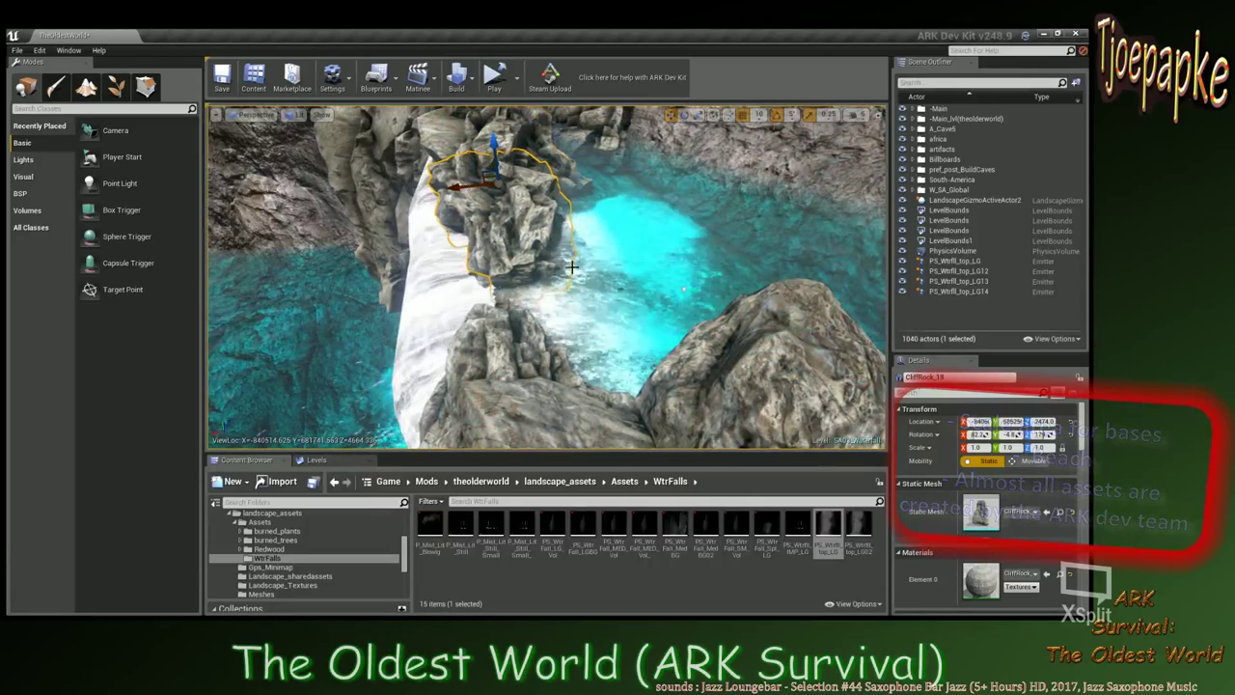
pyautogui.moveTo(572, 267); pyautogui.dragTo(531, 273, button='right')
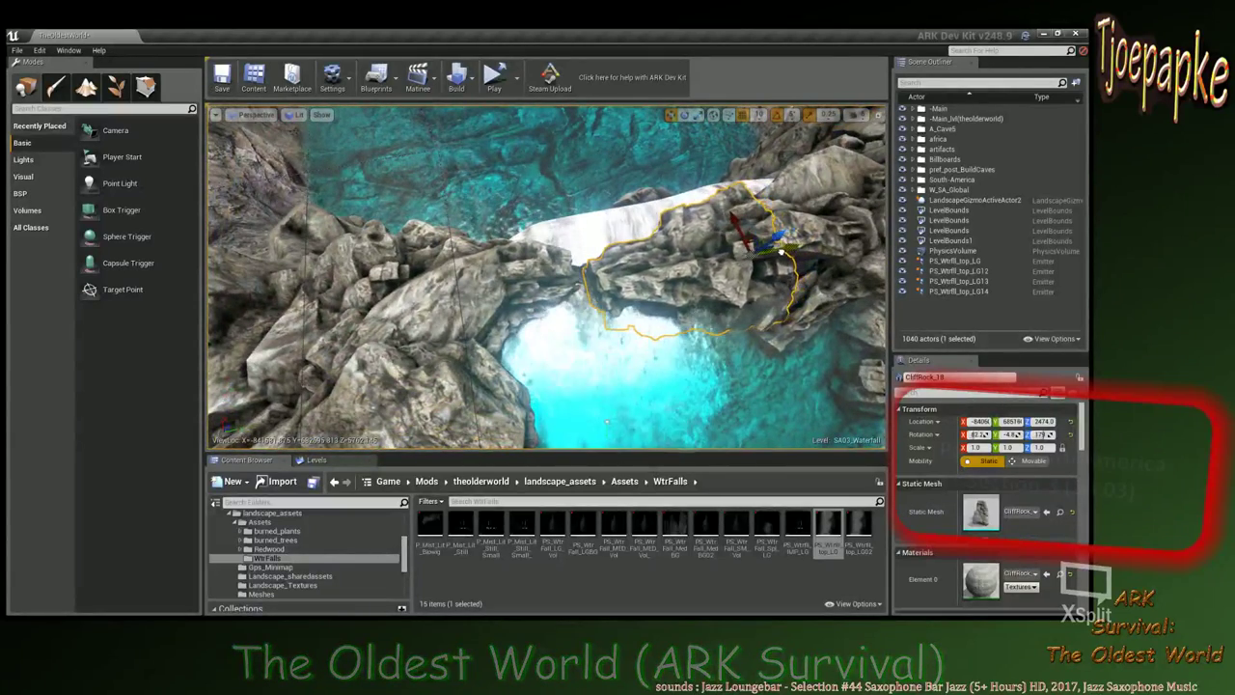
pyautogui.moveTo(774, 252); pyautogui.dragTo(761, 251)
pyautogui.moveTo(663, 261); pyautogui.dragTo(664, 260, button='right')
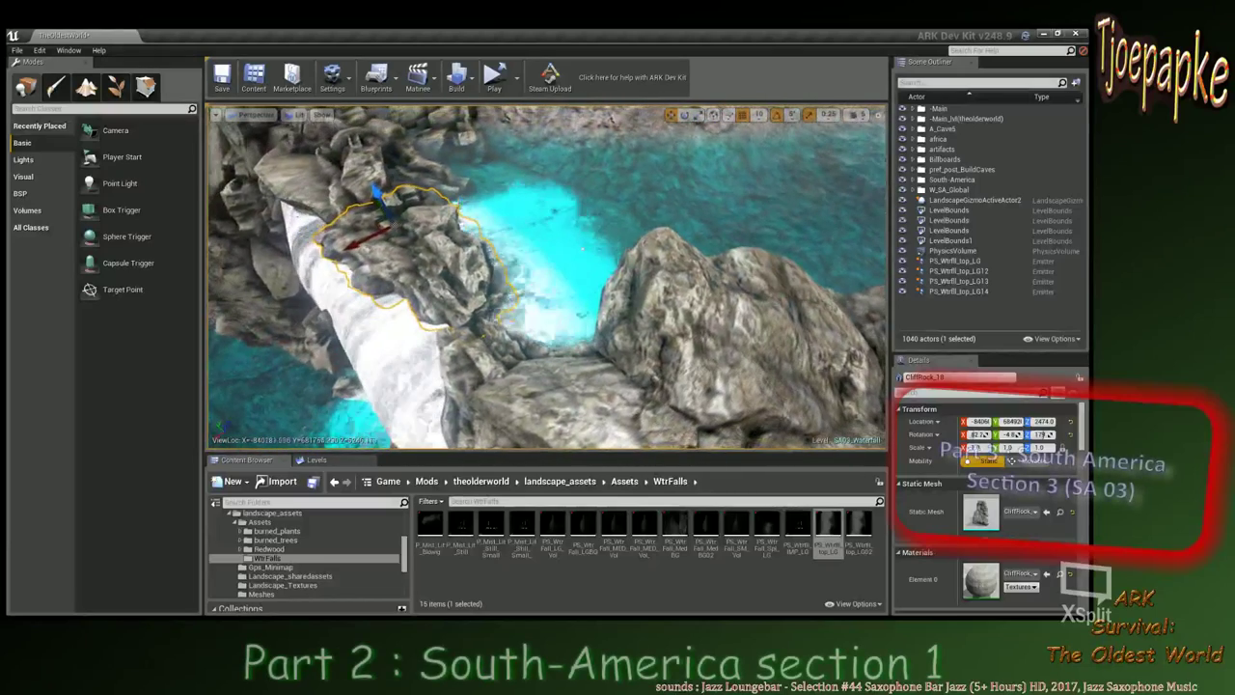
pyautogui.press('e')
pyautogui.moveTo(394, 274); pyautogui.dragTo(359, 270)
pyautogui.click(571, 391)
pyautogui.moveTo(572, 391); pyautogui.dragTo(591, 391, button='right')
pyautogui.click(352, 316)
pyautogui.moveTo(352, 315); pyautogui.dragTo(447, 312, button='right')
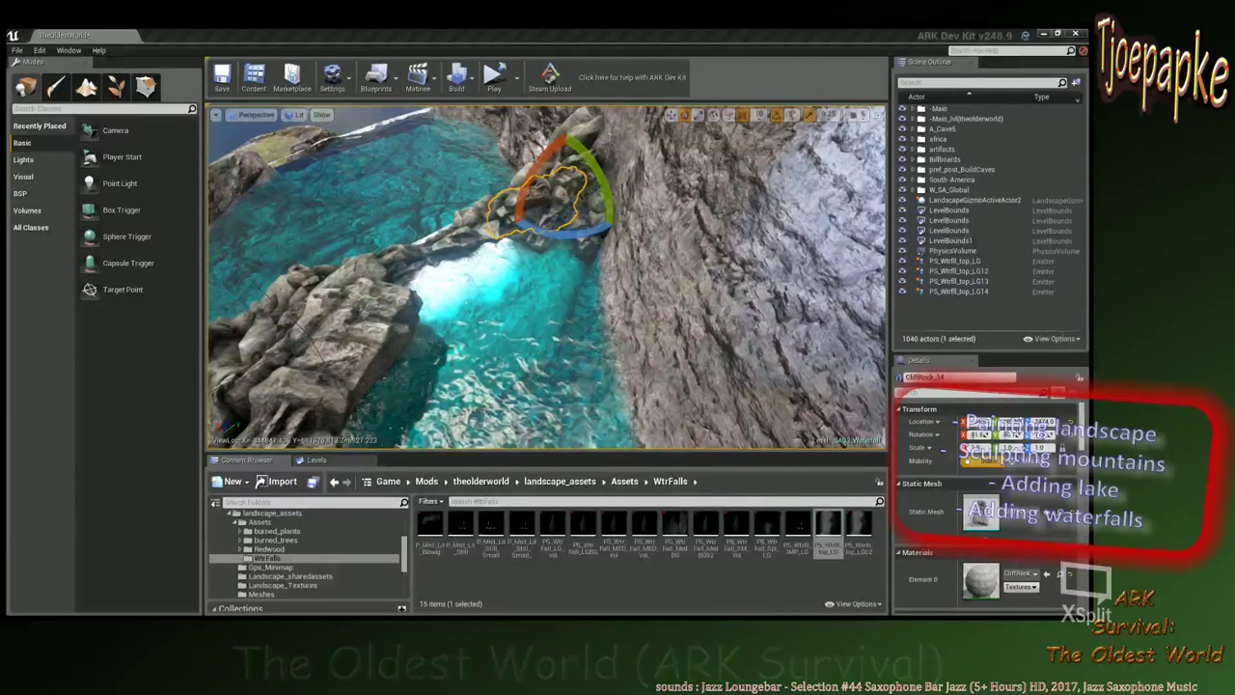
pyautogui.moveTo(569, 273)
pyautogui.mouseDown(button='right')
pyautogui.moveTo(502, 261)
pyautogui.moveTo(568, 266)
pyautogui.moveTo(507, 274)
pyautogui.moveTo(548, 280)
pyautogui.mouseUp(button='right')
# Duplicate the PS_Wtrfll_top_LG foam emitter behind the crest, rotate the copy about Z and shift it over the upper pool at Z 2740.
pyautogui.click(531, 311)
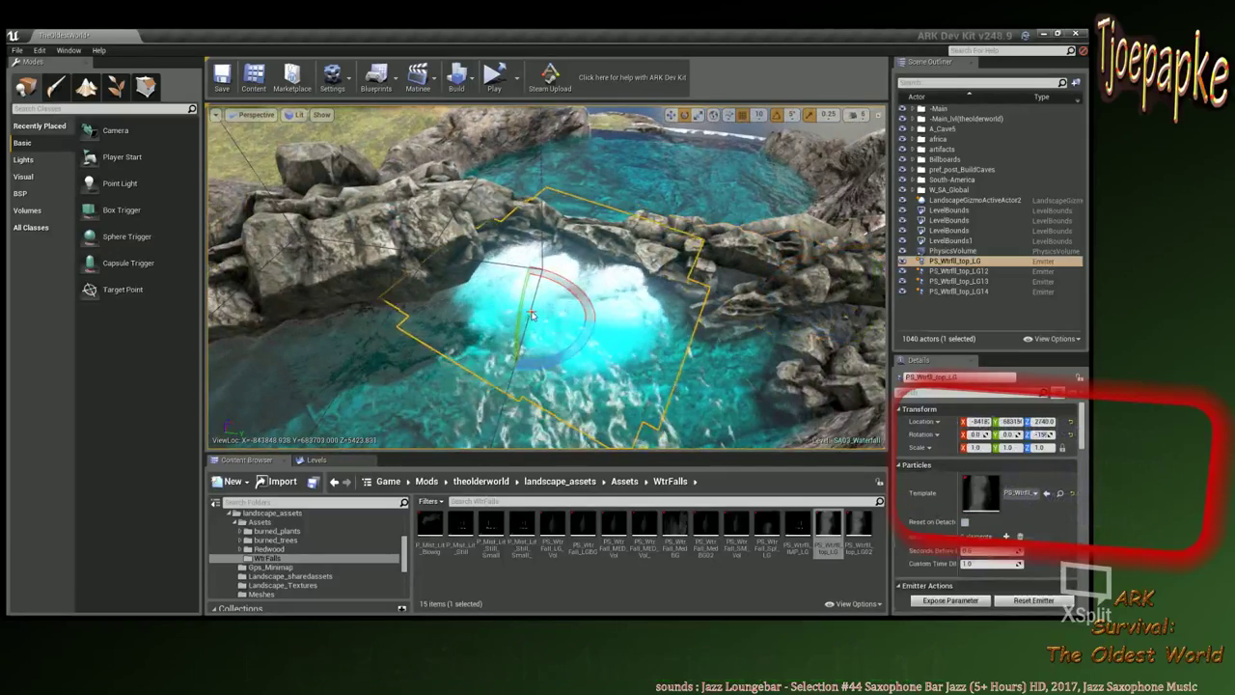
pyautogui.moveTo(629, 296); pyautogui.dragTo(672, 289, button='right')
pyautogui.hotkey('ctrl', 'w')
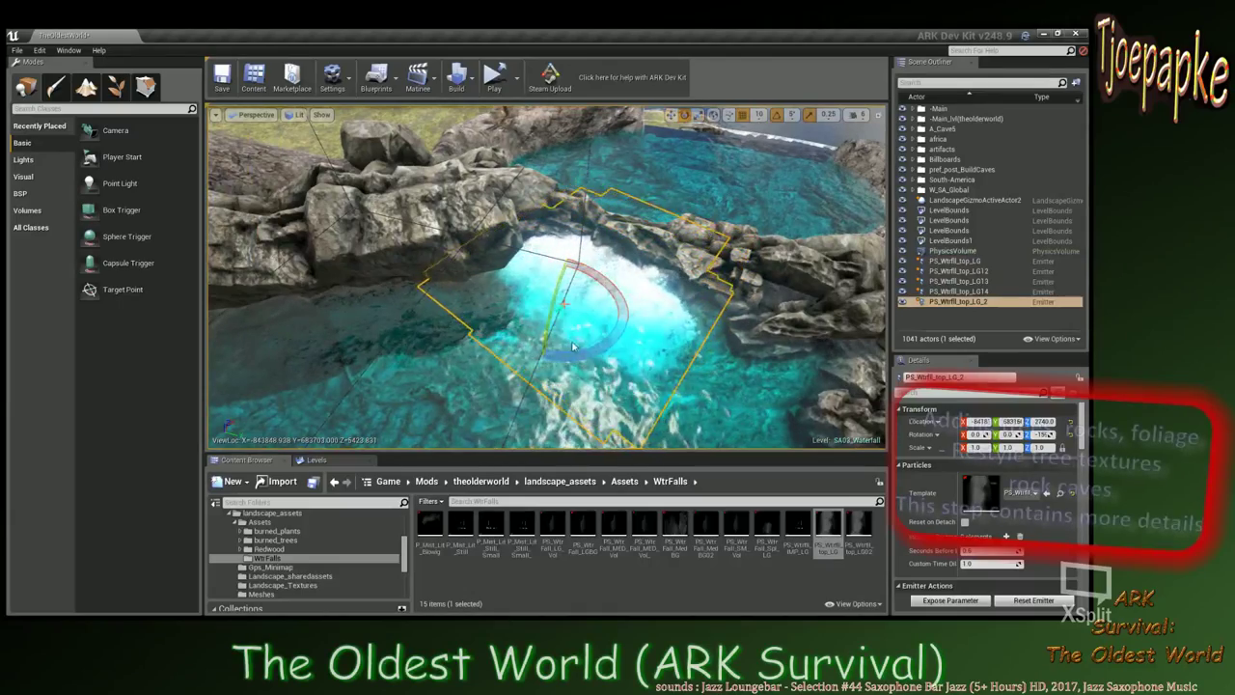
pyautogui.moveTo(572, 346); pyautogui.dragTo(528, 361)
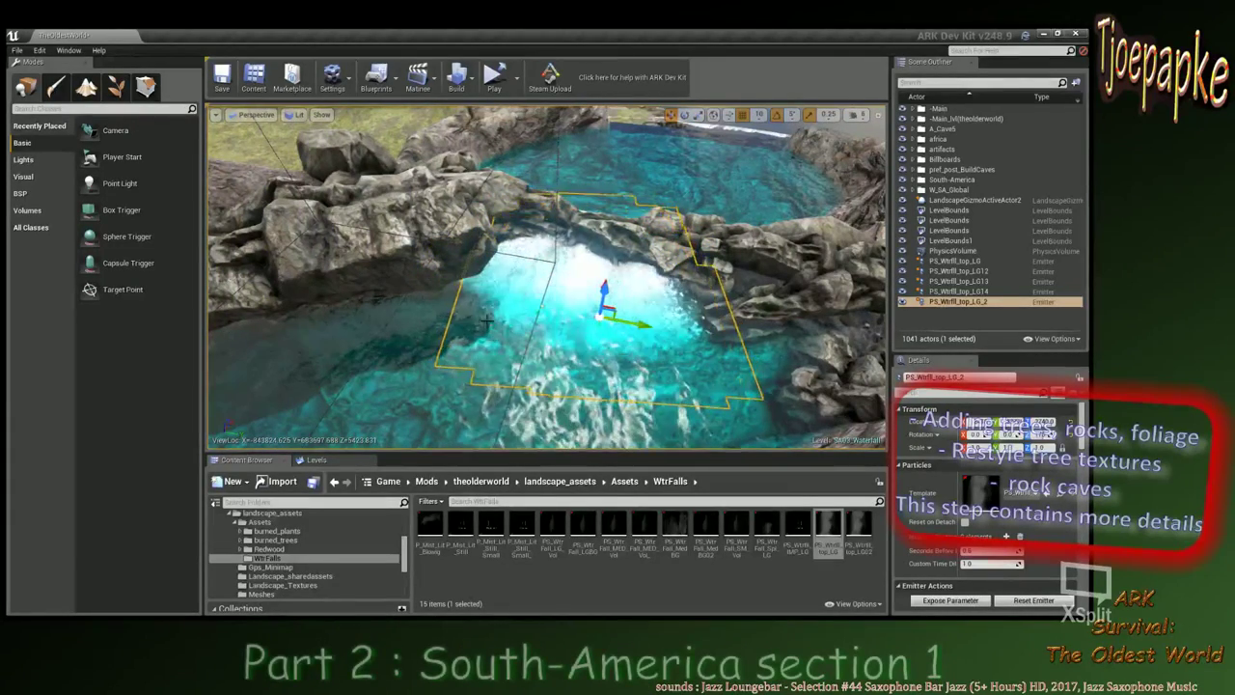
pyautogui.moveTo(406, 253); pyautogui.dragTo(488, 270)
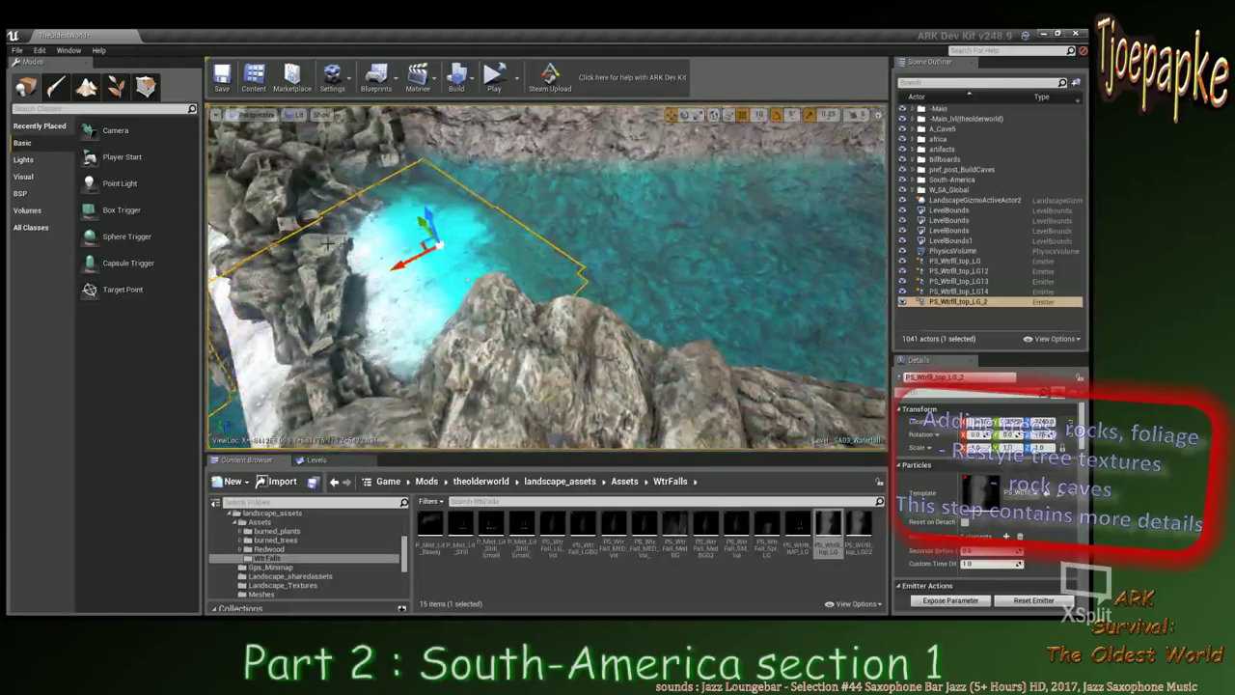
pyautogui.moveTo(398, 267); pyautogui.dragTo(413, 263)
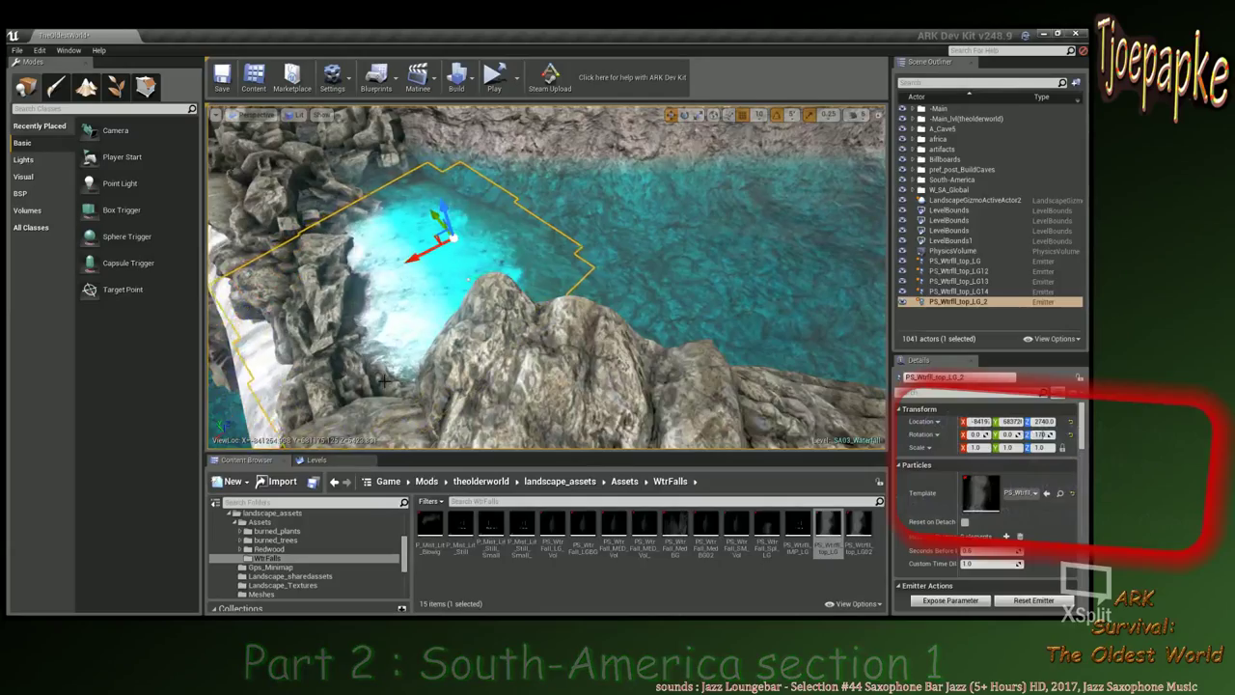
# Examine the crest foam and the whole waterfall from above and from the lower lake.
pyautogui.press('a')
pyautogui.moveTo(384, 380); pyautogui.dragTo(436, 376, button='right')
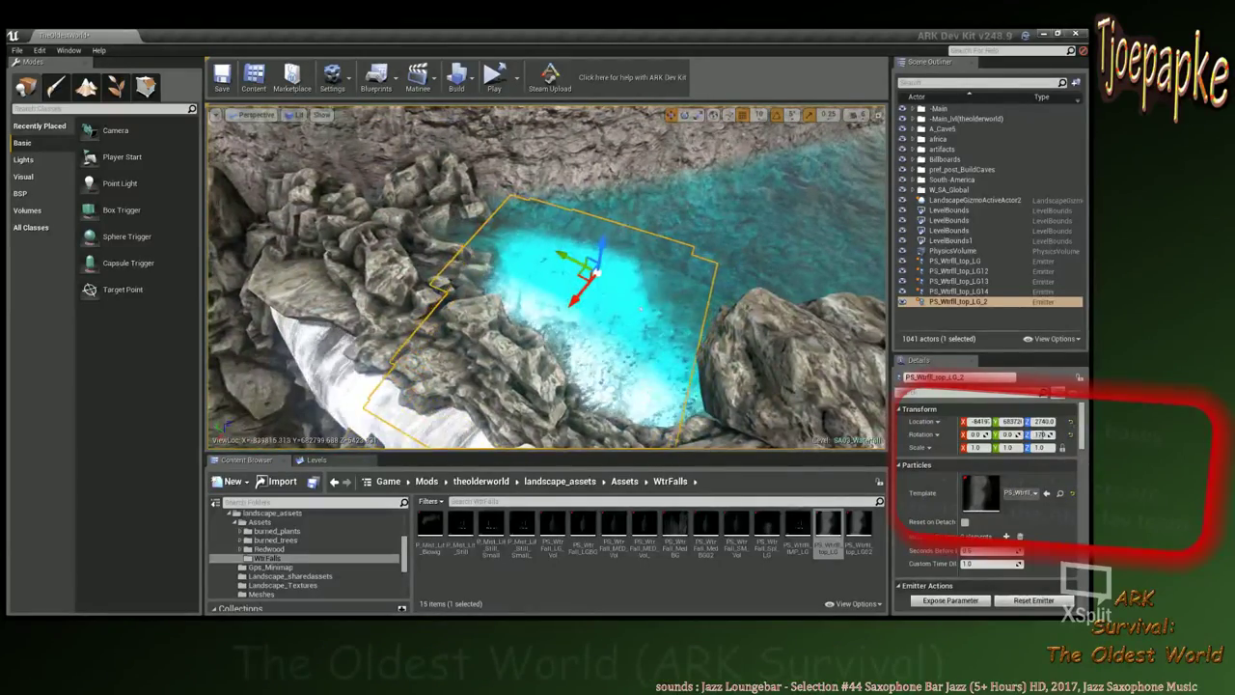
pyautogui.press('s')
pyautogui.moveTo(386, 425); pyautogui.dragTo(422, 439, button='right')
pyautogui.keyDown('alt'); pyautogui.moveTo(422, 440); pyautogui.dragTo(490, 381); pyautogui.keyUp('alt')
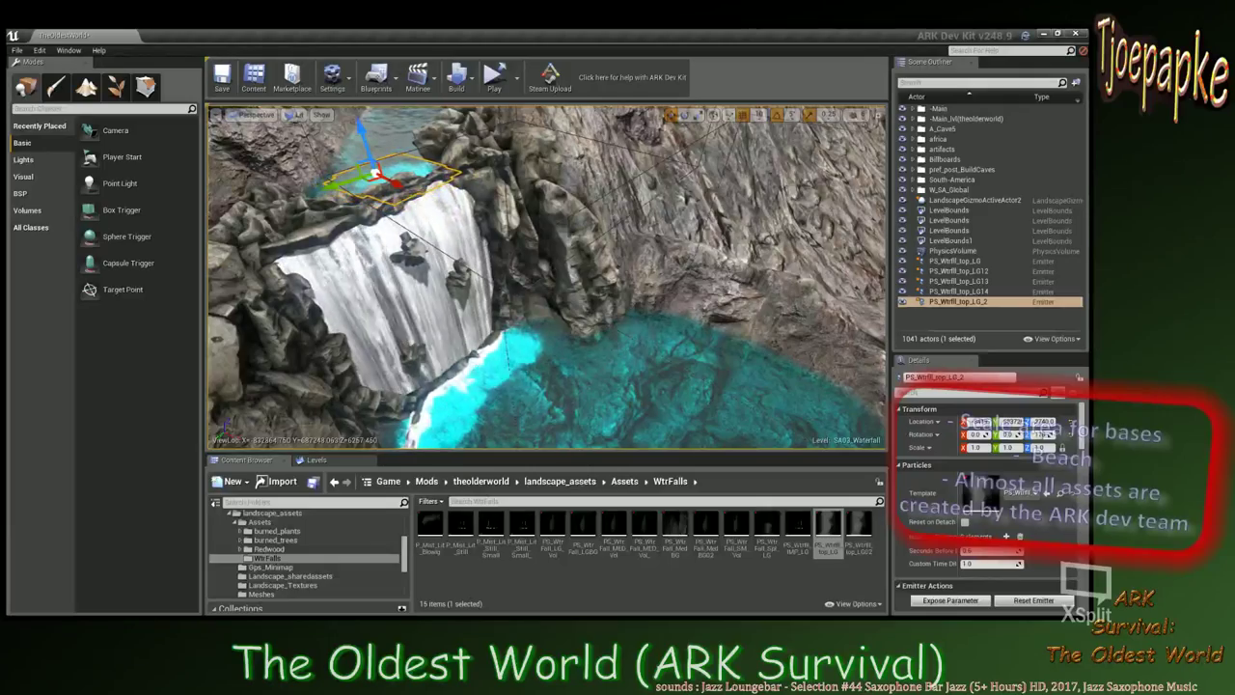
pyautogui.click(589, 382)
pyautogui.moveTo(589, 382); pyautogui.dragTo(525, 381, button='right')
pyautogui.press('s')
pyautogui.press('d')
pyautogui.press('s')
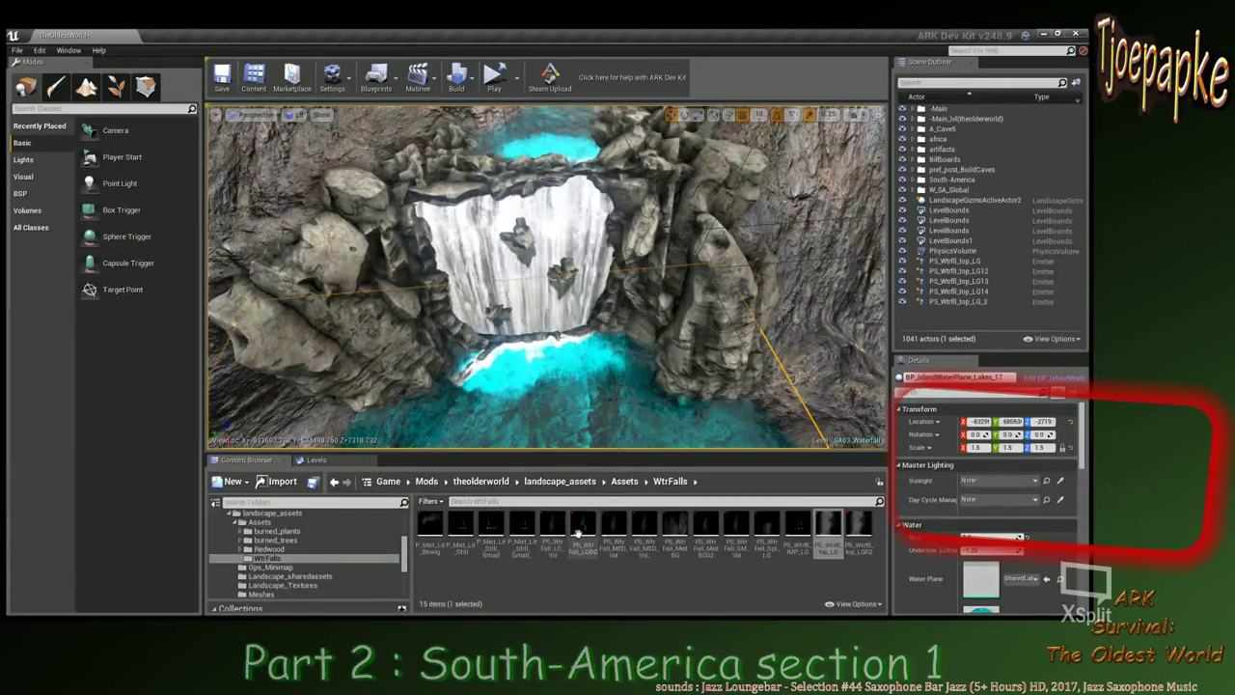
# Filter the WtrFalls assets by "para", place PS_WtrFall_MED_Vol_Param on a rock in the waterfall and raise it to the rock's top.
pyautogui.click(731, 575)
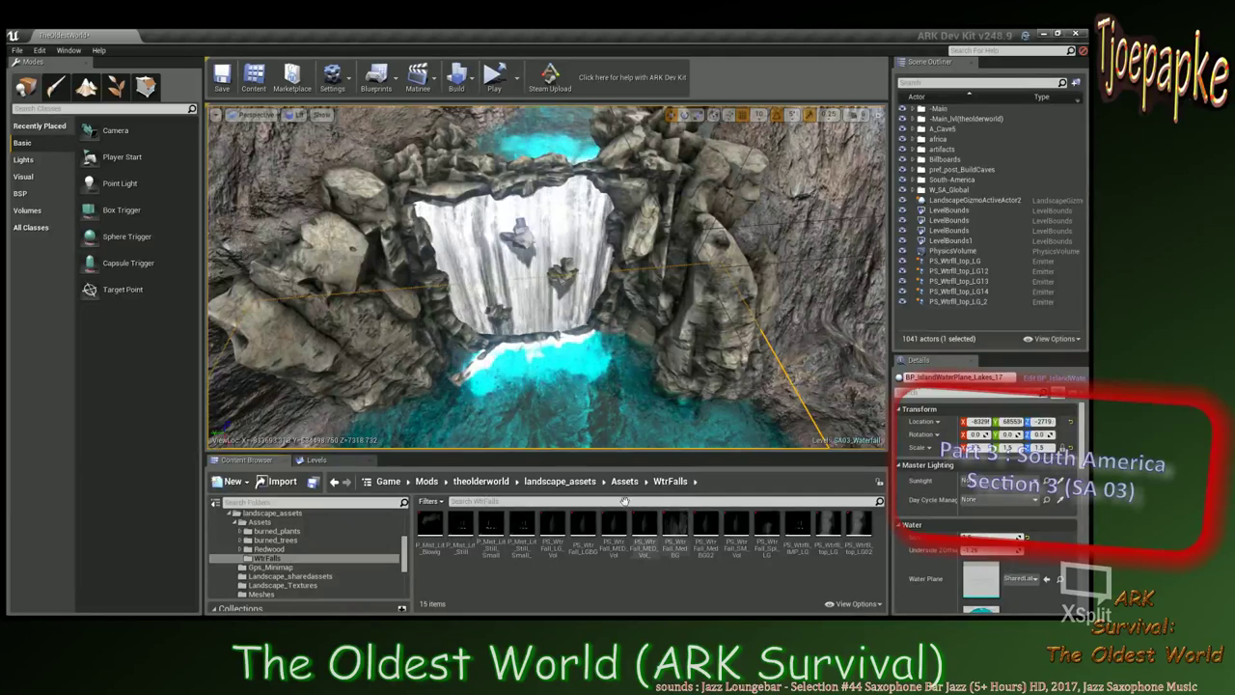
pyautogui.click(580, 499)
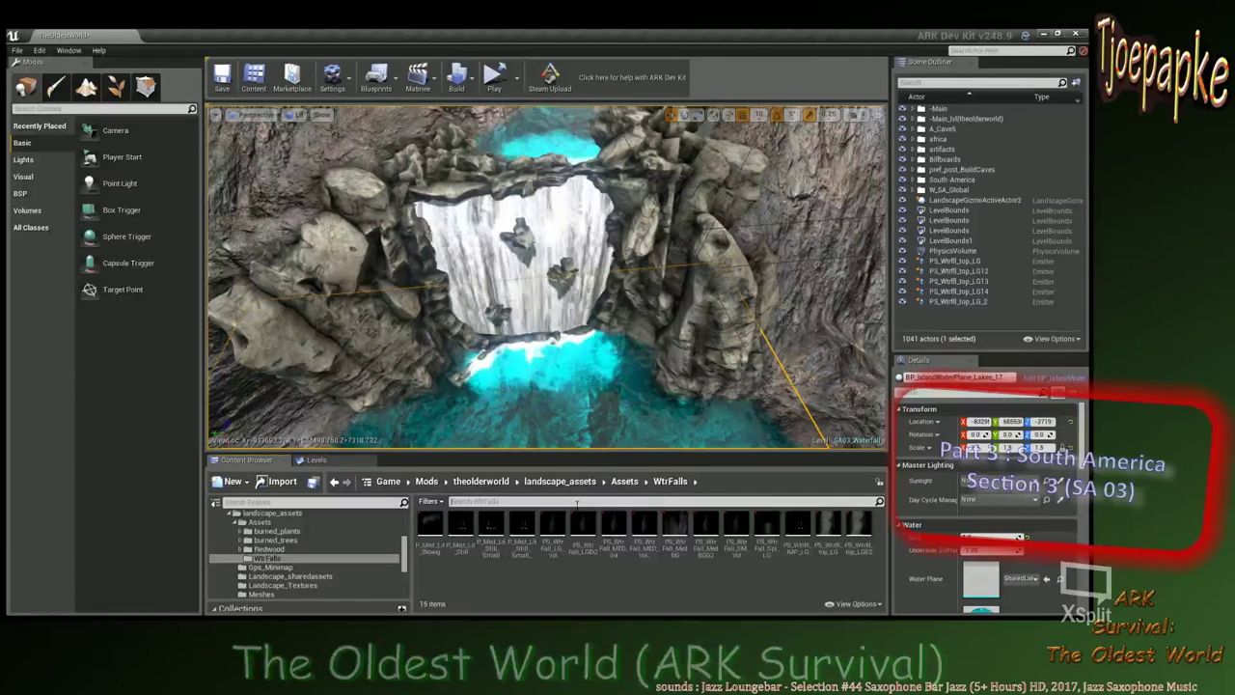
pyautogui.write('para')
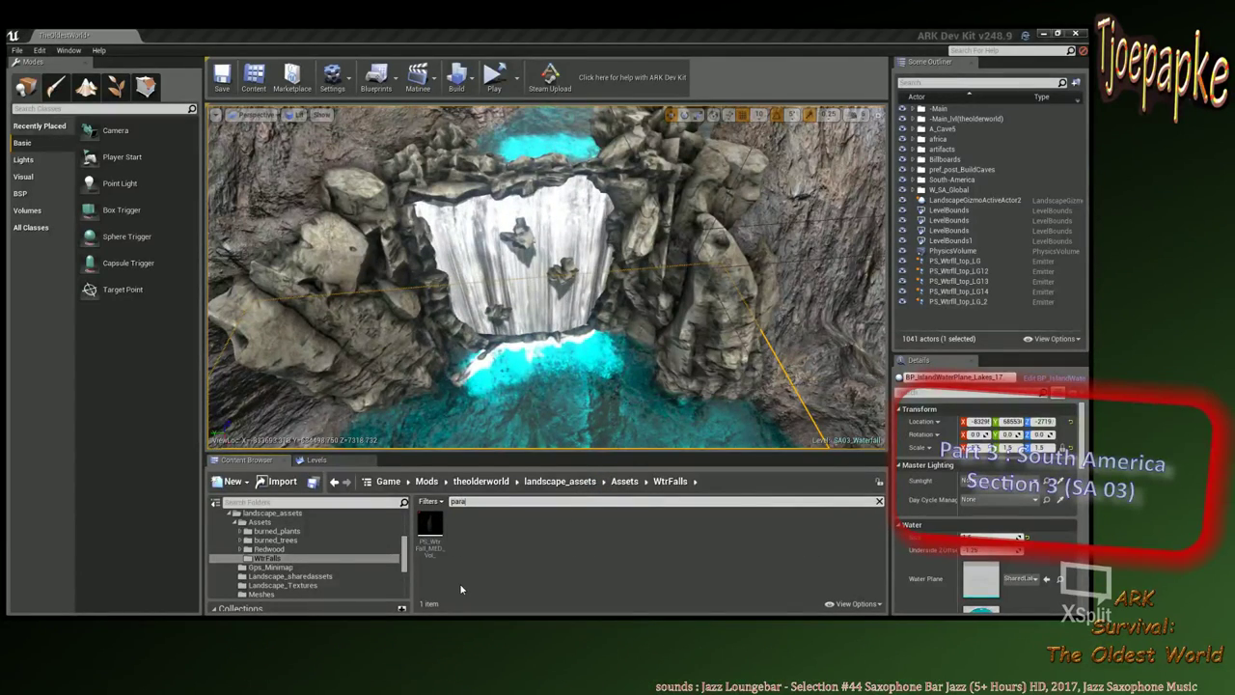
pyautogui.click(431, 524)
pyautogui.moveTo(432, 523); pyautogui.dragTo(563, 275)
pyautogui.moveTo(562, 275); pyautogui.dragTo(590, 277, button='right')
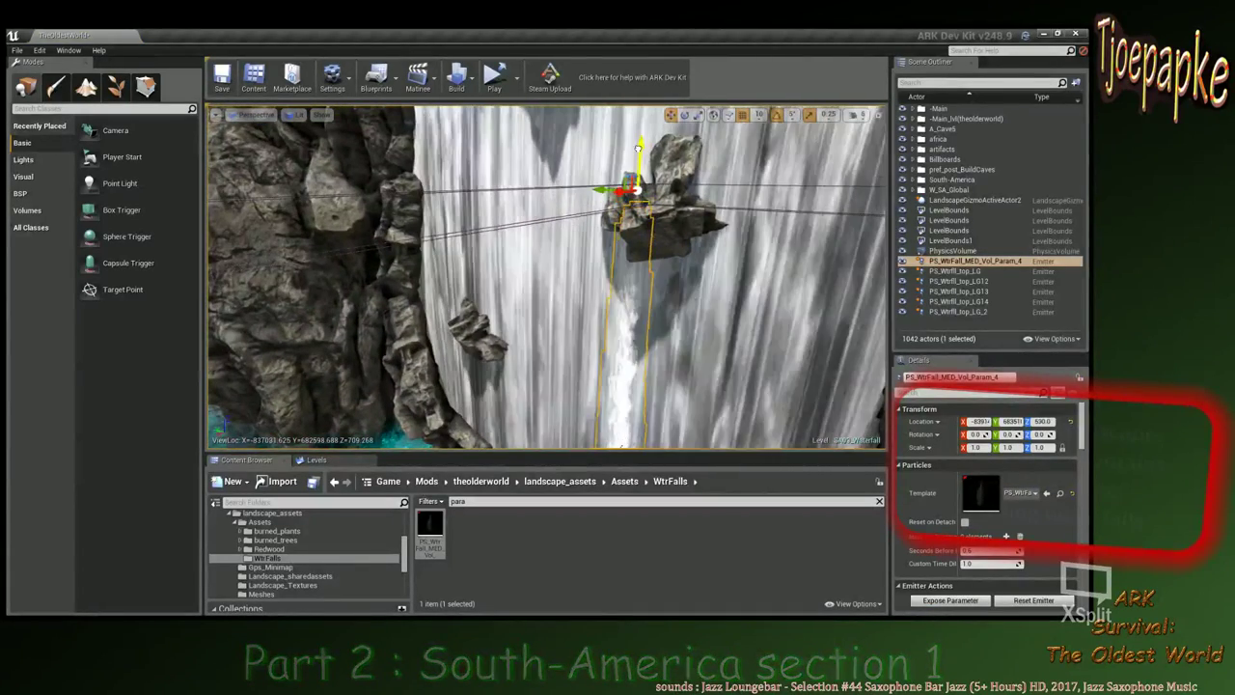
pyautogui.moveTo(639, 156); pyautogui.dragTo(639, 138)
pyautogui.moveTo(639, 138); pyautogui.dragTo(637, 167, button='right')
# Duplicate the falling-water emitter up to the highest rock in the waterfall and adjust the viewport camera speed for close placement.
pyautogui.keyDown('alt'); pyautogui.moveTo(597, 214); pyautogui.dragTo(592, 168); pyautogui.keyUp('alt')
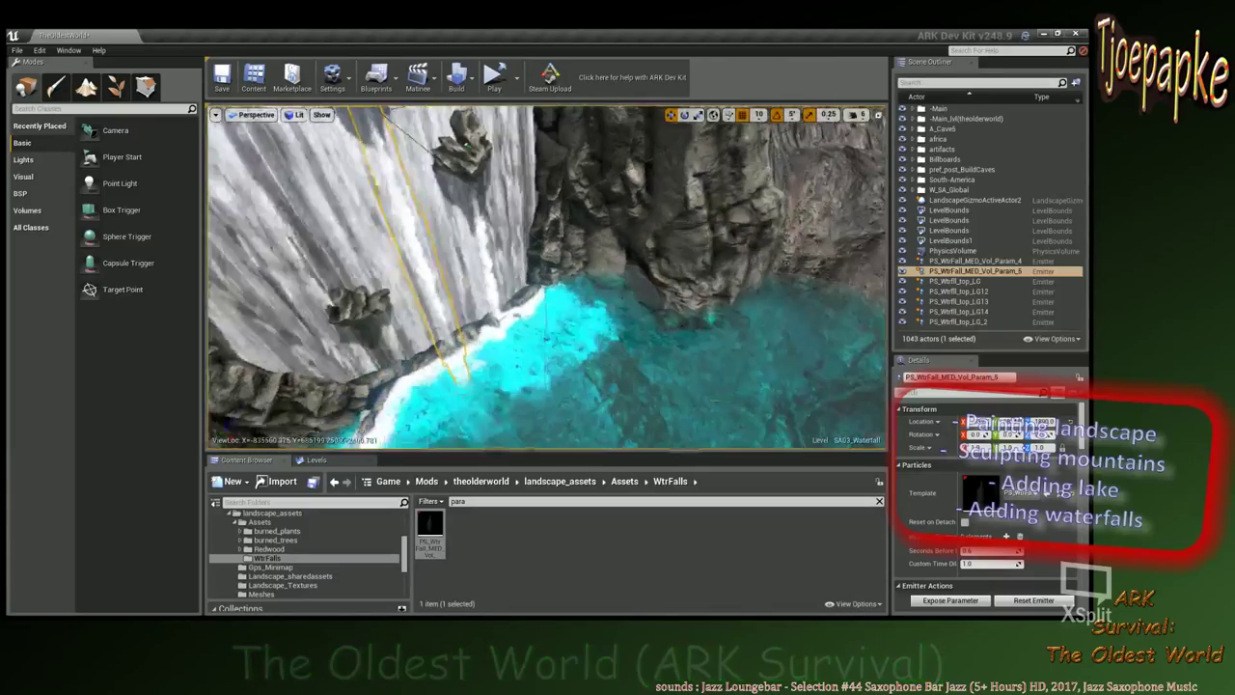
pyautogui.moveTo(579, 193); pyautogui.dragTo(550, 186, button='right')
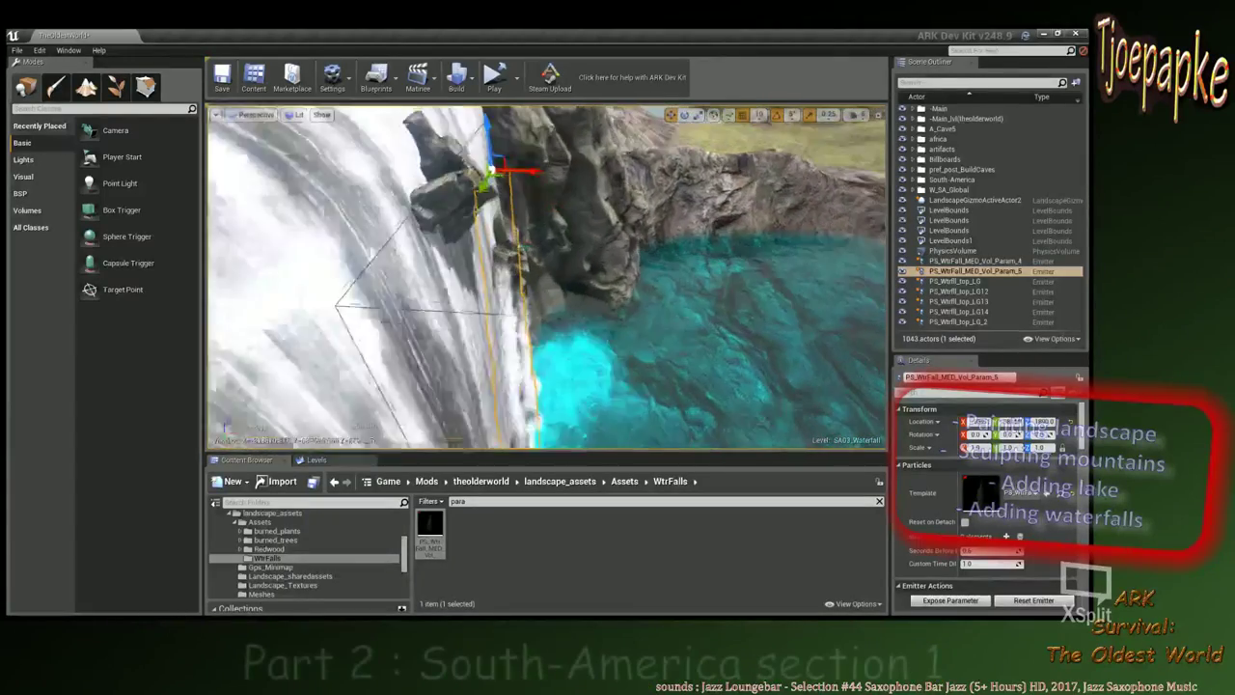
pyautogui.moveTo(799, 260); pyautogui.dragTo(799, 261, button='right')
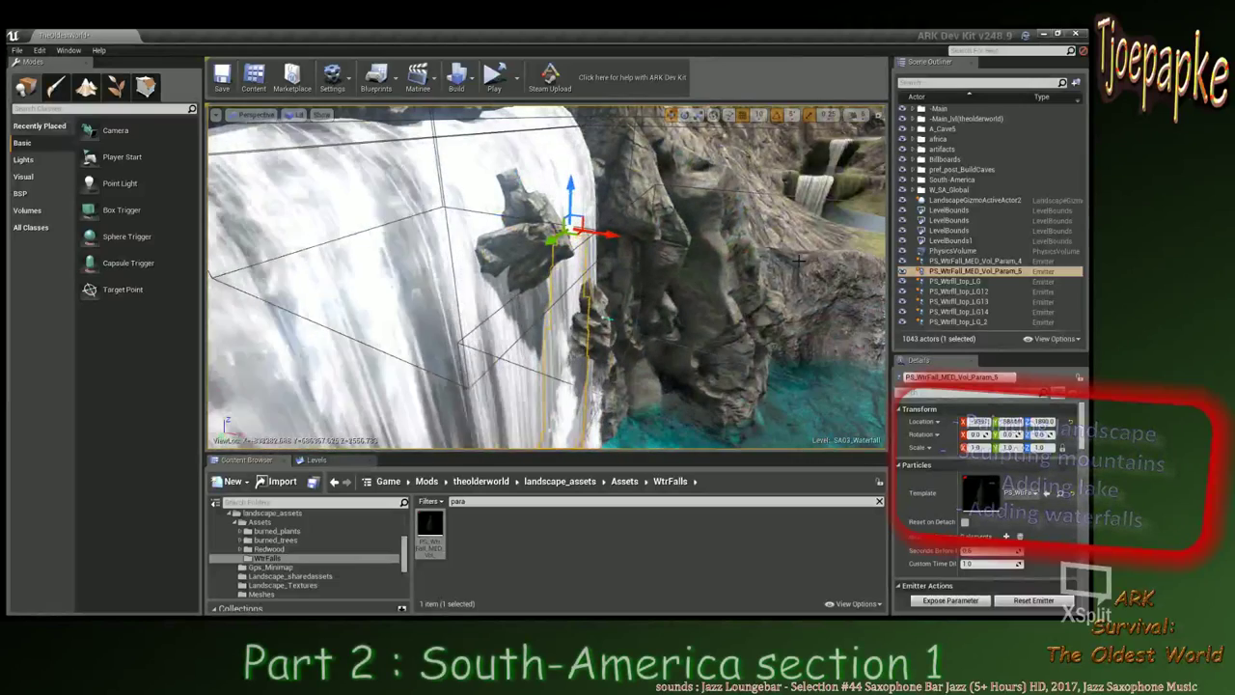
pyautogui.click(857, 118)
pyautogui.click(859, 142)
pyautogui.moveTo(770, 224); pyautogui.dragTo(771, 224, button='right')
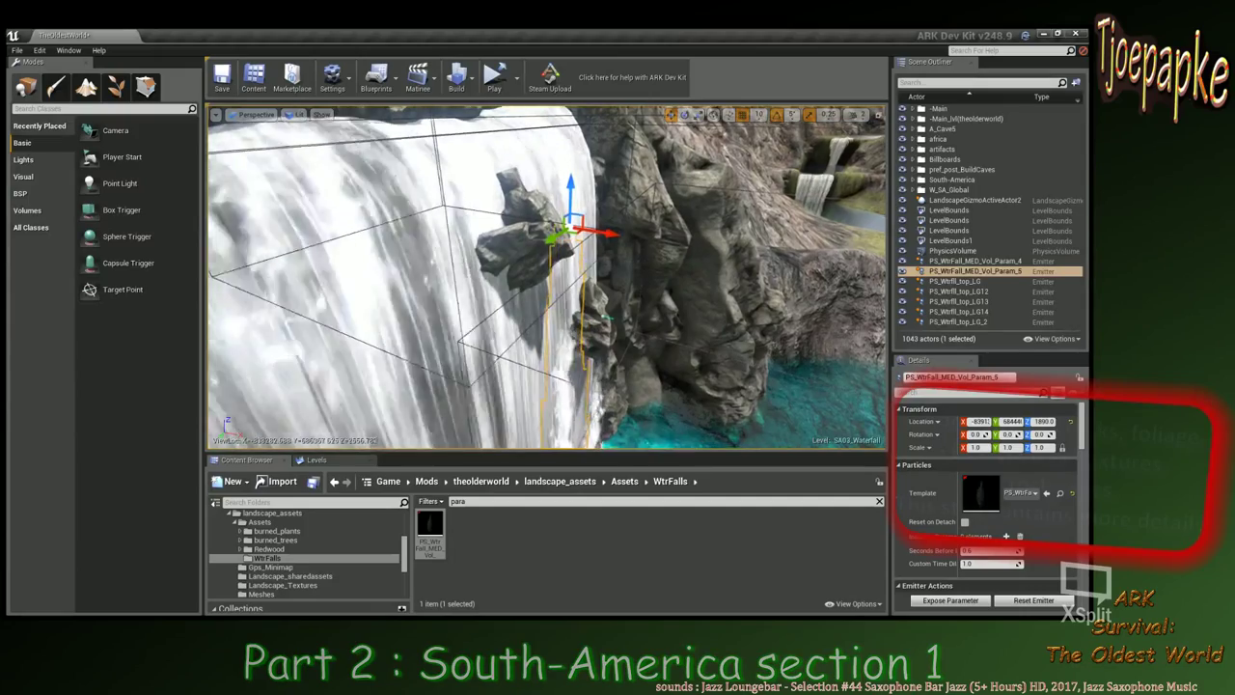
pyautogui.moveTo(674, 289); pyautogui.dragTo(673, 289, button='right')
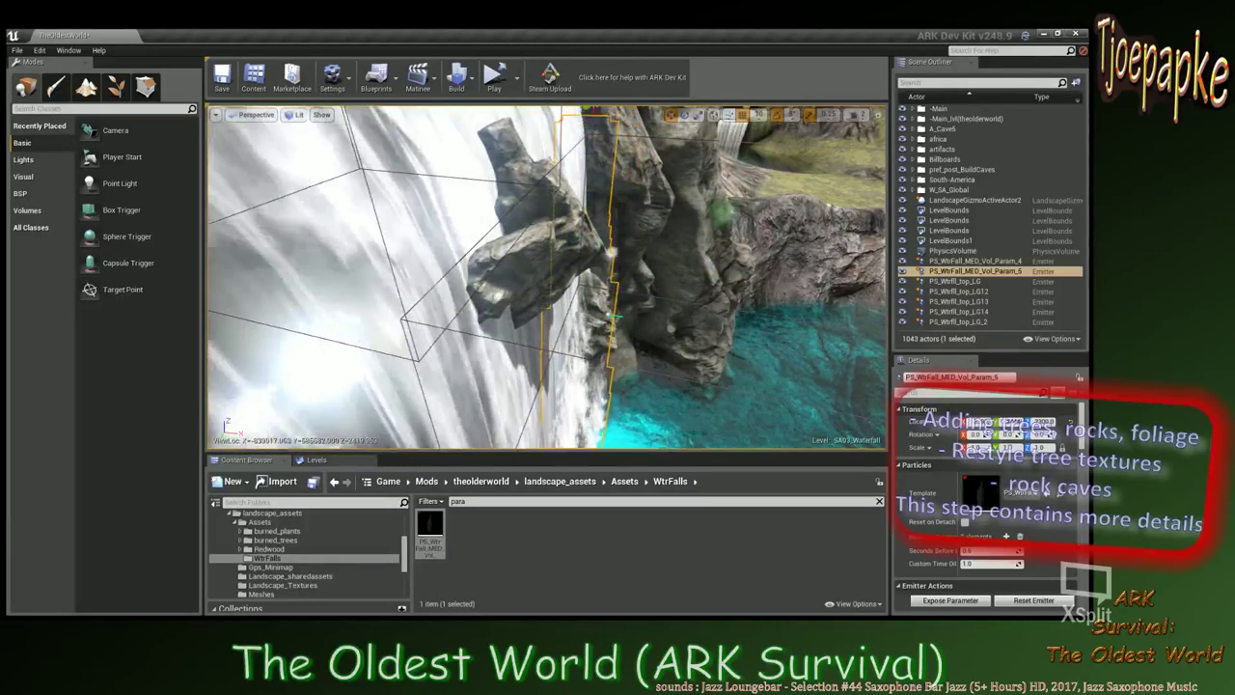
pyautogui.moveTo(558, 304); pyautogui.dragTo(546, 305, button='right')
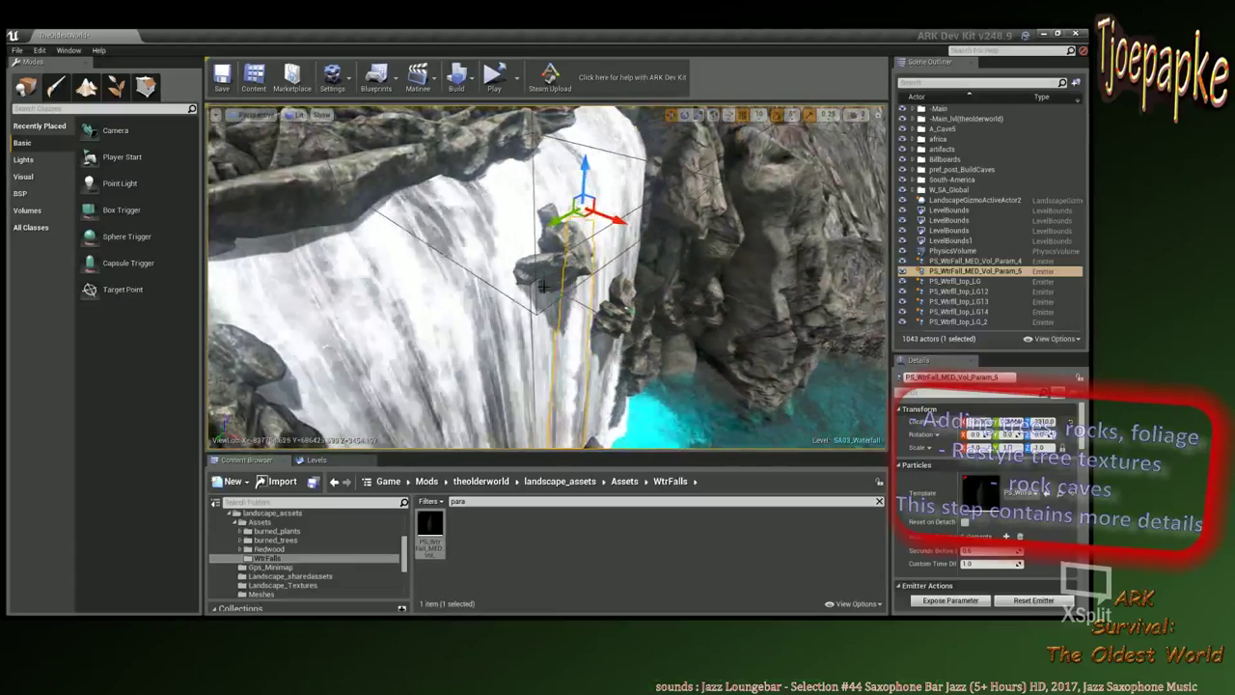
# Duplicate the emitter at the highest rock, shift the copy to the rock's other side and raise it towards the crest.
pyautogui.keyDown('alt'); pyautogui.moveTo(552, 220); pyautogui.dragTo(559, 215); pyautogui.keyUp('alt')
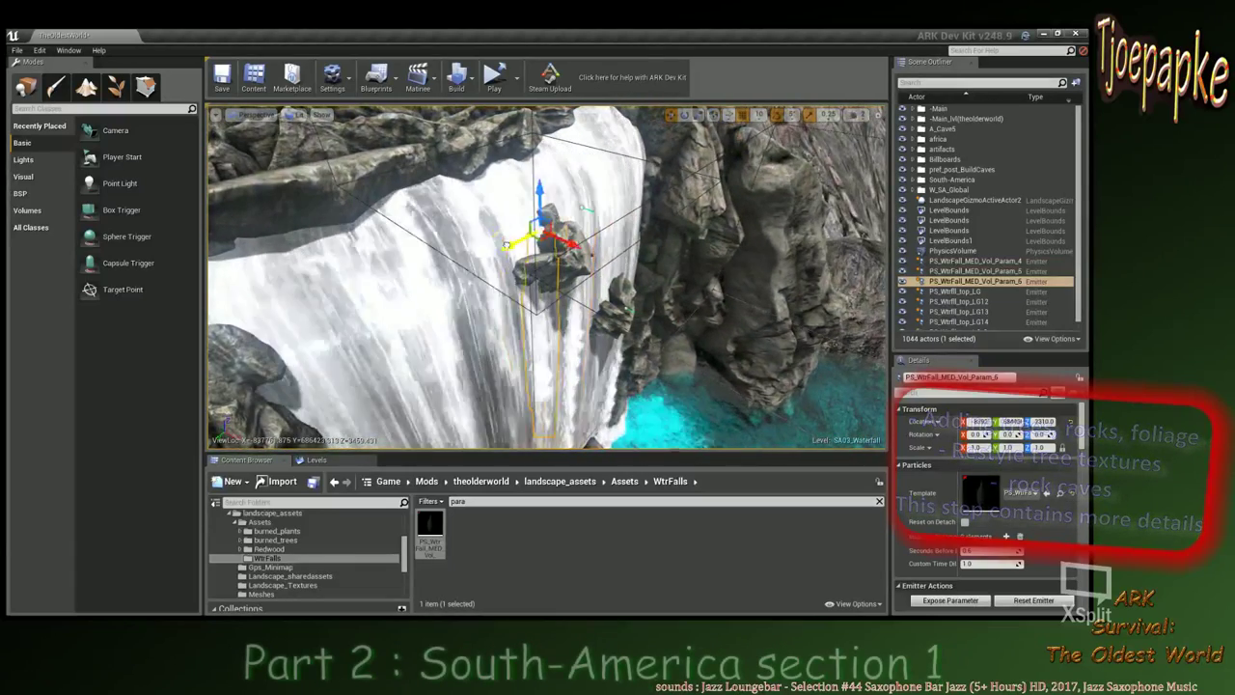
pyautogui.keyDown('alt'); pyautogui.moveTo(503, 250); pyautogui.dragTo(516, 250); pyautogui.keyUp('alt')
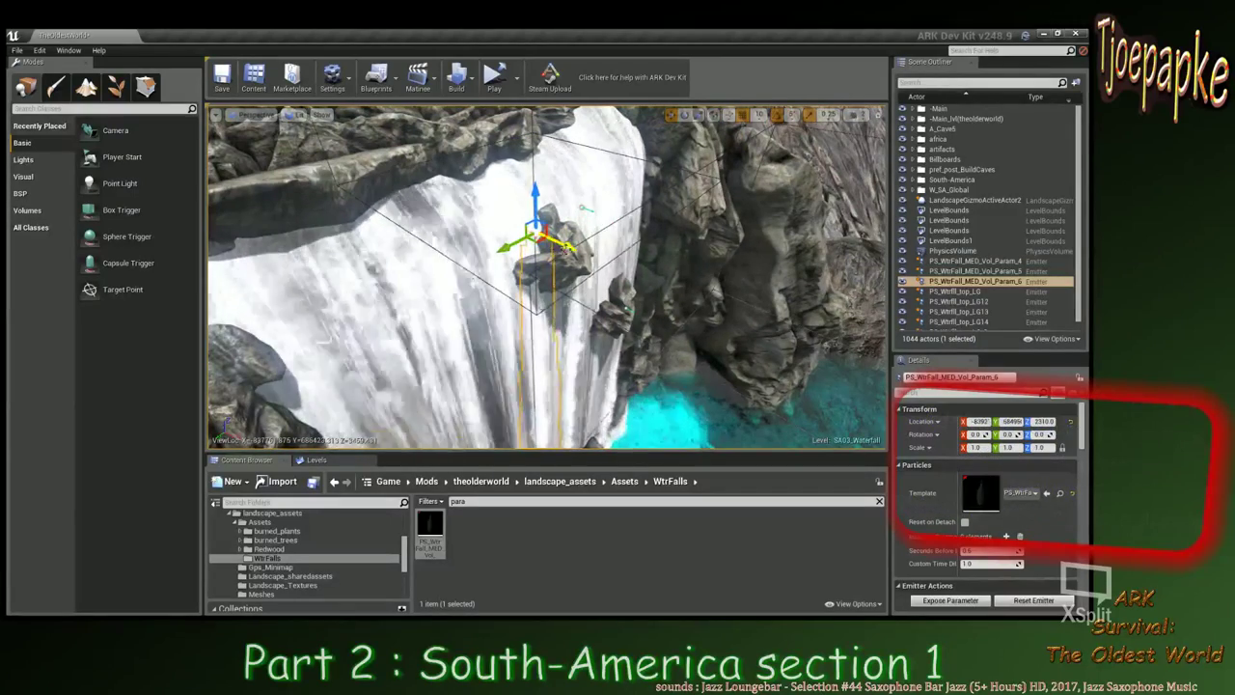
pyautogui.moveTo(577, 225); pyautogui.dragTo(560, 238, button='right')
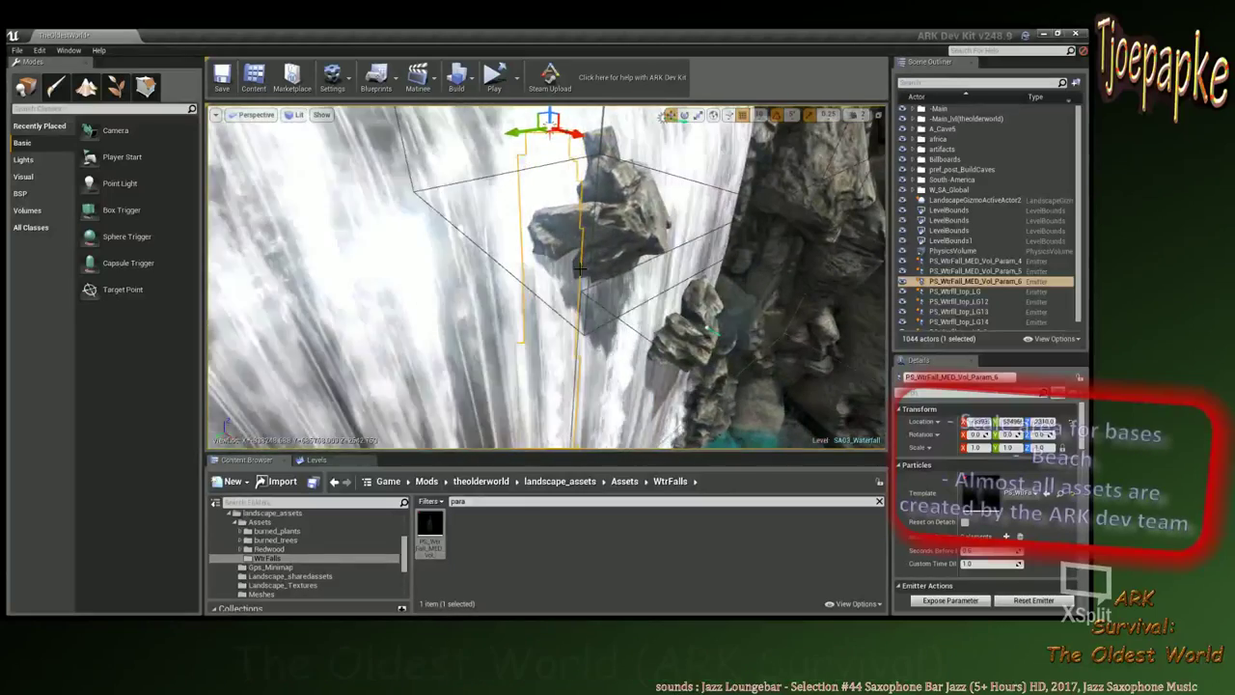
pyautogui.moveTo(578, 305); pyautogui.dragTo(578, 259, button='right')
pyautogui.moveTo(562, 228); pyautogui.dragTo(561, 222)
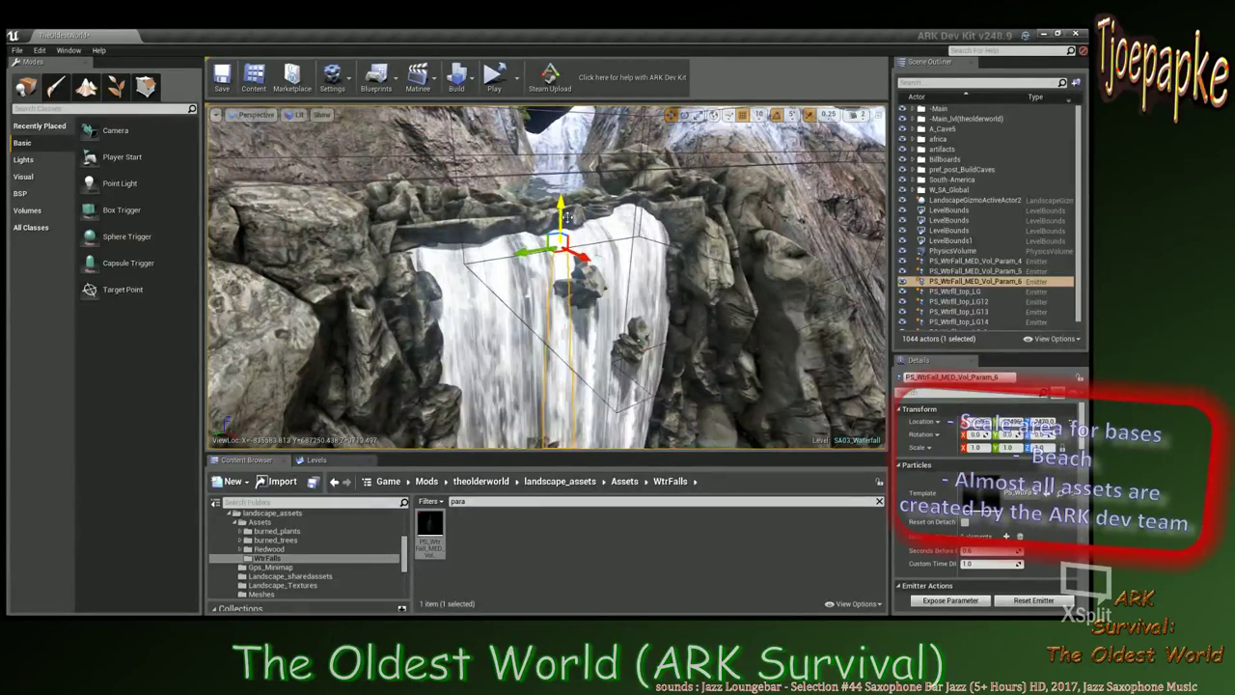
# Duplicate the falling-water emitter at the highest rock and lower the copy onto the lowest rock in the waterfall.
pyautogui.moveTo(569, 215); pyautogui.dragTo(620, 274, button='right')
pyautogui.moveTo(471, 207); pyautogui.dragTo(491, 166, button='right')
pyautogui.hotkey('ctrl', 'w')
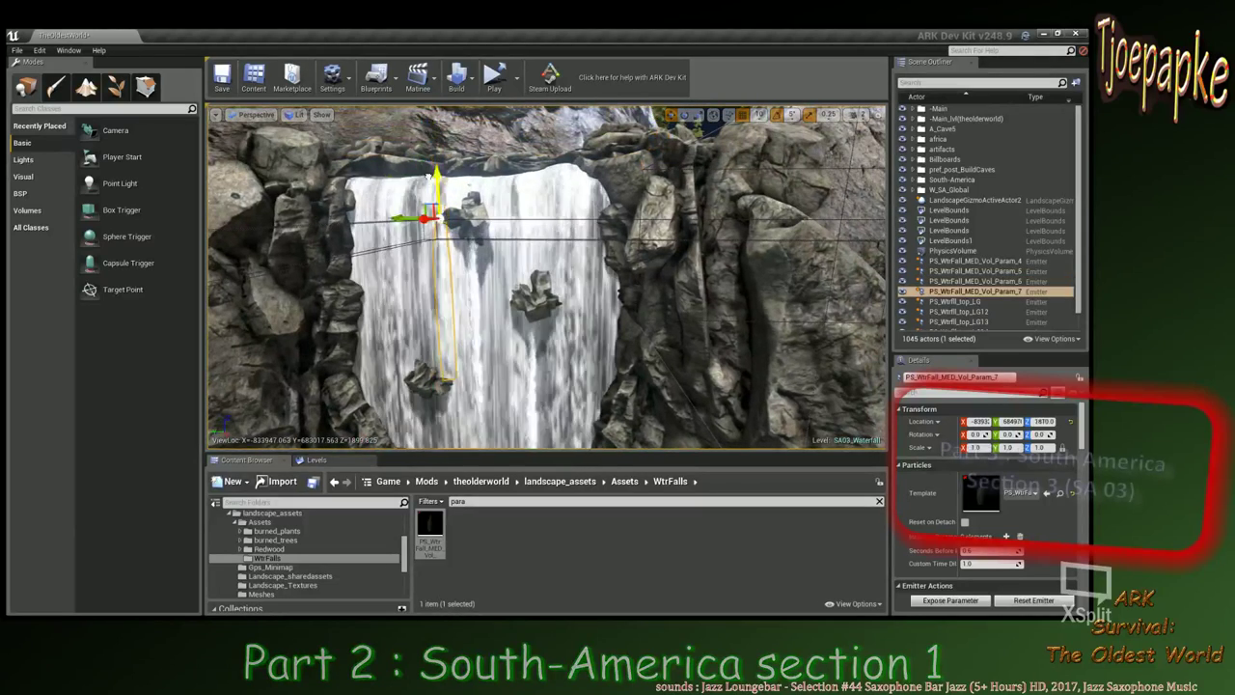
pyautogui.moveTo(428, 176); pyautogui.dragTo(414, 378)
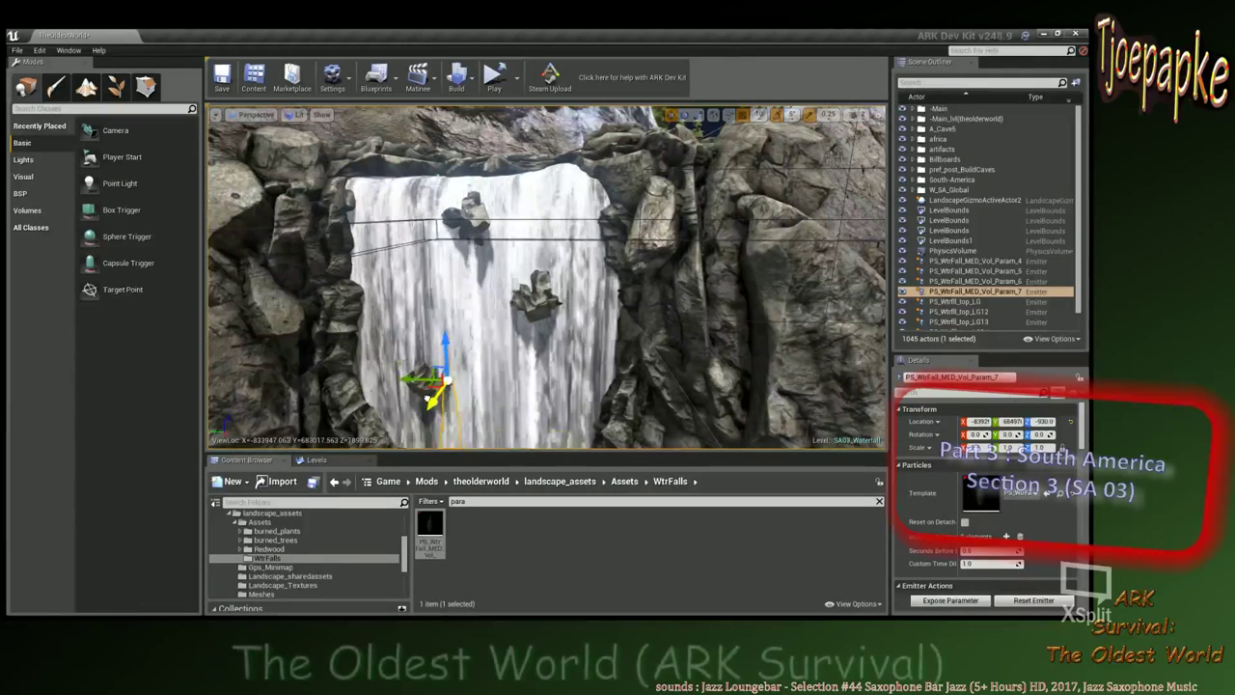
pyautogui.moveTo(441, 349); pyautogui.dragTo(476, 322)
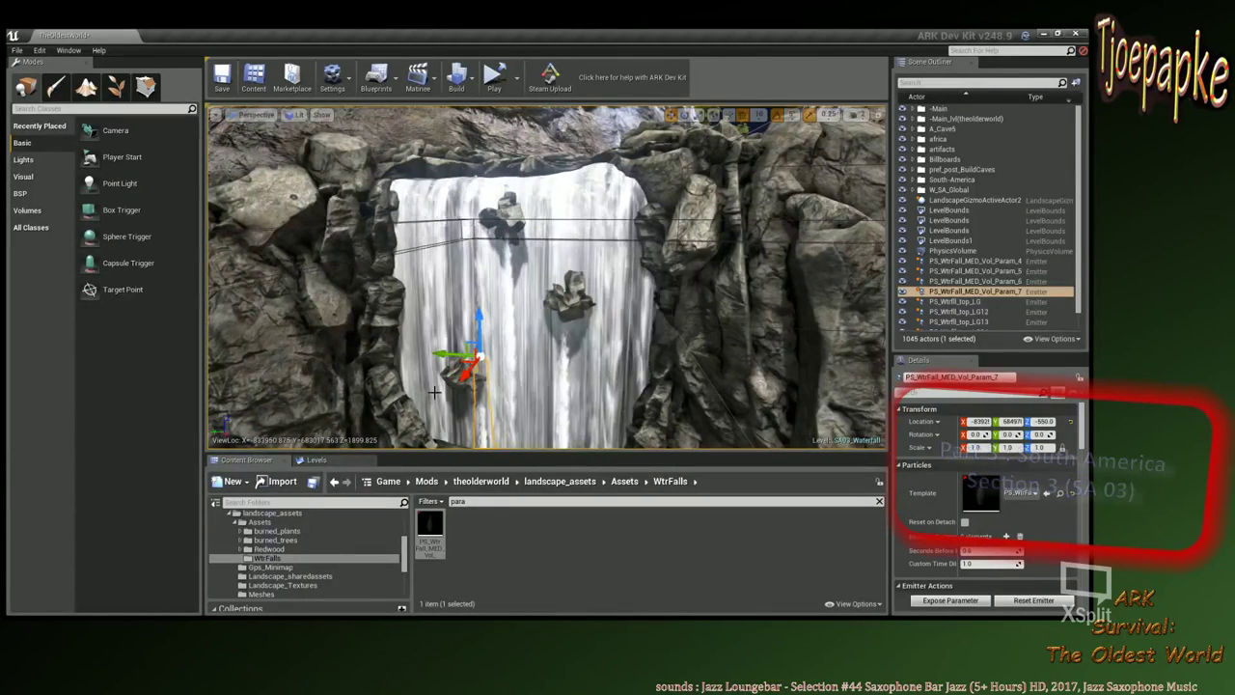
# Duplicate the falling-water emitter at the lowest rock and shift the copy to the rock's other side.
pyautogui.moveTo(541, 356); pyautogui.dragTo(505, 393, button='right')
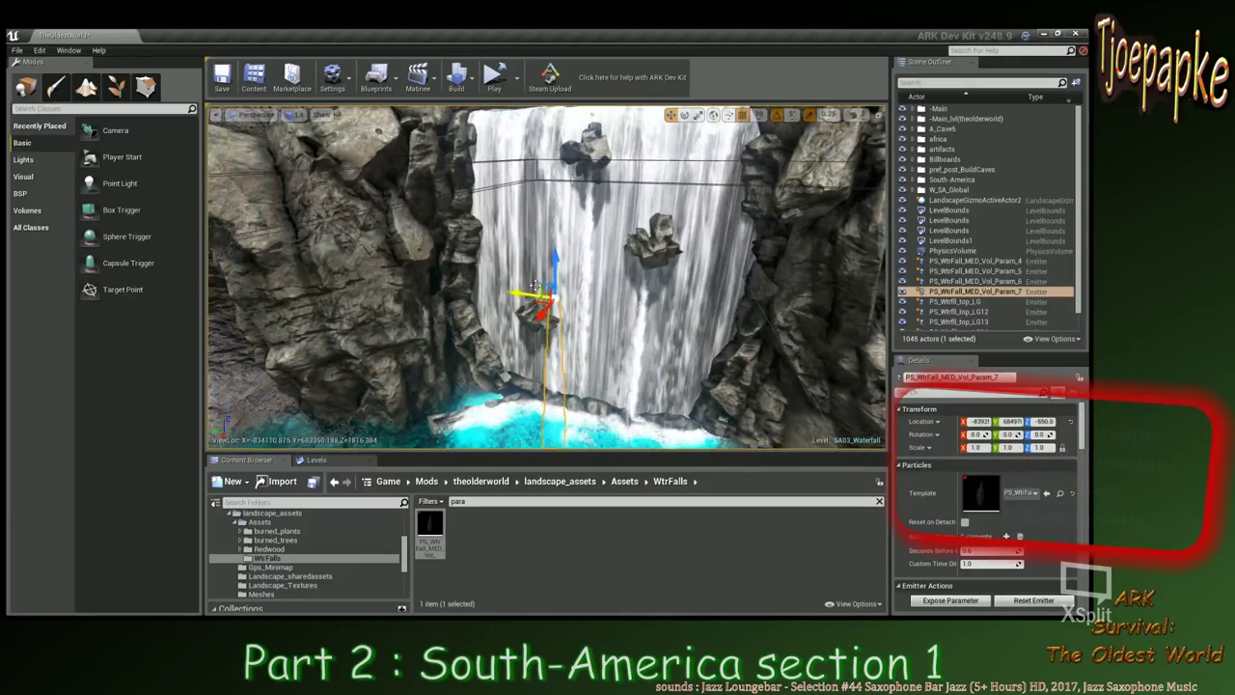
pyautogui.keyDown('alt'); pyautogui.moveTo(536, 286); pyautogui.dragTo(492, 286); pyautogui.keyUp('alt')
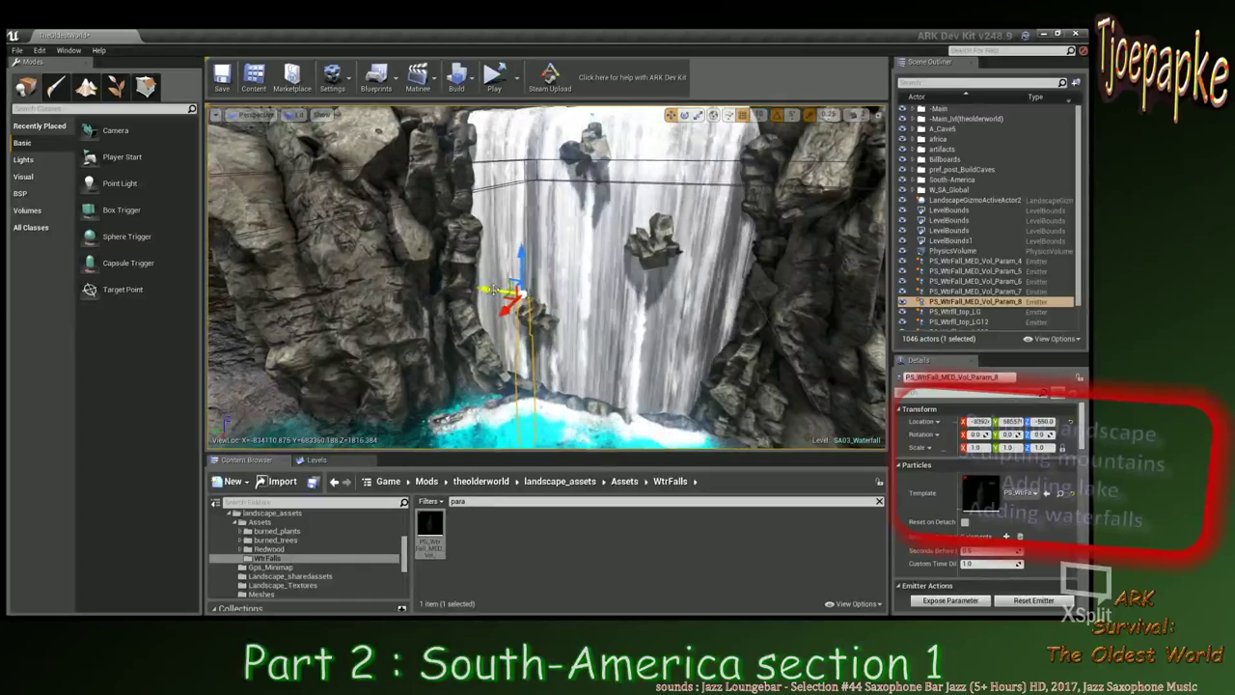
pyautogui.moveTo(500, 310); pyautogui.dragTo(477, 326, button='right')
pyautogui.moveTo(577, 338); pyautogui.dragTo(601, 338, button='right')
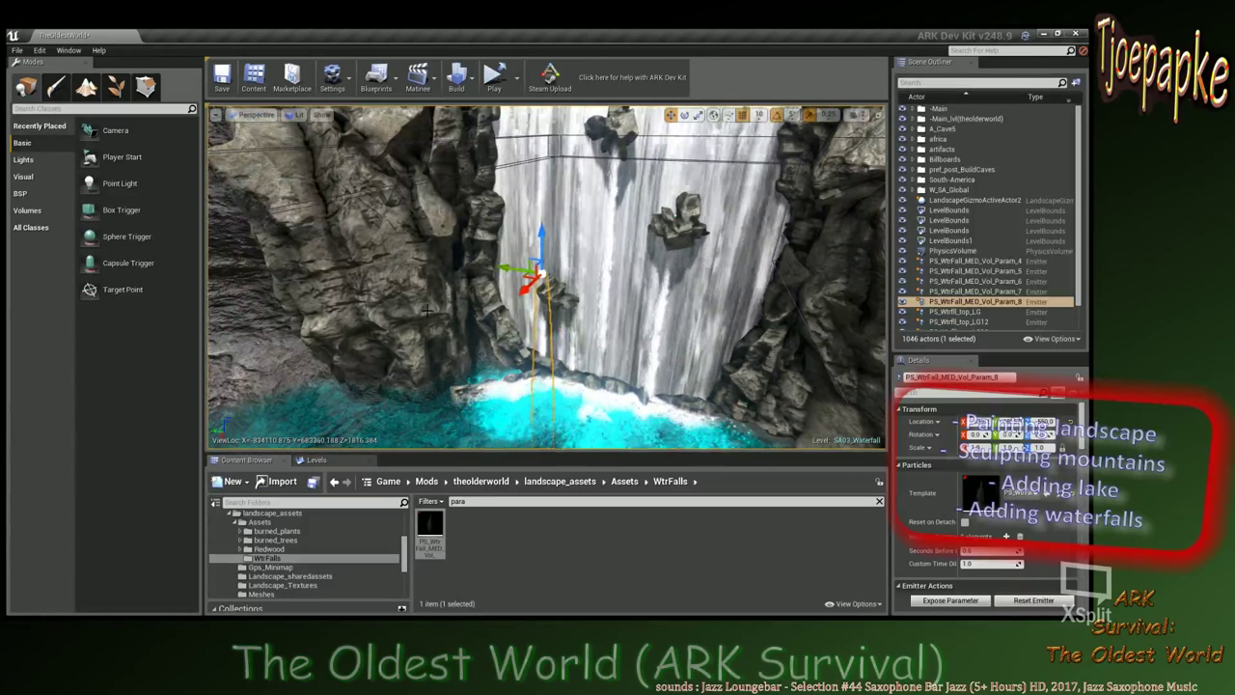
# Duplicate the falling-water emitter from the lowest rock across the waterfall and raise the copy above the middle rock.
pyautogui.keyDown('alt'); pyautogui.moveTo(505, 267); pyautogui.dragTo(639, 325); pyautogui.keyUp('alt')
pyautogui.moveTo(718, 272); pyautogui.dragTo(705, 140)
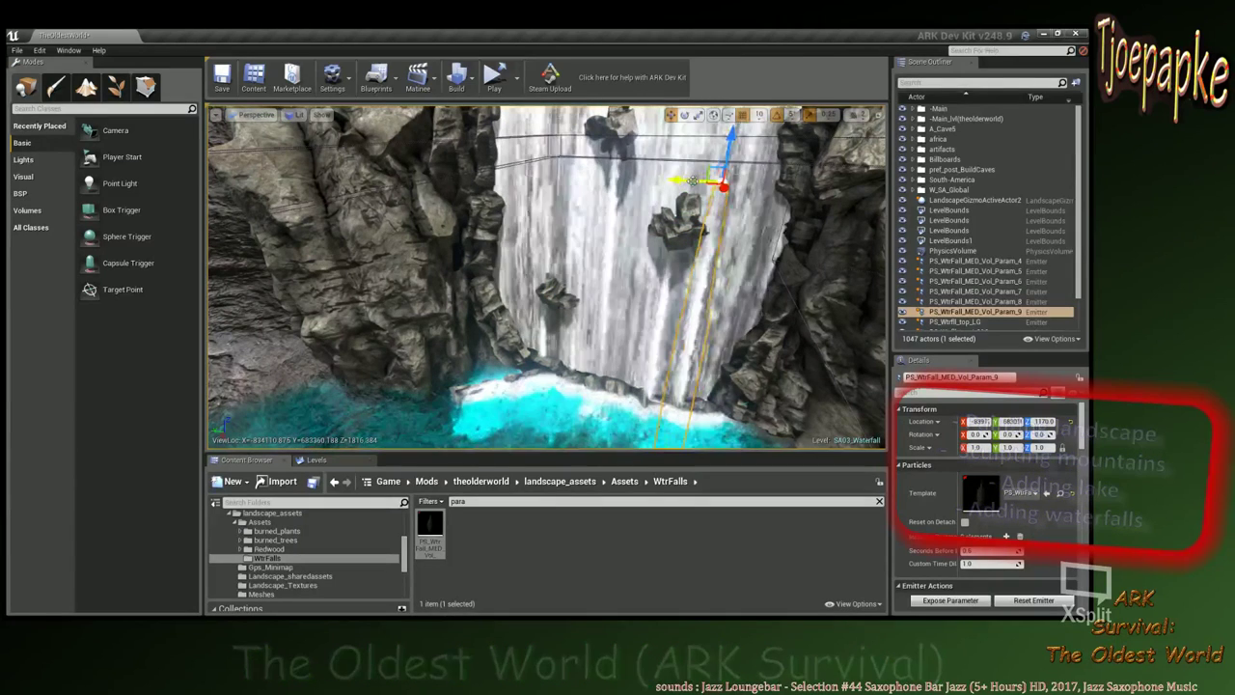
pyautogui.moveTo(686, 180); pyautogui.dragTo(763, 162, button='right')
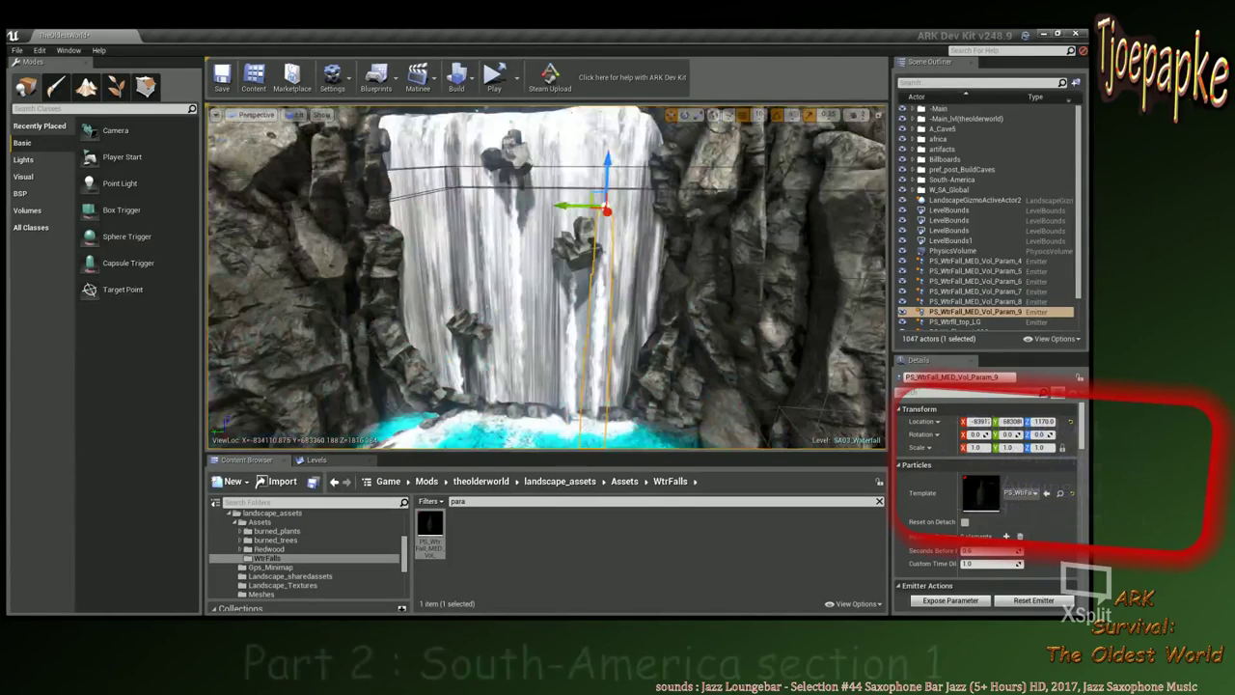
pyautogui.moveTo(687, 181); pyautogui.dragTo(521, 181, button='right')
# Examine the waterfall and its surroundings from the lake, from afar over the mountains and back up close.
pyautogui.scroll(-9, 691, 252)
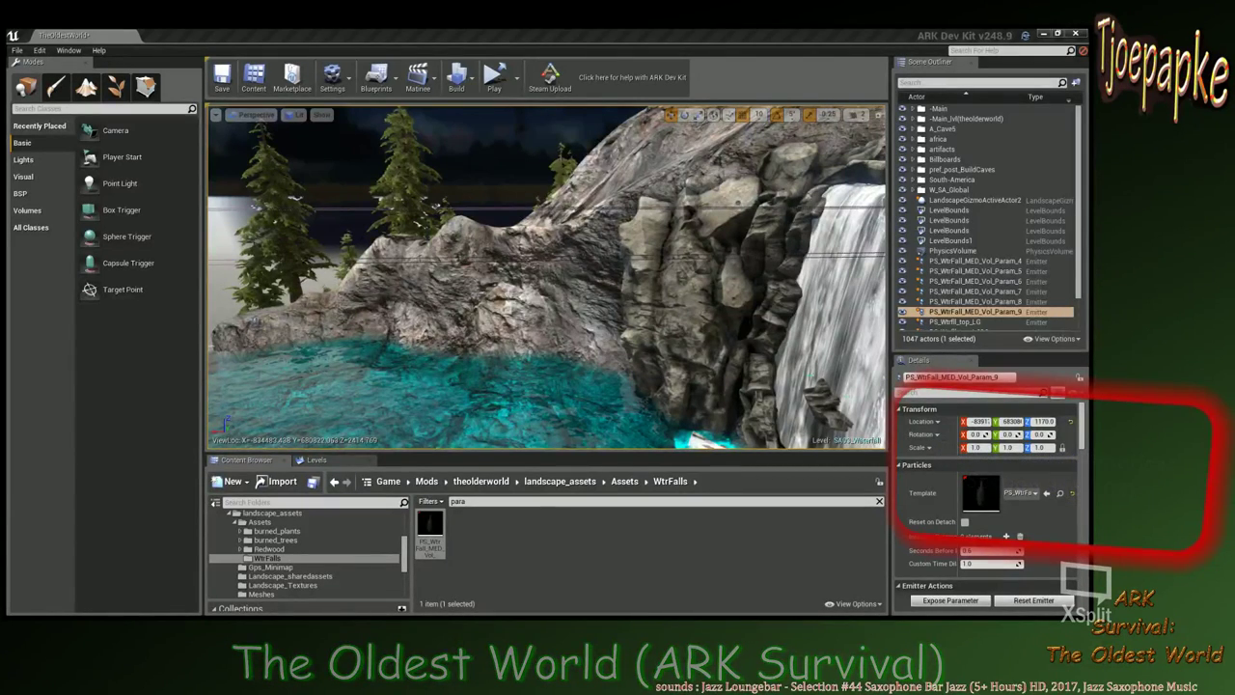
pyautogui.moveTo(618, 280); pyautogui.dragTo(753, 255, button='right')
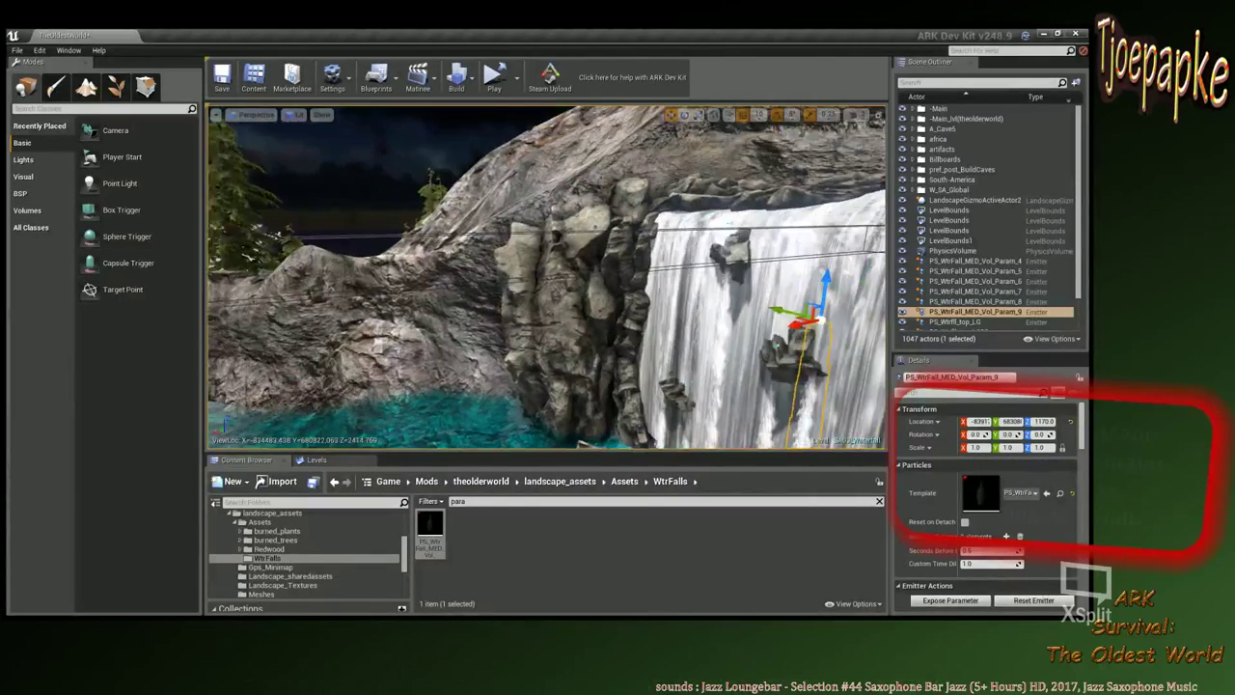
pyautogui.moveTo(594, 228); pyautogui.dragTo(469, 236, button='right')
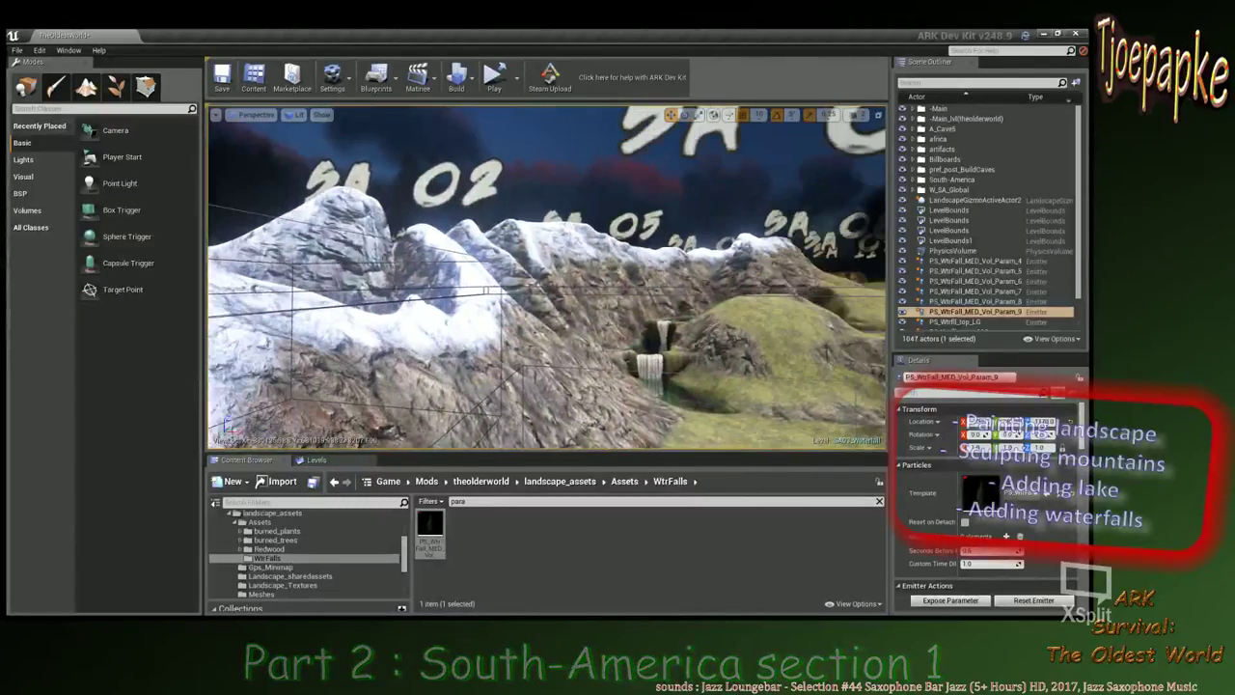
pyautogui.moveTo(487, 291); pyautogui.dragTo(503, 284, button='right')
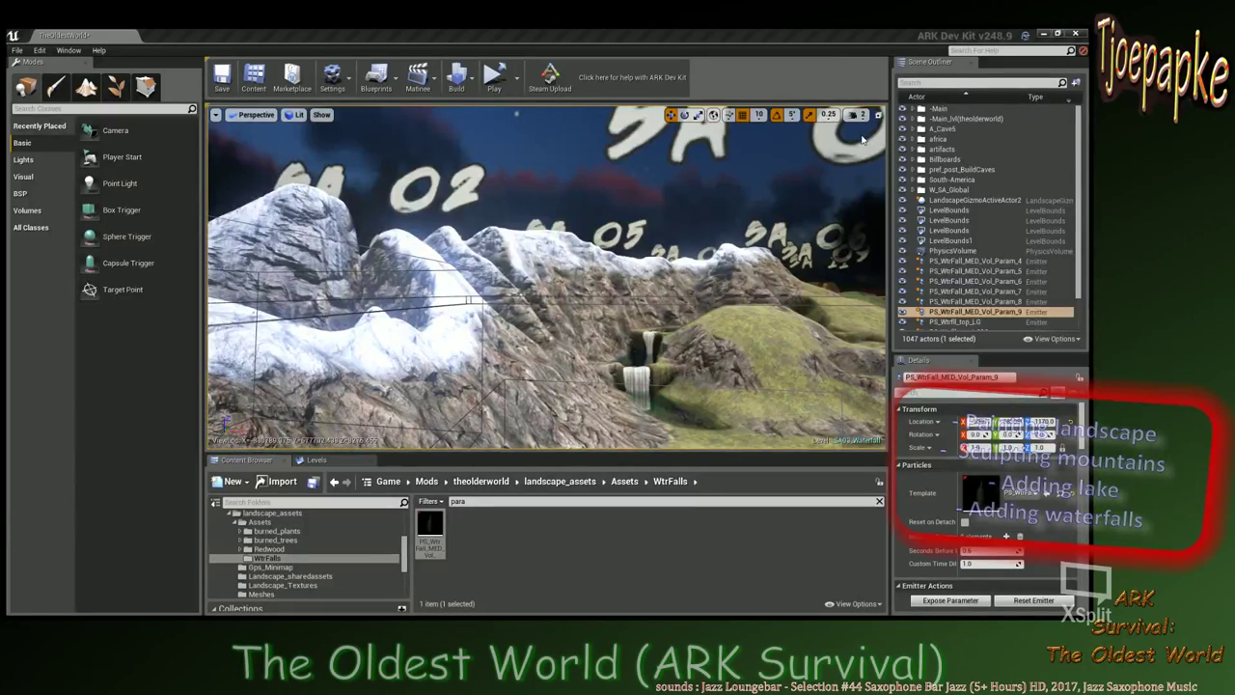
pyautogui.press('w')
pyautogui.moveTo(503, 284); pyautogui.dragTo(569, 300, button='right')
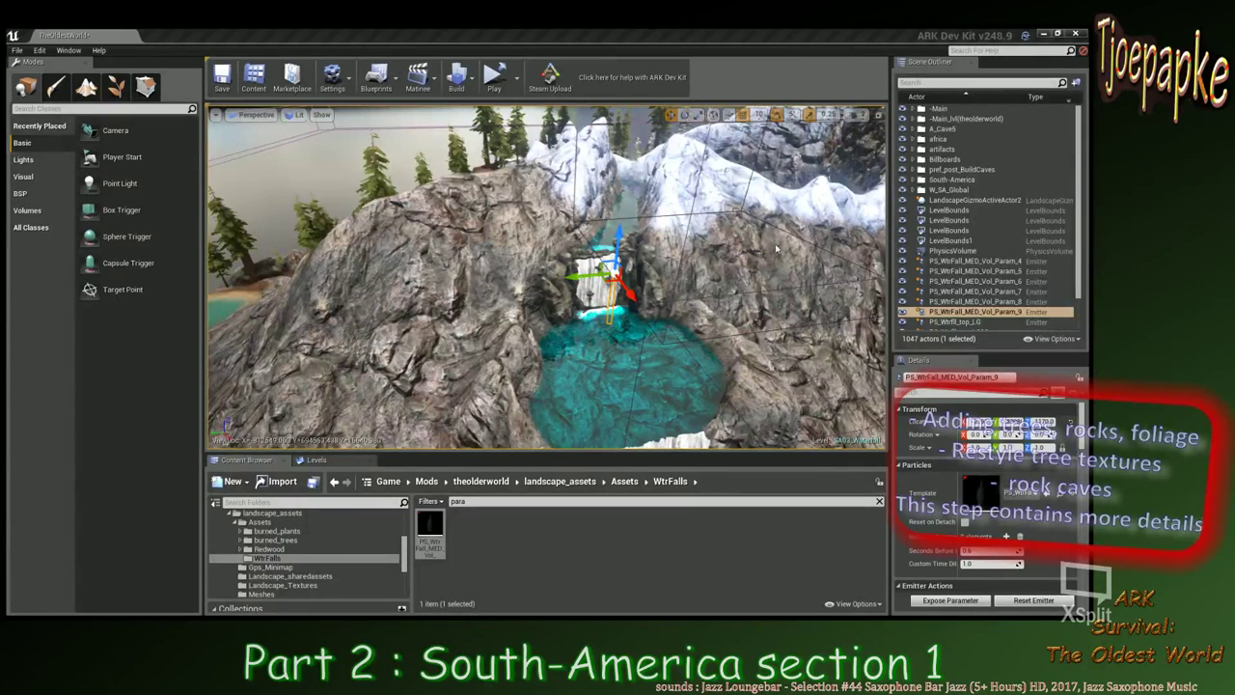
pyautogui.click(541, 224)
pyautogui.moveTo(542, 224); pyautogui.dragTo(579, 253, button='right')
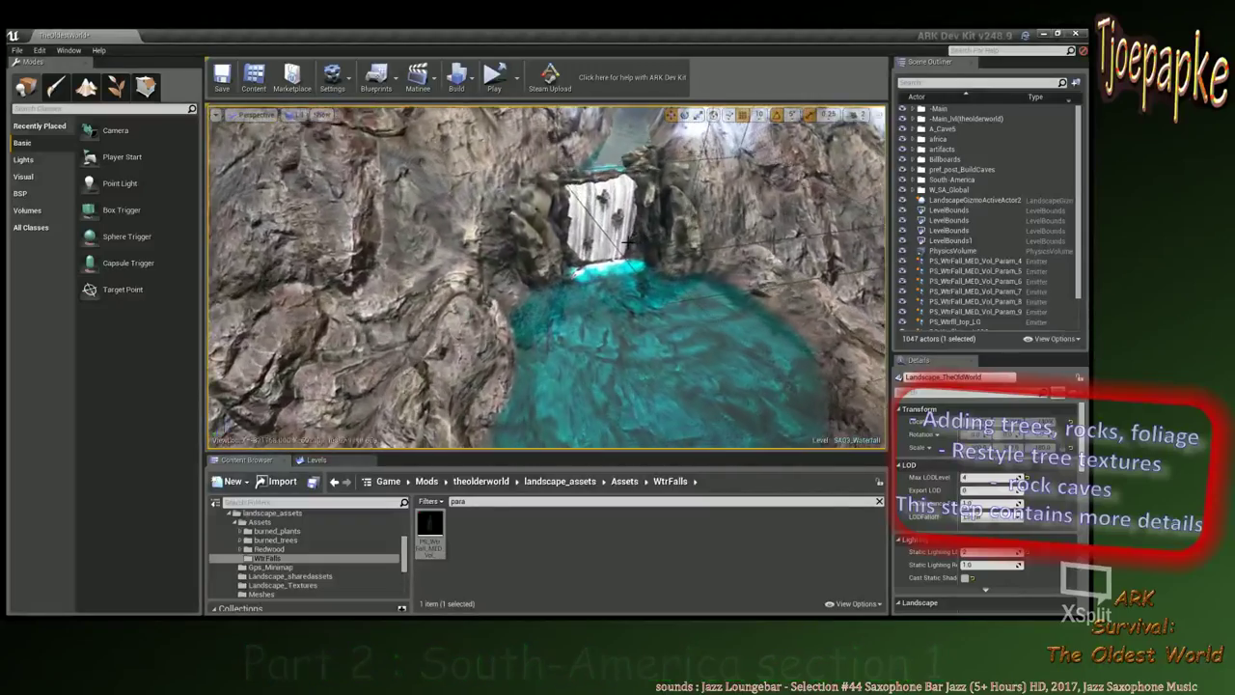
pyautogui.moveTo(627, 242); pyautogui.dragTo(519, 276, button='right')
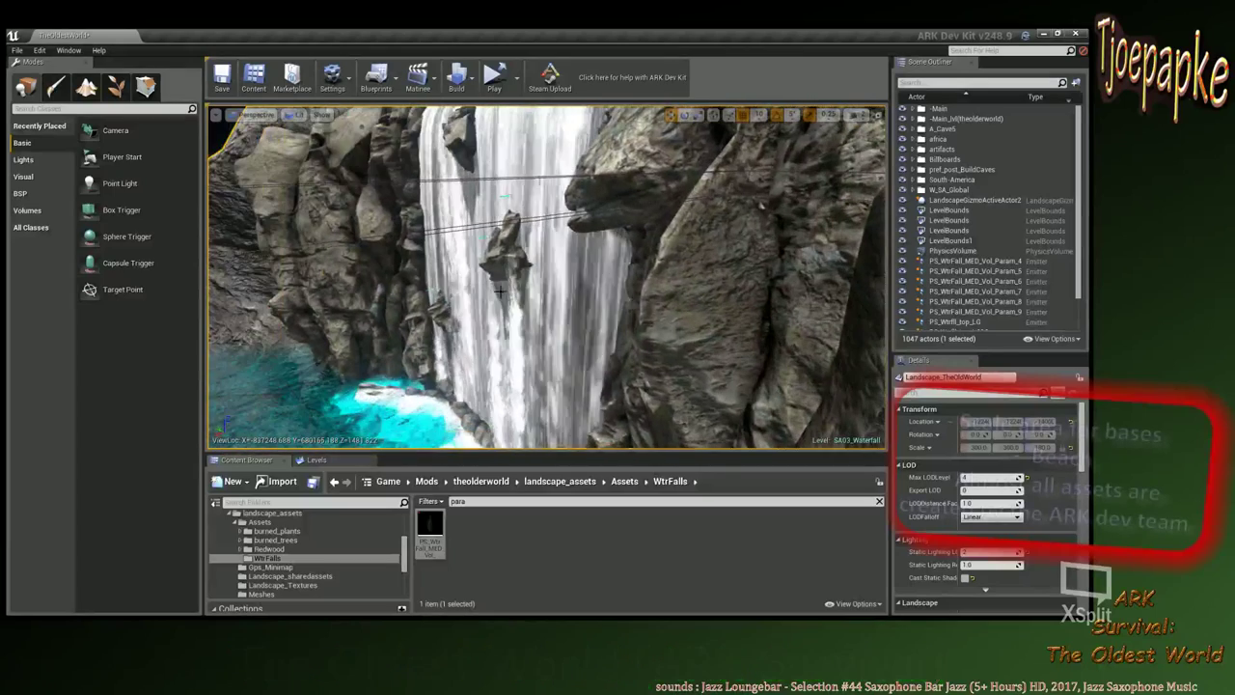
# Select the falling-water emitter above the middle rock and shift it slightly sideways across the rock.
pyautogui.click(482, 199)
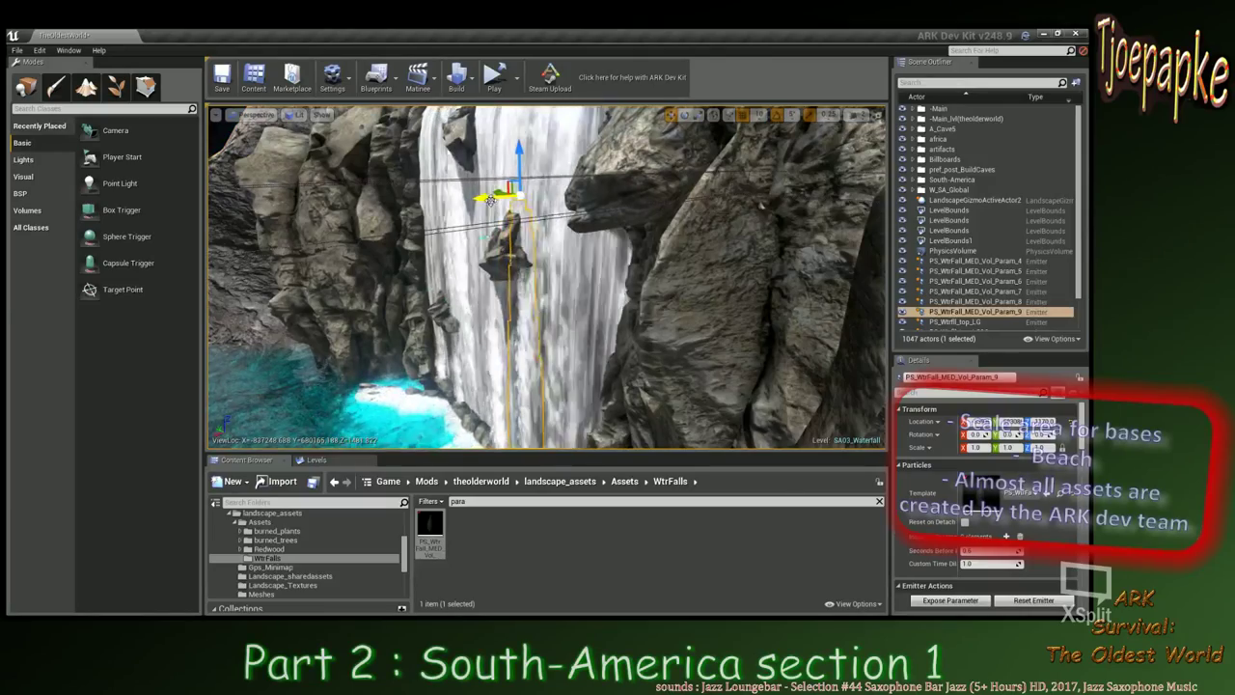
pyautogui.moveTo(491, 200); pyautogui.dragTo(486, 293, button='right')
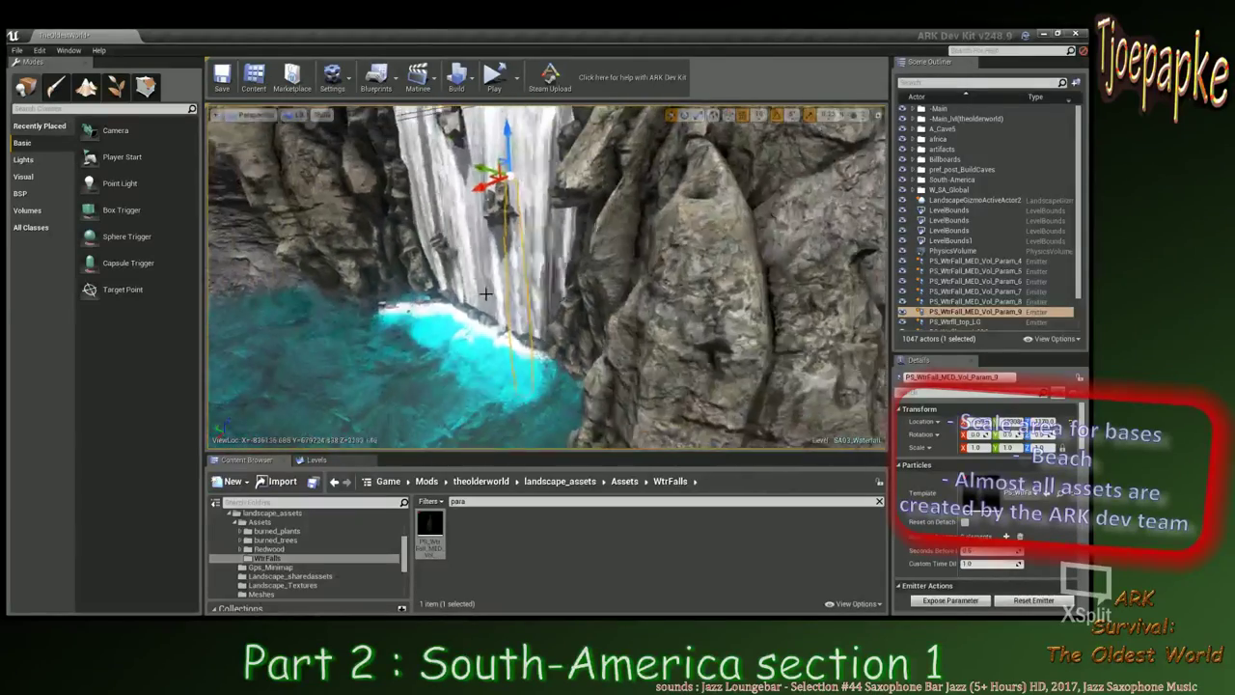
pyautogui.keyDown('alt'); pyautogui.moveTo(486, 292); pyautogui.dragTo(480, 291); pyautogui.keyUp('alt')
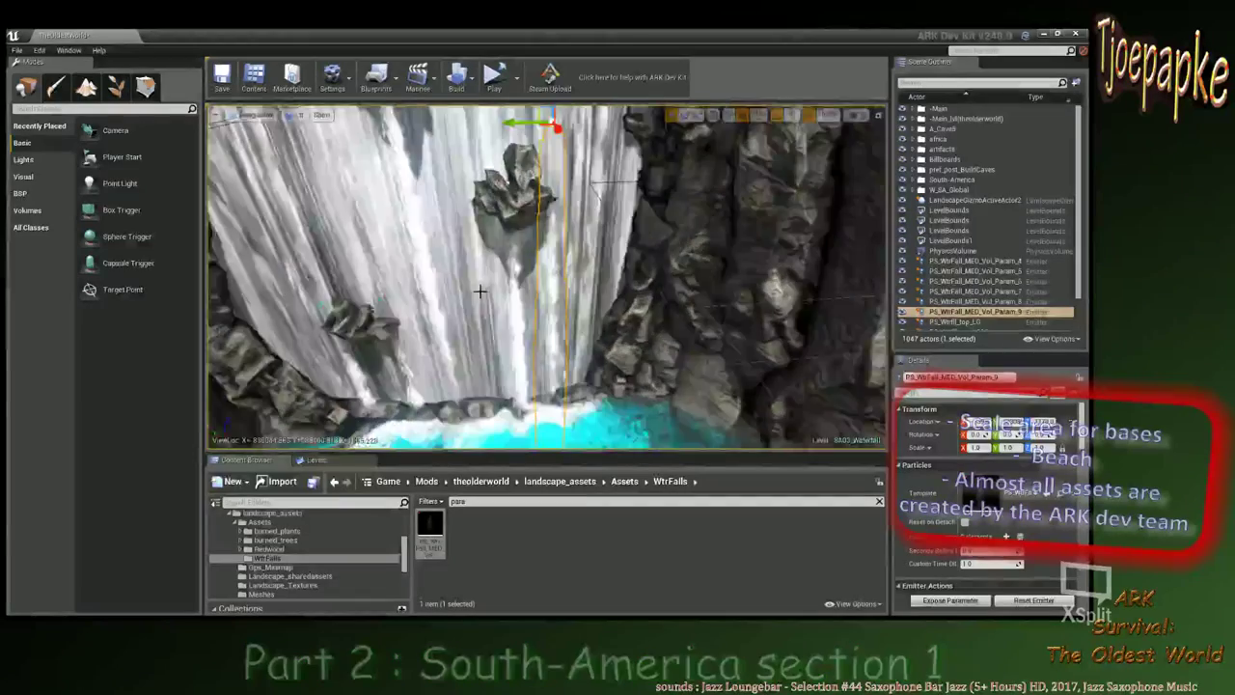
pyautogui.moveTo(481, 291); pyautogui.dragTo(479, 289, button='right')
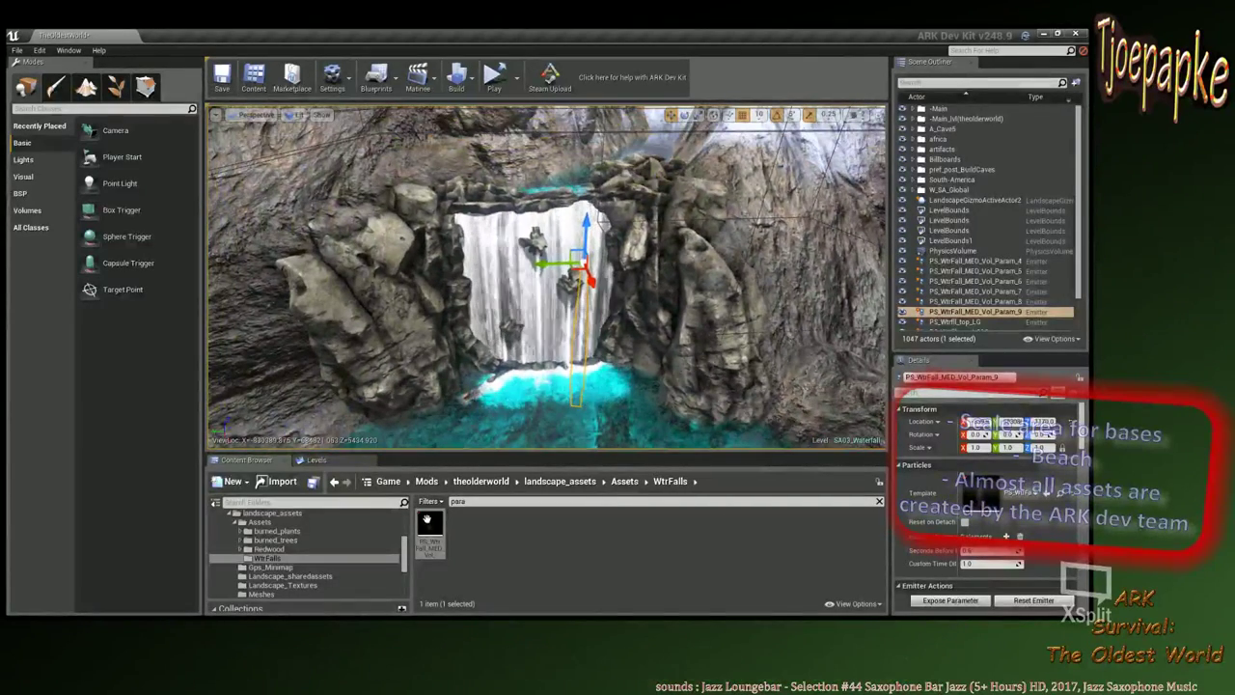
# Clear the asset filter, place PS_WtrFall_Spl_LG splash emitters at the middle and highest rocks, and lower the upper one towards its rock.
pyautogui.click(479, 503)
pyautogui.press('BackSpace')
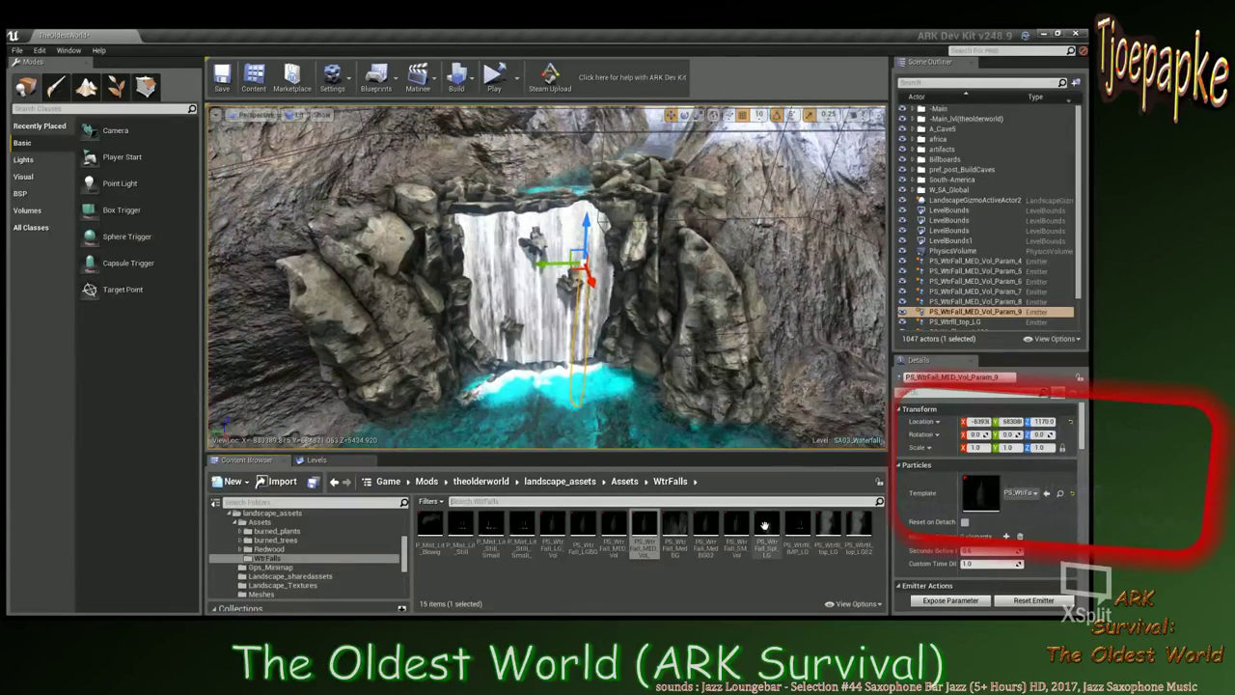
pyautogui.click(770, 528)
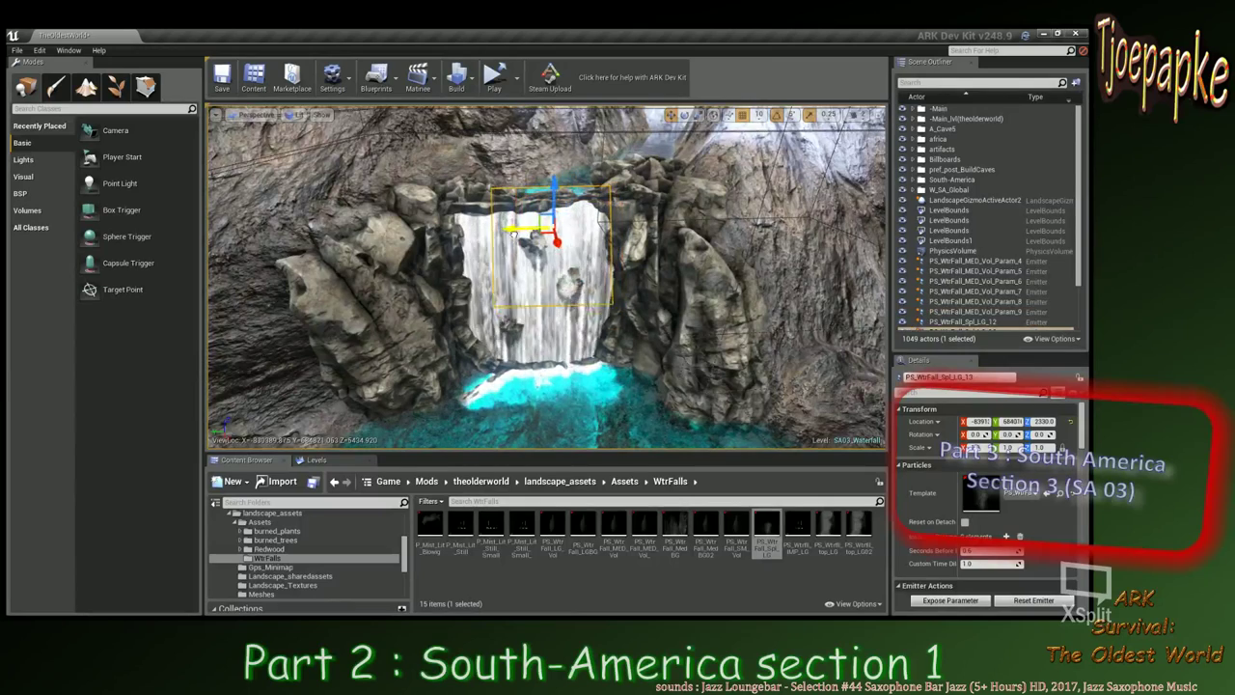
pyautogui.moveTo(540, 190); pyautogui.dragTo(540, 206)
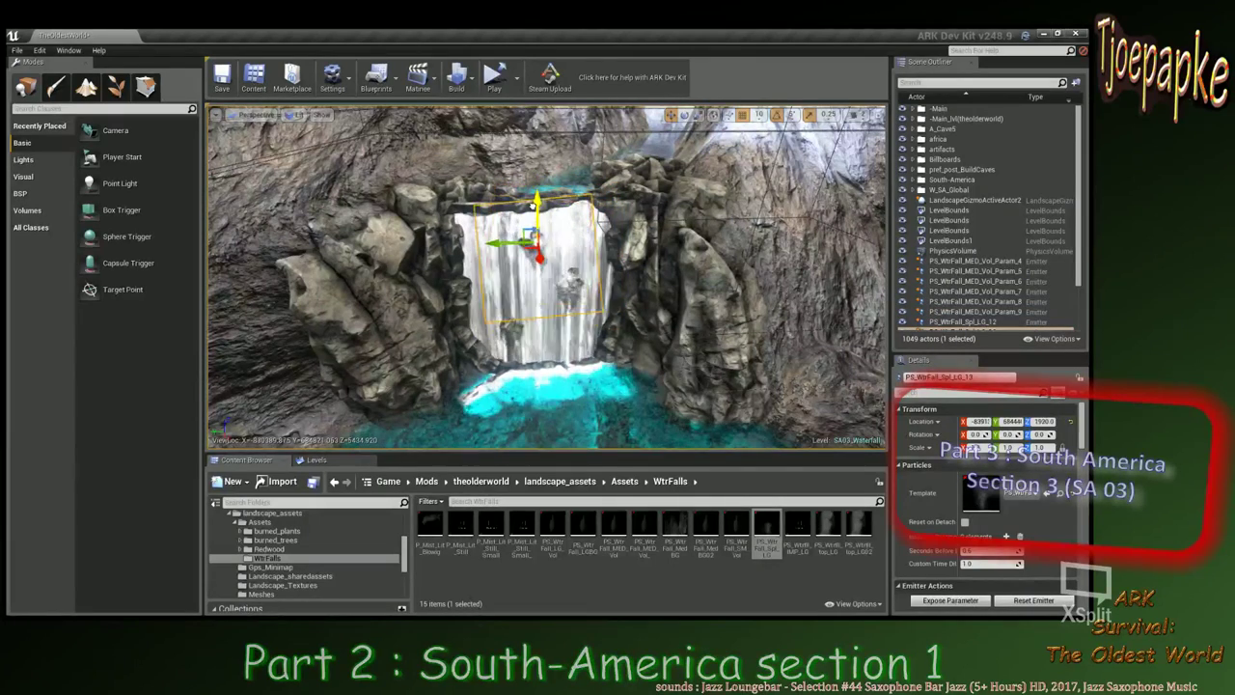
# Rotate the highest rock's splash emitter to -65 degrees about Y and position it against the top of the rock.
pyautogui.moveTo(541, 207); pyautogui.dragTo(535, 176, button='right')
pyautogui.press('w')
pyautogui.moveTo(545, 245); pyautogui.dragTo(541, 280, button='right')
pyautogui.press('s')
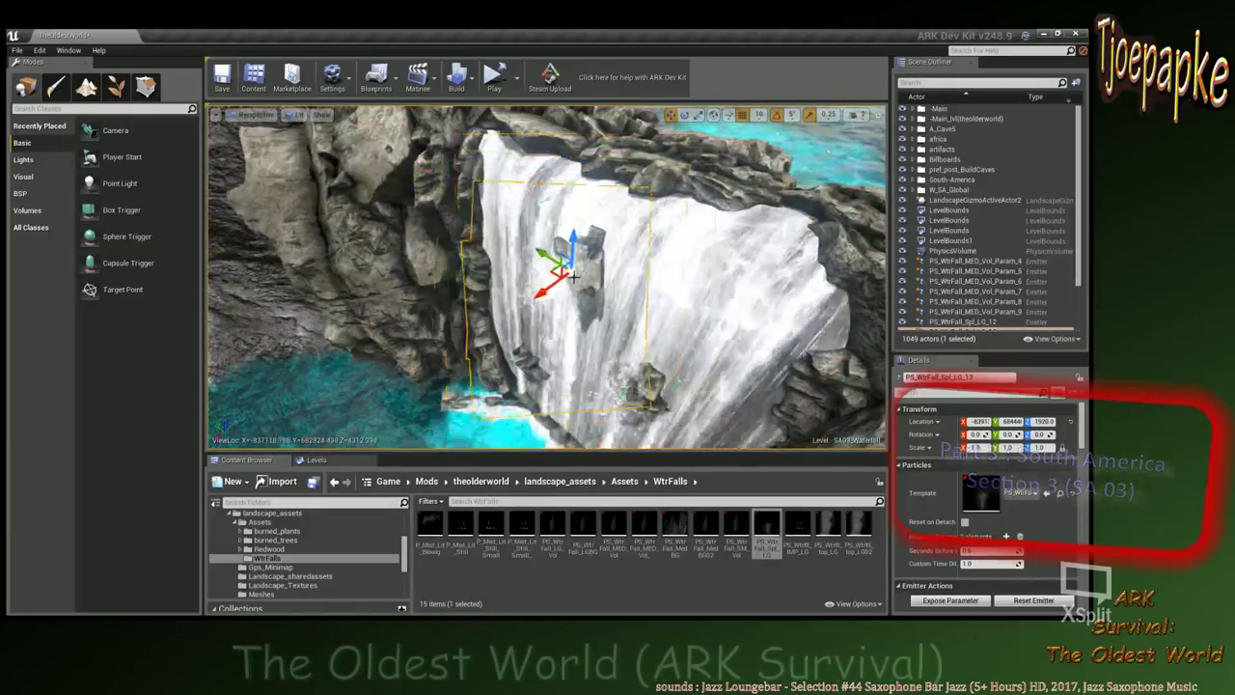
pyautogui.moveTo(558, 264); pyautogui.dragTo(537, 296)
pyautogui.press('e')
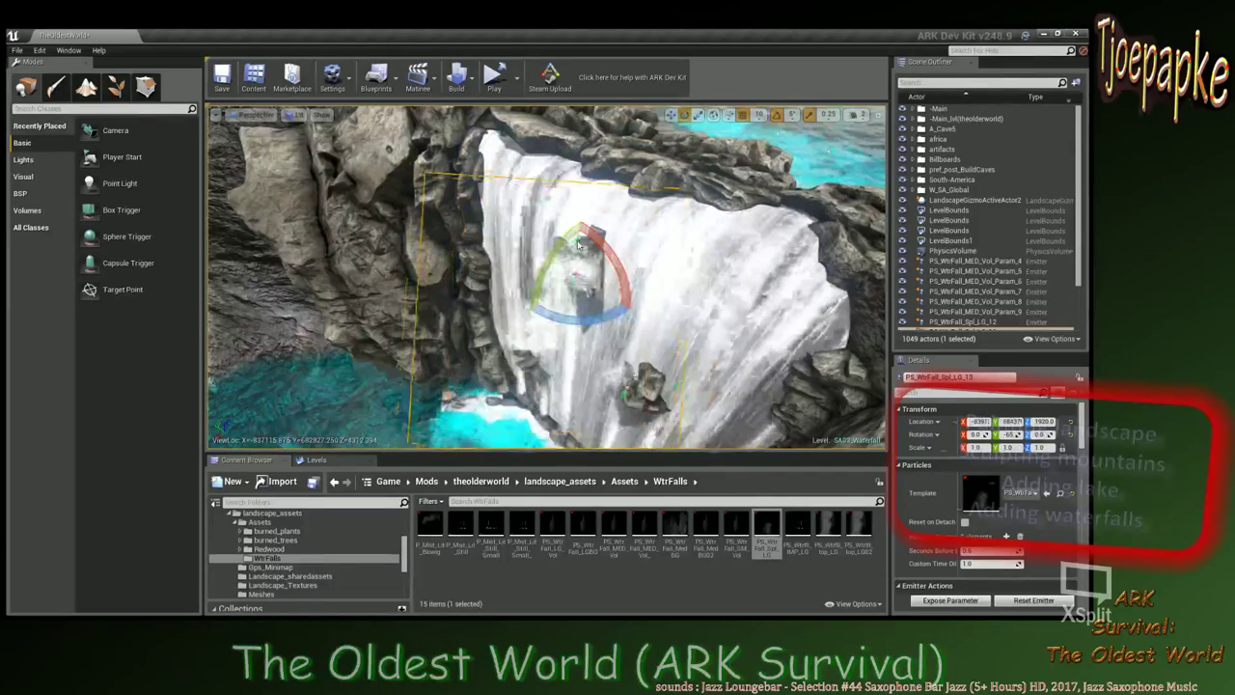
pyautogui.press('space')
pyautogui.press('space')
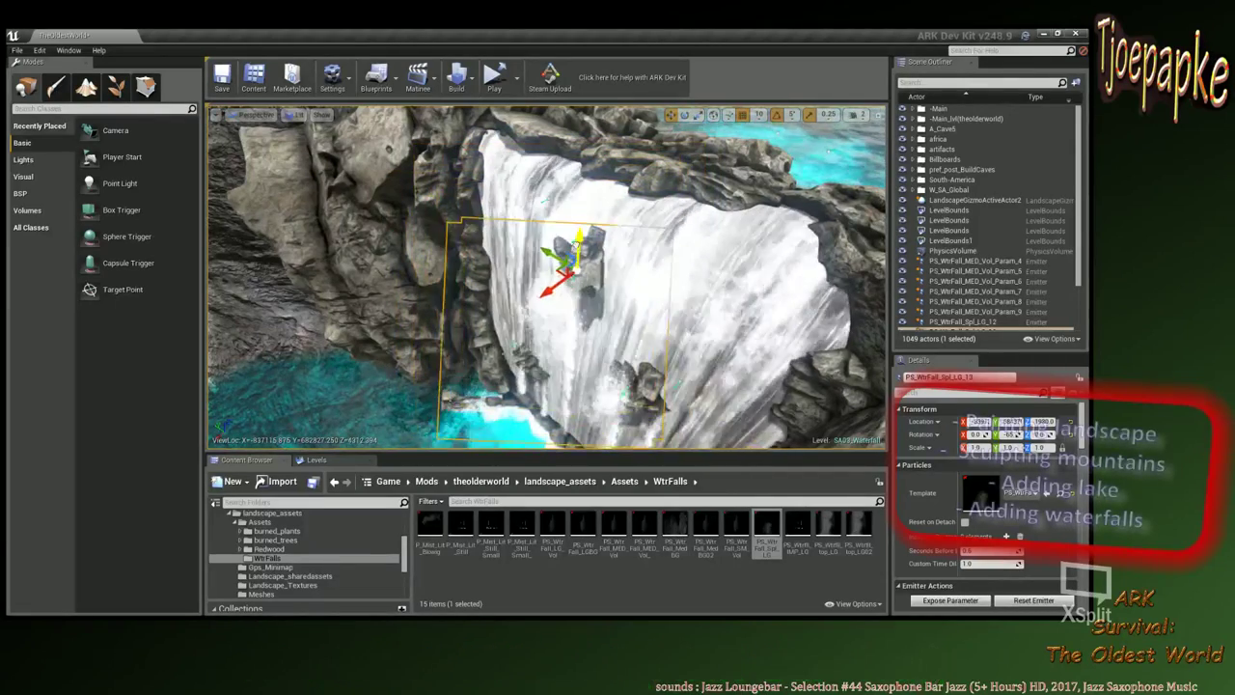
pyautogui.moveTo(578, 247); pyautogui.dragTo(578, 237)
pyautogui.moveTo(550, 283); pyautogui.dragTo(555, 281)
pyautogui.moveTo(663, 253); pyautogui.dragTo(638, 270, button='right')
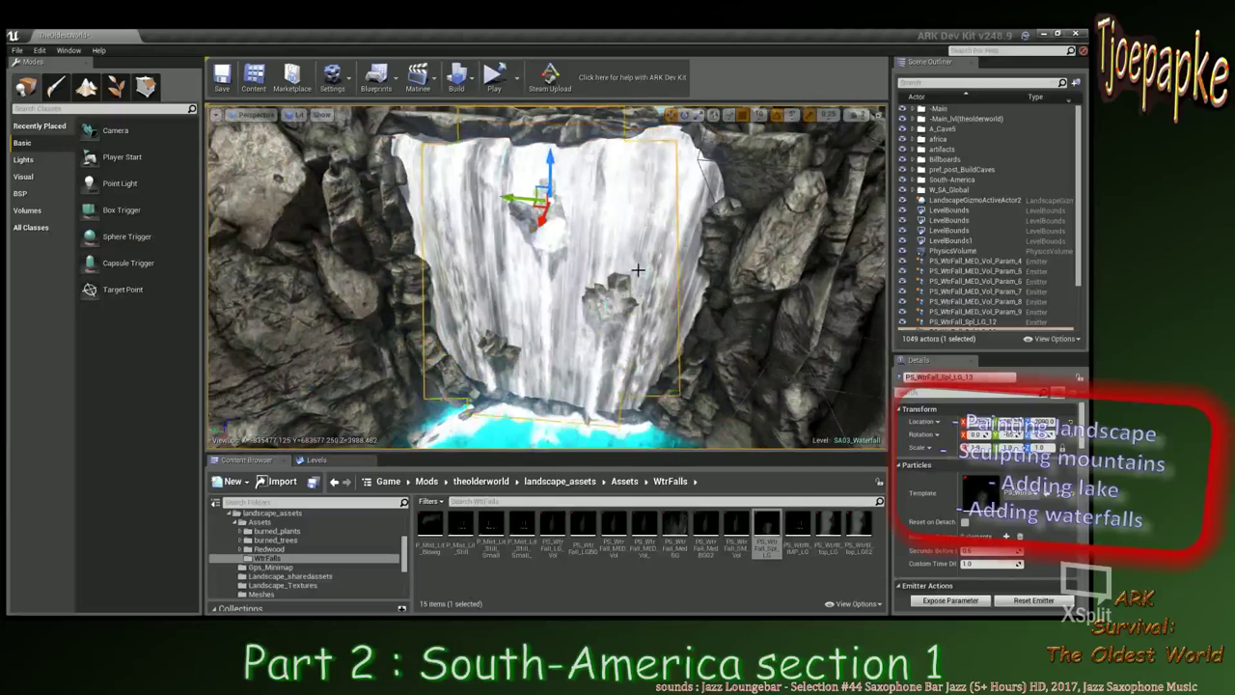
# Select the middle rock's splash emitter, rotate it to about 110 degrees about X and fit it against the rock's upper side.
pyautogui.scroll(2, 606, 311)
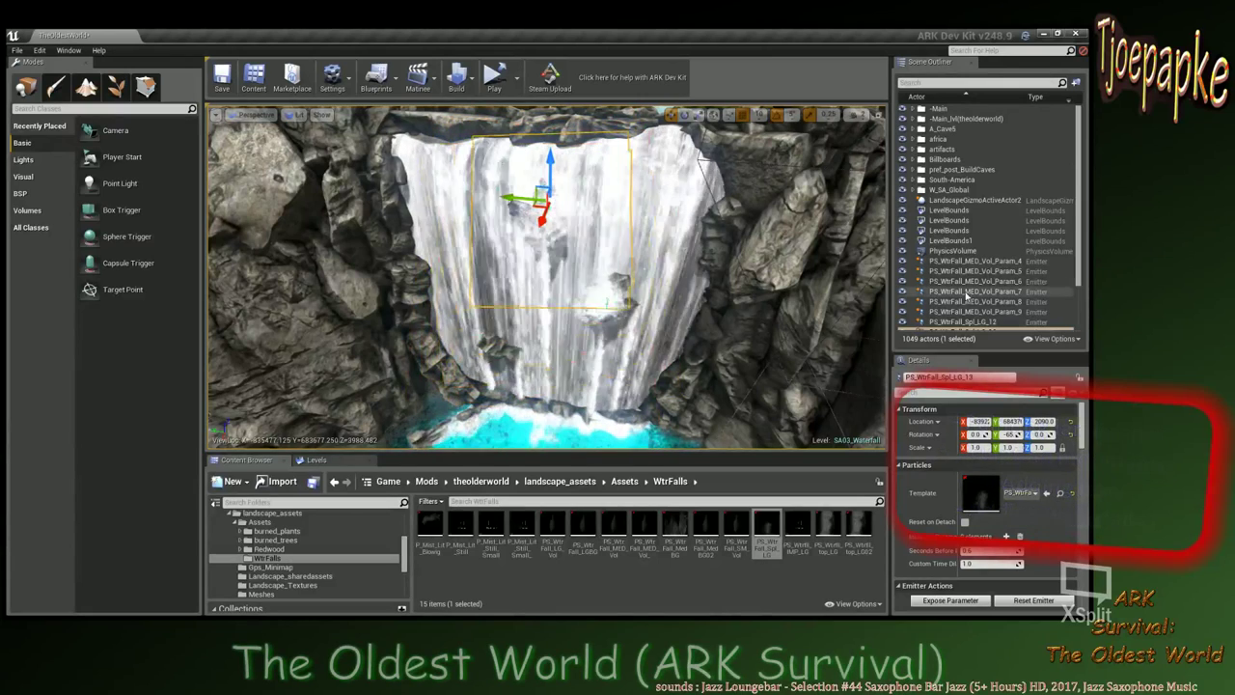
pyautogui.scroll(-2, 969, 296)
pyautogui.click(967, 287)
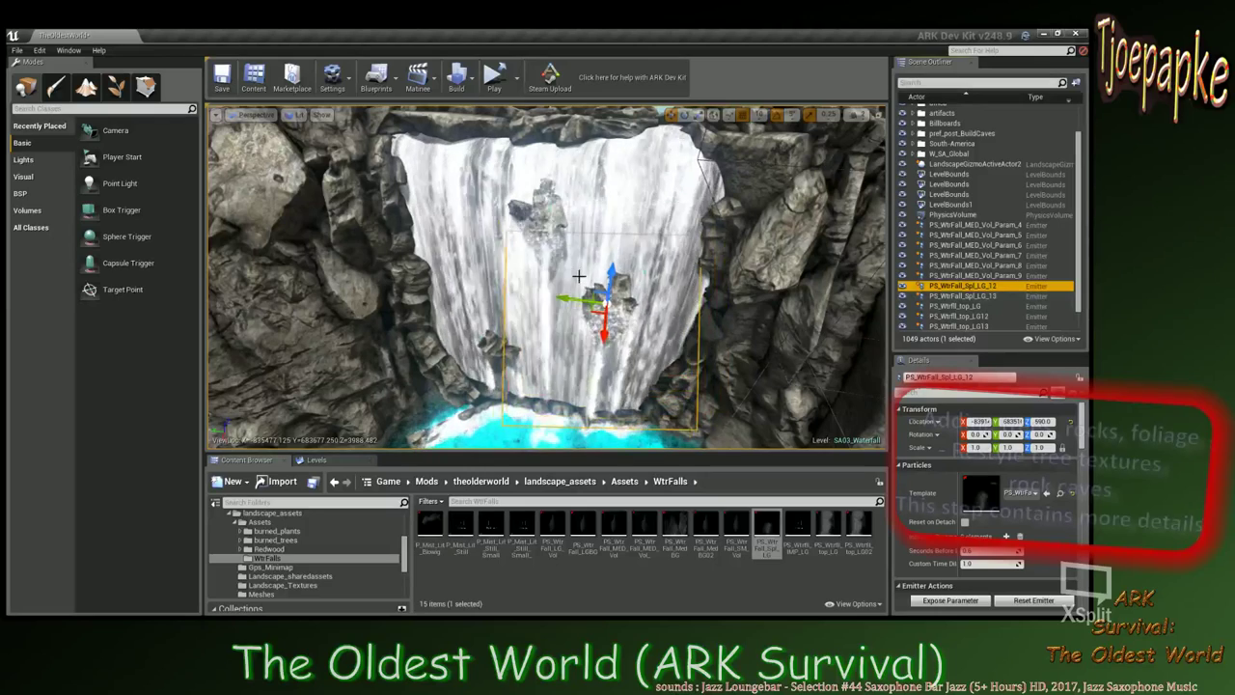
pyautogui.moveTo(594, 255); pyautogui.dragTo(673, 310)
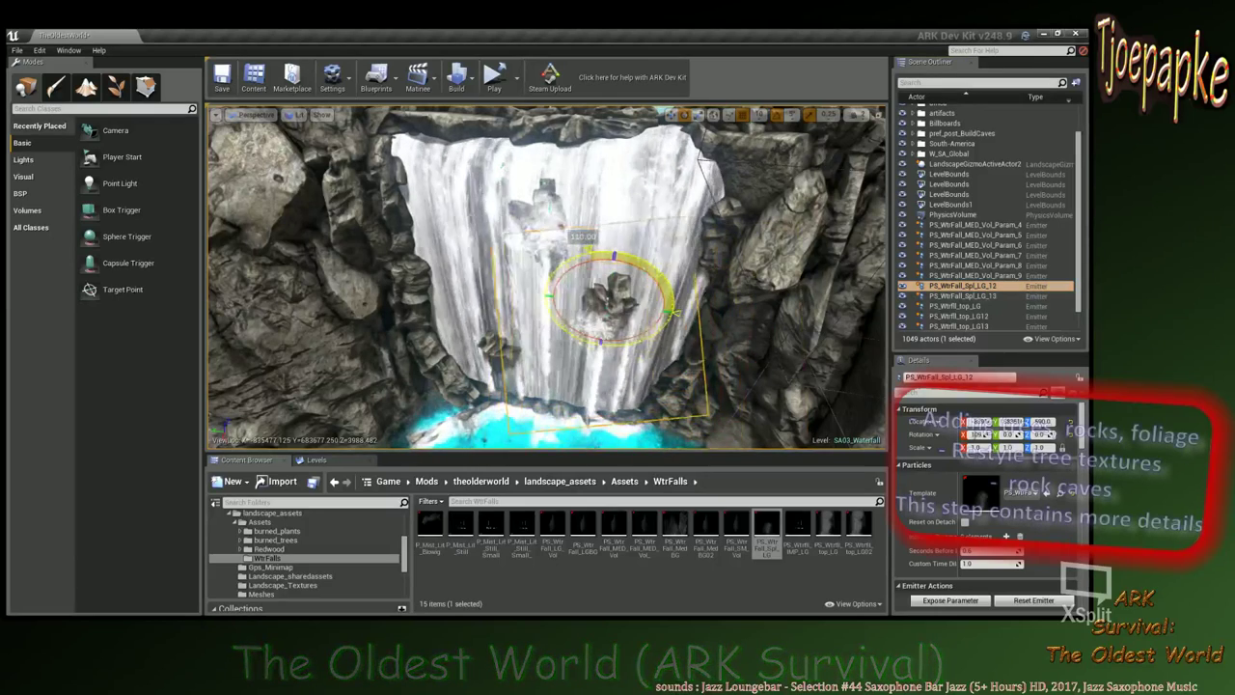
pyautogui.press('w')
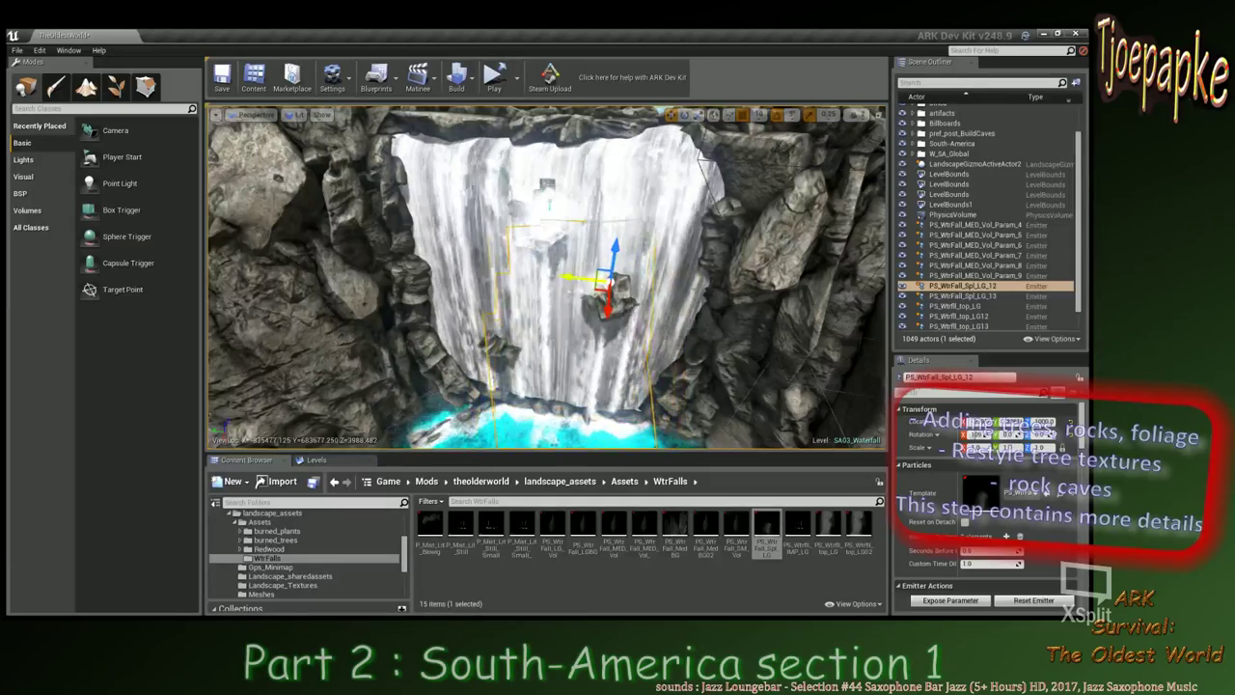
pyautogui.press('w')
pyautogui.moveTo(575, 260)
pyautogui.mouseDown(button='right')
pyautogui.moveTo(647, 263)
pyautogui.moveTo(569, 268)
pyautogui.mouseUp(button='right')
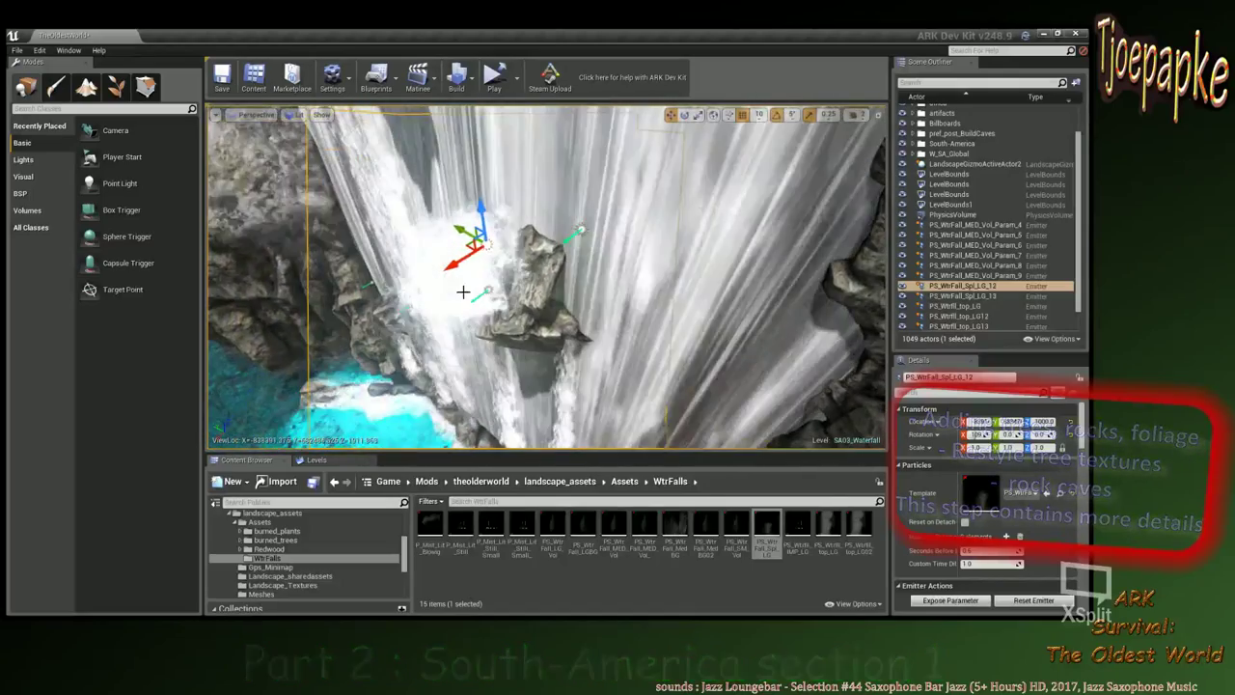
pyautogui.moveTo(463, 261); pyautogui.dragTo(470, 227)
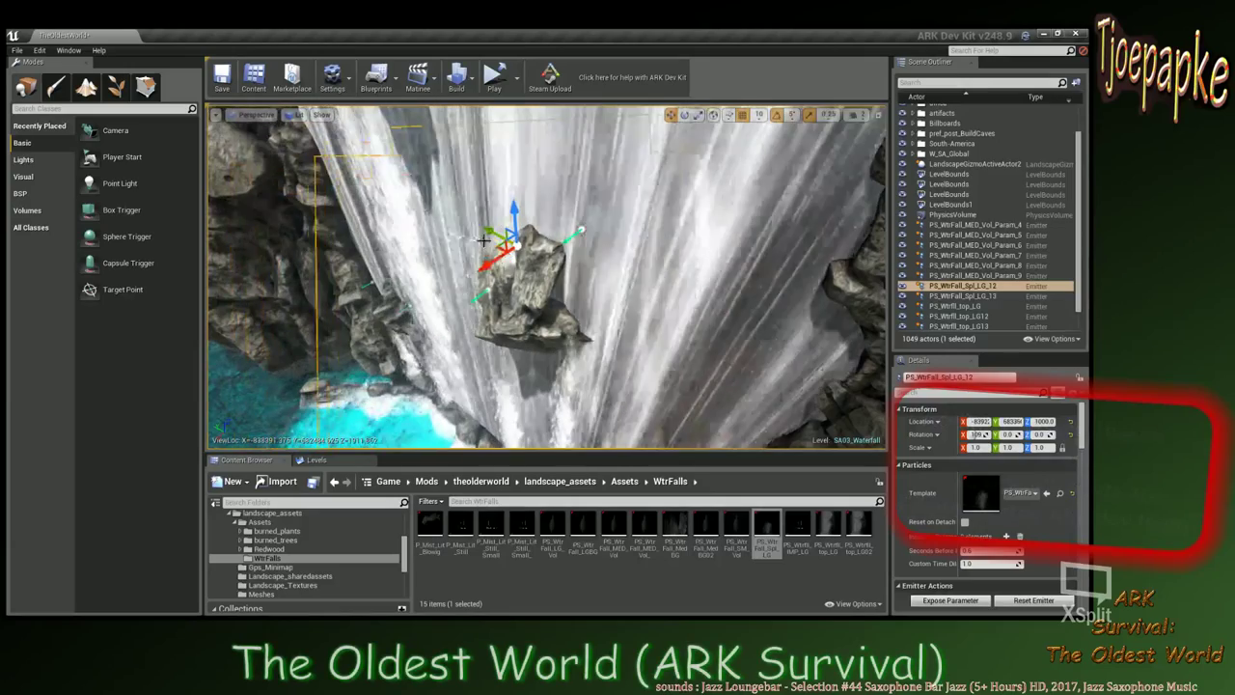
# Duplicate the middle rock's splash emitter, shift the copy to the rock's other side and rotate it about X.
pyautogui.moveTo(482, 249); pyautogui.dragTo(549, 276, button='right')
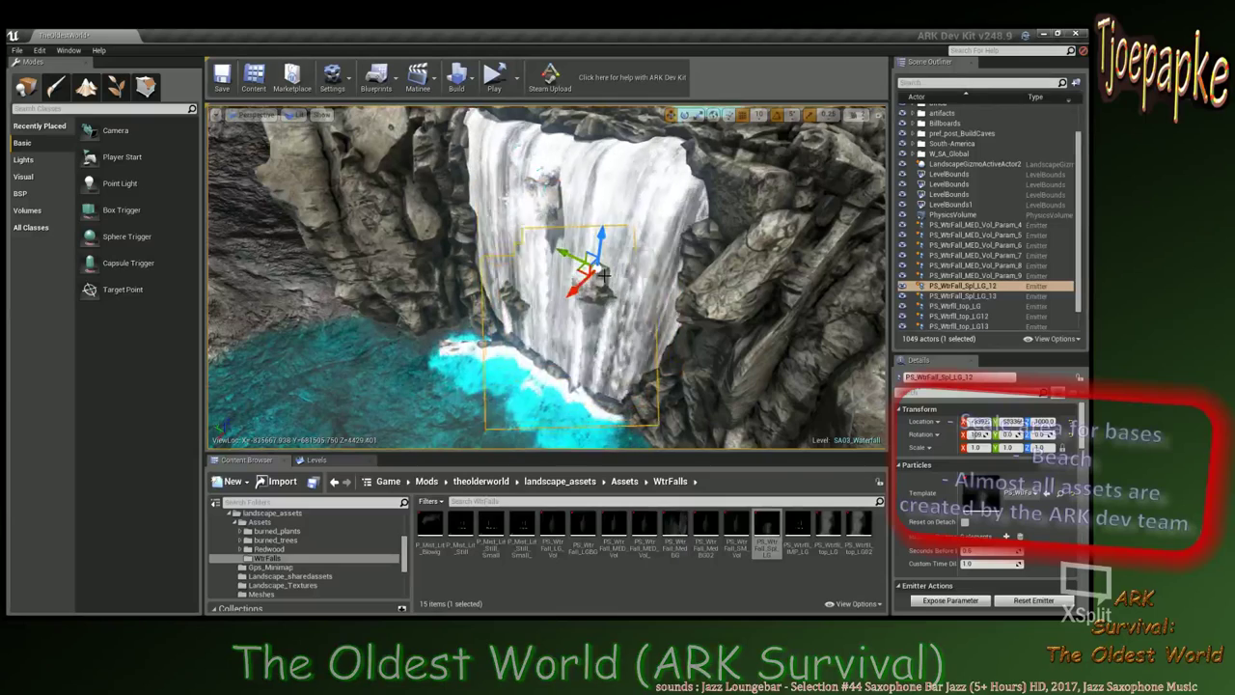
pyautogui.hotkey('ctrl', 'w')
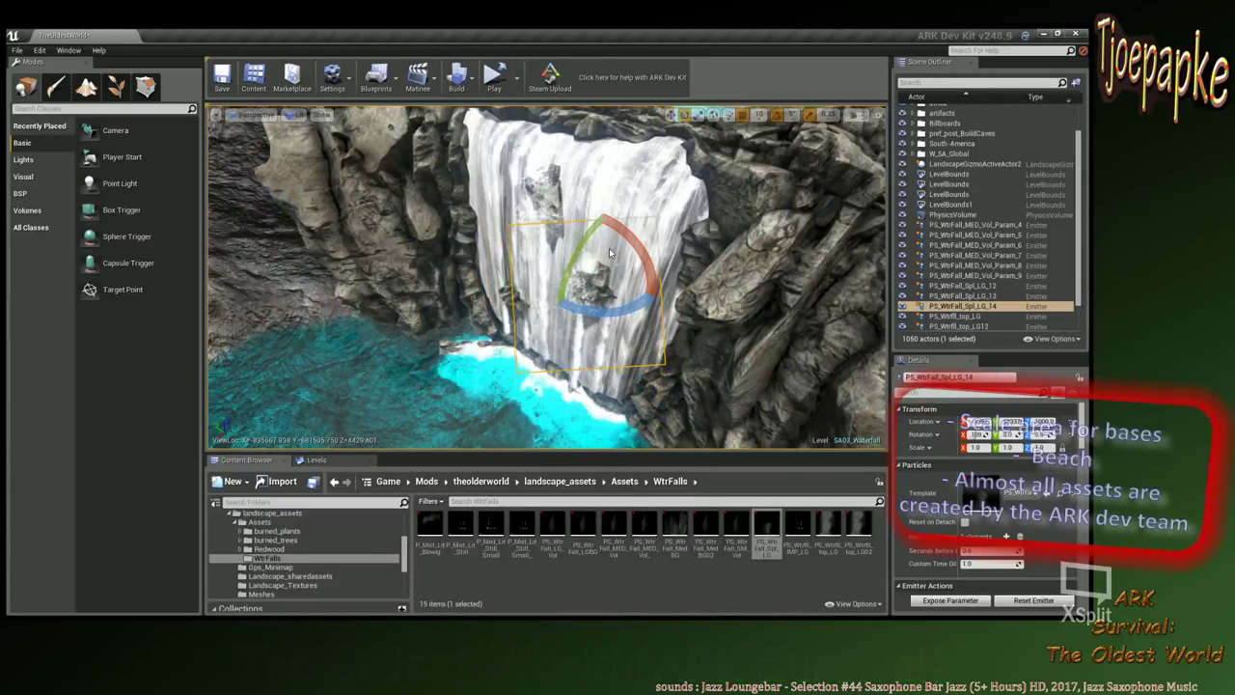
pyautogui.moveTo(637, 238); pyautogui.dragTo(666, 304)
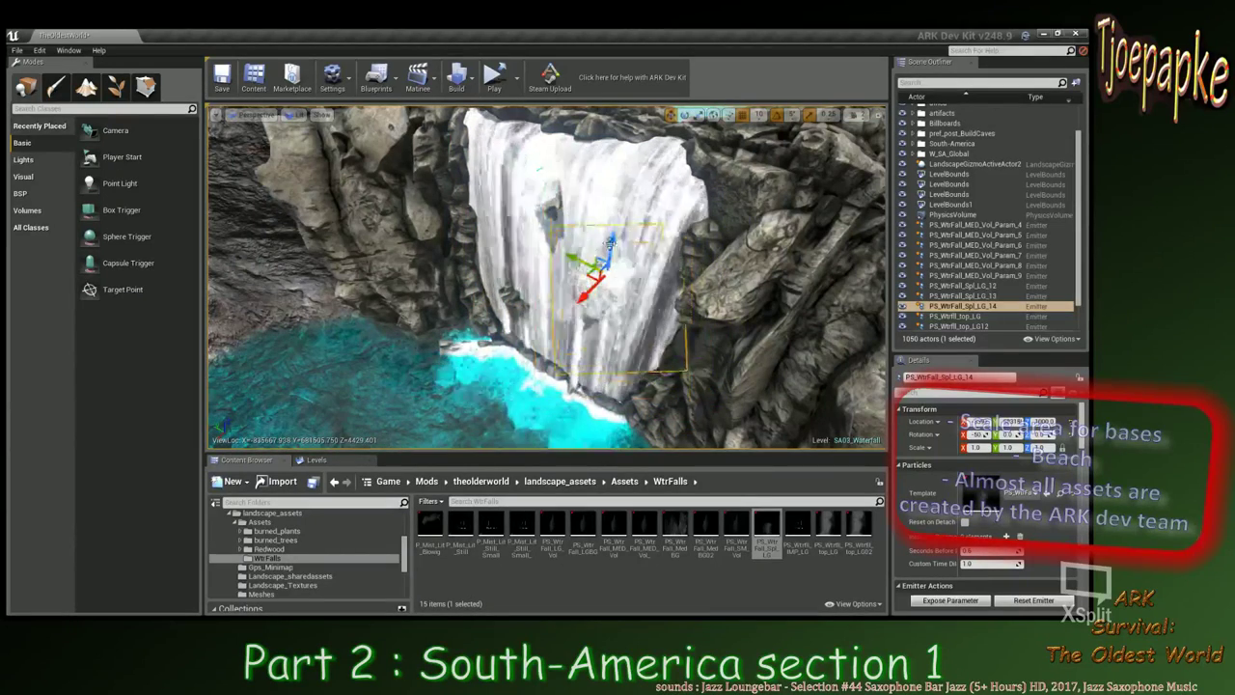
# Adjust the height of the duplicated splash emitter at the middle rock and set its custom time dilation to 0.5.
pyautogui.moveTo(609, 241); pyautogui.dragTo(609, 249)
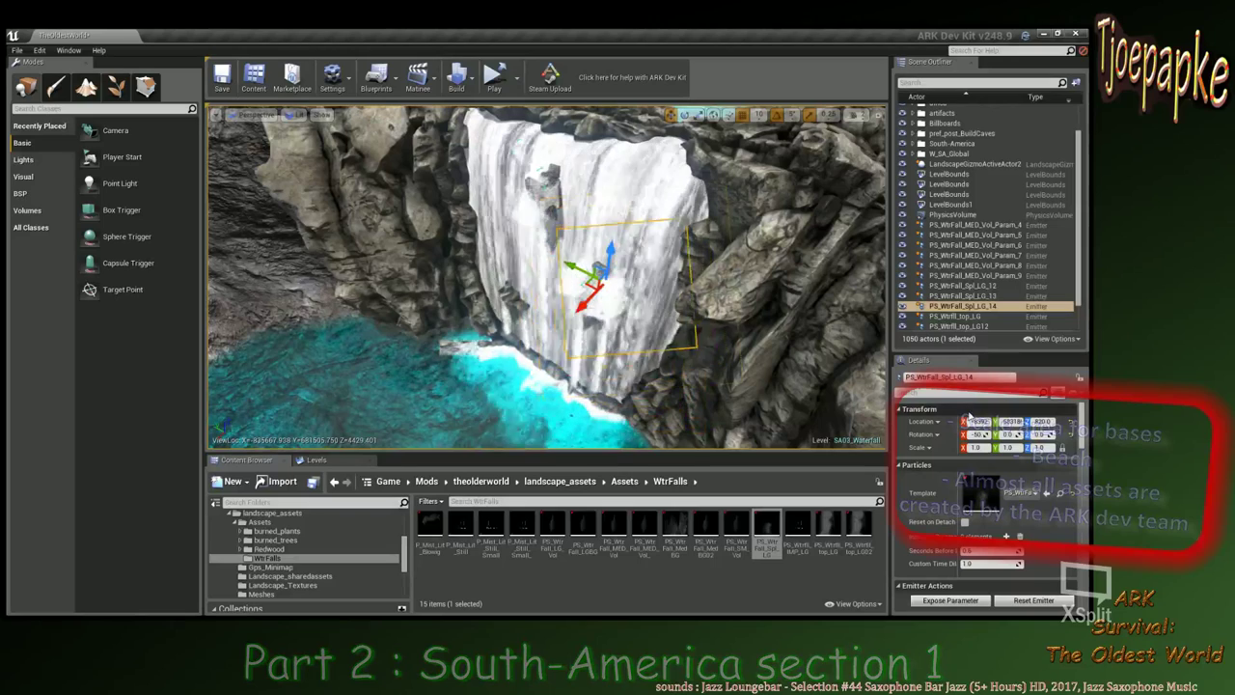
pyautogui.click(976, 559)
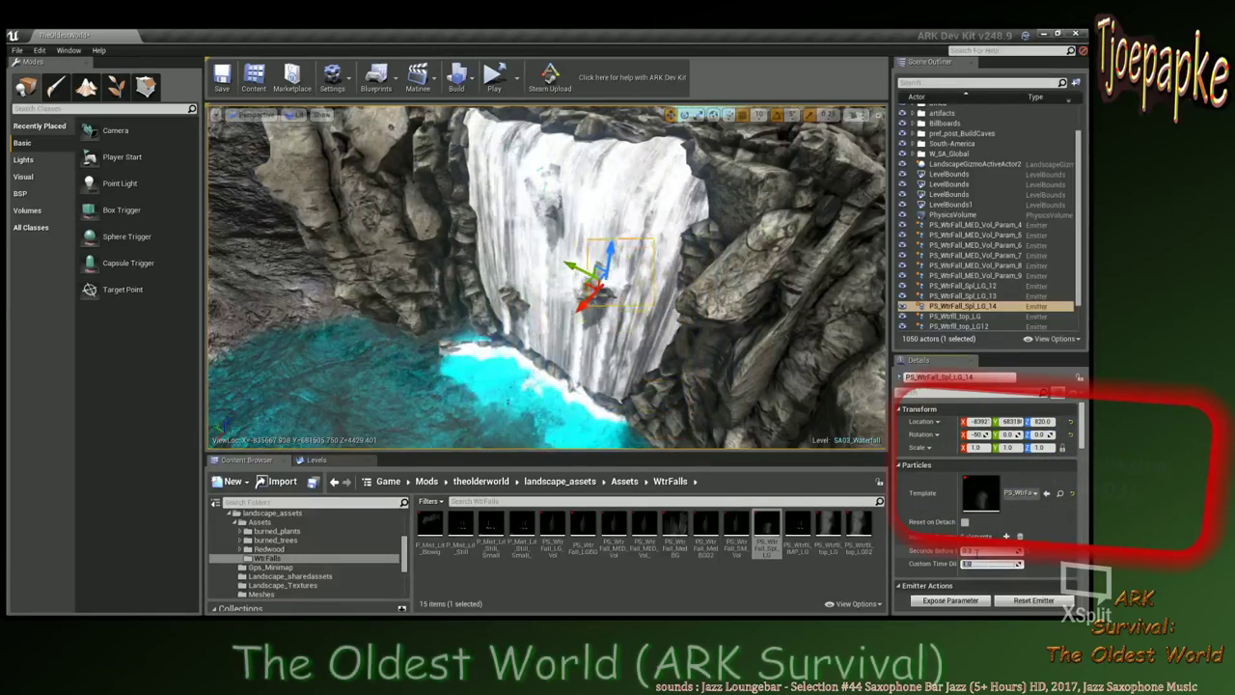
pyautogui.write('0.5')
pyautogui.press('Return')
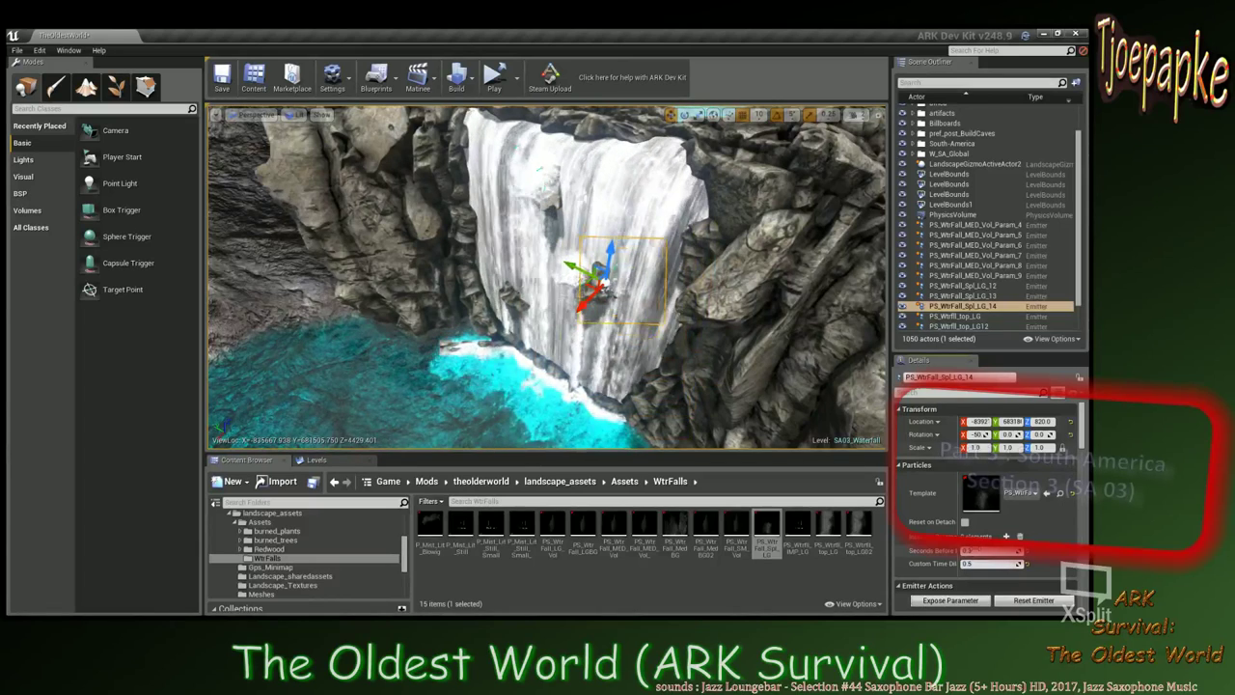
pyautogui.click(763, 333)
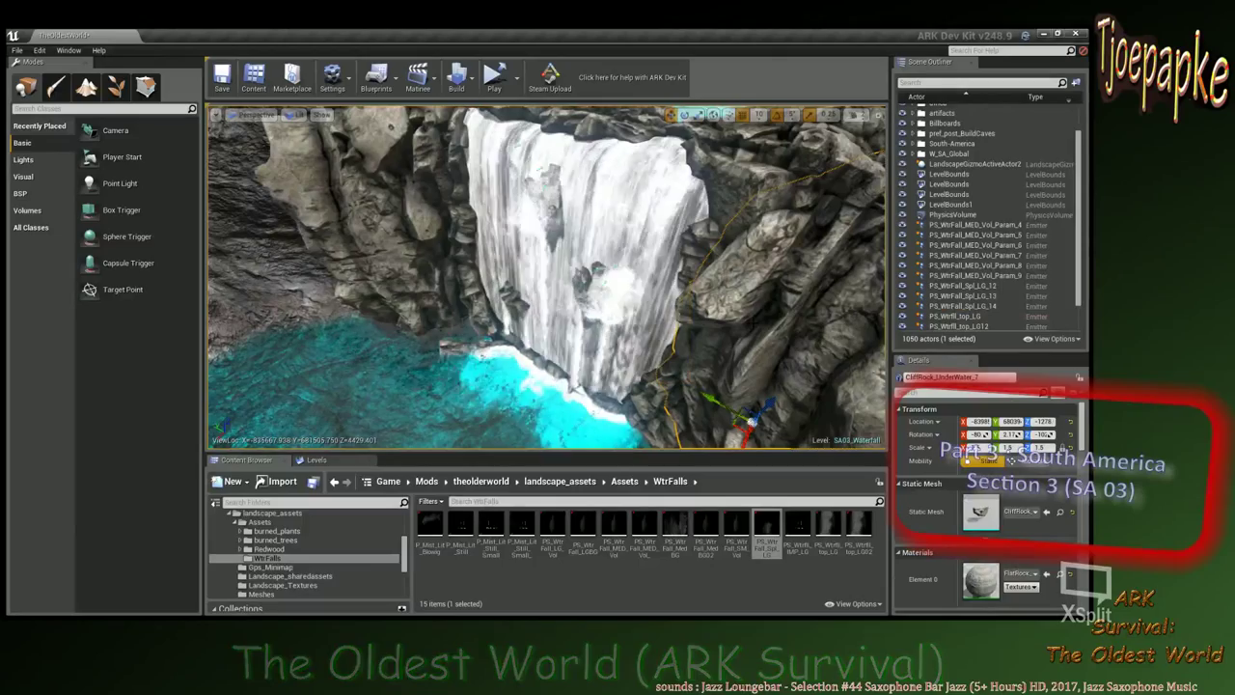
pyautogui.moveTo(762, 333); pyautogui.dragTo(560, 359, button='right')
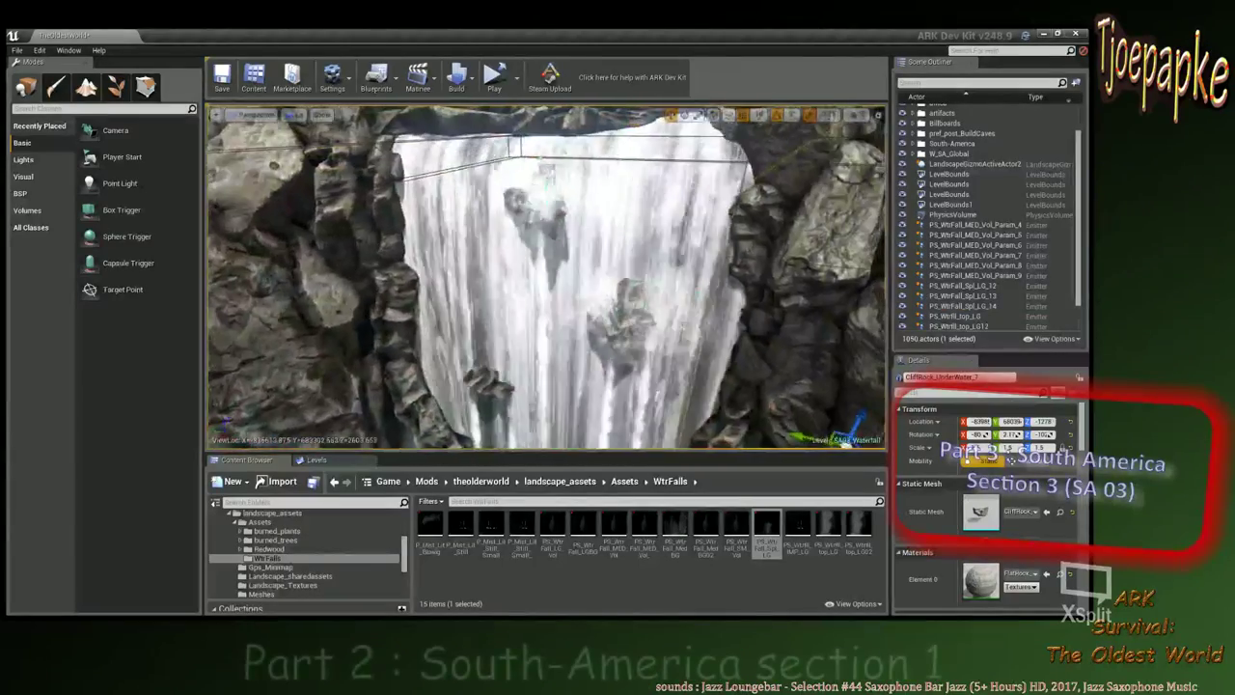
pyautogui.moveTo(752, 305); pyautogui.dragTo(753, 305, button='right')
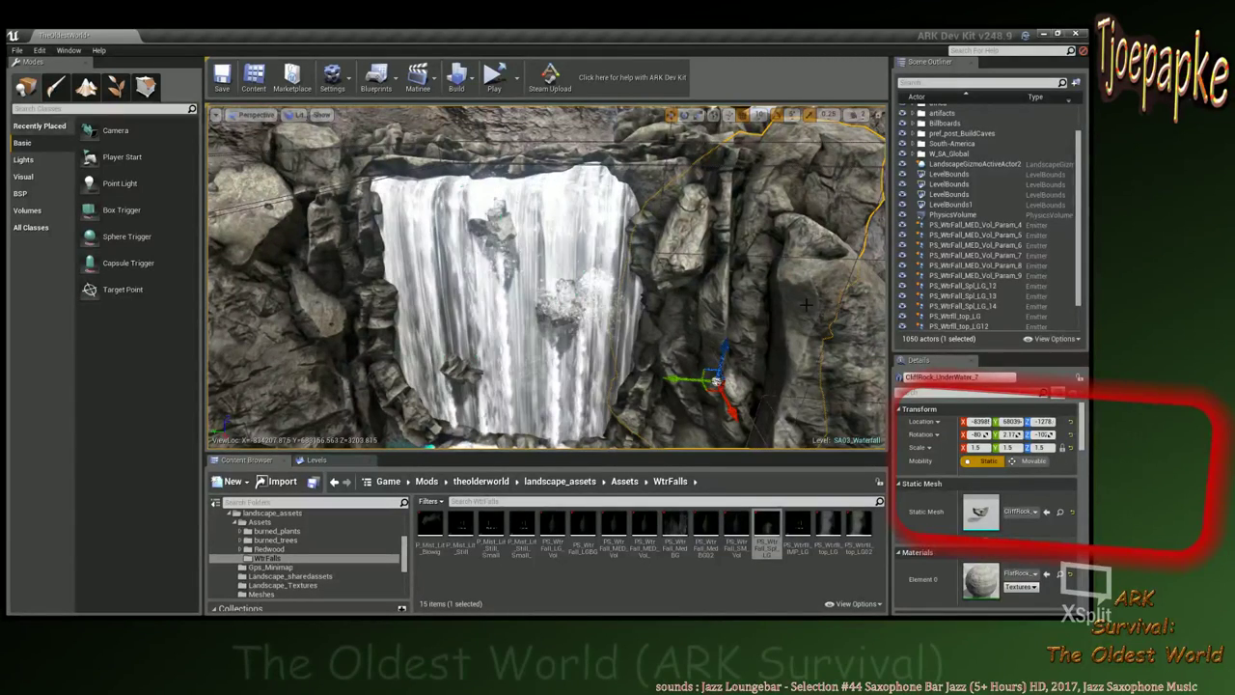
# Set the middle rock's duplicated splash emitter to 0.4 seconds before inactive and a custom time dilation of 0.75.
pyautogui.click(960, 308)
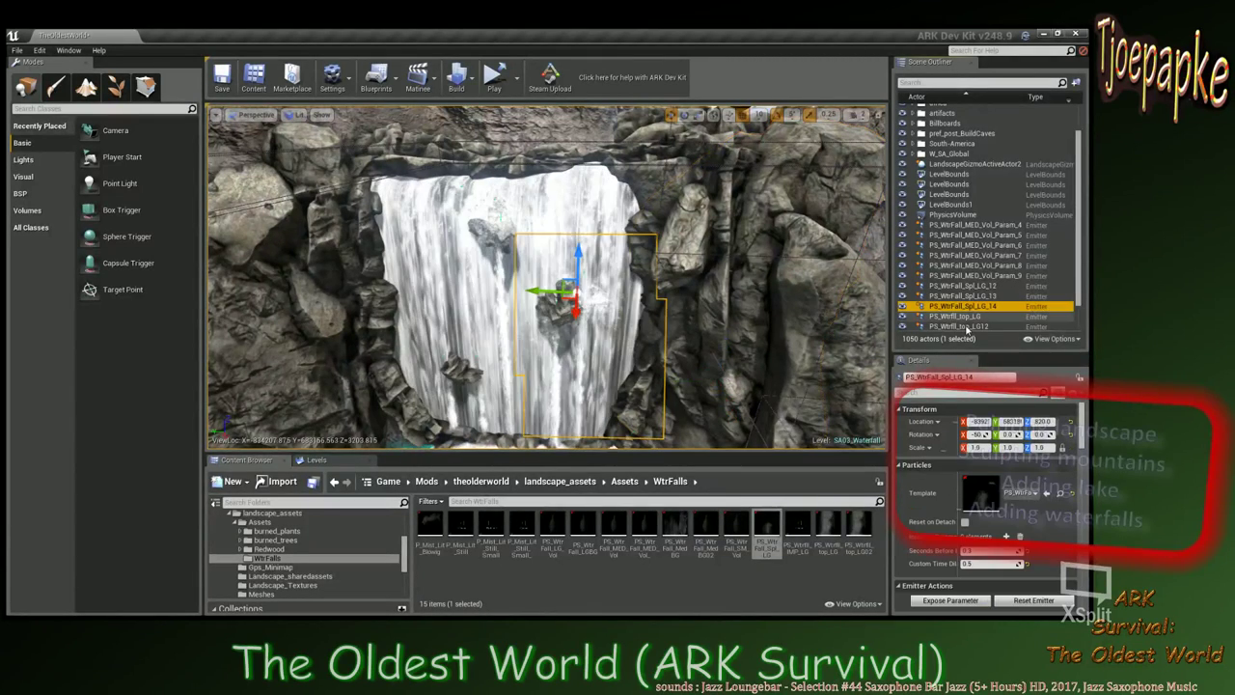
pyautogui.click(996, 552)
pyautogui.write('0')
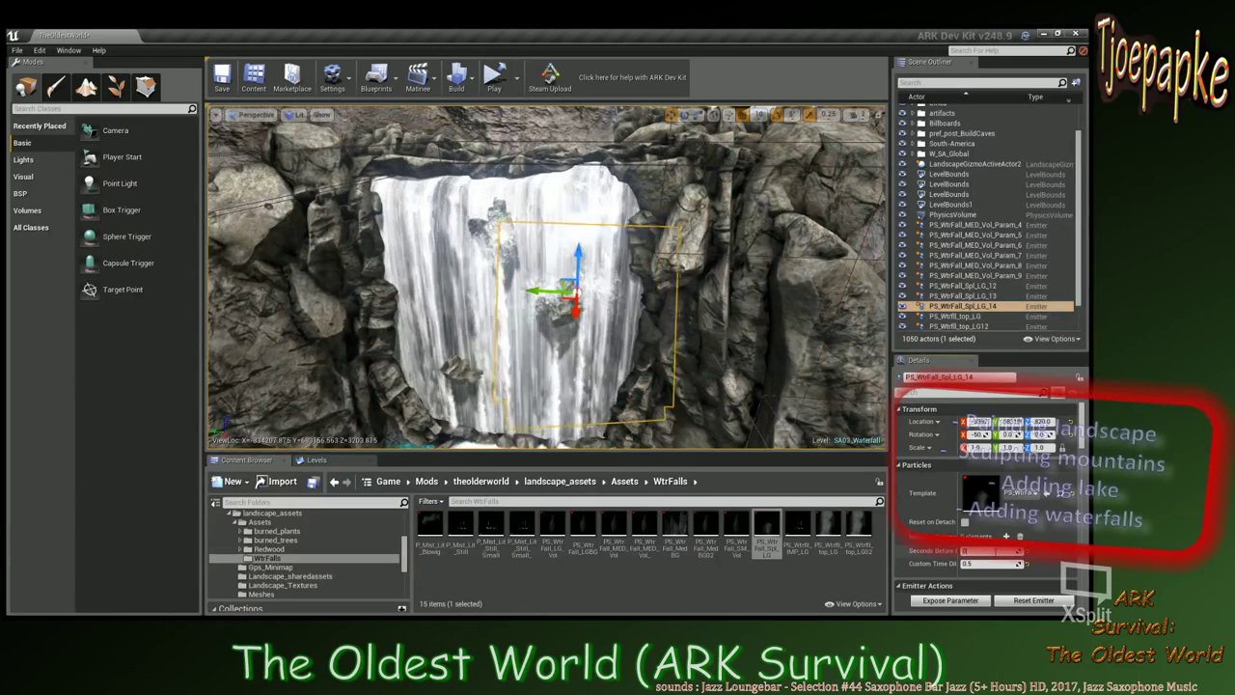
pyautogui.write('.4')
pyautogui.press('Tab')
pyautogui.write('0')
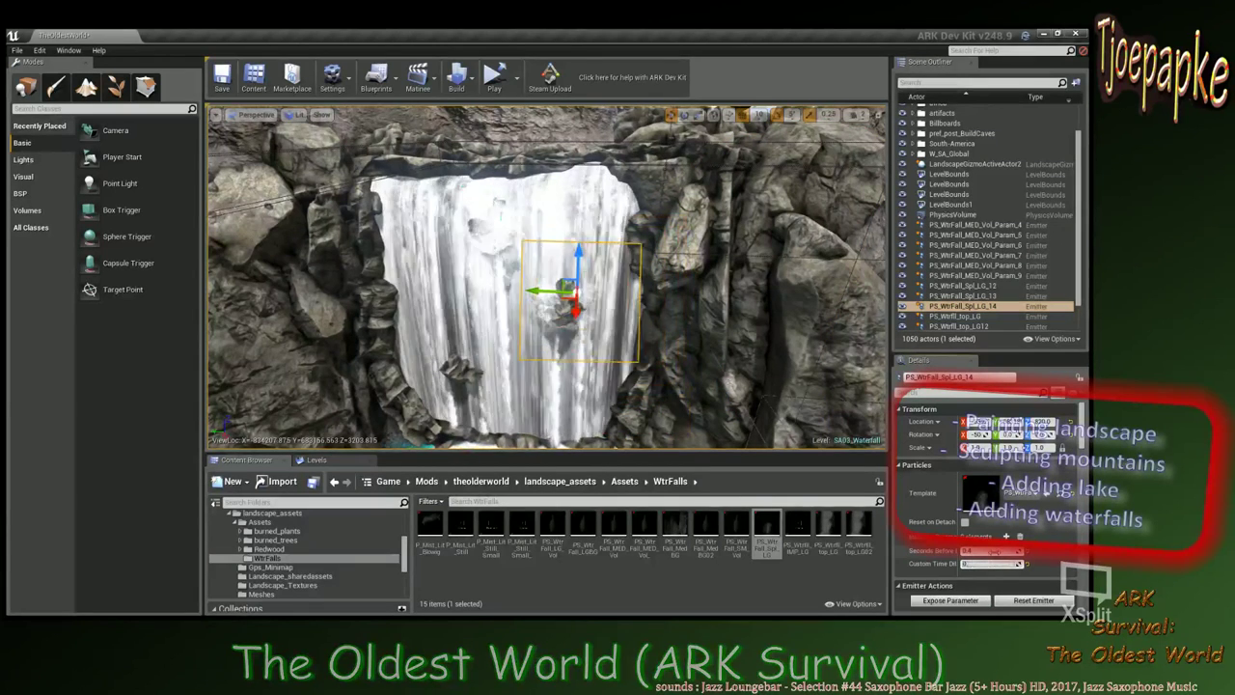
pyautogui.press('Return')
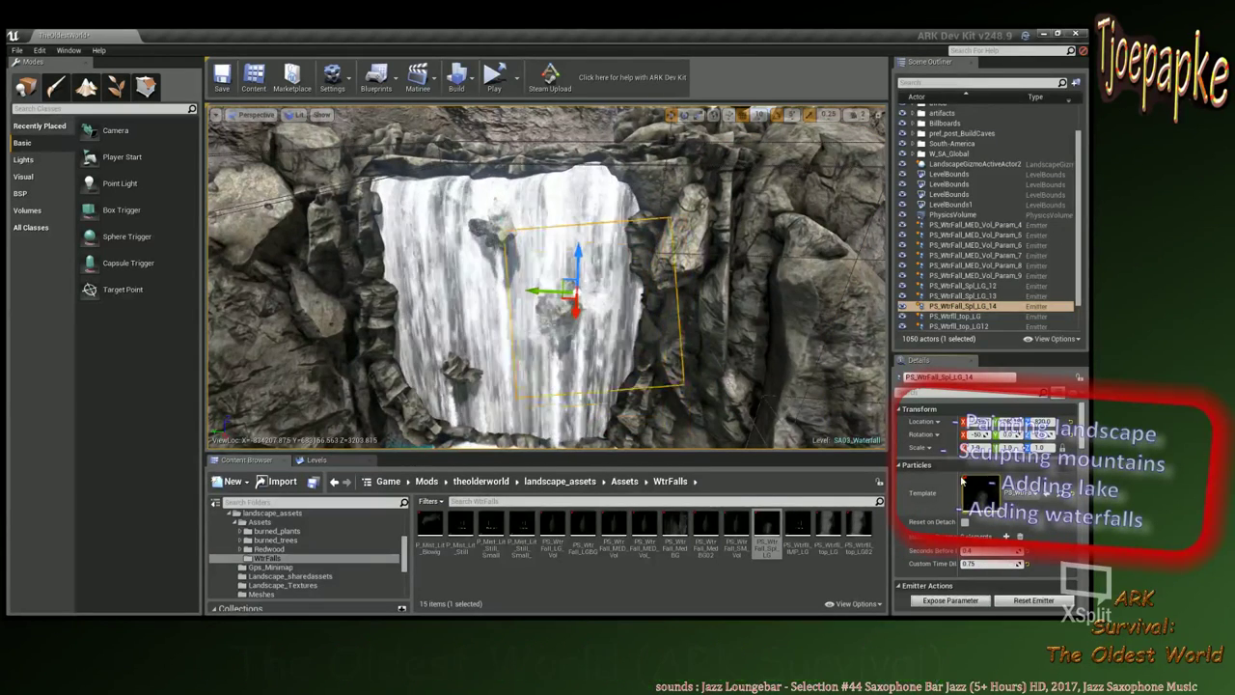
# Reselect the middle rock's duplicated splash emitter and raise it slightly against the rock.
pyautogui.scroll(-1, 820, 357)
pyautogui.click(716, 381)
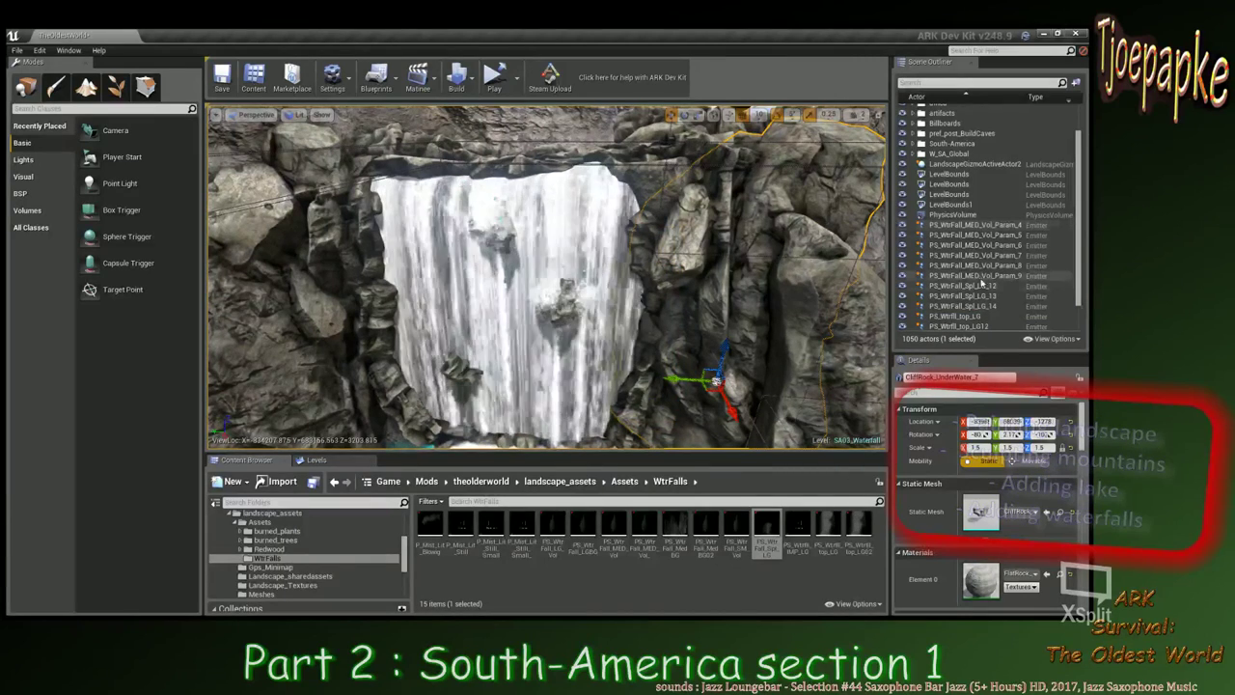
pyautogui.click(965, 306)
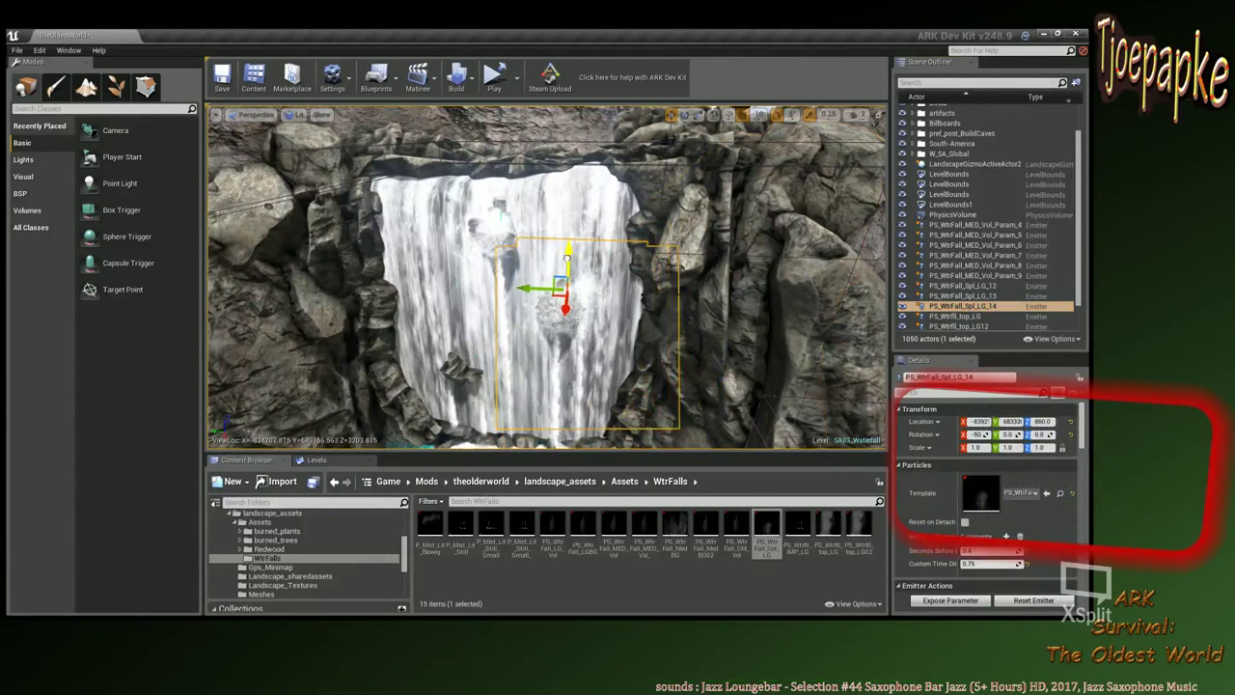
pyautogui.moveTo(567, 257); pyautogui.dragTo(567, 252)
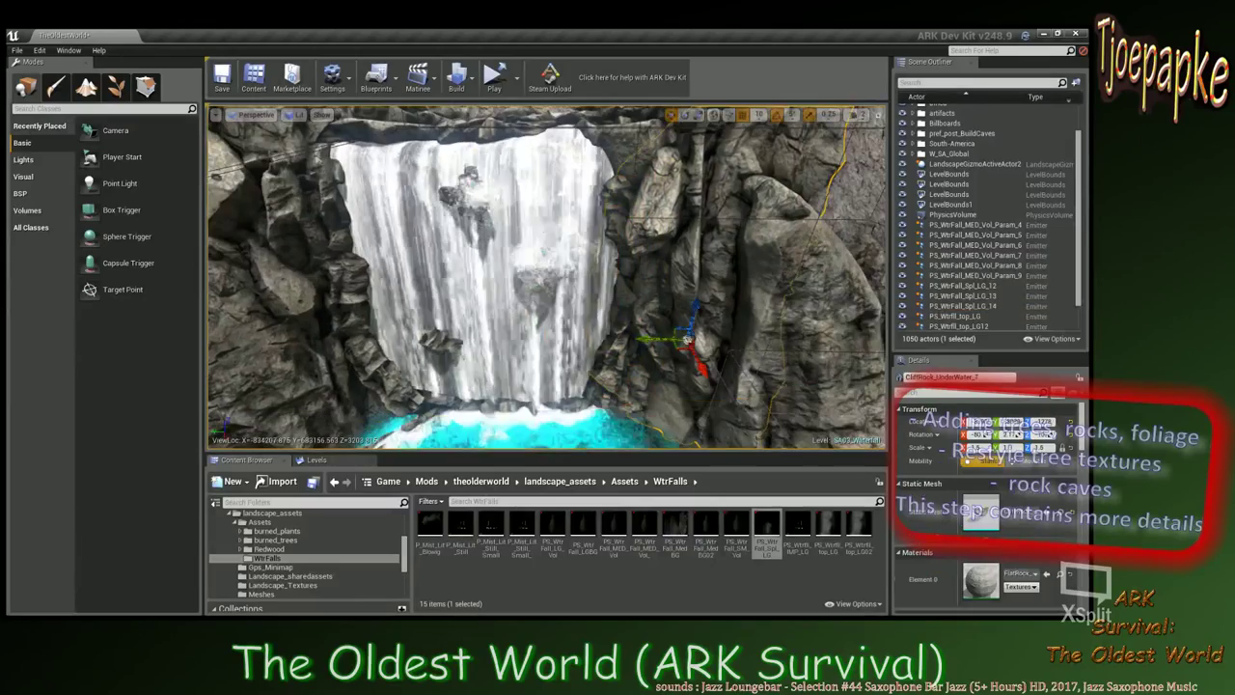
pyautogui.moveTo(697, 328); pyautogui.dragTo(710, 333, button='right')
pyautogui.moveTo(747, 333); pyautogui.dragTo(747, 323)
pyautogui.moveTo(714, 323); pyautogui.dragTo(577, 269, button='right')
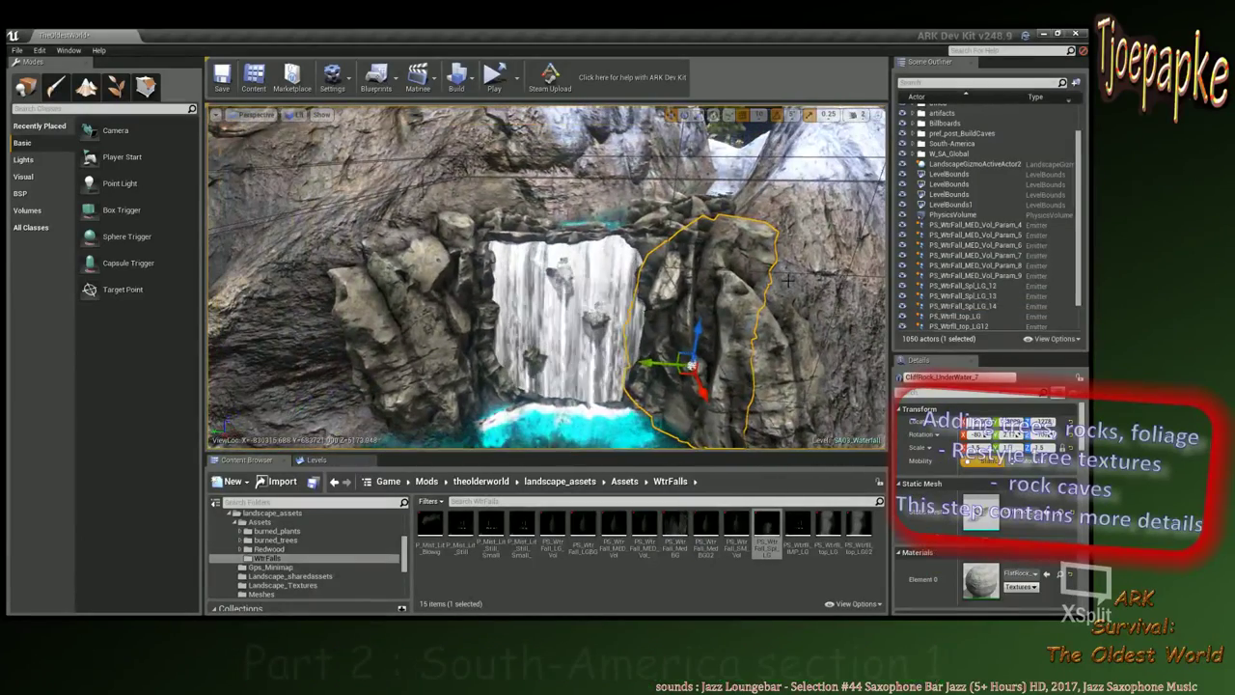
# Duplicate the highest rock's splash emitter, reset the copy's Y rotation to 0 and lower it to the lowest rock.
pyautogui.click(548, 304)
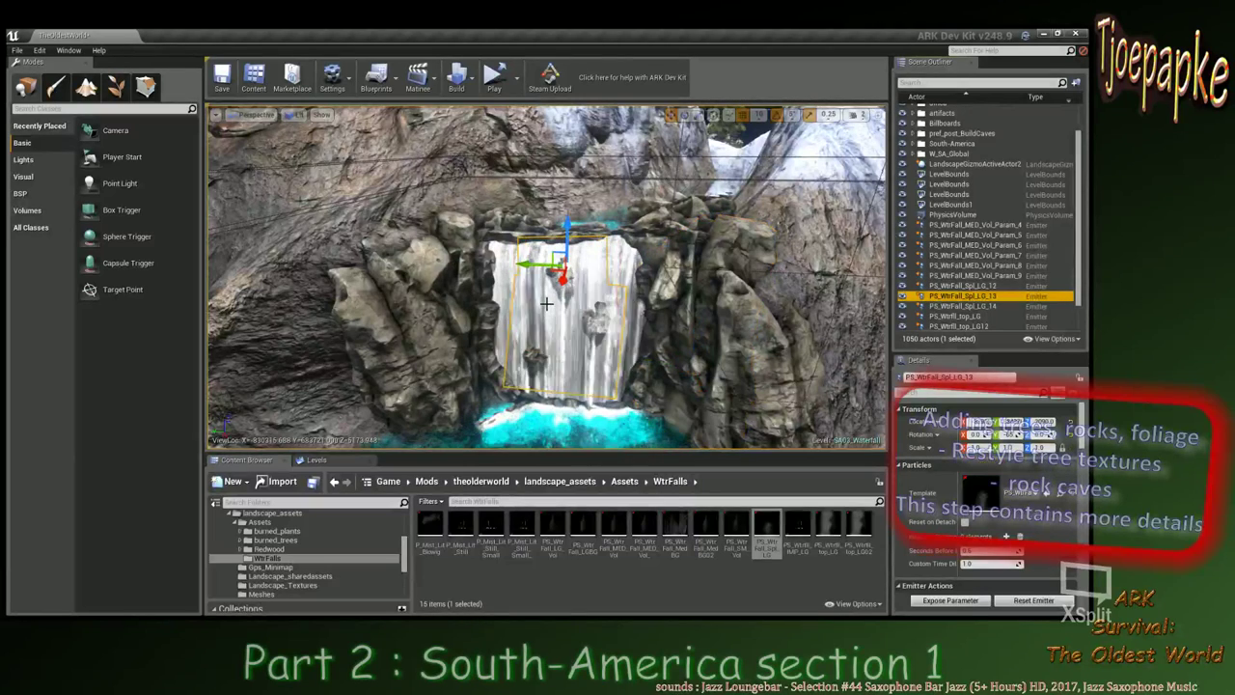
pyautogui.hotkey('ctrl', 'w')
pyautogui.moveTo(533, 265); pyautogui.dragTo(500, 264)
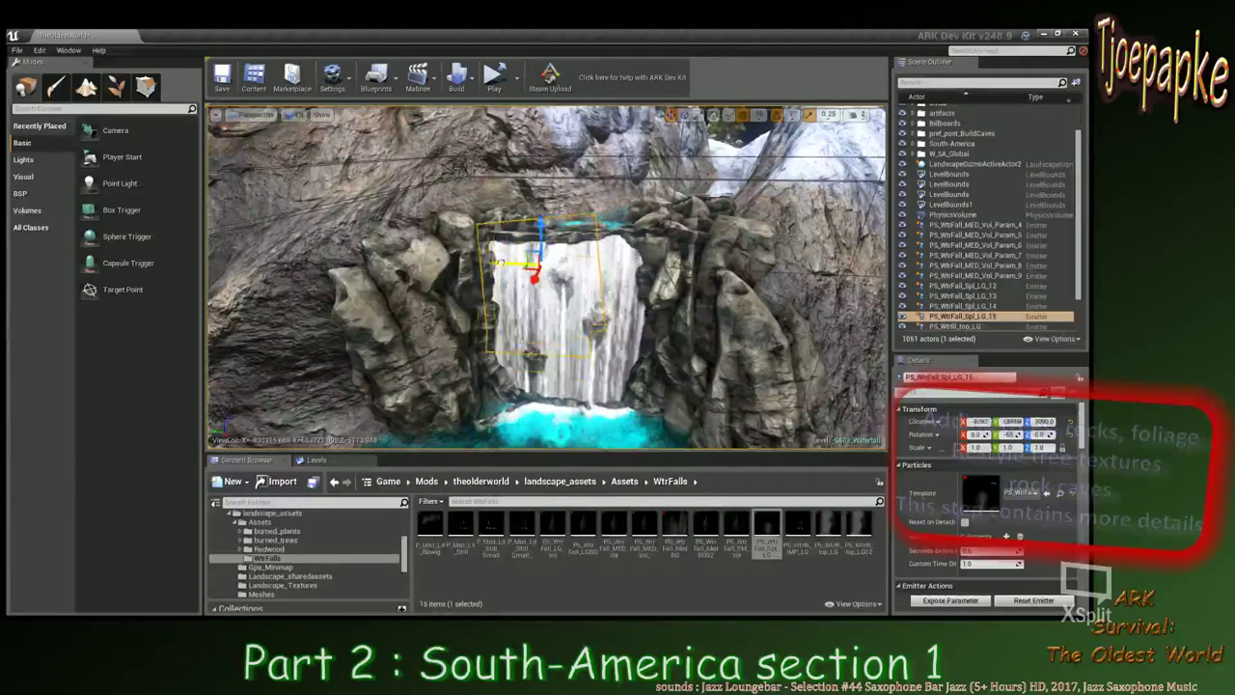
pyautogui.click(1007, 435)
pyautogui.write('00')
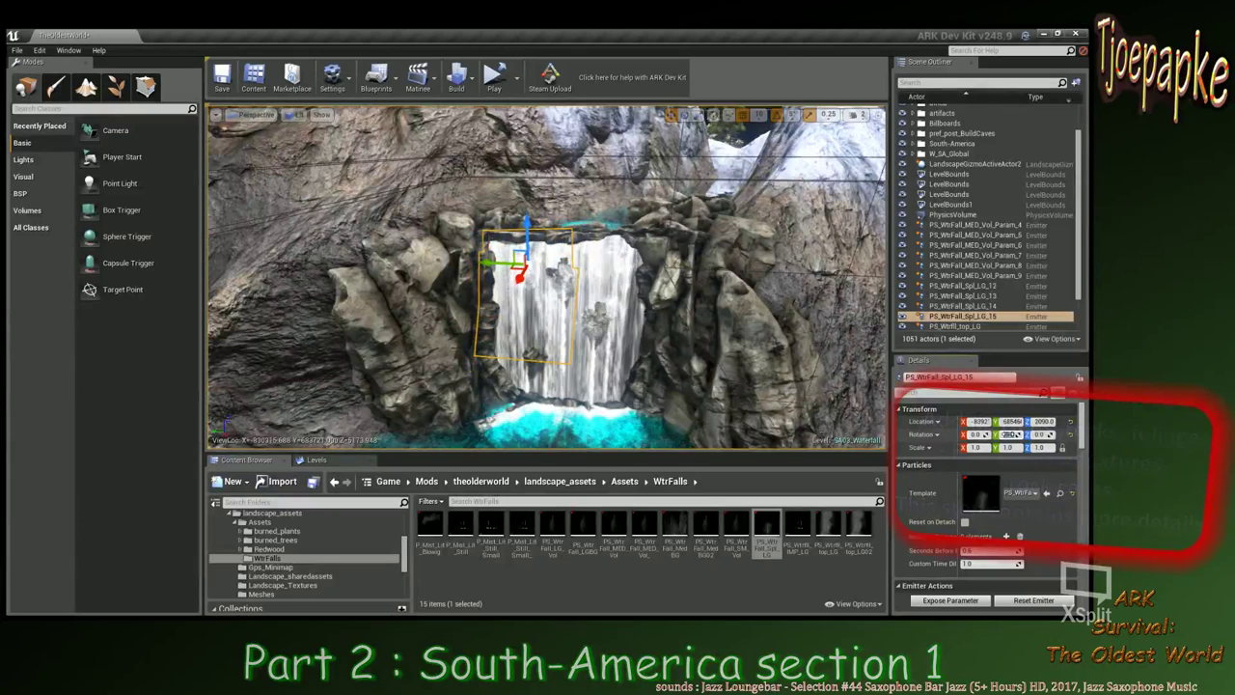
pyautogui.press('Tab')
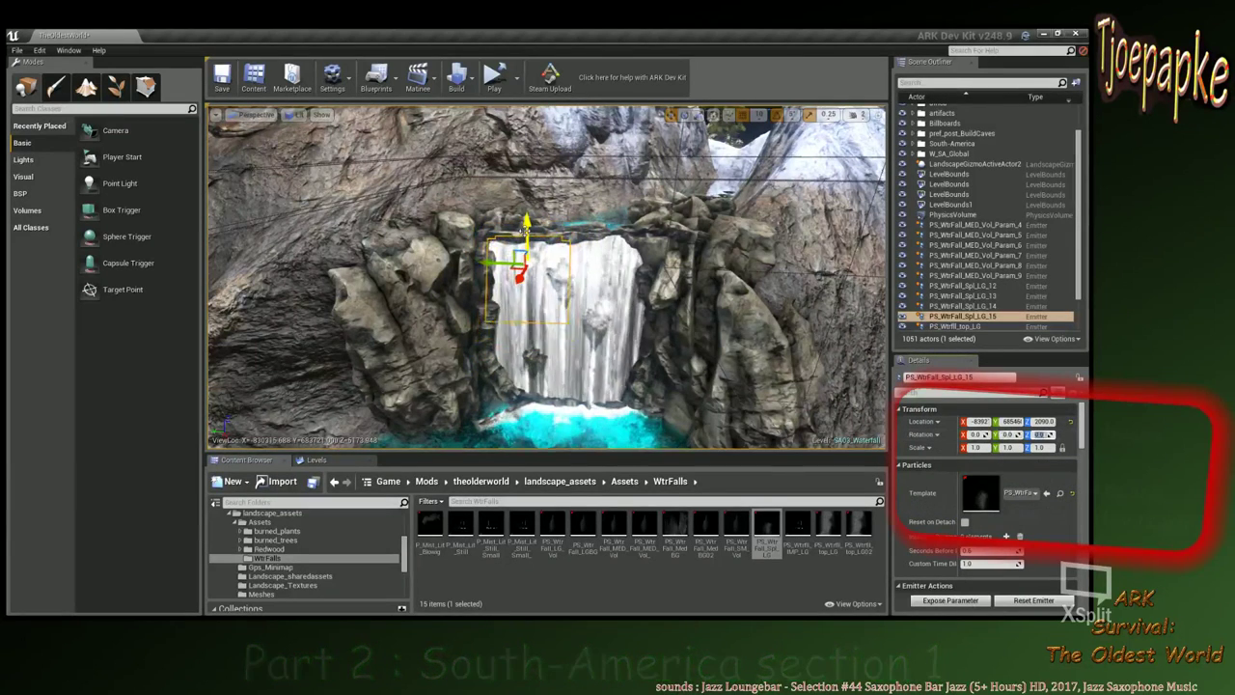
pyautogui.moveTo(525, 230); pyautogui.dragTo(523, 323)
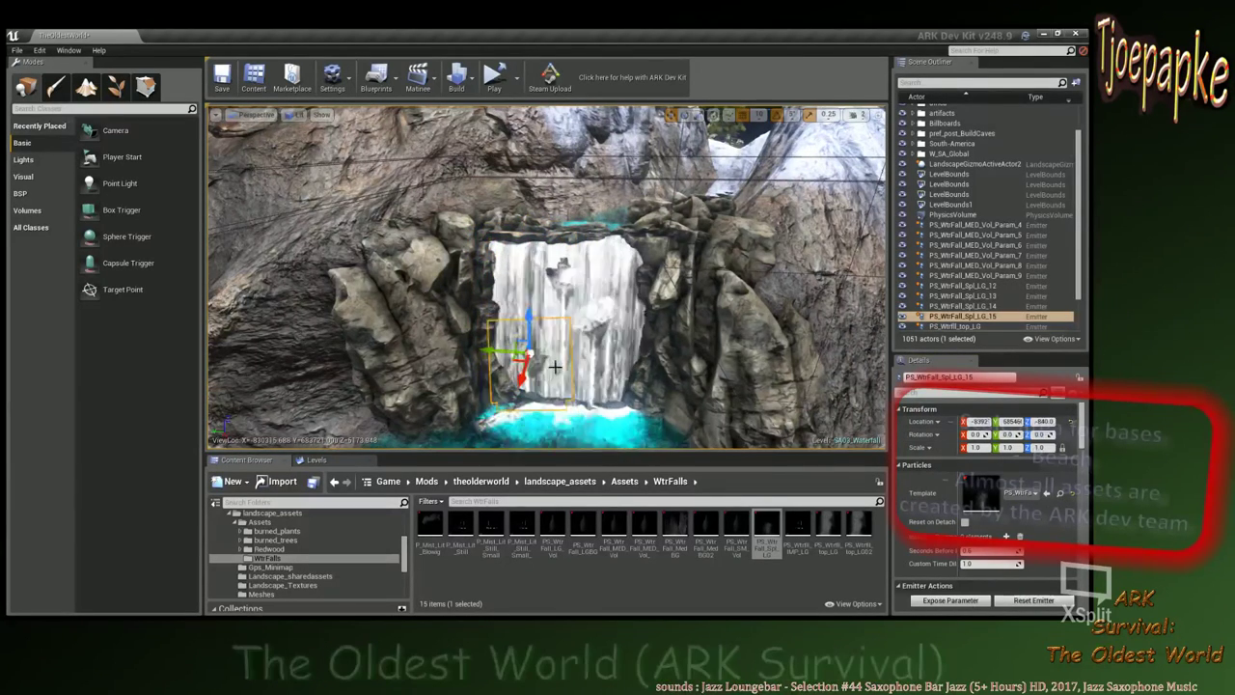
# Fit the lowest rock's splash emitter closely against the rock by shifting it along and out from the falling water.
pyautogui.moveTo(555, 367); pyautogui.dragTo(533, 392, button='right')
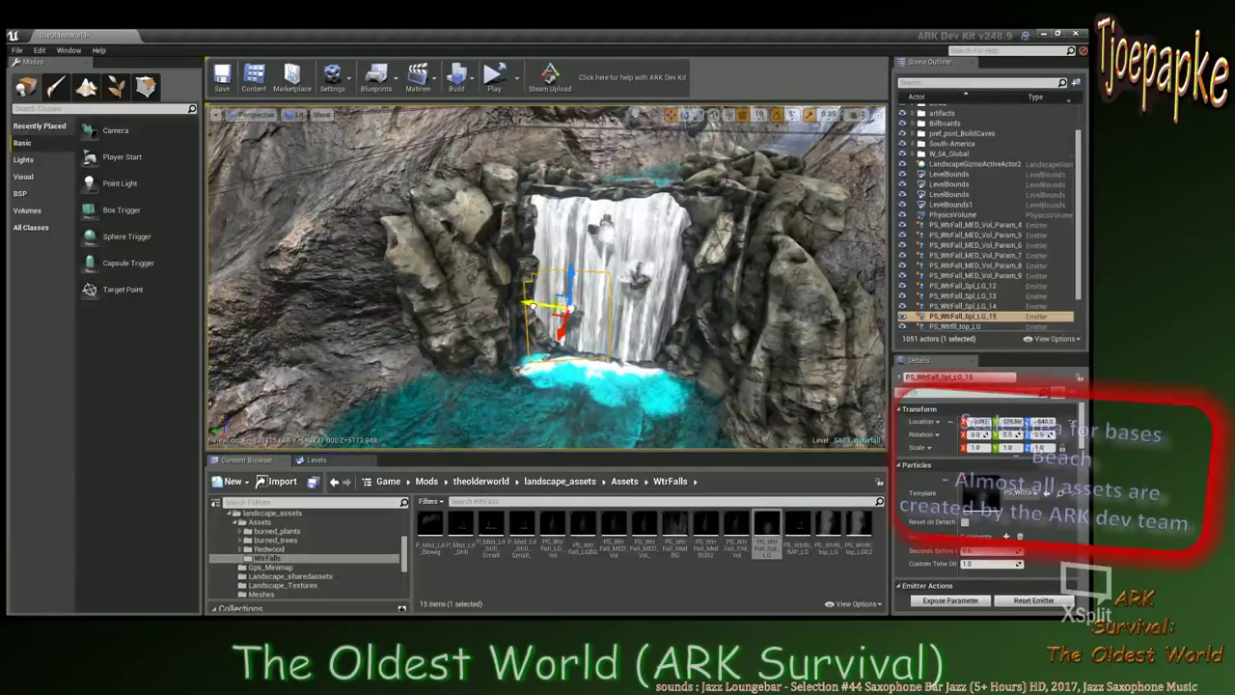
pyautogui.press('w')
pyautogui.moveTo(616, 337)
pyautogui.mouseDown(button='right')
pyautogui.moveTo(600, 326)
pyautogui.moveTo(616, 337)
pyautogui.mouseUp(button='right')
pyautogui.moveTo(520, 296); pyautogui.dragTo(571, 329)
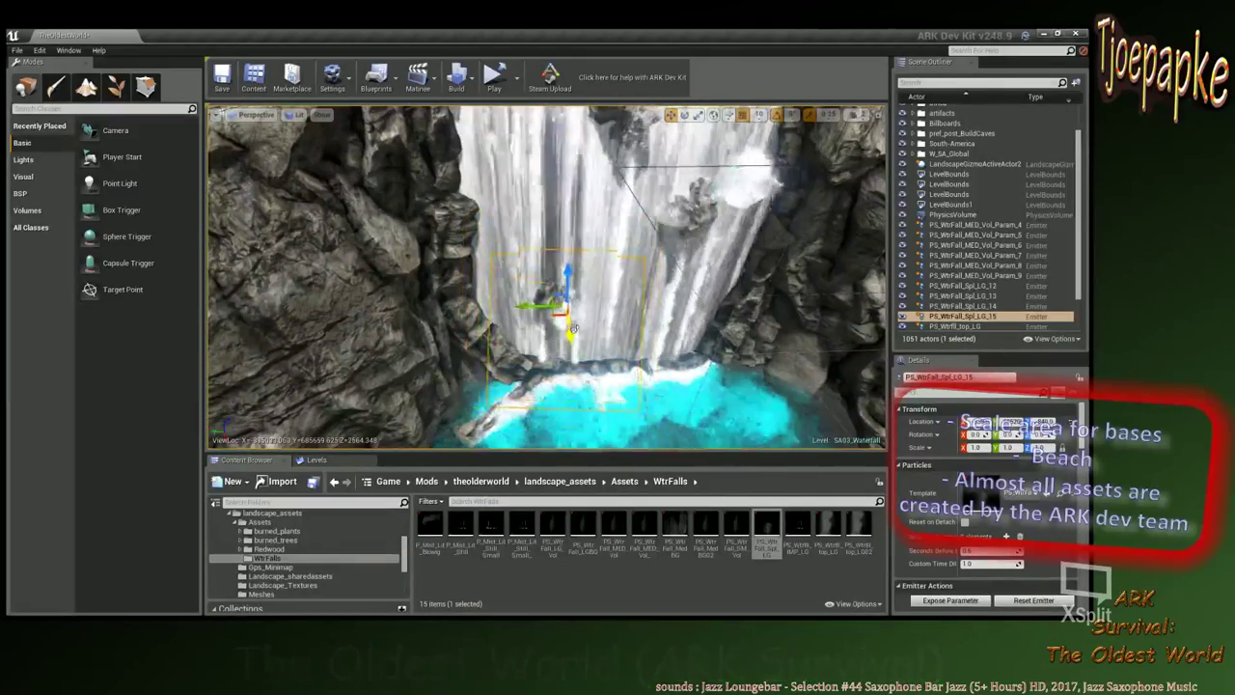
pyautogui.moveTo(513, 271); pyautogui.dragTo(516, 314, button='right')
pyautogui.scroll(8, 513, 271)
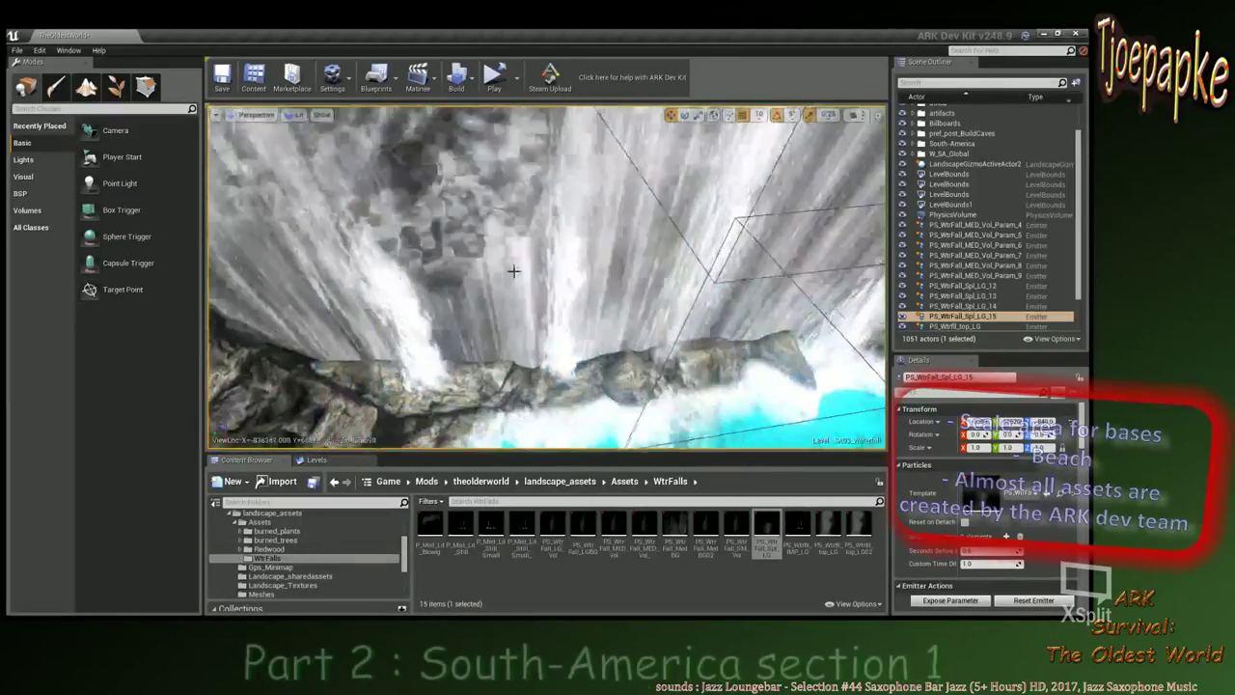
pyautogui.moveTo(514, 272); pyautogui.dragTo(528, 251, button='right')
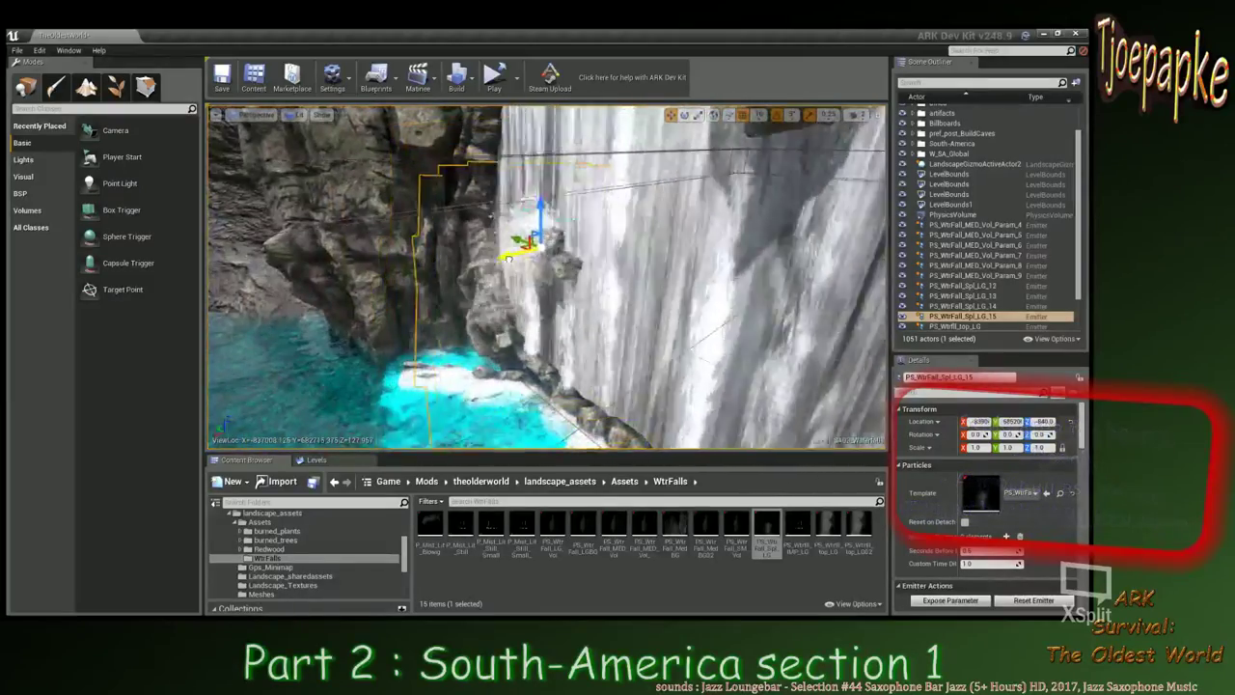
pyautogui.scroll(2, 521, 238)
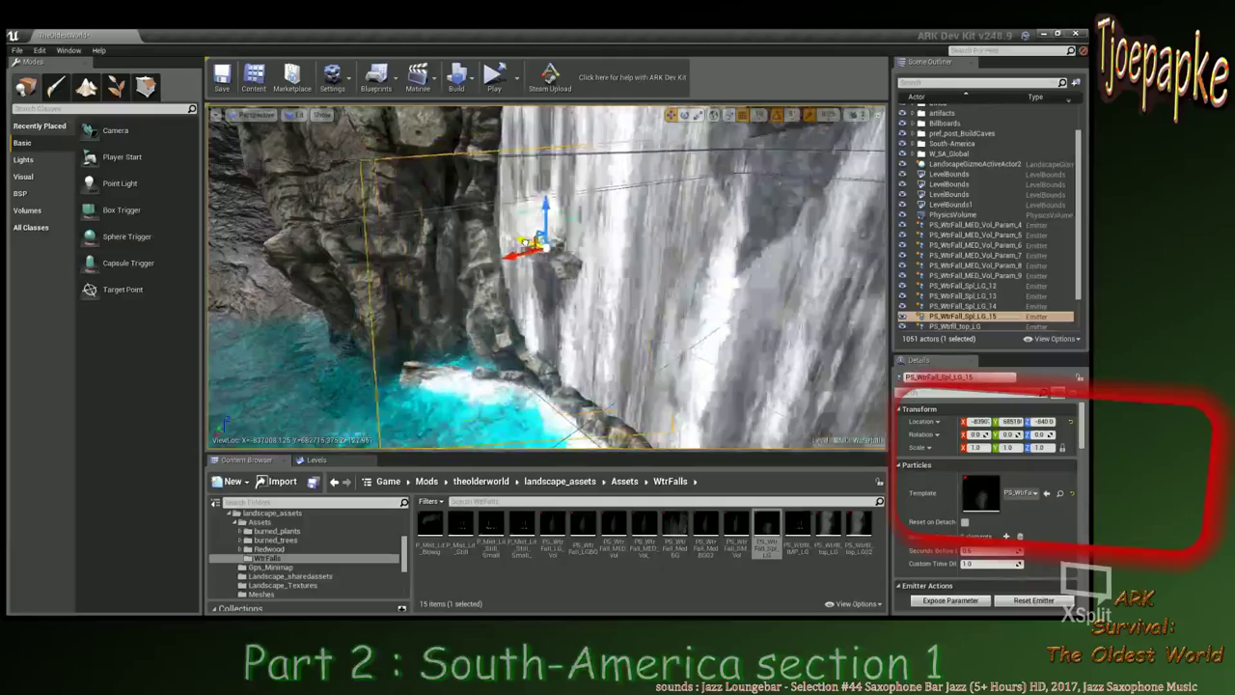
pyautogui.moveTo(526, 243); pyautogui.dragTo(521, 241)
pyautogui.moveTo(522, 241); pyautogui.dragTo(523, 249, button='right')
pyautogui.keyDown('alt'); pyautogui.moveTo(573, 251); pyautogui.dragTo(553, 241); pyautogui.keyUp('alt')
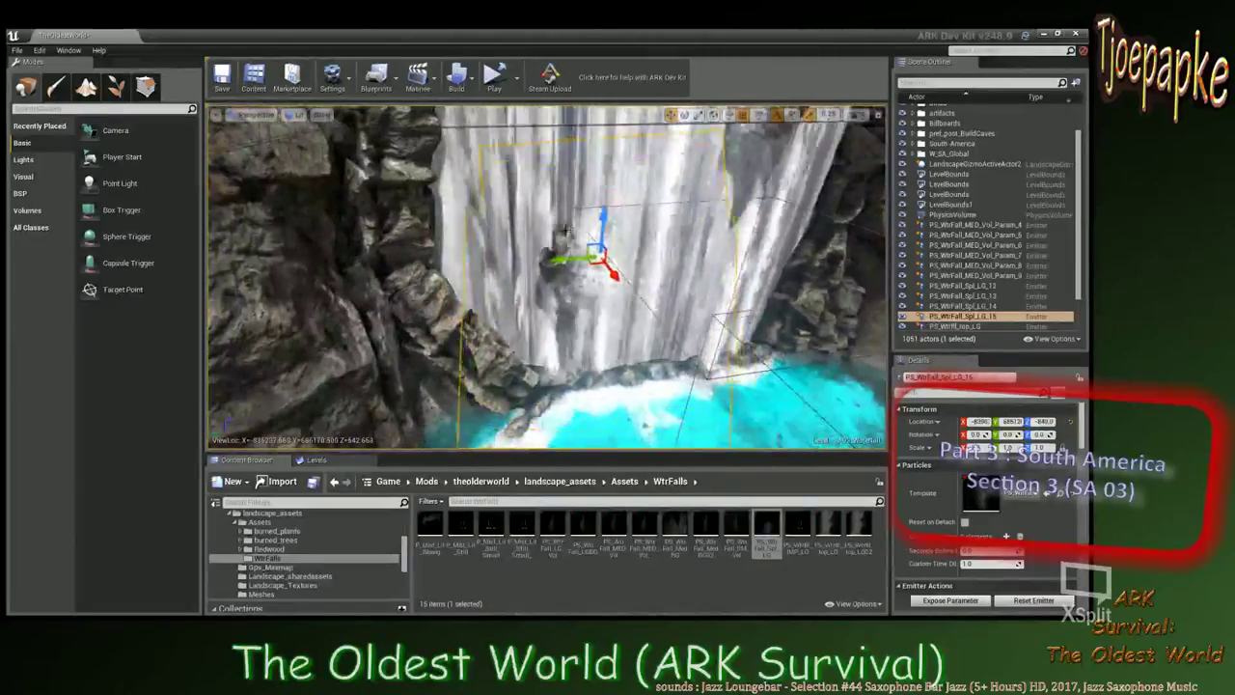
# Duplicate the lowest rock's splash emitter, raise the copy, rotate it to -70 degrees about Y and fit it above the rock.
pyautogui.hotkey('ctrl', 'w')
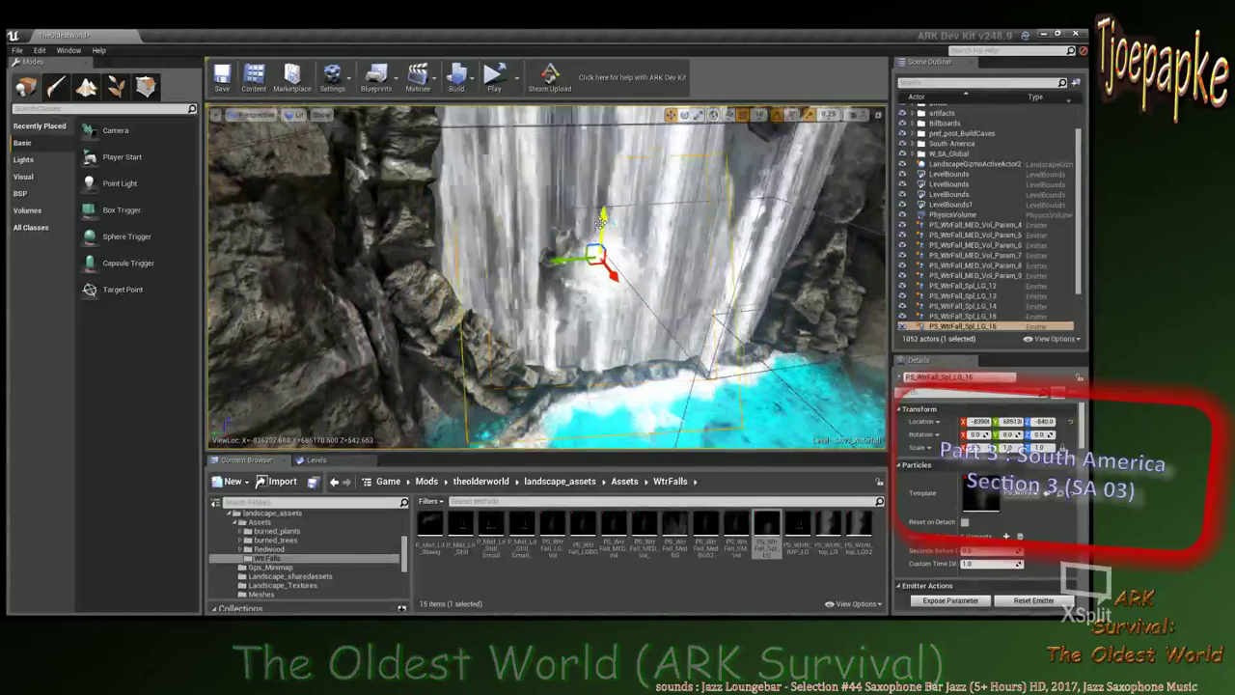
pyautogui.moveTo(600, 223); pyautogui.dragTo(604, 192)
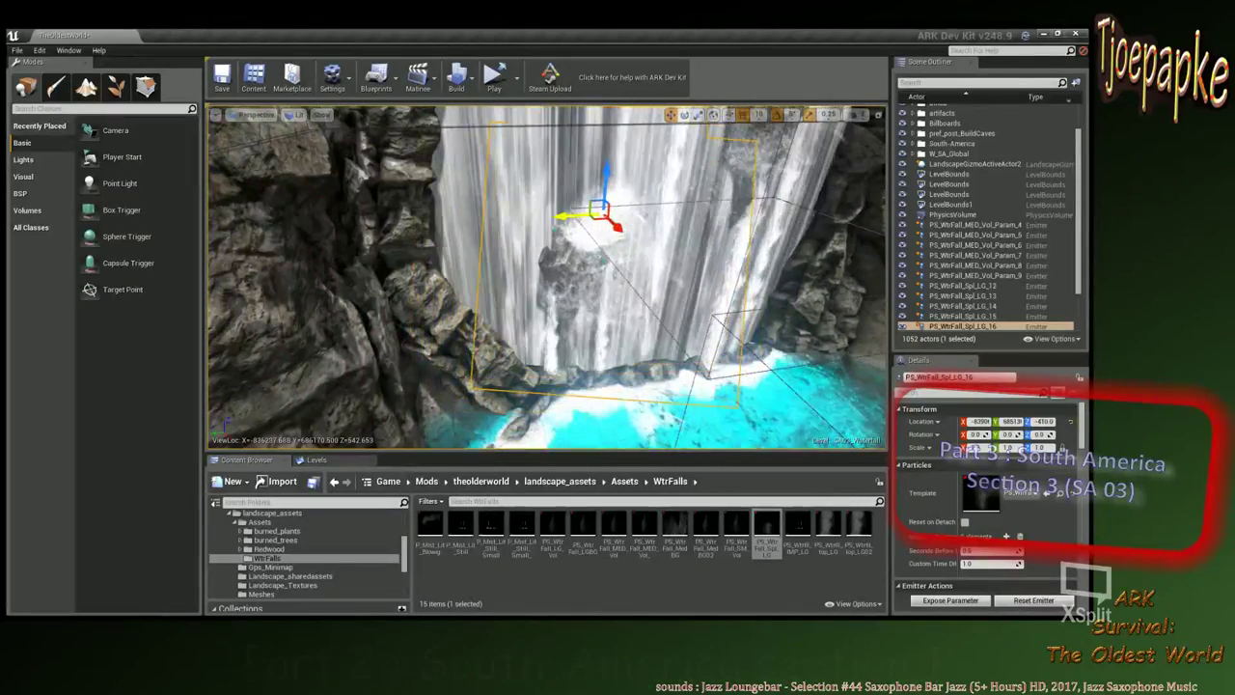
pyautogui.press('e')
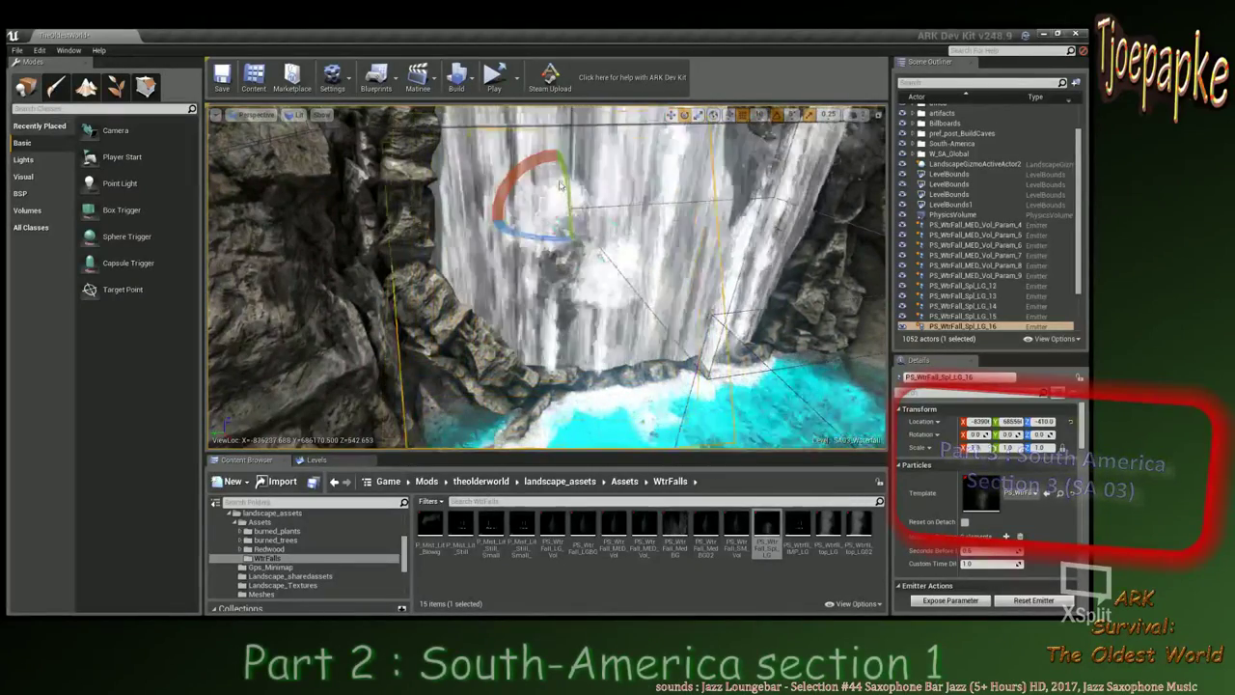
pyautogui.moveTo(562, 174); pyautogui.dragTo(560, 235)
pyautogui.press('r')
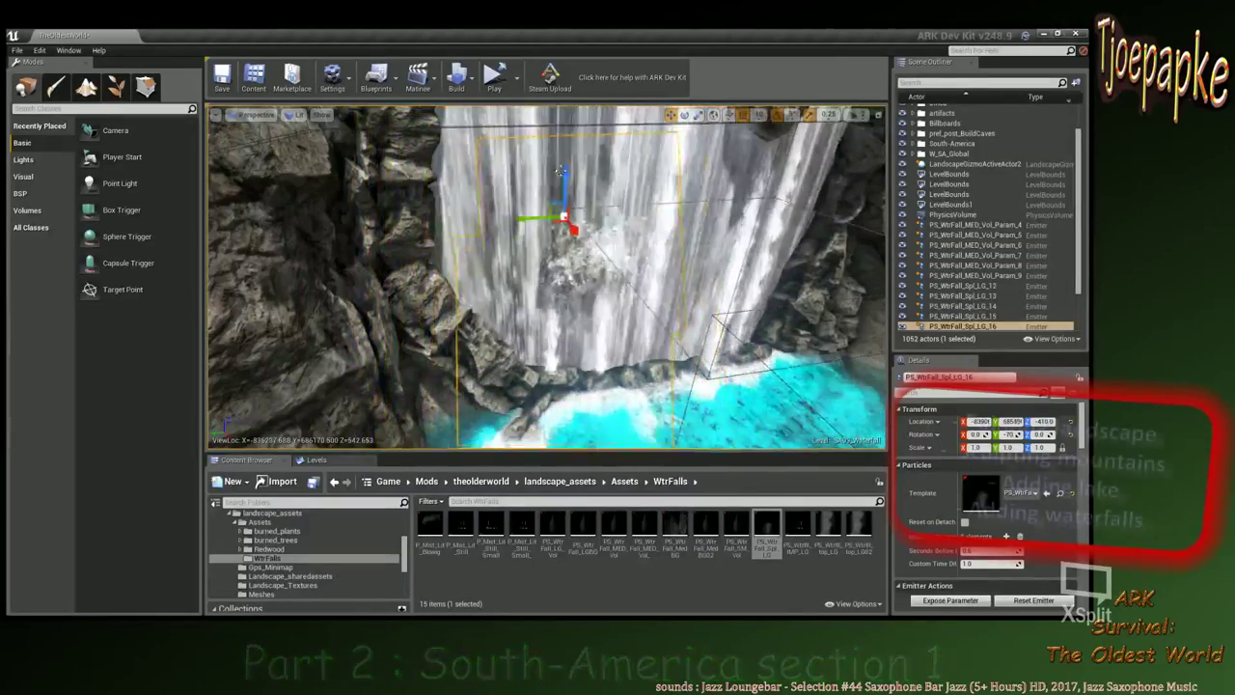
pyautogui.moveTo(565, 176); pyautogui.dragTo(566, 185)
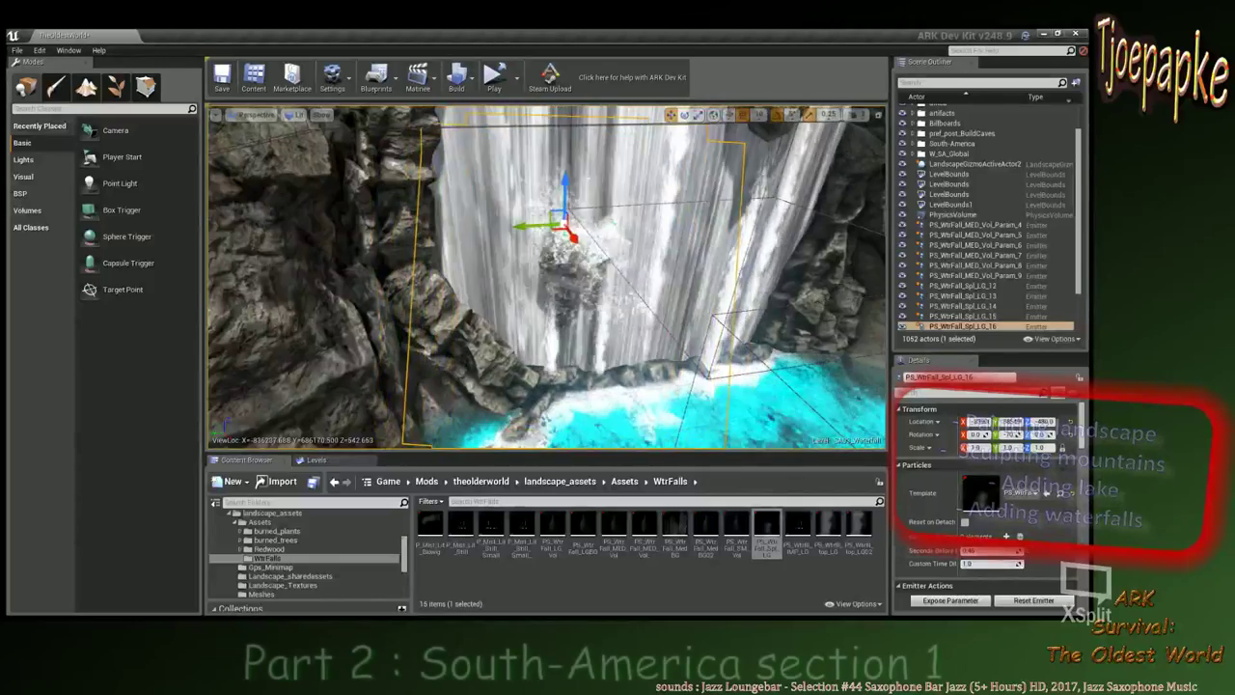
# Examine the splash effects on the waterfall's rocks from a distance and closer to its upper edge.
pyautogui.click(766, 299)
pyautogui.moveTo(766, 299); pyautogui.dragTo(796, 333, button='right')
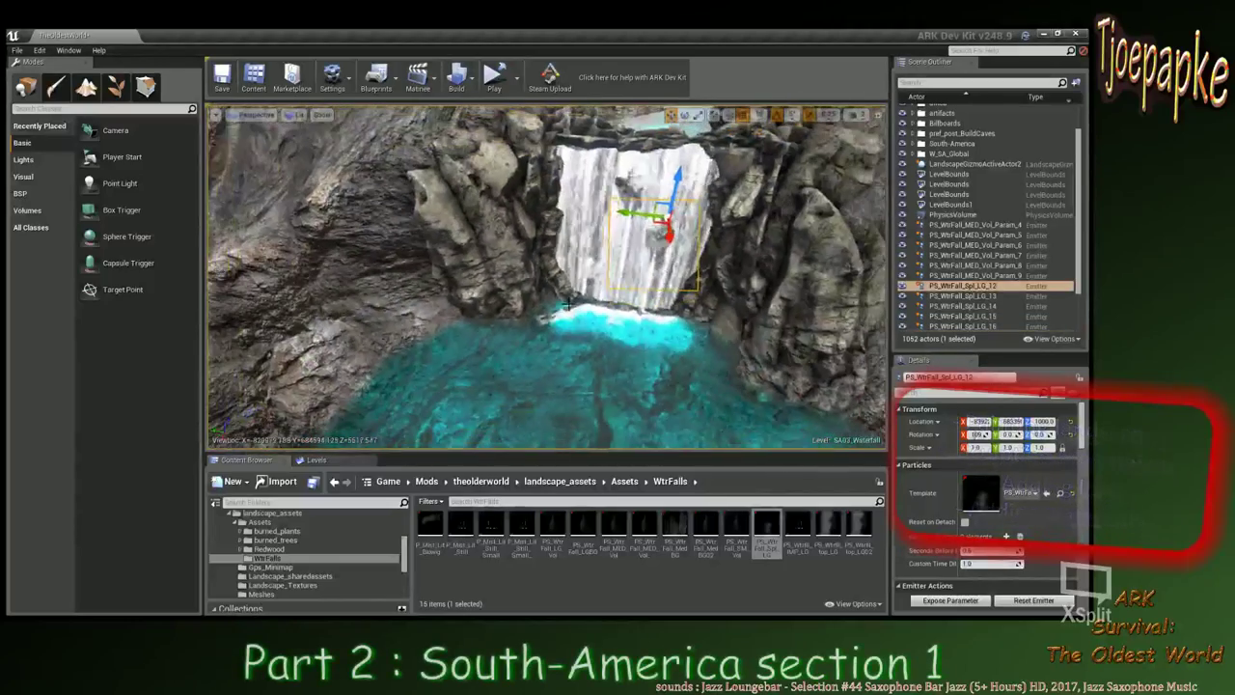
pyautogui.click(754, 285)
pyautogui.click(777, 299)
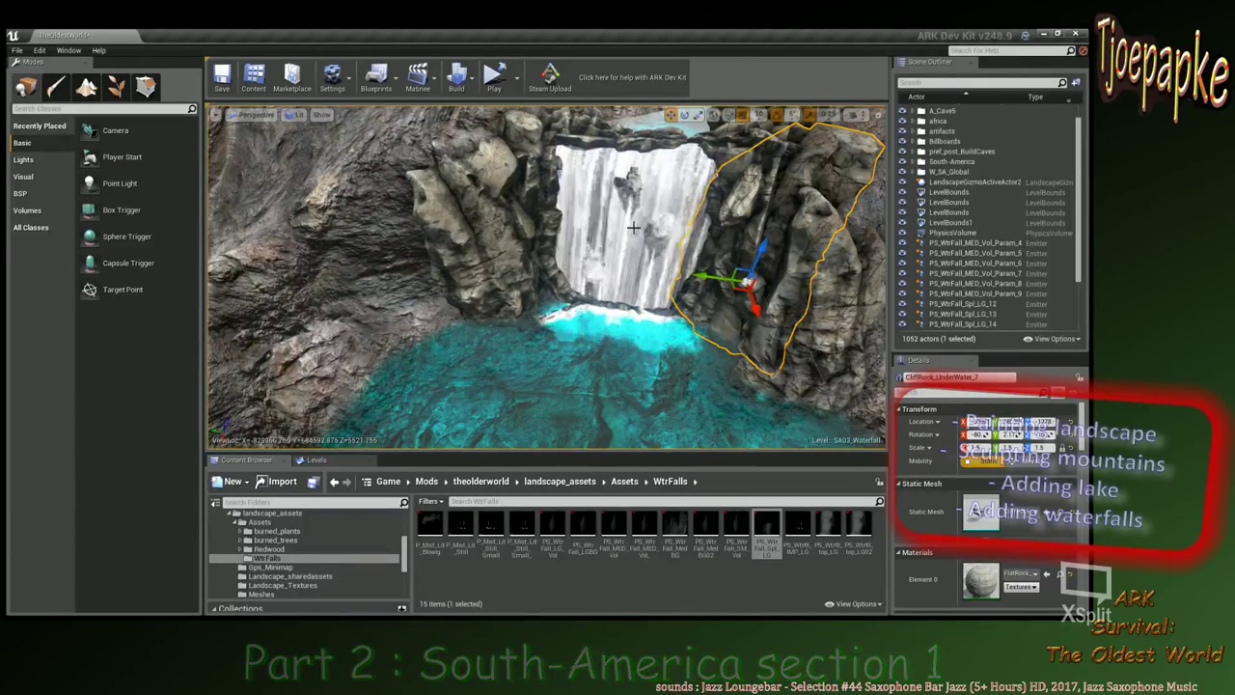
pyautogui.moveTo(678, 198); pyautogui.dragTo(705, 211, button='right')
pyautogui.click(689, 211)
pyautogui.click(756, 183)
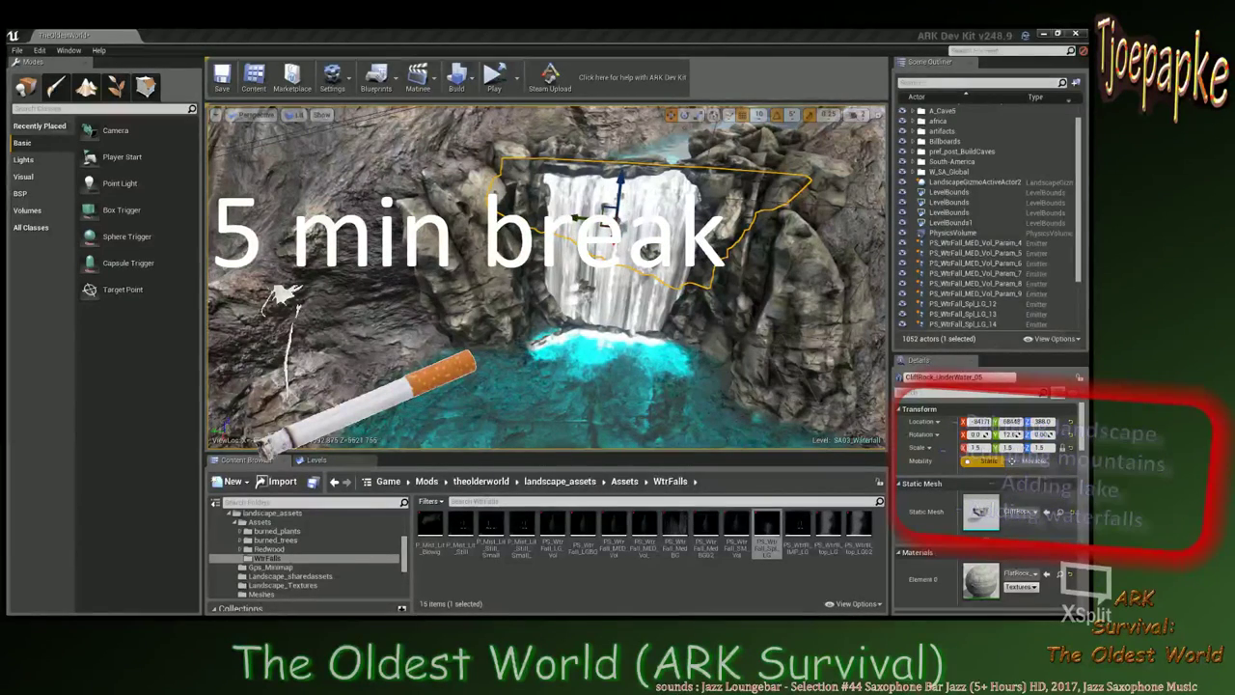
pyautogui.click(810, 323)
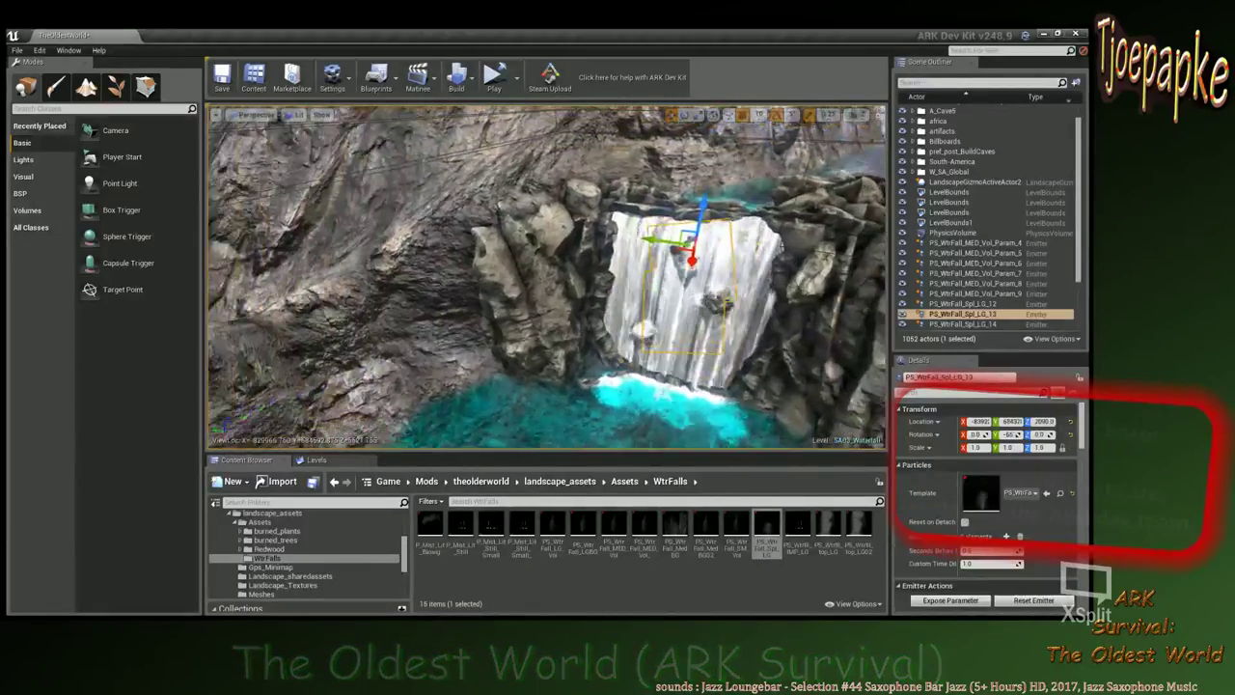
pyautogui.moveTo(546, 277); pyautogui.dragTo(620, 297, button='right')
pyautogui.keyDown('alt'); pyautogui.moveTo(621, 295); pyautogui.dragTo(615, 205); pyautogui.keyUp('alt')
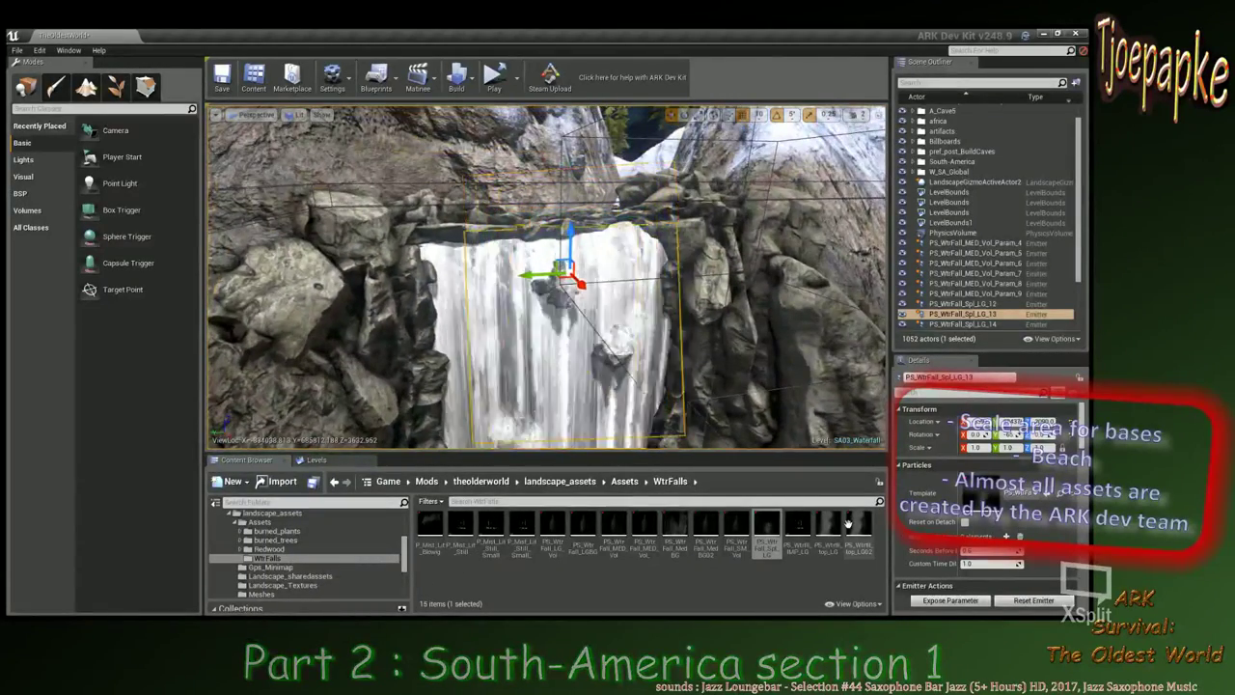
# Try the PS_WtrFll_IMP_LG impact emitter beside the waterfall's base and remove it again.
pyautogui.click(801, 529)
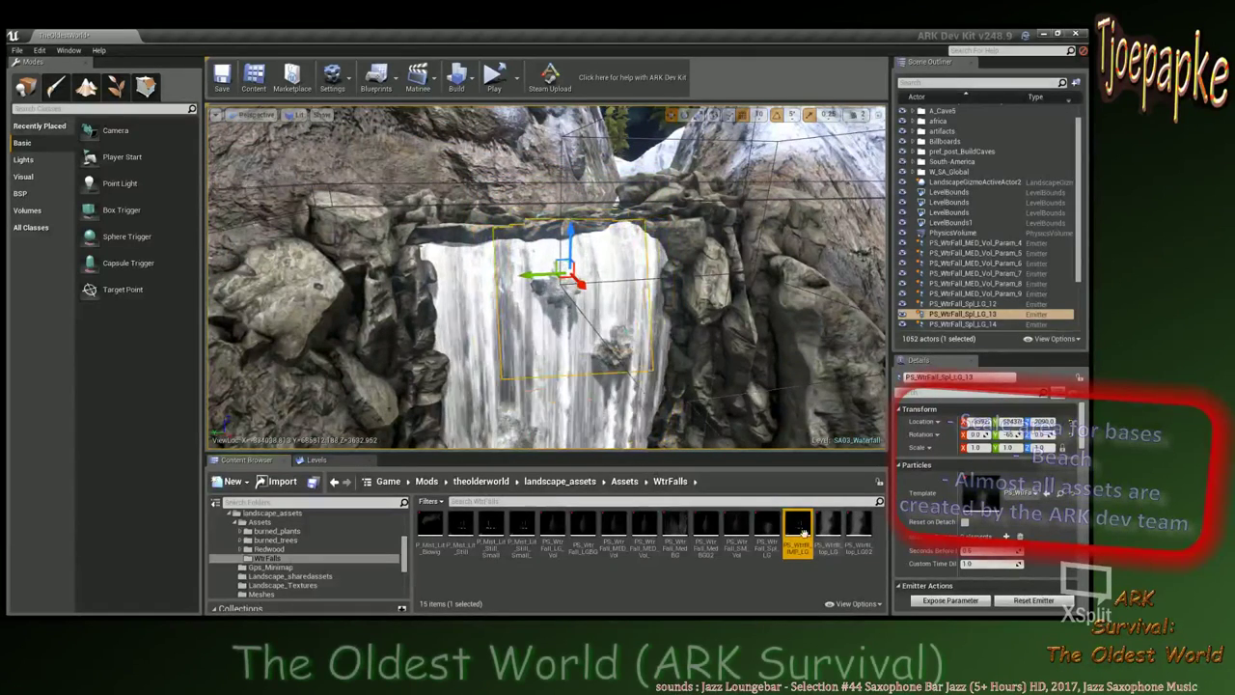
pyautogui.moveTo(803, 533); pyautogui.dragTo(695, 397)
pyautogui.press('Delete')
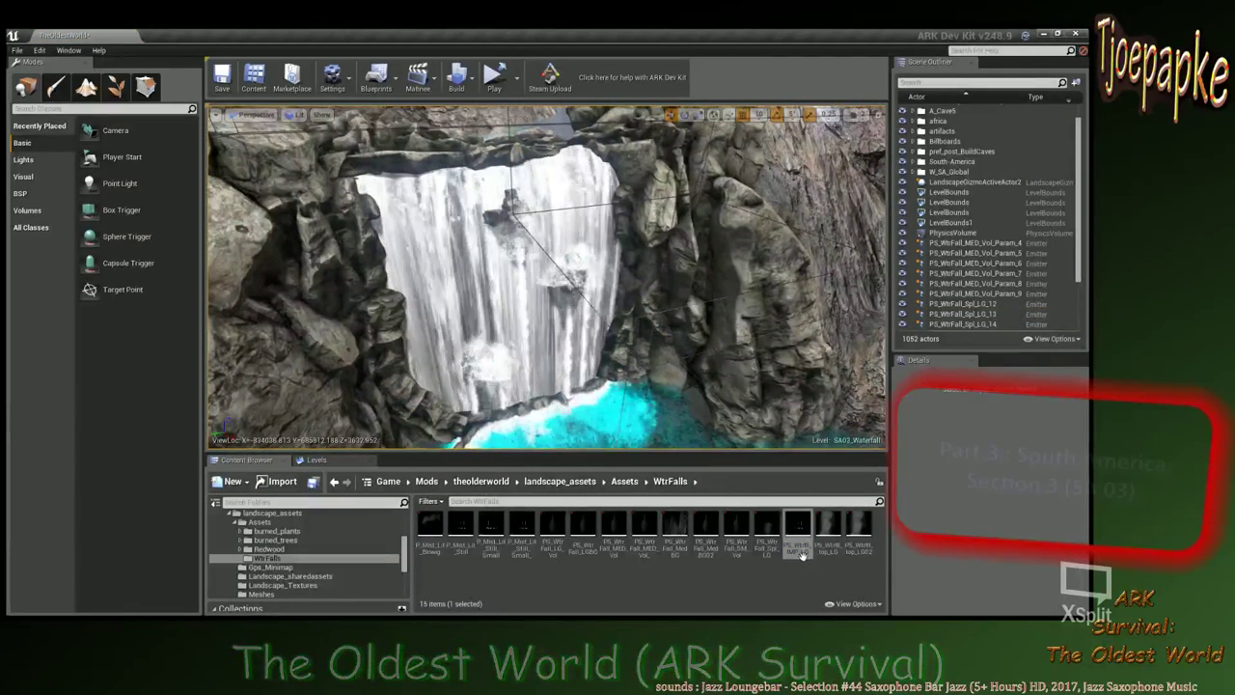
pyautogui.moveTo(798, 530); pyautogui.dragTo(706, 400)
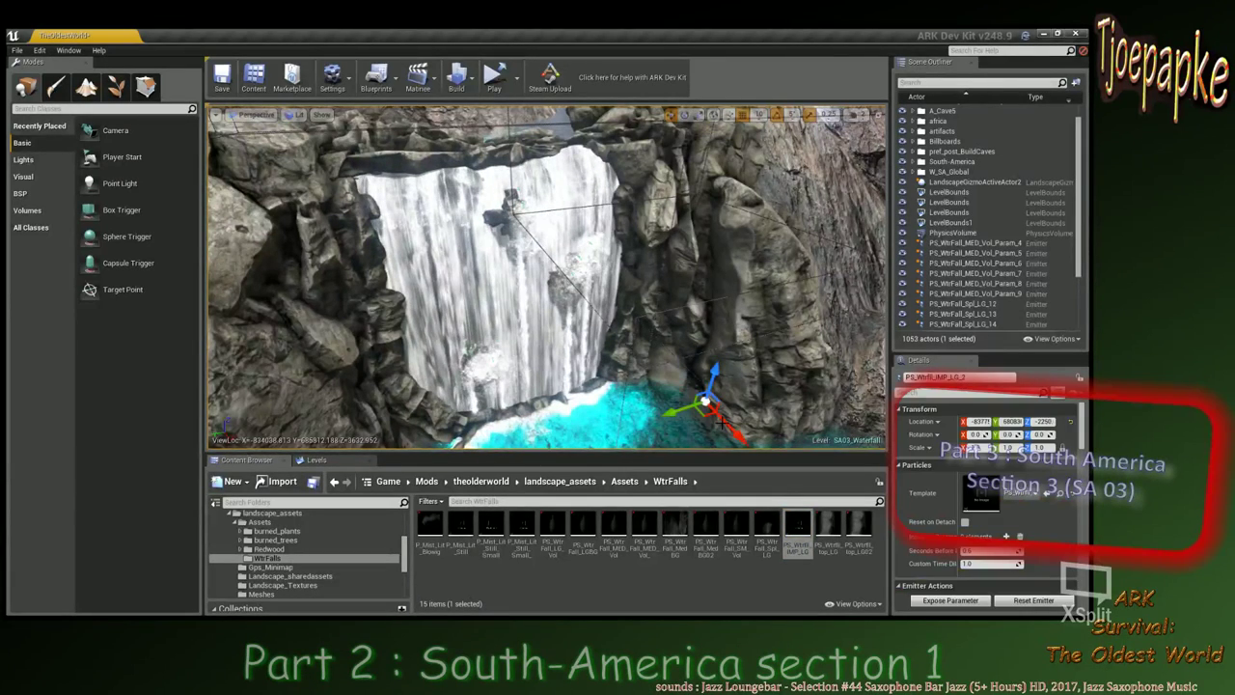
pyautogui.hotkey('ctrl', 'z')
pyautogui.click(828, 531)
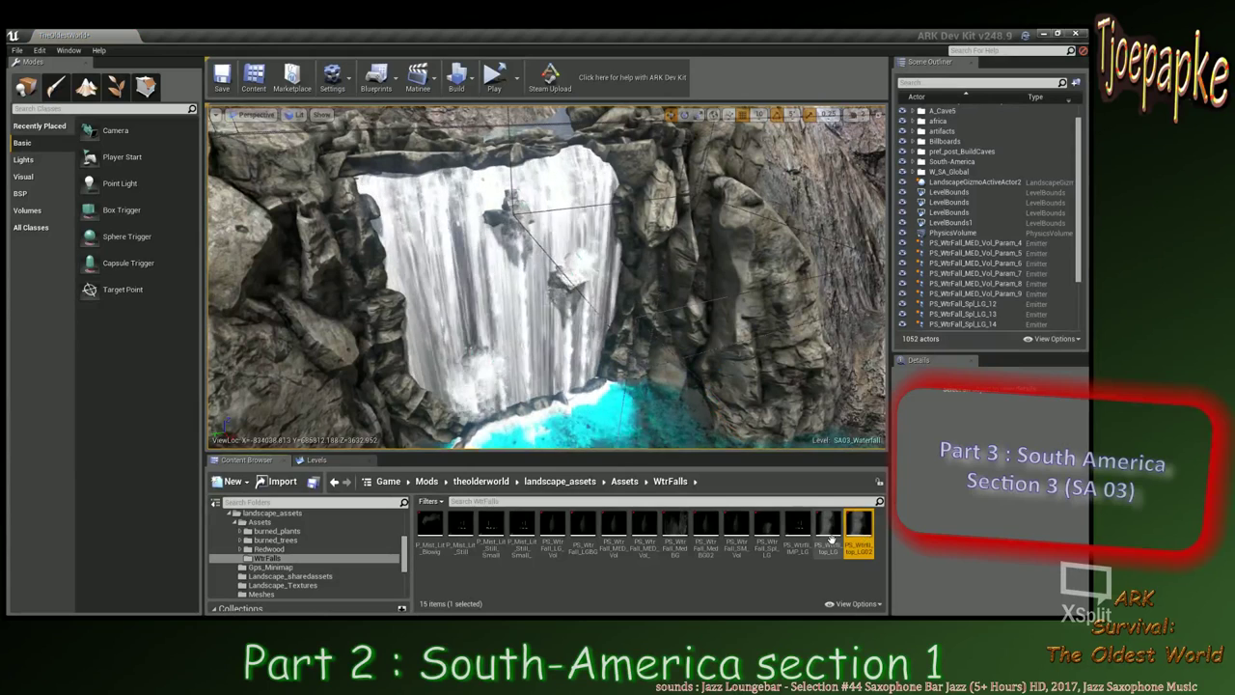
pyautogui.click(800, 537)
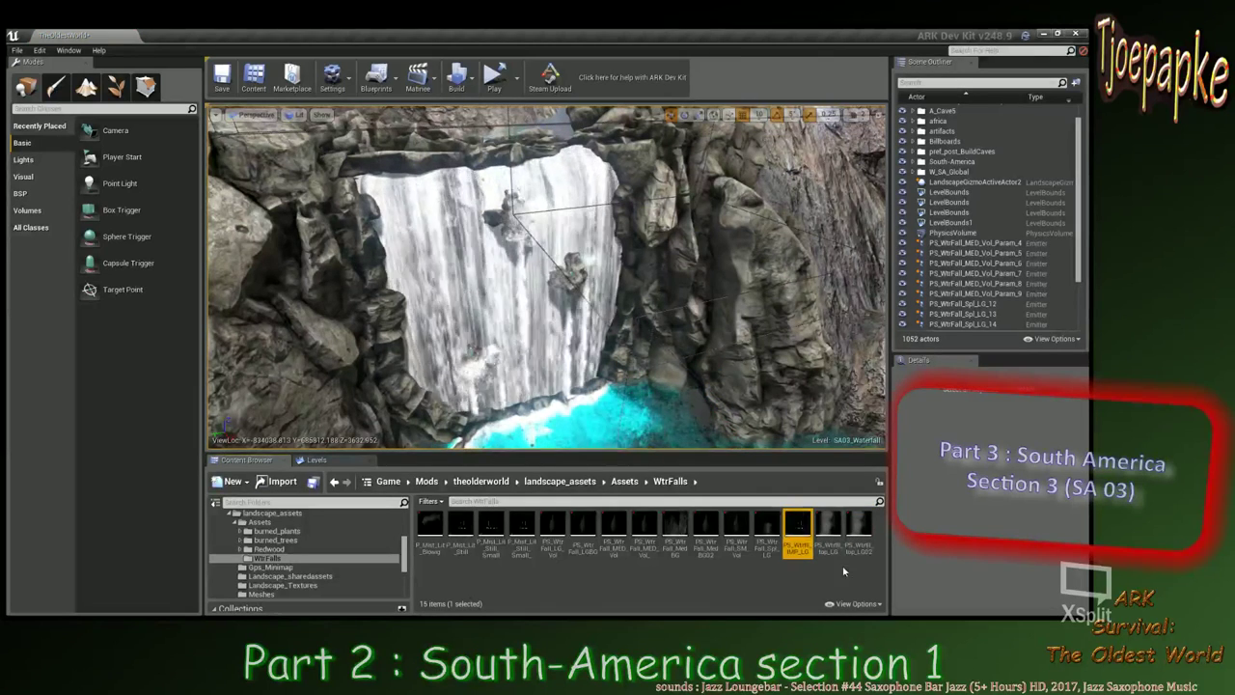
# Place a PS_WtrFall_MedBG emitter and move it up to Z 1940 onto the falling water at the highest rock.
pyautogui.click(686, 524)
pyautogui.moveTo(686, 522); pyautogui.dragTo(714, 318)
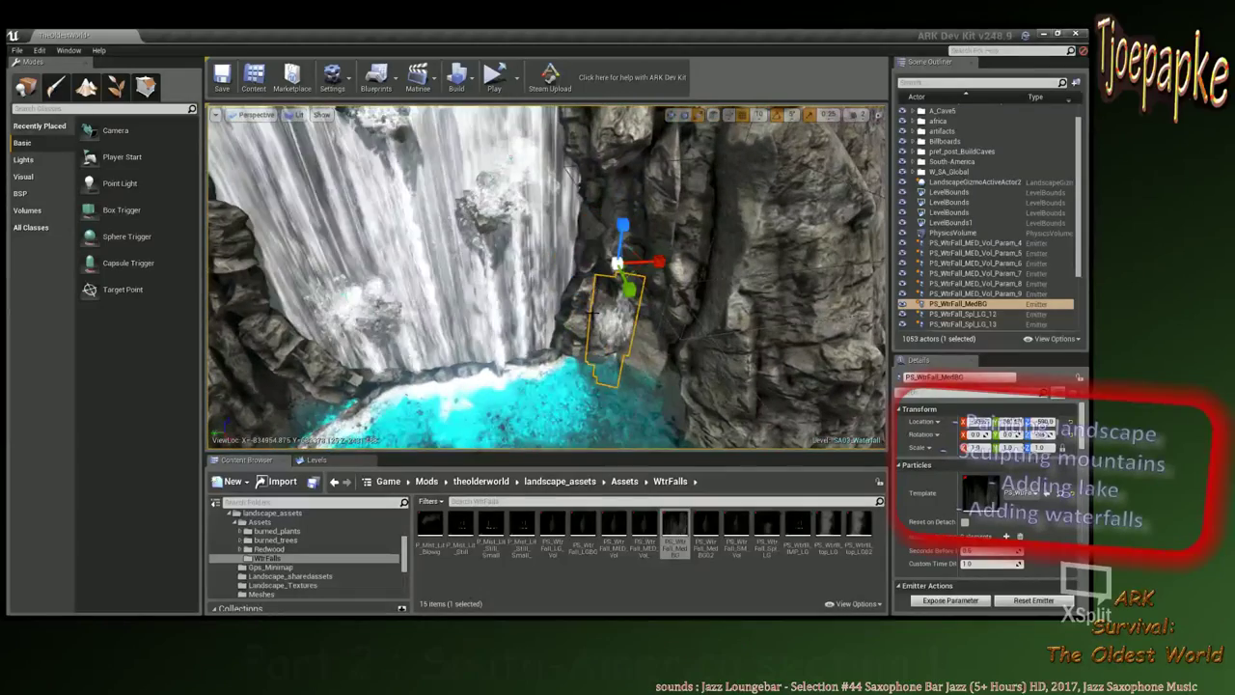
pyautogui.press('space')
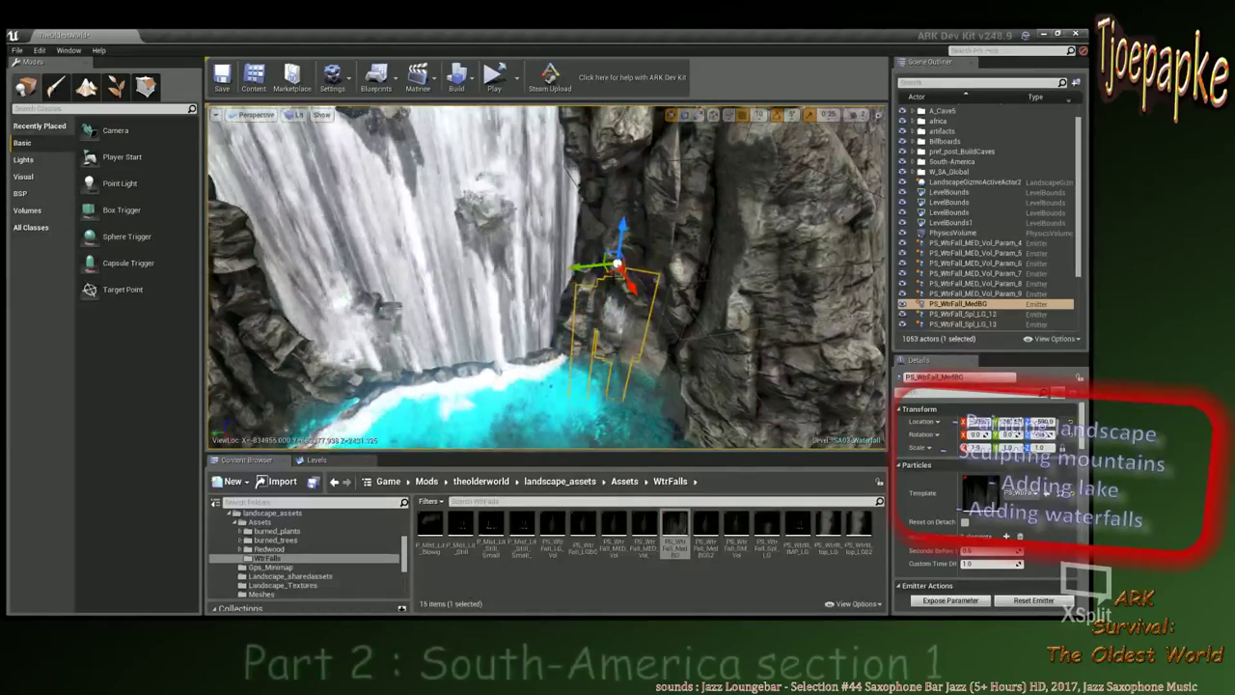
pyautogui.moveTo(630, 291); pyautogui.dragTo(422, 89)
pyautogui.moveTo(546, 278)
pyautogui.mouseDown(button='right')
pyautogui.moveTo(585, 321)
pyautogui.moveTo(560, 238)
pyautogui.moveTo(604, 231)
pyautogui.moveTo(560, 263)
pyautogui.mouseUp(button='right')
pyautogui.moveTo(583, 268); pyautogui.dragTo(533, 246)
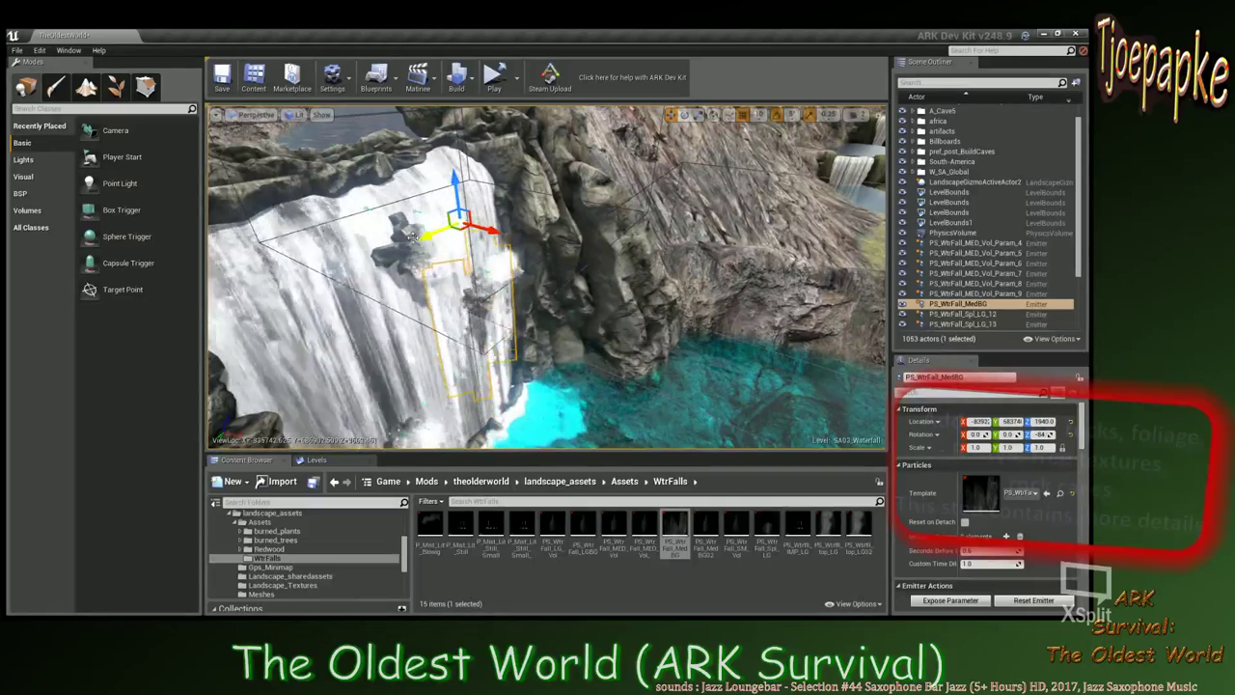
pyautogui.moveTo(427, 238); pyautogui.dragTo(400, 252)
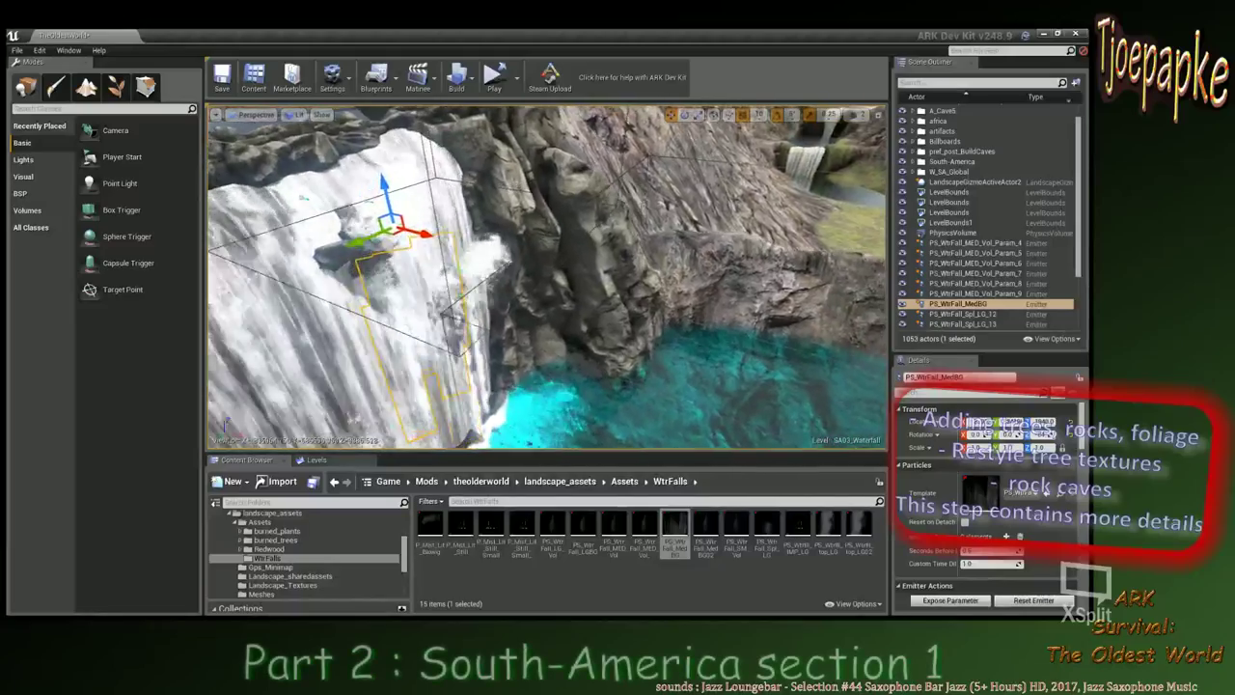
# Rotate the PS_WtrFall_MedBG emitter about Z to about 10 degrees below the highest rock.
pyautogui.moveTo(541, 280); pyautogui.dragTo(588, 257, button='right')
pyautogui.scroll(10, 552, 246)
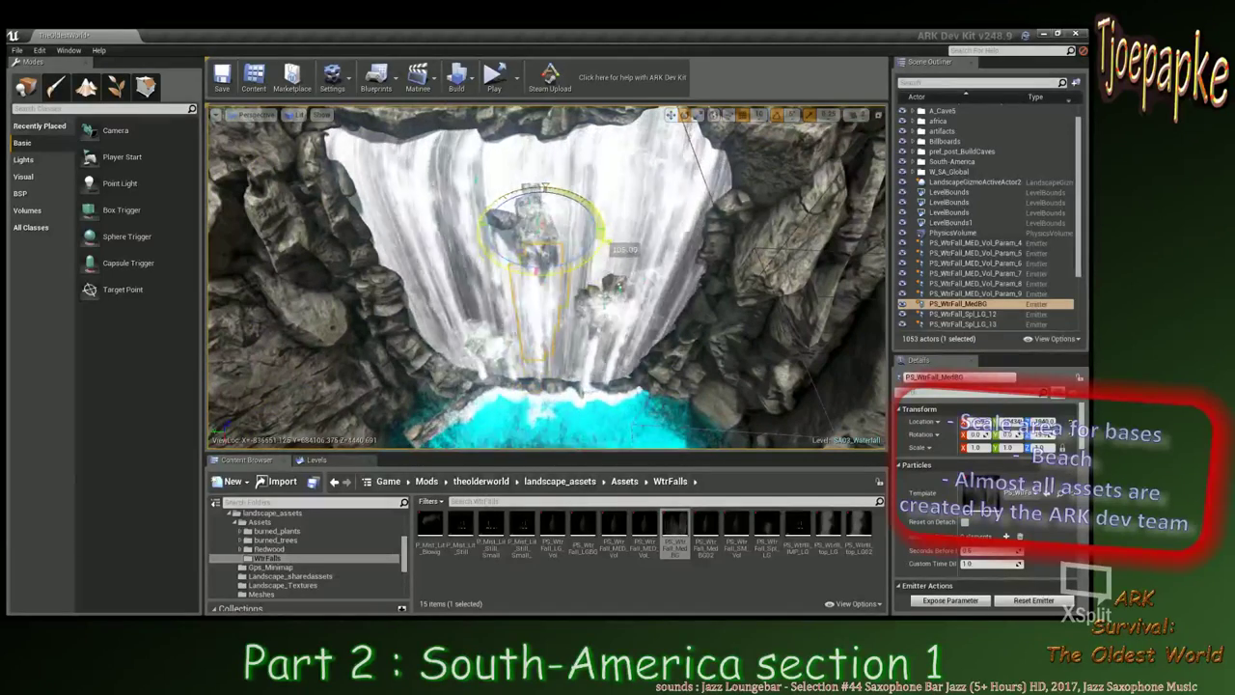
pyautogui.moveTo(606, 232); pyautogui.dragTo(614, 240)
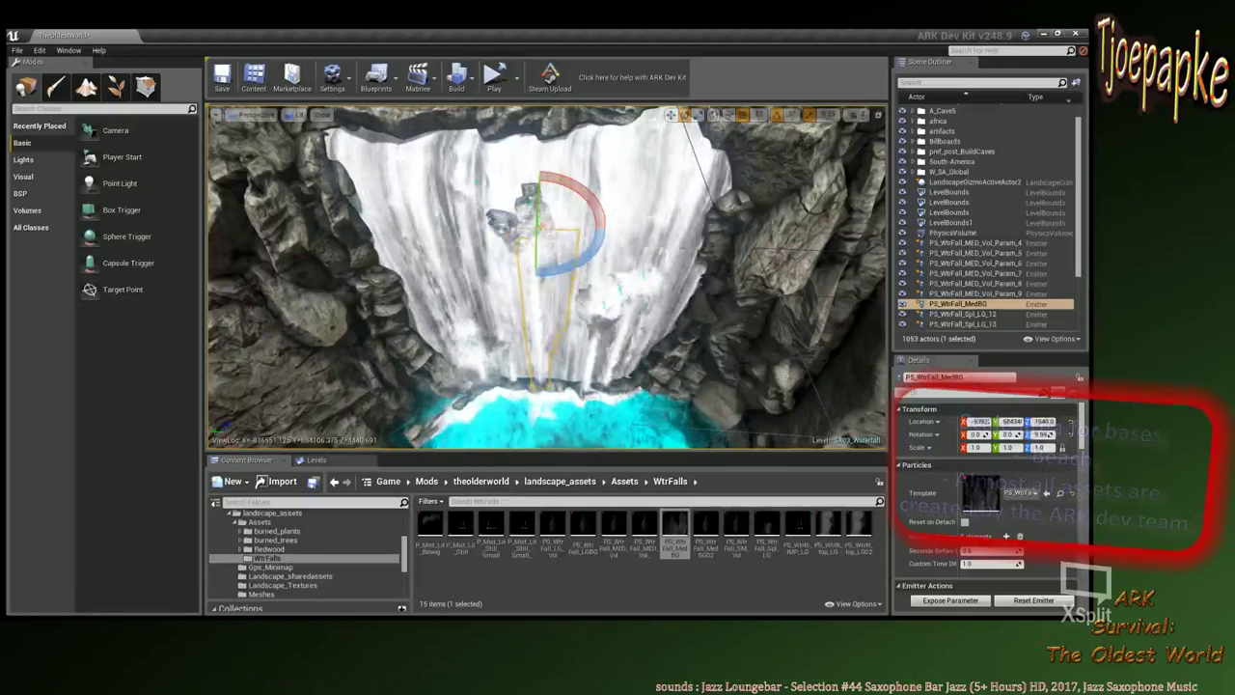
# Reselect the PS_WtrFall_MedBG emitter below the highest rock and turn it further about its vertical axis.
pyautogui.click(777, 327)
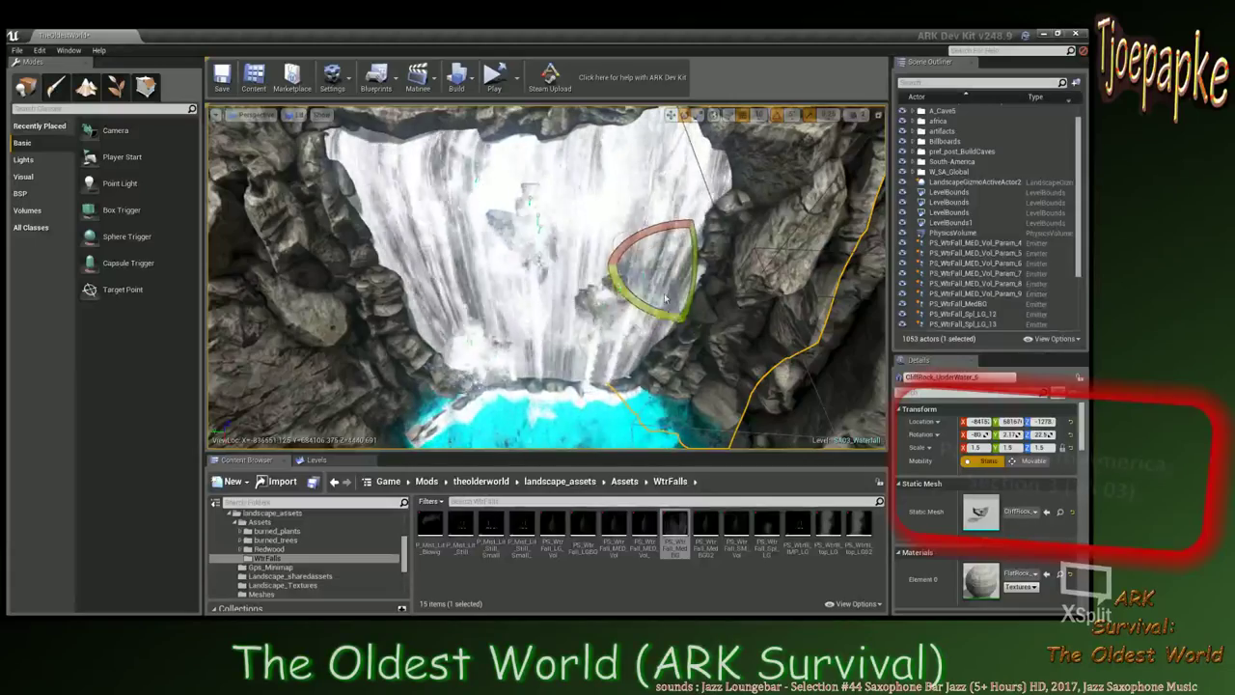
pyautogui.moveTo(677, 317); pyautogui.dragTo(541, 386, button='right')
pyautogui.moveTo(633, 253); pyautogui.dragTo(632, 254, button='right')
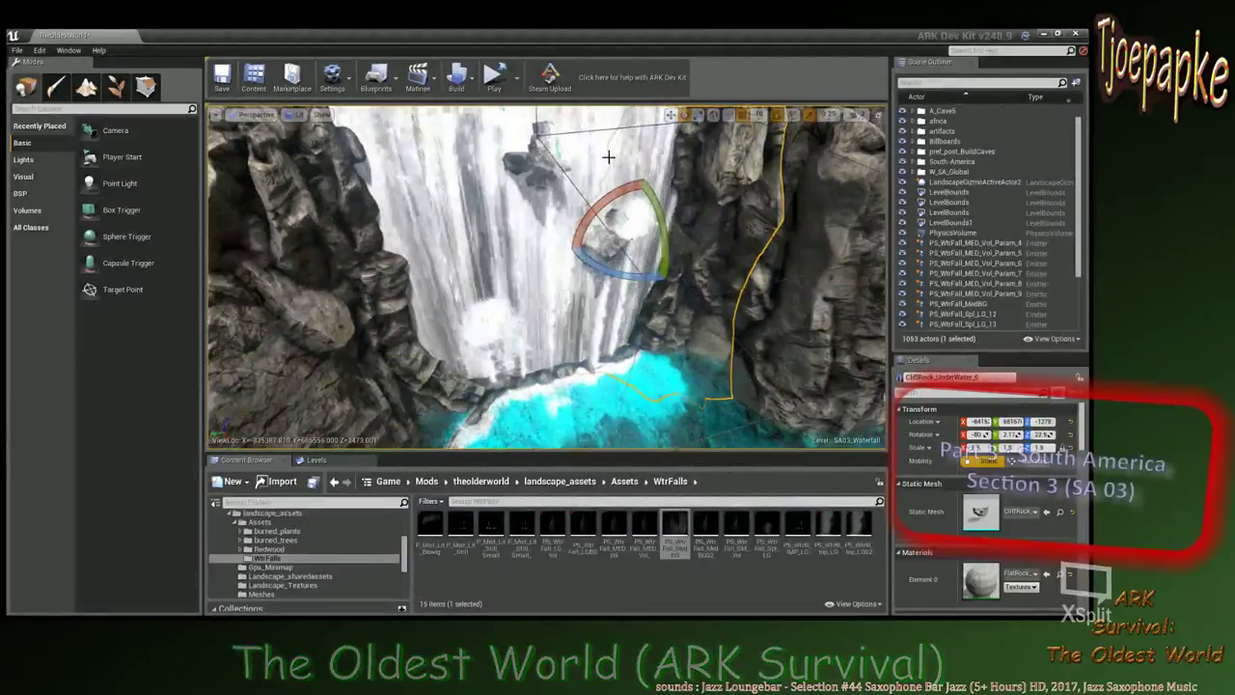
pyautogui.click(557, 146)
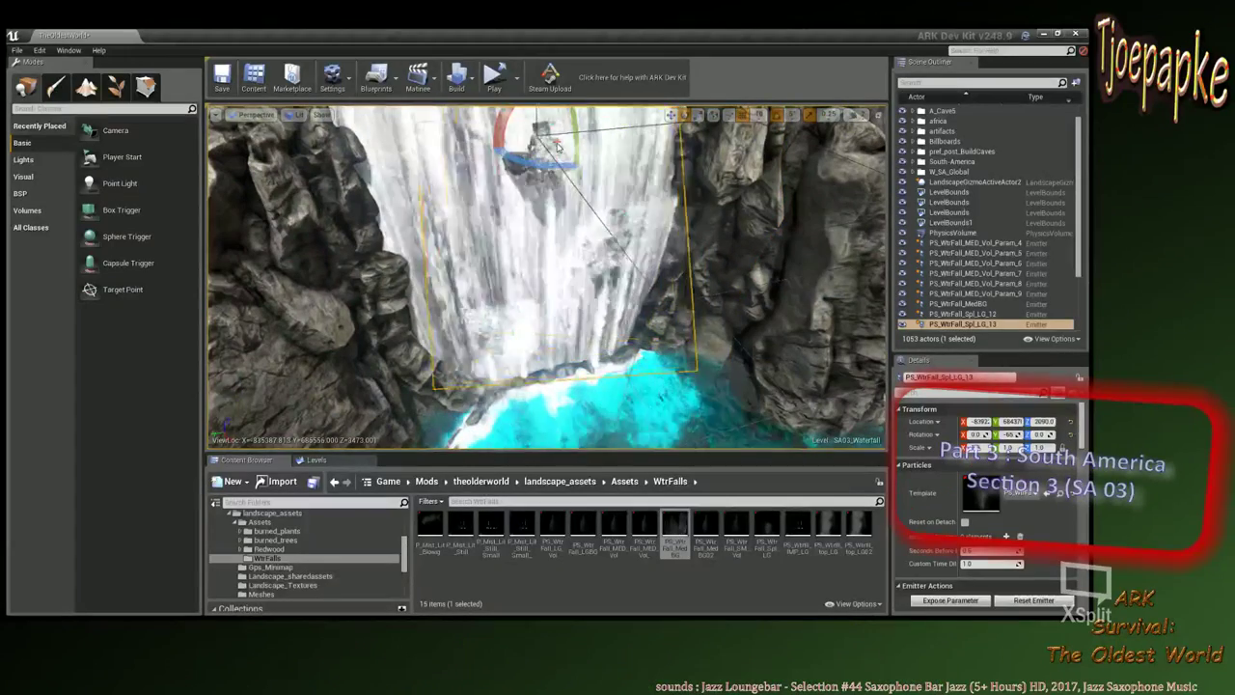
pyautogui.scroll(-4, 941, 309)
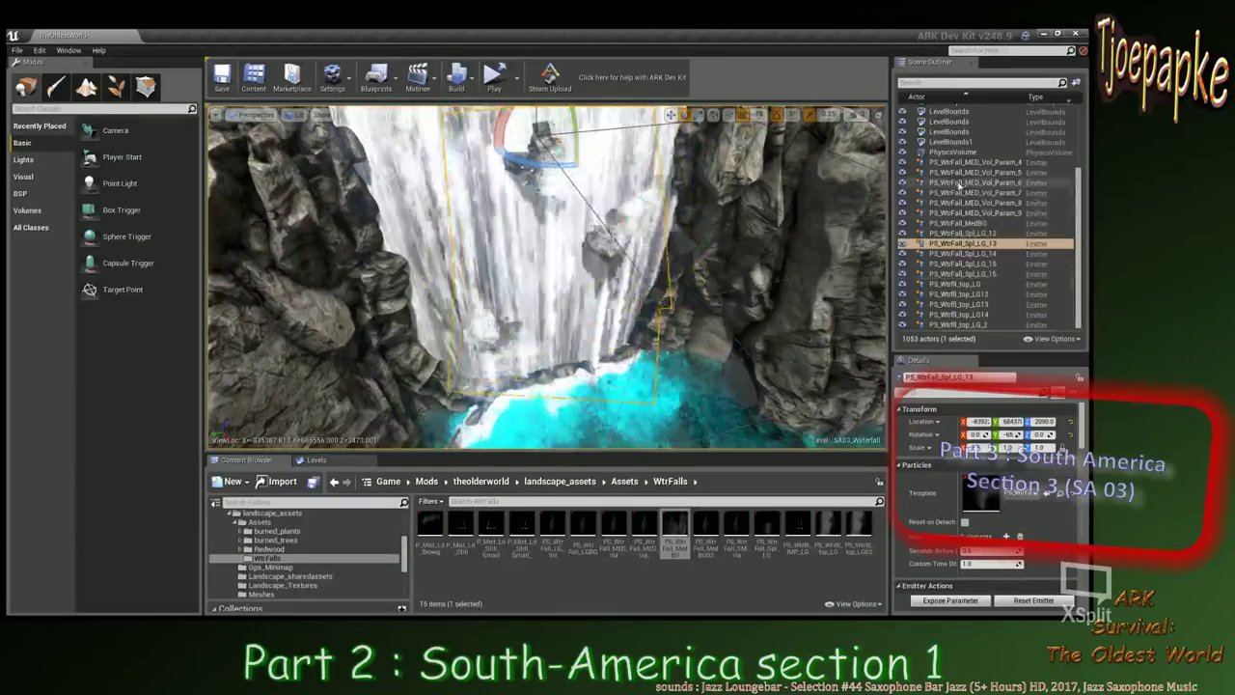
pyautogui.click(953, 162)
pyautogui.click(958, 223)
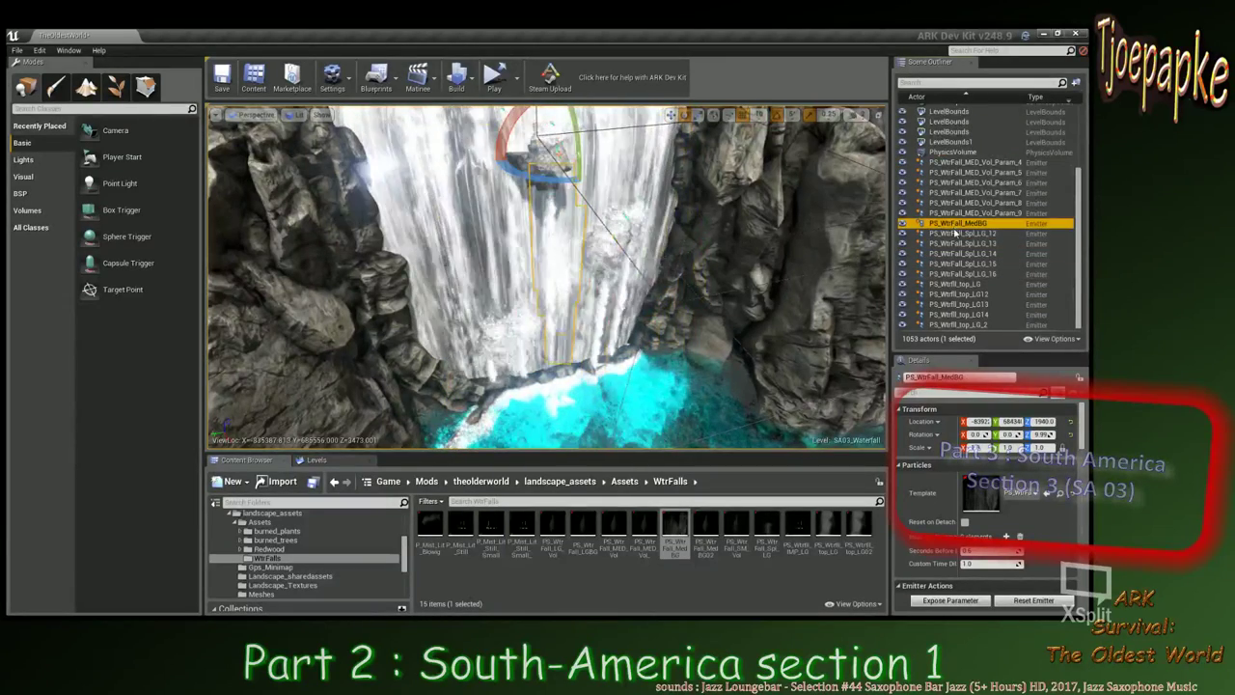
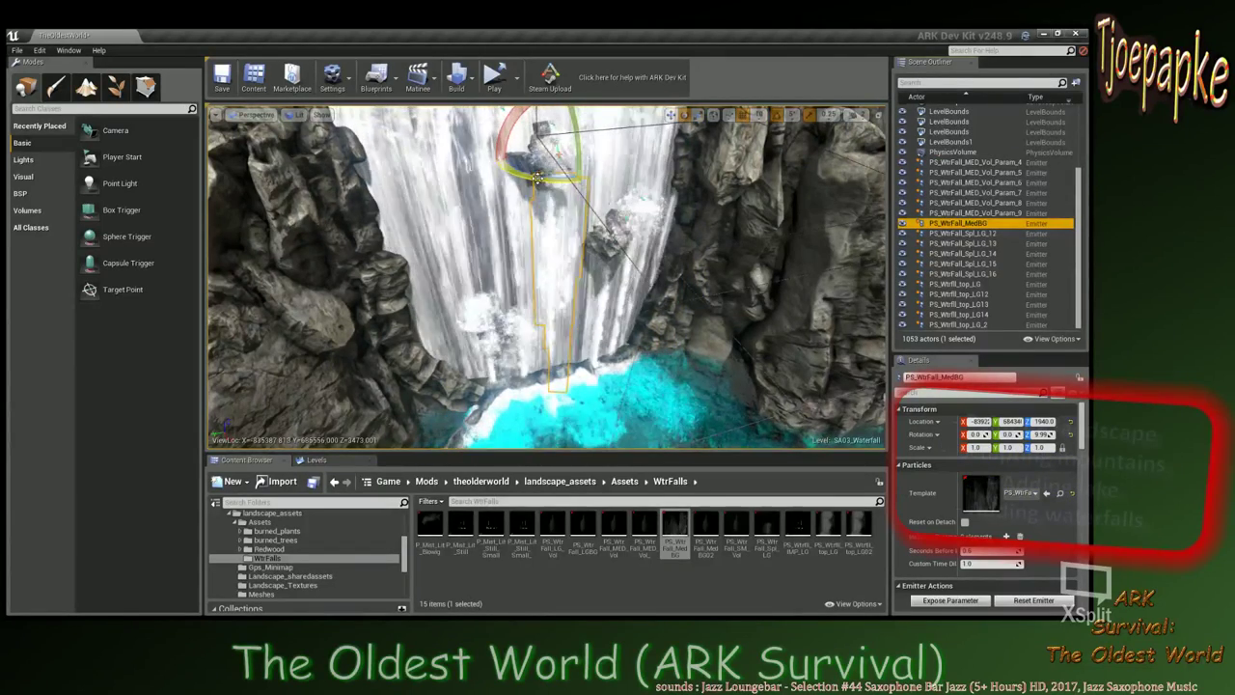
pyautogui.moveTo(538, 176); pyautogui.dragTo(577, 181)
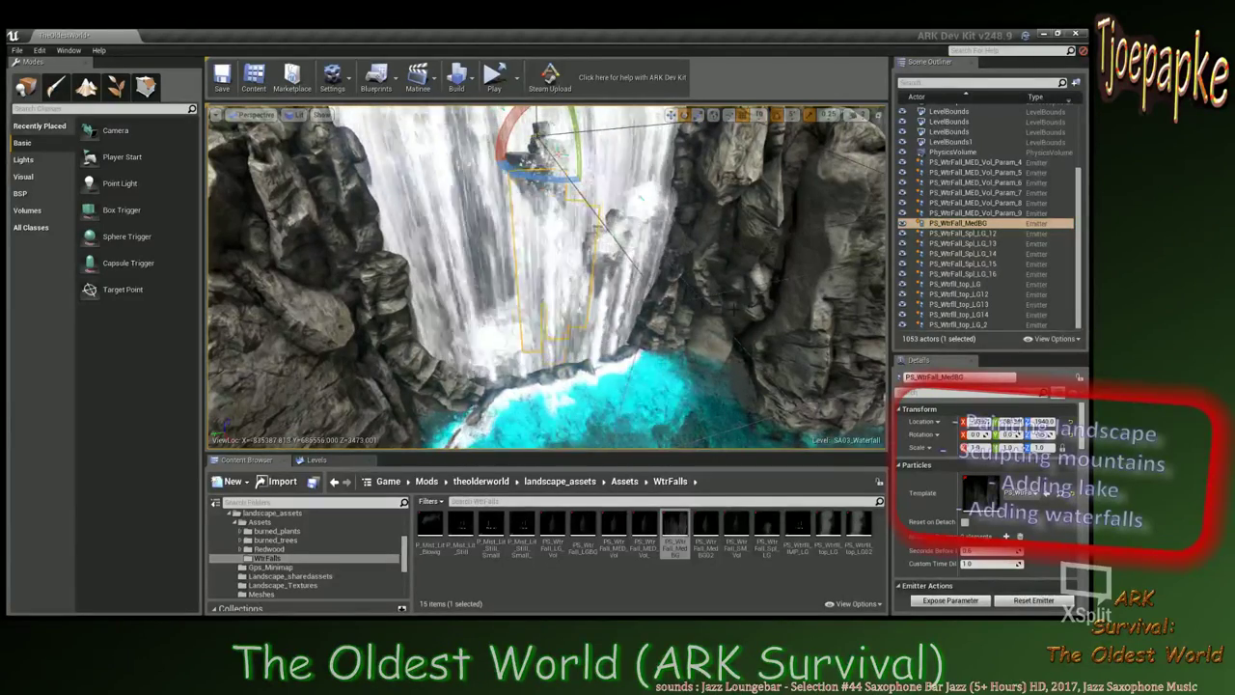
pyautogui.click(773, 279)
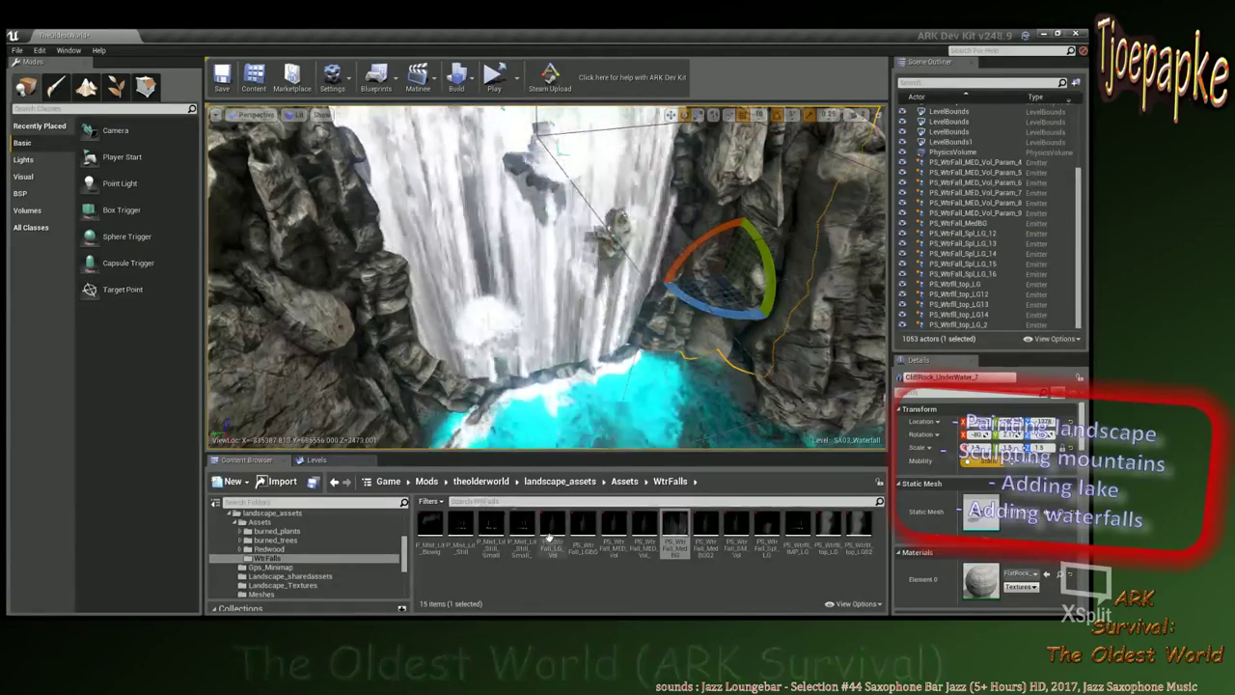
# Try a PS_WtrFall_MED_Vol_Param emitter below the middle rock of the waterfall and delete it.
pyautogui.click(643, 529)
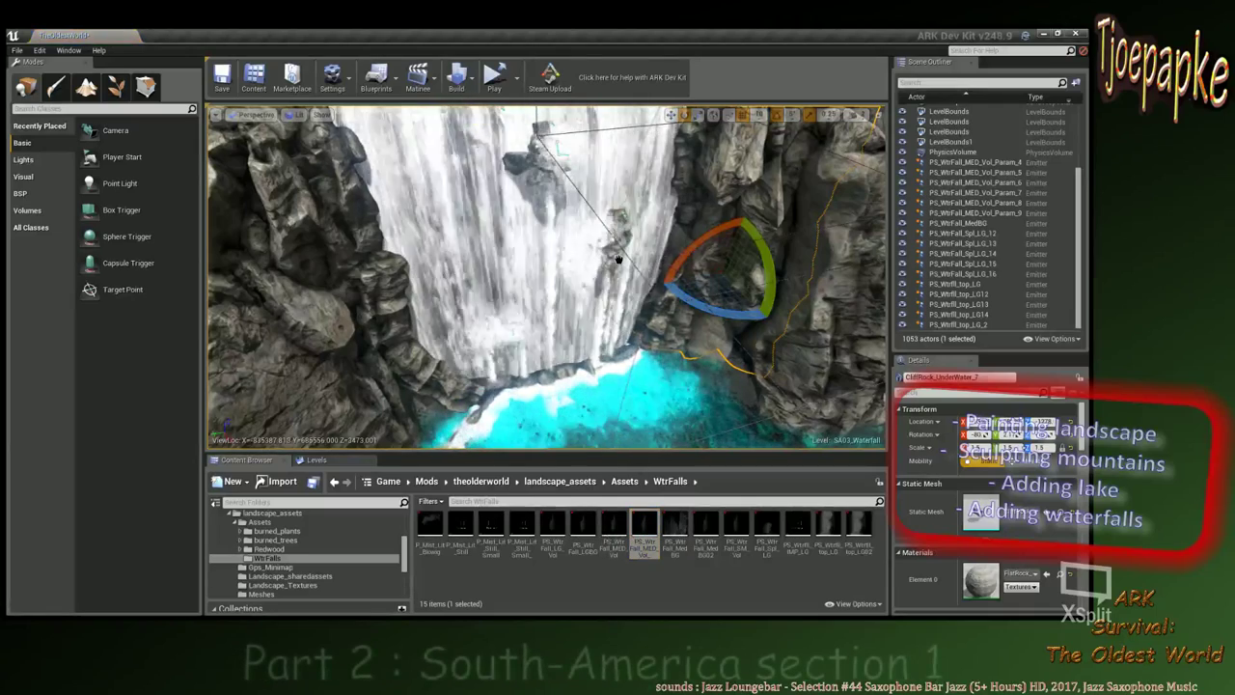
pyautogui.moveTo(618, 259); pyautogui.dragTo(618, 258)
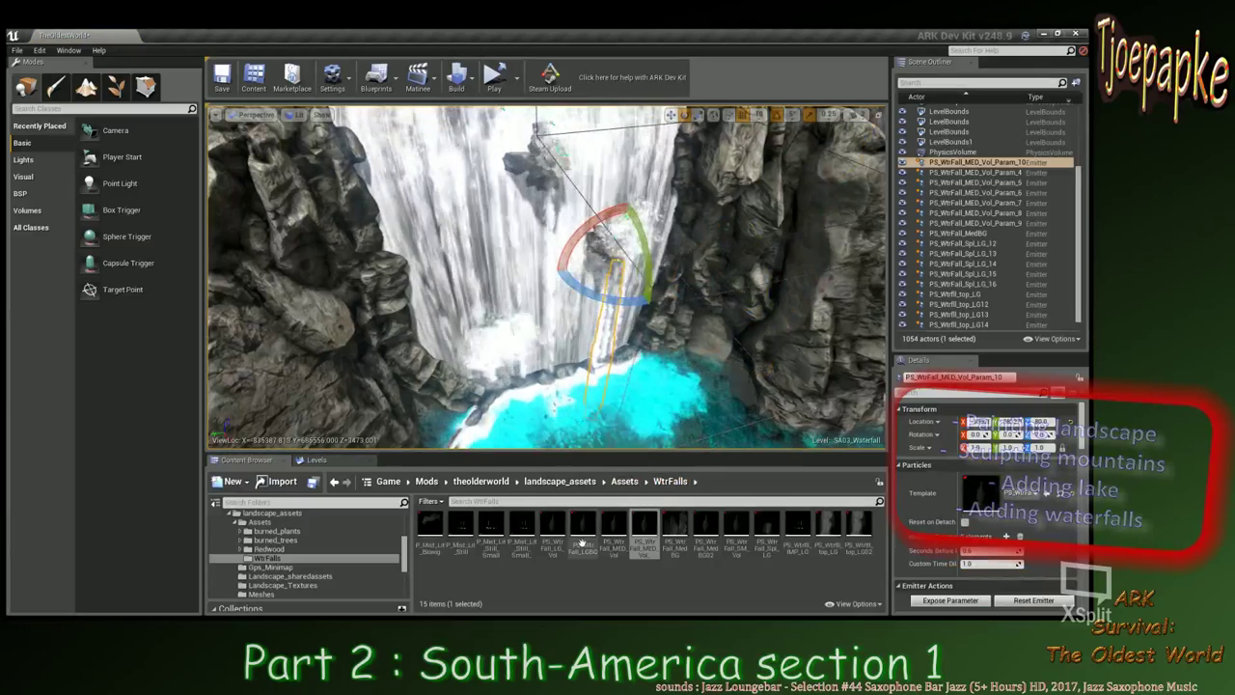
pyautogui.press('Delete')
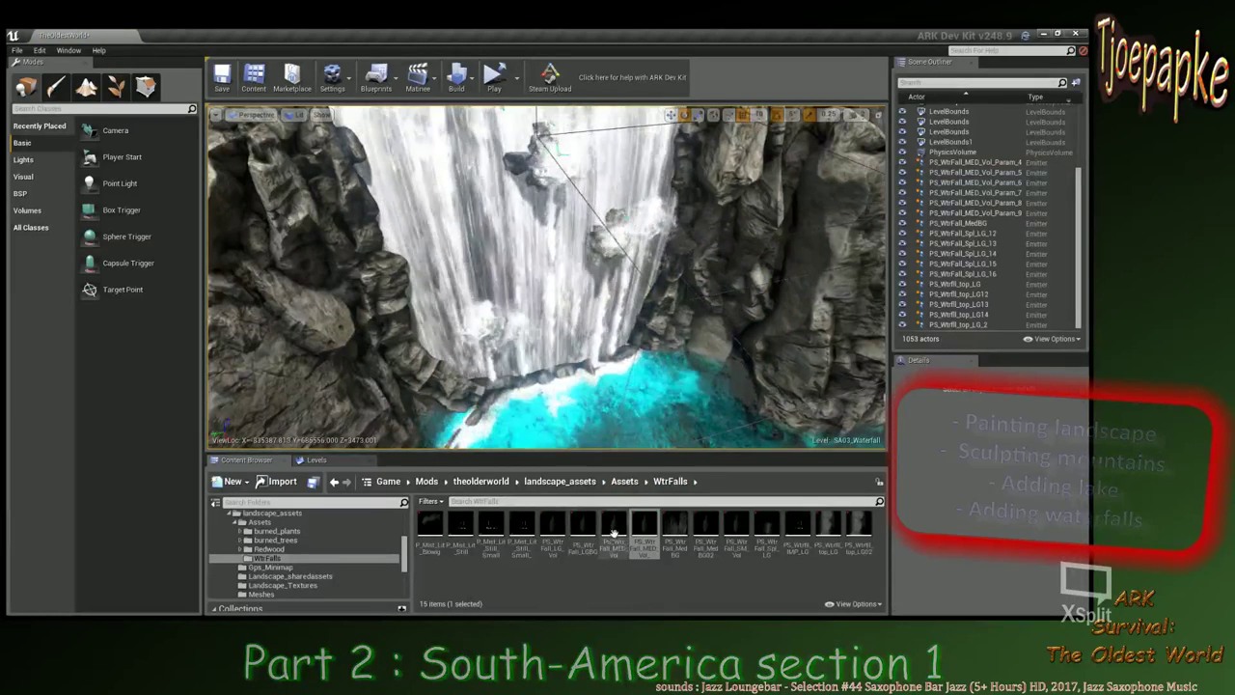
# Place a PS_WtrFall_MED_Vol emitter on the cliff beside the waterfall and scale it to 4 in X and 3 in Y.
pyautogui.click(613, 540)
pyautogui.moveTo(761, 295); pyautogui.dragTo(762, 294)
pyautogui.moveTo(761, 294); pyautogui.dragTo(821, 294, button='right')
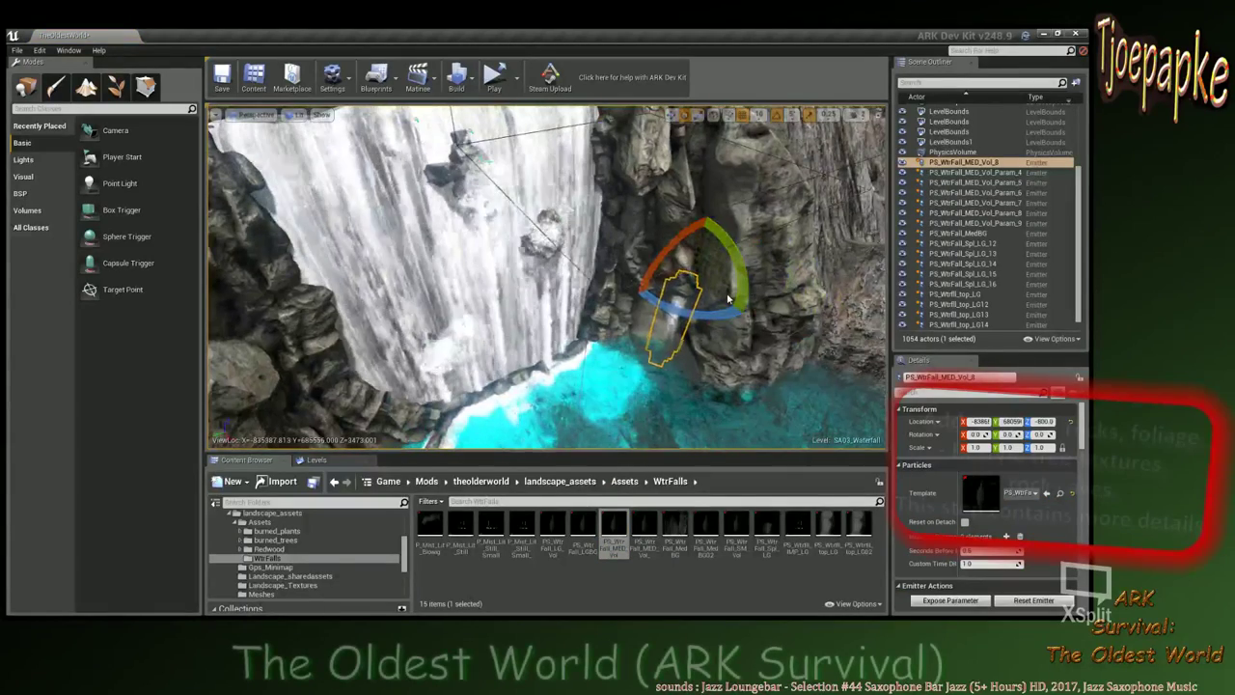
pyautogui.press('w')
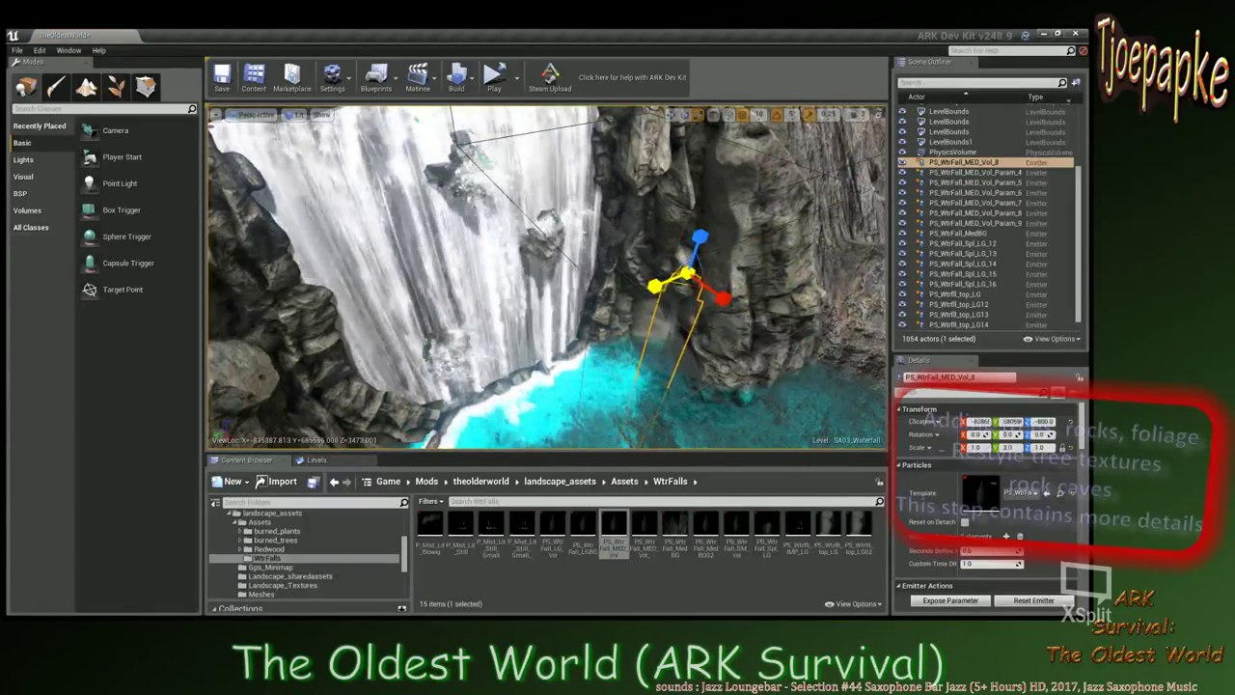
pyautogui.moveTo(723, 298); pyautogui.dragTo(761, 319)
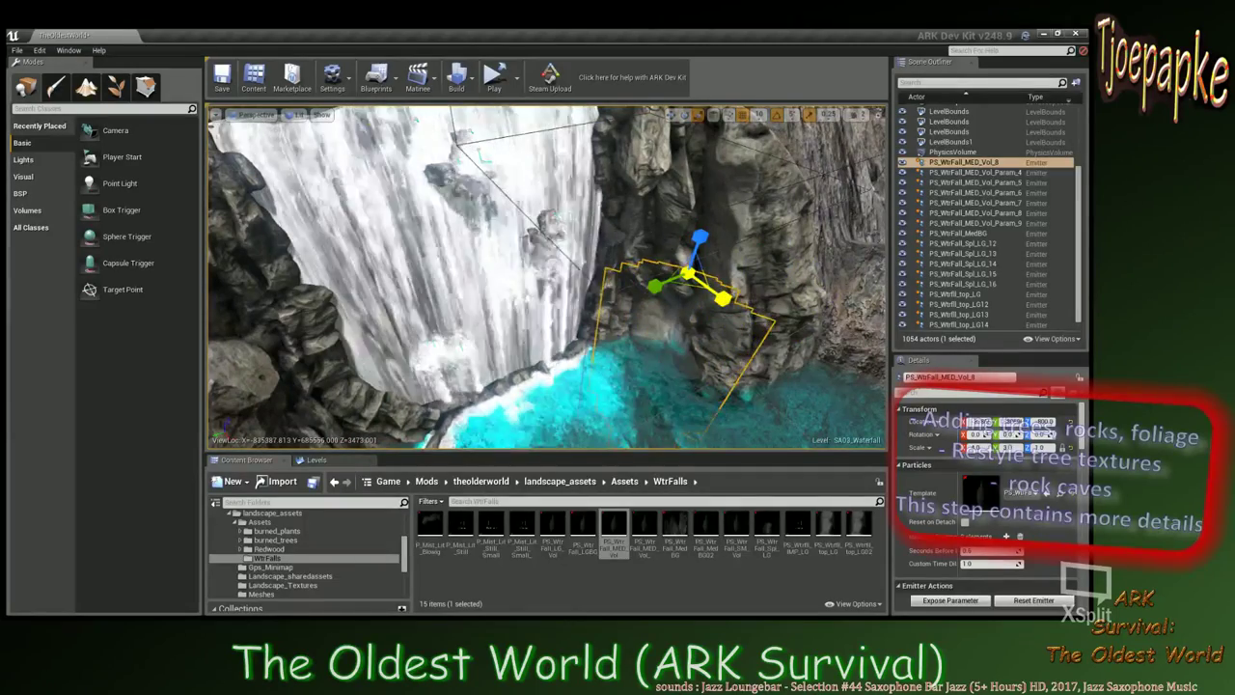
pyautogui.press('e')
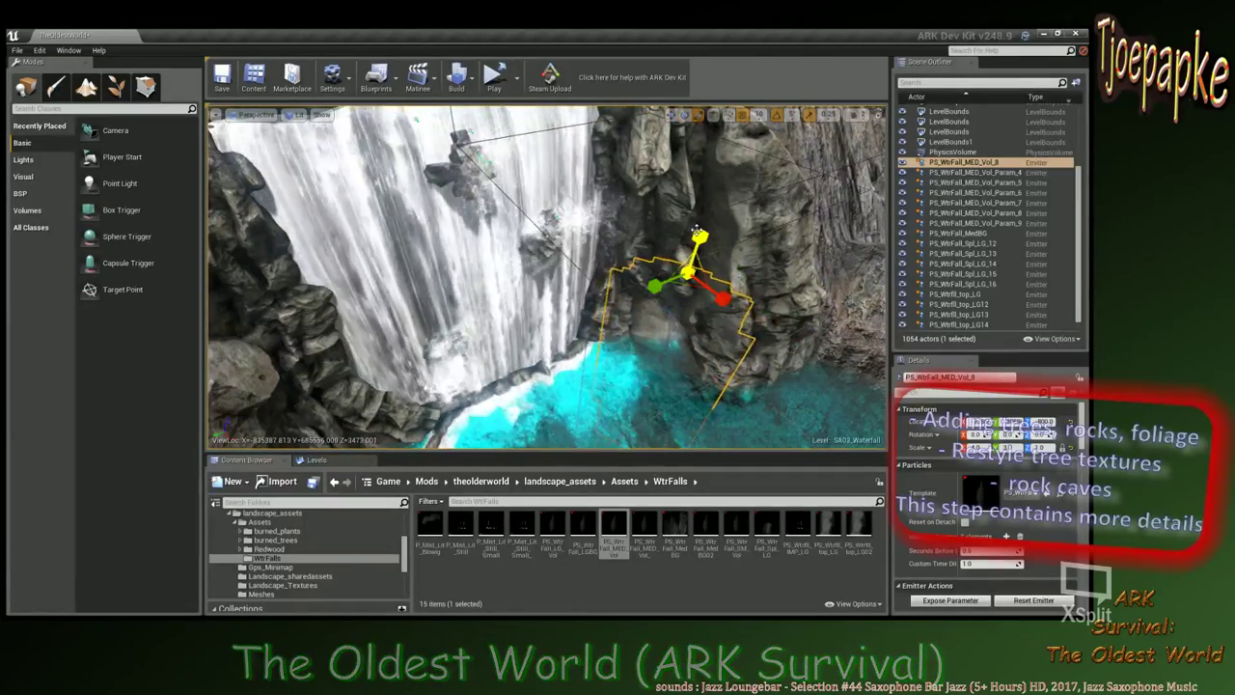
# Raise the PS_WtrFall_MED_Vol emitter to Z 1840 and rotate it about Z towards the waterfall's direction.
pyautogui.moveTo(695, 232); pyautogui.dragTo(708, 147)
pyautogui.moveTo(707, 148); pyautogui.dragTo(743, 129, button='right')
pyautogui.press('e')
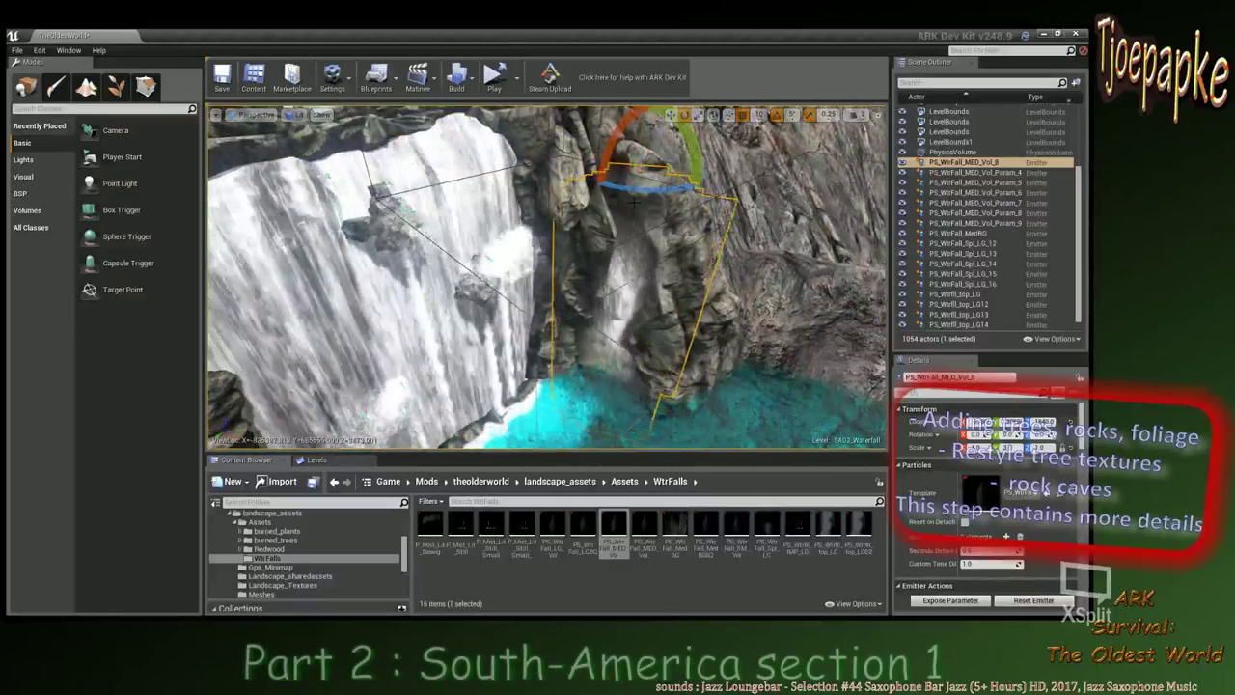
pyautogui.moveTo(636, 189); pyautogui.dragTo(686, 177)
# Move the PS_WtrFall_MED_Vol emitter sideways from the cliff onto the falling water below the highest rock.
pyautogui.press('w')
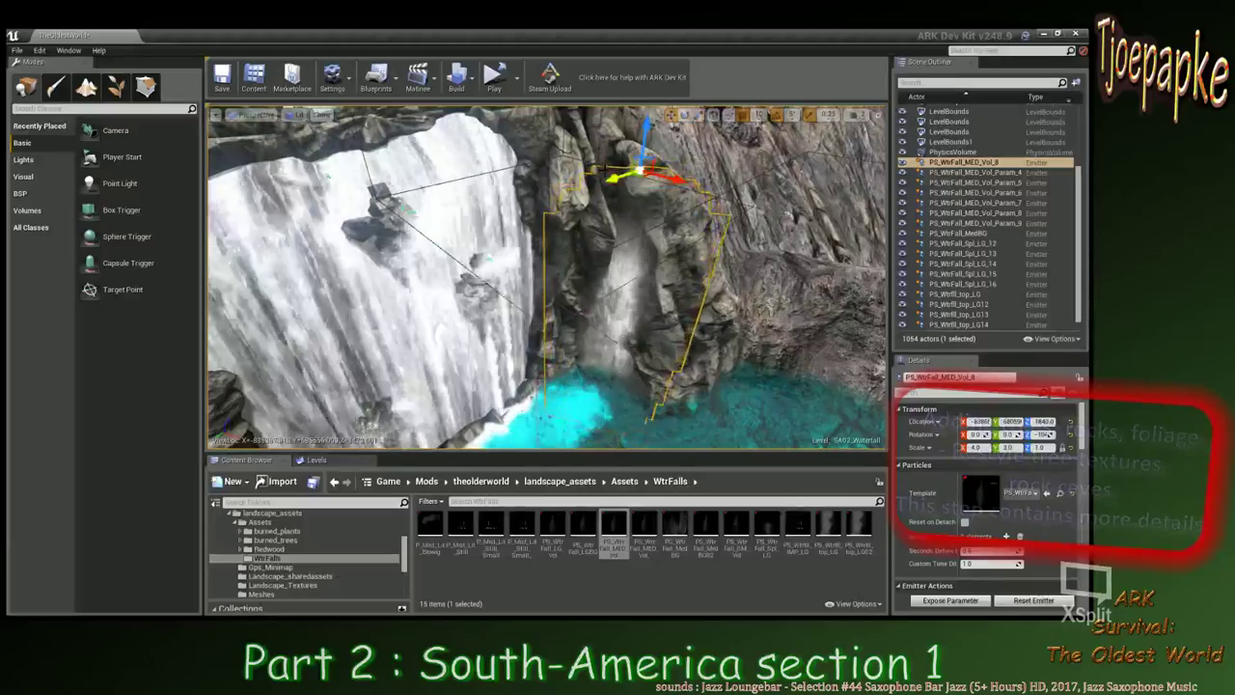
pyautogui.moveTo(610, 175); pyautogui.dragTo(613, 176)
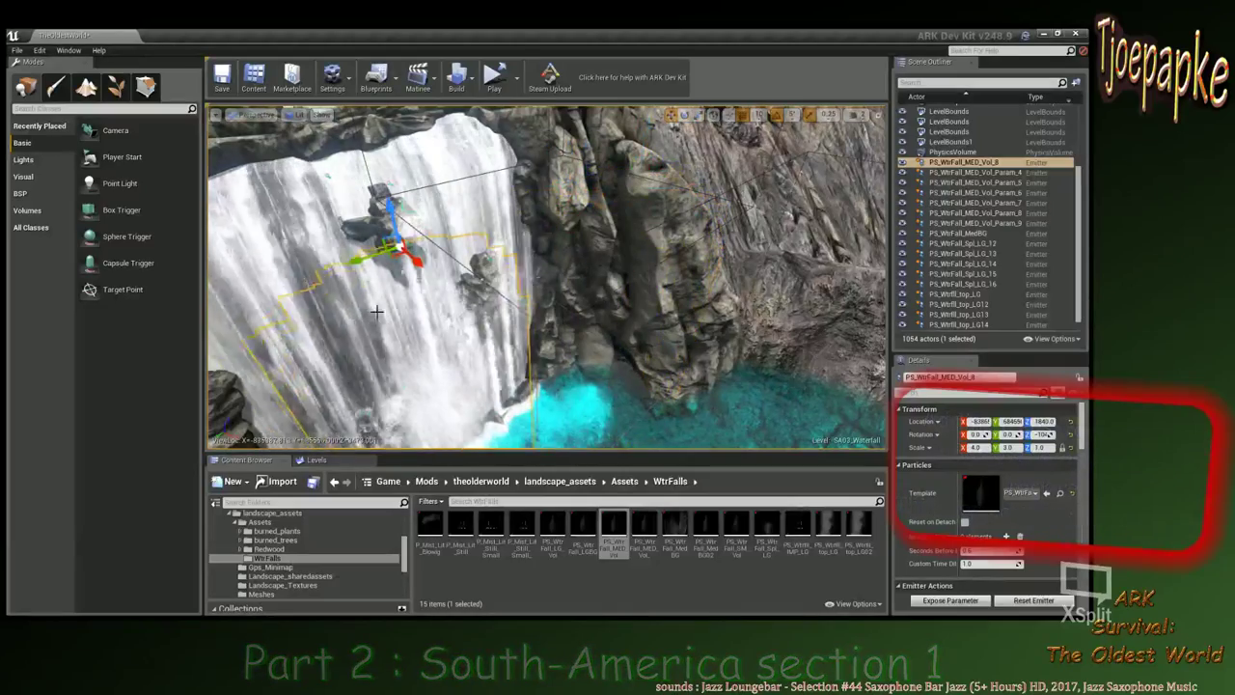
pyautogui.moveTo(376, 312)
pyautogui.mouseDown(button='right')
pyautogui.moveTo(323, 286)
pyautogui.moveTo(289, 319)
pyautogui.moveTo(326, 299)
pyautogui.moveTo(377, 309)
pyautogui.mouseUp(button='right')
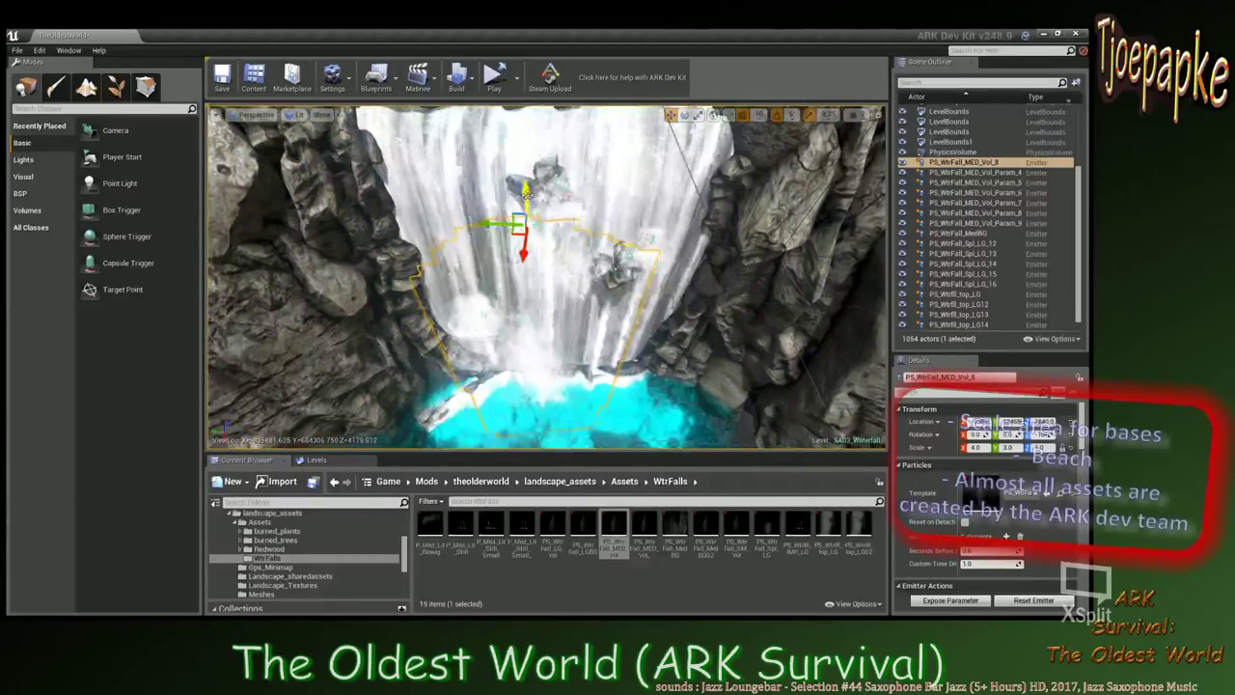
# Raise the PS_WtrFall_MED_Vol emitter to Z 3180 and shift it to the waterfall's upper edge.
pyautogui.moveTo(541, 280); pyautogui.dragTo(415, 290, button='right')
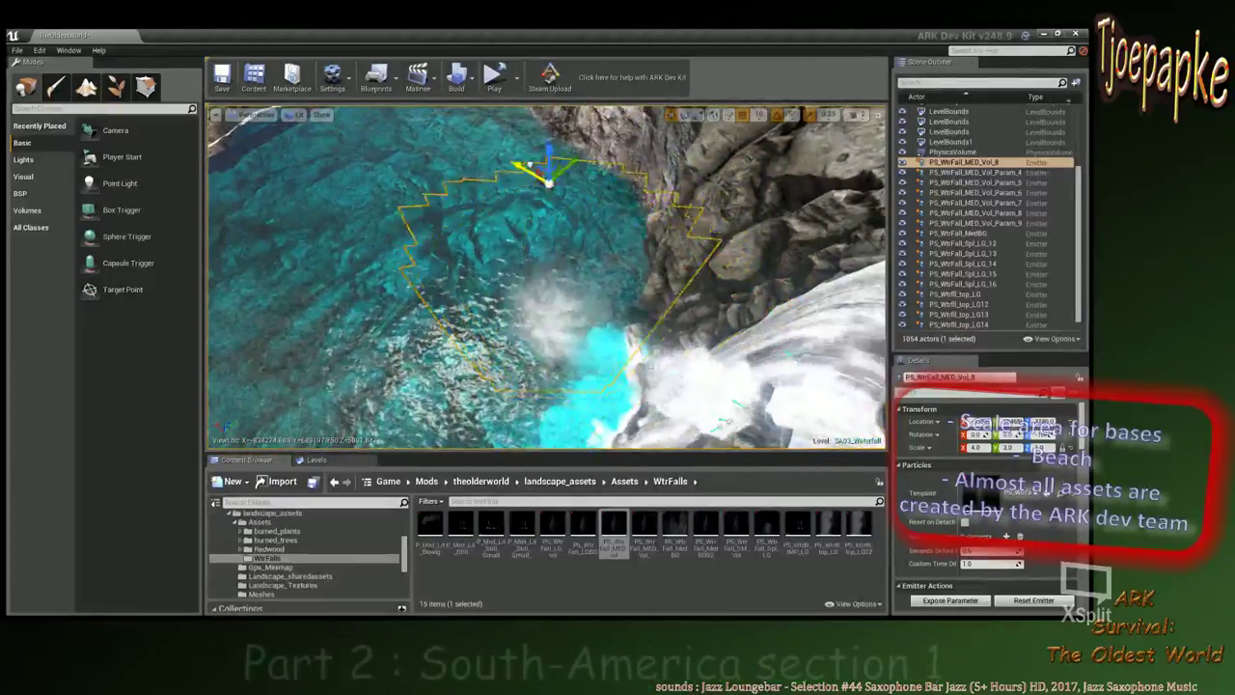
pyautogui.moveTo(480, 147); pyautogui.dragTo(439, 177)
pyautogui.moveTo(278, 163)
pyautogui.mouseDown(button='right')
pyautogui.moveTo(384, 238)
pyautogui.moveTo(328, 241)
pyautogui.moveTo(415, 237)
pyautogui.moveTo(362, 231)
pyautogui.moveTo(352, 241)
pyautogui.moveTo(497, 243)
pyautogui.moveTo(550, 174)
pyautogui.mouseUp(button='right')
pyautogui.moveTo(548, 249); pyautogui.dragTo(468, 242, button='right')
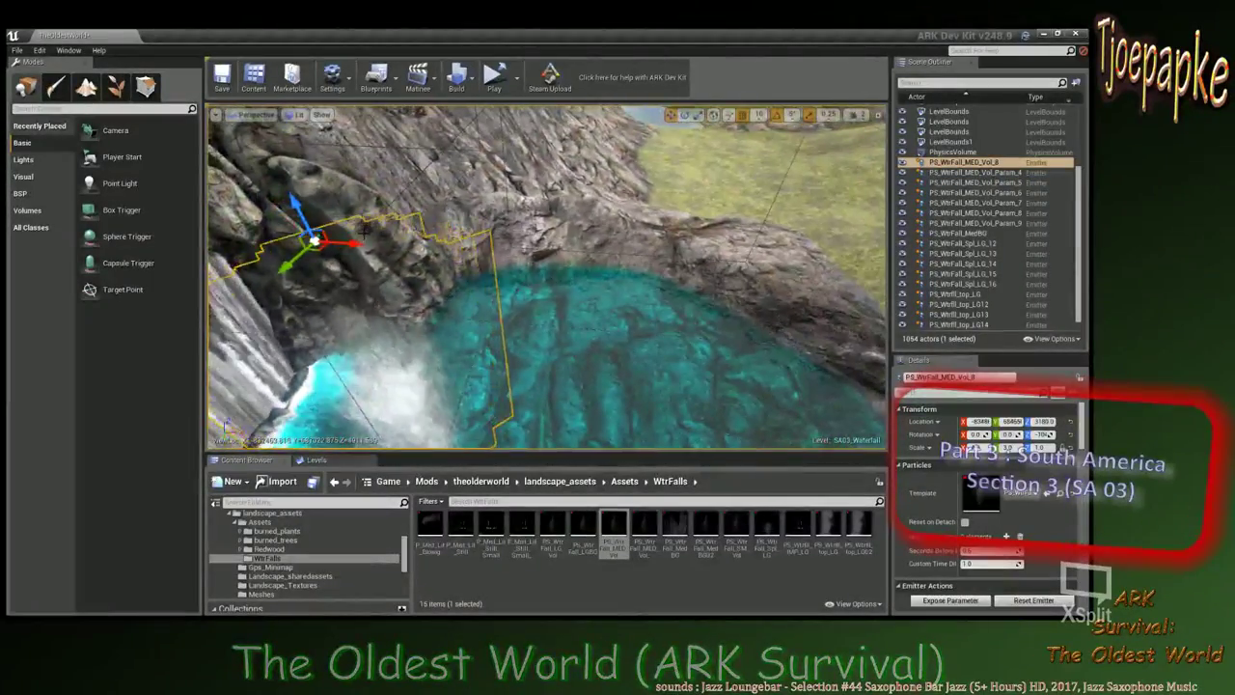
pyautogui.moveTo(356, 247); pyautogui.dragTo(437, 208, button='right')
pyautogui.moveTo(491, 198); pyautogui.dragTo(429, 196)
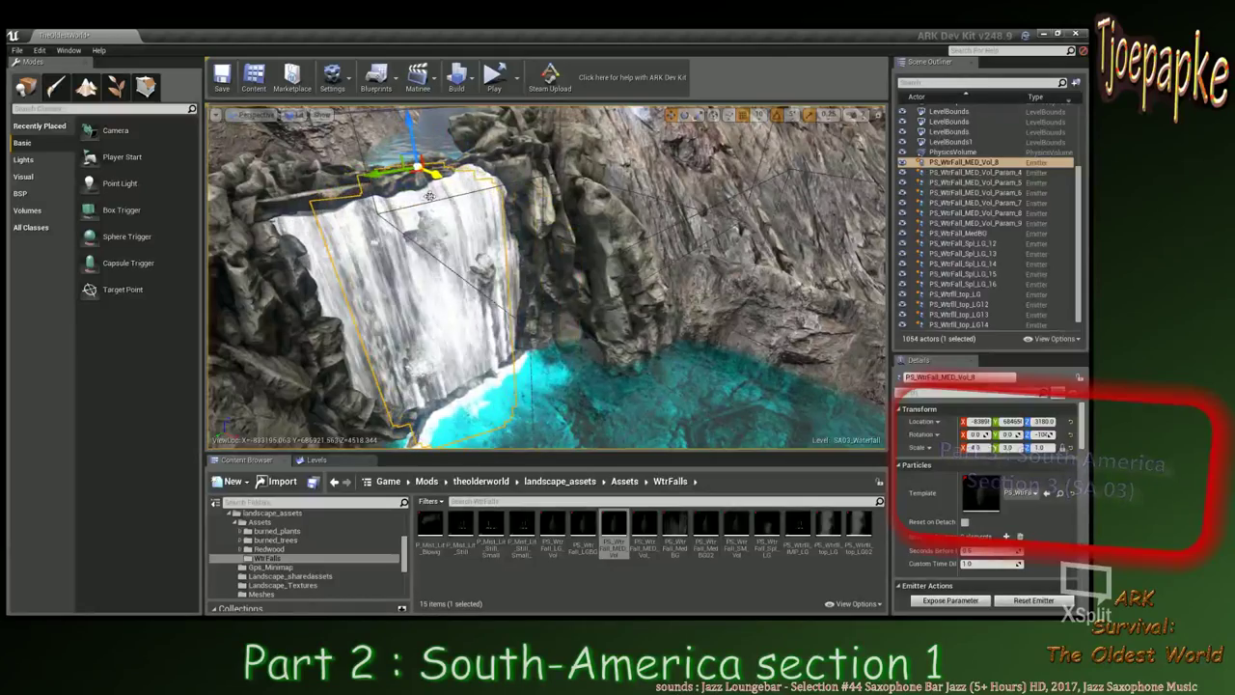
# Duplicate the PS_WtrFall_MED_Vol emitter twice at Z 4010 and place the copies at opposite sides above the waterfall's upper edge.
pyautogui.moveTo(431, 237); pyautogui.dragTo(527, 261, button='right')
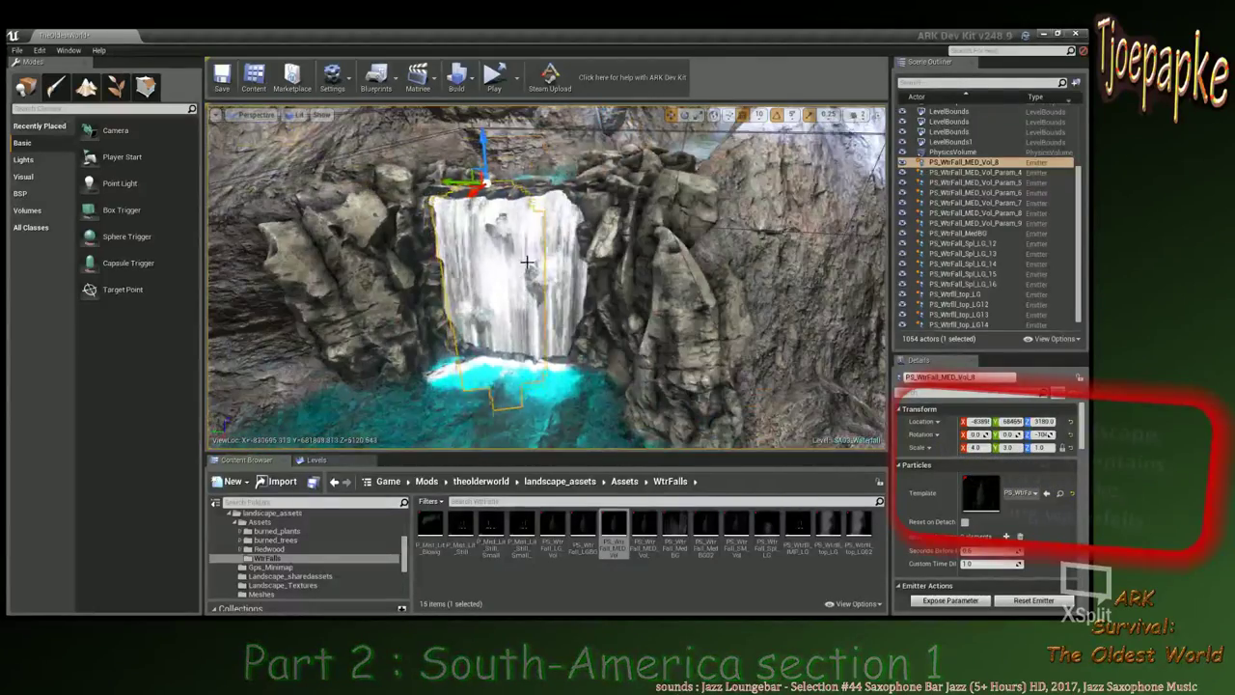
pyautogui.keyDown('alt'); pyautogui.moveTo(445, 179); pyautogui.dragTo(496, 182); pyautogui.keyUp('alt')
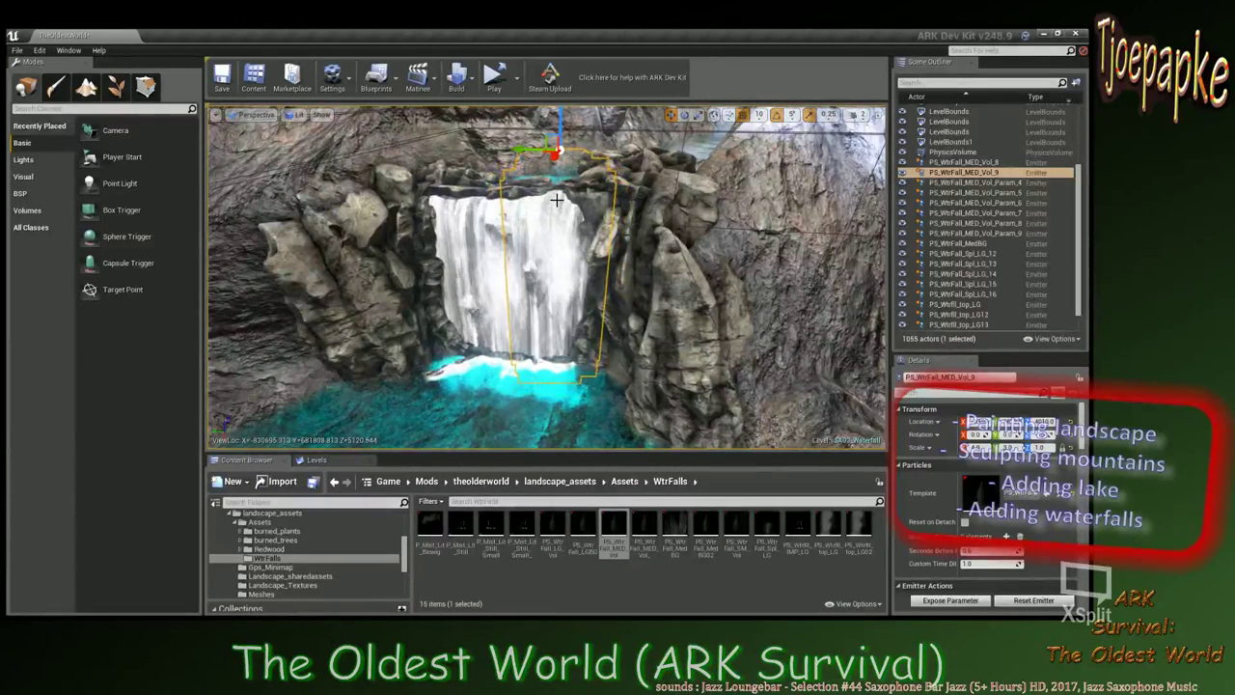
pyautogui.hotkey('ctrl', 'w')
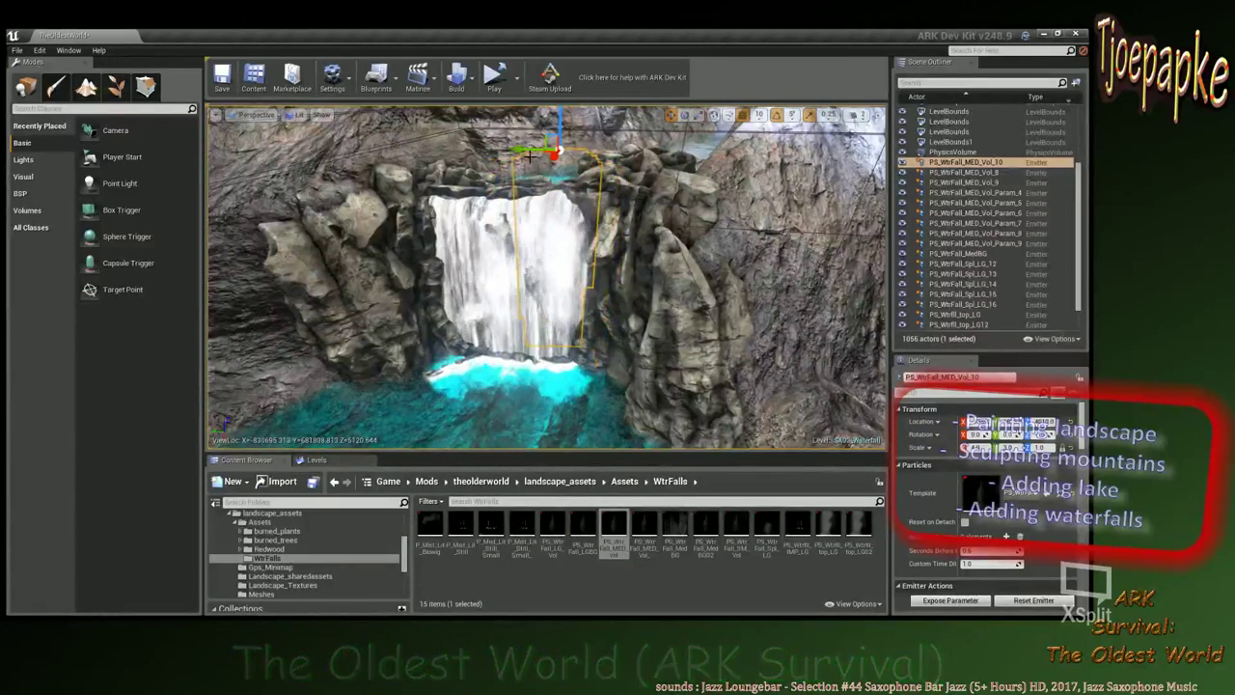
pyautogui.moveTo(435, 147); pyautogui.dragTo(415, 142)
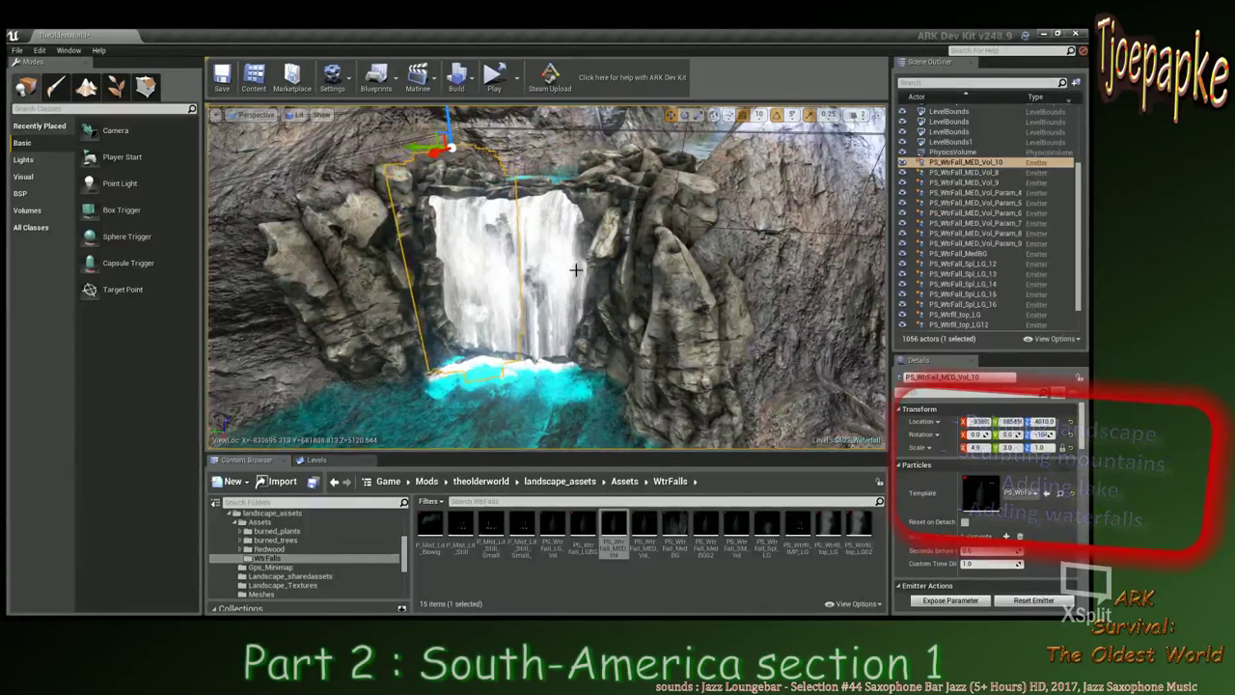
pyautogui.scroll(10, 537, 232)
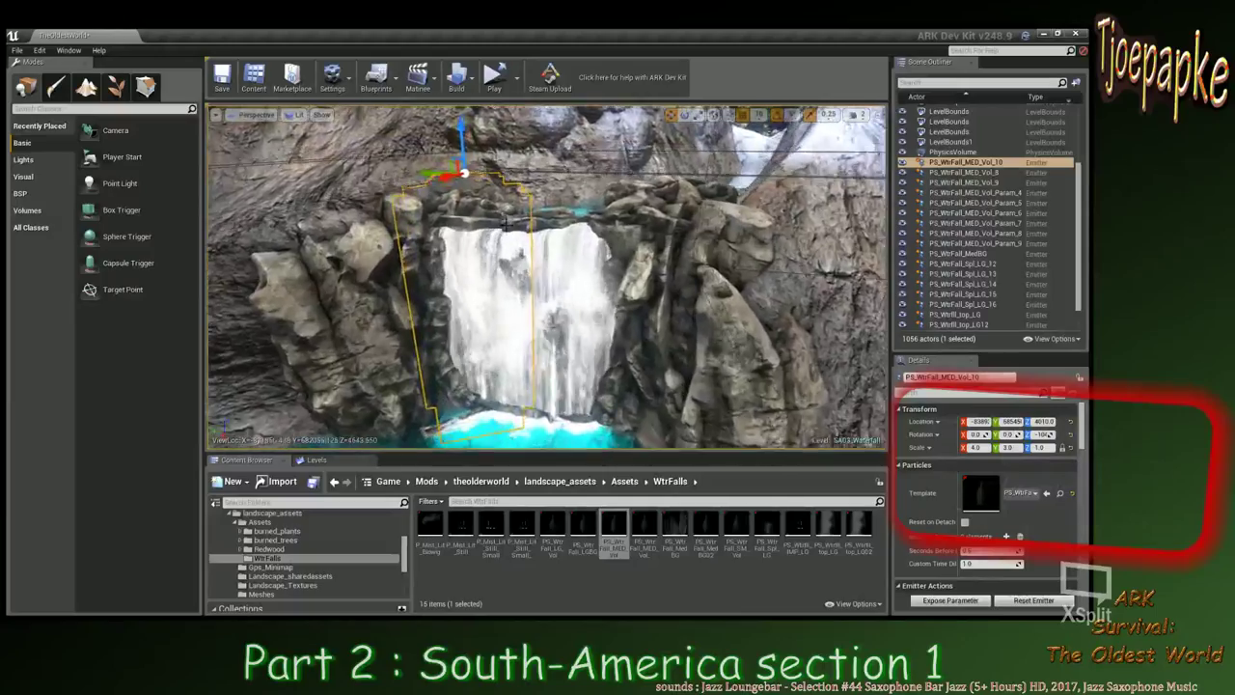
# Shift the newest PS_WtrFall_MED_Vol copy along X and lower it towards the rocks at the waterfall's upper edge.
pyautogui.moveTo(518, 243); pyautogui.dragTo(577, 215, button='right')
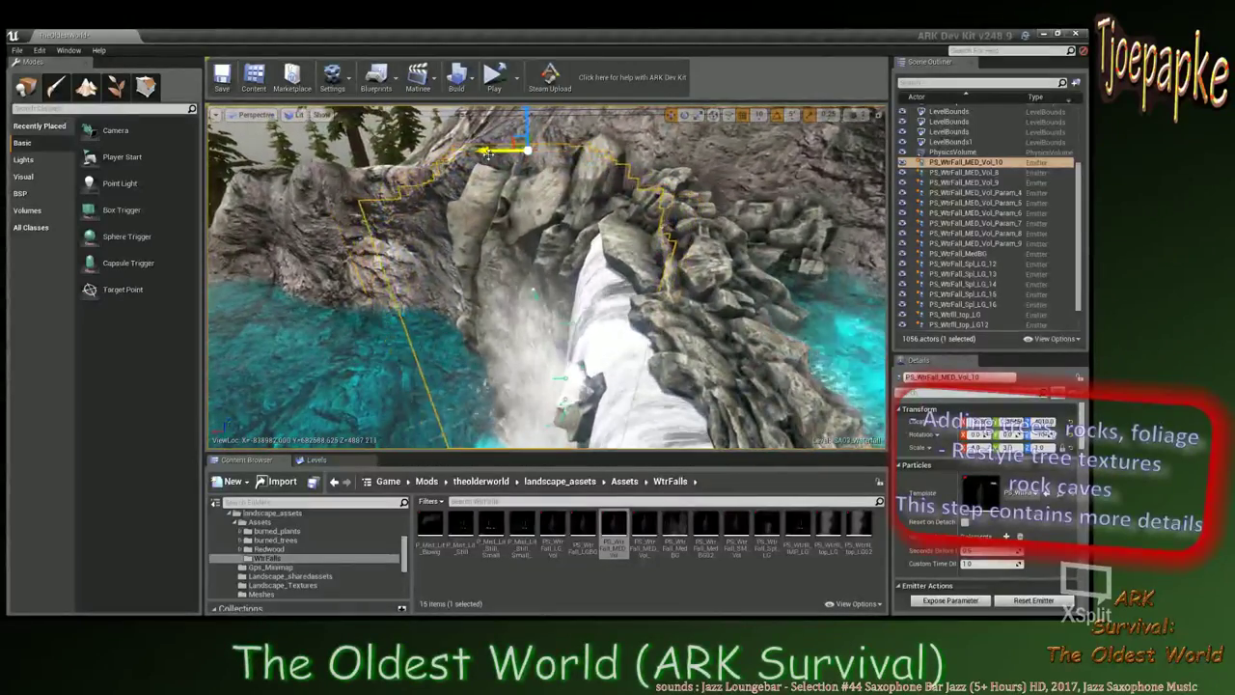
pyautogui.moveTo(495, 154); pyautogui.dragTo(515, 154)
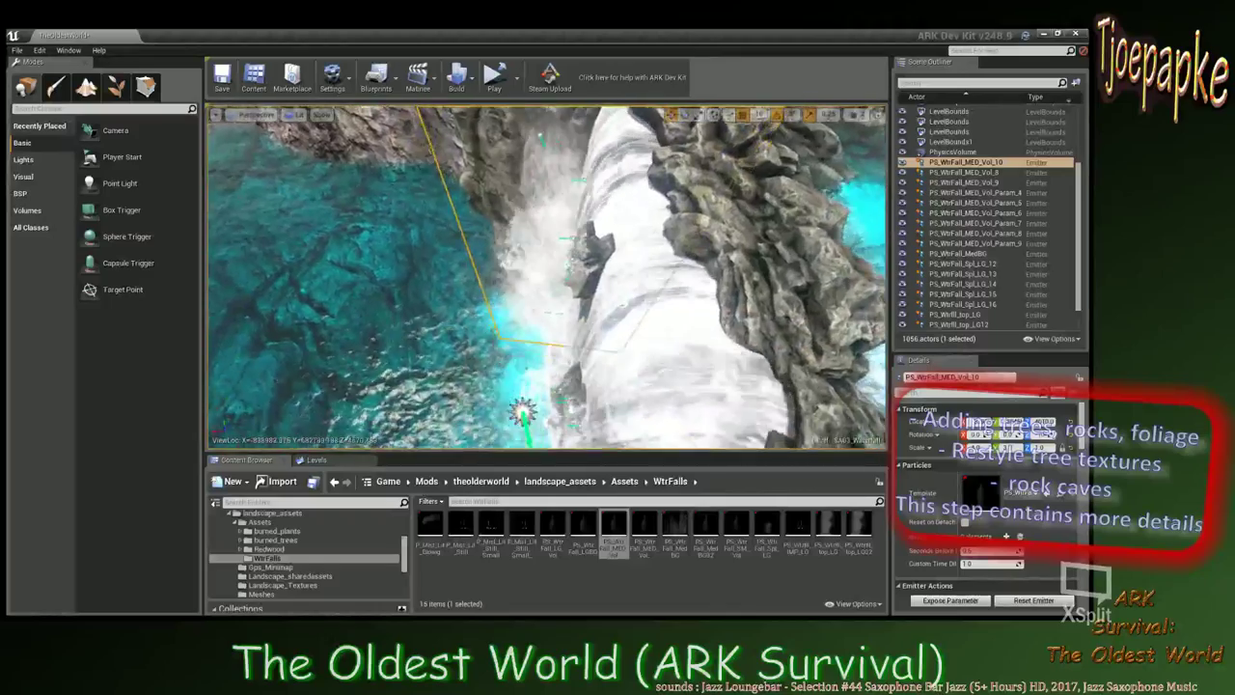
pyautogui.moveTo(541, 207); pyautogui.dragTo(555, 204, button='right')
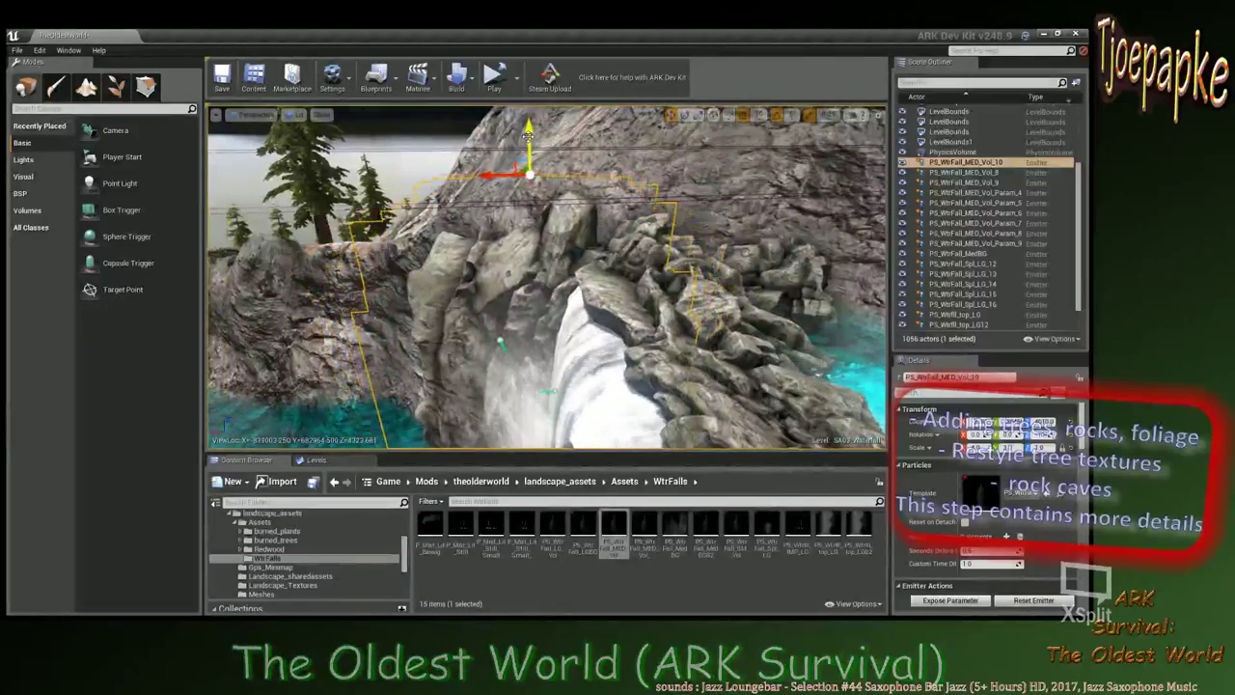
pyautogui.moveTo(527, 137); pyautogui.dragTo(531, 190)
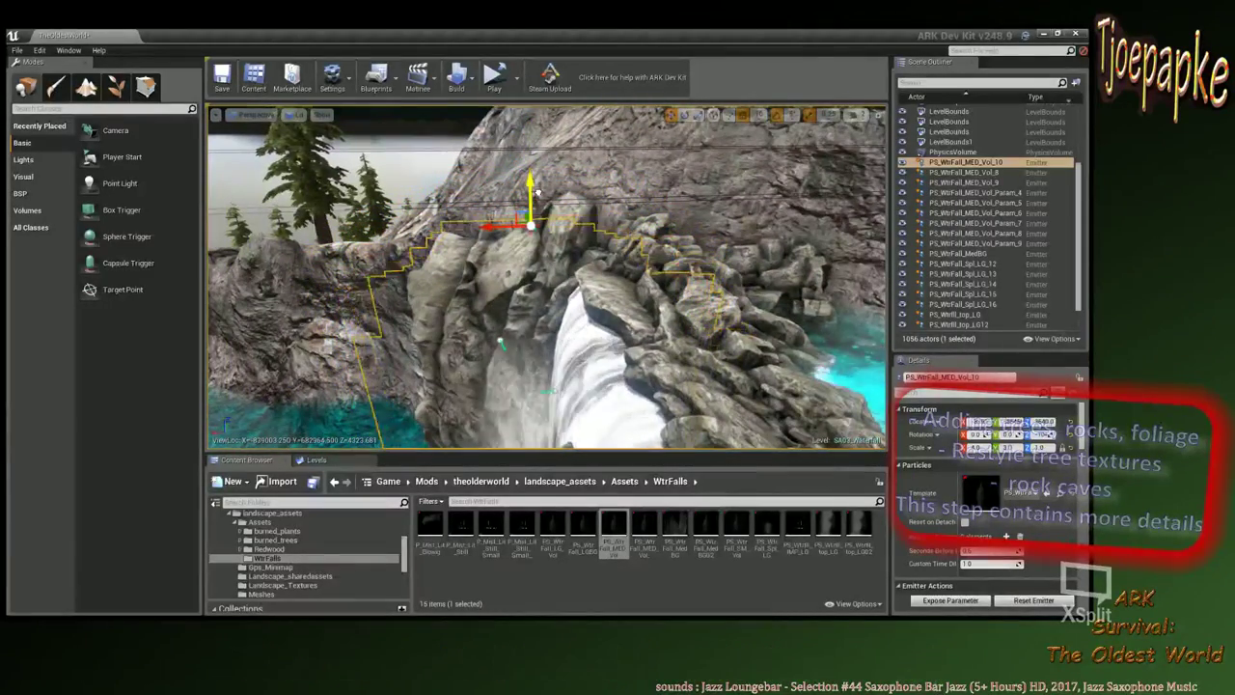
pyautogui.moveTo(540, 207)
pyautogui.mouseDown(button='right')
pyautogui.moveTo(554, 232)
pyautogui.moveTo(576, 200)
pyautogui.moveTo(551, 212)
pyautogui.moveTo(565, 232)
pyautogui.moveTo(536, 188)
pyautogui.moveTo(453, 203)
pyautogui.mouseUp(button='right')
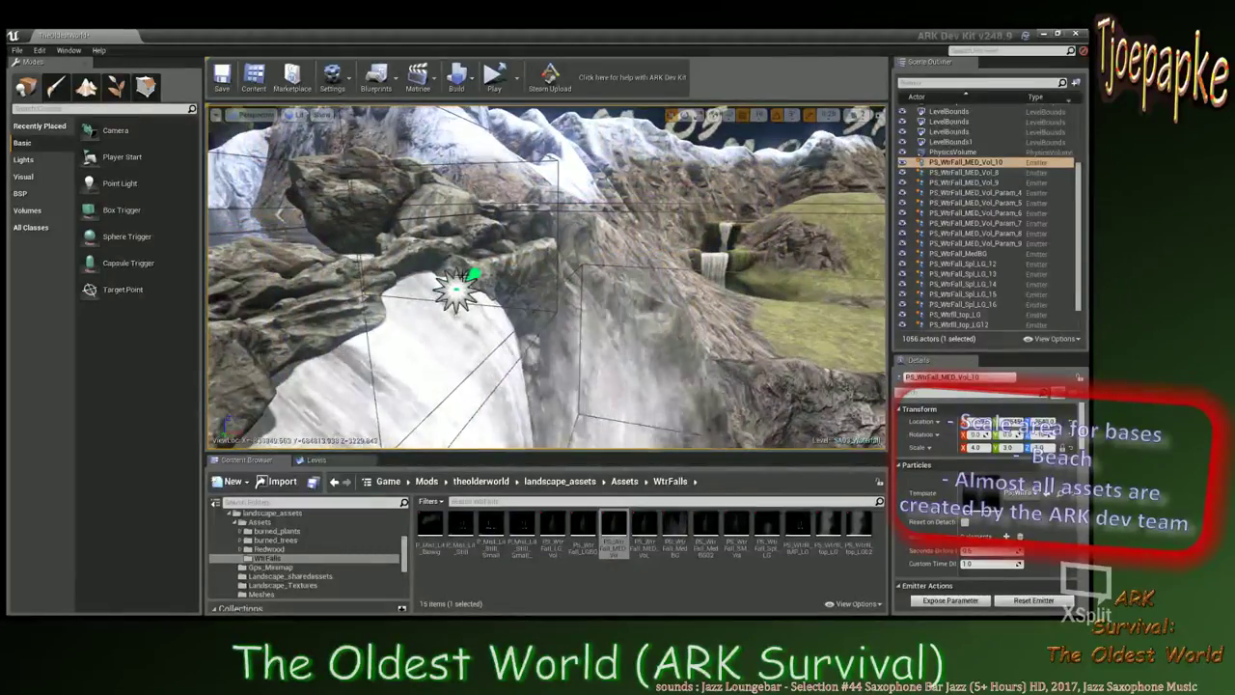
# Select the original PS_WtrFall_MED_Vol emitter at Z 3180 and nudge it along X at the waterfall's upper edge.
pyautogui.click(473, 279)
pyautogui.moveTo(472, 280); pyautogui.dragTo(473, 279, button='right')
pyautogui.moveTo(617, 230); pyautogui.dragTo(586, 229)
pyautogui.moveTo(585, 229); pyautogui.dragTo(586, 229, button='right')
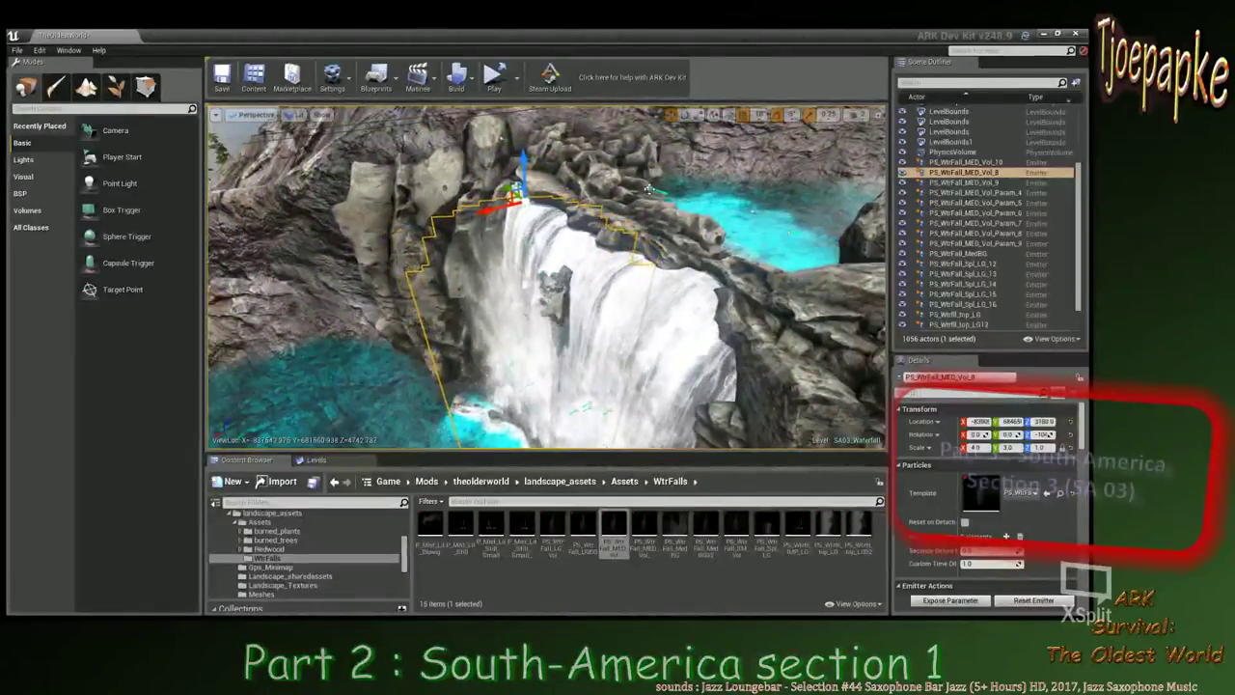
# Select the PS_WtrFall_MED_Vol copy at Z 4010 on the far side and shift it along X over the waterfall's upper edge.
pyautogui.click(648, 189)
pyautogui.moveTo(649, 189); pyautogui.dragTo(649, 189, button='right')
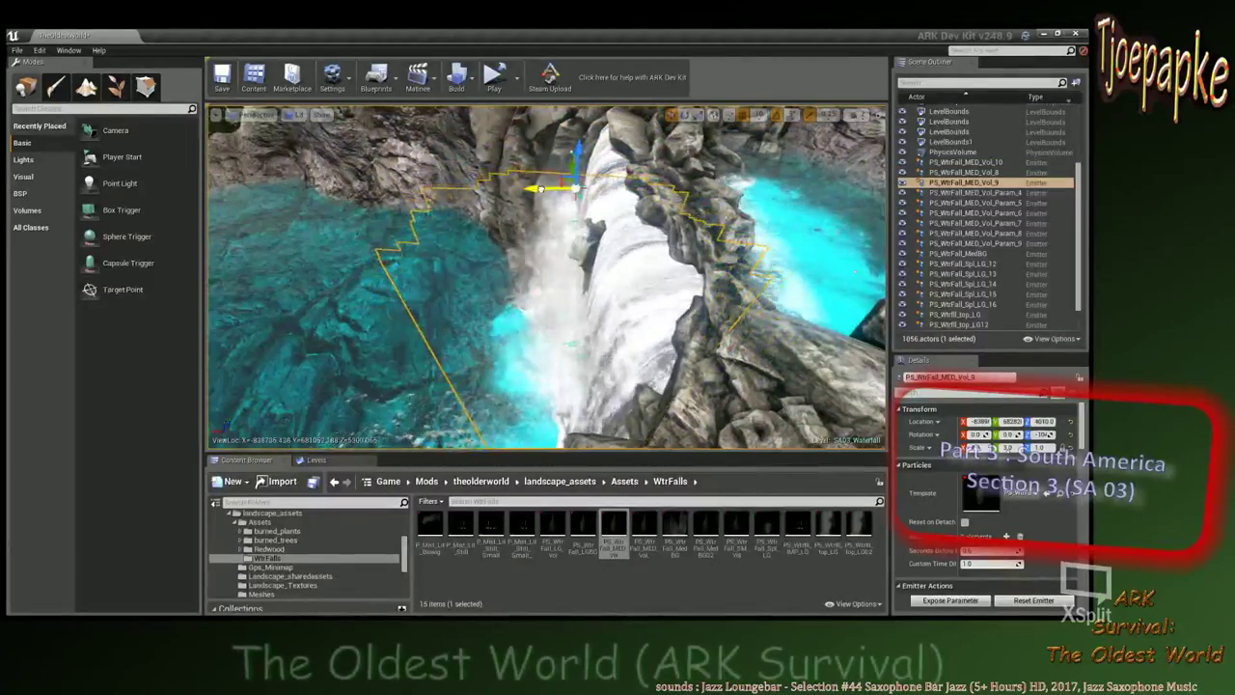
pyautogui.moveTo(567, 190); pyautogui.dragTo(581, 192)
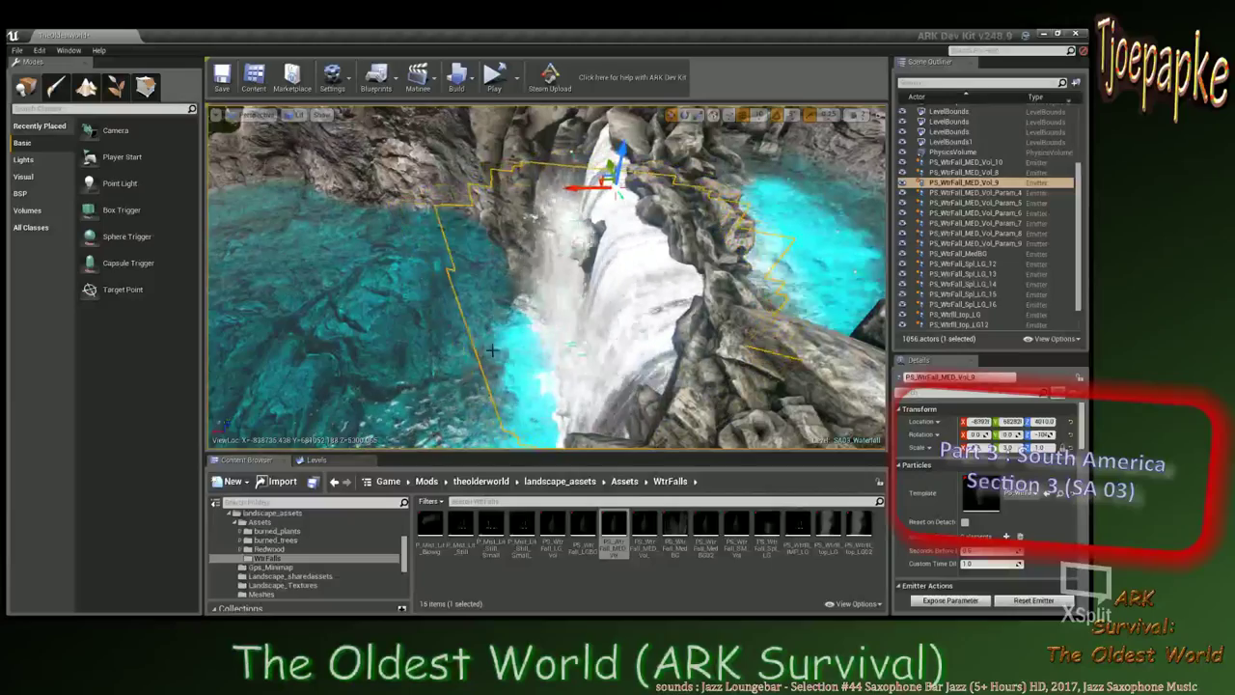
pyautogui.click(357, 290)
pyautogui.moveTo(357, 289); pyautogui.dragTo(594, 337, button='right')
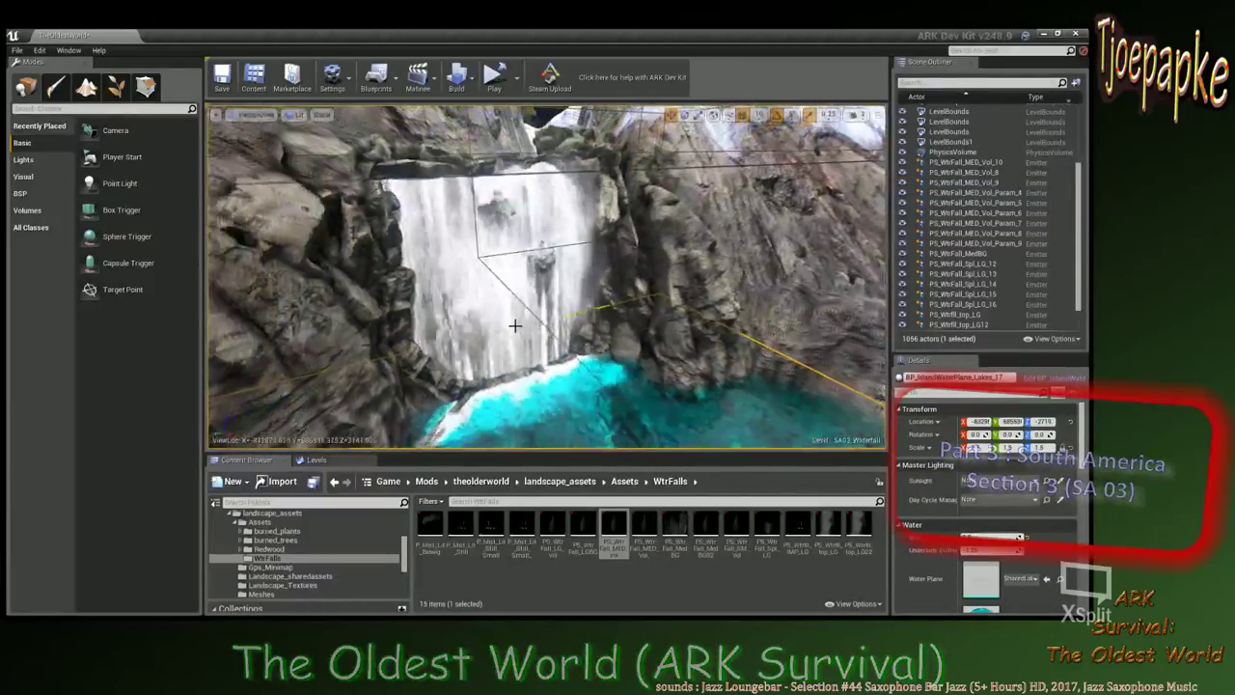
# Place a PS_WtrFall_LGBG emitter on the cliff beside the waterfall, rotated -85° about Z, and move it sideways to the water's edge.
pyautogui.click(660, 306)
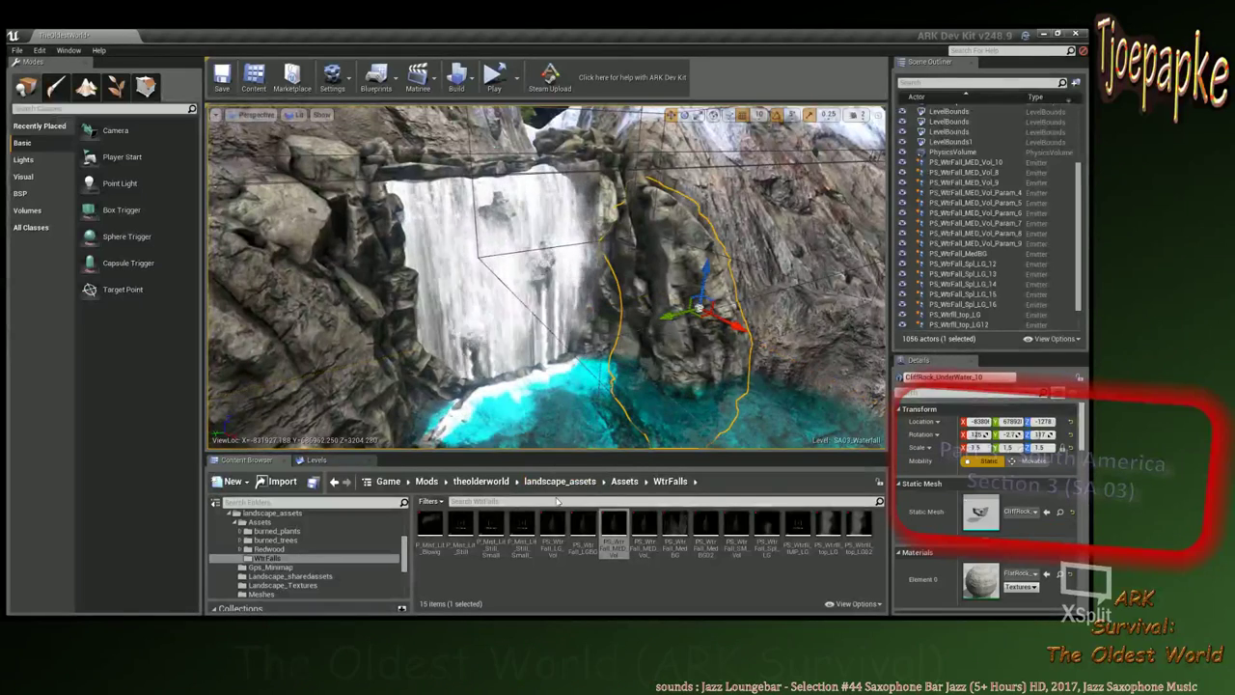
pyautogui.click(585, 535)
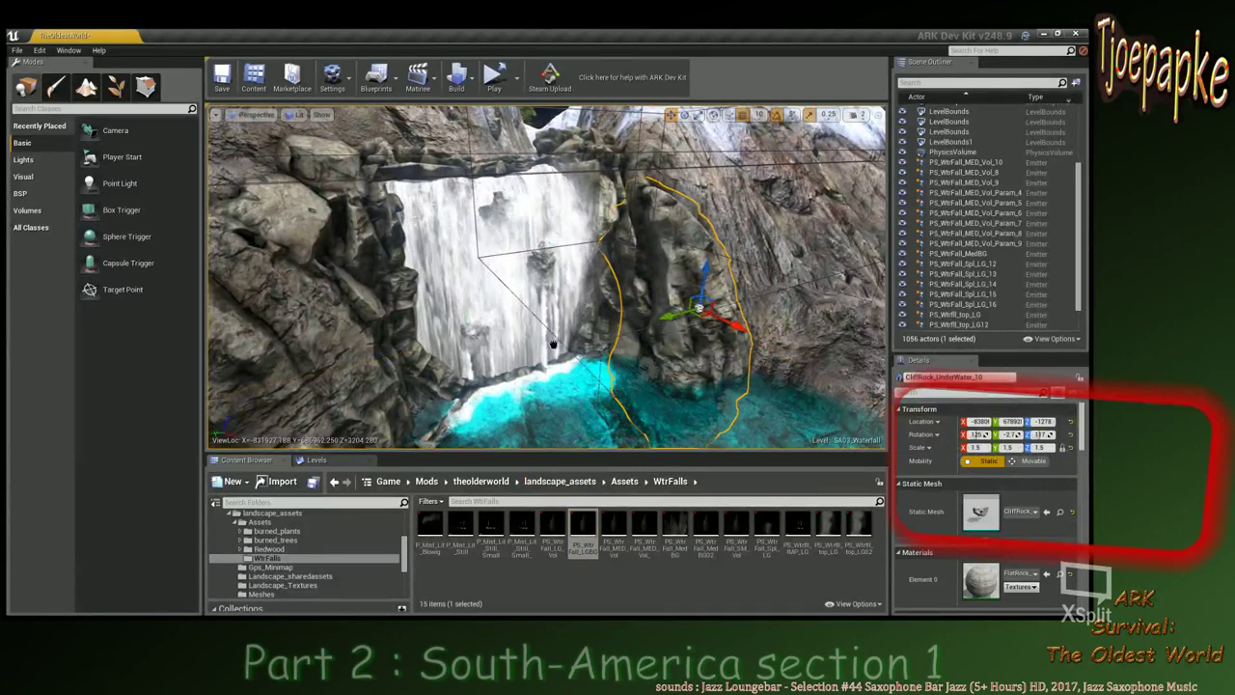
pyautogui.moveTo(705, 299); pyautogui.dragTo(757, 328)
pyautogui.press('e')
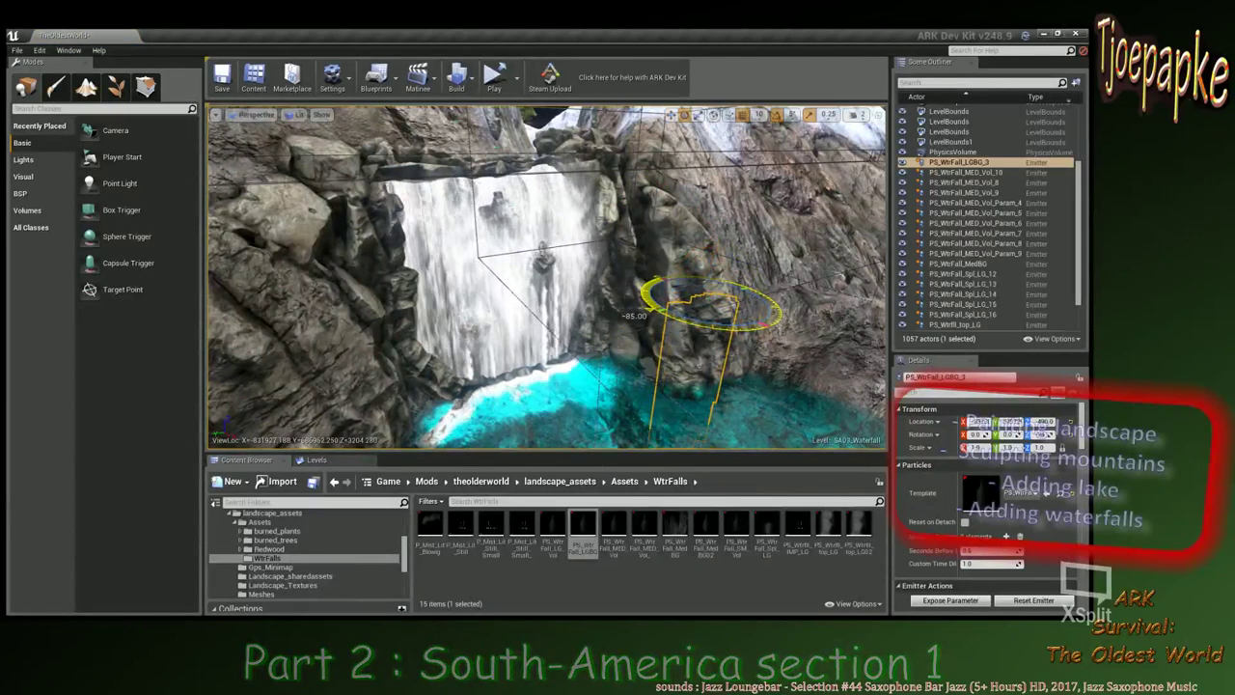
pyautogui.press('w')
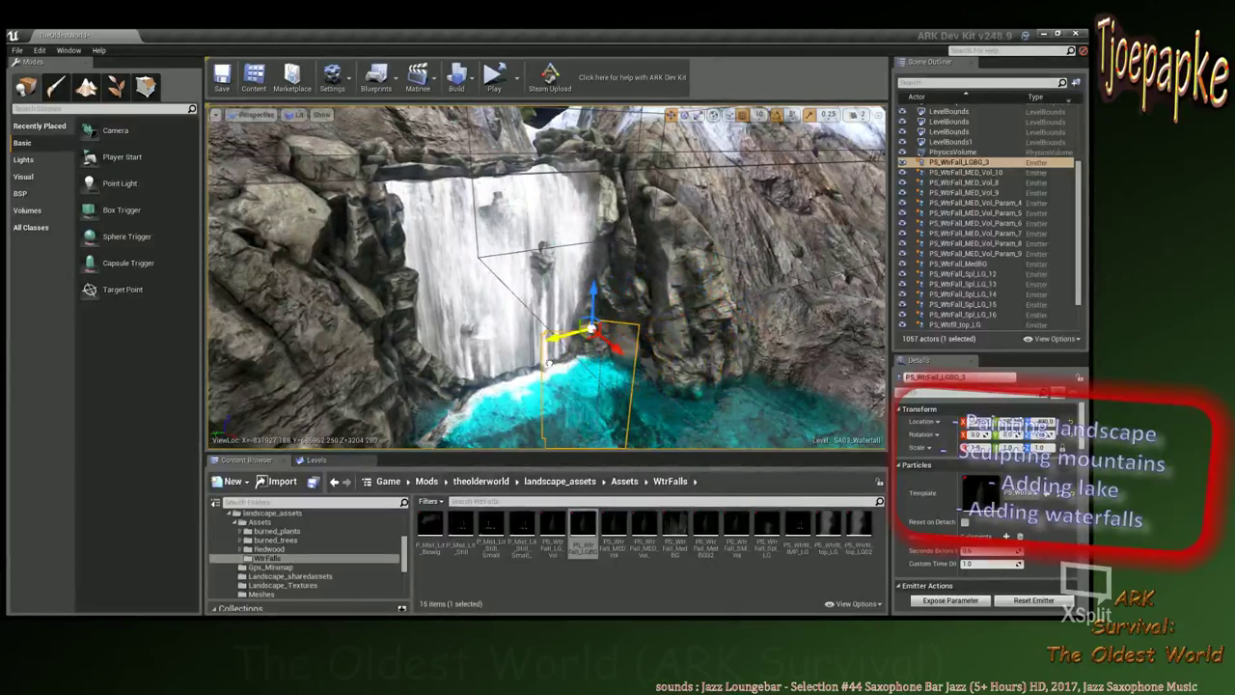
# Scale the PS_WtrFall_LGBG emitter to 2 on all axes and raise it above the waterfall's upper edge to Z 3760.
pyautogui.moveTo(585, 289); pyautogui.dragTo(574, 199)
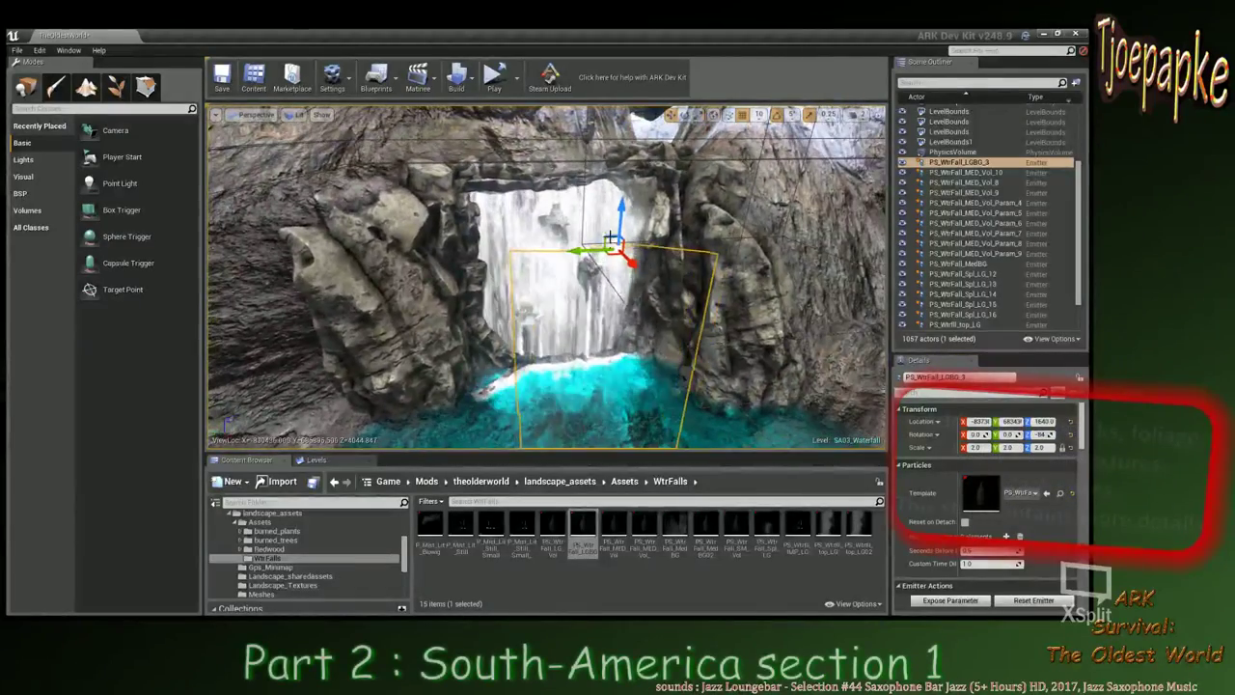
pyautogui.moveTo(623, 212); pyautogui.dragTo(629, 107)
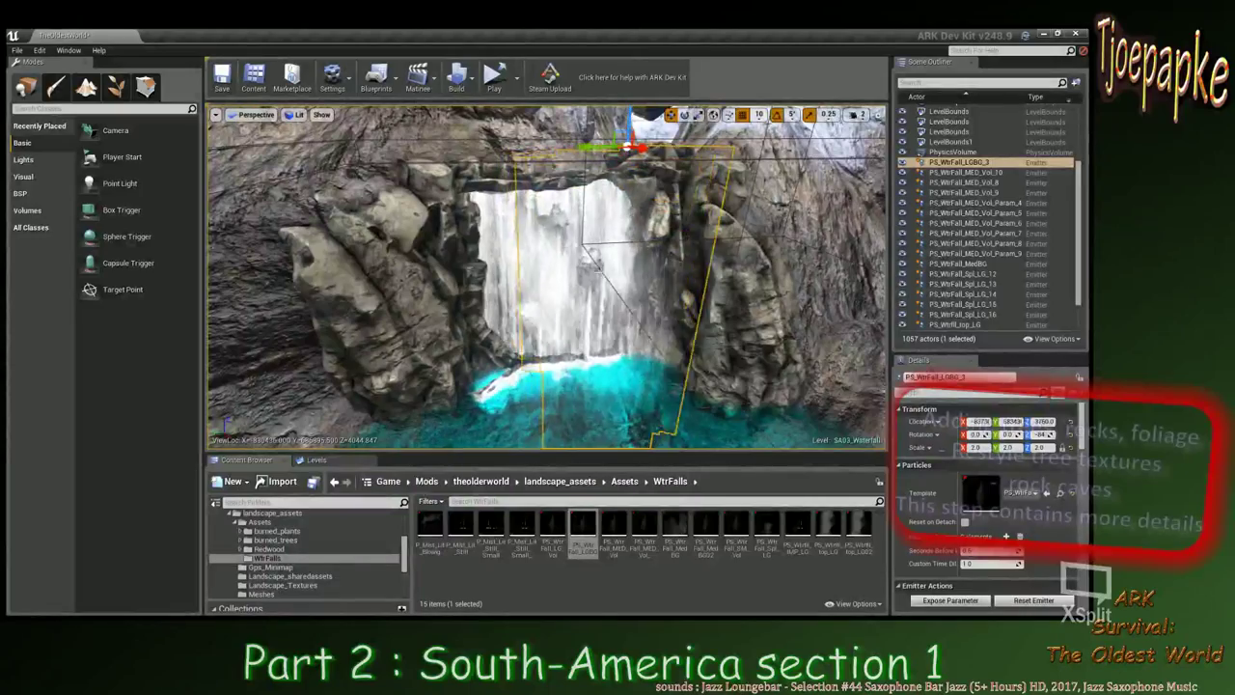
pyautogui.moveTo(661, 285); pyautogui.dragTo(661, 285, button='right')
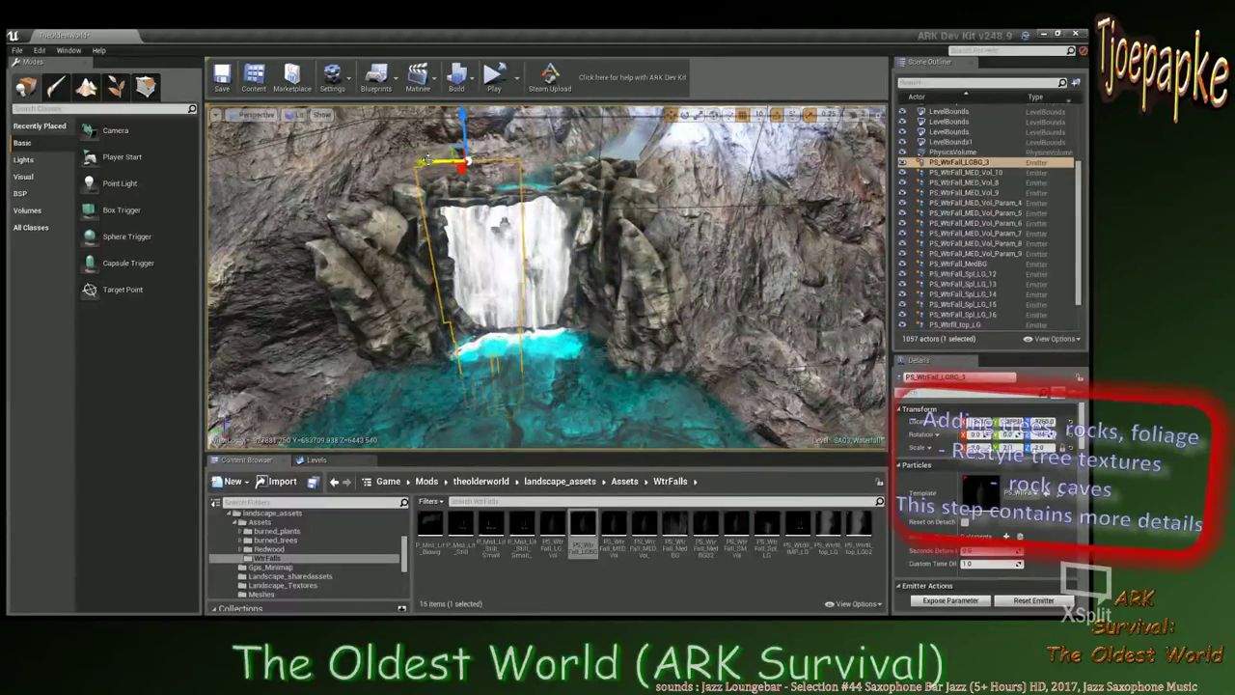
pyautogui.moveTo(562, 304); pyautogui.dragTo(561, 304, button='right')
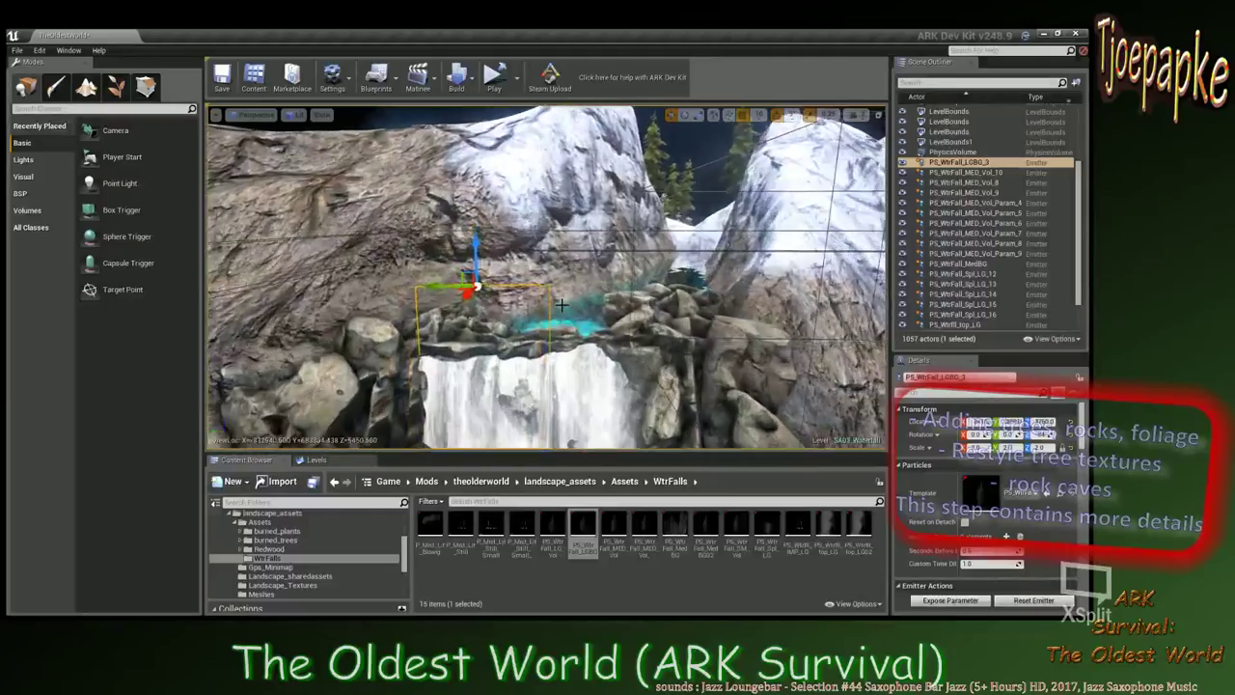
# Align the PS_WtrFall_LGBG emitter with the drop along X and move it sideways to the middle of the waterfall.
pyautogui.moveTo(494, 322); pyautogui.dragTo(494, 321, button='right')
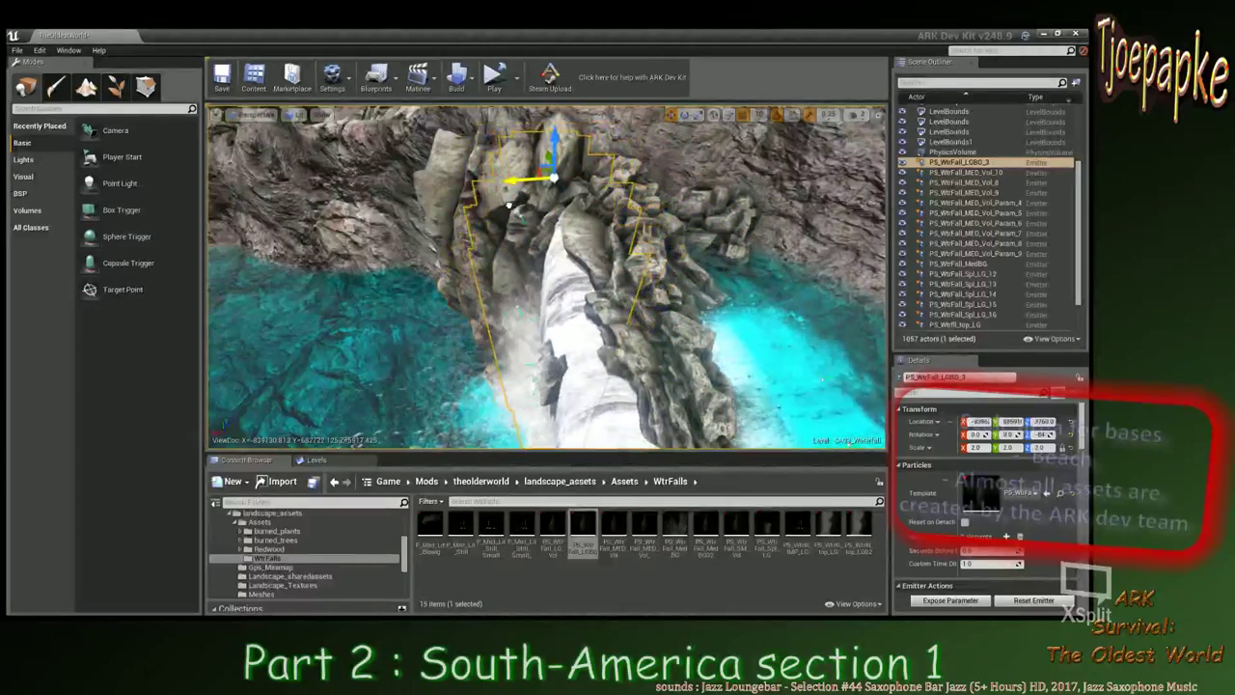
pyautogui.moveTo(508, 205); pyautogui.dragTo(492, 215)
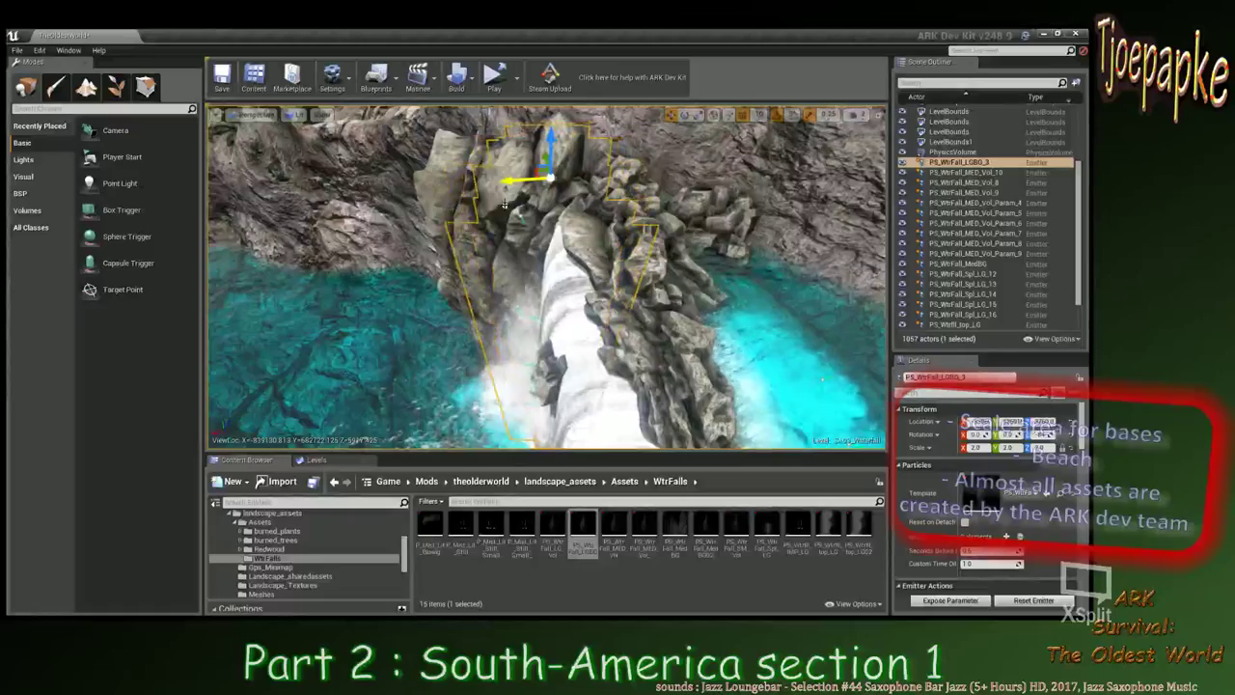
pyautogui.moveTo(478, 241); pyautogui.dragTo(439, 277, button='right')
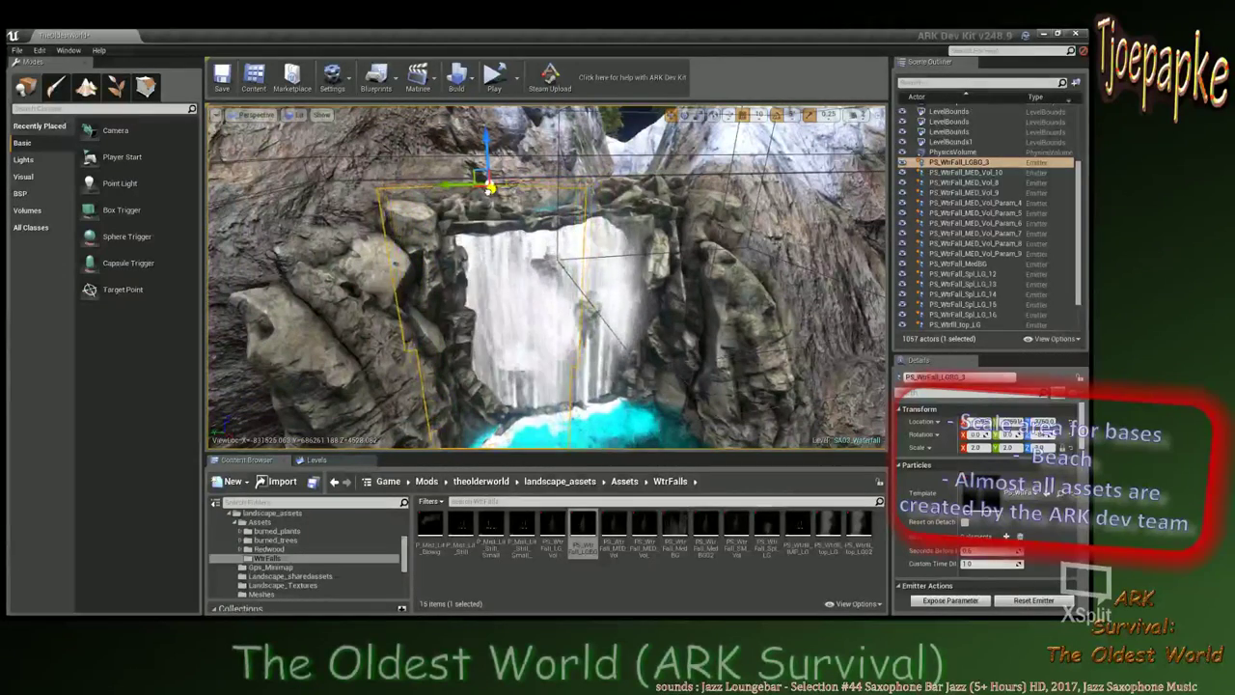
pyautogui.moveTo(491, 190)
pyautogui.mouseDown()
pyautogui.moveTo(444, 186)
pyautogui.moveTo(477, 189)
pyautogui.mouseUp()
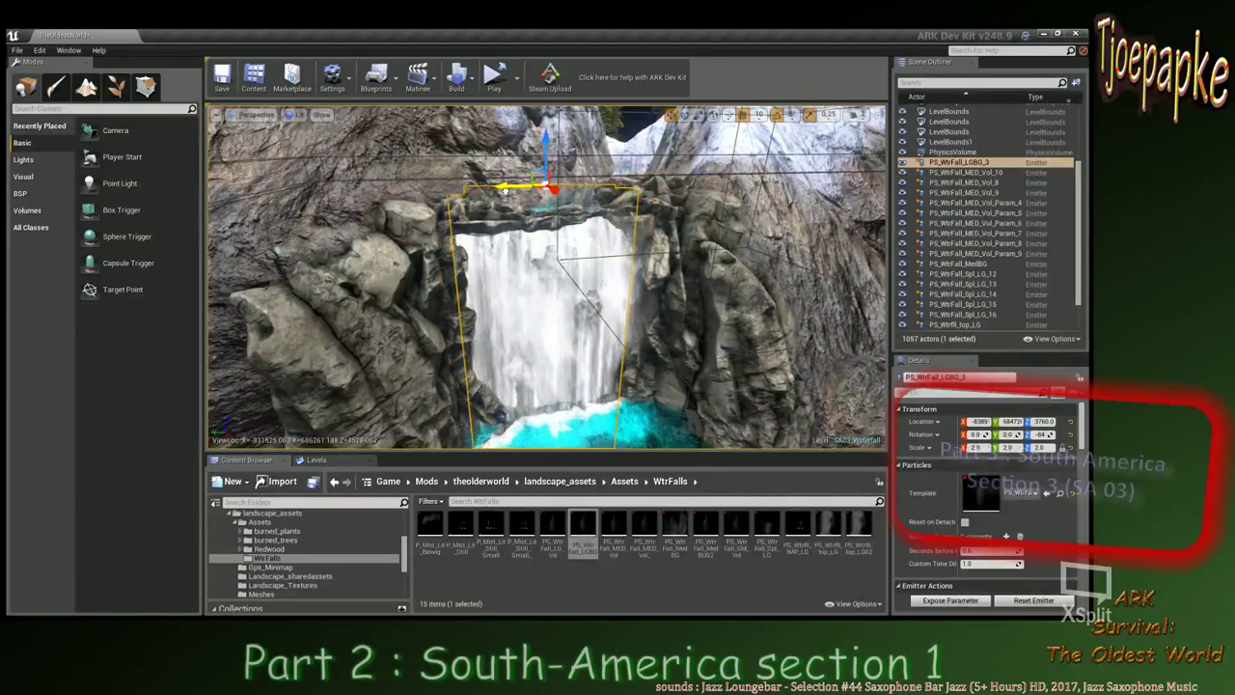
pyautogui.moveTo(506, 189); pyautogui.dragTo(507, 190)
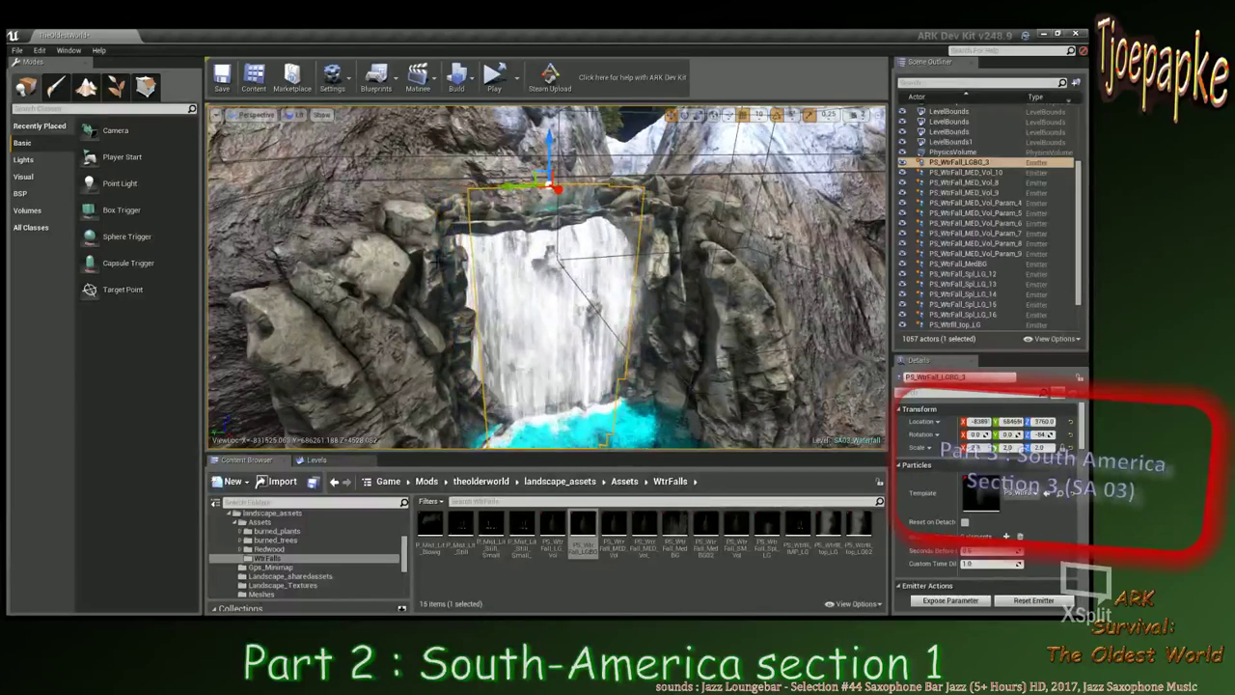
# Nudge the PS_WtrFall_LGBG emitter along X back towards the rock face.
pyautogui.scroll(1, 556, 316)
pyautogui.moveTo(557, 316)
pyautogui.mouseDown(button='right')
pyautogui.moveTo(477, 315)
pyautogui.moveTo(627, 353)
pyautogui.moveTo(590, 344)
pyautogui.moveTo(591, 318)
pyautogui.moveTo(548, 363)
pyautogui.moveTo(550, 330)
pyautogui.mouseUp(button='right')
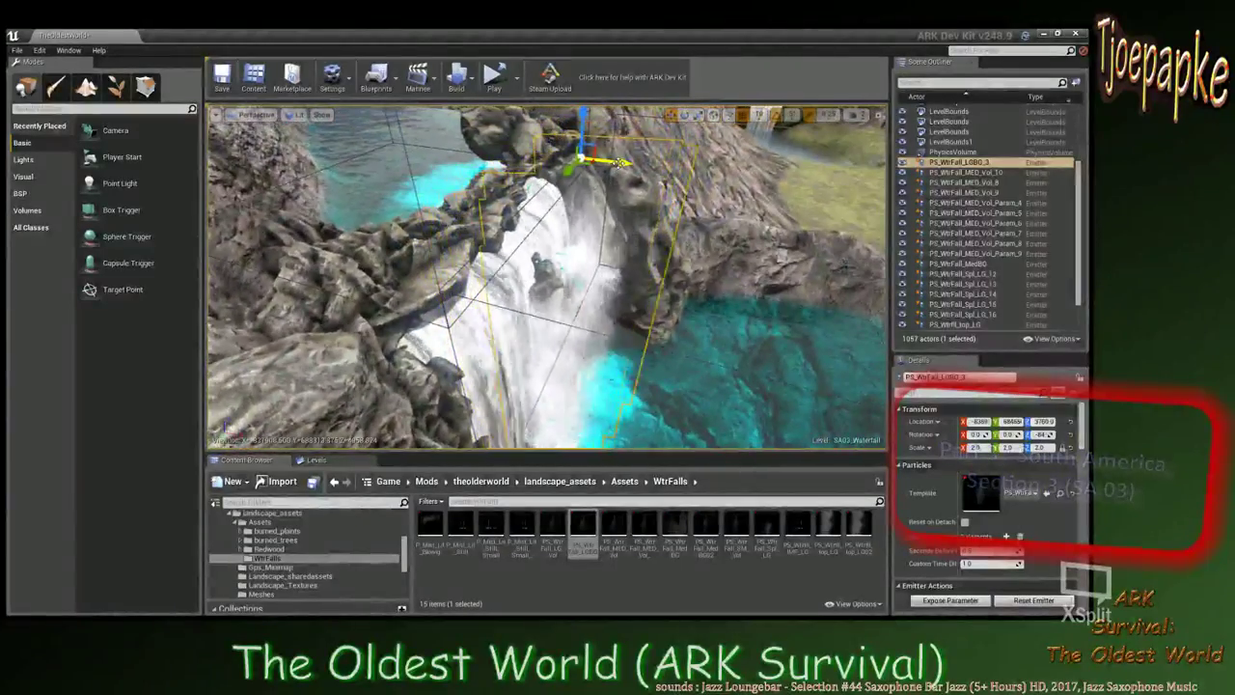
pyautogui.moveTo(626, 167)
pyautogui.mouseDown()
pyautogui.moveTo(679, 175)
pyautogui.moveTo(616, 170)
pyautogui.mouseUp()
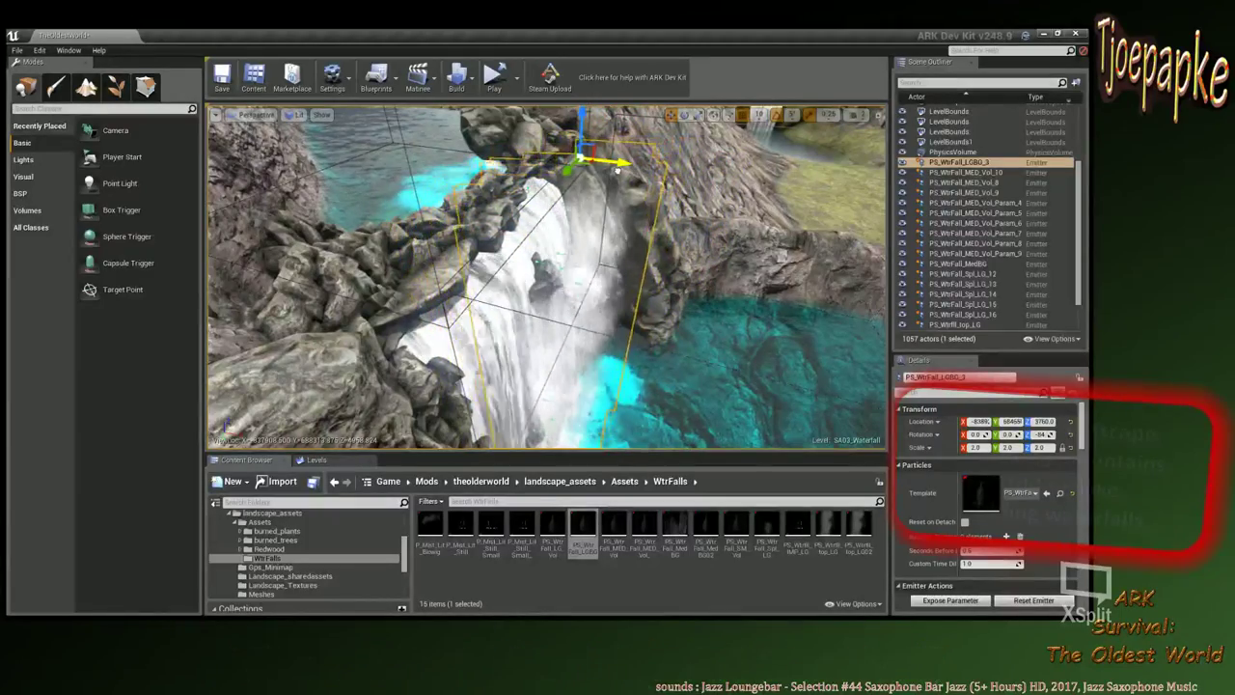
# Place a PS_WtrFall_LG_Vol emitter at the side of the waterfall, raise it to Z 2290 and shift it along X.
pyautogui.moveTo(616, 170); pyautogui.dragTo(569, 266, button='right')
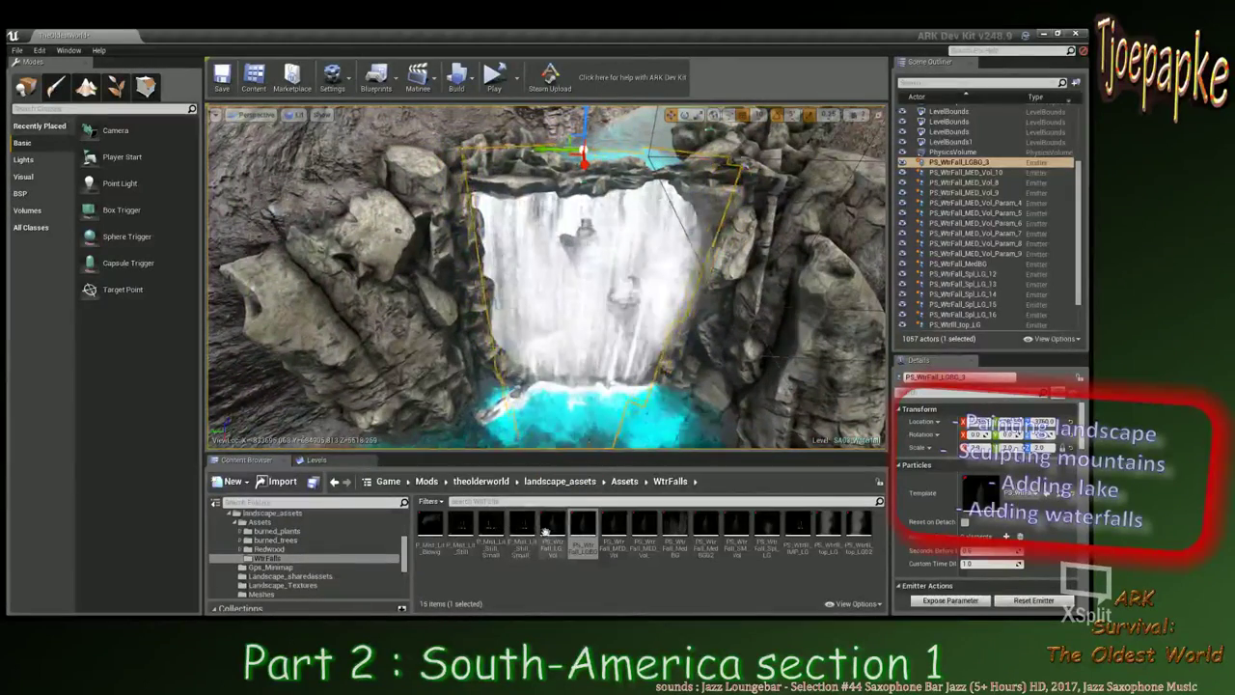
pyautogui.moveTo(553, 530); pyautogui.dragTo(470, 352)
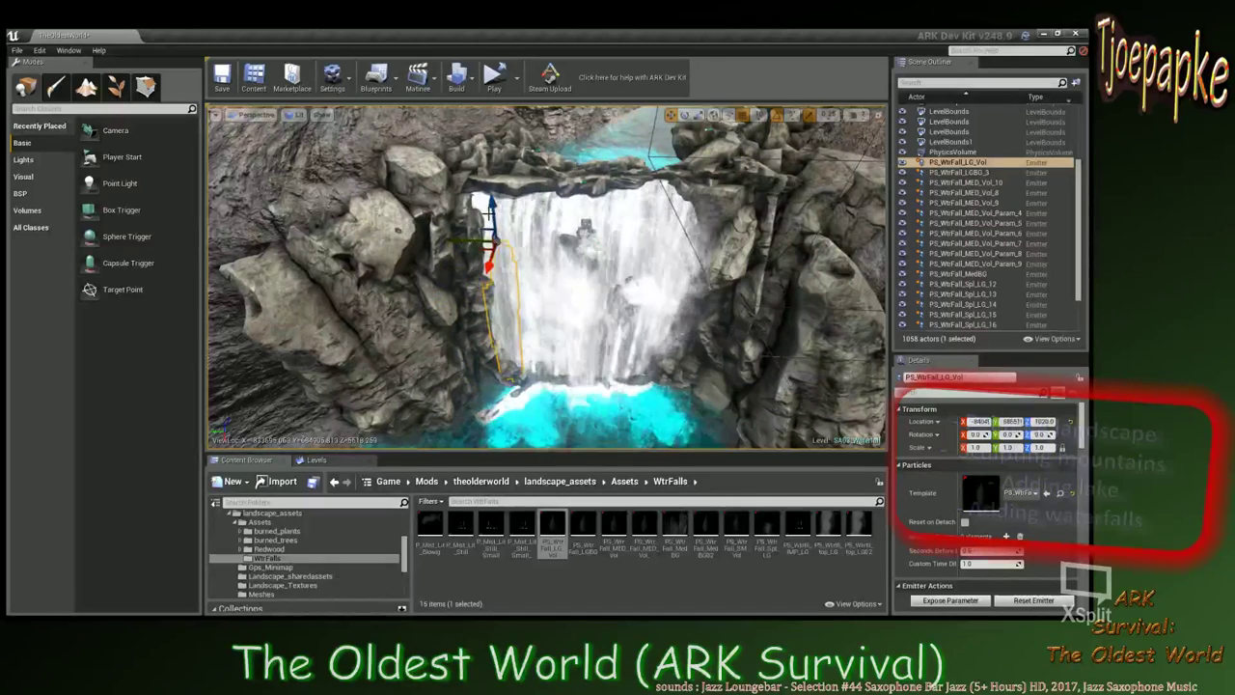
pyautogui.moveTo(490, 188); pyautogui.dragTo(478, 154)
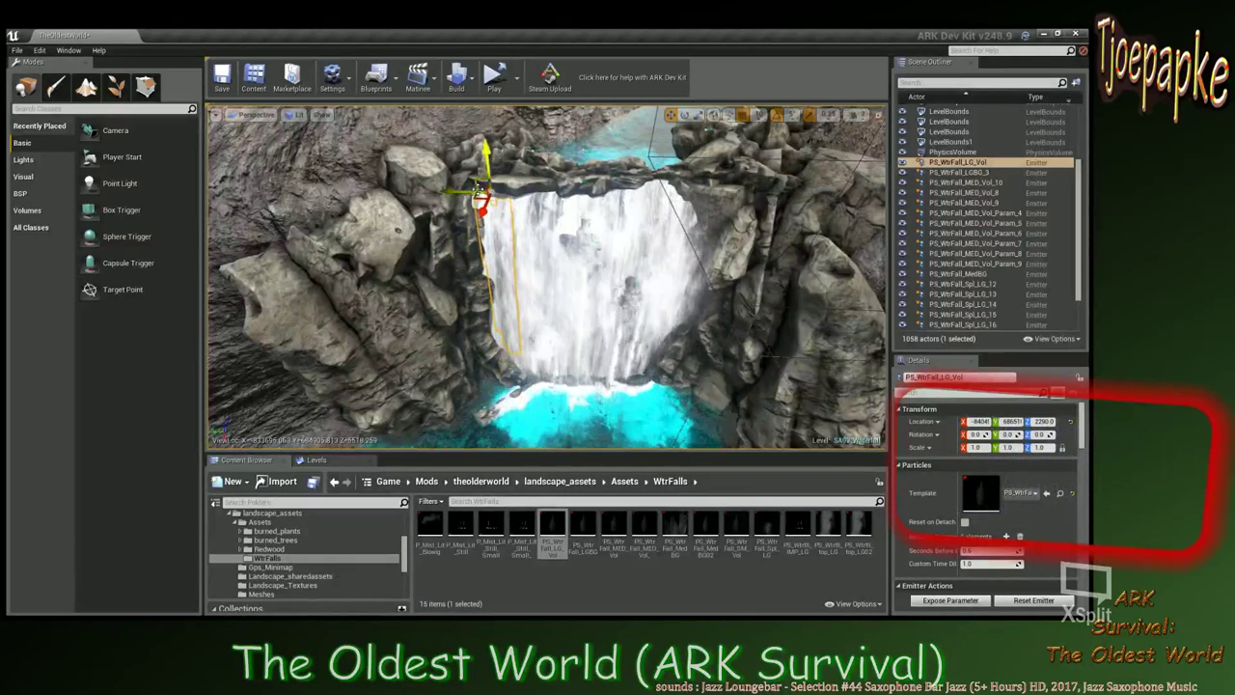
pyautogui.moveTo(483, 212); pyautogui.dragTo(479, 223)
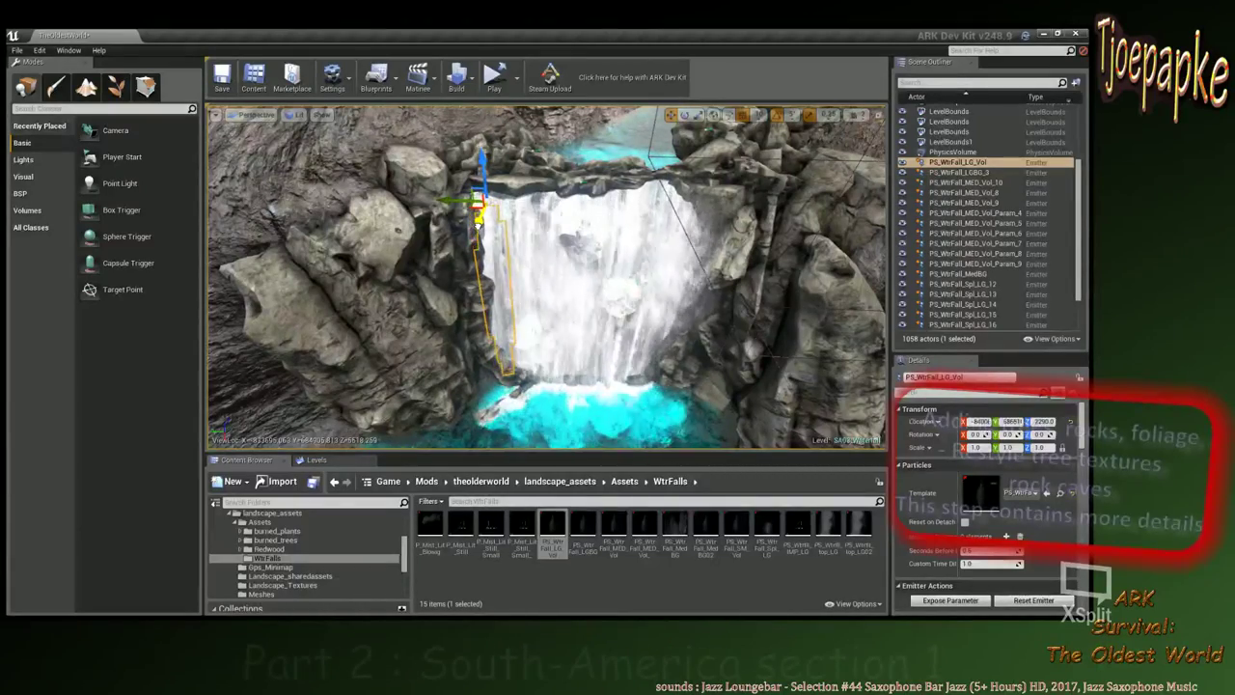
pyautogui.press('w')
# Move the PS_WtrFall_LG_Vol emitter from the side rocks onto the falling water and raise it to Z 2740.
pyautogui.moveTo(647, 234); pyautogui.dragTo(676, 226, button='right')
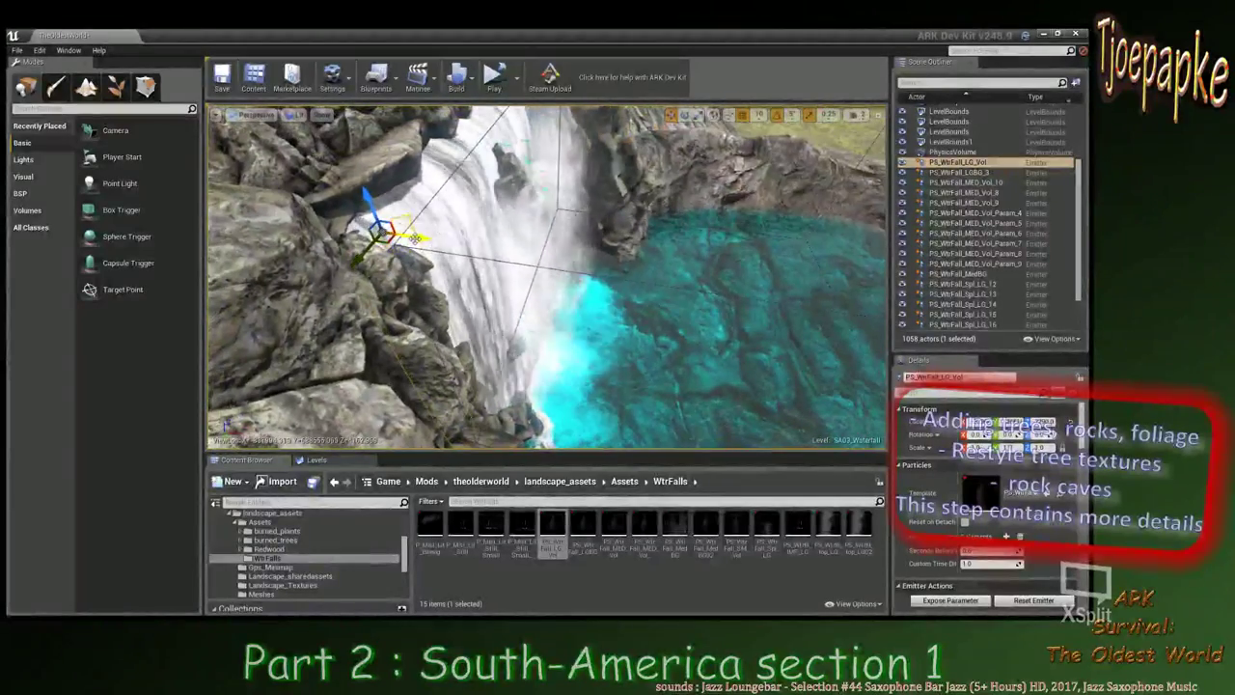
pyautogui.moveTo(412, 237); pyautogui.dragTo(424, 243)
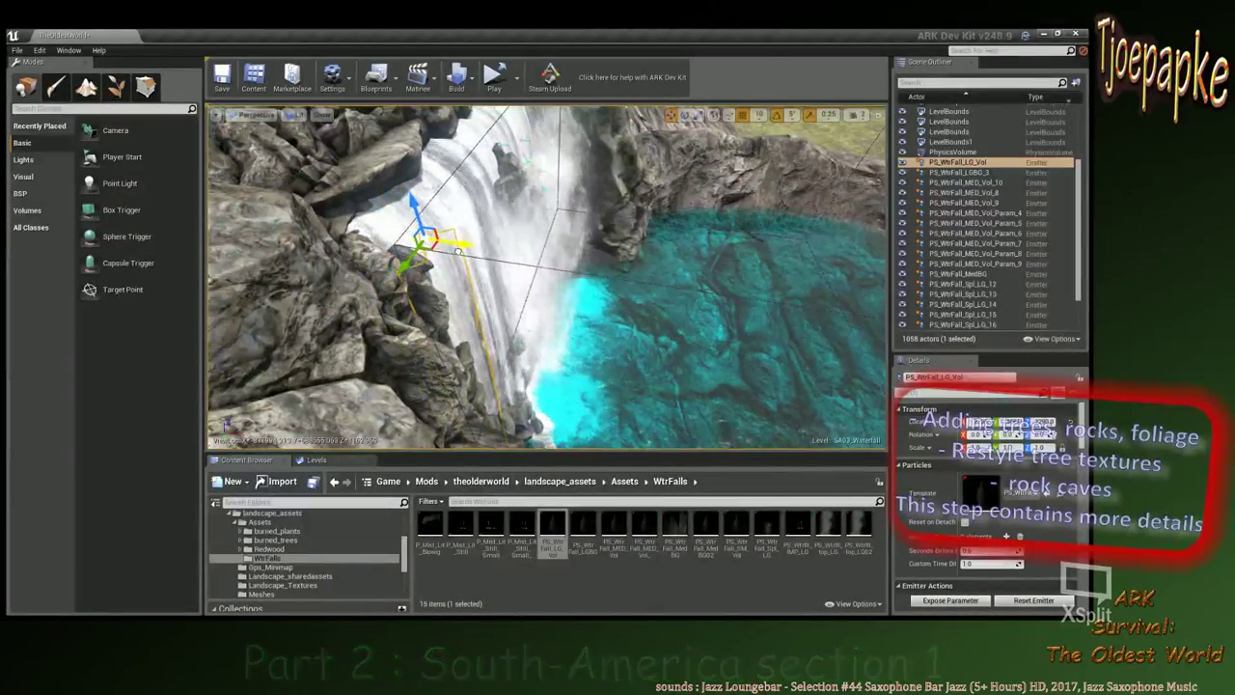
pyautogui.moveTo(415, 257); pyautogui.dragTo(427, 240)
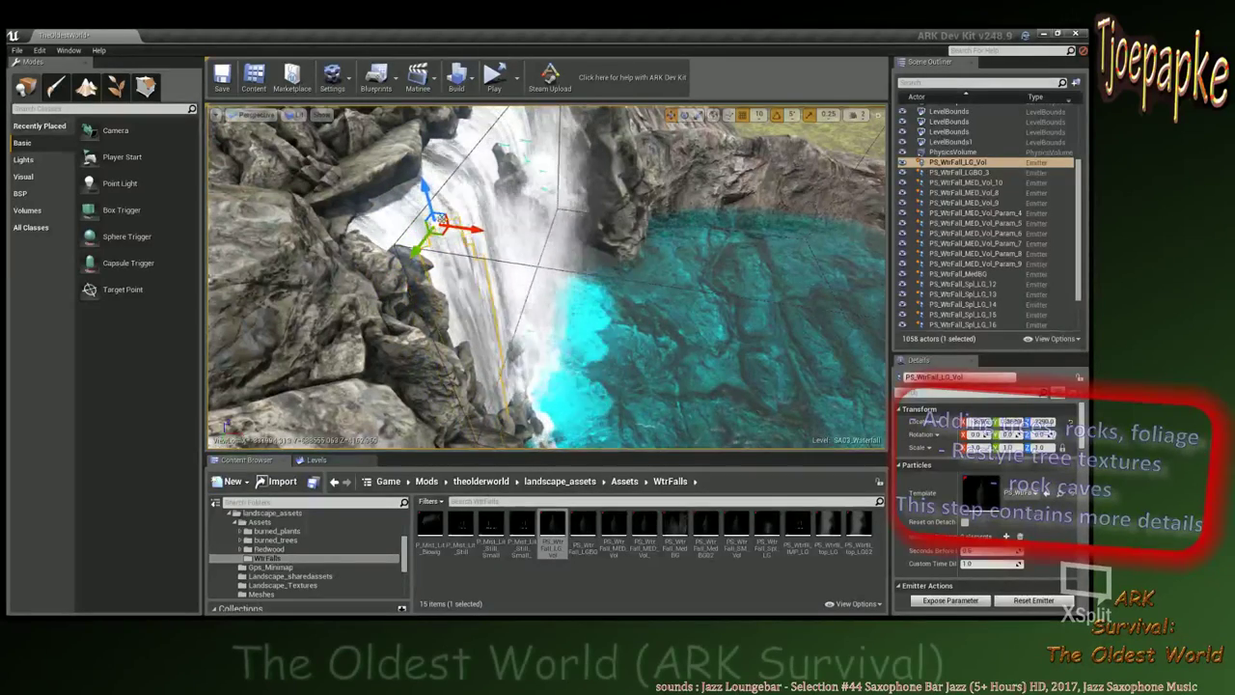
pyautogui.moveTo(431, 188); pyautogui.dragTo(425, 143)
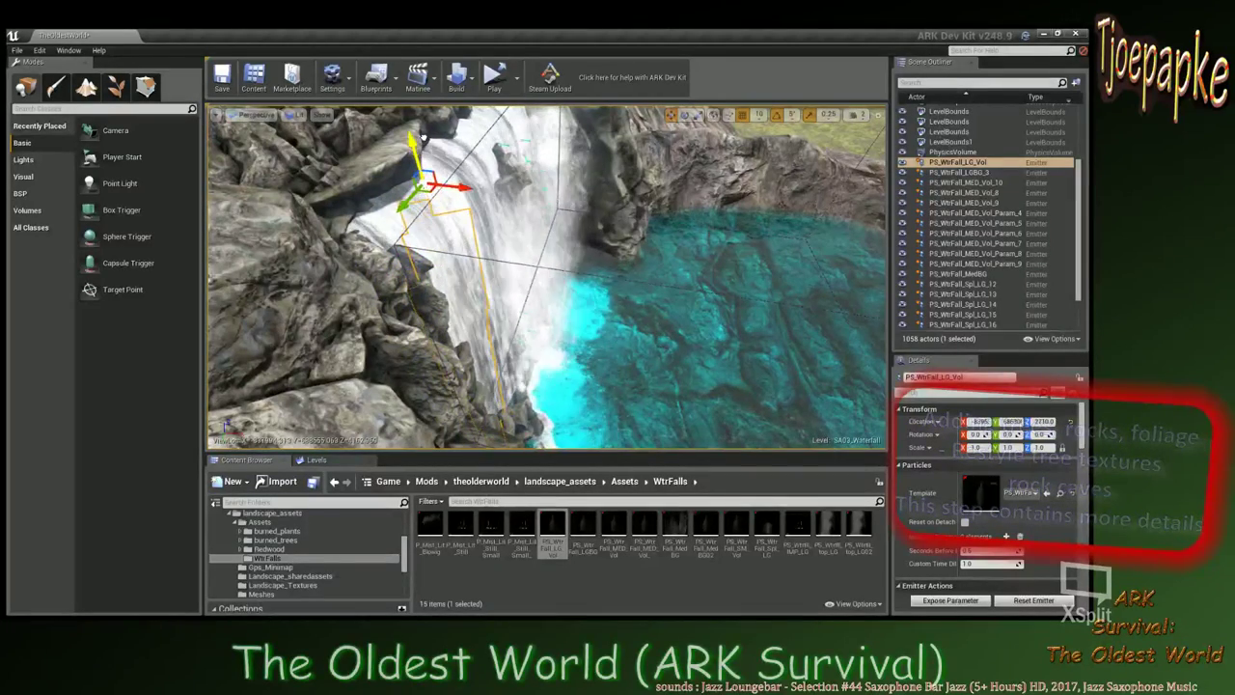
pyautogui.moveTo(453, 190); pyautogui.dragTo(487, 190, button='right')
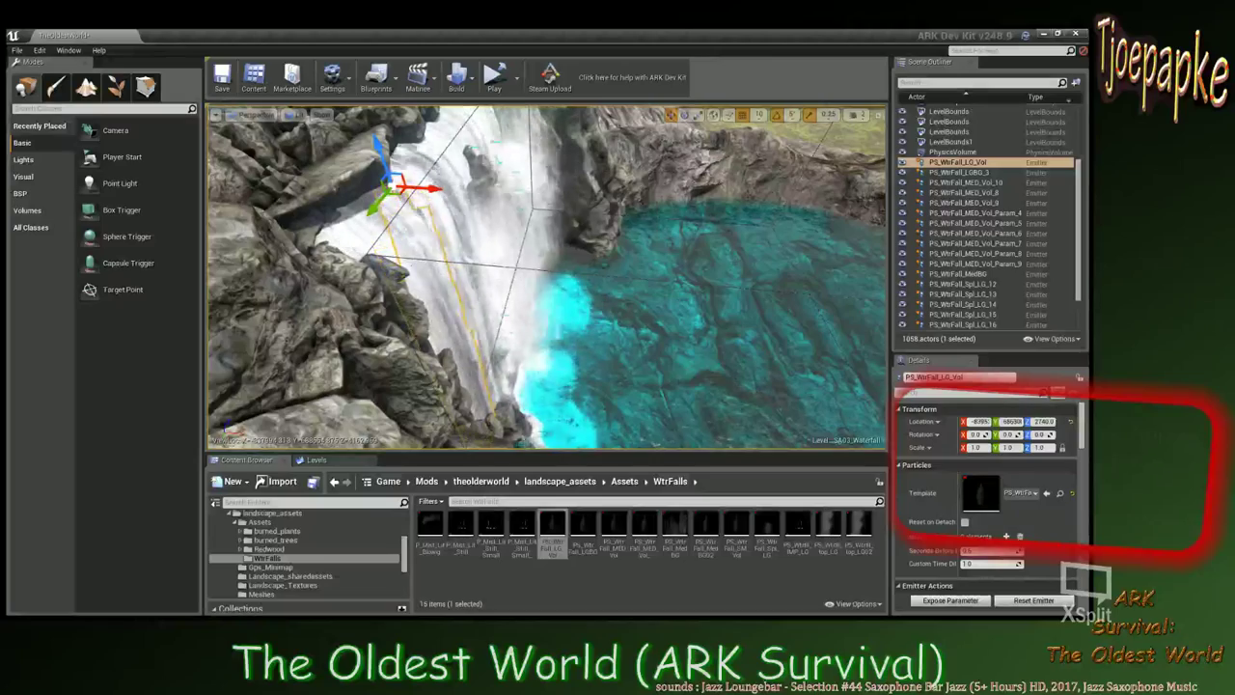
# Raise the selected PS_WtrFall_LG_Vol emitter and shift it to the side edge of the waterfall's crest.
pyautogui.moveTo(426, 274)
pyautogui.mouseDown(button='right')
pyautogui.moveTo(397, 253)
pyautogui.moveTo(427, 274)
pyautogui.mouseUp(button='right')
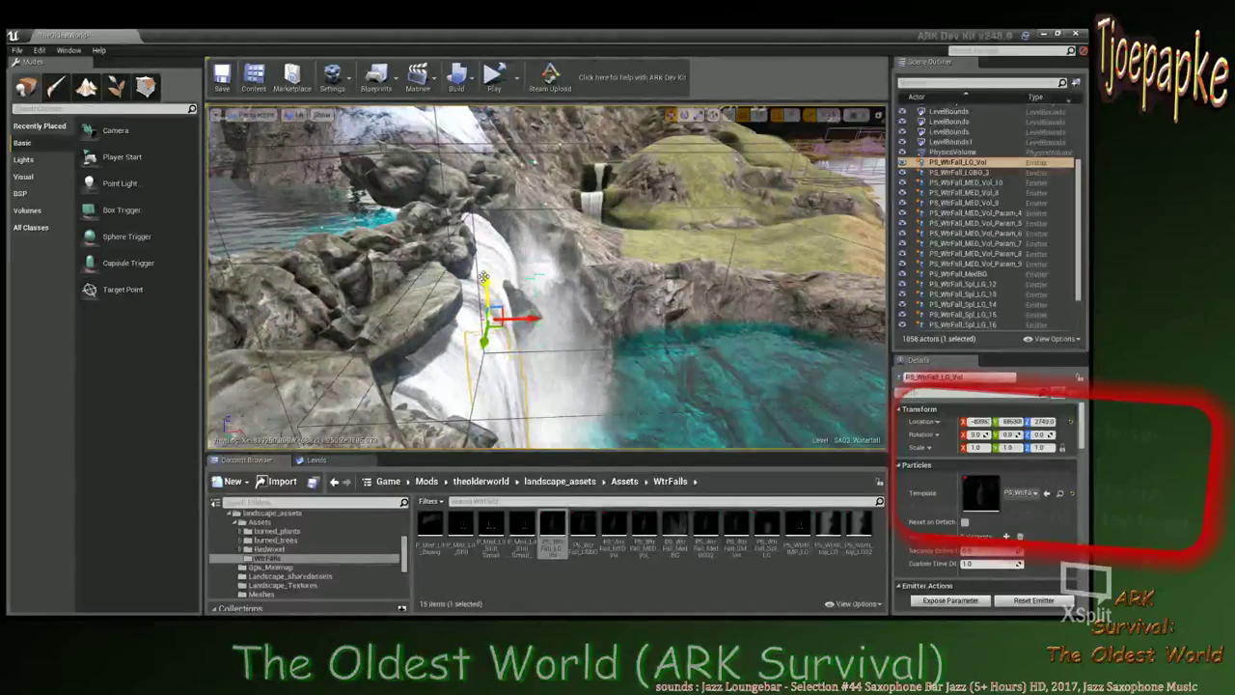
pyautogui.moveTo(521, 292); pyautogui.dragTo(528, 291)
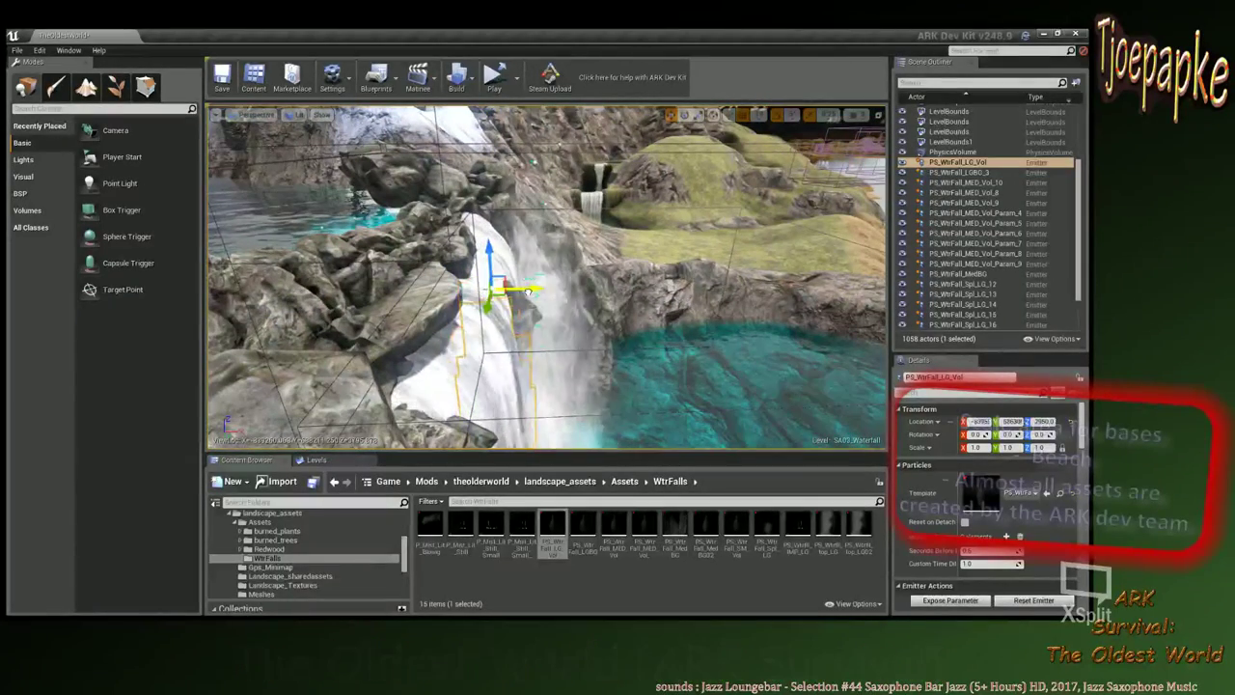
pyautogui.moveTo(534, 292); pyautogui.dragTo(575, 294, button='right')
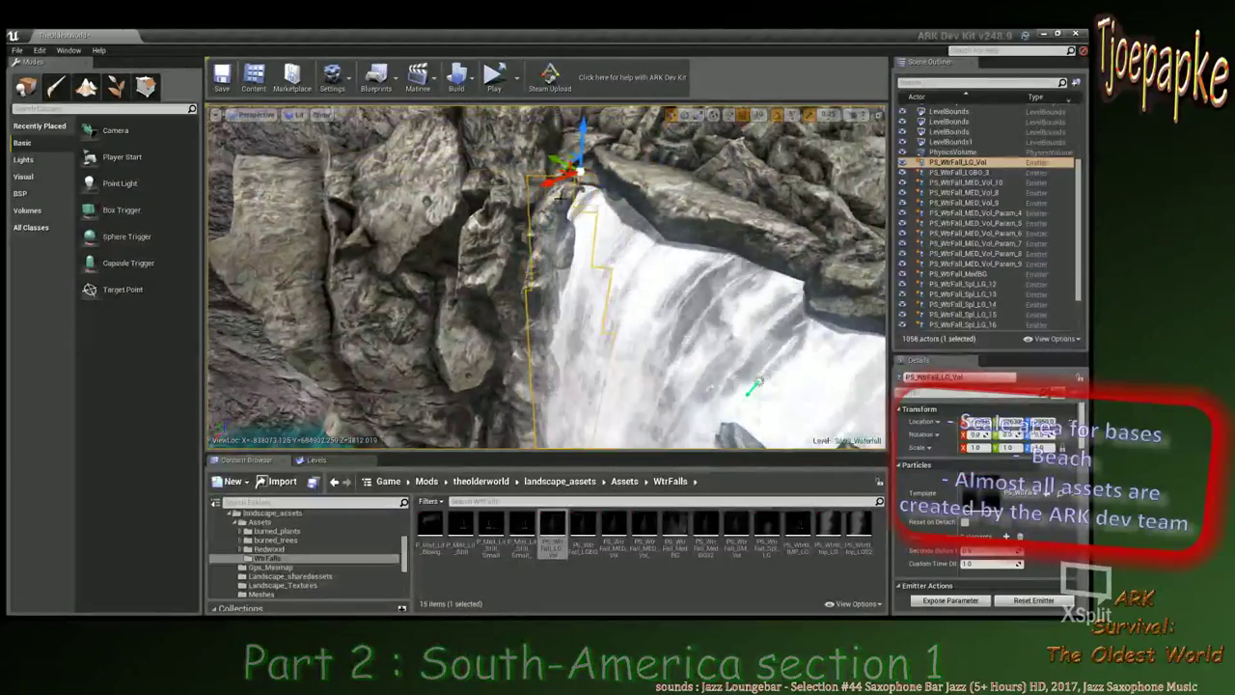
pyautogui.moveTo(561, 197); pyautogui.dragTo(490, 187, button='right')
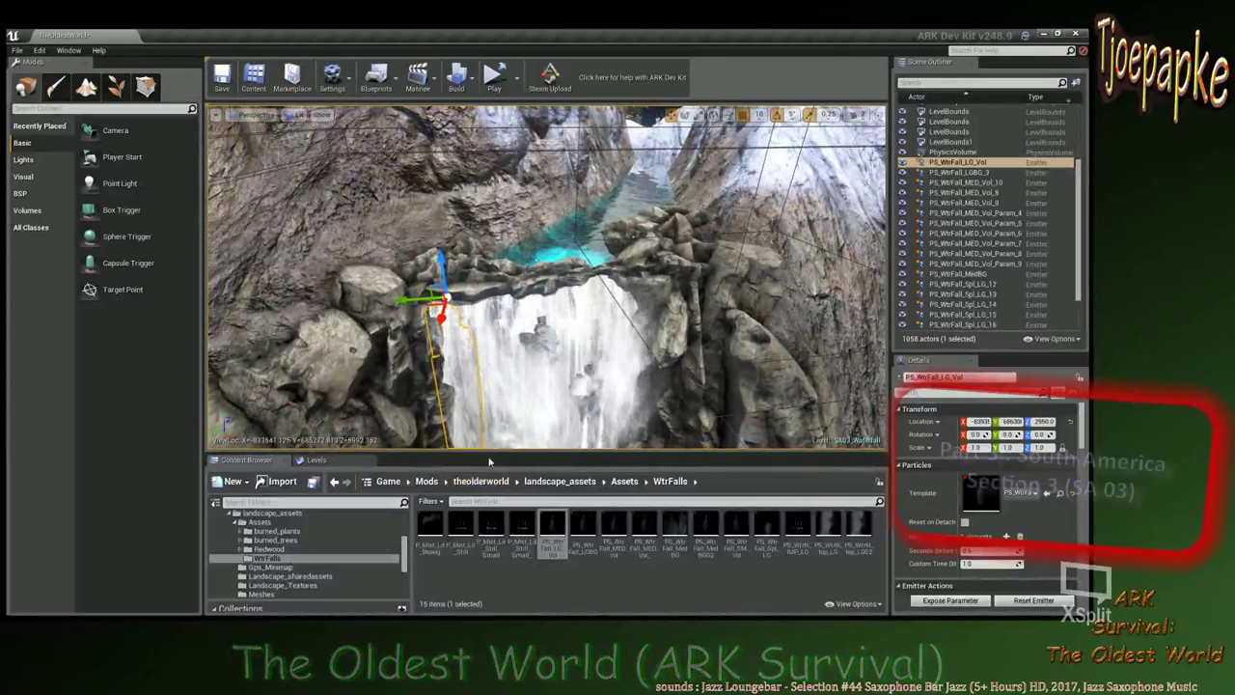
# Clear the current selection and place a P_Mist_Lit_Blowig emitter from the WtrFalls assets on the waterfall.
pyautogui.click(521, 526)
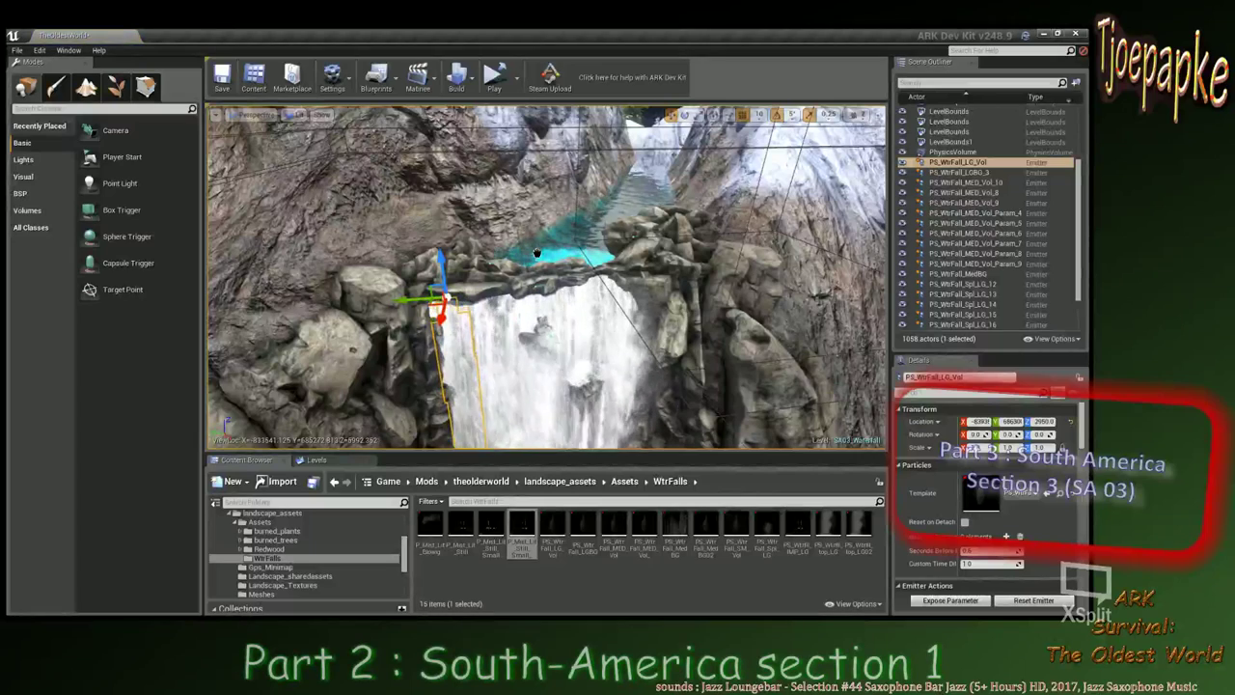
pyautogui.press('Escape')
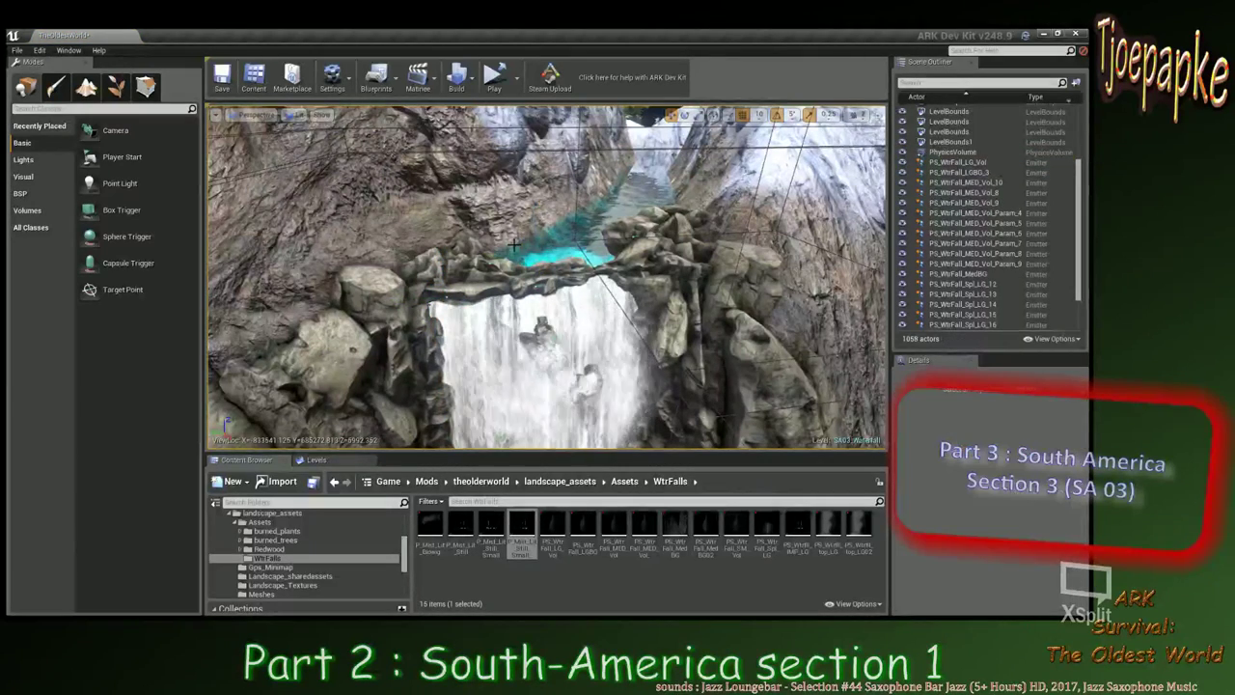
pyautogui.moveTo(514, 245); pyautogui.dragTo(513, 397, button='right')
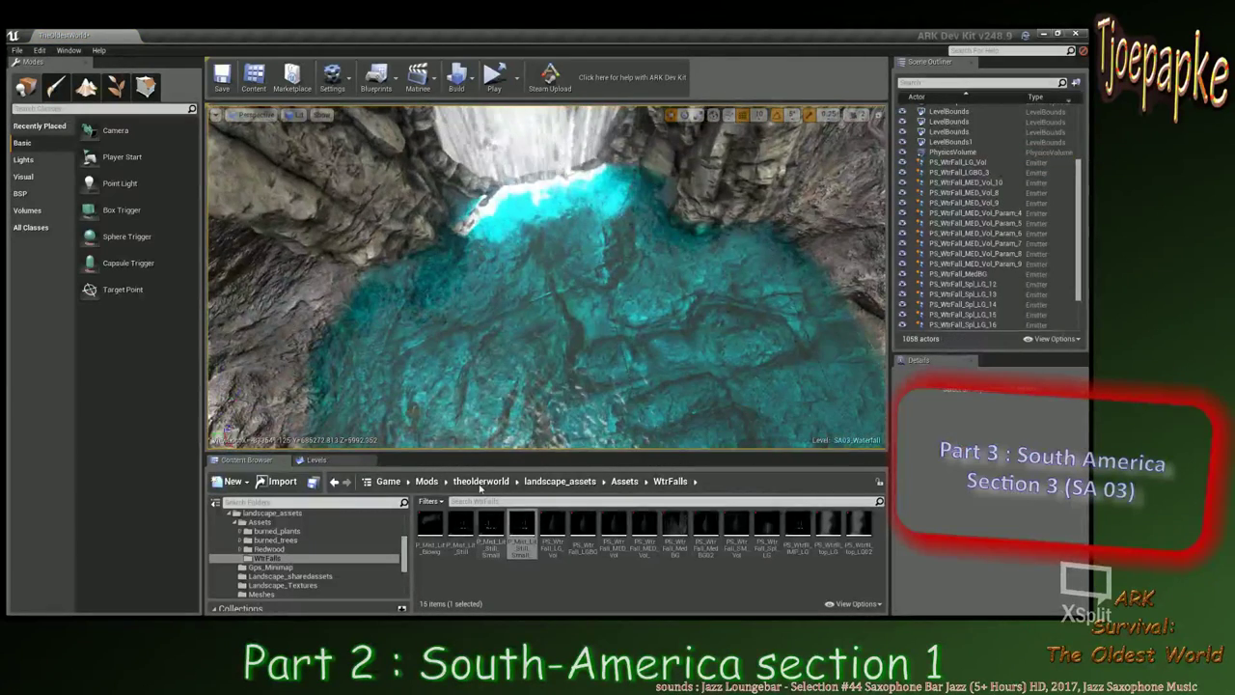
pyautogui.click(430, 526)
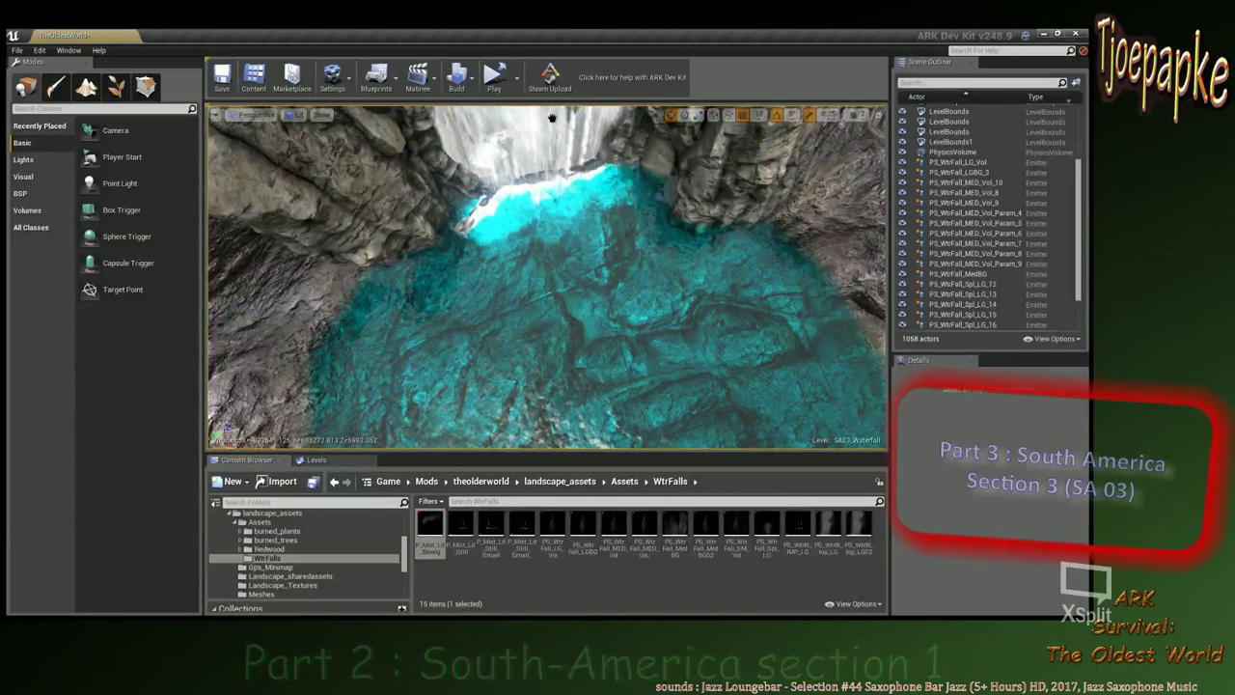
pyautogui.moveTo(552, 118); pyautogui.dragTo(552, 120)
pyautogui.press('f')
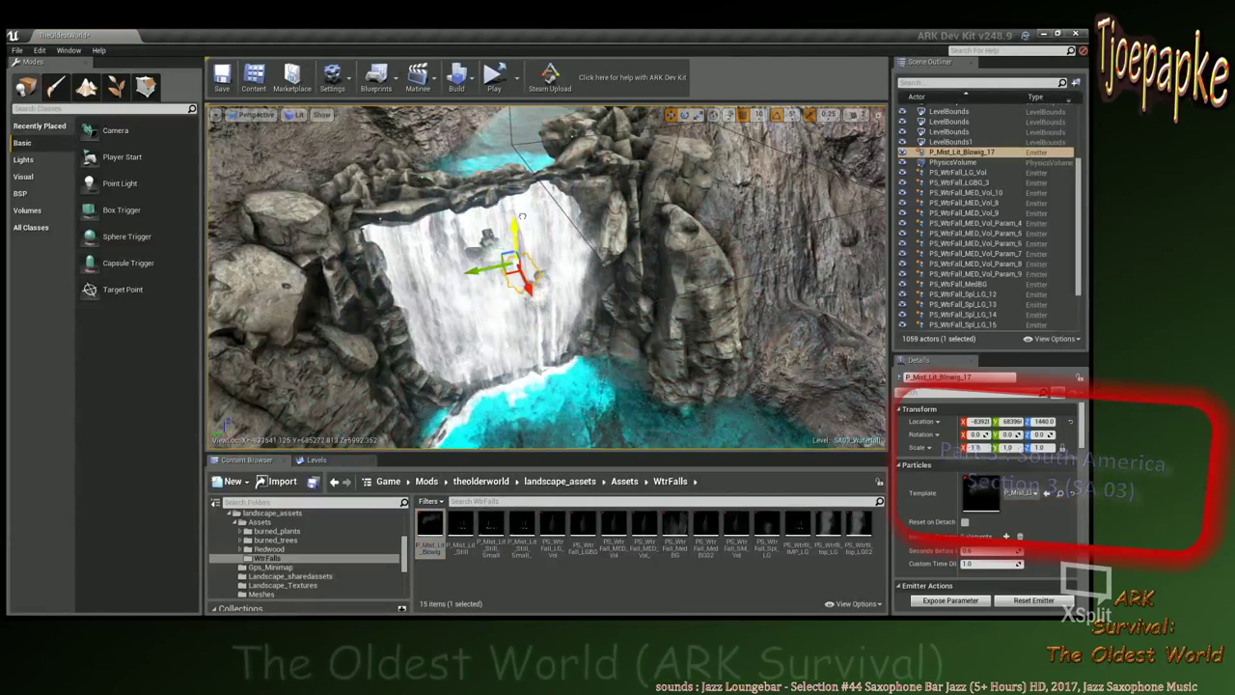
# Move the mist emitter out in front of the waterfall at a height of 1960 and scale it uniformly to 3.5.
pyautogui.moveTo(522, 216); pyautogui.dragTo(521, 194)
pyautogui.moveTo(527, 266); pyautogui.dragTo(571, 410)
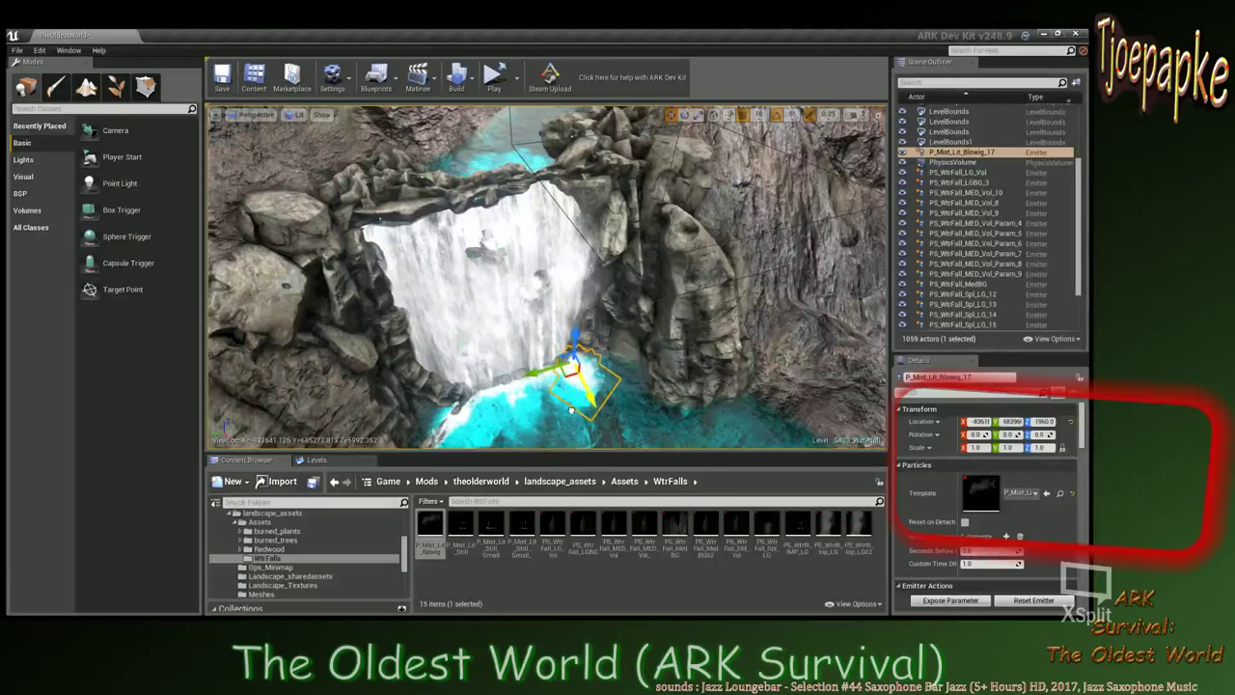
pyautogui.press('f')
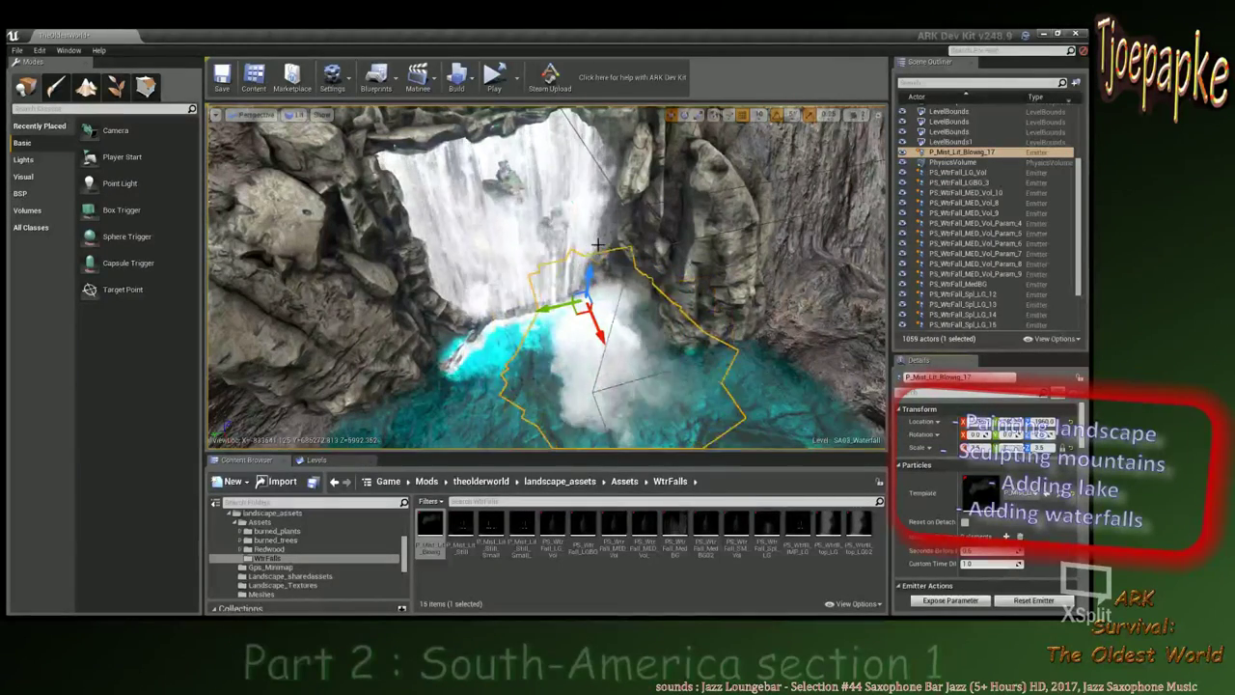
# Rotate the mist emitter to about -79 degrees on Y so the mist falls at the foot of the waterfall.
pyautogui.moveTo(599, 245); pyautogui.dragTo(666, 280, button='right')
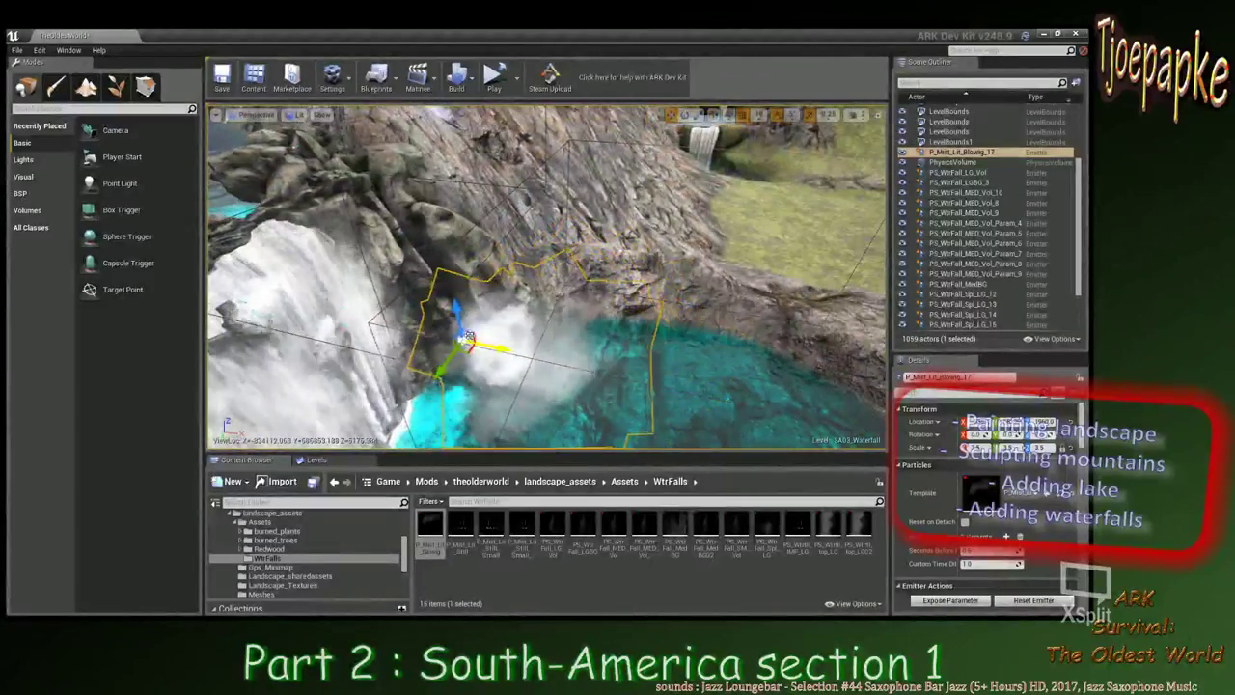
pyautogui.press('e')
pyautogui.moveTo(492, 312); pyautogui.dragTo(520, 349)
pyautogui.press('w')
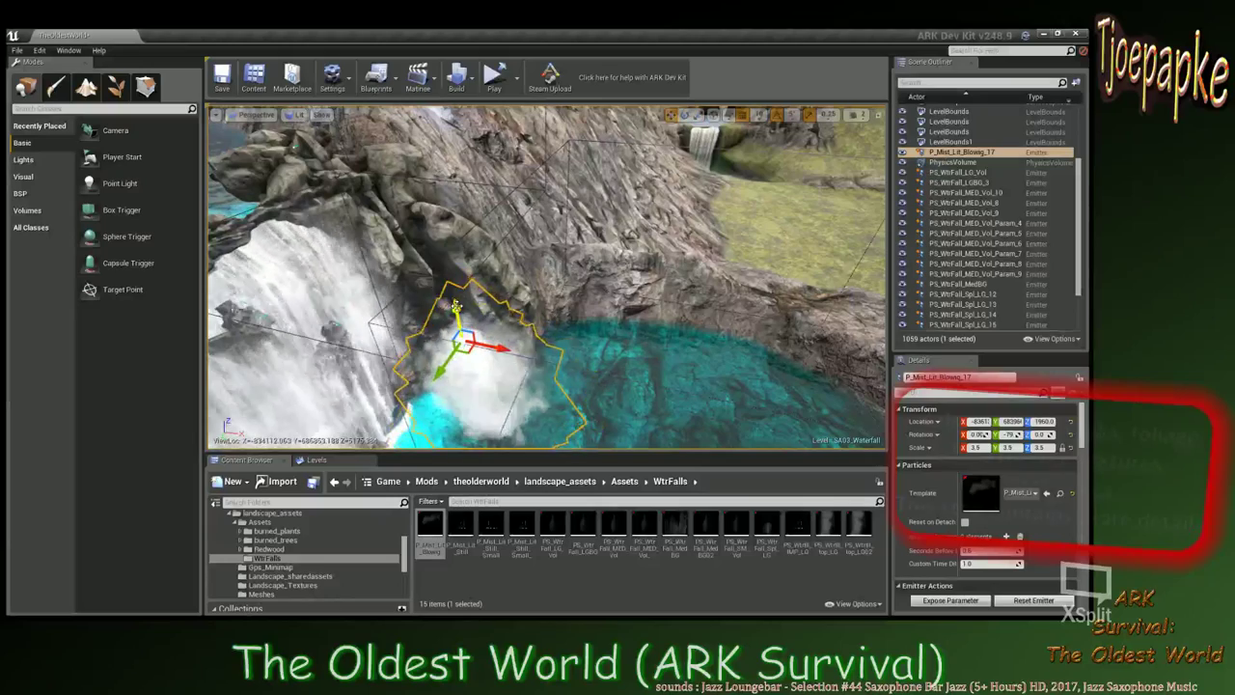
# Move the rotated mist emitter up to the waterfall's crest and align it with the falling water.
pyautogui.moveTo(459, 230); pyautogui.dragTo(297, 251)
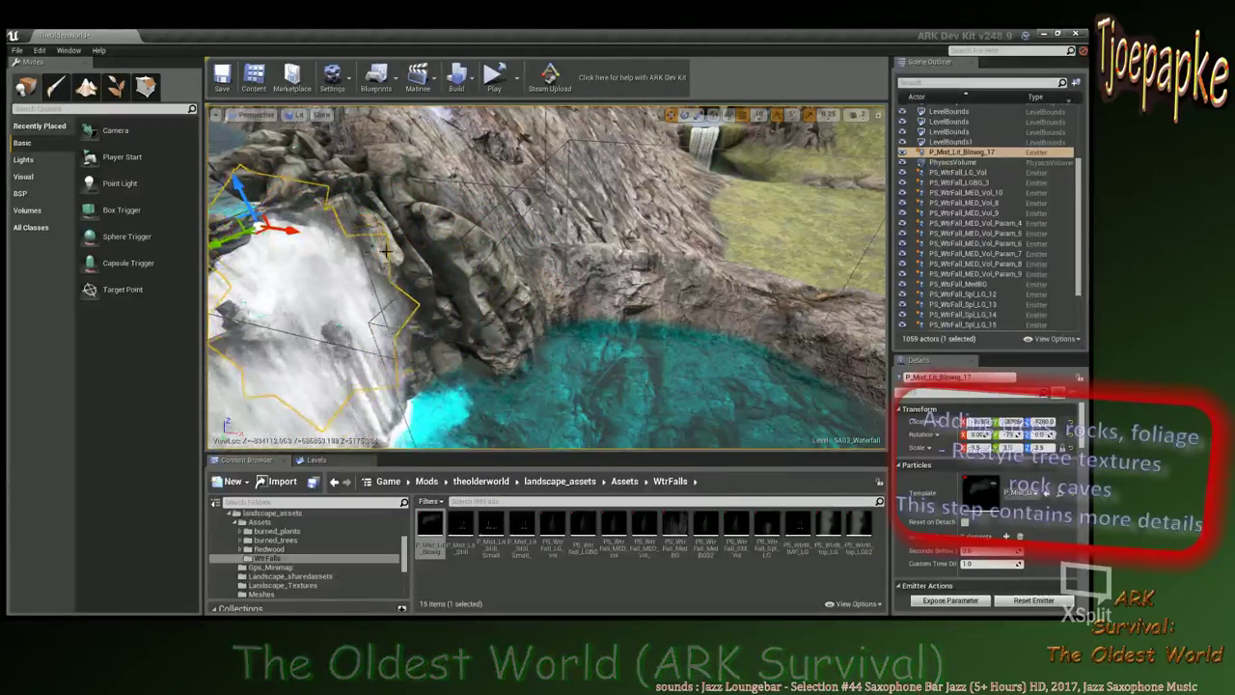
pyautogui.moveTo(386, 251); pyautogui.dragTo(280, 246, button='right')
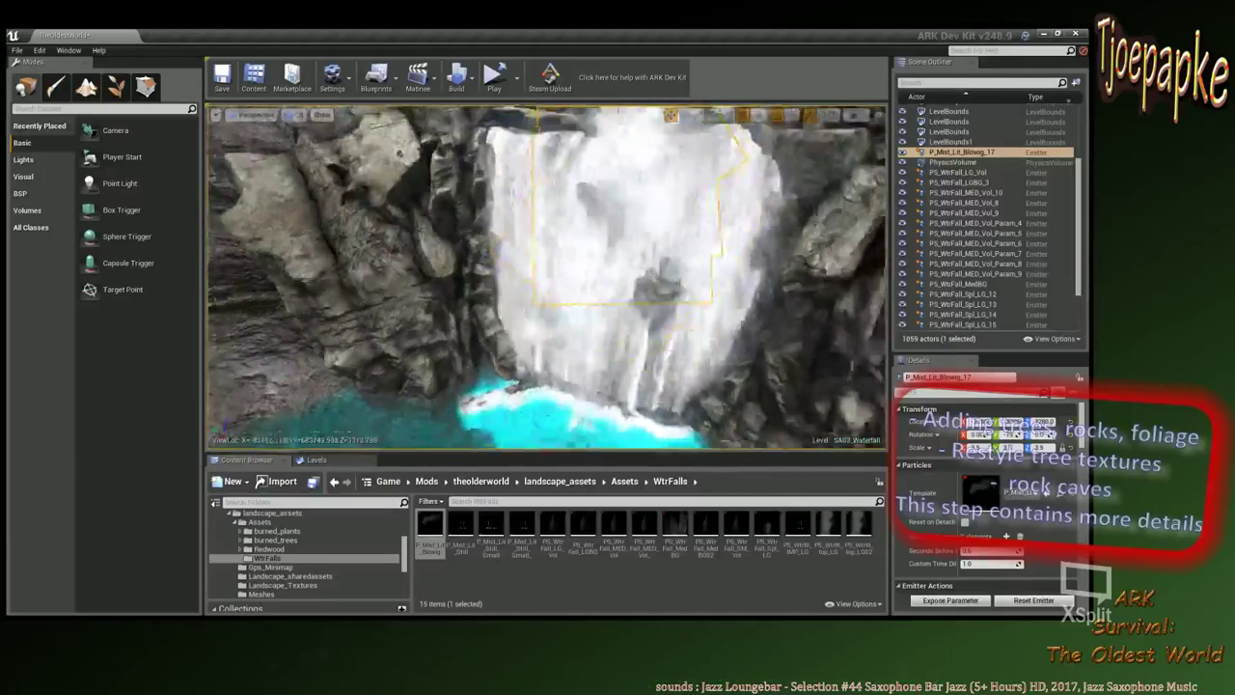
pyautogui.moveTo(482, 247); pyautogui.dragTo(559, 233, button='right')
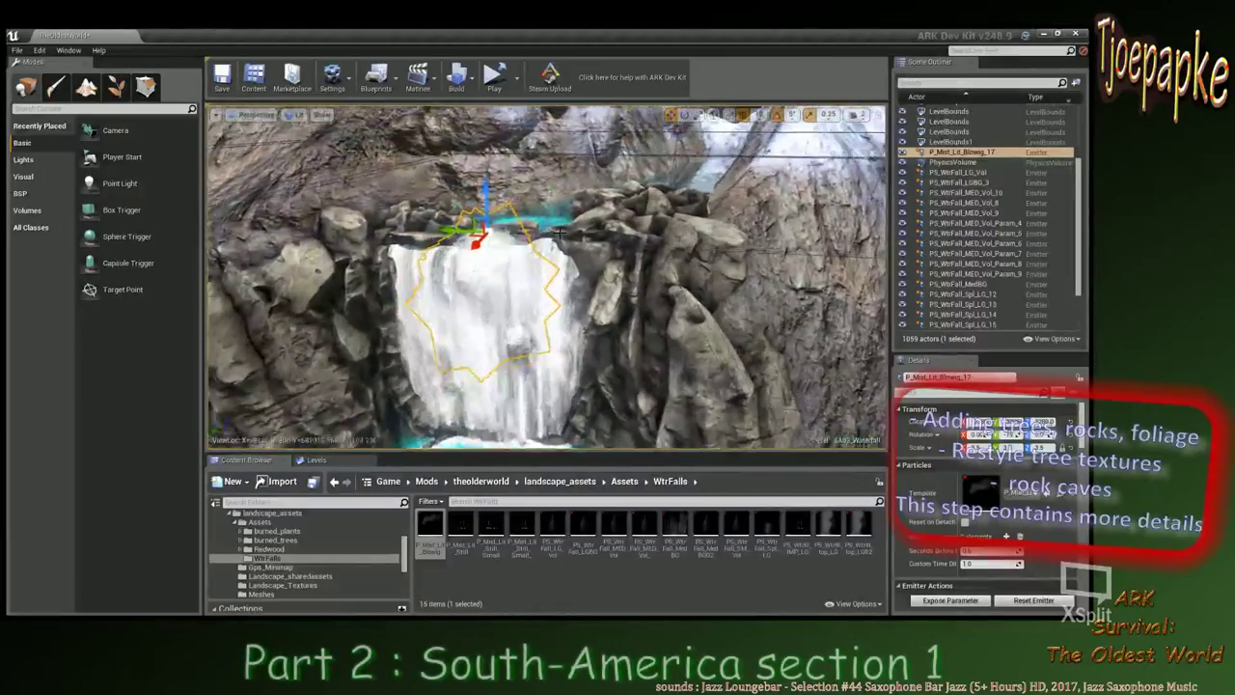
pyautogui.keyDown('alt'); pyautogui.moveTo(560, 233); pyautogui.dragTo(596, 224); pyautogui.keyUp('alt')
pyautogui.keyDown('alt'); pyautogui.moveTo(570, 308); pyautogui.dragTo(553, 292); pyautogui.keyUp('alt')
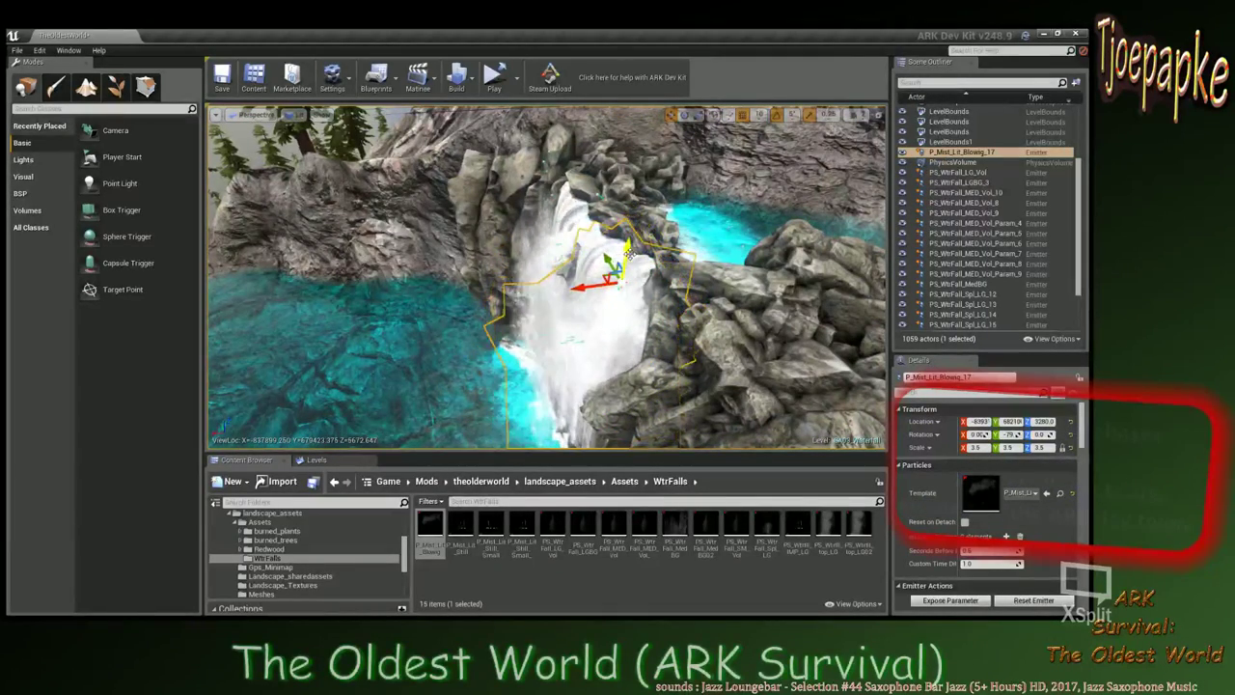
pyautogui.keyDown('alt'); pyautogui.moveTo(652, 325); pyautogui.dragTo(586, 328); pyautogui.keyUp('alt')
pyautogui.moveTo(586, 329); pyautogui.dragTo(628, 232, button='right')
pyautogui.keyDown('alt'); pyautogui.moveTo(680, 285); pyautogui.dragTo(688, 282); pyautogui.keyUp('alt')
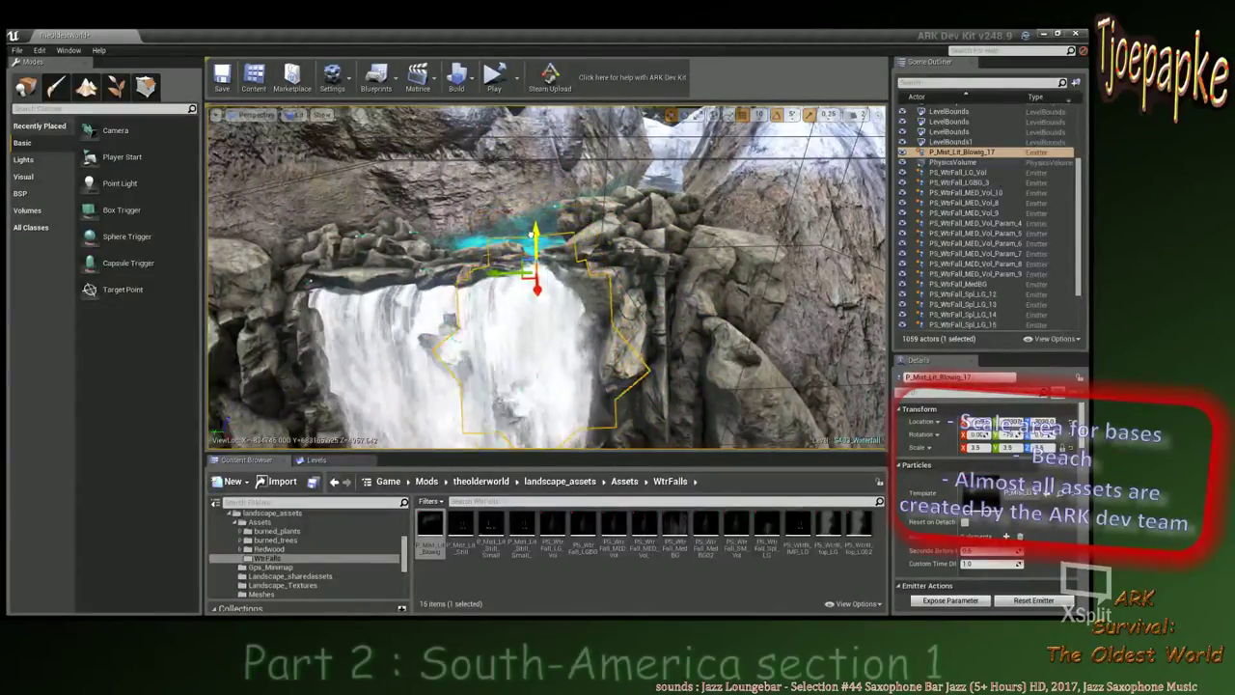
# Adjust the mist emitter's position along the crest so the mist drops over the front of the waterfall.
pyautogui.moveTo(494, 236)
pyautogui.mouseDown(button='right')
pyautogui.moveTo(512, 249)
pyautogui.moveTo(494, 236)
pyautogui.moveTo(507, 229)
pyautogui.mouseUp(button='right')
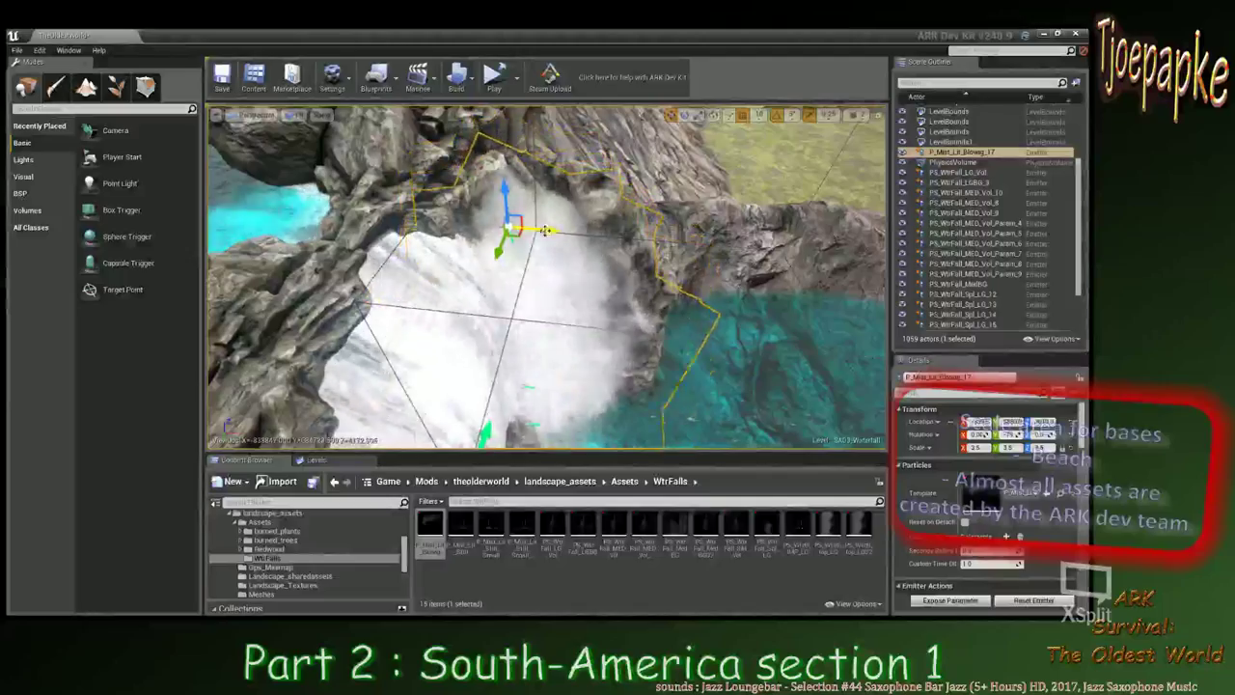
pyautogui.moveTo(545, 231)
pyautogui.mouseDown()
pyautogui.moveTo(499, 255)
pyautogui.moveTo(591, 298)
pyautogui.moveTo(564, 247)
pyautogui.mouseUp()
pyautogui.moveTo(599, 379); pyautogui.dragTo(540, 359, button='right')
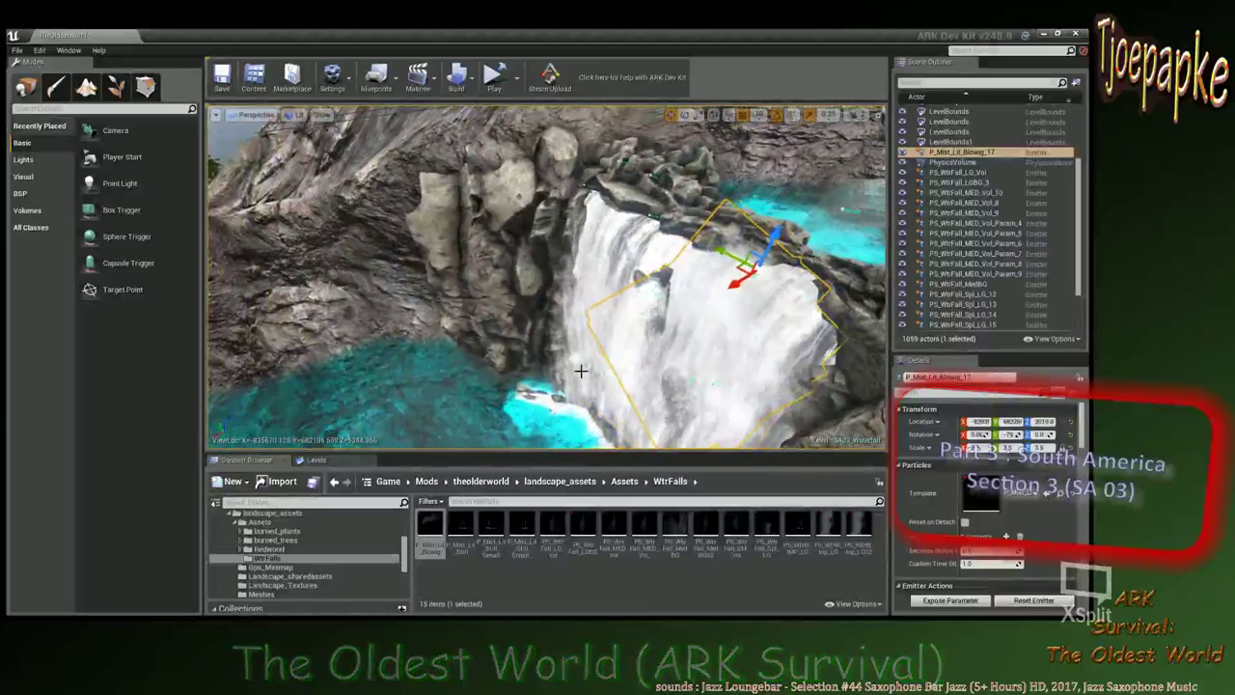
pyautogui.keyDown('alt'); pyautogui.moveTo(581, 371); pyautogui.dragTo(728, 287); pyautogui.keyUp('alt')
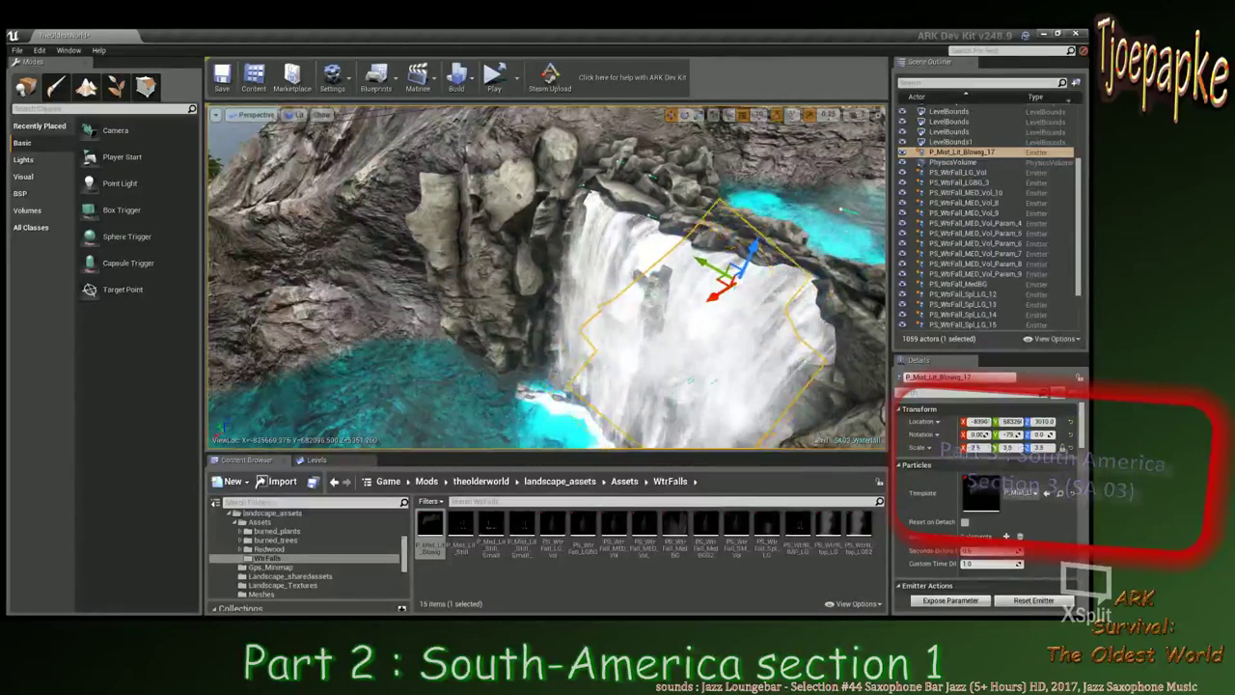
pyautogui.moveTo(809, 307); pyautogui.dragTo(624, 315, button='right')
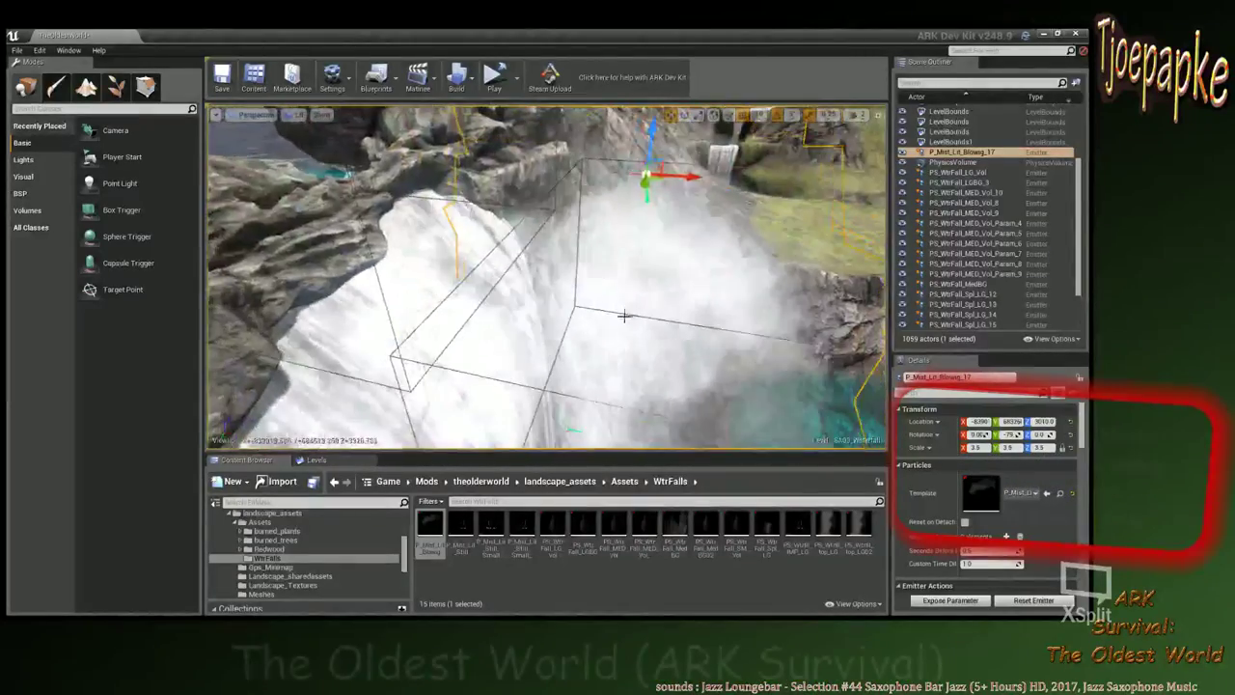
pyautogui.moveTo(624, 315)
pyautogui.keyDown('alt'); pyautogui.mouseDown()
pyautogui.moveTo(621, 328)
pyautogui.moveTo(603, 321)
pyautogui.mouseUp(); pyautogui.keyUp('alt')
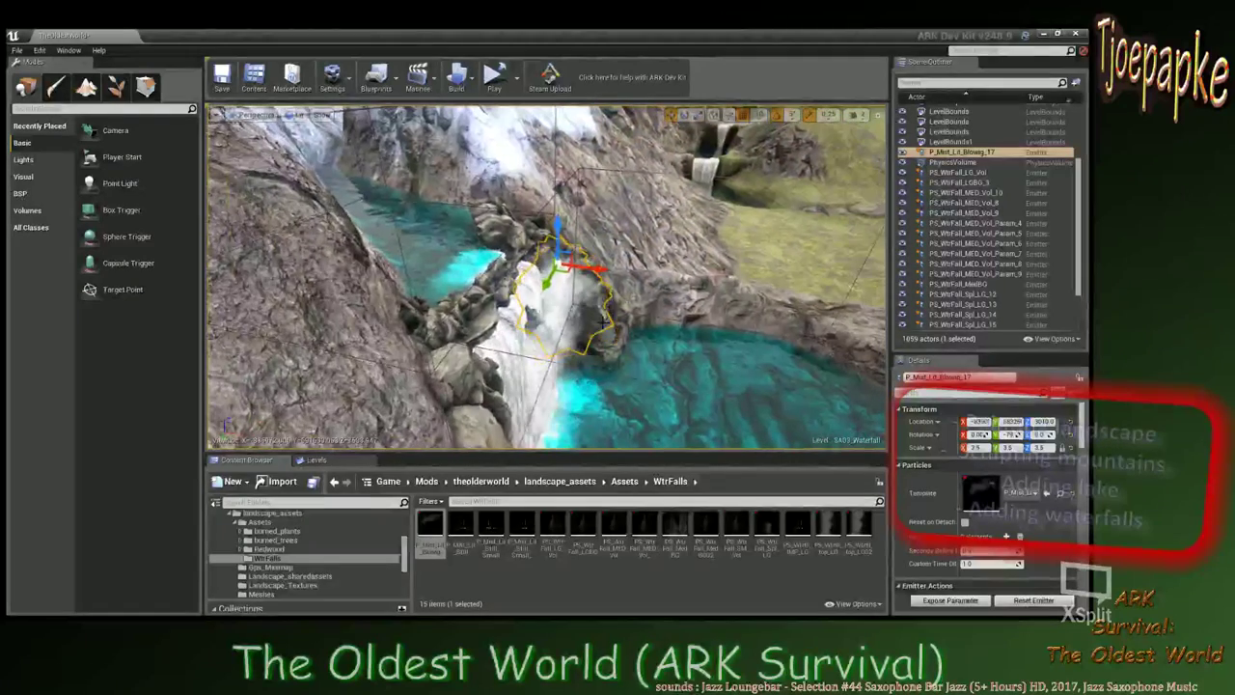
# Rotate the mist emitter to about -64 degrees on Y and shift it back and up against the waterfall's crest.
pyautogui.press('e')
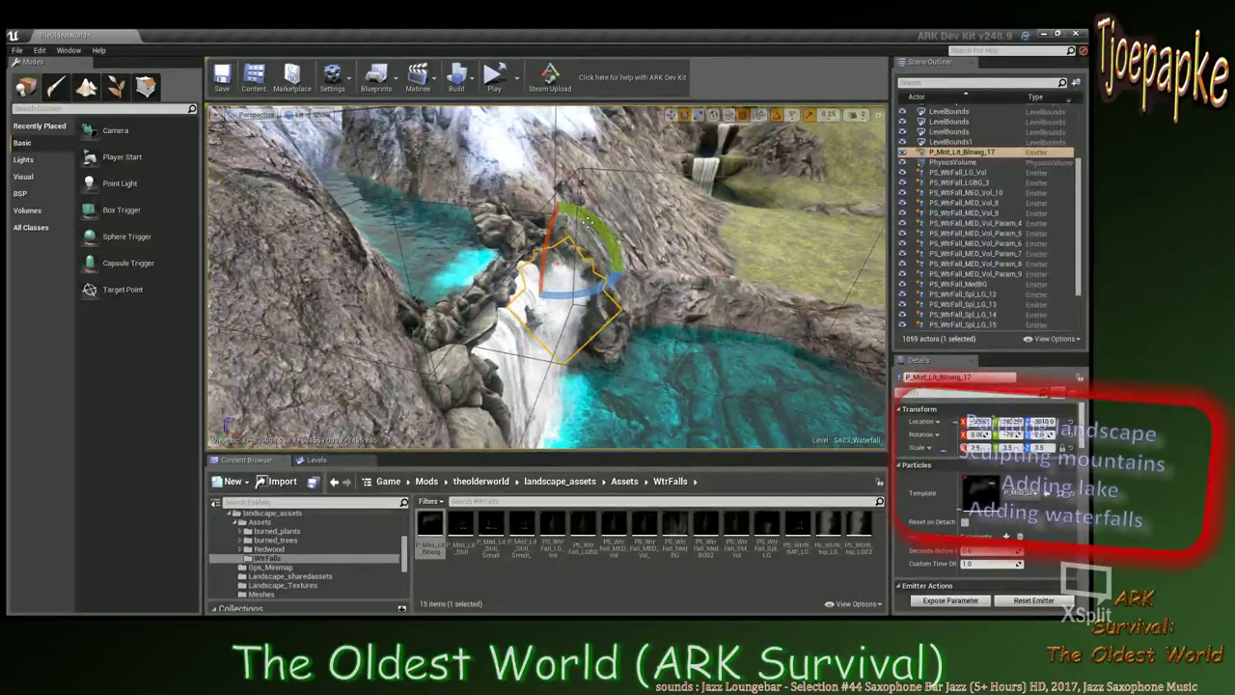
pyautogui.moveTo(587, 222); pyautogui.dragTo(592, 253)
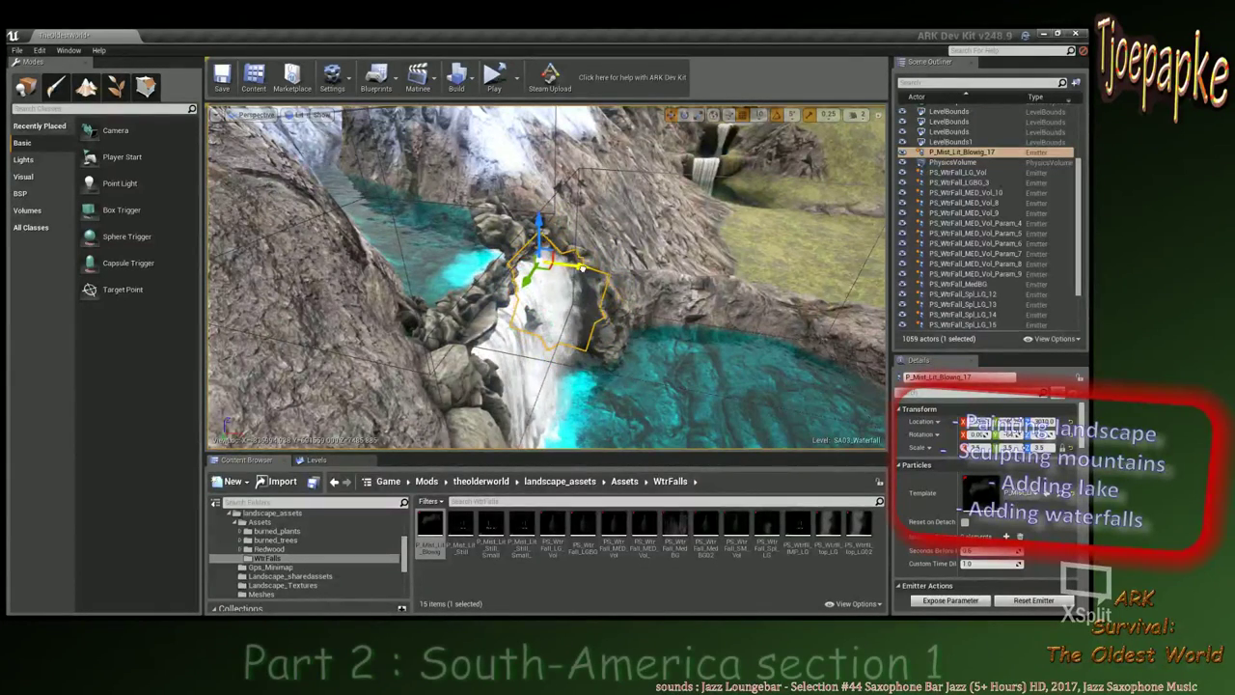
pyautogui.moveTo(512, 279); pyautogui.dragTo(507, 288)
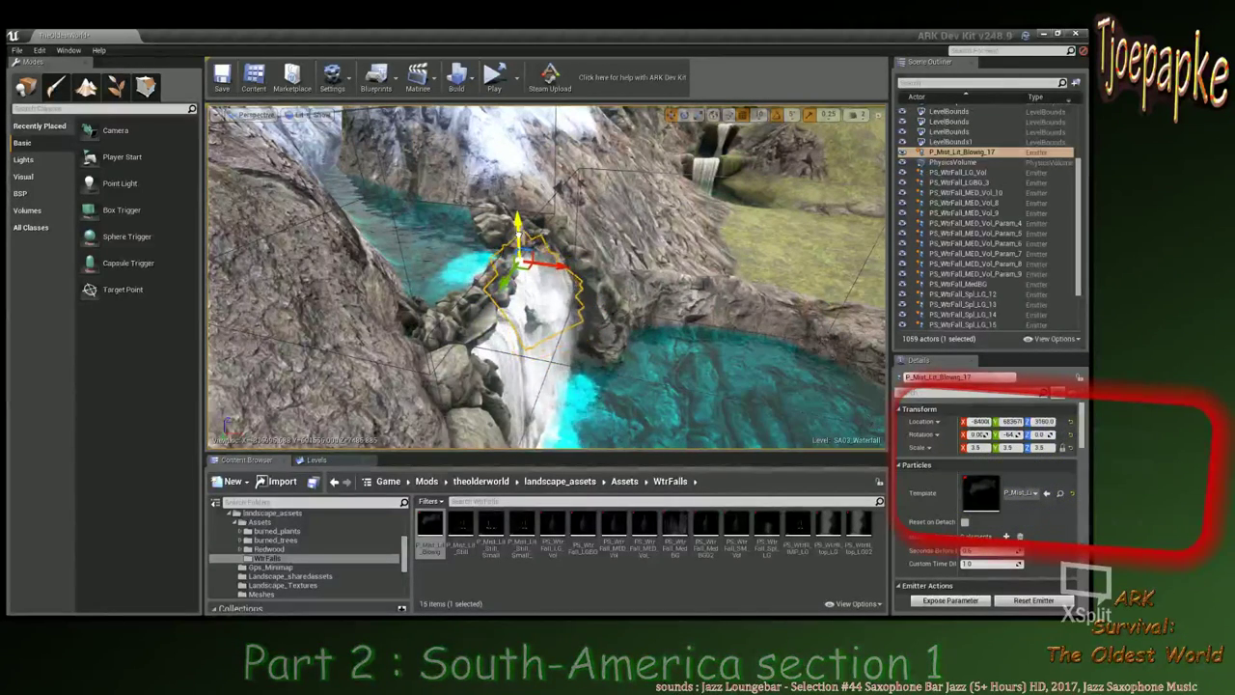
pyautogui.moveTo(518, 232); pyautogui.dragTo(602, 315, button='right')
pyautogui.moveTo(602, 316); pyautogui.dragTo(579, 258)
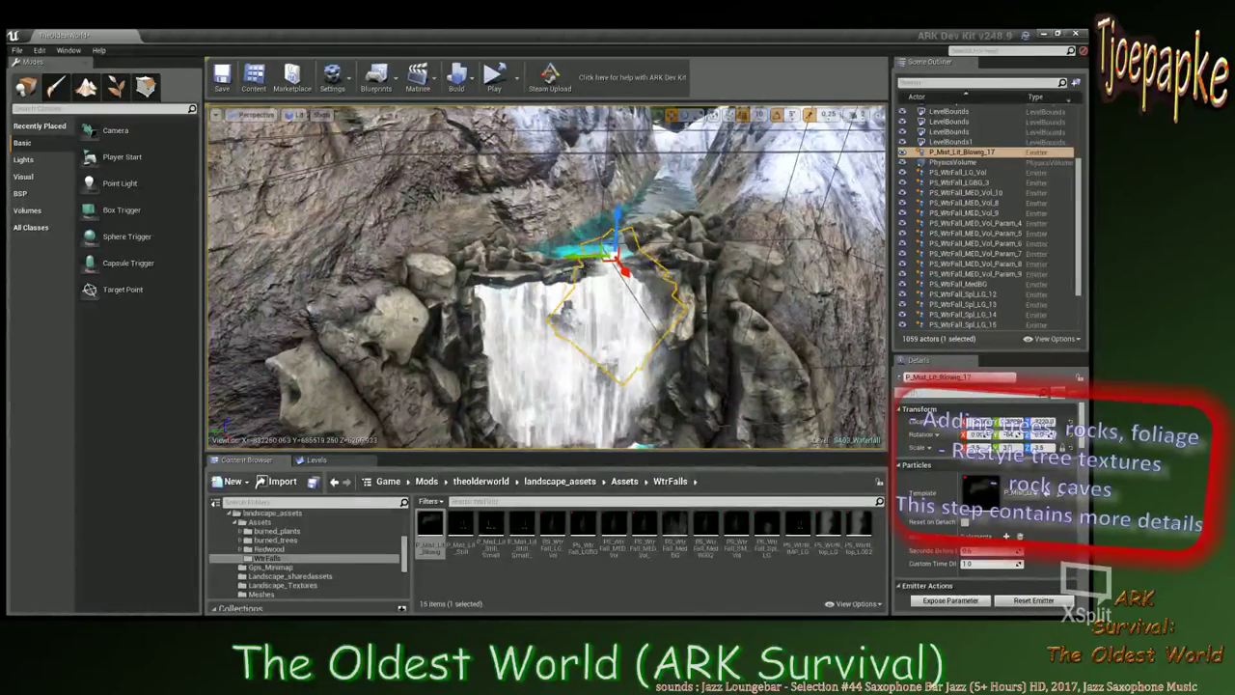
pyautogui.moveTo(724, 285); pyautogui.dragTo(724, 318, button='right')
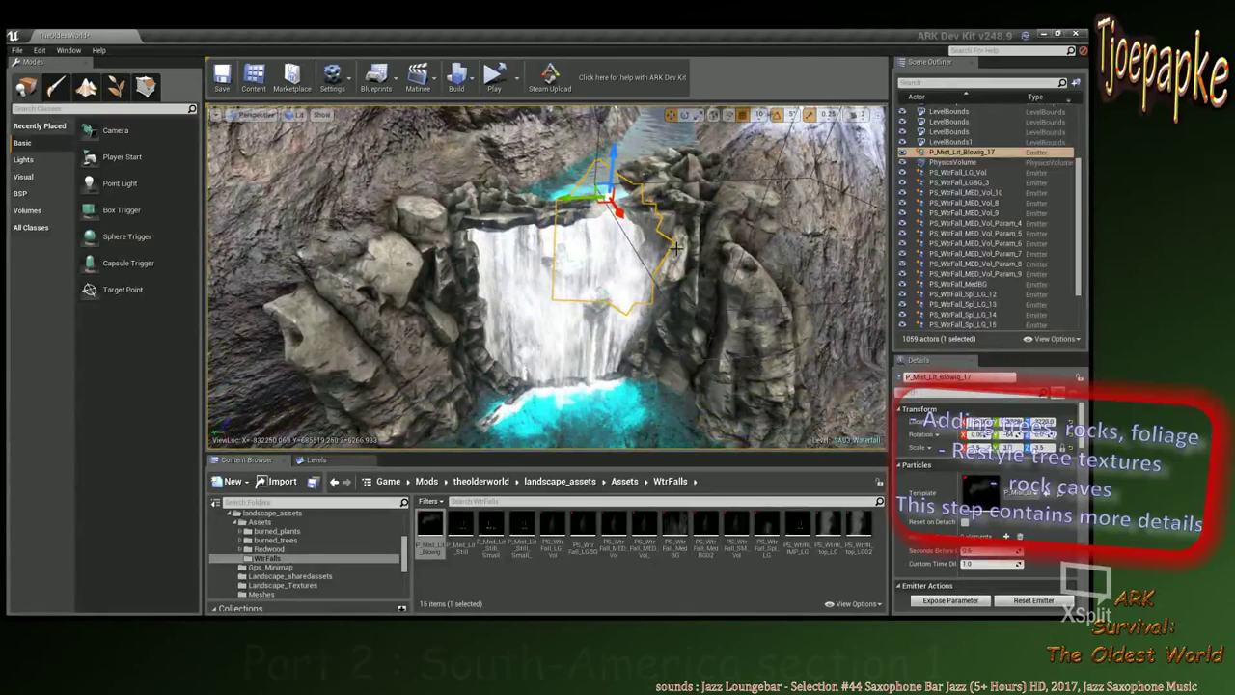
# Duplicate the mist emitter and lower the copy to the lower part of the waterfall, just above the lake.
pyautogui.hotkey('ctrl', 'w')
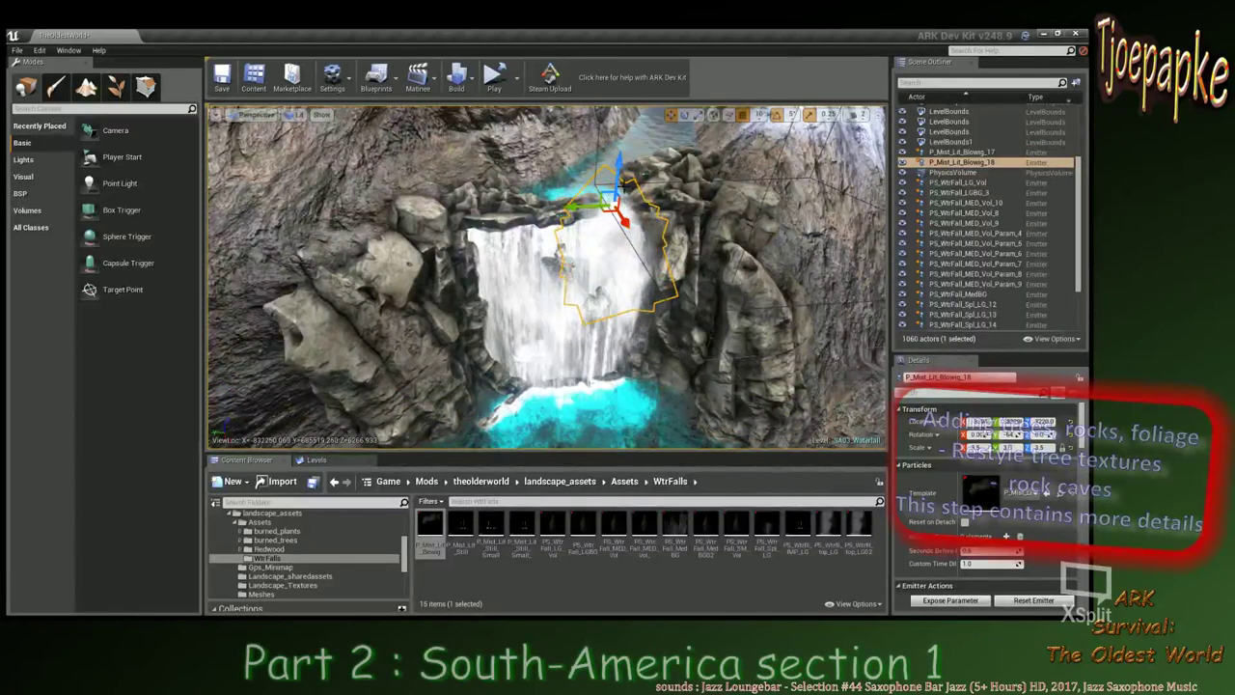
pyautogui.moveTo(615, 239); pyautogui.dragTo(615, 266)
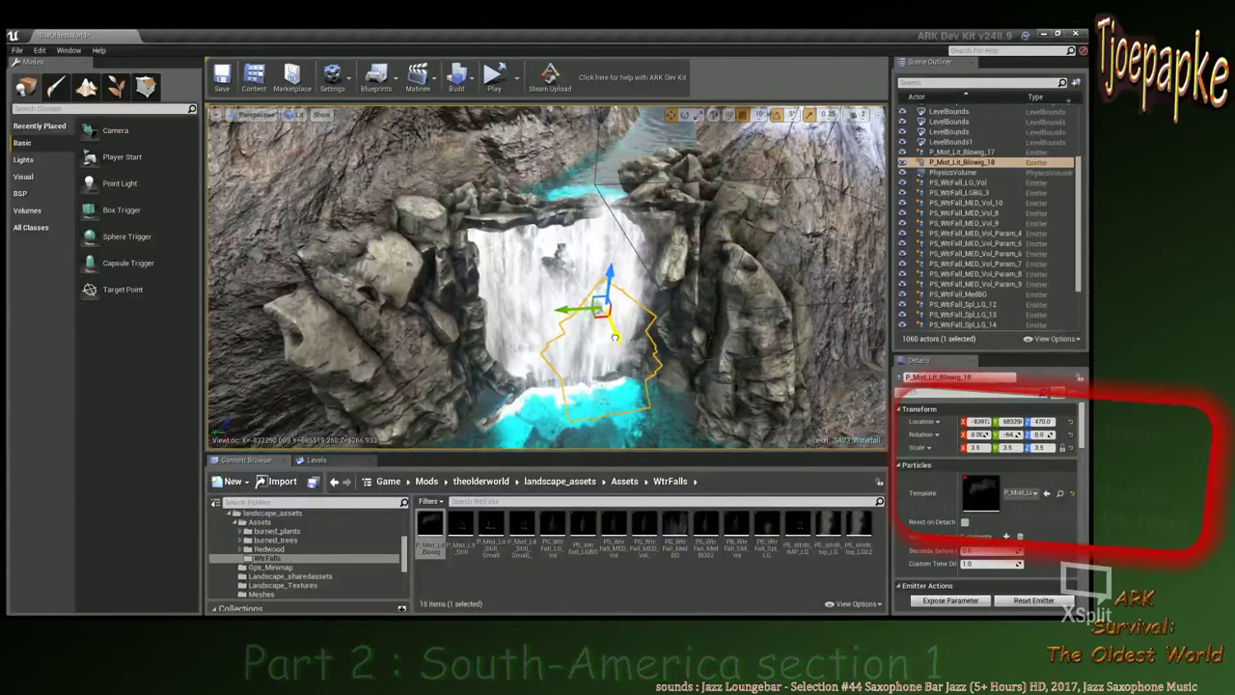
pyautogui.press('w')
pyautogui.moveTo(409, 263)
pyautogui.mouseDown(button='right')
pyautogui.moveTo(415, 274)
pyautogui.moveTo(398, 262)
pyautogui.moveTo(421, 255)
pyautogui.mouseUp(button='right')
pyautogui.moveTo(559, 267)
pyautogui.mouseDown(button='right')
pyautogui.moveTo(590, 258)
pyautogui.moveTo(554, 278)
pyautogui.mouseUp(button='right')
pyautogui.scroll(-12, 556, 271)
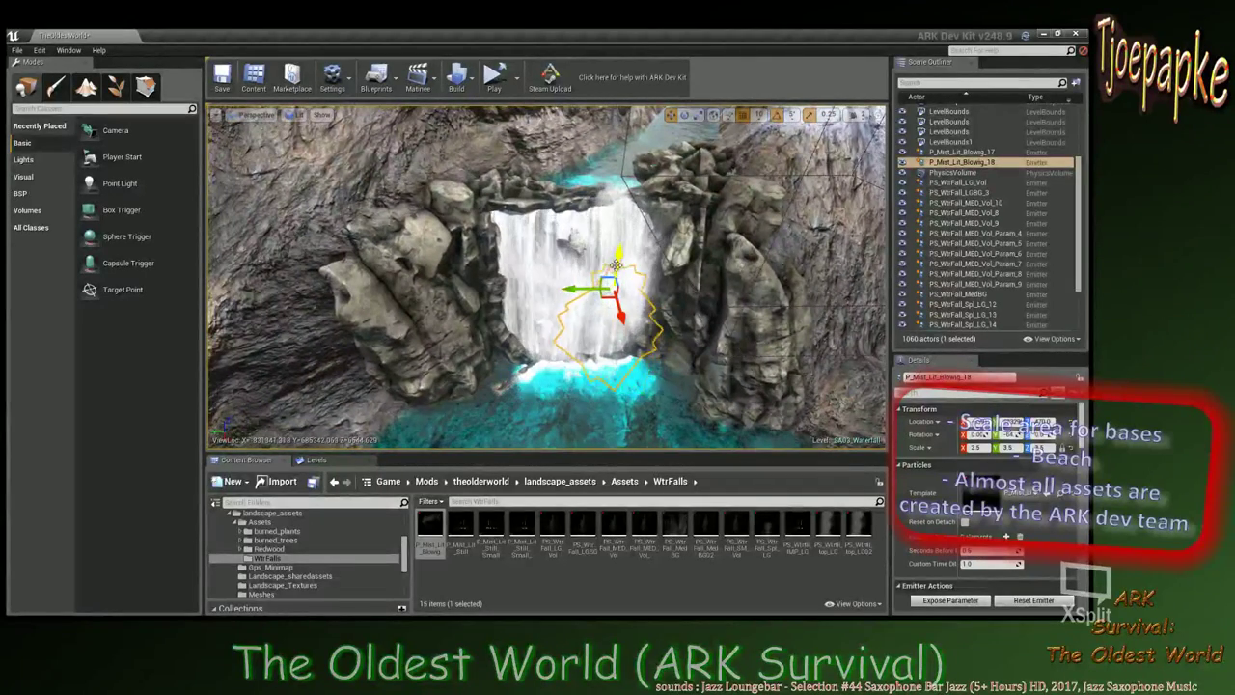
# Duplicate the lower mist emitter to the opposite side of the waterfall and rotate the copy to about 73, -31, -60 degrees.
pyautogui.moveTo(618, 262); pyautogui.dragTo(494, 289)
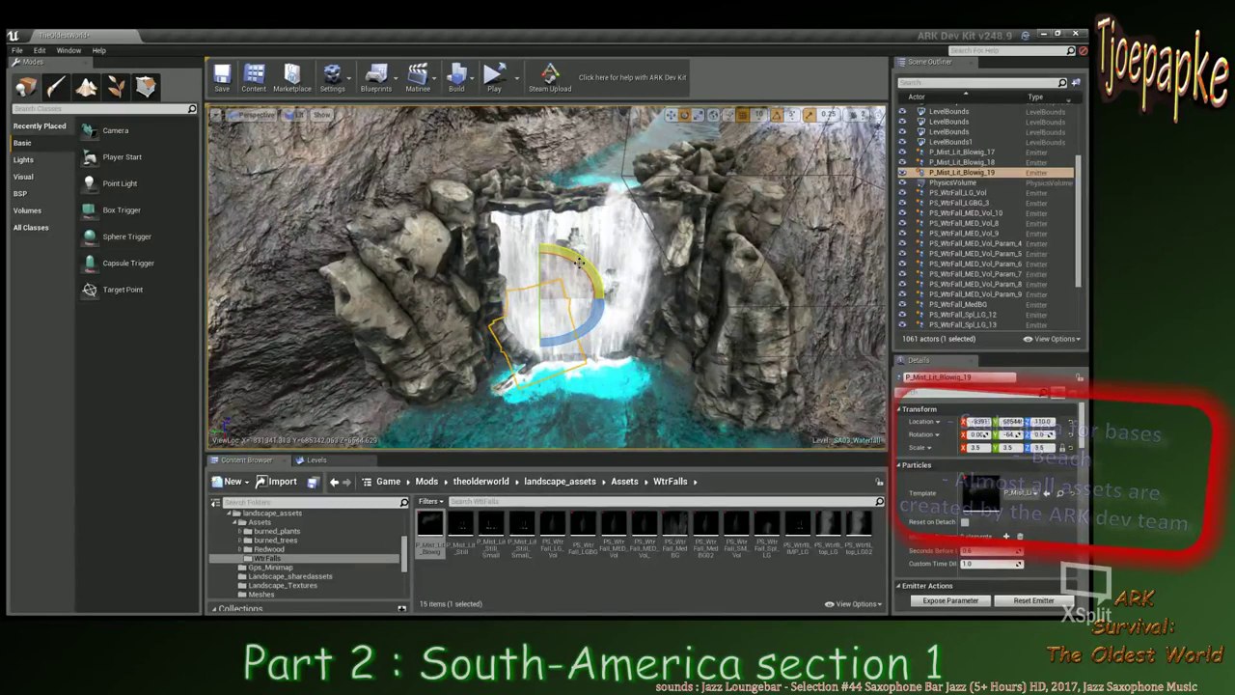
pyautogui.moveTo(580, 262); pyautogui.dragTo(540, 233)
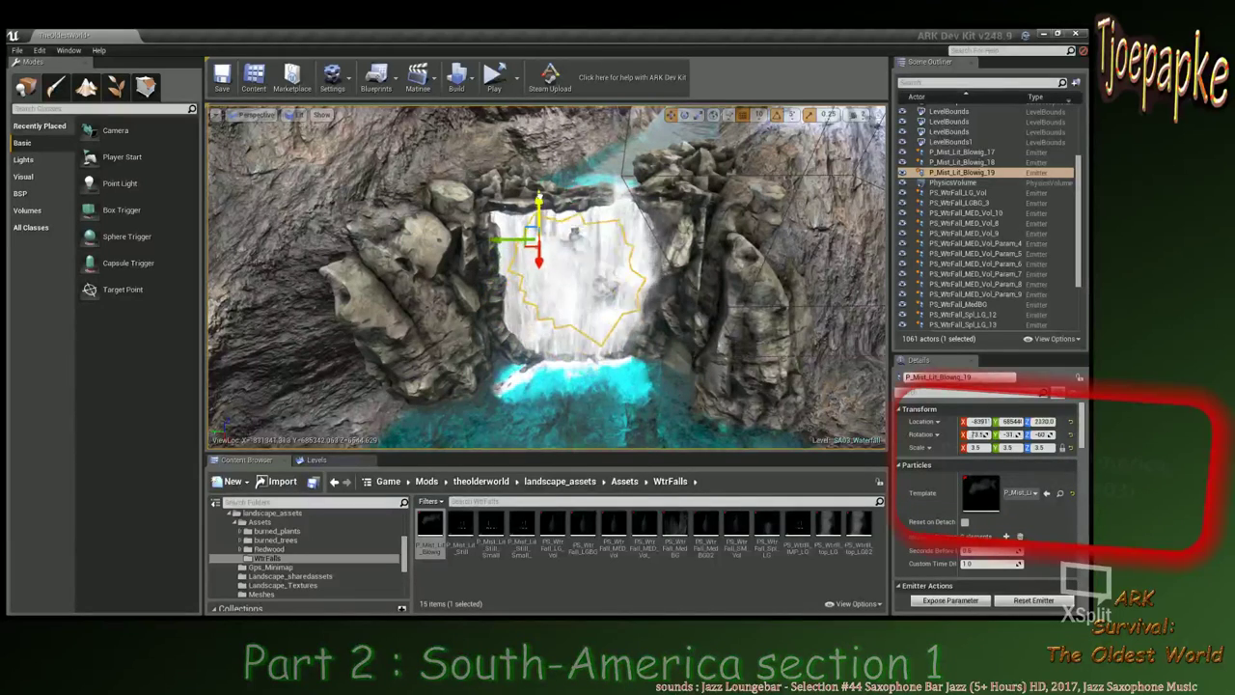
# Shift the rotated mist emitter up and outward to the side edge of the waterfall's upper part.
pyautogui.moveTo(511, 222); pyautogui.dragTo(491, 222, button='right')
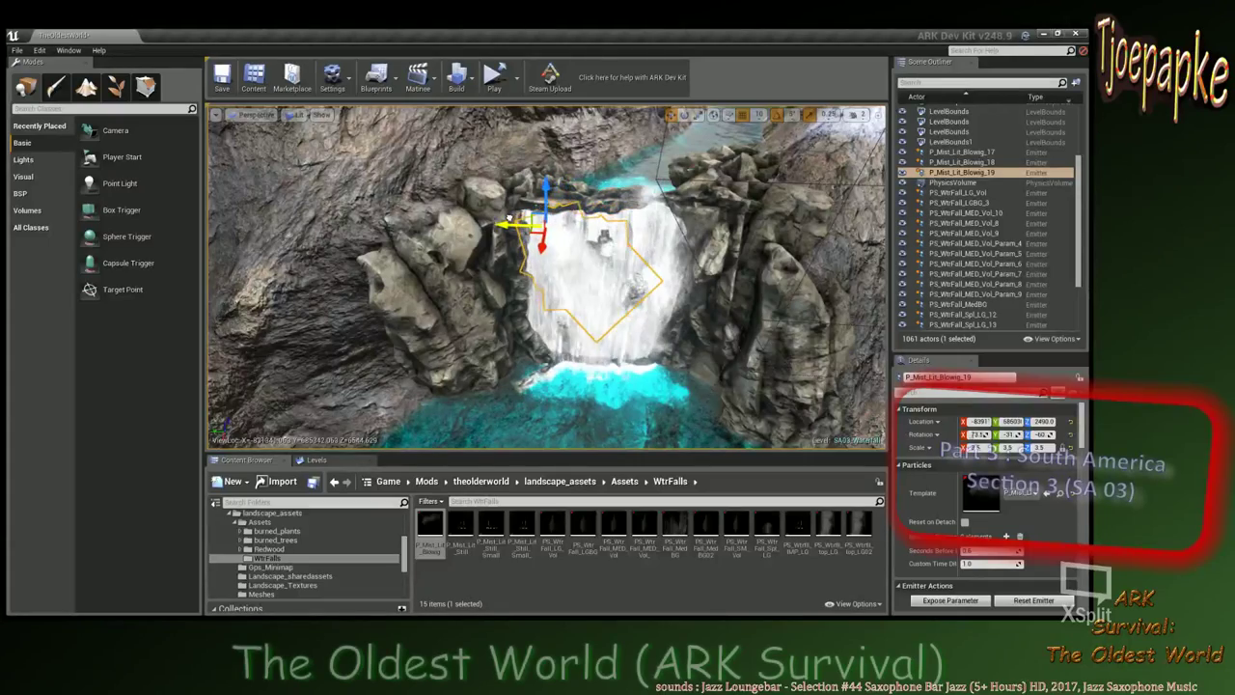
pyautogui.moveTo(524, 298); pyautogui.dragTo(602, 329, button='right')
pyautogui.scroll(5, 524, 297)
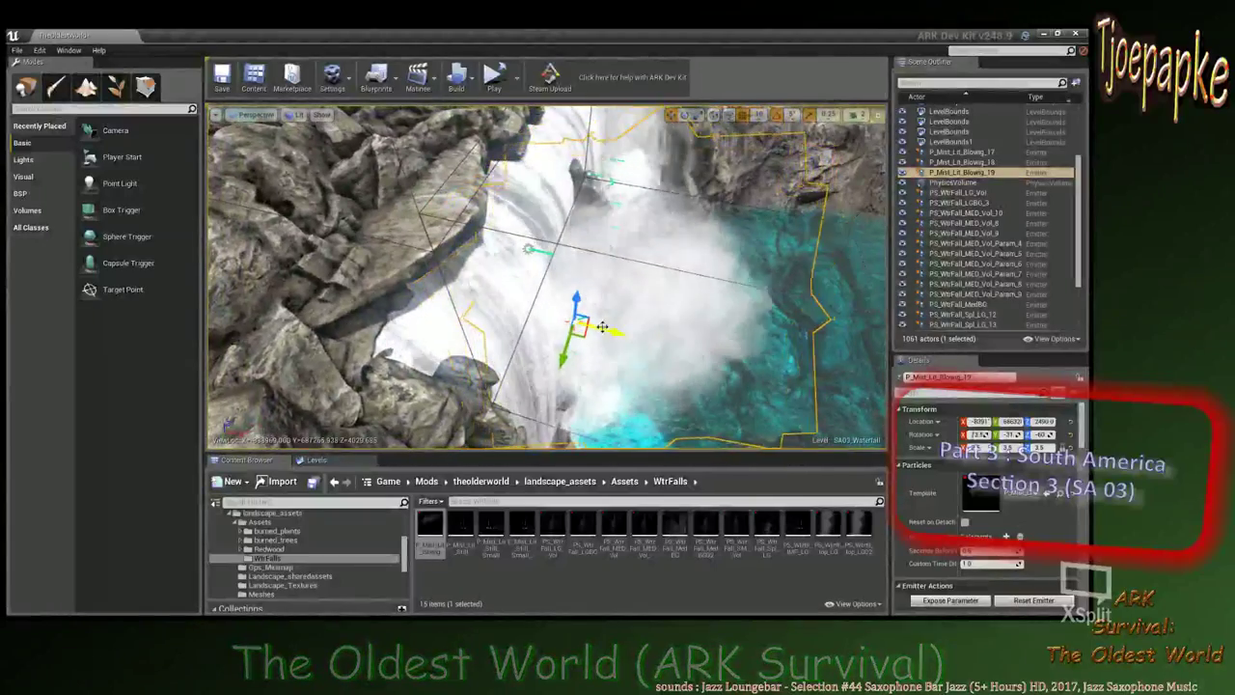
pyautogui.moveTo(602, 329); pyautogui.dragTo(569, 324)
pyautogui.moveTo(527, 348); pyautogui.dragTo(522, 309, button='right')
pyautogui.moveTo(522, 309); pyautogui.dragTo(526, 287)
pyautogui.moveTo(526, 288); pyautogui.dragTo(584, 299, button='right')
pyautogui.scroll(5, 615, 284)
pyautogui.scroll(-10, 593, 282)
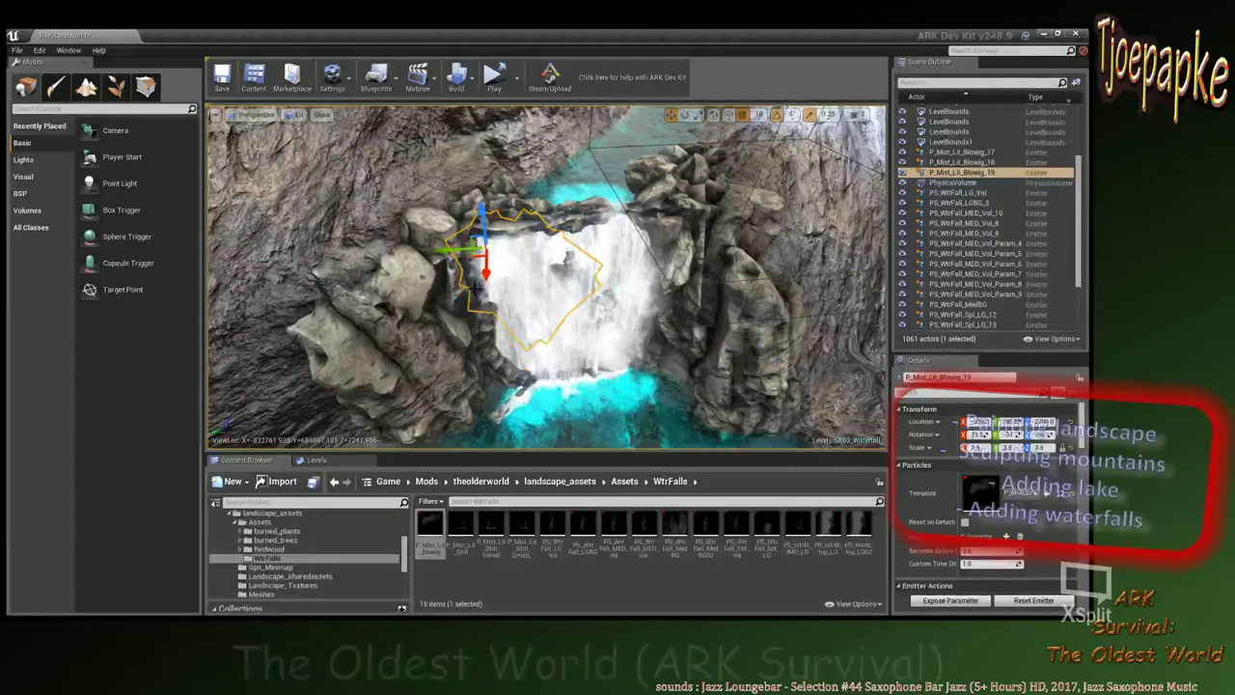
# Duplicate the mist emitter beside the waterfall's upper edge and rotate the copy to about -11 degrees on X and -64 on Y.
pyautogui.keyDown('alt'); pyautogui.moveTo(456, 250); pyautogui.dragTo(443, 251); pyautogui.keyUp('alt')
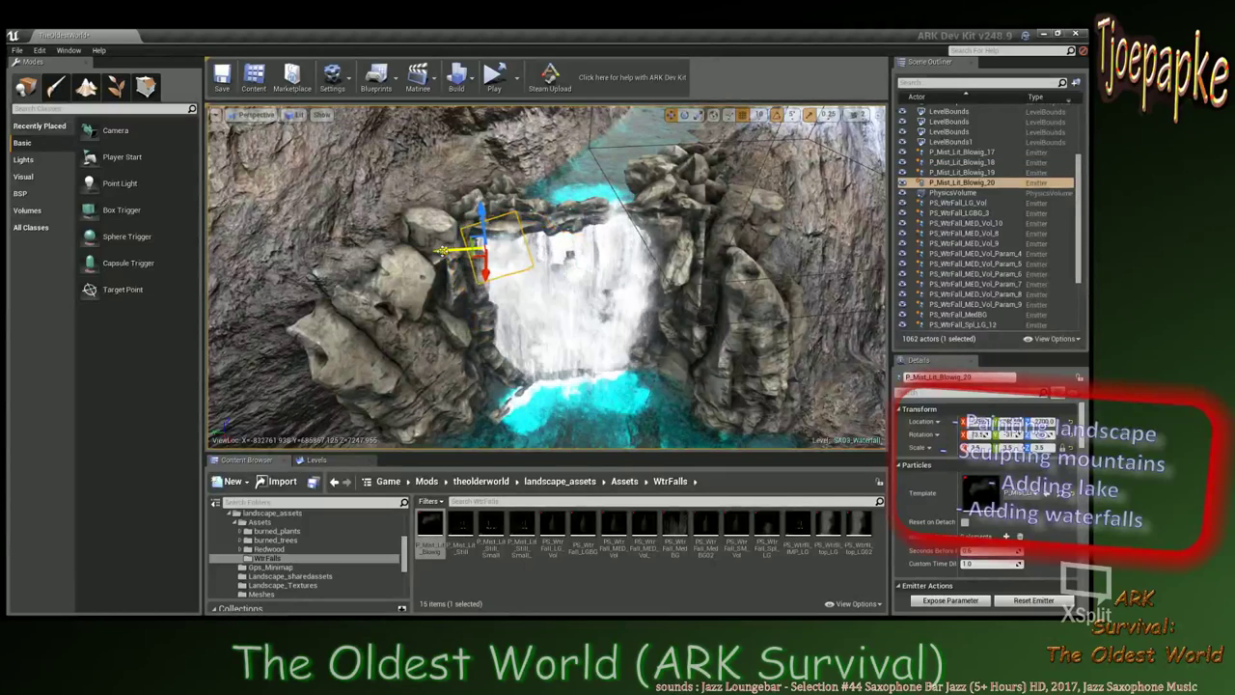
pyautogui.press('e')
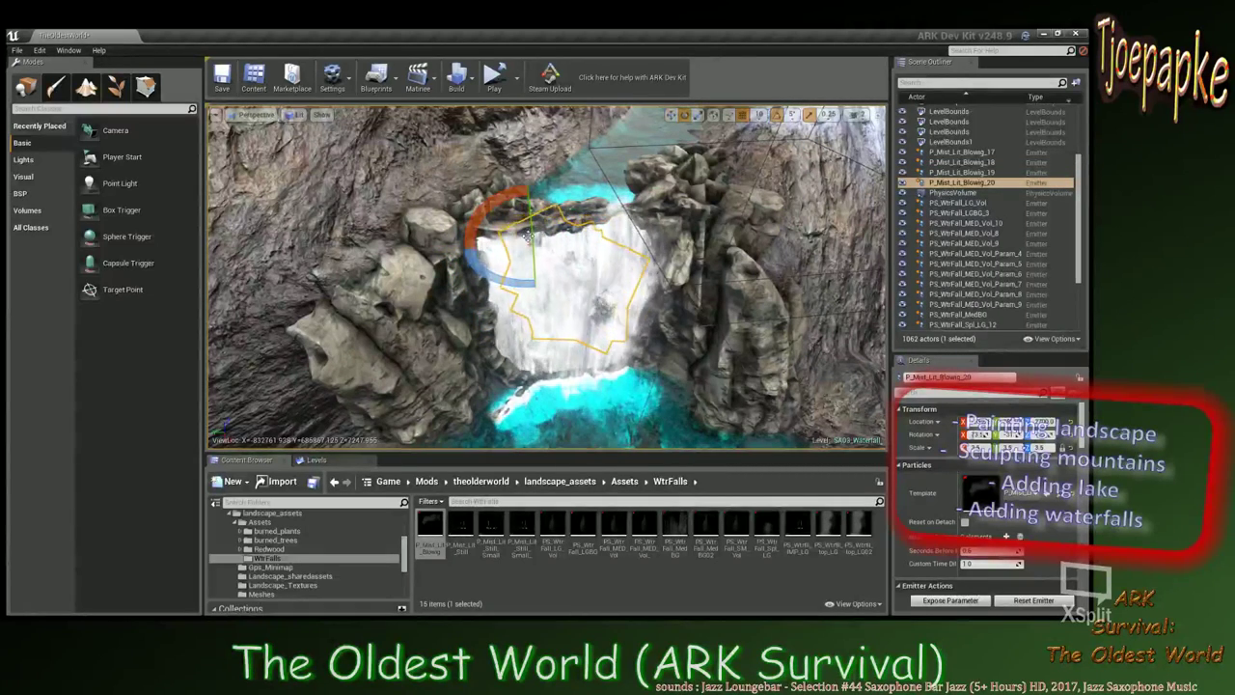
pyautogui.moveTo(483, 201); pyautogui.dragTo(472, 218)
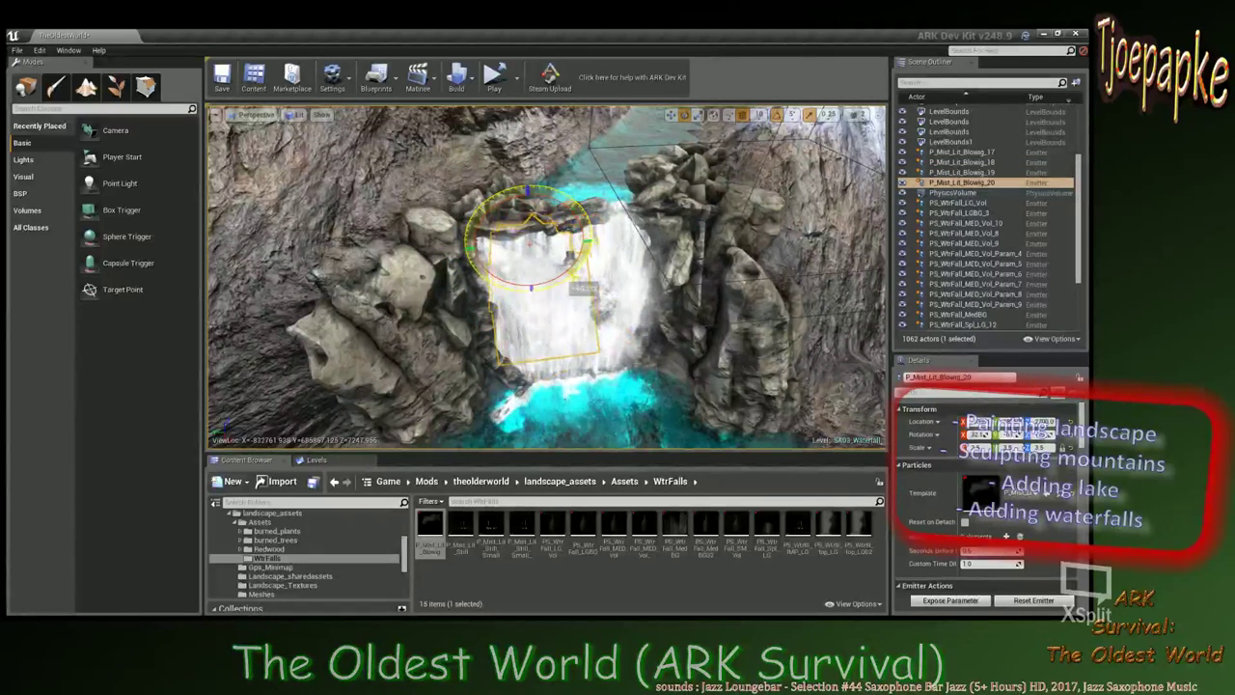
pyautogui.press('w')
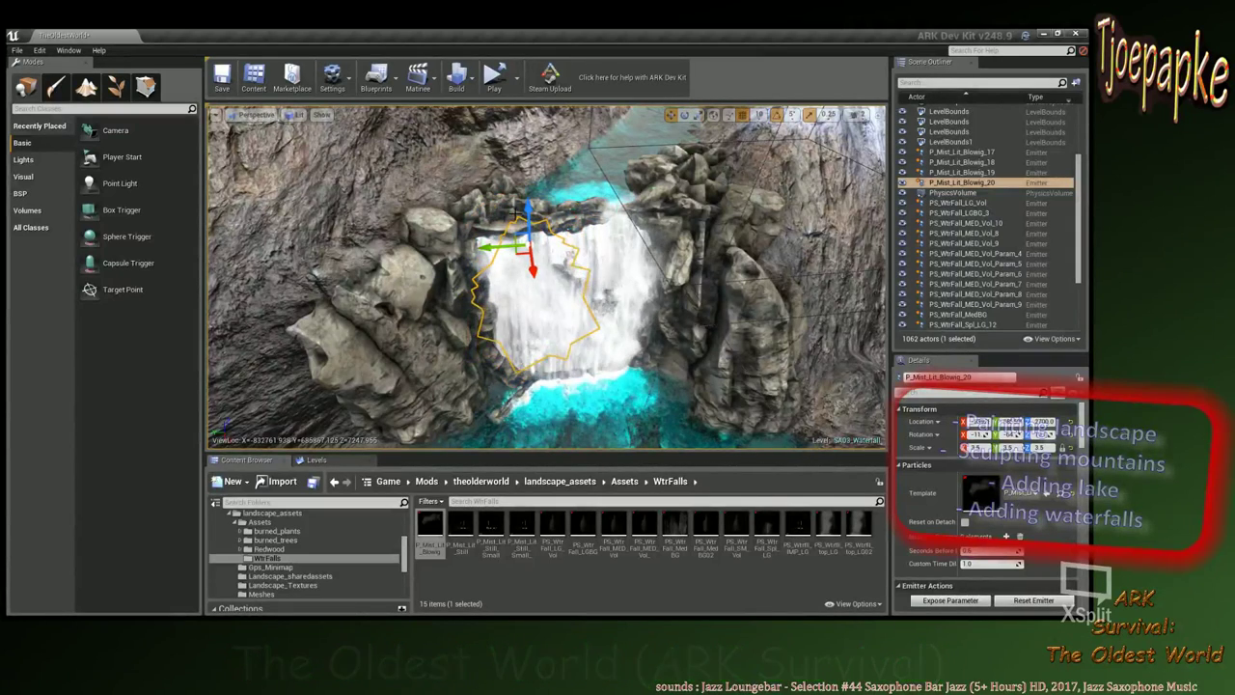
# Lower the copied mist emitter to 810 on Z, rotate it to about 11 degrees on X, and shift it toward the waterfall's side.
pyautogui.moveTo(529, 206); pyautogui.dragTo(529, 278)
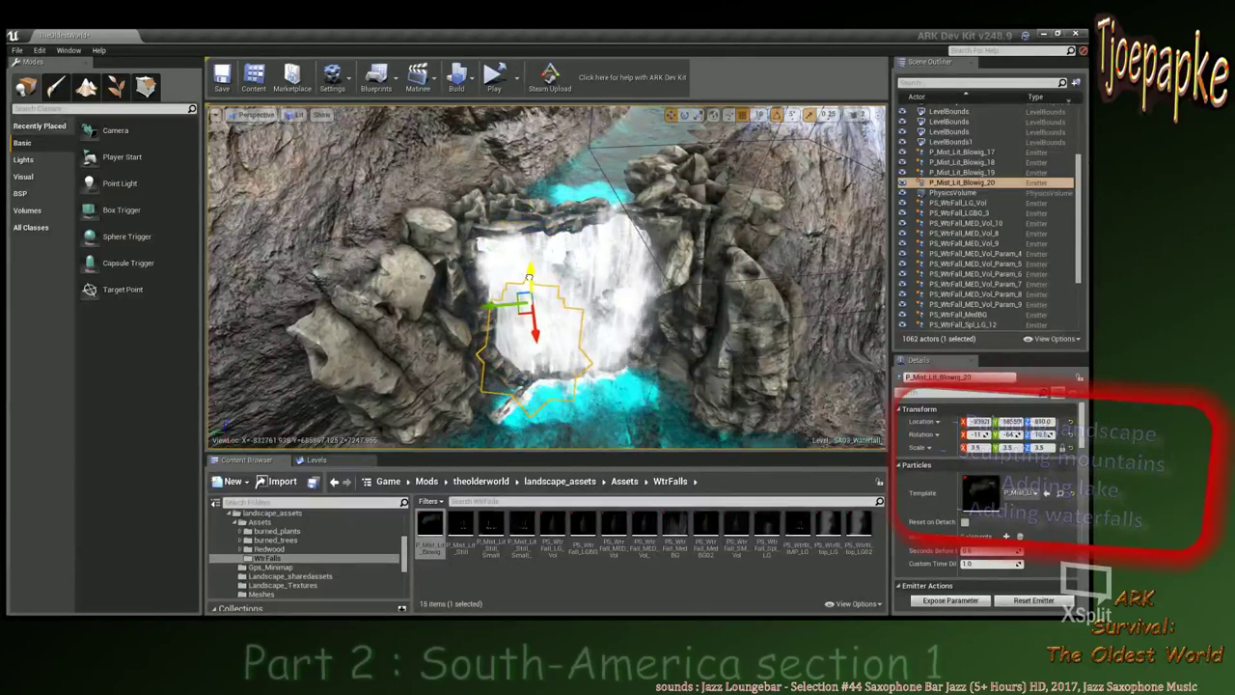
pyautogui.moveTo(534, 329); pyautogui.dragTo(534, 335)
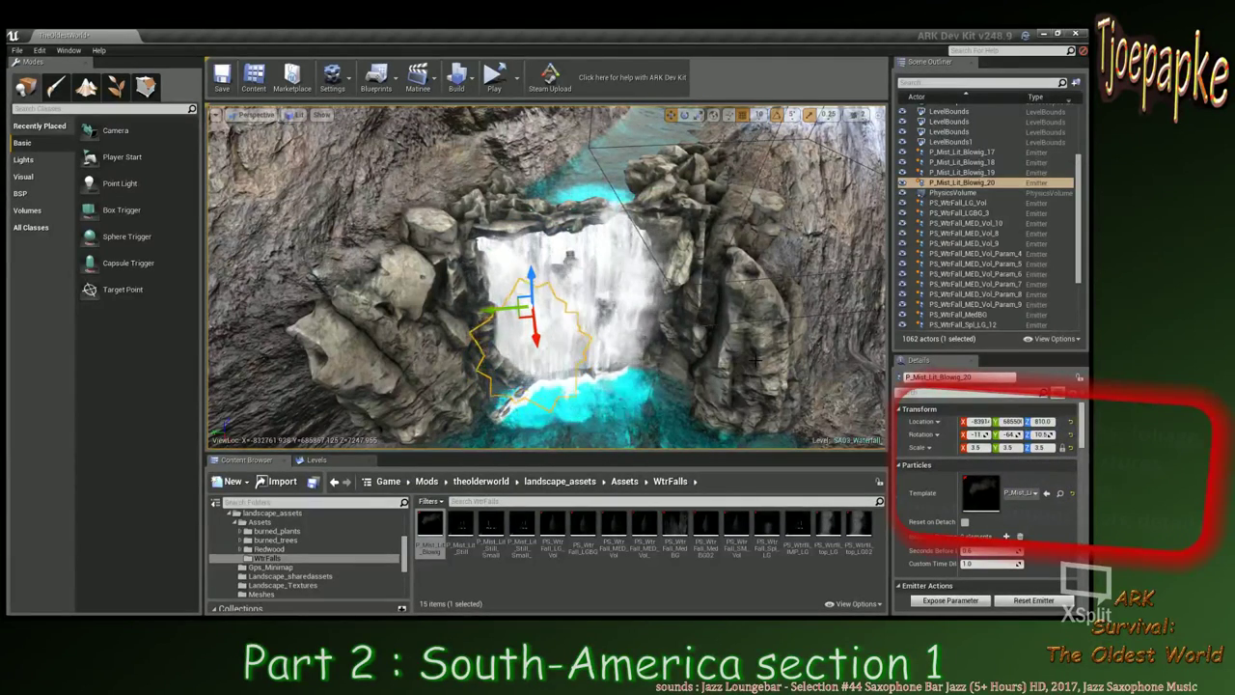
pyautogui.press('e')
pyautogui.moveTo(485, 278); pyautogui.dragTo(476, 304)
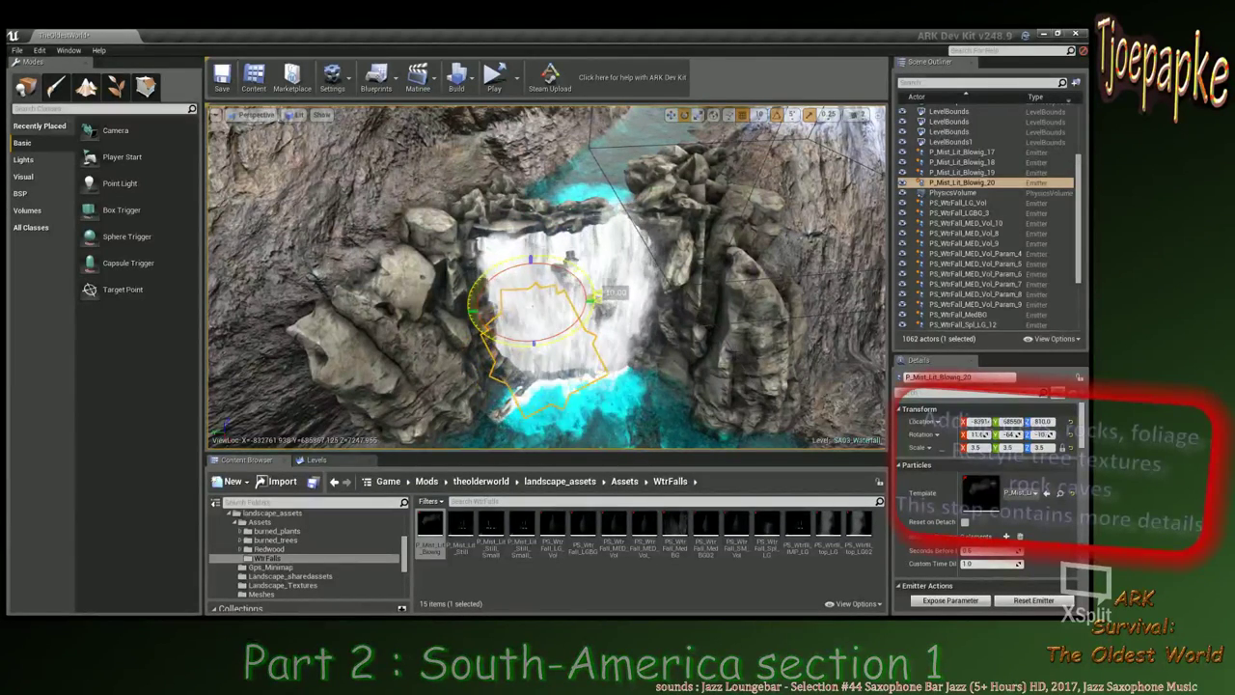
pyautogui.moveTo(600, 290); pyautogui.dragTo(603, 287)
pyautogui.press('w')
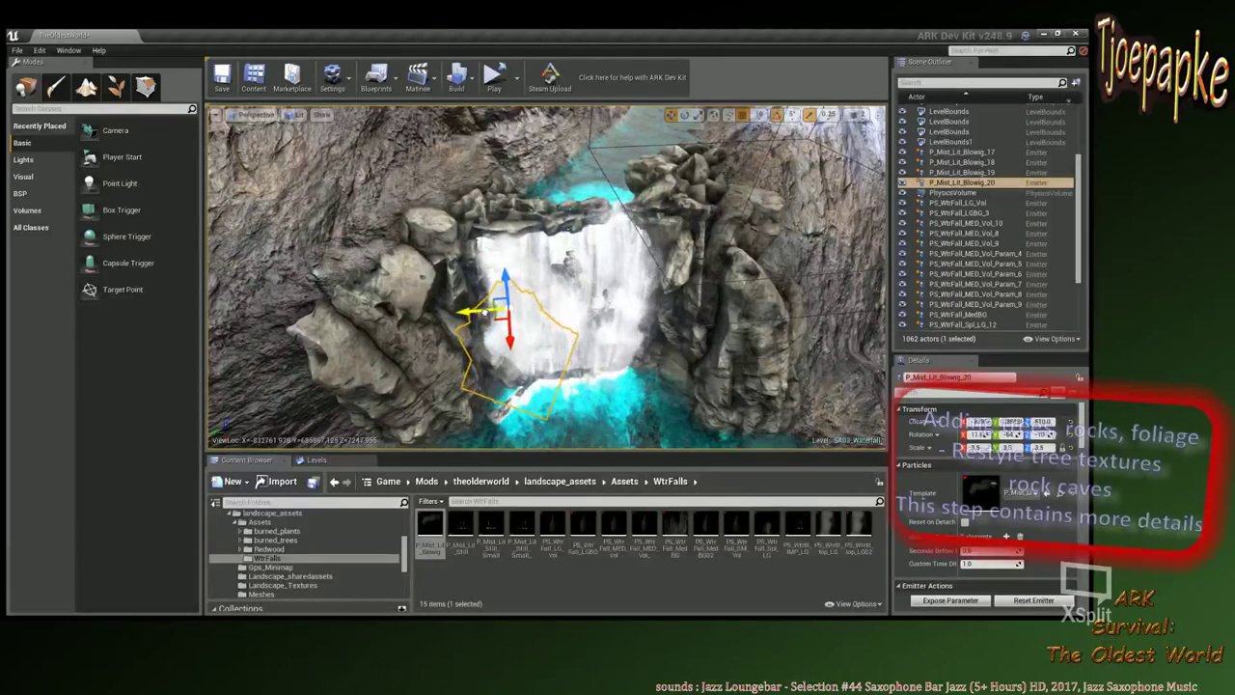
# Place a P_Mist_Lit_Still_Small emitter at the foot of the waterfall, just above the lake.
pyautogui.click(741, 364)
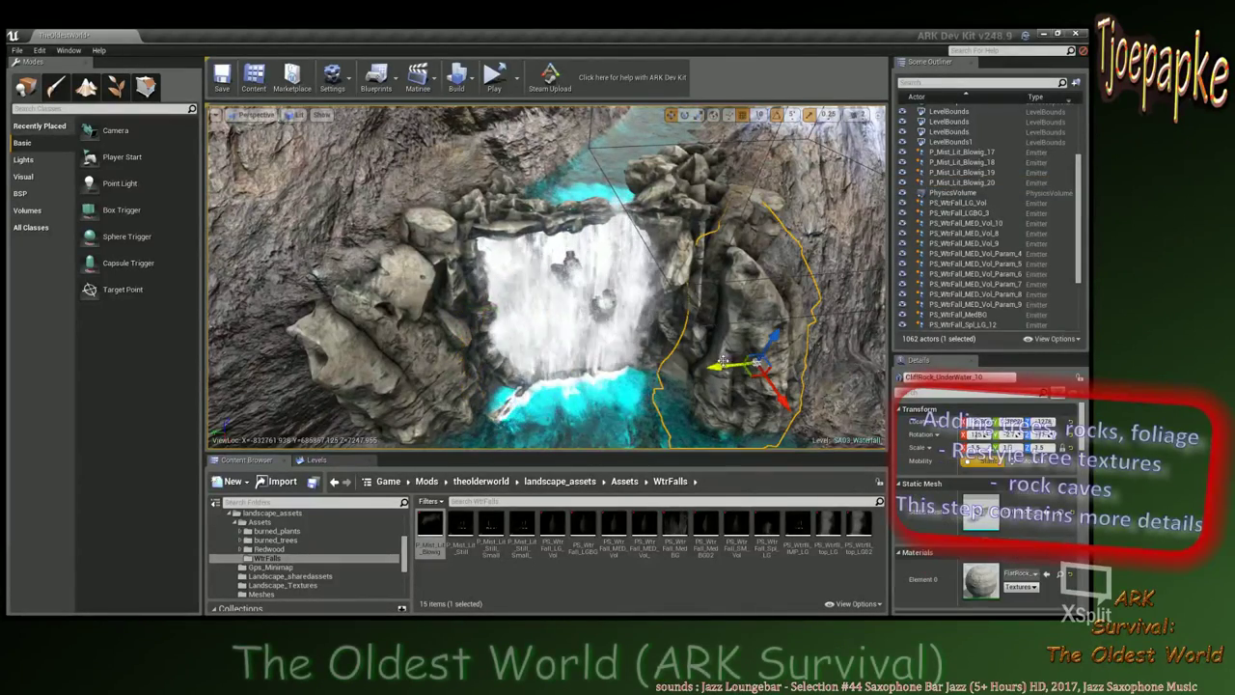
pyautogui.moveTo(741, 364); pyautogui.dragTo(714, 388, button='right')
pyautogui.scroll(7, 582, 312)
pyautogui.moveTo(566, 324); pyautogui.dragTo(578, 327, button='right')
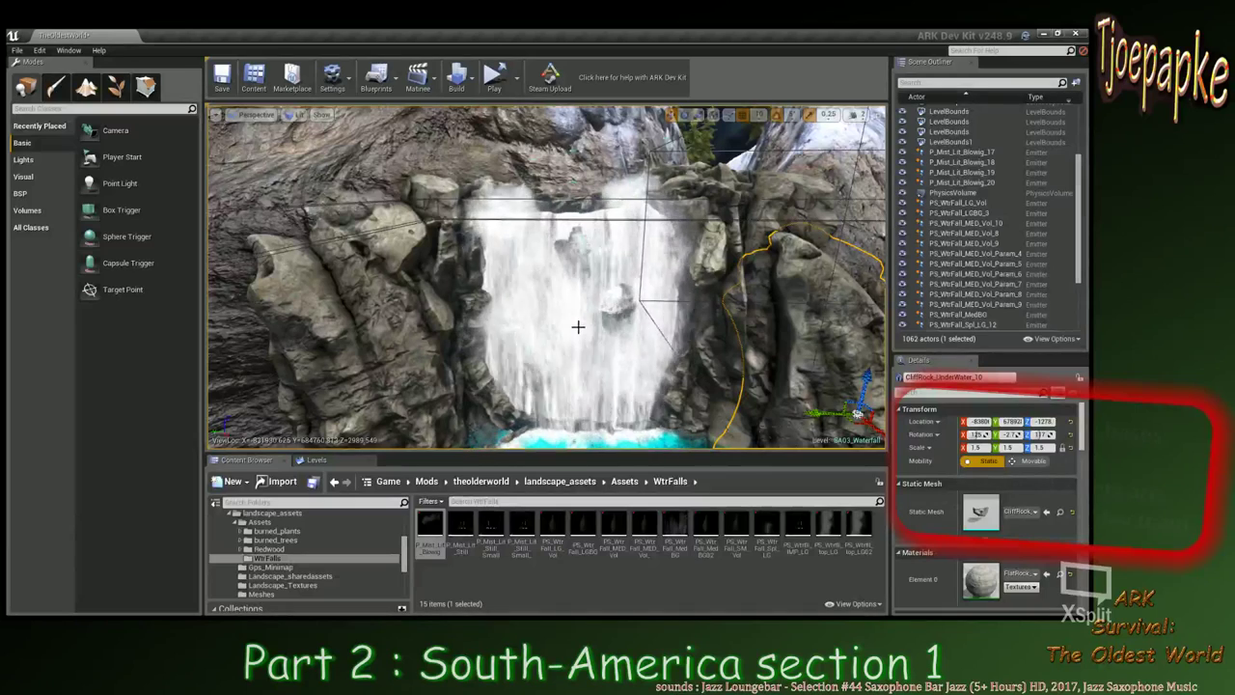
pyautogui.moveTo(578, 326); pyautogui.dragTo(578, 327, button='right')
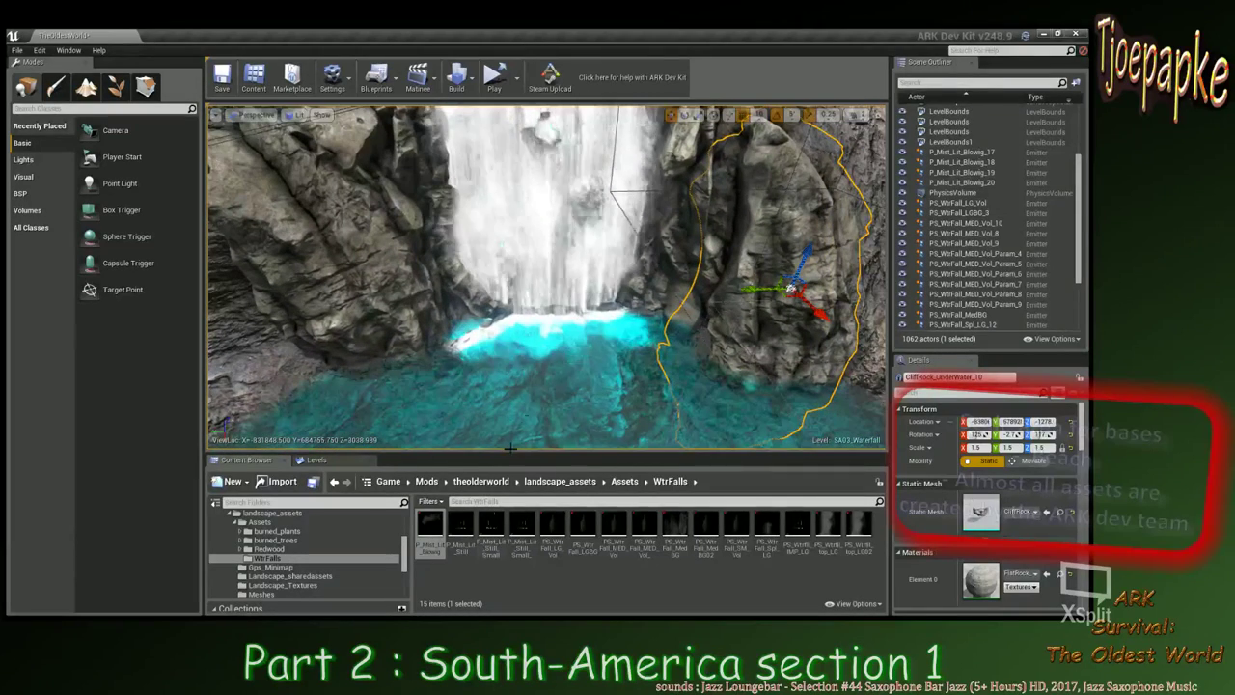
pyautogui.click(490, 529)
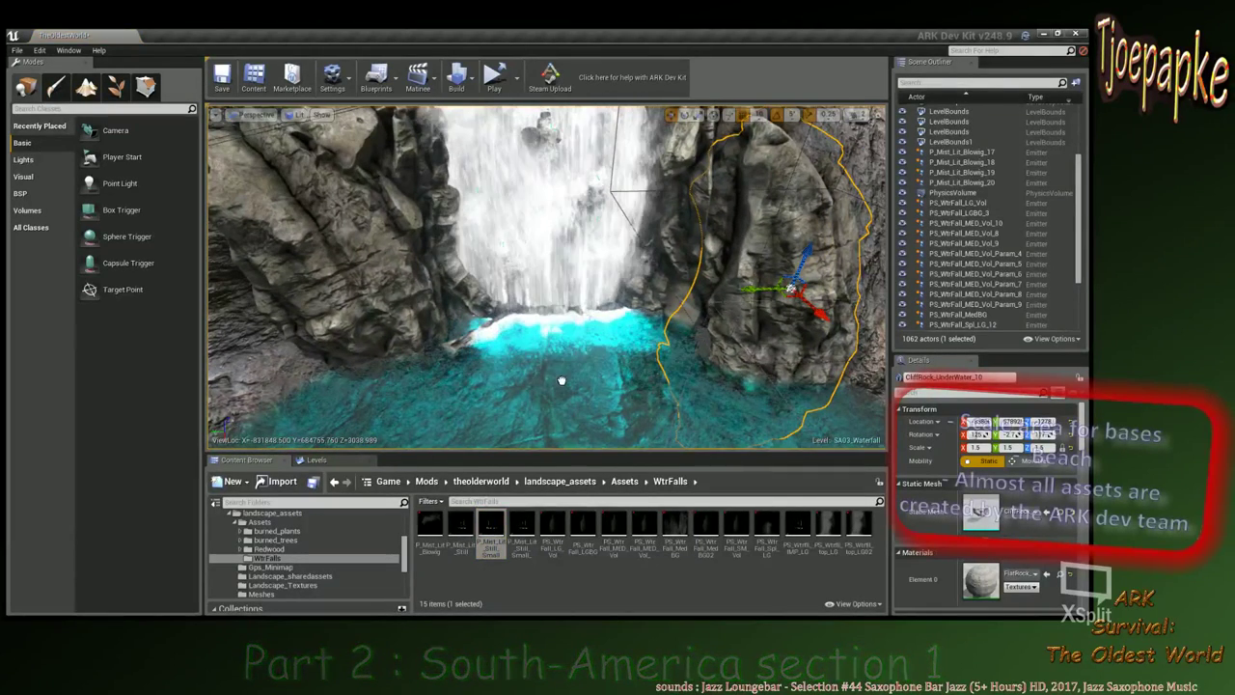
pyautogui.moveTo(561, 380); pyautogui.dragTo(560, 372)
pyautogui.click(558, 268)
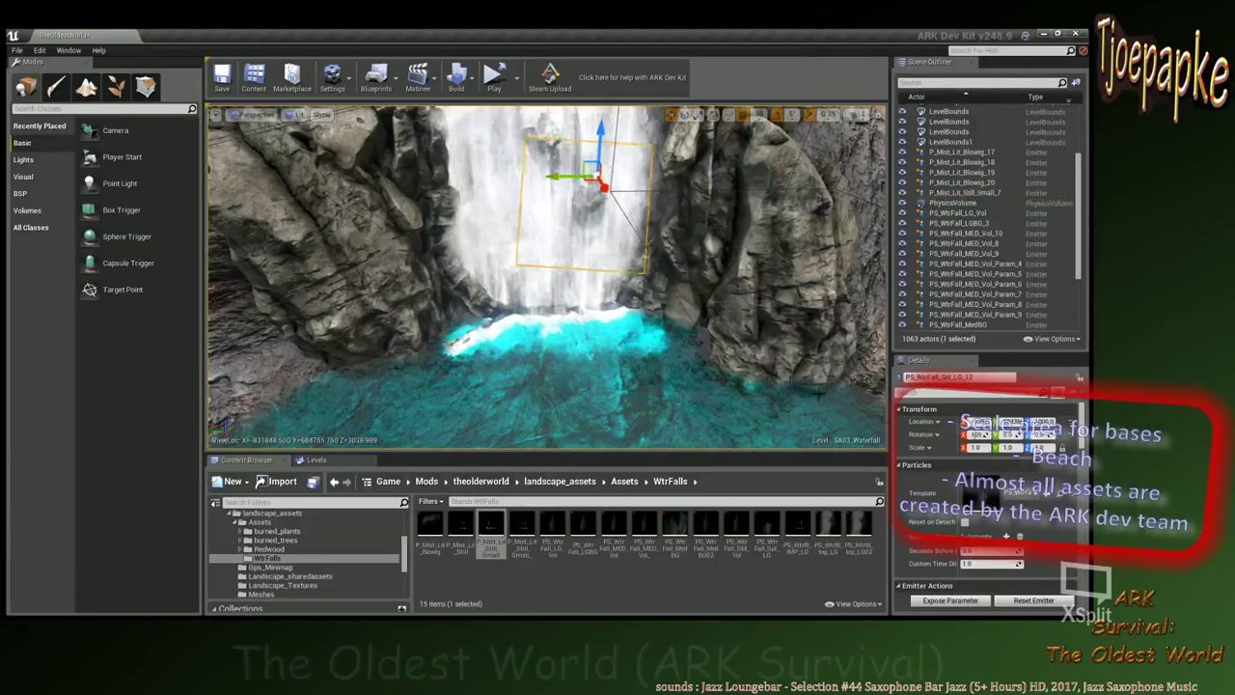
# Scale the new small still mist emitter to 4.0 on all axes.
pyautogui.click(961, 194)
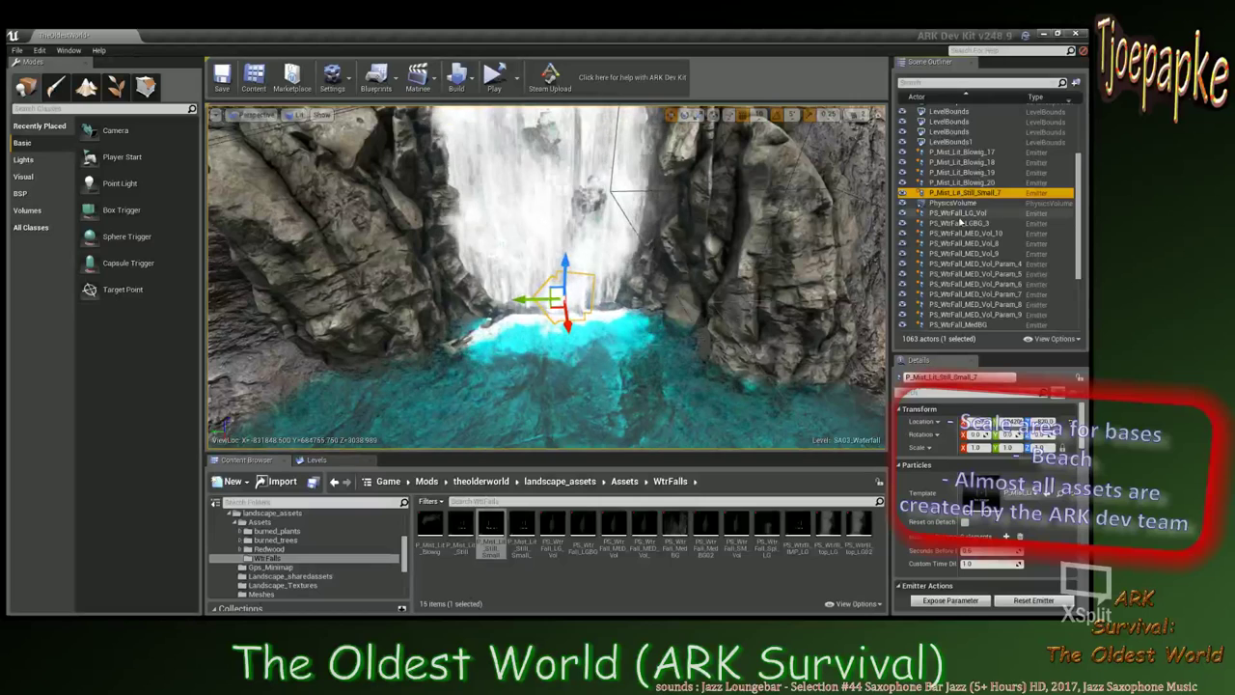
pyautogui.click(985, 448)
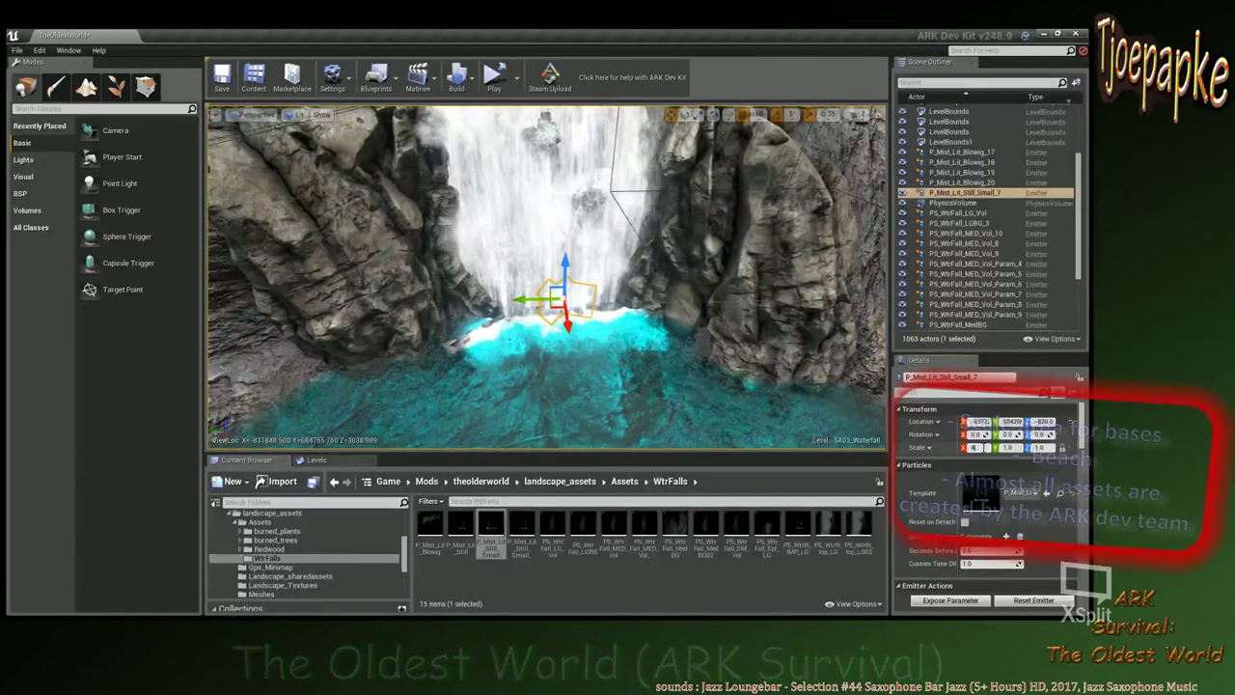
pyautogui.press('Tab')
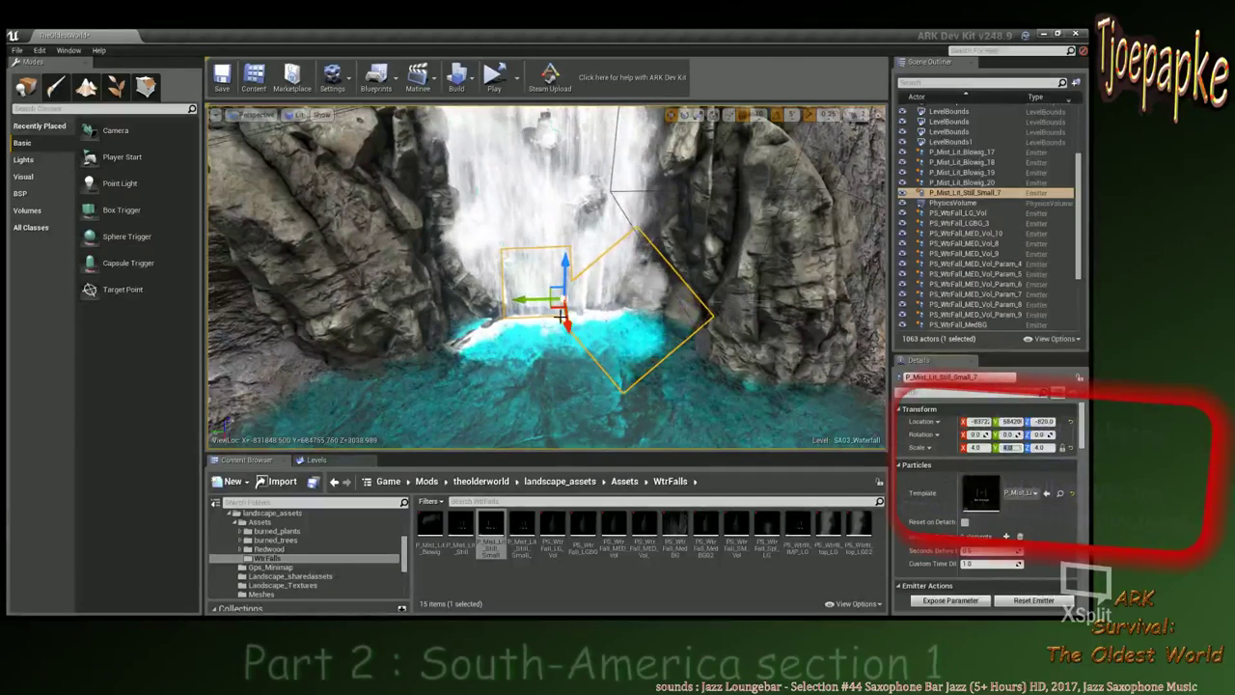
# Position the small still mist emitter where the waterfall meets the lake, at about -1980 on Z.
pyautogui.moveTo(566, 320); pyautogui.dragTo(565, 322)
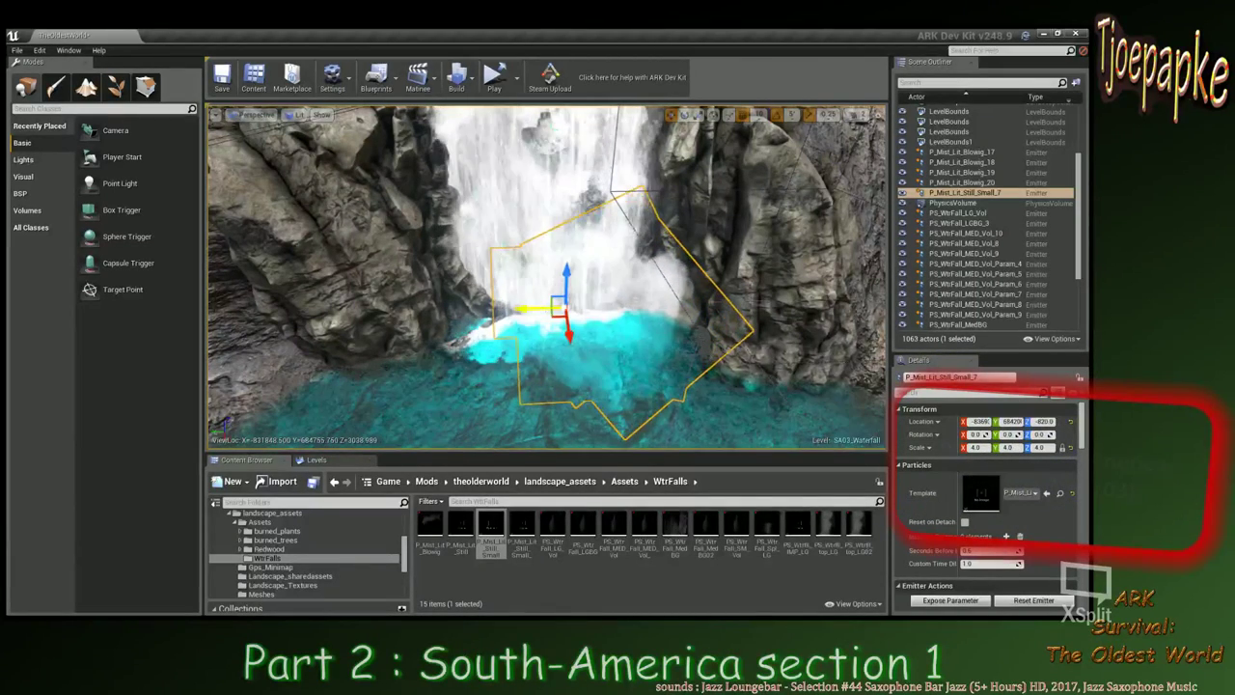
pyautogui.moveTo(559, 277); pyautogui.dragTo(561, 317)
pyautogui.moveTo(579, 331); pyautogui.dragTo(637, 331, button='right')
pyautogui.moveTo(472, 226); pyautogui.dragTo(583, 313, button='right')
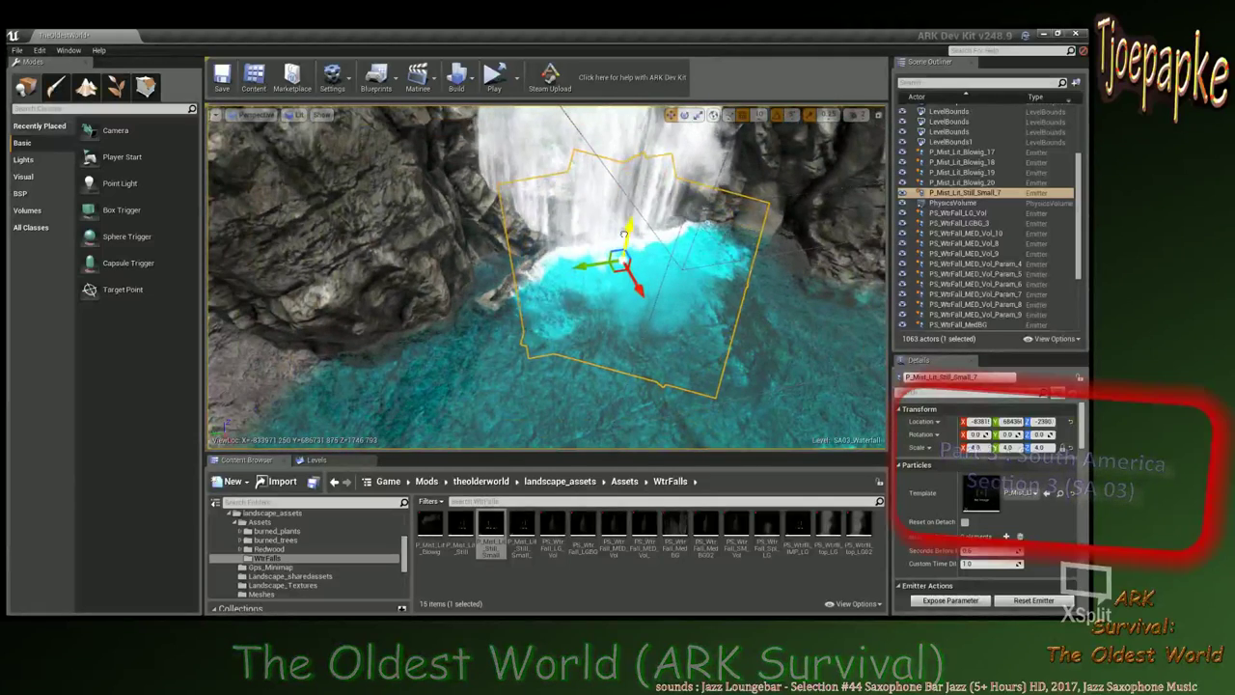
pyautogui.moveTo(626, 223); pyautogui.dragTo(626, 222)
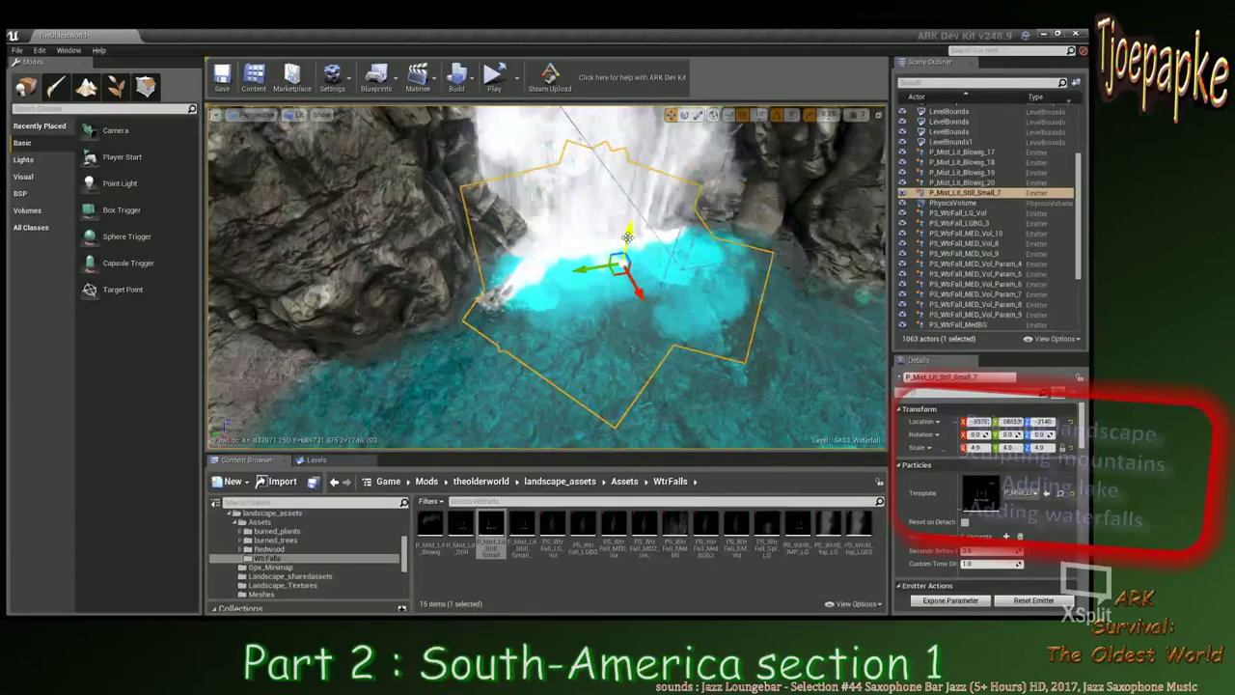
pyautogui.moveTo(627, 228); pyautogui.dragTo(683, 280, button='right')
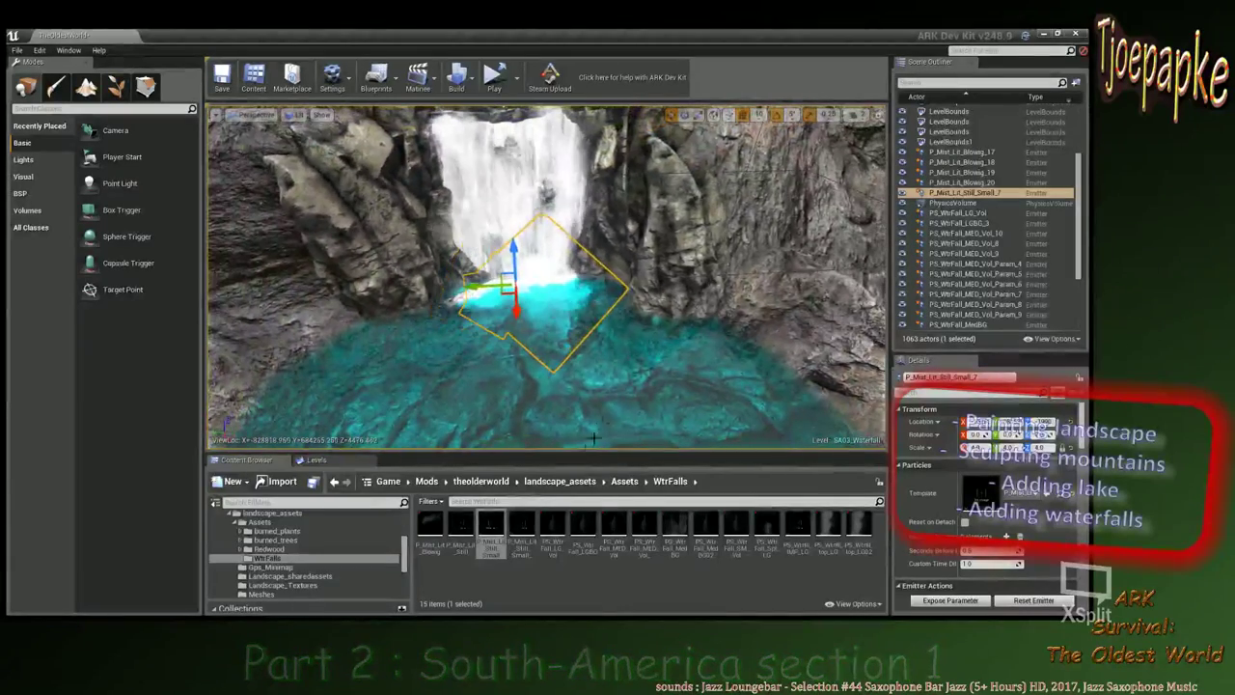
# Place a P_Mist_Lit_Still emitter near the rocks beside the waterfall's foot and scale it to 4.0 on all axes.
pyautogui.click(522, 529)
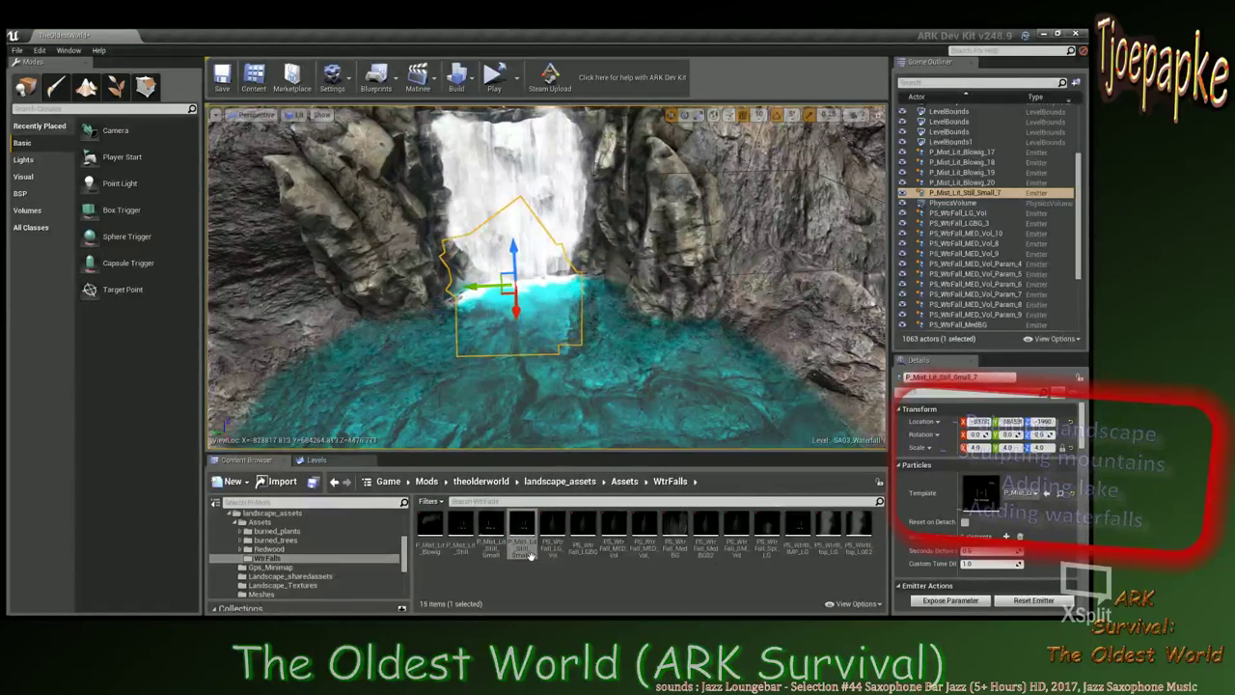
pyautogui.click(462, 529)
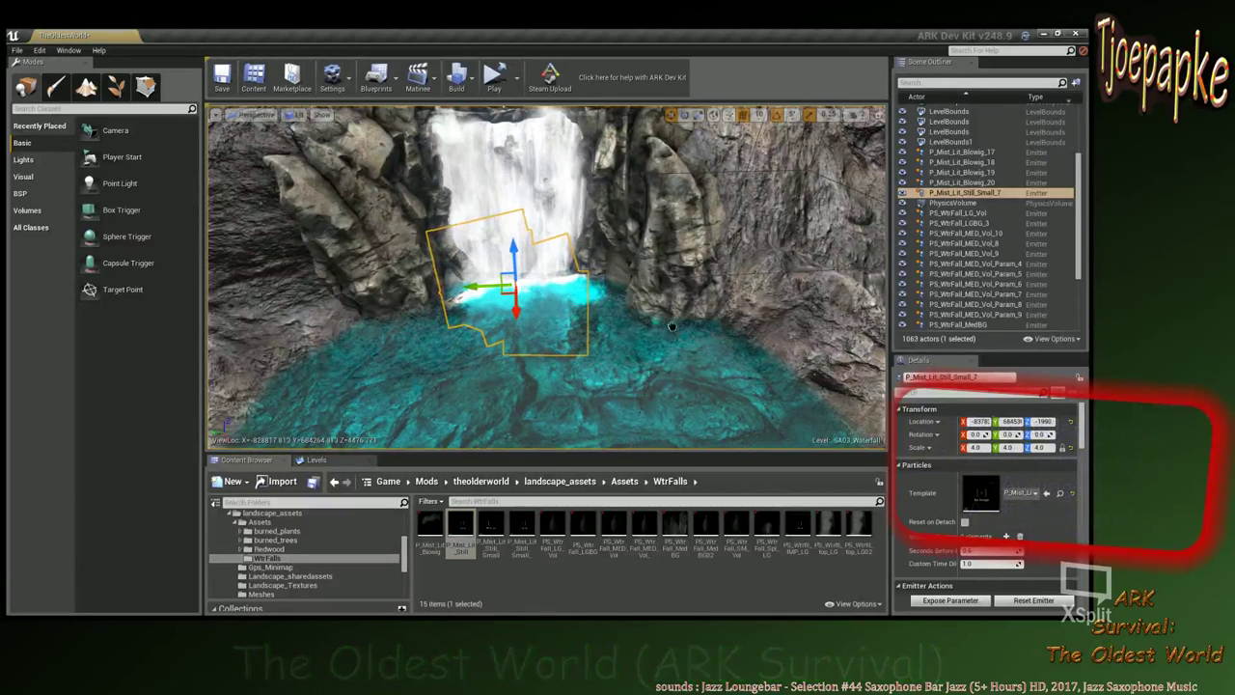
pyautogui.moveTo(665, 301); pyautogui.dragTo(664, 291)
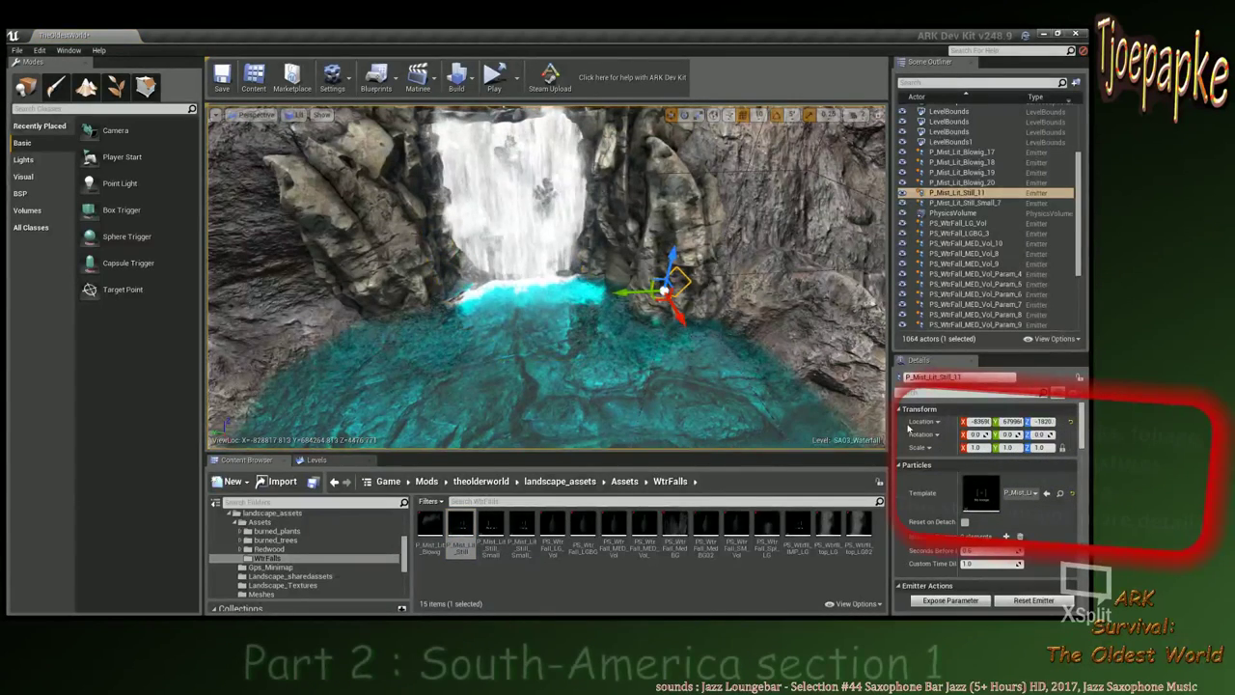
pyautogui.click(979, 447)
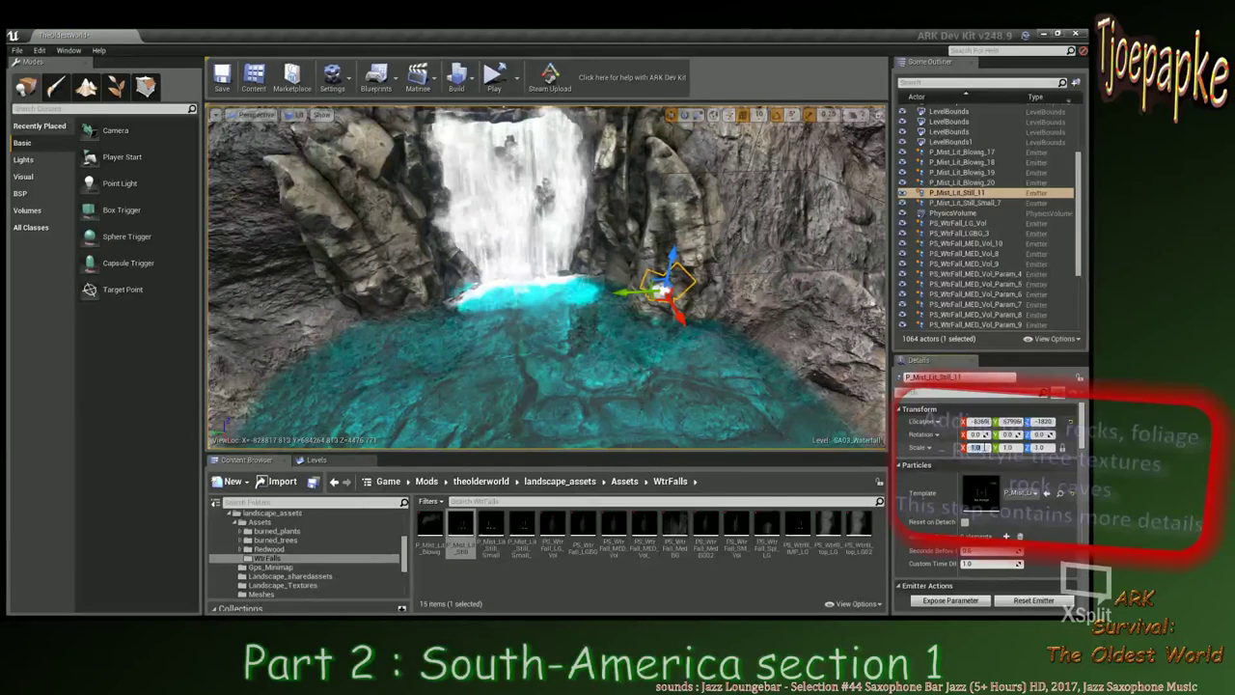
pyautogui.write('4')
pyautogui.press('Tab')
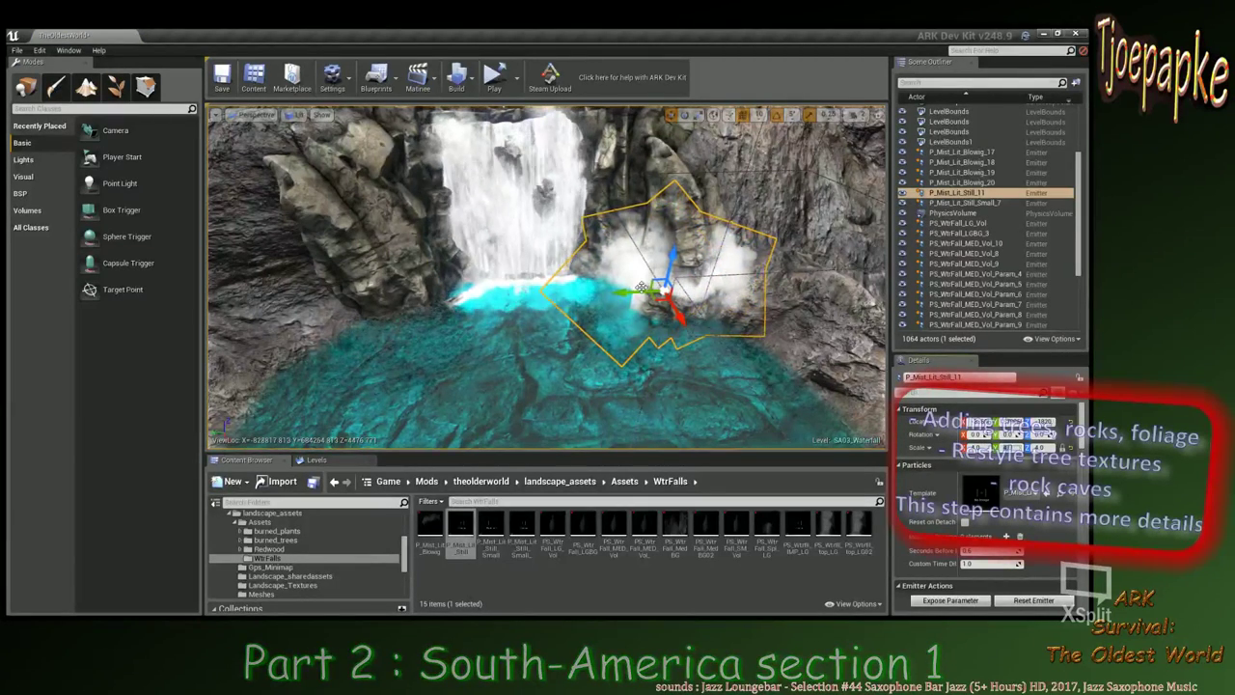
# Move the P_Mist_Lit_Still emitter across to the waterfall and raise it toward the crest, to about 1400 on Z.
pyautogui.moveTo(642, 288); pyautogui.dragTo(474, 179)
pyautogui.moveTo(469, 224); pyautogui.dragTo(470, 206)
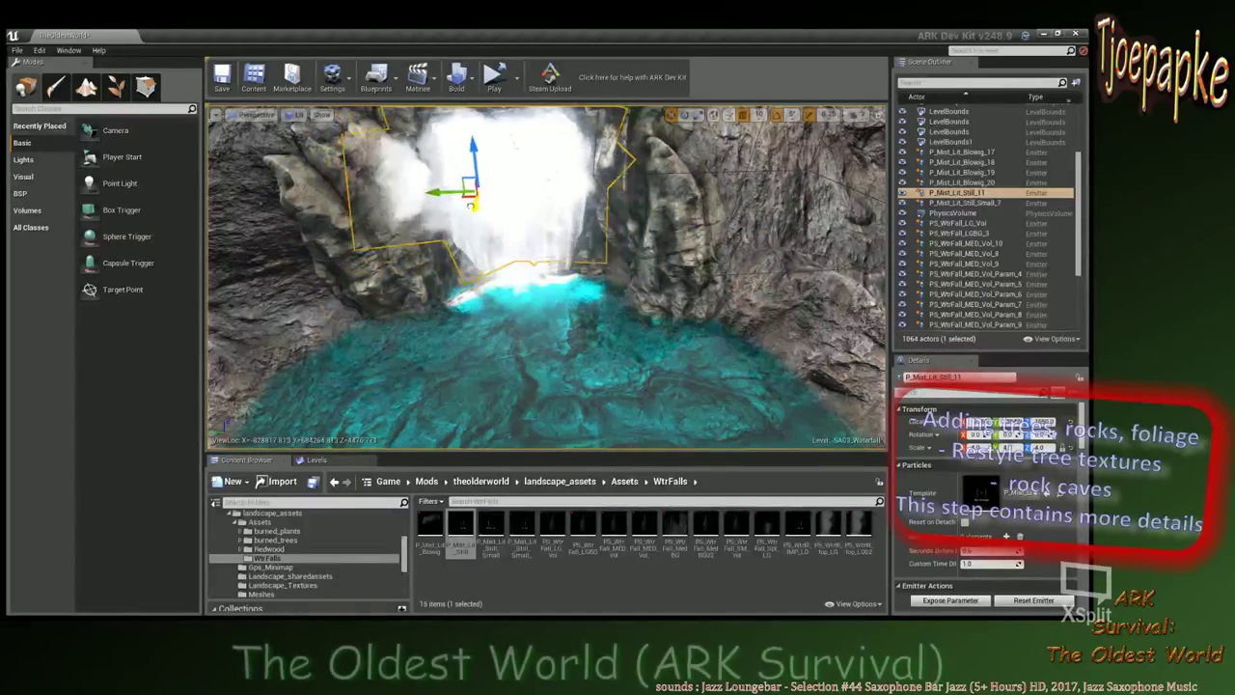
pyautogui.moveTo(471, 203); pyautogui.dragTo(417, 186, button='right')
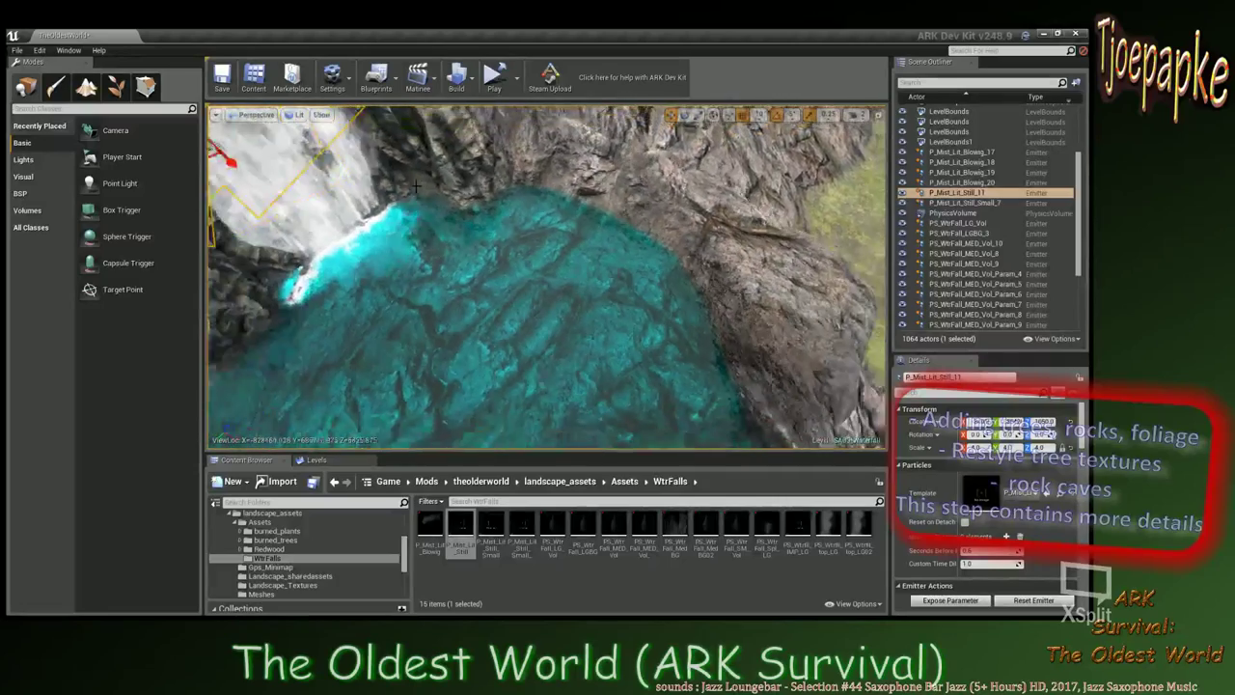
pyautogui.press('f')
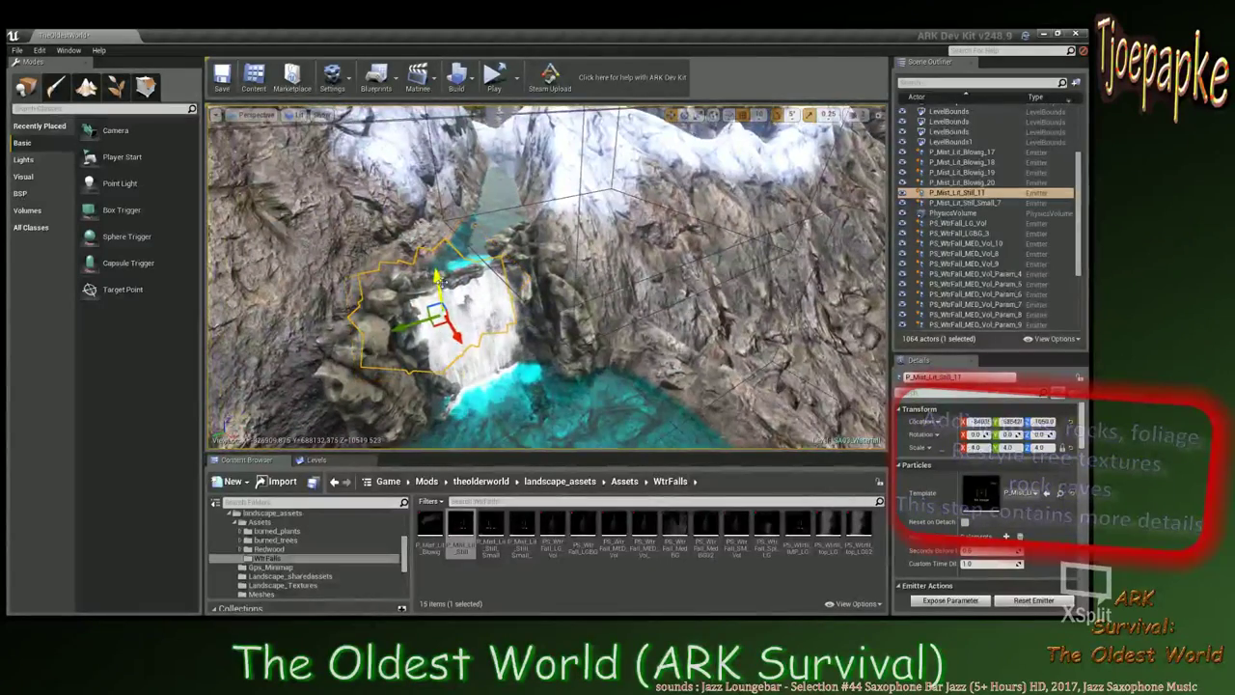
pyautogui.moveTo(441, 282); pyautogui.dragTo(433, 279)
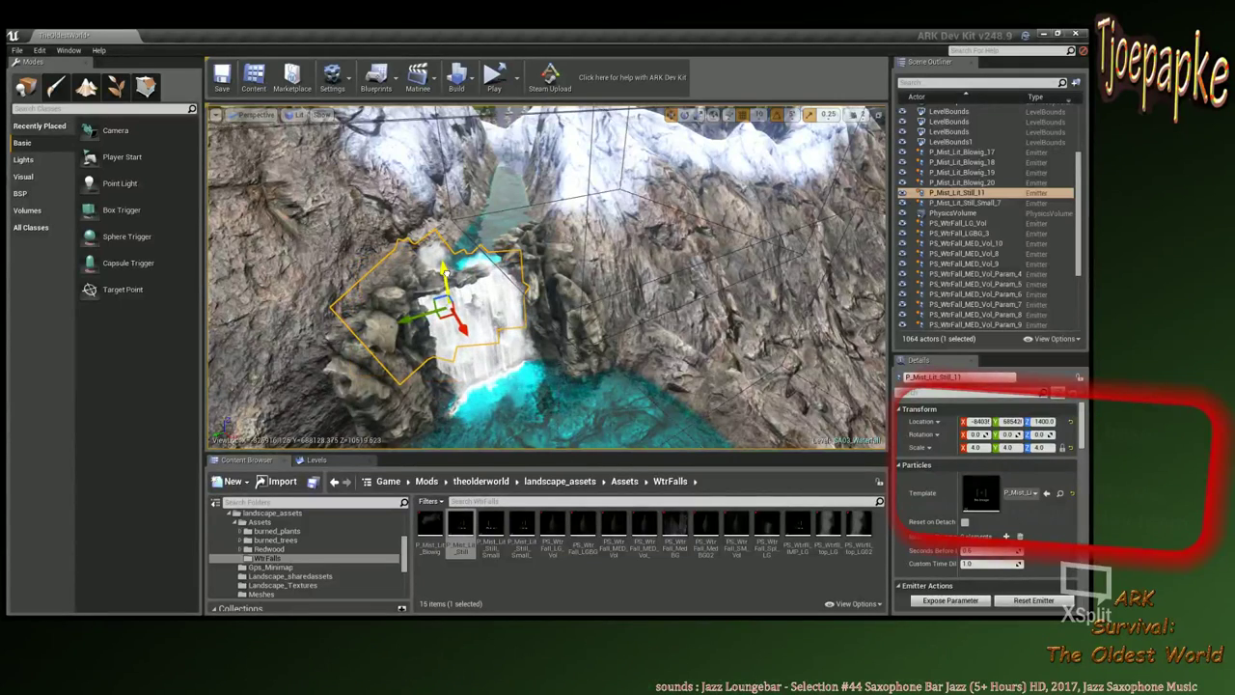
# Center the still mist emitter along the waterfall's crest and fine-tune its depth, at 1430 on Z.
pyautogui.keyDown('alt'); pyautogui.moveTo(415, 317); pyautogui.dragTo(474, 319); pyautogui.keyUp('alt')
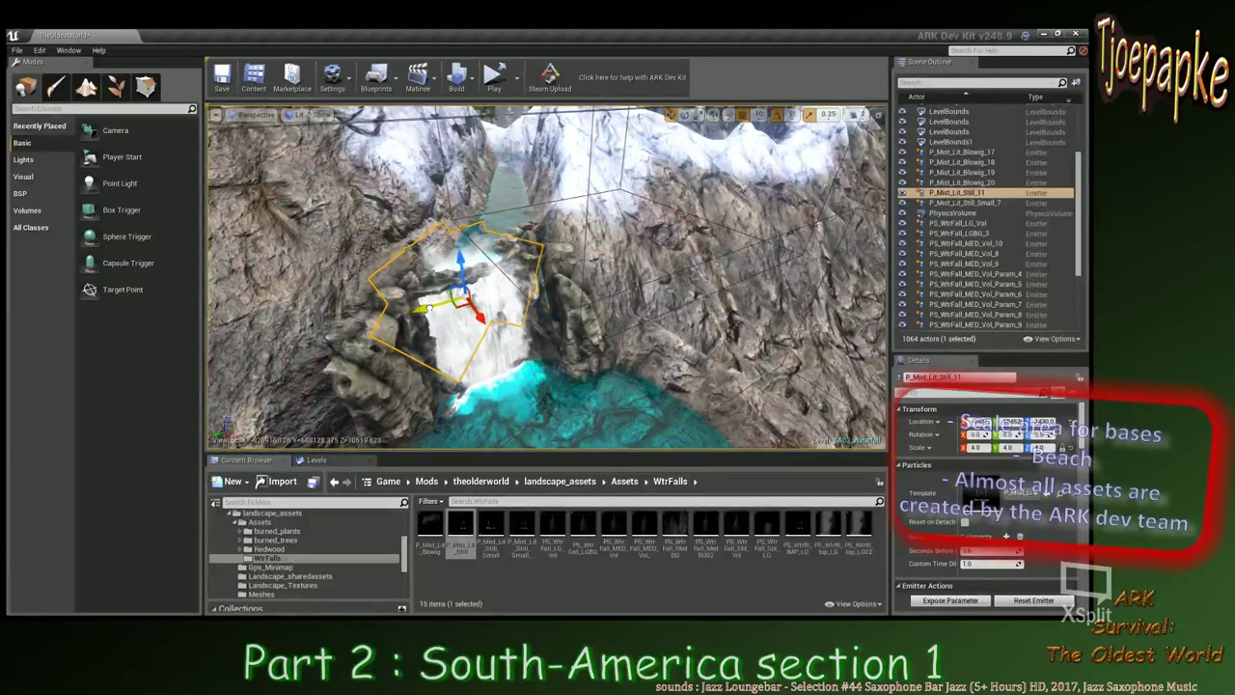
pyautogui.keyDown('alt'); pyautogui.moveTo(452, 305); pyautogui.dragTo(437, 307); pyautogui.keyUp('alt')
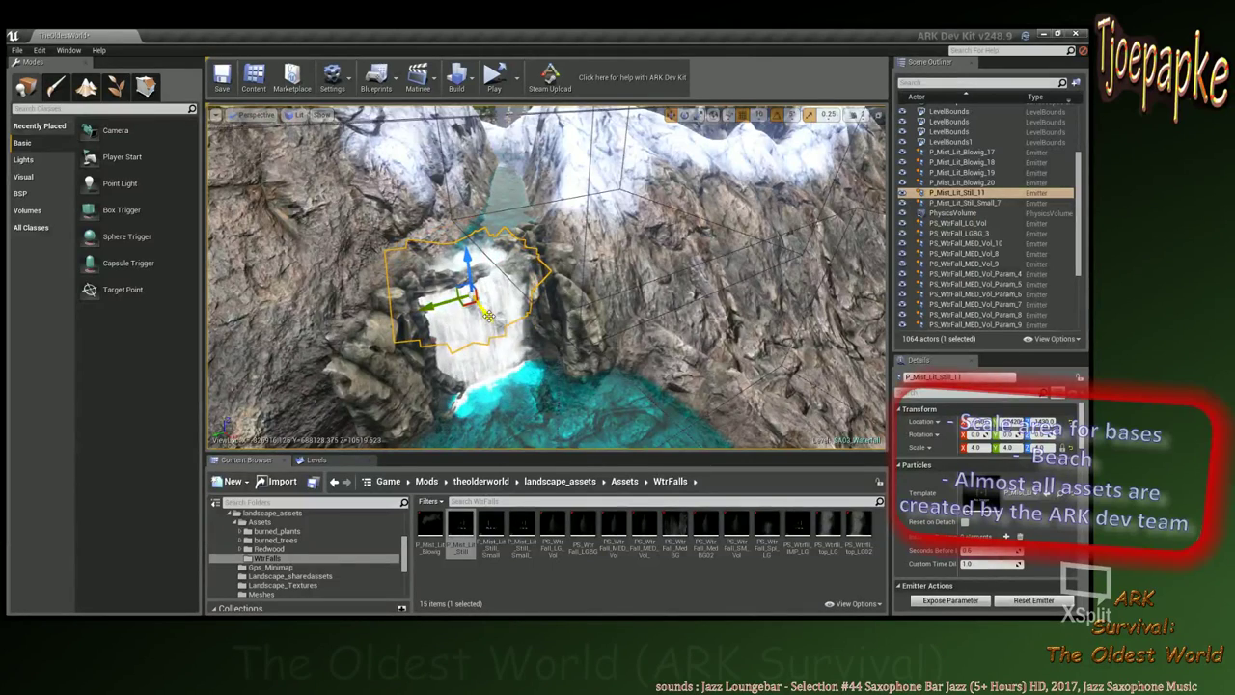
pyautogui.keyDown('alt'); pyautogui.moveTo(490, 315); pyautogui.dragTo(489, 317); pyautogui.keyUp('alt')
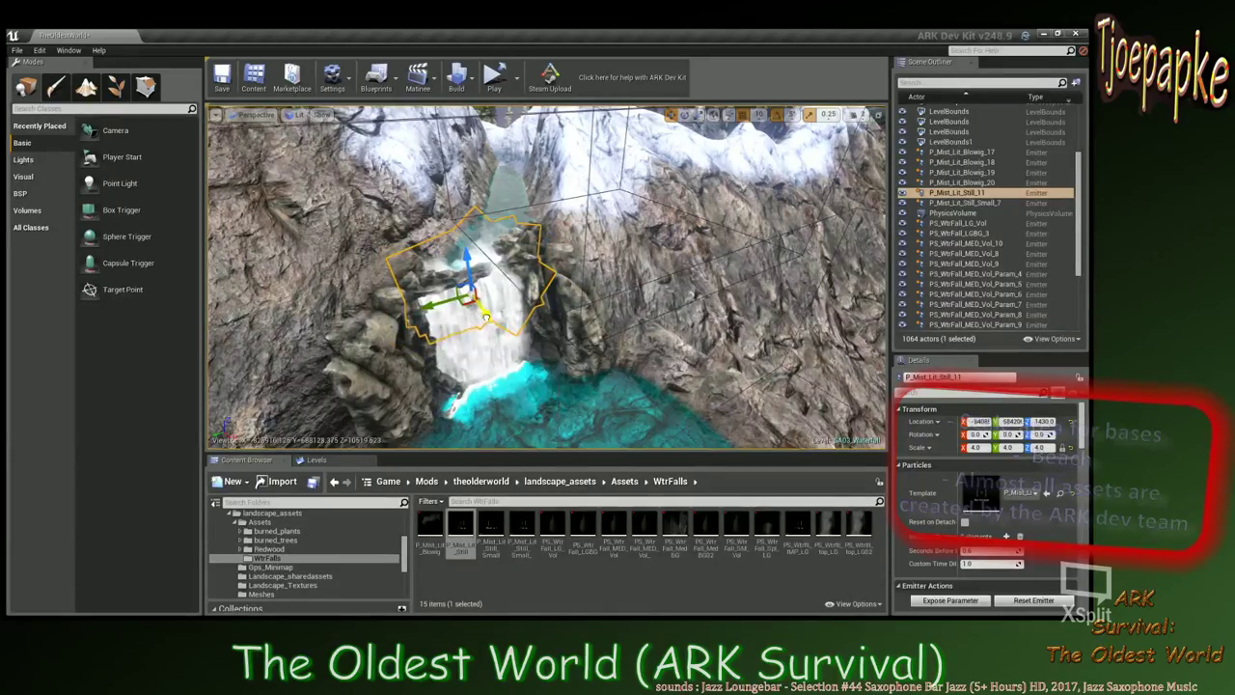
# Shift the P_Mist_Lit_Still emitter sideways and in depth above the waterfall's crest and raise it to about 1590 on Z.
pyautogui.keyDown('alt'); pyautogui.moveTo(670, 341); pyautogui.dragTo(575, 350); pyautogui.keyUp('alt')
pyautogui.press('w')
pyautogui.moveTo(573, 350); pyautogui.dragTo(627, 444, button='right')
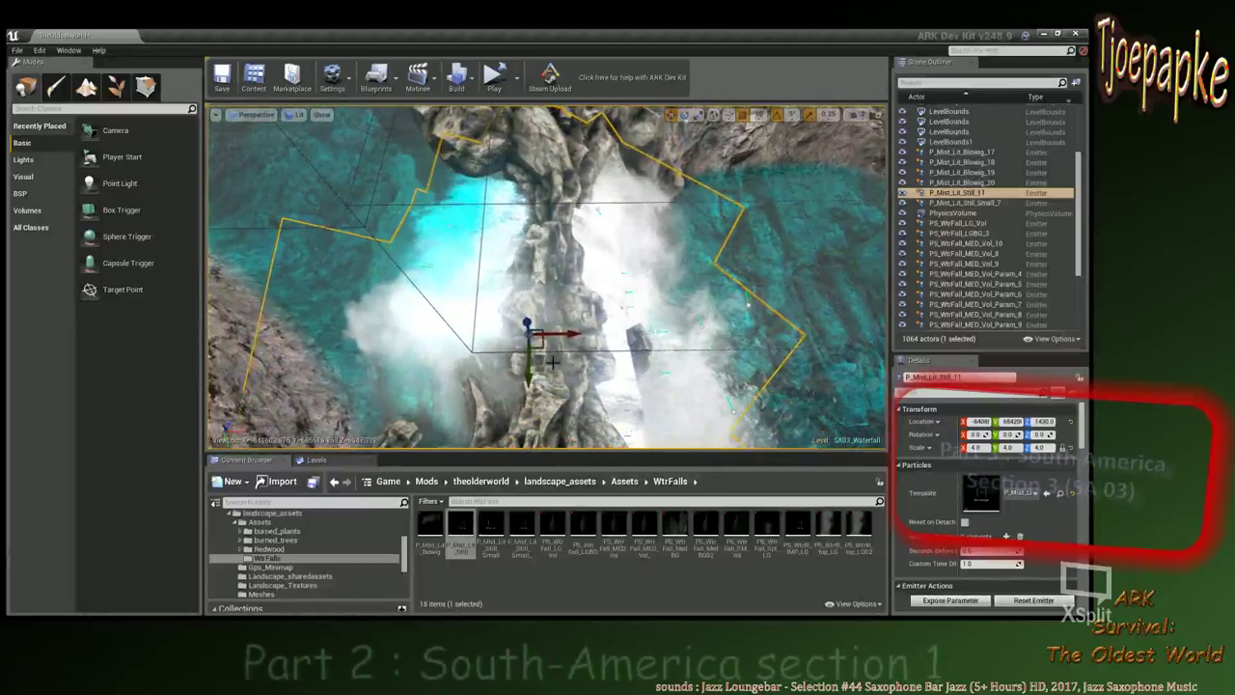
pyautogui.keyDown('alt'); pyautogui.moveTo(526, 345); pyautogui.dragTo(533, 376); pyautogui.keyUp('alt')
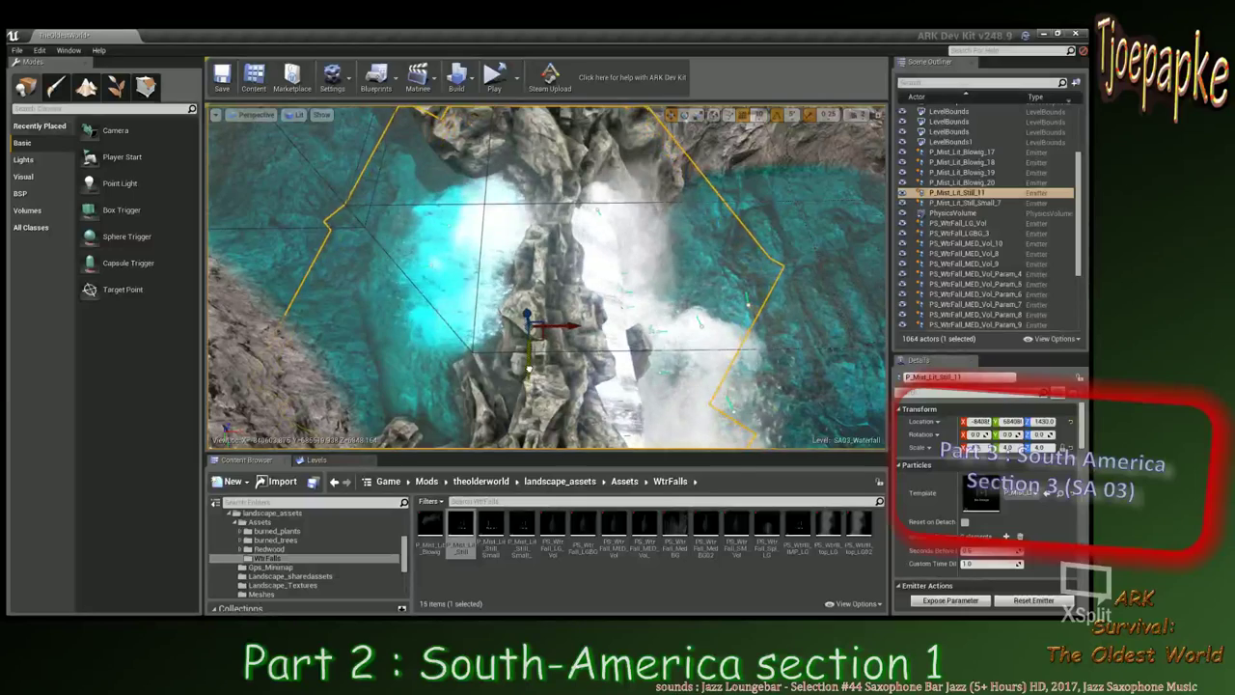
pyautogui.keyDown('alt'); pyautogui.moveTo(566, 326); pyautogui.dragTo(561, 326); pyautogui.keyUp('alt')
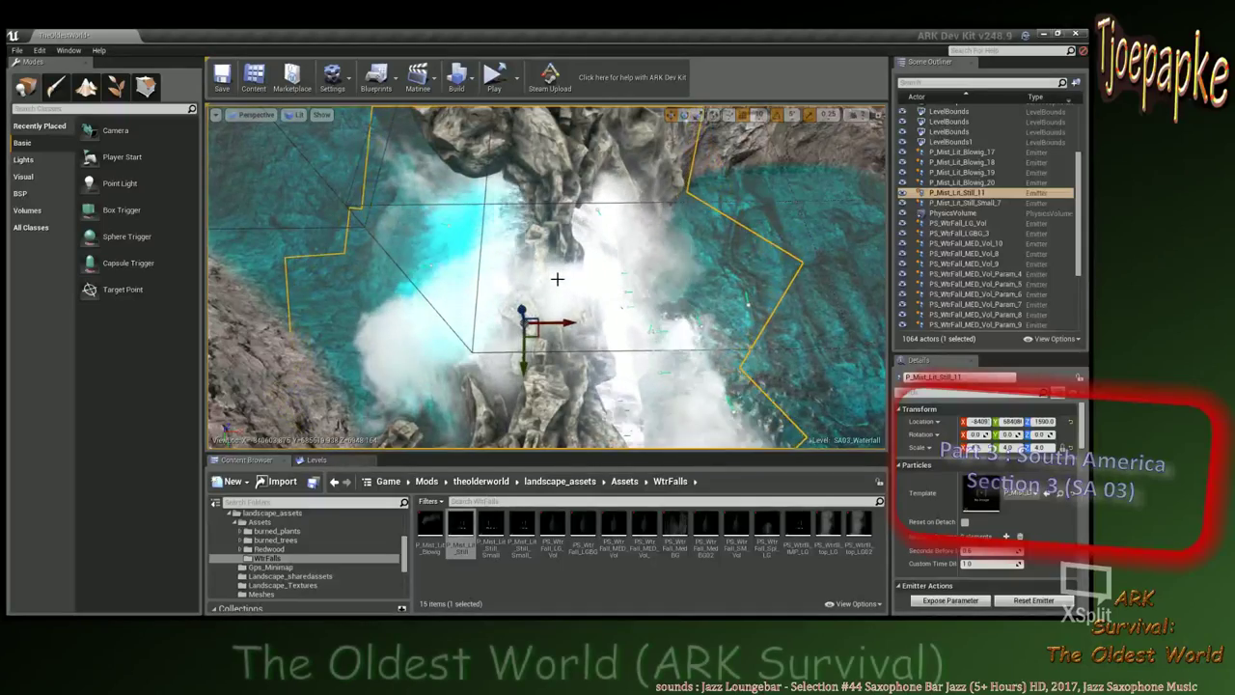
# Inspect the mist around the waterfall's crest and the small still mist emitter at its foot.
pyautogui.keyDown('alt'); pyautogui.moveTo(552, 281); pyautogui.dragTo(522, 282); pyautogui.keyUp('alt')
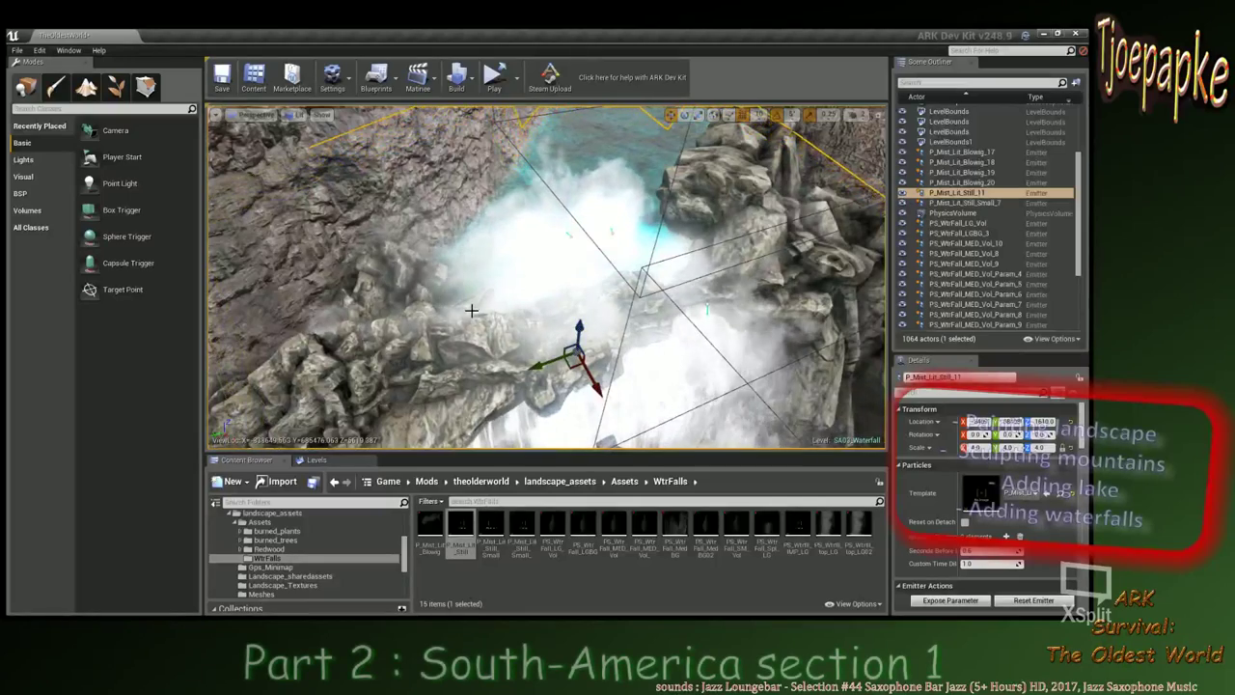
pyautogui.keyDown('alt'); pyautogui.moveTo(472, 310); pyautogui.dragTo(522, 329); pyautogui.keyUp('alt')
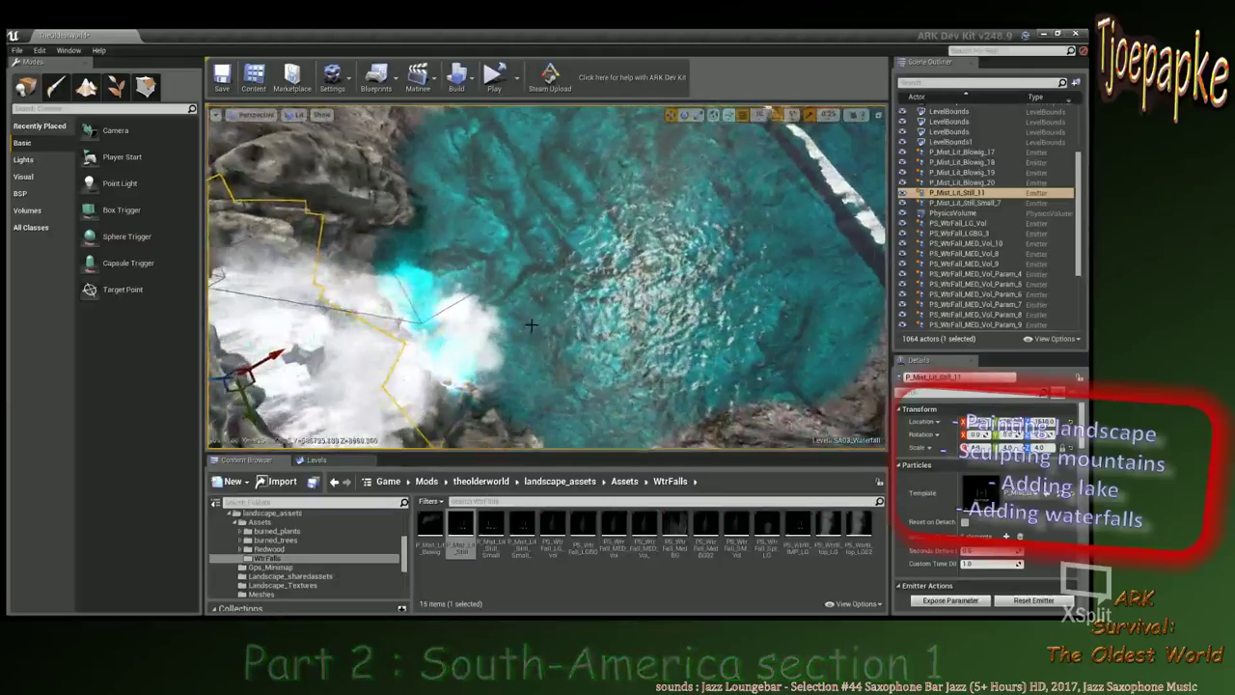
pyautogui.moveTo(530, 324); pyautogui.dragTo(429, 329, button='right')
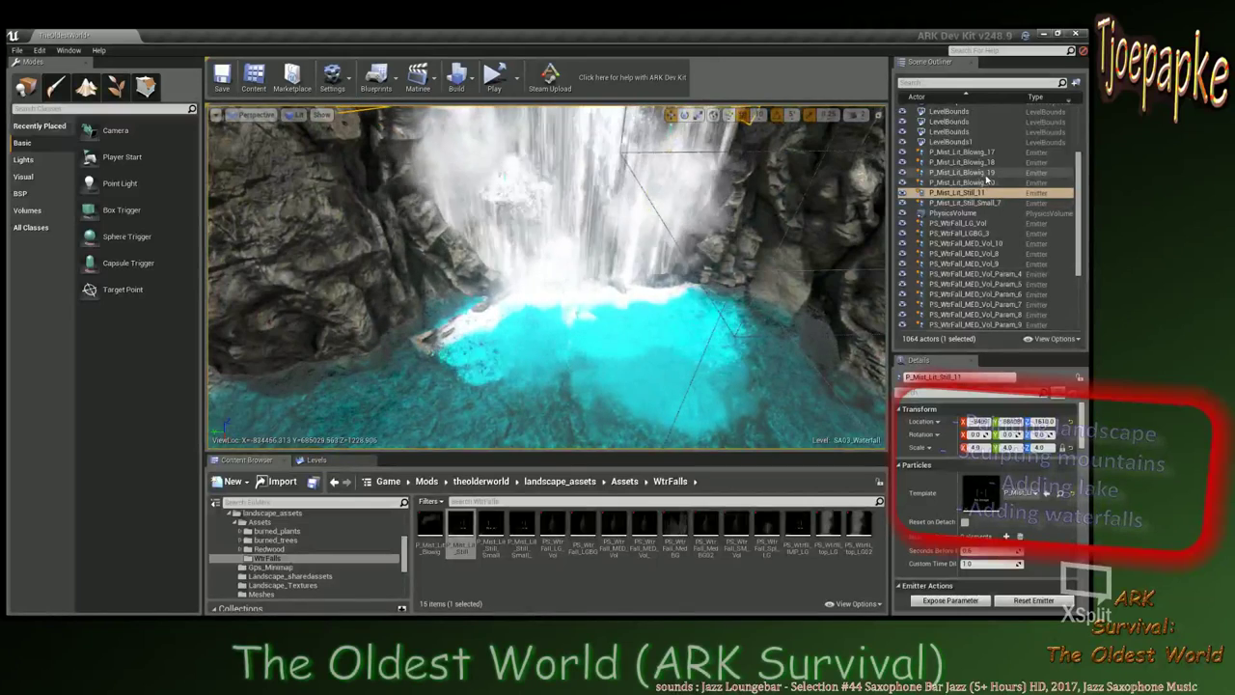
pyautogui.click(984, 204)
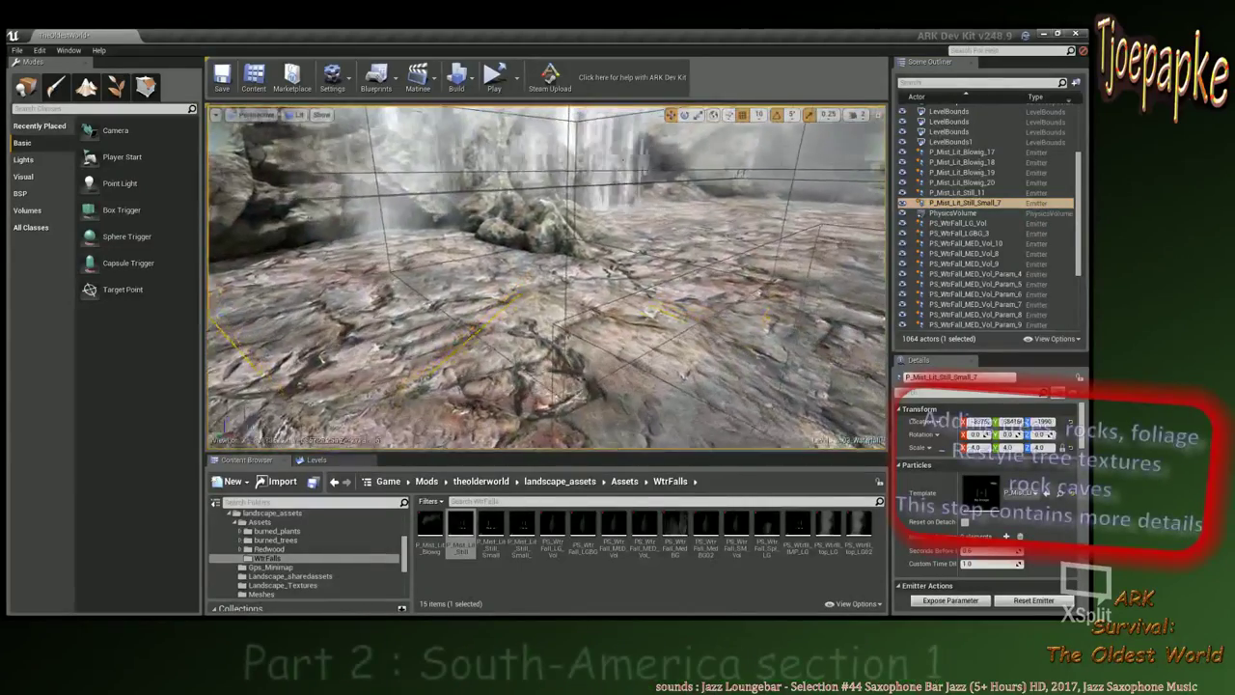
pyautogui.moveTo(547, 278); pyautogui.dragTo(656, 243, button='right')
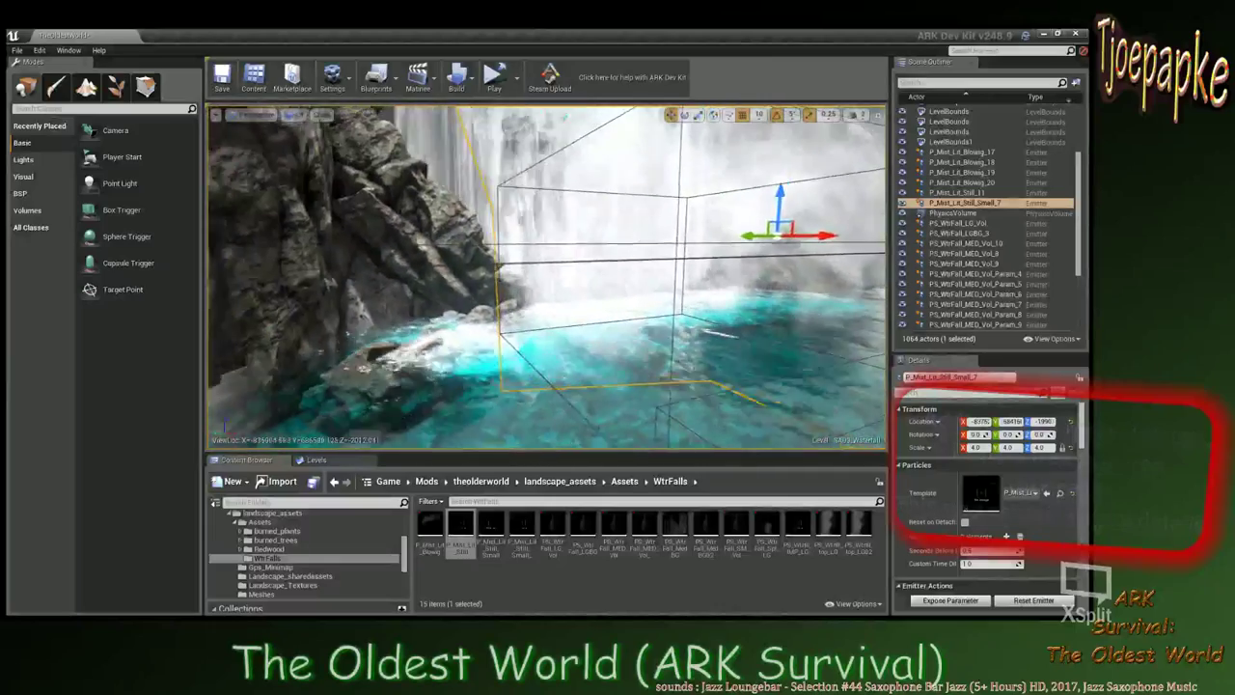
pyautogui.moveTo(547, 278); pyautogui.dragTo(618, 253, button='right')
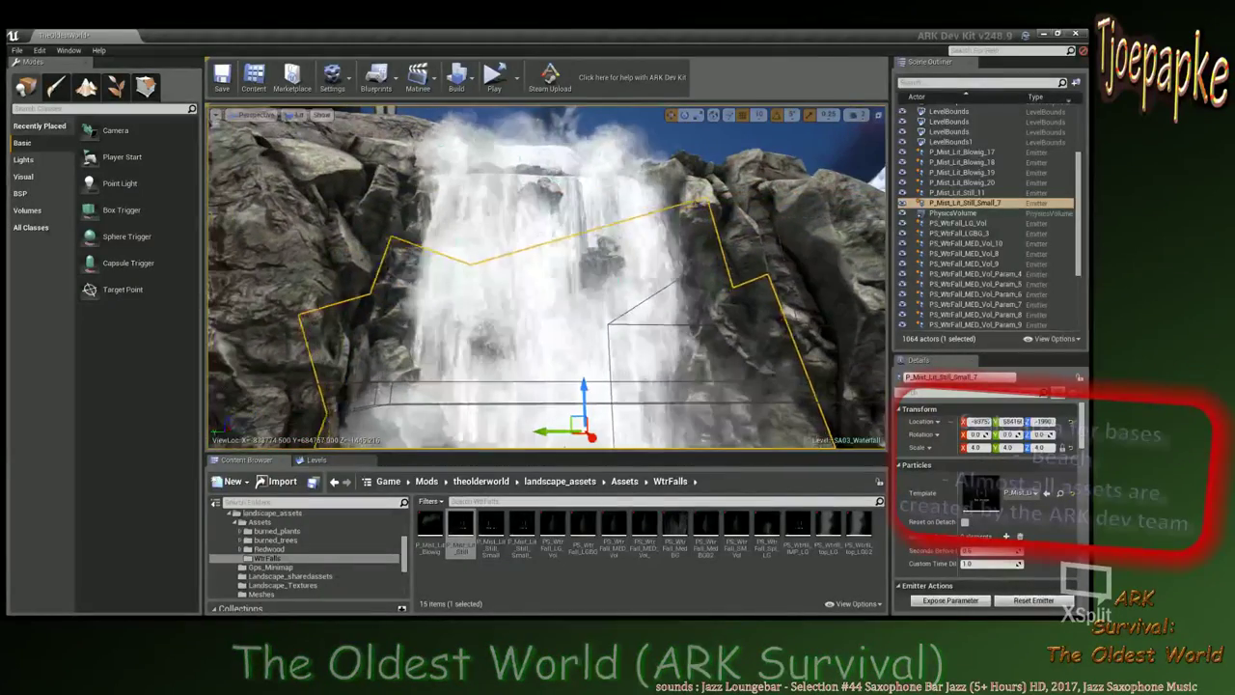
# Select all the waterfall's emitters from P_Mist_Lit_Blowig_17 through PS_Wtrfll_top_LG_2, leaving out the PhysicsVolume.
pyautogui.click(965, 152)
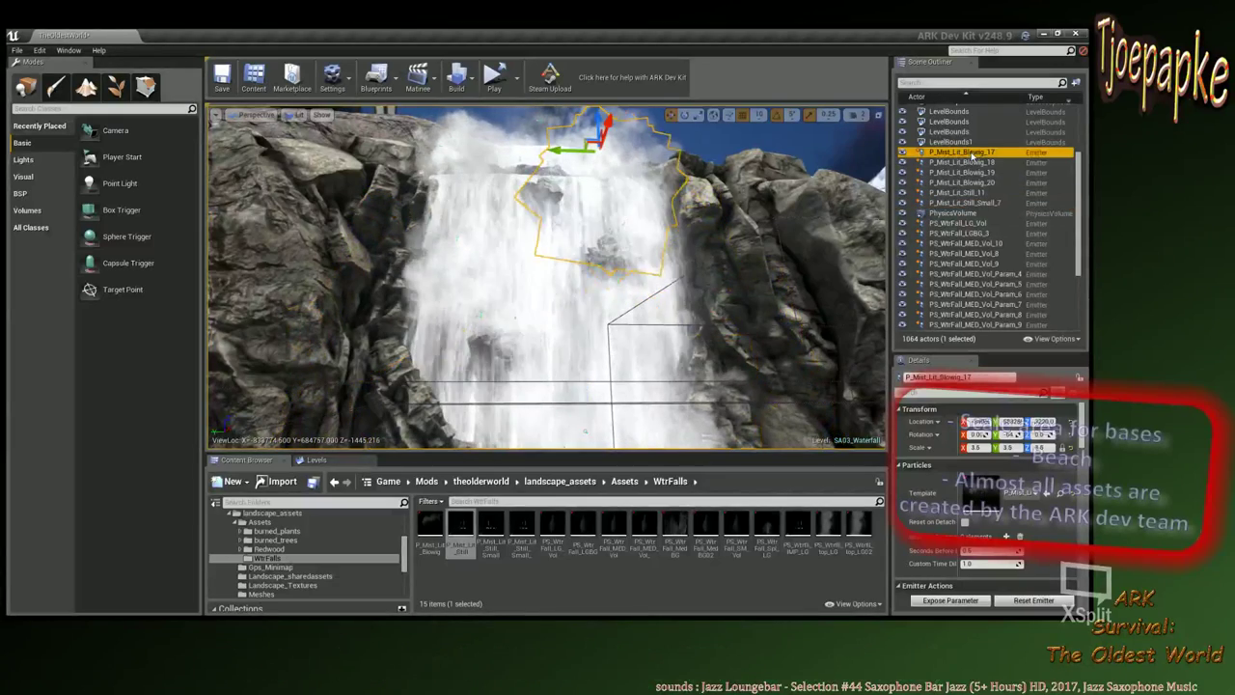
pyautogui.scroll(-4, 963, 231)
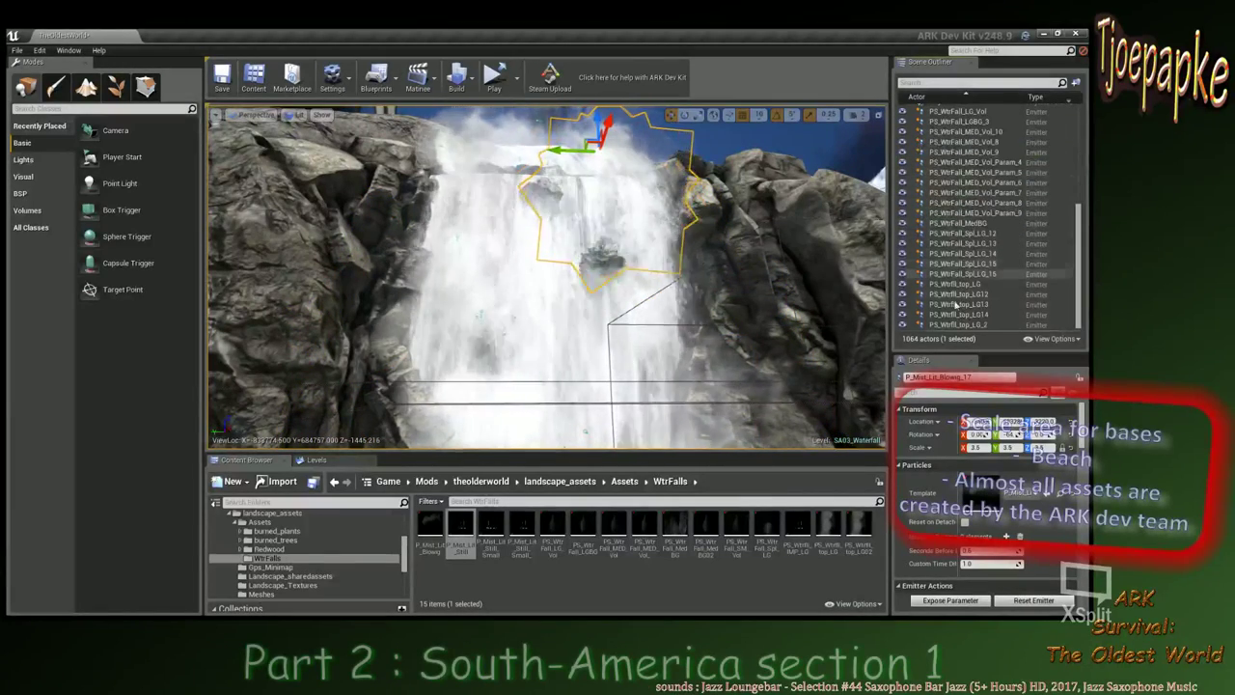
pyautogui.keyDown('shift'); pyautogui.click(950, 325); pyautogui.keyUp('shift')
pyautogui.scroll(3, 968, 247)
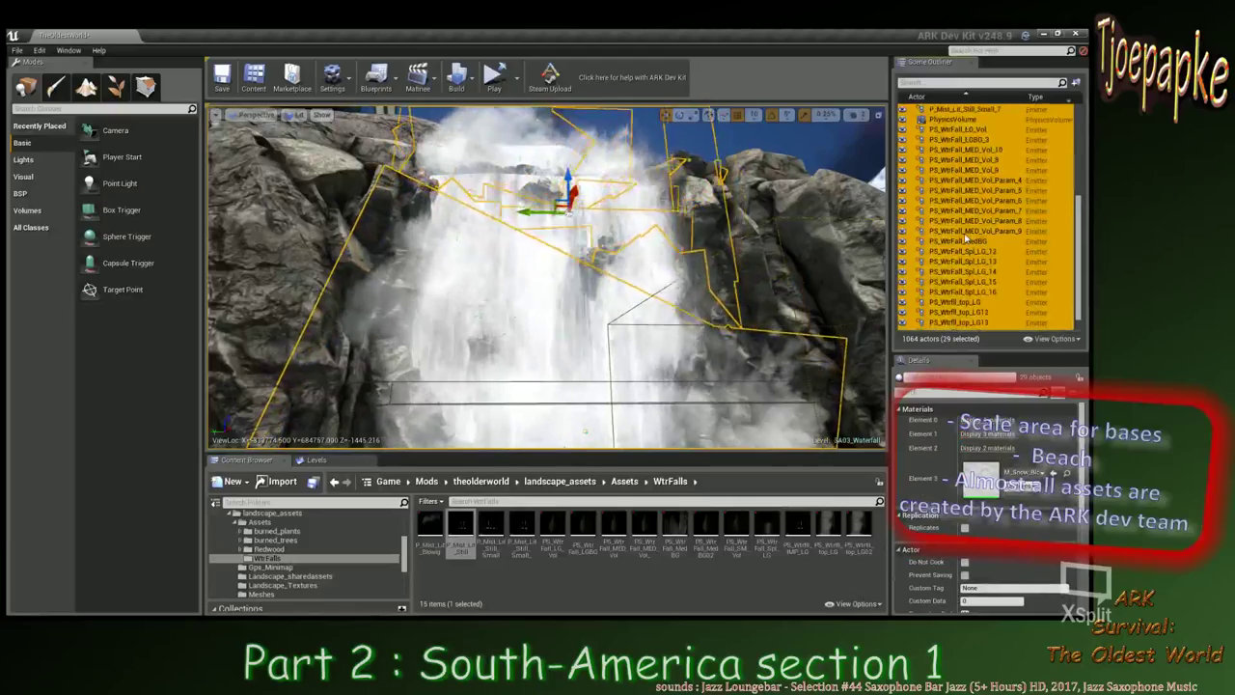
pyautogui.keyDown('ctrl'); pyautogui.click(952, 192); pyautogui.keyUp('ctrl')
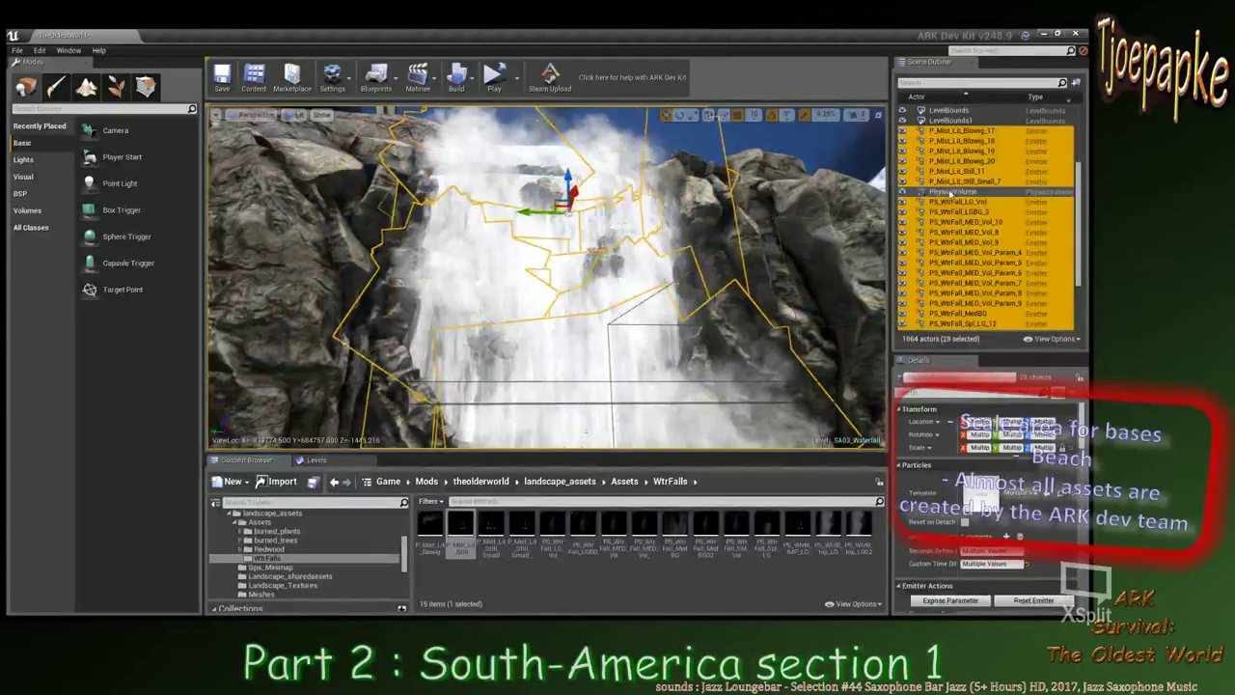
pyautogui.moveTo(750, 212); pyautogui.dragTo(778, 228, button='right')
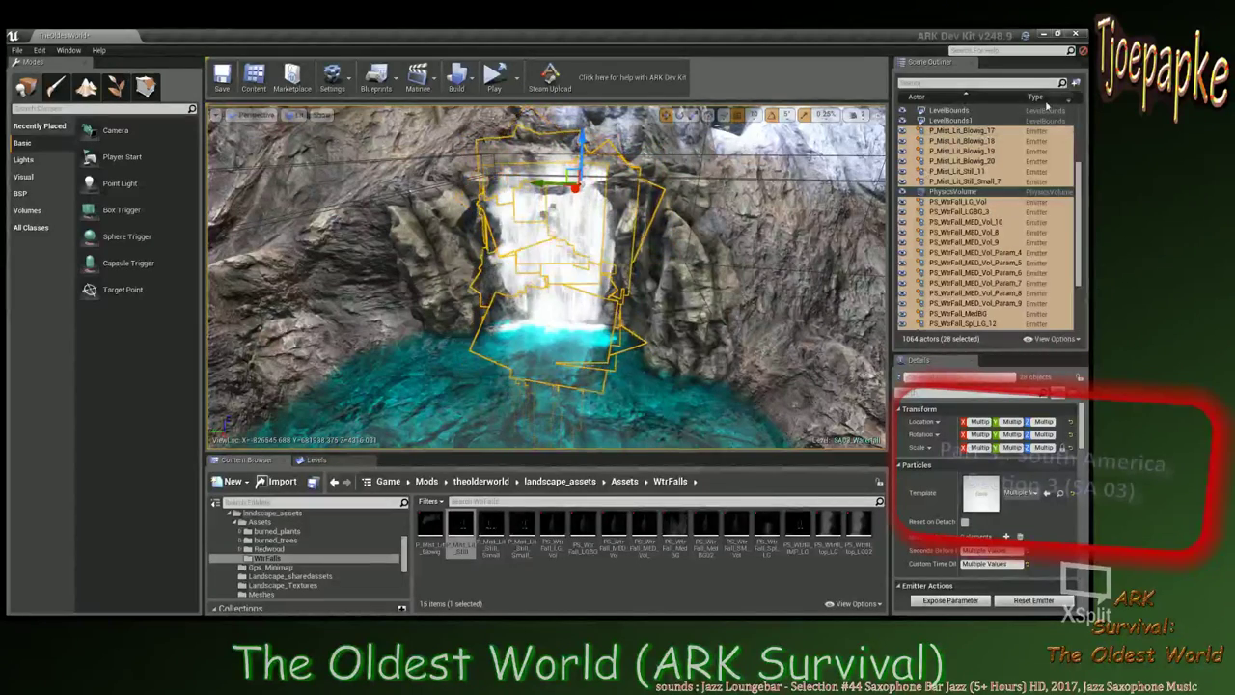
# Group the selected emitters in a new outliner folder named SA03_Waterfall and nest it inside the South-America folder.
pyautogui.scroll(4, 960, 159)
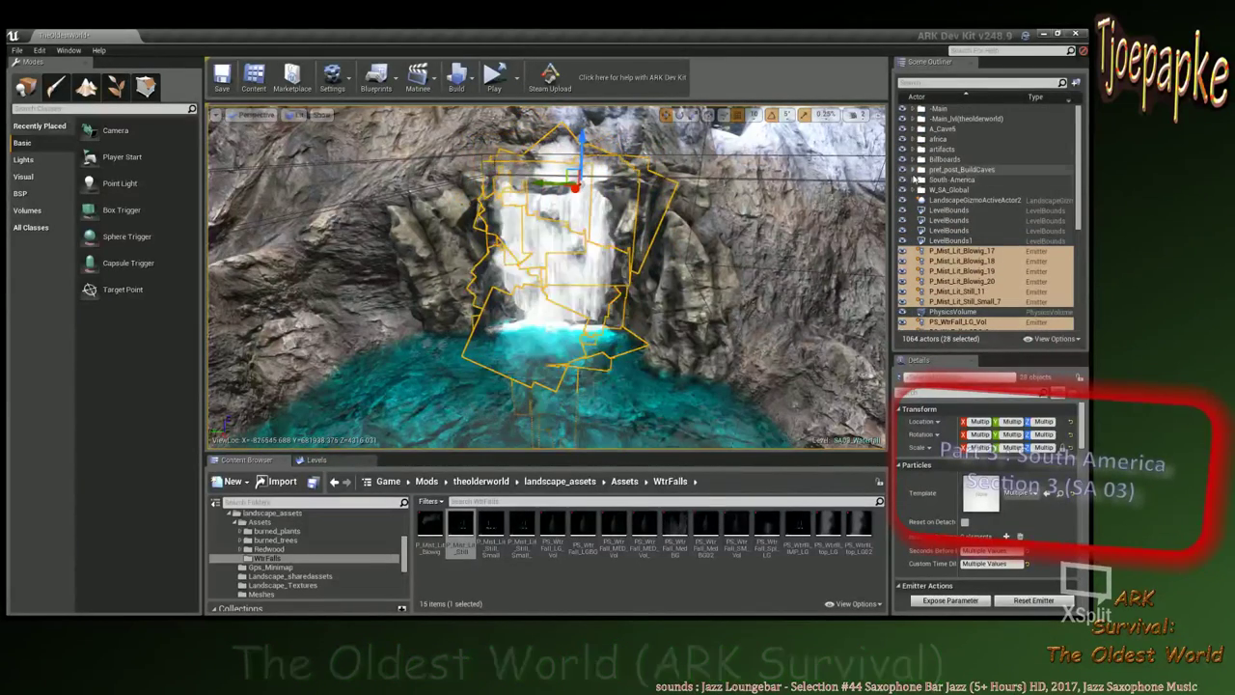
pyautogui.click(913, 180)
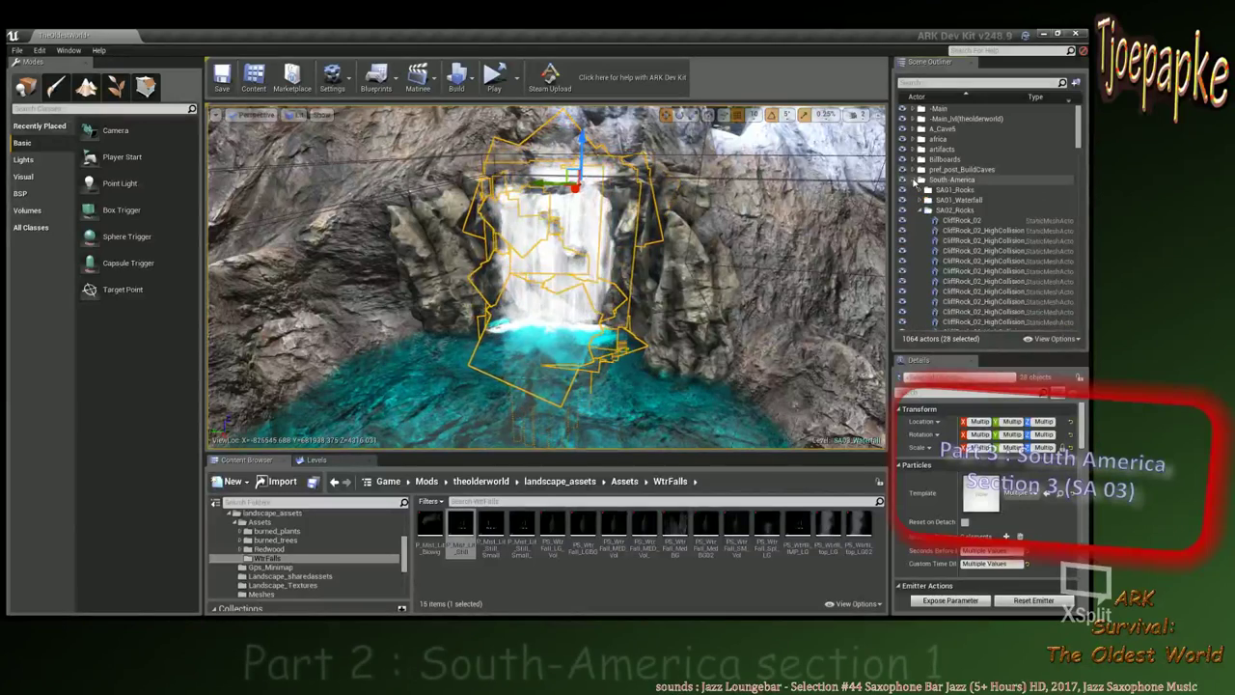
pyautogui.click(925, 210)
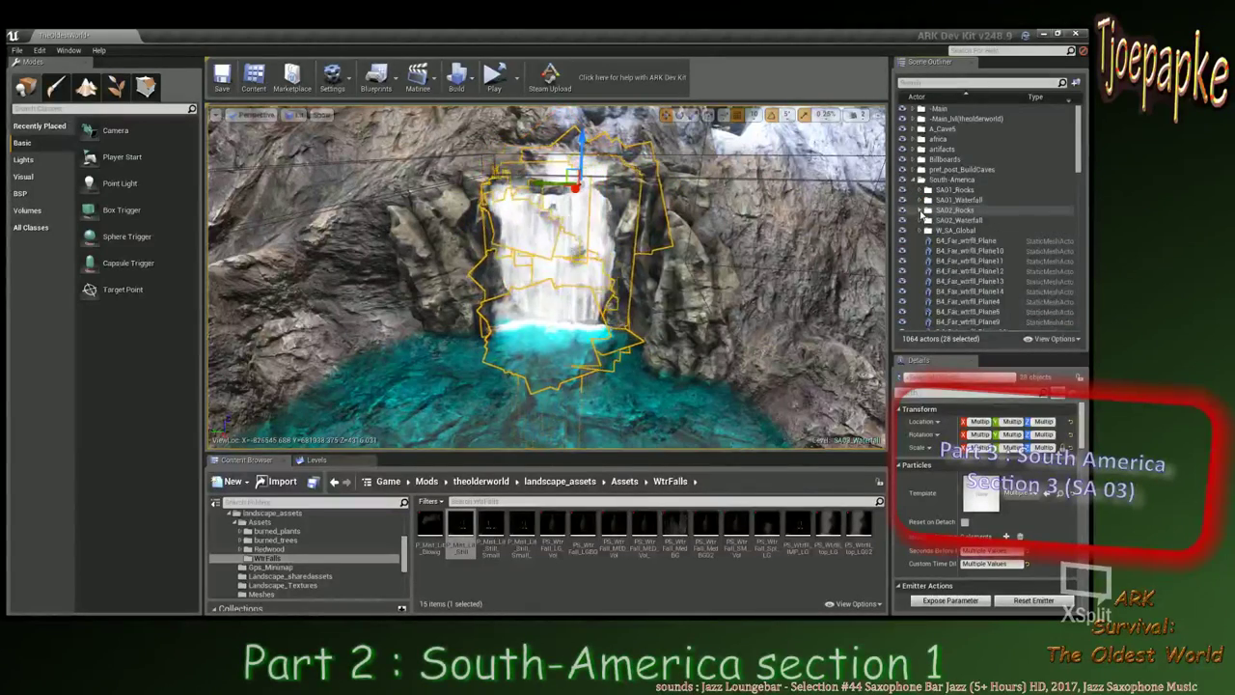
pyautogui.click(915, 179)
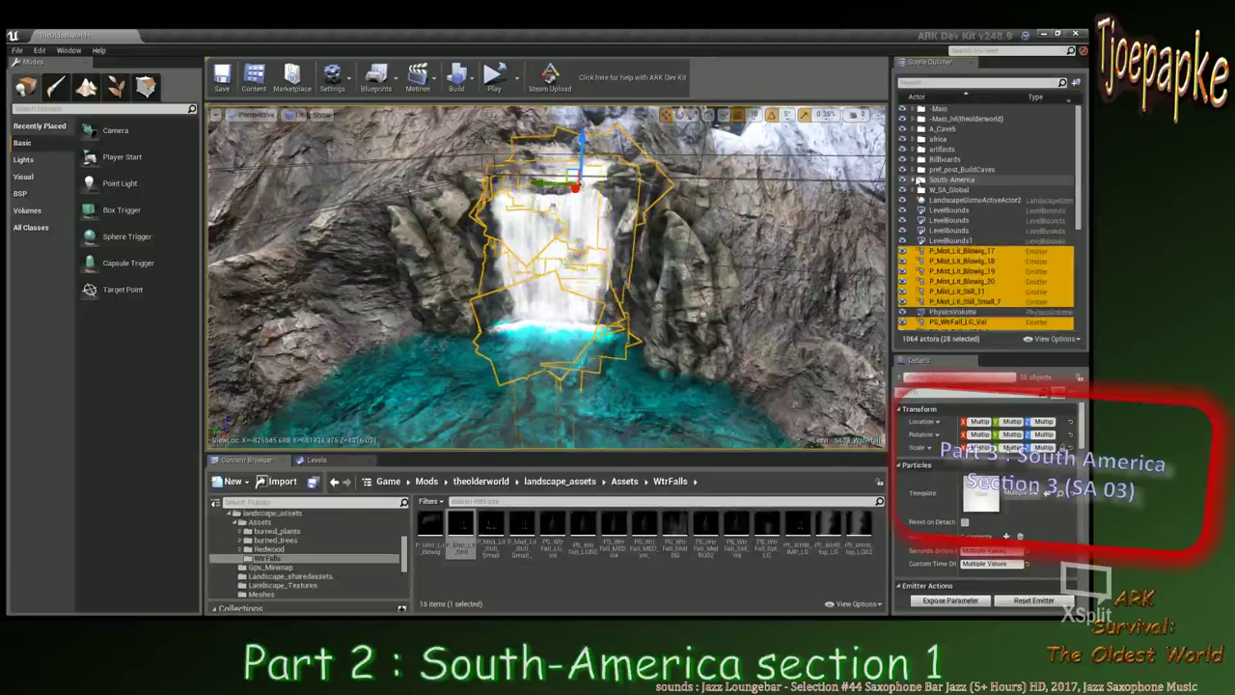
pyautogui.click(1077, 84)
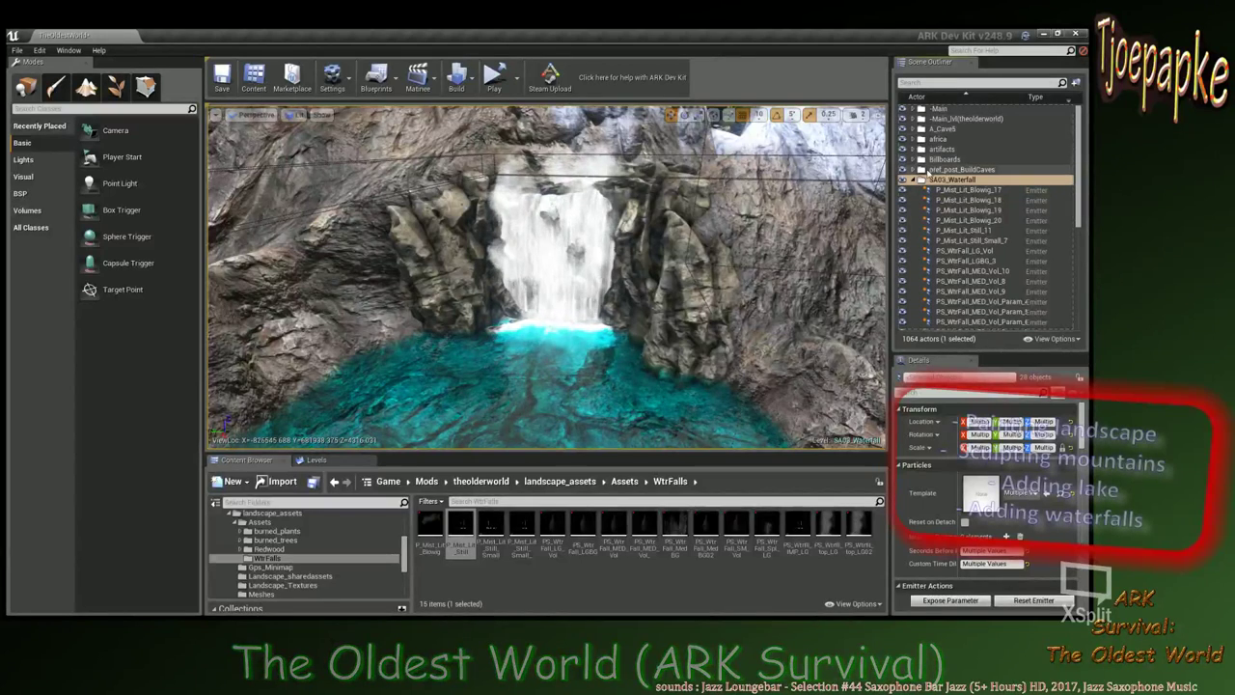
pyautogui.click(912, 181)
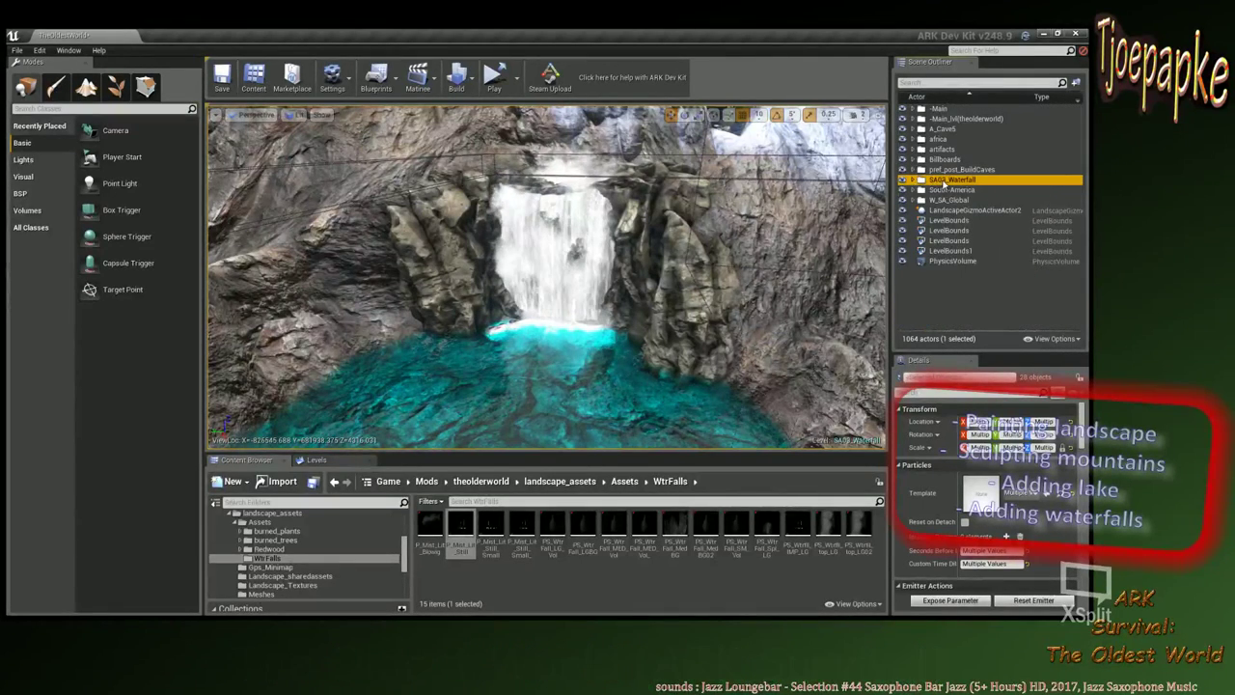
pyautogui.moveTo(945, 189); pyautogui.dragTo(928, 181)
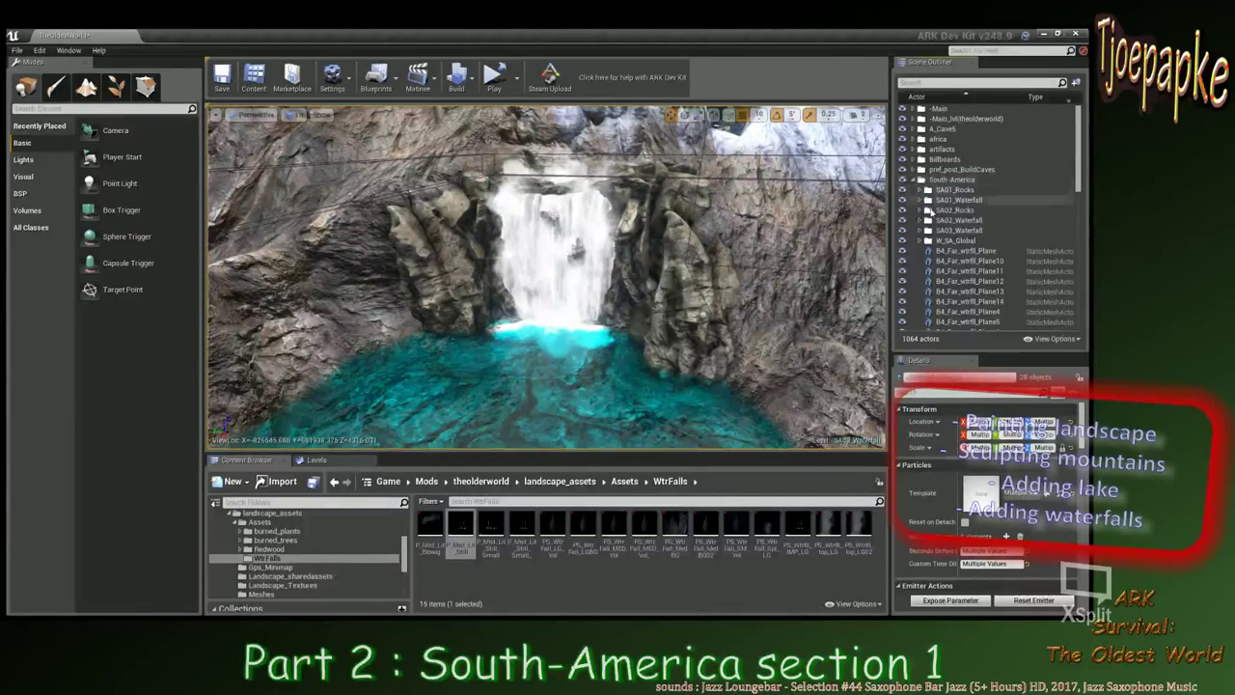
# Select the lake plane at the waterfall's foot together with the lower lake plane next to it.
pyautogui.press('s')
pyautogui.moveTo(629, 315); pyautogui.dragTo(629, 340, button='right')
pyautogui.click(561, 333)
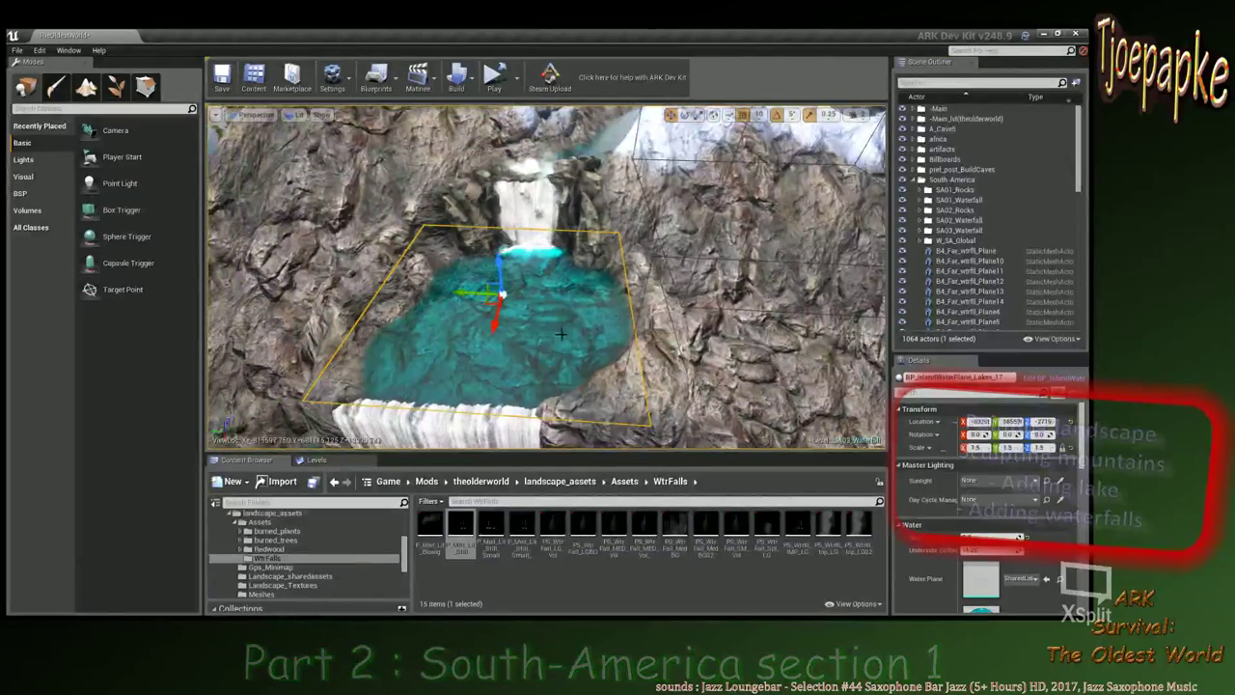
pyautogui.moveTo(700, 292); pyautogui.dragTo(623, 316, button='right')
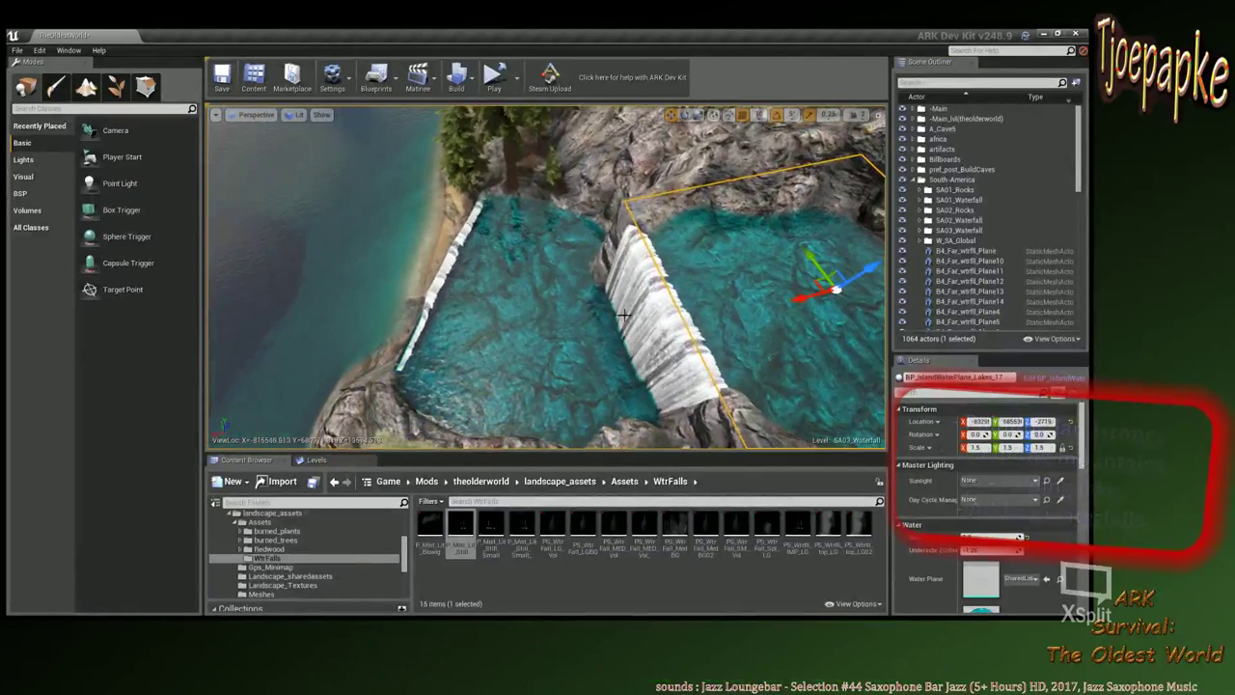
pyautogui.keyDown('ctrl'); pyautogui.click(559, 312); pyautogui.keyUp('ctrl')
pyautogui.moveTo(517, 349); pyautogui.dragTo(517, 349, button='right')
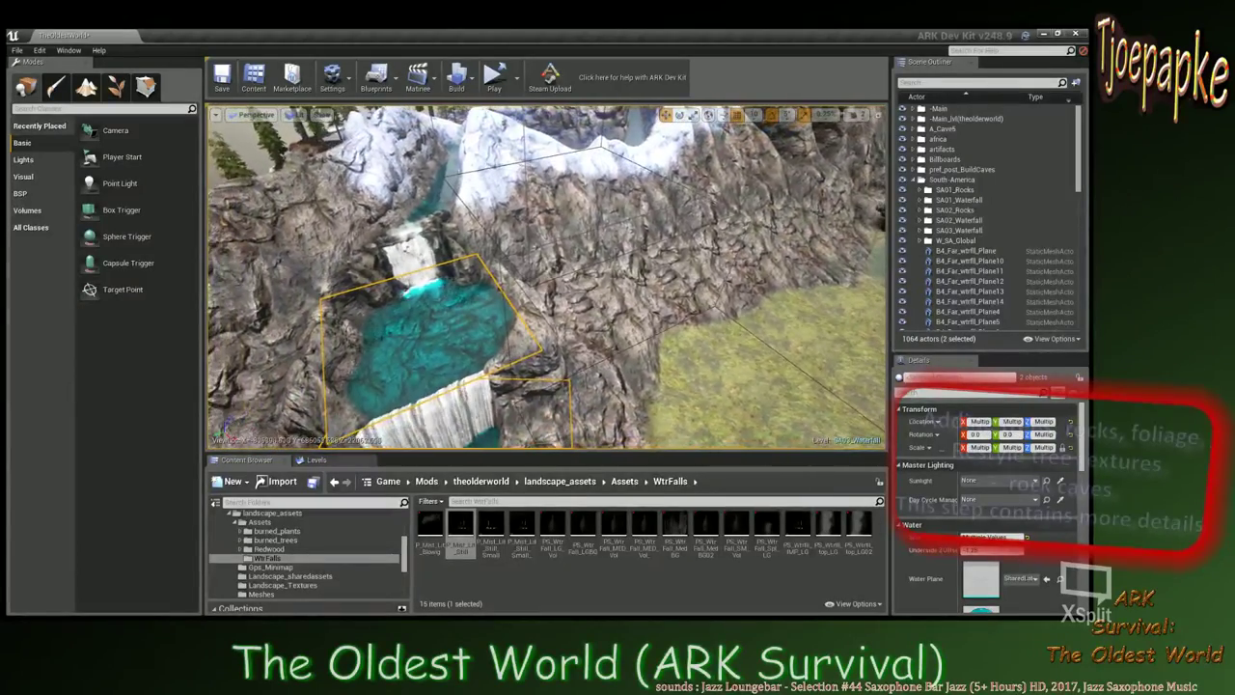
# Try to add the distant small lake and the B4_Far_wtrfll_Plane_10 mesh to the lake selection.
pyautogui.moveTo(561, 271); pyautogui.dragTo(561, 271, button='right')
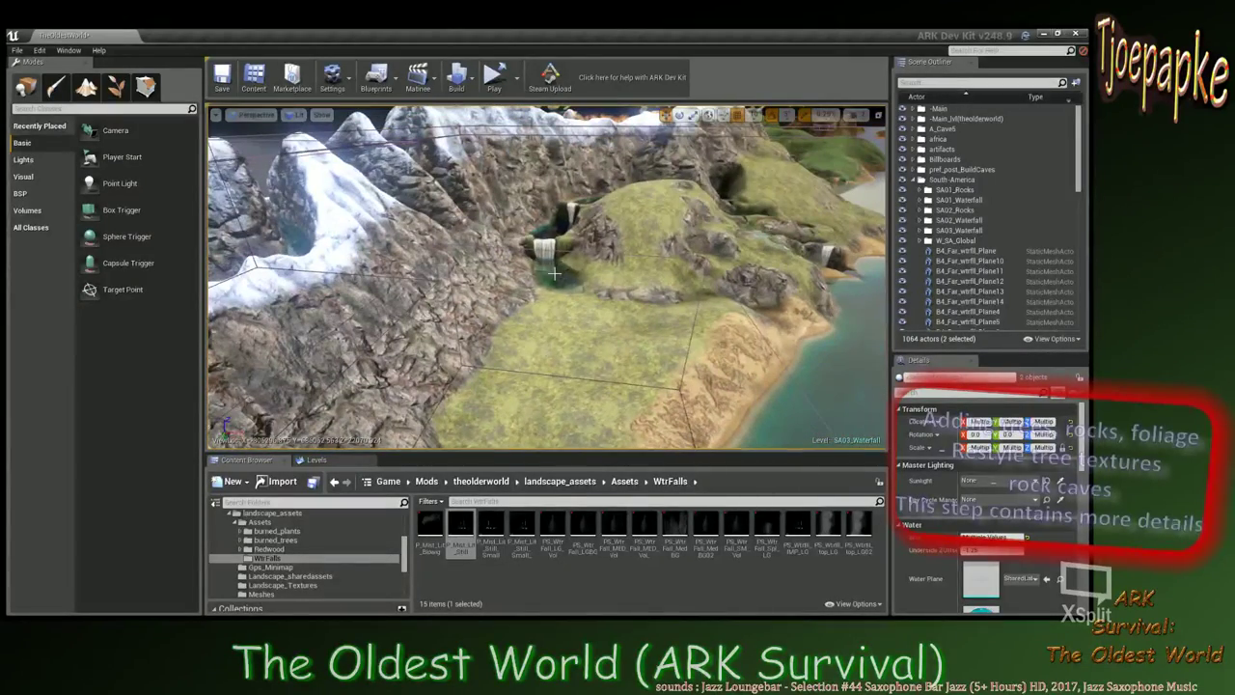
pyautogui.keyDown('ctrl'); pyautogui.click(554, 274); pyautogui.keyUp('ctrl')
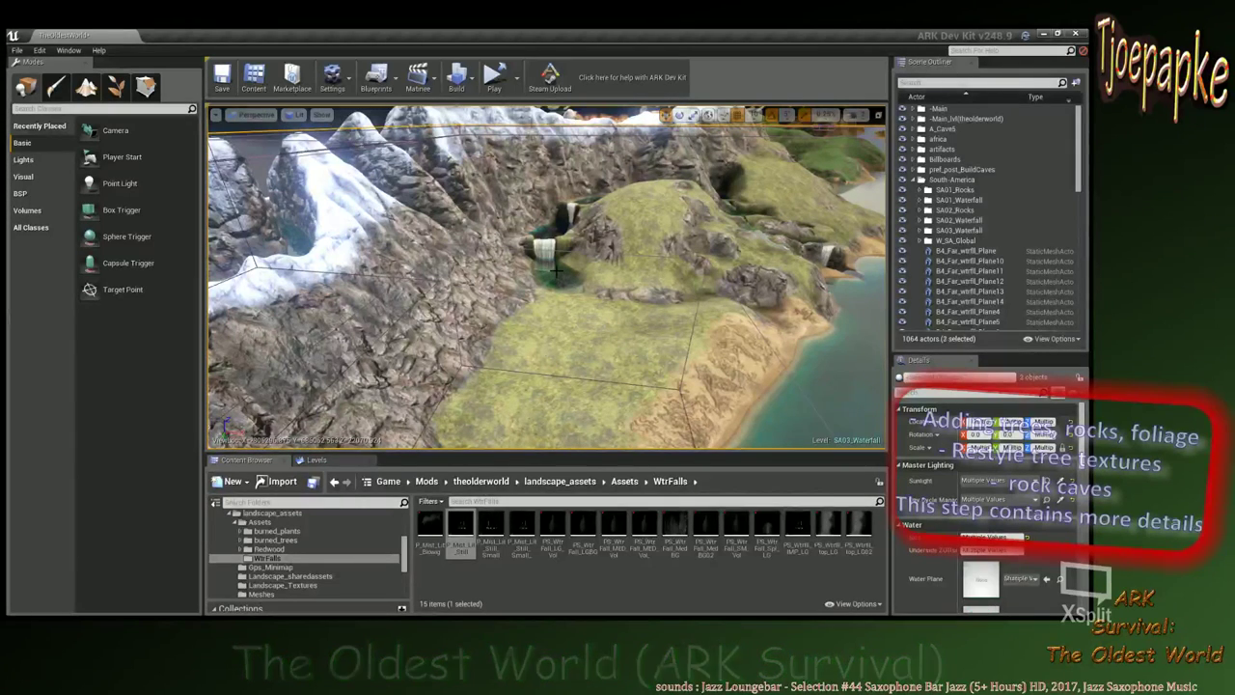
pyautogui.keyDown('ctrl'); pyautogui.click(556, 272); pyautogui.keyUp('ctrl')
pyautogui.keyDown('ctrl'); pyautogui.click(555, 270); pyautogui.keyUp('ctrl')
pyautogui.keyDown('ctrl'); pyautogui.click(555, 269); pyautogui.keyUp('ctrl')
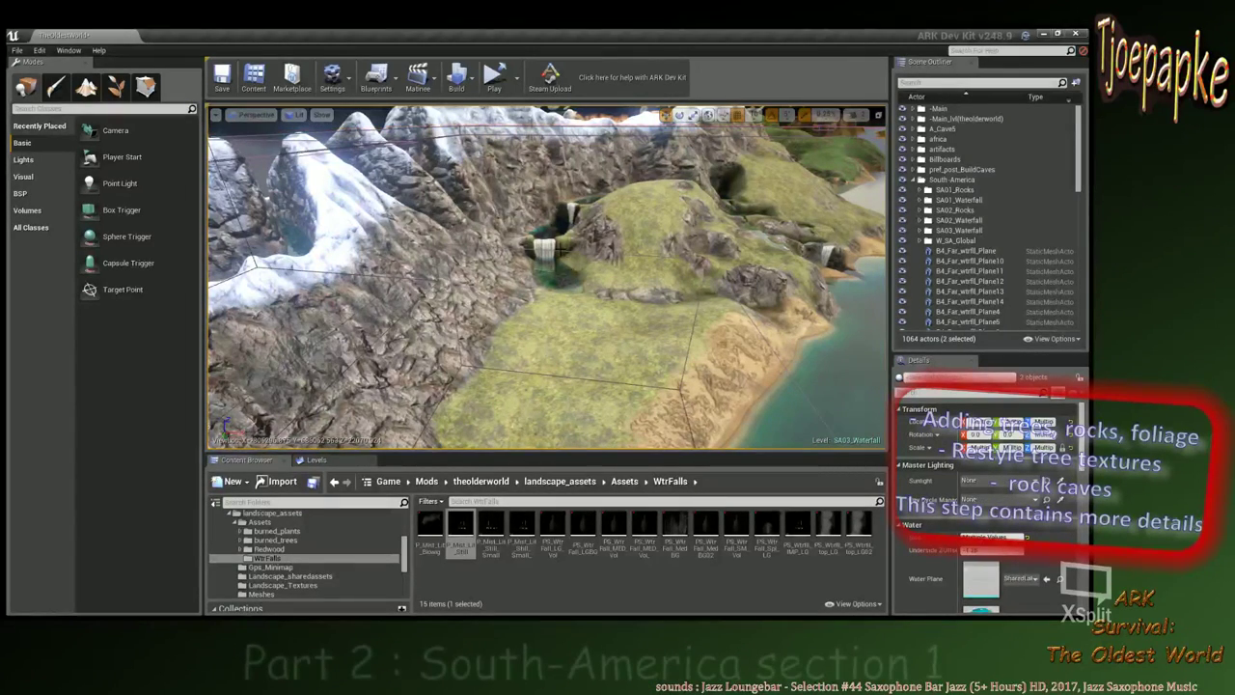
pyautogui.press('f')
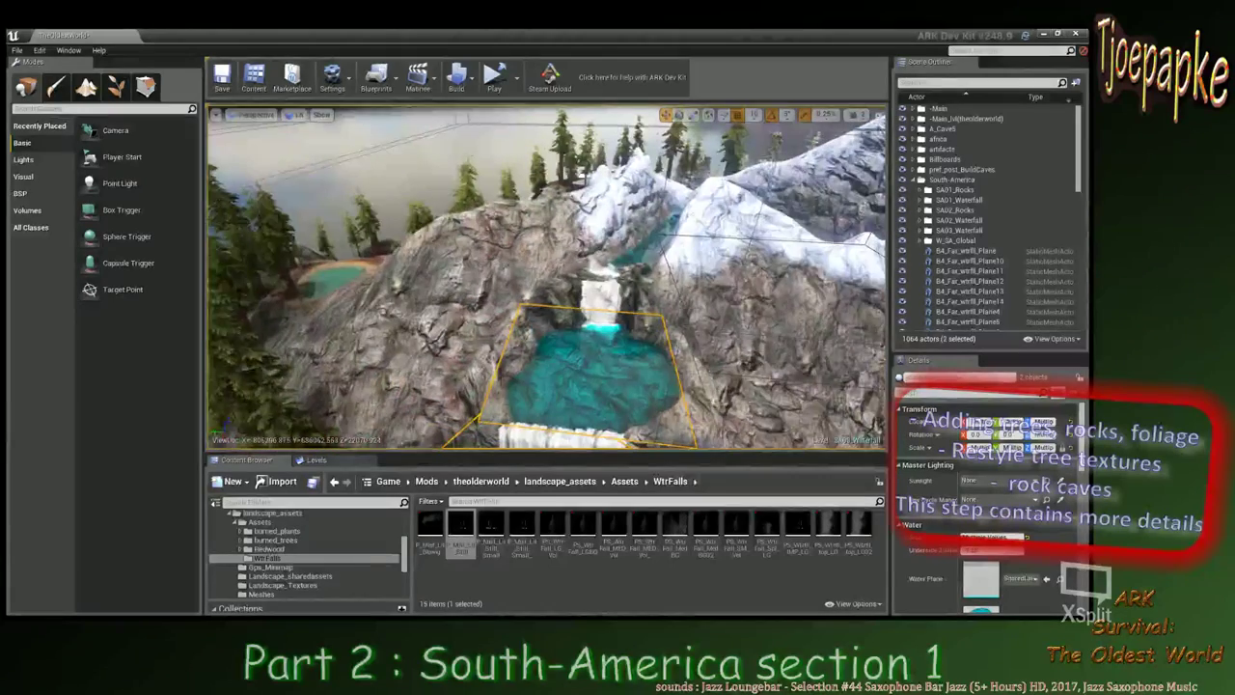
pyautogui.scroll(-5, 978, 193)
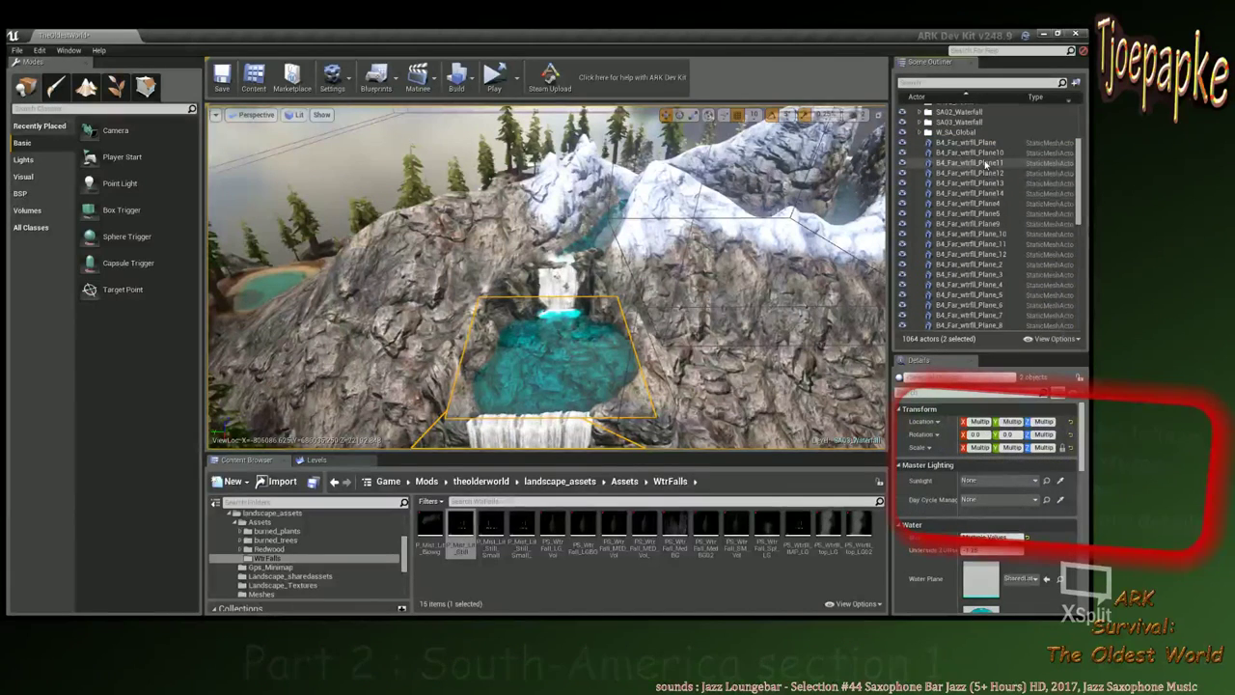
pyautogui.keyDown('ctrl'); pyautogui.click(977, 235); pyautogui.keyUp('ctrl')
pyautogui.keyDown('ctrl'); pyautogui.click(977, 235); pyautogui.keyUp('ctrl')
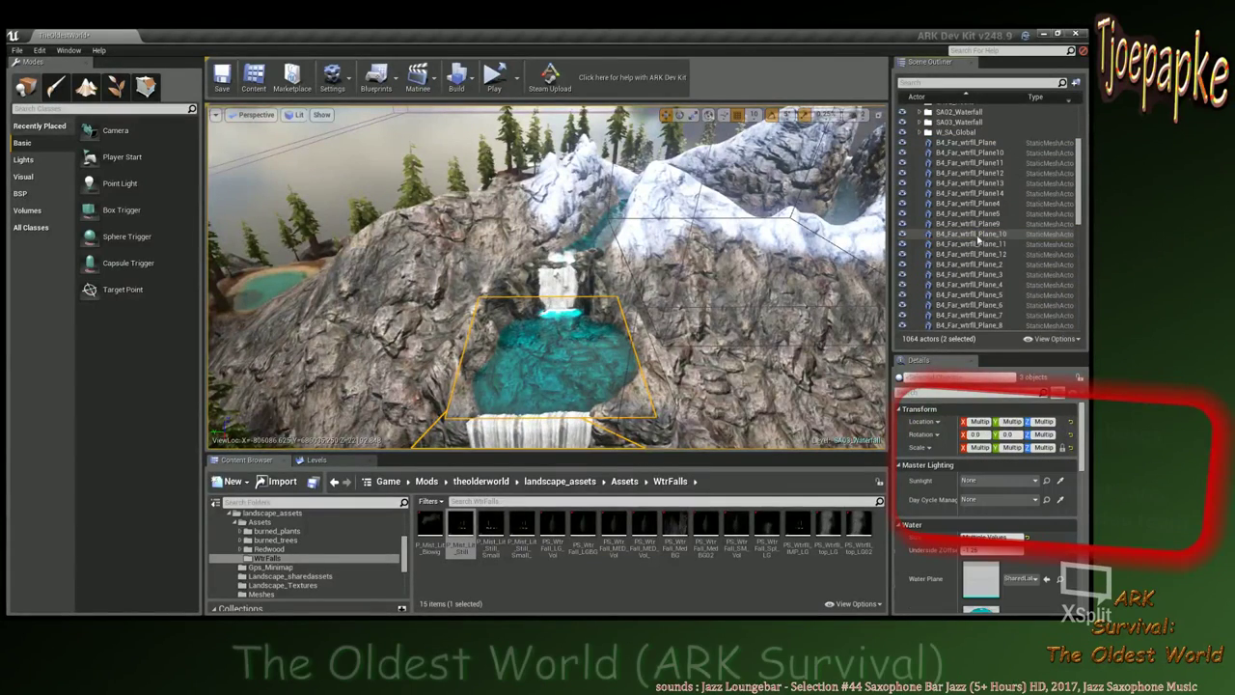
# Go through the loose waterfall and lake plane actors in the South-America folder, checking where each one lies.
pyautogui.click(978, 193)
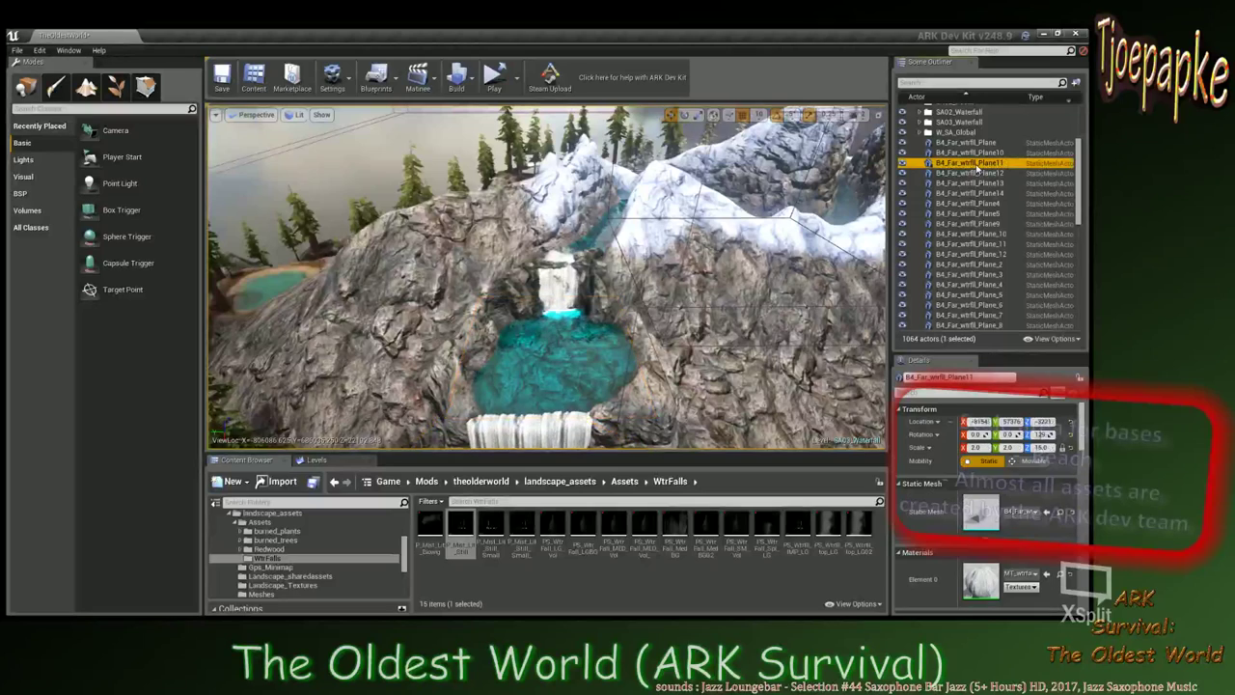
pyautogui.press('Down')
pyautogui.press('Down')
pyautogui.press('Down')
pyautogui.press('Down')
pyautogui.press('Down')
pyautogui.press('Down')
pyautogui.press('Down')
pyautogui.press('Down')
pyautogui.press('Down')
pyautogui.press('Down')
pyautogui.press('Down')
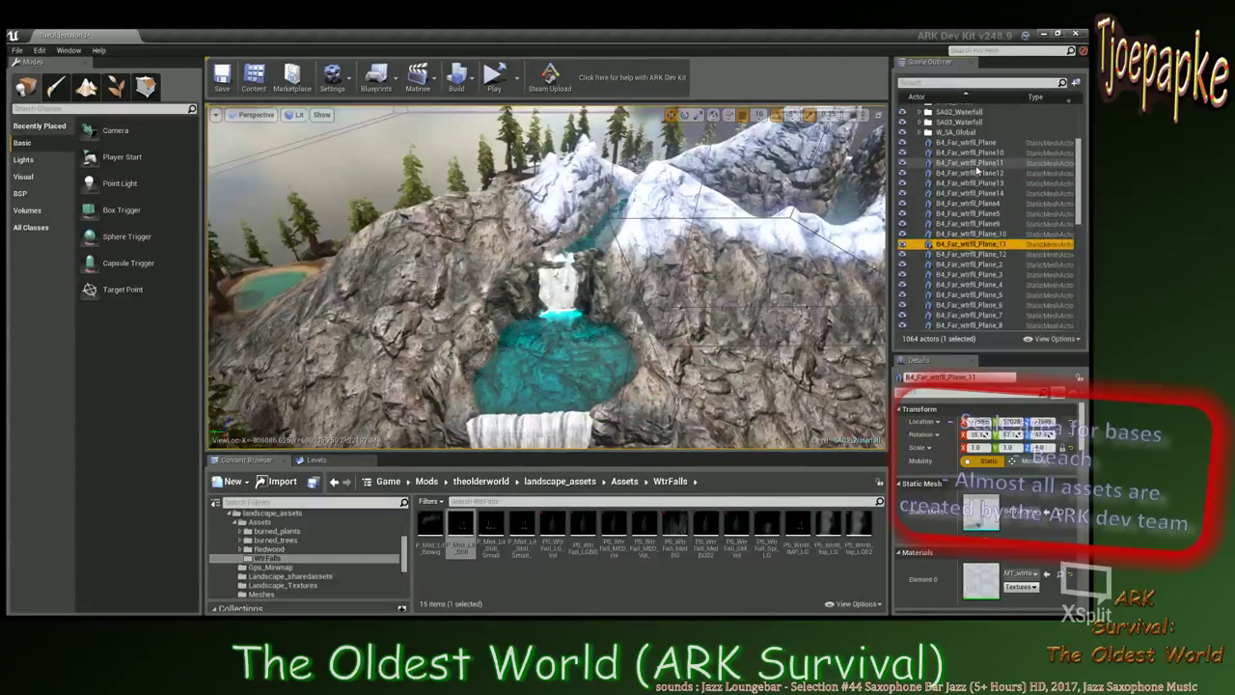
pyautogui.press('Down')
pyautogui.press('Down')
pyautogui.press('Down')
pyautogui.press('Down')
pyautogui.press('Down')
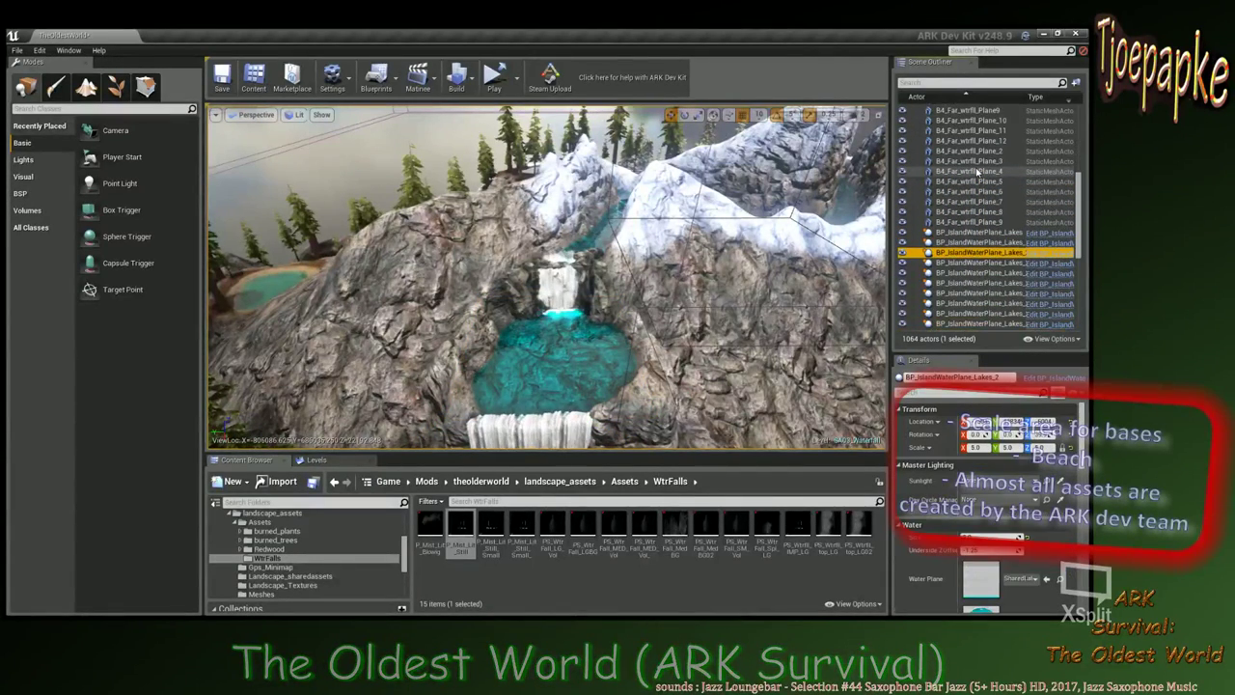
pyautogui.press('Up')
pyautogui.press('Up')
pyautogui.press('Up')
pyautogui.press('Up')
pyautogui.press('Up')
pyautogui.press('Up')
pyautogui.press('Up')
pyautogui.press('Up')
pyautogui.press('Up')
pyautogui.press('Up')
pyautogui.press('Up')
pyautogui.press('Up')
pyautogui.press('Up')
pyautogui.press('Up')
pyautogui.press('Up')
pyautogui.press('Up')
pyautogui.press('Up')
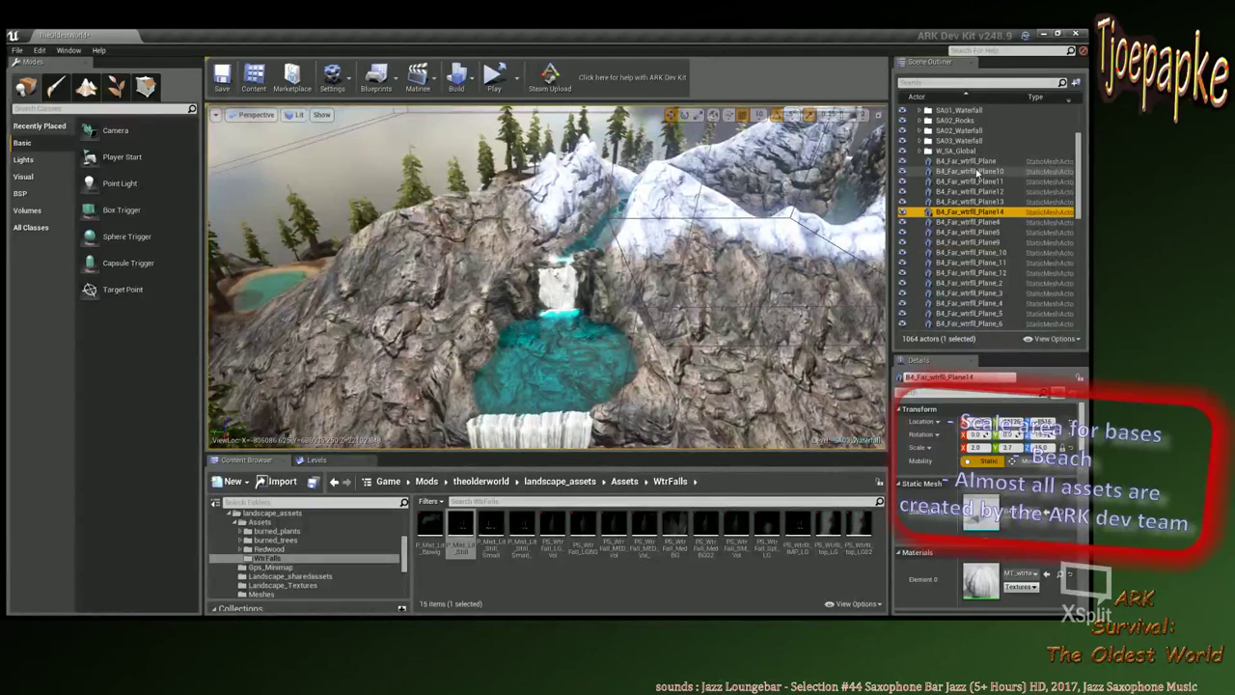
pyautogui.press('Up')
pyautogui.press('Up')
pyautogui.press('Up')
pyautogui.press('Up')
pyautogui.press('Up')
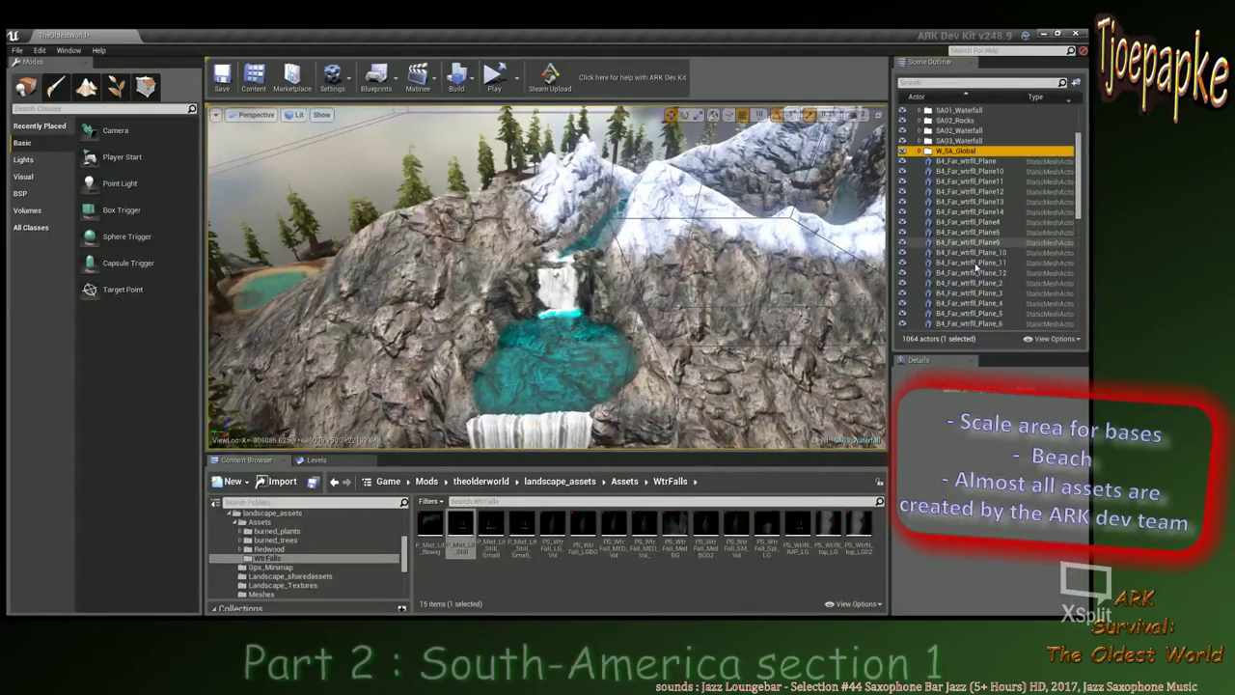
# Go through the loose B4_Far_wtrfll_Plane actors in the South-America folder one by one, checking where each waterfall mesh lies.
pyautogui.moveTo(753, 279); pyautogui.dragTo(730, 345, button='right')
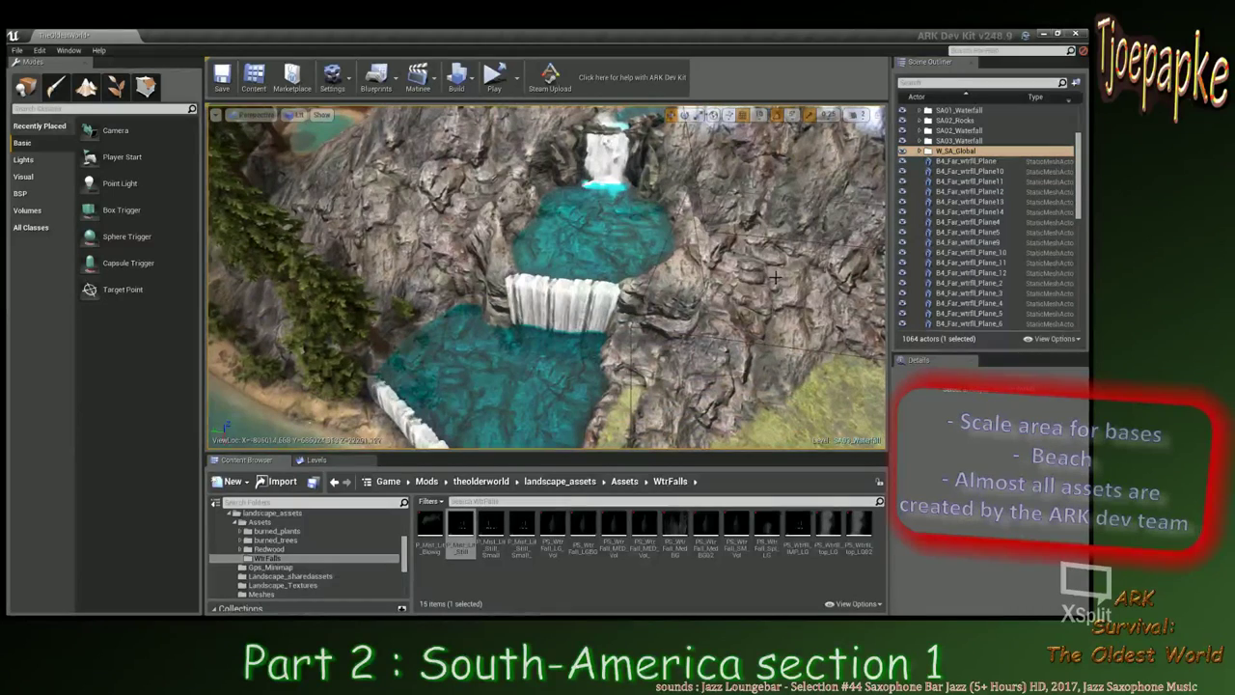
pyautogui.click(962, 163)
pyautogui.press('Down')
pyautogui.press('Down')
pyautogui.press('Down')
pyautogui.press('Down')
pyautogui.press('Down')
pyautogui.press('Down')
pyautogui.press('Down')
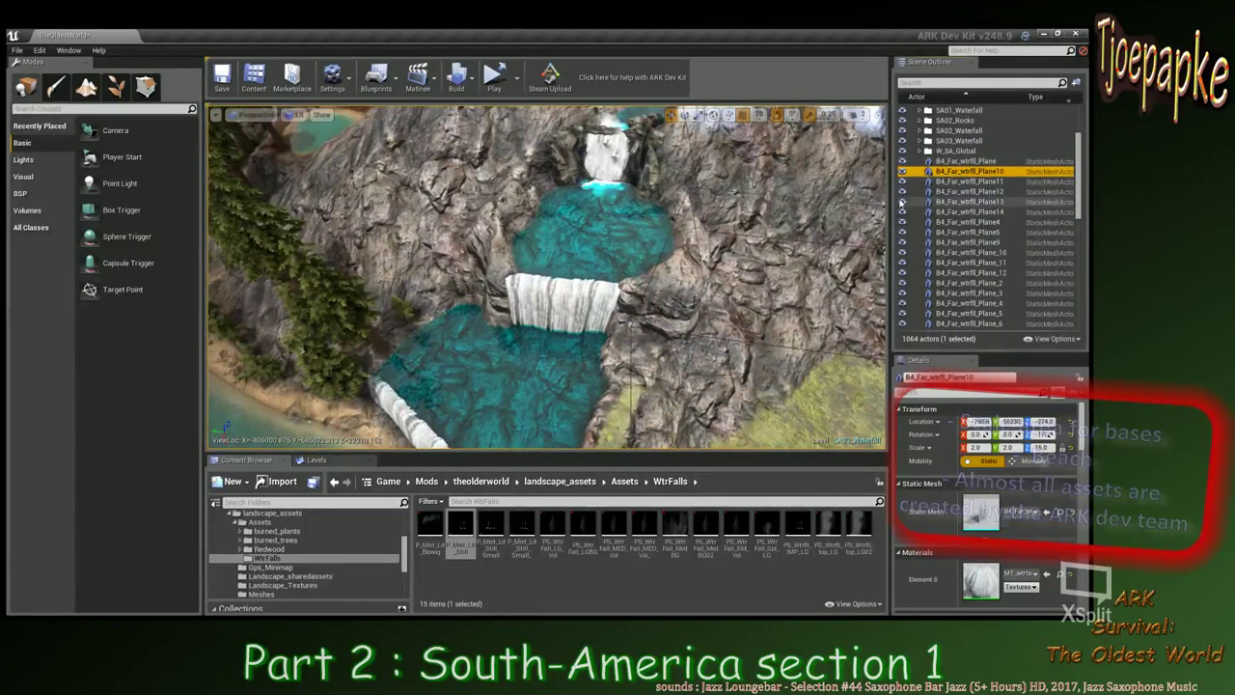
pyautogui.press('Down')
pyautogui.press('Down')
pyautogui.press('Down')
pyautogui.press('Down')
pyautogui.press('Down')
pyautogui.press('Down')
pyautogui.press('Down')
pyautogui.press('Down')
pyautogui.press('Down')
pyautogui.press('Down')
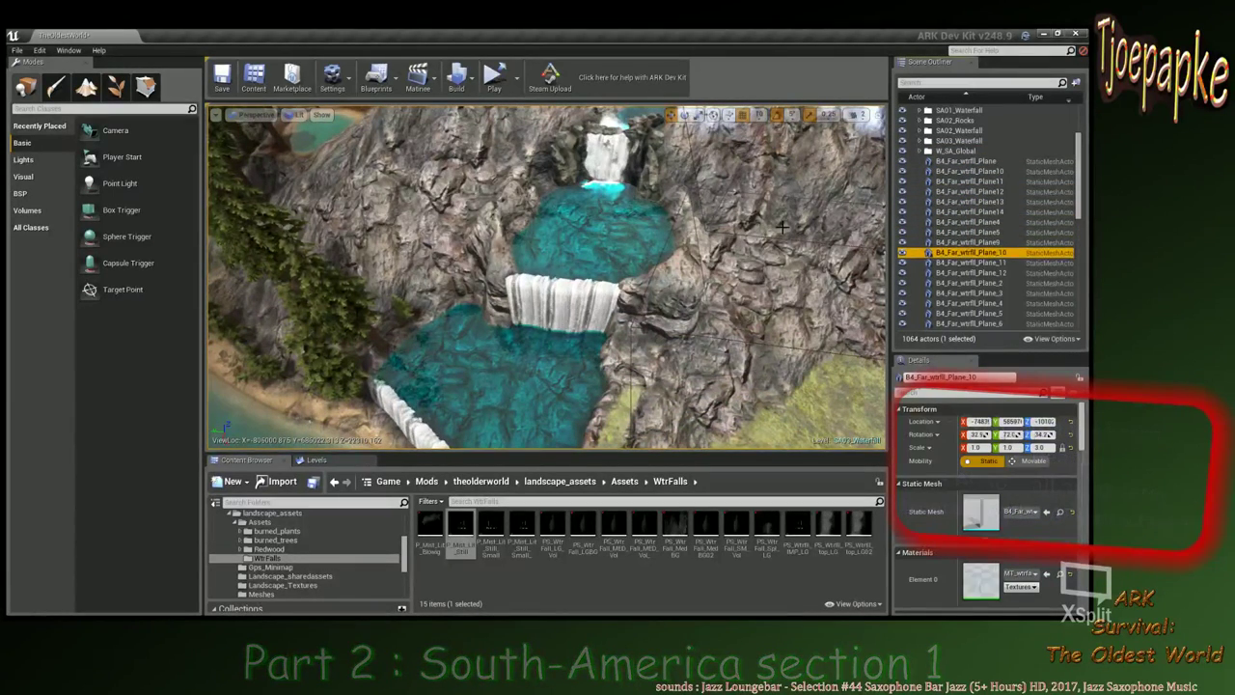
pyautogui.press('Down')
pyautogui.press('Down')
pyautogui.press('Down')
pyautogui.press('Down')
pyautogui.press('Down')
pyautogui.press('Down')
pyautogui.press('Down')
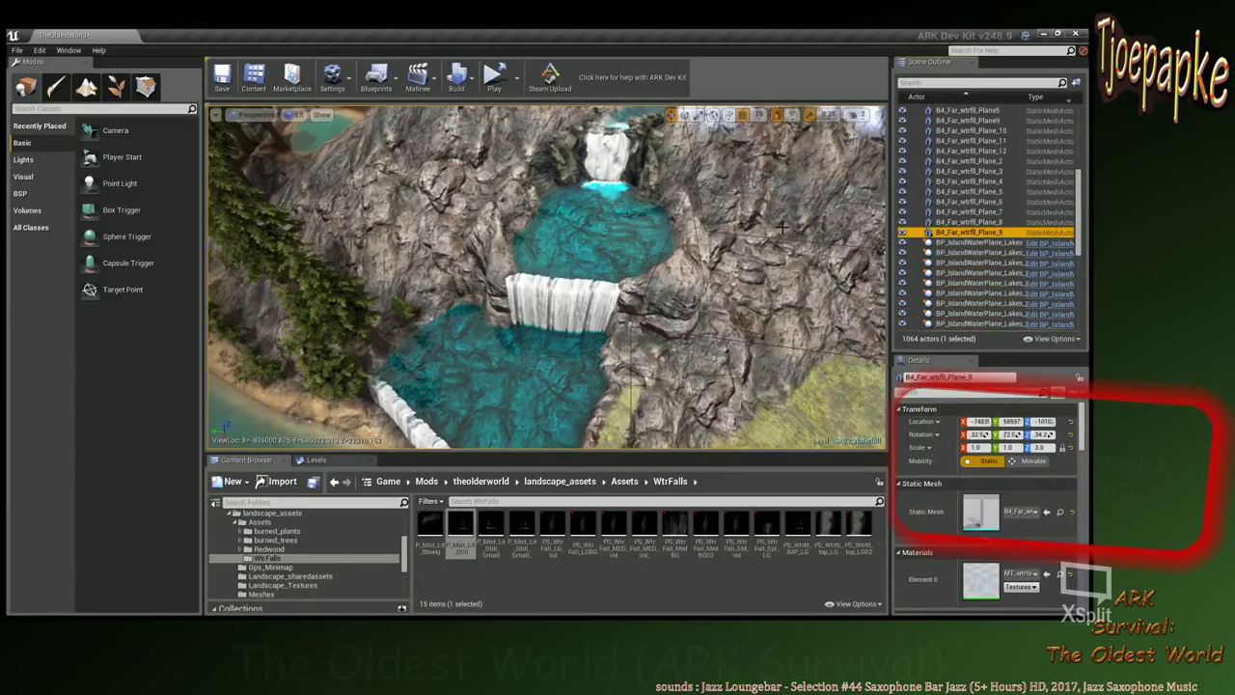
# Go through the loose BP_IslandWaterPlane_Lakes actors in the South-America folder, checking where each lake plane lies.
pyautogui.press('Down')
pyautogui.press('Down')
pyautogui.press('Down')
pyautogui.press('Down')
pyautogui.press('Down')
pyautogui.press('Down')
pyautogui.press('Down')
pyautogui.press('Down')
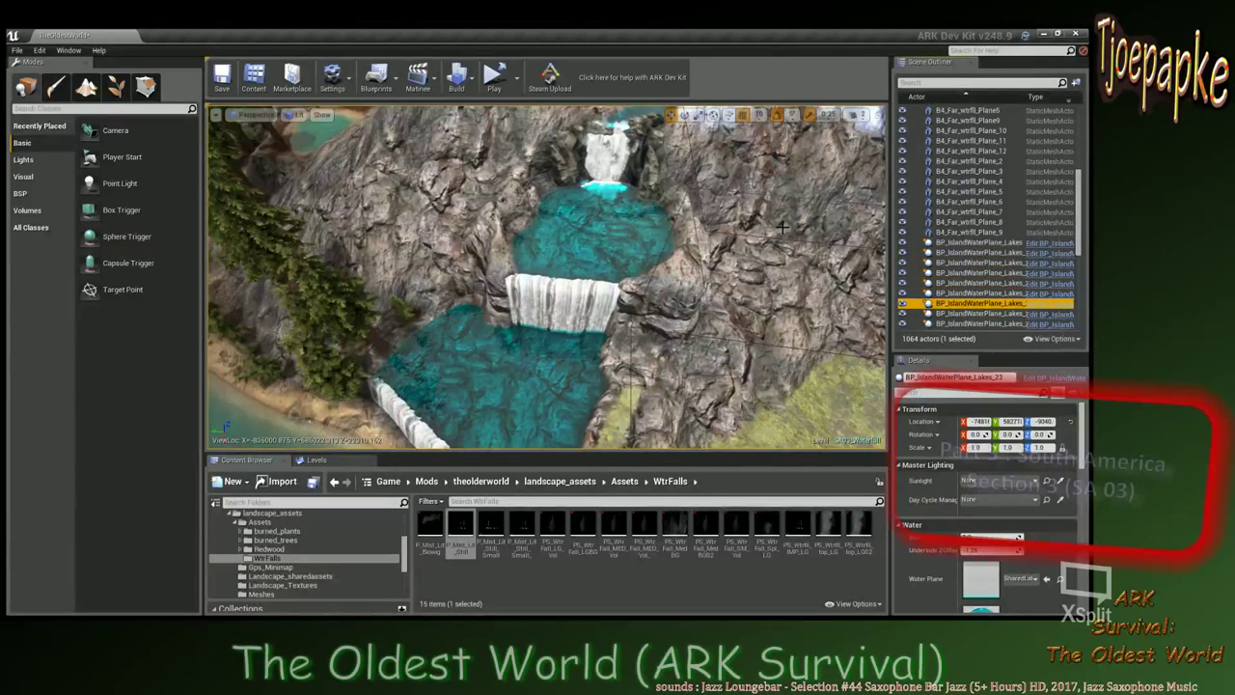
pyautogui.press('Down')
pyautogui.press('Down')
pyautogui.press('Down')
pyautogui.press('Down')
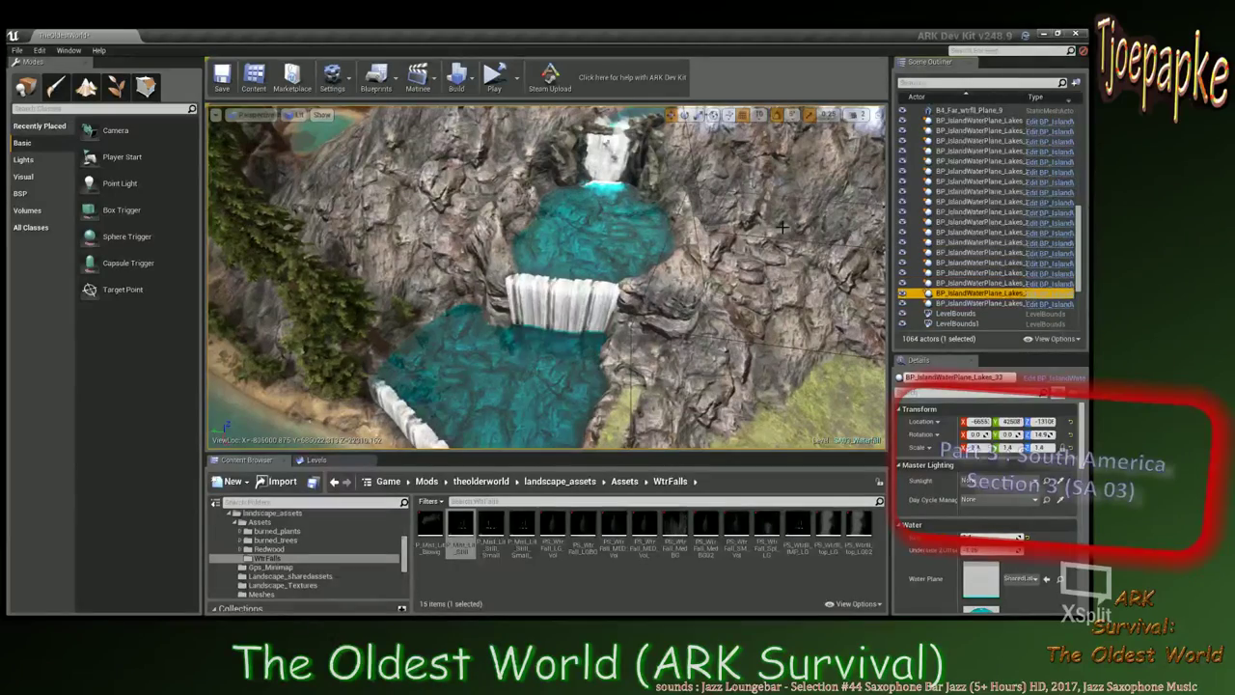
pyautogui.moveTo(726, 233); pyautogui.dragTo(698, 294, button='right')
pyautogui.scroll(-1, 980, 297)
pyautogui.click(979, 286)
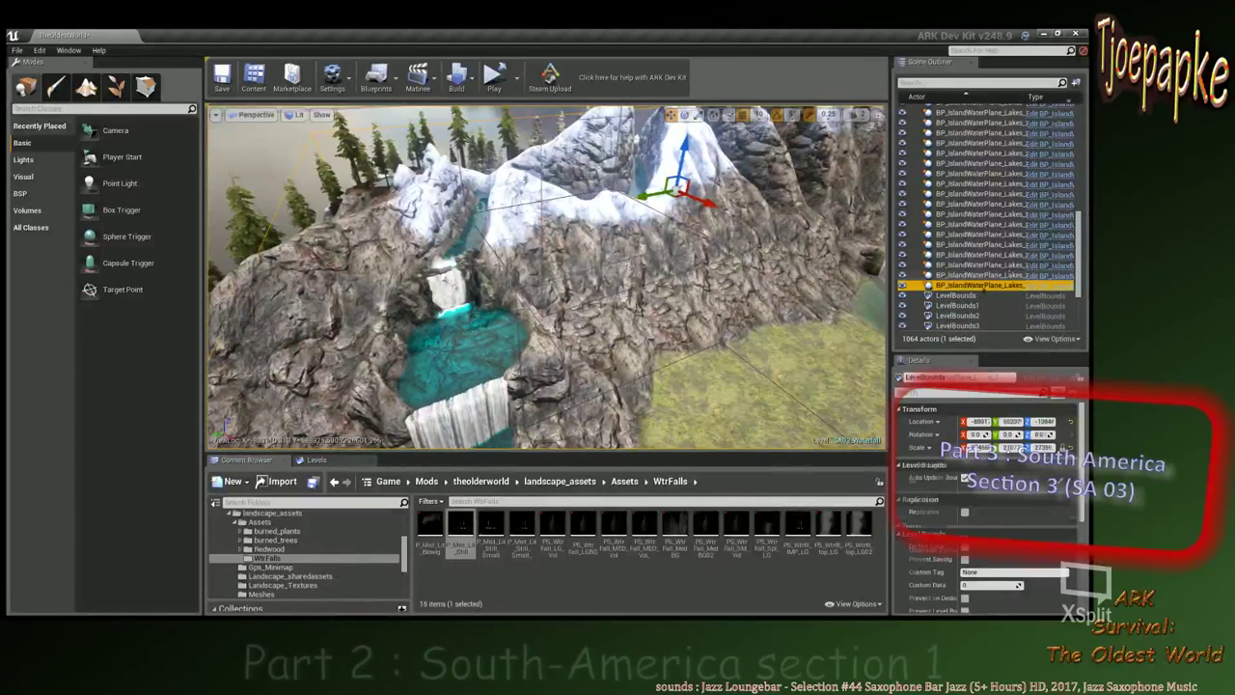
# Examine the W_SA_Global folder and the rest of the outliner for the lake plane at the waterfall's foot.
pyautogui.scroll(10, 1005, 246)
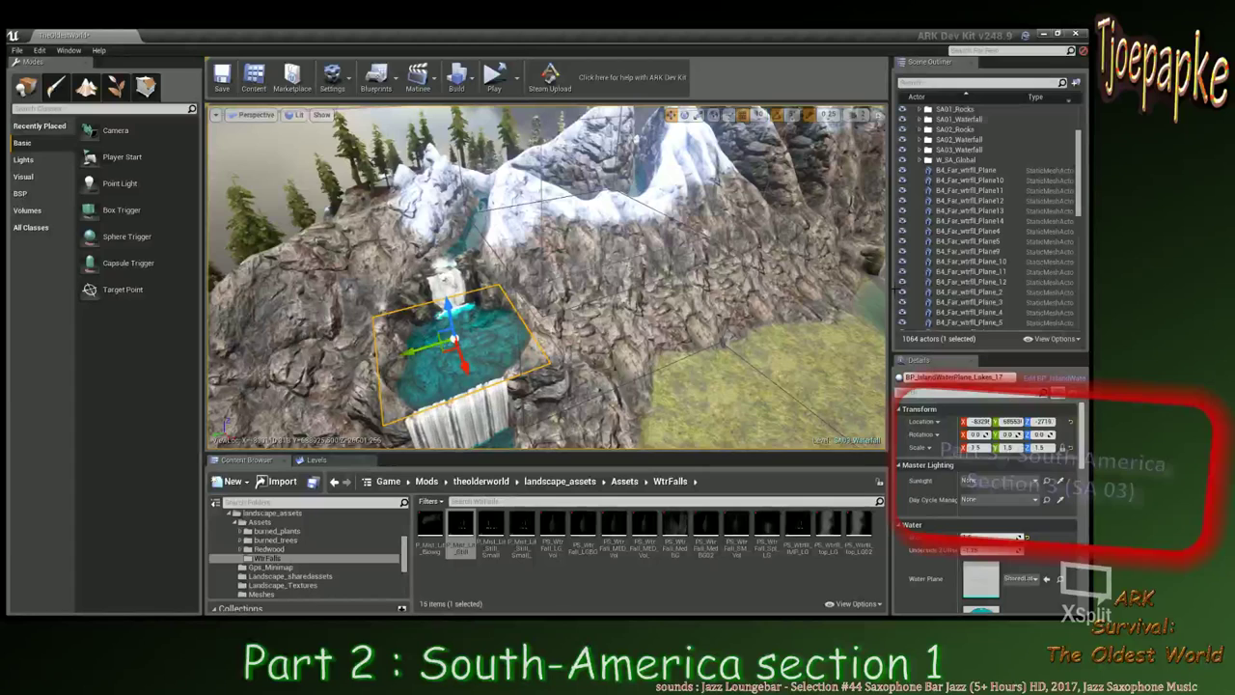
pyautogui.scroll(-10, 991, 278)
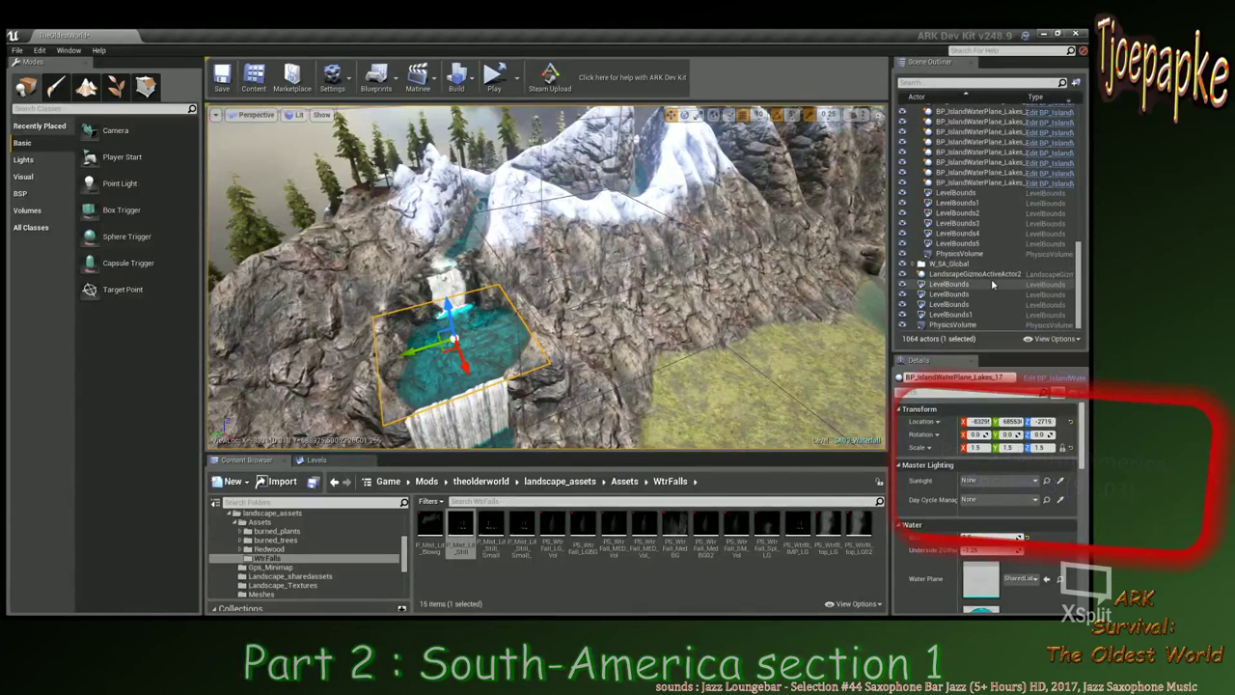
pyautogui.scroll(10, 991, 278)
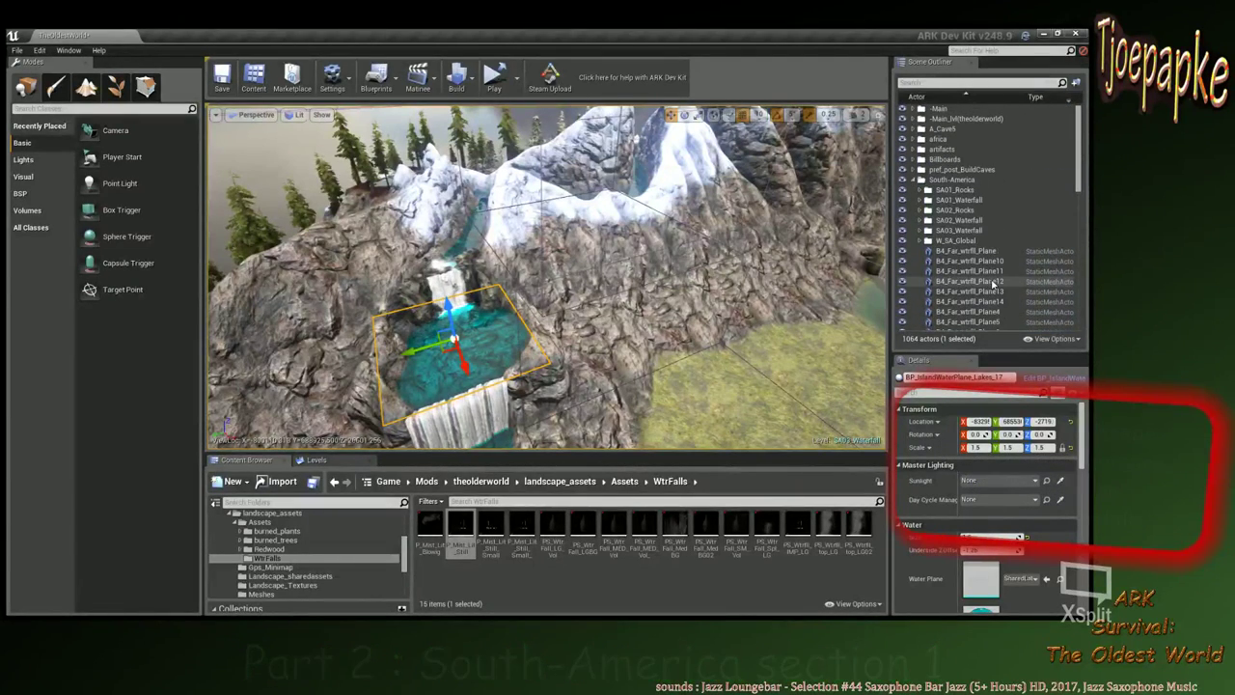
pyautogui.click(922, 241)
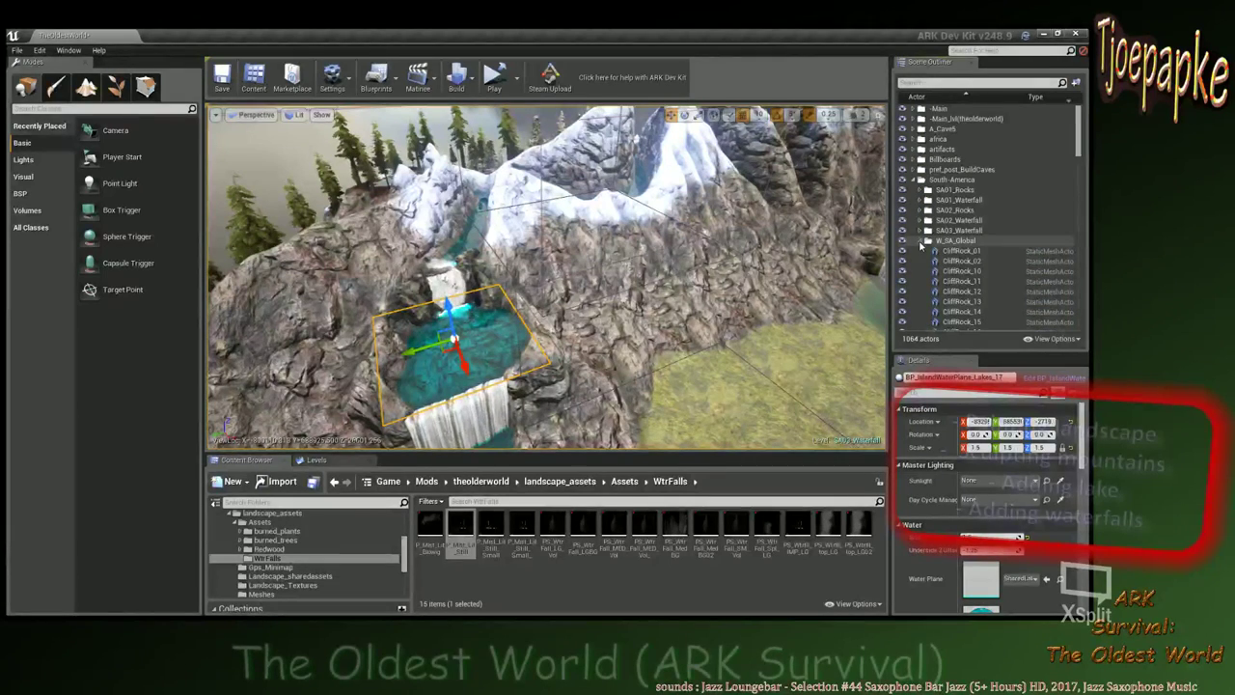
pyautogui.click(921, 242)
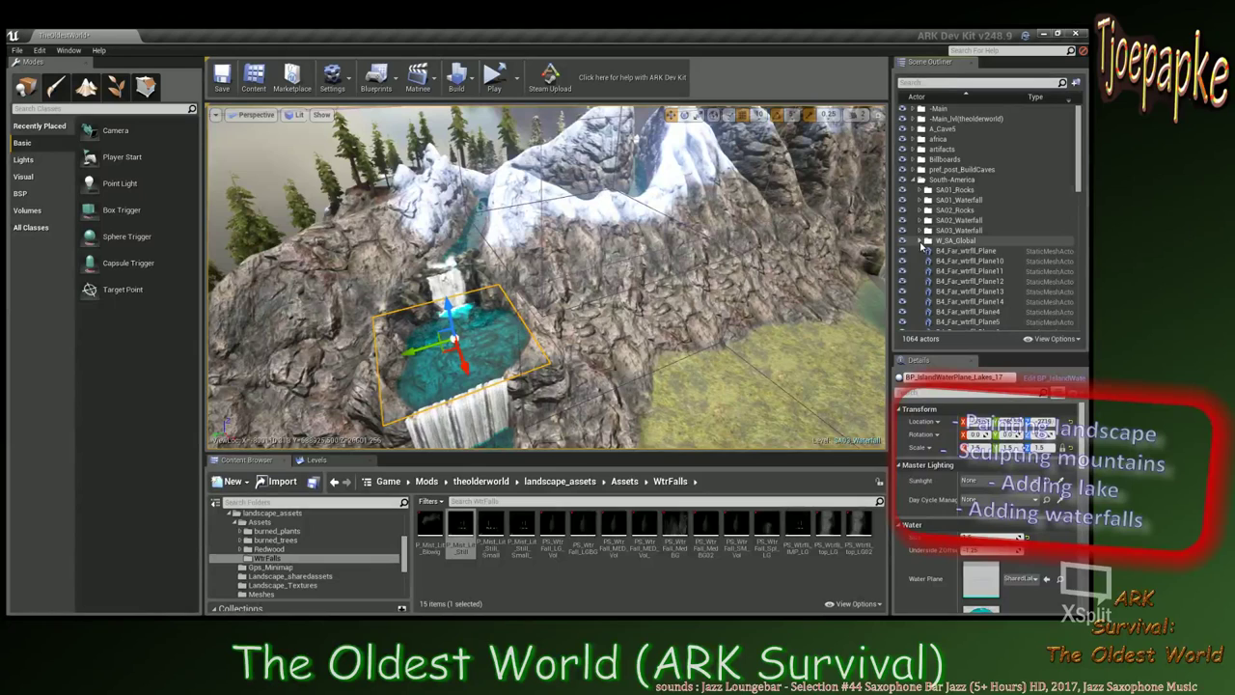
pyautogui.scroll(-5, 951, 266)
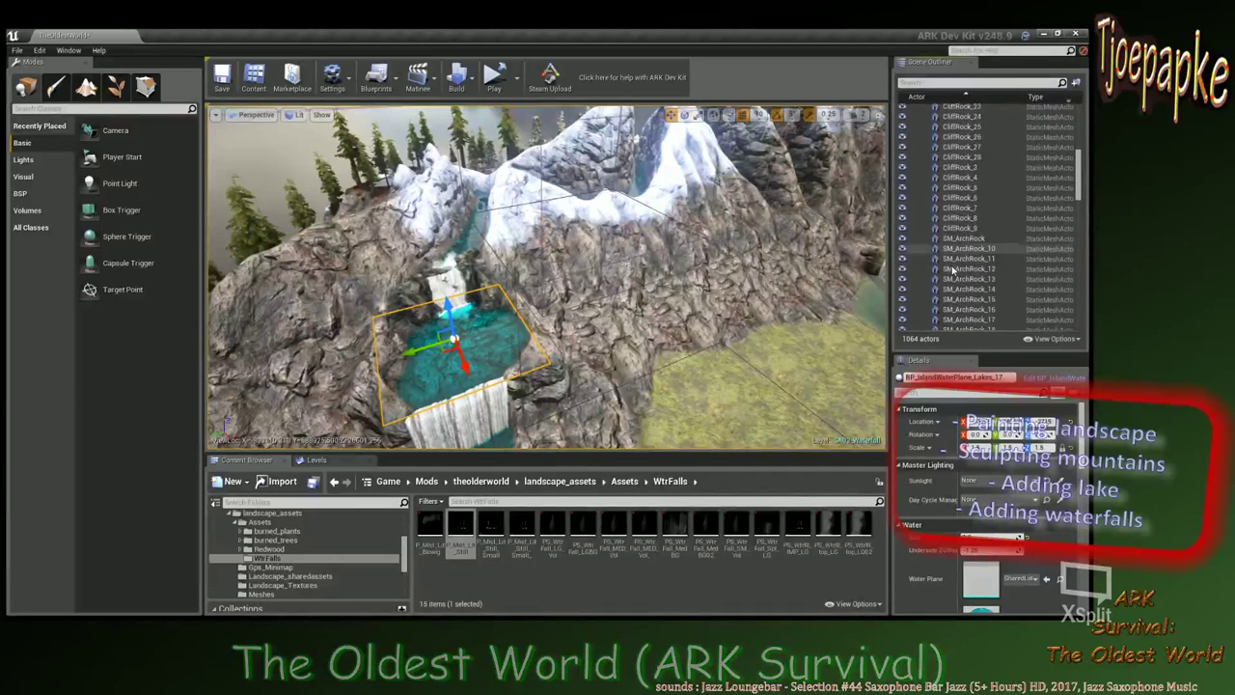
pyautogui.scroll(5, 953, 272)
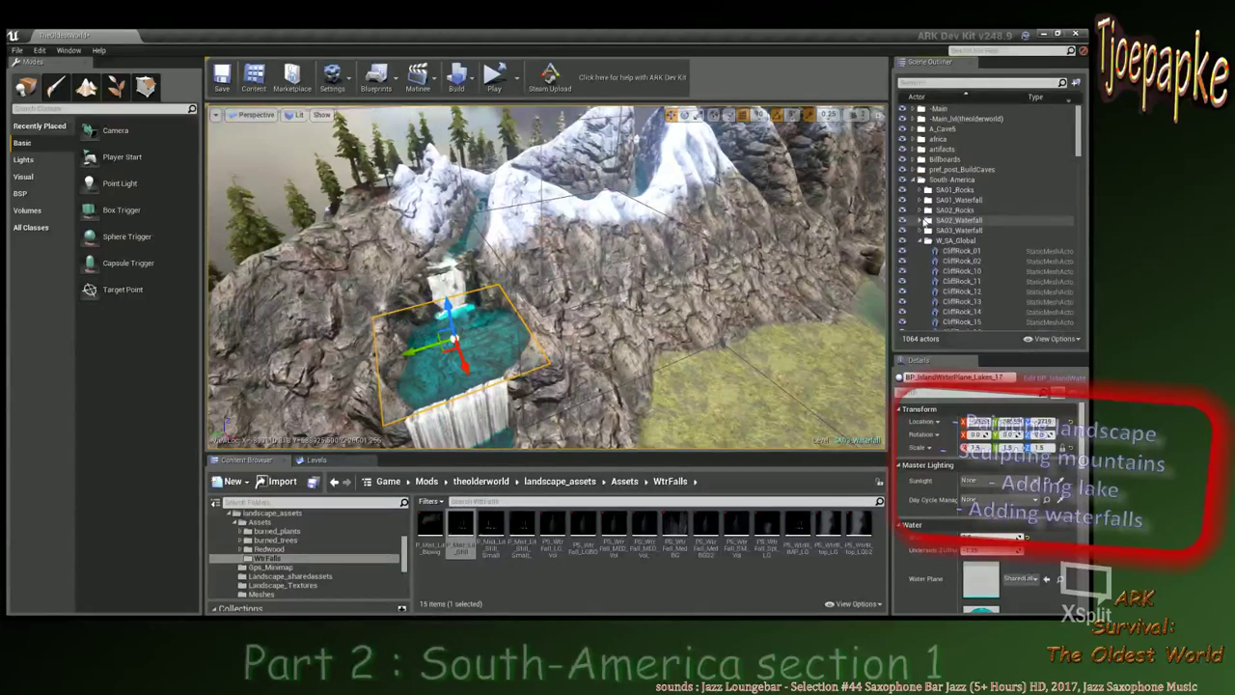
# Examine the SA02_Waterfall folder's contents, checking the location of some of its water drip sounds and waterfall emitters.
pyautogui.click(920, 221)
pyautogui.scroll(-3, 980, 275)
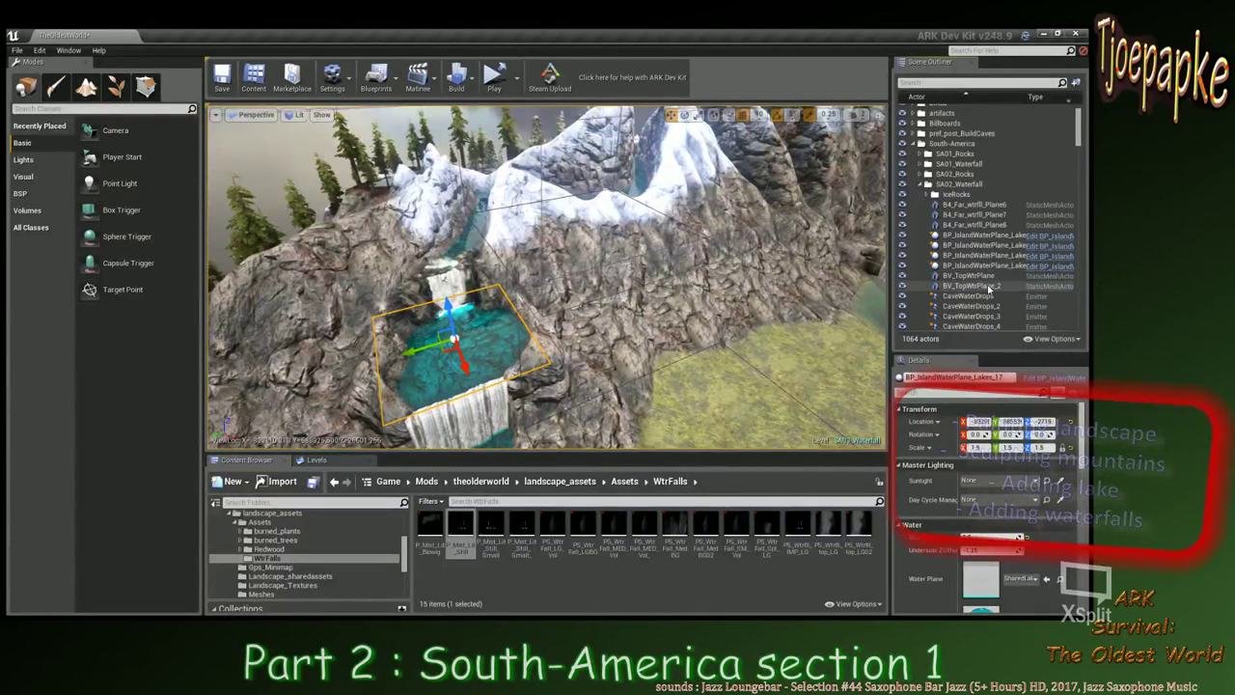
pyautogui.scroll(-15, 989, 288)
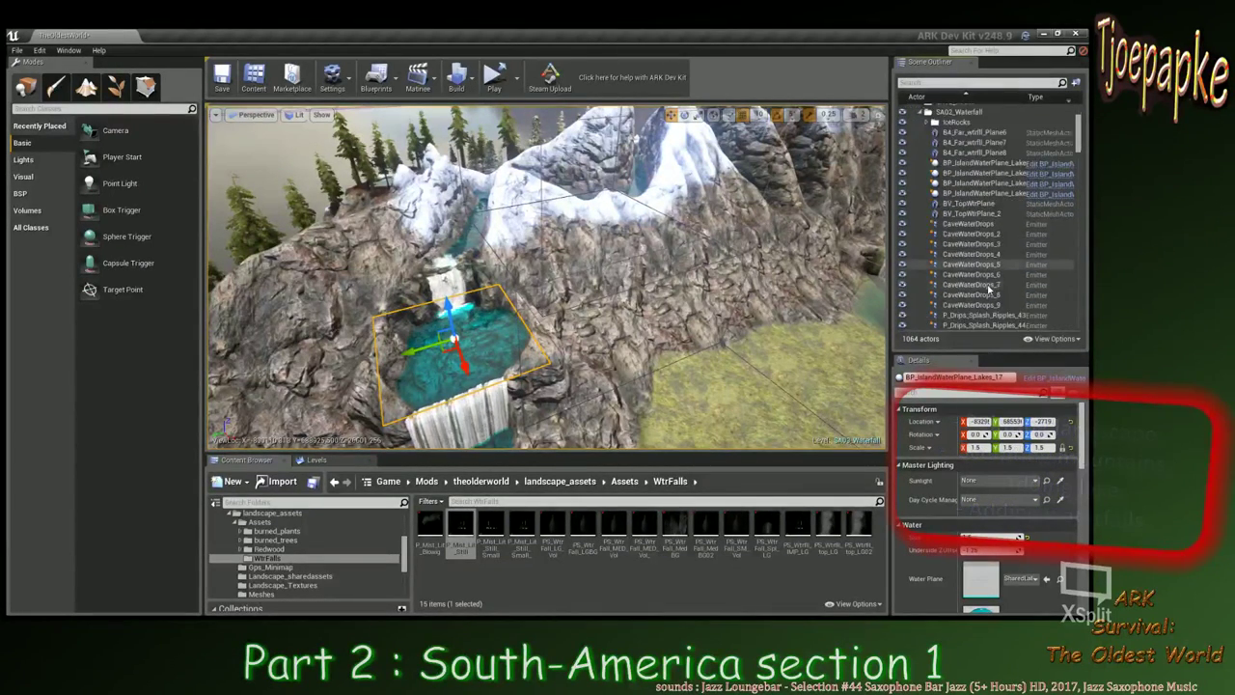
pyautogui.scroll(-15, 990, 287)
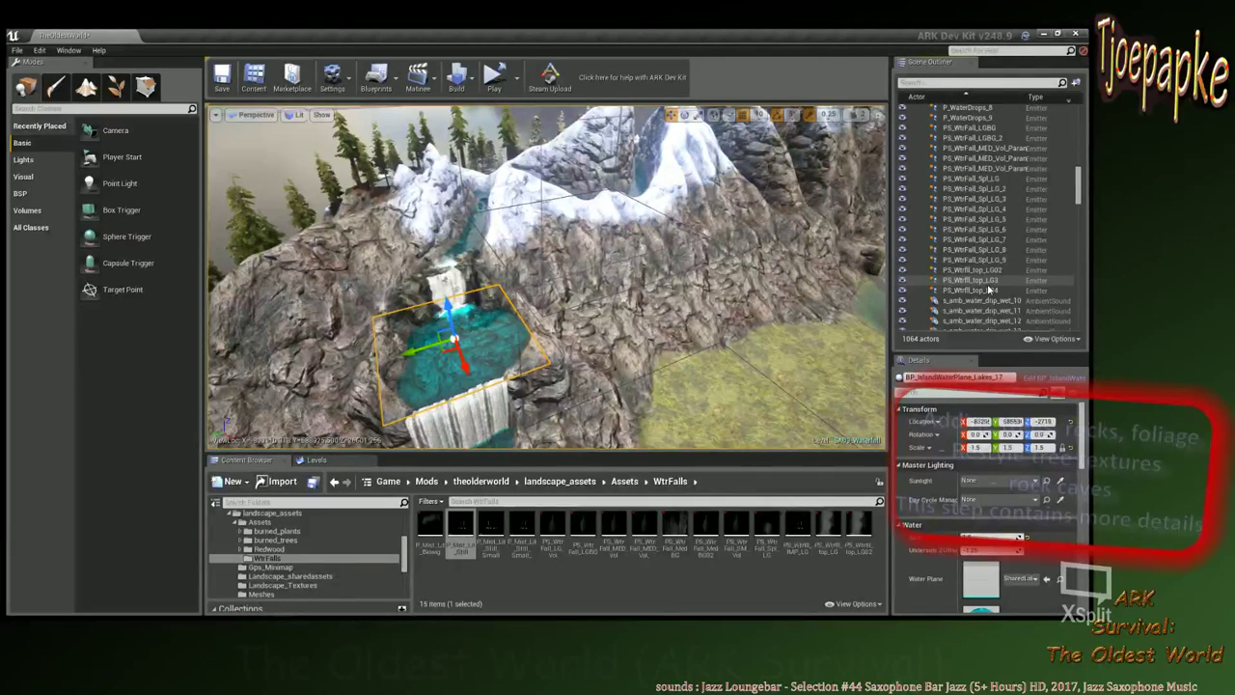
pyautogui.scroll(-8, 989, 288)
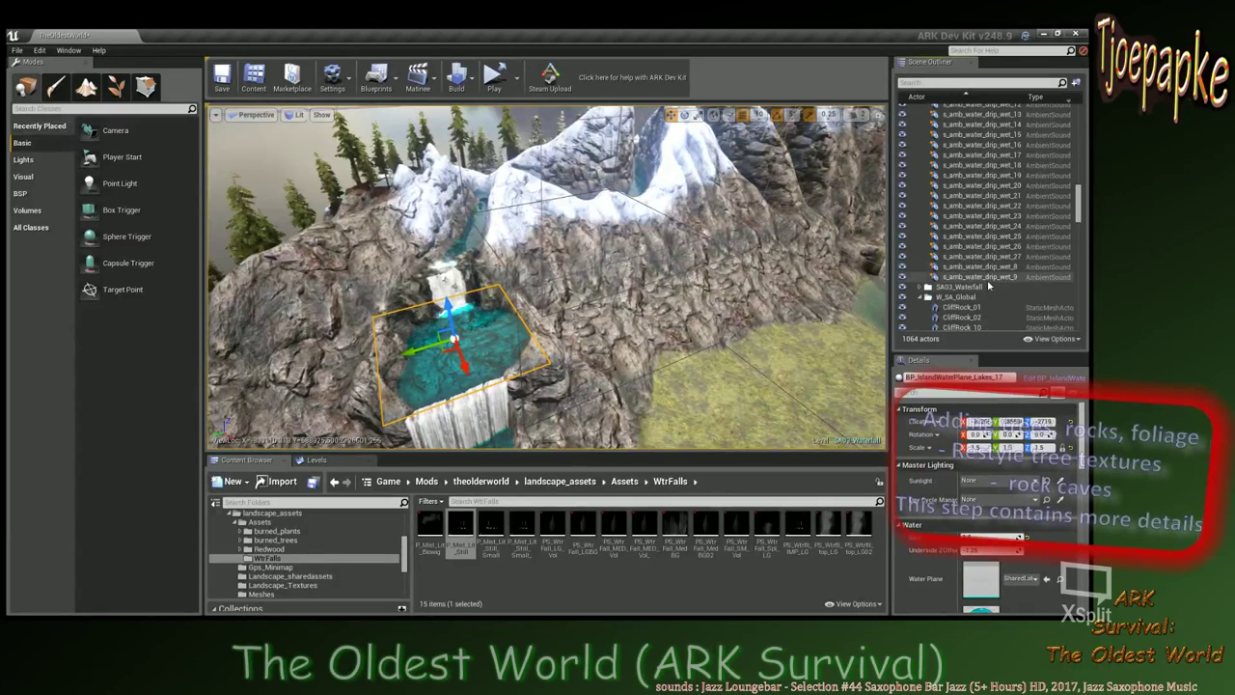
pyautogui.click(988, 277)
pyautogui.click(991, 268)
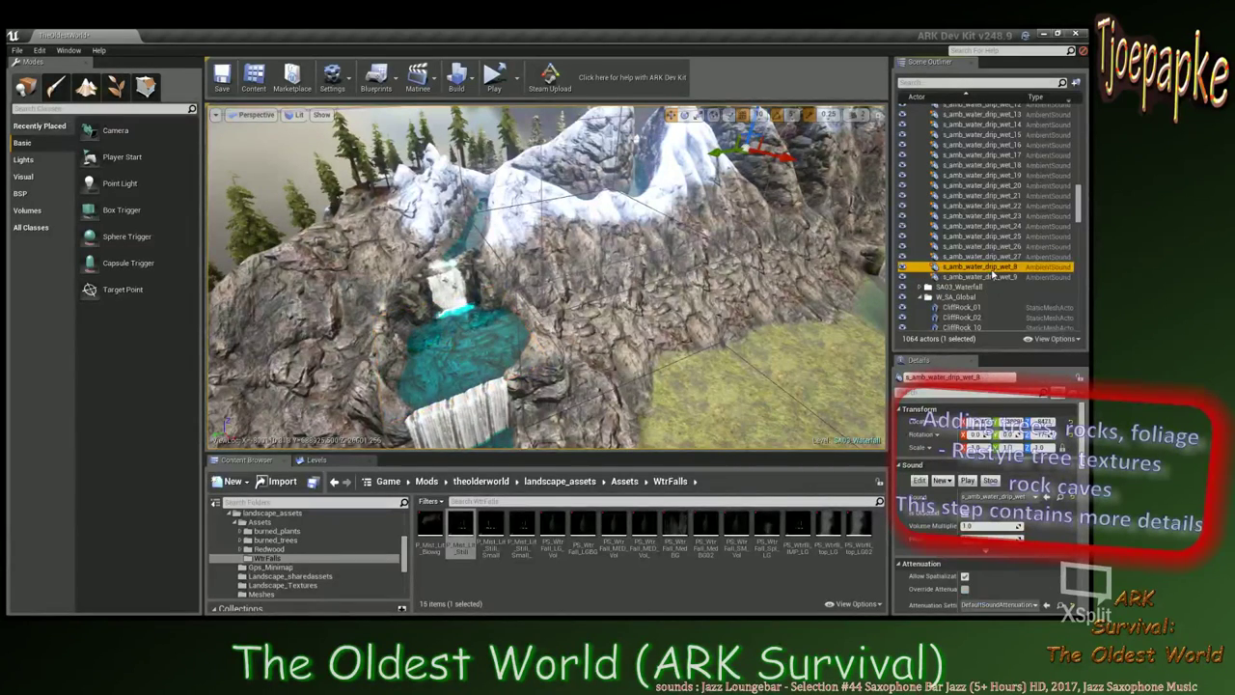
pyautogui.scroll(5, 991, 261)
pyautogui.click(986, 235)
pyautogui.scroll(20, 985, 233)
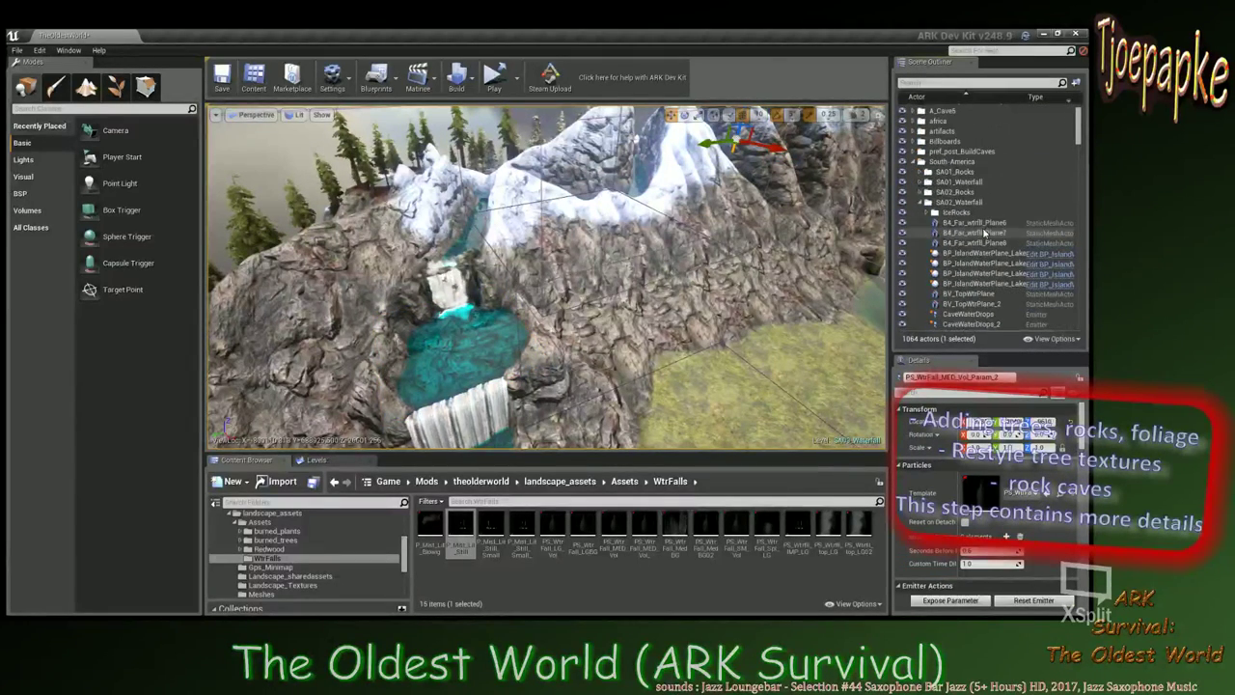
# Select B4_Far_wtrfll_Plane6, Plane7 and Plane8 plus the first two BP_IslandWaterPlane_Lakes planes in the SA02_Waterfall folder.
pyautogui.click(986, 224)
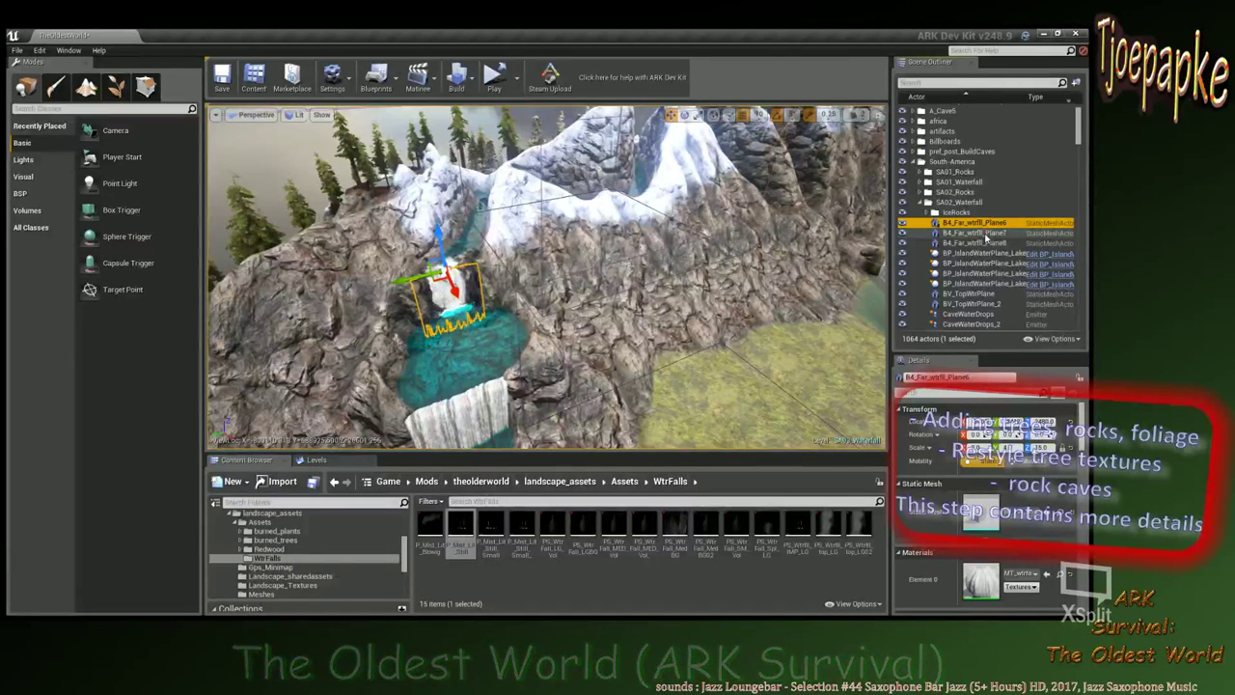
pyautogui.keyDown('ctrl'); pyautogui.click(987, 233); pyautogui.keyUp('ctrl')
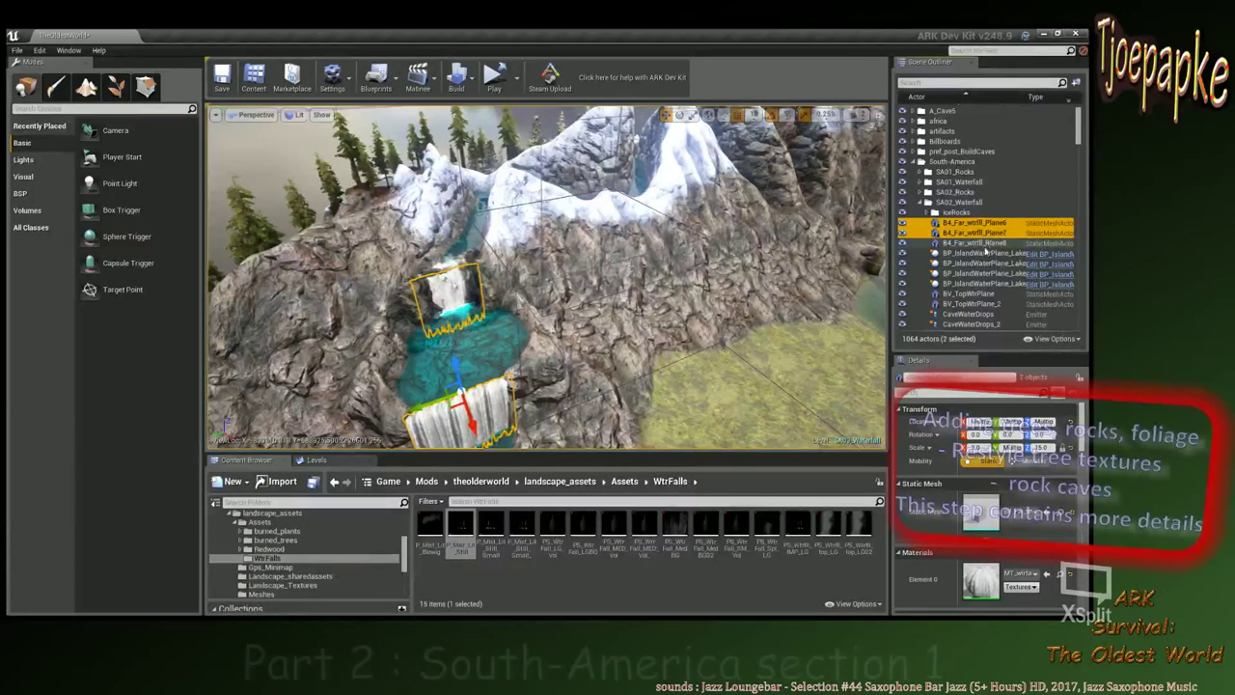
pyautogui.keyDown('ctrl'); pyautogui.click(985, 244); pyautogui.keyUp('ctrl')
pyautogui.press('f')
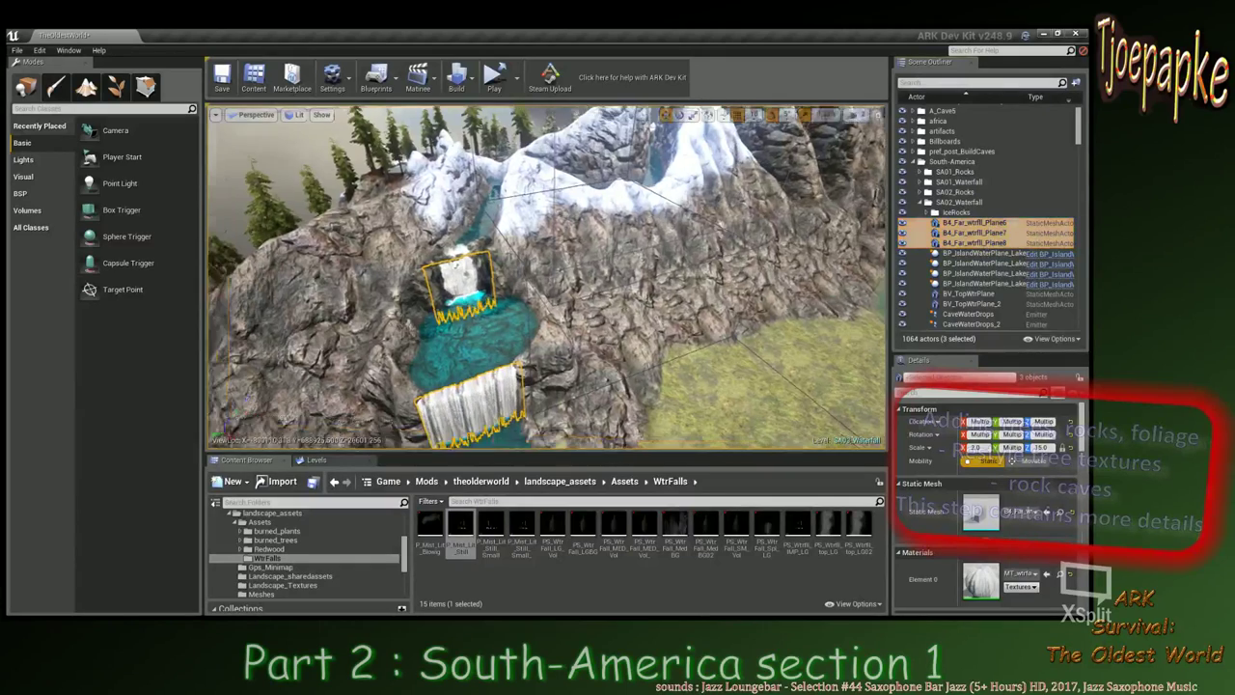
pyautogui.keyDown('ctrl'); pyautogui.click(970, 253); pyautogui.keyUp('ctrl')
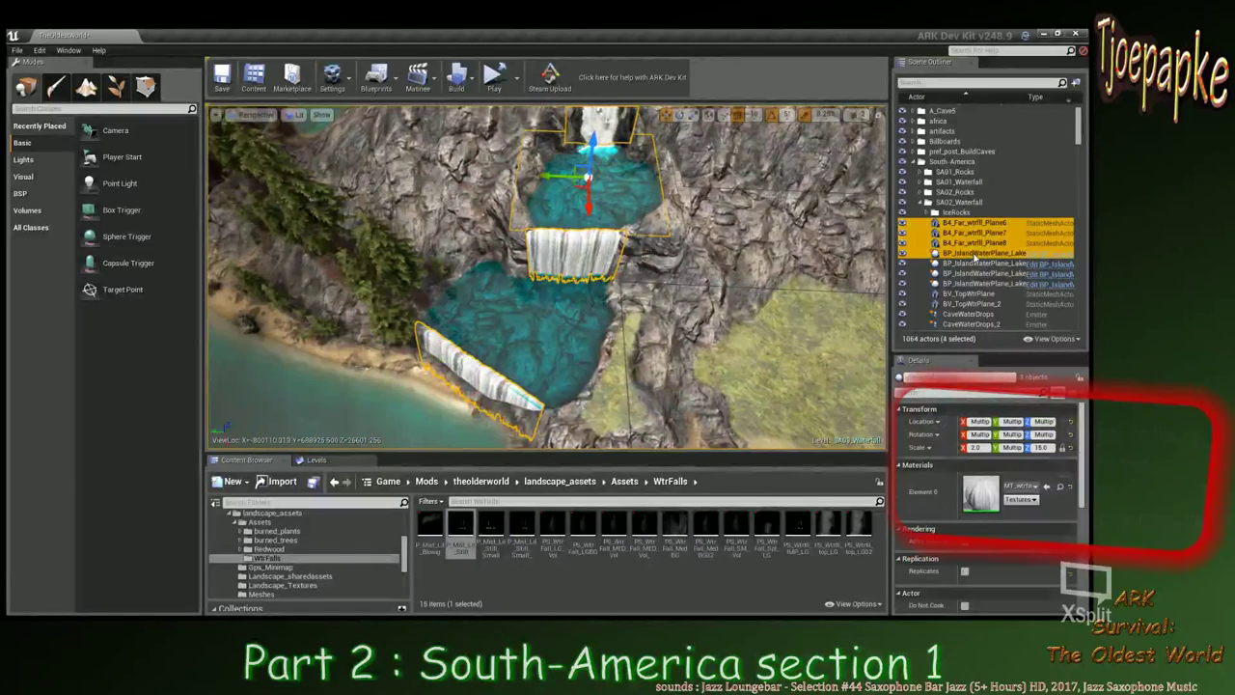
pyautogui.keyDown('ctrl'); pyautogui.click(974, 263); pyautogui.keyUp('ctrl')
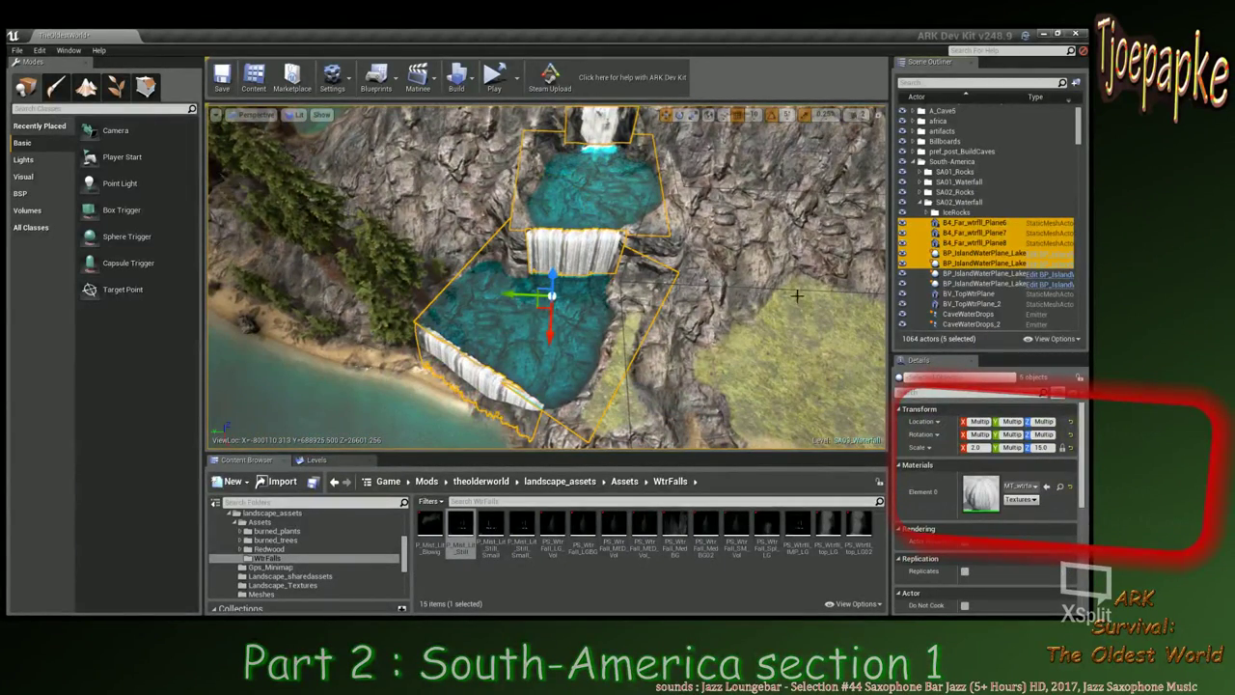
pyautogui.press('f')
pyautogui.keyDown('ctrl'); pyautogui.click(963, 283); pyautogui.keyUp('ctrl')
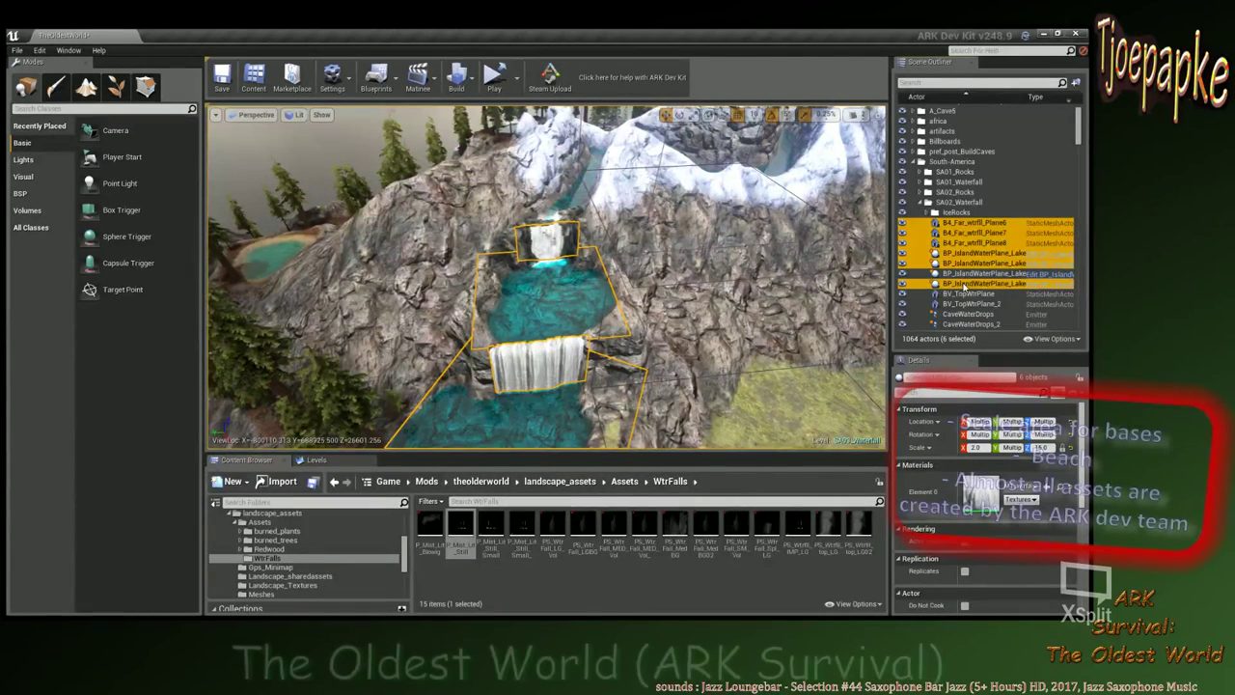
pyautogui.press('f')
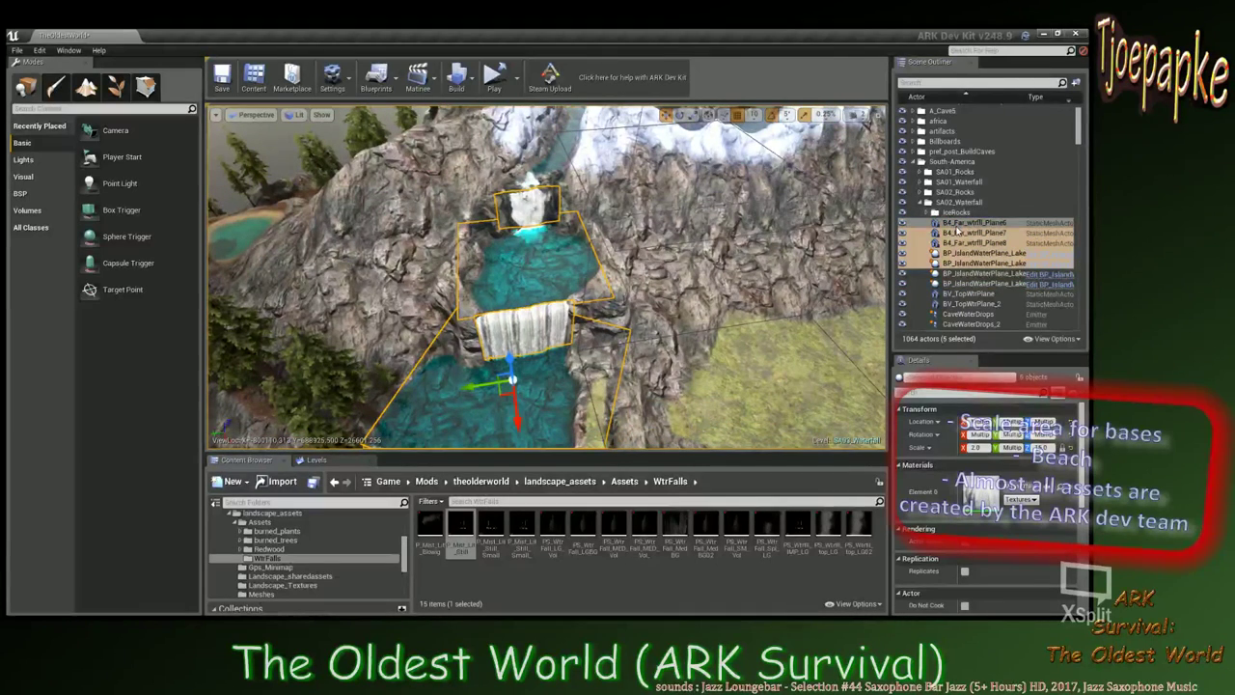
# Move the selected waterfall and lake planes into the SA03_Waterfall folder, and collapse the SA02_Waterfall and W_SA_Global folders.
pyautogui.scroll(-5, 960, 256)
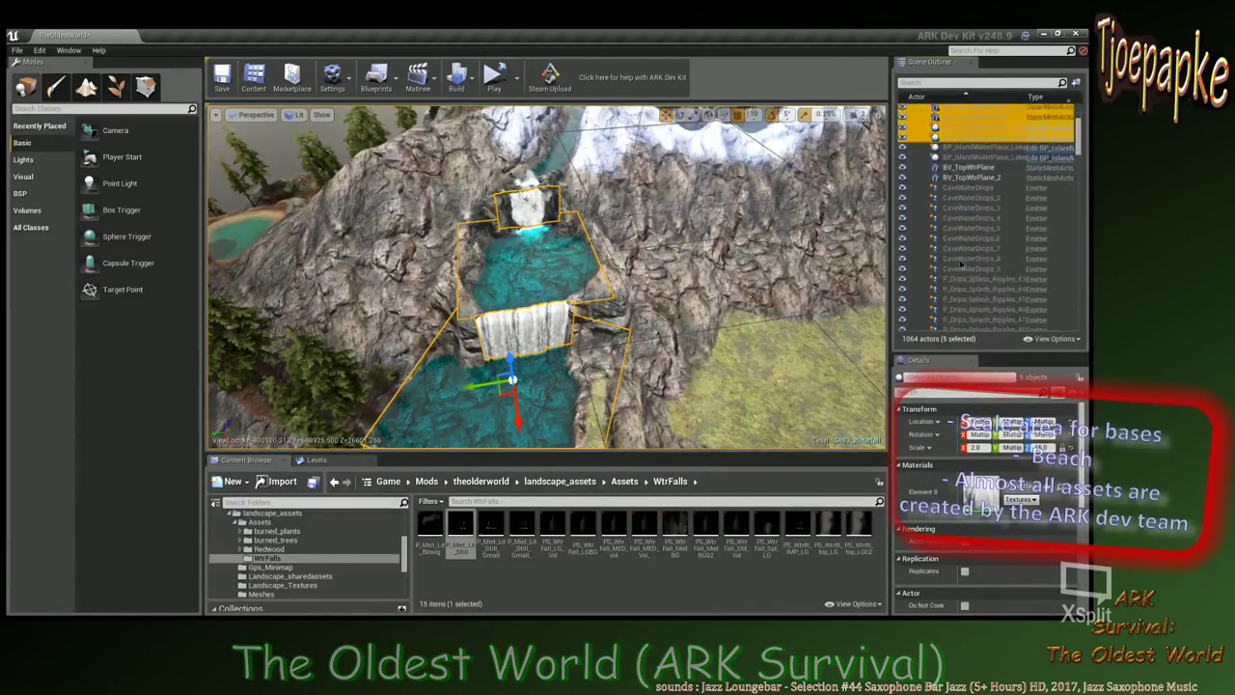
pyautogui.scroll(-10, 960, 265)
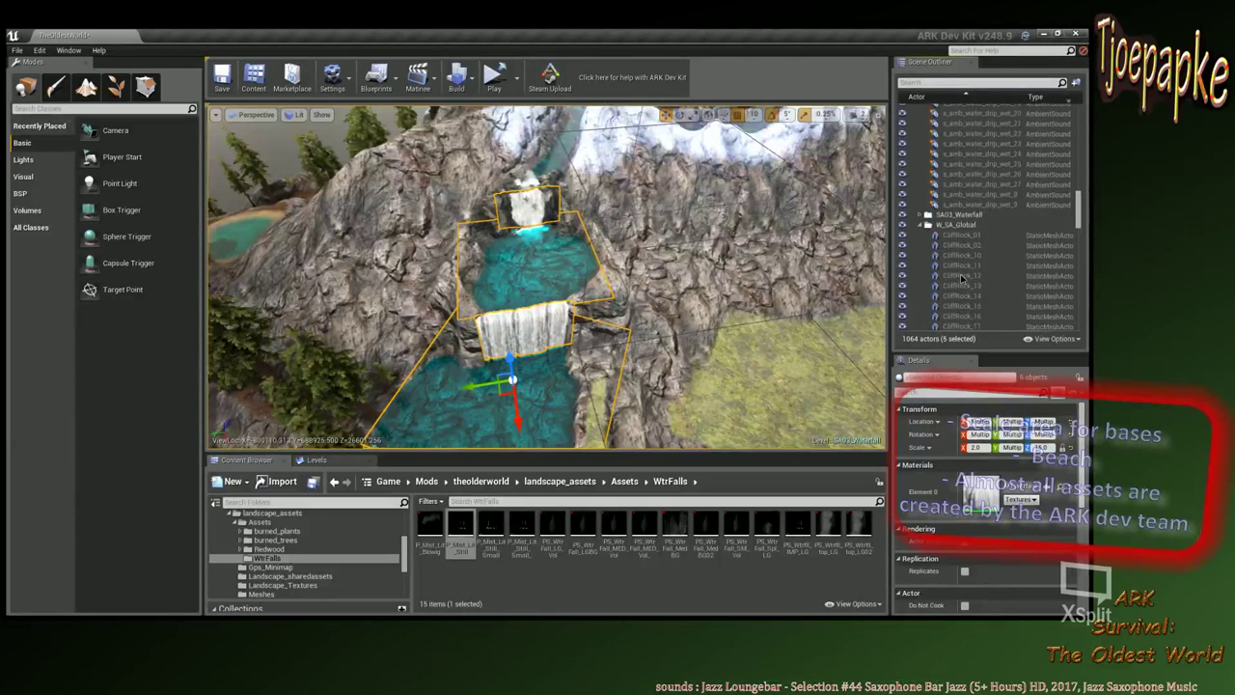
pyautogui.scroll(3, 962, 278)
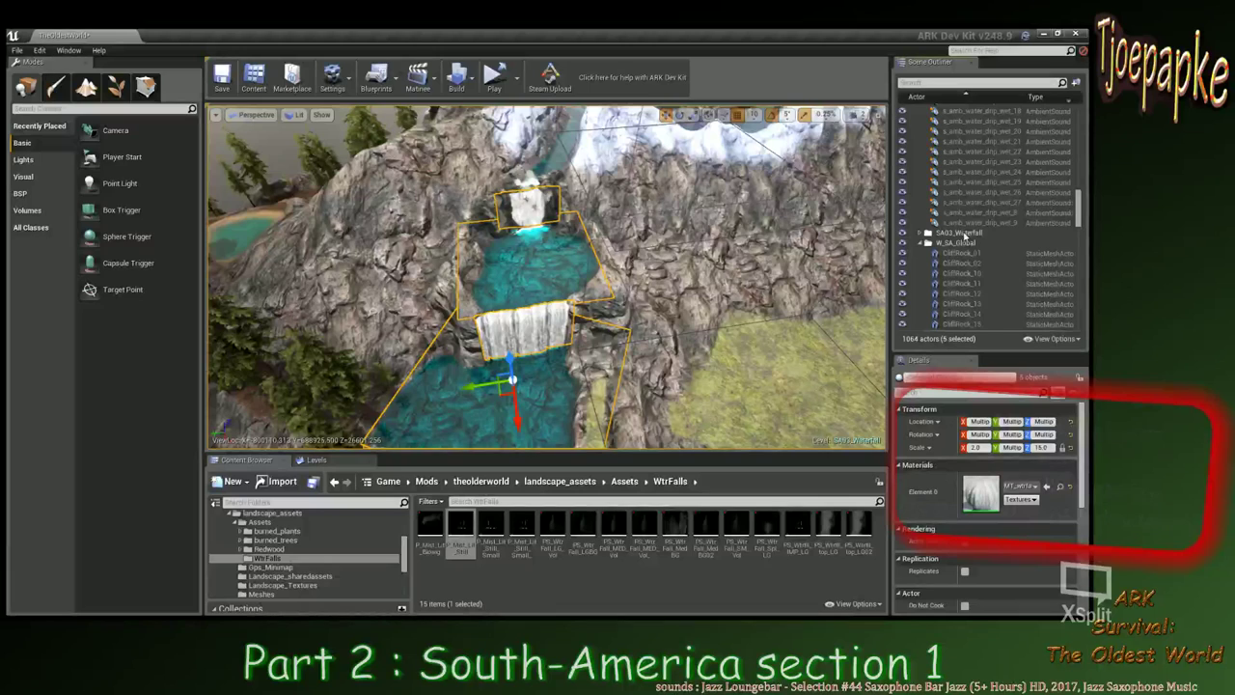
pyautogui.scroll(8, 926, 228)
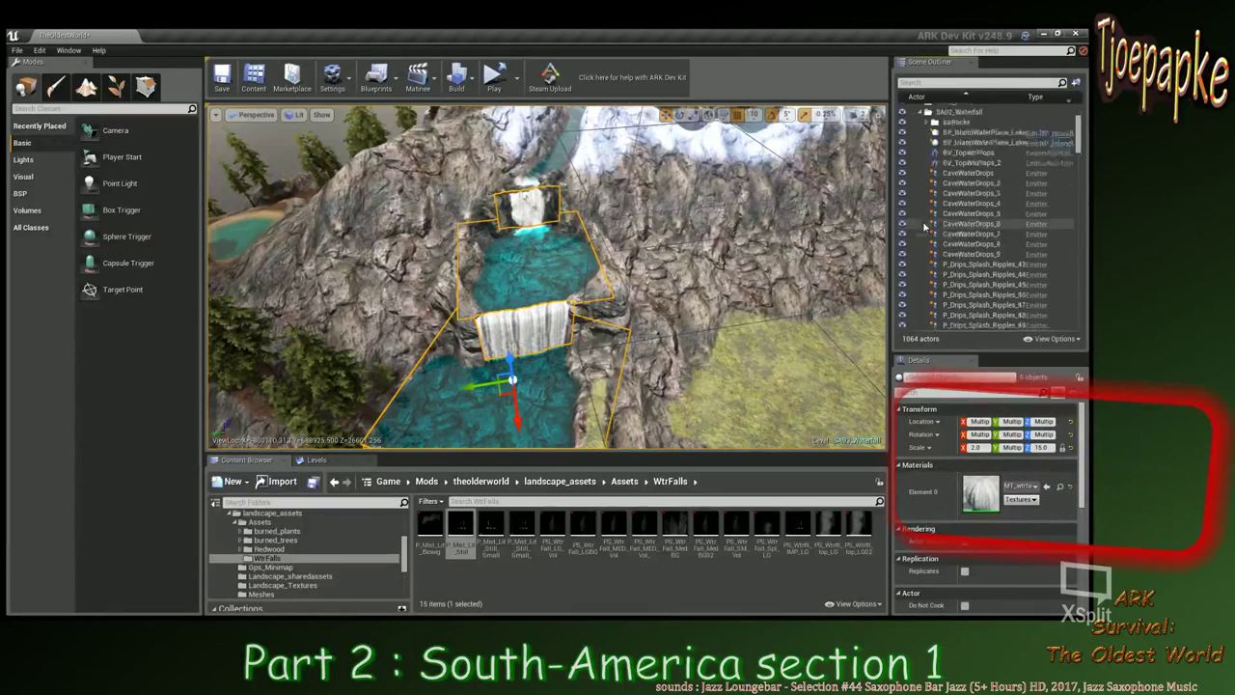
pyautogui.scroll(3, 925, 228)
pyautogui.click(921, 203)
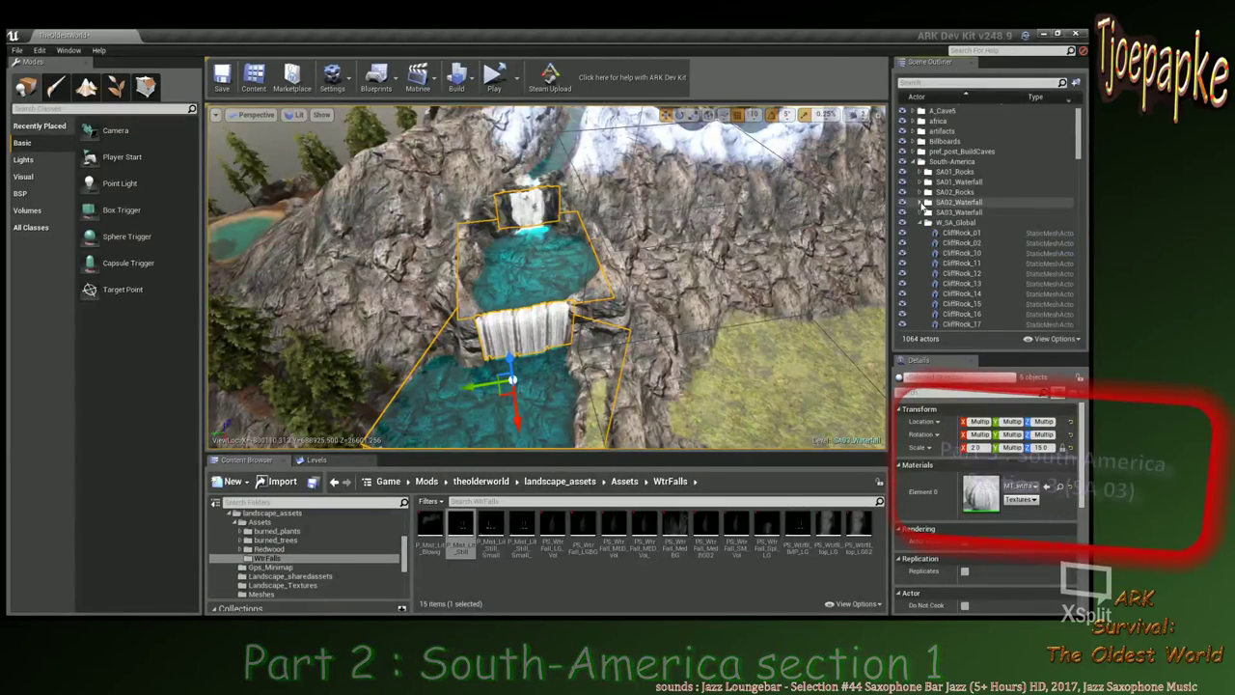
pyautogui.click(921, 223)
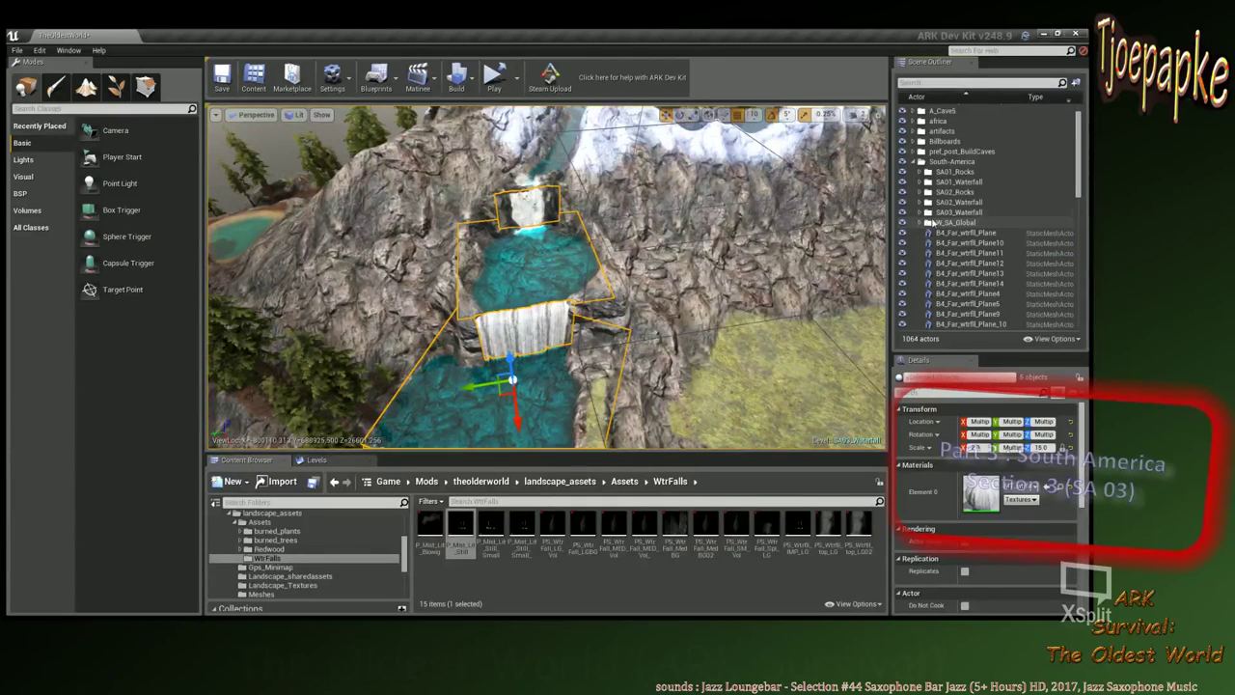
pyautogui.click(941, 212)
# Save the modified SA02_Rocks and SA02_Waterfall levels and look through the levels list for others left unsaved.
pyautogui.moveTo(624, 315); pyautogui.dragTo(593, 338, button='right')
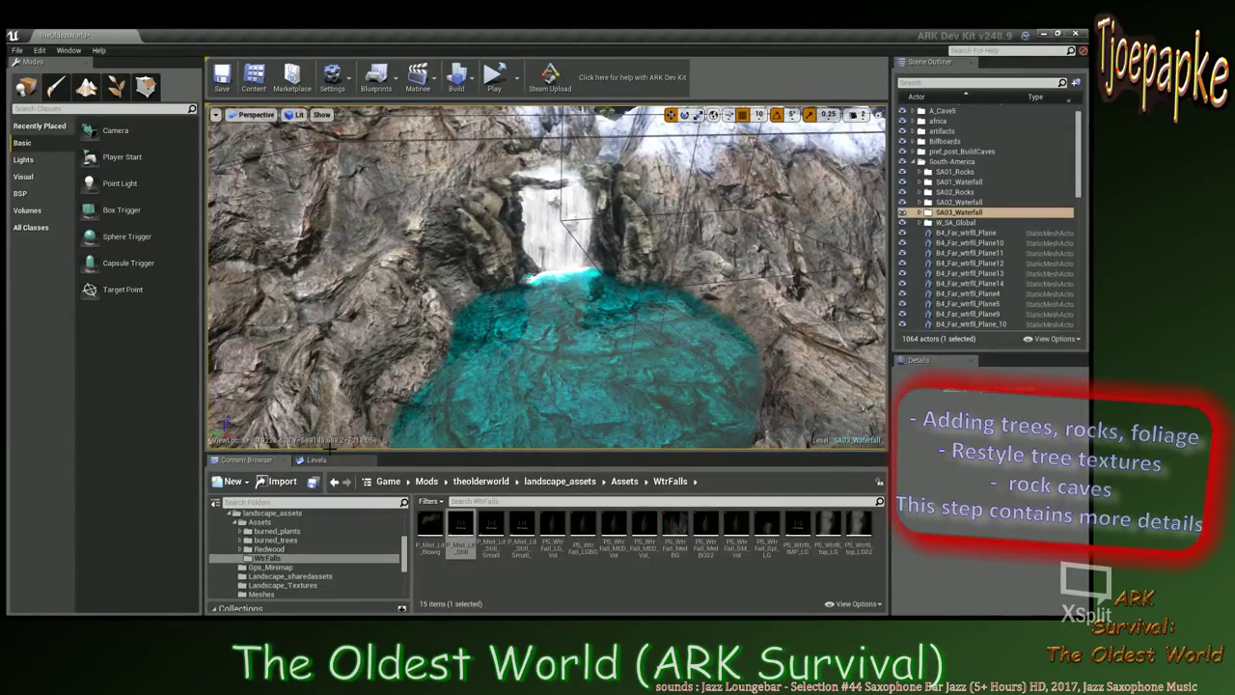
pyautogui.click(311, 460)
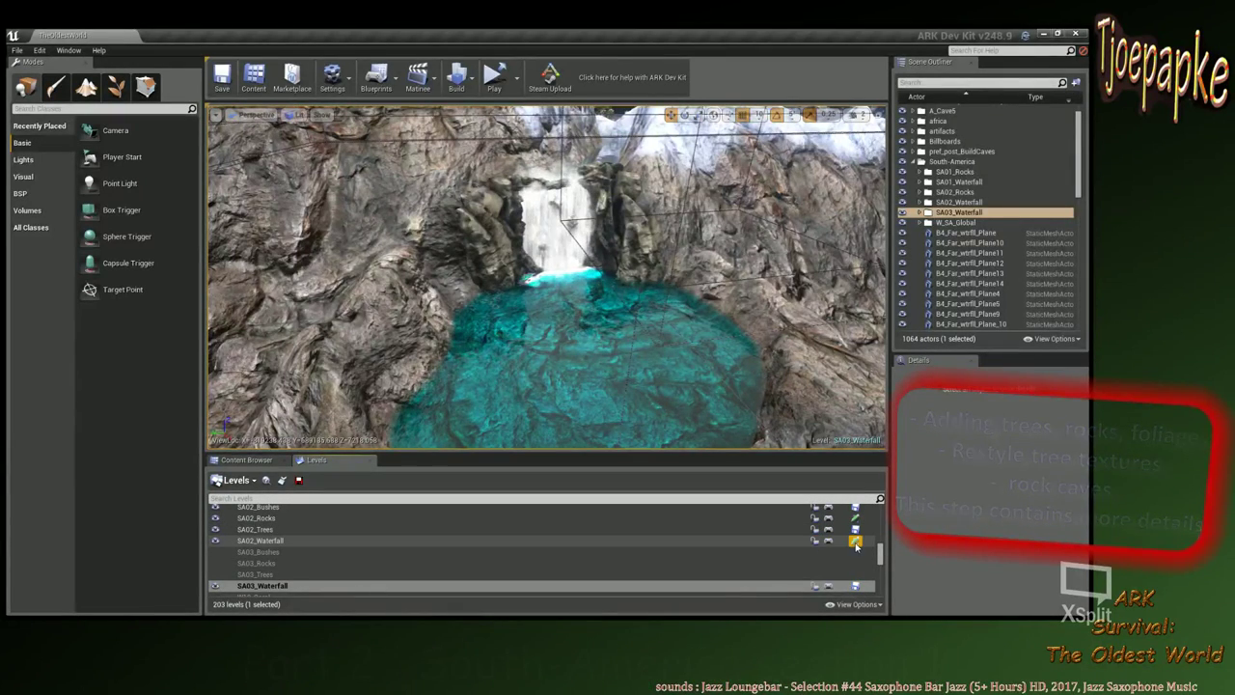
pyautogui.click(856, 543)
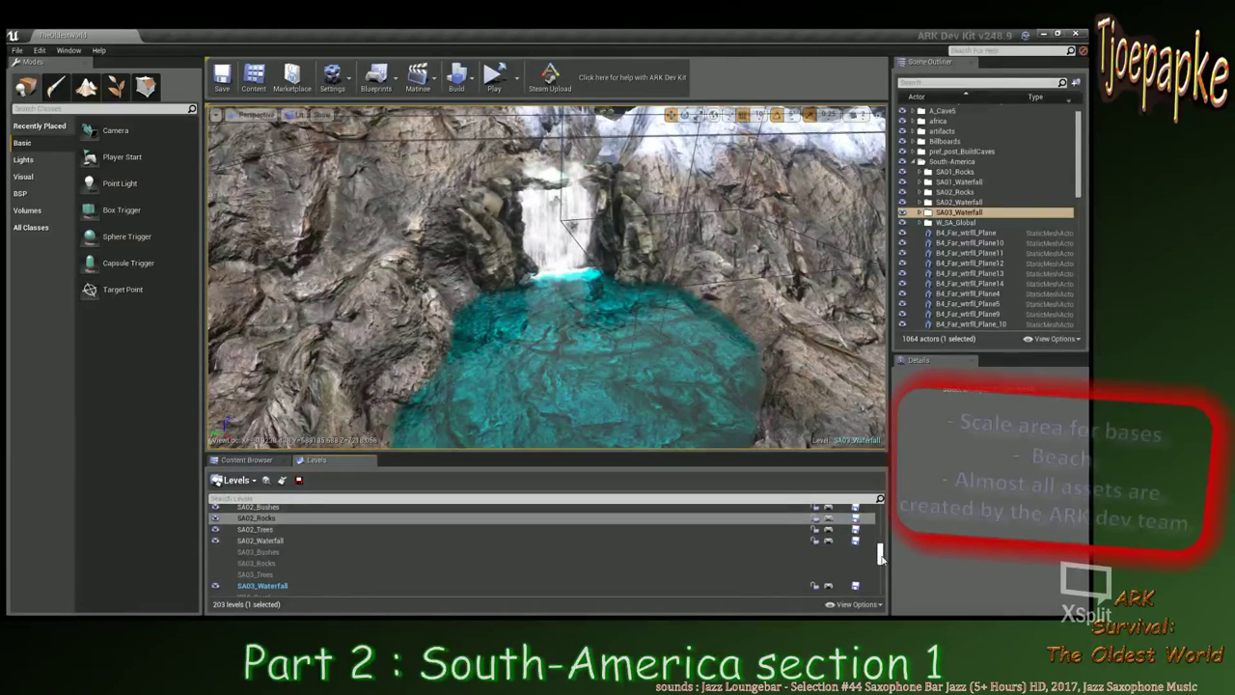
pyautogui.moveTo(882, 559); pyautogui.dragTo(885, 556)
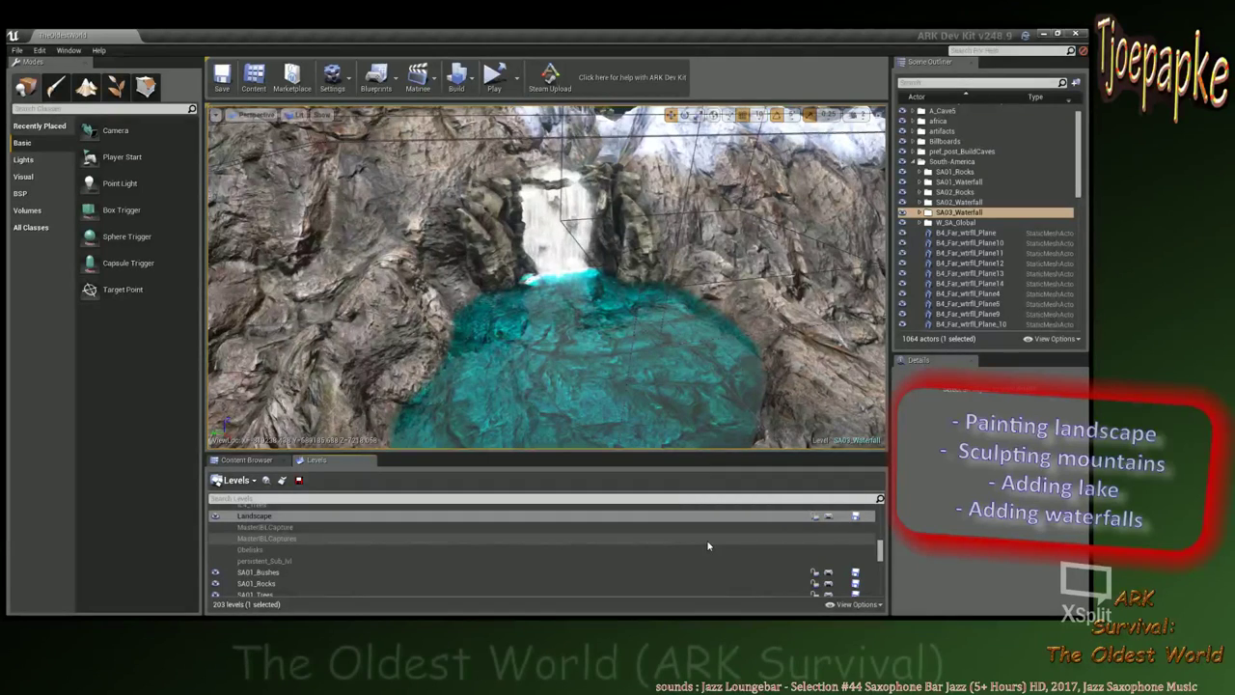
pyautogui.scroll(-2, 708, 546)
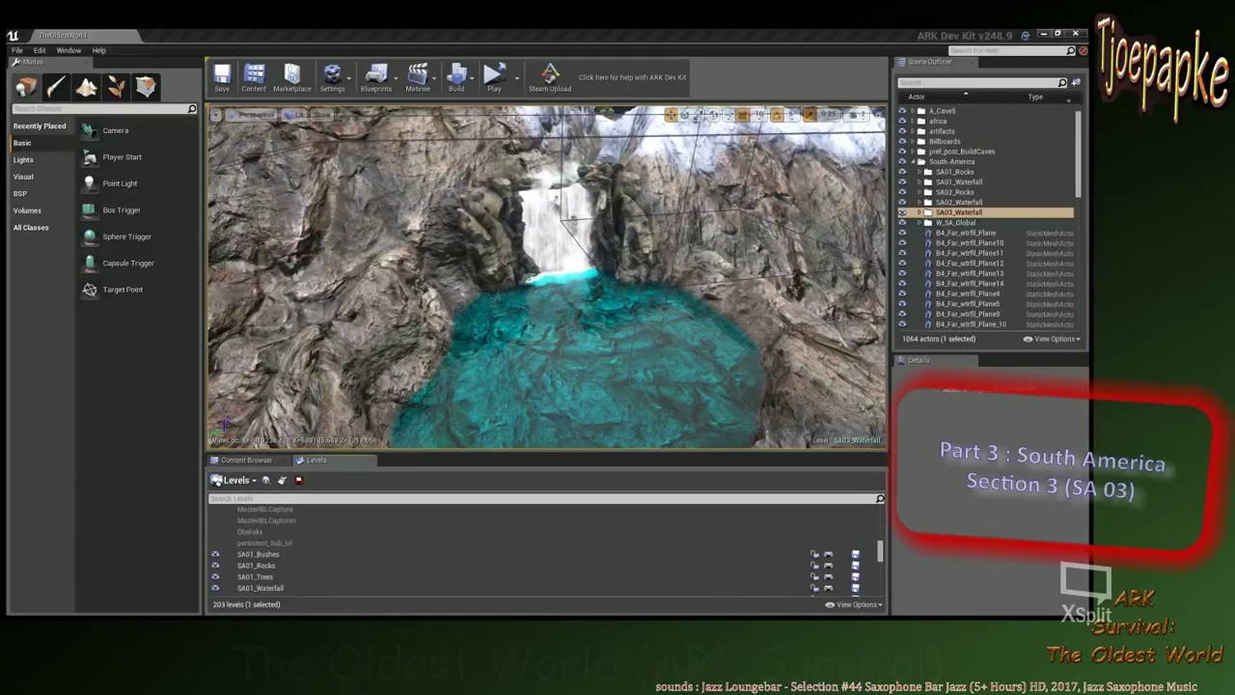
pyautogui.moveTo(606, 305); pyautogui.dragTo(552, 304, button='right')
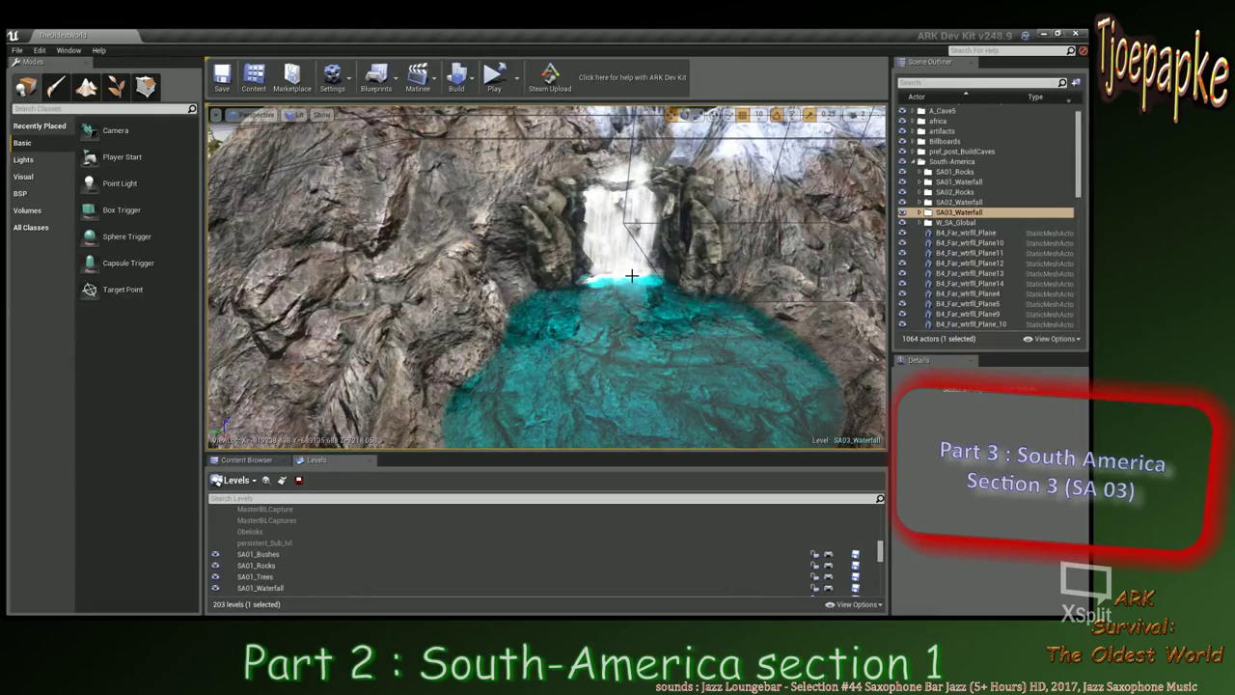
pyautogui.click(86, 87)
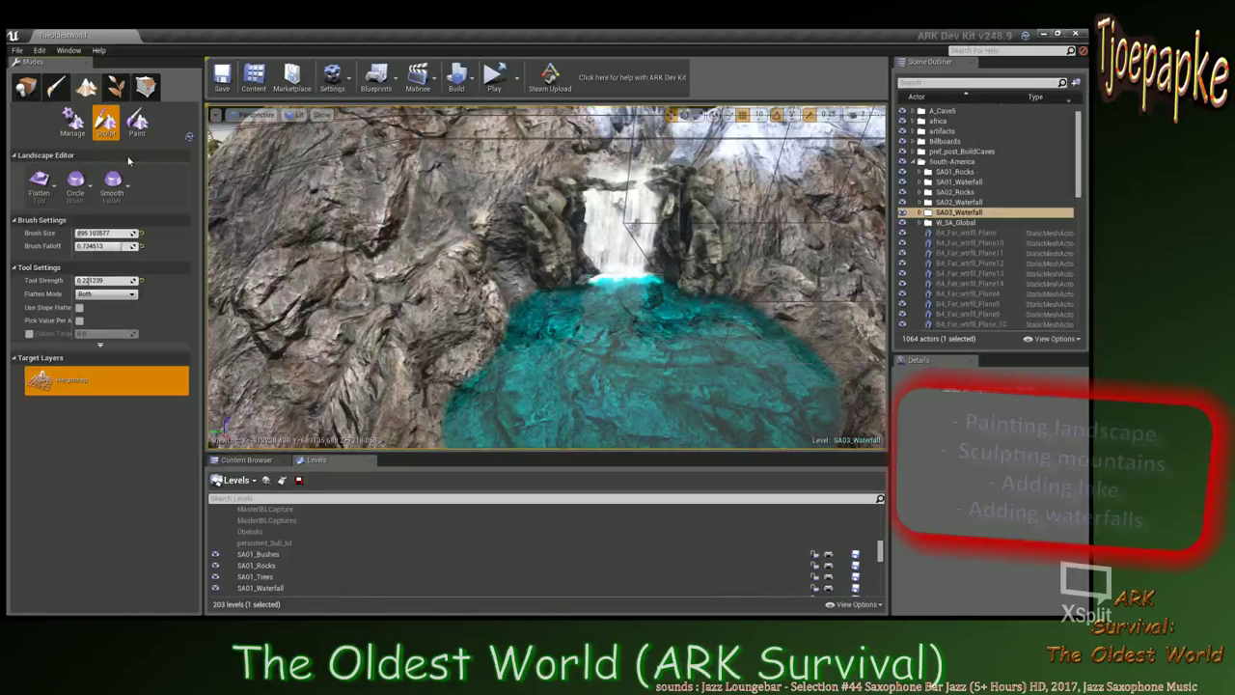
pyautogui.click(138, 122)
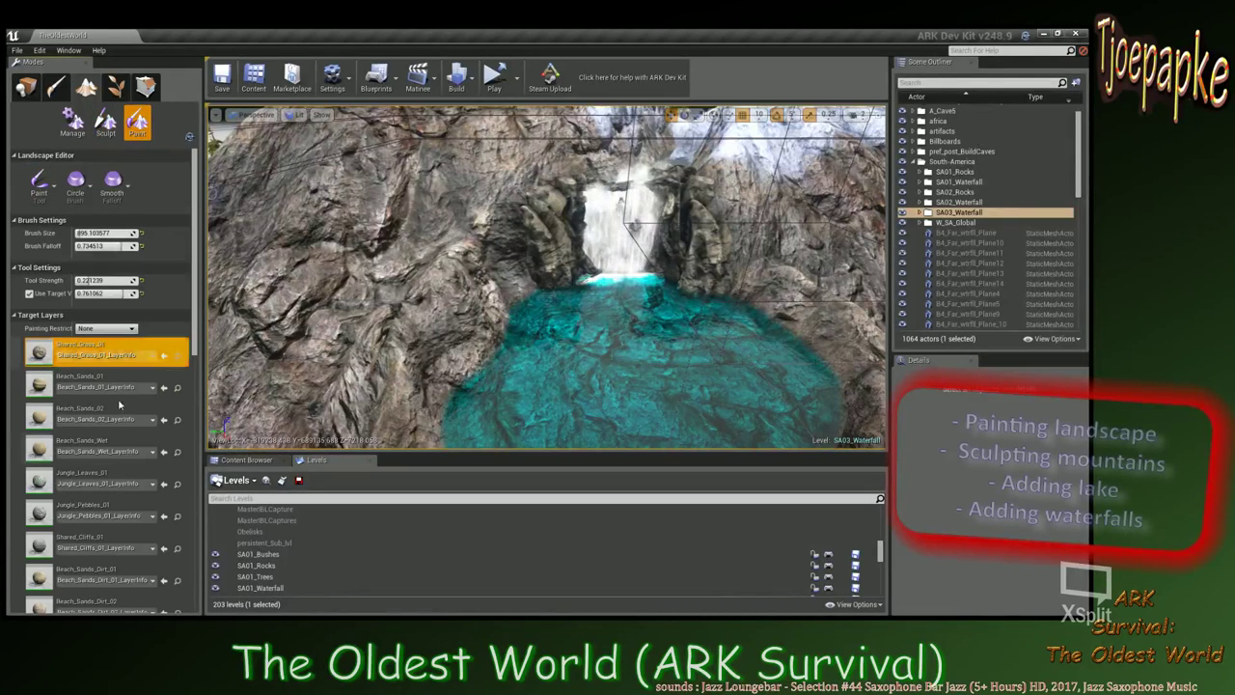
pyautogui.scroll(-5, 117, 444)
pyautogui.scroll(-9, 117, 456)
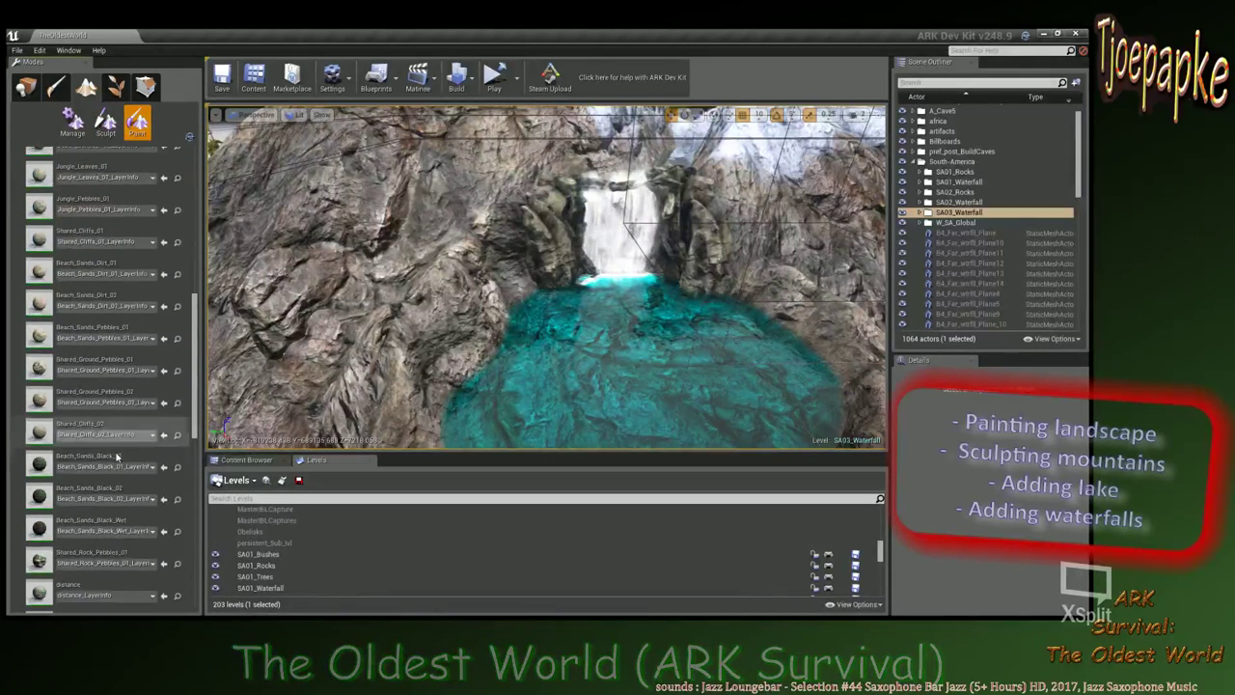
pyautogui.scroll(-3, 112, 466)
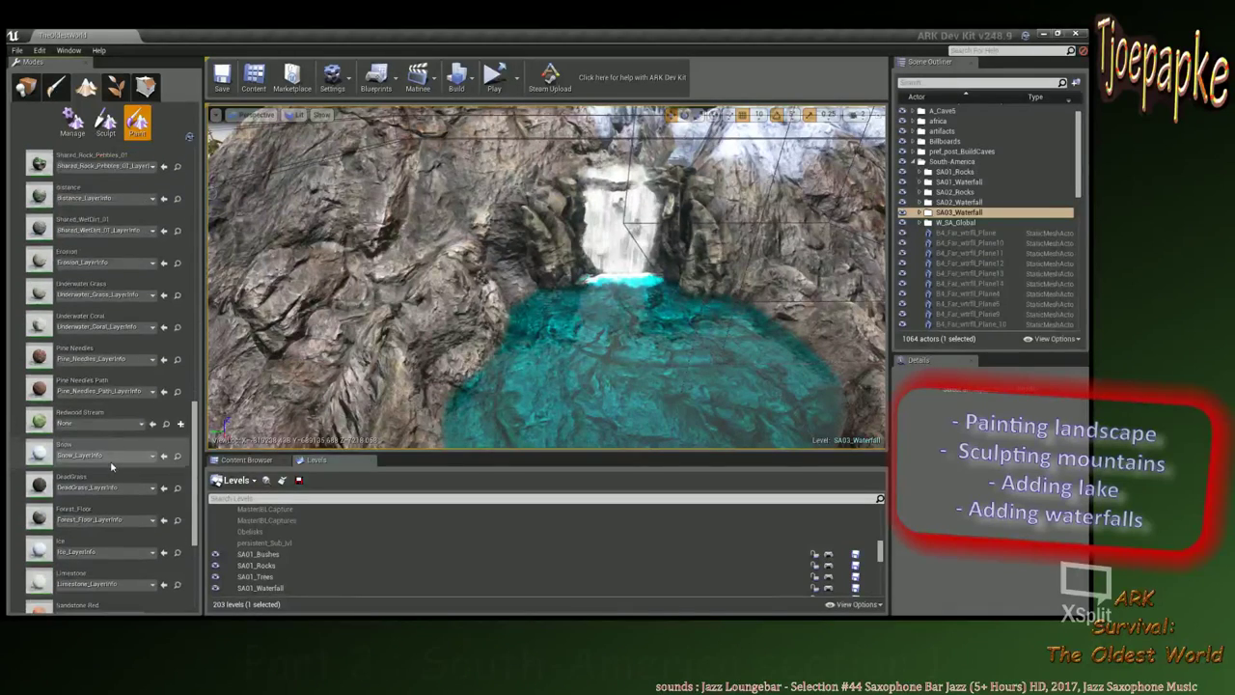
pyautogui.click(39, 530)
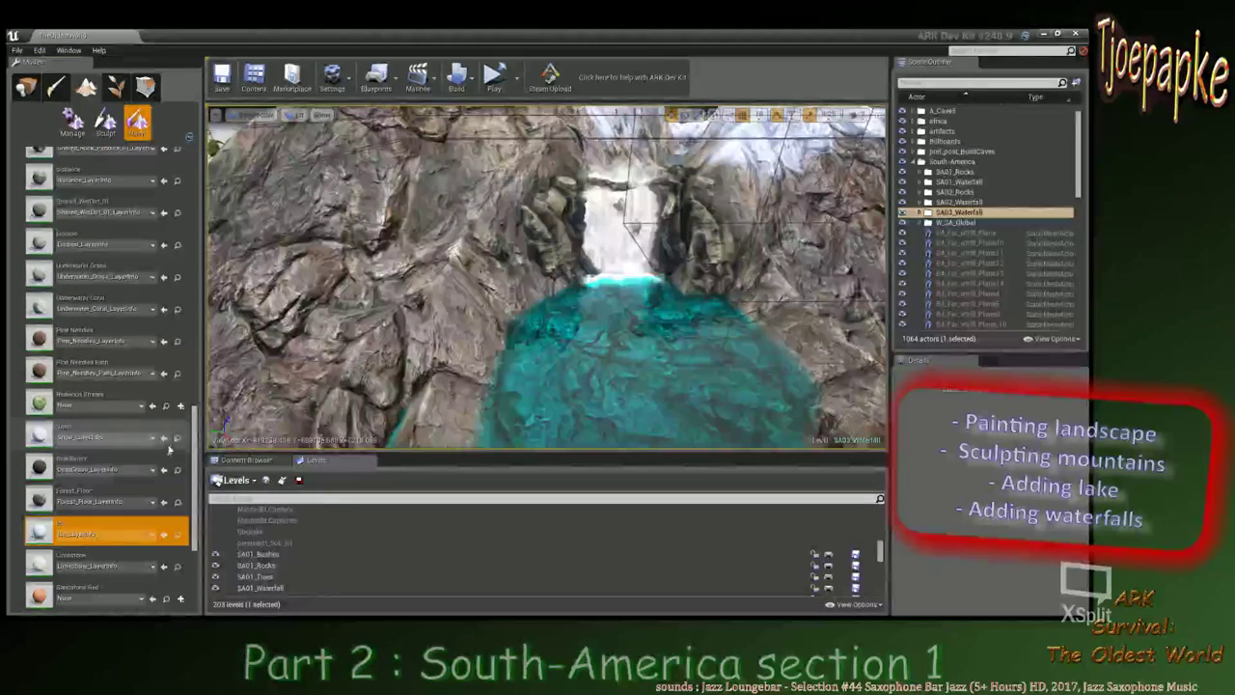
pyautogui.scroll(2, 194, 491)
pyautogui.moveTo(193, 491); pyautogui.dragTo(209, 236)
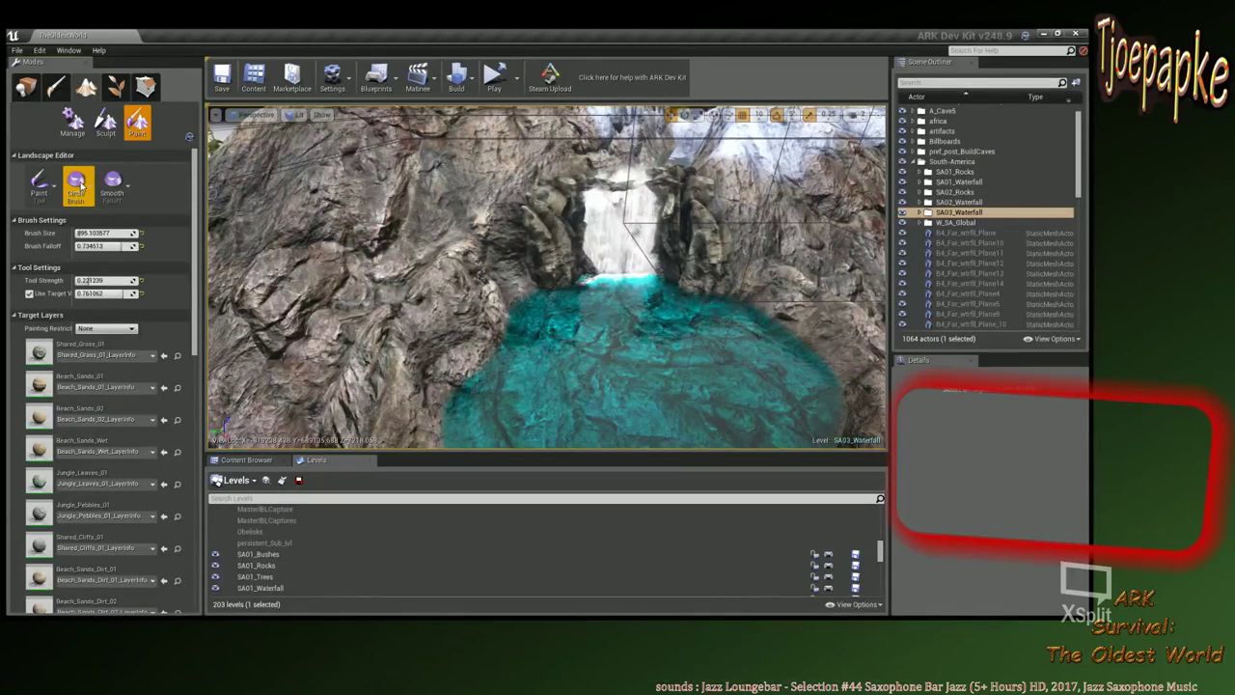
pyautogui.moveTo(417, 321)
pyautogui.mouseDown(button='right')
pyautogui.moveTo(437, 322)
pyautogui.moveTo(411, 321)
pyautogui.mouseUp(button='right')
pyautogui.click(27, 87)
# Try to multi-select in the viewport the large cliff rocks flanking the SA03 waterfall and the small rock at its upper edge.
pyautogui.moveTo(518, 263); pyautogui.dragTo(517, 269, button='right')
pyautogui.click(572, 276)
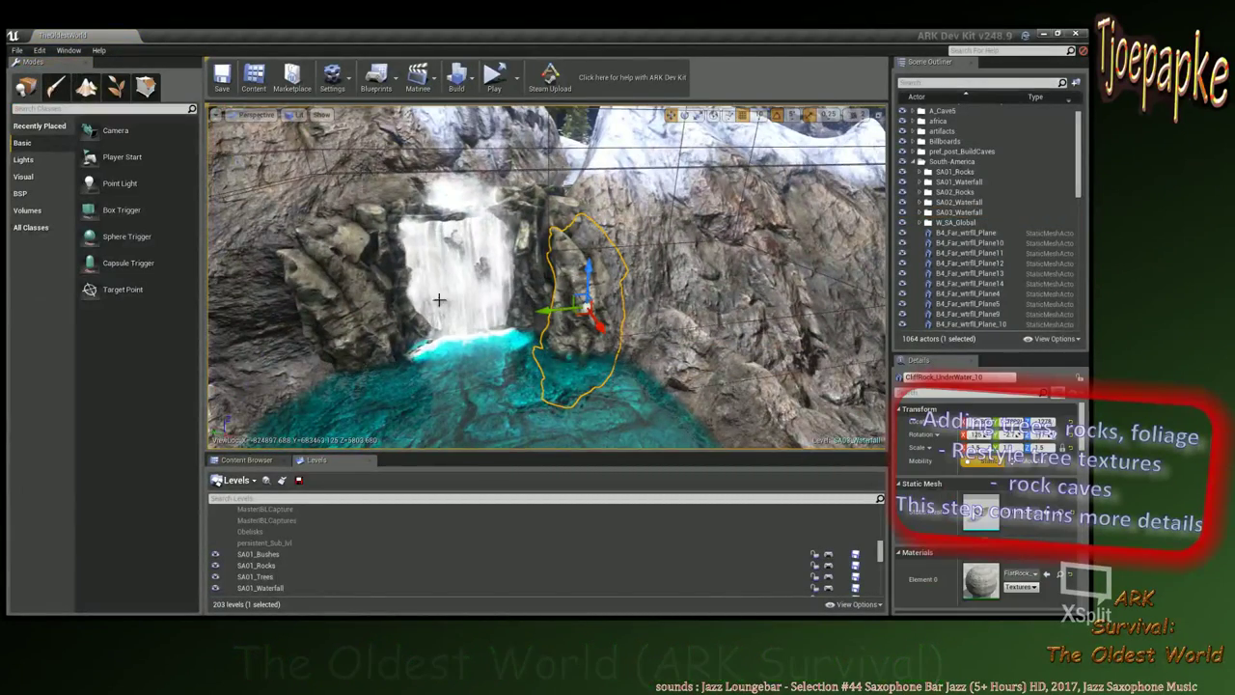
pyautogui.scroll(-10, 968, 255)
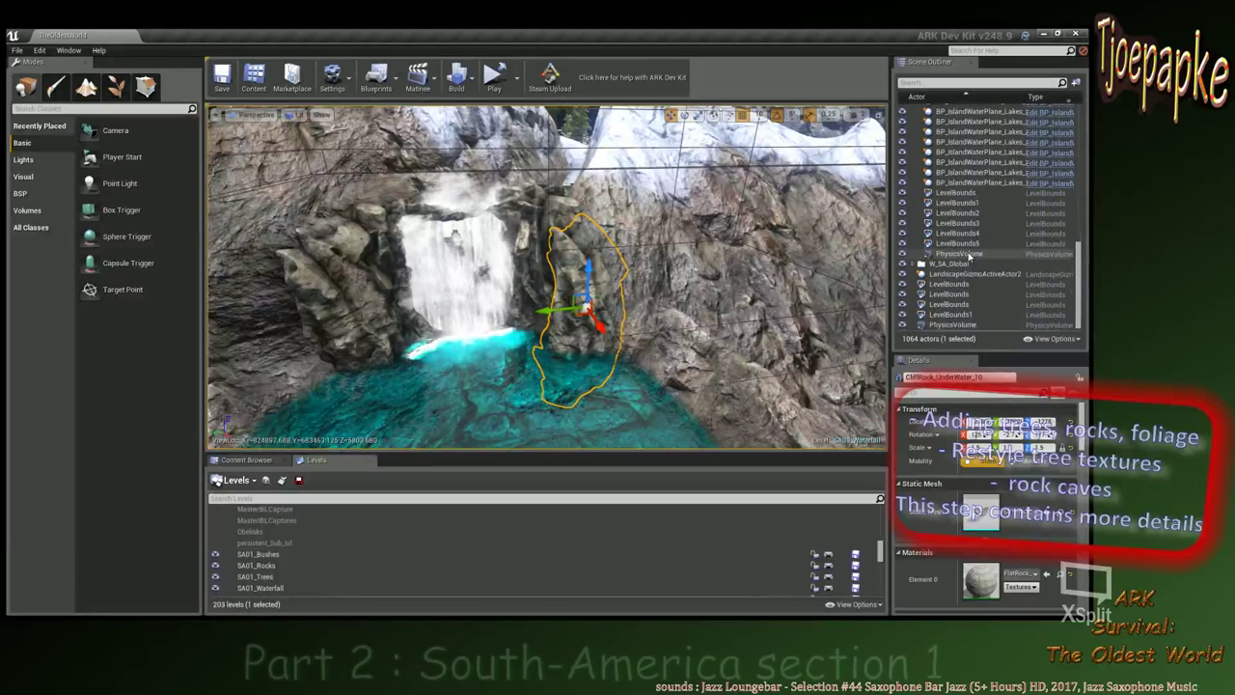
pyautogui.scroll(10, 968, 255)
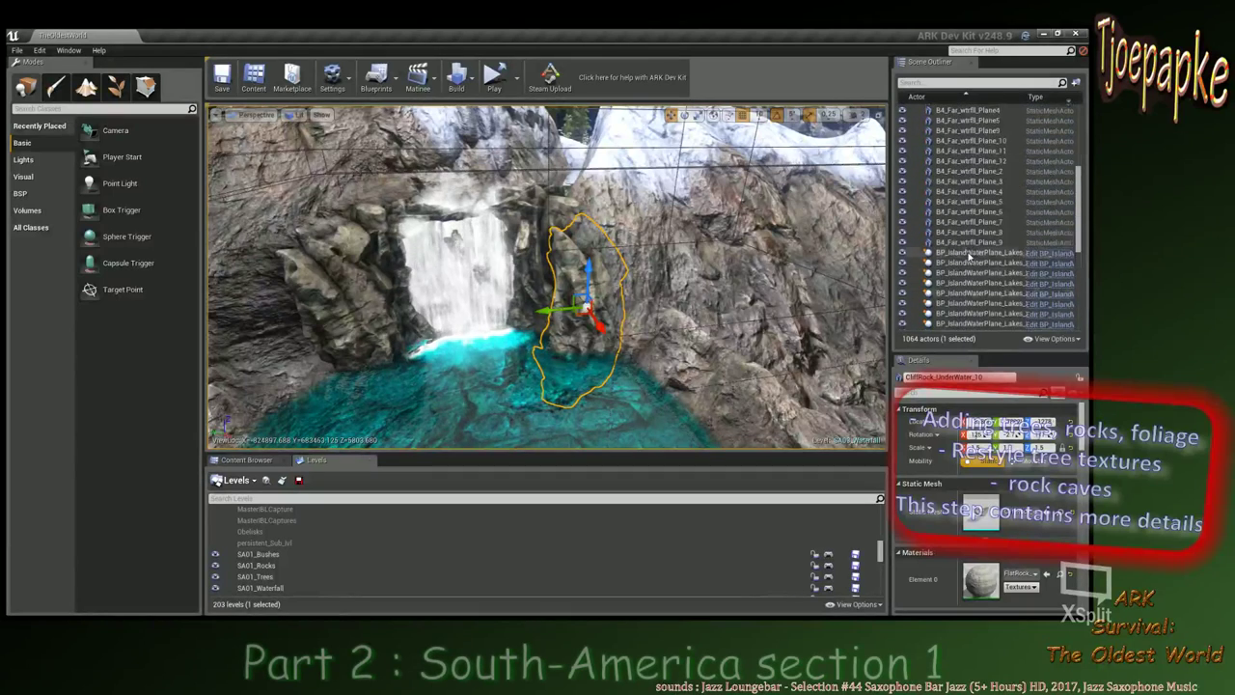
pyautogui.keyDown('ctrl'); pyautogui.click(315, 297); pyautogui.keyUp('ctrl')
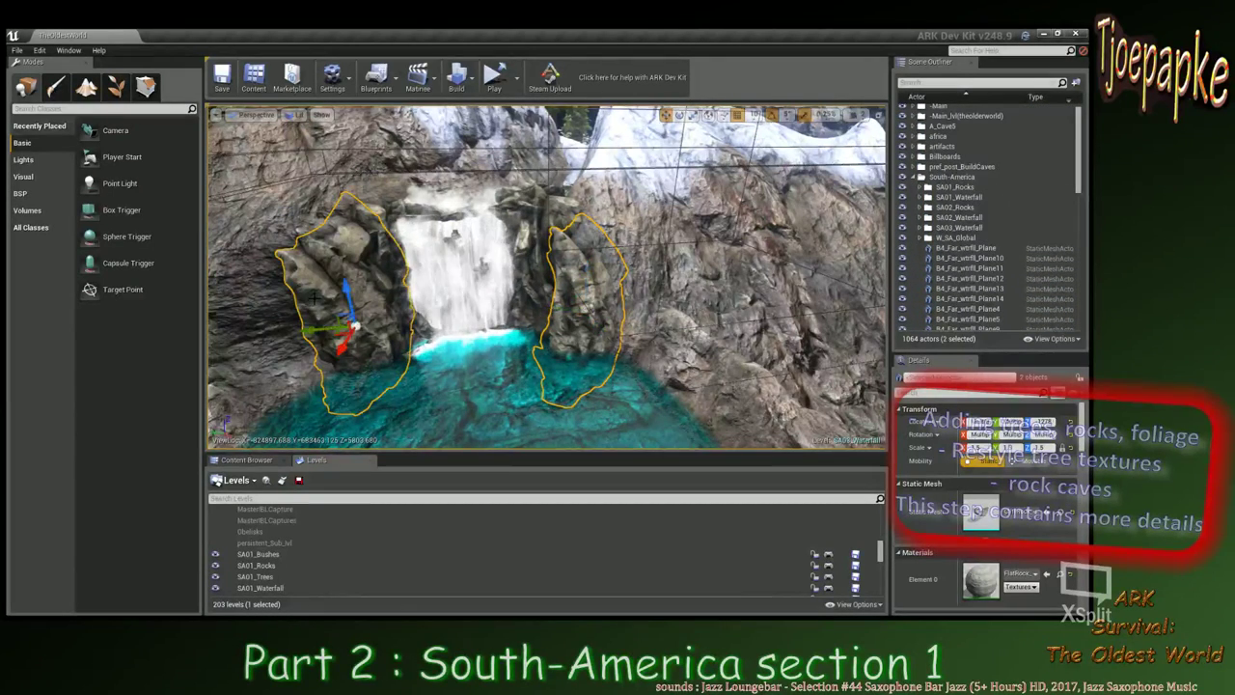
pyautogui.keyDown('ctrl'); pyautogui.click(386, 206); pyautogui.keyUp('ctrl')
pyautogui.keyDown('ctrl'); pyautogui.click(463, 208); pyautogui.keyUp('ctrl')
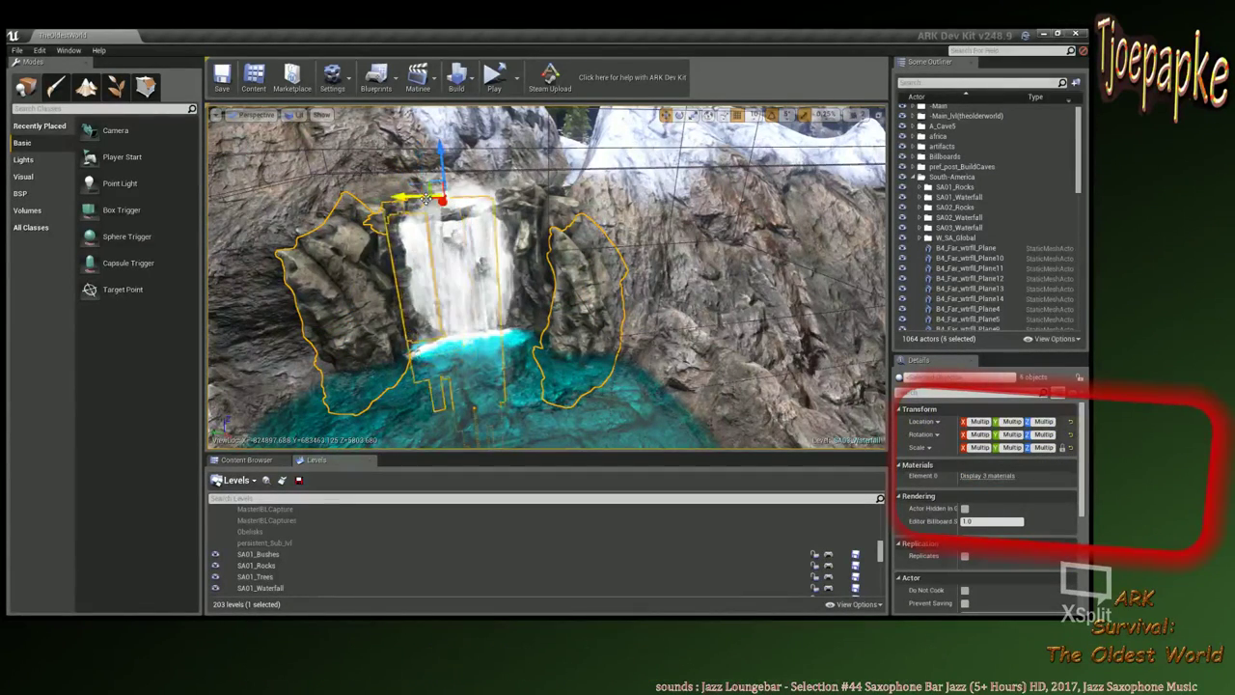
pyautogui.keyDown('ctrl'); pyautogui.click(506, 196); pyautogui.keyUp('ctrl')
pyautogui.moveTo(633, 285)
pyautogui.mouseDown(button='right')
pyautogui.moveTo(613, 275)
pyautogui.moveTo(632, 284)
pyautogui.mouseUp(button='right')
pyautogui.press('w')
pyautogui.scroll(8, 631, 283)
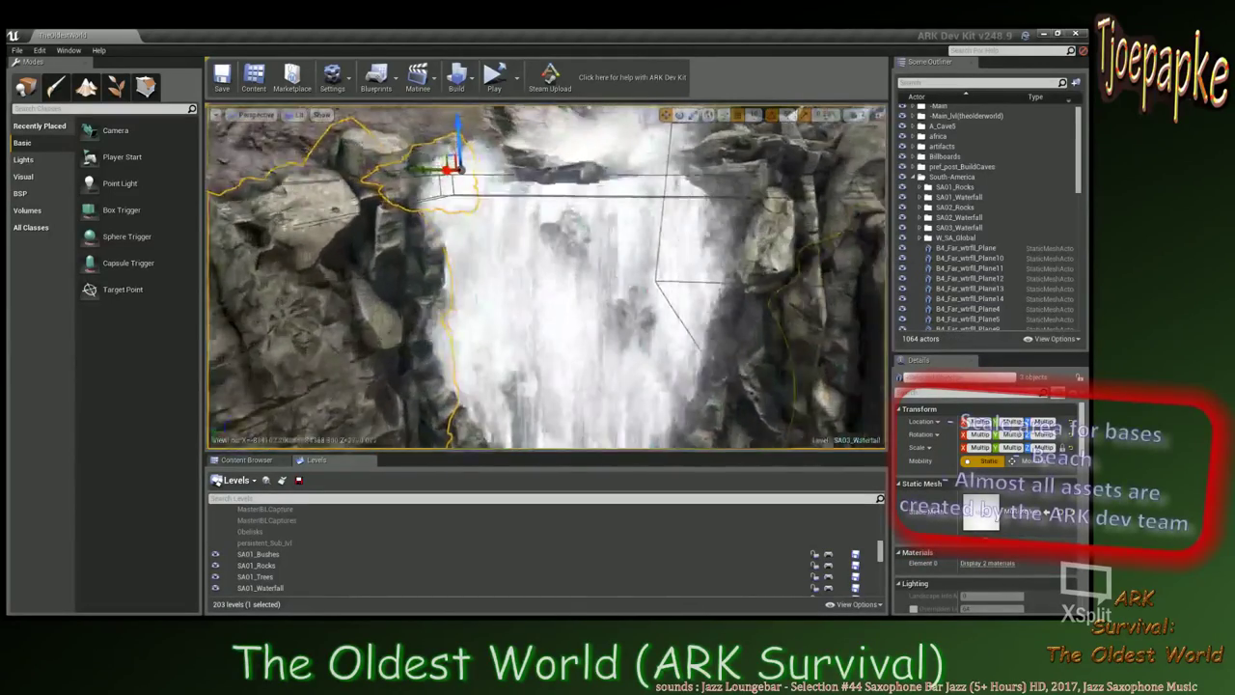
pyautogui.scroll(-8, 521, 253)
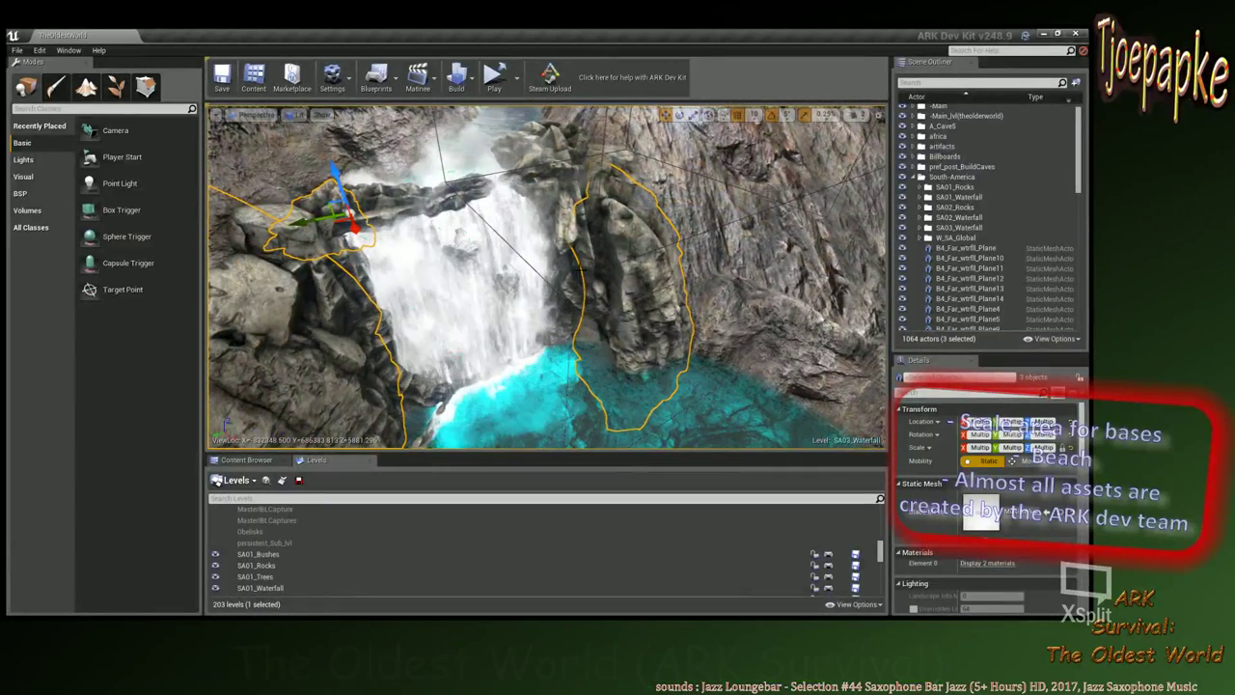
# Try to add the rocks beside the falling water to the selection, undoing the stray picks of waterfall effects.
pyautogui.keyDown('ctrl'); pyautogui.click(573, 270); pyautogui.keyUp('ctrl')
pyautogui.keyDown('ctrl'); pyautogui.click(569, 186); pyautogui.keyUp('ctrl')
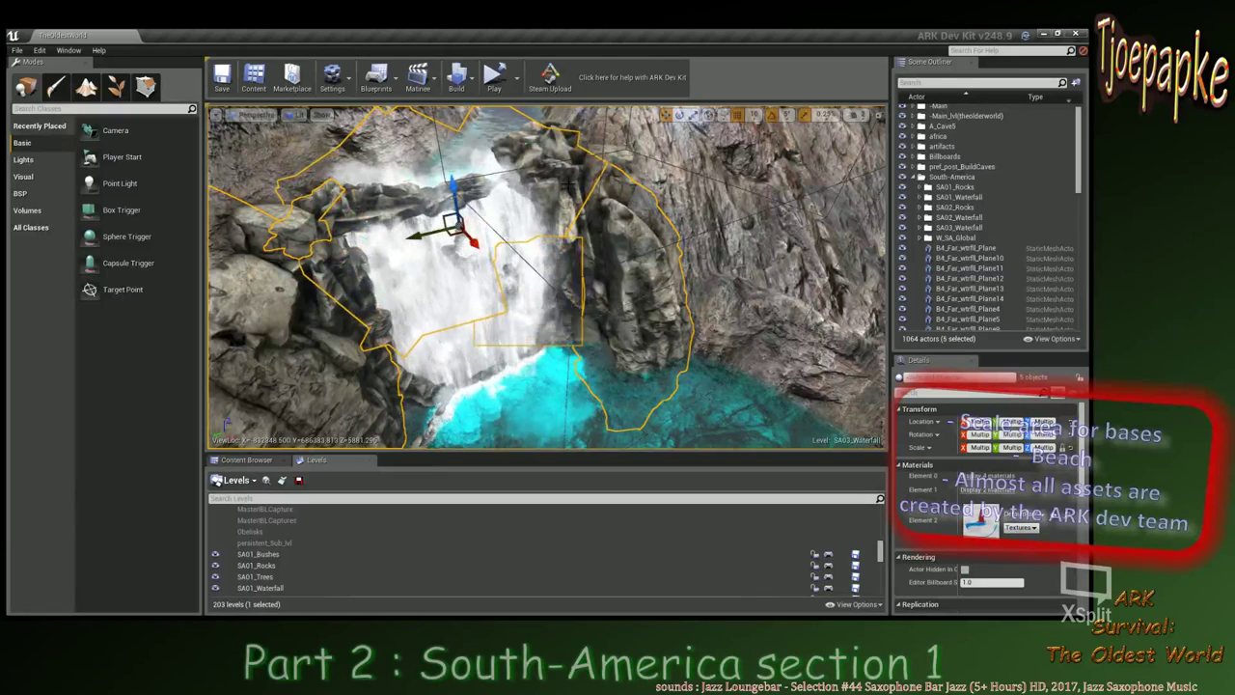
pyautogui.keyDown('ctrl'); pyautogui.click(568, 231); pyautogui.keyUp('ctrl')
pyautogui.hotkey('ctrl', 'z')
pyautogui.hotkey('ctrl', 'z')
pyautogui.hotkey('ctrl', 'z')
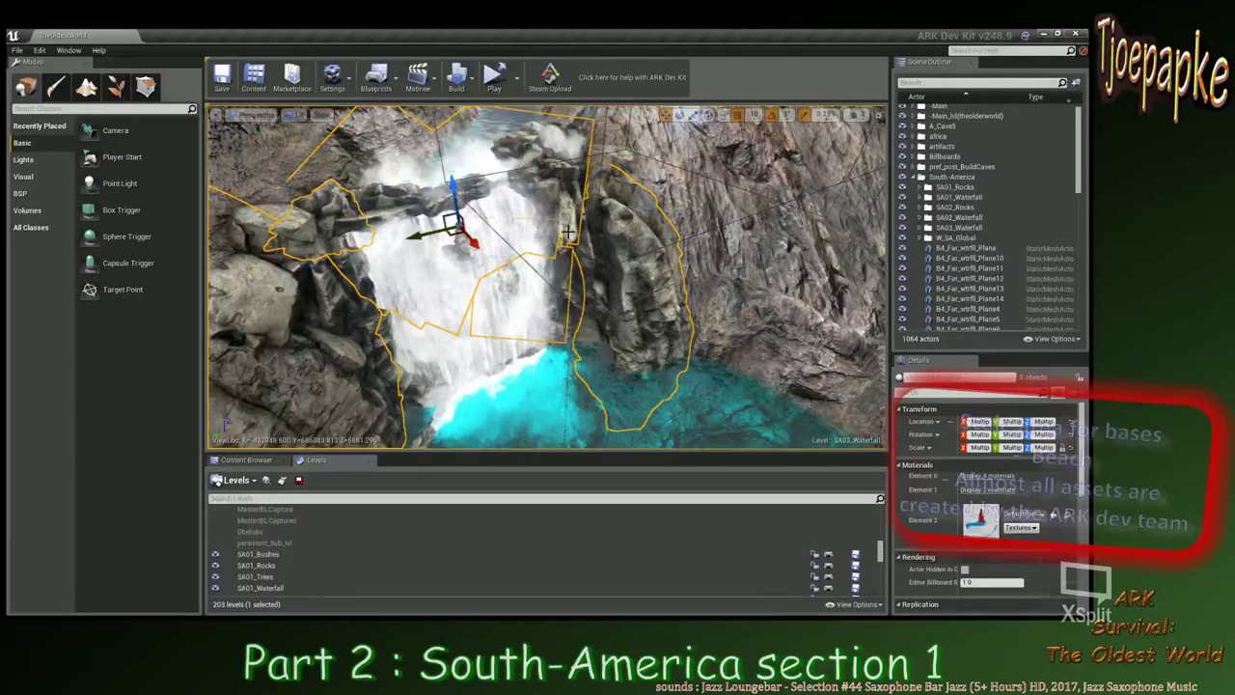
pyautogui.keyDown('ctrl'); pyautogui.click(606, 166); pyautogui.keyUp('ctrl')
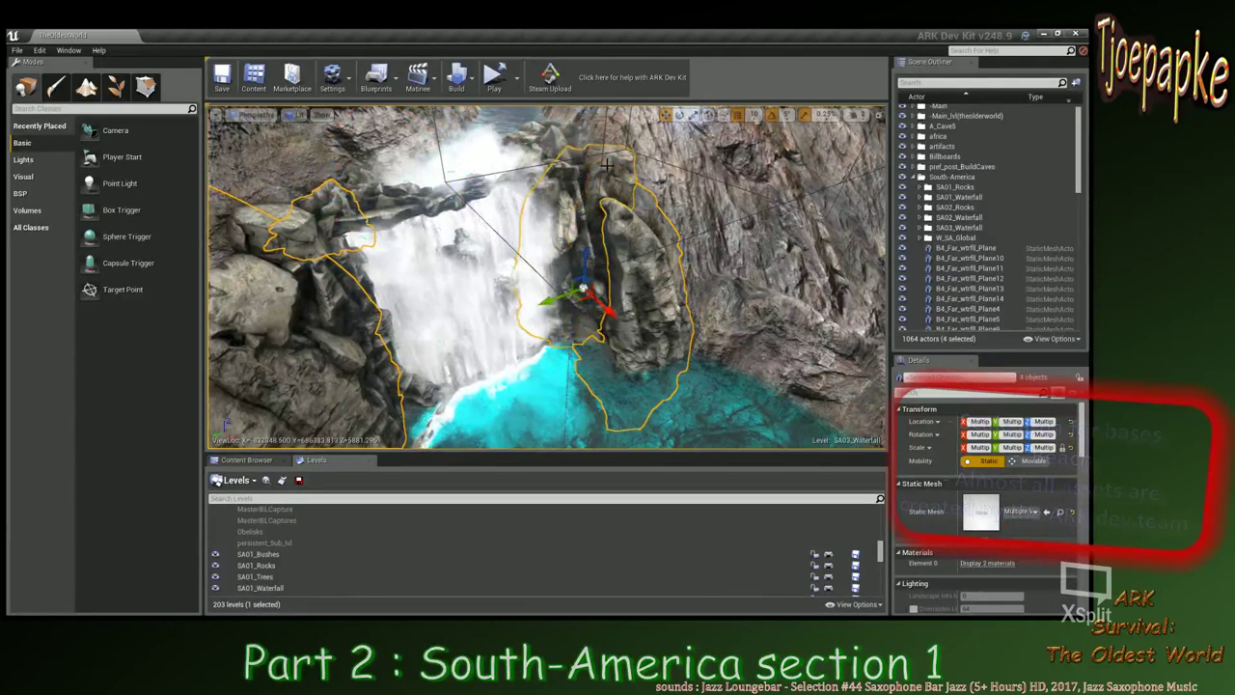
# Try to add more rocks around the falling water to the selection from close range, and abandon the viewport selection.
pyautogui.press('w')
pyautogui.moveTo(606, 166); pyautogui.dragTo(550, 264, button='right')
pyautogui.scroll(8, 571, 228)
pyautogui.scroll(5, 569, 238)
pyautogui.keyDown('ctrl'); pyautogui.click(563, 214); pyautogui.keyUp('ctrl')
pyautogui.scroll(-5, 563, 214)
pyautogui.scroll(5, 550, 264)
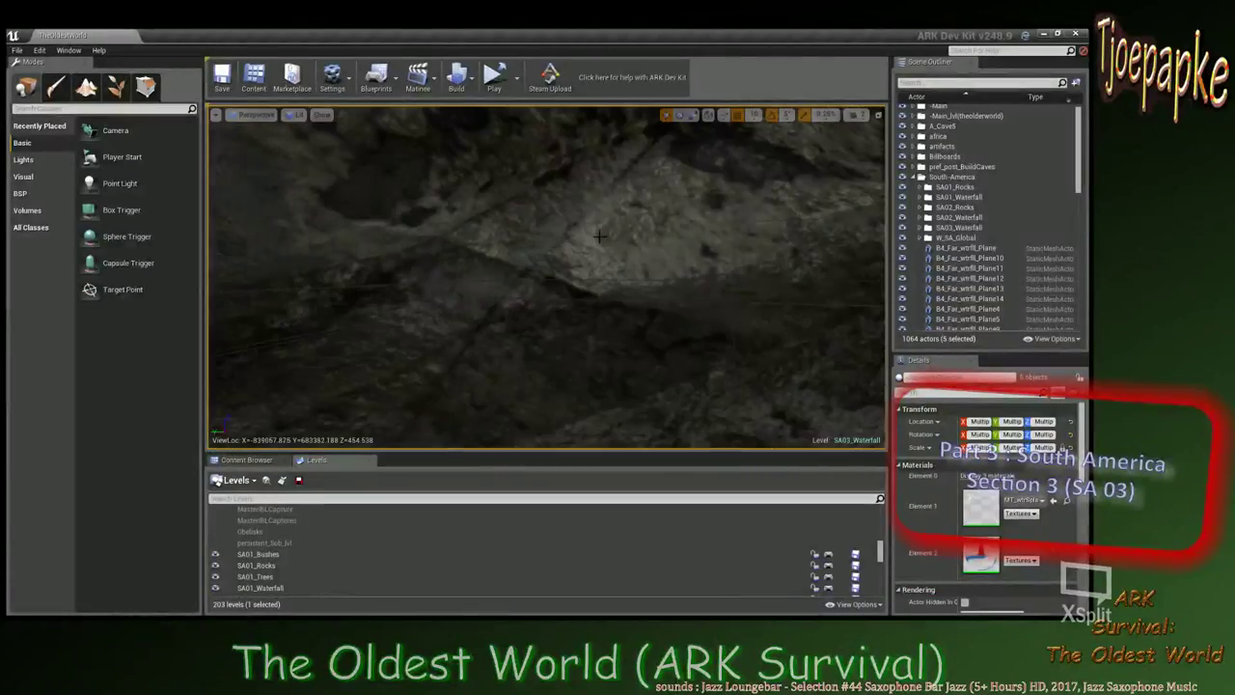
pyautogui.scroll(-8, 550, 264)
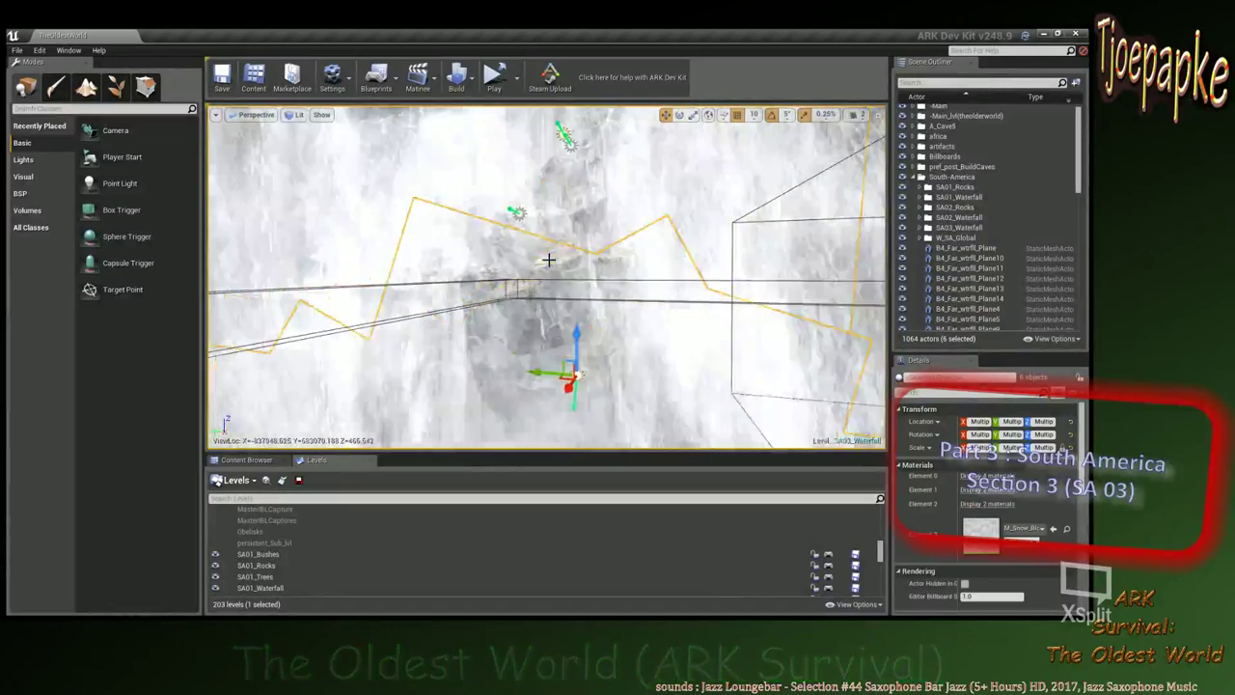
pyautogui.moveTo(550, 263); pyautogui.dragTo(569, 298, button='right')
pyautogui.click(541, 260)
pyautogui.scroll(-10, 540, 260)
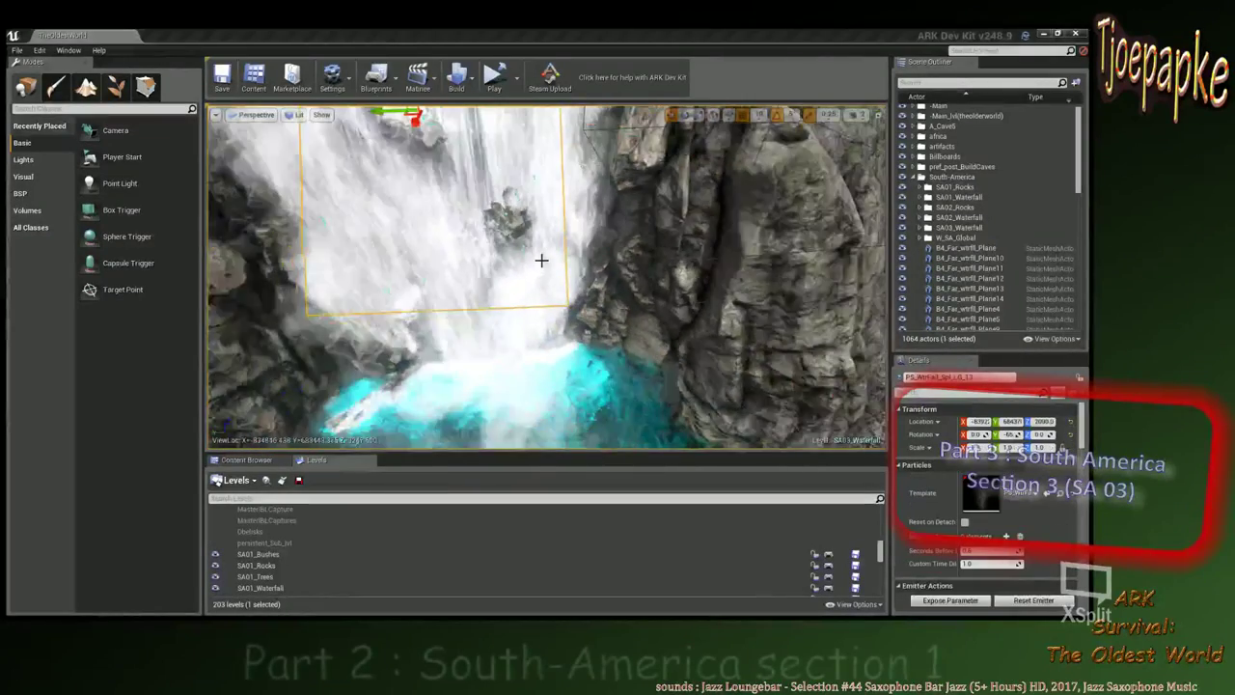
pyautogui.click(662, 181)
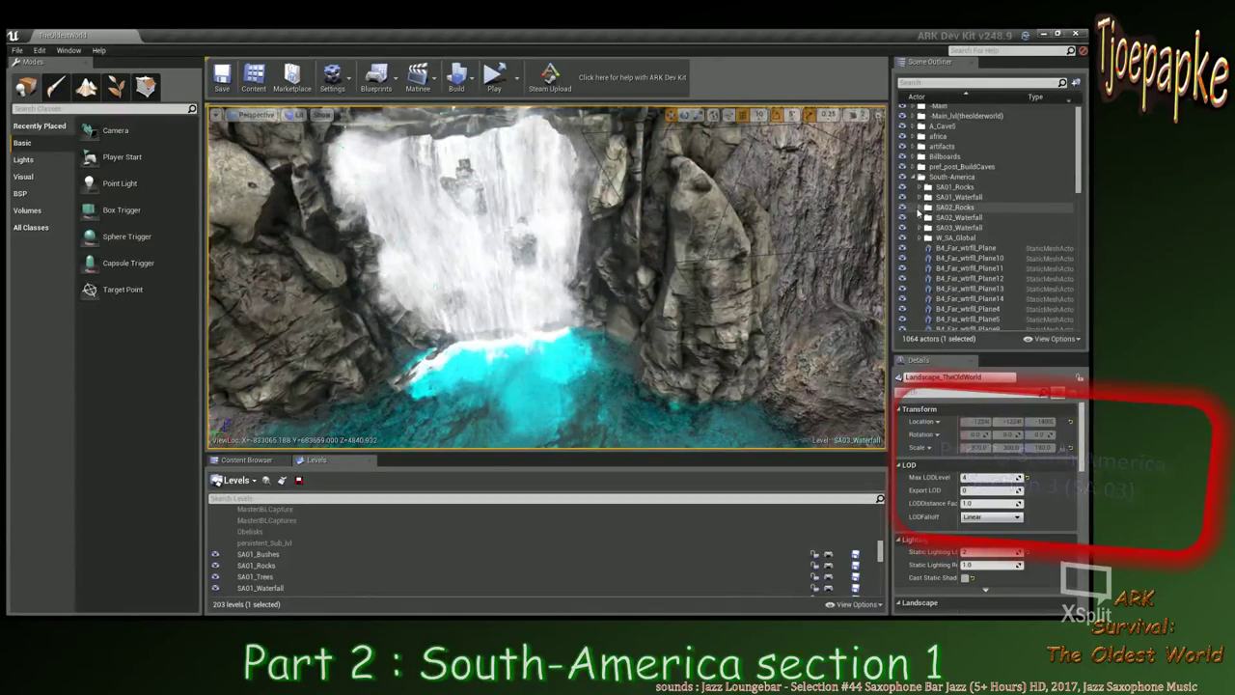
# Expand the SA02_Rocks folder and check where individual rocks such as CliffRock_15 and CliffRock_10 sit around the waterfall.
pyautogui.click(920, 206)
pyautogui.click(953, 229)
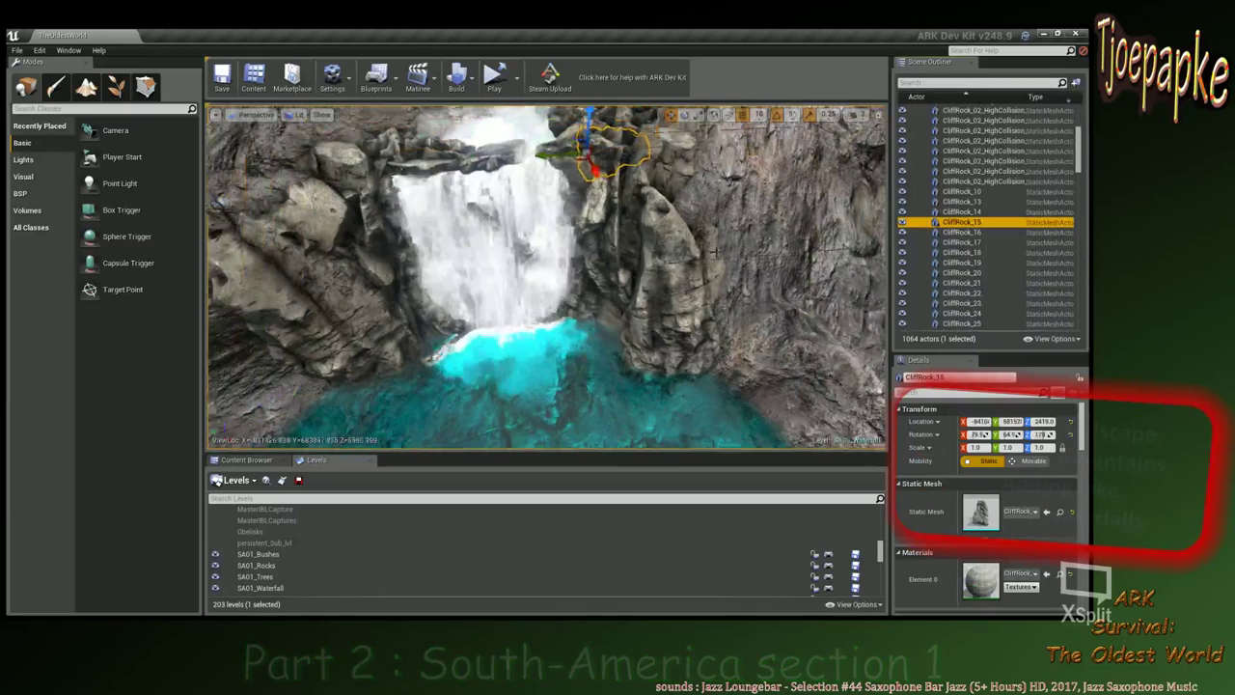
pyautogui.scroll(-8, 804, 223)
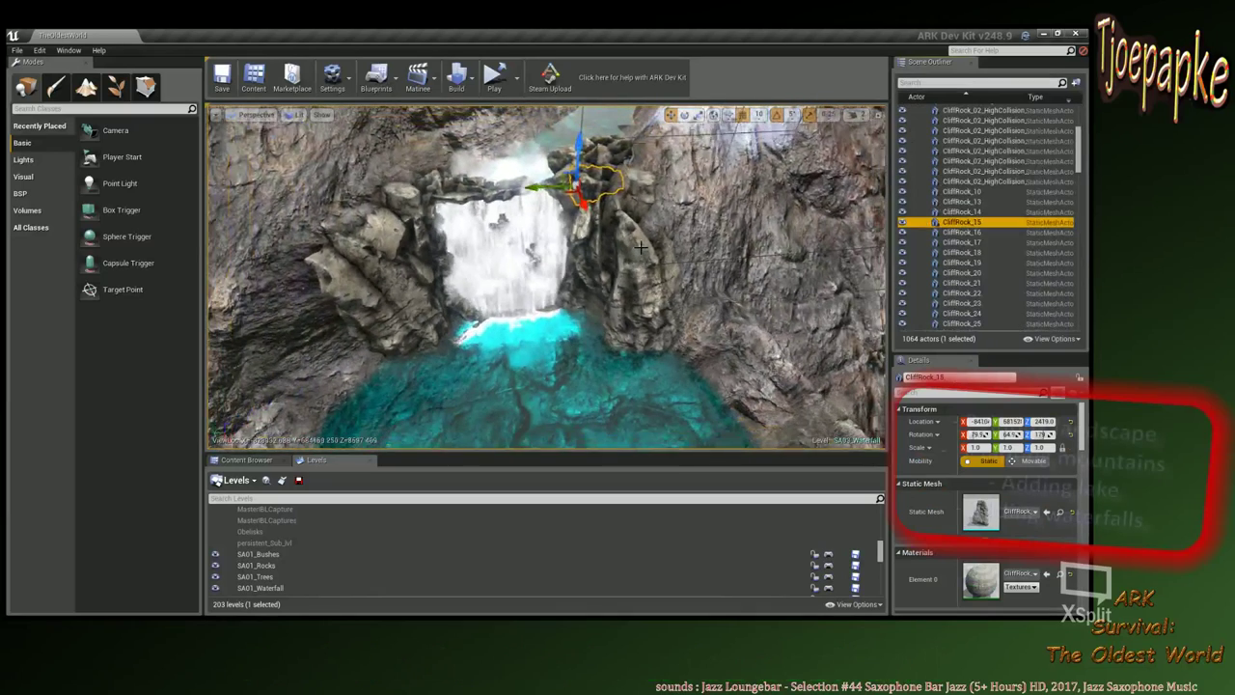
pyautogui.moveTo(803, 223); pyautogui.dragTo(806, 217, button='right')
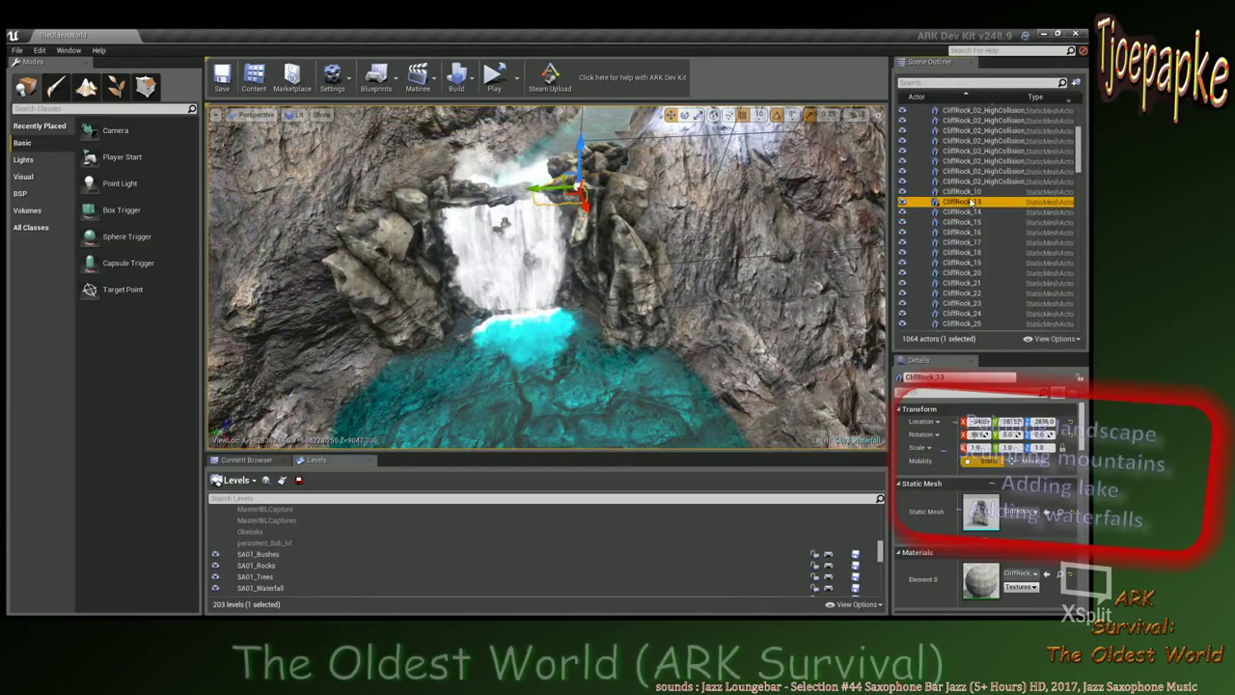
pyautogui.click(965, 192)
# Select the rocks CliffRock_13 through CliffRock_25 around the SA03 waterfall in the outliner.
pyautogui.click(971, 203)
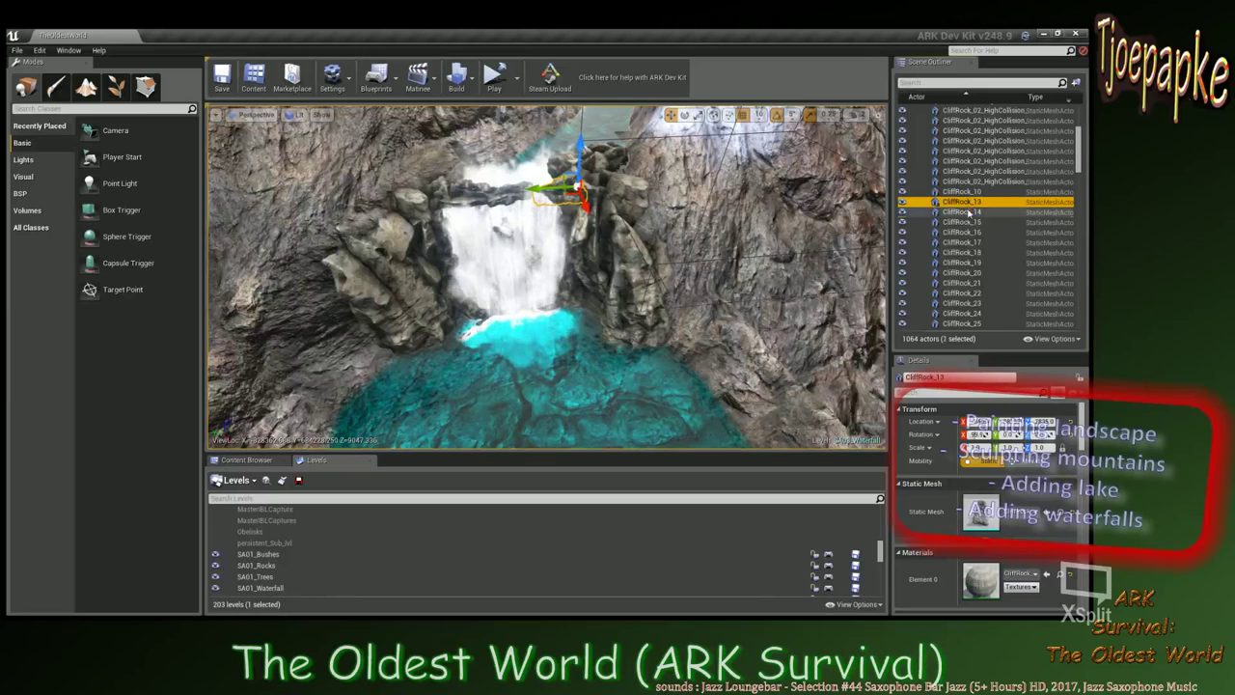
pyautogui.keyDown('ctrl'); pyautogui.click(969, 212); pyautogui.keyUp('ctrl')
pyautogui.keyDown('ctrl'); pyautogui.click(967, 223); pyautogui.keyUp('ctrl')
pyautogui.keyDown('ctrl'); pyautogui.click(967, 233); pyautogui.keyUp('ctrl')
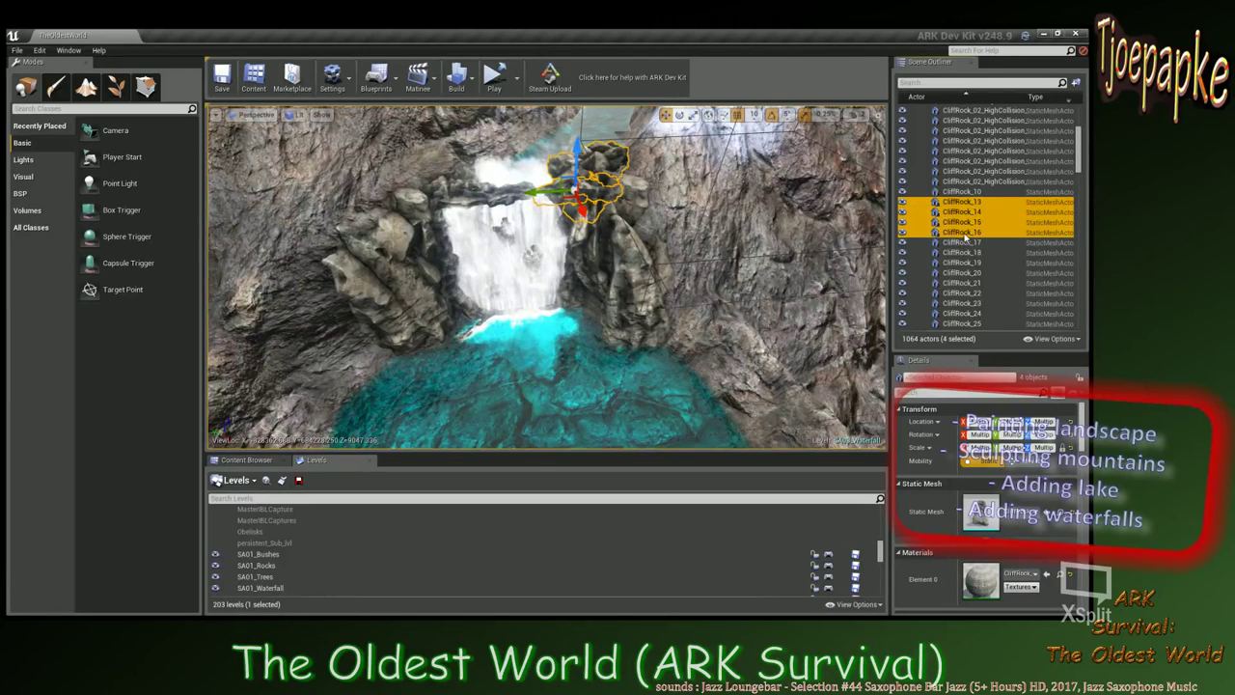
pyautogui.keyDown('ctrl'); pyautogui.click(967, 243); pyautogui.keyUp('ctrl')
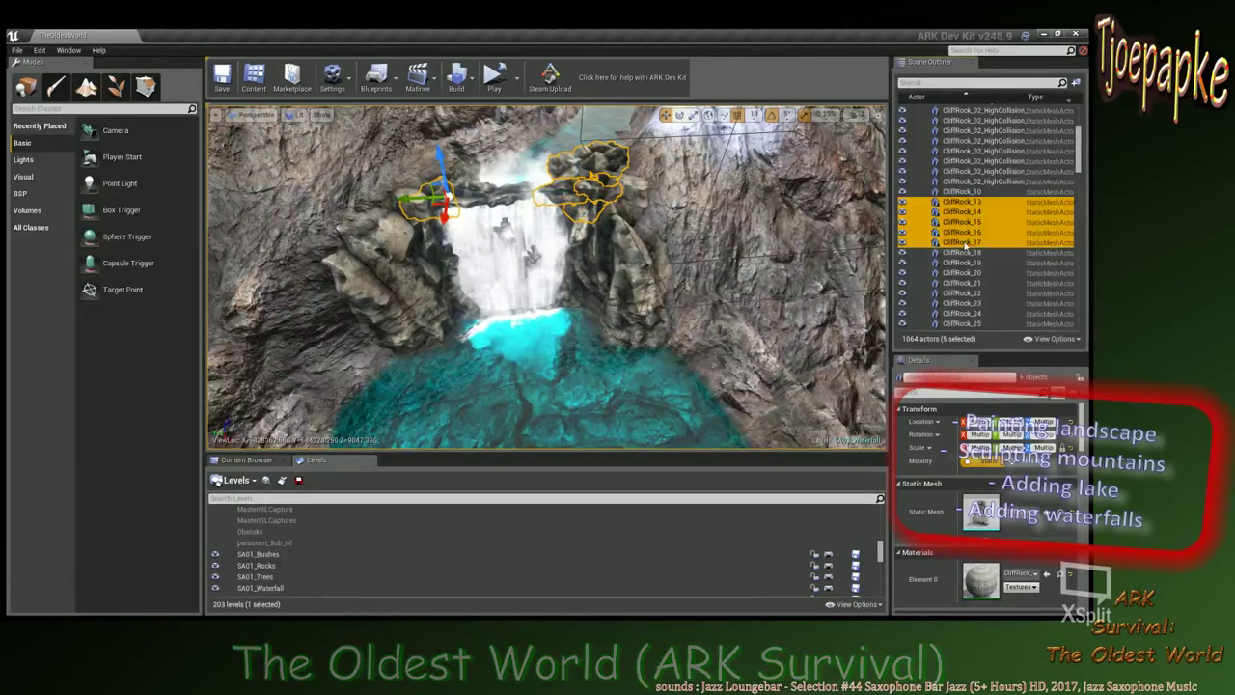
pyautogui.keyDown('ctrl'); pyautogui.click(966, 253); pyautogui.keyUp('ctrl')
pyautogui.keyDown('ctrl'); pyautogui.click(970, 262); pyautogui.keyUp('ctrl')
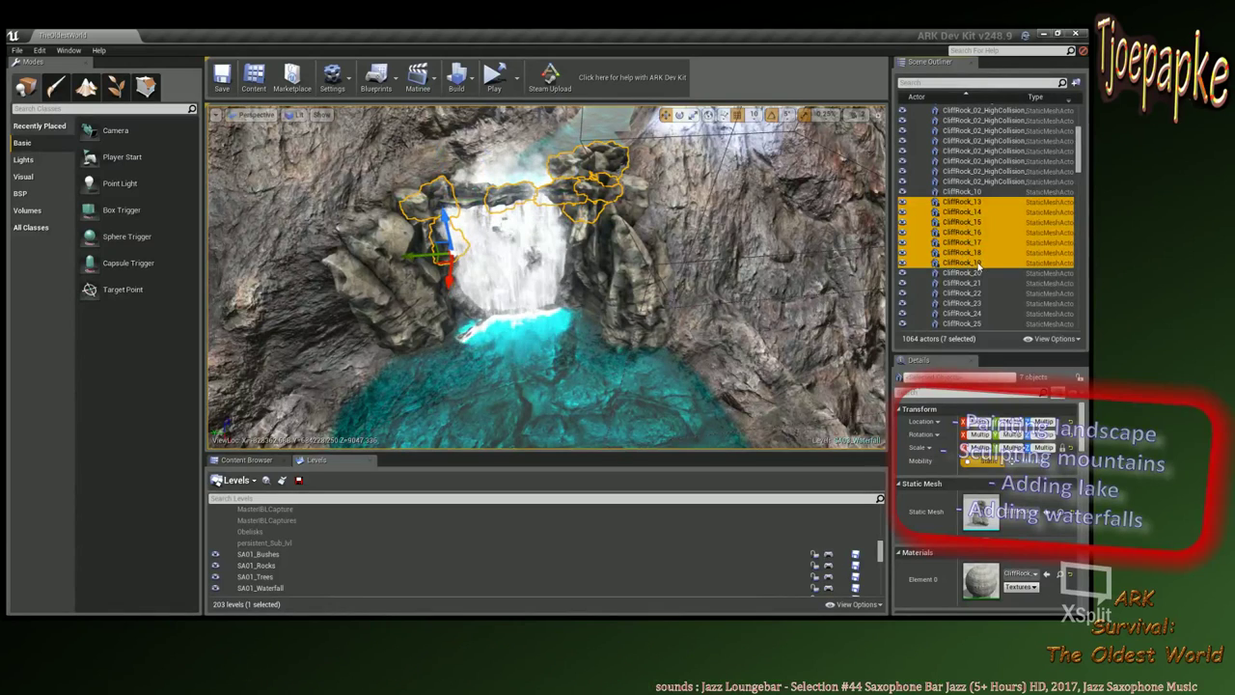
pyautogui.keyDown('ctrl'); pyautogui.click(969, 272); pyautogui.keyUp('ctrl')
pyautogui.keyDown('ctrl'); pyautogui.click(970, 283); pyautogui.keyUp('ctrl')
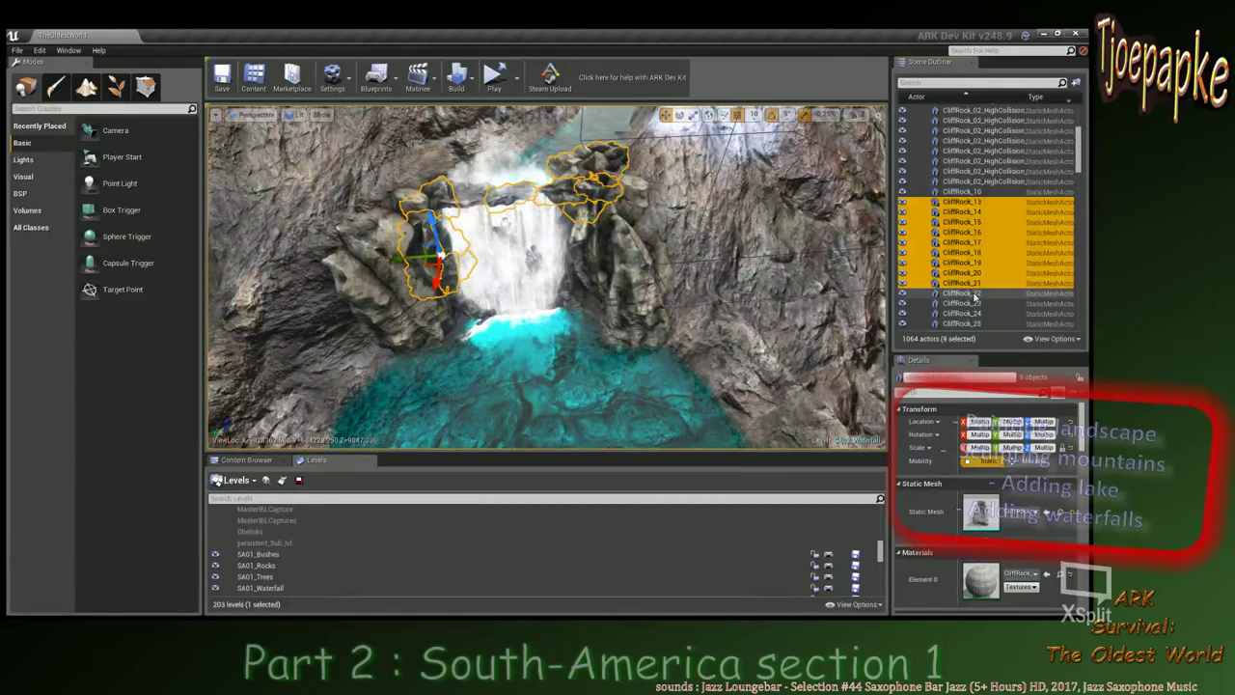
pyautogui.keyDown('ctrl'); pyautogui.click(973, 293); pyautogui.keyUp('ctrl')
pyautogui.keyDown('ctrl'); pyautogui.click(974, 303); pyautogui.keyUp('ctrl')
pyautogui.keyDown('ctrl'); pyautogui.click(975, 313); pyautogui.keyUp('ctrl')
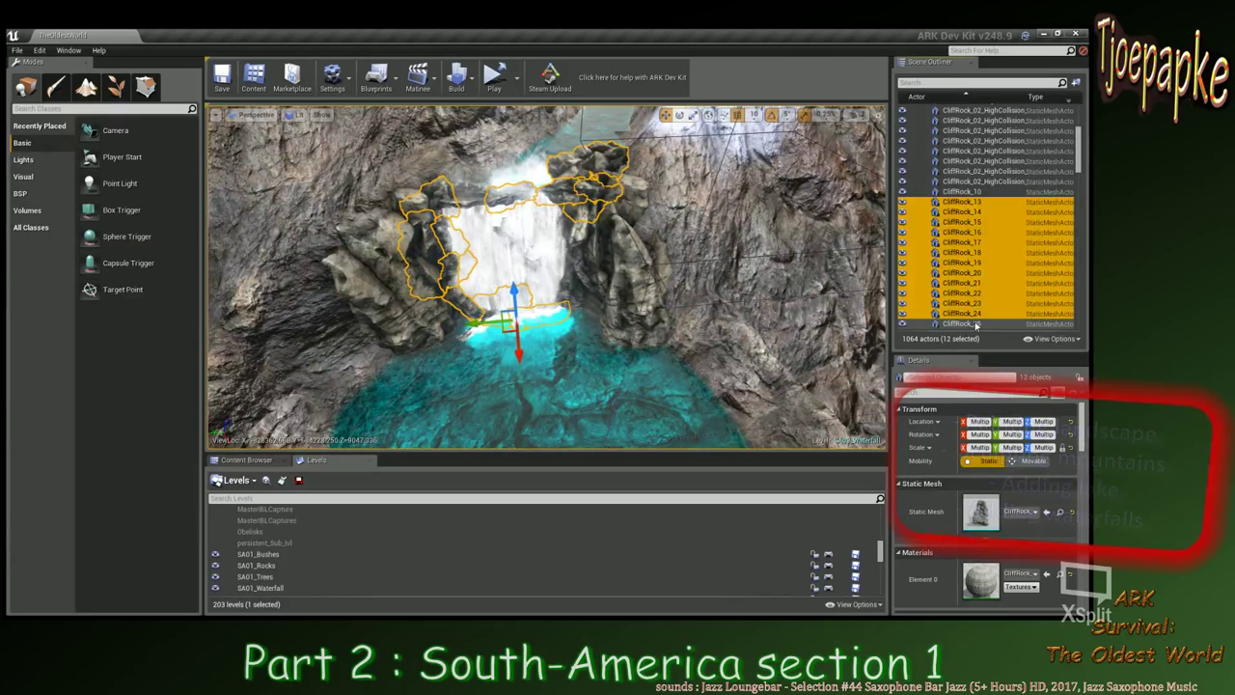
pyautogui.keyDown('ctrl'); pyautogui.click(976, 325); pyautogui.keyUp('ctrl')
# Add CliffRock_26, CliffRock_27, CliffRock_28 and CliffRock_3 to the selection, leaving out CliffRock_29 and CliffRock_30.
pyautogui.scroll(-1, 981, 301)
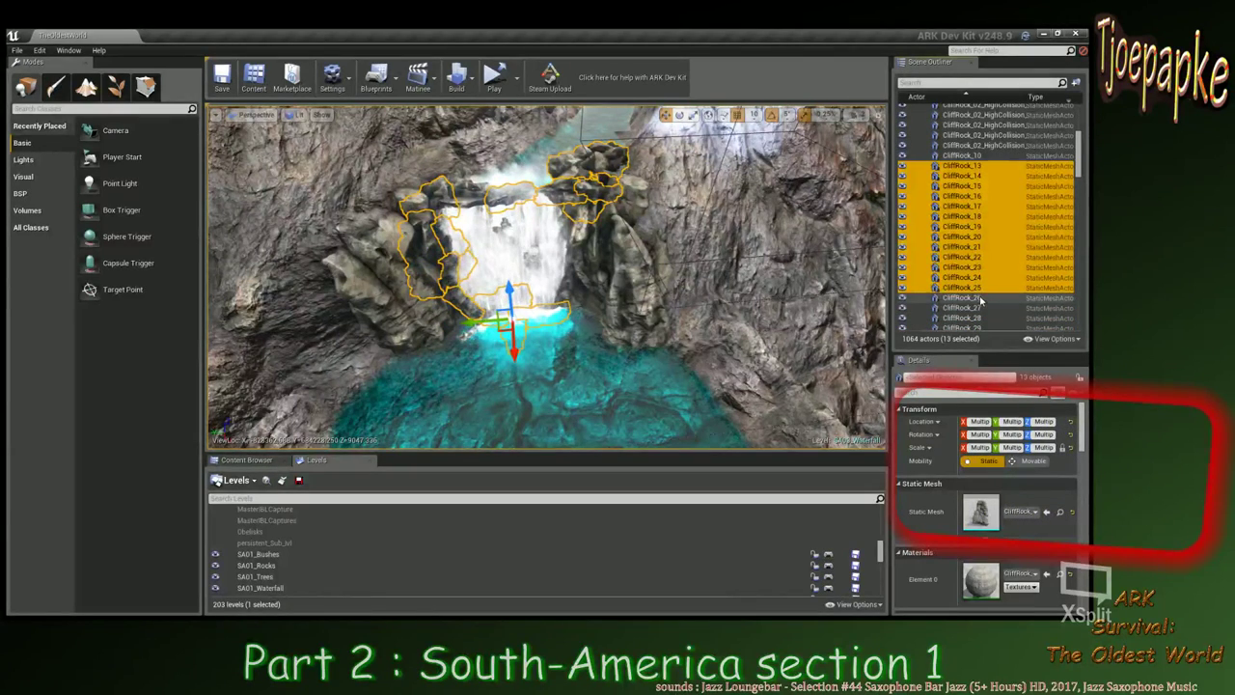
pyautogui.keyDown('ctrl'); pyautogui.click(977, 297); pyautogui.keyUp('ctrl')
pyautogui.keyDown('ctrl'); pyautogui.click(976, 308); pyautogui.keyUp('ctrl')
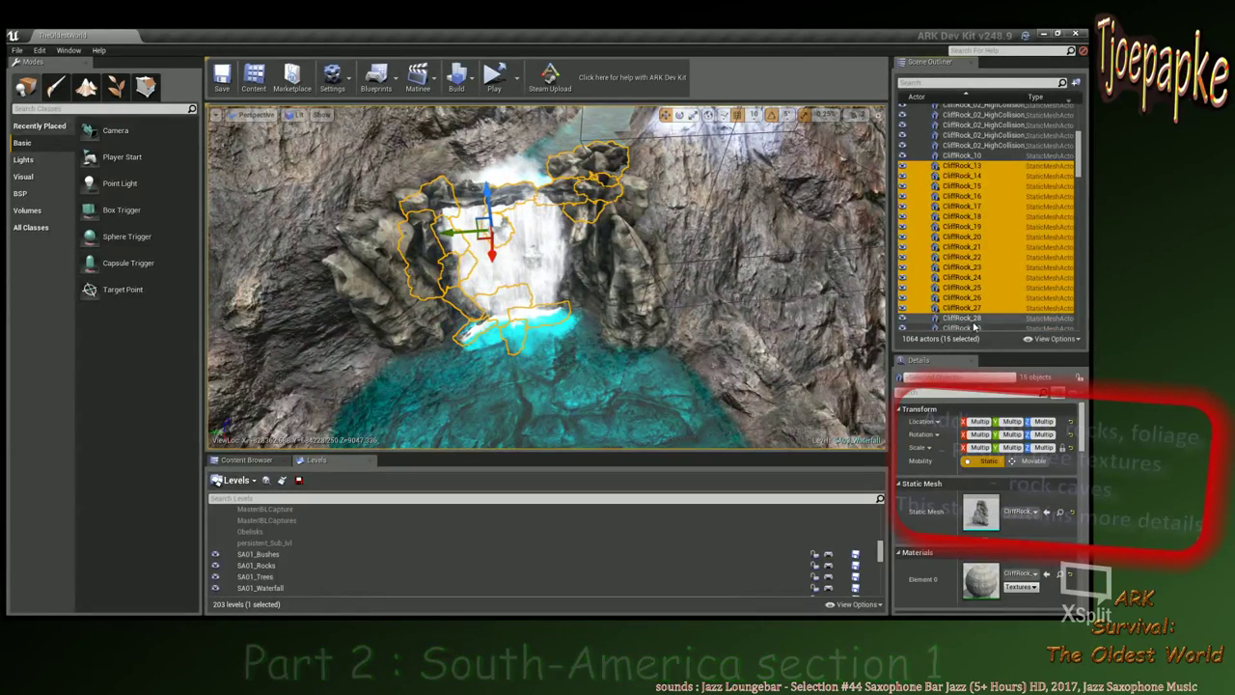
pyautogui.keyDown('ctrl'); pyautogui.click(975, 318); pyautogui.keyUp('ctrl')
pyautogui.scroll(-3, 974, 330)
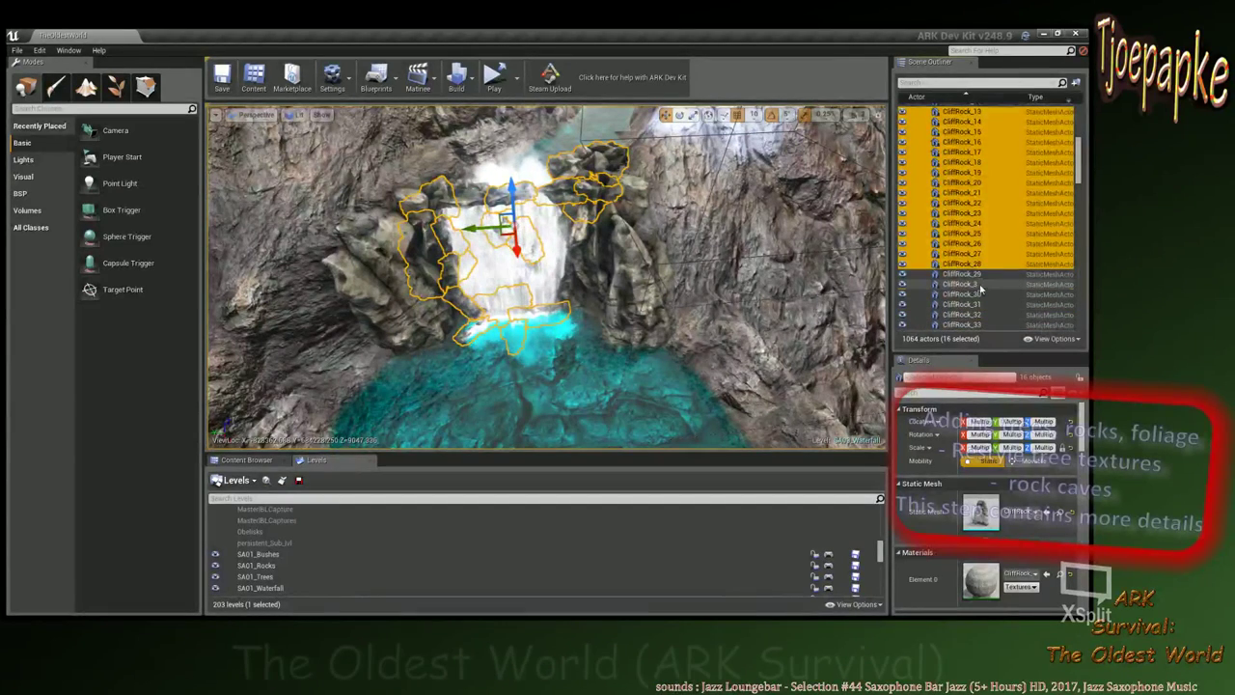
pyautogui.keyDown('ctrl'); pyautogui.click(980, 284); pyautogui.keyUp('ctrl')
pyautogui.keyDown('ctrl'); pyautogui.click(983, 277); pyautogui.keyUp('ctrl')
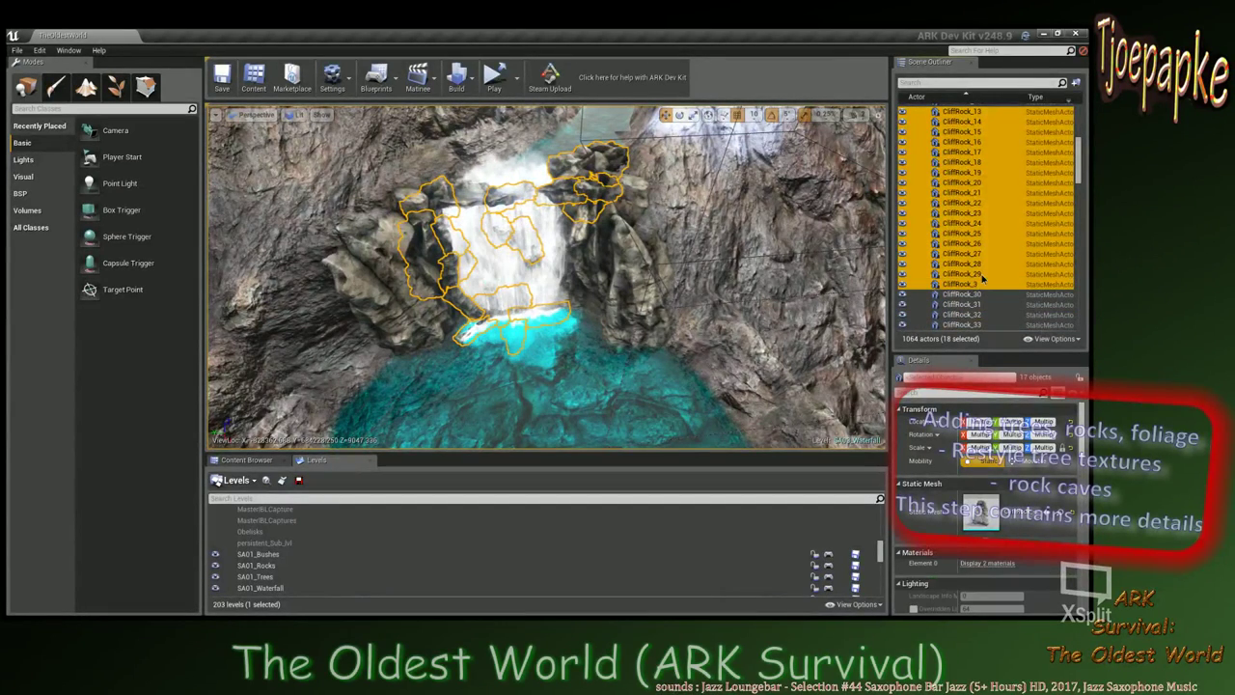
pyautogui.keyDown('ctrl'); pyautogui.click(982, 274); pyautogui.keyUp('ctrl')
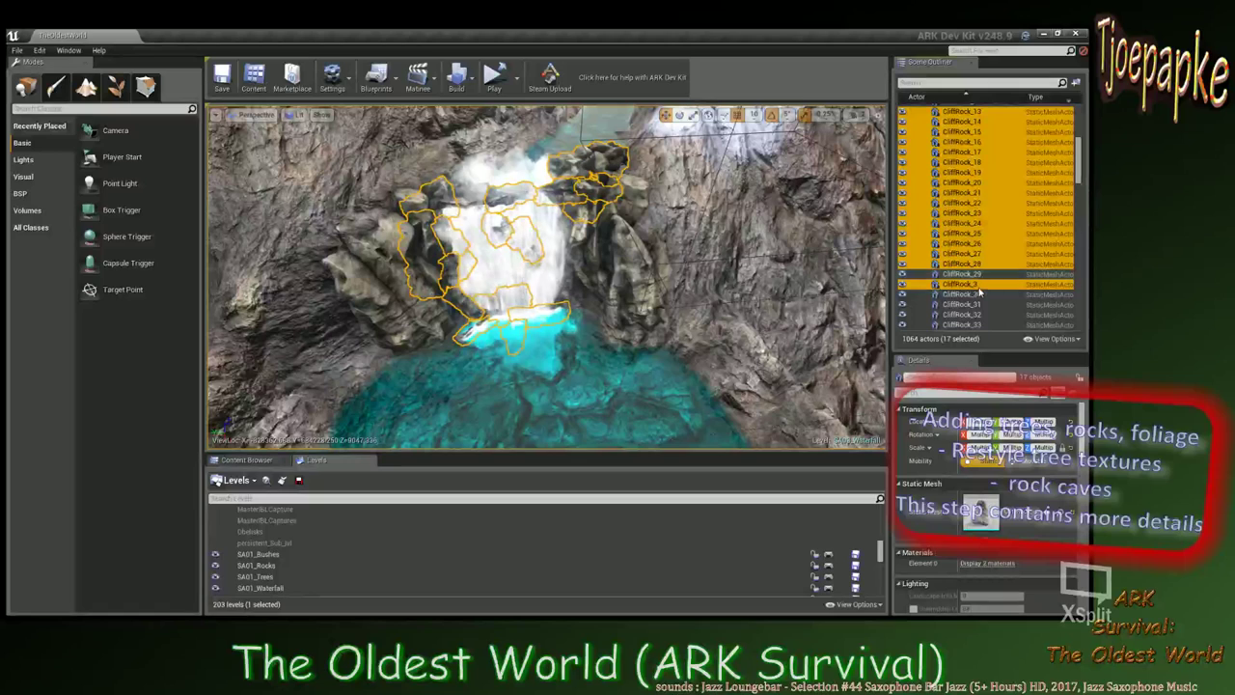
pyautogui.keyDown('ctrl'); pyautogui.click(976, 297); pyautogui.keyUp('ctrl')
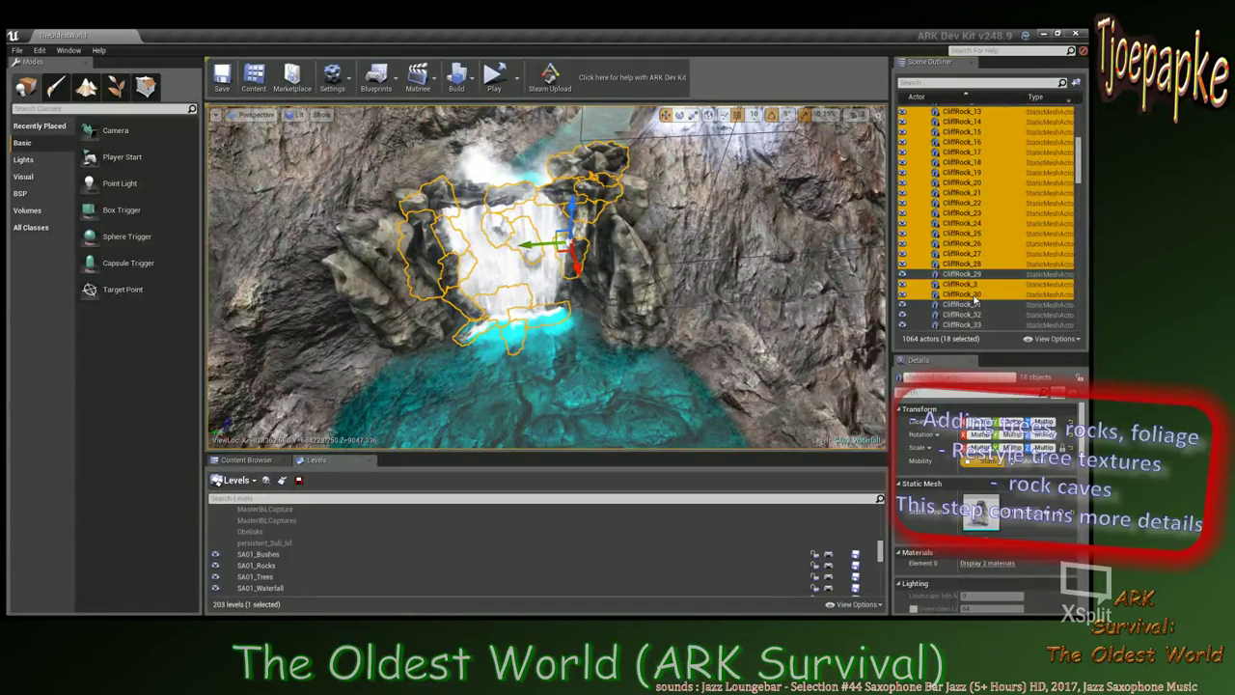
pyautogui.keyDown('ctrl'); pyautogui.click(975, 296); pyautogui.keyUp('ctrl')
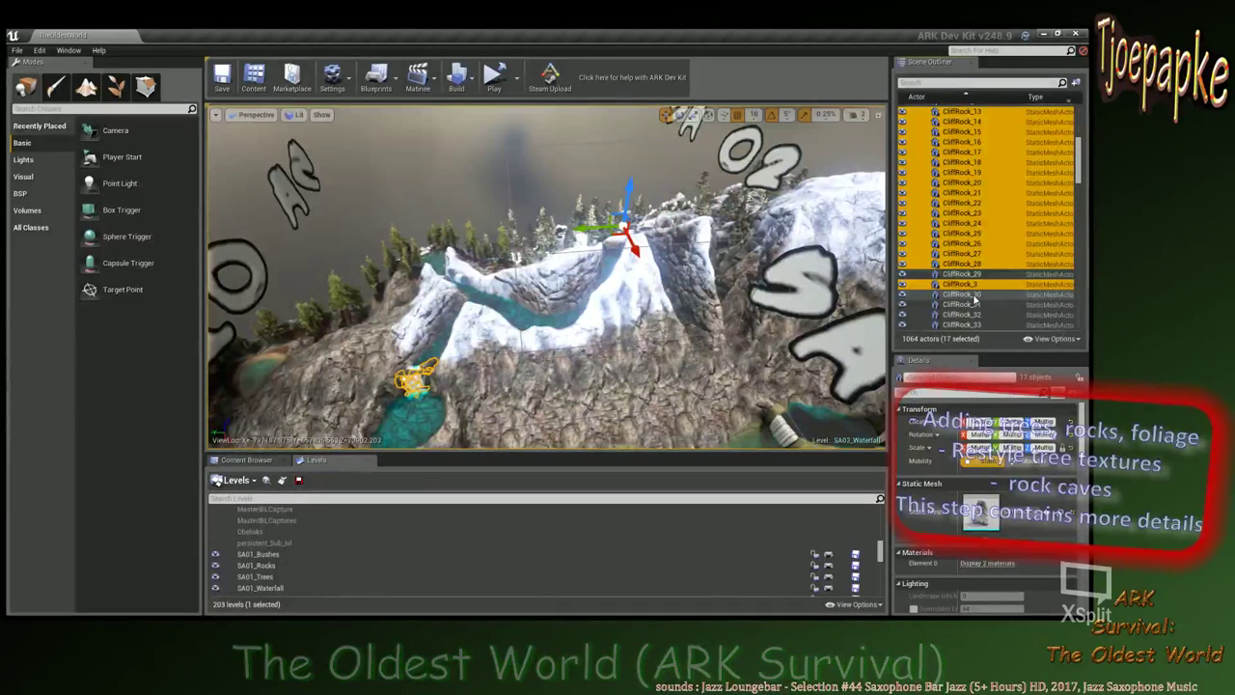
# Return to the SA03 waterfall and try adding the large cliff rock beside it, removing it from the selection again.
pyautogui.moveTo(632, 272); pyautogui.dragTo(614, 282, button='right')
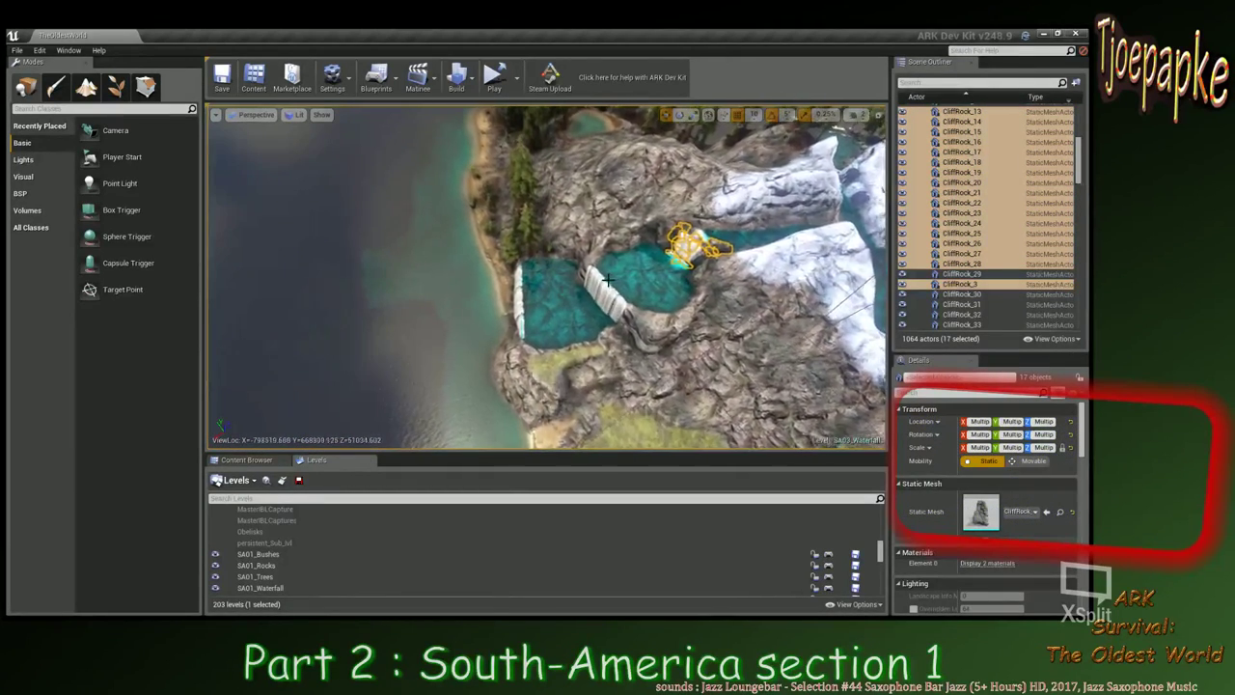
pyautogui.moveTo(613, 279); pyautogui.dragTo(632, 277, button='right')
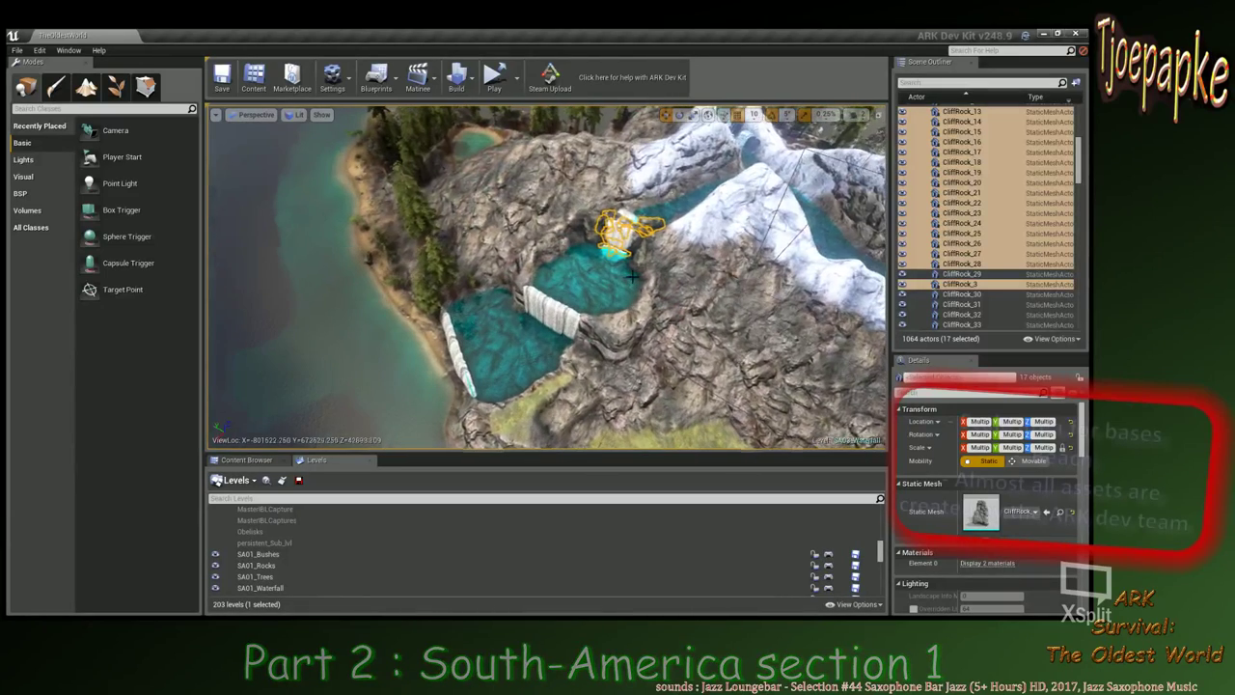
pyautogui.press('w')
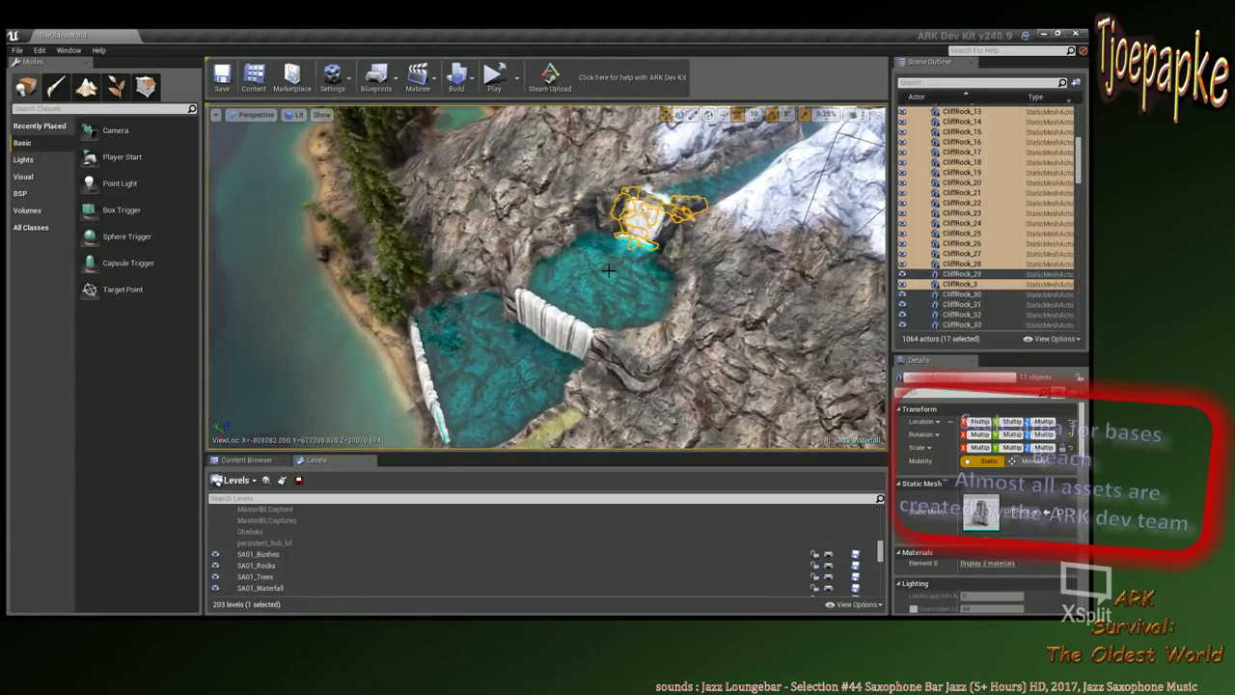
pyautogui.press('w')
pyautogui.moveTo(632, 277)
pyautogui.mouseDown(button='right')
pyautogui.moveTo(639, 252)
pyautogui.moveTo(641, 269)
pyautogui.mouseUp(button='right')
pyautogui.press('w')
pyautogui.moveTo(577, 338); pyautogui.dragTo(573, 251, button='right')
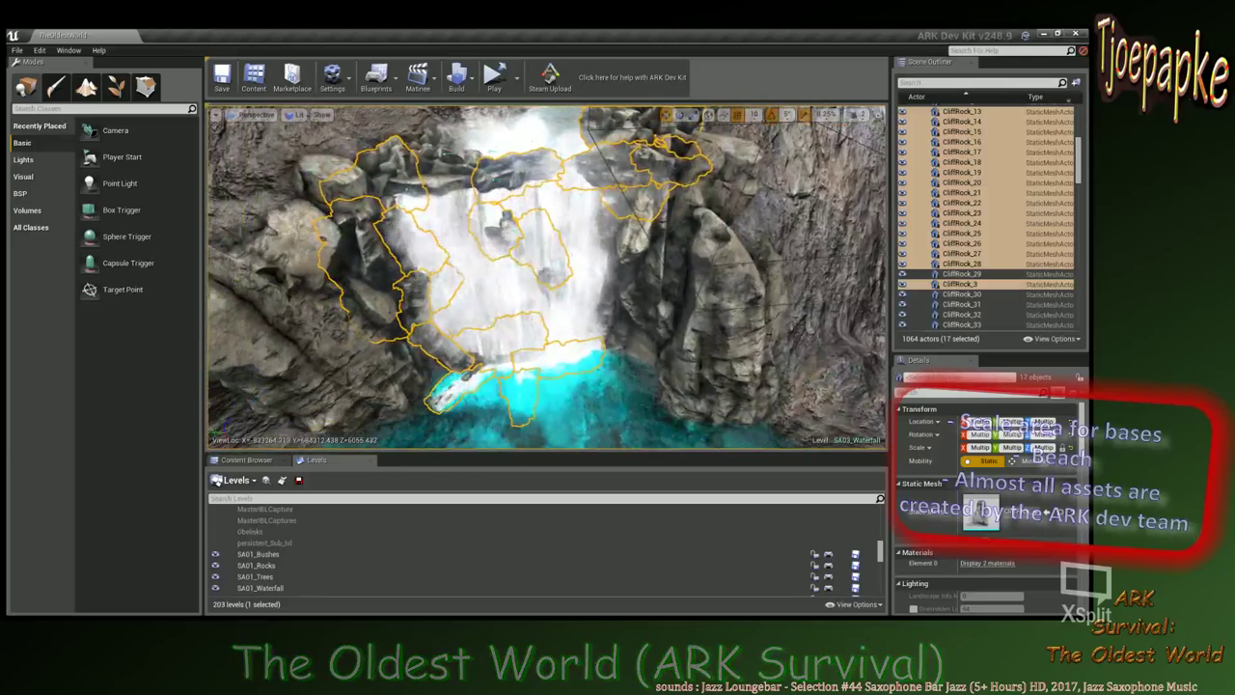
pyautogui.keyDown('ctrl'); pyautogui.click(731, 281); pyautogui.keyUp('ctrl')
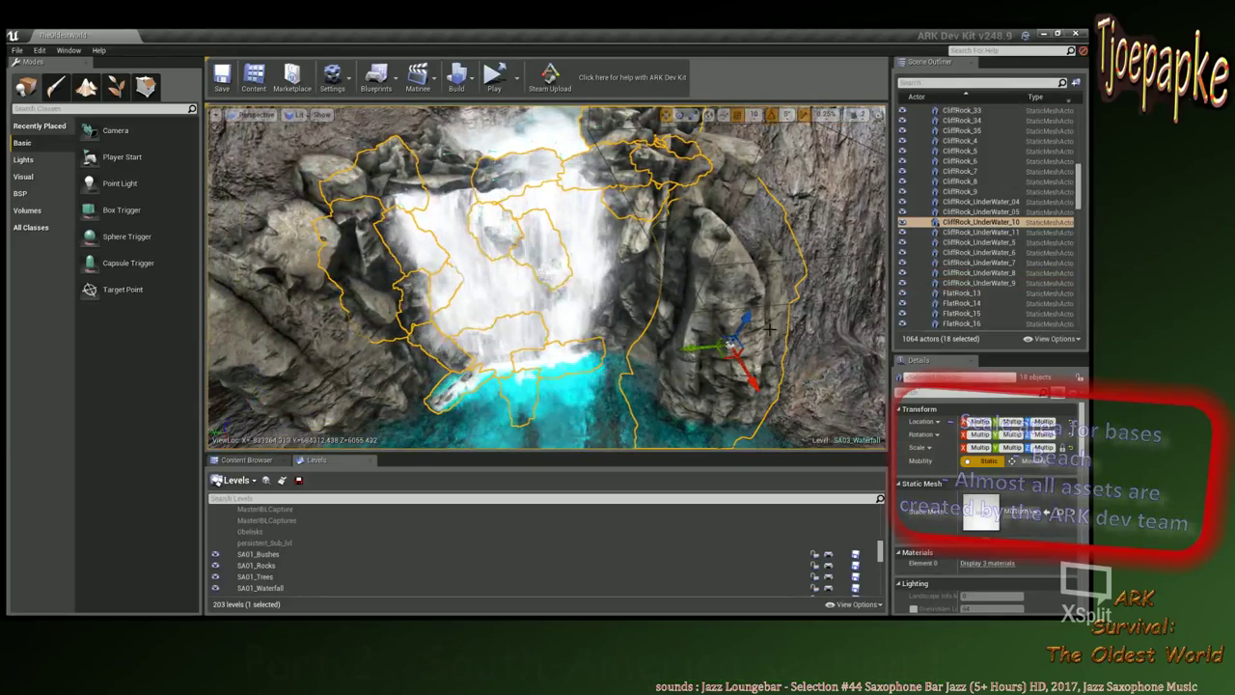
pyautogui.keyDown('ctrl'); pyautogui.click(734, 289); pyautogui.keyUp('ctrl')
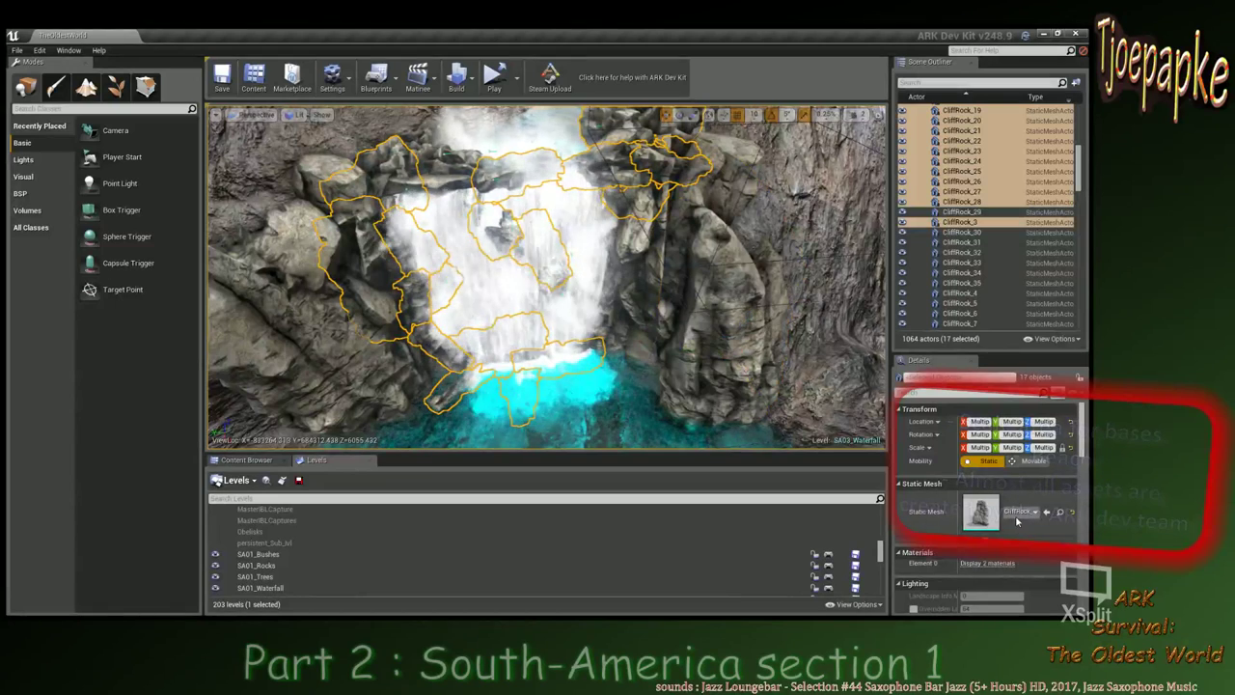
# Replace the material of the selected small rocks around the falling water with a snow-covered rock material.
pyautogui.click(975, 564)
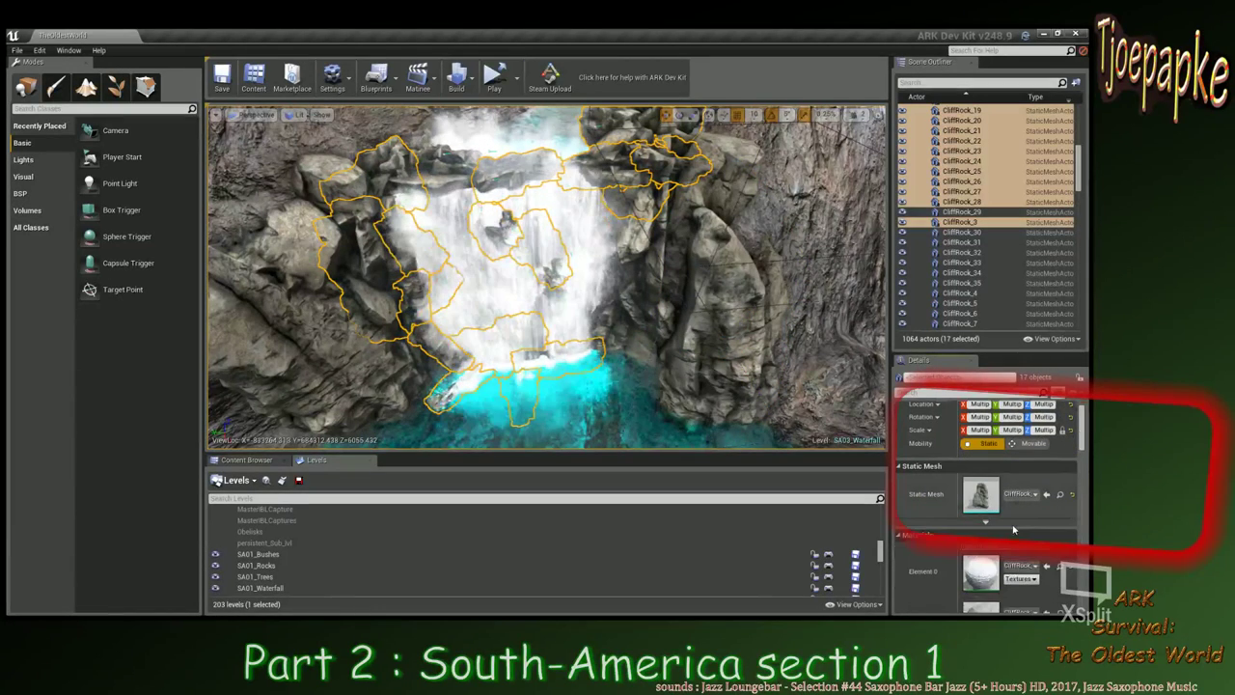
pyautogui.scroll(-3, 995, 546)
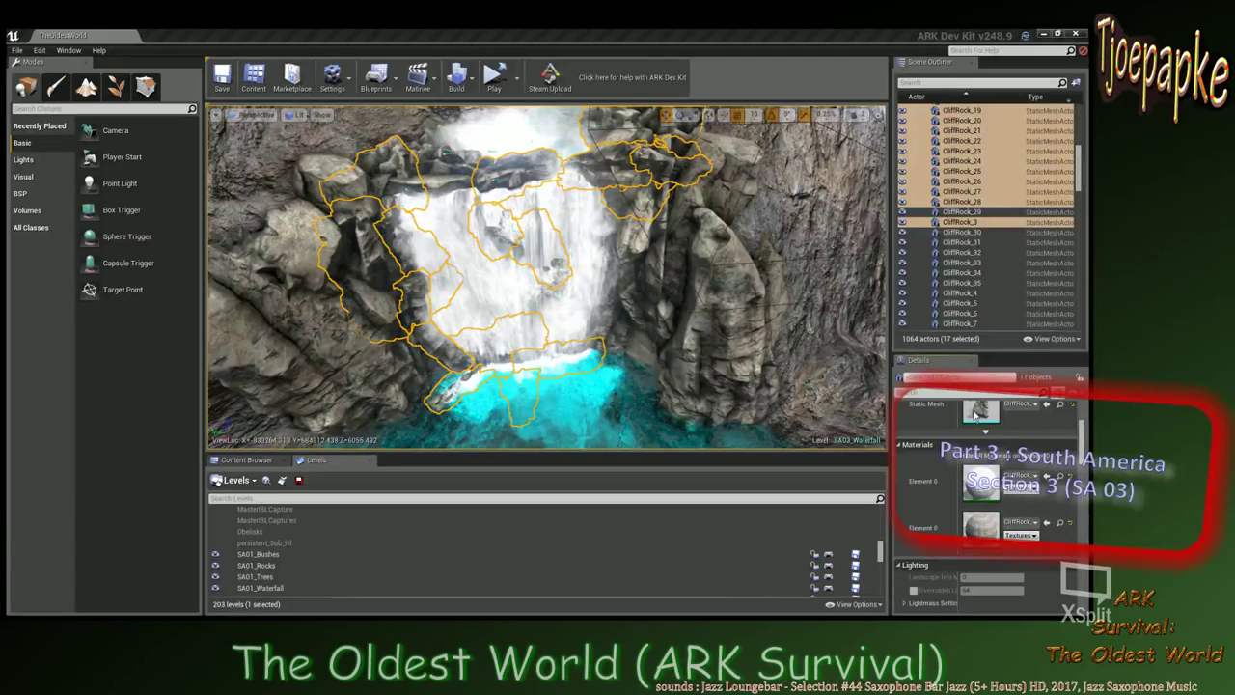
pyautogui.moveTo(762, 353); pyautogui.dragTo(758, 339, button='right')
pyautogui.scroll(-6, 758, 339)
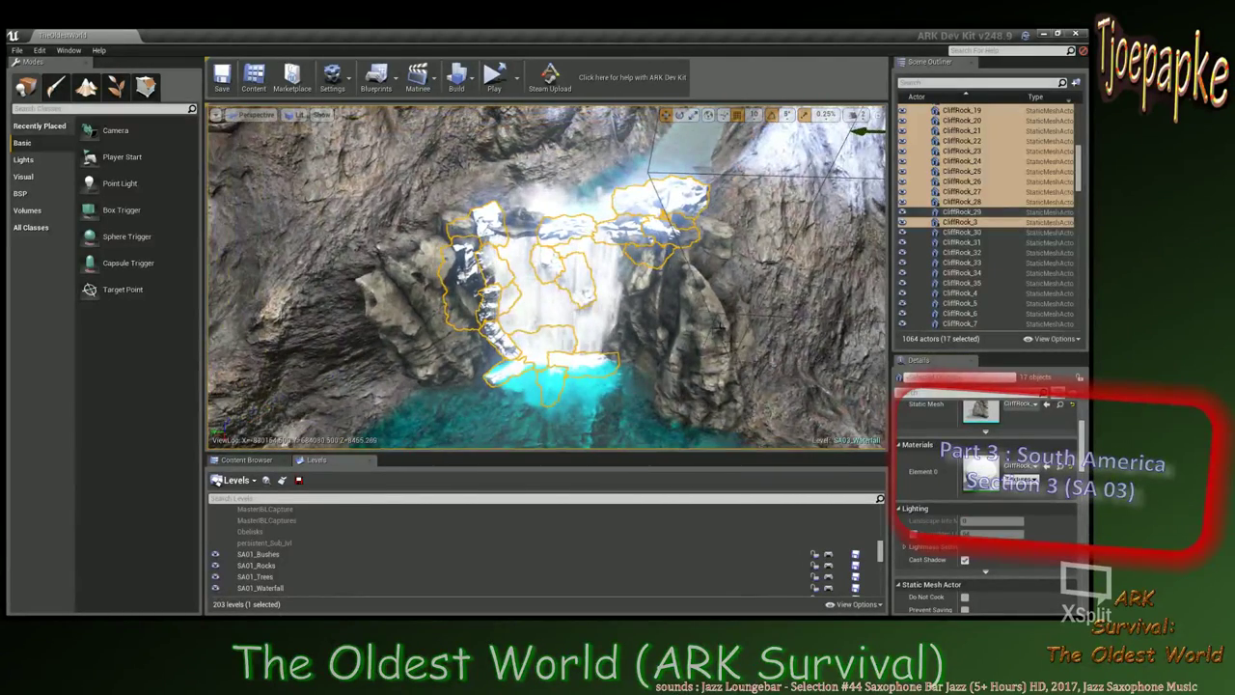
# Select the large flanking rocks CliffRock_UnderWater_10, _7 and _9 and give them the snow-covered rock material.
pyautogui.click(707, 309)
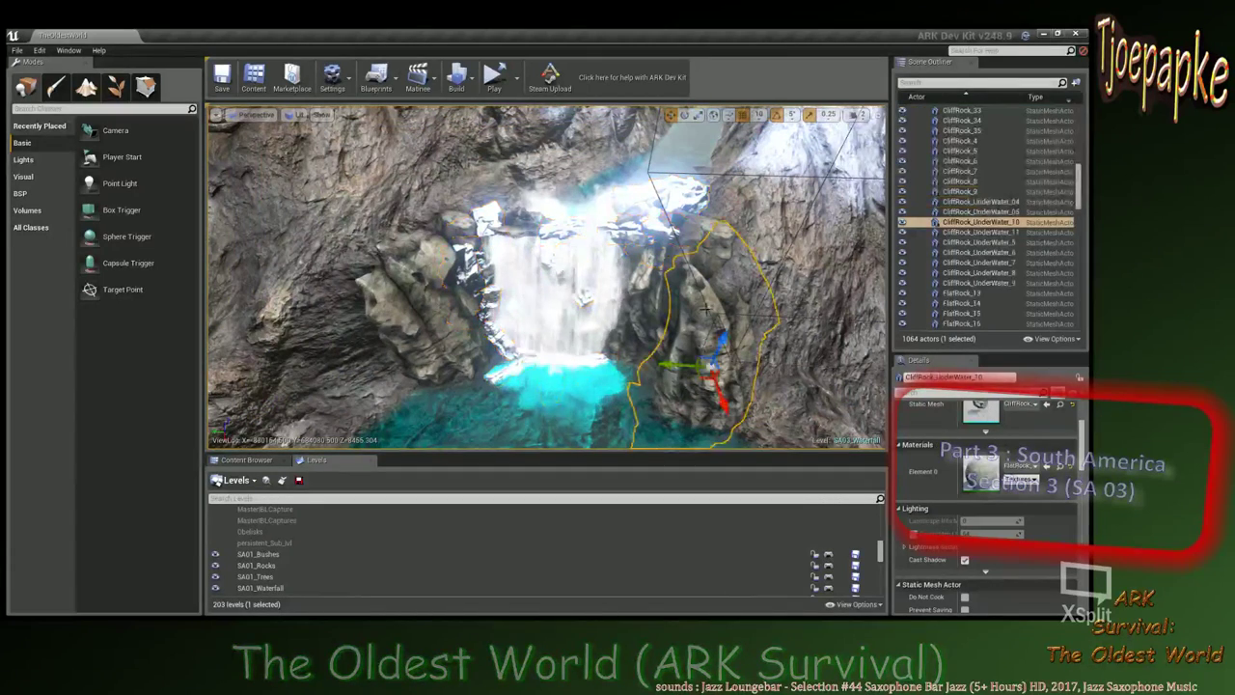
pyautogui.keyDown('ctrl'); pyautogui.click(710, 243); pyautogui.keyUp('ctrl')
pyautogui.keyDown('ctrl'); pyautogui.click(383, 305); pyautogui.keyUp('ctrl')
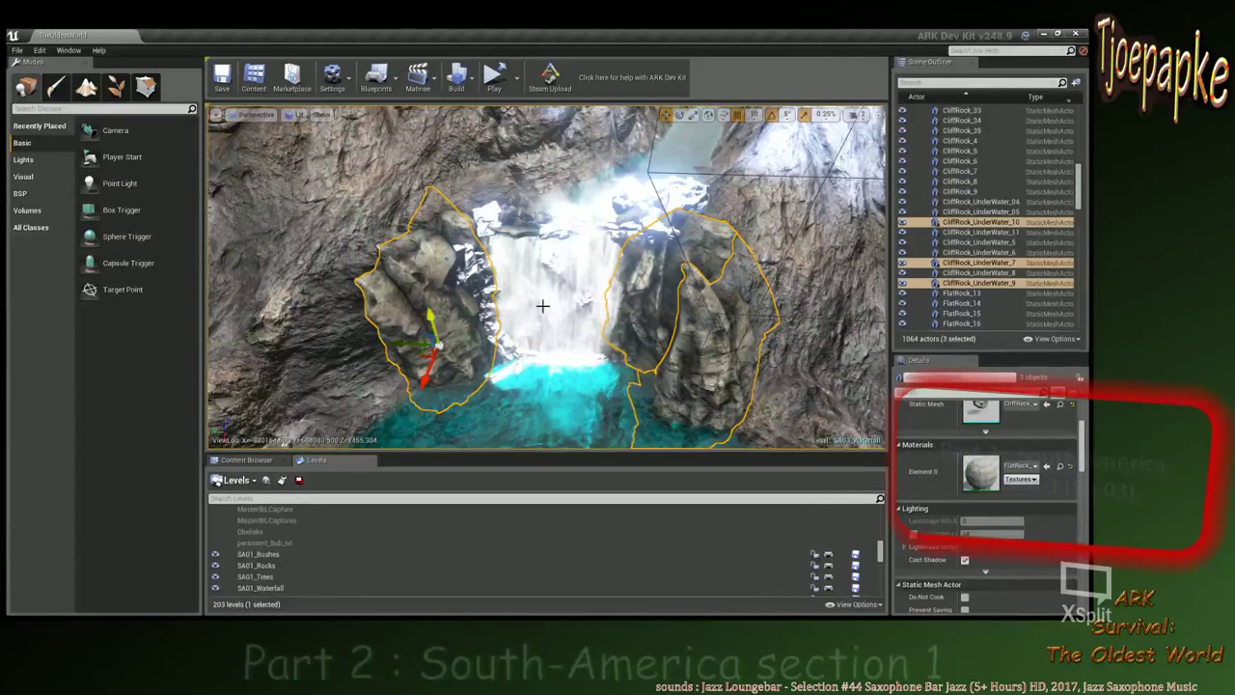
pyautogui.scroll(1, 1020, 519)
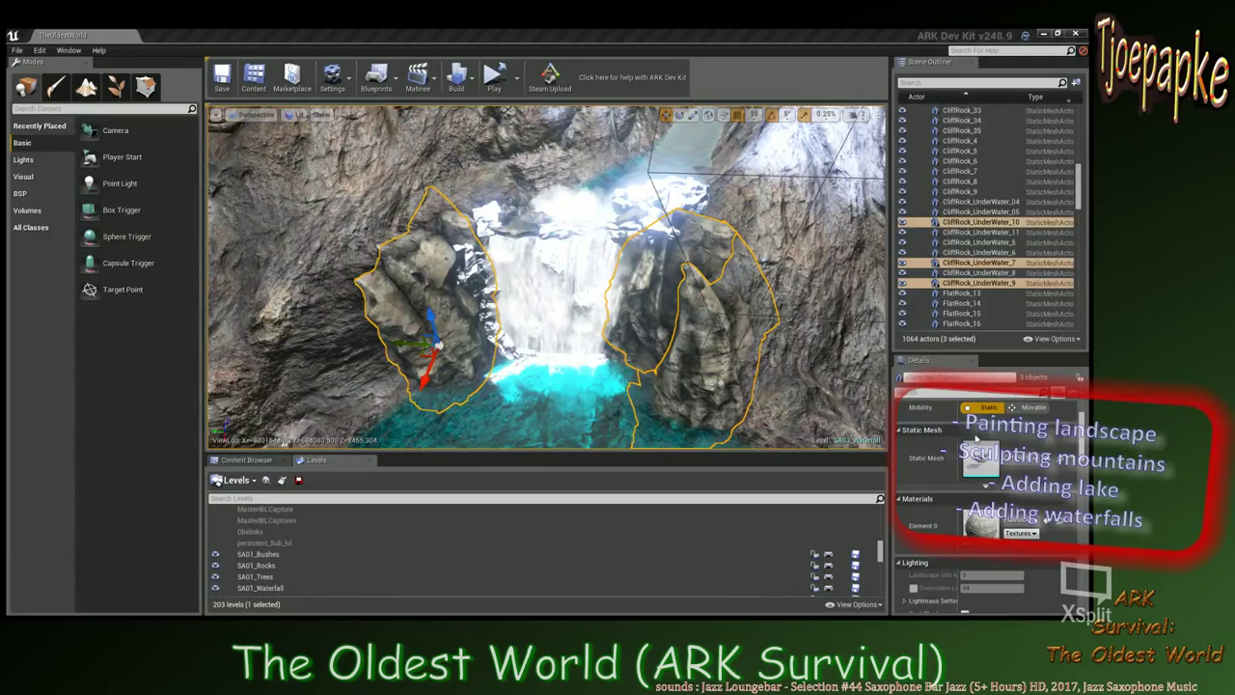
pyautogui.moveTo(744, 359)
pyautogui.mouseDown(button='right')
pyautogui.moveTo(748, 299)
pyautogui.moveTo(762, 323)
pyautogui.moveTo(745, 359)
pyautogui.mouseUp(button='right')
# Select CliffRock_UnderWater_6 between the falling water and the snowy rocks.
pyautogui.click(577, 302)
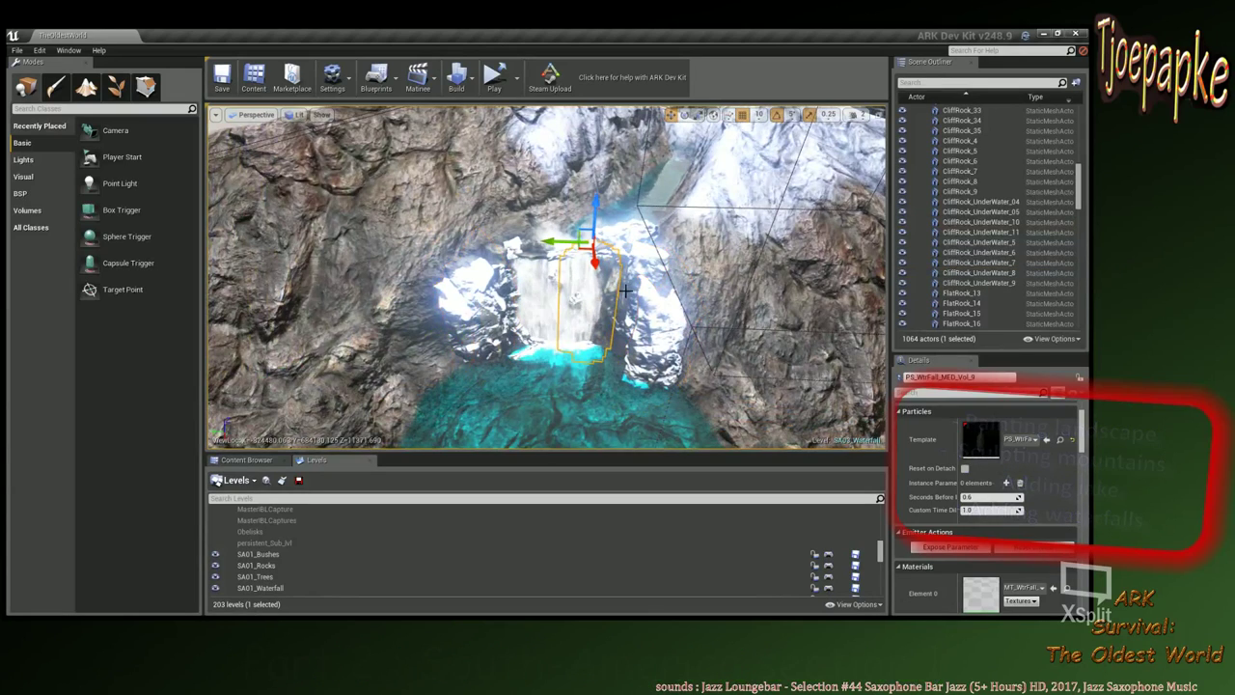
pyautogui.click(619, 293)
pyautogui.moveTo(618, 292); pyautogui.dragTo(619, 325, button='right')
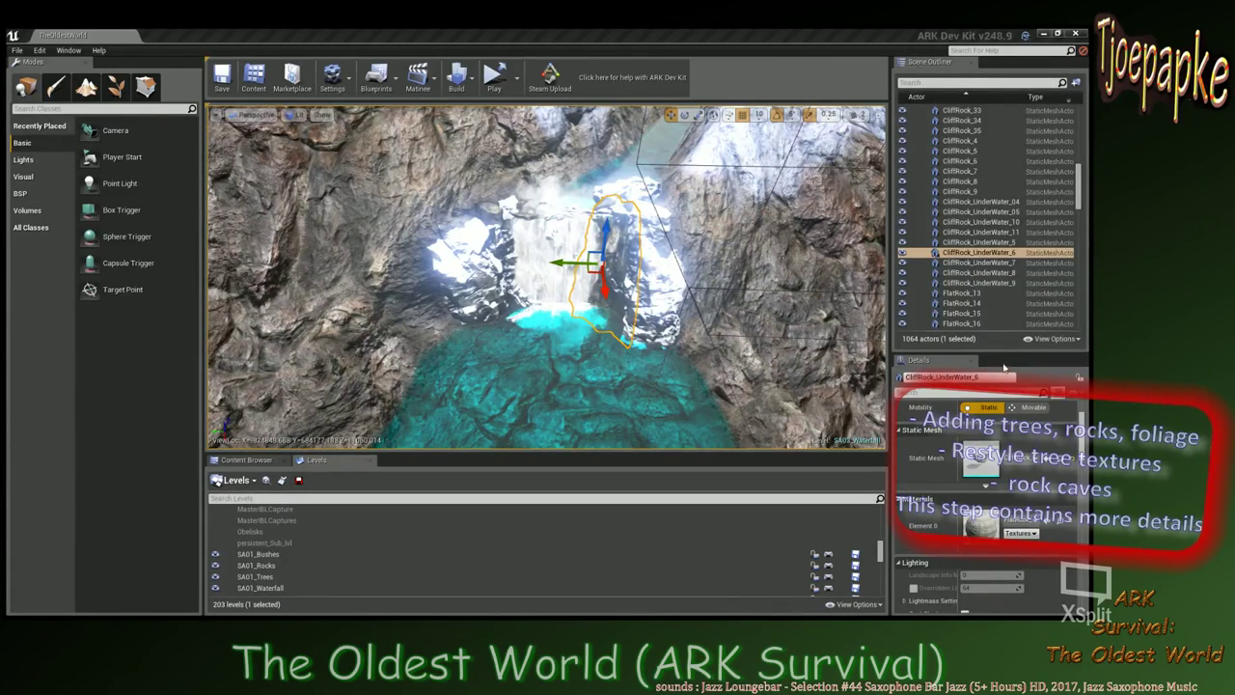
# Try other cliff and rock materials on CliffRock_UnderWater_6 and compare them with the surrounding rocks from close range.
pyautogui.moveTo(612, 194); pyautogui.dragTo(569, 232, button='right')
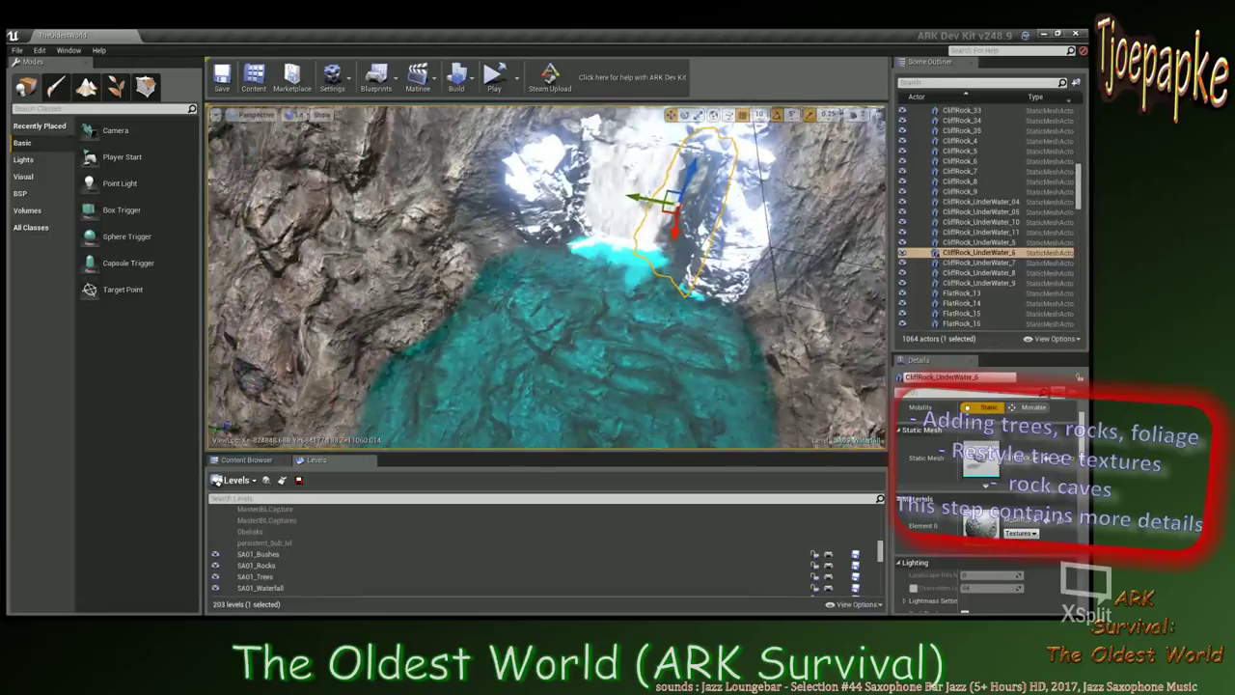
pyautogui.moveTo(611, 194); pyautogui.dragTo(645, 295, button='right')
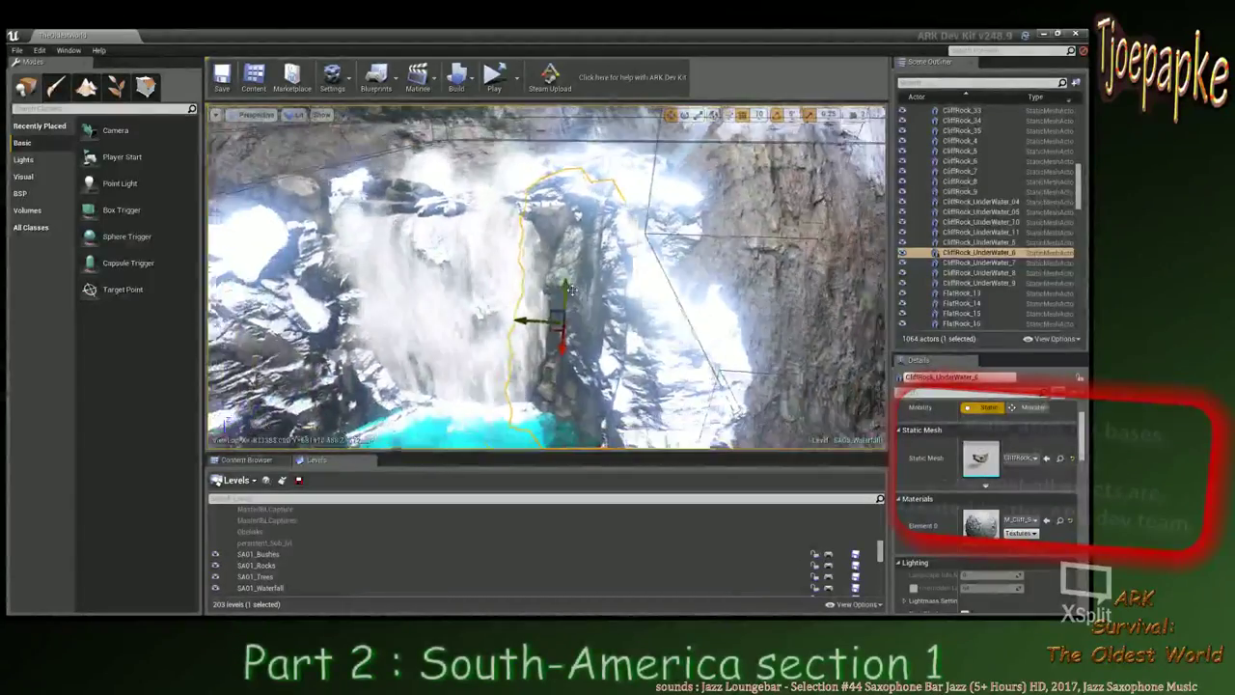
pyautogui.press('w')
pyautogui.moveTo(571, 290); pyautogui.dragTo(591, 274, button='right')
pyautogui.press('s')
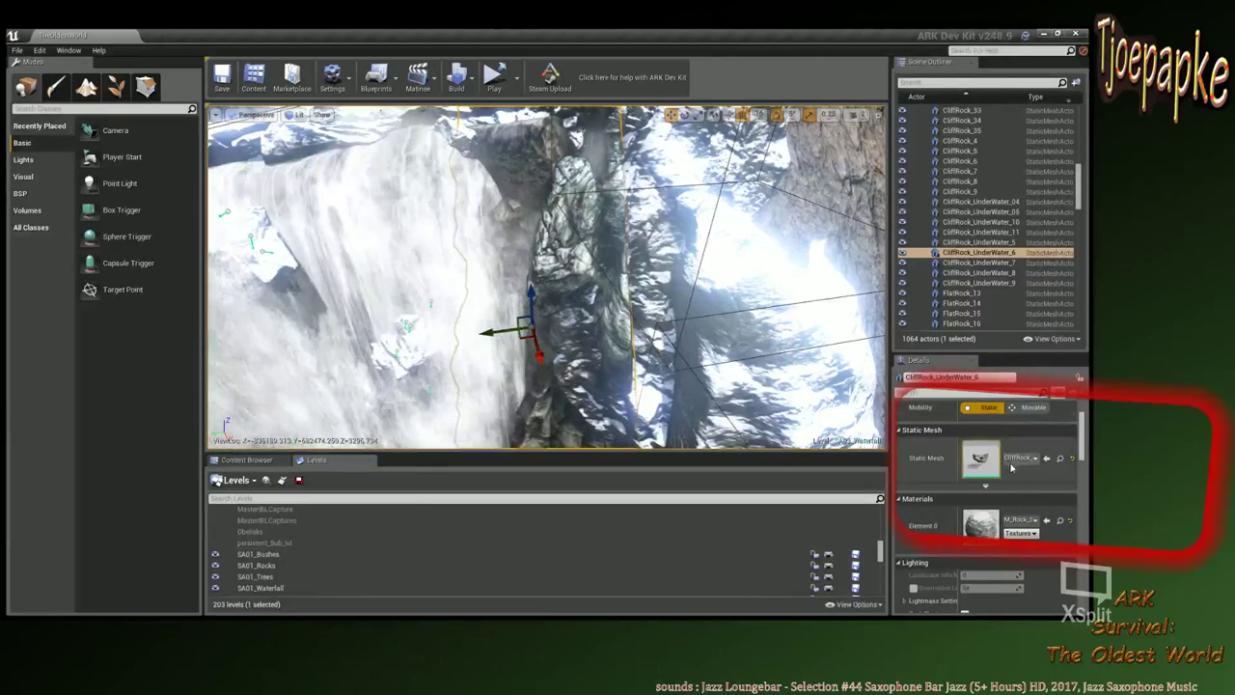
# Assign the snow-covered CliffRock material to CliffRock_UnderWater_6 and check it against the neighbouring rocks.
pyautogui.scroll(1, 1029, 511)
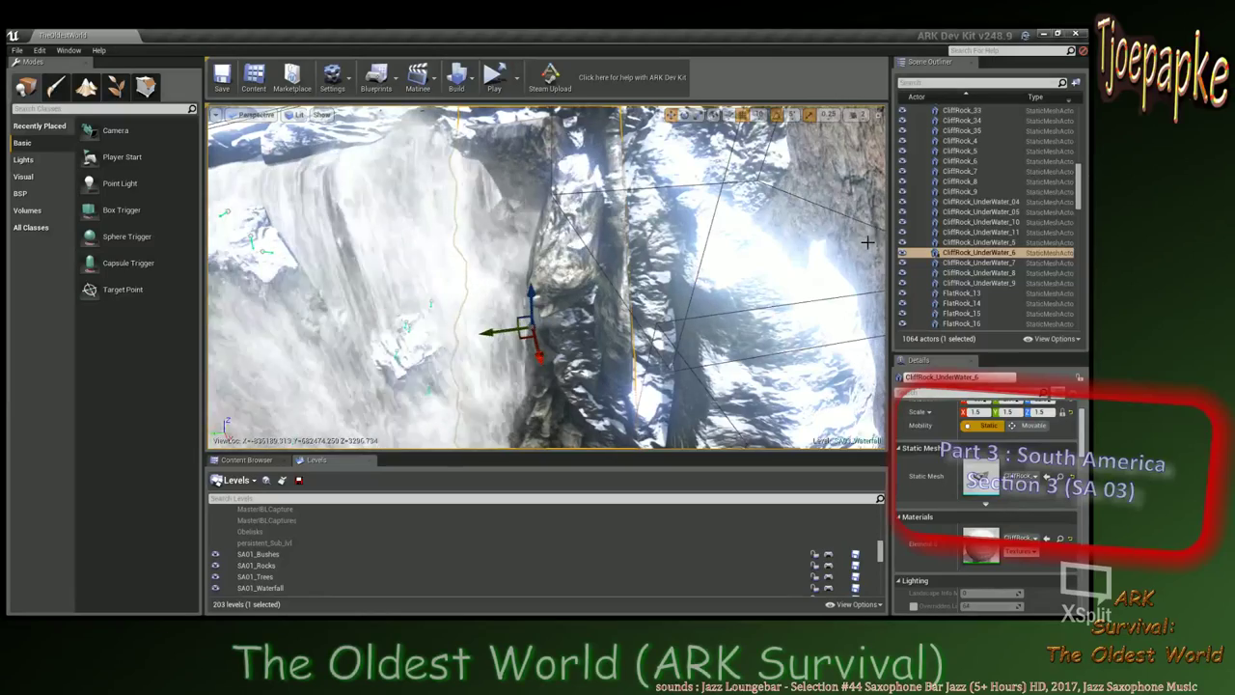
pyautogui.moveTo(821, 201); pyautogui.dragTo(738, 236, button='right')
pyautogui.scroll(8, 659, 264)
pyautogui.moveTo(659, 263); pyautogui.dragTo(650, 288, button='right')
pyautogui.scroll(-10, 650, 288)
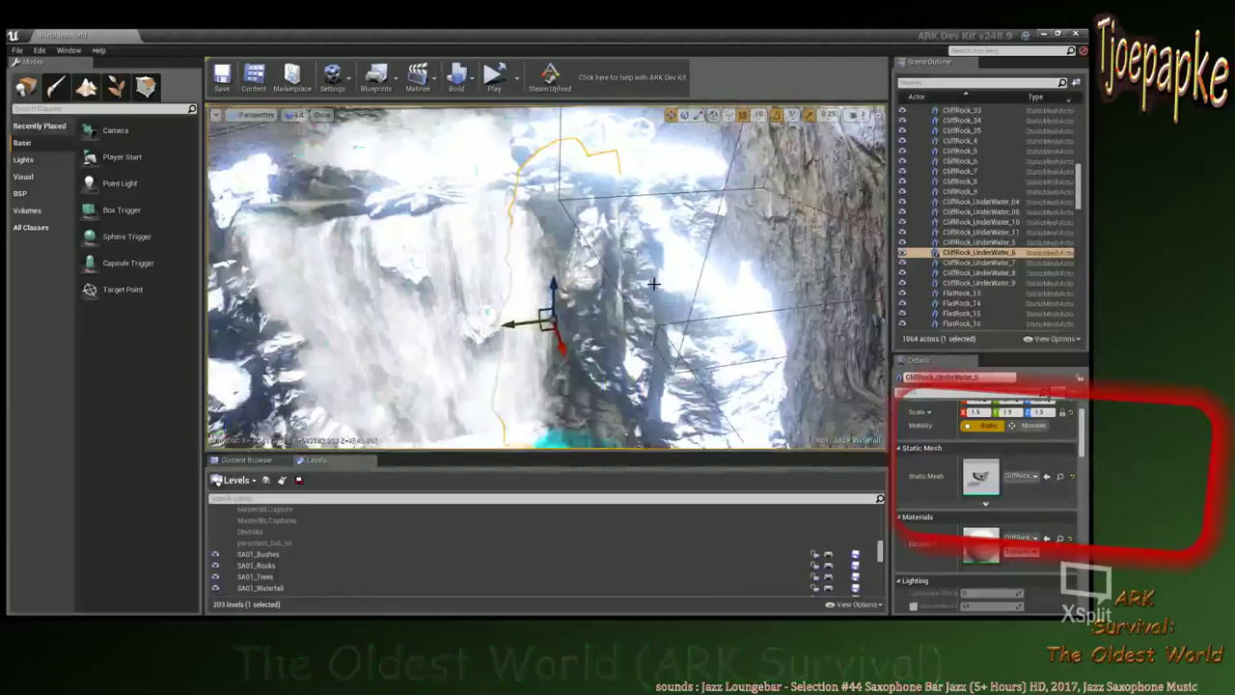
# Select the landscape around the SA03 waterfall and switch to landscape painting.
pyautogui.moveTo(650, 289); pyautogui.dragTo(670, 319)
pyautogui.click(709, 287)
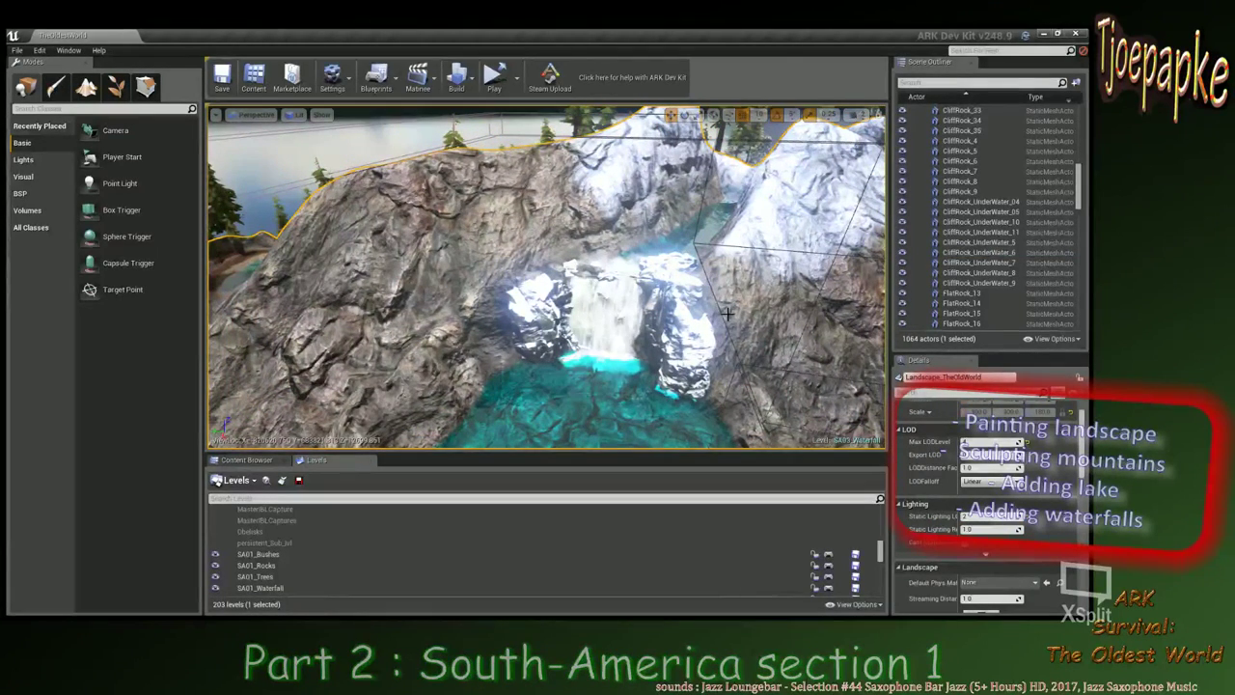
pyautogui.moveTo(450, 241); pyautogui.dragTo(475, 247, button='right')
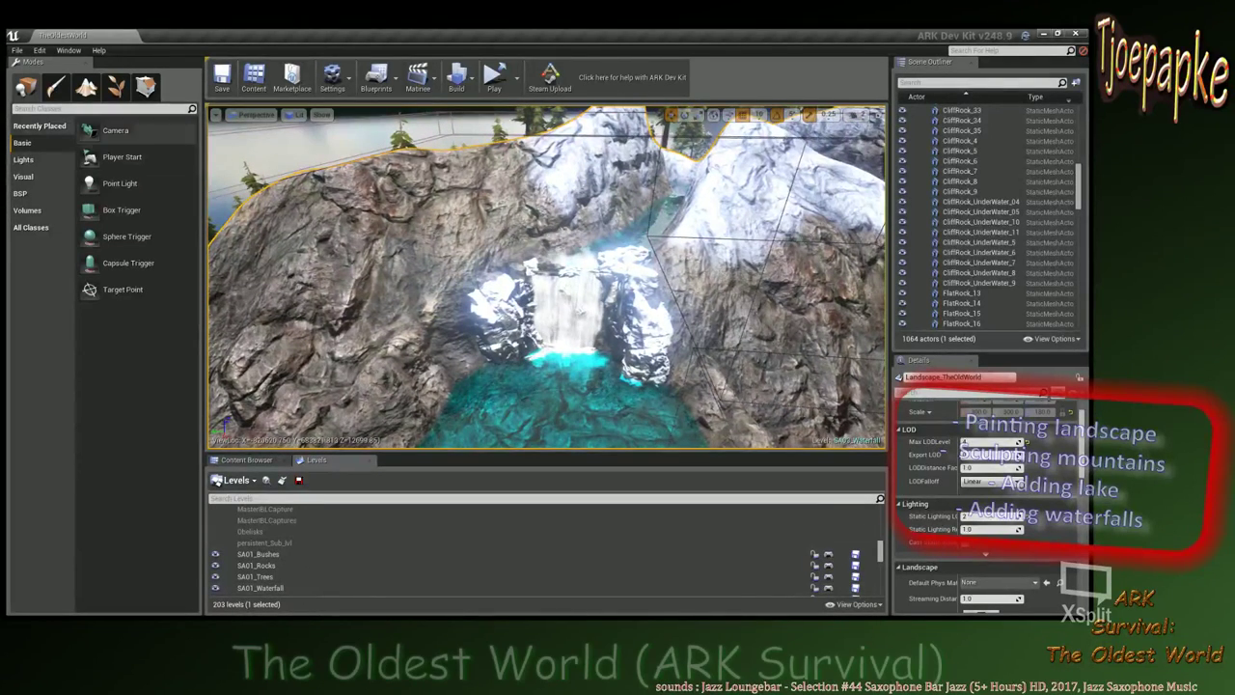
pyautogui.click(92, 89)
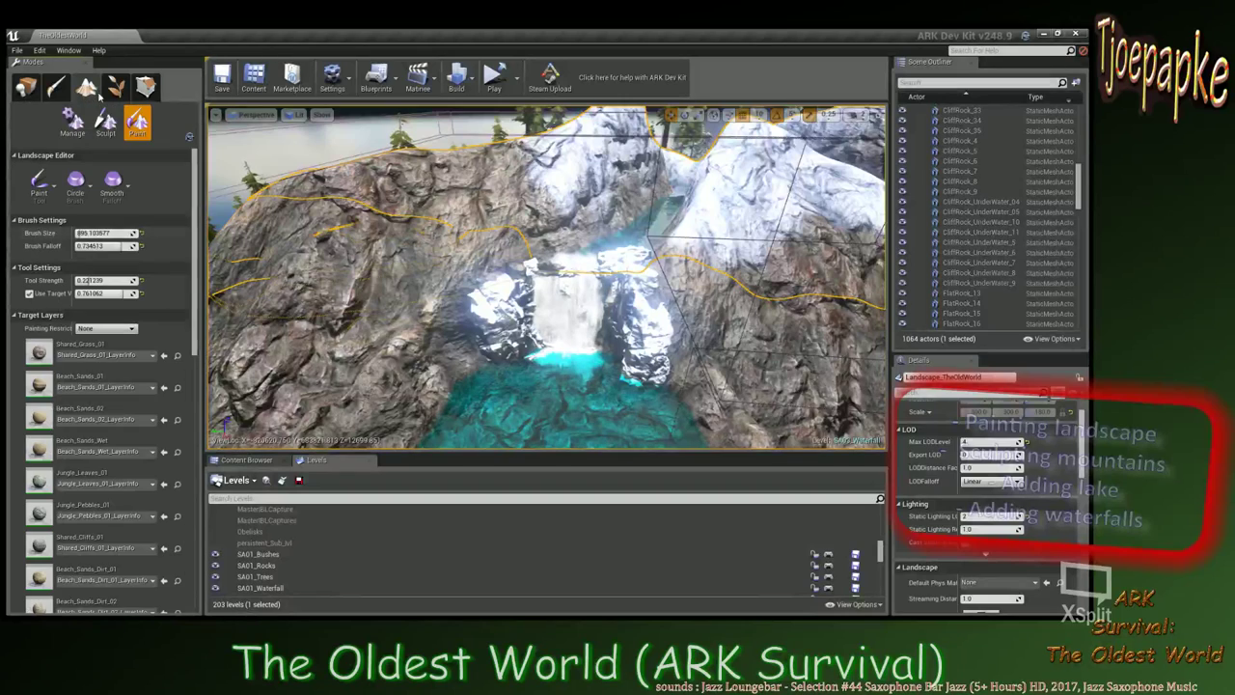
# Prepare the Ice layer for landscape painting with tool strength 0.513274 and target value 0.707965.
pyautogui.scroll(-10, 94, 452)
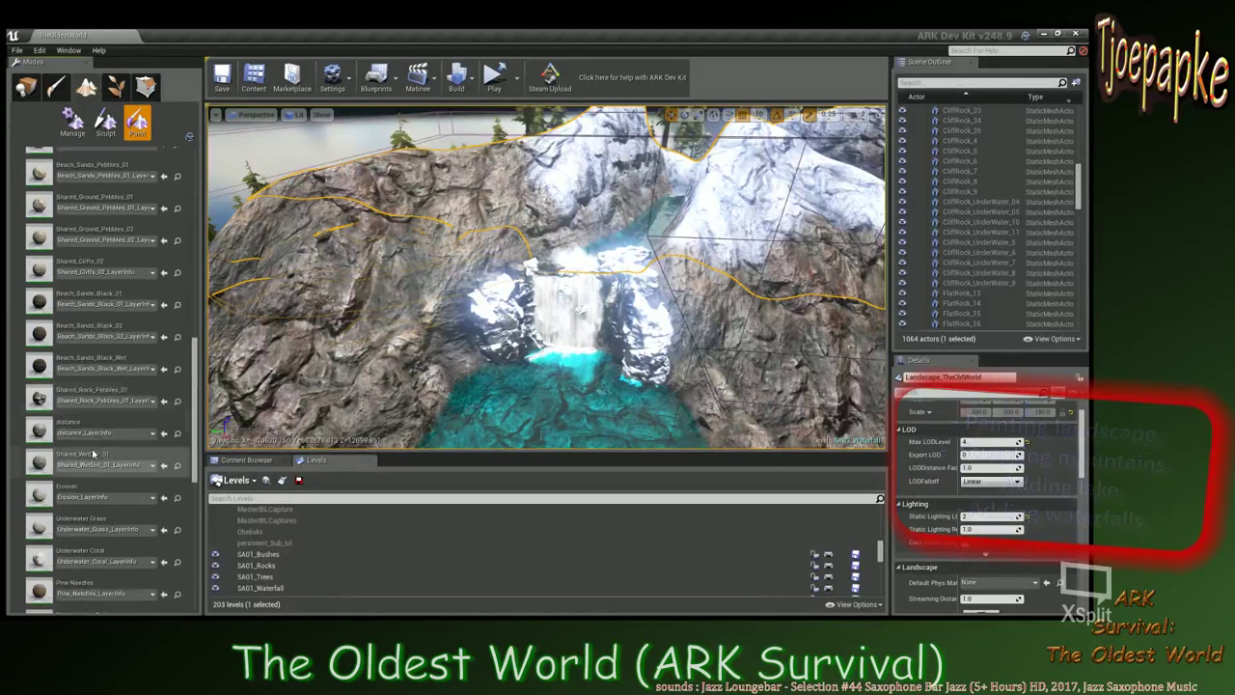
pyautogui.scroll(-1, 94, 451)
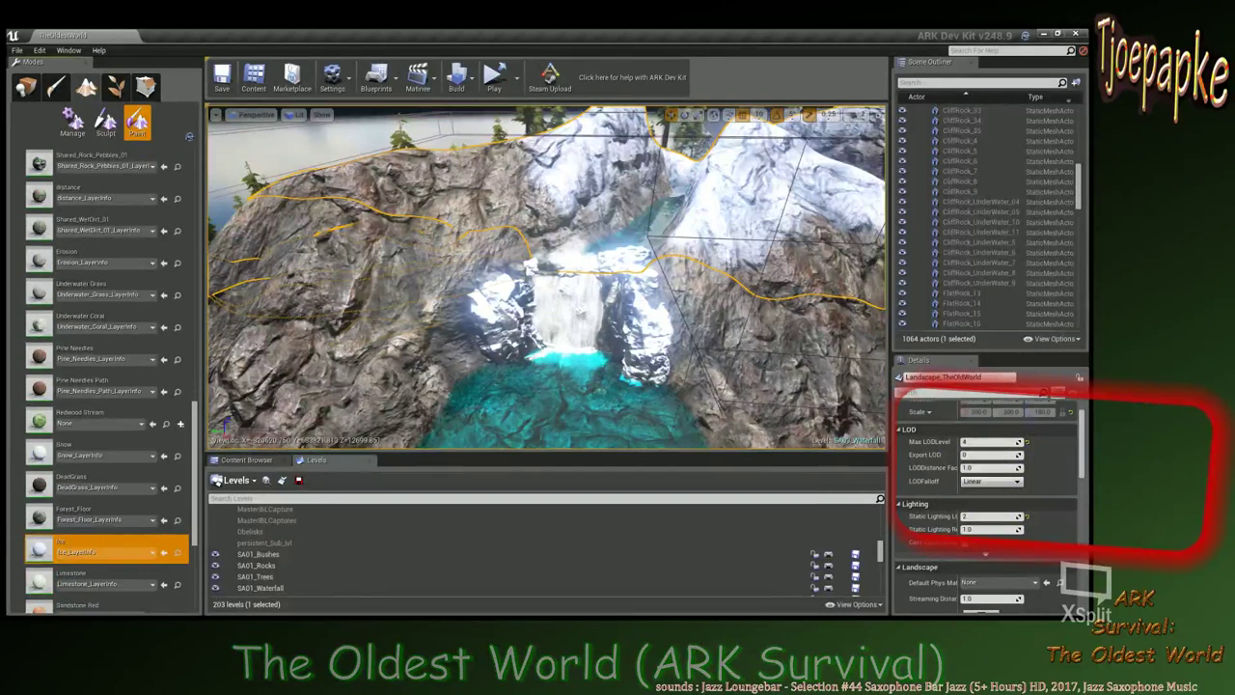
pyautogui.scroll(2, 628, 259)
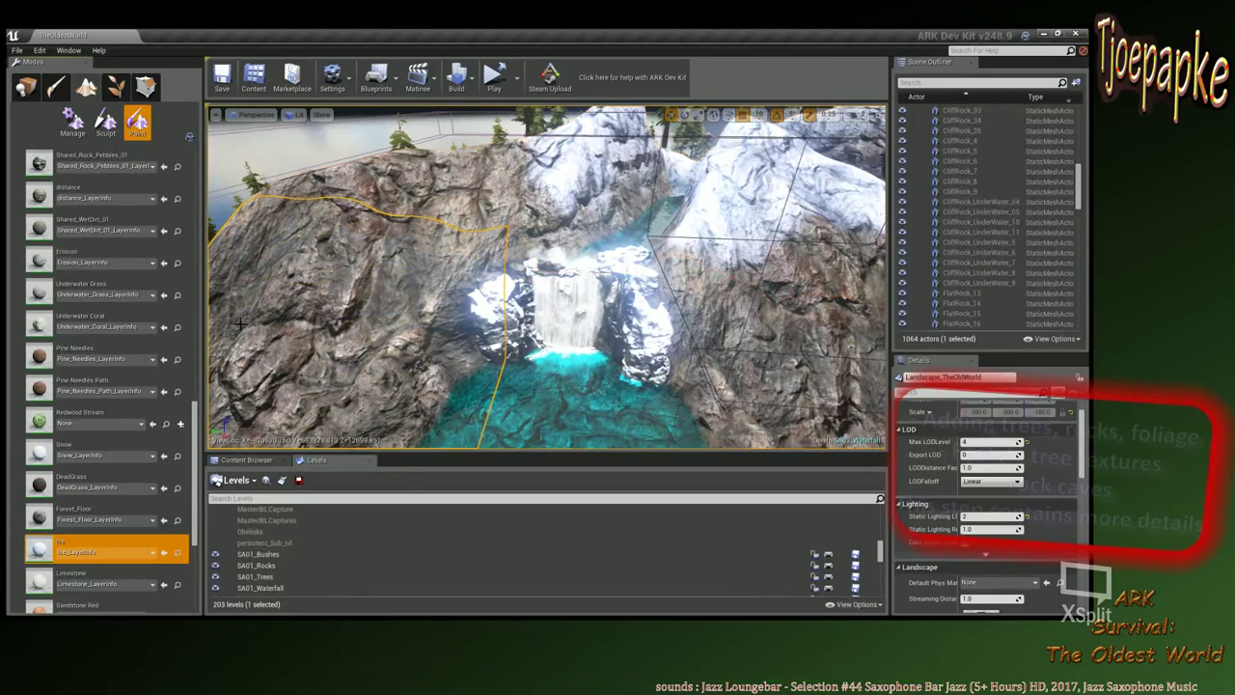
pyautogui.scroll(11, 131, 337)
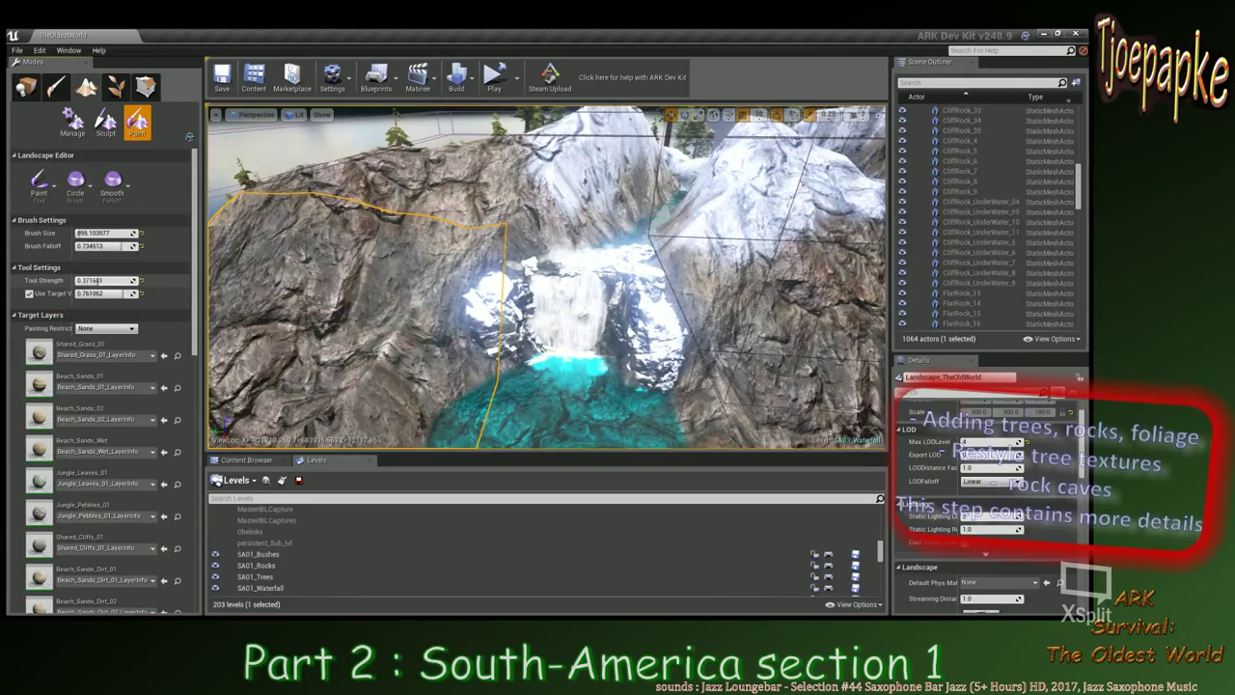
pyautogui.moveTo(88, 281); pyautogui.dragTo(113, 294)
# Paint the Ice layer over the bare rock slope beside the snowy rocks at the SA03 waterfall, below the existing snow.
pyautogui.moveTo(541, 336); pyautogui.dragTo(590, 303, button='right')
pyautogui.scroll(8, 540, 336)
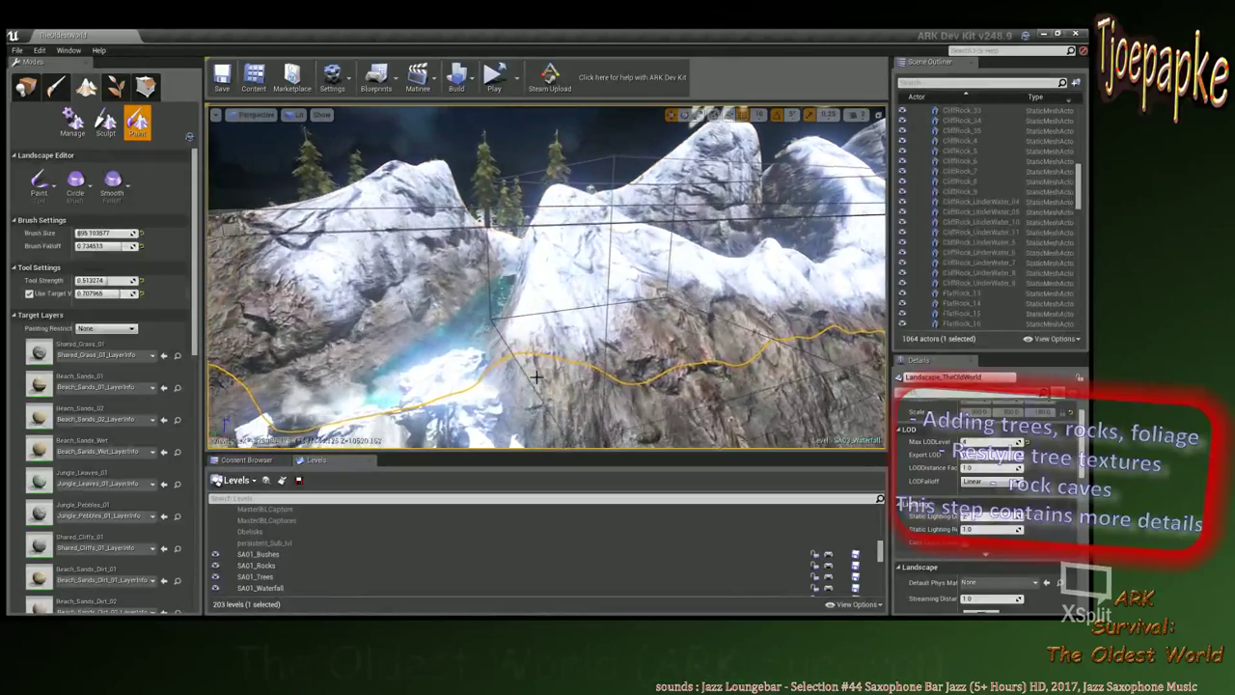
pyautogui.moveTo(535, 377); pyautogui.dragTo(569, 311, button='right')
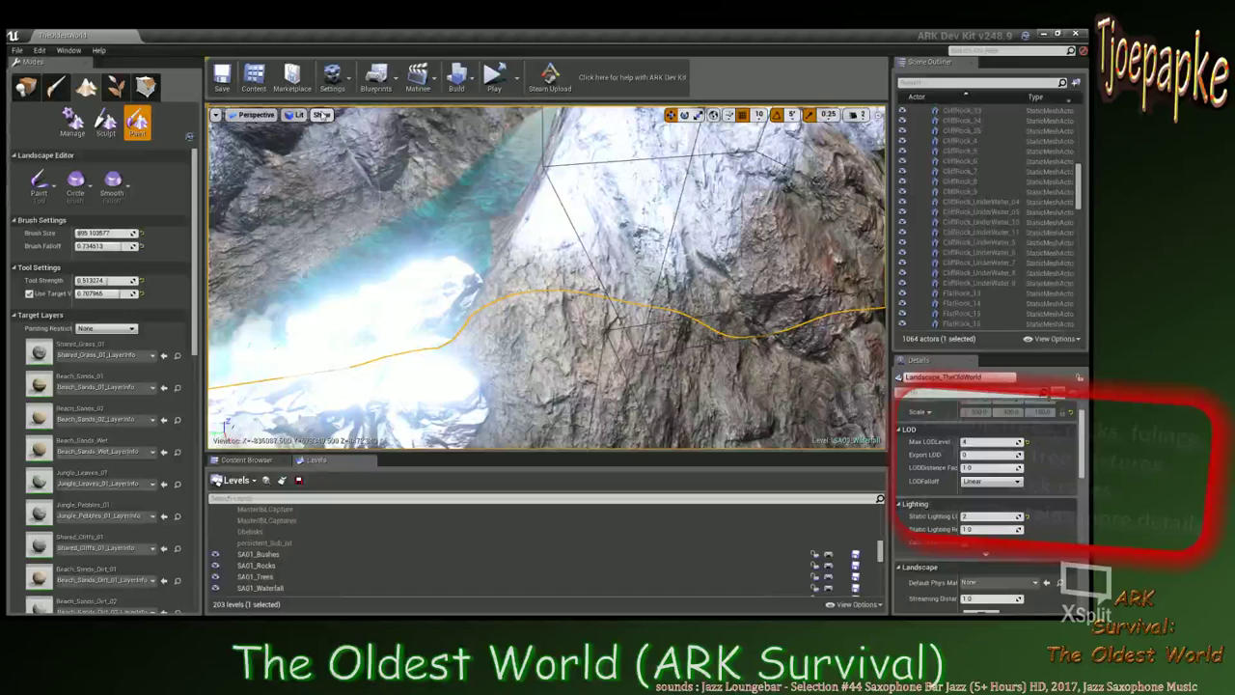
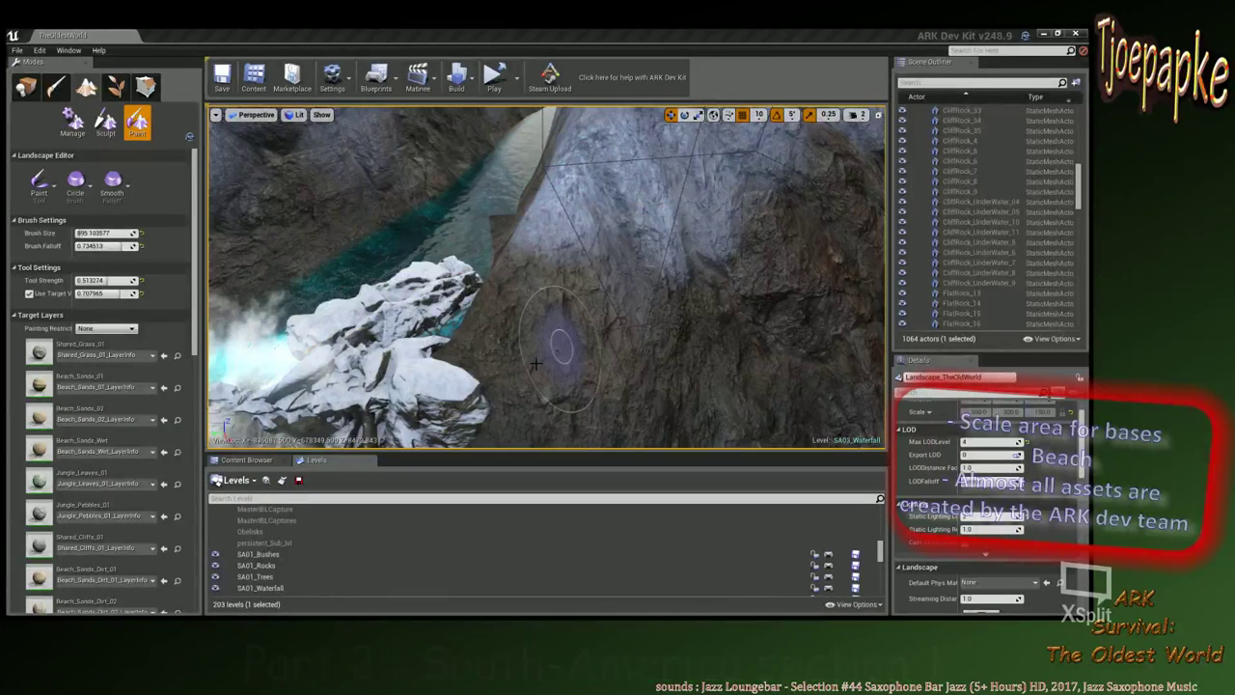
pyautogui.moveTo(562, 345); pyautogui.dragTo(531, 384, button='right')
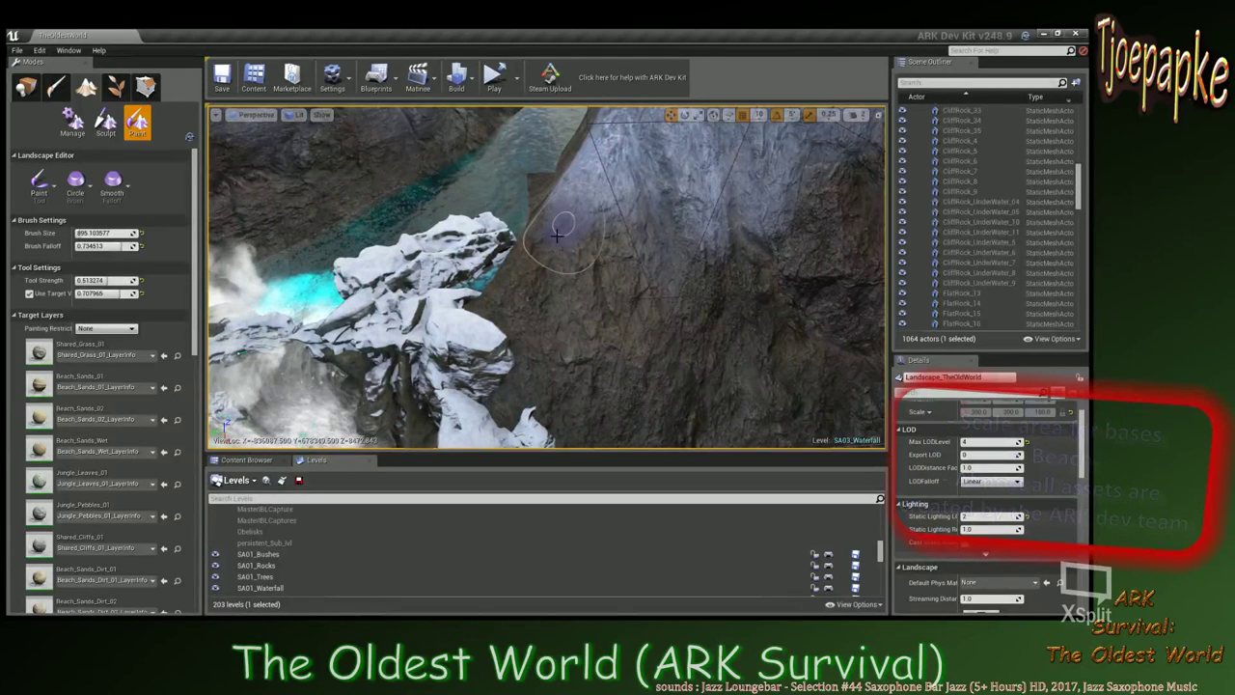
pyautogui.moveTo(567, 227); pyautogui.dragTo(556, 255, button='right')
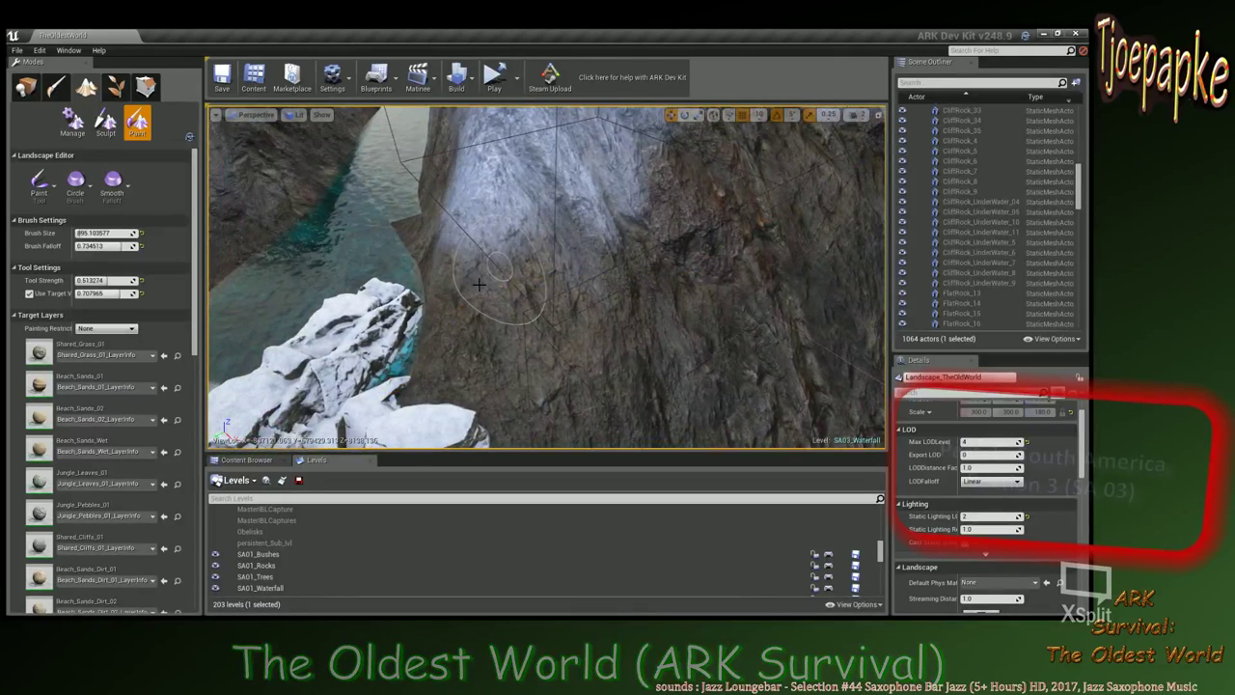
pyautogui.moveTo(479, 284); pyautogui.dragTo(472, 258)
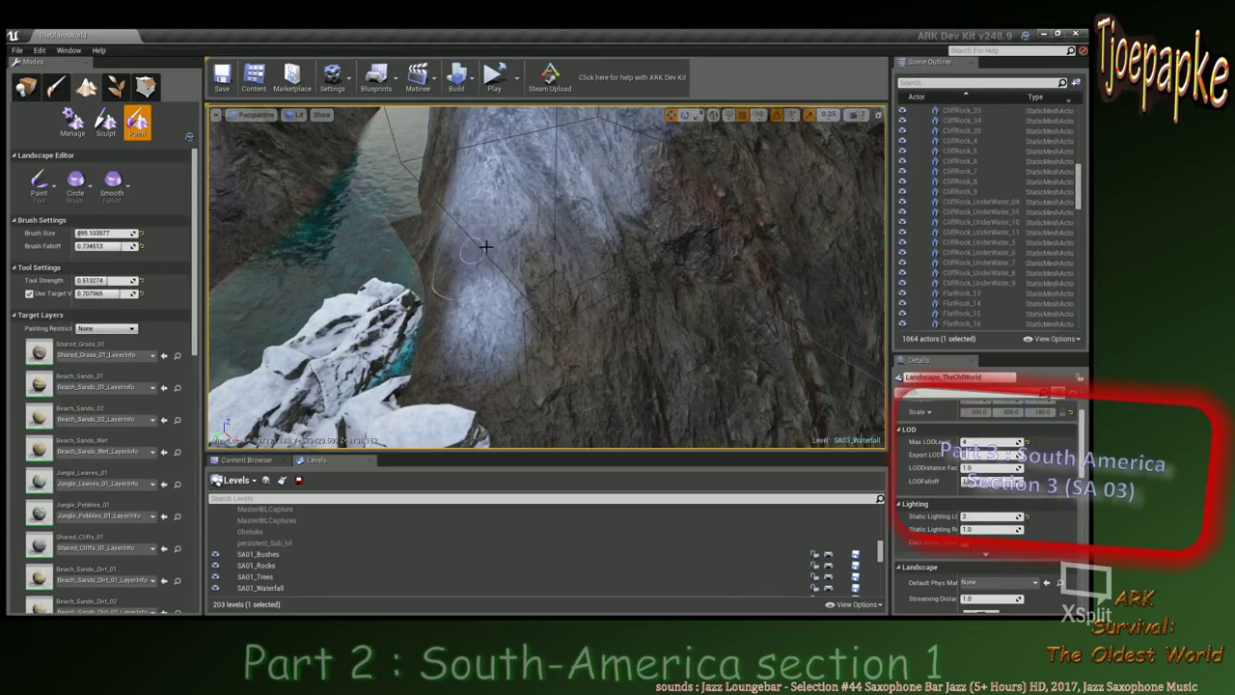
pyautogui.moveTo(485, 247); pyautogui.dragTo(634, 242)
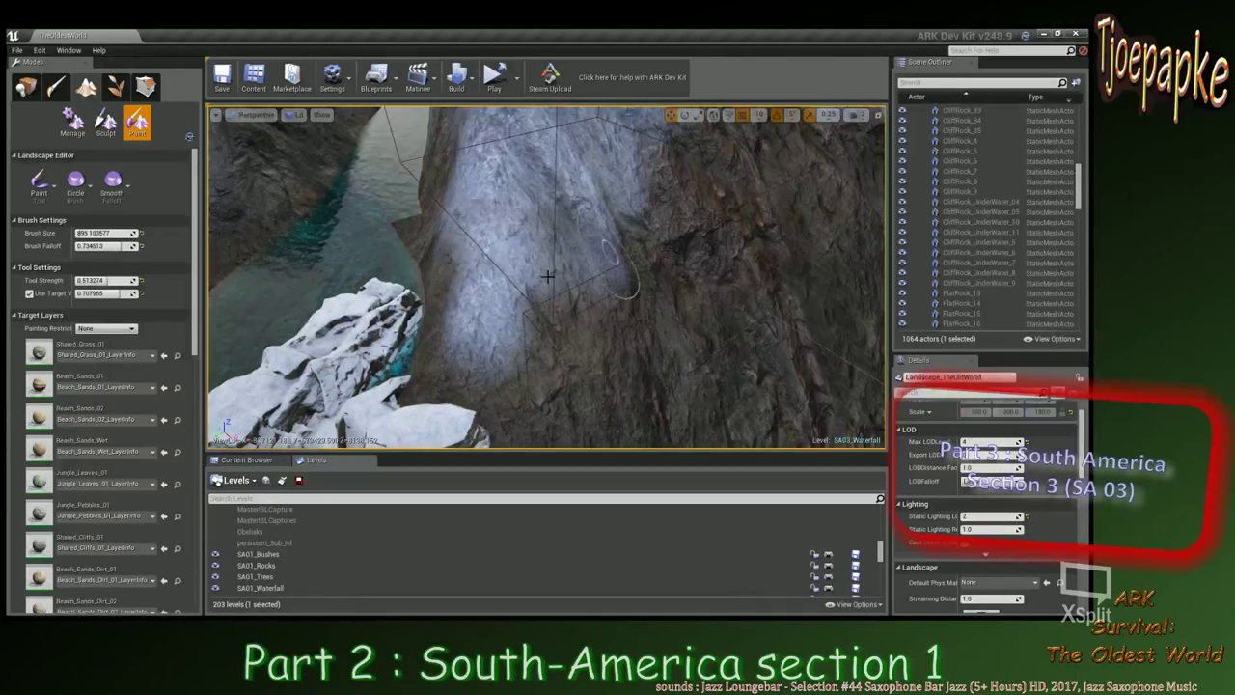
# Extend the ice paint down the slope to the waterline behind the snow-covered rocks.
pyautogui.moveTo(531, 241)
pyautogui.mouseDown(button='right')
pyautogui.moveTo(552, 235)
pyautogui.moveTo(410, 265)
pyautogui.mouseUp(button='right')
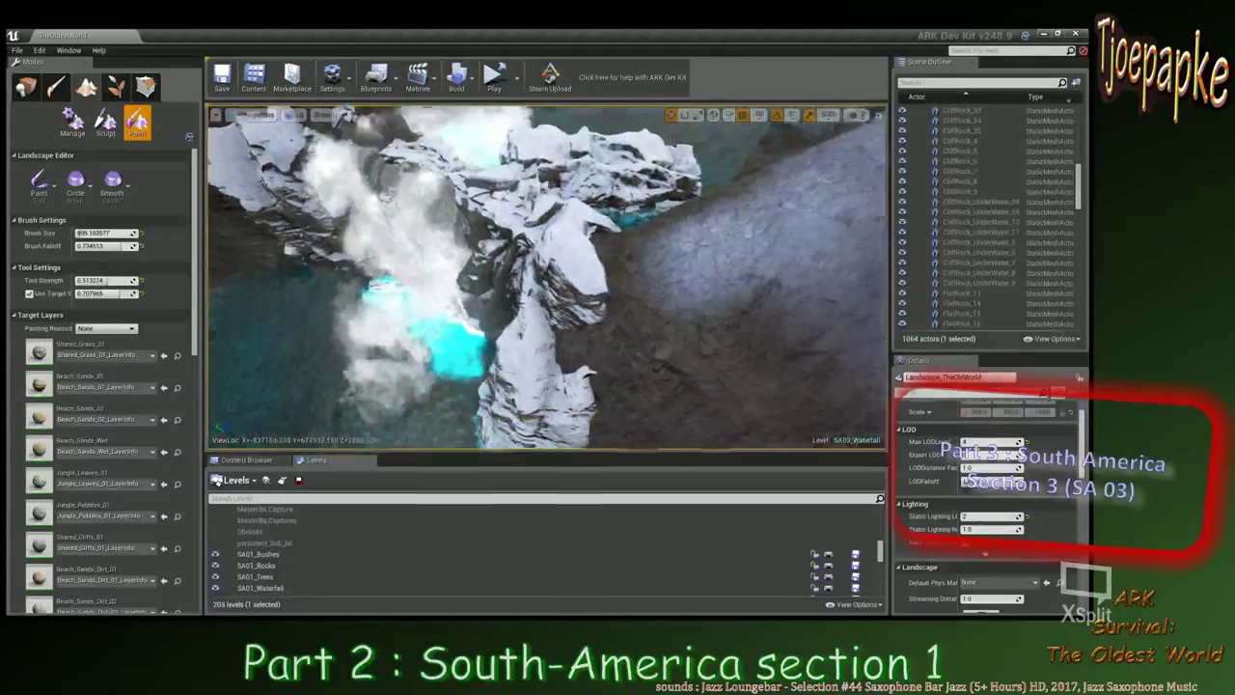
pyautogui.moveTo(482, 282); pyautogui.dragTo(586, 223, button='right')
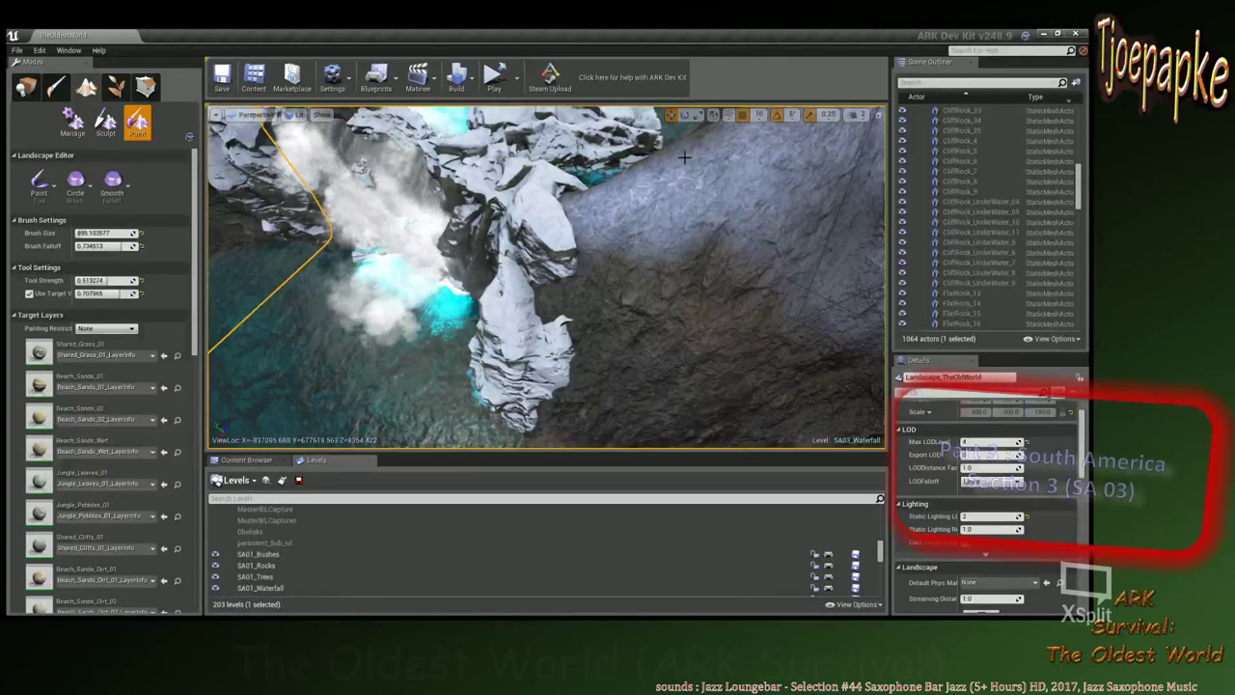
pyautogui.moveTo(627, 224); pyautogui.dragTo(583, 353, button='right')
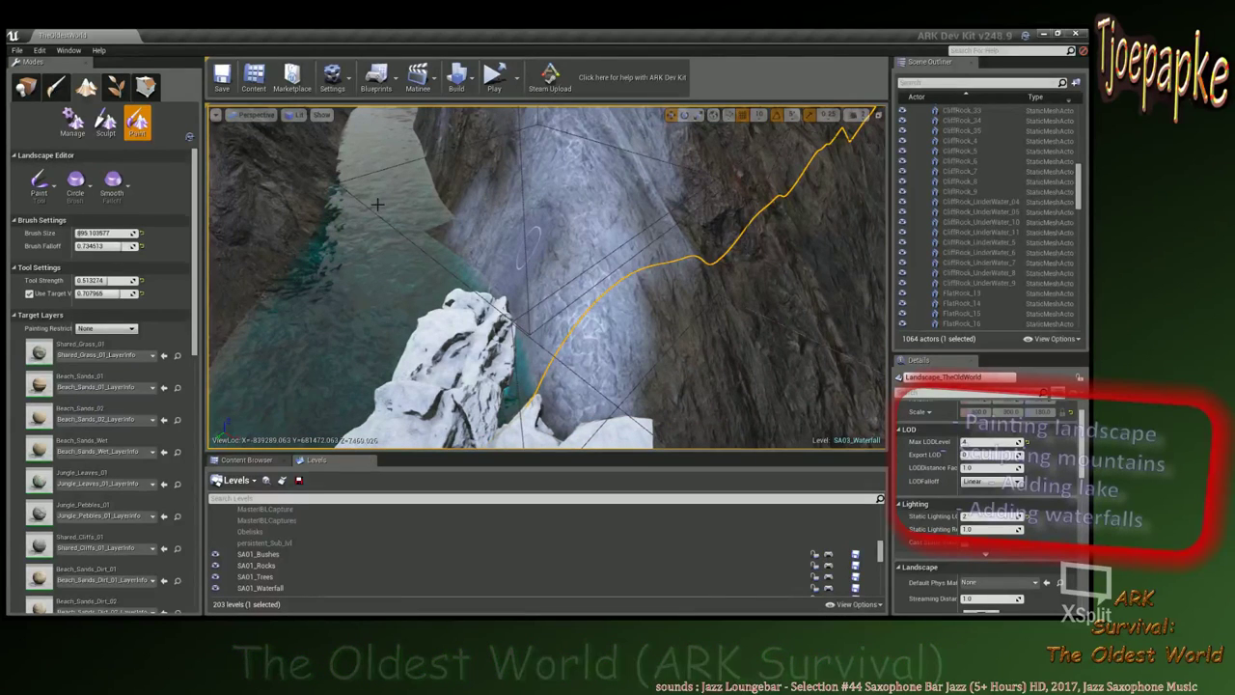
pyautogui.moveTo(548, 257)
pyautogui.mouseDown(button='right')
pyautogui.moveTo(473, 237)
pyautogui.moveTo(556, 262)
pyautogui.moveTo(589, 291)
pyautogui.moveTo(511, 331)
pyautogui.moveTo(521, 311)
pyautogui.moveTo(504, 322)
pyautogui.moveTo(456, 317)
pyautogui.moveTo(472, 333)
pyautogui.moveTo(470, 360)
pyautogui.mouseUp(button='right')
# Switch to placing actors, duplicate the snow-covered CliffRock_16 beside the waterfall and rotate the copy.
pyautogui.hotkey('shift', '1')
pyautogui.click(512, 331)
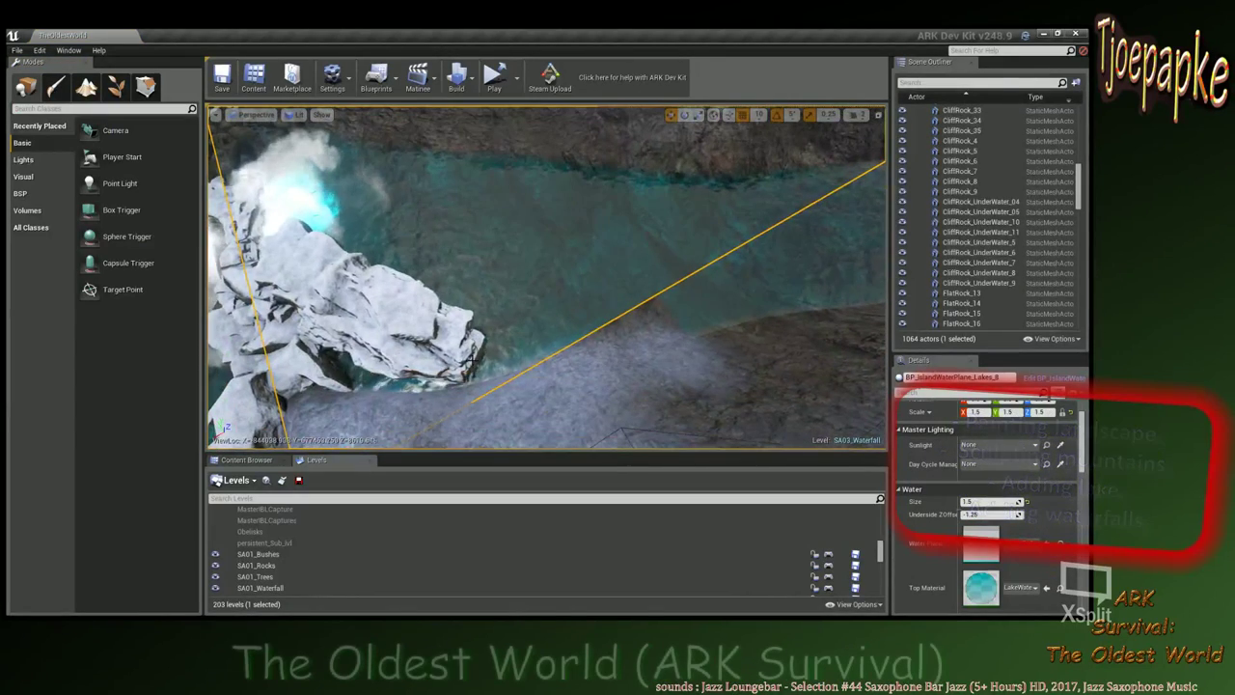
pyautogui.click(403, 332)
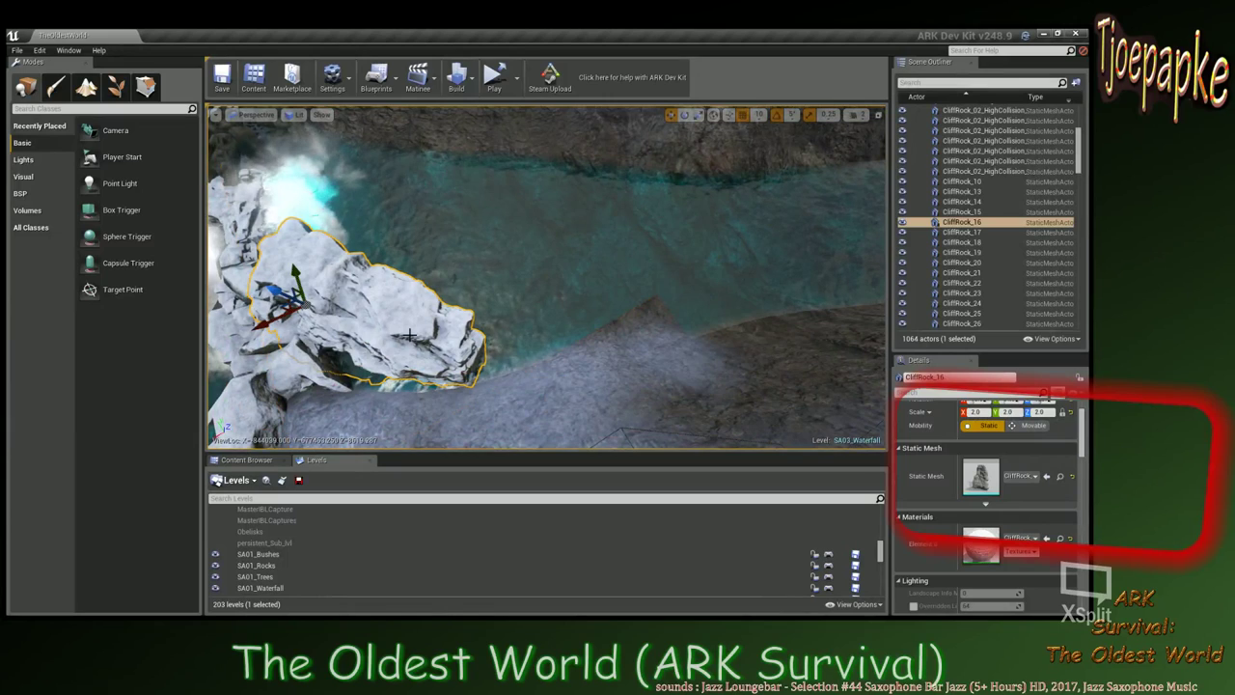
pyautogui.hotkey('ctrl', 'w')
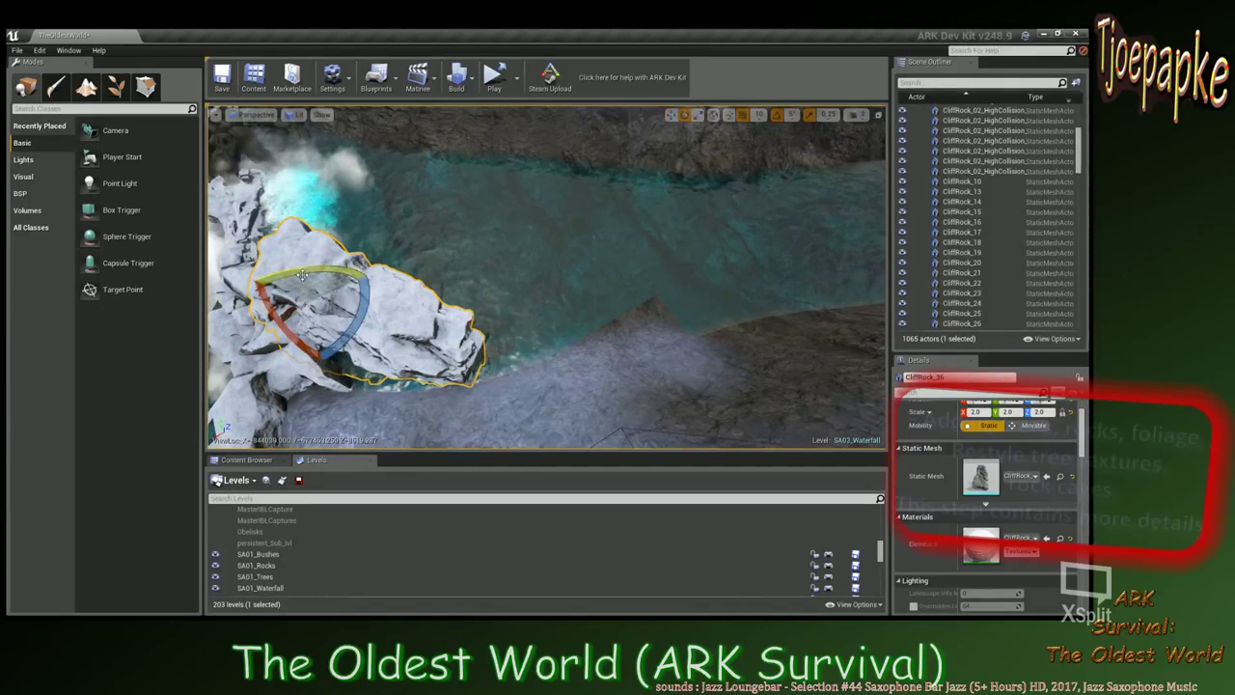
pyautogui.moveTo(329, 269); pyautogui.dragTo(328, 362)
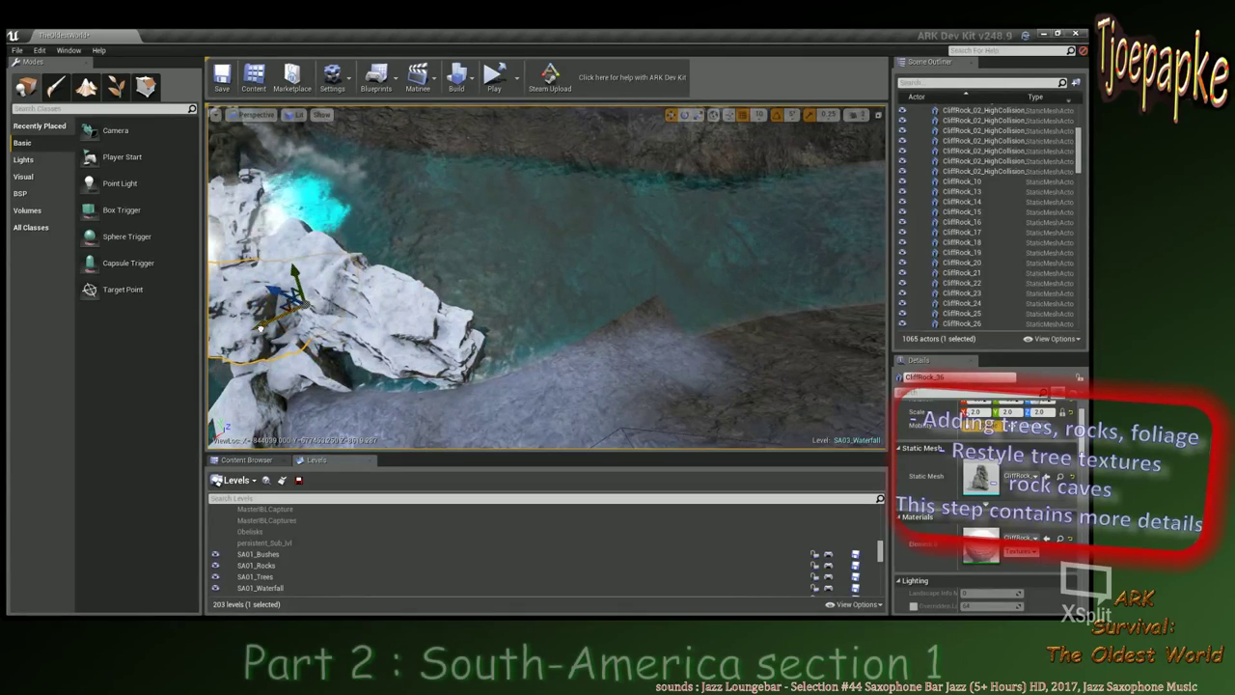
# Move the copied rock along the waterline to the far end of CliffRock_16, at the foot of the painted slope.
pyautogui.moveTo(261, 328); pyautogui.dragTo(530, 291)
pyautogui.moveTo(492, 190); pyautogui.dragTo(576, 312)
pyautogui.moveTo(582, 370); pyautogui.dragTo(650, 349)
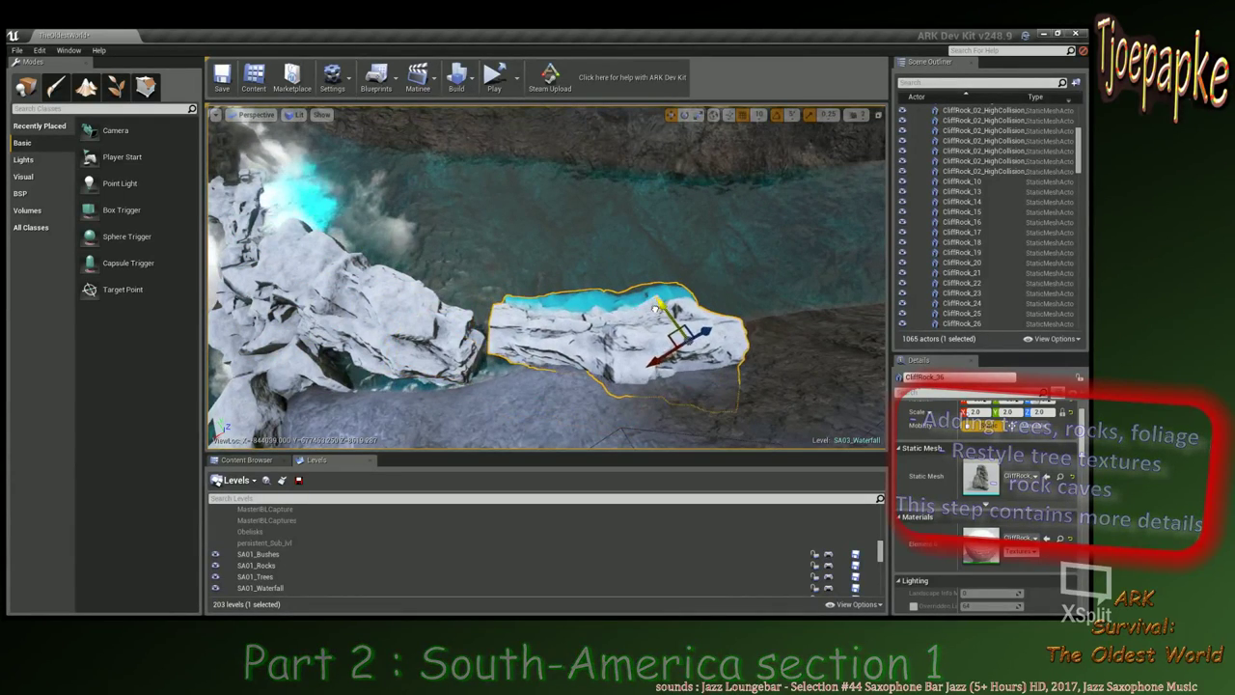
pyautogui.press('w')
pyautogui.moveTo(587, 316); pyautogui.dragTo(567, 299, button='right')
# Fine-tune the copied rock's rotation and position against the bank and check it from above the river.
pyautogui.press('w')
pyautogui.press('s')
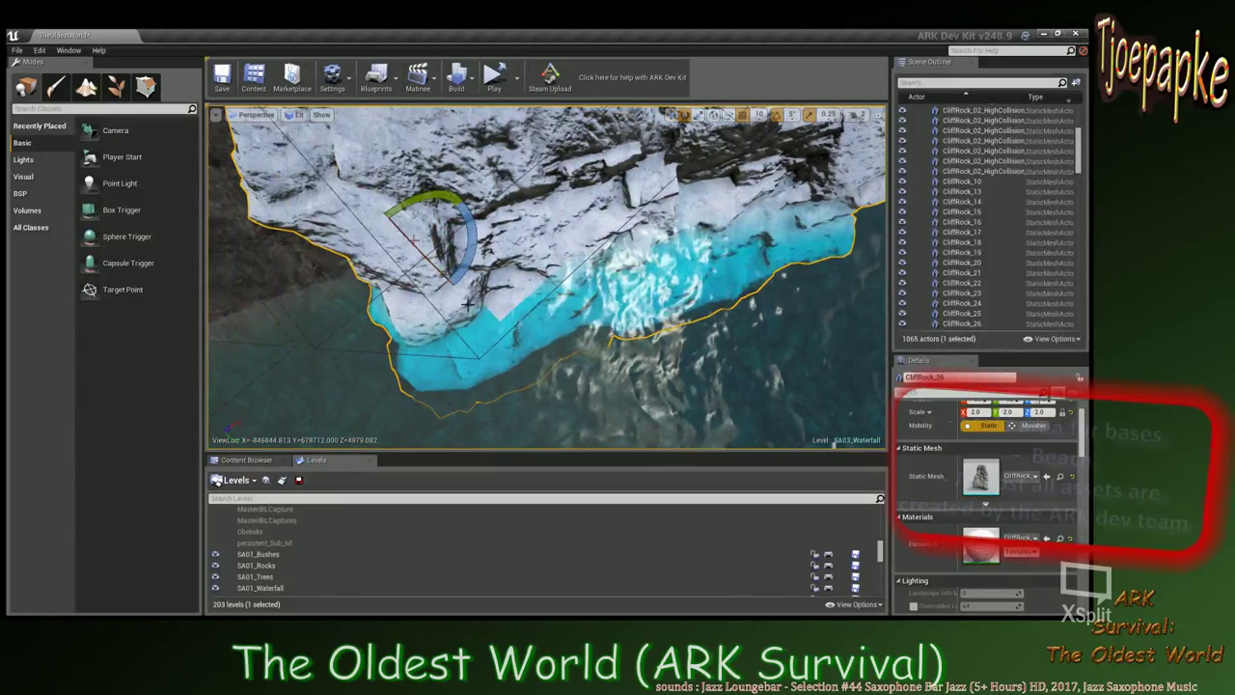
pyautogui.moveTo(452, 274)
pyautogui.mouseDown()
pyautogui.moveTo(492, 266)
pyautogui.moveTo(451, 274)
pyautogui.mouseUp()
pyautogui.moveTo(359, 283); pyautogui.dragTo(369, 291)
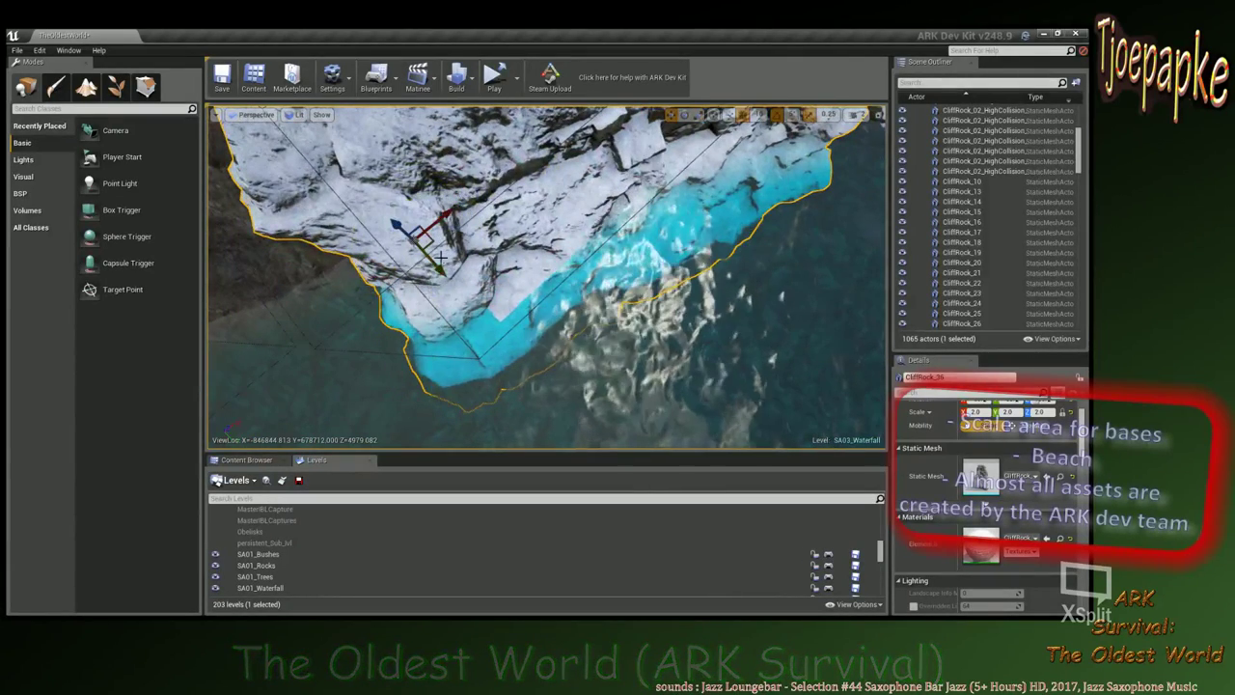
pyautogui.moveTo(433, 270); pyautogui.dragTo(466, 305)
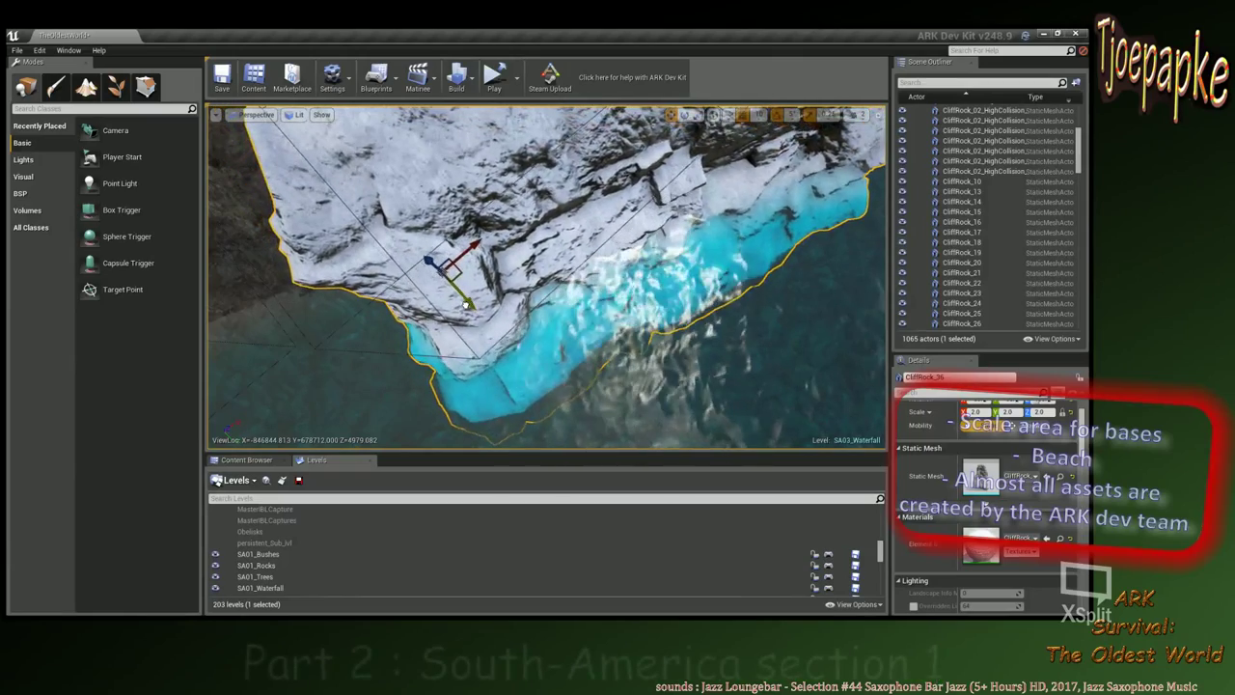
pyautogui.moveTo(590, 309)
pyautogui.mouseDown(button='right')
pyautogui.moveTo(570, 307)
pyautogui.moveTo(589, 309)
pyautogui.mouseUp(button='right')
pyautogui.keyDown('alt'); pyautogui.moveTo(589, 309); pyautogui.dragTo(589, 309); pyautogui.keyUp('alt')
pyautogui.moveTo(589, 309); pyautogui.dragTo(588, 309, button='right')
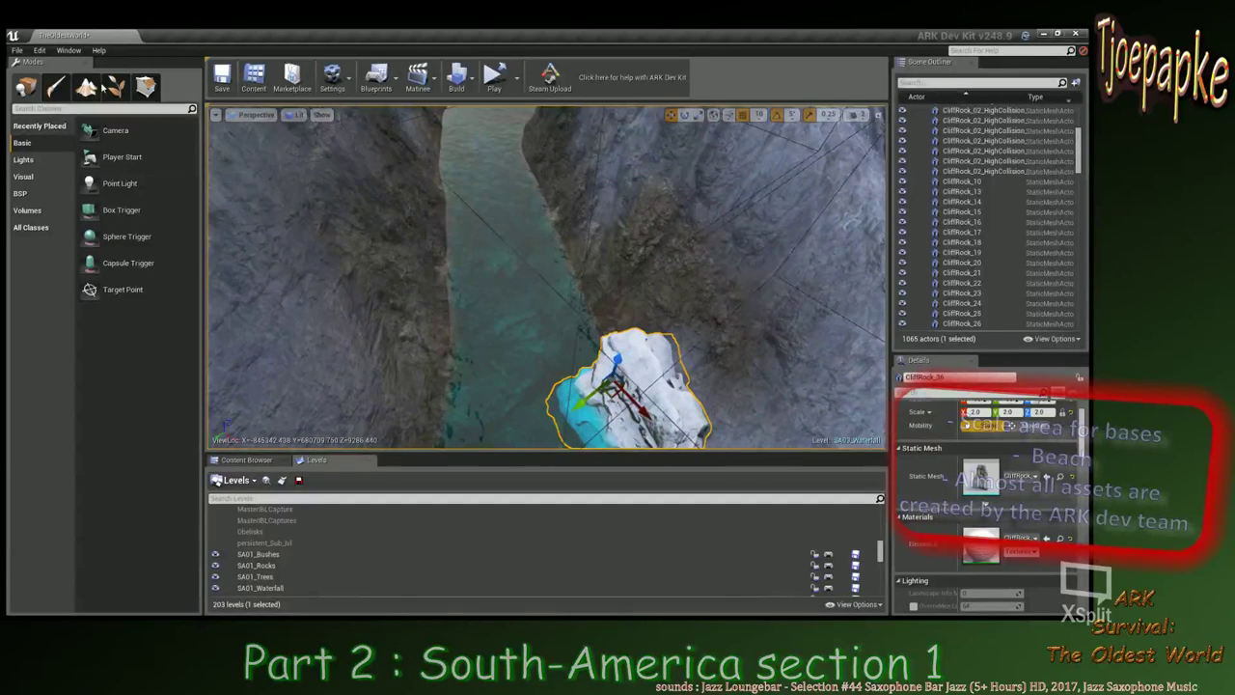
# Return to landscape painting and set the tool strength to 0.920354 and the target value to 0.345133.
pyautogui.click(90, 89)
pyautogui.moveTo(521, 427); pyautogui.dragTo(608, 454, button='right')
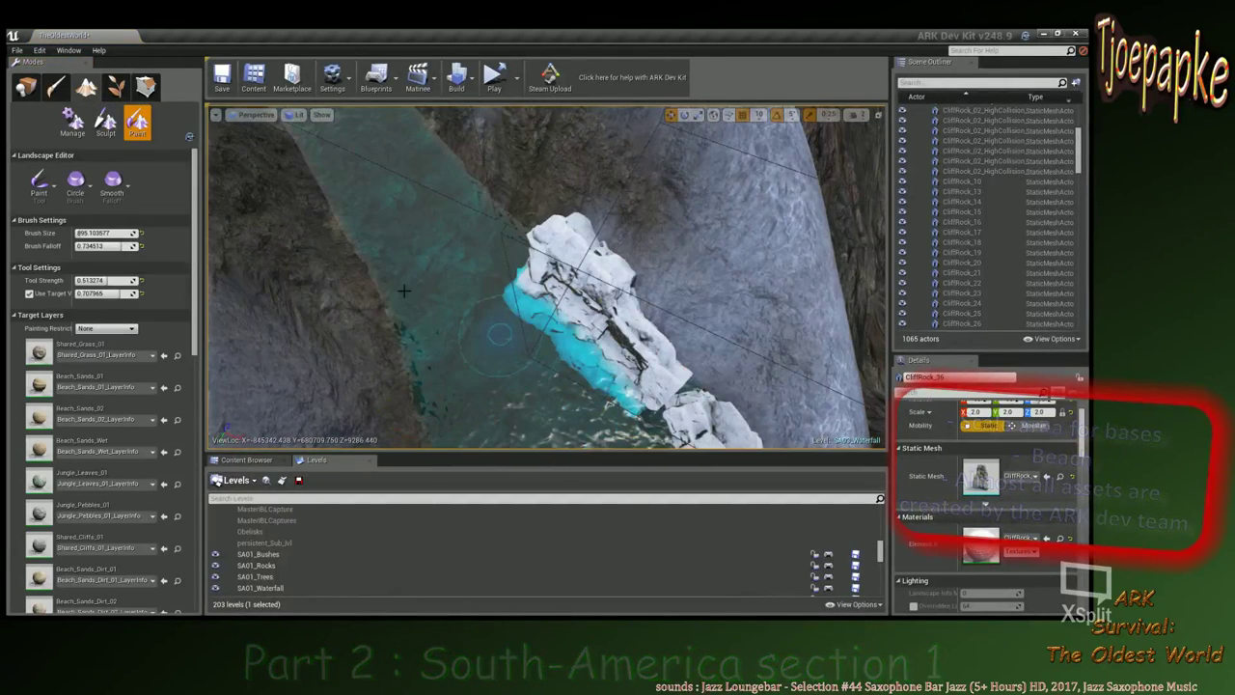
pyautogui.moveTo(110, 292)
pyautogui.mouseDown()
pyautogui.moveTo(89, 292)
pyautogui.moveTo(133, 280)
pyautogui.mouseUp()
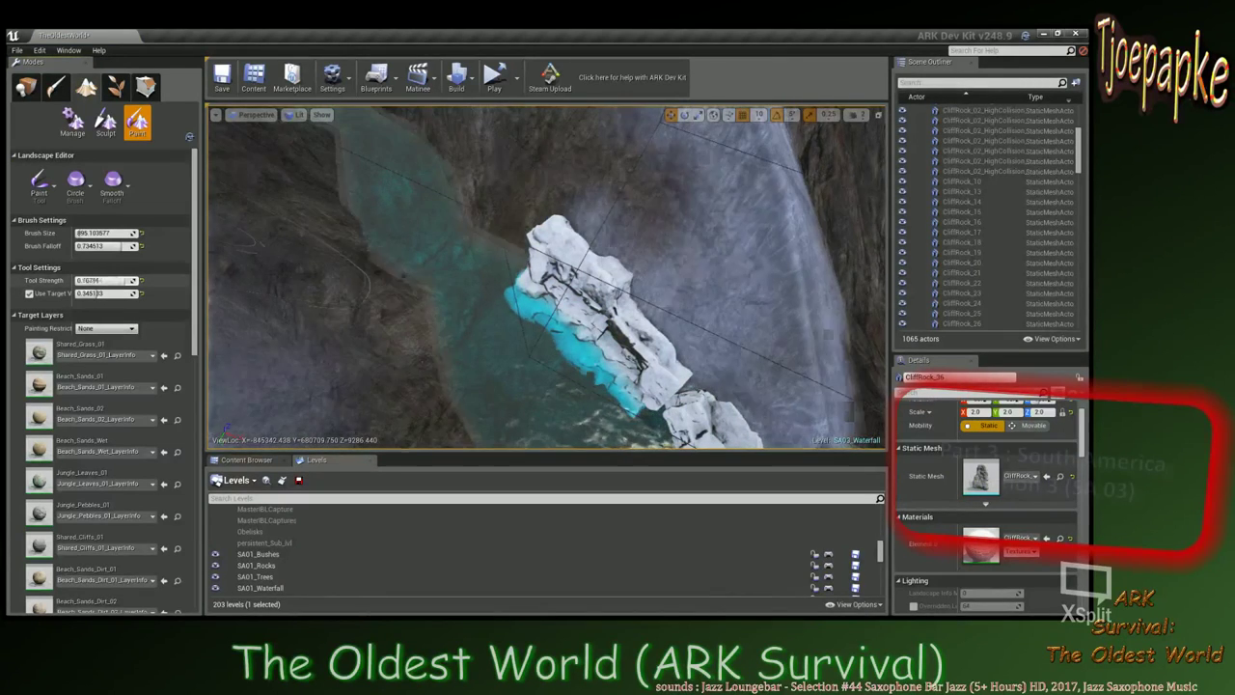
pyautogui.moveTo(523, 281); pyautogui.dragTo(550, 333, button='right')
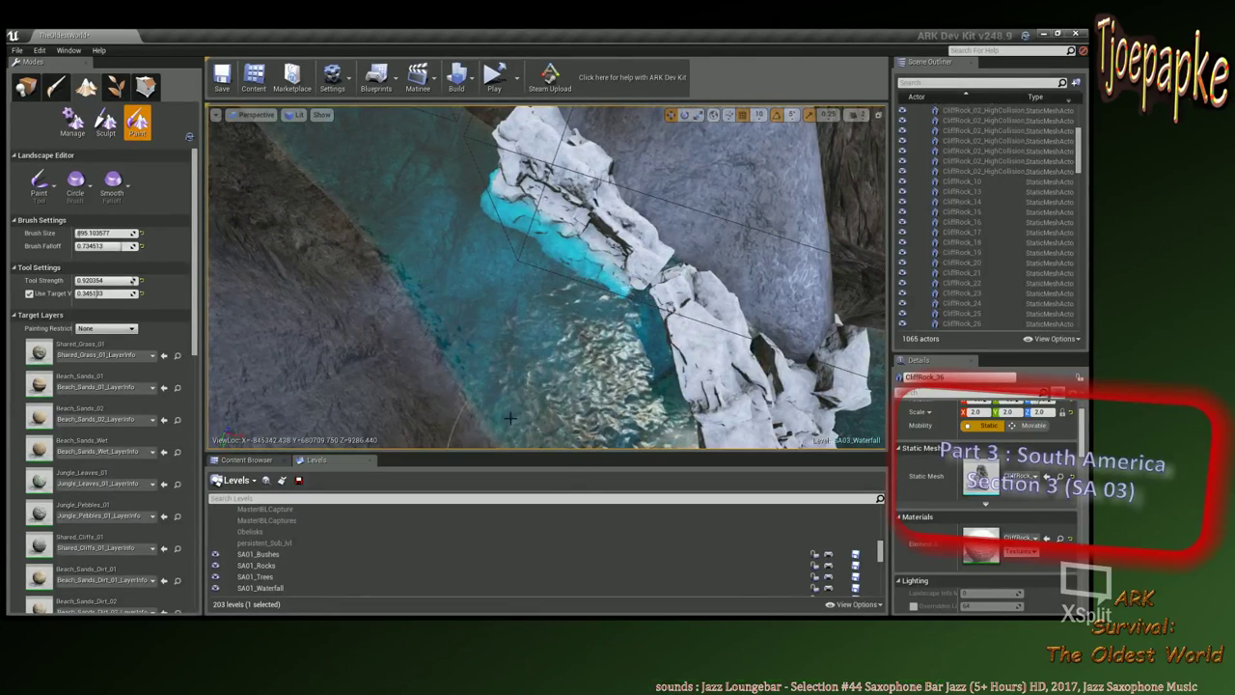
# Paint a lighter ice coat on the riverbanks around the waterfall and the copied rock.
pyautogui.moveTo(473, 289); pyautogui.dragTo(568, 225, button='right')
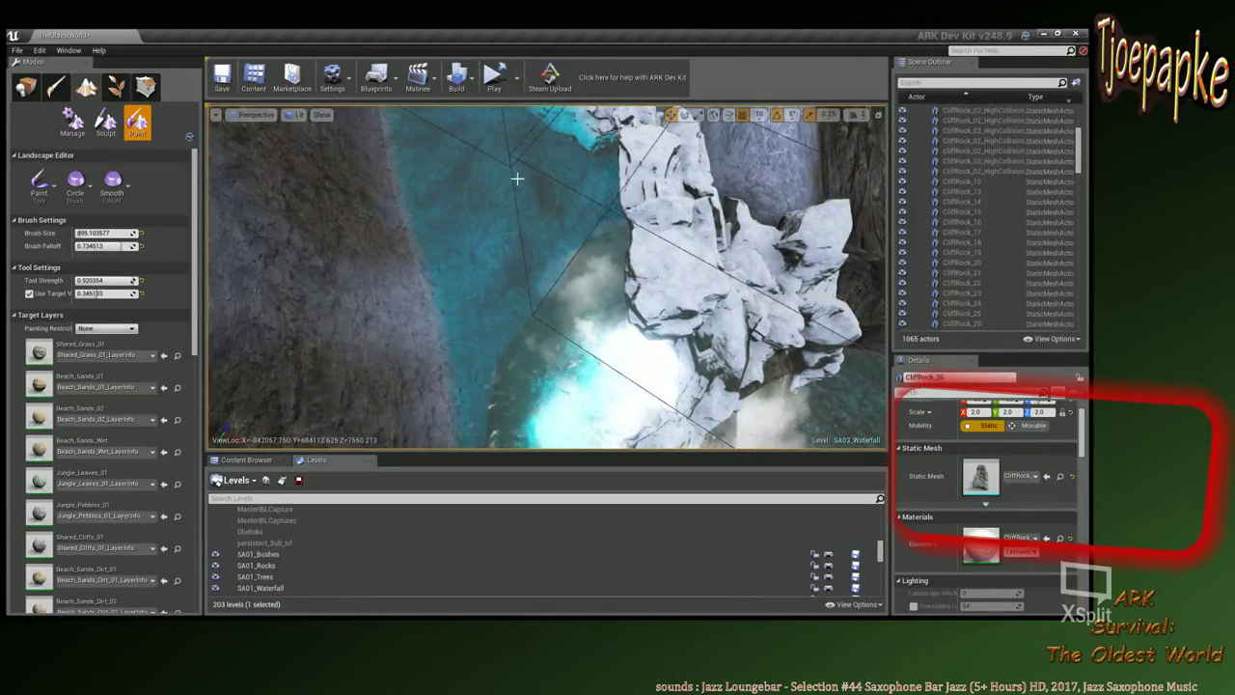
pyautogui.moveTo(498, 250); pyautogui.dragTo(552, 238, button='right')
pyautogui.moveTo(553, 334); pyautogui.dragTo(579, 334, button='right')
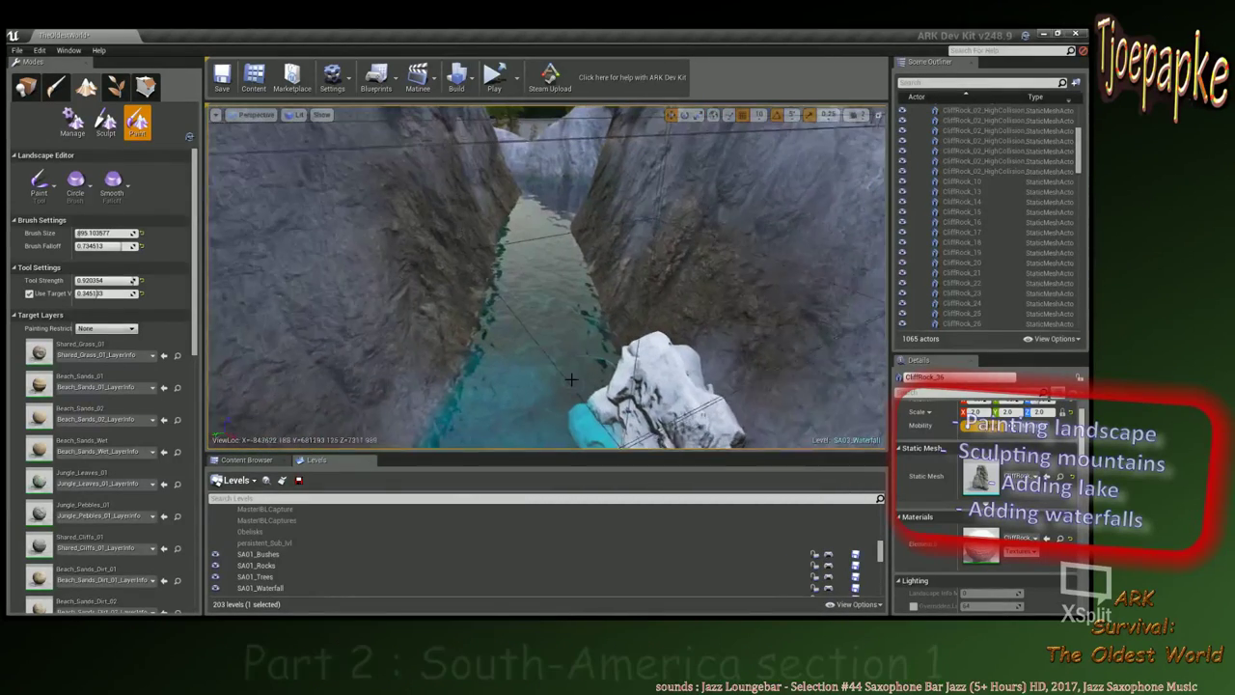
pyautogui.moveTo(585, 417); pyautogui.dragTo(534, 373, button='right')
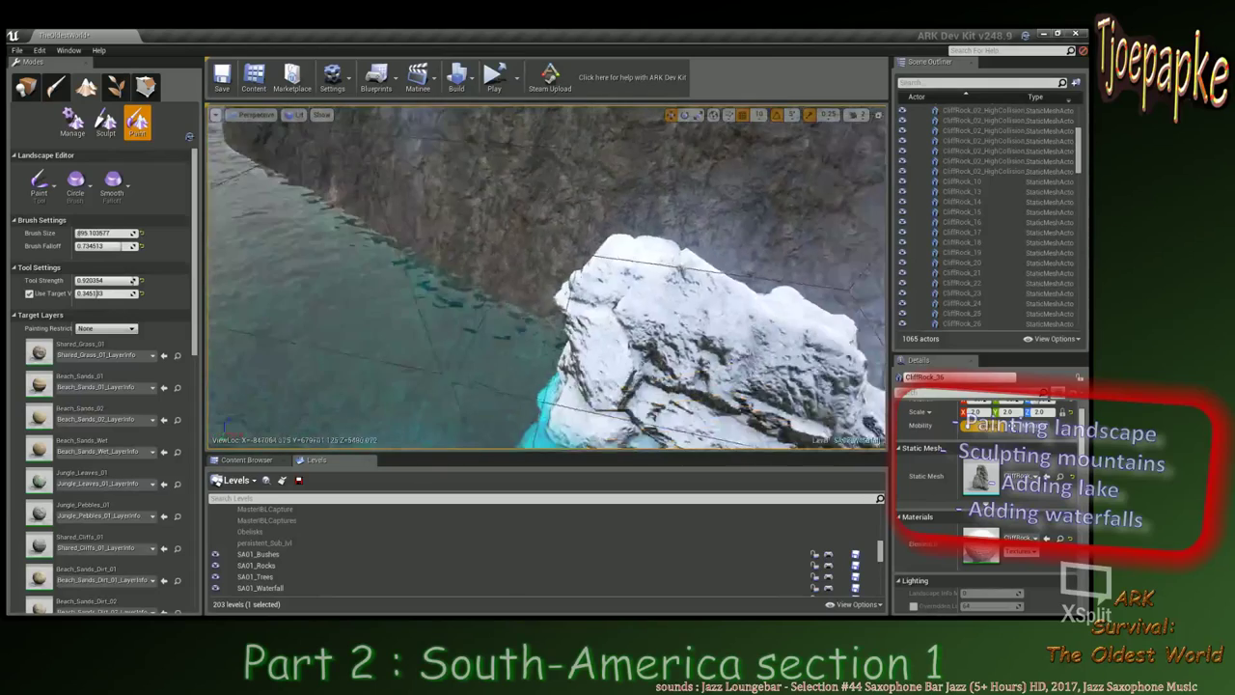
pyautogui.moveTo(536, 376); pyautogui.dragTo(601, 358, button='right')
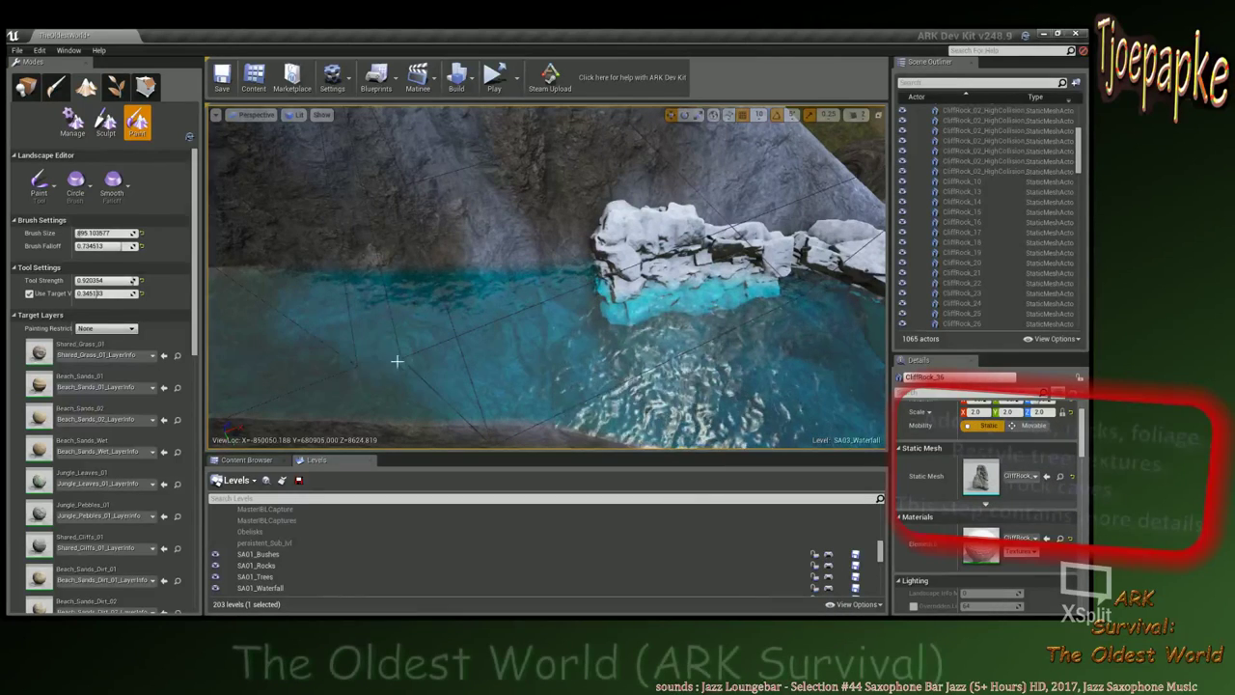
# Examine the ice-painted riverbanks, canyon walls, mountain peak and snowy waterfall from several viewpoints.
pyautogui.moveTo(407, 378); pyautogui.dragTo(529, 407, button='right')
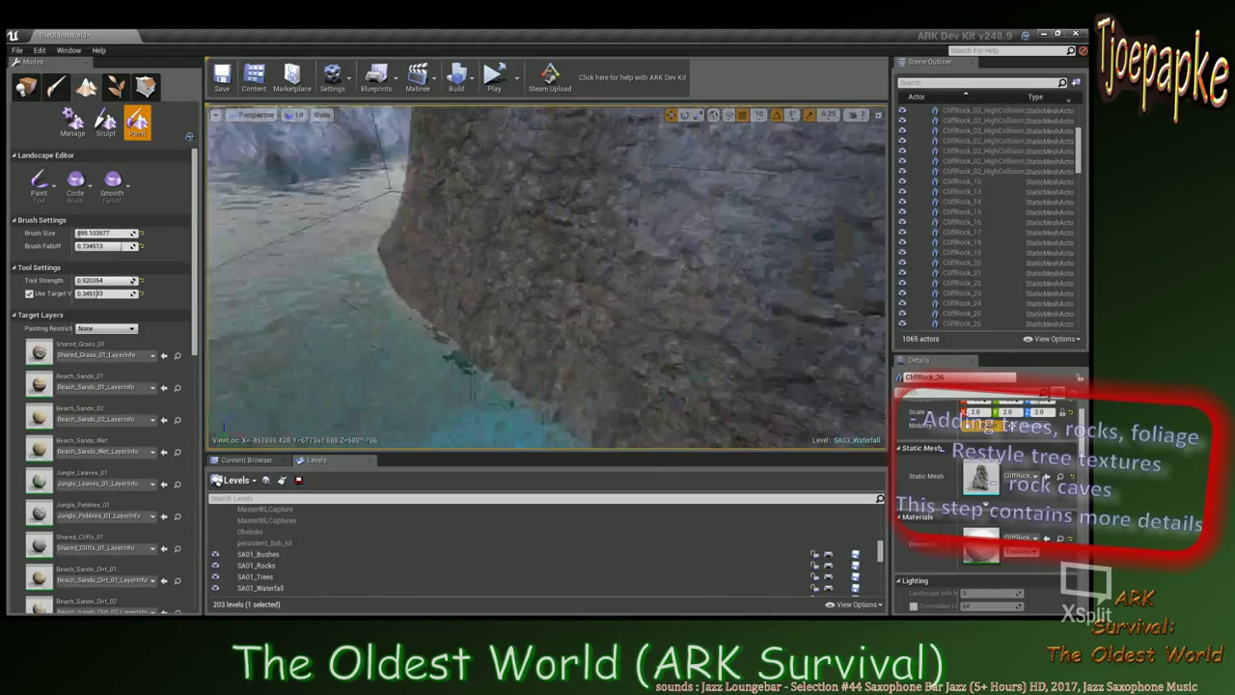
pyautogui.moveTo(562, 349); pyautogui.dragTo(492, 348, button='right')
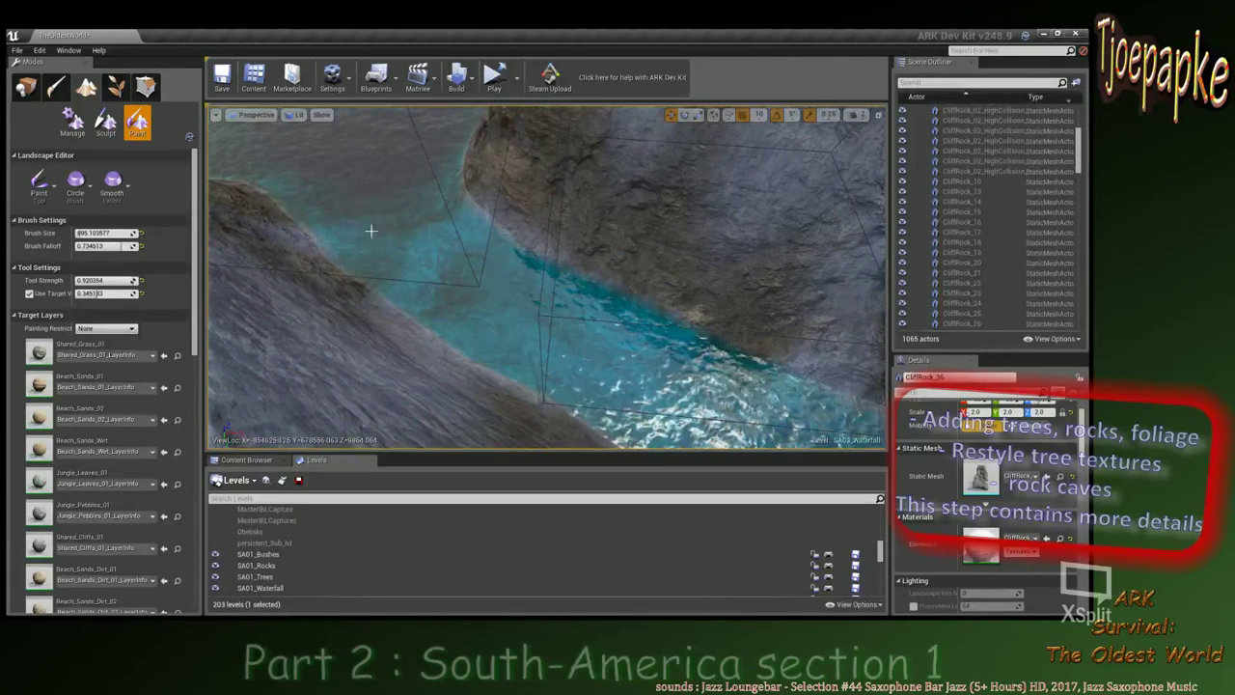
pyautogui.moveTo(547, 280); pyautogui.dragTo(543, 213, button='right')
pyautogui.press('w')
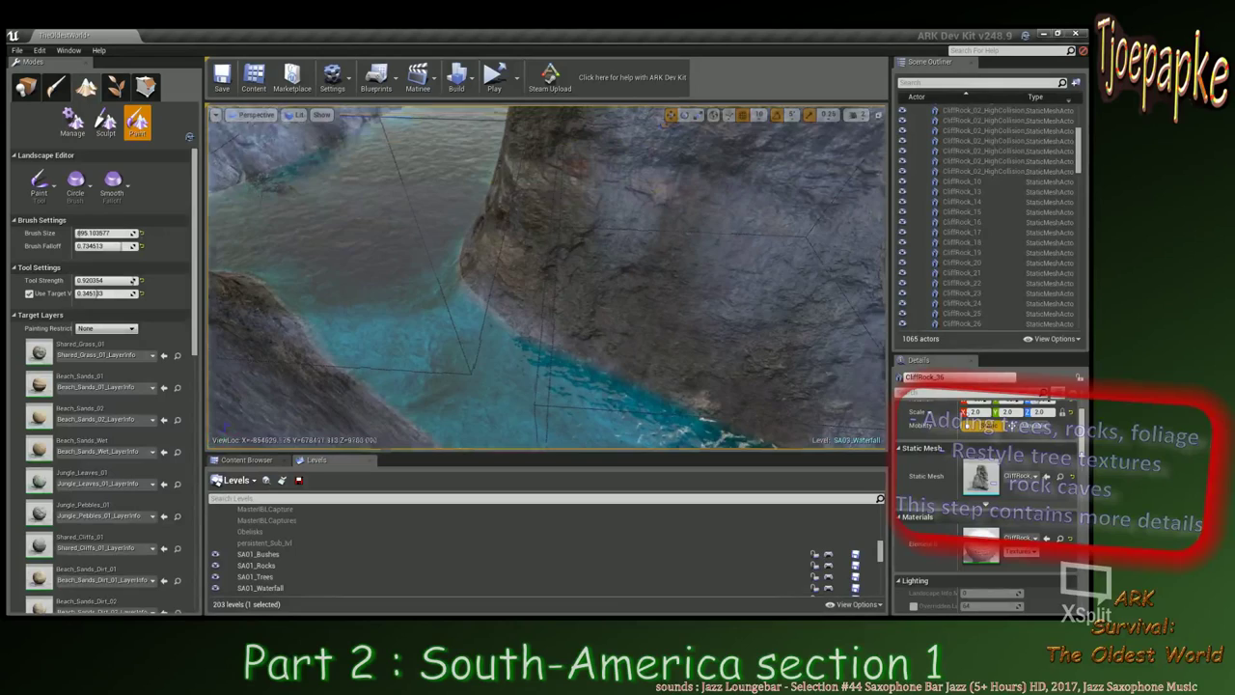
pyautogui.moveTo(454, 314); pyautogui.dragTo(627, 251, button='right')
pyautogui.press('w')
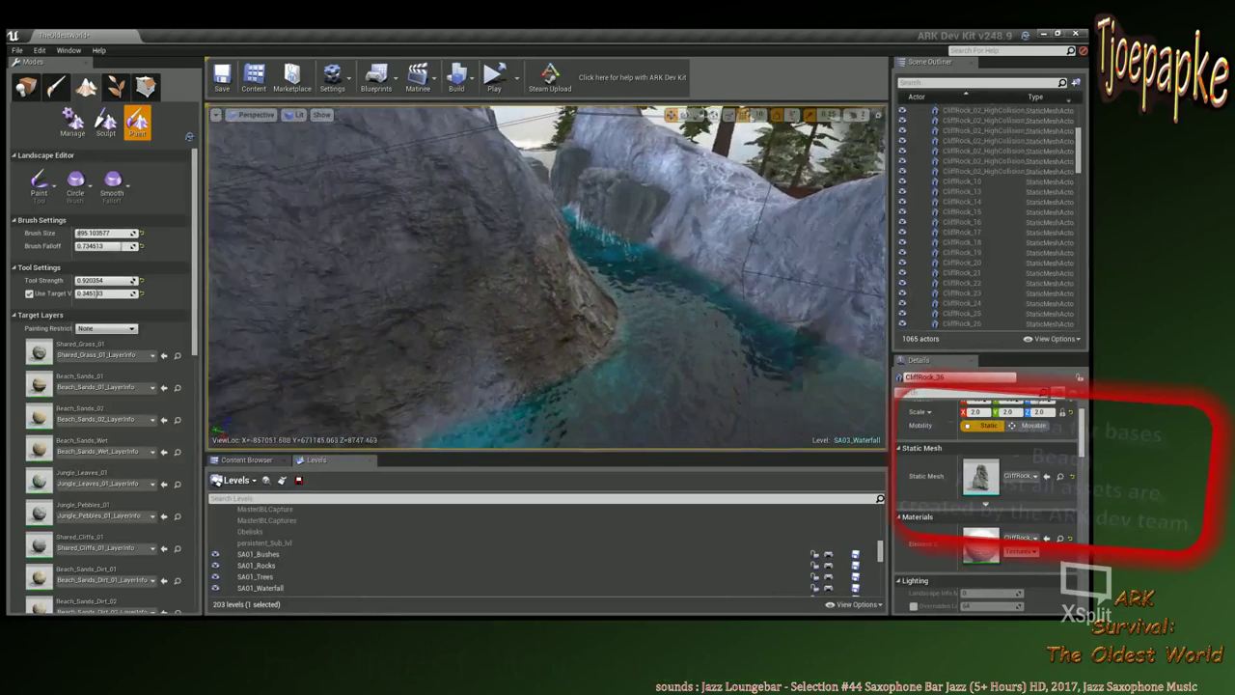
pyautogui.moveTo(463, 342); pyautogui.dragTo(499, 349, button='right')
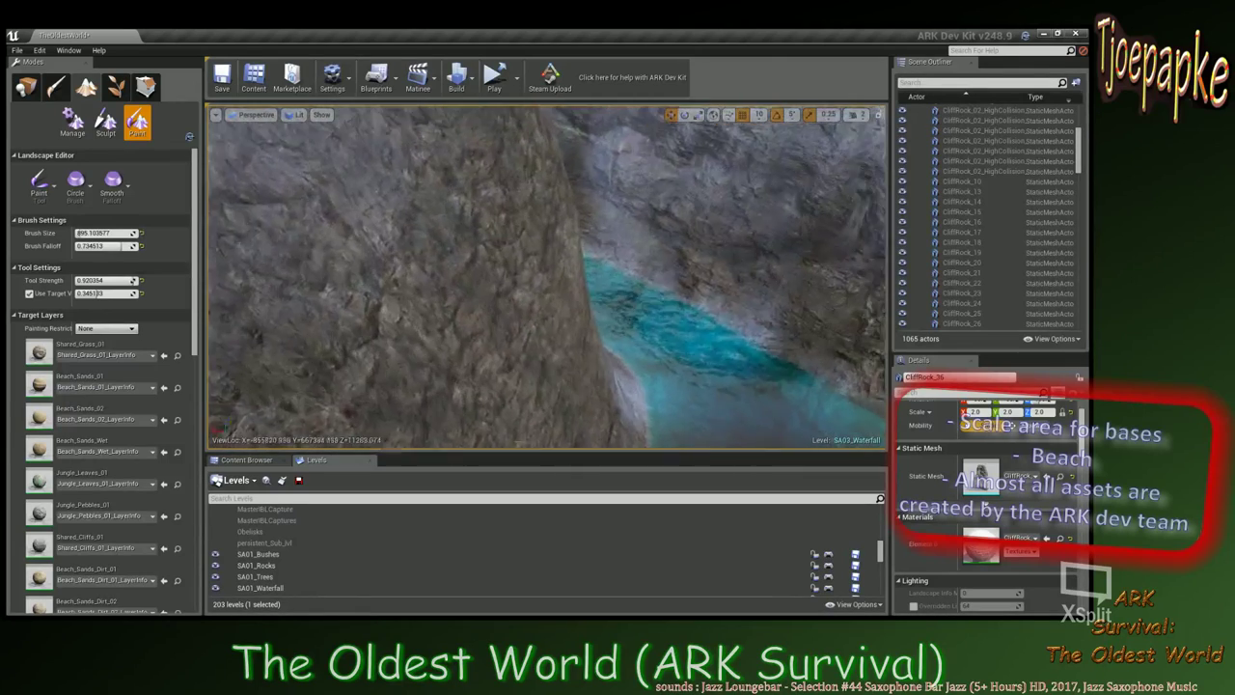
pyautogui.moveTo(570, 393); pyautogui.dragTo(591, 401, button='right')
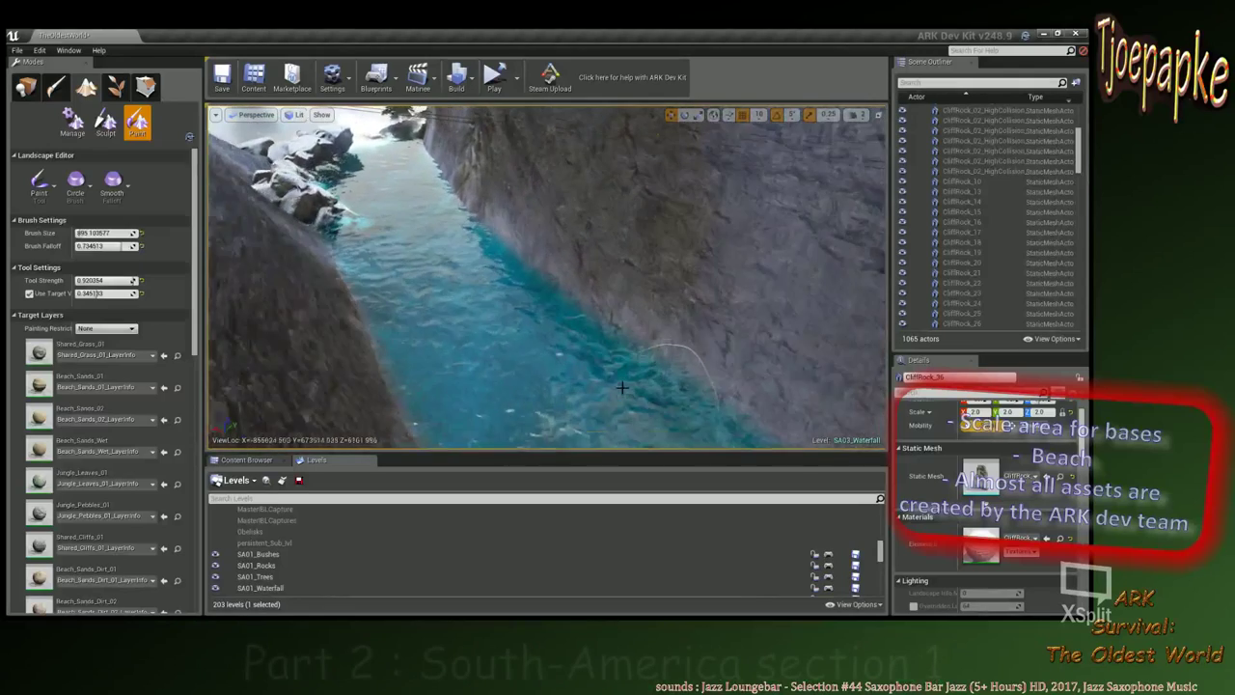
pyautogui.moveTo(622, 388); pyautogui.dragTo(688, 444, button='right')
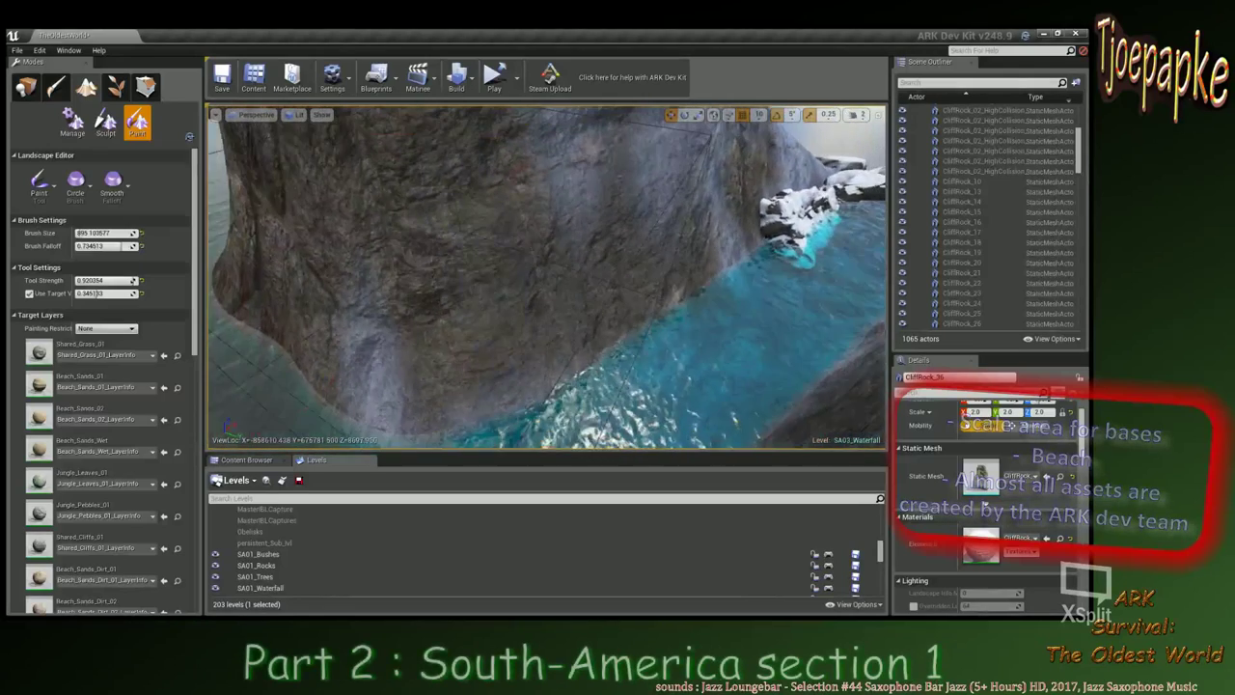
pyautogui.moveTo(617, 350); pyautogui.dragTo(618, 350, button='right')
pyautogui.moveTo(465, 281); pyautogui.dragTo(464, 275, button='right')
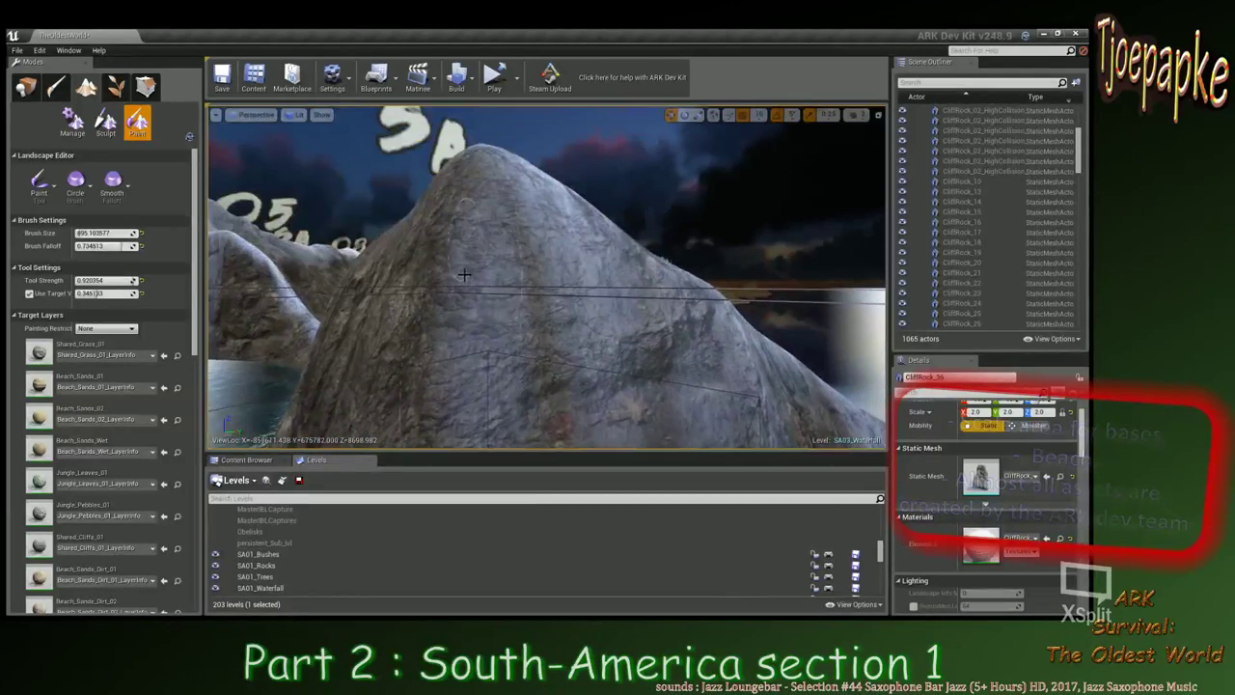
pyautogui.moveTo(465, 187); pyautogui.dragTo(587, 325, button='right')
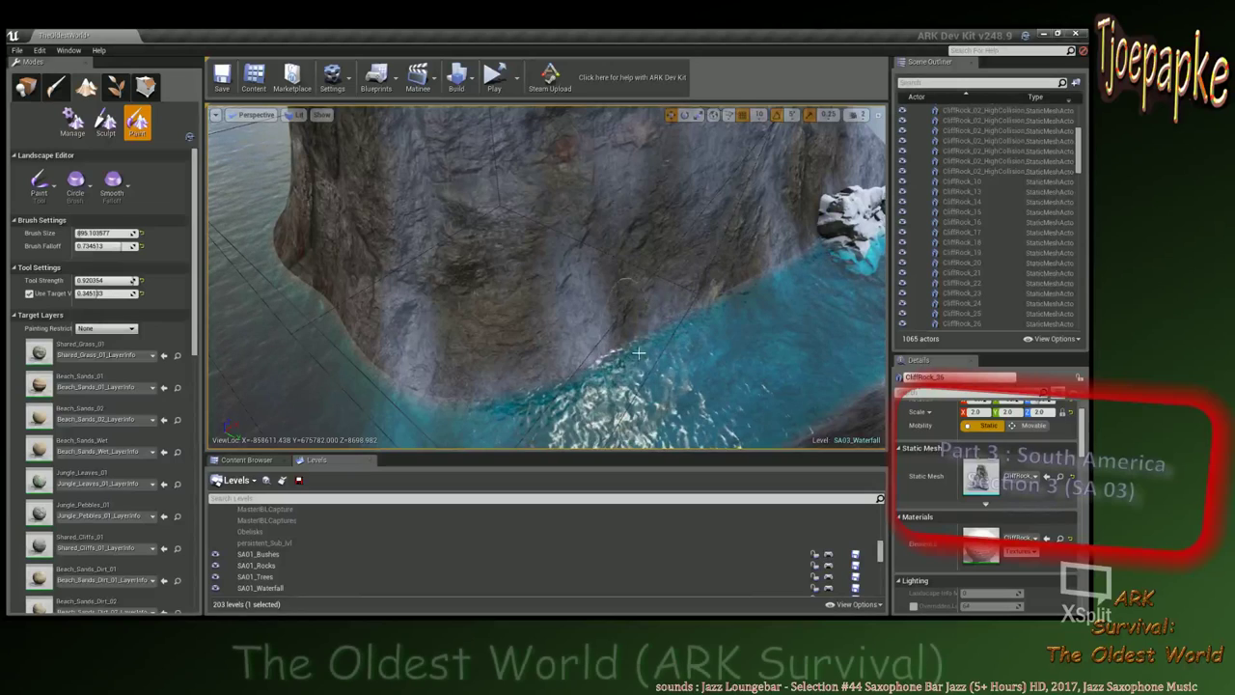
pyautogui.press('w')
pyautogui.moveTo(574, 411)
pyautogui.mouseDown(button='right')
pyautogui.moveTo(590, 419)
pyautogui.moveTo(558, 417)
pyautogui.moveTo(570, 413)
pyautogui.mouseUp(button='right')
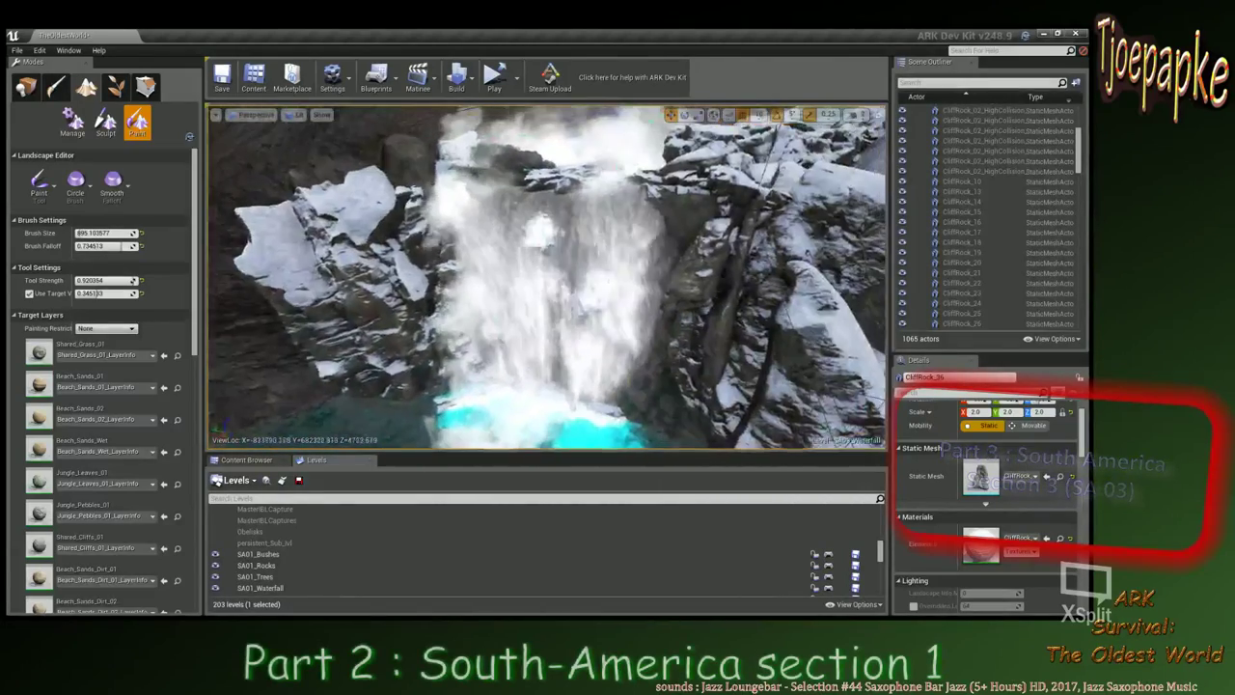
pyautogui.moveTo(535, 382); pyautogui.dragTo(537, 383, button='right')
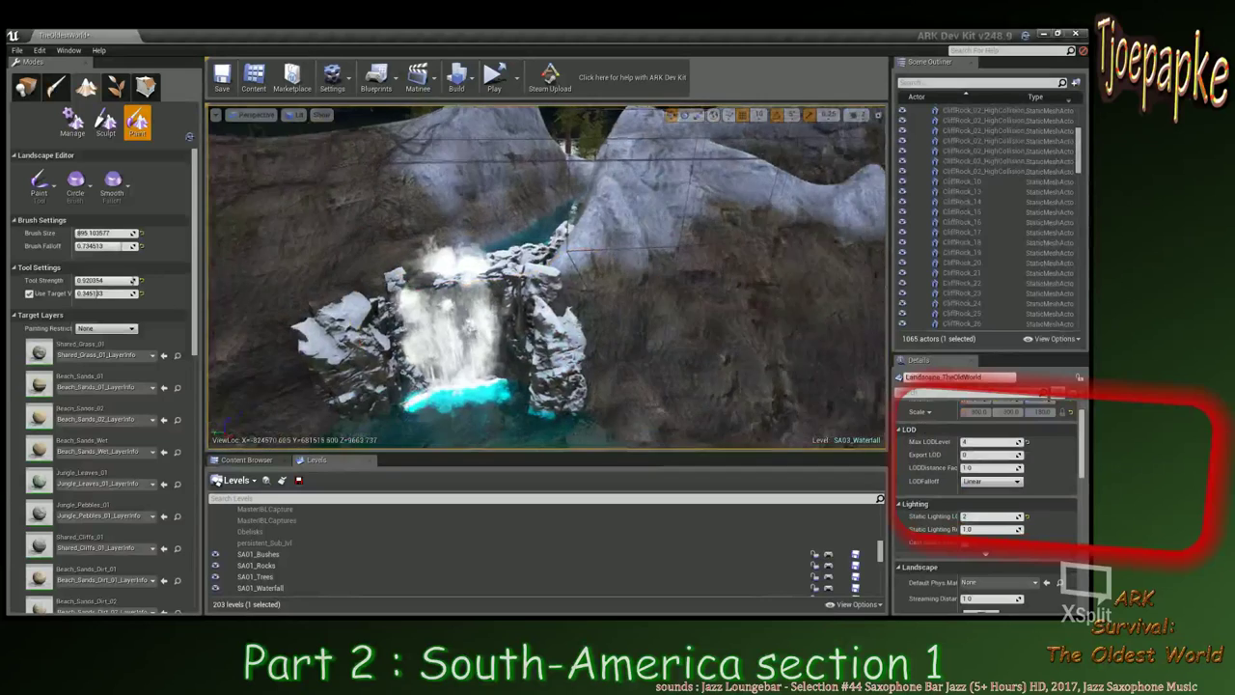
pyautogui.moveTo(615, 311); pyautogui.dragTo(616, 311, button='right')
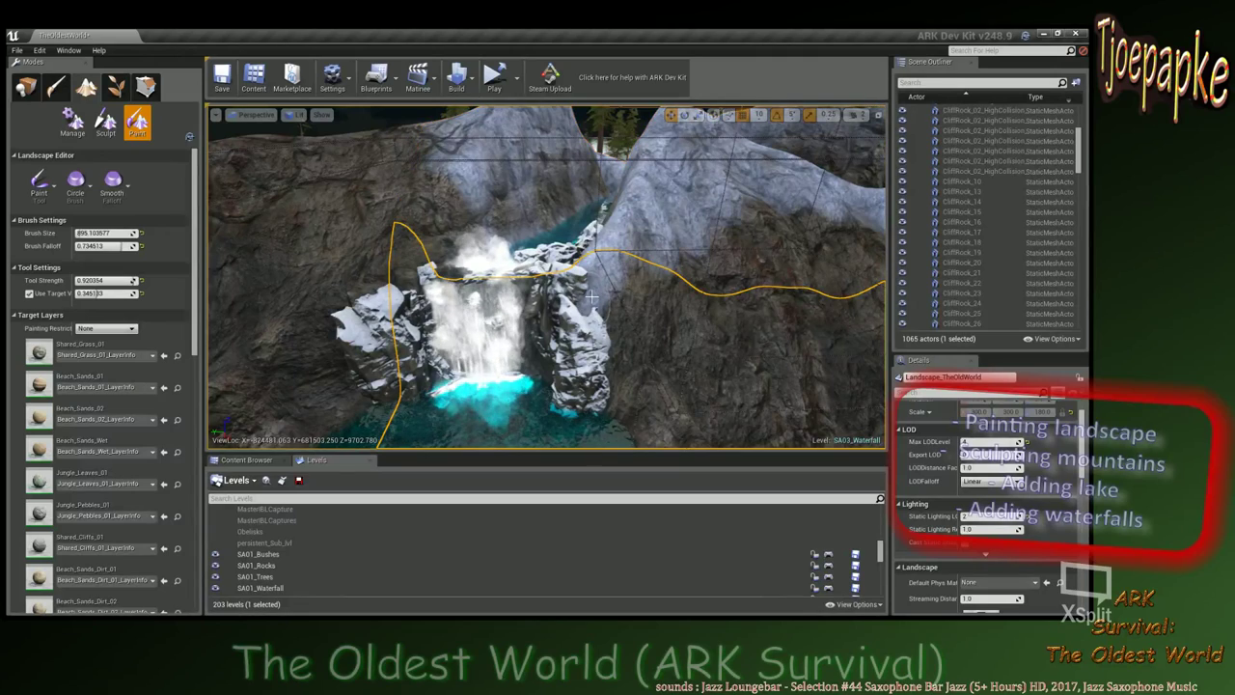
# Choose Redwood Stream as the landscape paint layer and give it the layer info RedwoodStream_LayerInfo.
pyautogui.moveTo(572, 287)
pyautogui.mouseDown(button='right')
pyautogui.moveTo(553, 311)
pyautogui.moveTo(607, 330)
pyautogui.mouseUp(button='right')
pyautogui.scroll(15, 553, 304)
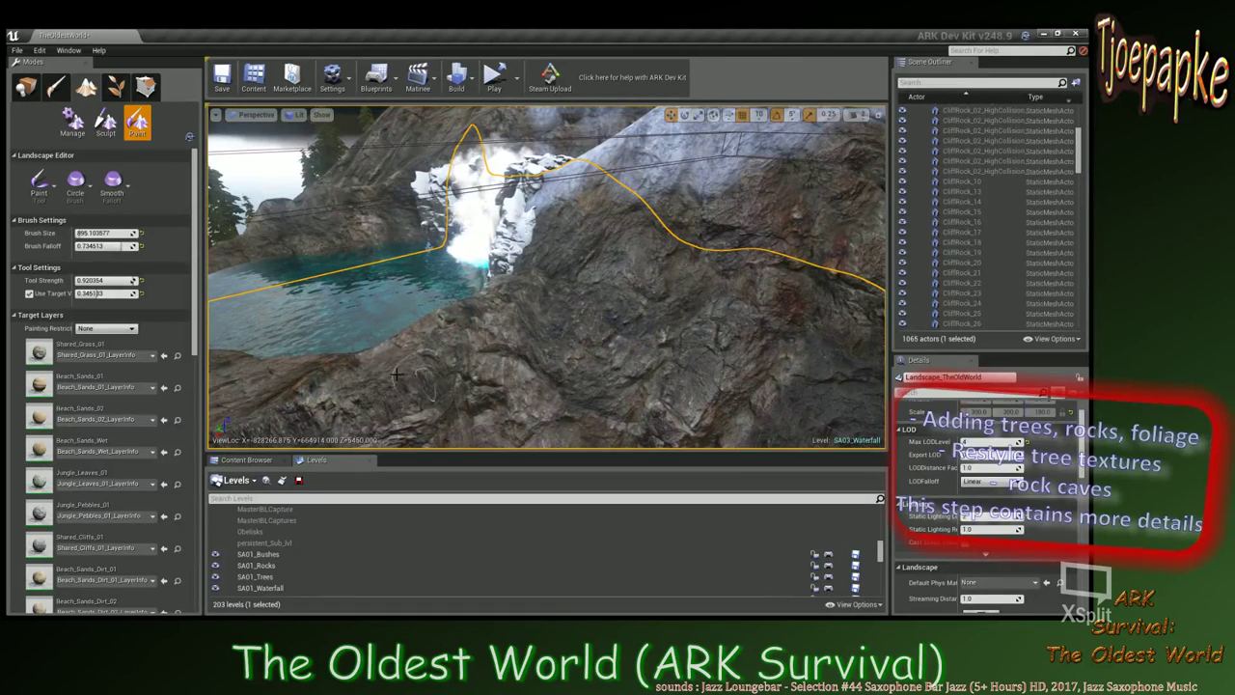
pyautogui.scroll(-3, 90, 425)
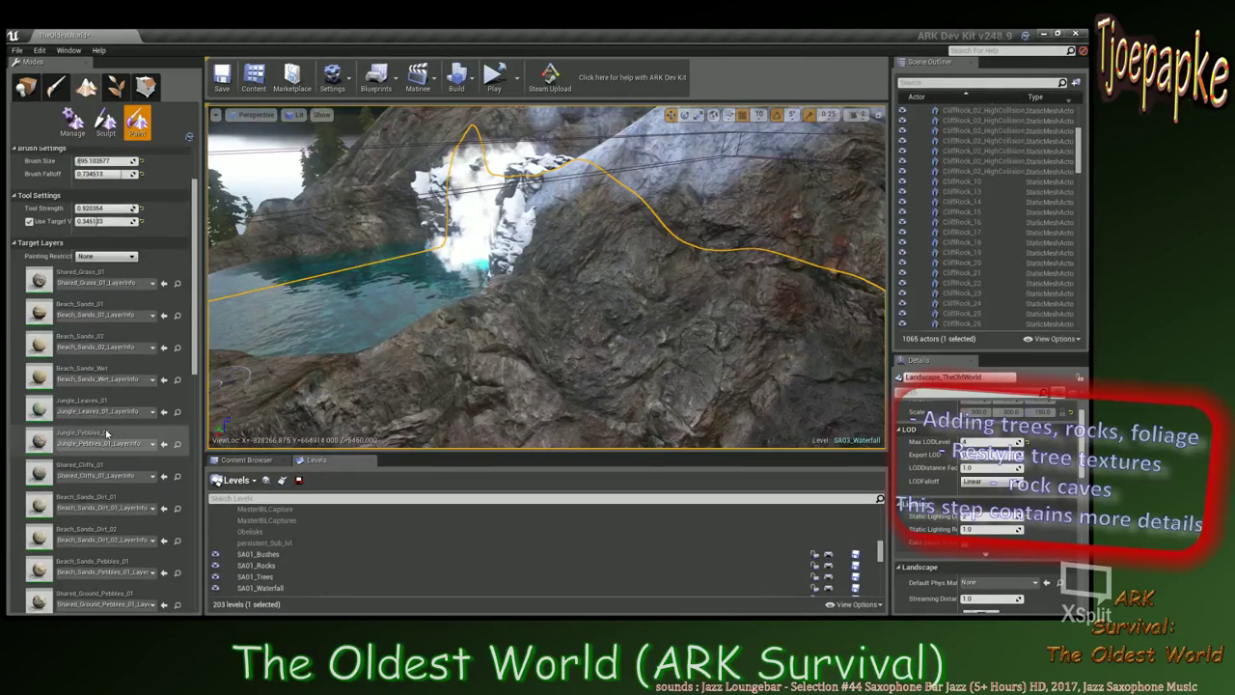
pyautogui.scroll(-15, 89, 427)
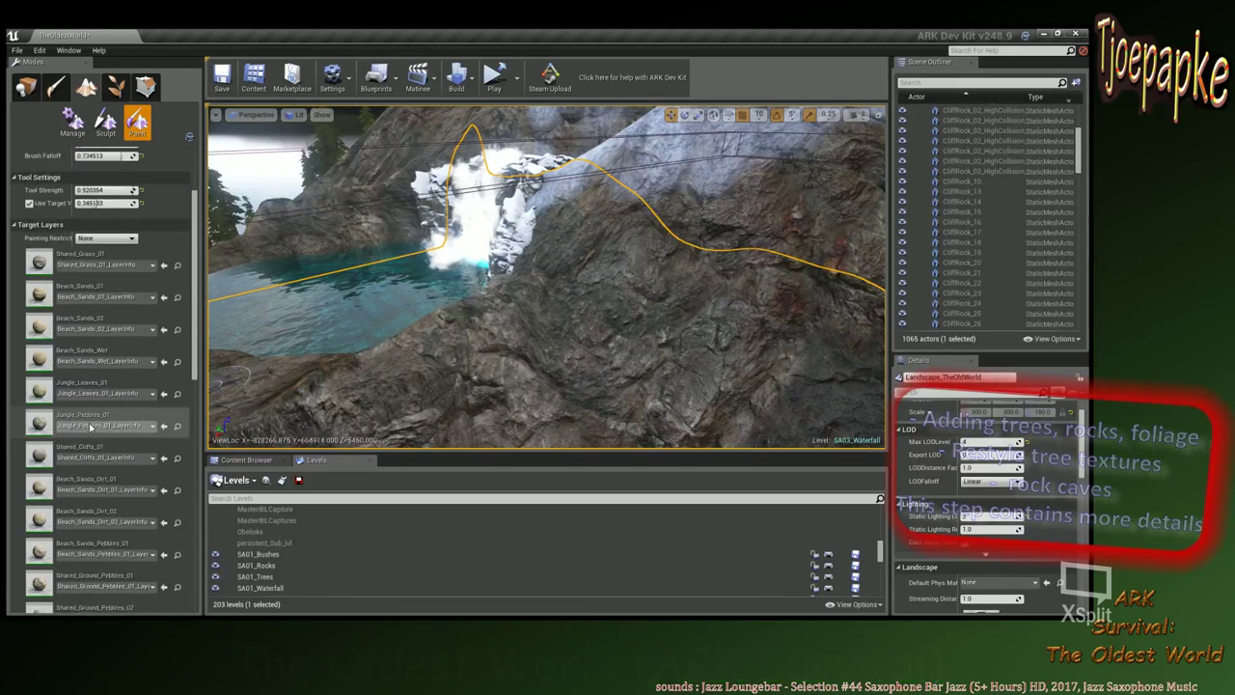
pyautogui.scroll(-7, 90, 428)
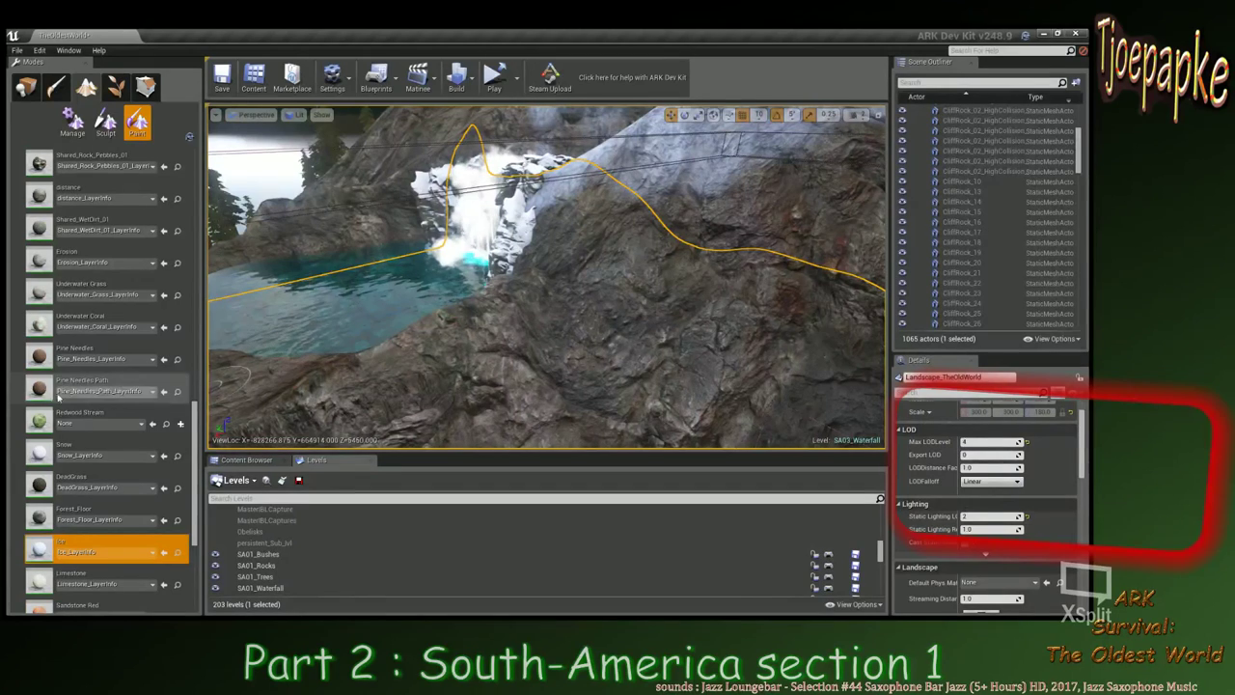
pyautogui.click(43, 419)
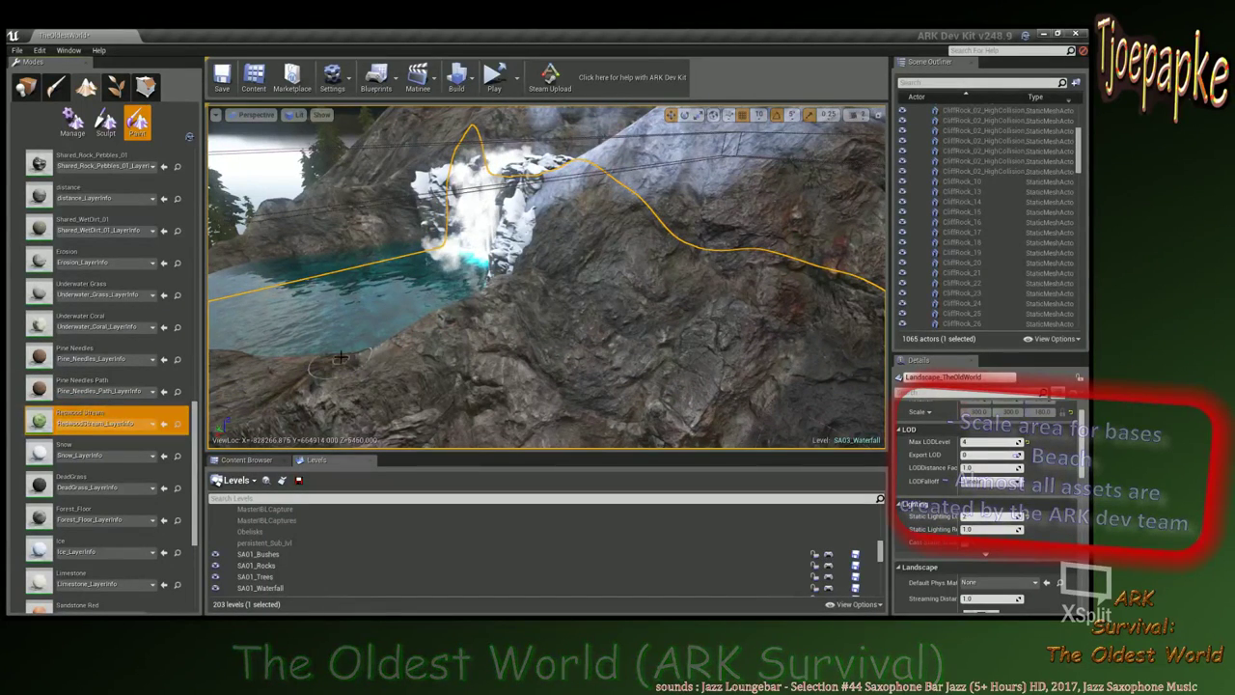
# Apply the Redwood Stream layer to the bare cliff above the pool, beside the snowy waterfall.
pyautogui.moveTo(392, 350); pyautogui.dragTo(304, 309, button='right')
pyautogui.scroll(10, 541, 341)
pyautogui.moveTo(540, 341)
pyautogui.mouseDown(button='right')
pyautogui.moveTo(560, 340)
pyautogui.moveTo(483, 299)
pyautogui.mouseUp(button='right')
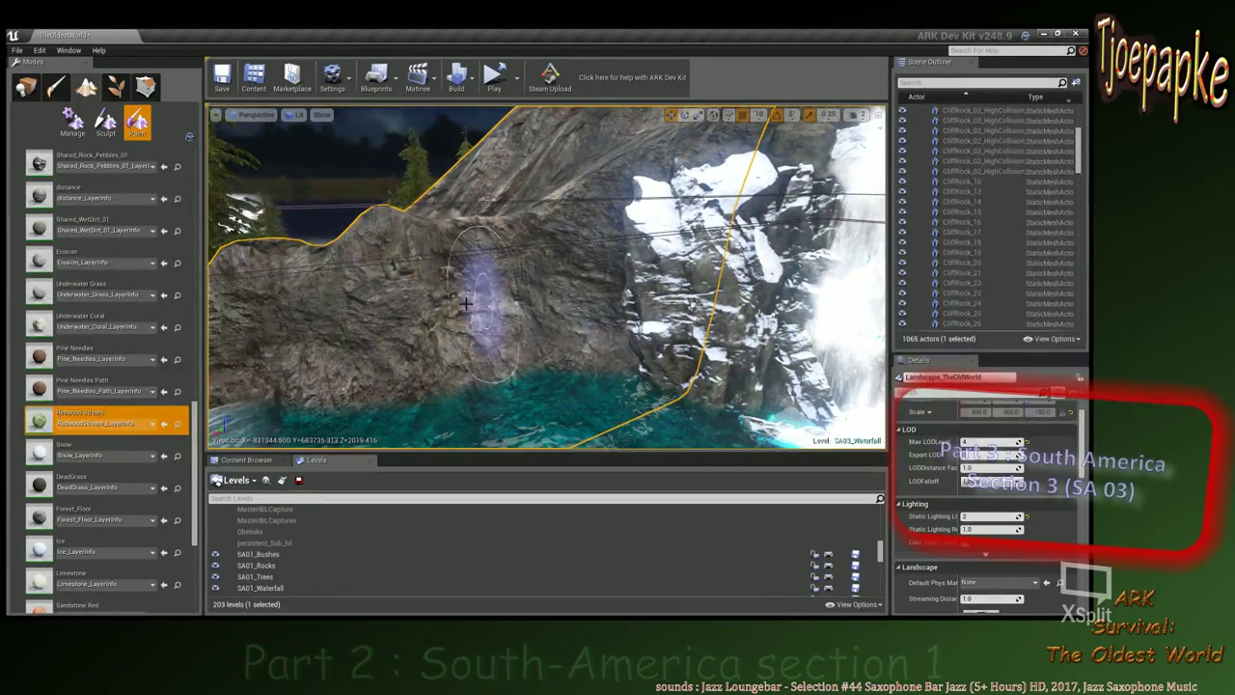
pyautogui.click(477, 309)
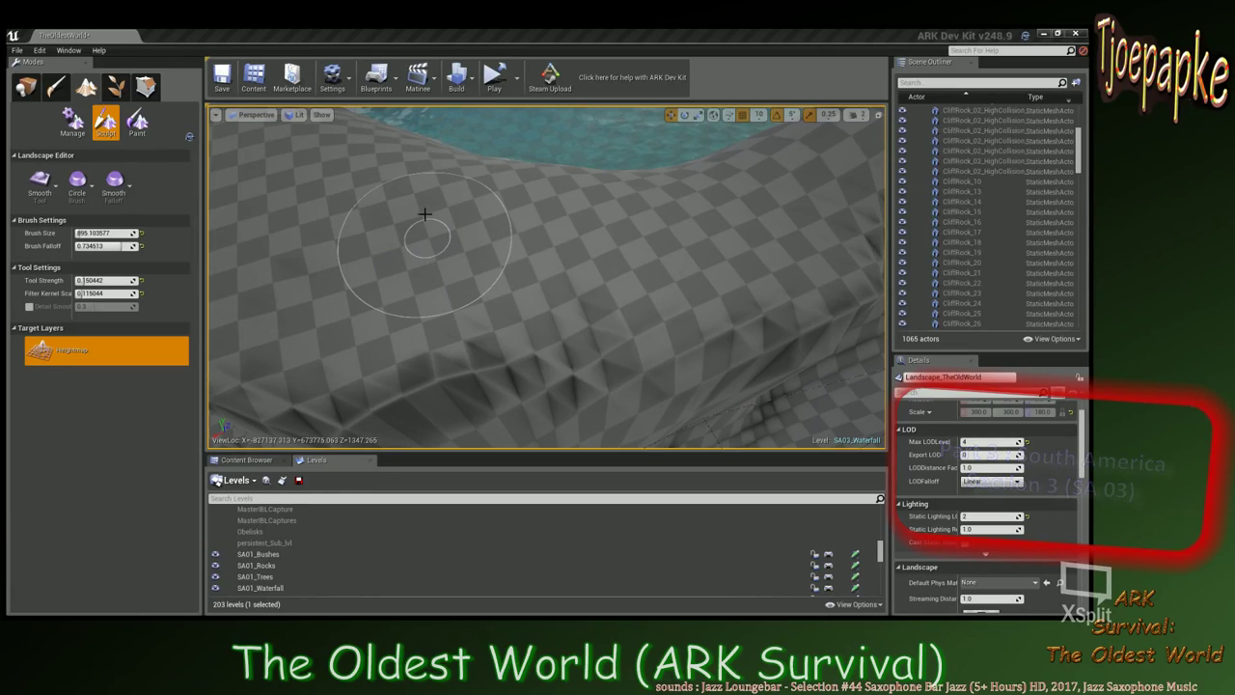
# Smooth the terrain around the pool below the waterfall with tool strength 0.150442 and filter kernel scale 0.115044.
pyautogui.moveTo(765, 259); pyautogui.dragTo(618, 255, button='right')
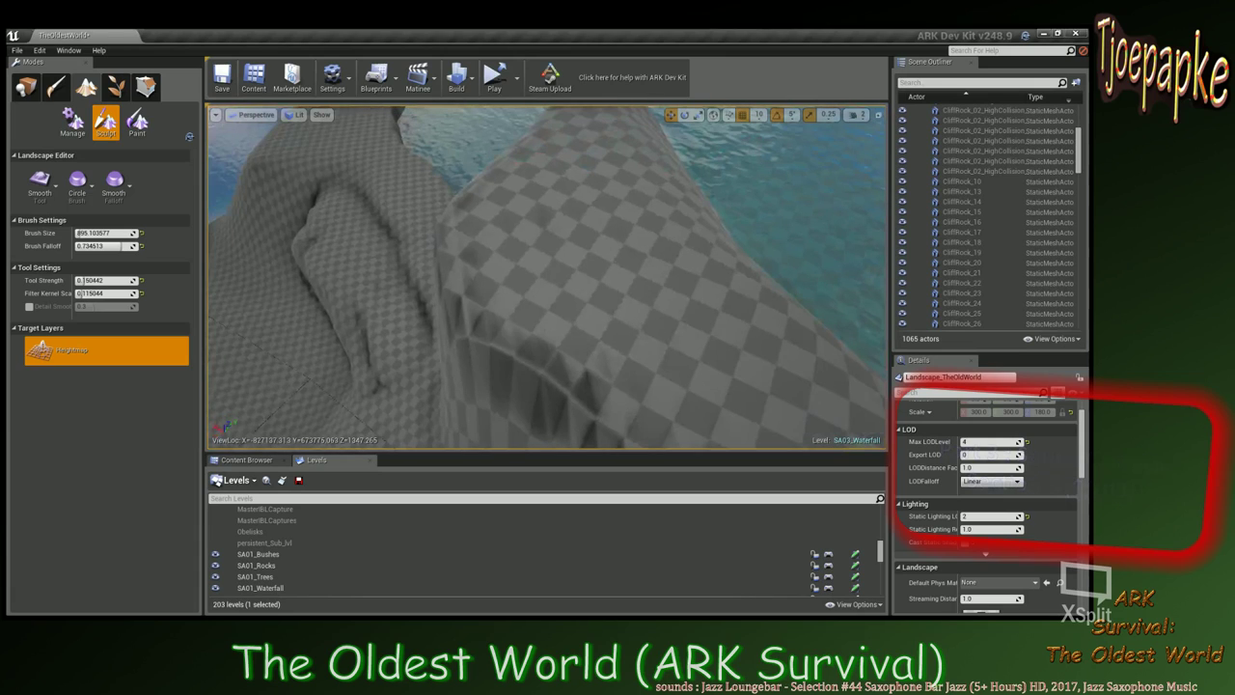
pyautogui.moveTo(681, 378); pyautogui.dragTo(695, 314, button='right')
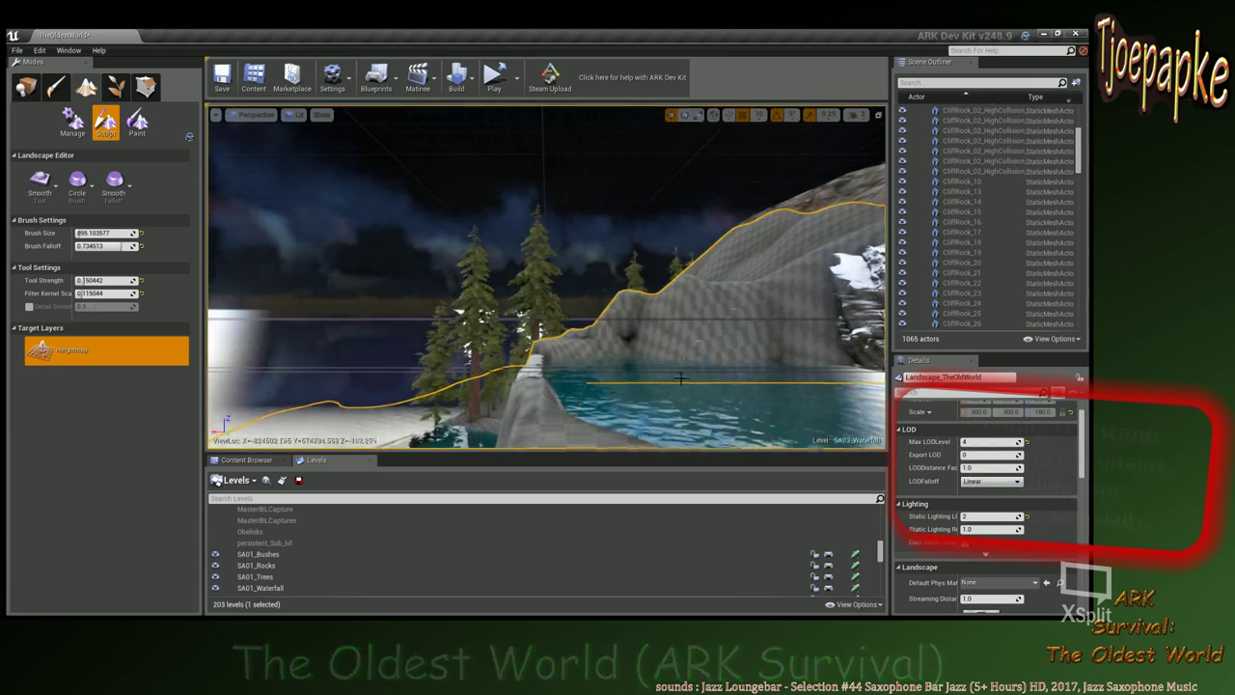
pyautogui.moveTo(681, 379); pyautogui.dragTo(676, 424, button='right')
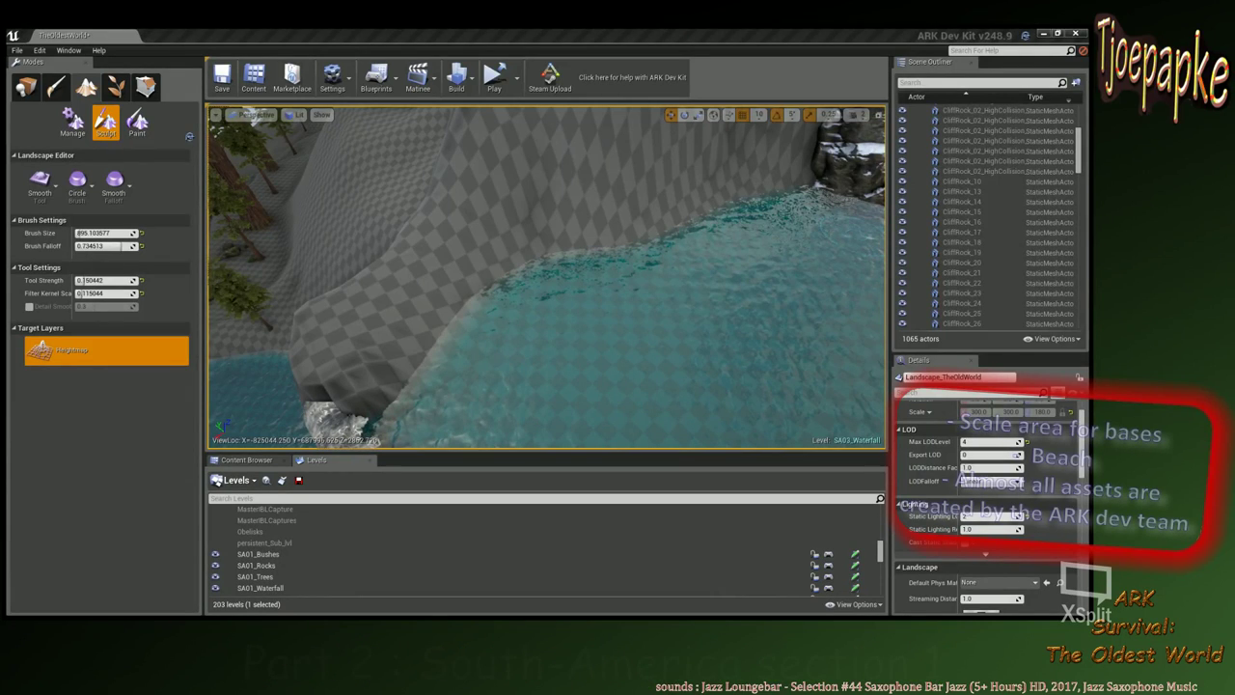
pyautogui.moveTo(579, 290); pyautogui.dragTo(685, 333, button='right')
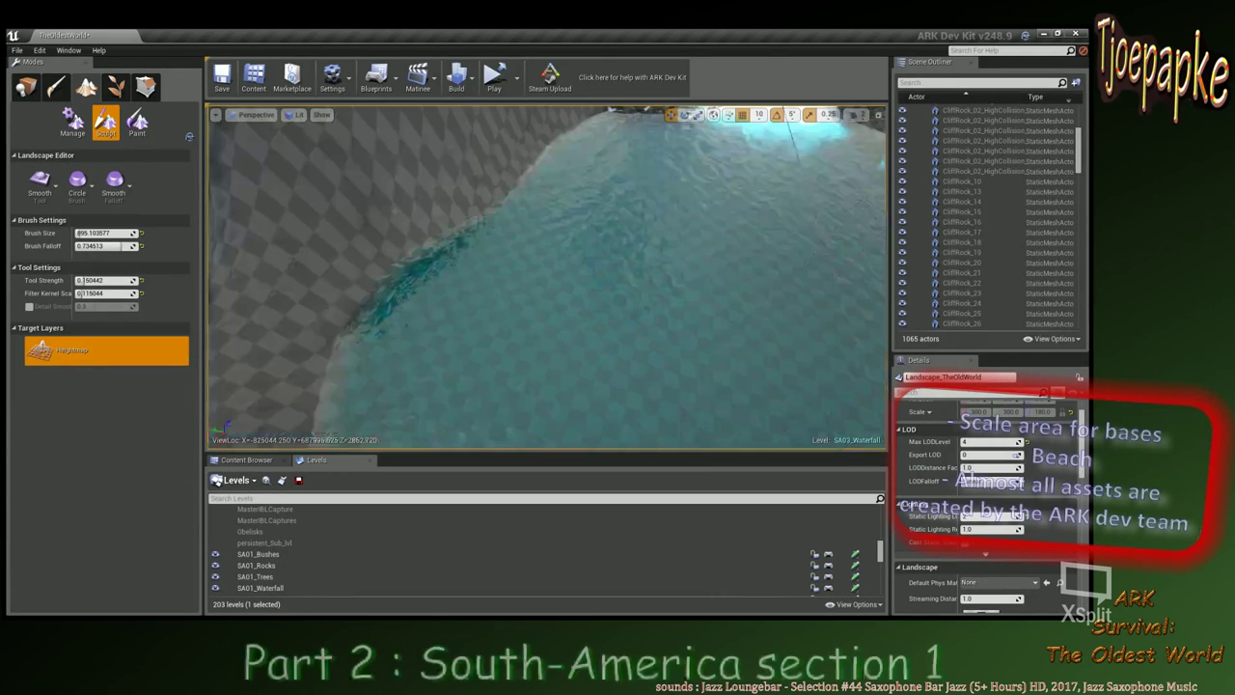
pyautogui.moveTo(556, 357)
pyautogui.mouseDown(button='right')
pyautogui.moveTo(521, 309)
pyautogui.moveTo(556, 357)
pyautogui.moveTo(550, 379)
pyautogui.moveTo(534, 357)
pyautogui.mouseUp(button='right')
pyautogui.moveTo(535, 357); pyautogui.dragTo(510, 357)
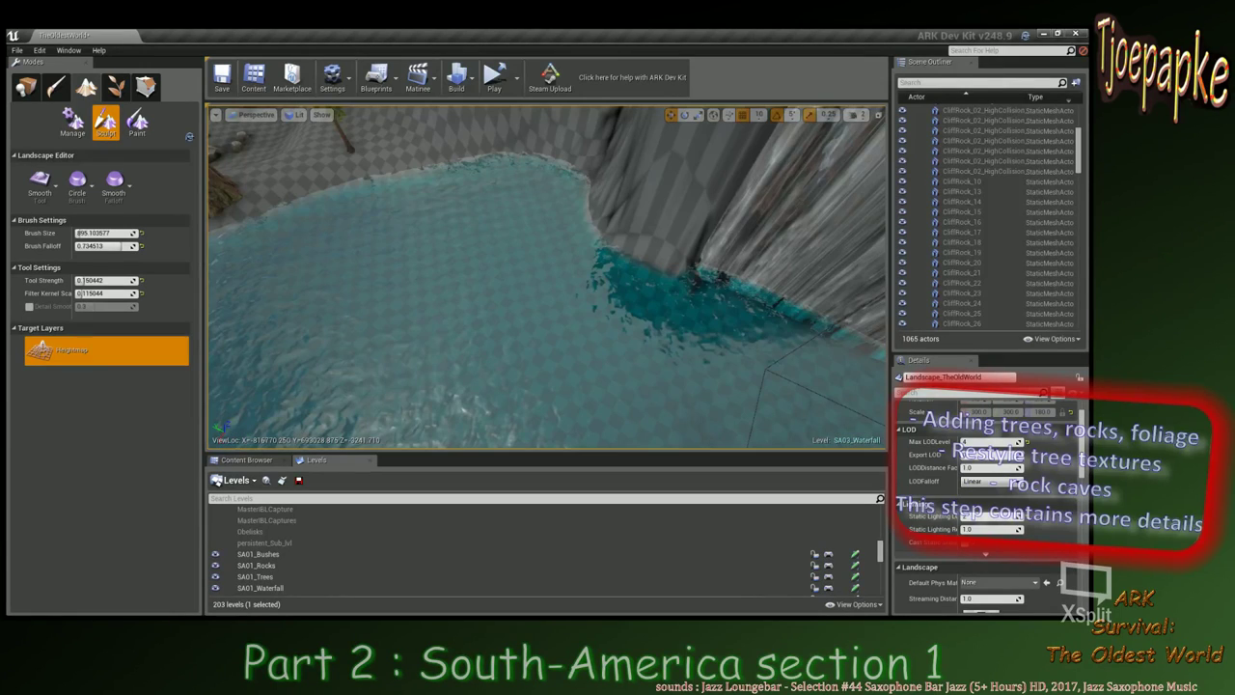
pyautogui.moveTo(599, 228); pyautogui.dragTo(550, 220, button='right')
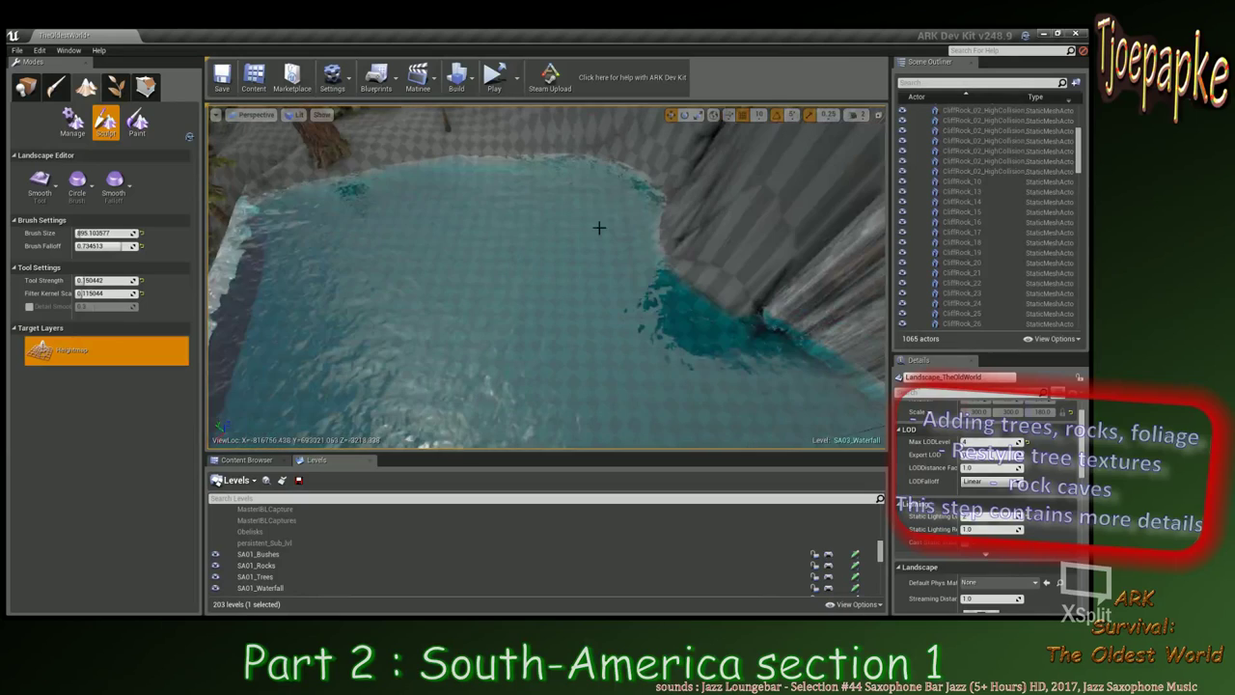
pyautogui.scroll(-1, 600, 228)
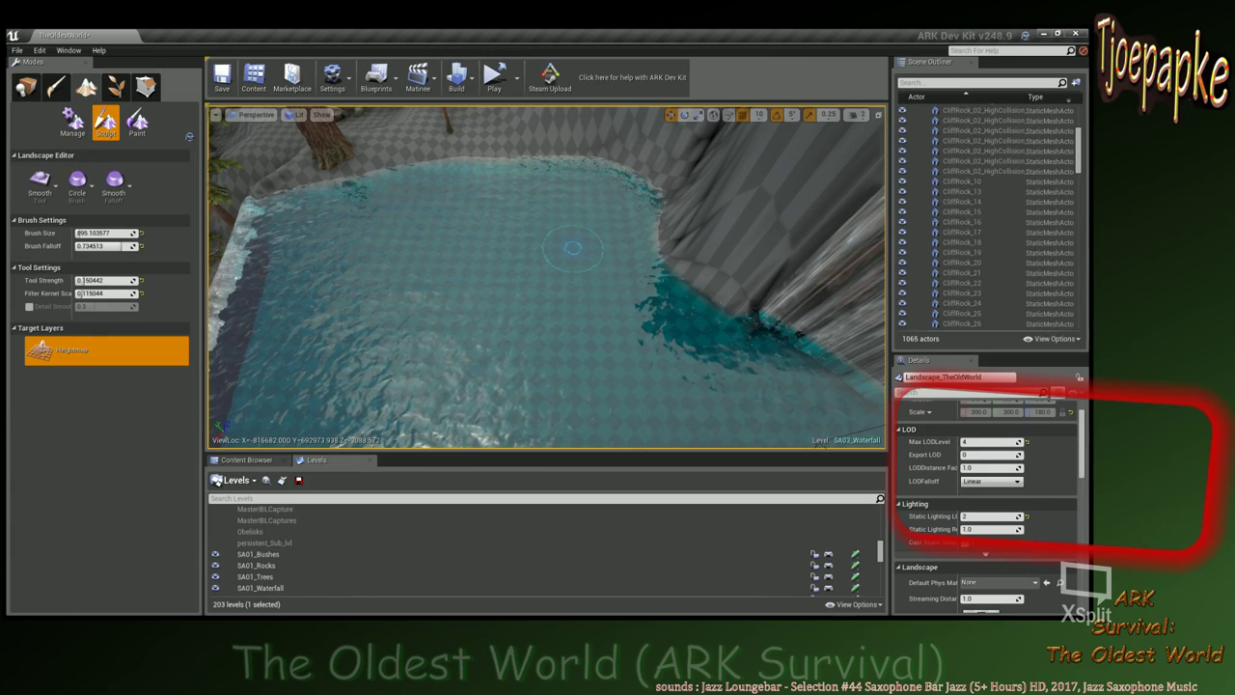
pyautogui.scroll(-1, 571, 248)
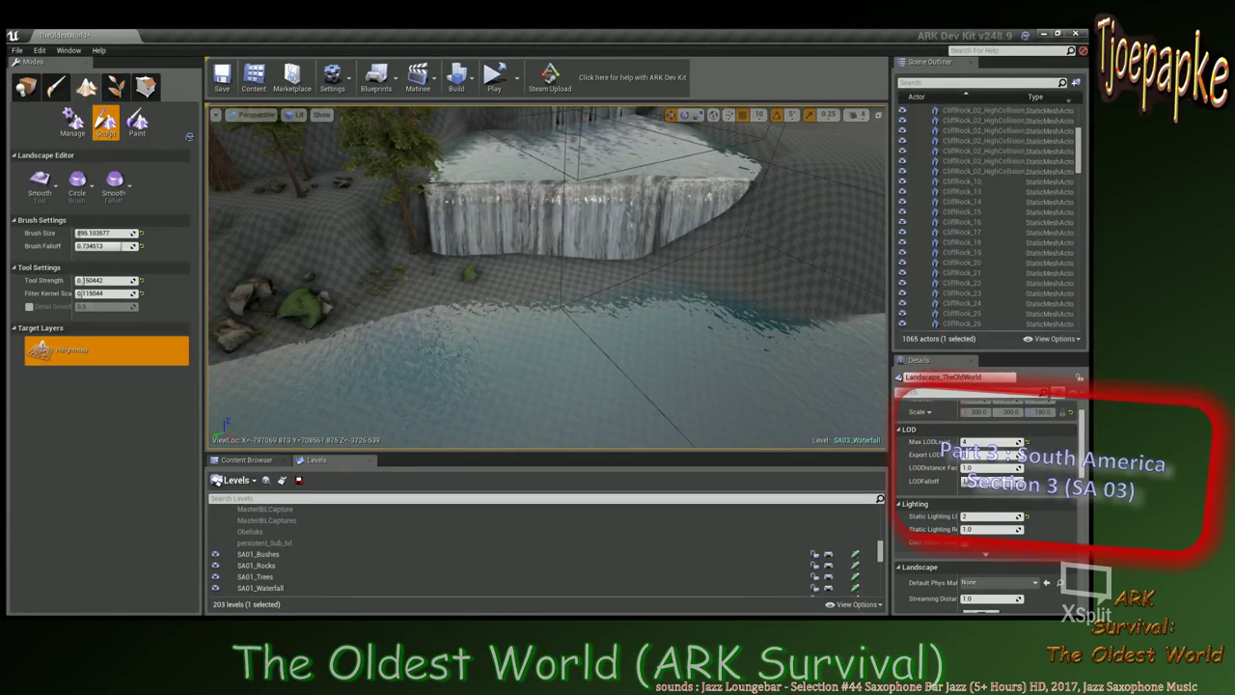
# Inspect the lower waterfalls and shoreline, and survey the whole SA03 section with its snowy mountains from high above.
pyautogui.moveTo(680, 293); pyautogui.dragTo(680, 293, button='right')
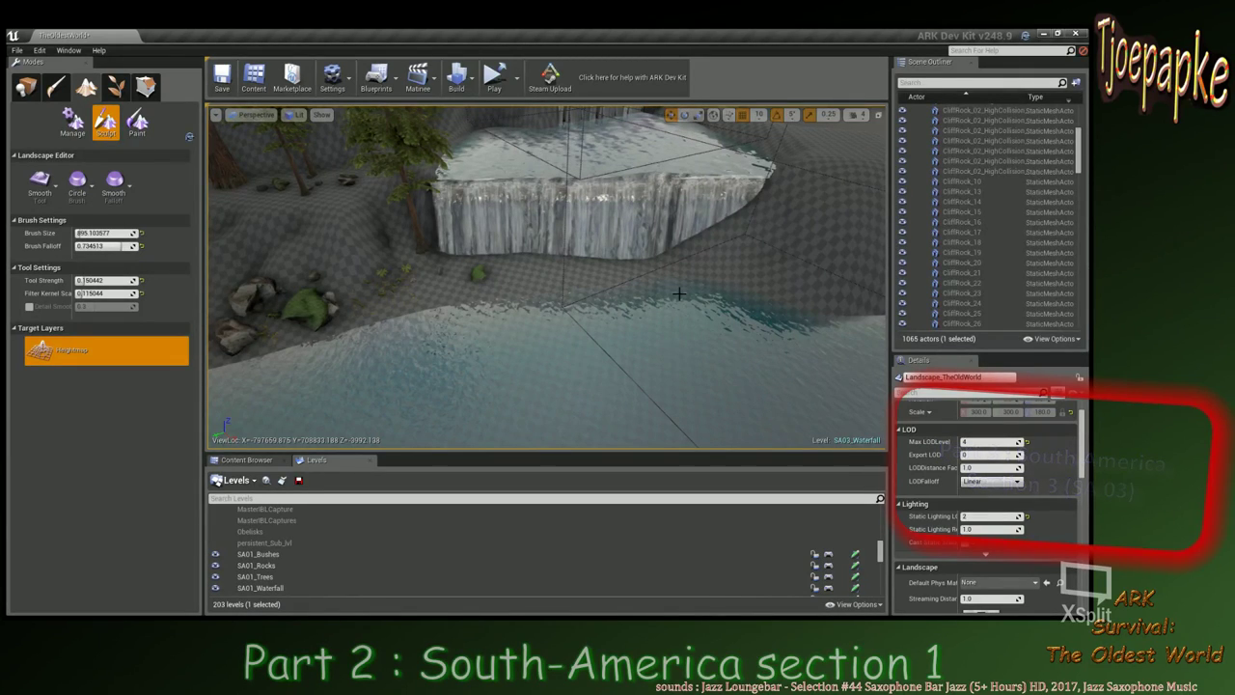
pyautogui.moveTo(680, 293); pyautogui.dragTo(679, 294, button='right')
pyautogui.press('w')
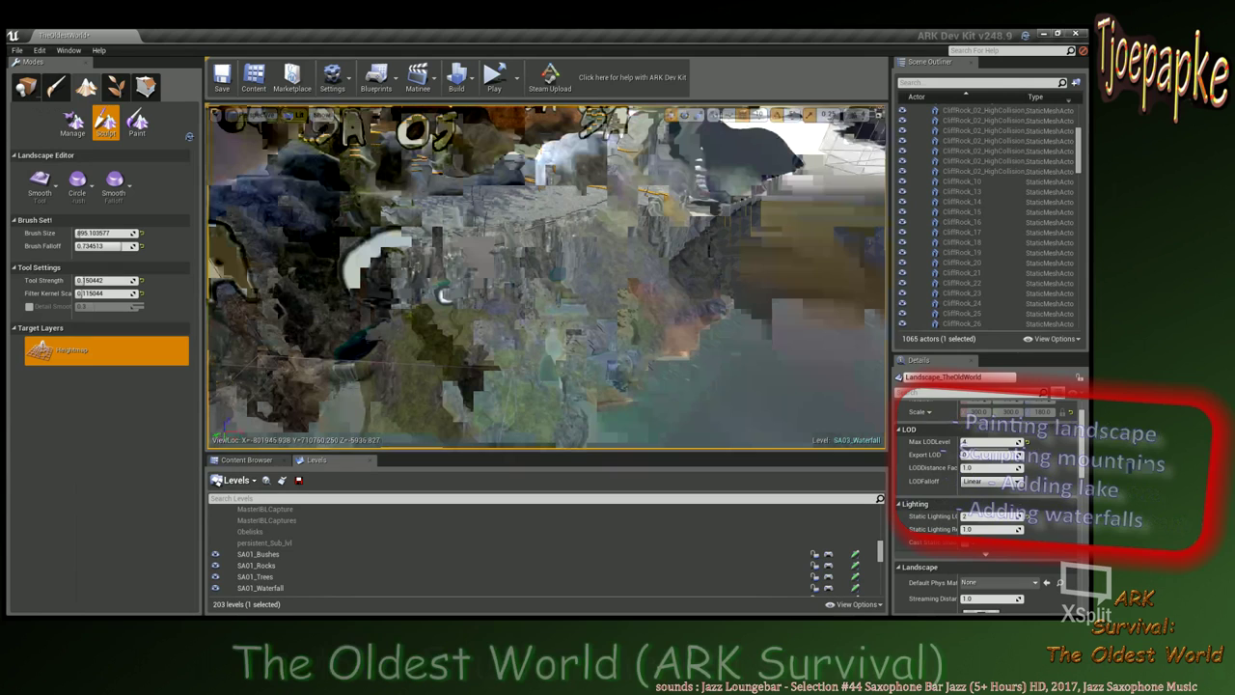
pyautogui.moveTo(547, 277); pyautogui.dragTo(591, 211, button='right')
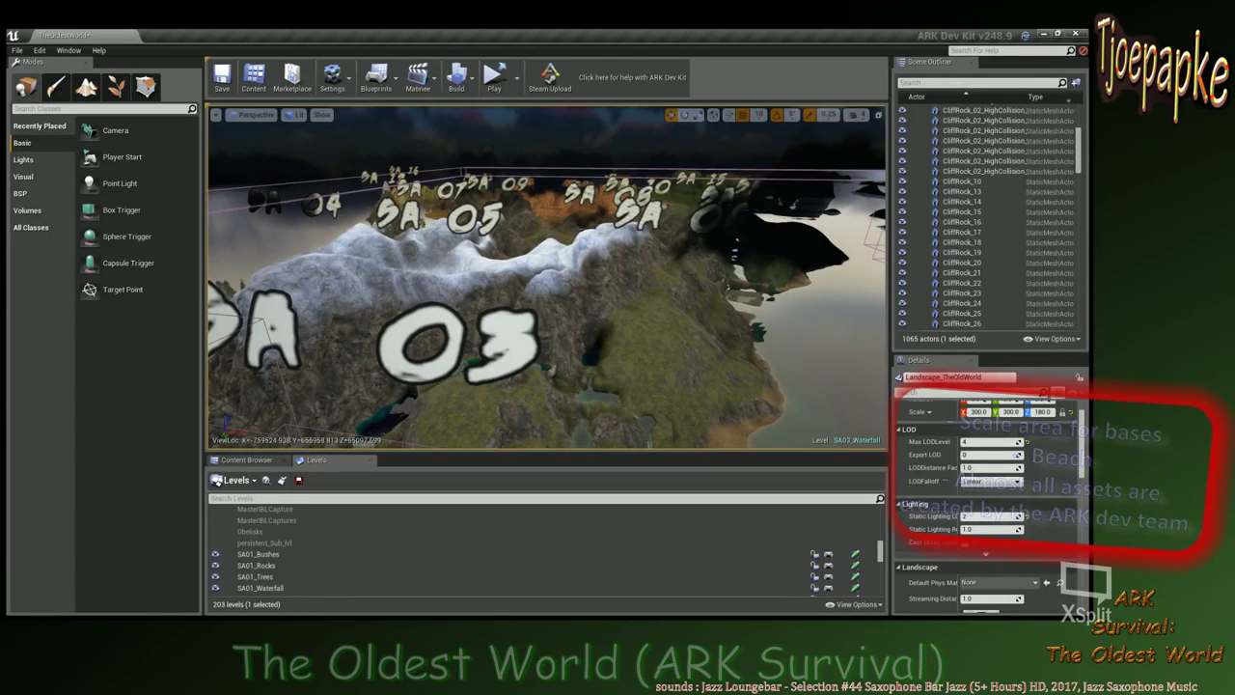
pyautogui.moveTo(547, 280); pyautogui.dragTo(280, 333, button='right')
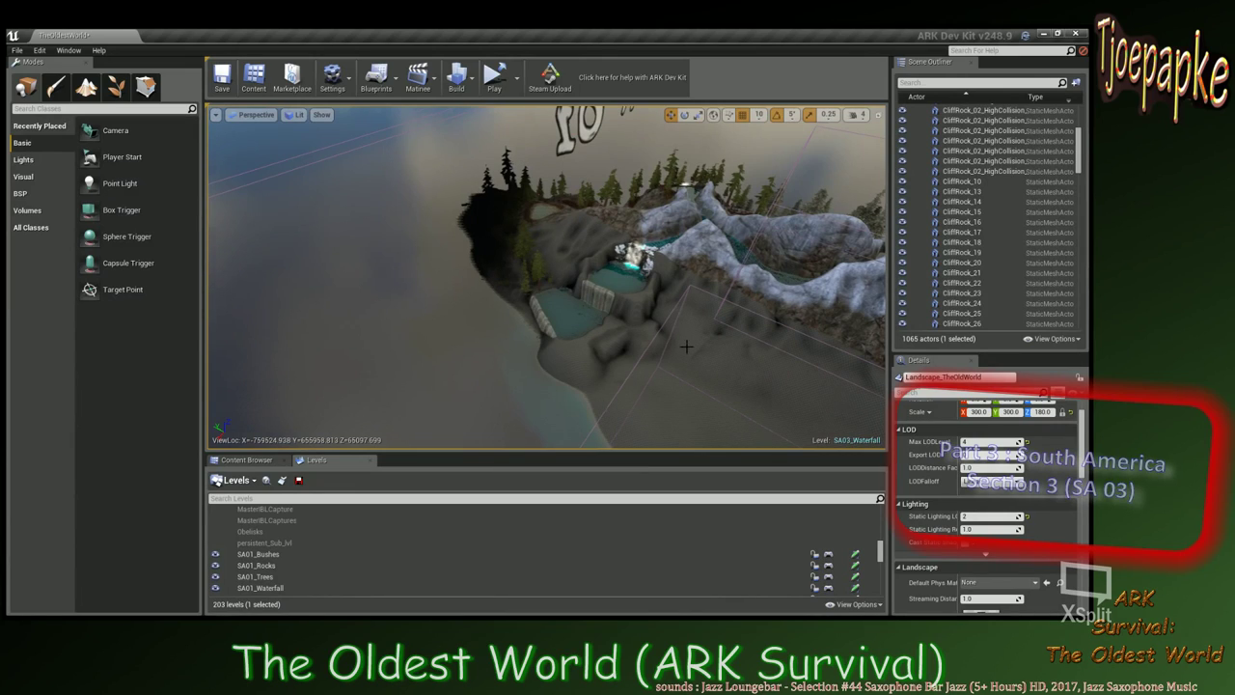
pyautogui.moveTo(686, 346); pyautogui.dragTo(714, 359, button='right')
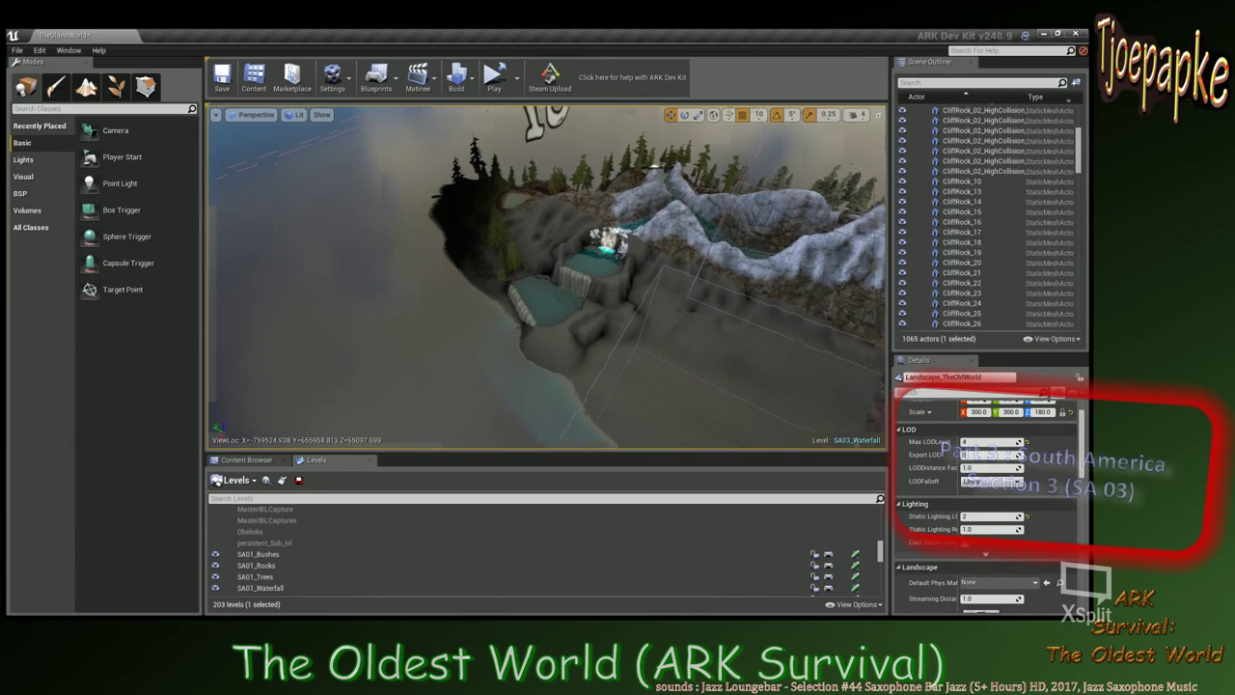
pyautogui.moveTo(852, 341); pyautogui.dragTo(873, 353, button='right')
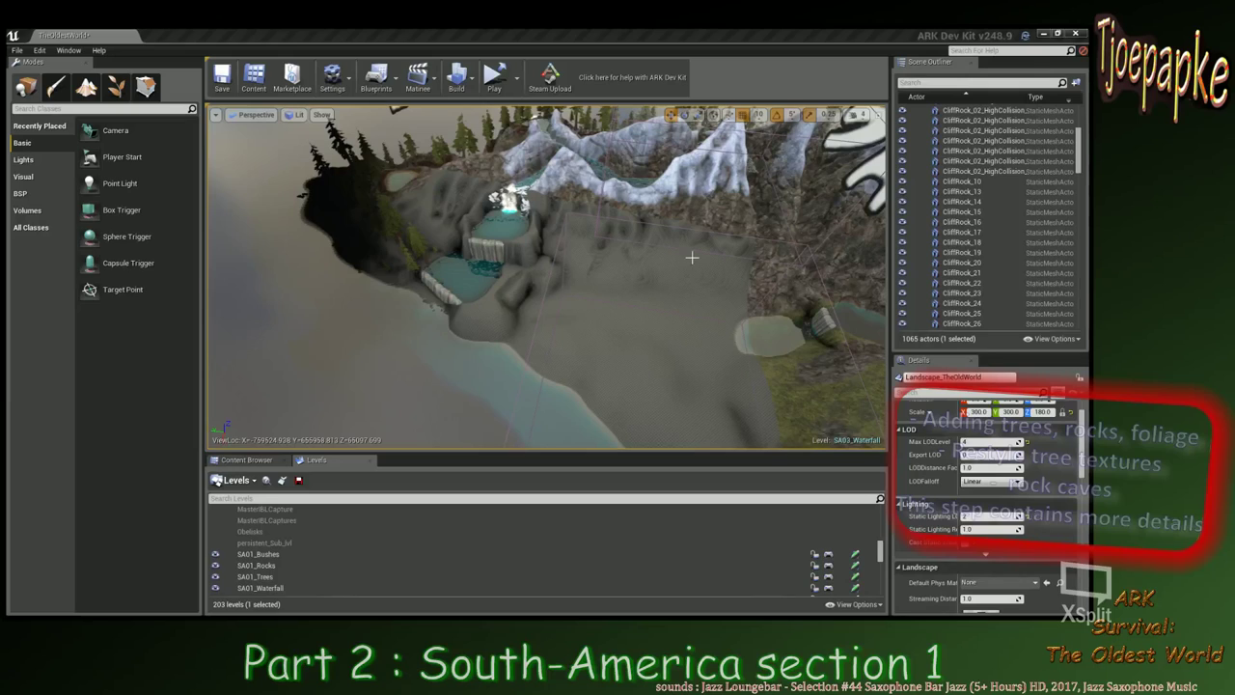
pyautogui.moveTo(692, 258); pyautogui.dragTo(668, 174, button='right')
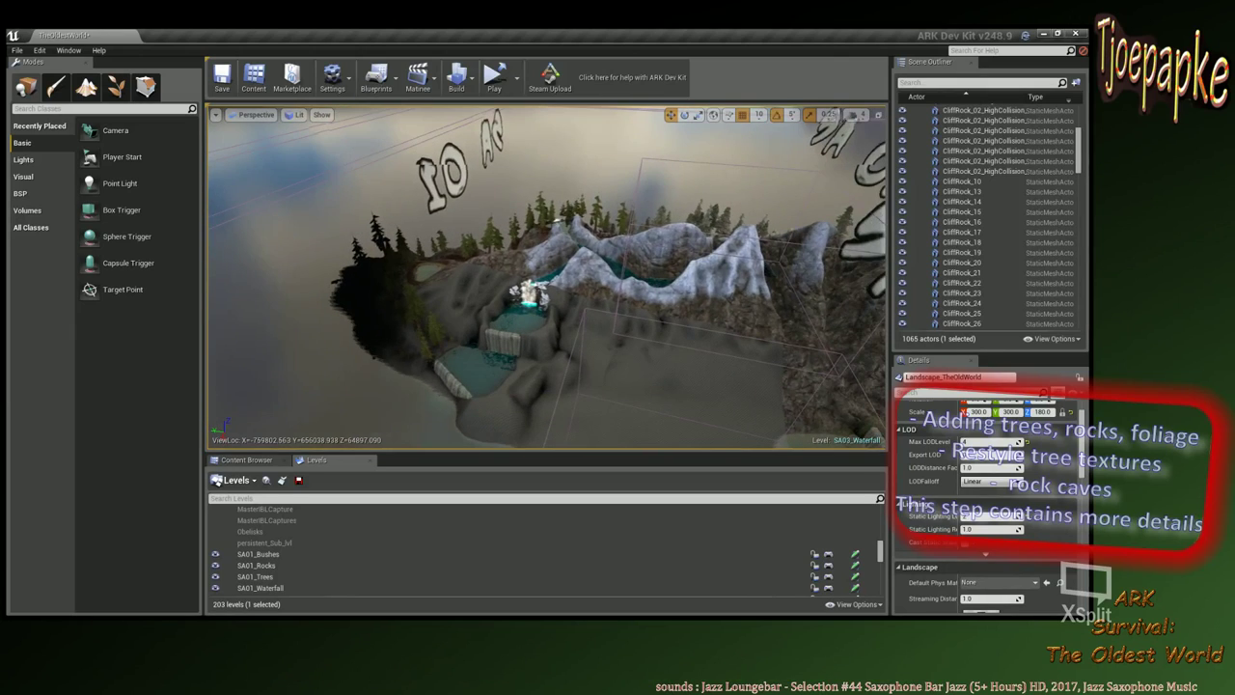
pyautogui.scroll(3, 598, 345)
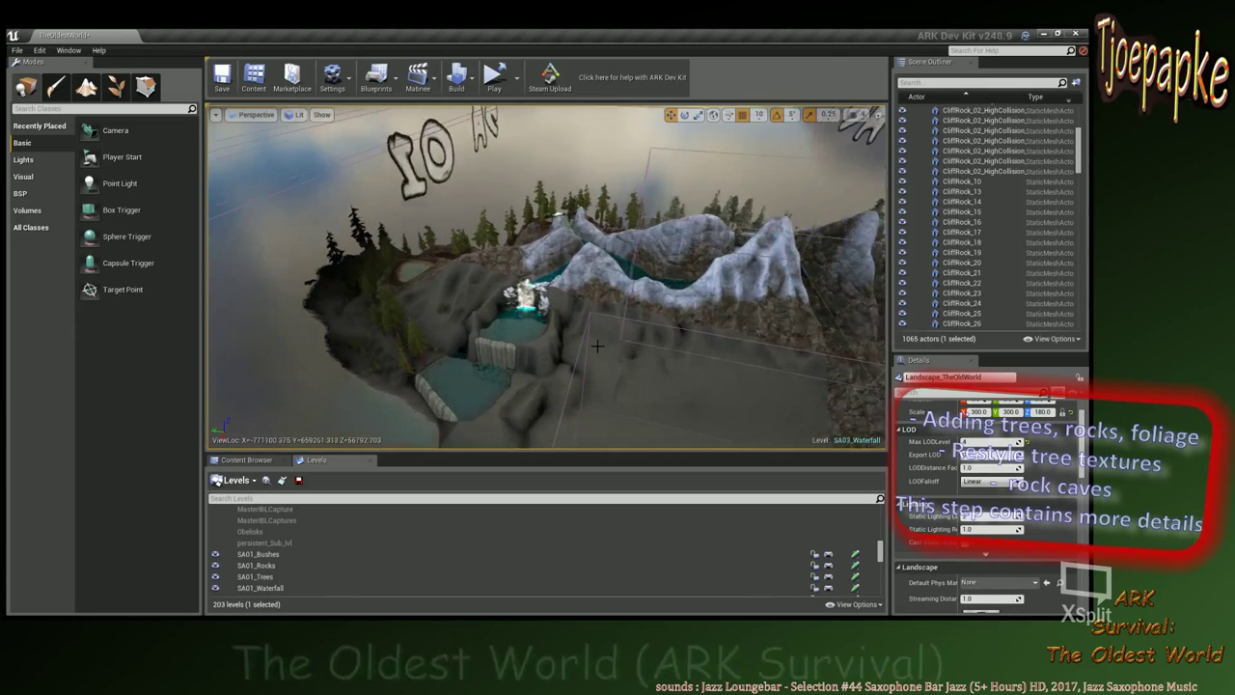
# Inspect the mountain-top lake and its misty waterfall between the snowy peaks and tall conifers of the SA03 section.
pyautogui.scroll(3, 598, 345)
pyautogui.moveTo(598, 346); pyautogui.dragTo(611, 306, button='right')
pyautogui.scroll(4, 622, 246)
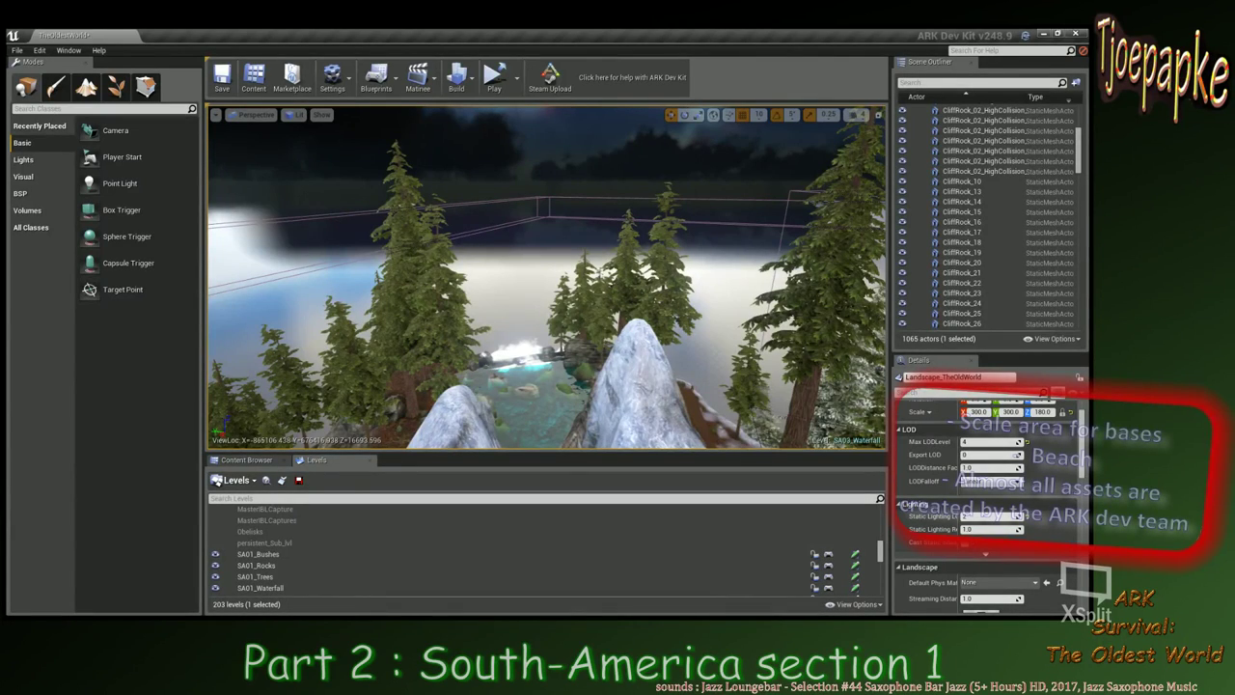
pyautogui.press('w')
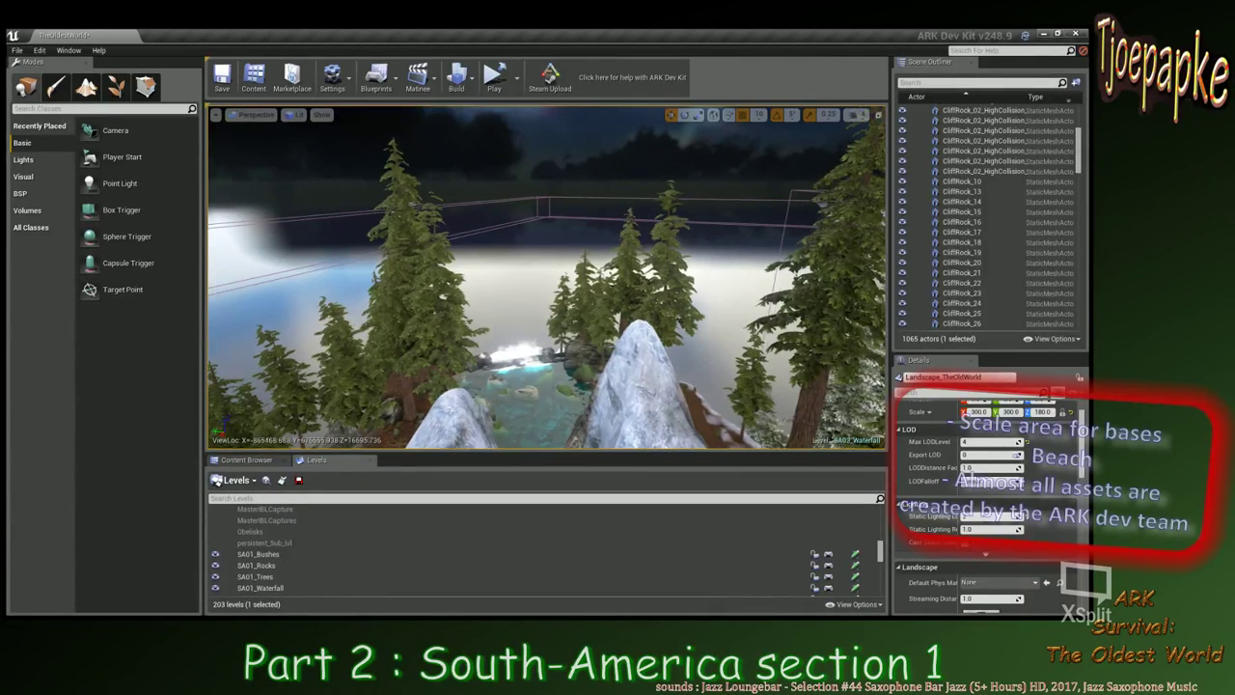
pyautogui.press('w')
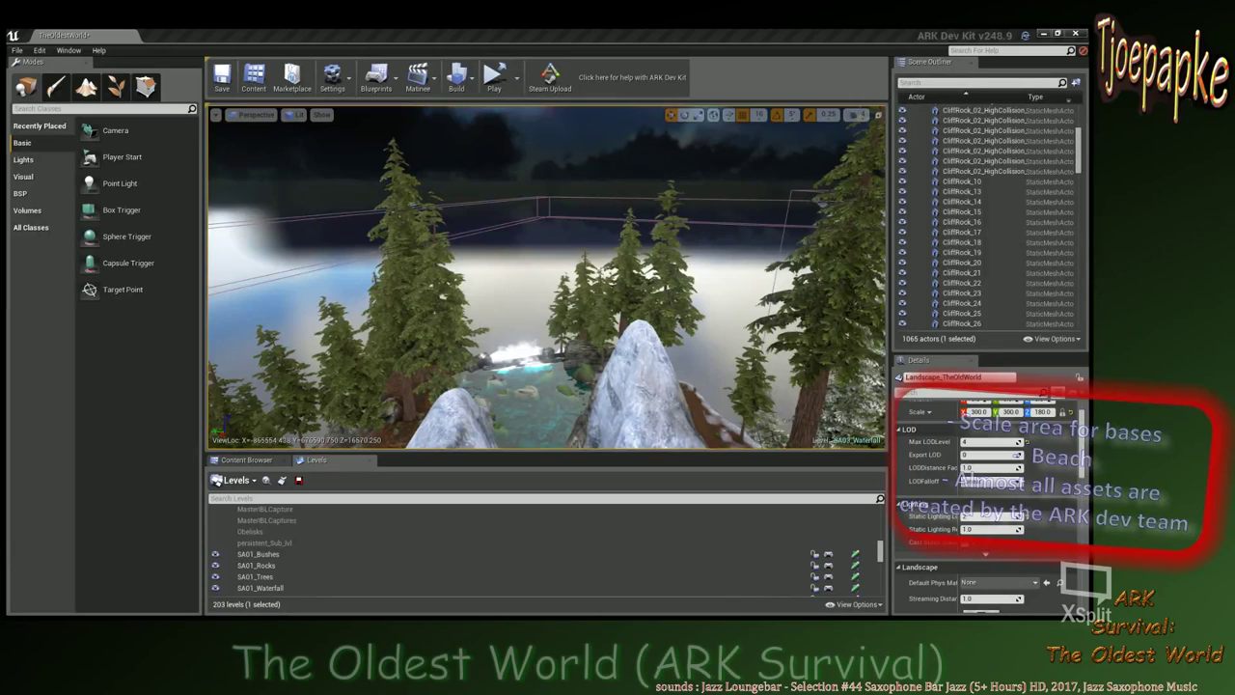
pyautogui.moveTo(617, 221); pyautogui.dragTo(618, 221, button='right')
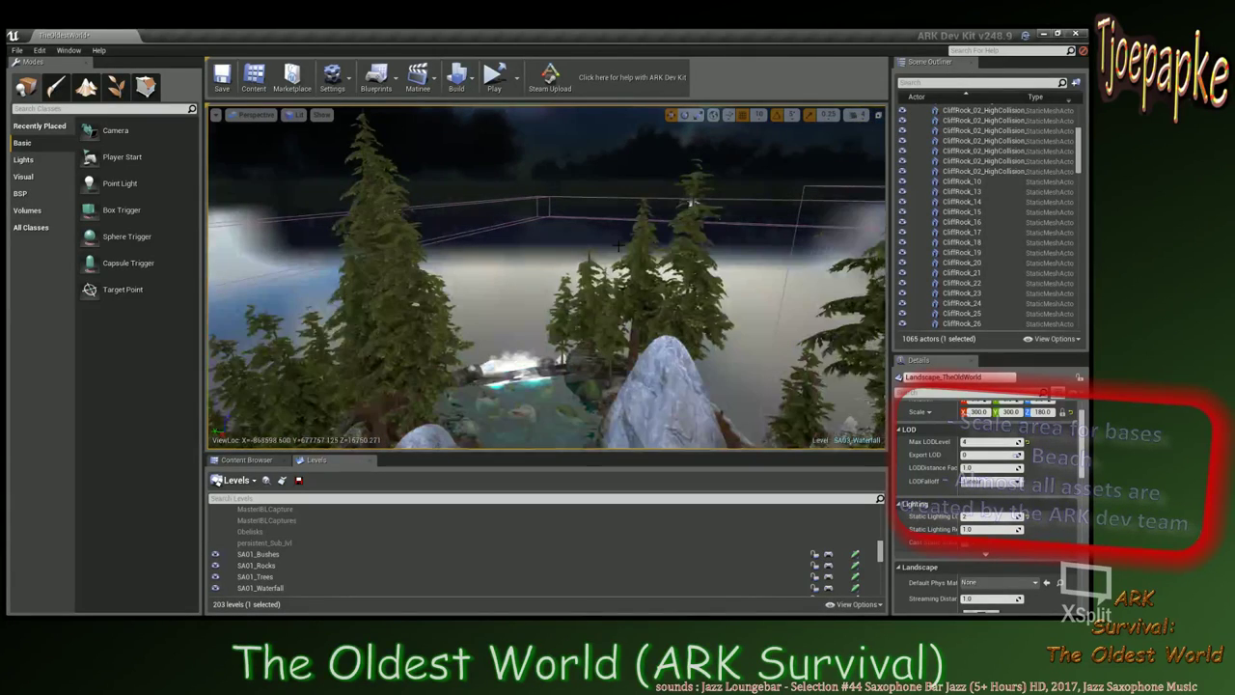
pyautogui.click(618, 236)
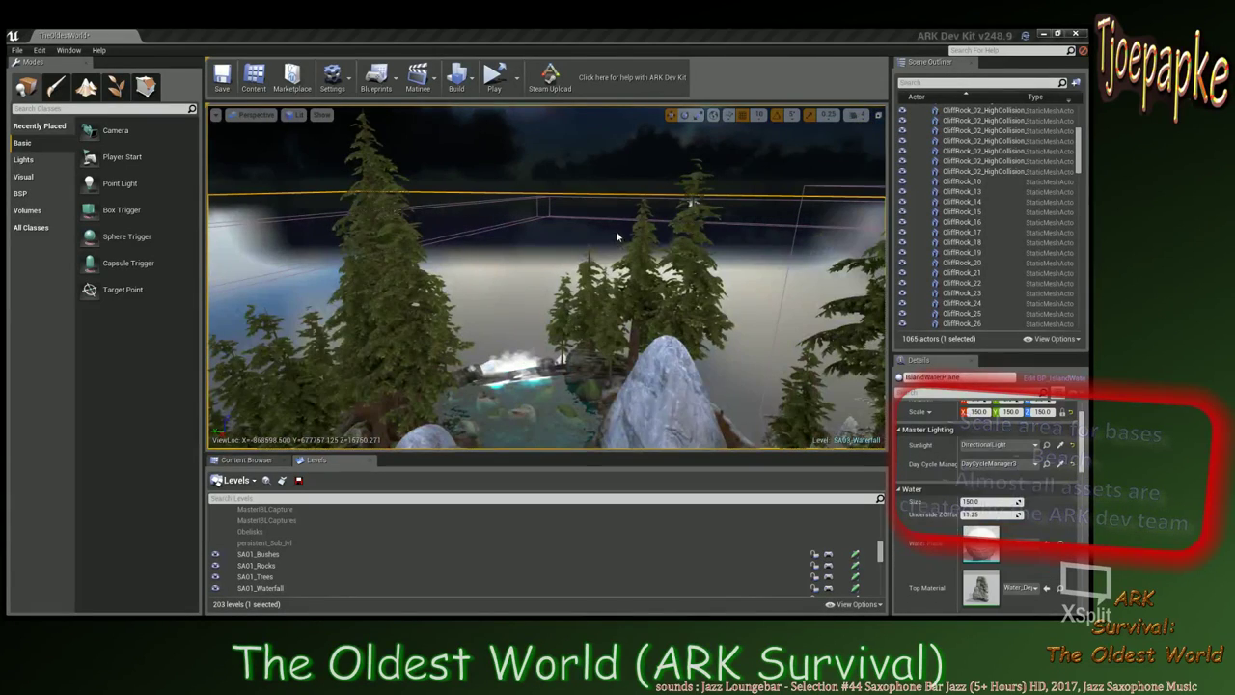
pyautogui.click(560, 147)
pyautogui.moveTo(560, 147); pyautogui.dragTo(560, 164, button='right')
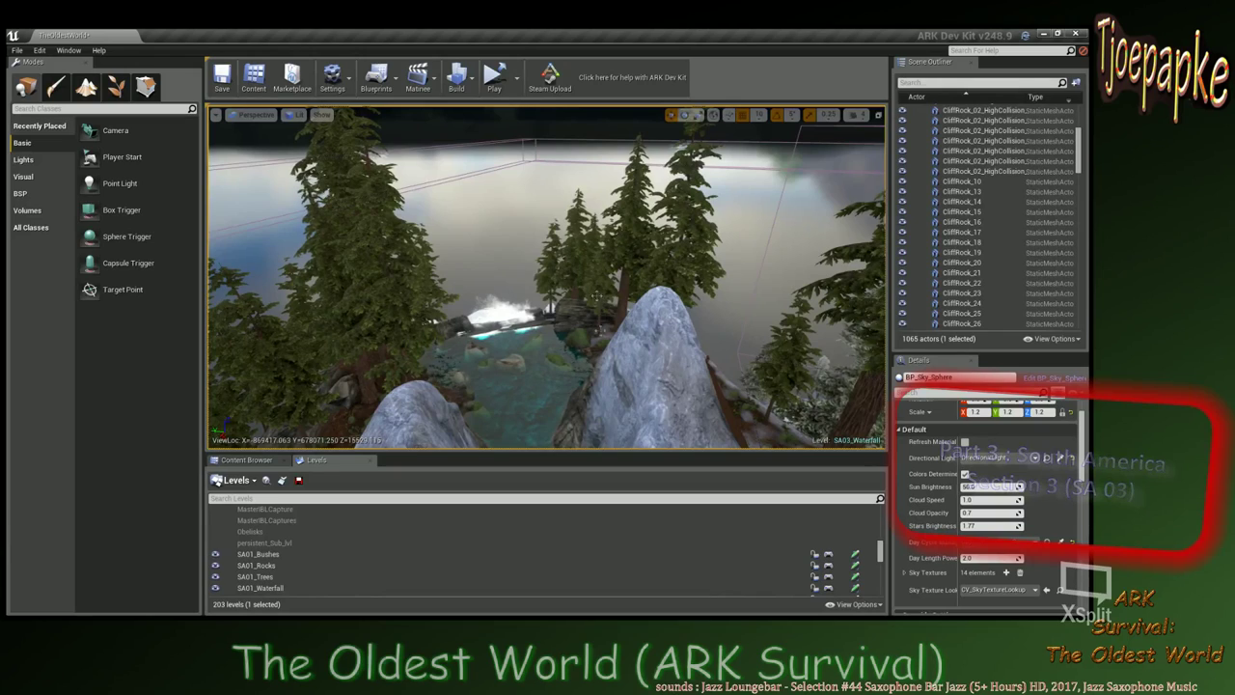
pyautogui.moveTo(547, 278); pyautogui.dragTo(569, 278, button='right')
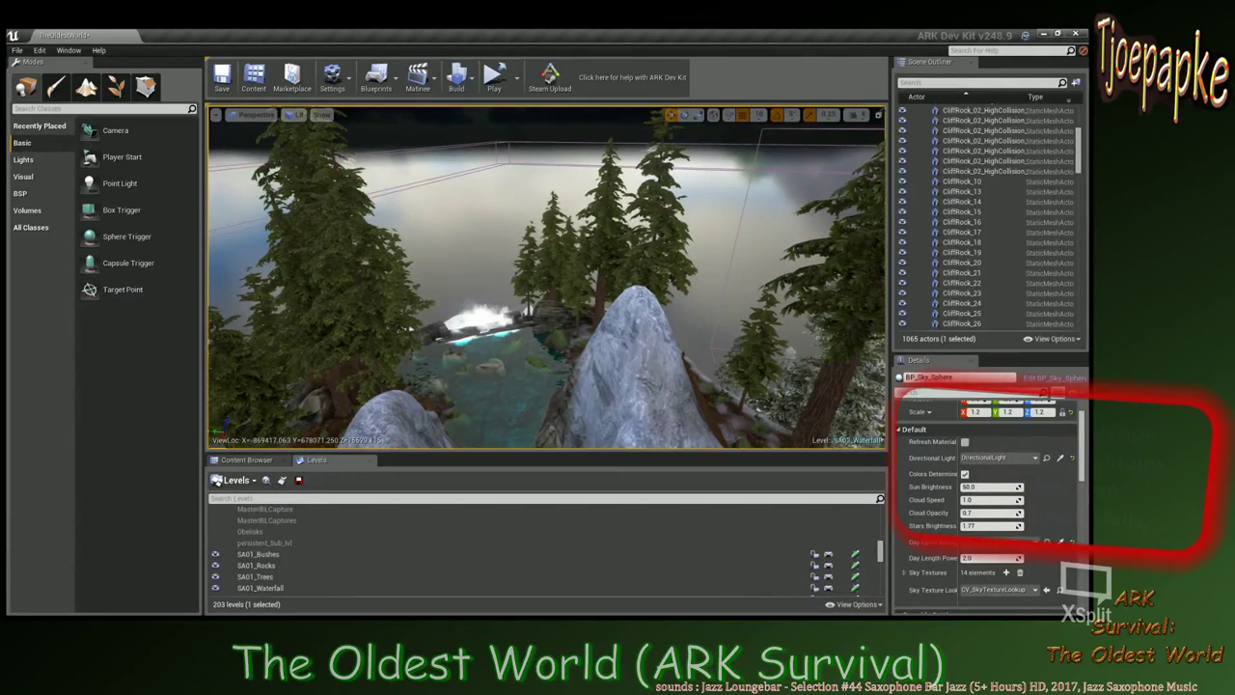
pyautogui.moveTo(579, 330); pyautogui.dragTo(600, 330, button='right')
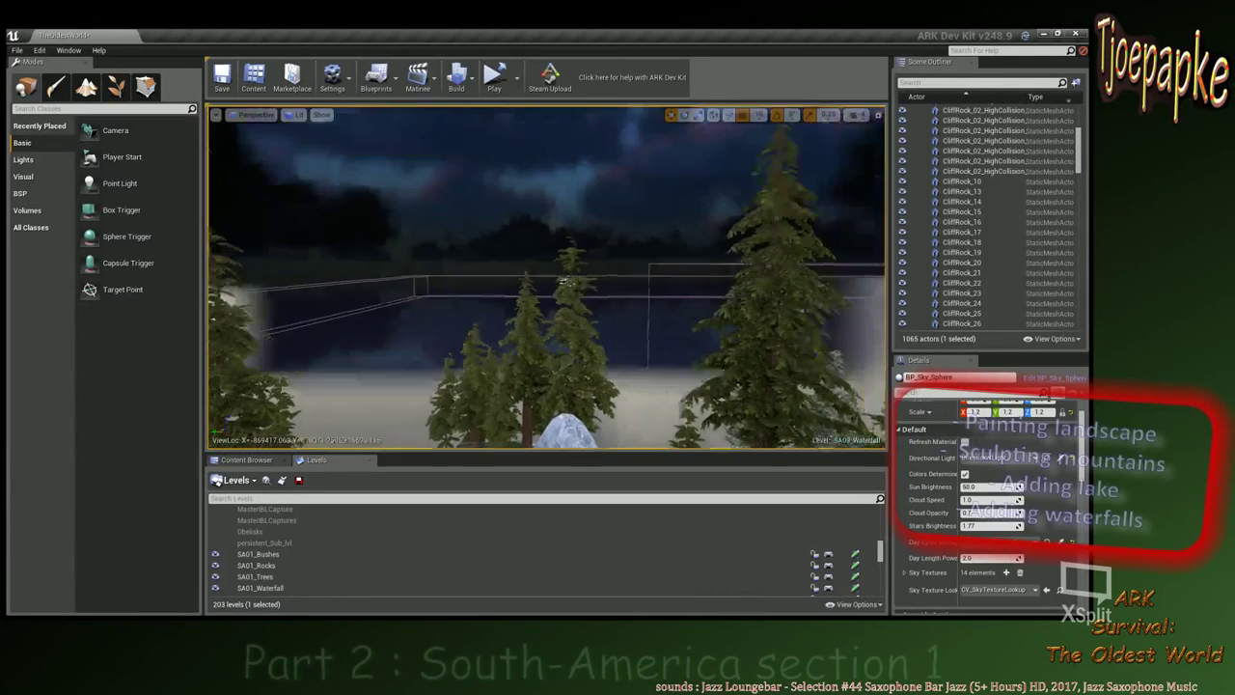
# Survey the snowy mountain slope and the rocky, tree-covered shoreline of the large lake.
pyautogui.press('w')
pyautogui.moveTo(547, 278); pyautogui.dragTo(556, 359, button='right')
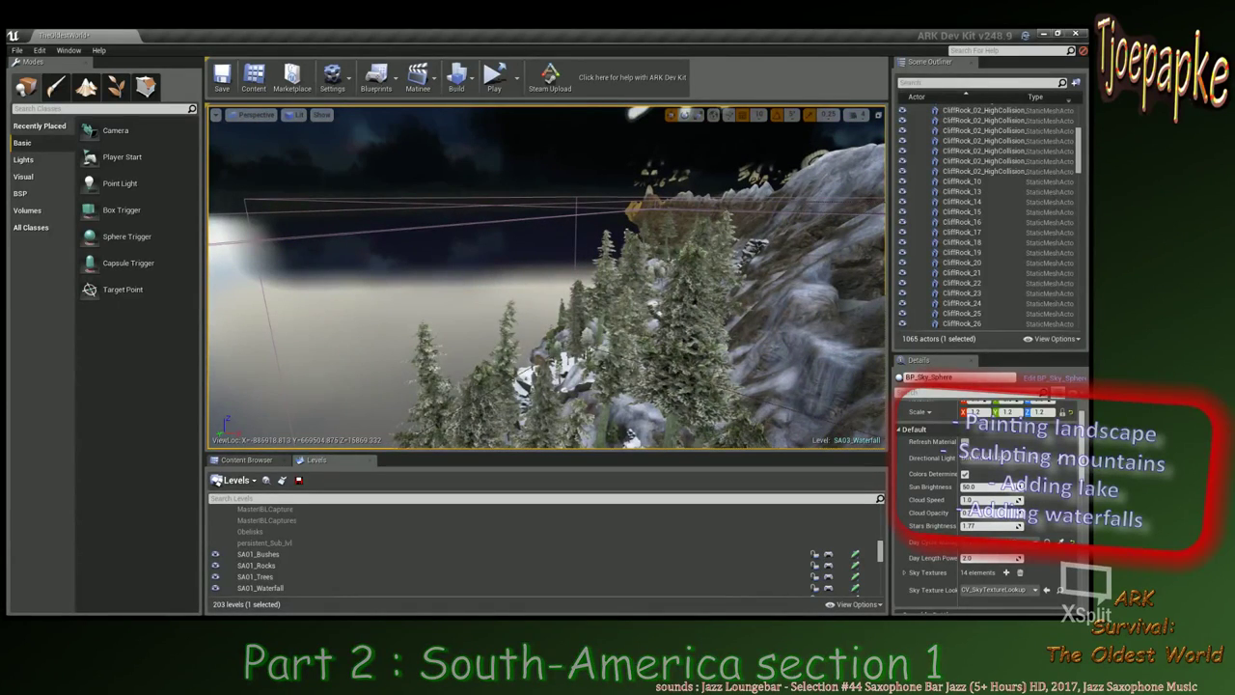
pyautogui.press('w')
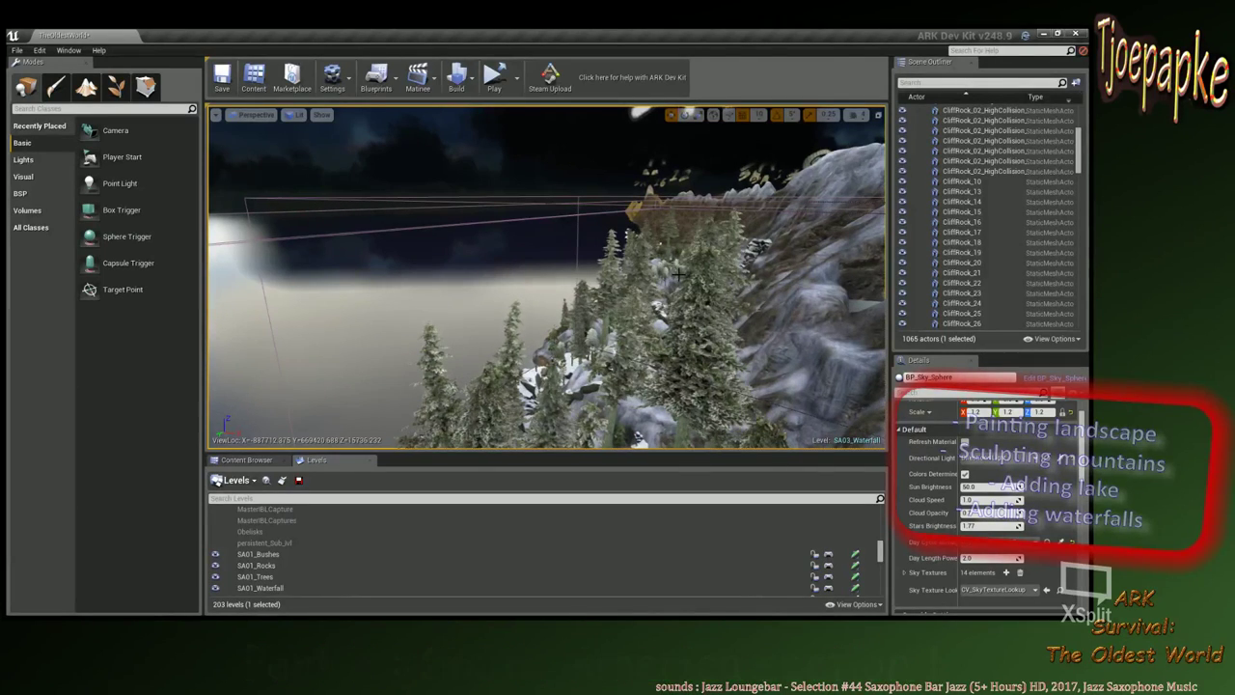
pyautogui.moveTo(679, 275); pyautogui.dragTo(660, 291, button='right')
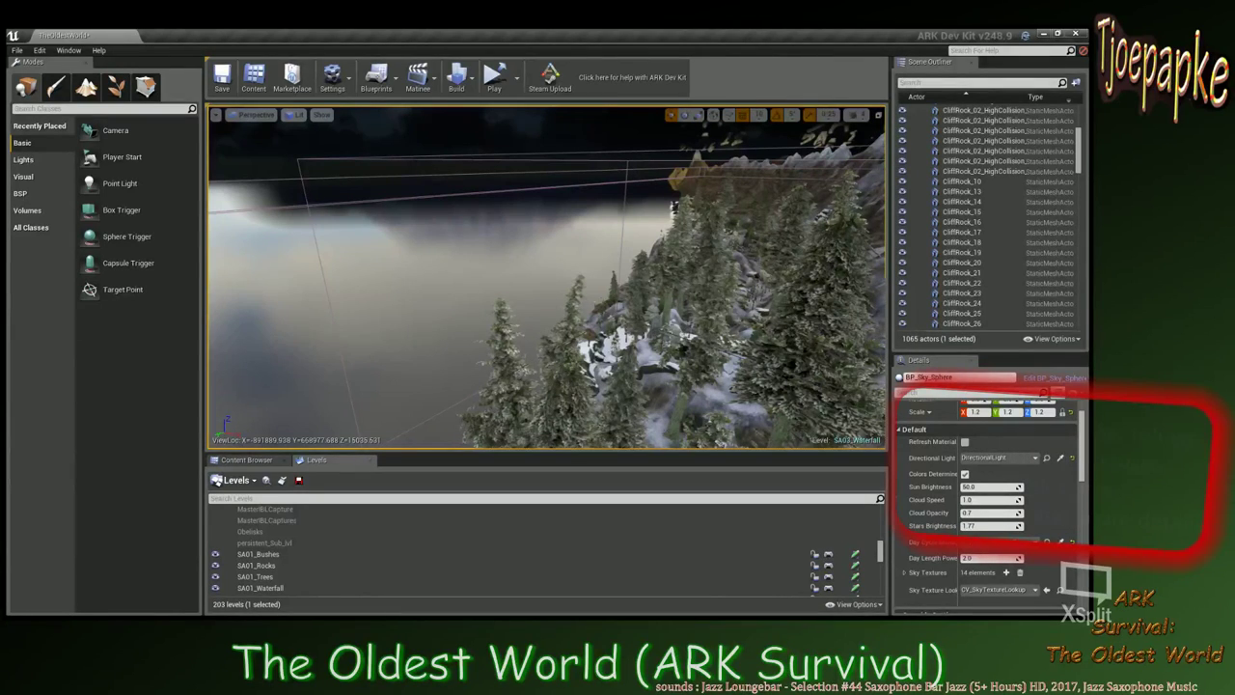
pyautogui.press('w')
pyautogui.moveTo(660, 291); pyautogui.dragTo(844, 301, button='right')
pyautogui.press('w')
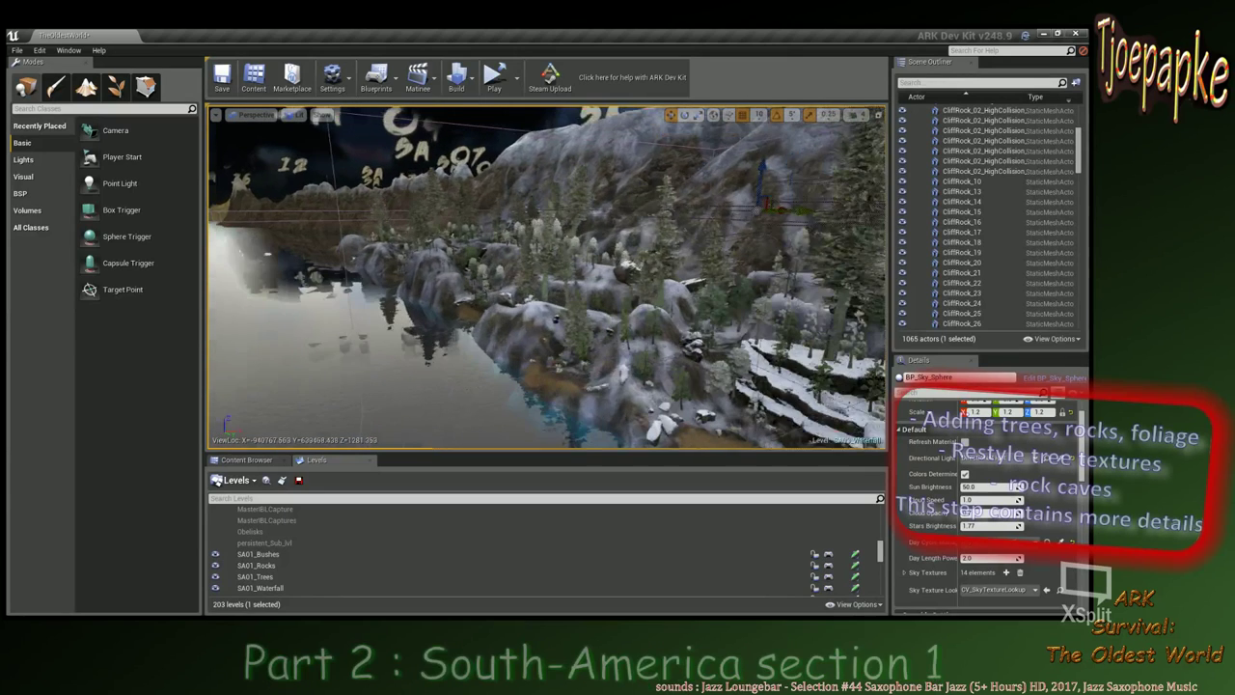
pyautogui.moveTo(556, 319); pyautogui.dragTo(604, 289, button='right')
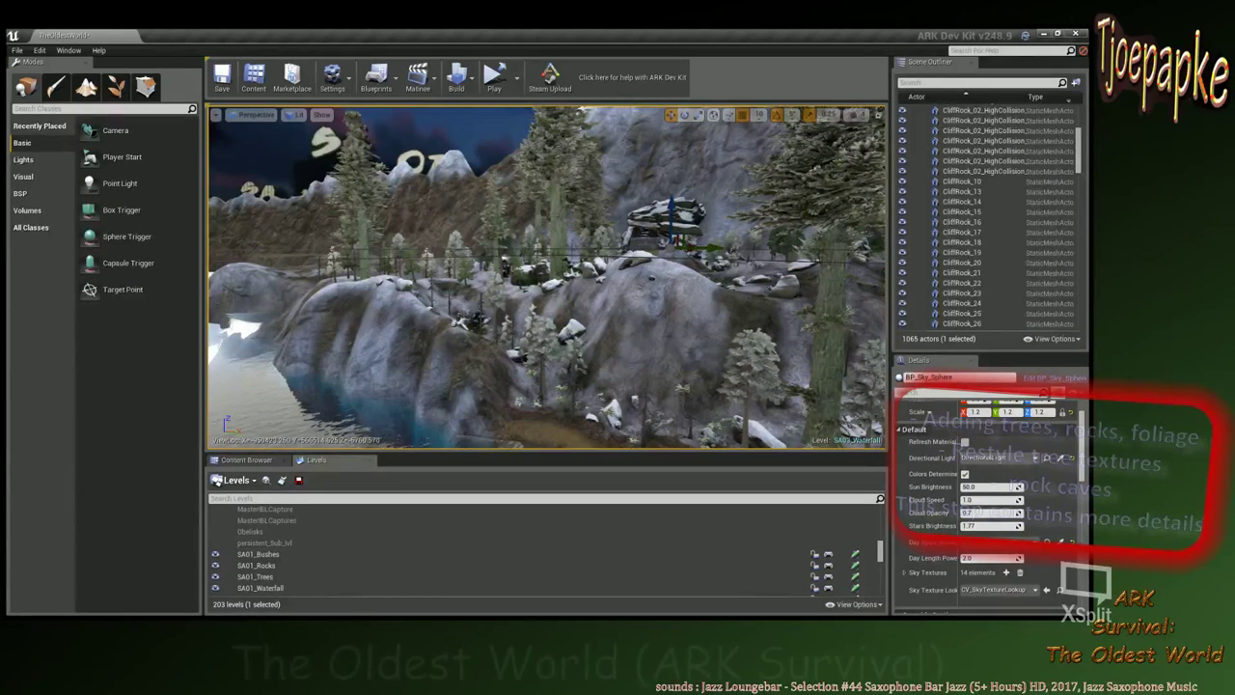
pyautogui.scroll(5, 612, 306)
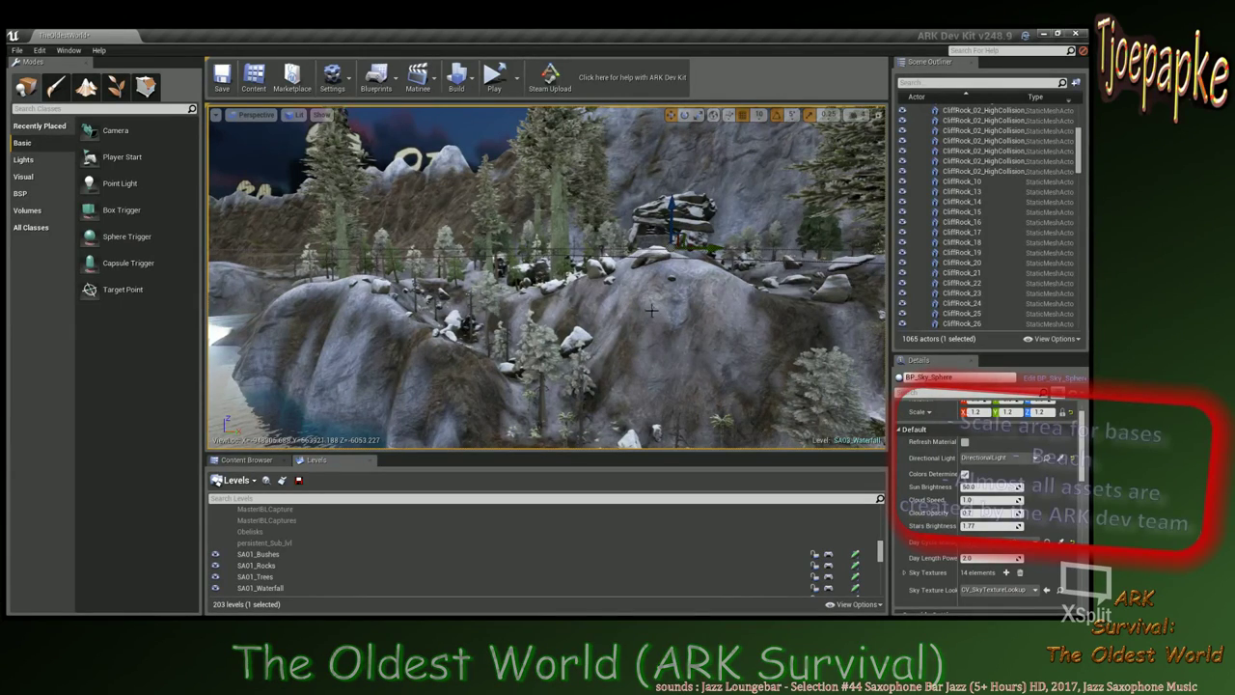
# Inspect the narrow snowy waterfall dropping into the blue river canyon and the frosted trees around it.
pyautogui.click(652, 312)
pyautogui.moveTo(652, 316); pyautogui.dragTo(581, 292, button='right')
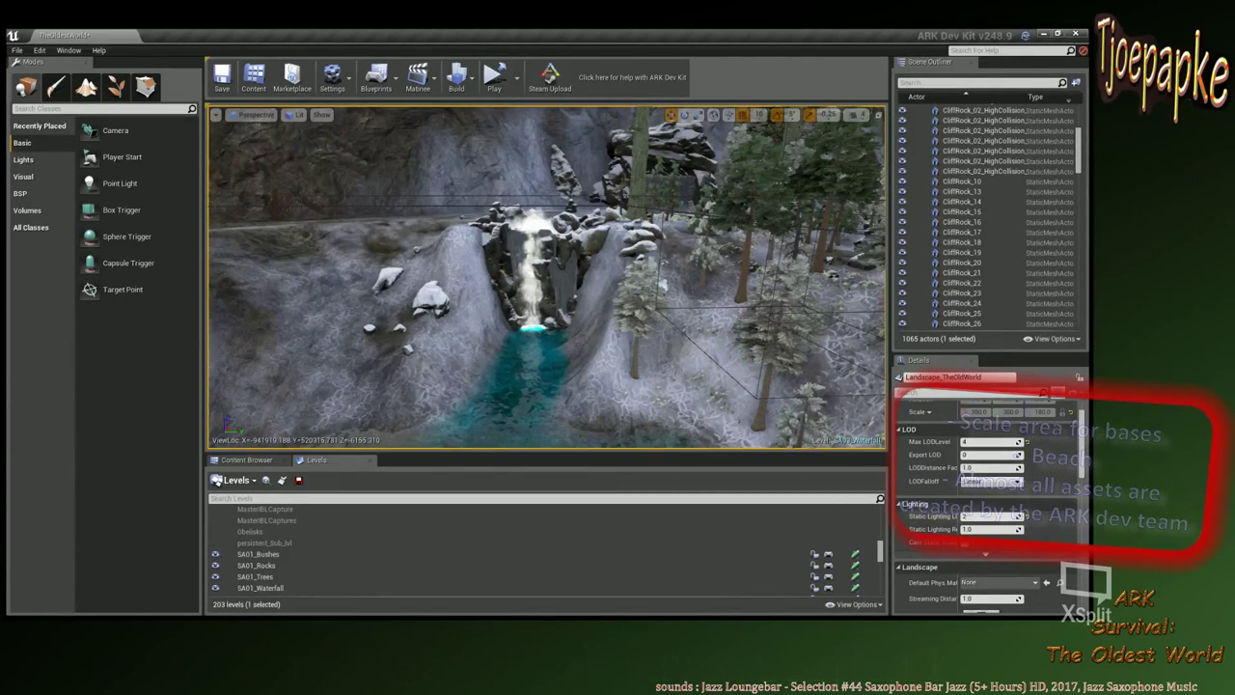
pyautogui.scroll(1, 642, 298)
pyautogui.scroll(3, 643, 299)
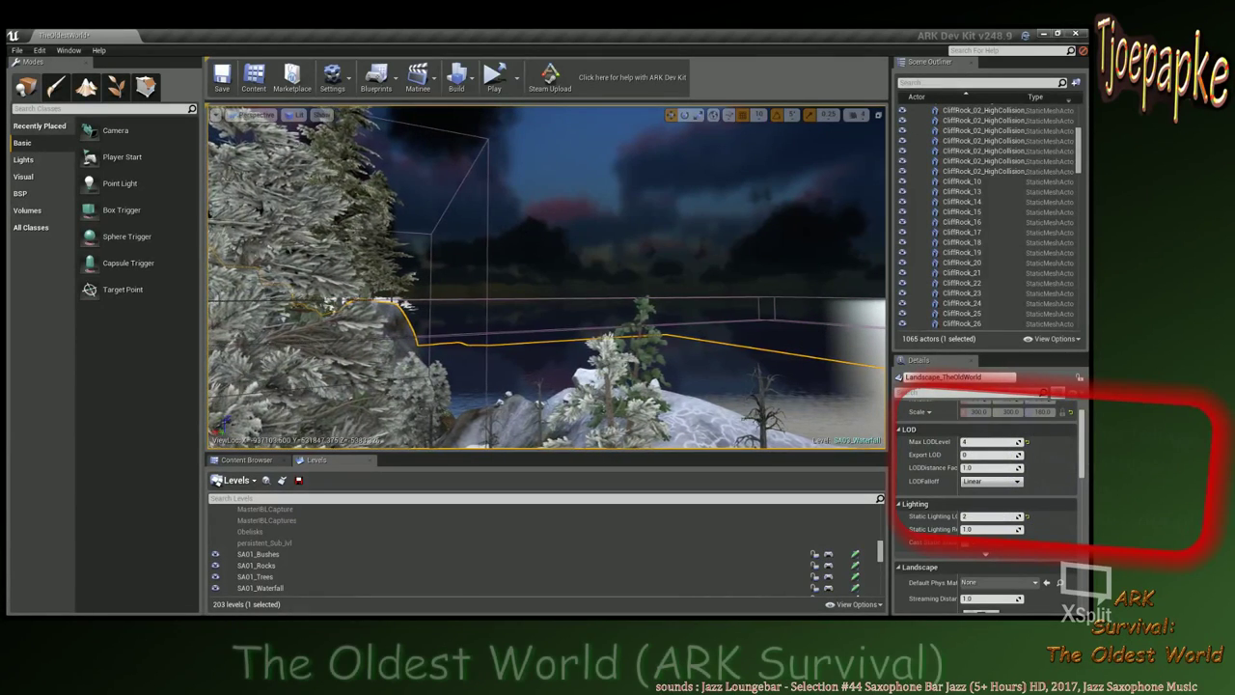
pyautogui.moveTo(546, 277); pyautogui.dragTo(537, 302, button='right')
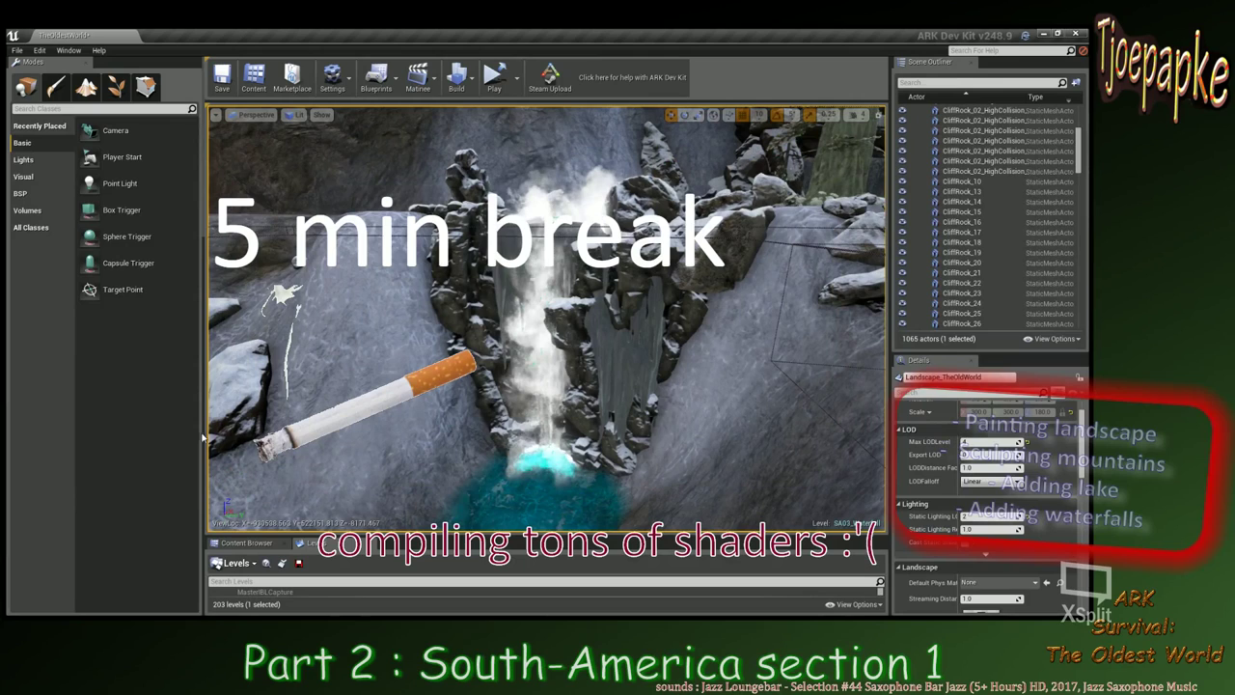
# Widen the level viewport and examine the turquoise canyon pool, its snowy rocks and the waterfall emitters beside it.
pyautogui.moveTo(203, 439); pyautogui.dragTo(112, 440)
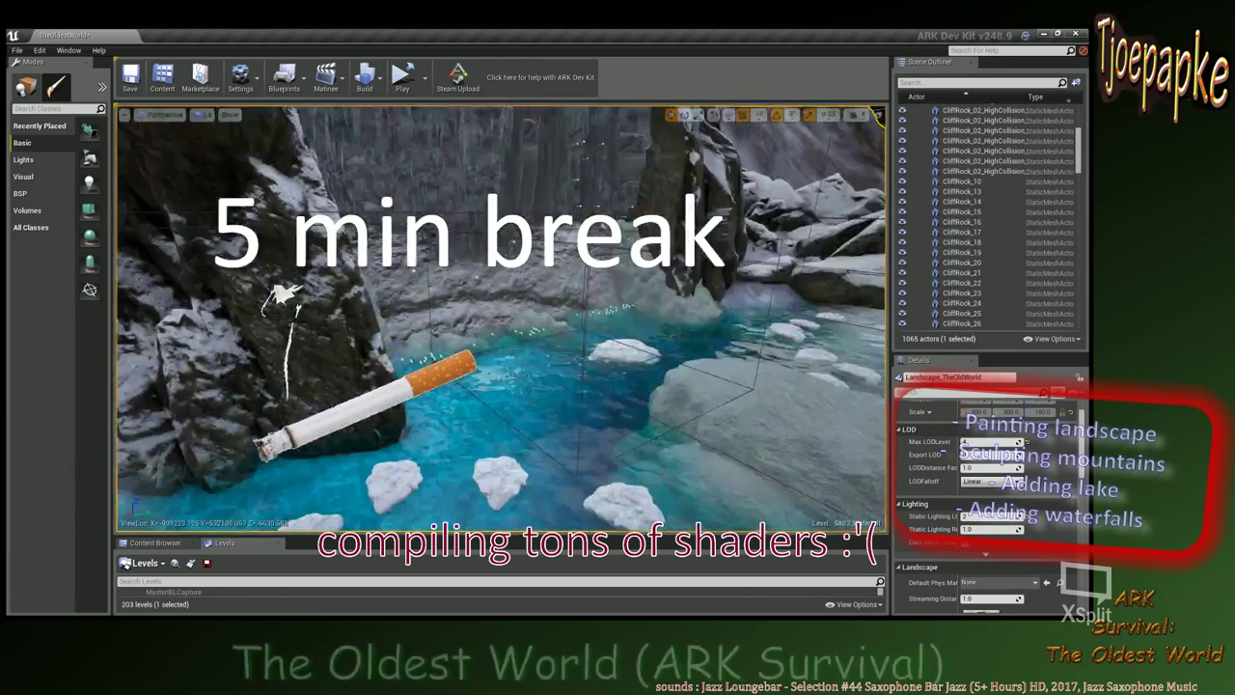
pyautogui.press('w')
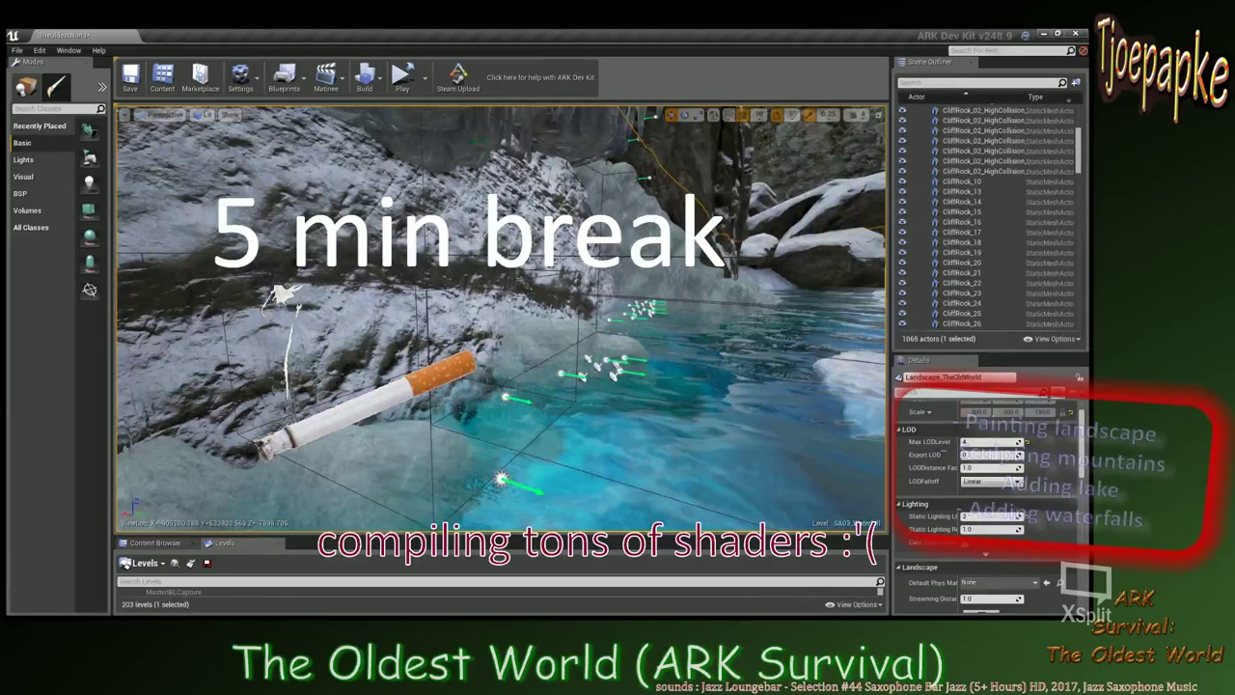
pyautogui.moveTo(663, 390)
pyautogui.mouseDown(button='right')
pyautogui.moveTo(683, 362)
pyautogui.moveTo(651, 390)
pyautogui.mouseUp(button='right')
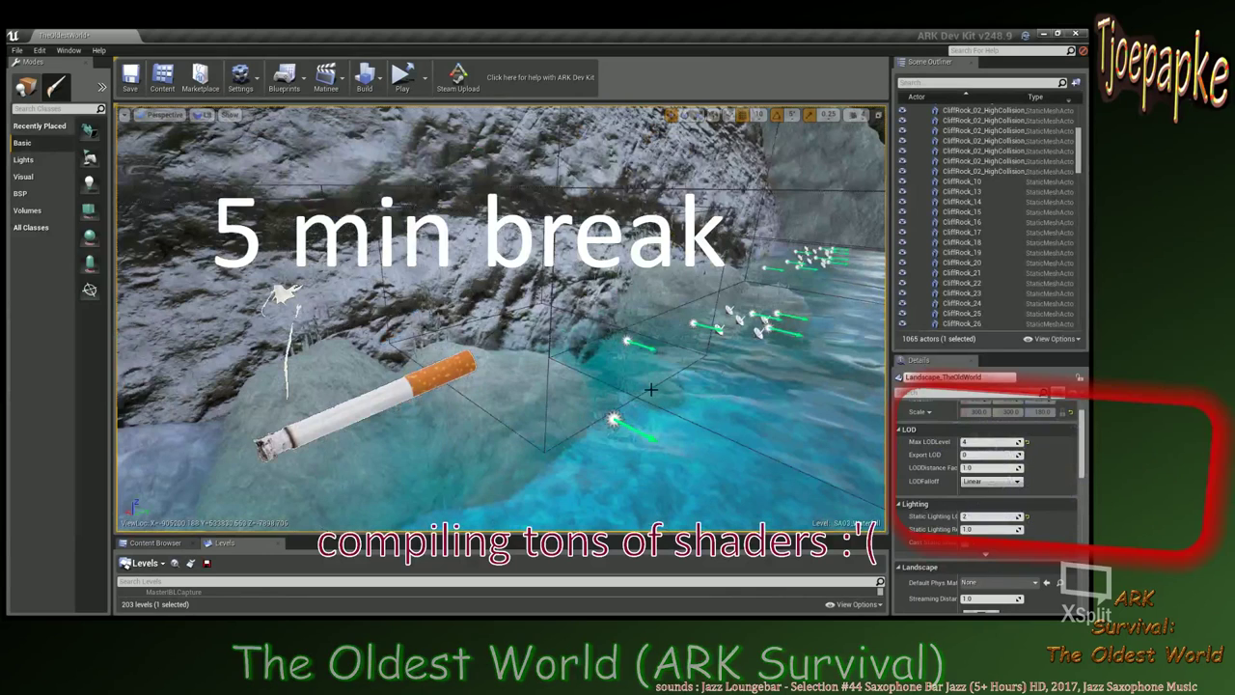
pyautogui.scroll(-3, 652, 390)
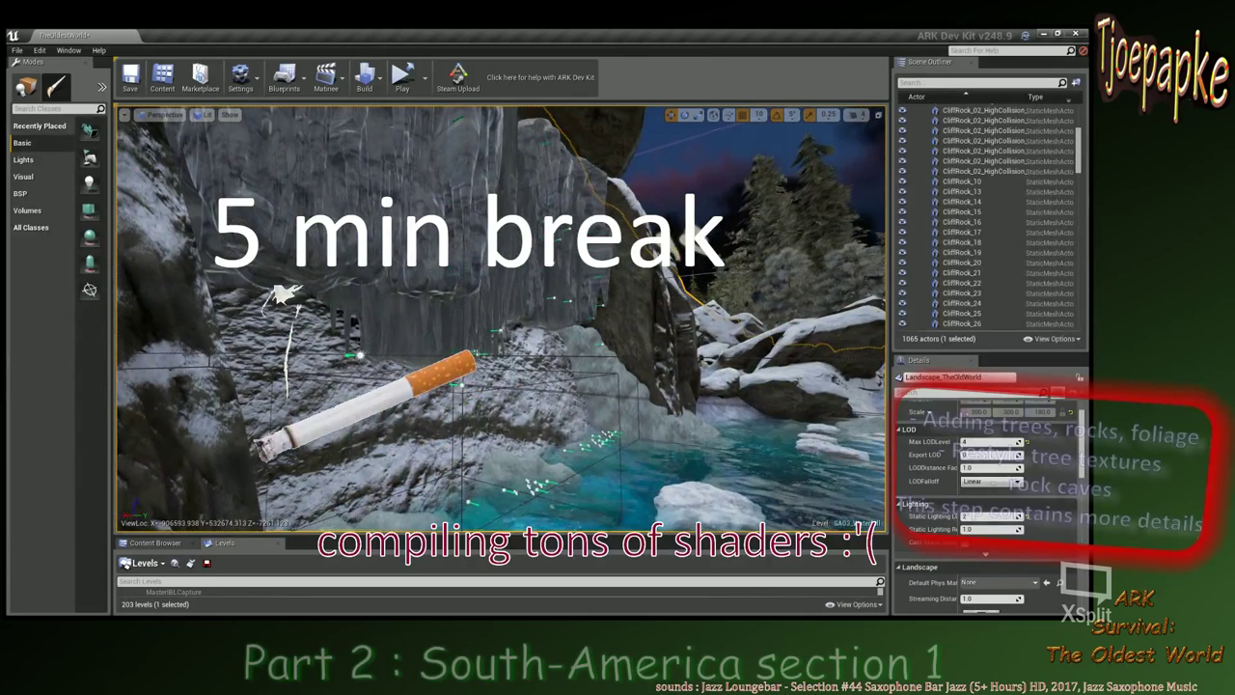
pyautogui.click(721, 431)
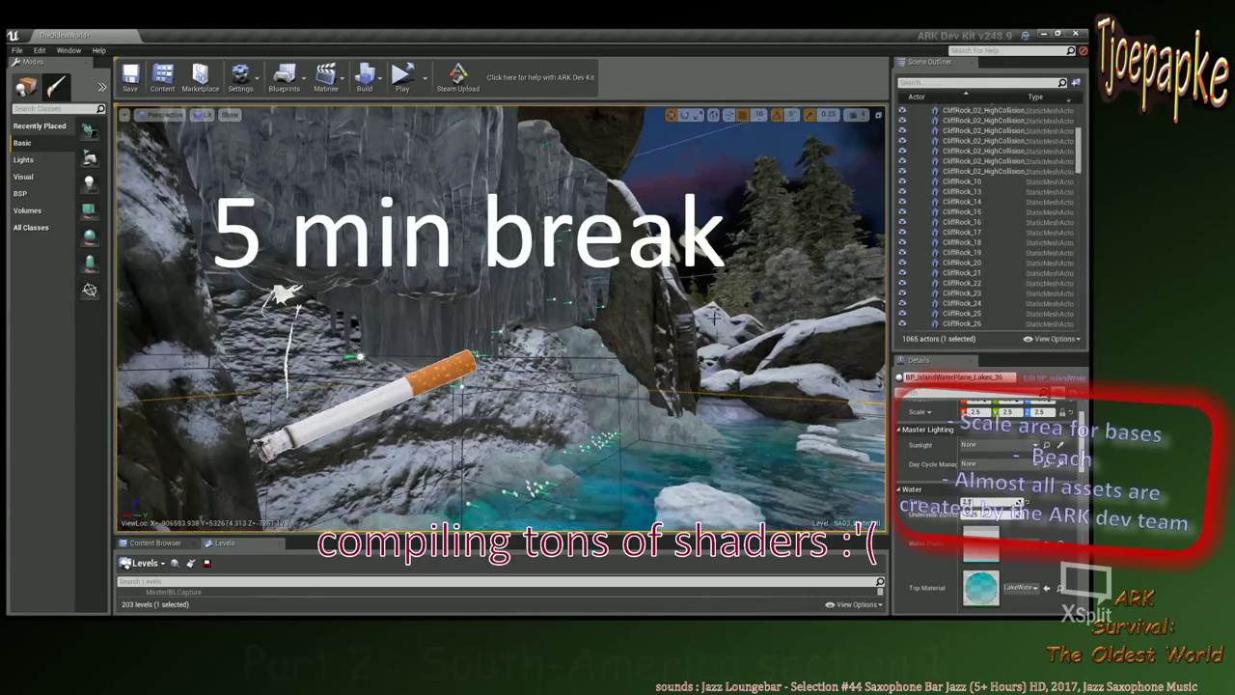
pyautogui.moveTo(715, 318); pyautogui.dragTo(769, 424, button='right')
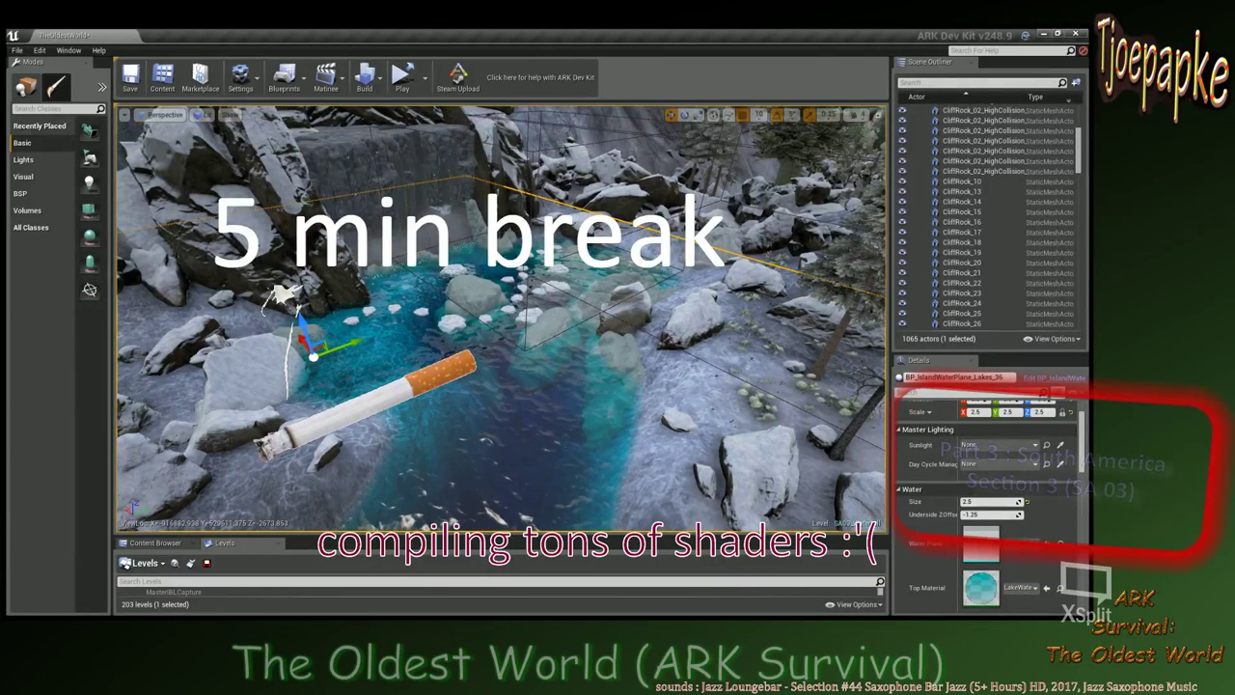
pyautogui.moveTo(501, 318); pyautogui.dragTo(492, 435, button='right')
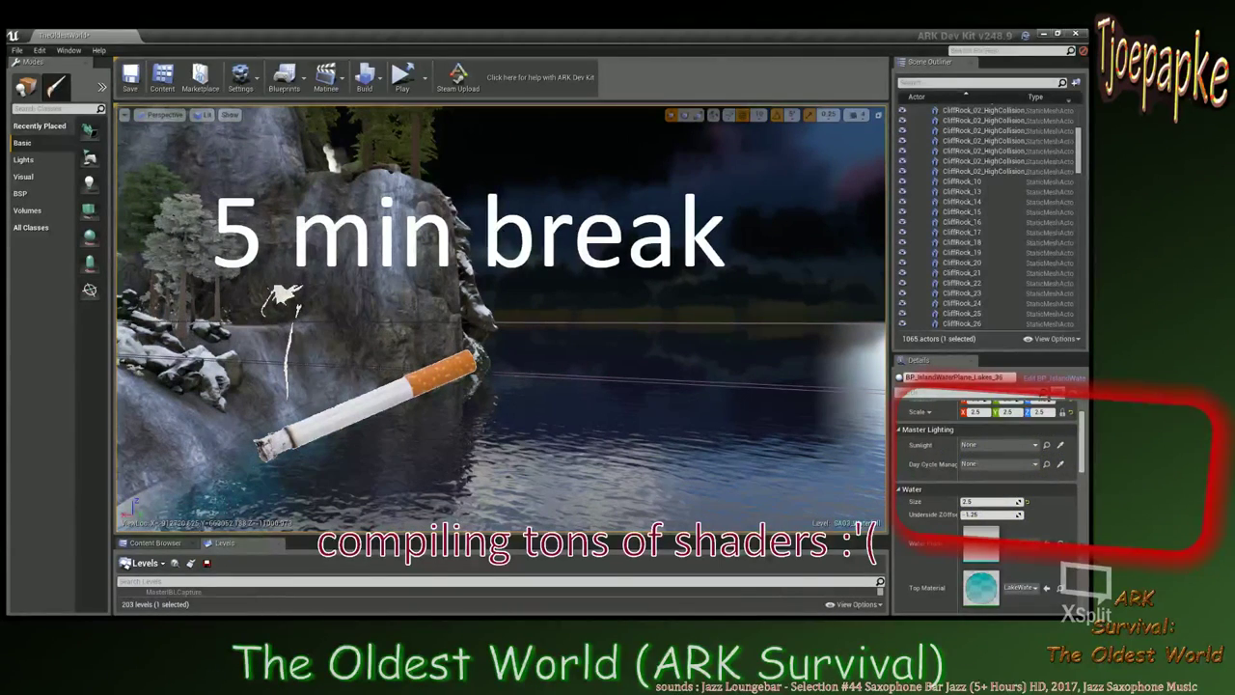
# Review the cliffs and the large waterfalls from the open water, up to the rock cave behind the falls.
pyautogui.press('w')
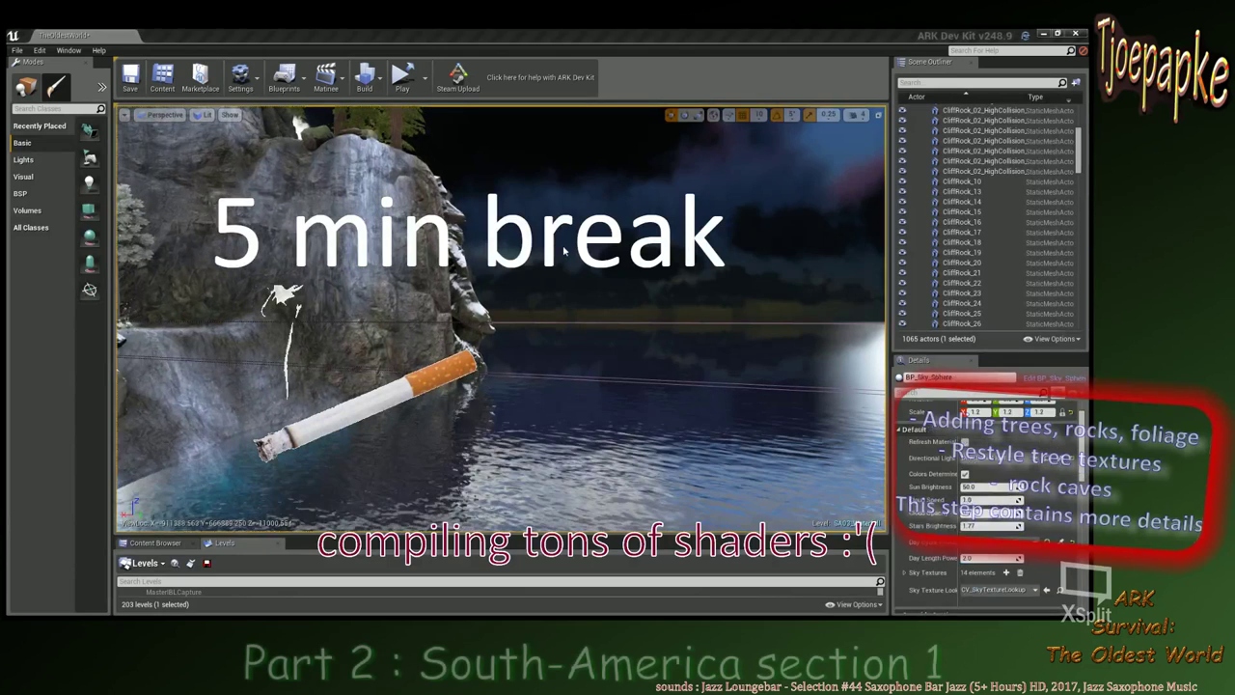
pyautogui.moveTo(483, 367); pyautogui.dragTo(613, 323, button='right')
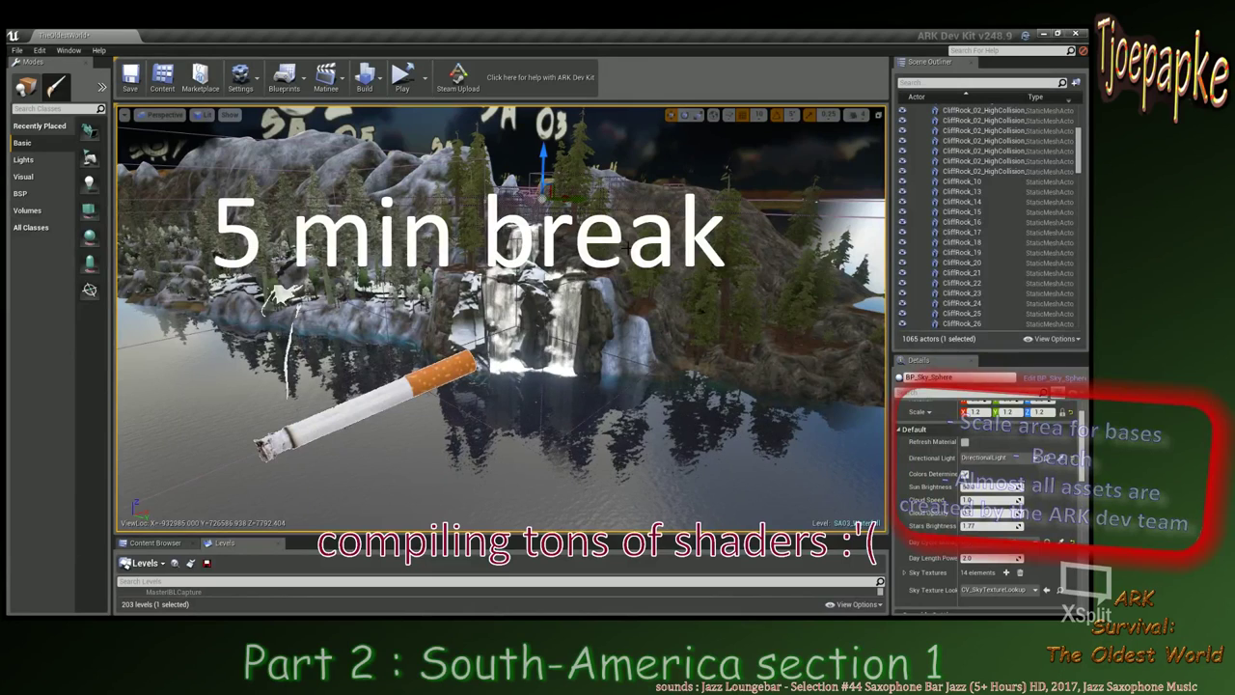
pyautogui.moveTo(502, 318); pyautogui.dragTo(531, 386, button='right')
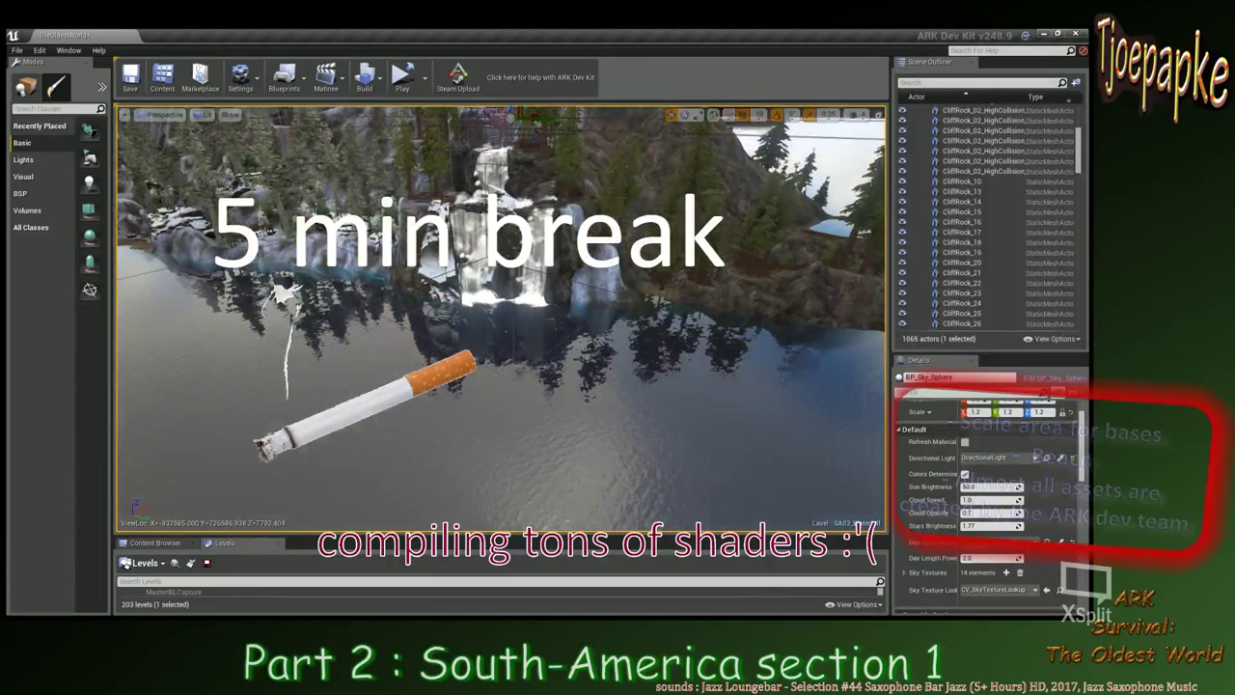
pyautogui.press('w')
pyautogui.moveTo(501, 318); pyautogui.dragTo(478, 276, button='right')
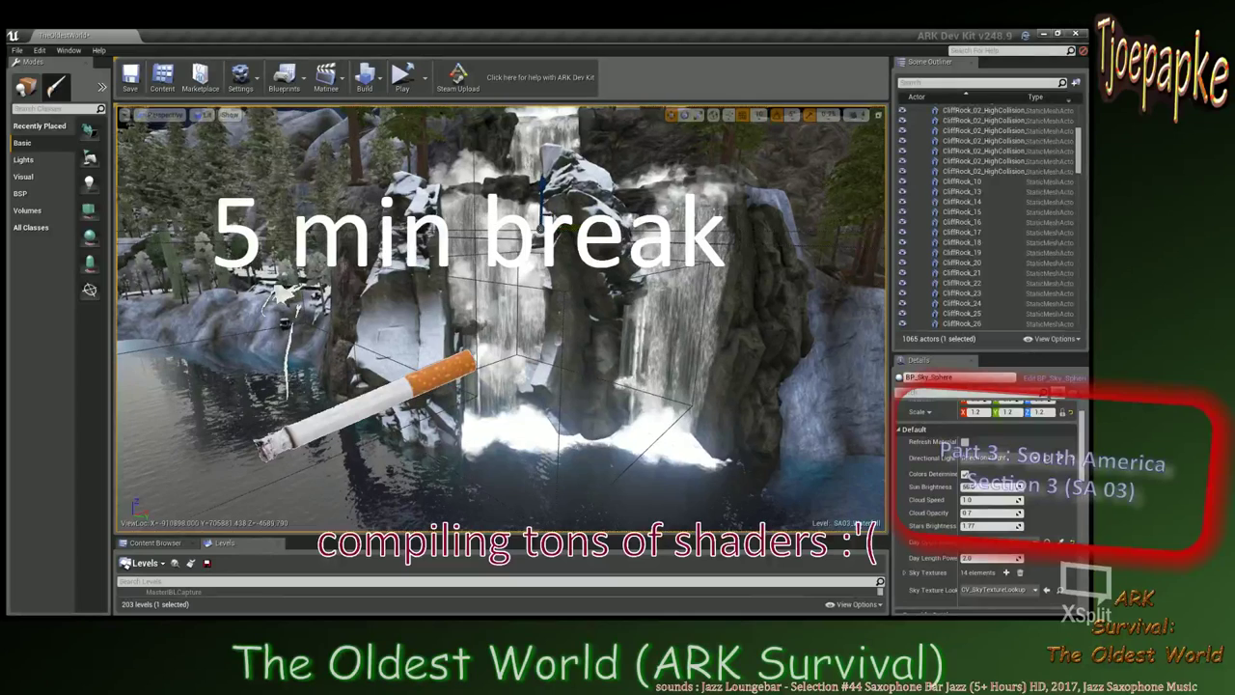
pyautogui.press('w')
pyautogui.moveTo(502, 318); pyautogui.dragTo(510, 295, button='right')
pyautogui.press('w')
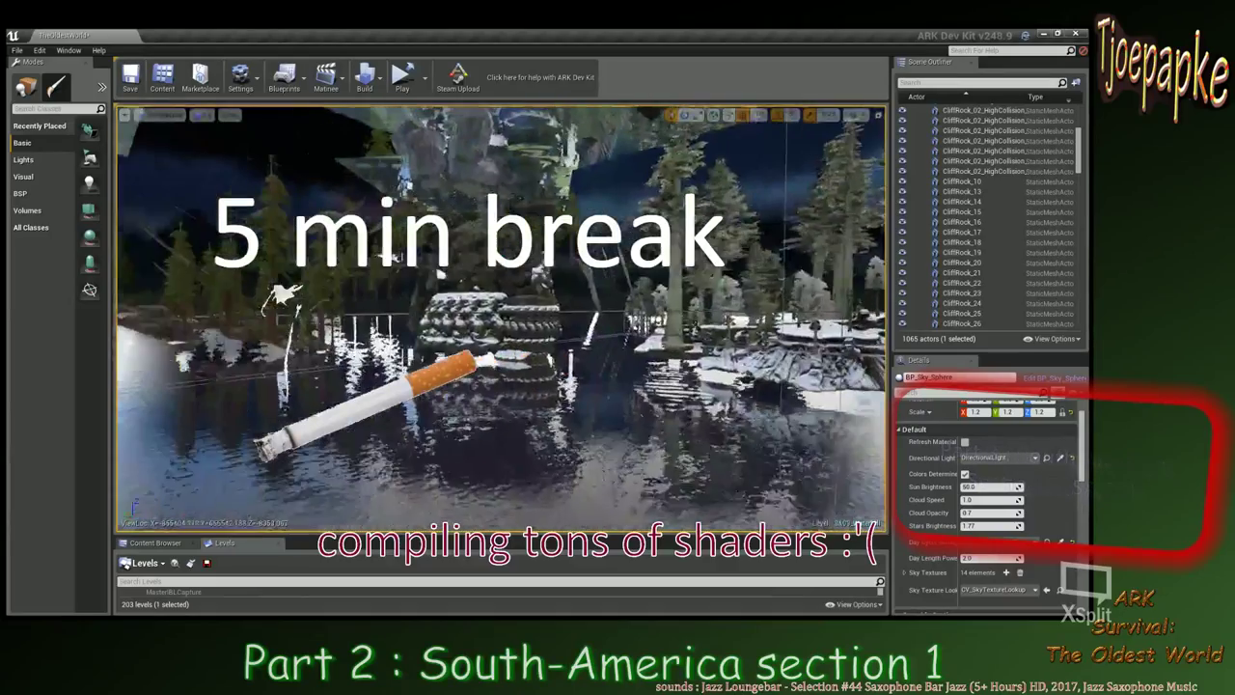
pyautogui.moveTo(502, 319)
pyautogui.mouseDown(button='right')
pyautogui.moveTo(511, 260)
pyautogui.moveTo(540, 246)
pyautogui.moveTo(502, 299)
pyautogui.mouseUp(button='right')
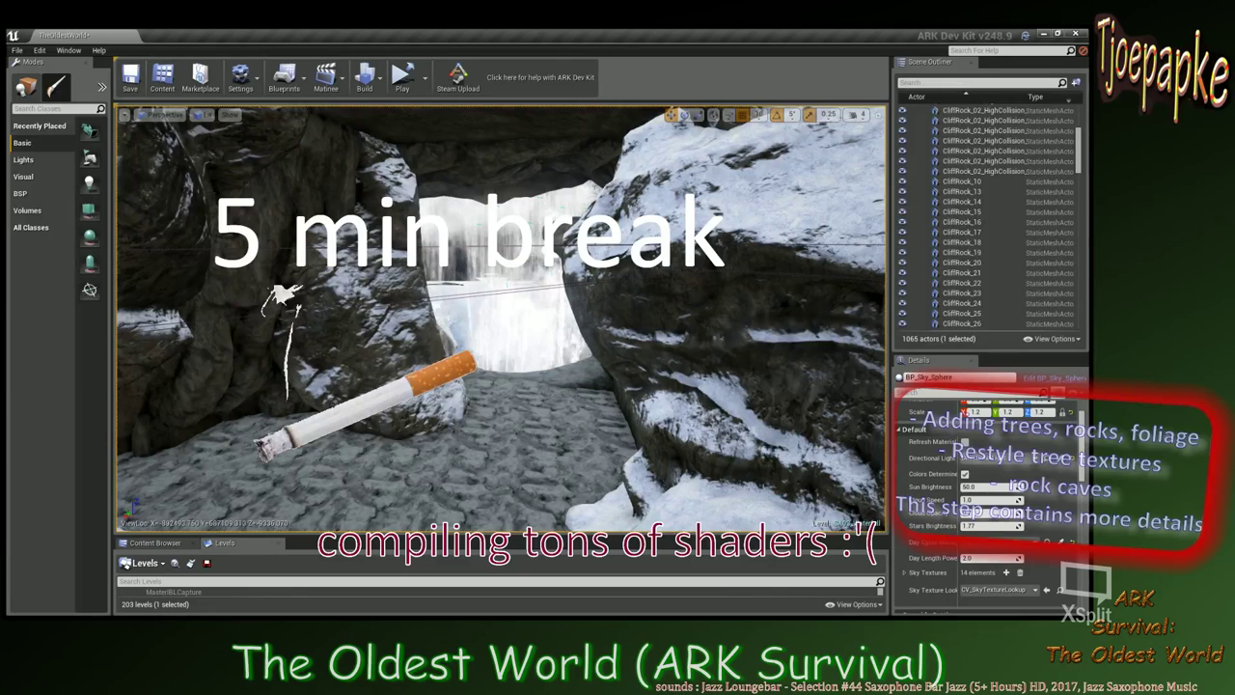
# Raise the blowing mist emitter at the foot of the waterfall outside the rock cave opening.
pyautogui.press('w')
pyautogui.moveTo(647, 355); pyautogui.dragTo(676, 355, button='right')
pyautogui.press('w')
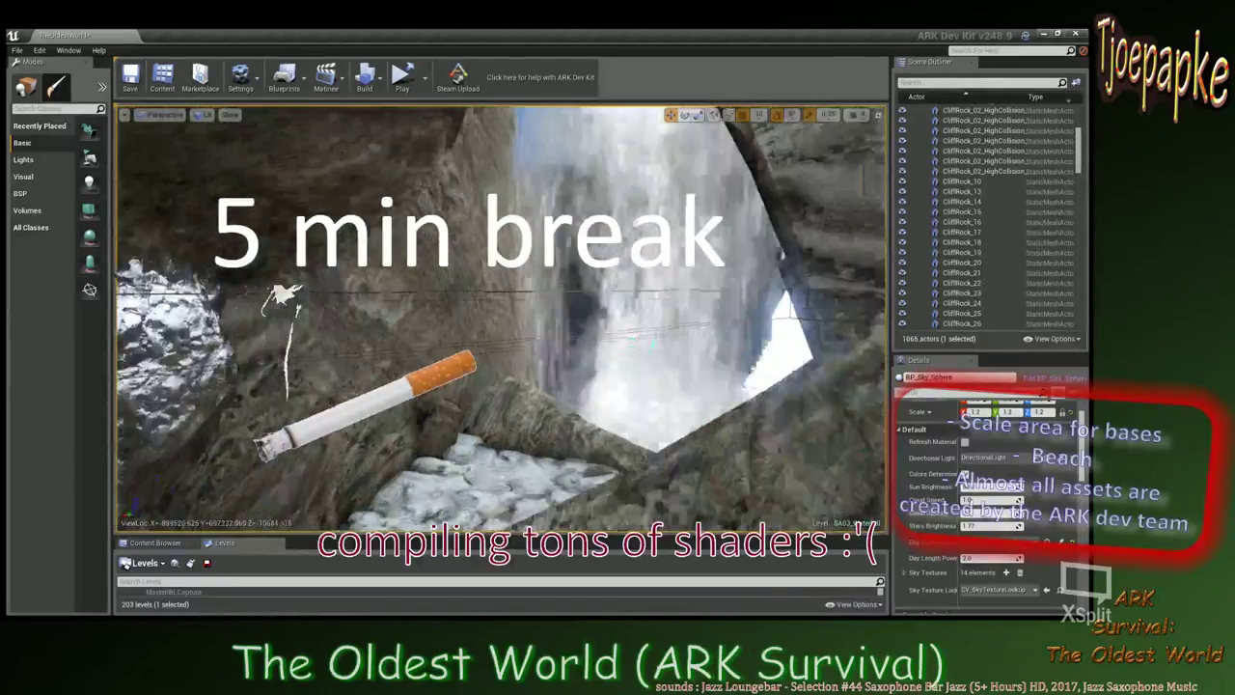
pyautogui.moveTo(624, 395); pyautogui.dragTo(691, 372, button='right')
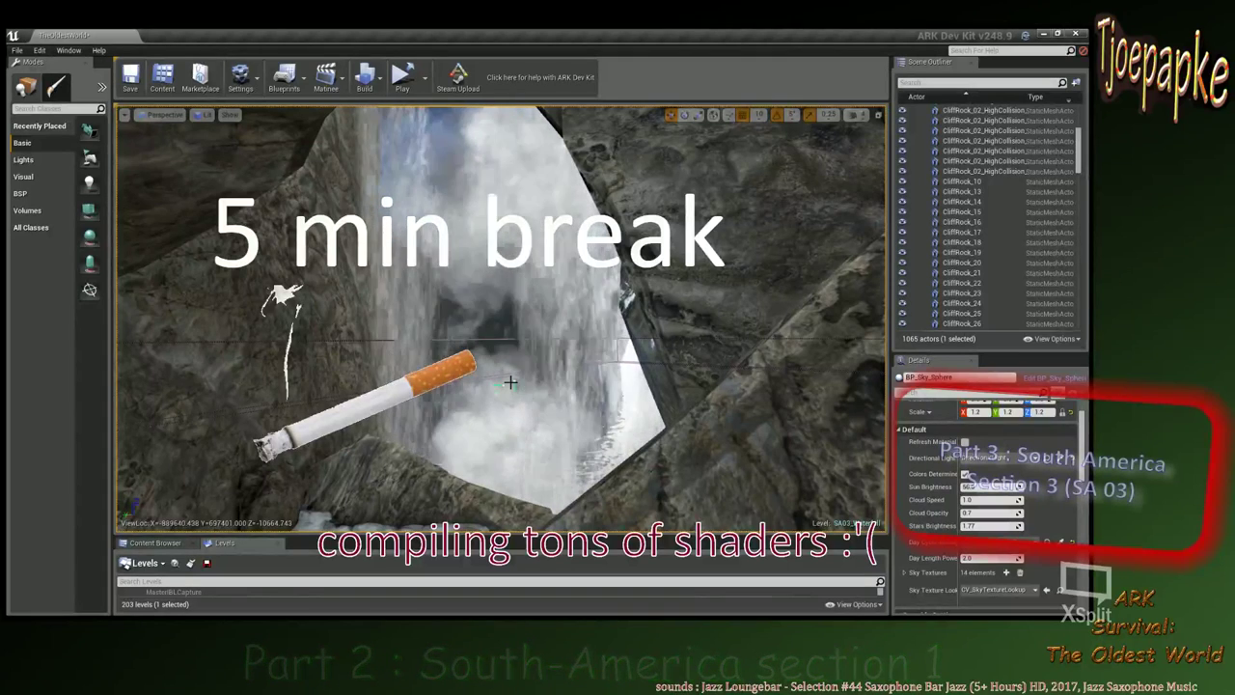
pyautogui.click(515, 381)
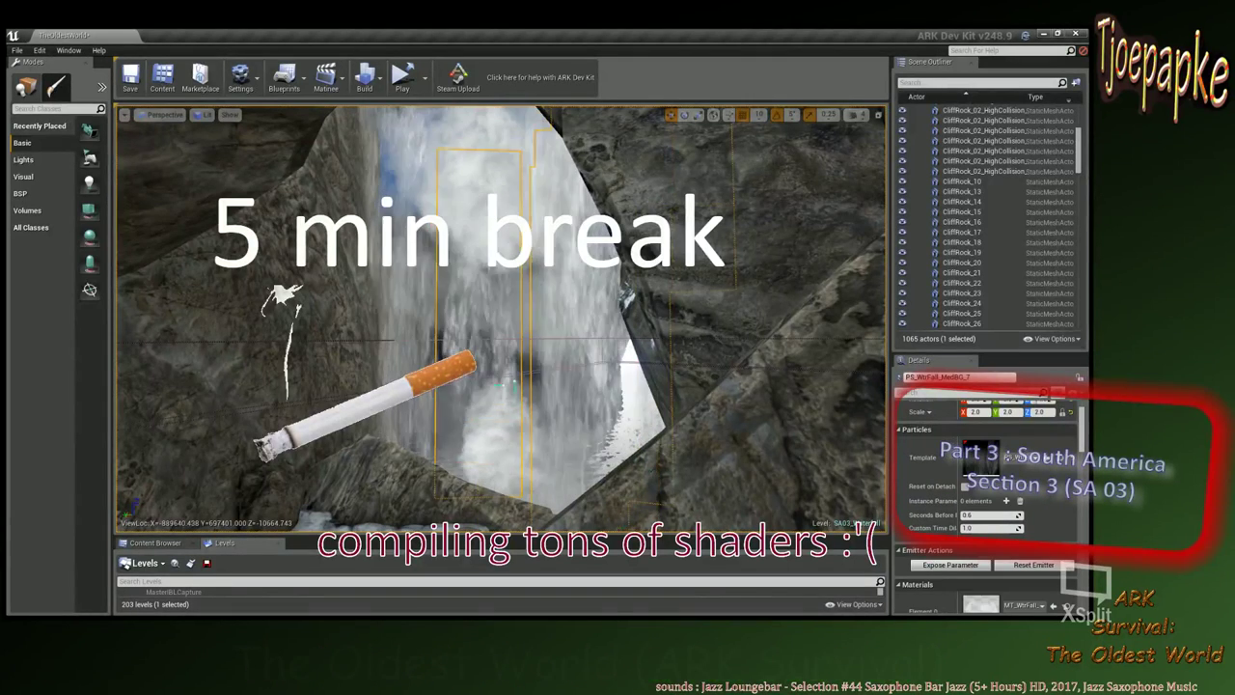
pyautogui.click(515, 383)
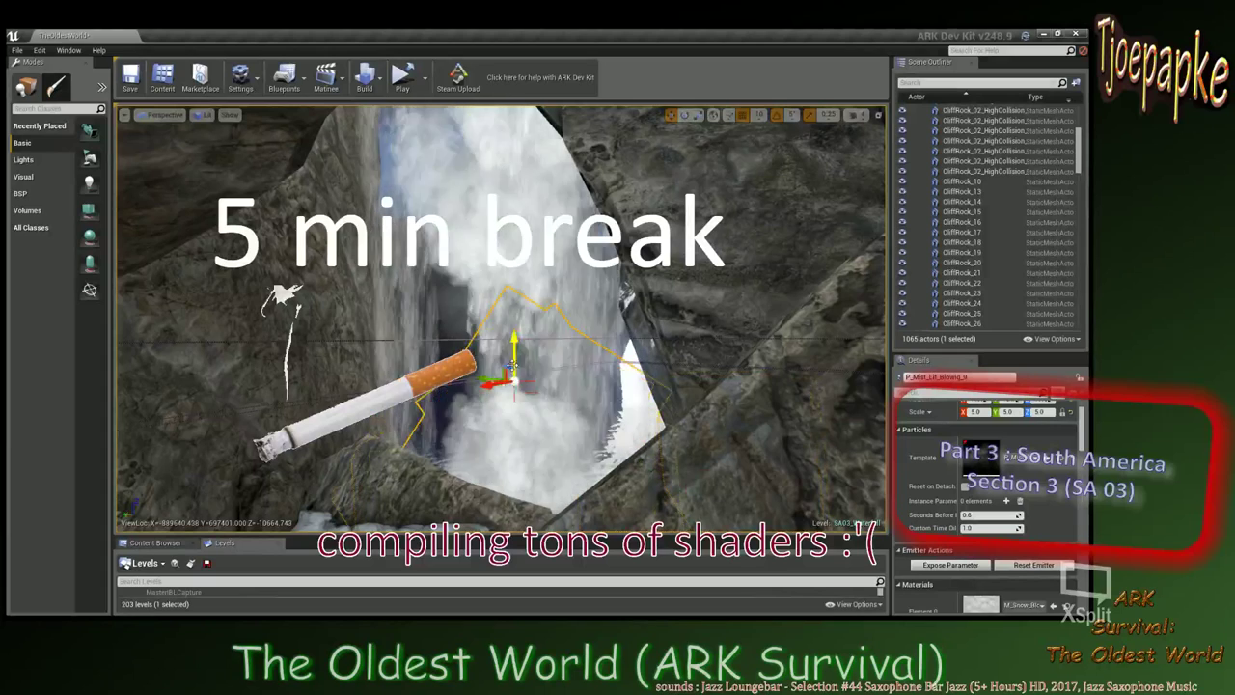
pyautogui.moveTo(514, 353); pyautogui.dragTo(516, 319)
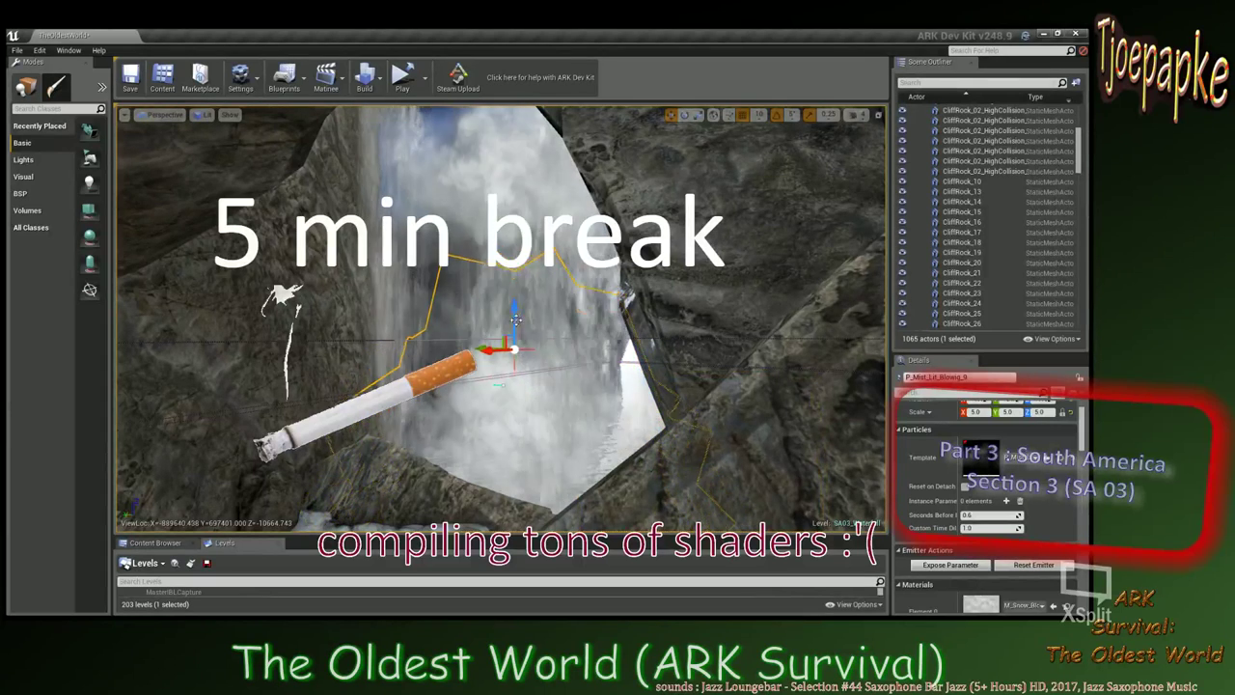
# Raise the P_Mist_Lit_Blowing_9 emitter a little further up the waterfall seen through the cave opening.
pyautogui.click(808, 384)
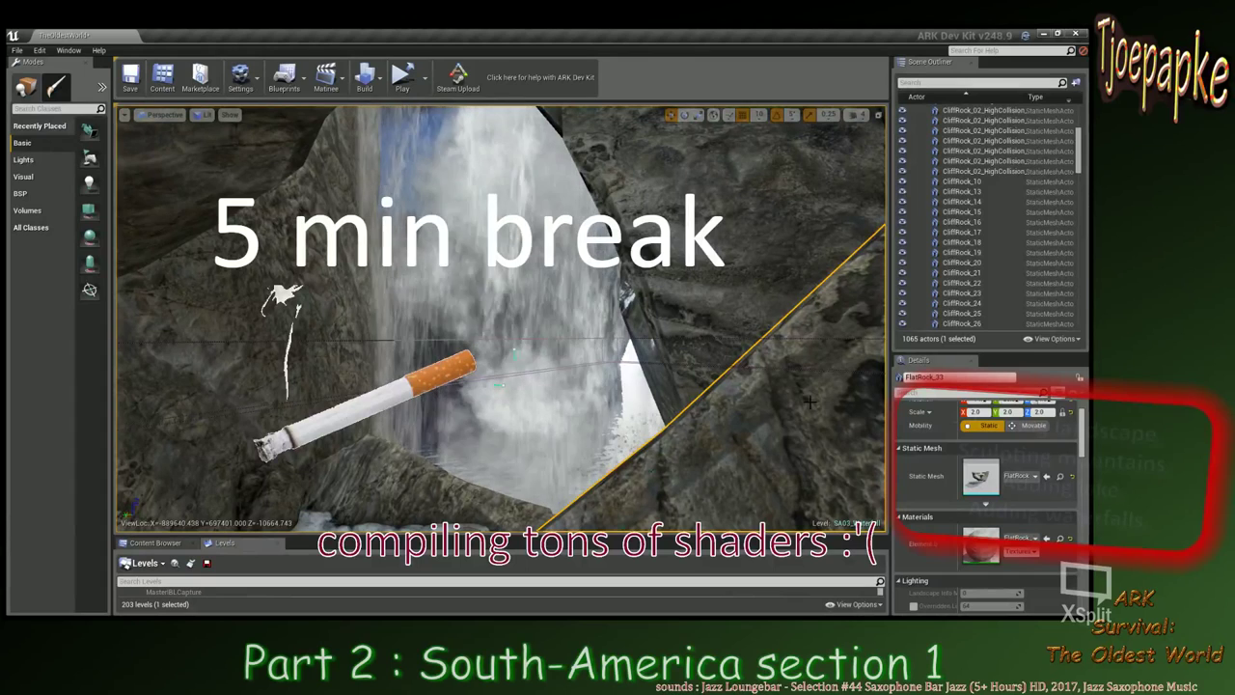
pyautogui.hotkey('ctrl', 'w')
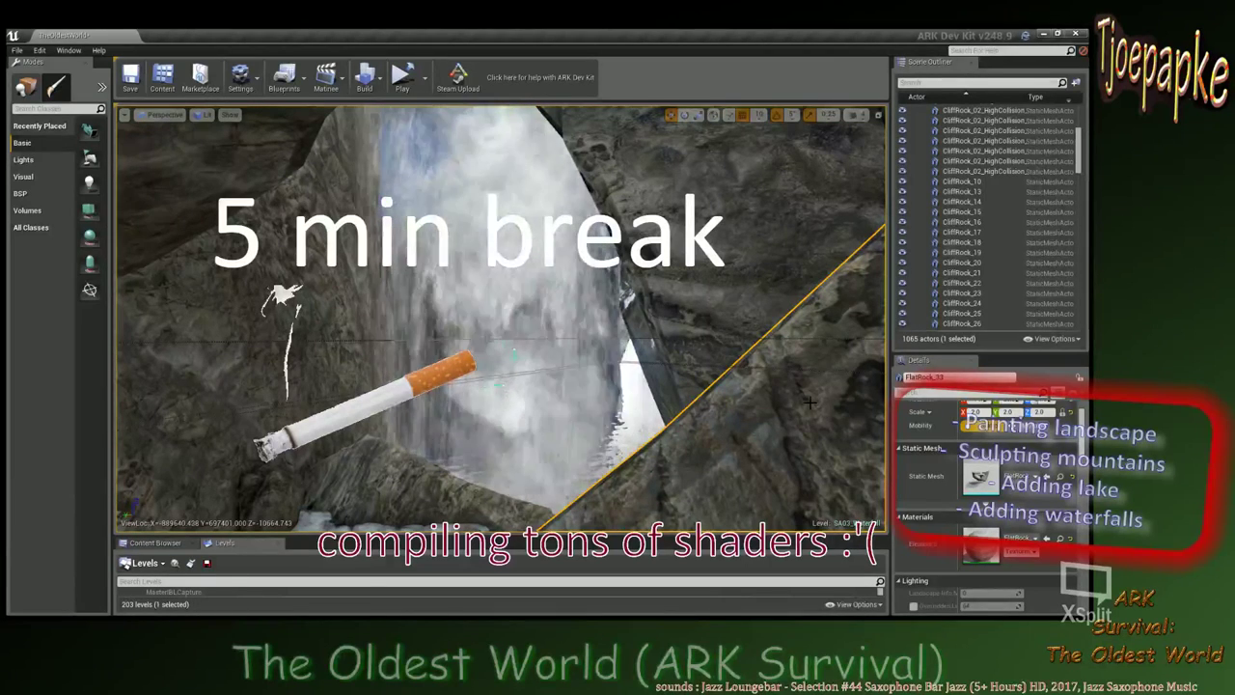
pyautogui.click(515, 349)
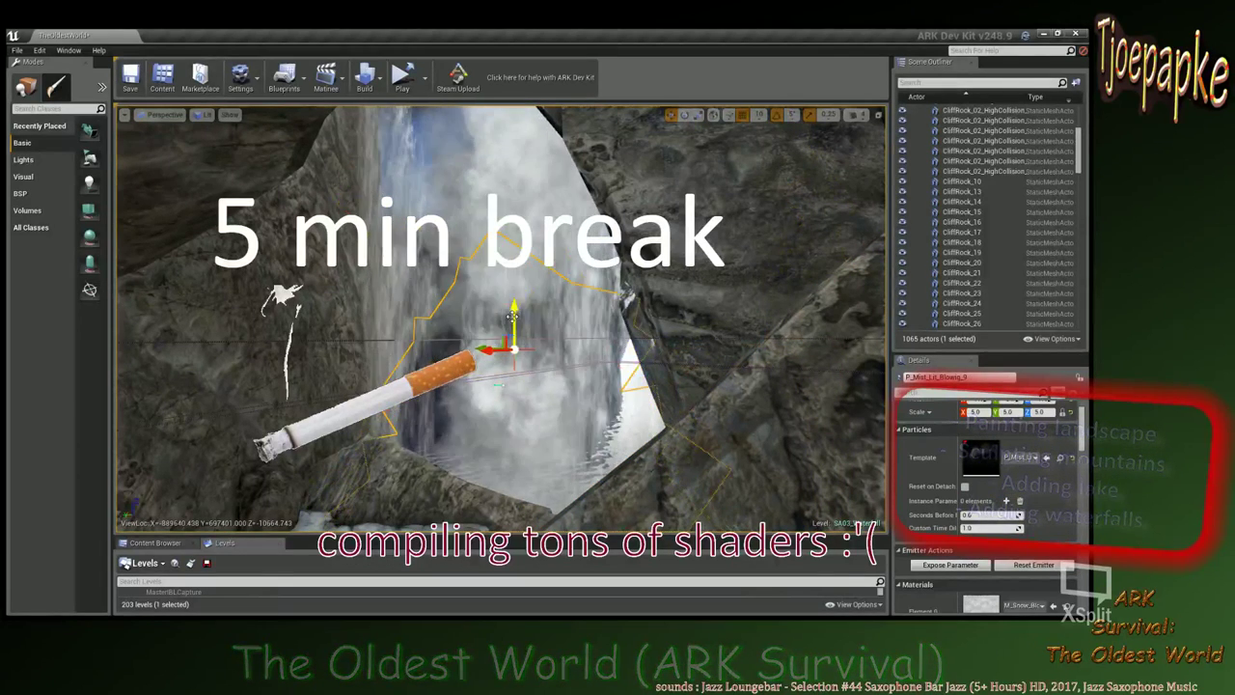
pyautogui.moveTo(513, 317); pyautogui.dragTo(513, 298)
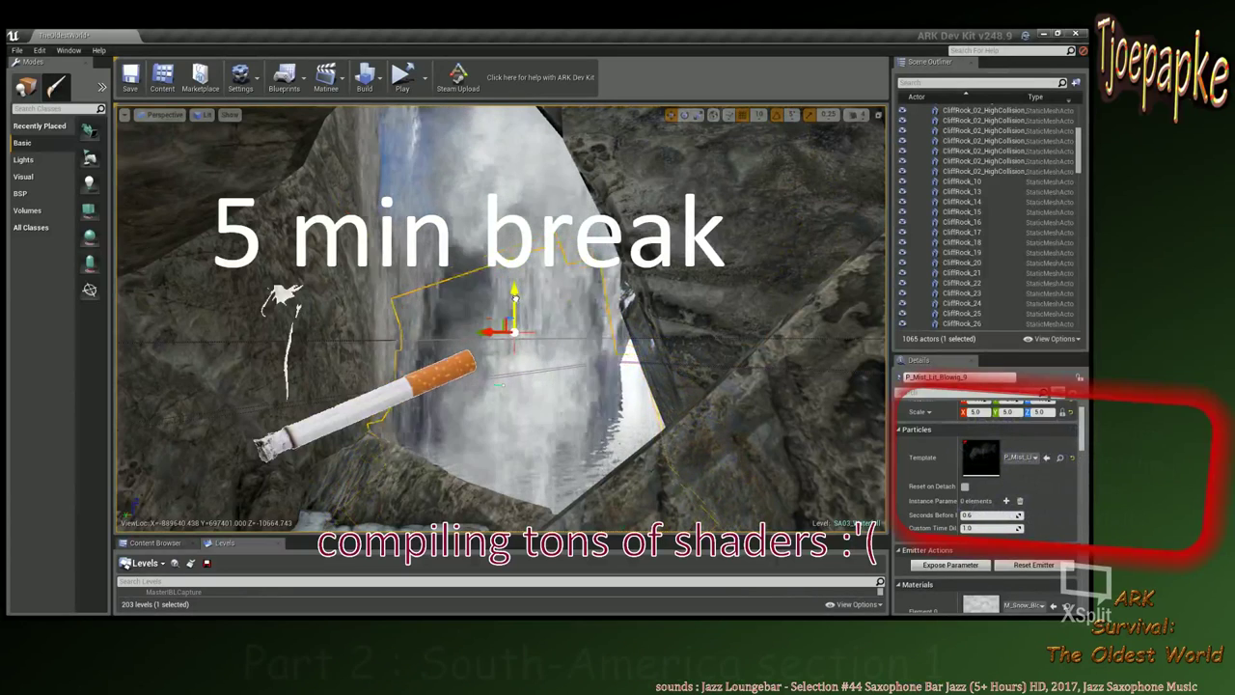
pyautogui.click(324, 390)
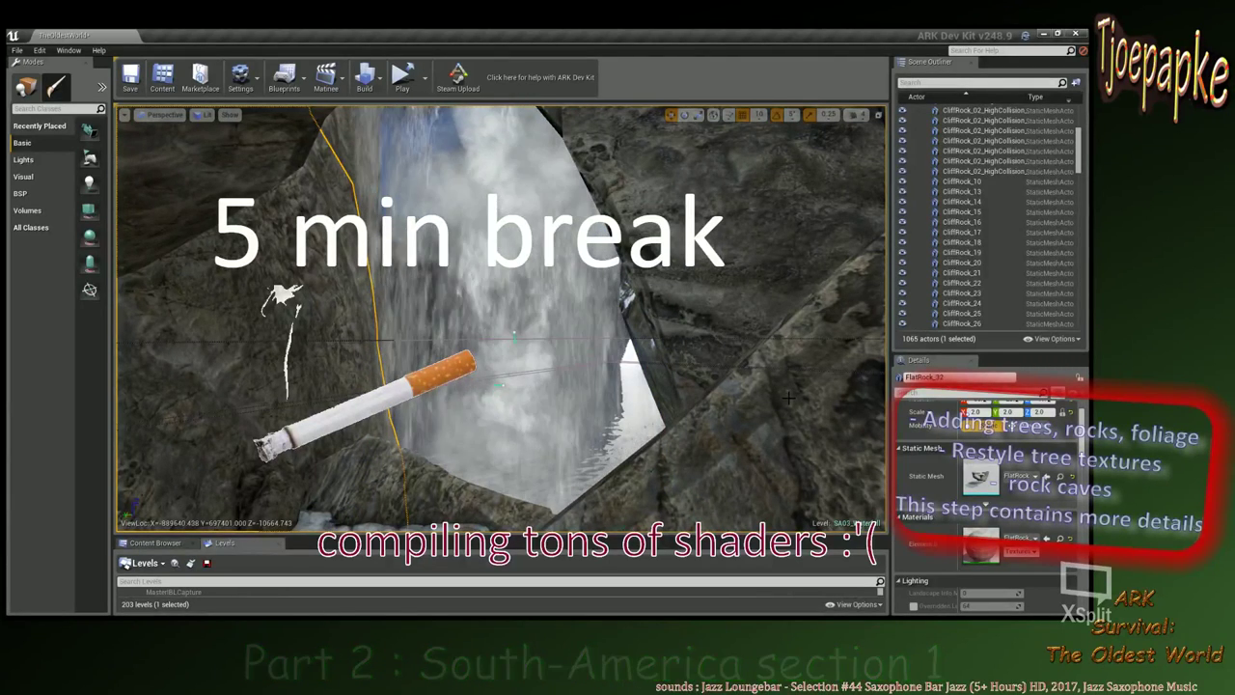
# Examine the flat rocks around the cave entrance and the stone cave floor mesh behind the waterfall.
pyautogui.moveTo(754, 317); pyautogui.dragTo(772, 408, button='right')
pyautogui.press('w')
pyautogui.moveTo(542, 310); pyautogui.dragTo(602, 290, button='right')
pyautogui.click(542, 308)
pyautogui.moveTo(866, 331); pyautogui.dragTo(876, 334, button='right')
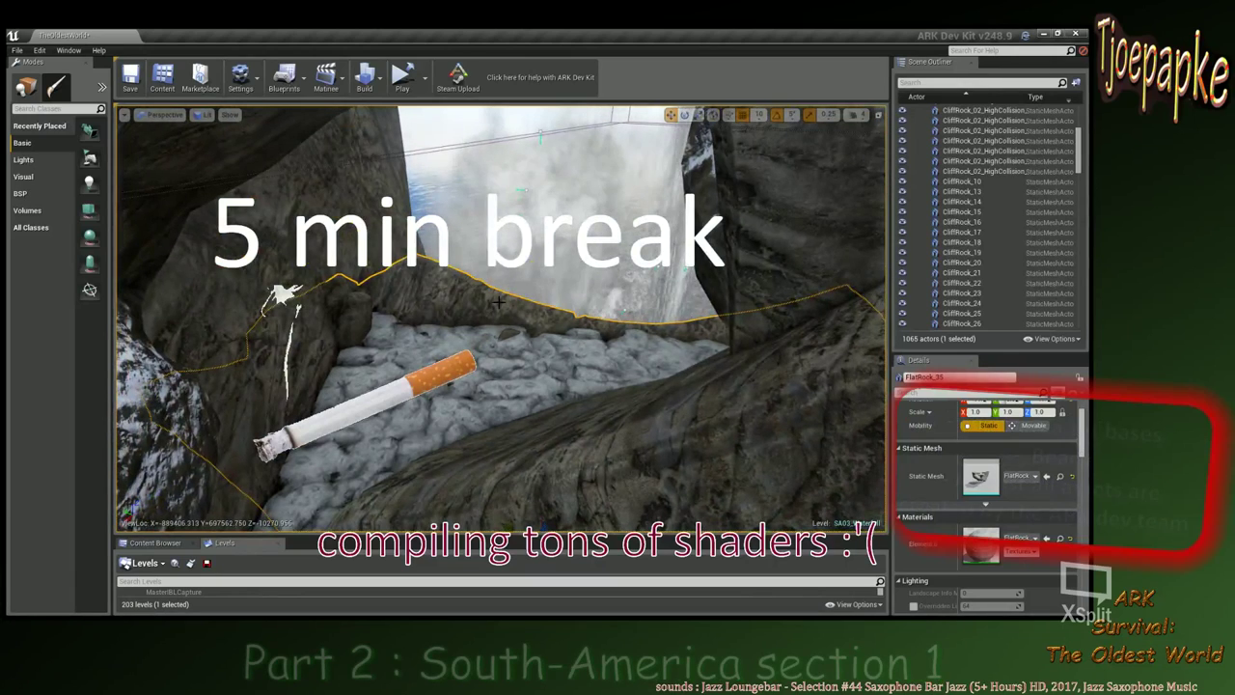
pyautogui.moveTo(499, 302); pyautogui.dragTo(517, 347, button='right')
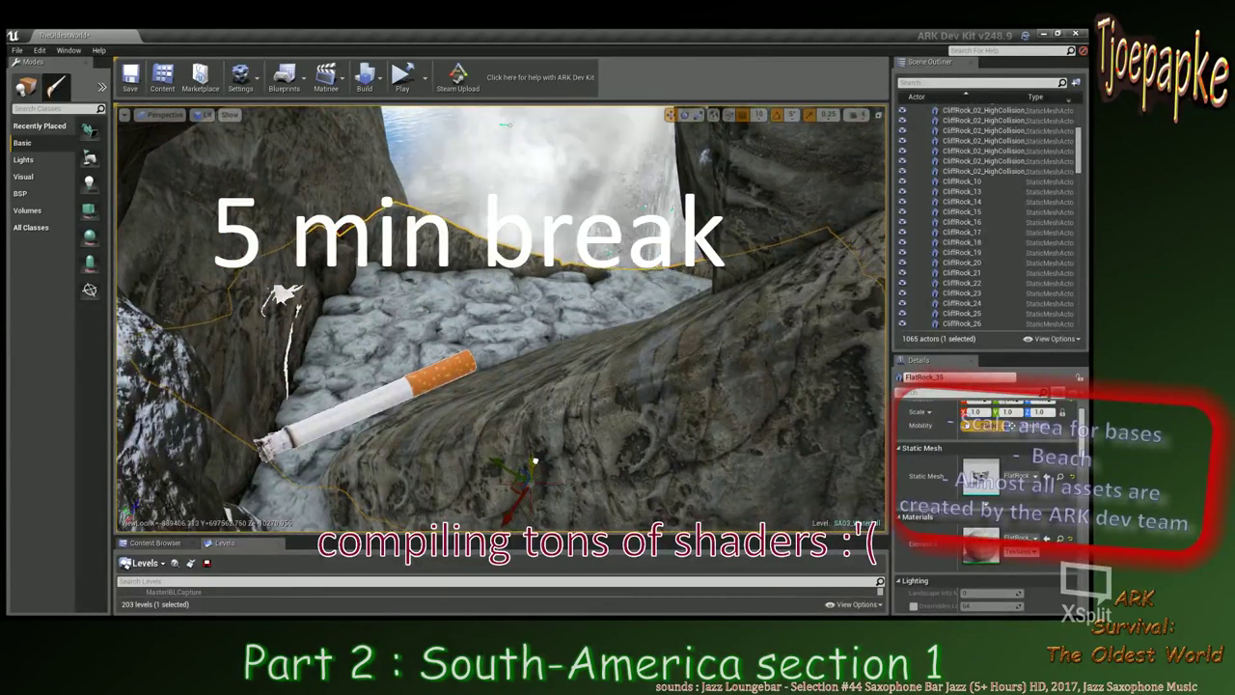
pyautogui.click(471, 323)
pyautogui.press('w')
pyautogui.moveTo(471, 323); pyautogui.dragTo(507, 270, button='right')
pyautogui.moveTo(506, 379); pyautogui.dragTo(512, 384, button='right')
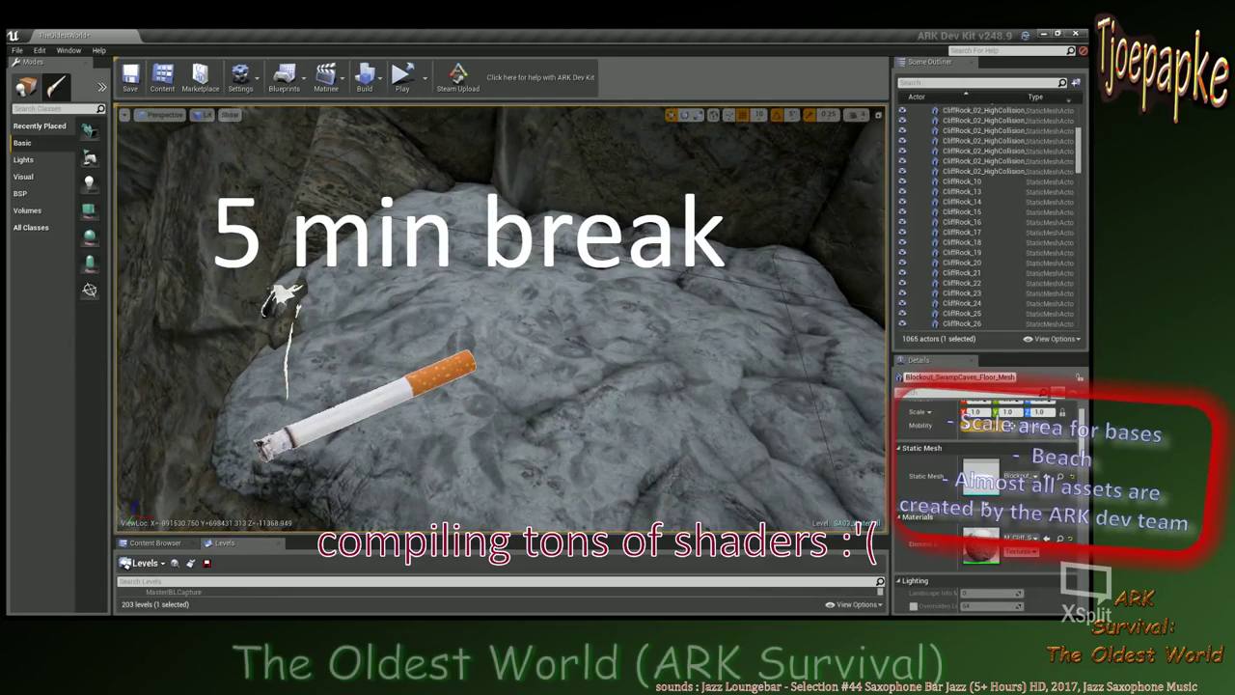
# Examine the rock ledge outside the cave and the snowy cliffs on both sides of the waterfall.
pyautogui.press('s')
pyautogui.moveTo(512, 384); pyautogui.dragTo(546, 326, button='right')
pyautogui.press('w')
pyautogui.moveTo(527, 392)
pyautogui.mouseDown(button='right')
pyautogui.moveTo(537, 397)
pyautogui.moveTo(509, 406)
pyautogui.mouseUp(button='right')
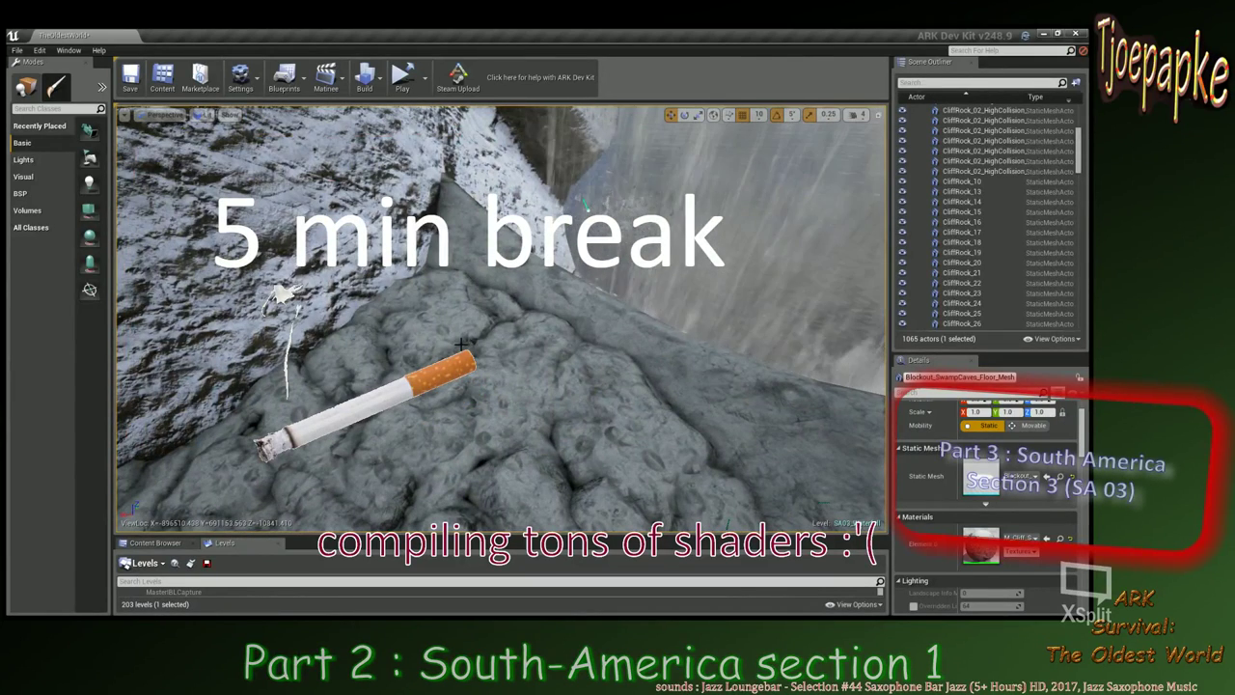
pyautogui.moveTo(510, 406); pyautogui.dragTo(492, 338, button='right')
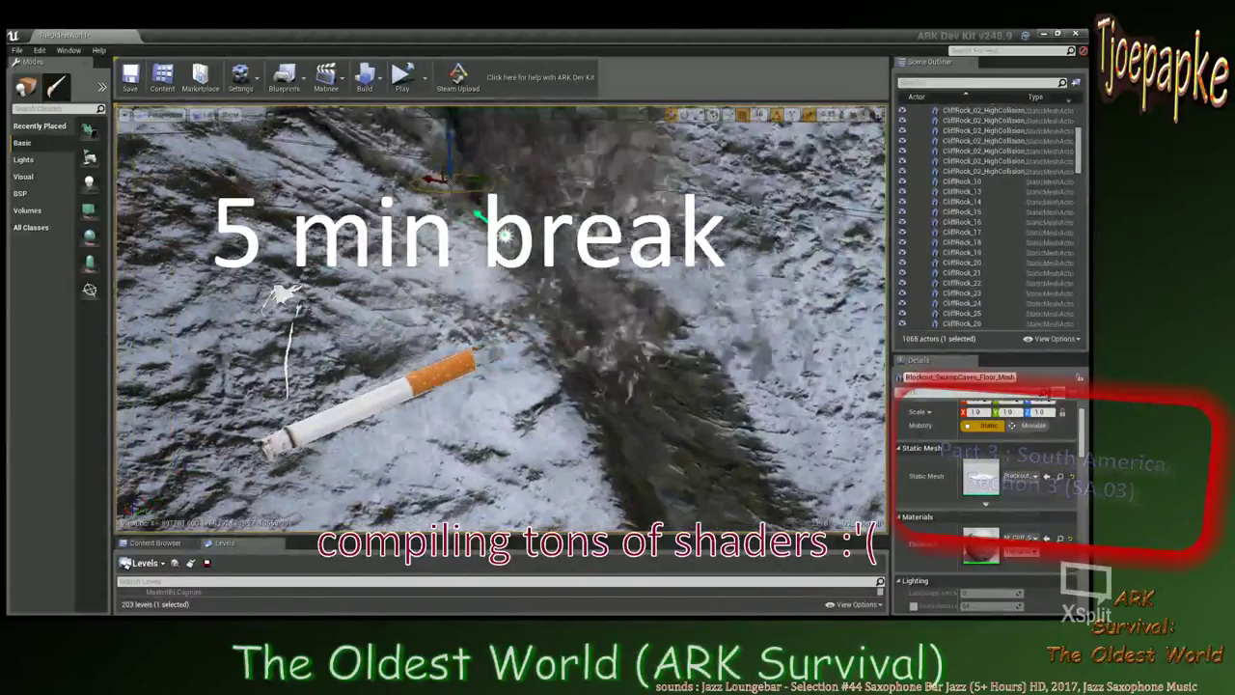
pyautogui.moveTo(505, 235); pyautogui.dragTo(439, 304, button='right')
pyautogui.moveTo(359, 299); pyautogui.dragTo(269, 306, button='right')
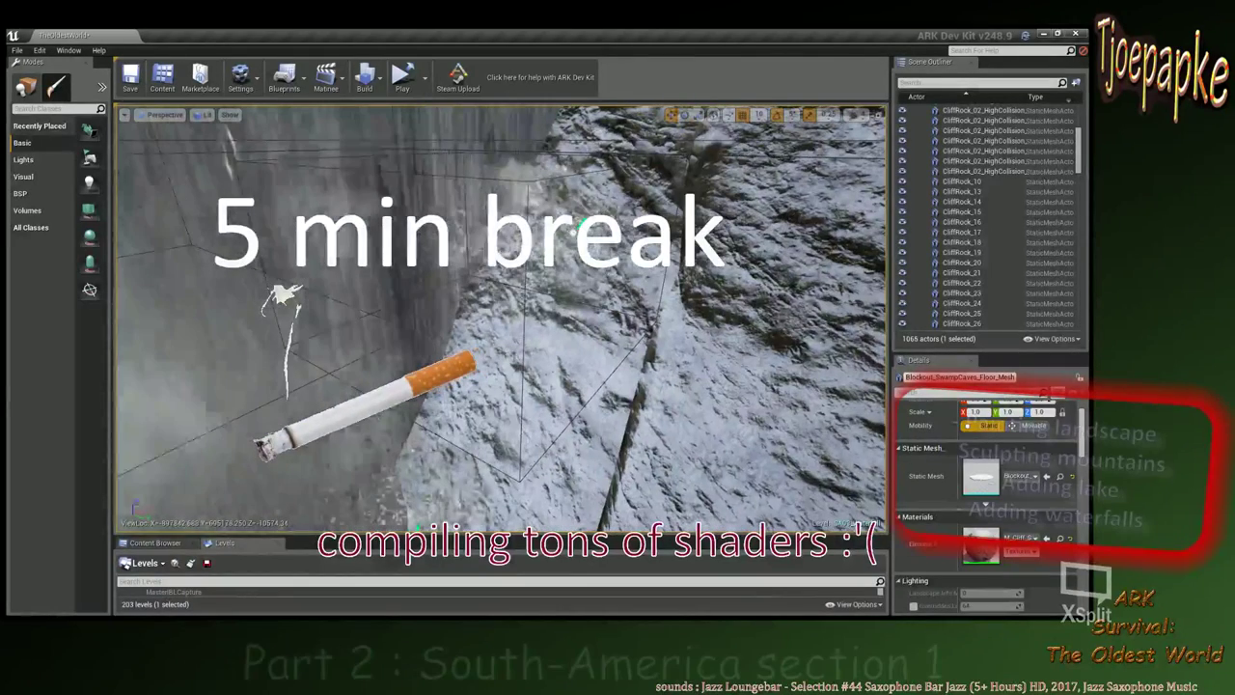
# Rotate the large waterfall splash emitter beside the snowy cliff outside the cave and shift it sideways toward the cliff.
pyautogui.moveTo(582, 223); pyautogui.dragTo(510, 226, button='right')
pyautogui.moveTo(435, 179); pyautogui.dragTo(510, 189, button='right')
pyautogui.click(481, 172)
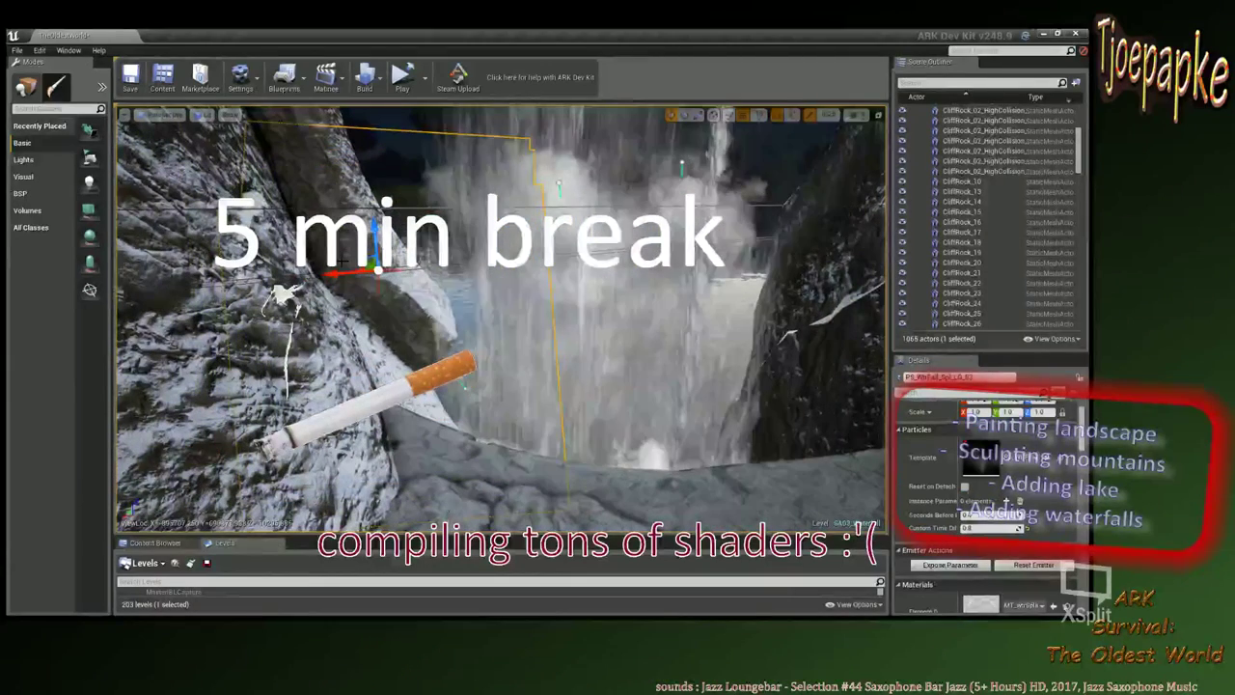
pyautogui.press('e')
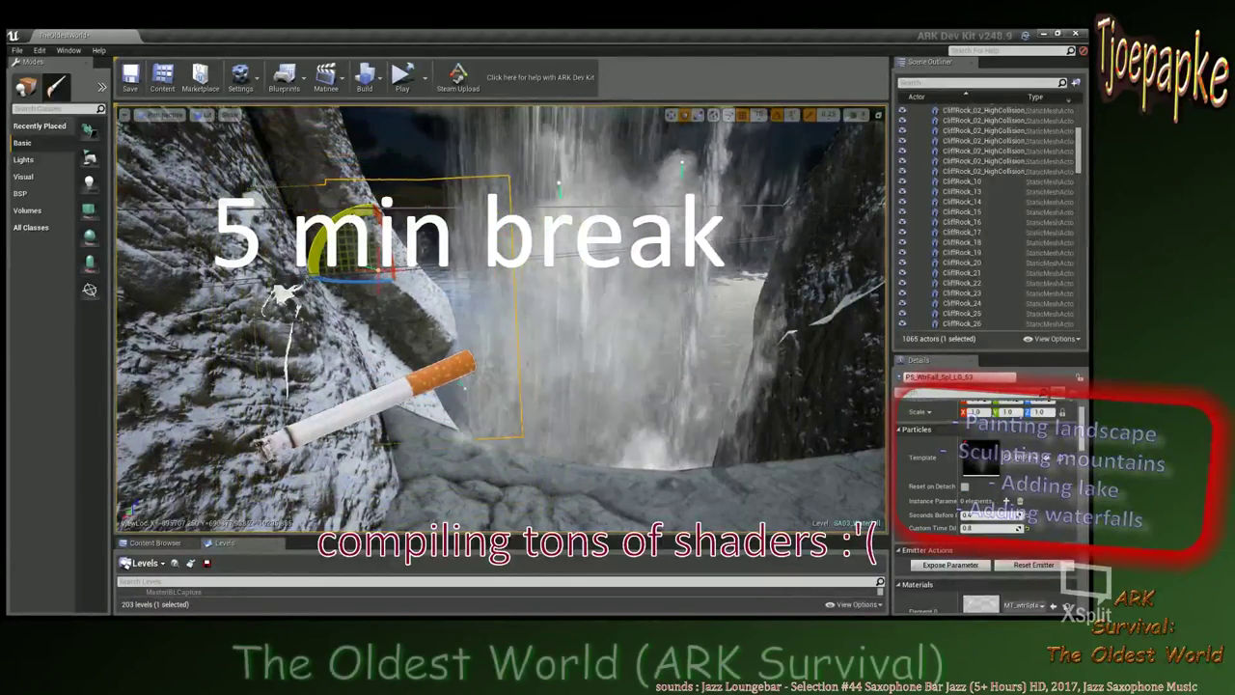
pyautogui.moveTo(329, 227); pyautogui.dragTo(415, 231)
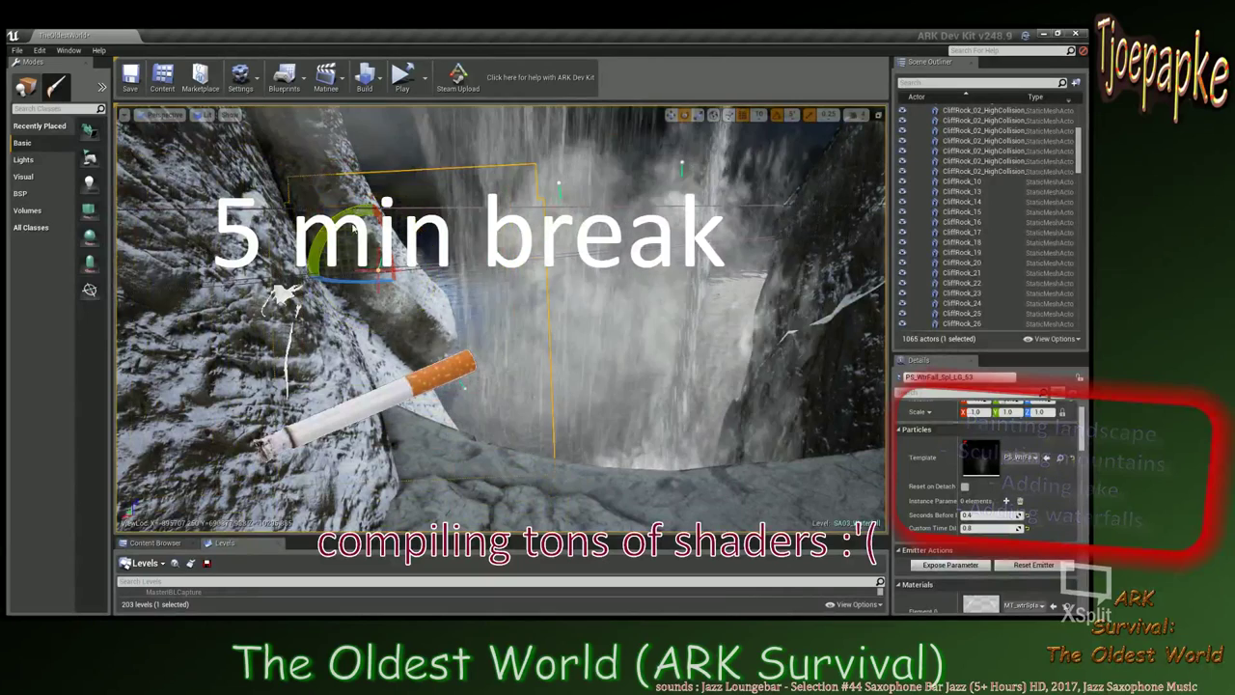
pyautogui.press('w')
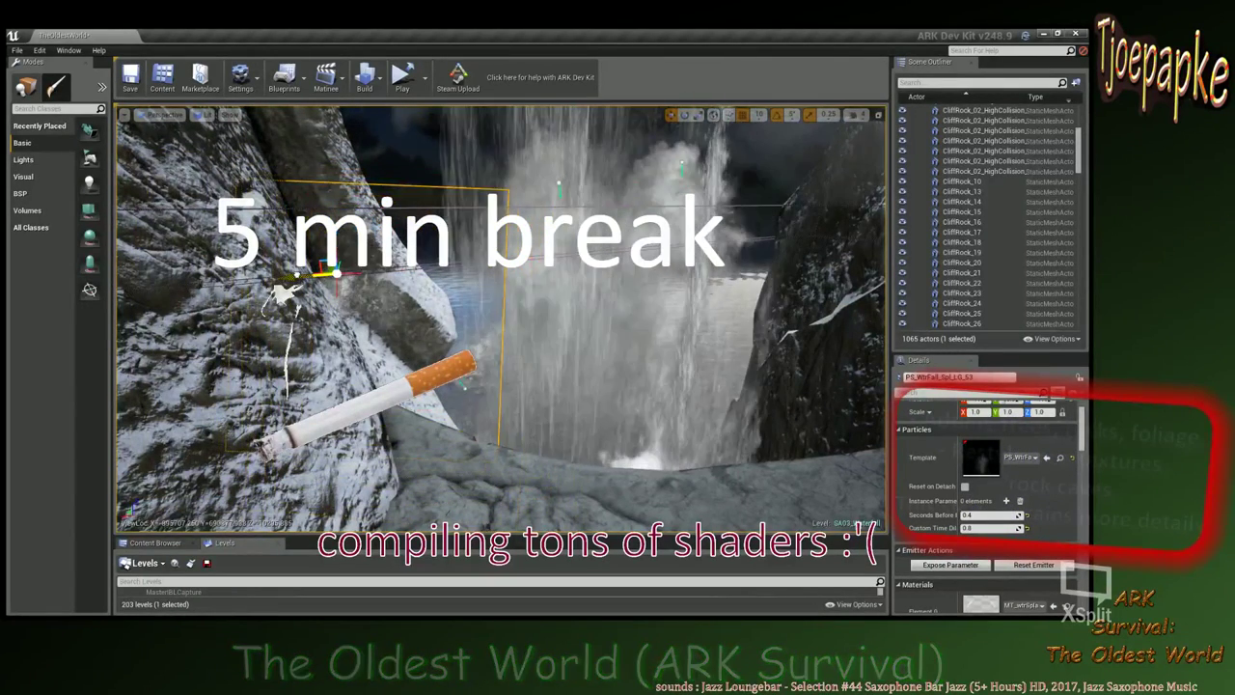
# Move the waterfall splash emitter PS_WtrFall_Spl_LG_53 sideways along the snowy cliff beside the main waterfall.
pyautogui.moveTo(324, 274); pyautogui.dragTo(304, 272)
pyautogui.moveTo(314, 275); pyautogui.dragTo(315, 226, button='right')
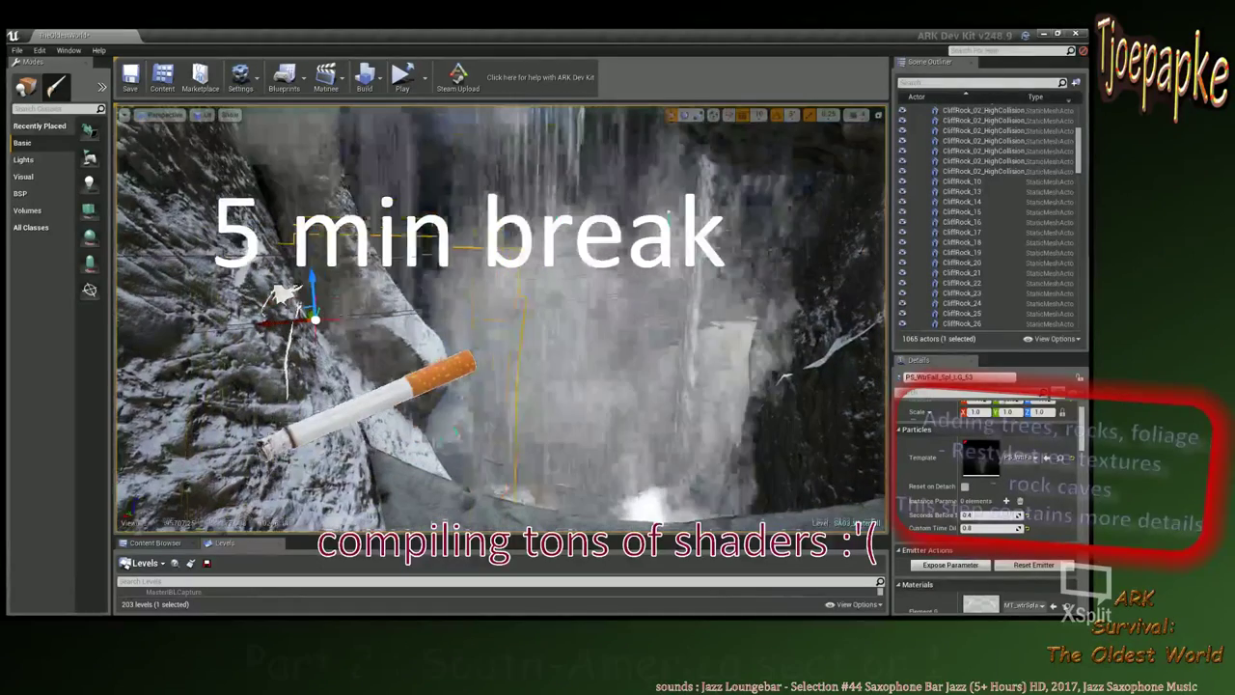
pyautogui.moveTo(314, 318)
pyautogui.mouseDown(button='right')
pyautogui.moveTo(328, 327)
pyautogui.moveTo(173, 357)
pyautogui.moveTo(319, 338)
pyautogui.moveTo(309, 333)
pyautogui.moveTo(328, 309)
pyautogui.mouseUp(button='right')
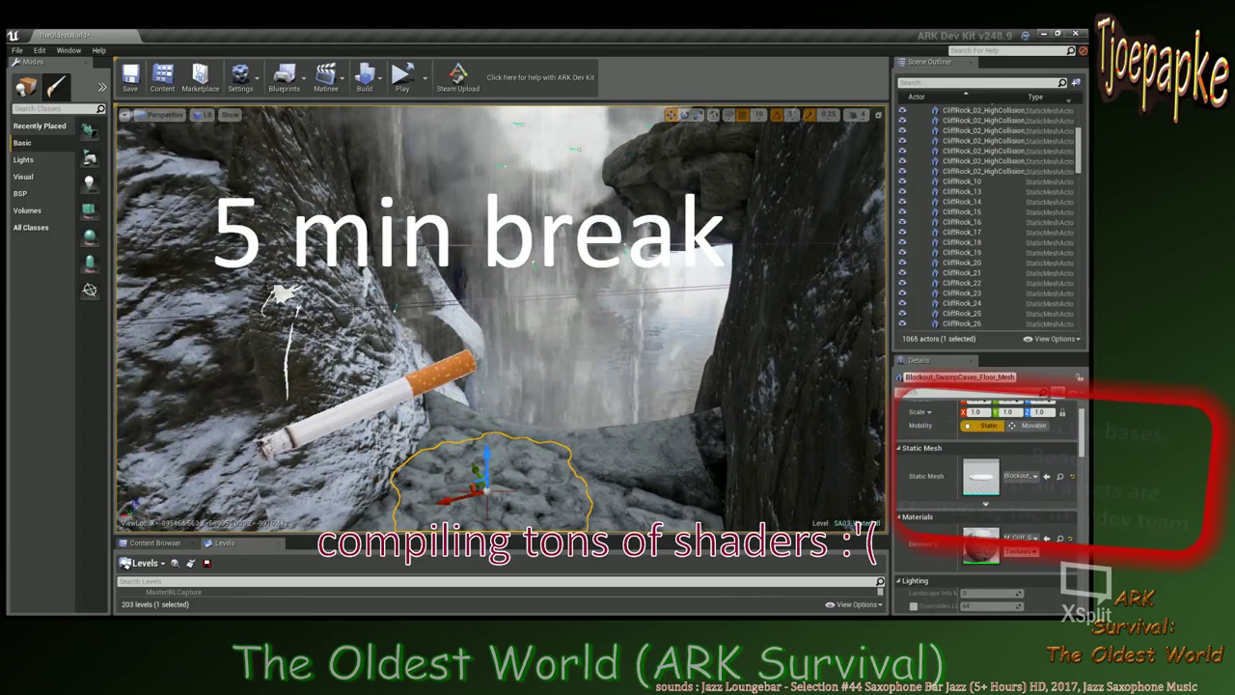
# Rotate the splash emitter PS_WtrFall_Spl_LG_53 beside the cliff and reposition it against the rock.
pyautogui.click(394, 310)
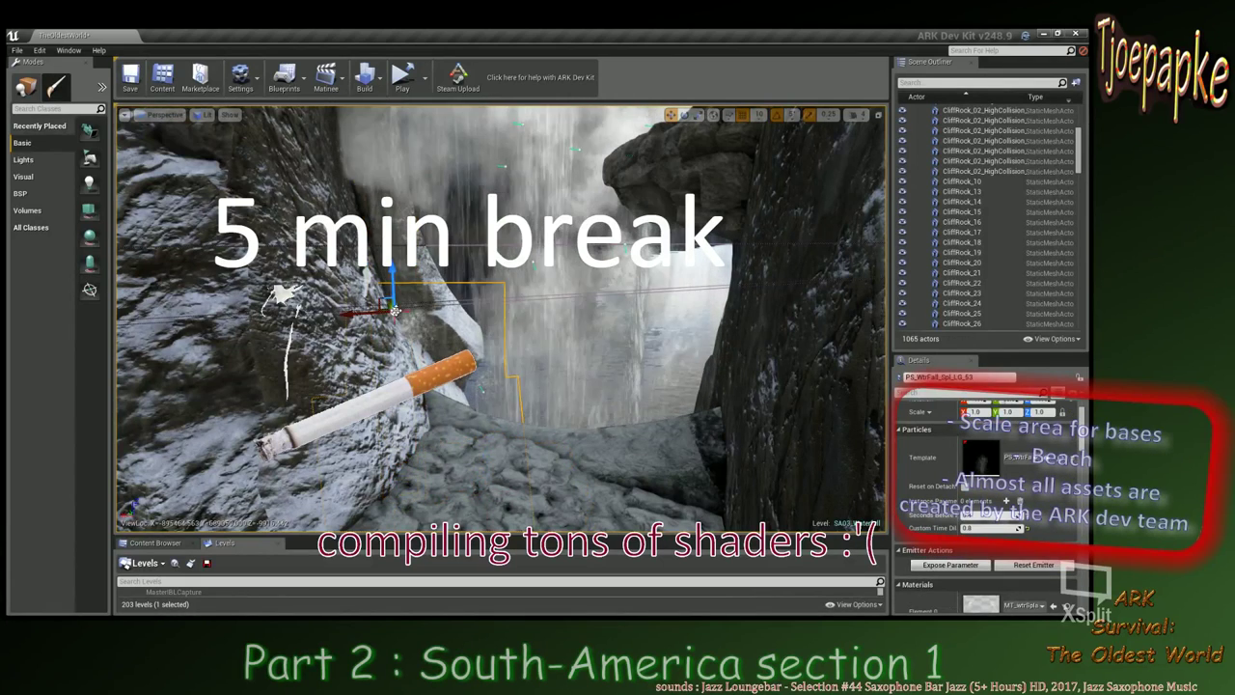
pyautogui.click(396, 311)
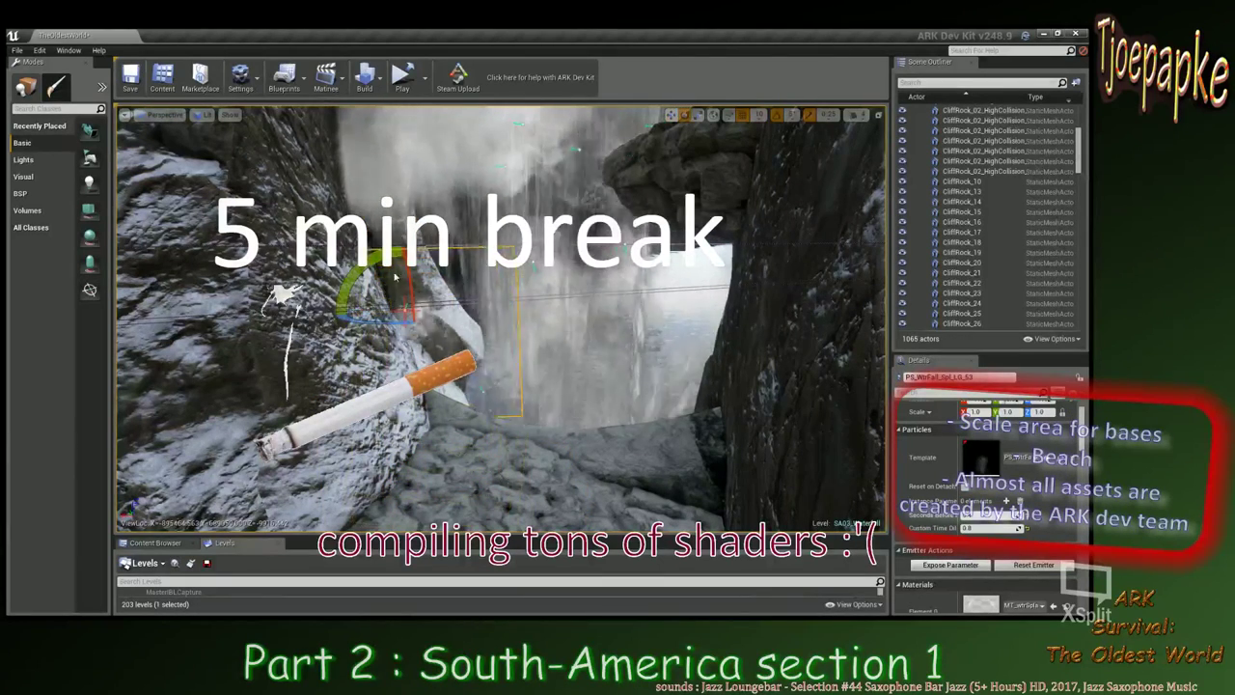
pyautogui.moveTo(376, 260); pyautogui.dragTo(402, 328)
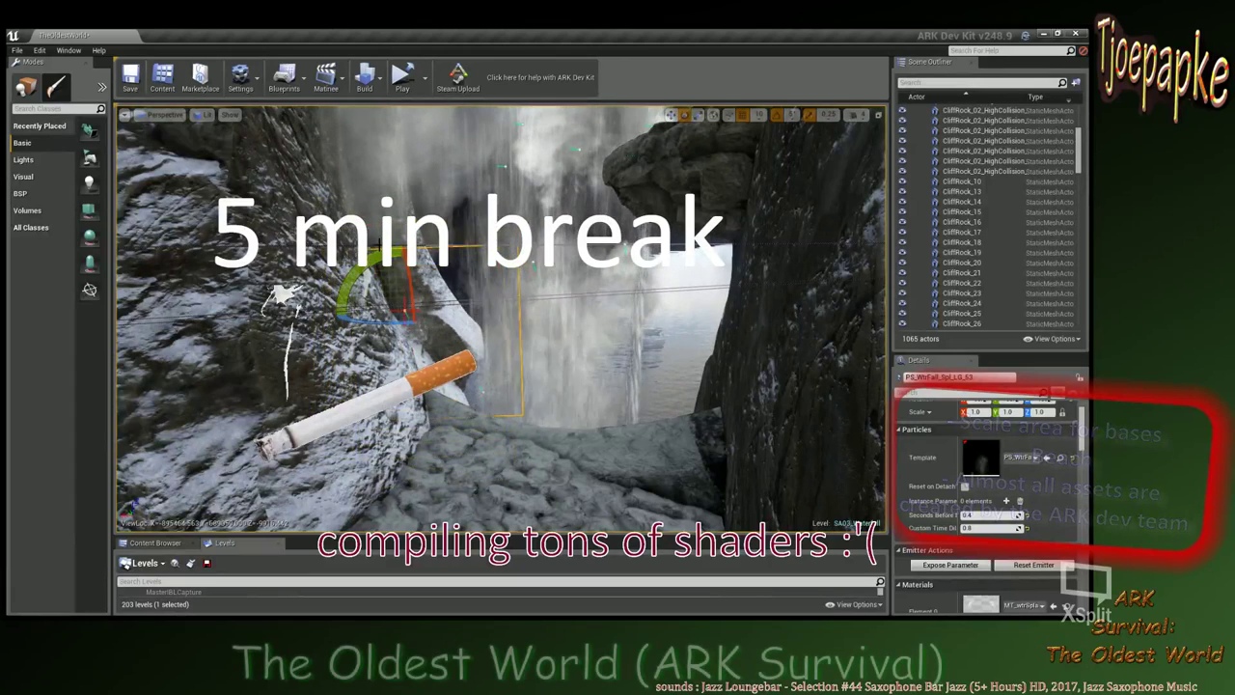
pyautogui.moveTo(372, 261); pyautogui.dragTo(353, 277)
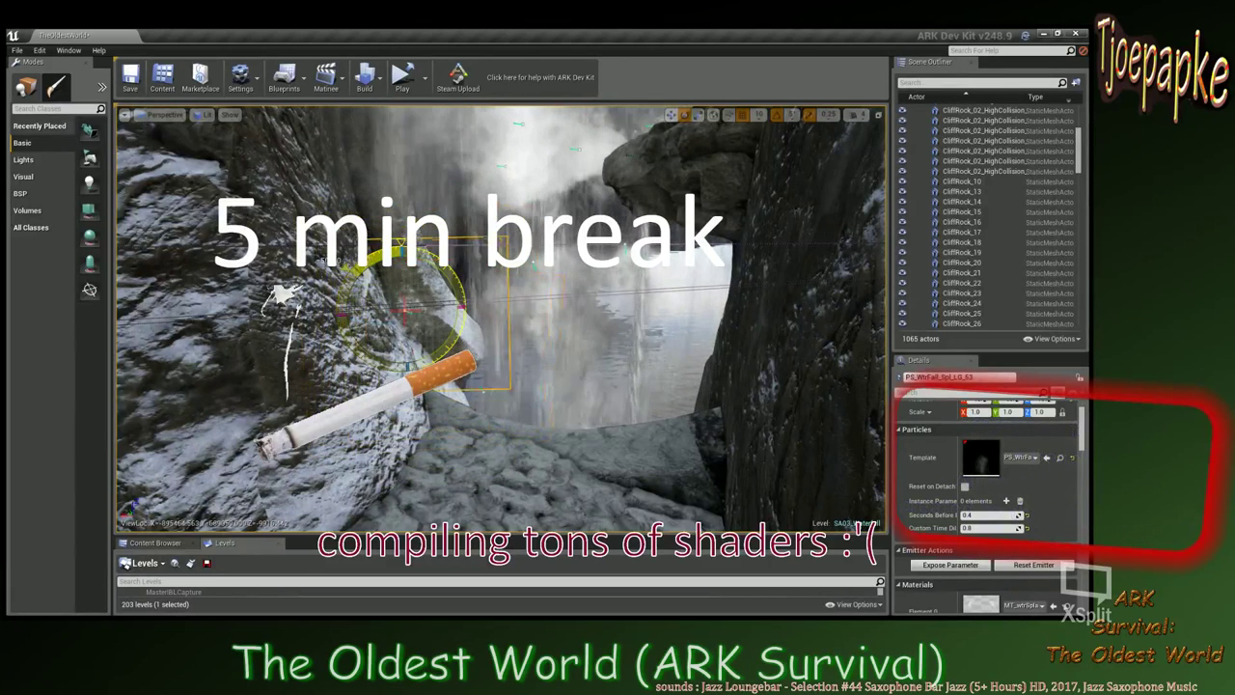
pyautogui.moveTo(403, 307); pyautogui.dragTo(417, 301, button='right')
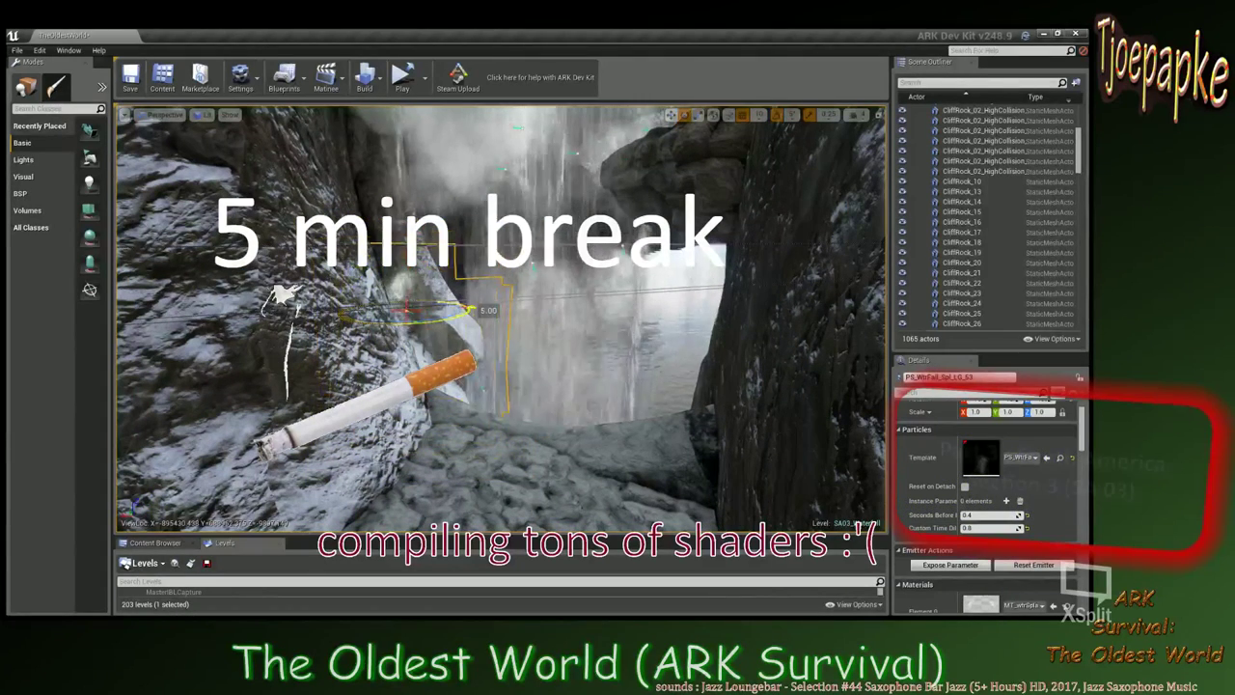
pyautogui.moveTo(379, 320); pyautogui.dragTo(394, 319)
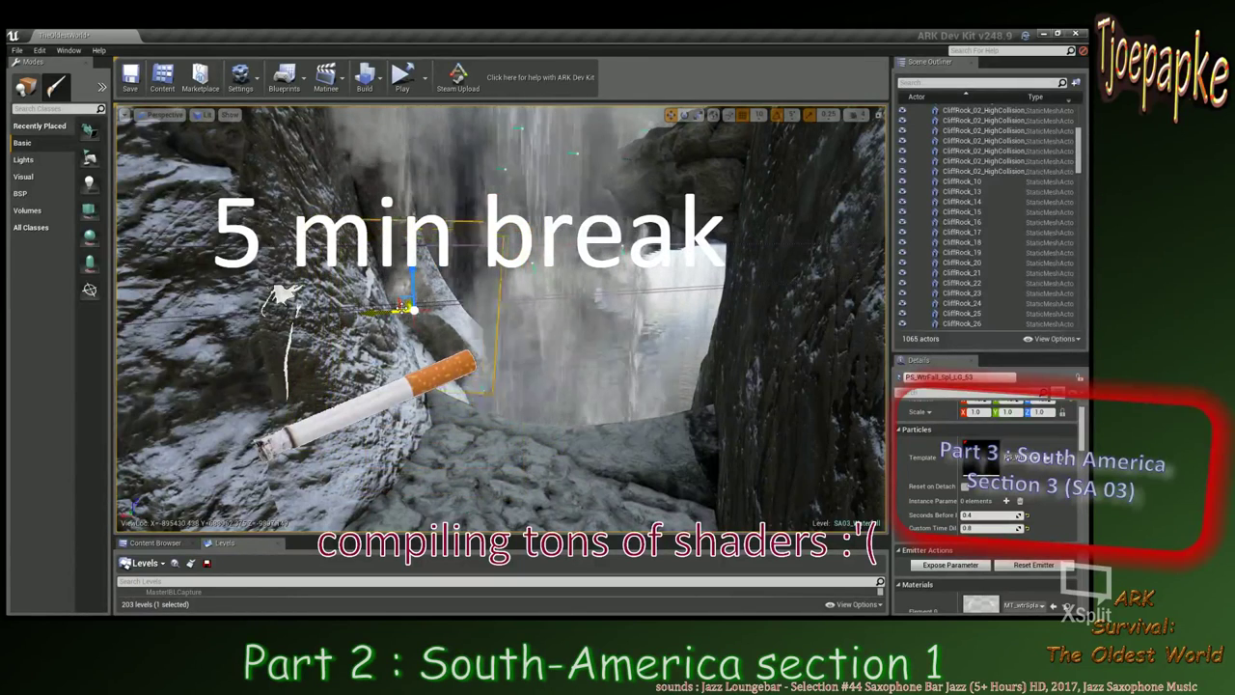
pyautogui.moveTo(413, 272); pyautogui.dragTo(415, 325)
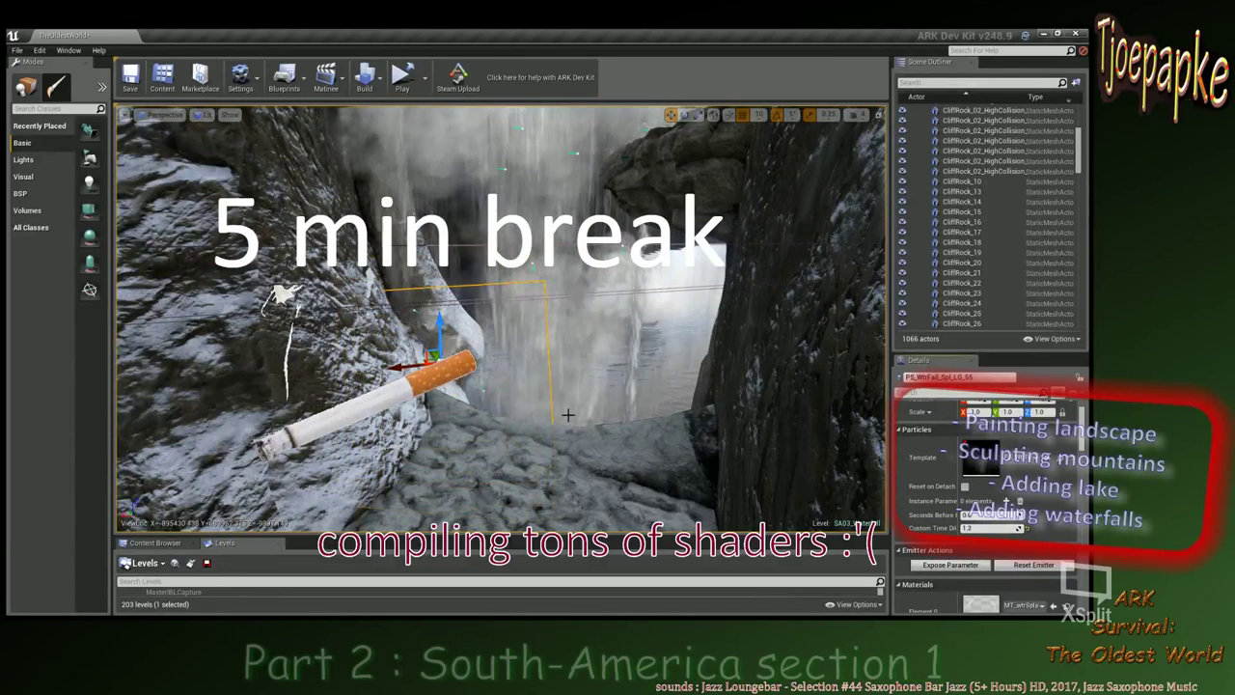
# On splash emitter PS_WtrFall_Spl_LG_55, set Seconds Before Inactive to 0.45 and Custom Time Dilation to 0.75.
pyautogui.click(476, 450)
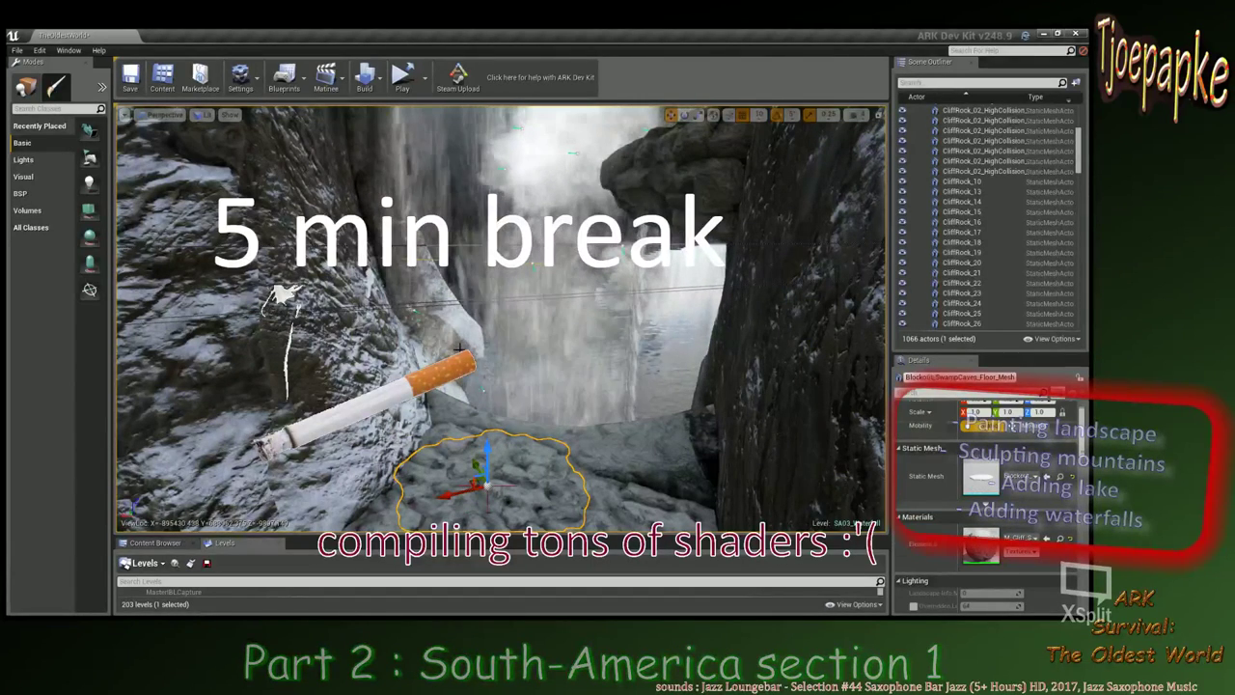
pyautogui.click(570, 358)
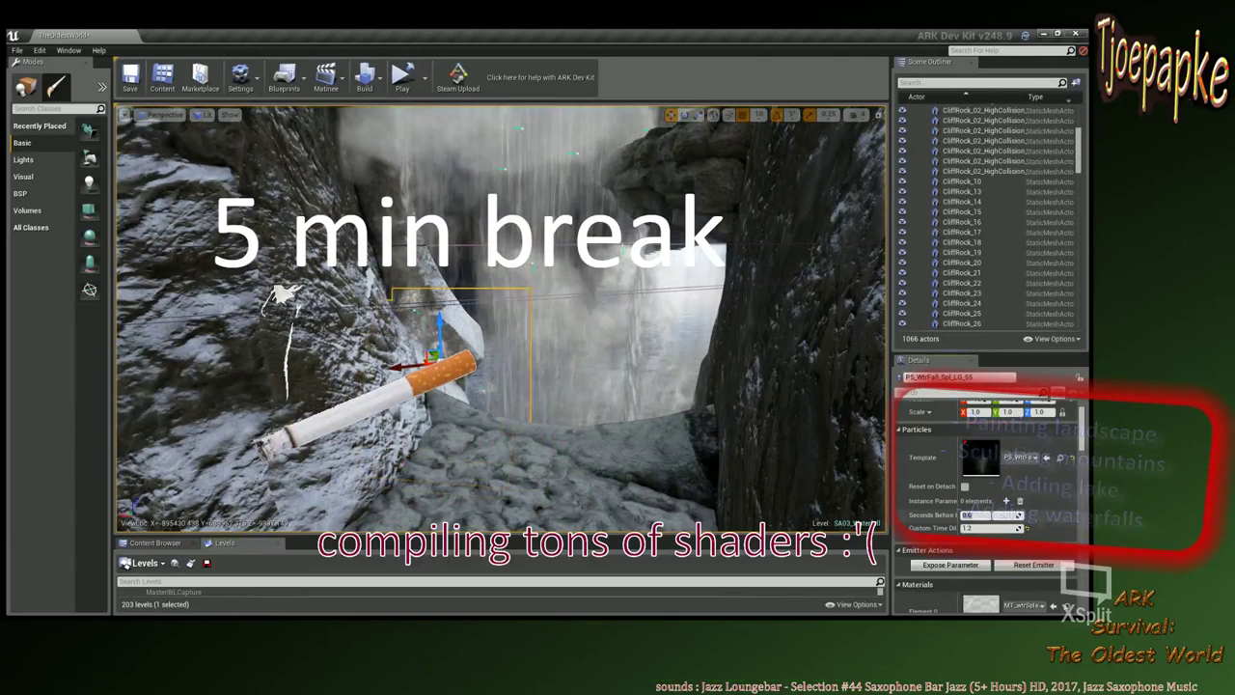
pyautogui.click(992, 515)
pyautogui.write('0.45')
pyautogui.press('Tab')
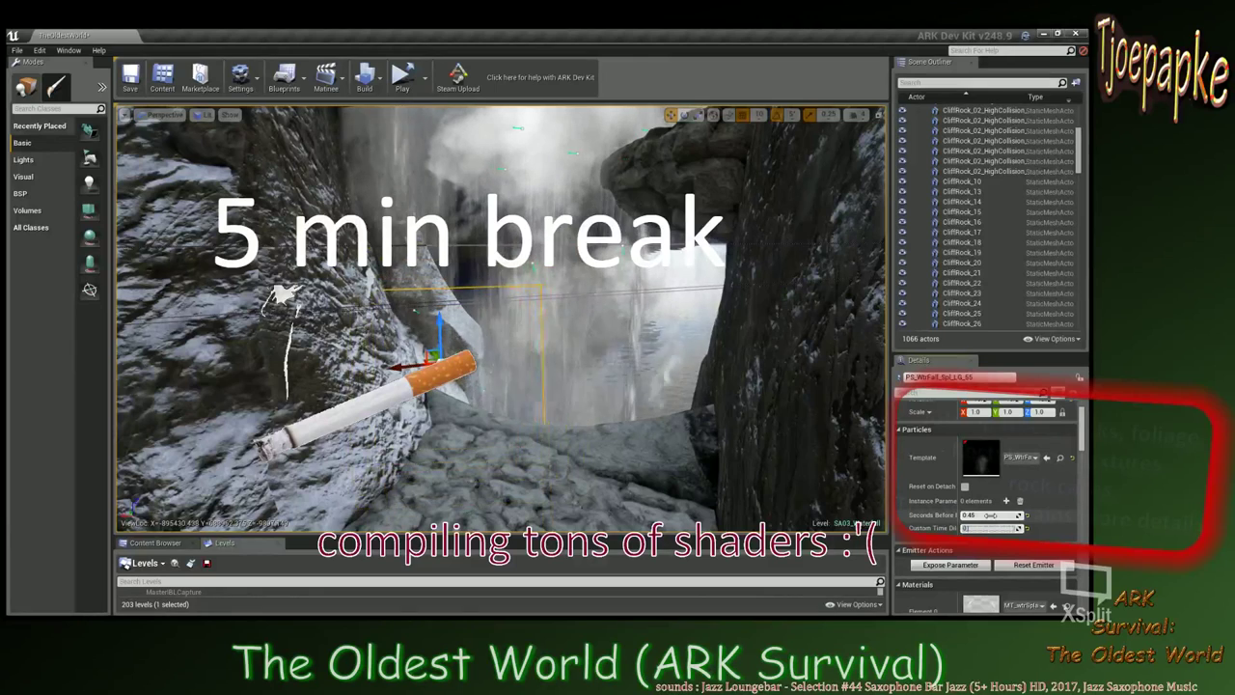
pyautogui.write('0.75')
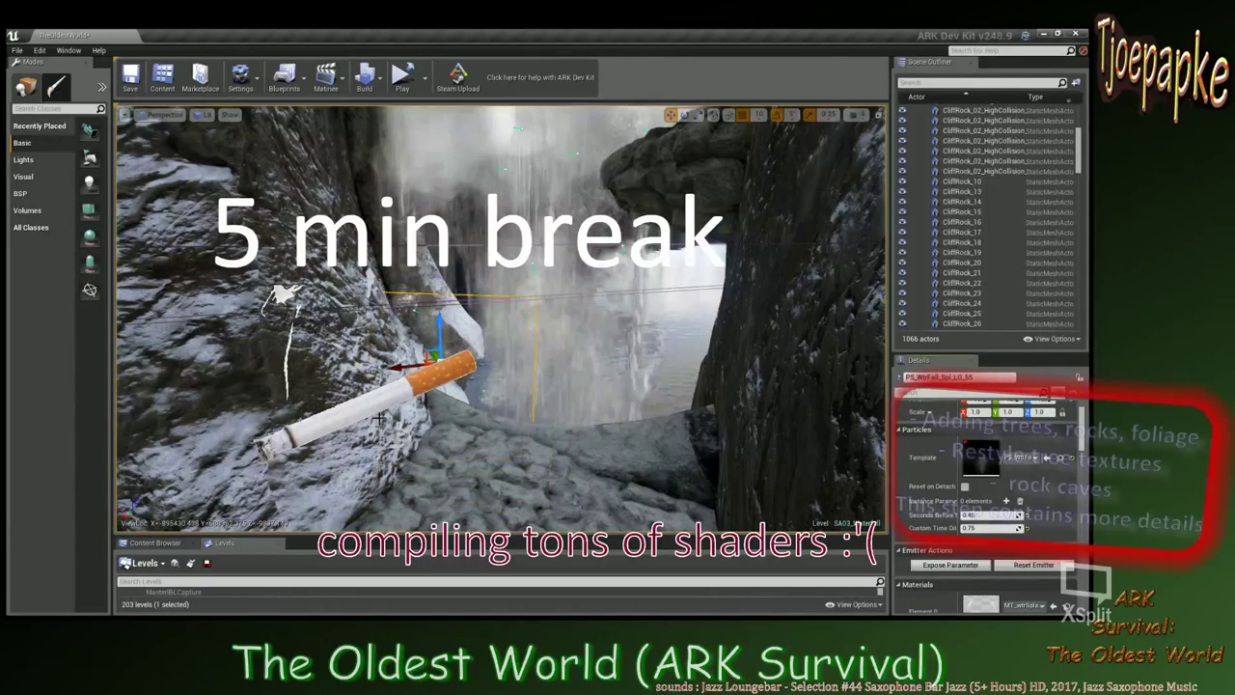
pyautogui.click(467, 464)
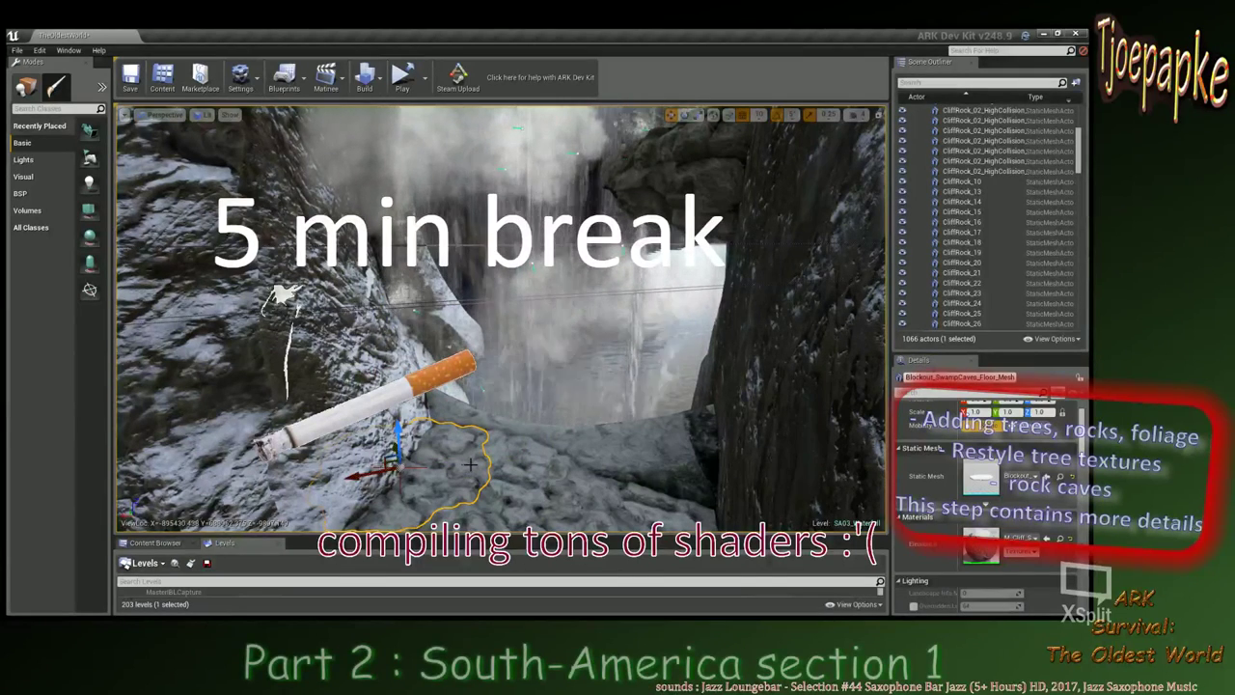
pyautogui.press('w')
pyautogui.moveTo(470, 464); pyautogui.dragTo(618, 453, button='right')
pyautogui.press('w')
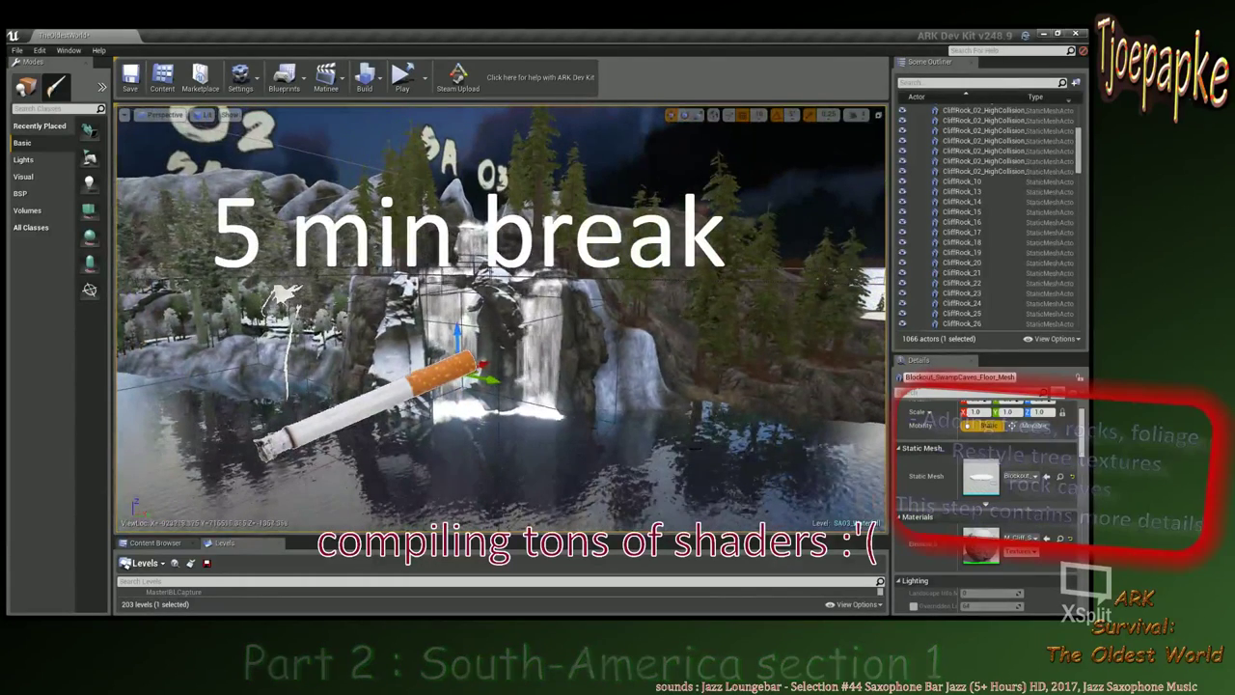
pyautogui.click(712, 419)
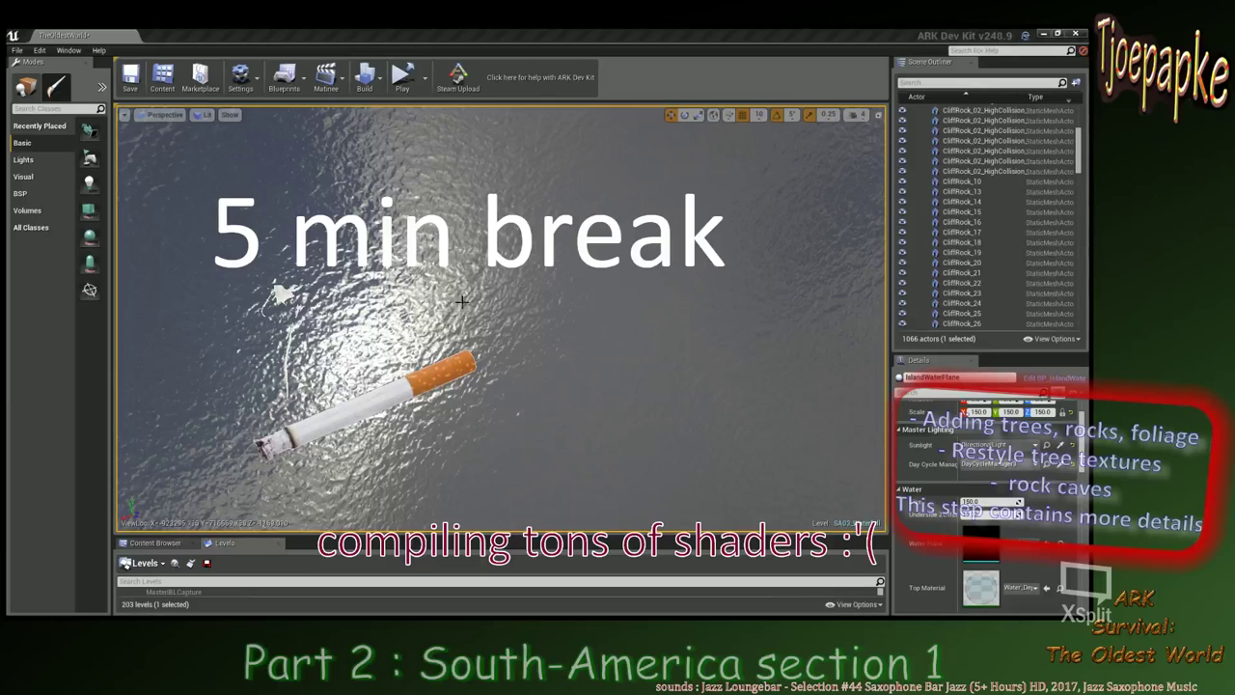
pyautogui.moveTo(502, 319); pyautogui.dragTo(589, 299, button='right')
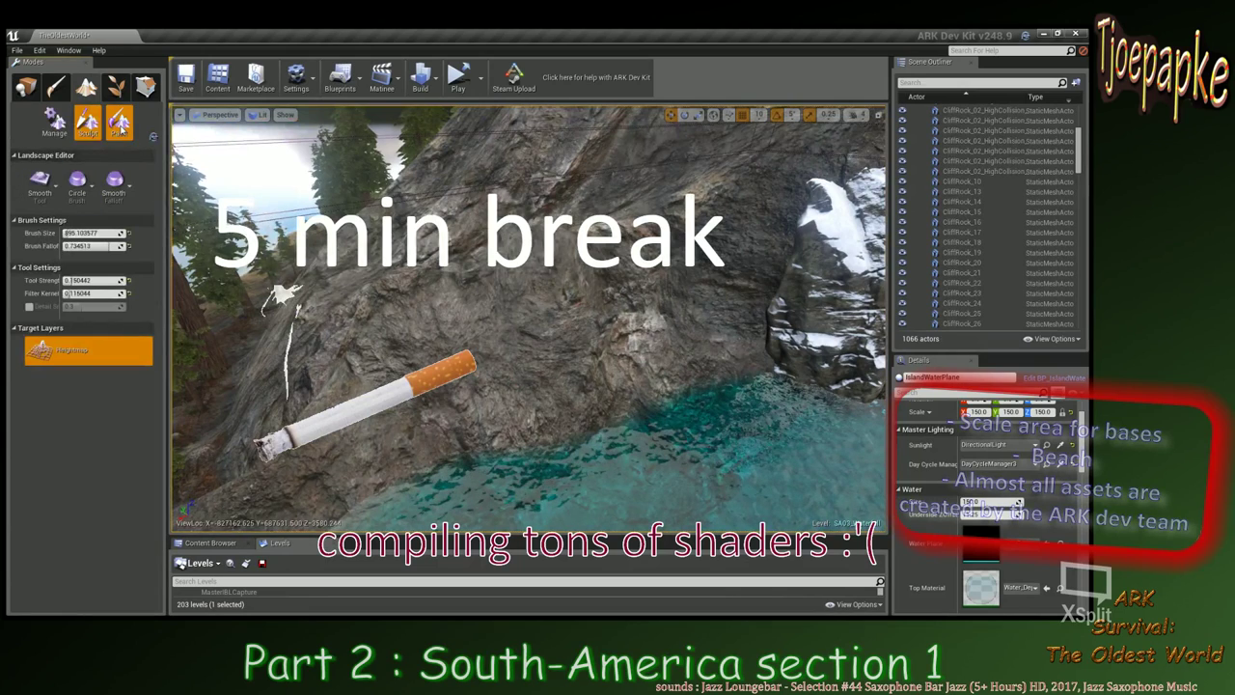
# Paint the Redwood Stream landscape layer down the rock face beside the lake.
pyautogui.click(120, 122)
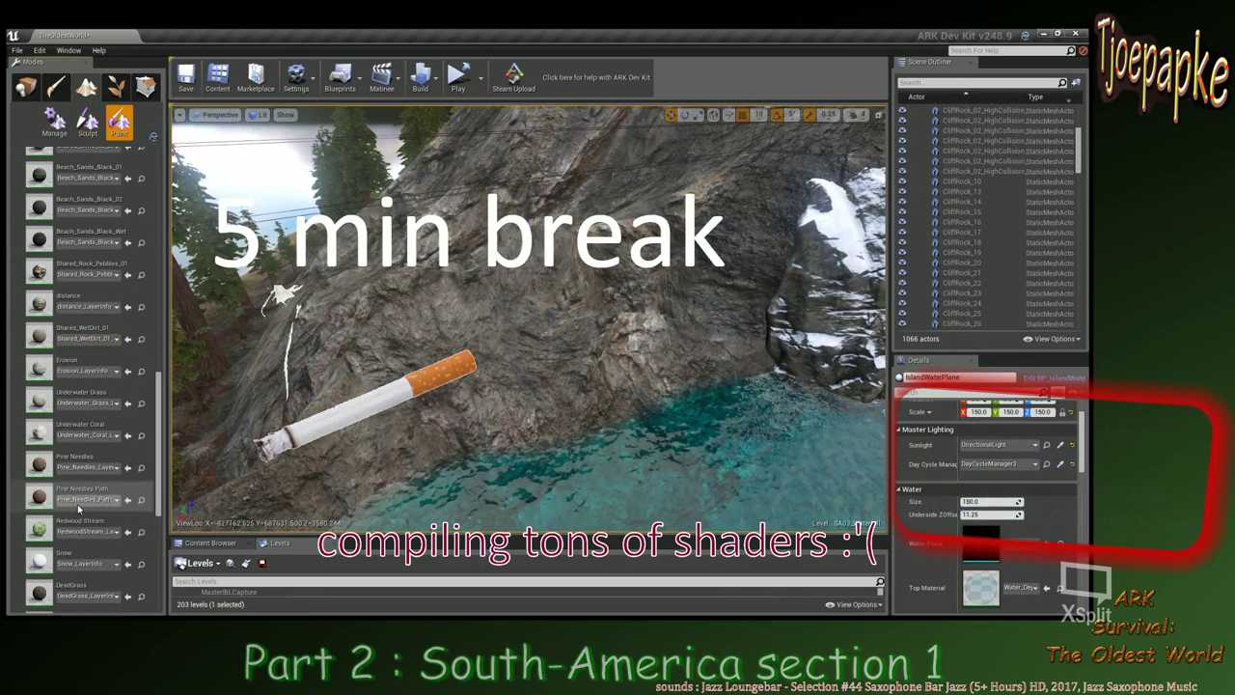
pyautogui.scroll(-5, 78, 504)
pyautogui.click(77, 509)
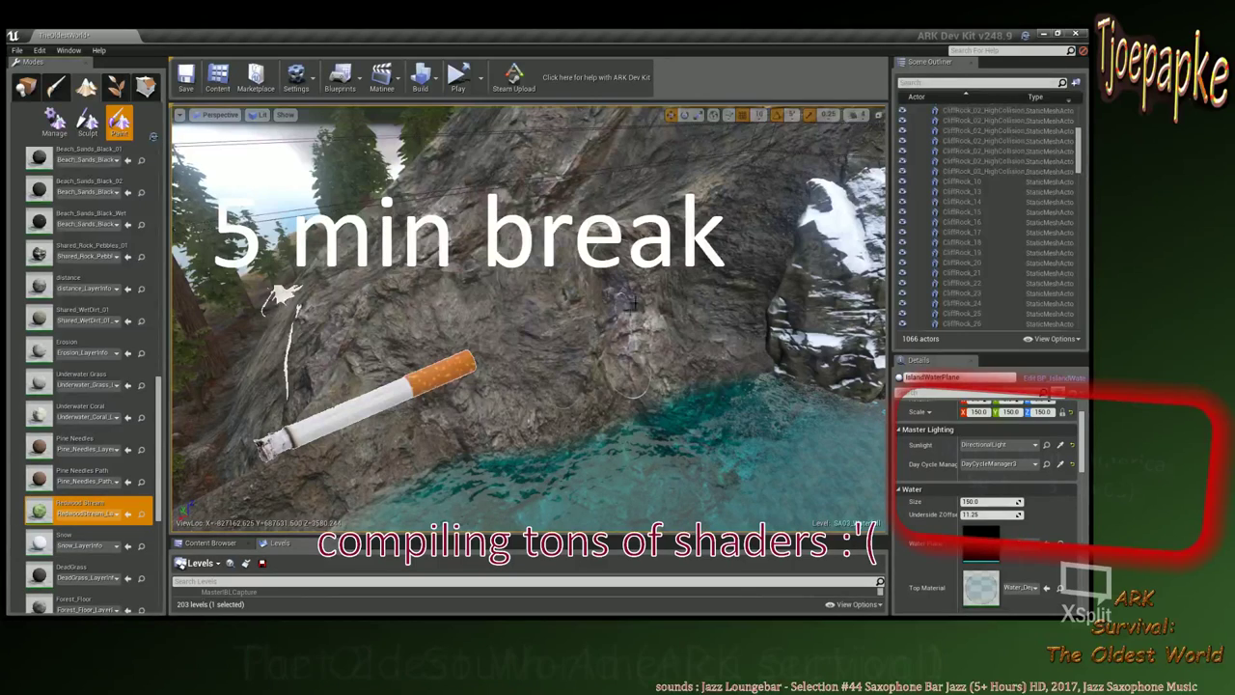
pyautogui.moveTo(591, 343); pyautogui.dragTo(597, 287)
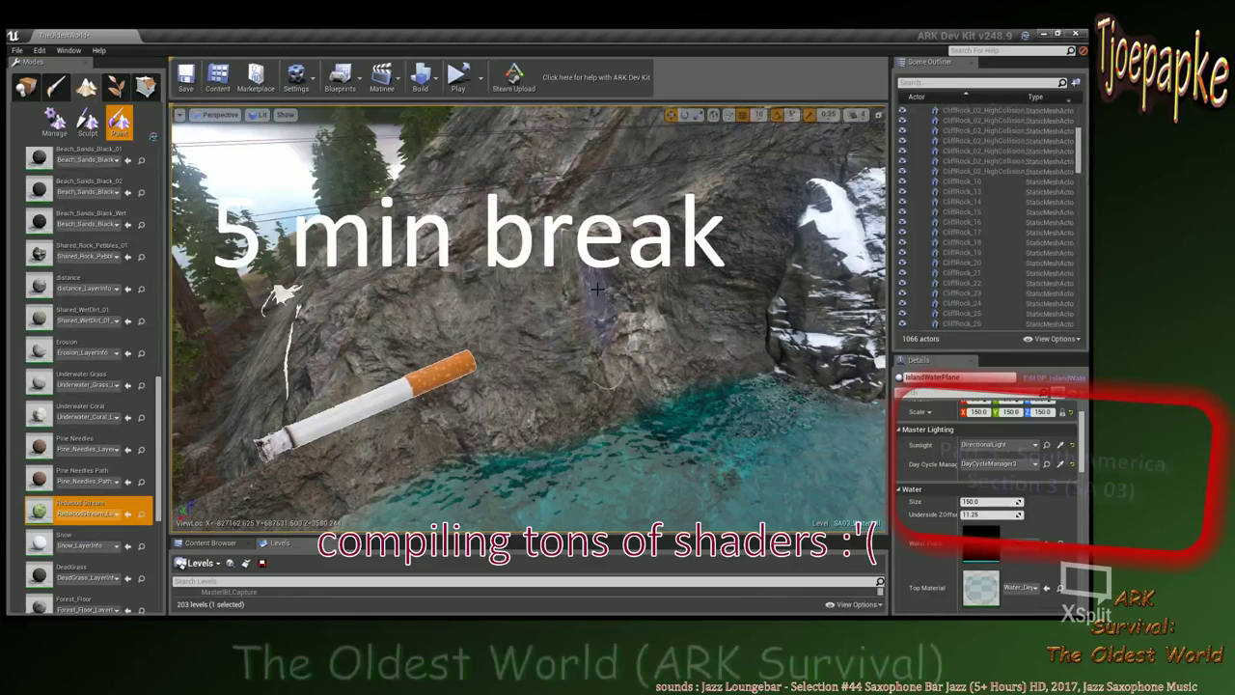
pyautogui.moveTo(597, 288)
pyautogui.mouseDown(button='right')
pyautogui.moveTo(627, 298)
pyautogui.moveTo(608, 289)
pyautogui.mouseUp(button='right')
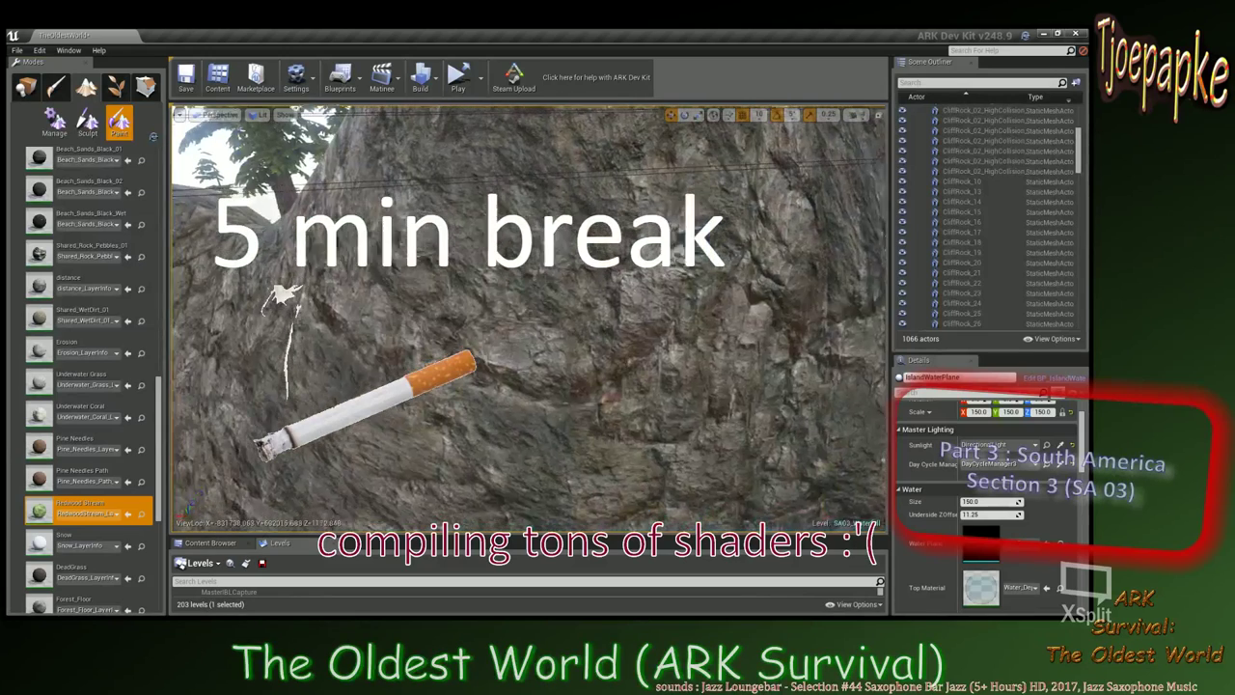
pyautogui.scroll(-5, 516, 300)
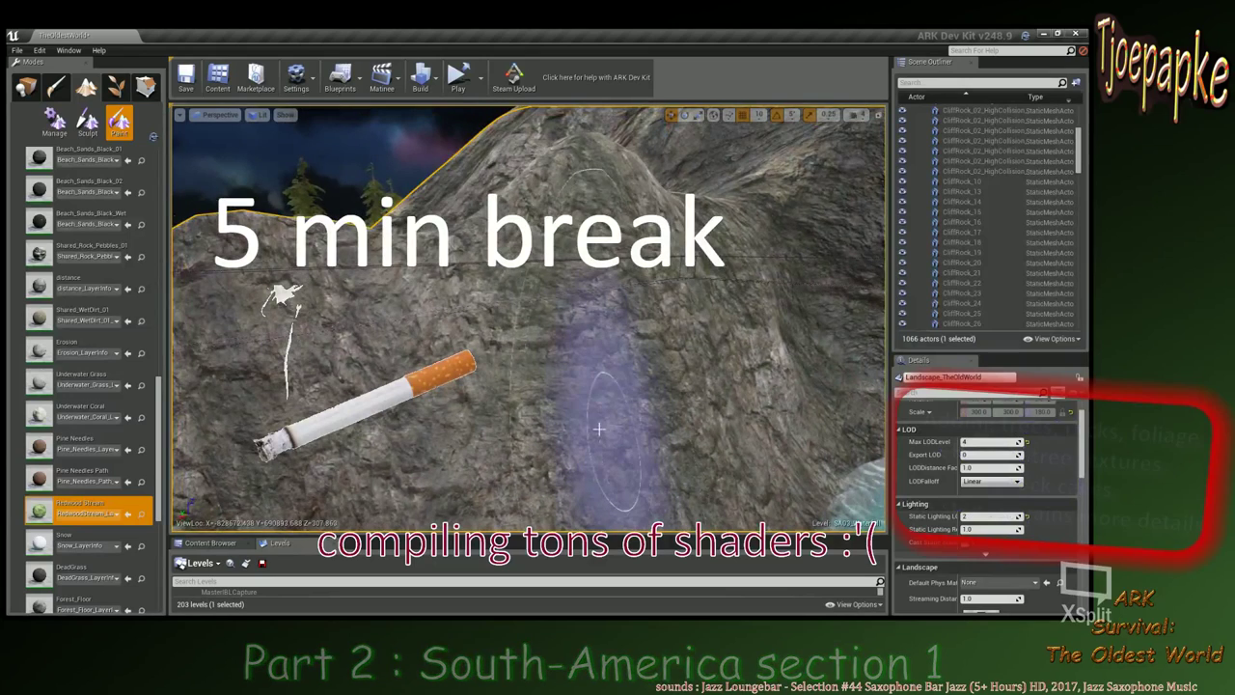
# Set the paint tool's target value to about 0.7 and paint more Redwood Stream on the cliff above the lake.
pyautogui.scroll(10, 78, 290)
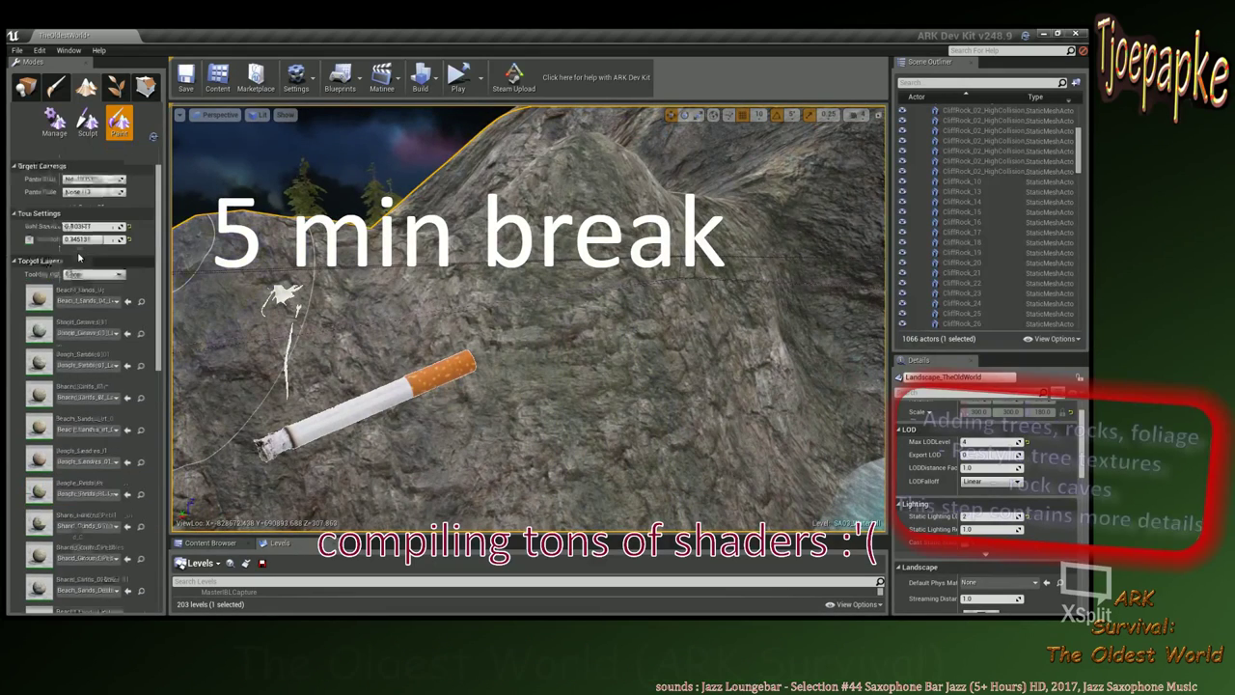
pyautogui.moveTo(83, 293); pyautogui.dragTo(106, 293)
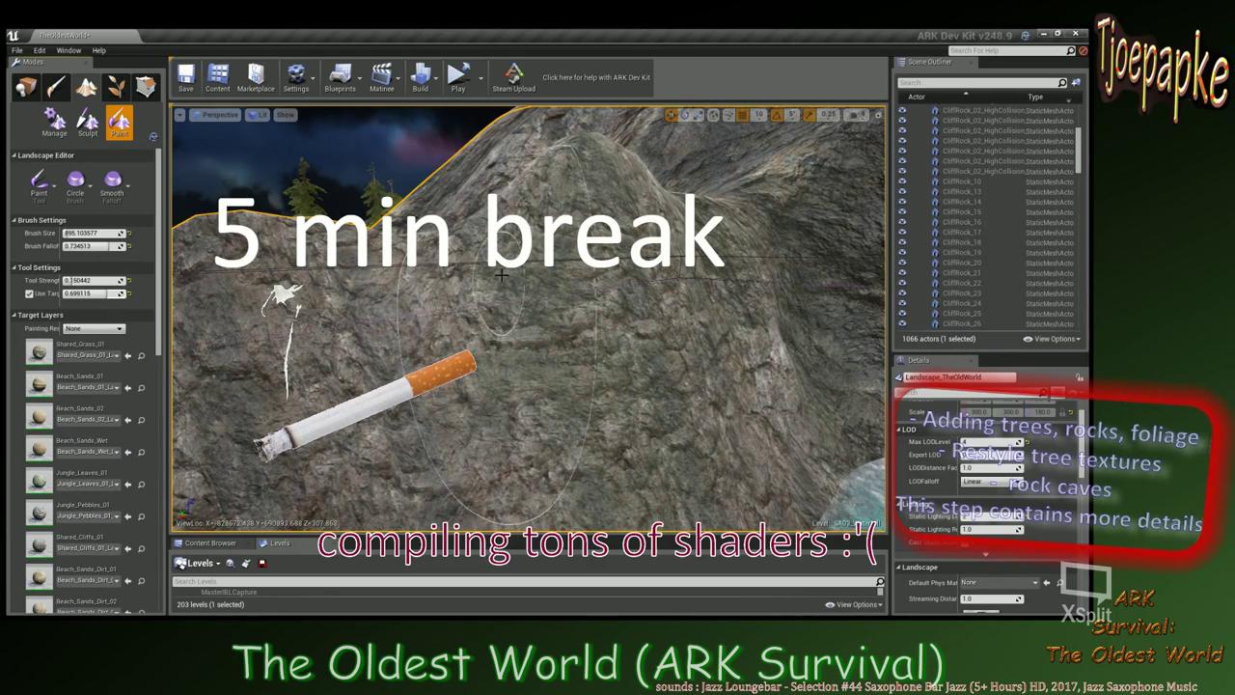
pyautogui.moveTo(502, 276); pyautogui.dragTo(405, 299, button='right')
pyautogui.moveTo(540, 347); pyautogui.dragTo(662, 425, button='right')
pyautogui.moveTo(662, 425); pyautogui.dragTo(606, 373)
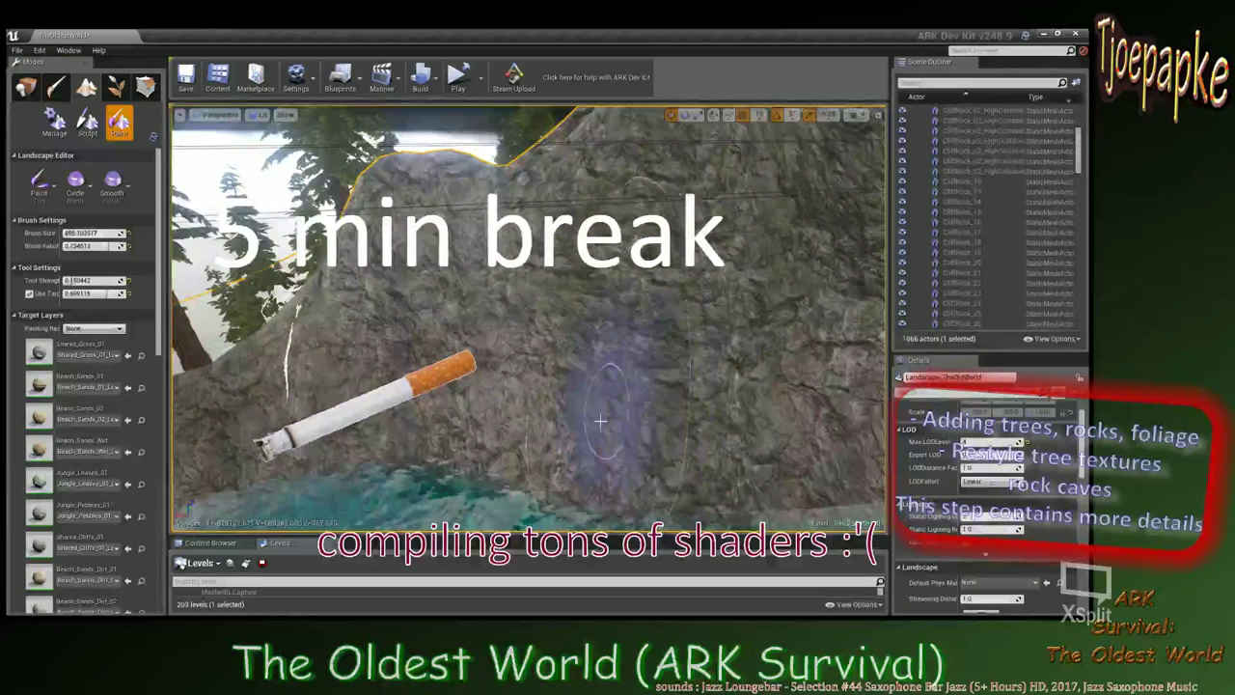
pyautogui.moveTo(606, 372)
pyautogui.mouseDown(button='right')
pyautogui.moveTo(540, 386)
pyautogui.moveTo(625, 412)
pyautogui.mouseUp(button='right')
pyautogui.scroll(-1, 624, 410)
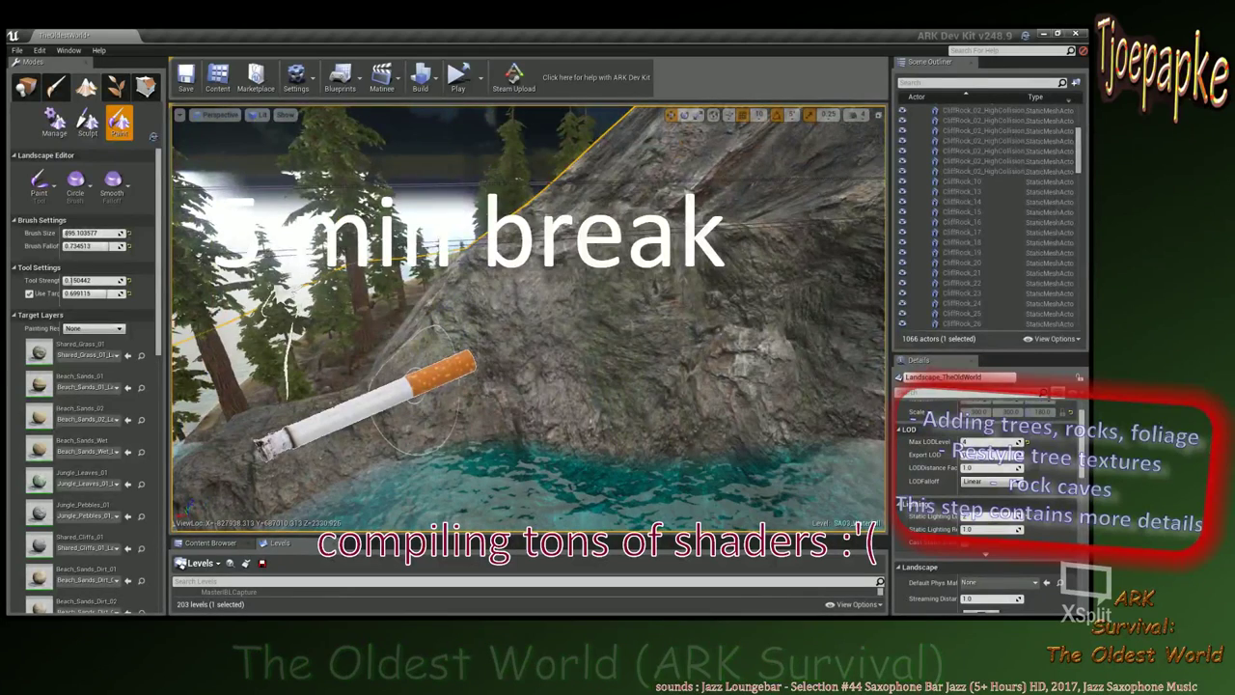
# Paint the Redwood Stream layer onto the cliff next to the wide waterfall between the two lakes.
pyautogui.moveTo(415, 386); pyautogui.dragTo(375, 373, button='right')
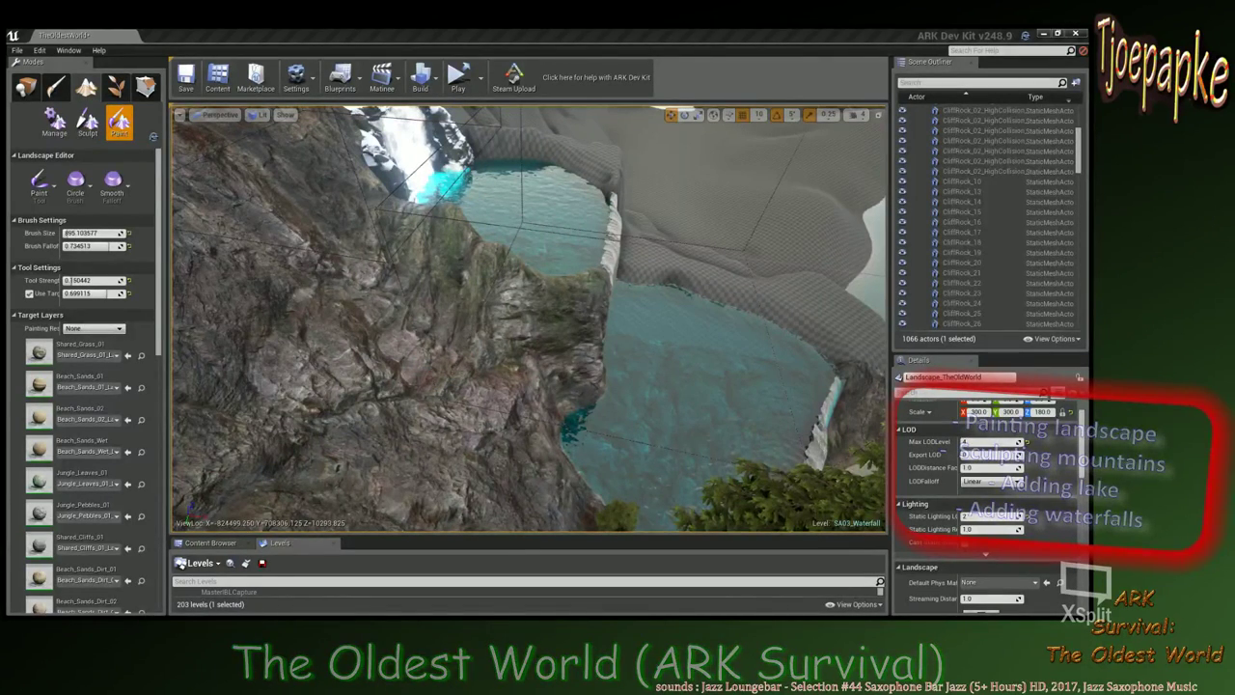
pyautogui.moveTo(616, 310); pyautogui.dragTo(540, 294, button='right')
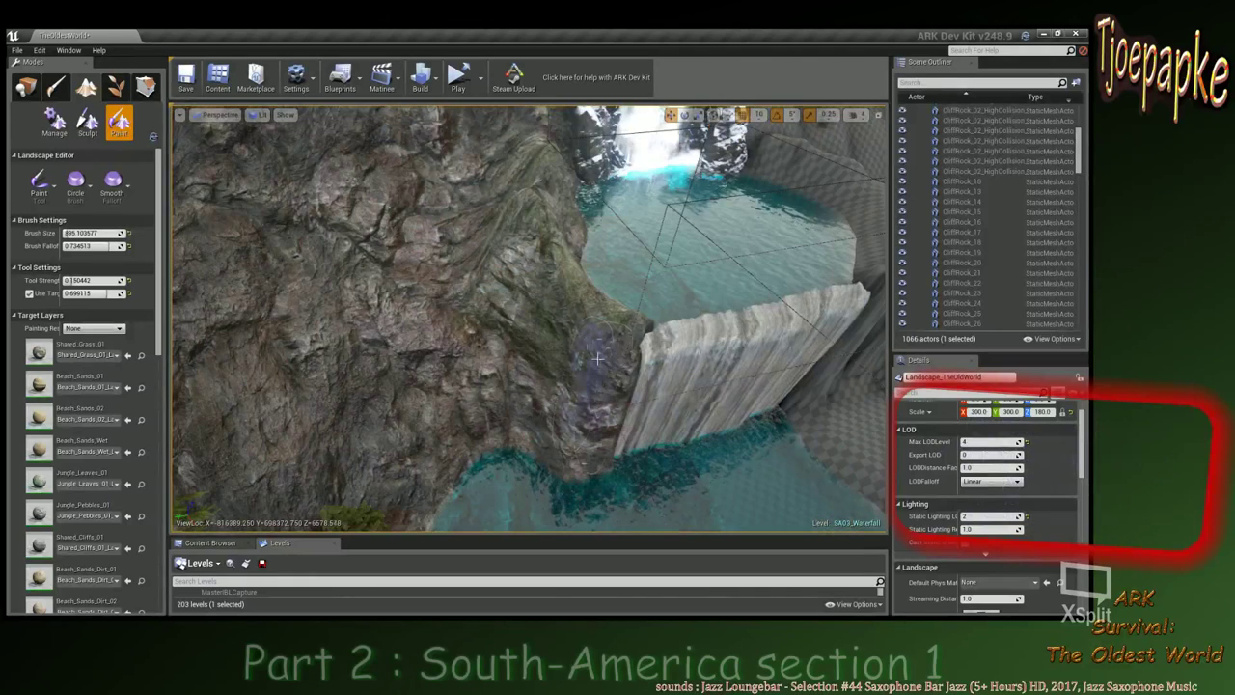
pyautogui.moveTo(604, 327)
pyautogui.mouseDown(button='right')
pyautogui.moveTo(492, 323)
pyautogui.moveTo(538, 325)
pyautogui.mouseUp(button='right')
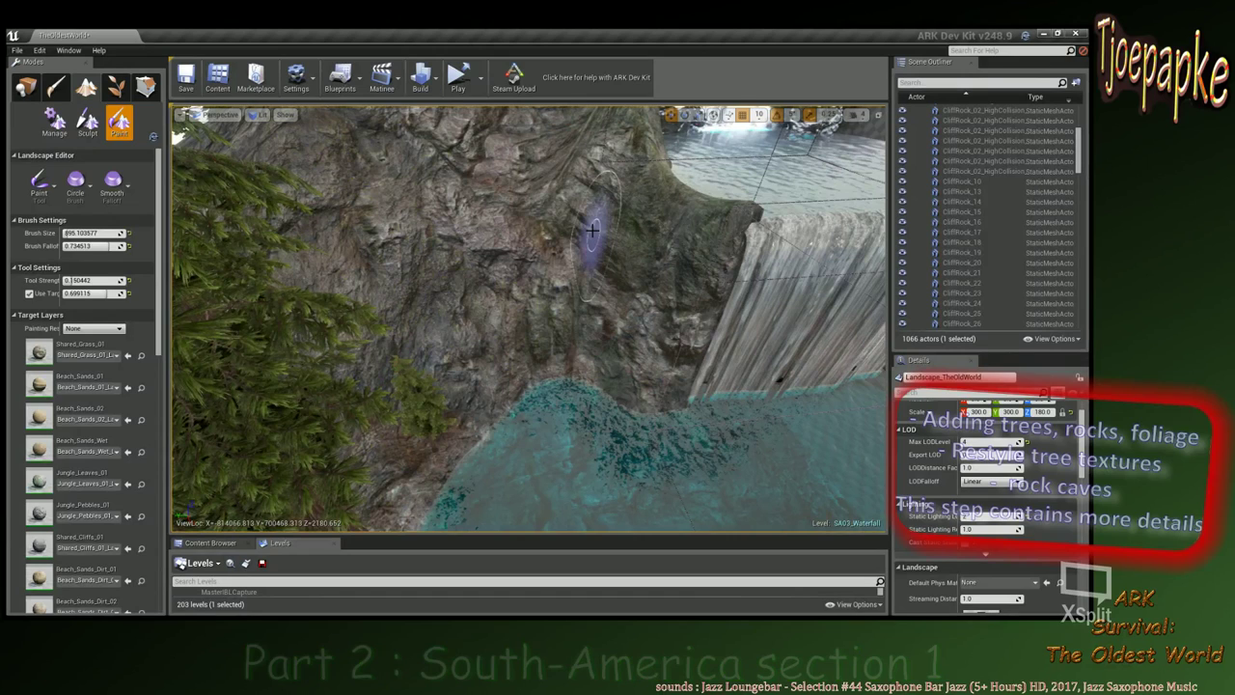
pyautogui.moveTo(593, 229)
pyautogui.mouseDown(button='right')
pyautogui.moveTo(449, 357)
pyautogui.moveTo(490, 334)
pyautogui.mouseUp(button='right')
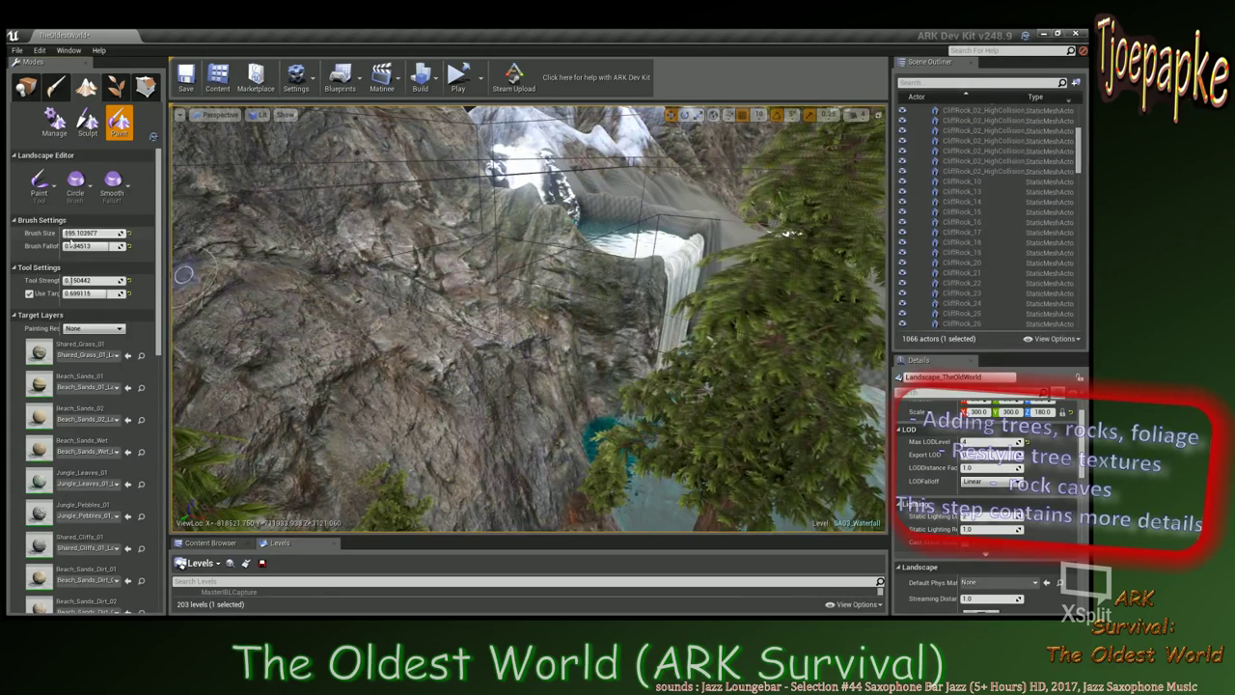
# Enlarge the paint brush, set its falloff to about 0.65, and paint Redwood Stream on the rock wall behind the conifers.
pyautogui.moveTo(69, 234); pyautogui.dragTo(104, 247)
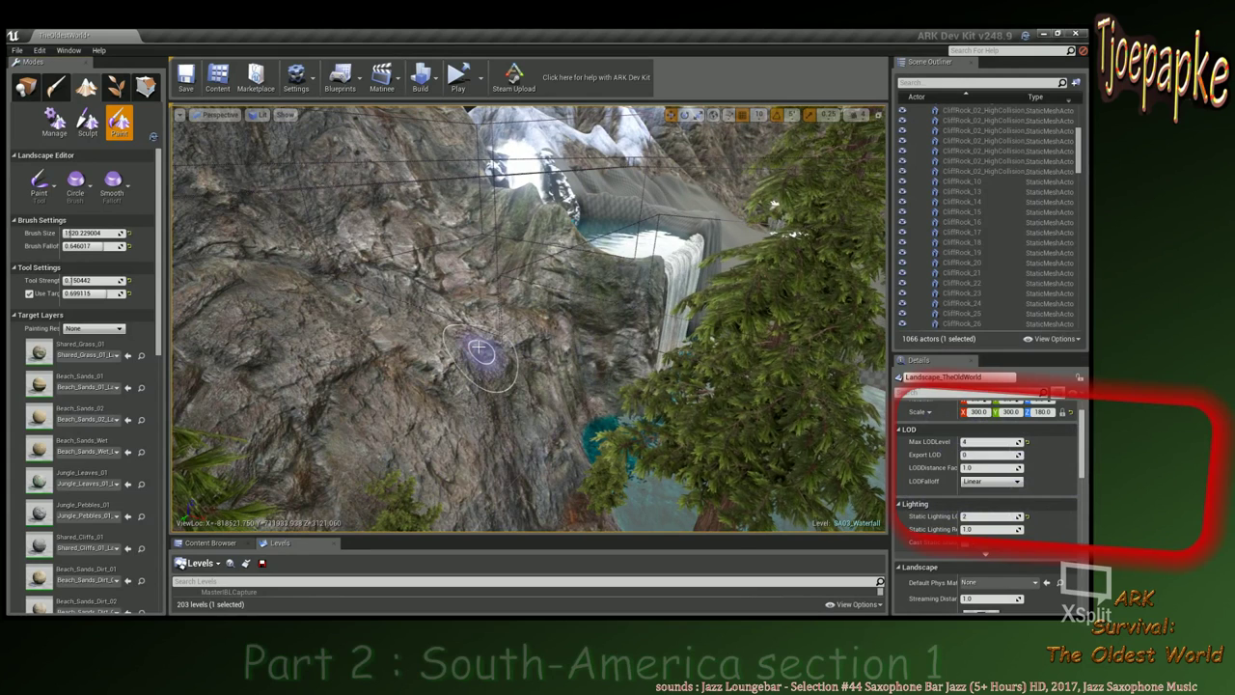
pyautogui.moveTo(479, 348)
pyautogui.mouseDown(button='right')
pyautogui.moveTo(593, 431)
pyautogui.moveTo(600, 475)
pyautogui.mouseUp(button='right')
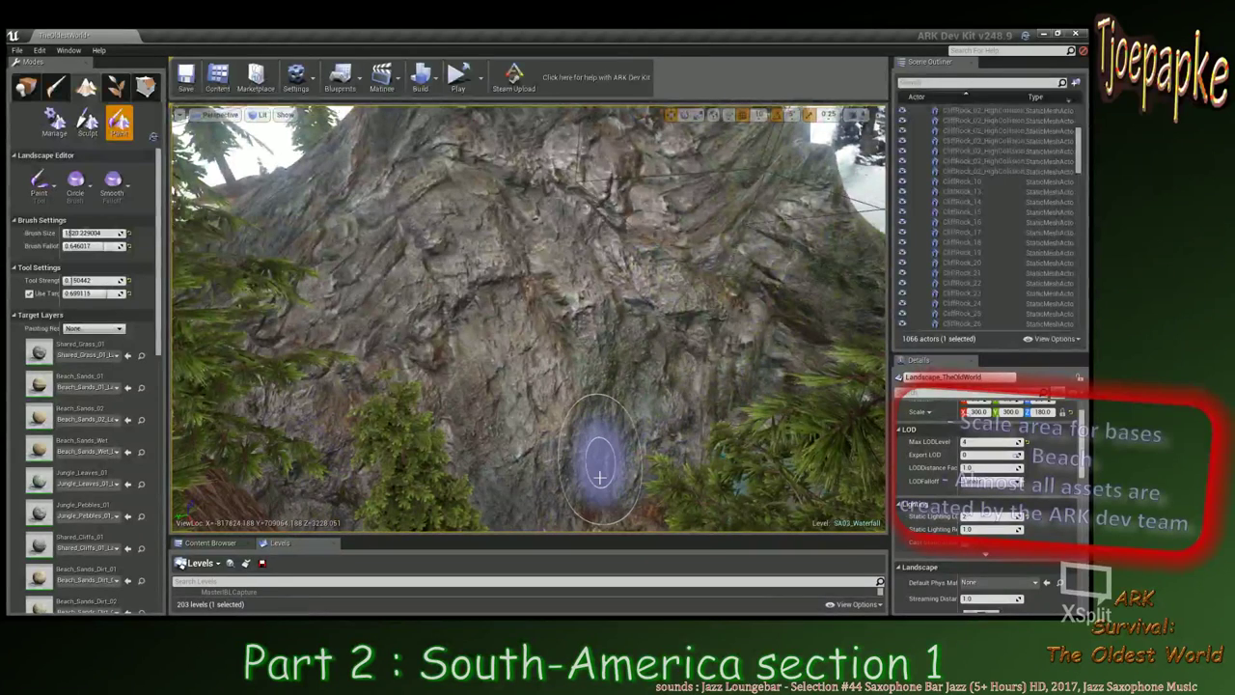
pyautogui.moveTo(599, 478); pyautogui.dragTo(620, 517, button='right')
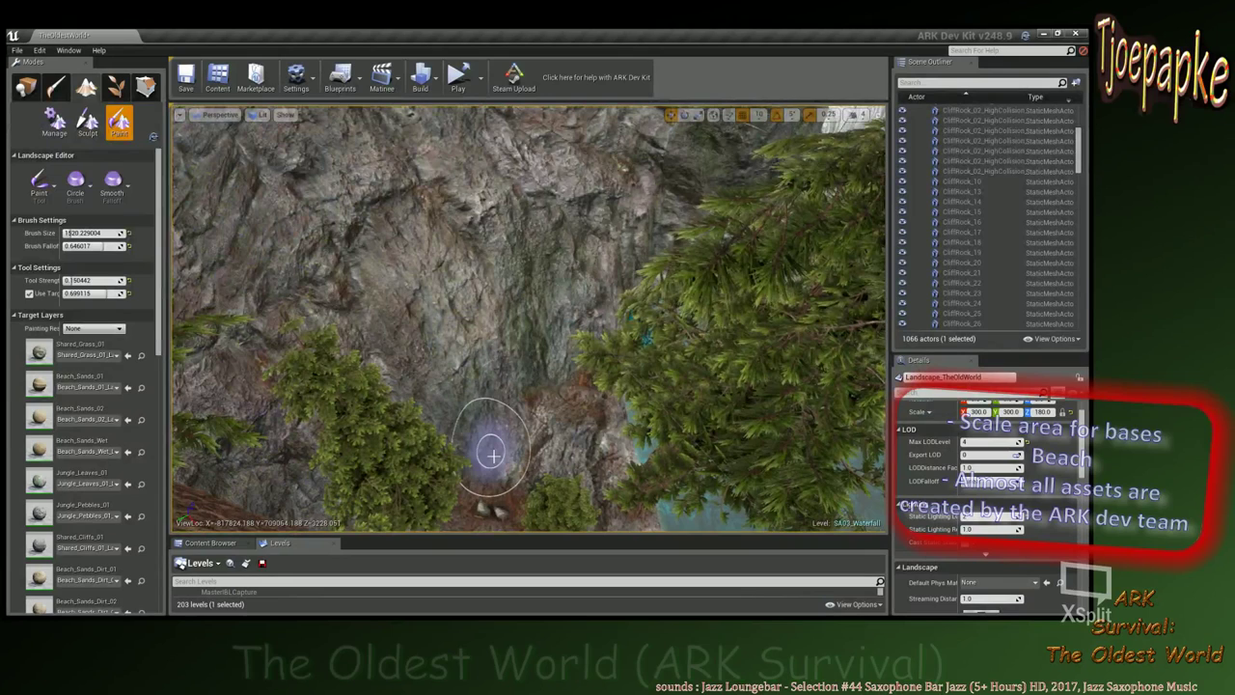
pyautogui.moveTo(493, 457)
pyautogui.mouseDown(button='right')
pyautogui.moveTo(457, 452)
pyautogui.moveTo(516, 410)
pyautogui.moveTo(573, 295)
pyautogui.moveTo(575, 255)
pyautogui.moveTo(603, 217)
pyautogui.mouseUp(button='right')
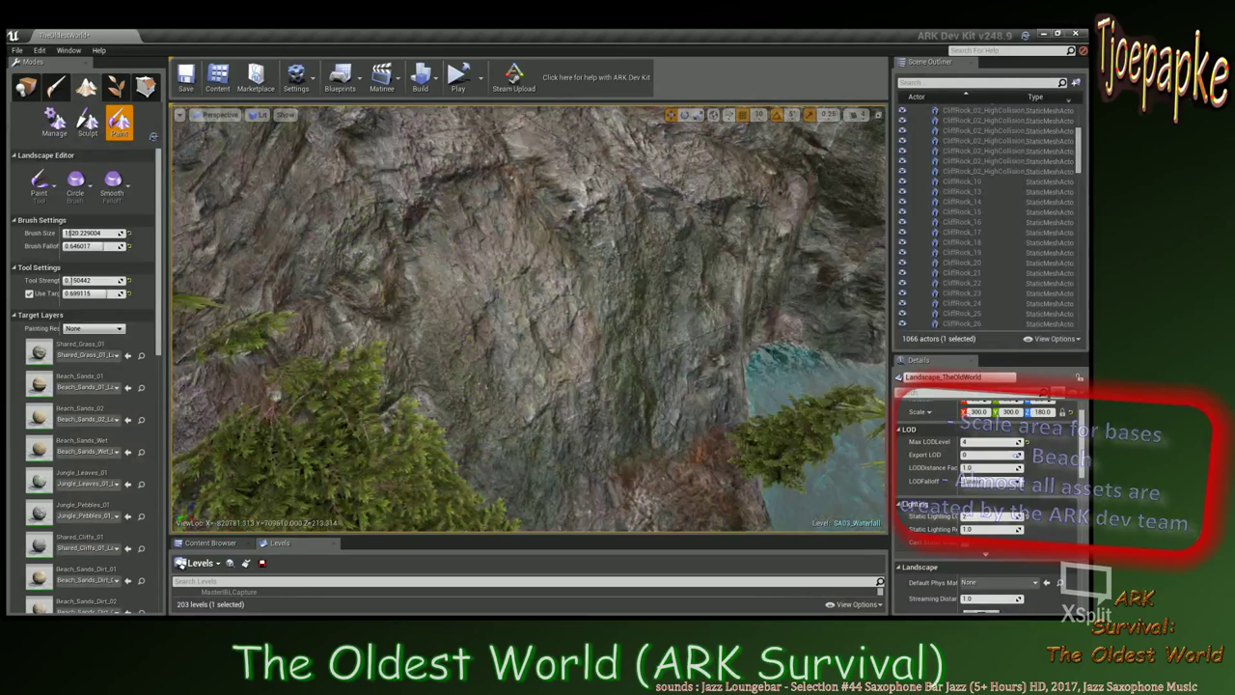
pyautogui.moveTo(579, 251); pyautogui.dragTo(538, 373, button='right')
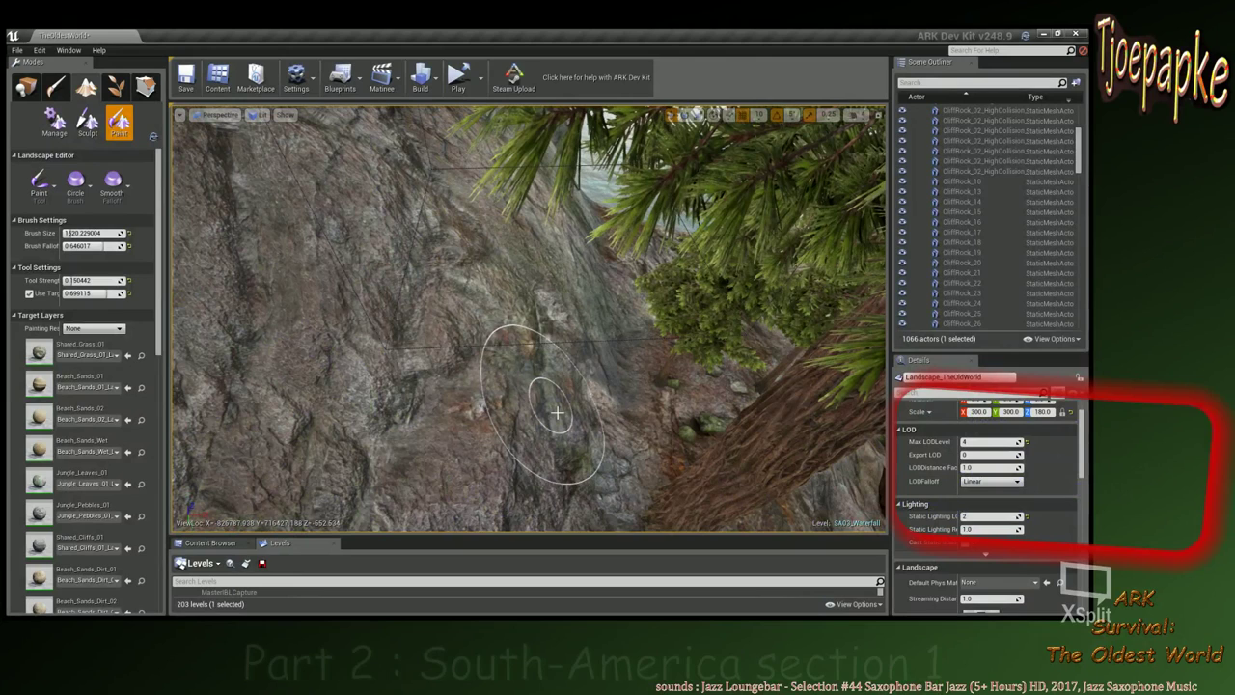
# Paint the Redwood Stream layer over the rocky ground beside the tree trunks and boulders and onto the adjoining rock wall.
pyautogui.moveTo(634, 359); pyautogui.dragTo(593, 415, button='right')
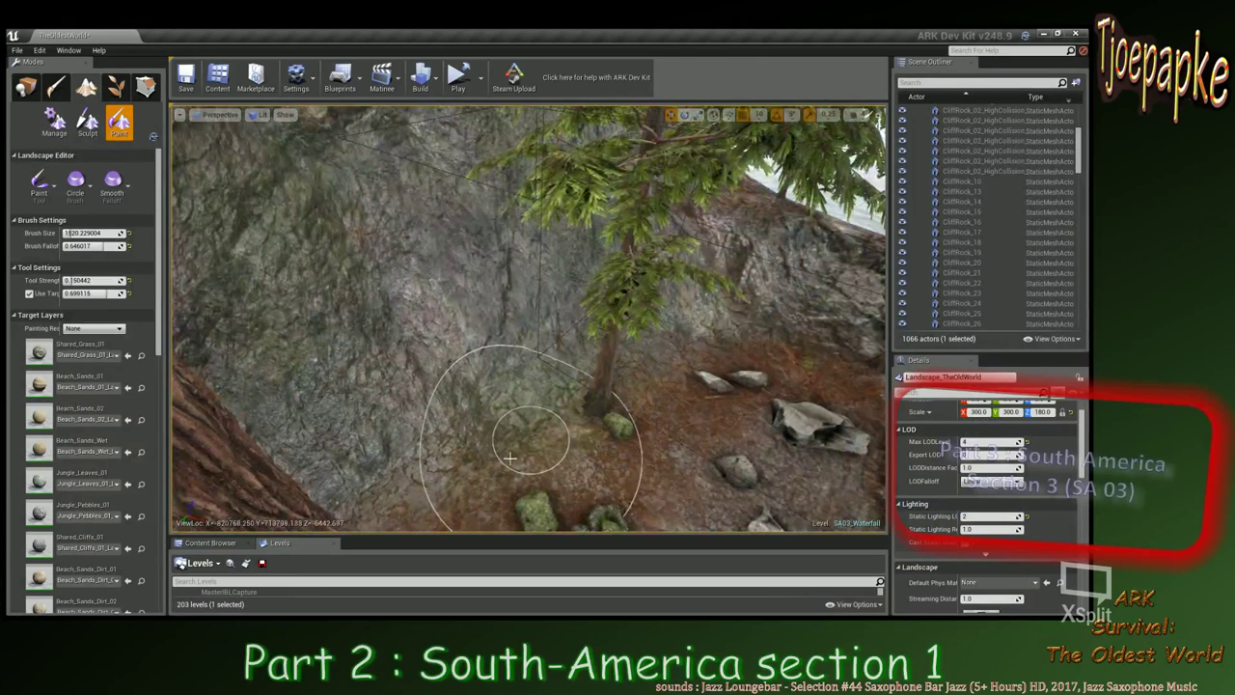
pyautogui.moveTo(510, 458); pyautogui.dragTo(511, 482, button='right')
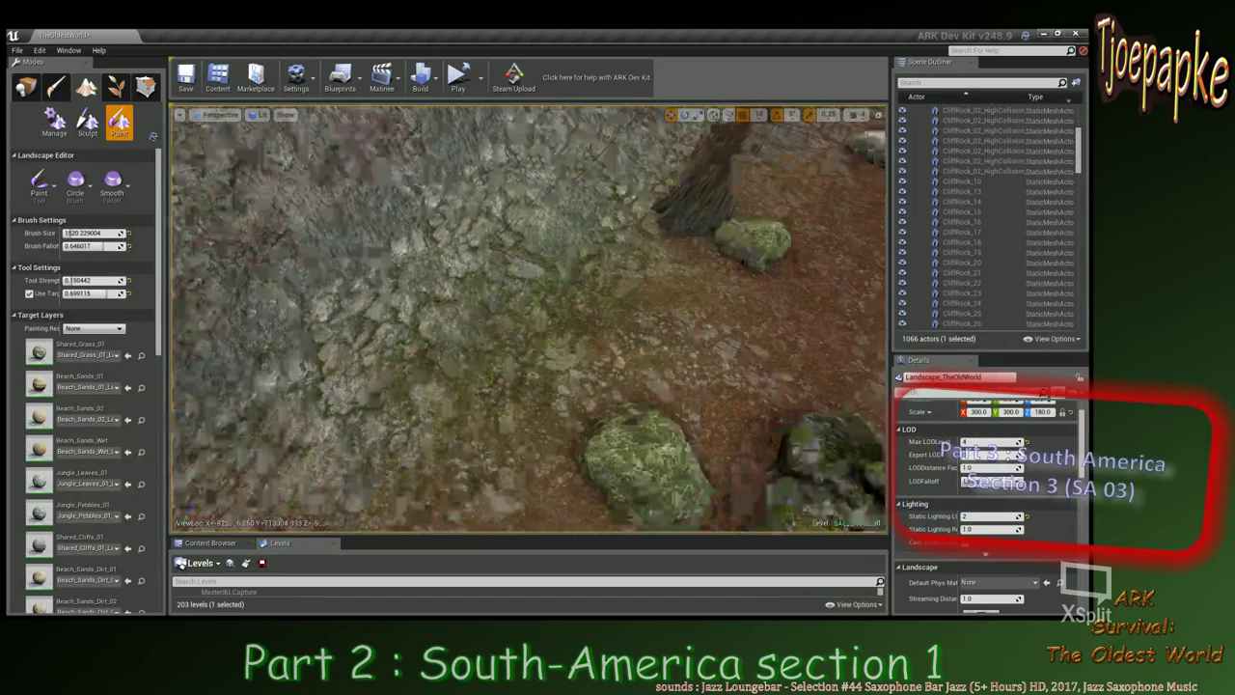
pyautogui.moveTo(599, 366)
pyautogui.mouseDown(button='right')
pyautogui.moveTo(613, 352)
pyautogui.moveTo(560, 406)
pyautogui.moveTo(538, 350)
pyautogui.mouseUp(button='right')
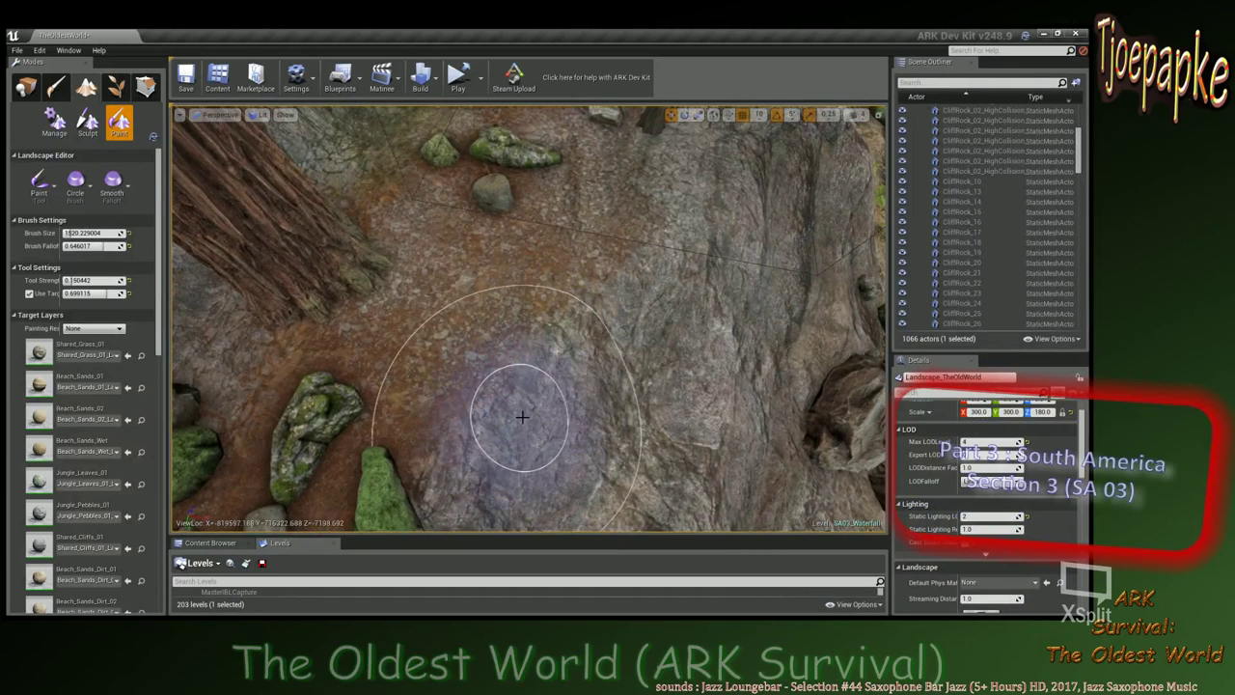
pyautogui.moveTo(621, 318)
pyautogui.mouseDown(button='right')
pyautogui.moveTo(569, 324)
pyautogui.moveTo(603, 323)
pyautogui.mouseUp(button='right')
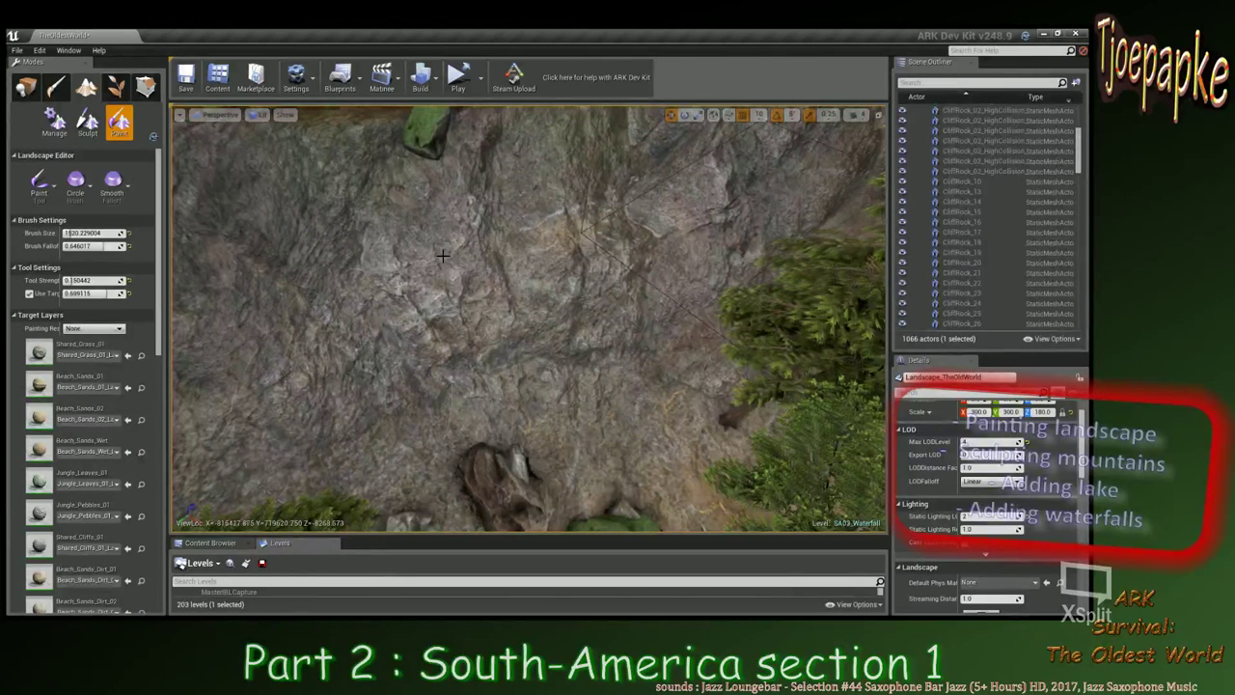
pyautogui.moveTo(345, 389)
pyautogui.mouseDown(button='right')
pyautogui.moveTo(261, 376)
pyautogui.moveTo(292, 365)
pyautogui.mouseUp(button='right')
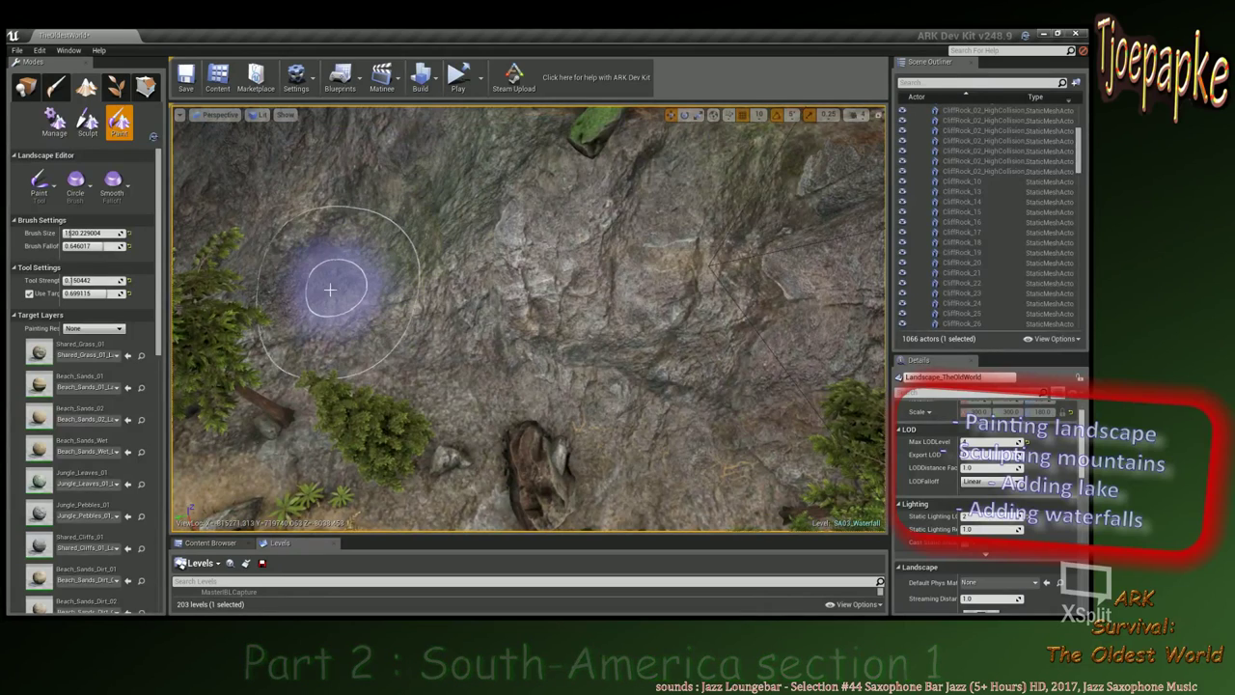
pyautogui.moveTo(311, 357)
pyautogui.mouseDown(button='right')
pyautogui.moveTo(391, 324)
pyautogui.moveTo(425, 345)
pyautogui.moveTo(483, 345)
pyautogui.moveTo(511, 359)
pyautogui.moveTo(530, 395)
pyautogui.moveTo(528, 377)
pyautogui.moveTo(595, 302)
pyautogui.mouseUp(button='right')
pyautogui.moveTo(595, 302)
pyautogui.mouseDown()
pyautogui.moveTo(698, 406)
pyautogui.moveTo(450, 315)
pyautogui.moveTo(487, 354)
pyautogui.mouseUp()
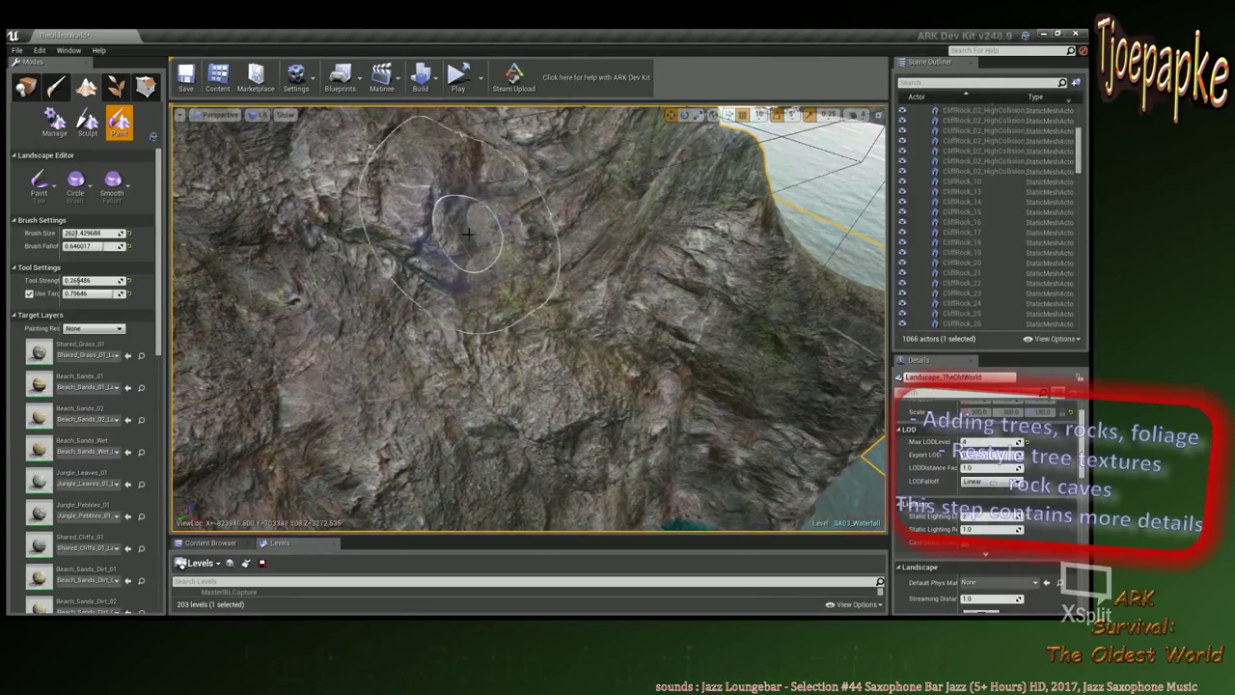
# Paint the selected layer on the cliff above the lake with brush size about 2621, strength about 0.27 and target value about 0.8.
pyautogui.moveTo(468, 233)
pyautogui.mouseDown()
pyautogui.moveTo(358, 289)
pyautogui.moveTo(381, 323)
pyautogui.moveTo(353, 298)
pyautogui.mouseUp()
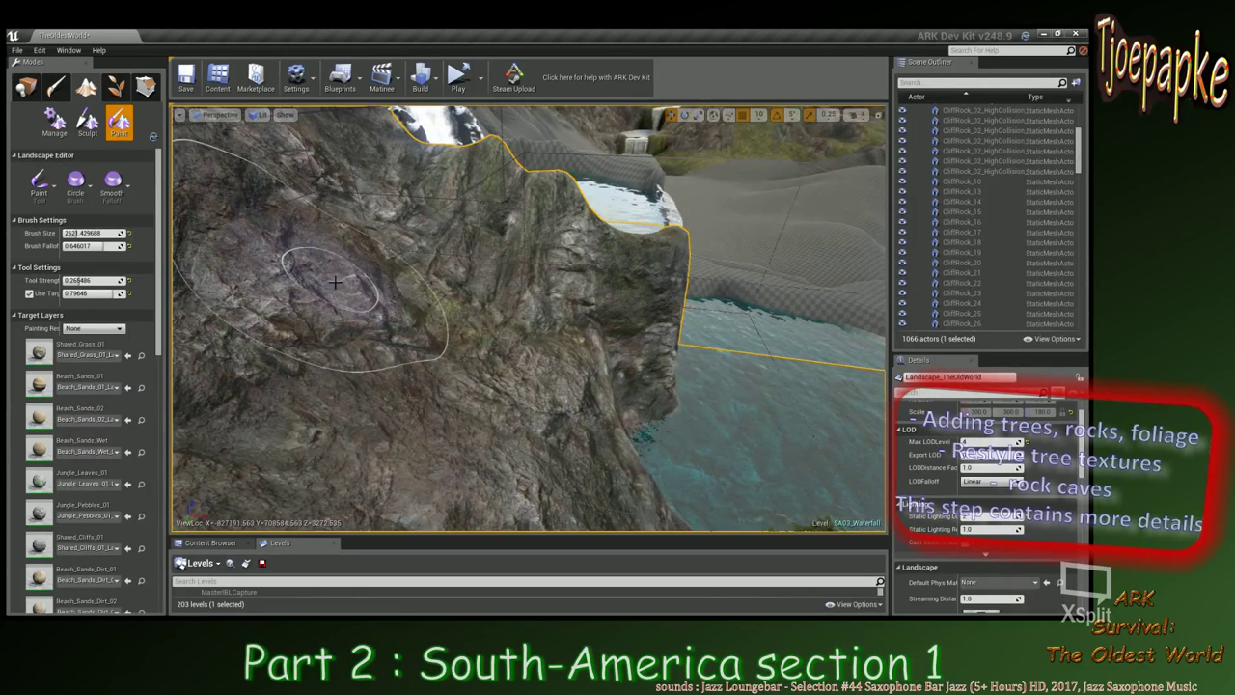
pyautogui.moveTo(335, 281); pyautogui.dragTo(382, 294)
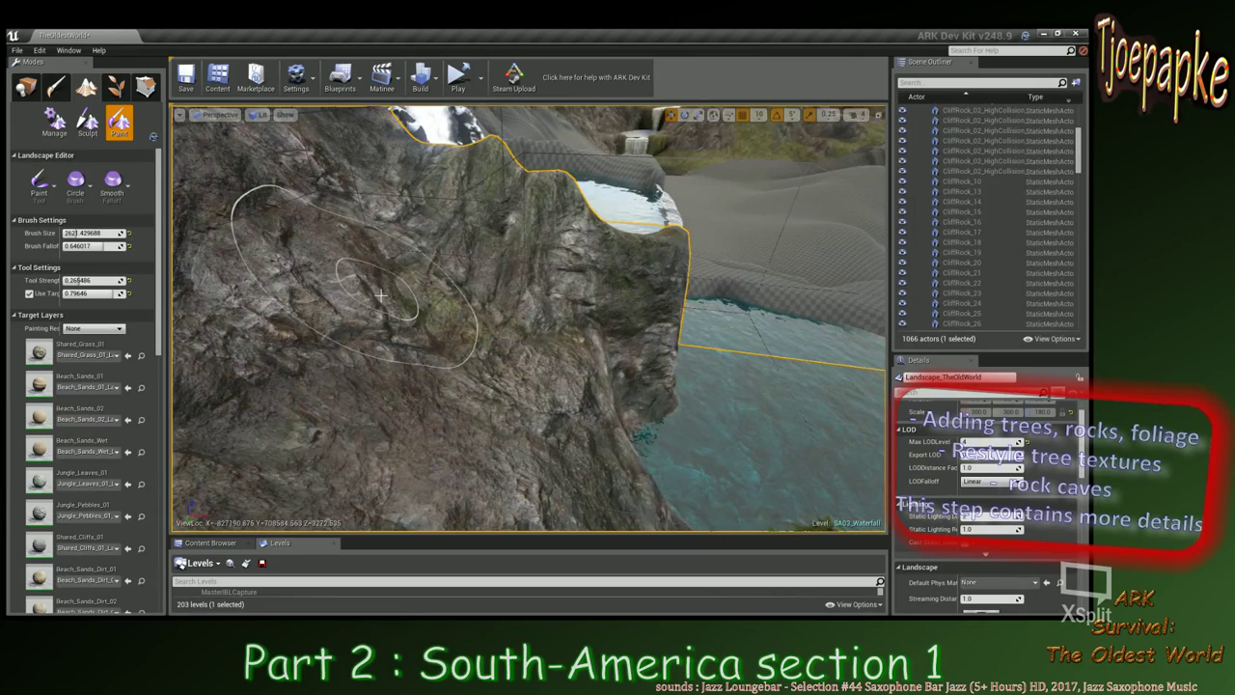
pyautogui.click(386, 409)
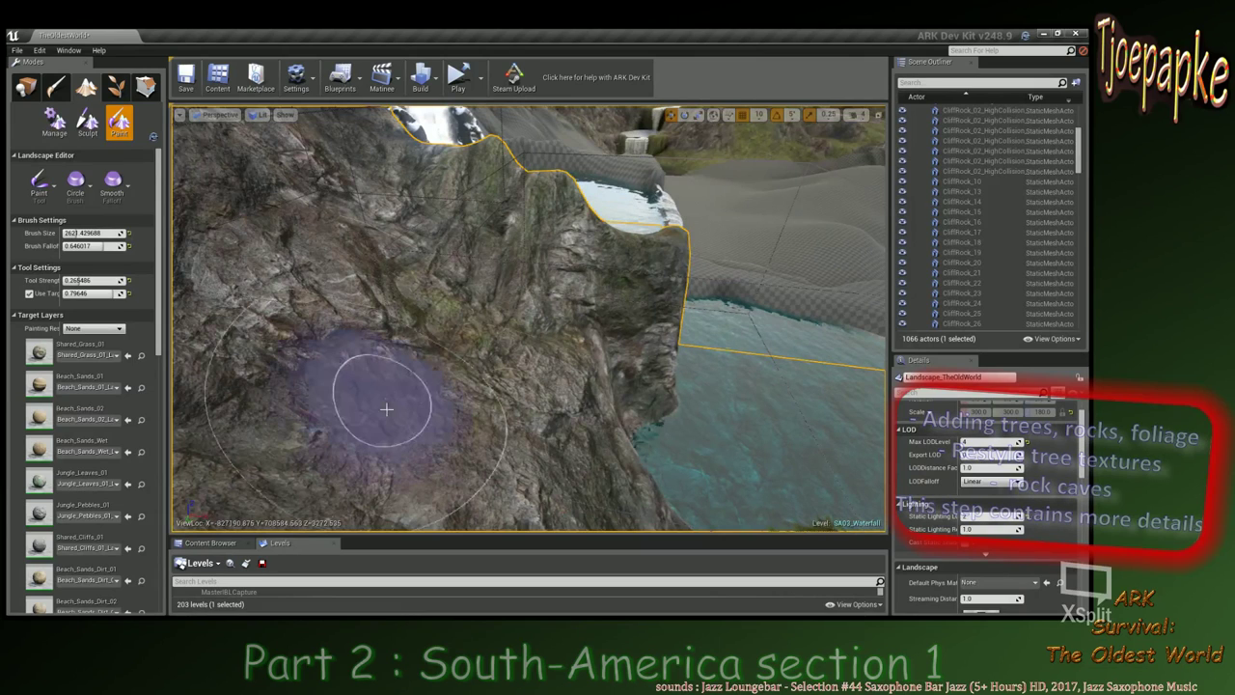
pyautogui.moveTo(386, 409); pyautogui.dragTo(348, 432, button='right')
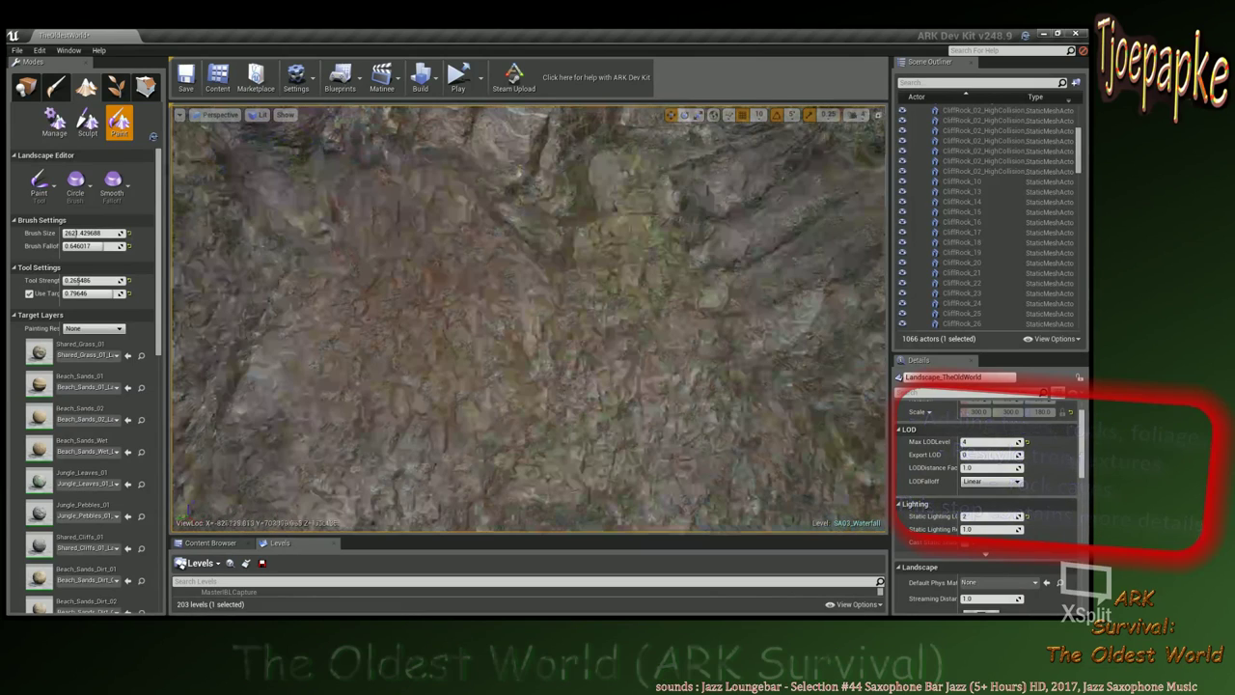
pyautogui.moveTo(556, 396)
pyautogui.mouseDown(button='right')
pyautogui.moveTo(541, 386)
pyautogui.moveTo(574, 401)
pyautogui.moveTo(556, 395)
pyautogui.mouseUp(button='right')
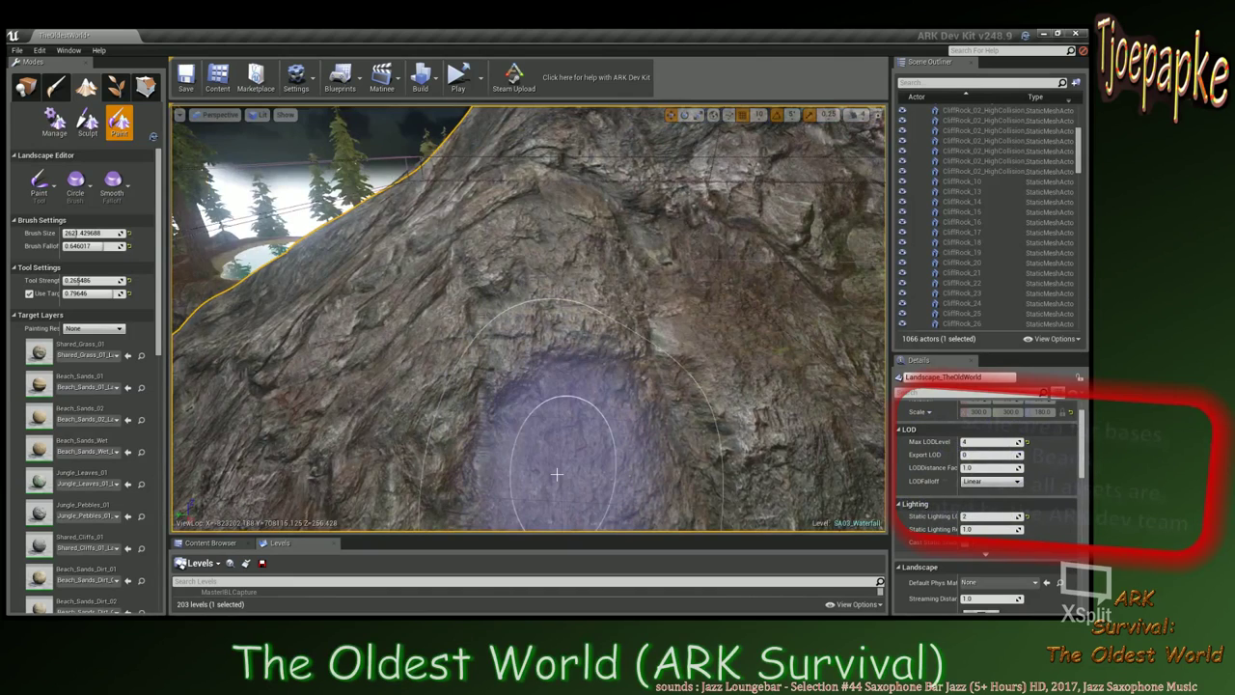
# Paint the selected landscape layer over the cliff faces beside the conifers.
pyautogui.moveTo(557, 473); pyautogui.dragTo(570, 482, button='right')
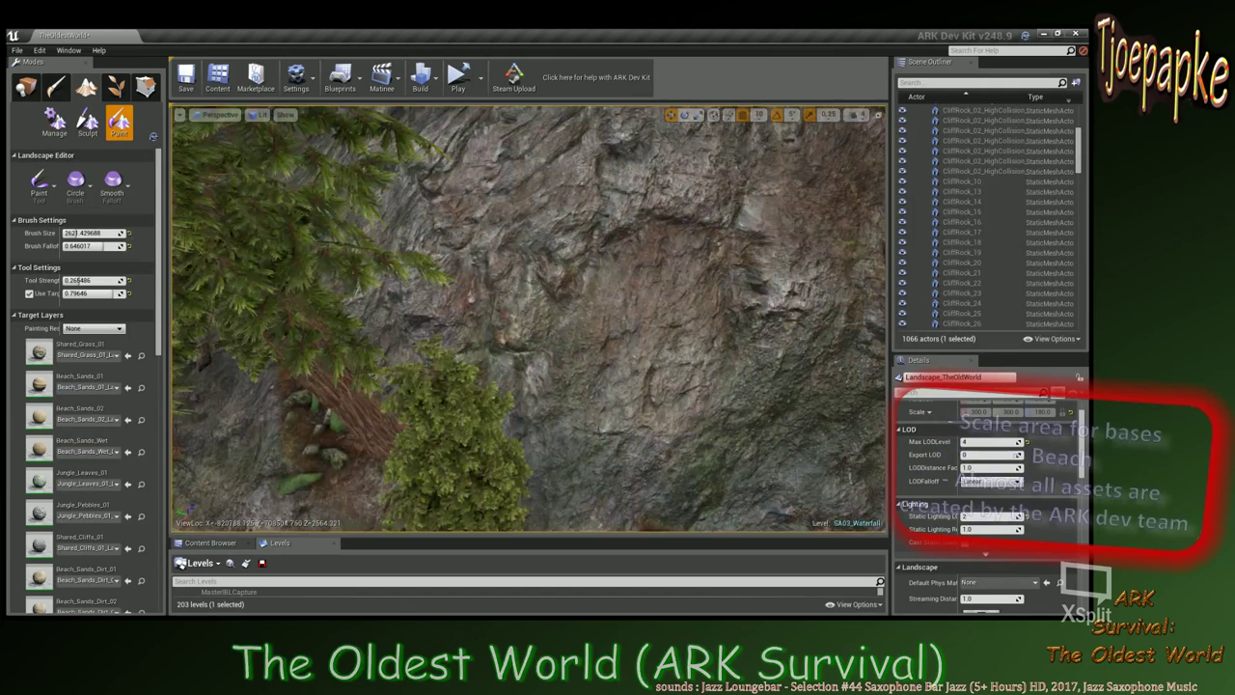
pyautogui.moveTo(556, 353)
pyautogui.mouseDown(button='right')
pyautogui.moveTo(550, 381)
pyautogui.moveTo(557, 354)
pyautogui.mouseUp(button='right')
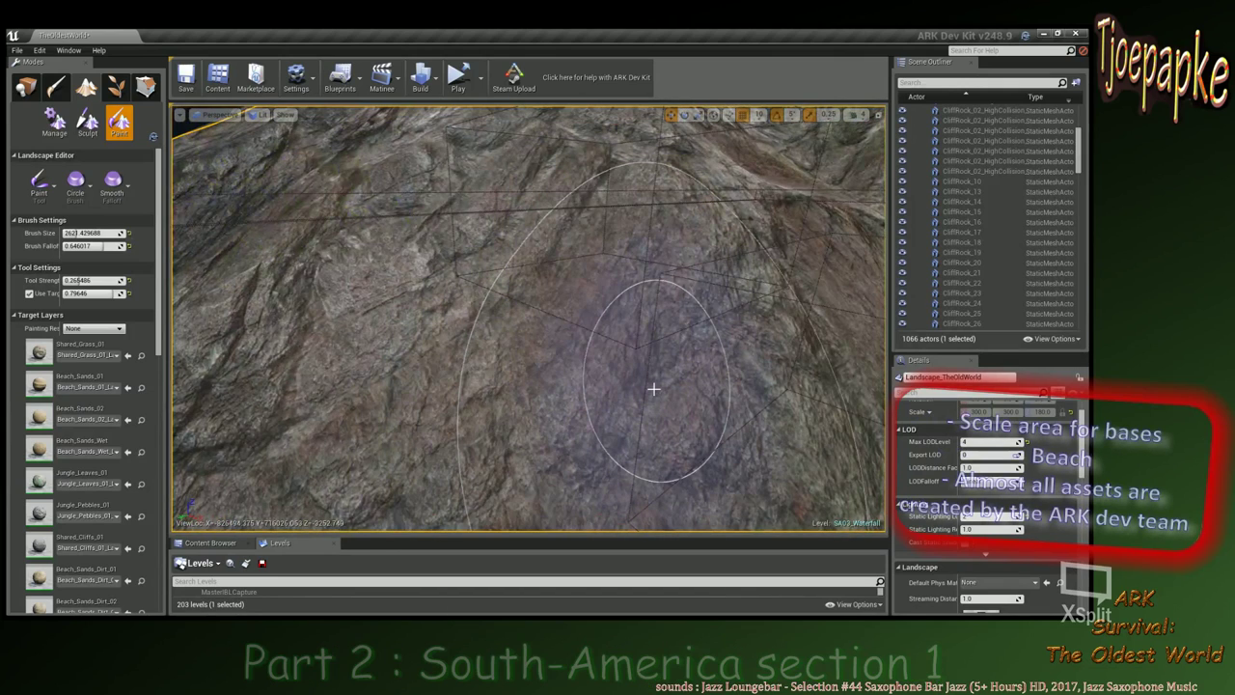
pyautogui.moveTo(653, 389); pyautogui.dragTo(679, 395, button='right')
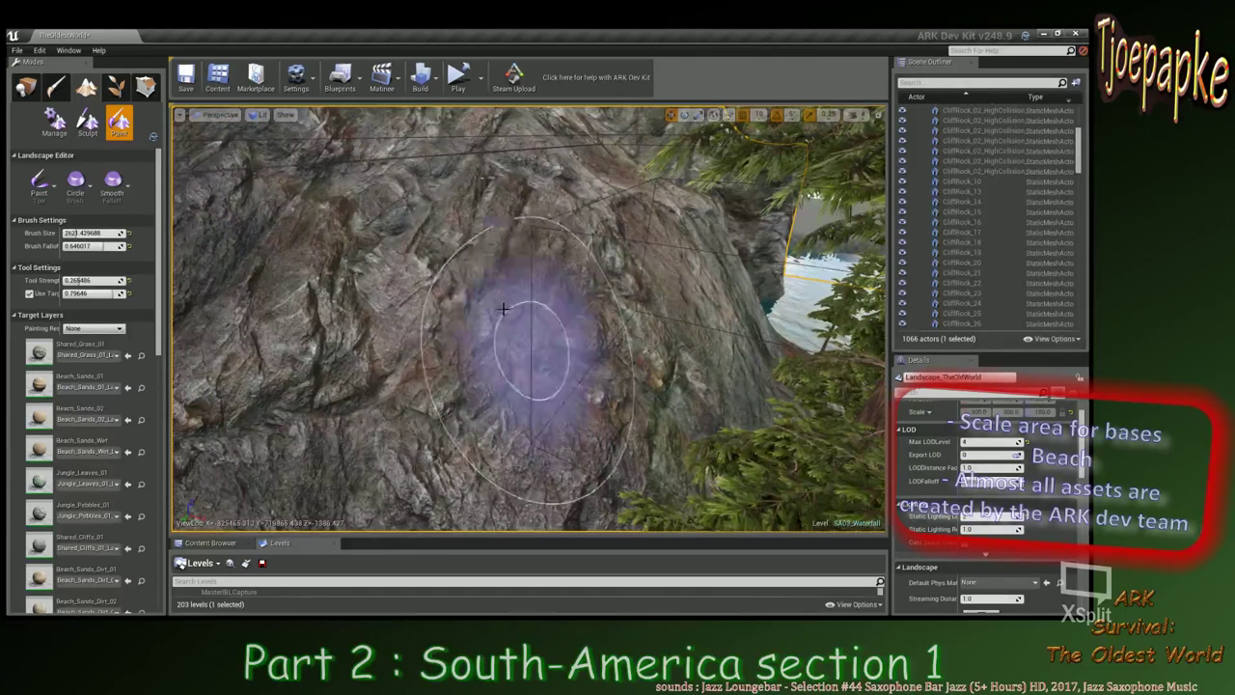
pyautogui.moveTo(503, 309)
pyautogui.mouseDown(button='right')
pyautogui.moveTo(460, 362)
pyautogui.moveTo(520, 330)
pyautogui.moveTo(473, 352)
pyautogui.mouseUp(button='right')
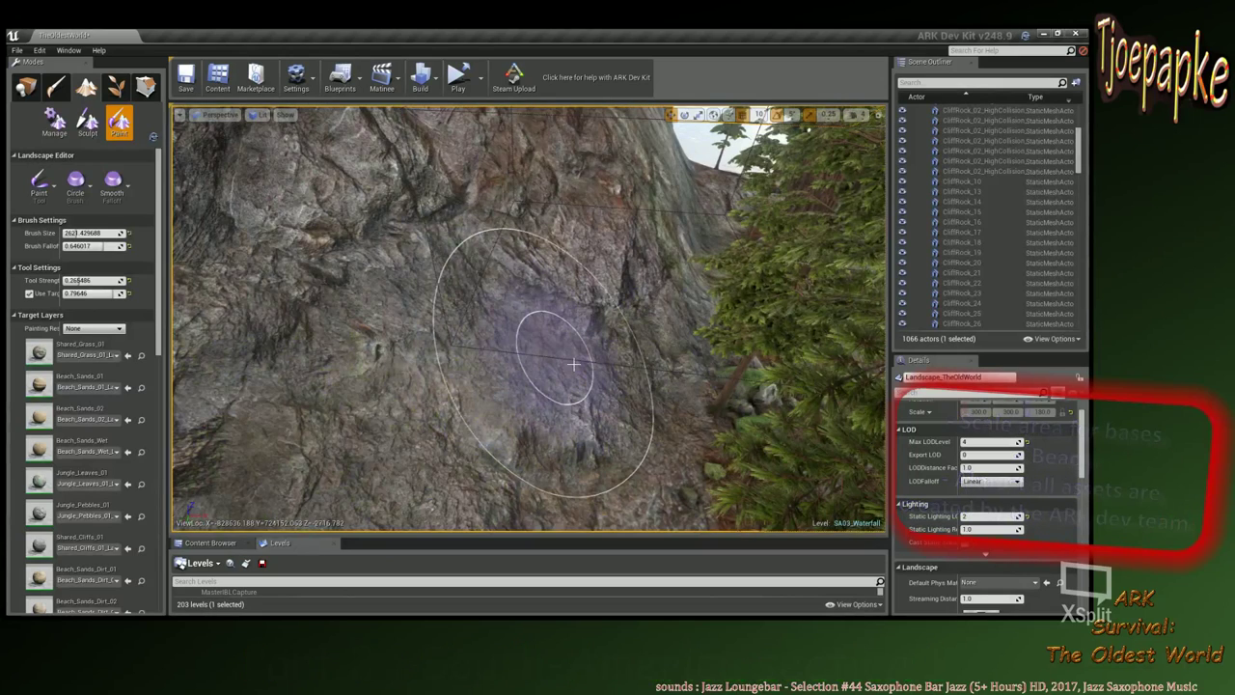
pyautogui.moveTo(574, 364)
pyautogui.mouseDown(button='right')
pyautogui.moveTo(554, 367)
pyautogui.moveTo(569, 261)
pyautogui.moveTo(620, 368)
pyautogui.mouseUp(button='right')
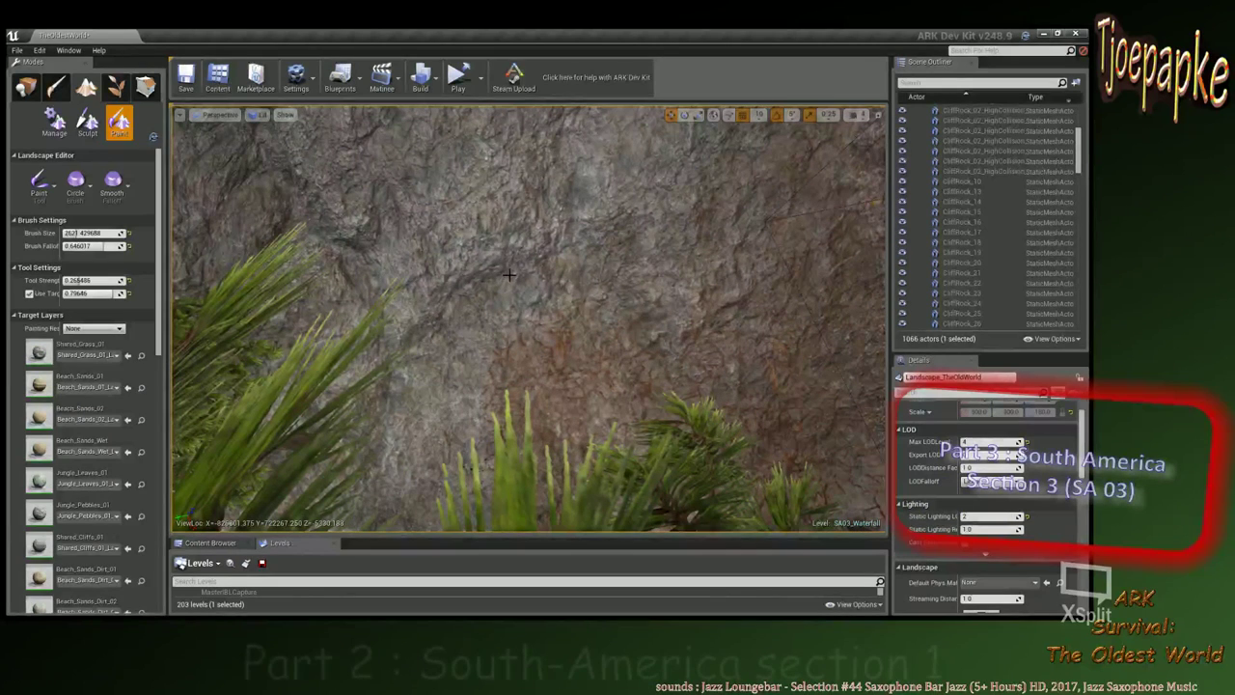
# Paint the selected landscape layer on the rocky slope at the foot of the tree above the beach.
pyautogui.moveTo(510, 276); pyautogui.dragTo(510, 275, button='right')
pyautogui.moveTo(479, 316); pyautogui.dragTo(475, 282, button='right')
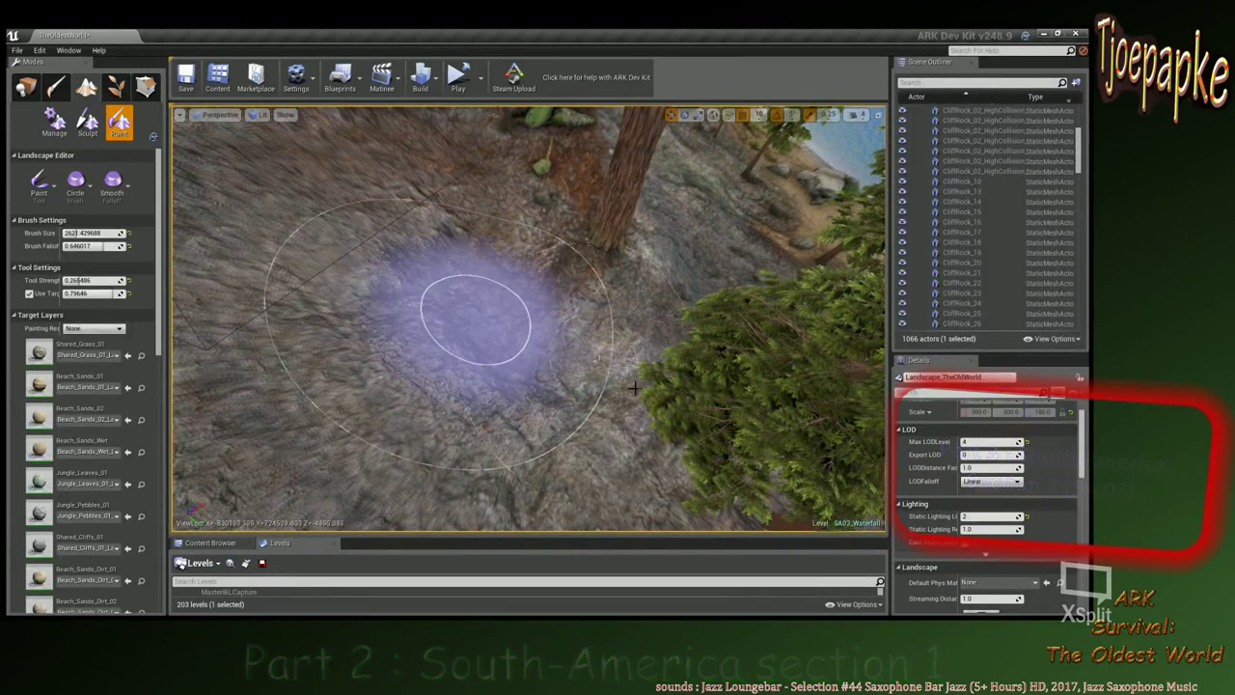
pyautogui.scroll(1, 598, 360)
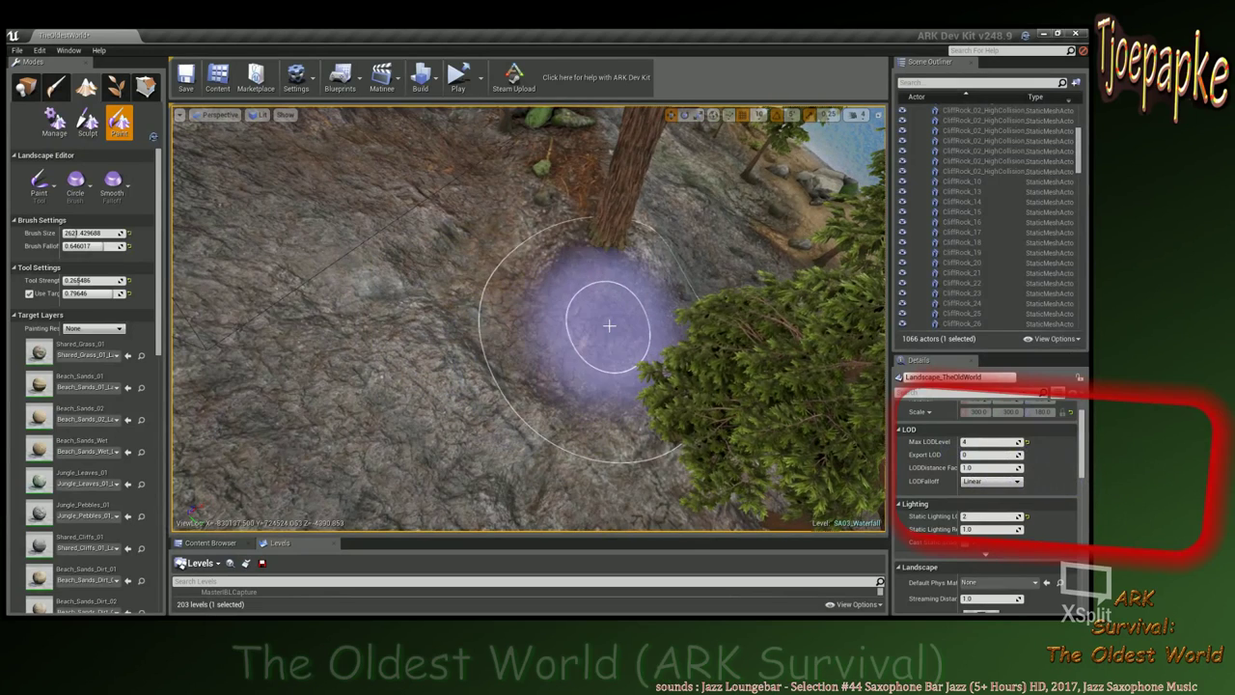
pyautogui.click(627, 351)
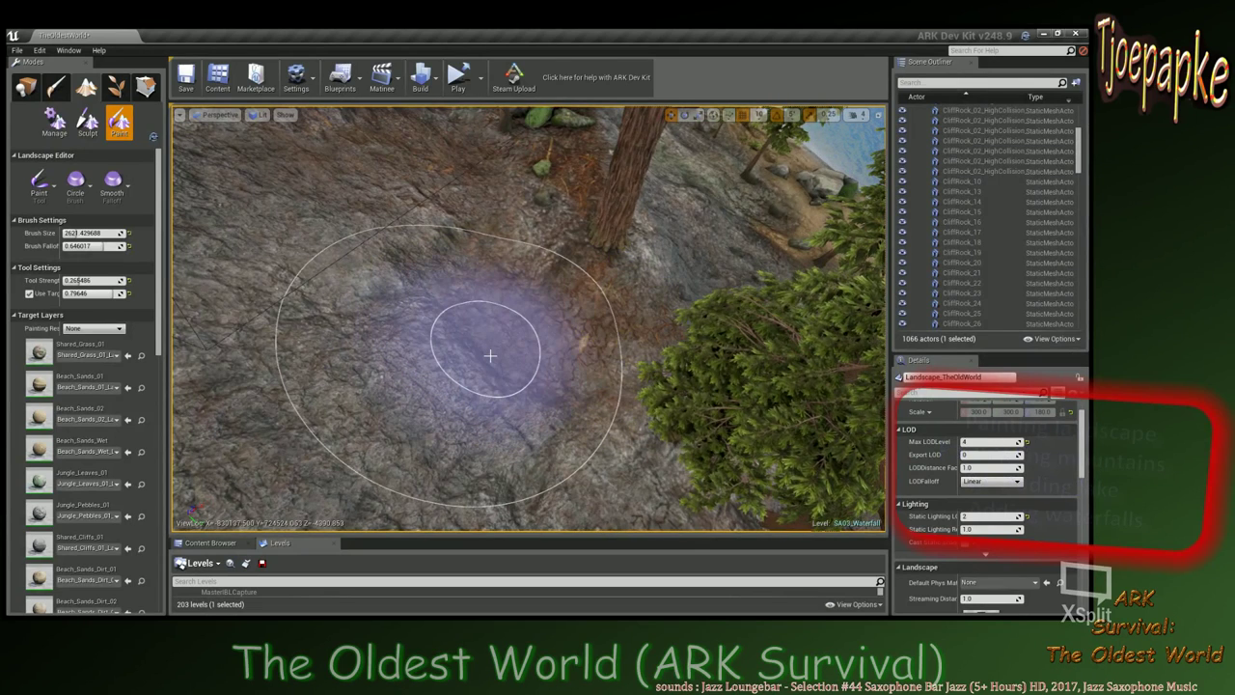
pyautogui.moveTo(491, 356); pyautogui.dragTo(565, 428)
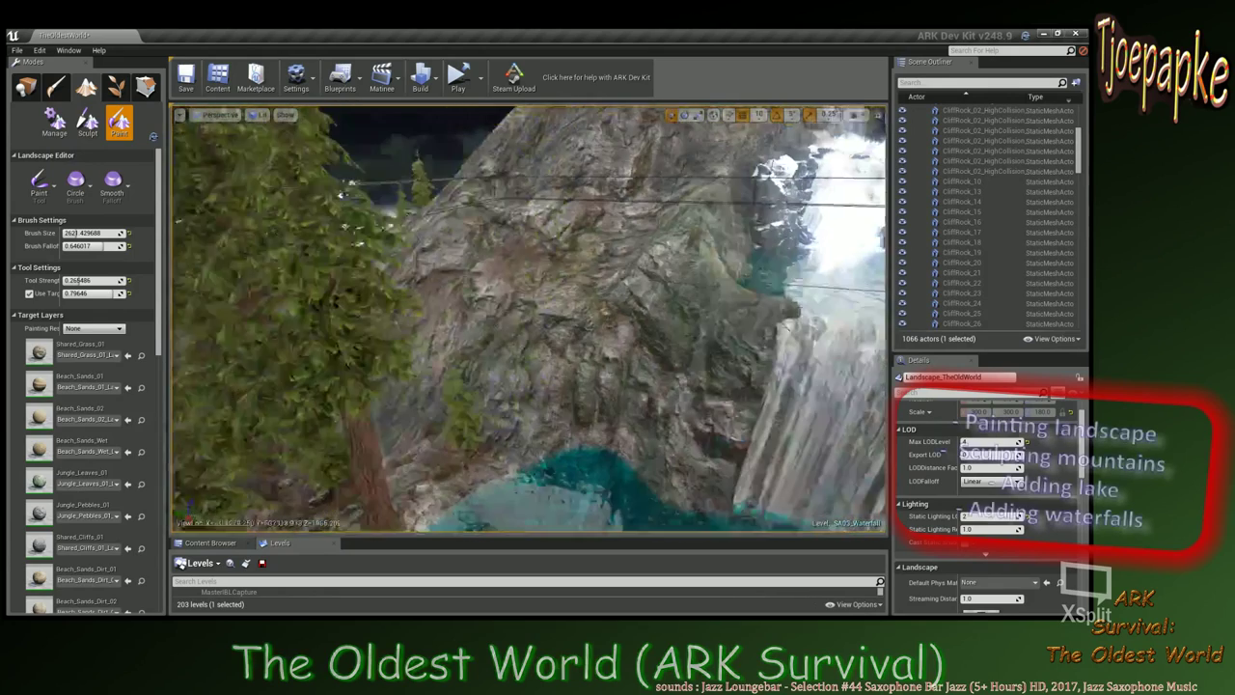
# Paint Beach_Sands_Wet on the lake bed below the wide waterfall, with tool strength about 0.61 and target value about 0.86.
pyautogui.press('w')
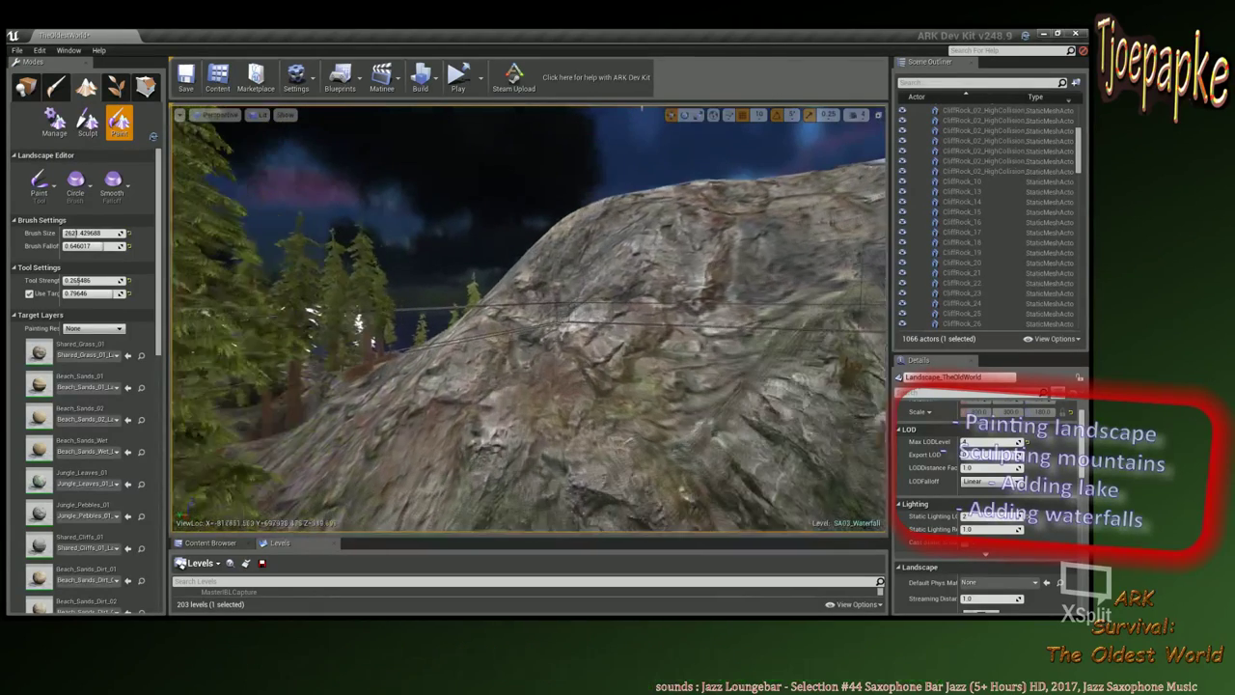
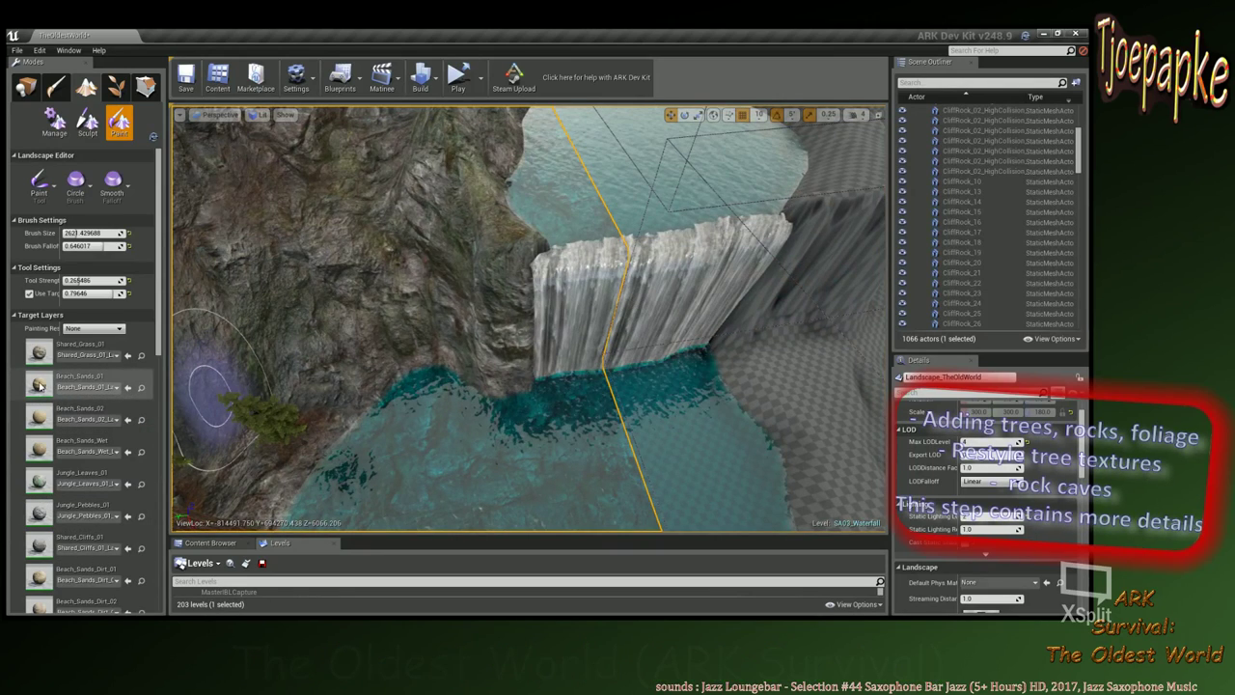
pyautogui.click(39, 448)
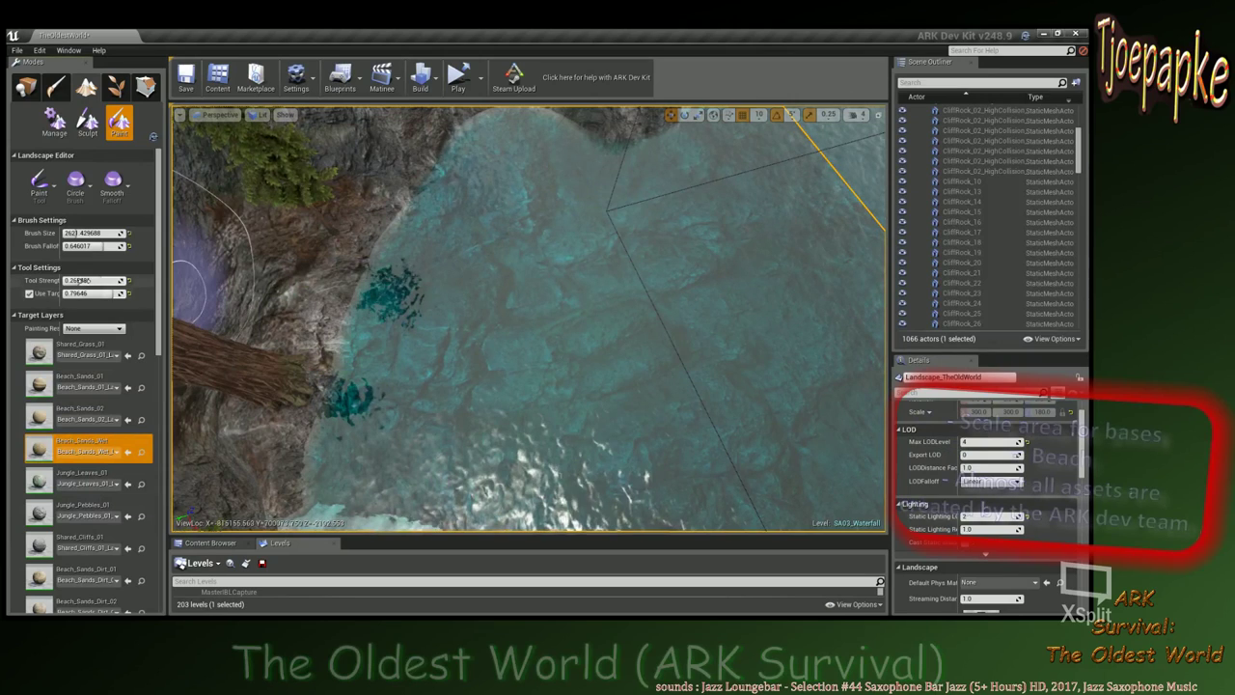
pyautogui.moveTo(82, 281); pyautogui.dragTo(115, 293)
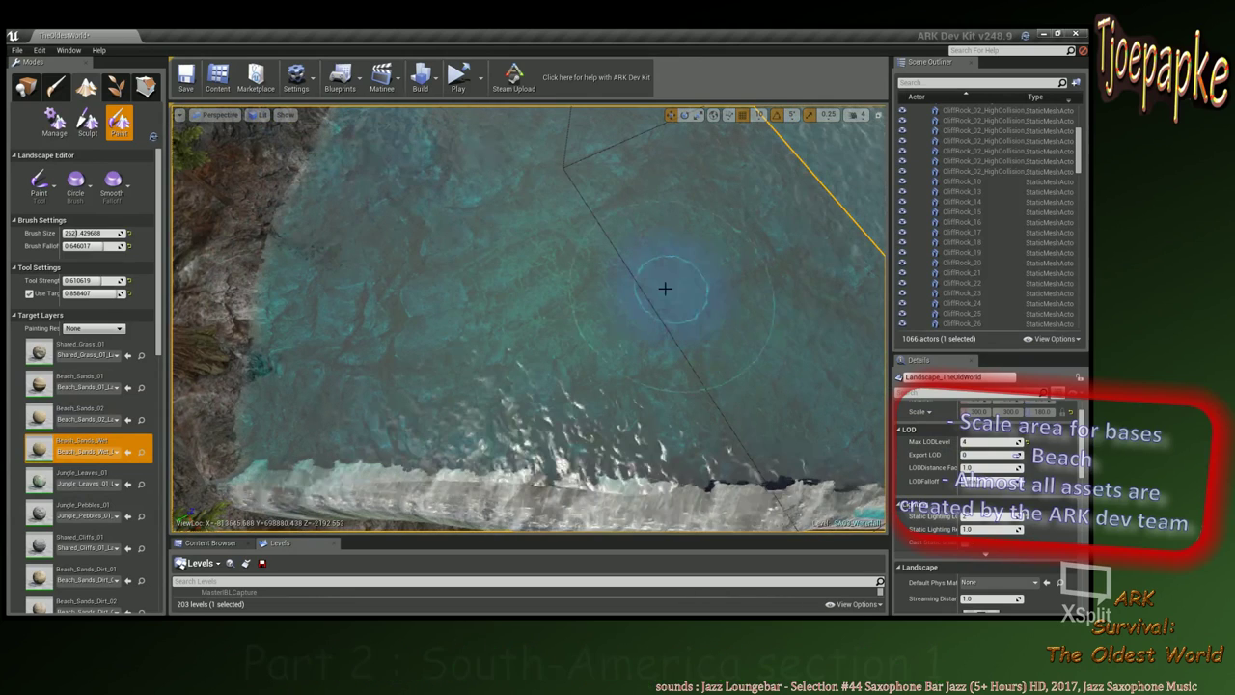
pyautogui.moveTo(665, 289); pyautogui.dragTo(642, 313, button='right')
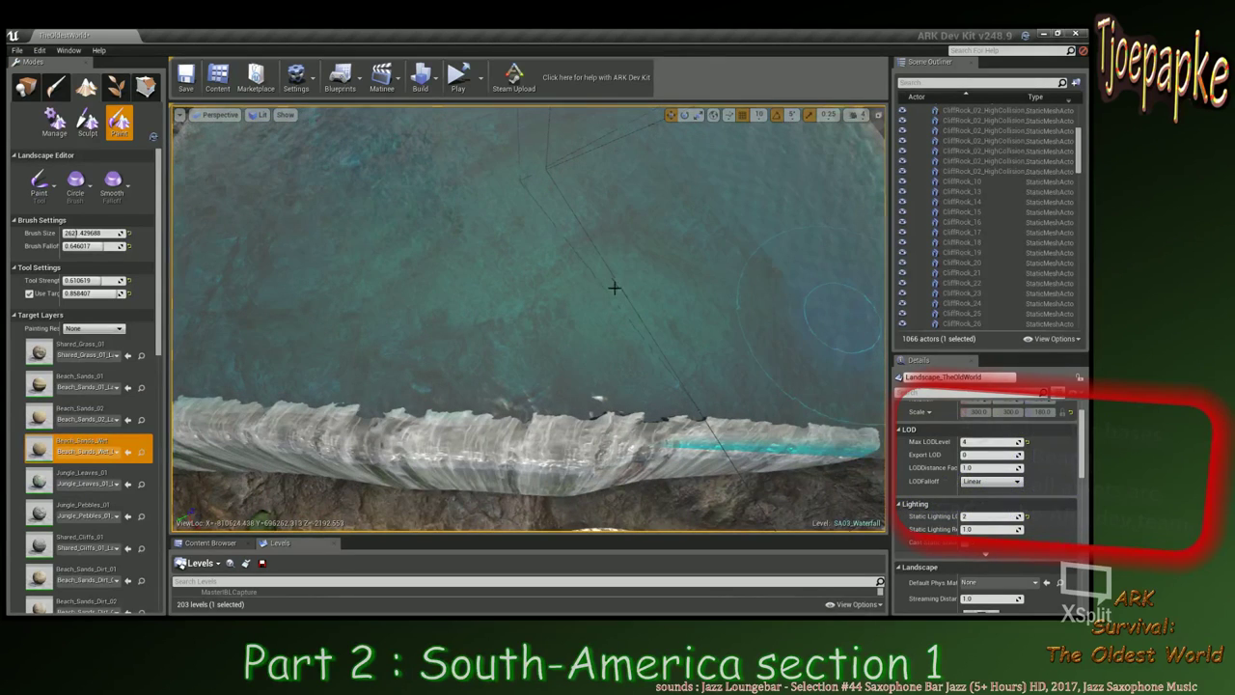
pyautogui.moveTo(614, 287); pyautogui.dragTo(654, 274, button='right')
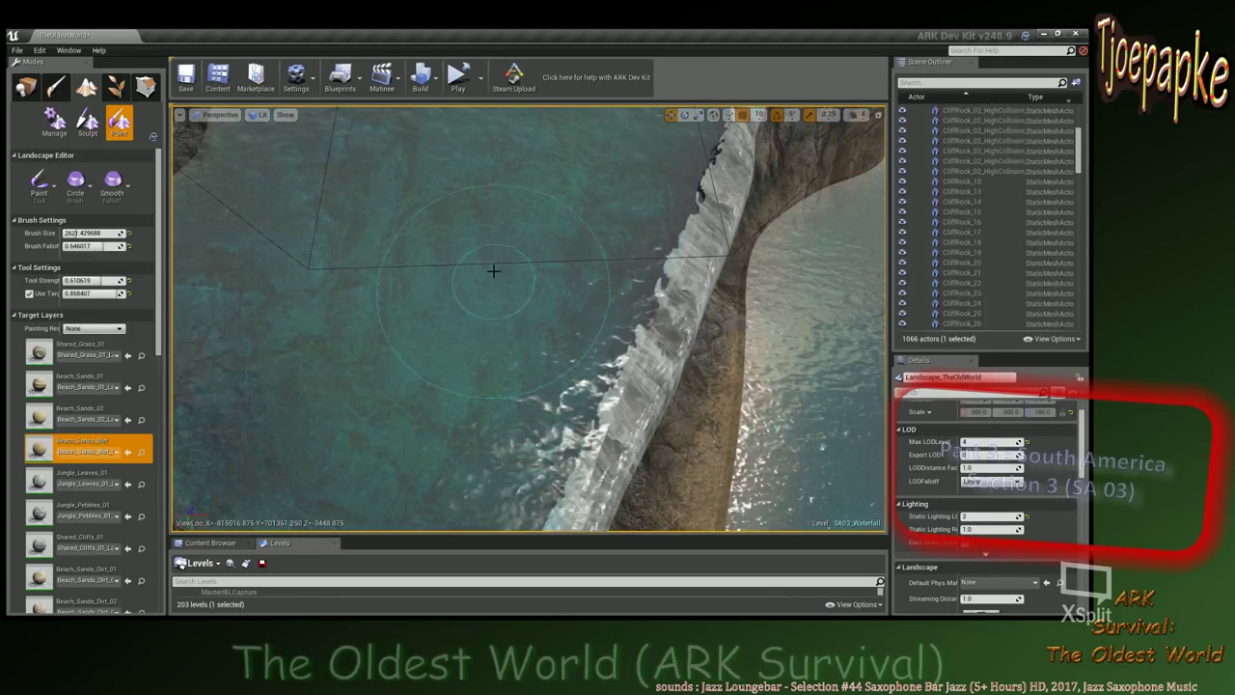
pyautogui.moveTo(493, 271); pyautogui.dragTo(415, 289, button='right')
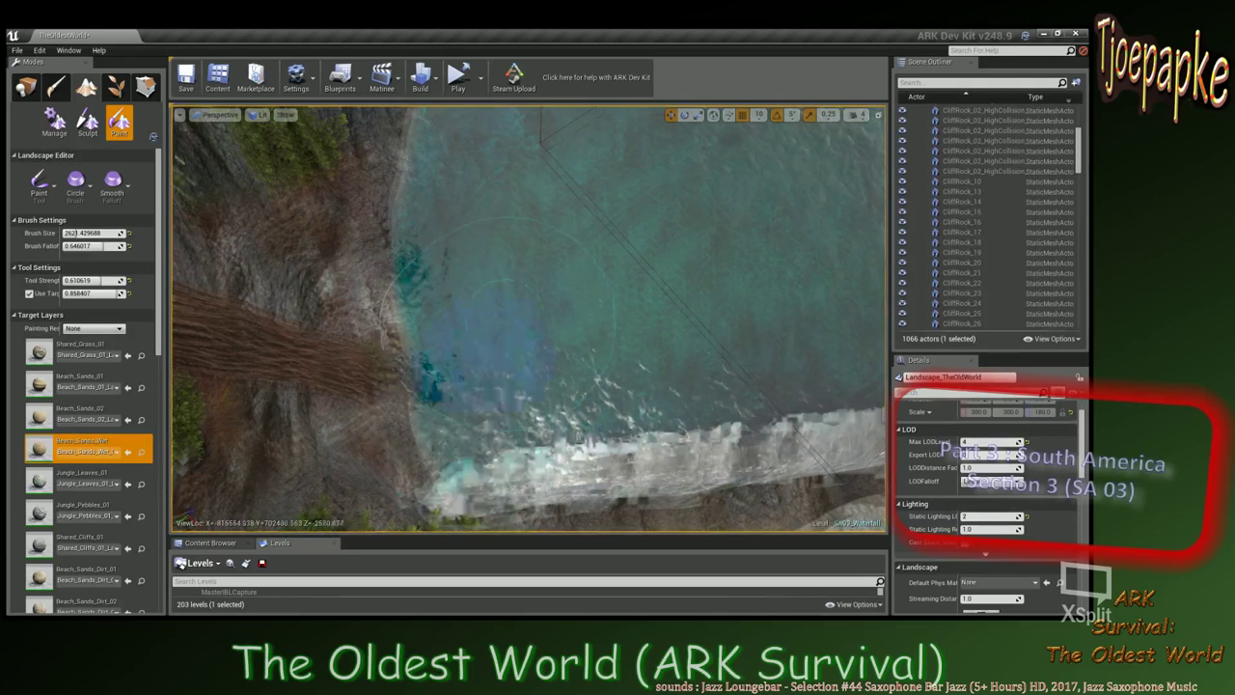
pyautogui.moveTo(497, 345); pyautogui.dragTo(396, 313, button='right')
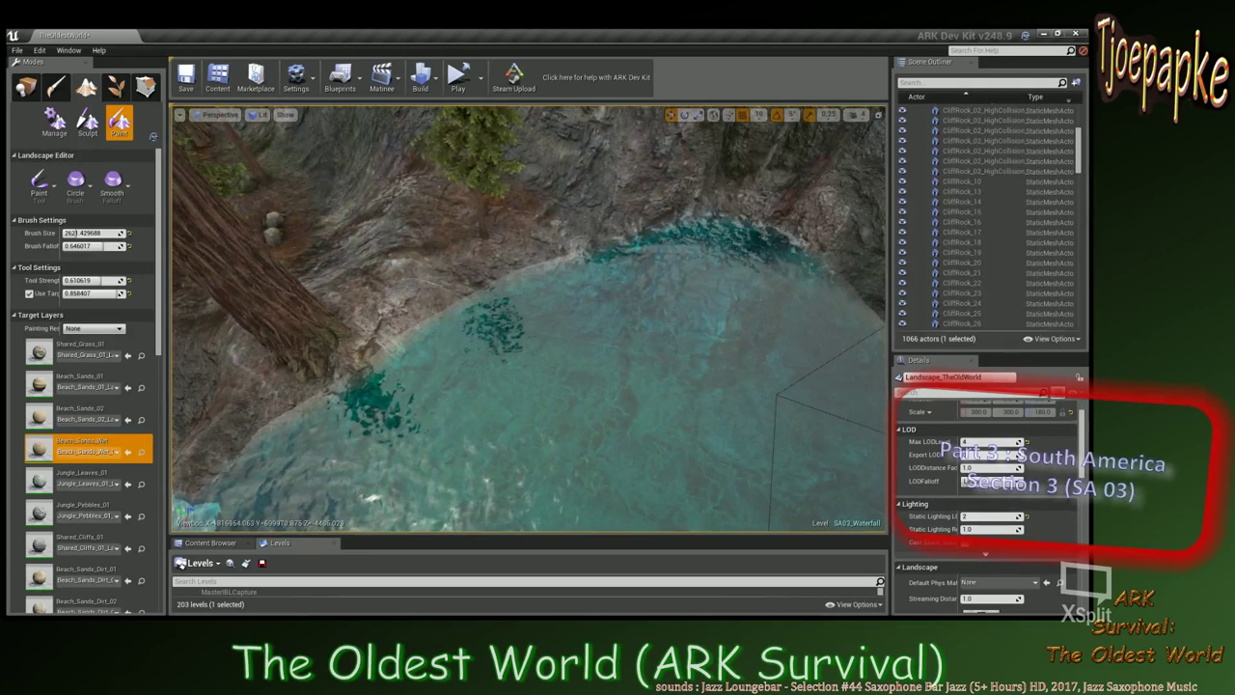
# Extend the Beach_Sands_Wet paint across the same lake bed toward its unpainted checkered side.
pyautogui.moveTo(497, 265); pyautogui.dragTo(618, 328, button='right')
pyautogui.moveTo(697, 298)
pyautogui.mouseDown()
pyautogui.moveTo(706, 289)
pyautogui.moveTo(676, 318)
pyautogui.mouseUp()
pyautogui.moveTo(511, 328)
pyautogui.mouseDown(button='right')
pyautogui.moveTo(589, 328)
pyautogui.moveTo(536, 335)
pyautogui.moveTo(584, 309)
pyautogui.mouseUp(button='right')
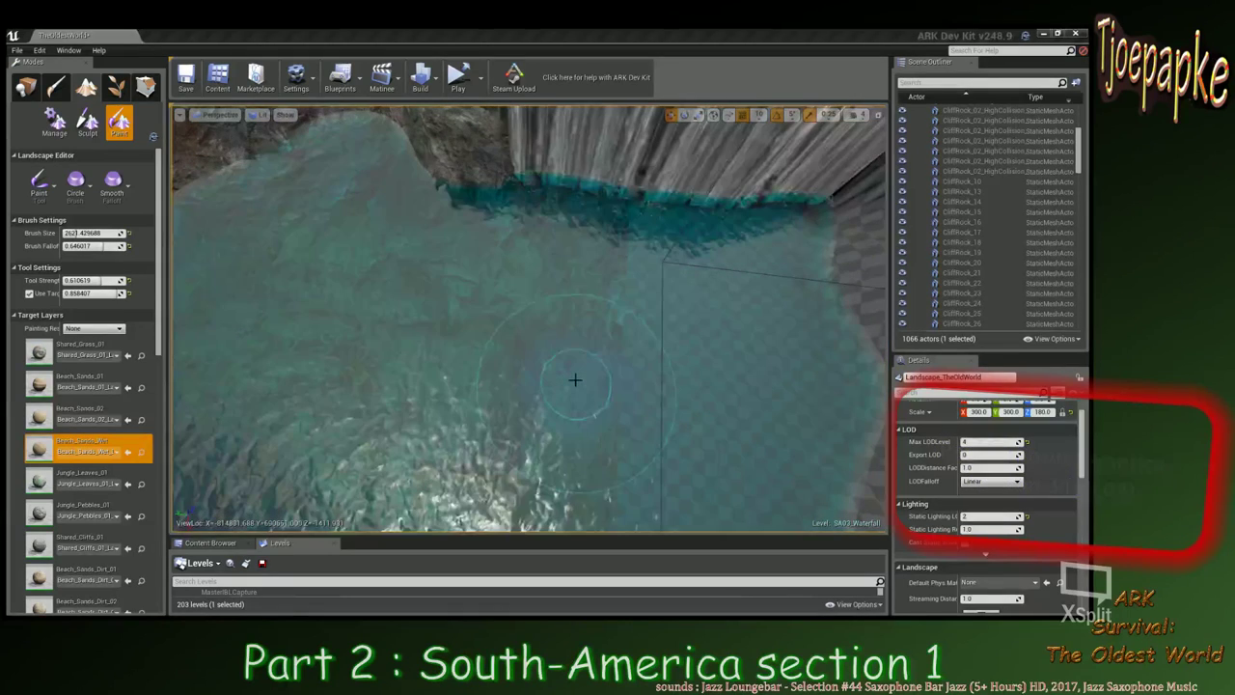
pyautogui.moveTo(574, 381)
pyautogui.mouseDown(button='right')
pyautogui.moveTo(567, 367)
pyautogui.moveTo(592, 331)
pyautogui.mouseUp(button='right')
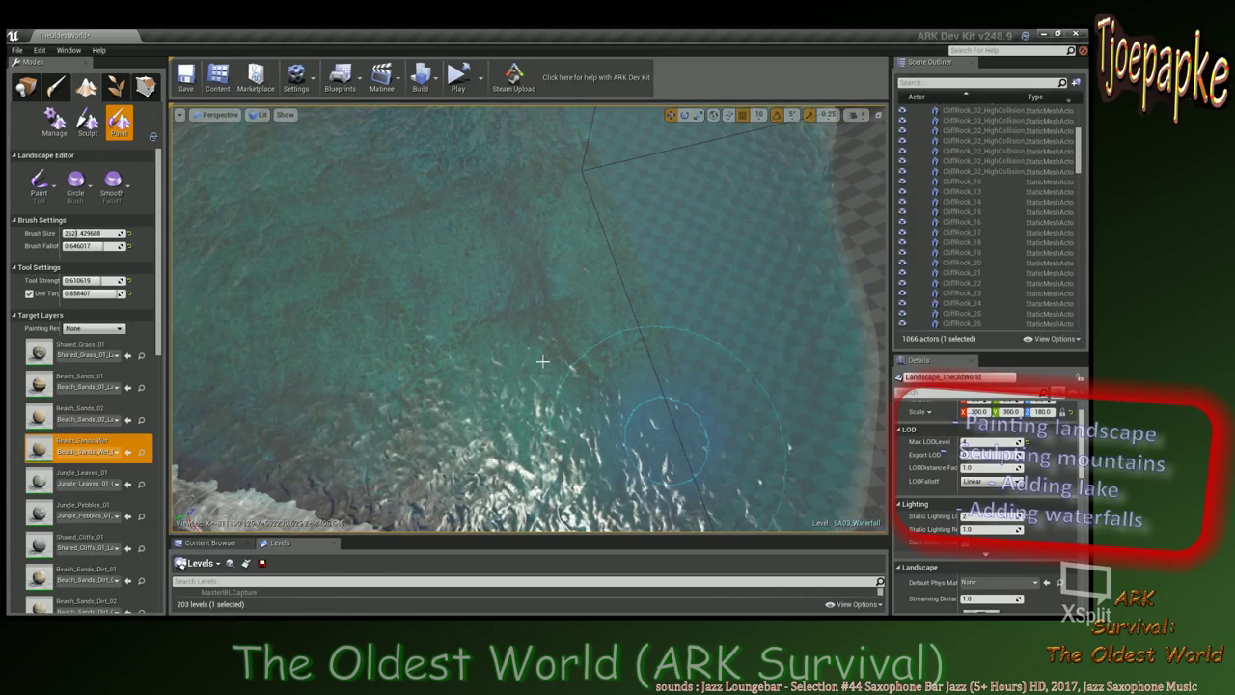
# Paint Beach_Sands_Wet on the upper lake's bed near the rocky shore, and raise the tool's target value to 1.0.
pyautogui.moveTo(542, 361); pyautogui.dragTo(558, 384, button='right')
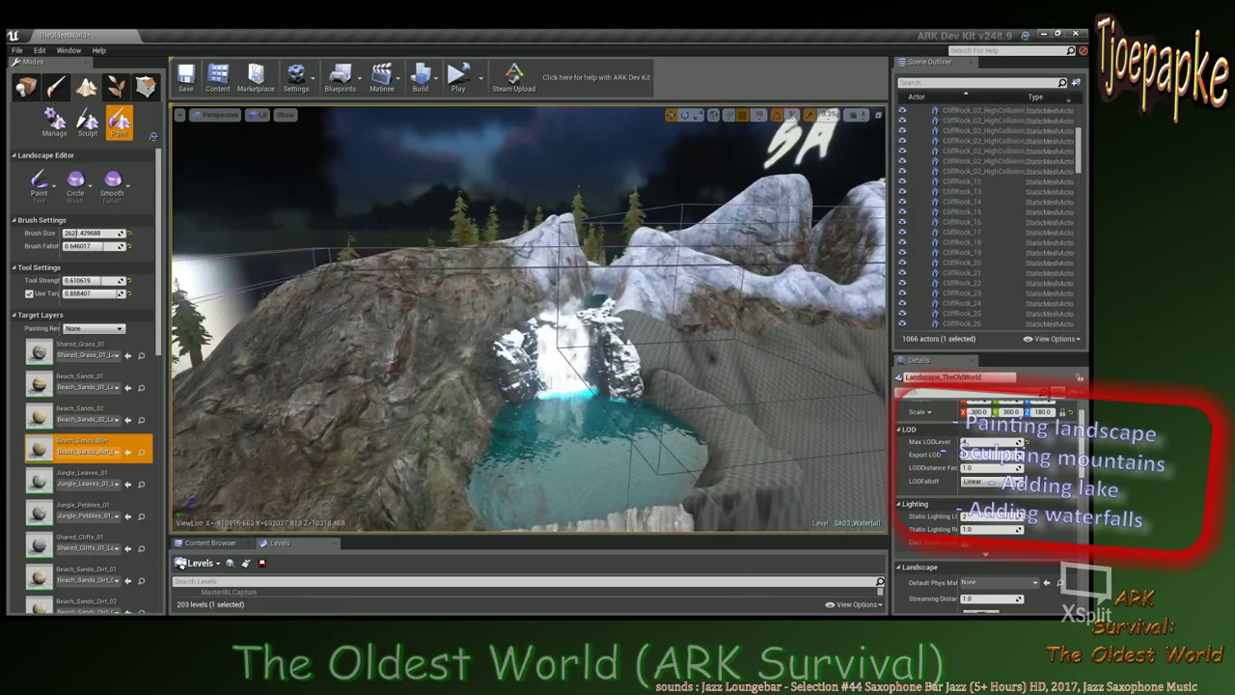
pyautogui.moveTo(558, 370); pyautogui.dragTo(529, 386, button='right')
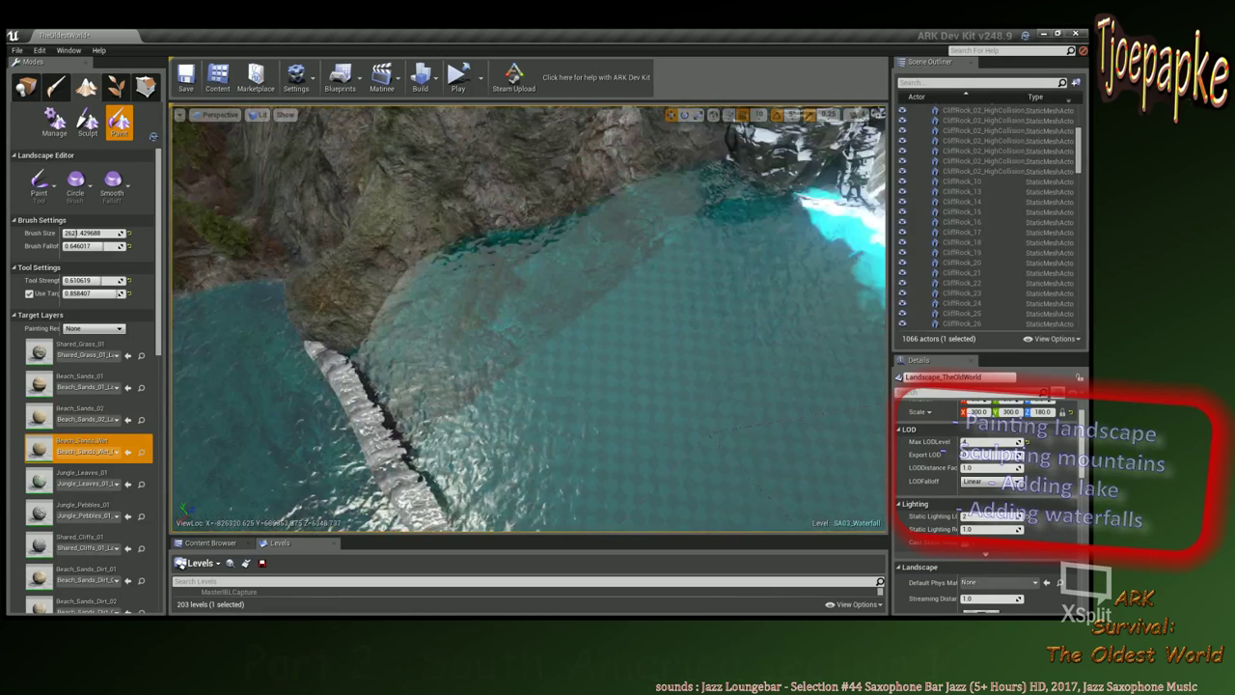
pyautogui.moveTo(587, 344); pyautogui.dragTo(593, 338, button='right')
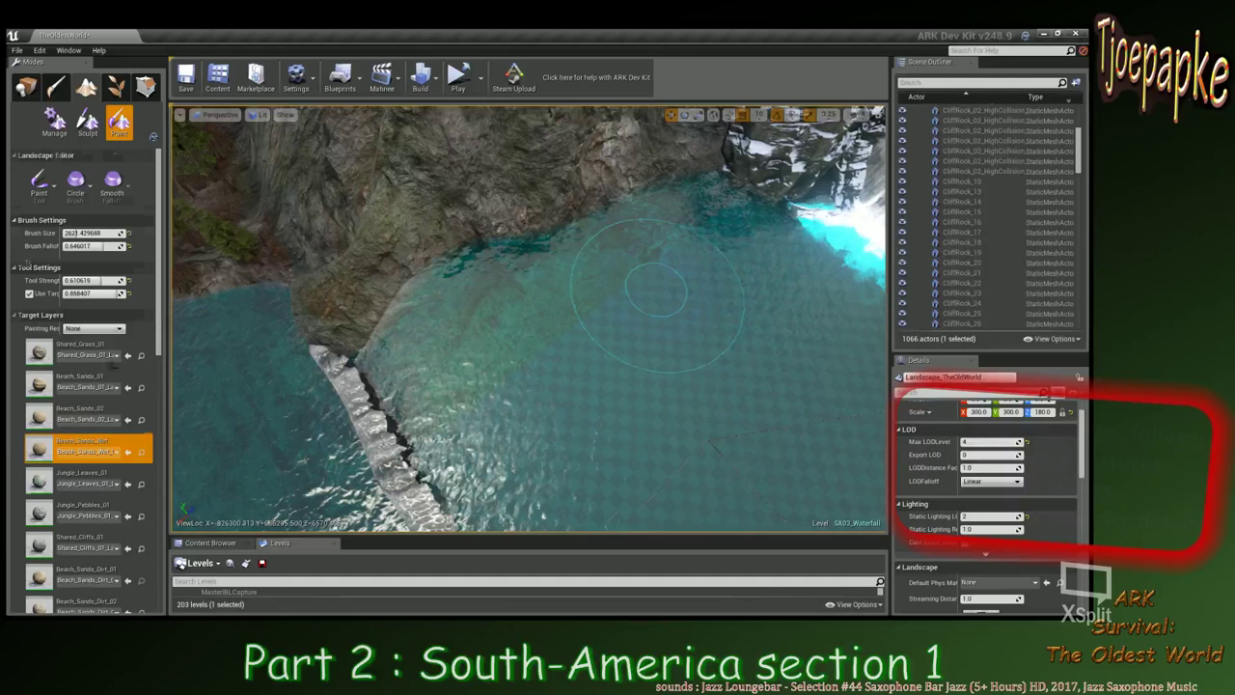
pyautogui.scroll(-1, 27, 263)
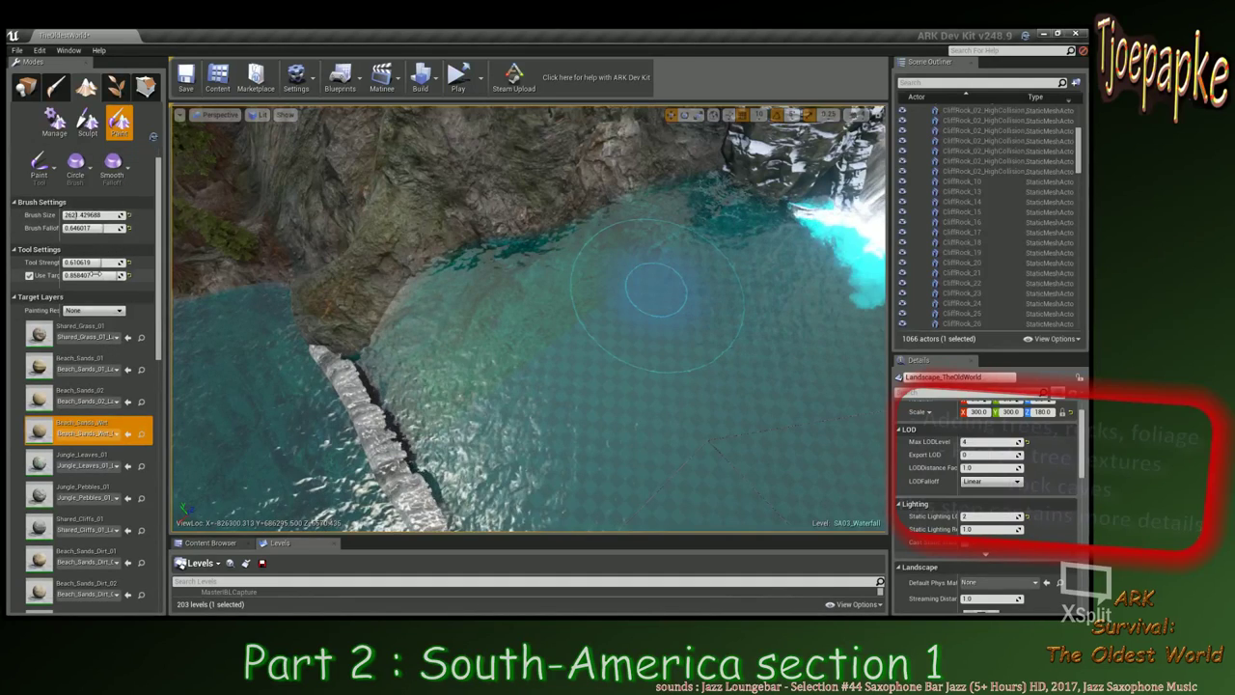
pyautogui.moveTo(97, 278); pyautogui.dragTo(118, 277)
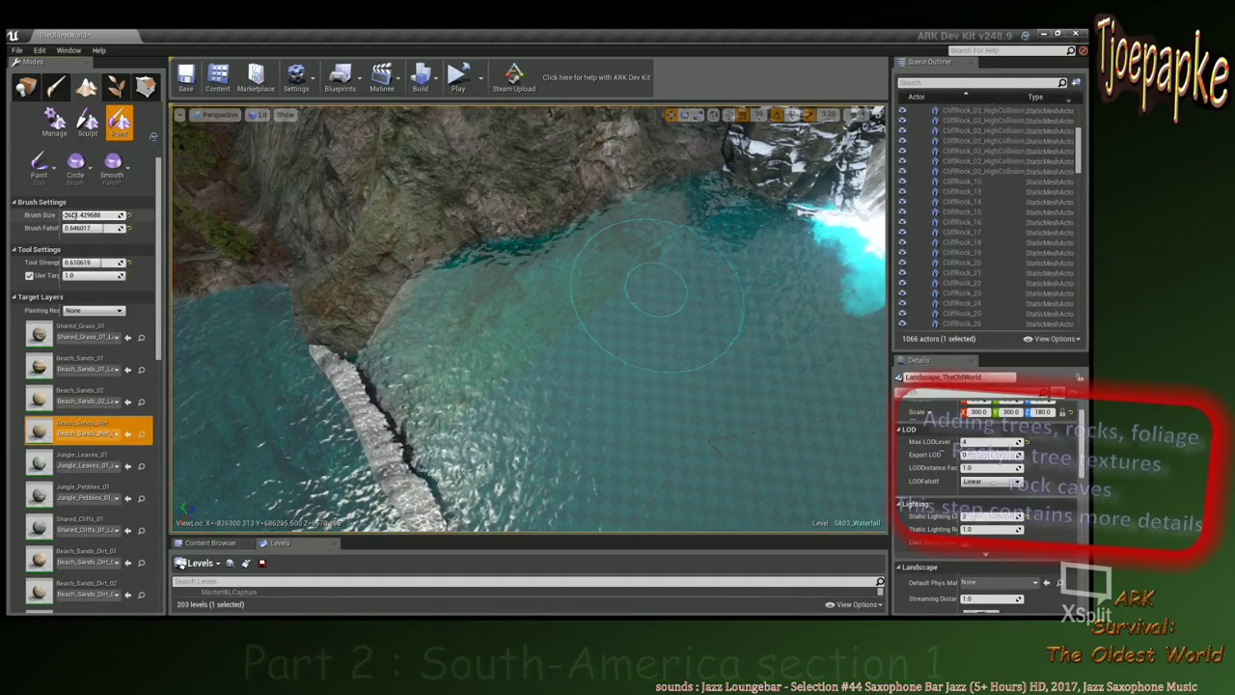
# Paint Beach_Sands_01 on the rocky shore just above the upper lake's waterline, with a brush size of about 692.
pyautogui.moveTo(74, 215); pyautogui.dragTo(66, 216)
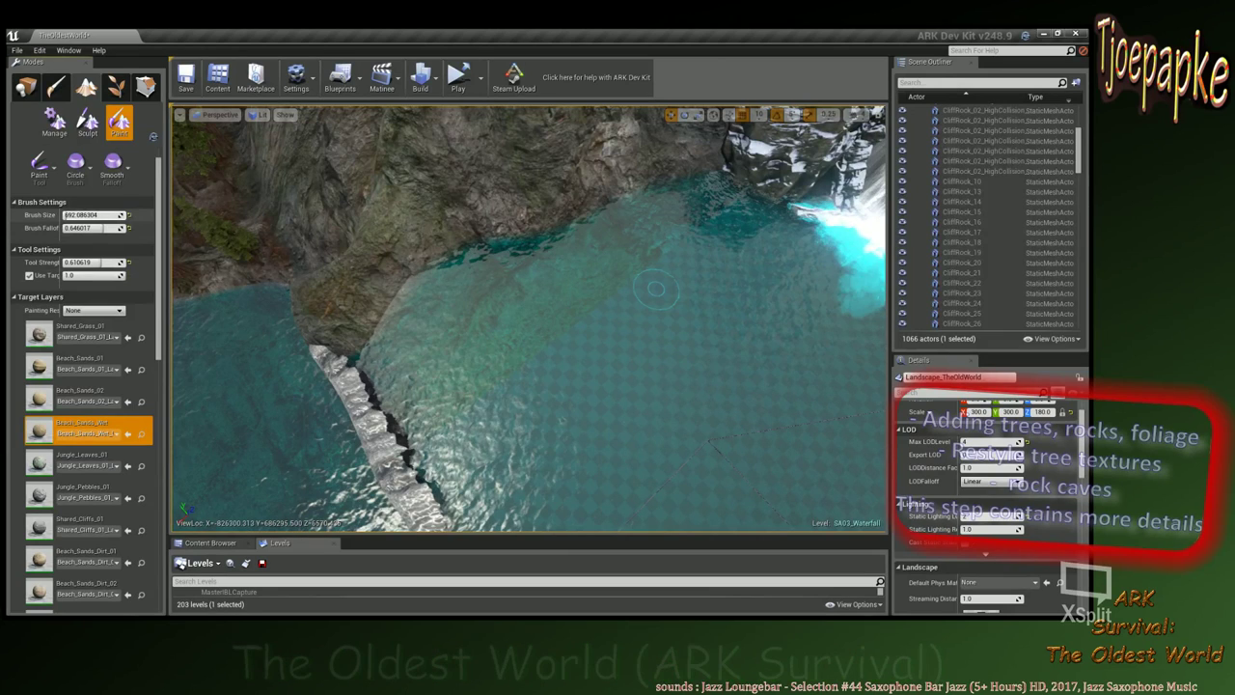
pyautogui.press('w')
pyautogui.moveTo(656, 289); pyautogui.dragTo(615, 289, button='right')
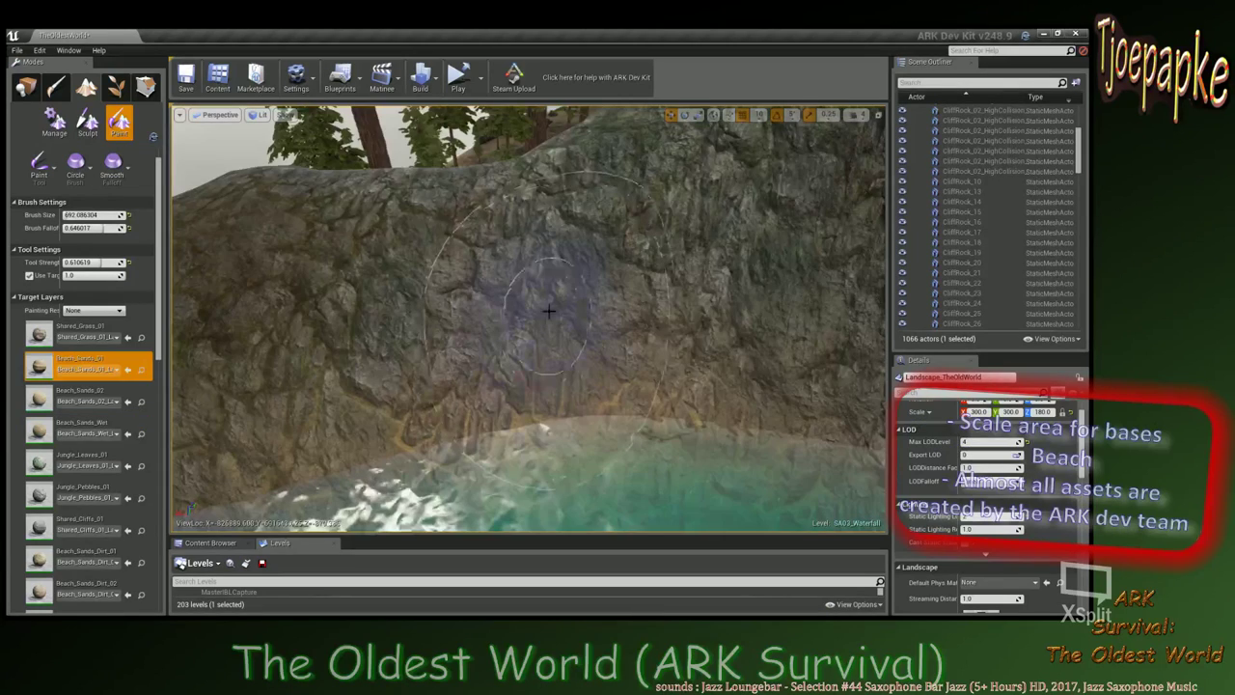
pyautogui.moveTo(549, 310)
pyautogui.mouseDown()
pyautogui.moveTo(585, 312)
pyautogui.moveTo(513, 328)
pyautogui.mouseUp()
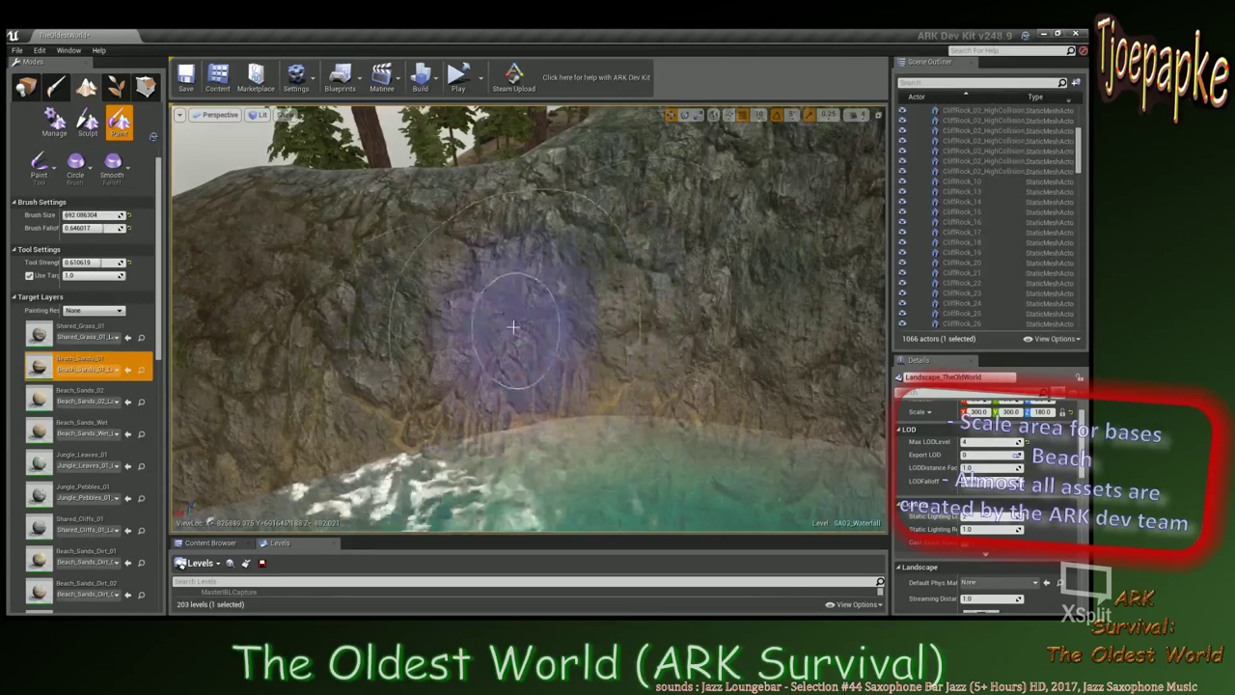
pyautogui.moveTo(513, 328); pyautogui.dragTo(531, 338, button='right')
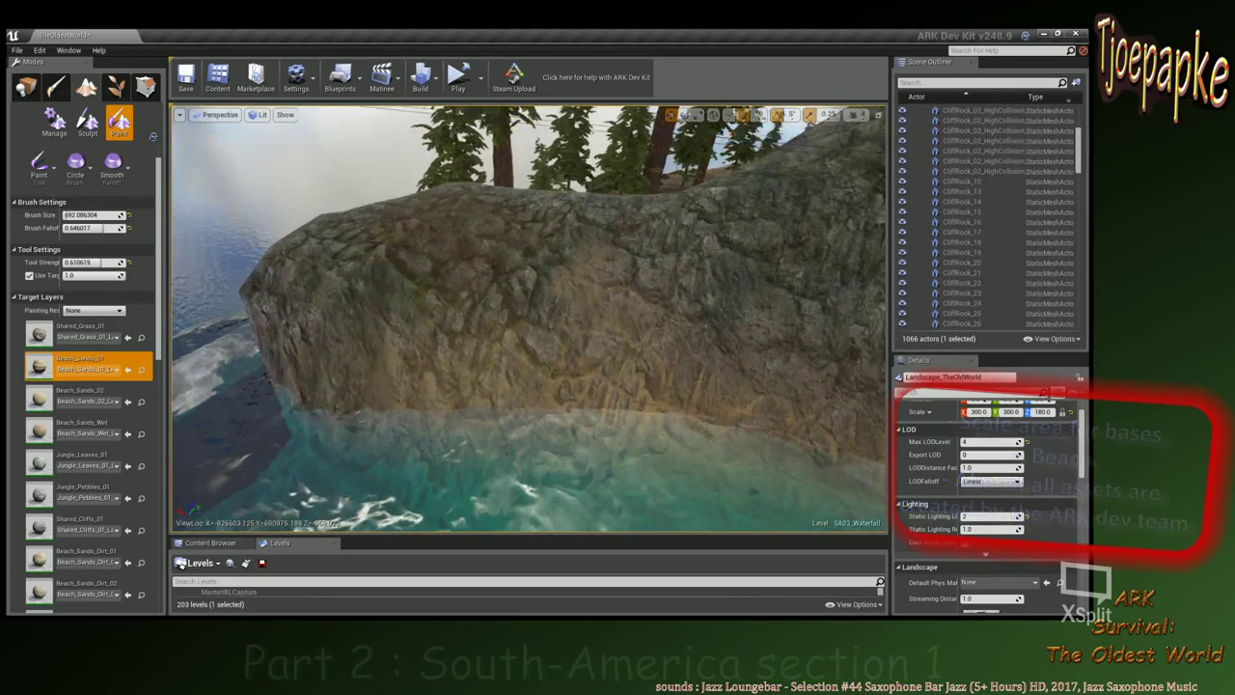
pyautogui.moveTo(505, 331); pyautogui.dragTo(557, 337, button='right')
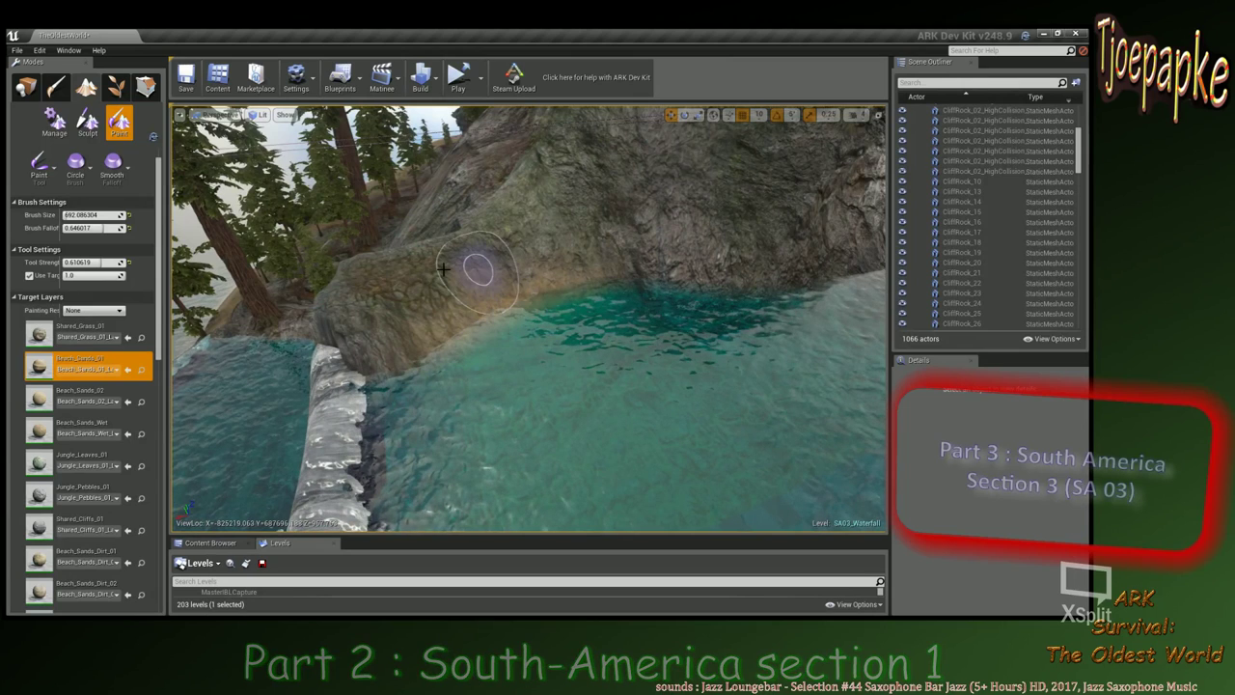
pyautogui.moveTo(379, 379); pyautogui.dragTo(379, 378, button='right')
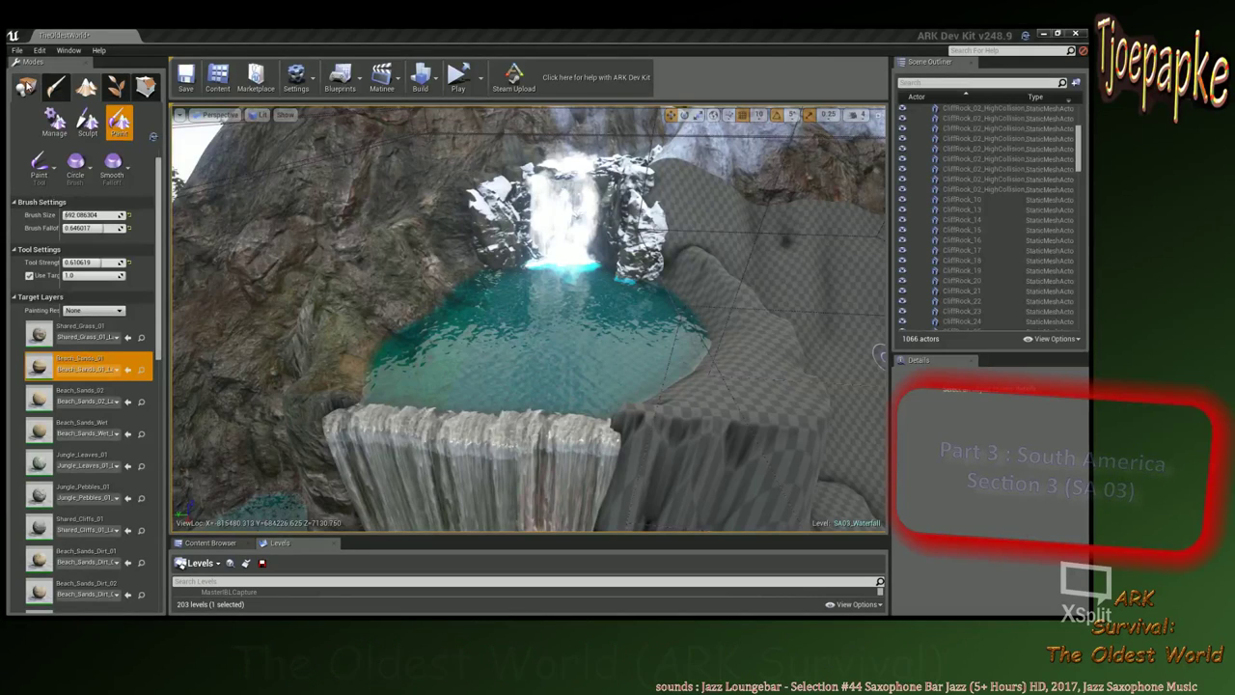
pyautogui.click(86, 121)
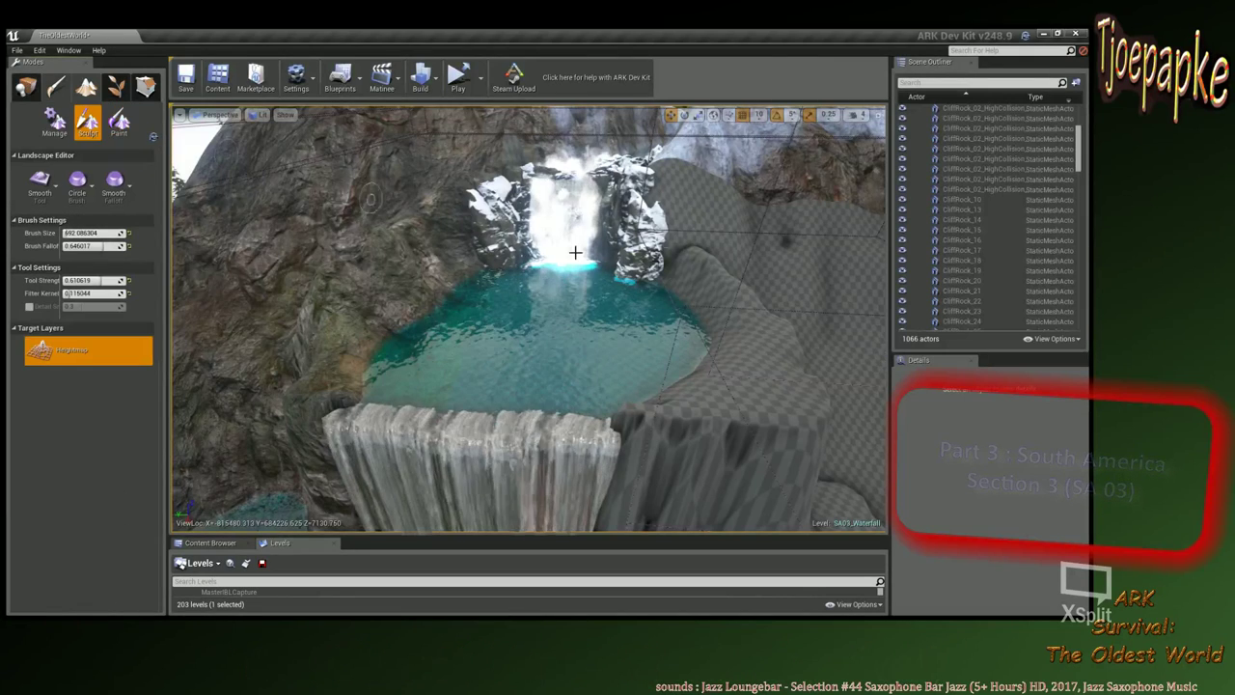
pyautogui.click(54, 121)
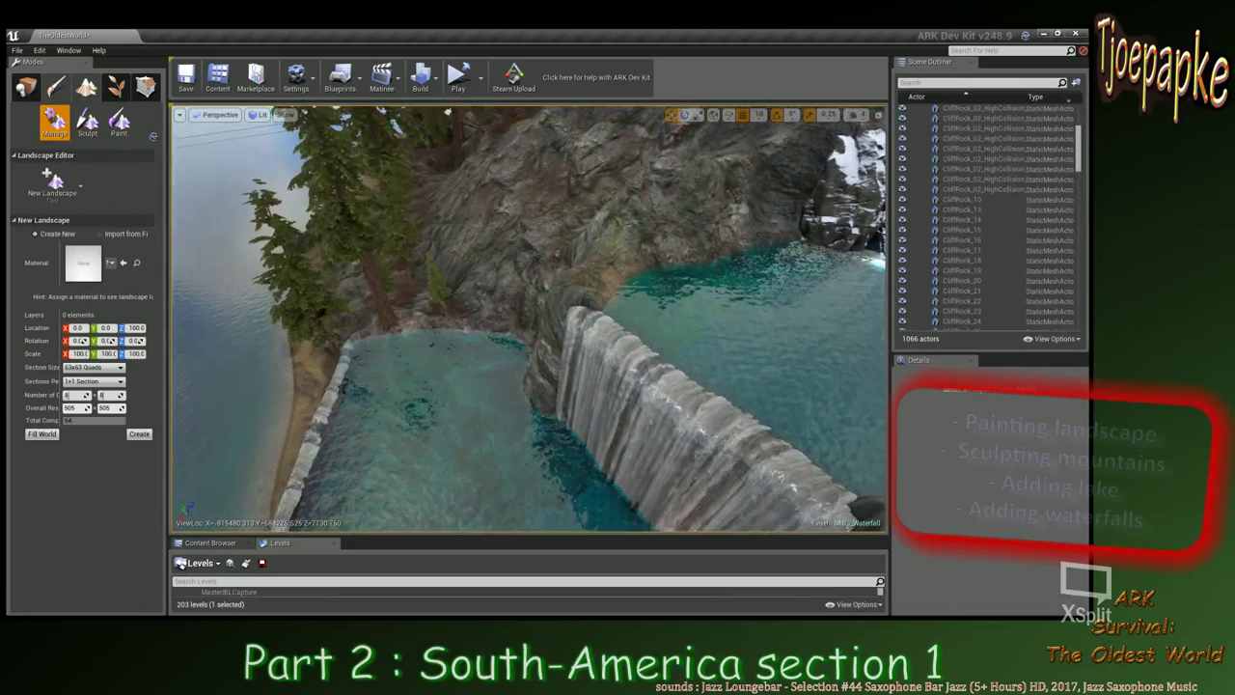
# Paint Beach_Sands_Wet on the lower lake's bed, with brush size about 1882 and tool strength about 0.87.
pyautogui.moveTo(528, 319); pyautogui.dragTo(483, 391, button='right')
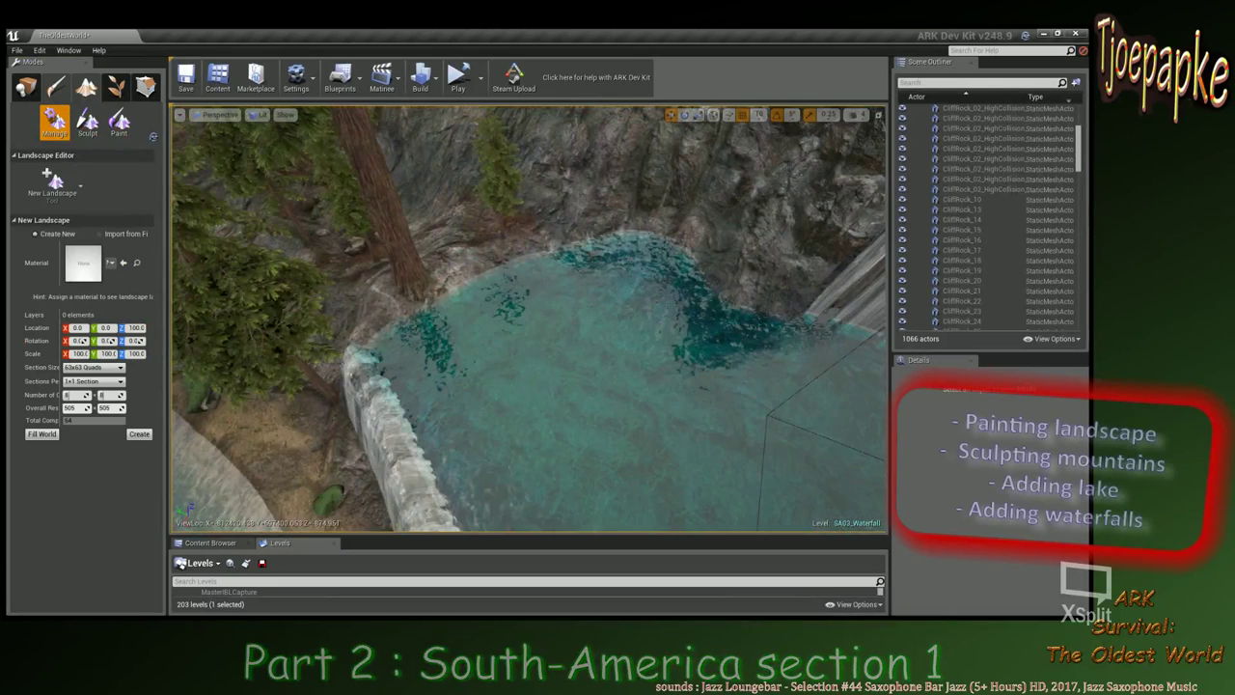
pyautogui.moveTo(529, 319)
pyautogui.mouseDown(button='right')
pyautogui.moveTo(526, 289)
pyautogui.moveTo(473, 314)
pyautogui.mouseUp(button='right')
pyautogui.click(119, 122)
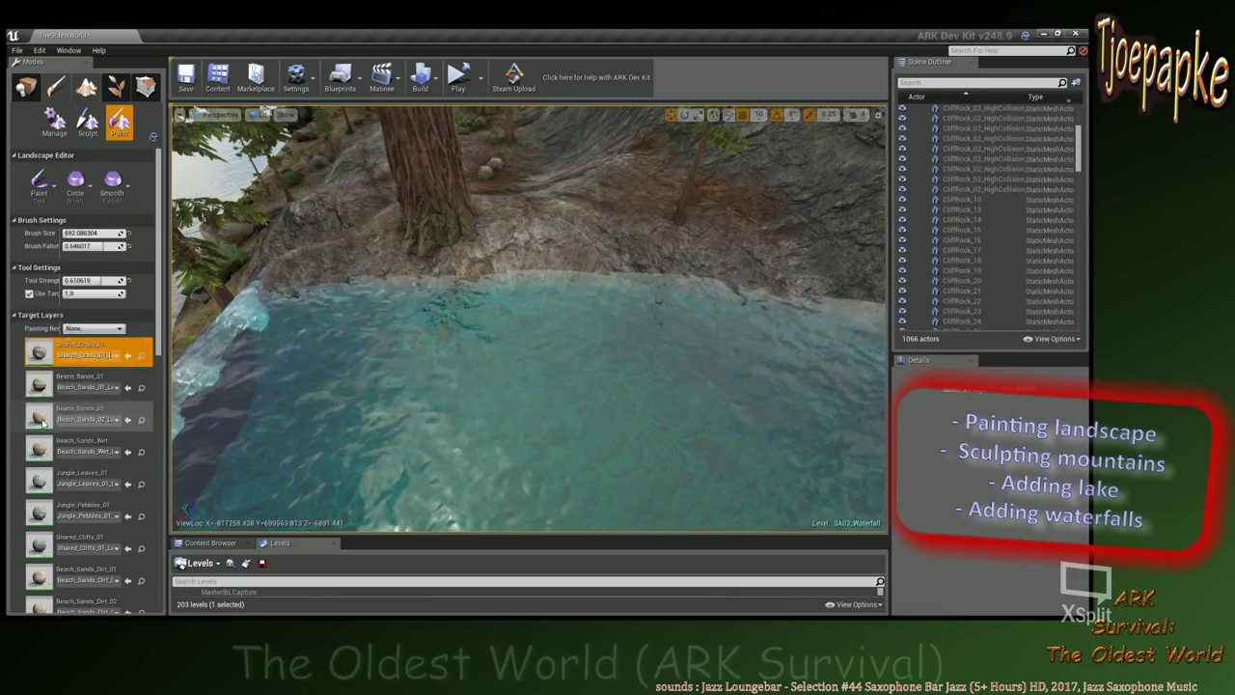
pyautogui.click(43, 448)
pyautogui.moveTo(491, 354)
pyautogui.mouseDown(button='right')
pyautogui.moveTo(480, 354)
pyautogui.moveTo(492, 354)
pyautogui.mouseUp(button='right')
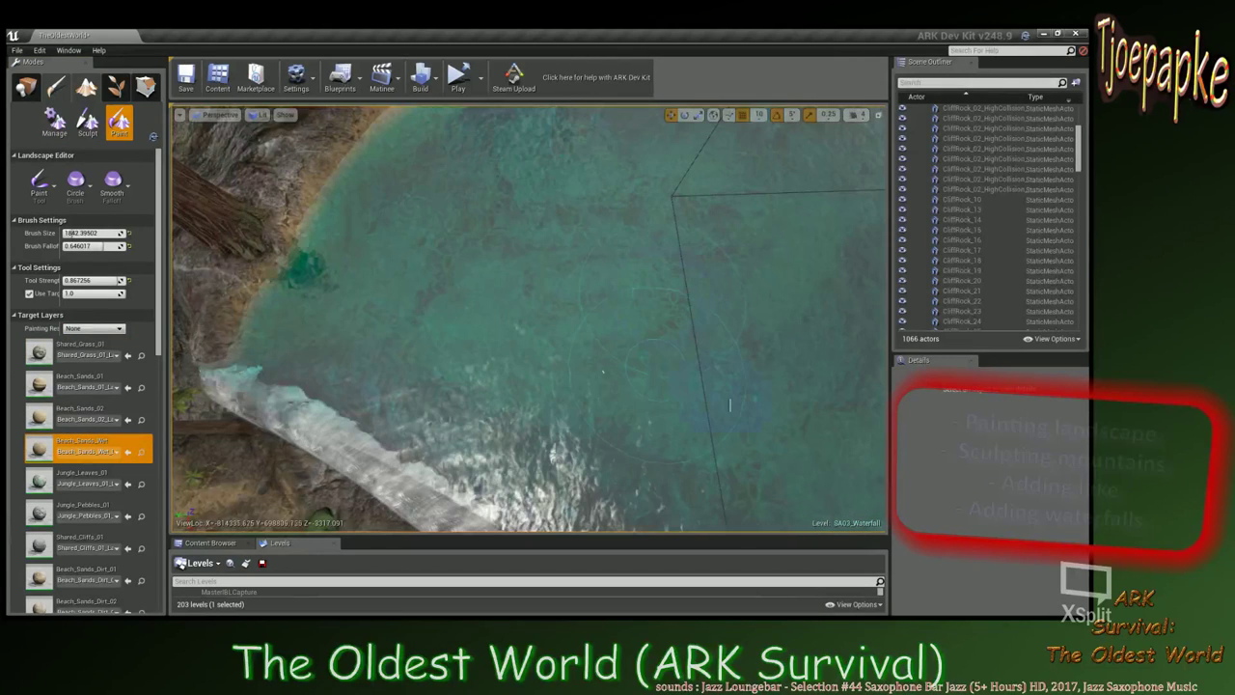
pyautogui.moveTo(653, 364); pyautogui.dragTo(730, 363, button='right')
pyautogui.moveTo(617, 190)
pyautogui.mouseDown(button='right')
pyautogui.moveTo(676, 208)
pyautogui.moveTo(550, 174)
pyautogui.mouseUp(button='right')
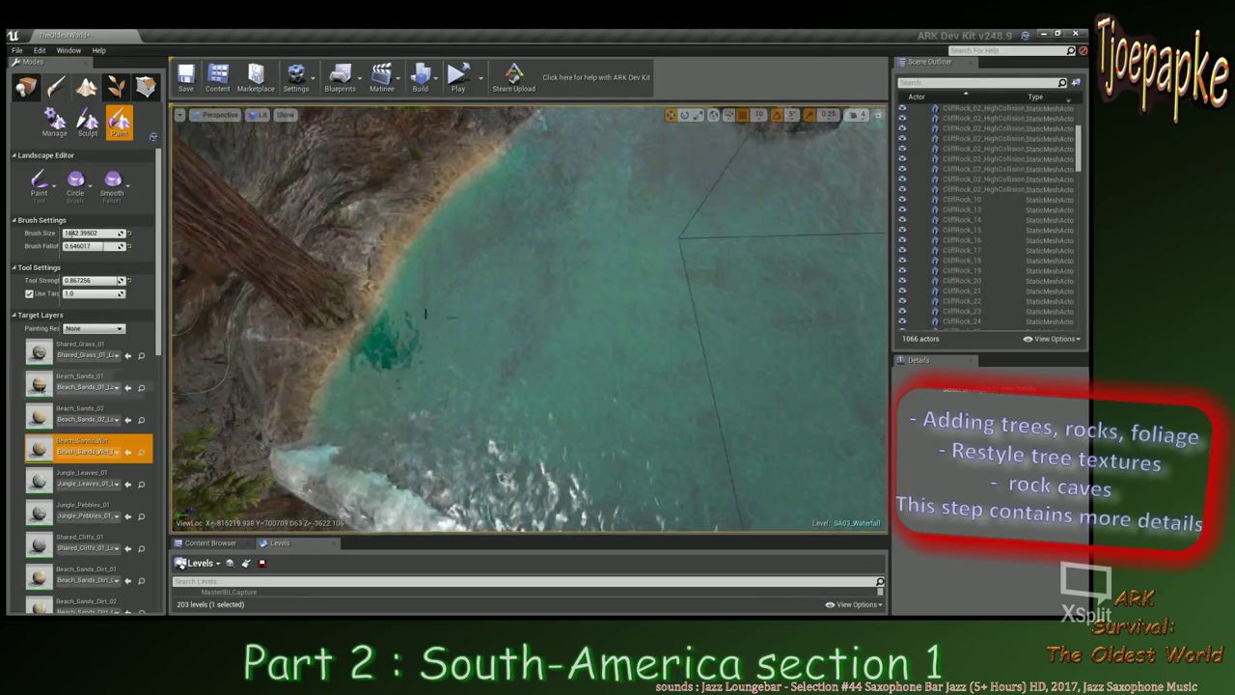
# Paint Beach_Sands_01 along the lower lake's rocky shore, with a brush size of about 592.
pyautogui.click(87, 382)
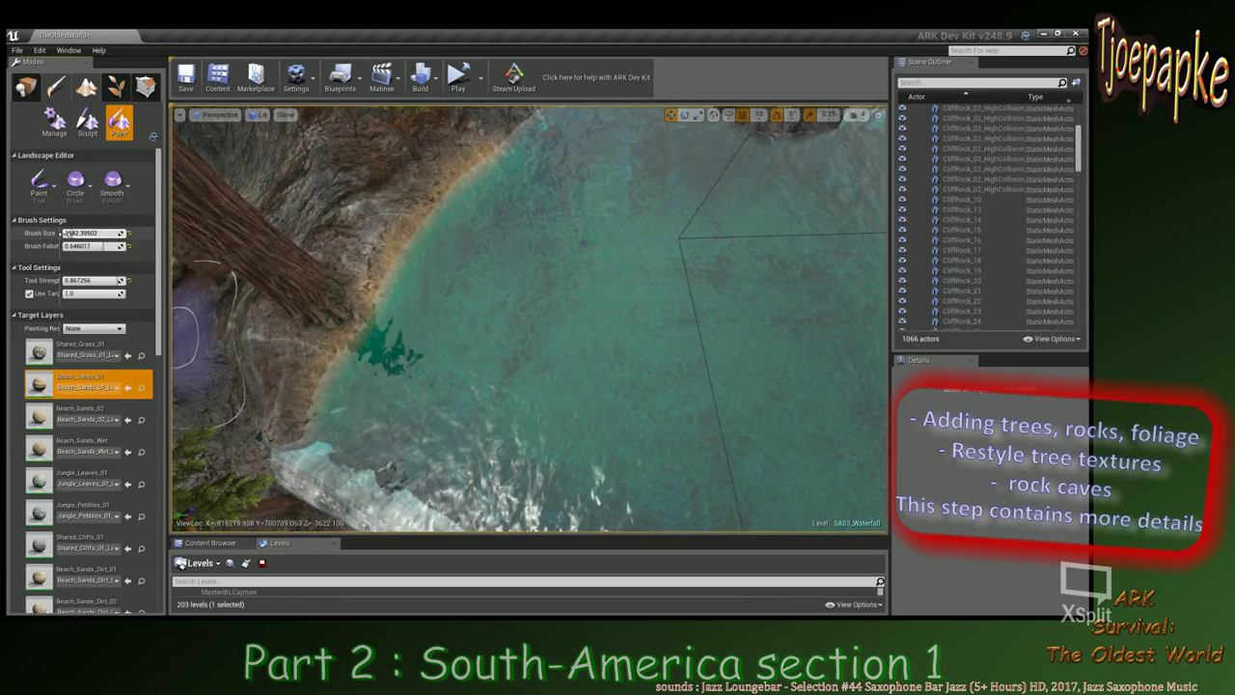
pyautogui.moveTo(69, 234); pyautogui.dragTo(65, 234)
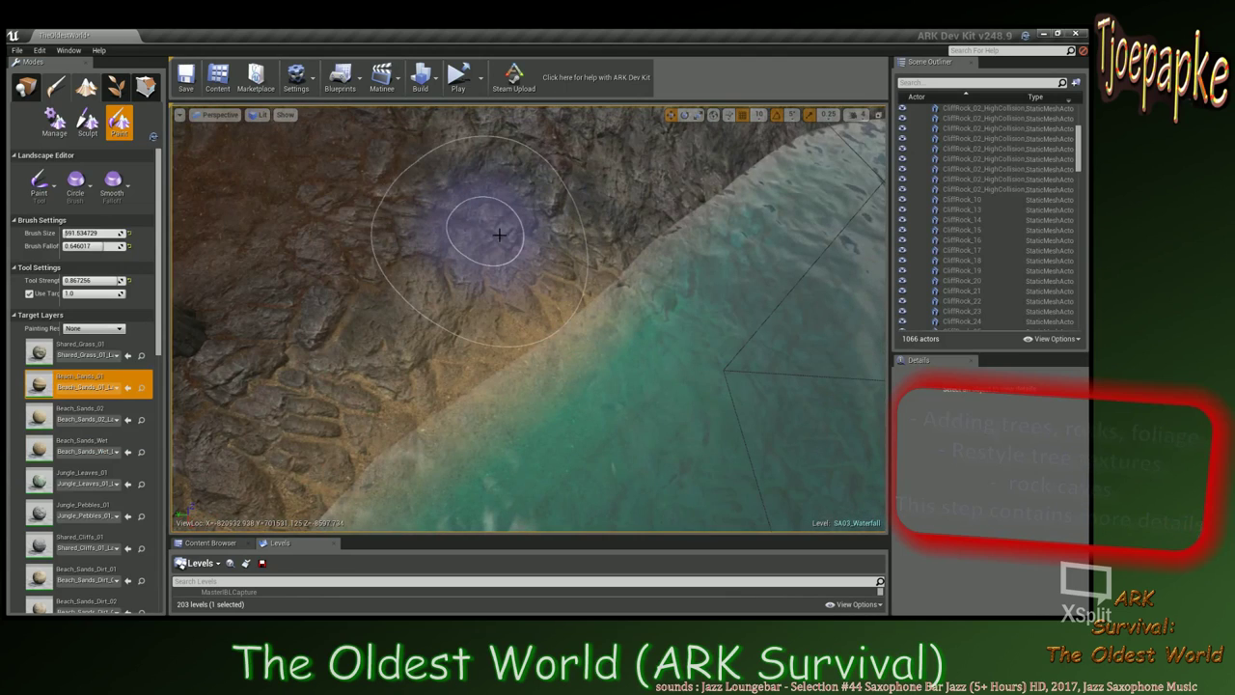
pyautogui.moveTo(499, 234); pyautogui.dragTo(709, 315, button='right')
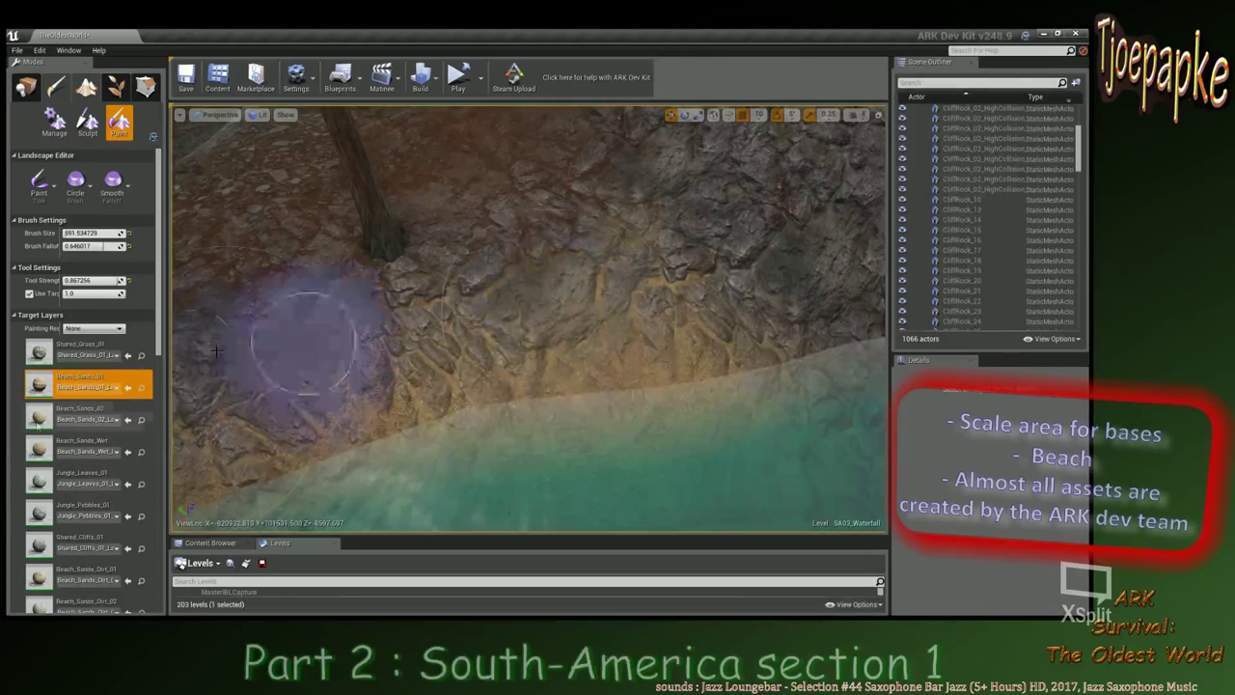
# Paint Beach_Sands_02 on the lower lake's rocky bank below the thin tree.
pyautogui.click(37, 422)
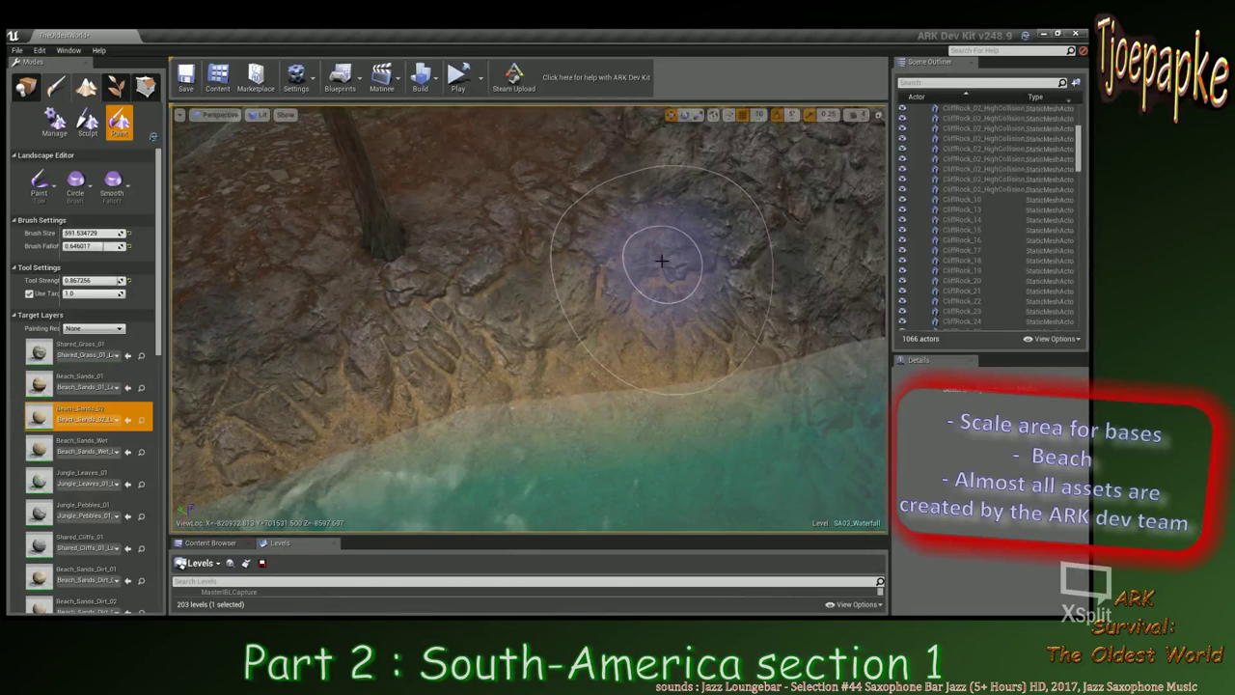
pyautogui.moveTo(614, 267); pyautogui.dragTo(576, 295)
pyautogui.moveTo(576, 295); pyautogui.dragTo(541, 295, button='right')
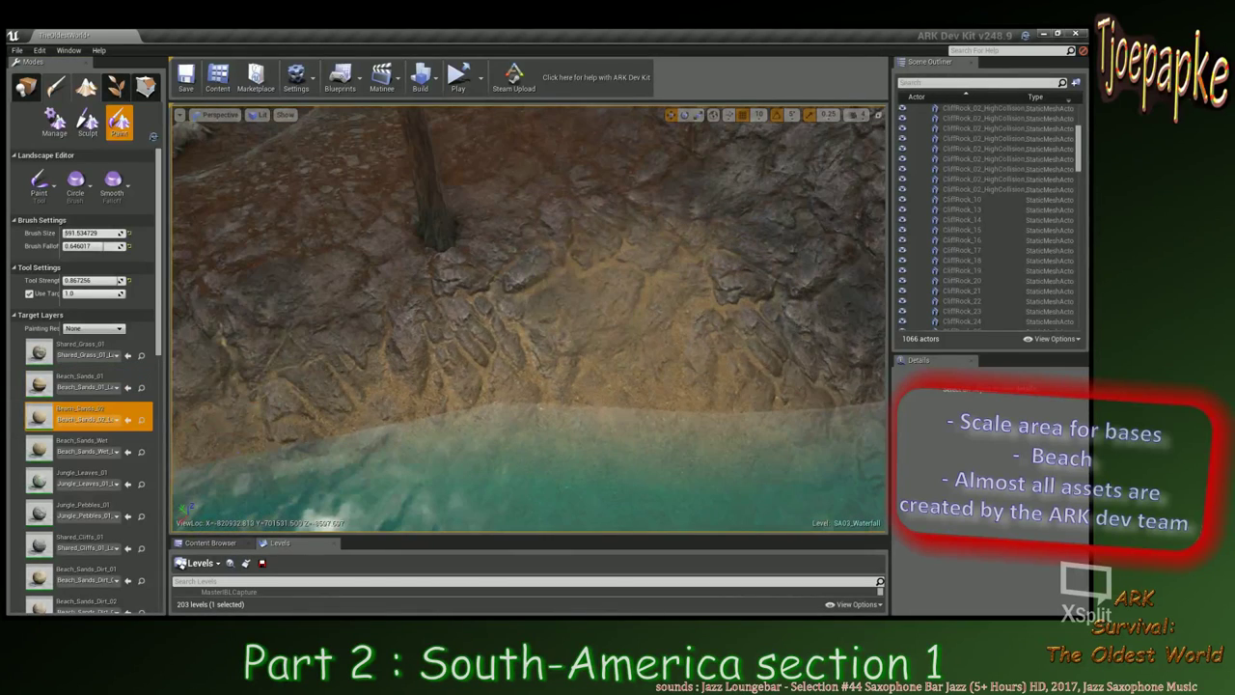
pyautogui.moveTo(569, 256); pyautogui.dragTo(609, 306, button='right')
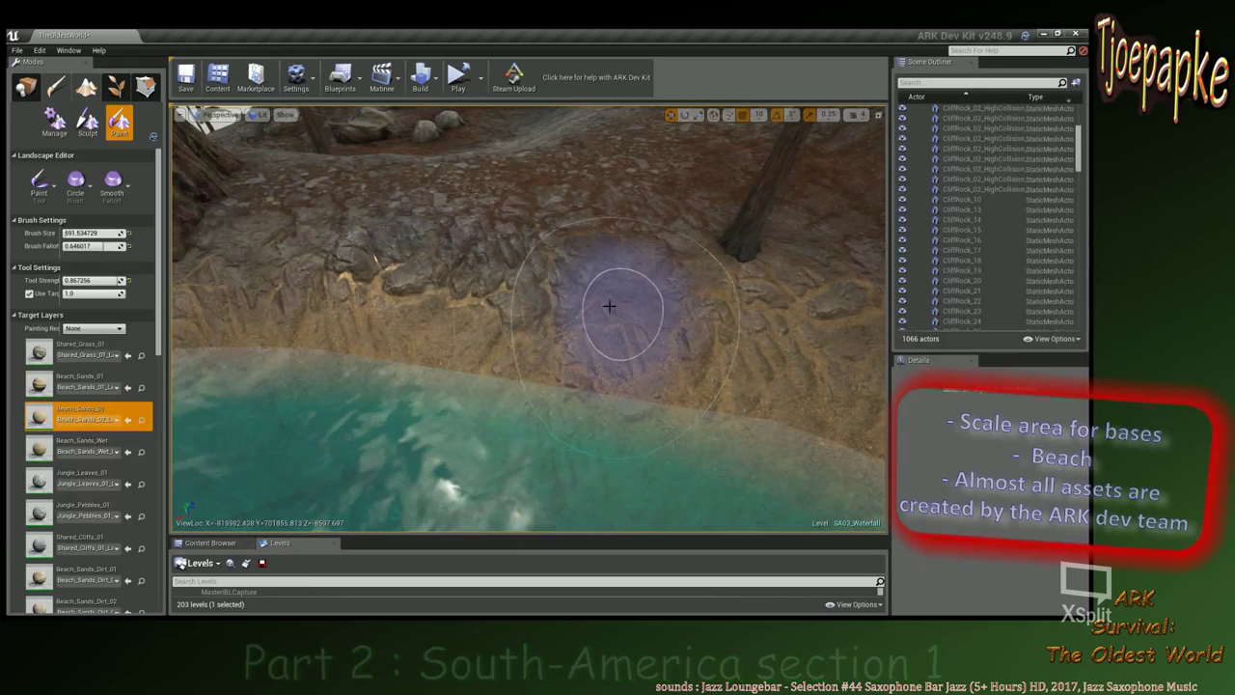
pyautogui.moveTo(609, 306)
pyautogui.mouseDown()
pyautogui.moveTo(509, 276)
pyautogui.moveTo(415, 287)
pyautogui.mouseUp()
# Extend the Beach_Sands_02 paint along the lower lake's shore past the large tree to the rocks beside the waterfall's edge.
pyautogui.press('a')
pyautogui.moveTo(415, 288)
pyautogui.mouseDown(button='right')
pyautogui.moveTo(511, 275)
pyautogui.moveTo(309, 325)
pyautogui.moveTo(479, 319)
pyautogui.mouseUp(button='right')
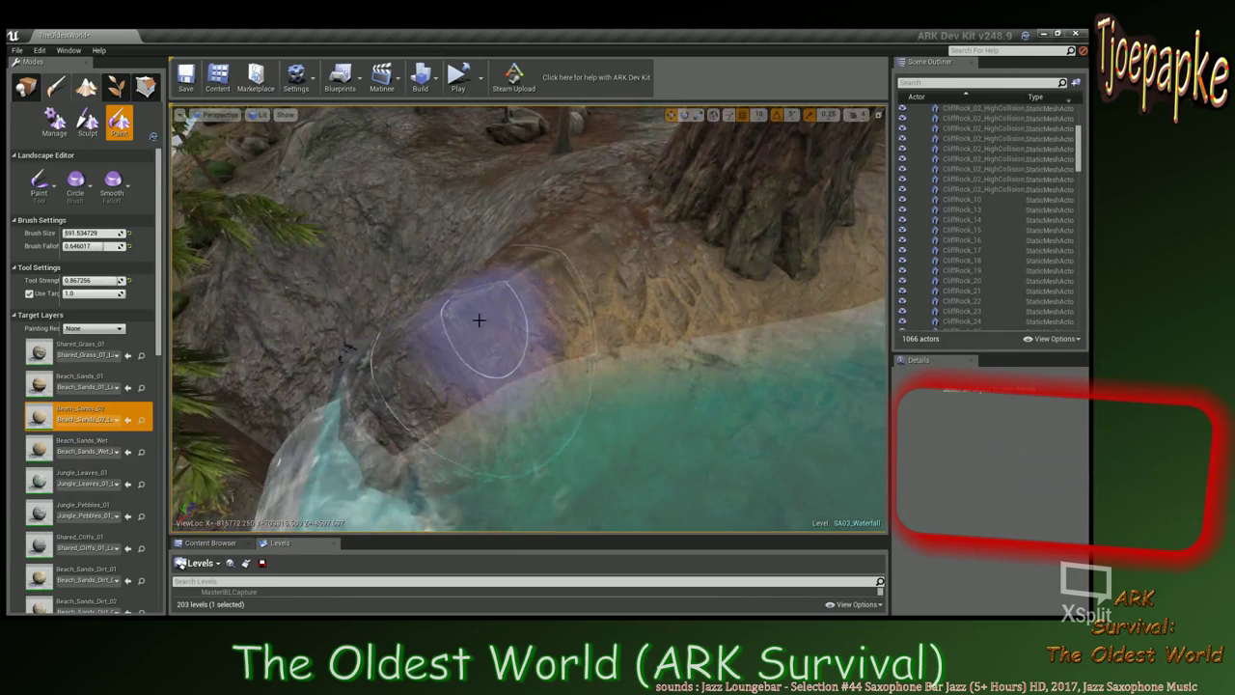
pyautogui.moveTo(479, 319); pyautogui.dragTo(484, 317)
pyautogui.moveTo(484, 316)
pyautogui.mouseDown(button='right')
pyautogui.moveTo(531, 283)
pyautogui.moveTo(497, 276)
pyautogui.moveTo(464, 290)
pyautogui.moveTo(555, 300)
pyautogui.moveTo(584, 288)
pyautogui.moveTo(560, 292)
pyautogui.mouseUp(button='right')
pyautogui.moveTo(617, 283); pyautogui.dragTo(576, 264)
pyautogui.moveTo(576, 264)
pyautogui.mouseDown(button='right')
pyautogui.moveTo(600, 261)
pyautogui.moveTo(551, 295)
pyautogui.mouseUp(button='right')
pyautogui.click(511, 203)
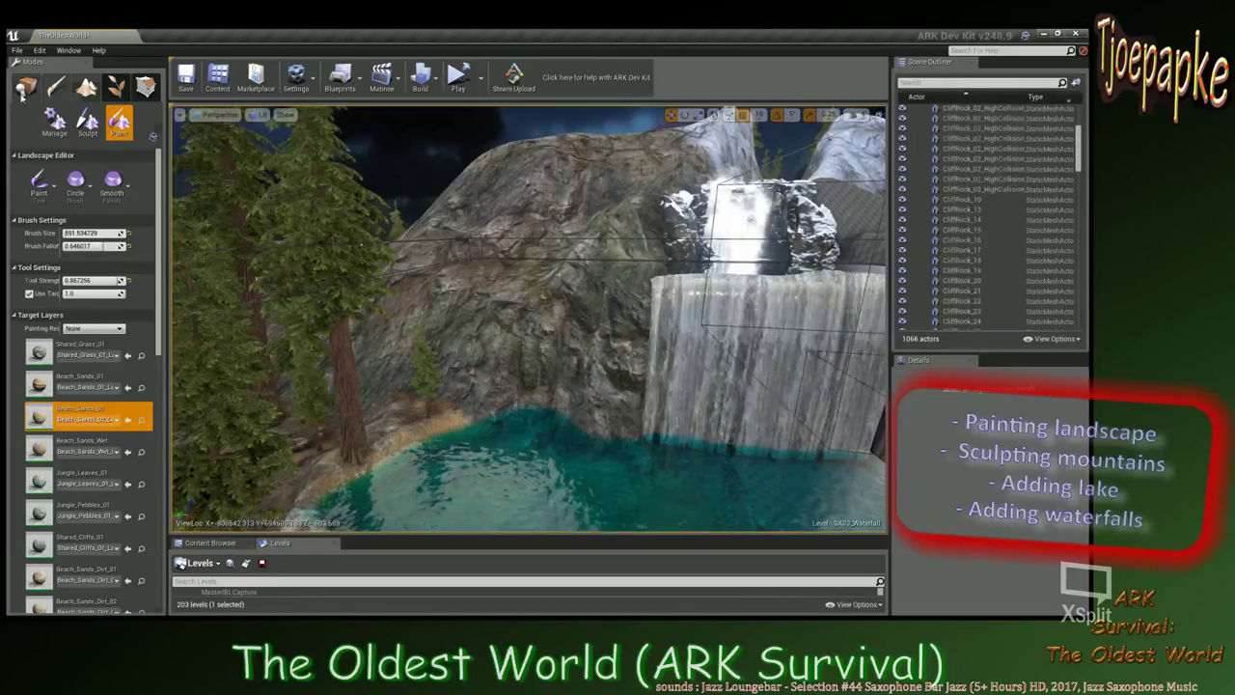
pyautogui.hotkey('shift', '1')
pyautogui.moveTo(472, 113); pyautogui.dragTo(472, 113, button='right')
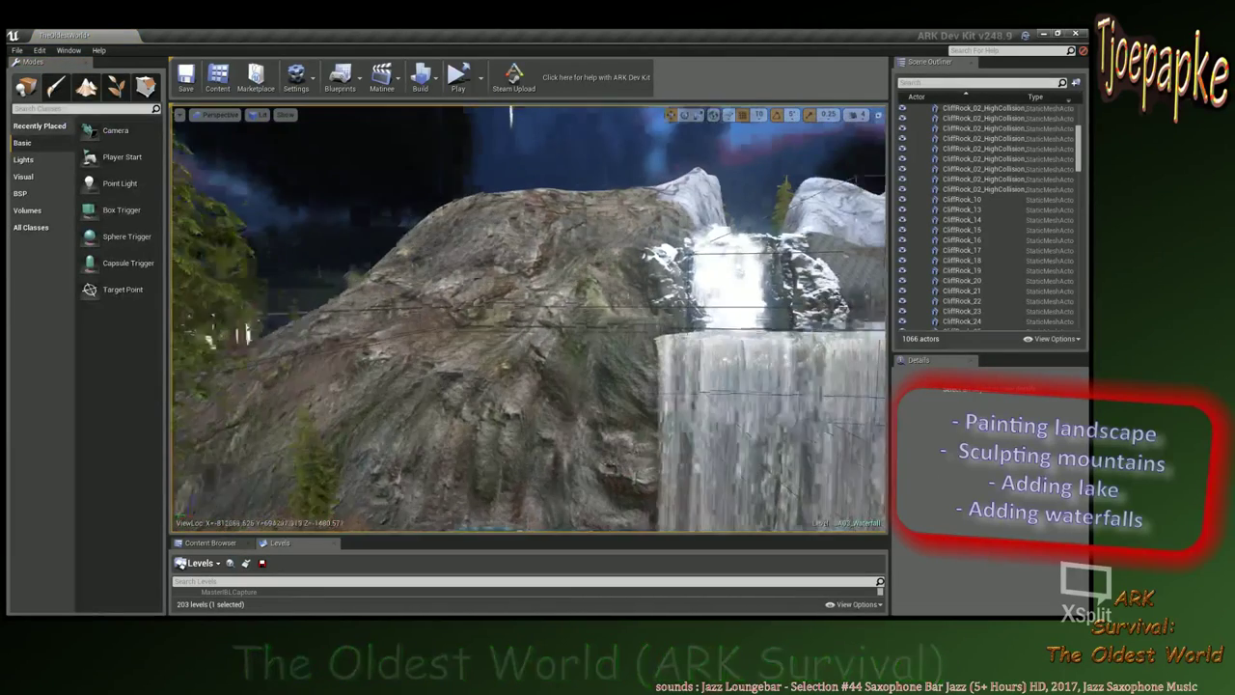
pyautogui.moveTo(472, 113); pyautogui.dragTo(472, 113, button='right')
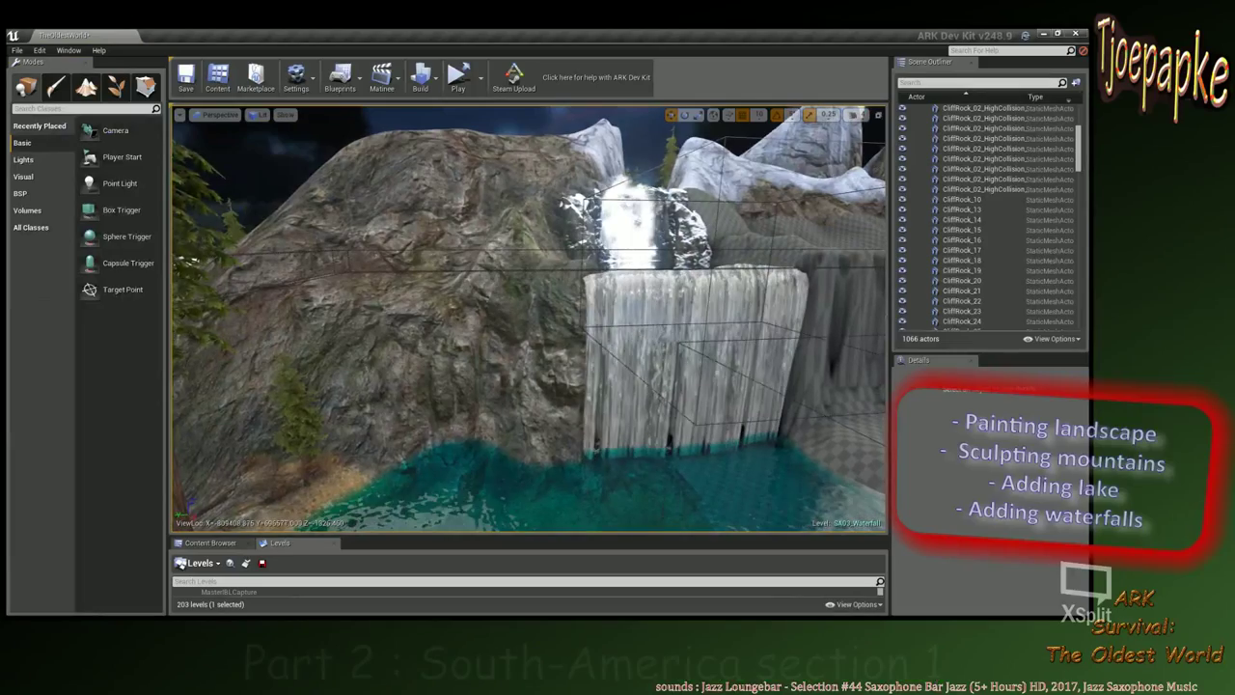
pyautogui.moveTo(529, 318); pyautogui.dragTo(627, 349, button='right')
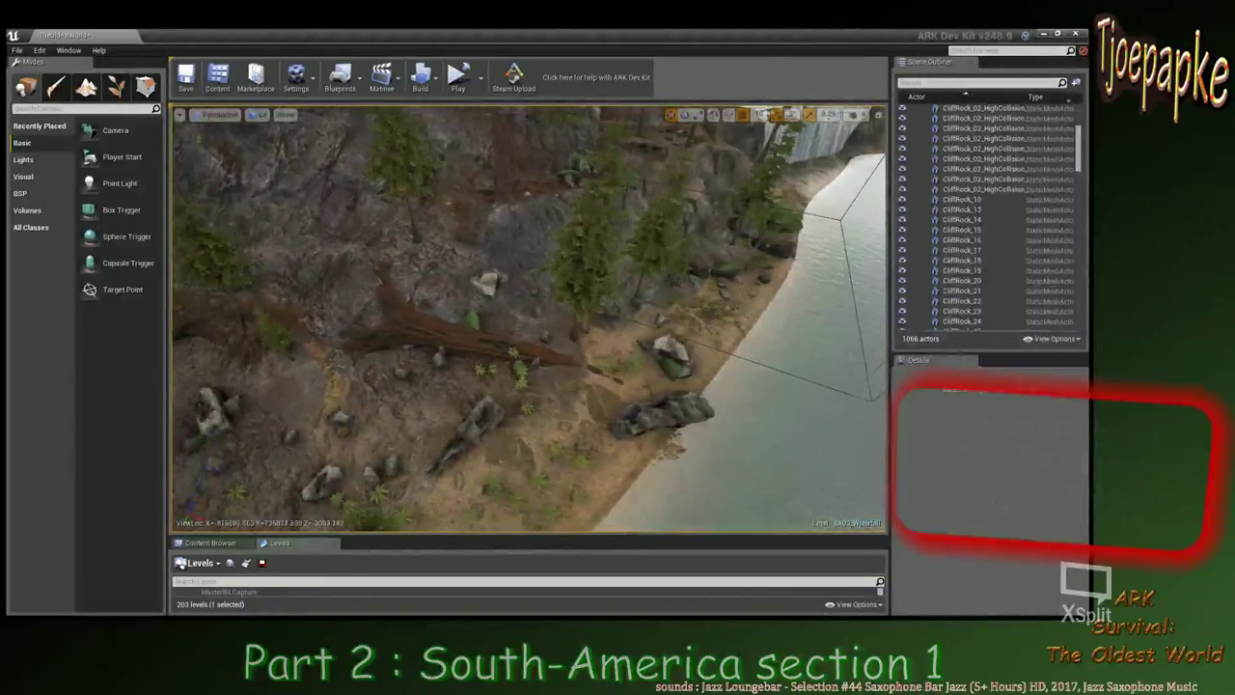
# Paint Beach_Sands_02 patches on the rocky ledge at the foot of the large tree, near the mossy rocks.
pyautogui.click(86, 87)
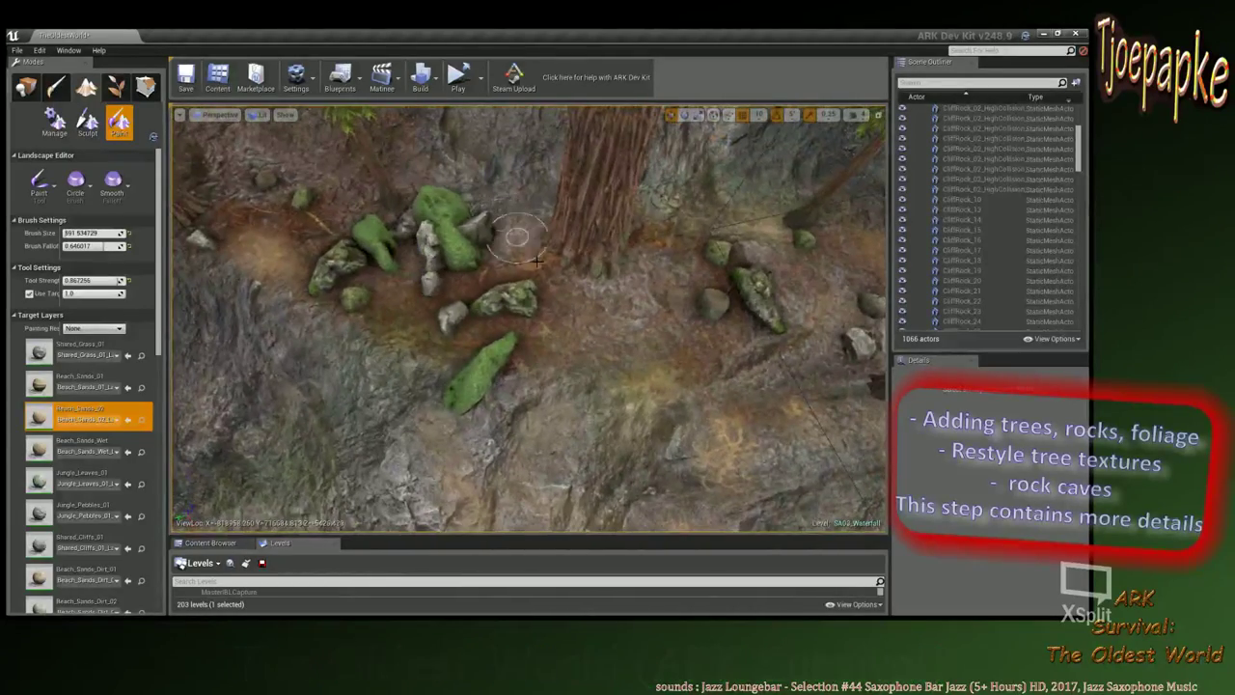
pyautogui.moveTo(611, 238); pyautogui.dragTo(622, 241, button='right')
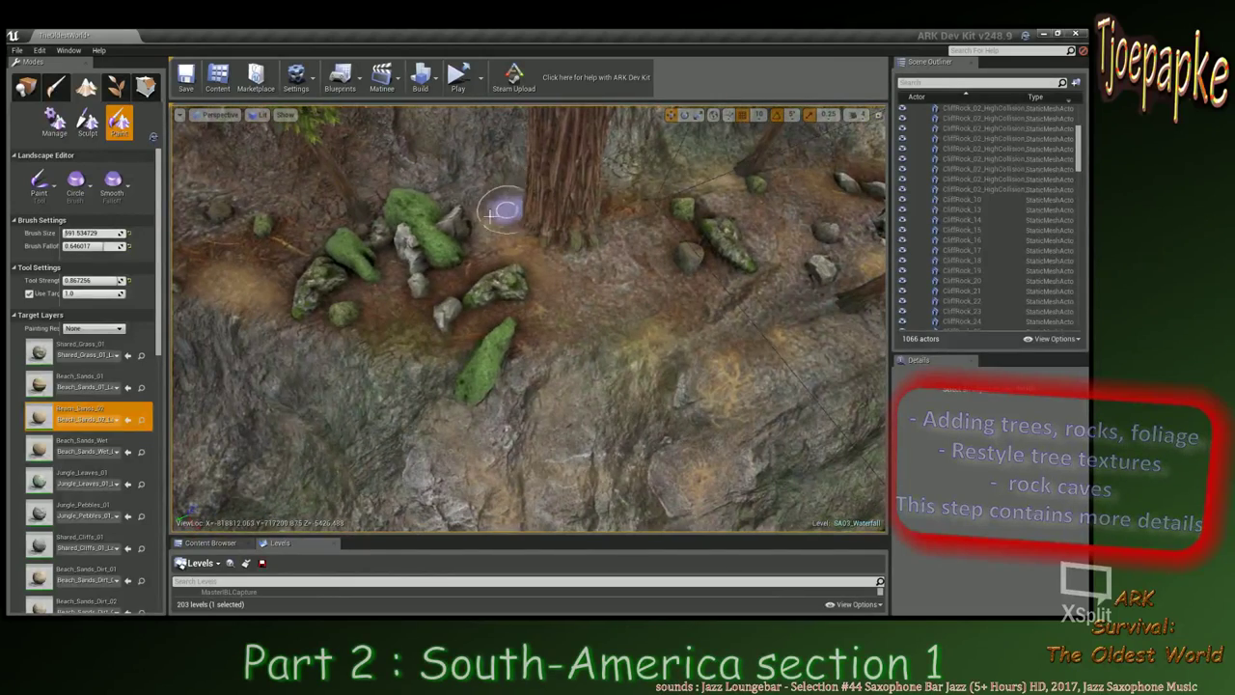
pyautogui.click(491, 215)
pyautogui.moveTo(490, 215); pyautogui.dragTo(425, 230, button='right')
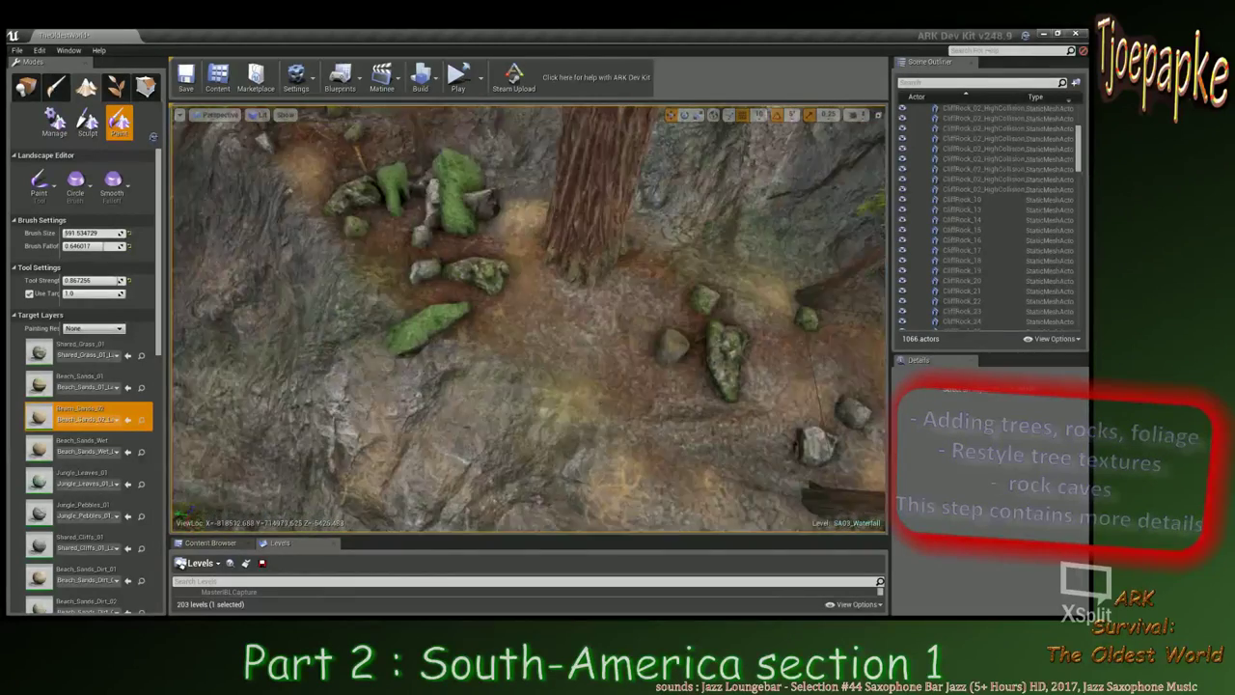
pyautogui.moveTo(600, 325); pyautogui.dragTo(591, 359, button='right')
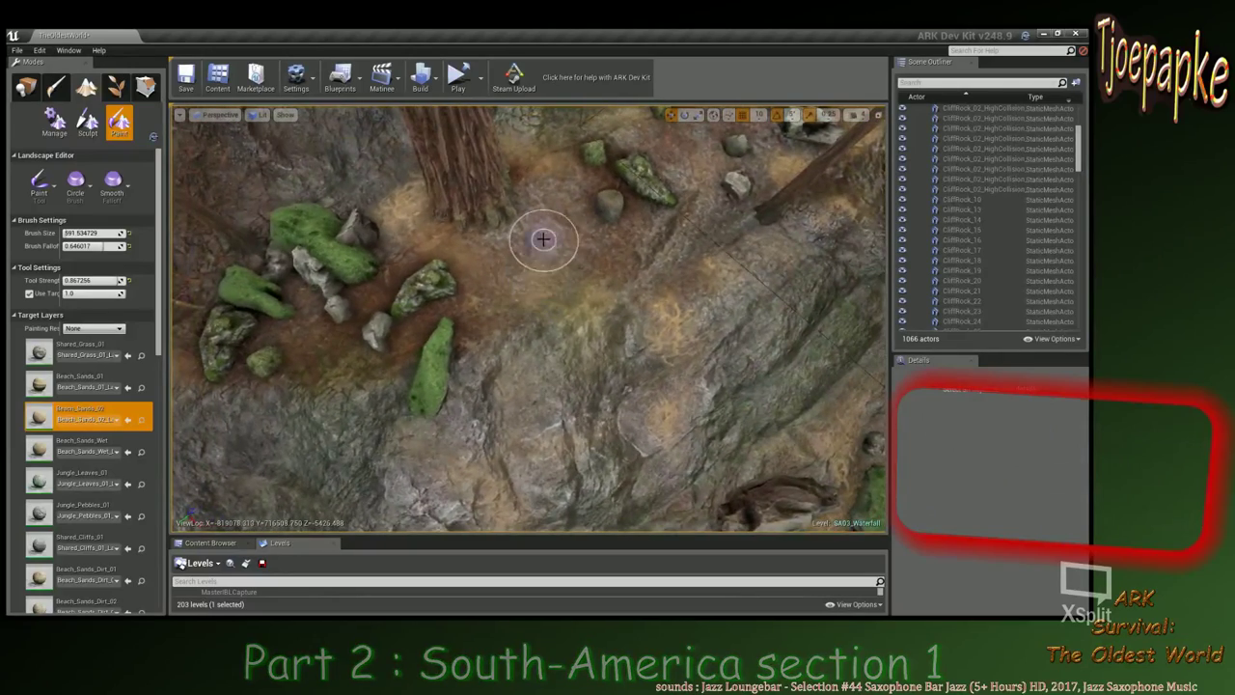
# Paint a strip of Beach_Sands_02 on the uphill ground beside the large redwood trunk.
pyautogui.press('w')
pyautogui.moveTo(574, 282)
pyautogui.mouseDown(button='right')
pyautogui.moveTo(577, 297)
pyautogui.moveTo(610, 289)
pyautogui.mouseUp(button='right')
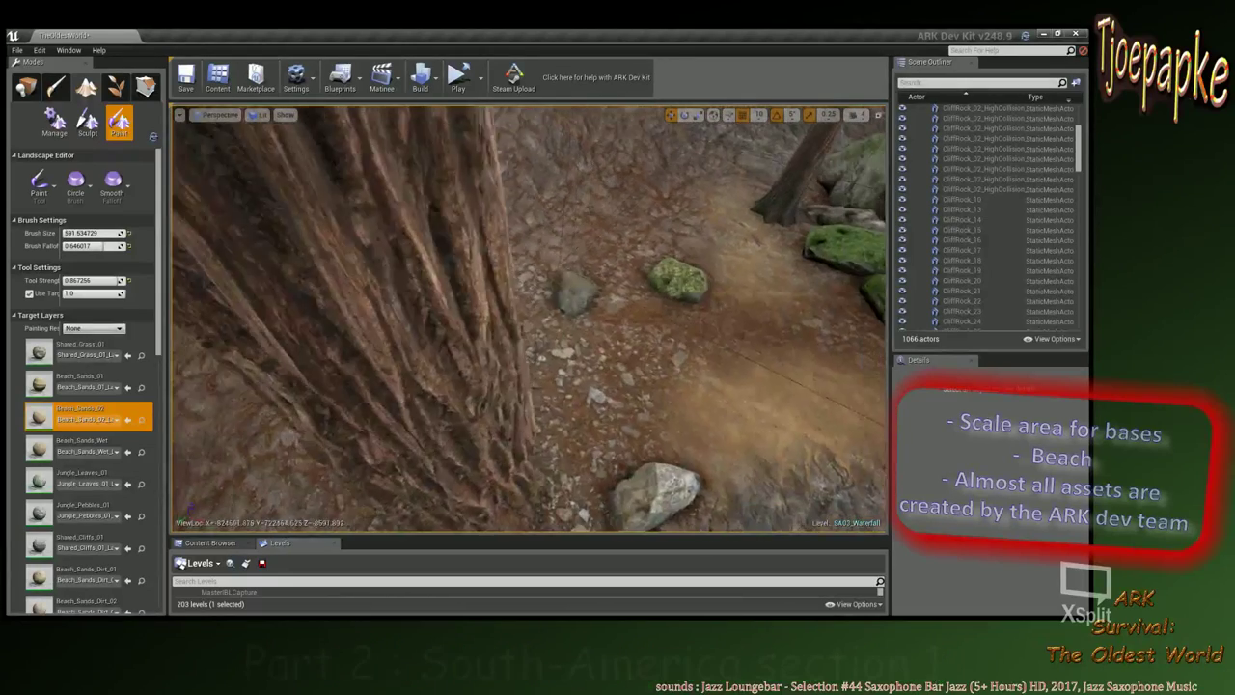
pyautogui.moveTo(549, 193); pyautogui.dragTo(524, 325)
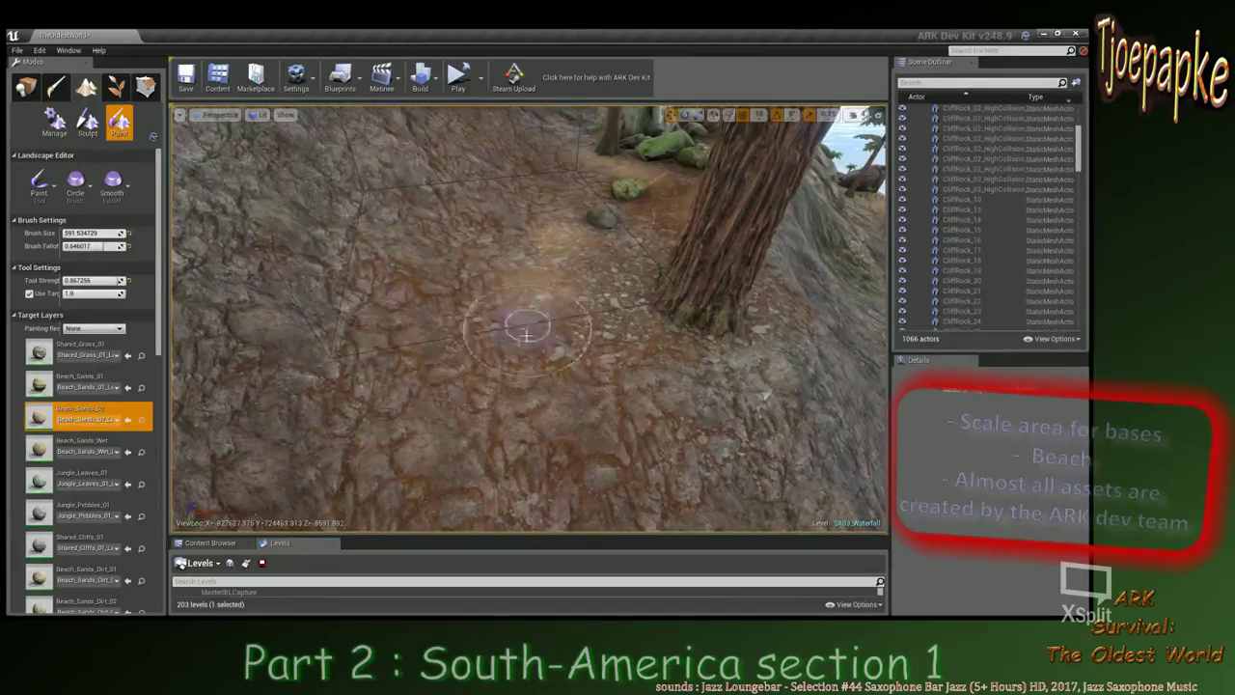
pyautogui.moveTo(524, 326); pyautogui.dragTo(555, 325, button='right')
# Paint Beach_Sands_02 patches on the stony slope around the thin tree's base, above the fallen log.
pyautogui.press('d')
pyautogui.moveTo(580, 377); pyautogui.dragTo(518, 380)
pyautogui.moveTo(518, 380); pyautogui.dragTo(483, 380, button='right')
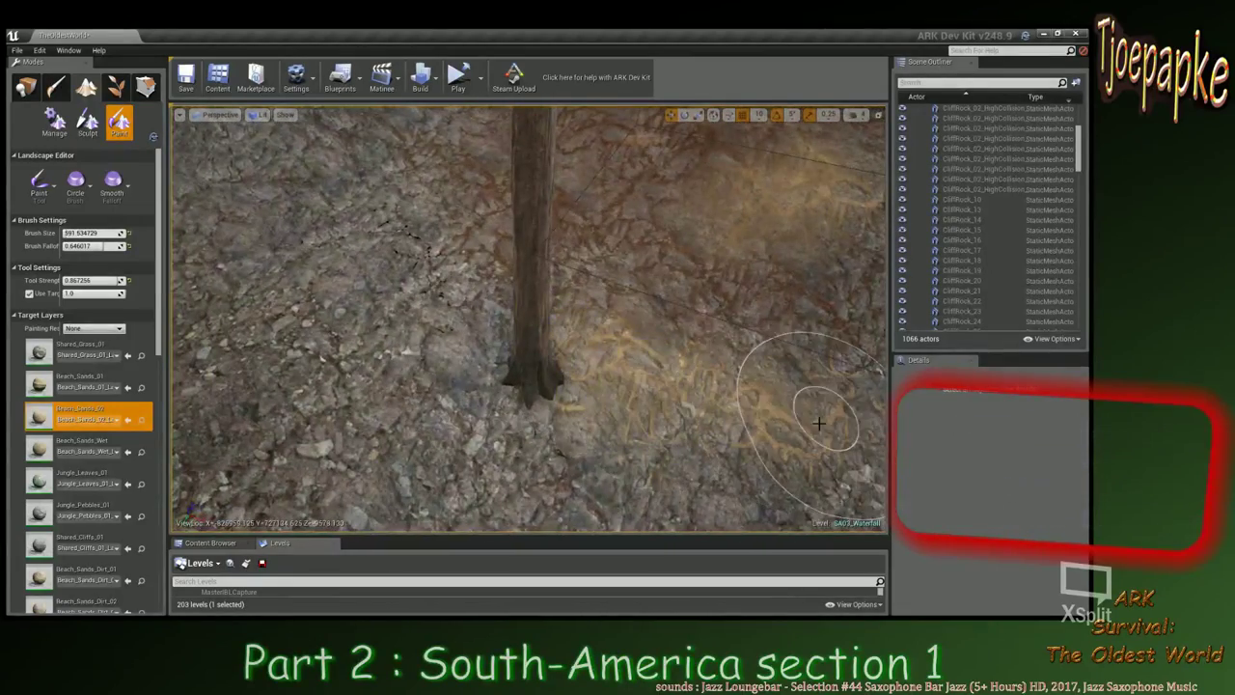
pyautogui.moveTo(819, 423); pyautogui.dragTo(643, 414, button='right')
pyautogui.press('a')
pyautogui.click(642, 414)
pyautogui.moveTo(431, 311); pyautogui.dragTo(412, 281, button='right')
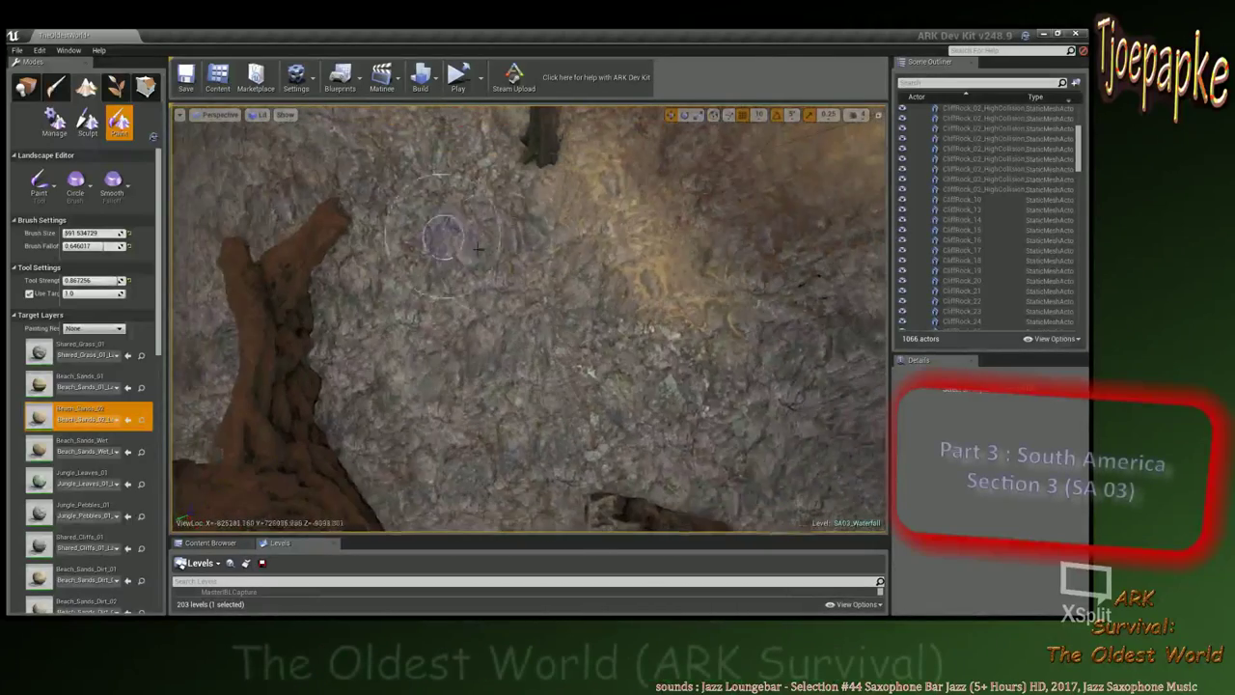
# Examine the painted ground around the fallen log, the beach, the wooded slope and the waterfalls.
pyautogui.scroll(-2, 477, 249)
pyautogui.moveTo(794, 335); pyautogui.dragTo(850, 265, button='right')
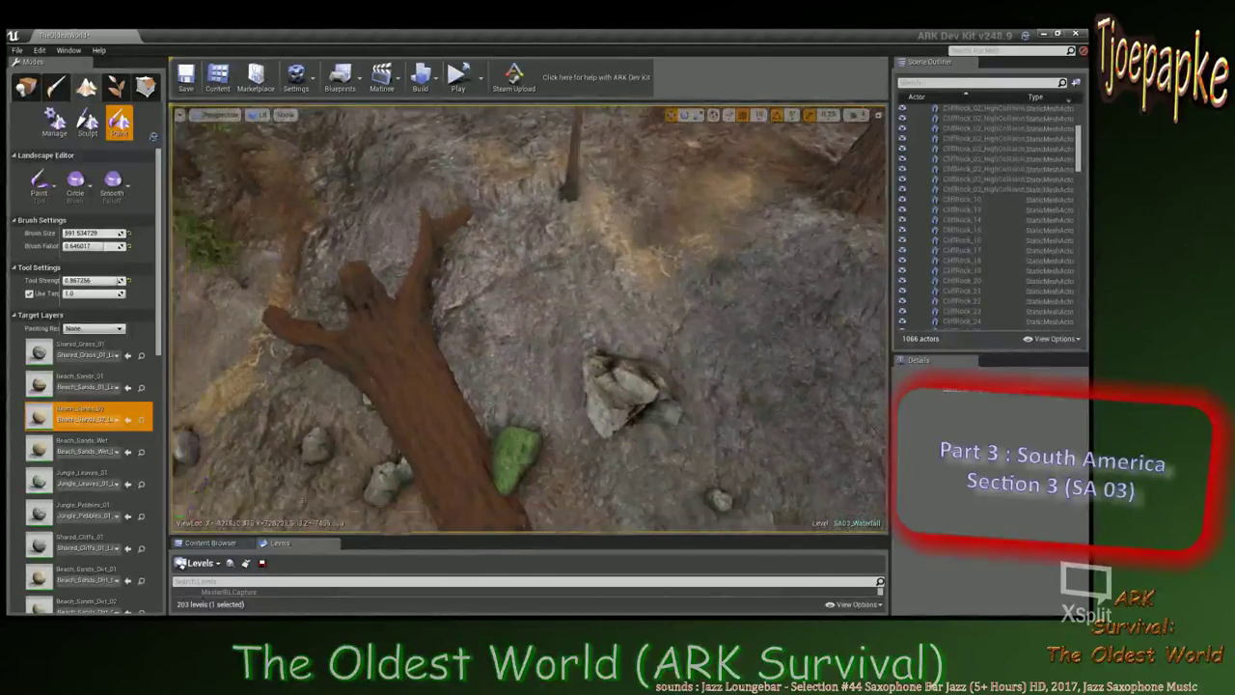
pyautogui.press('s')
pyautogui.moveTo(529, 318); pyautogui.dragTo(658, 312, button='right')
pyautogui.press('d')
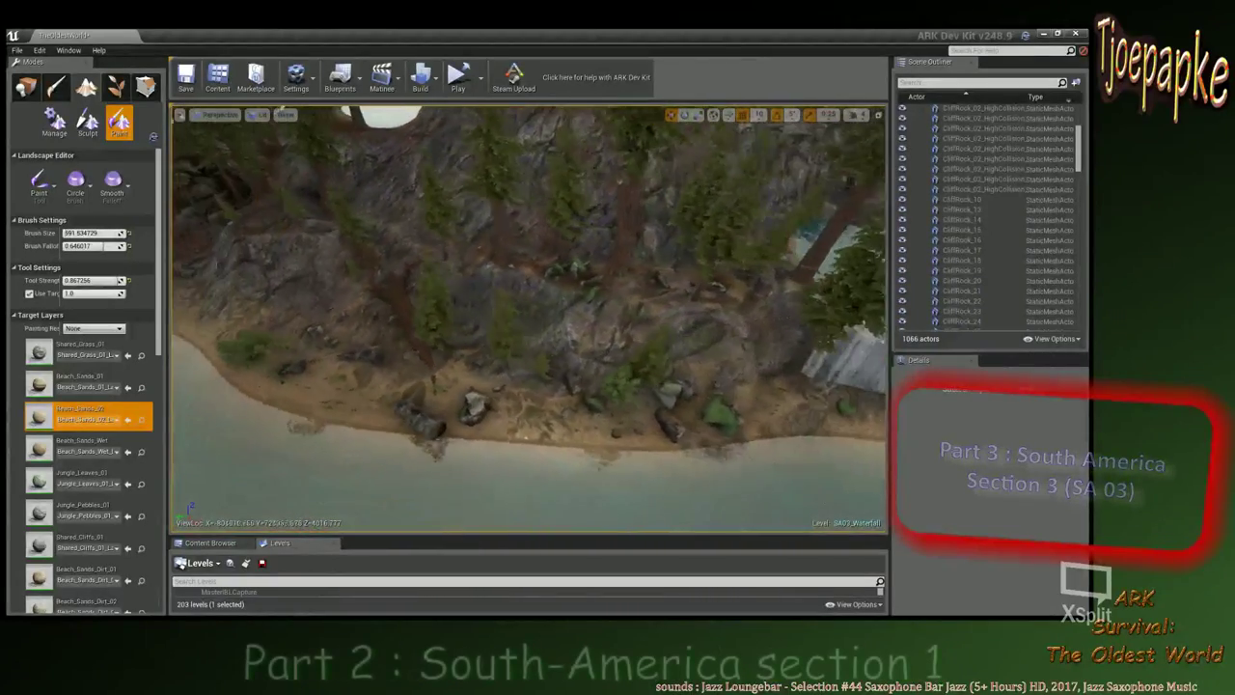
pyautogui.press('w')
pyautogui.moveTo(529, 318); pyautogui.dragTo(442, 313, button='right')
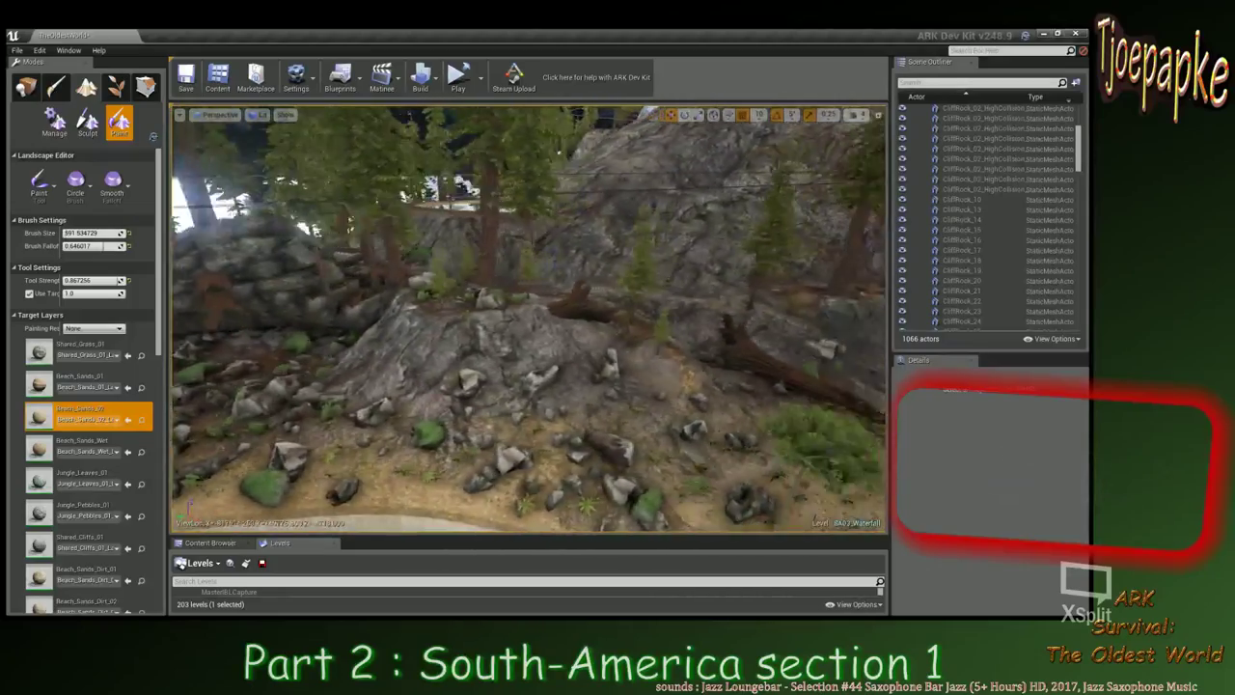
pyautogui.moveTo(454, 217); pyautogui.dragTo(434, 222, button='right')
pyautogui.moveTo(435, 319); pyautogui.dragTo(579, 323, button='right')
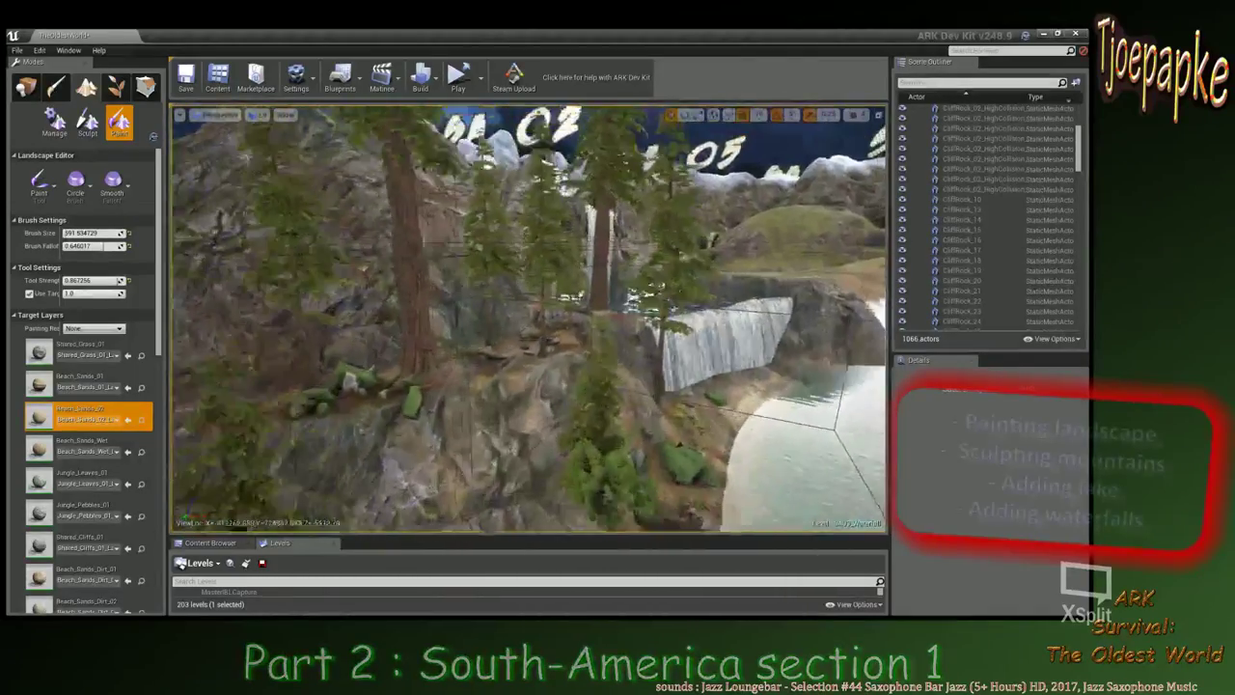
# Leave landscape painting for object placement and examine the wooded shore, the lakes and the stacked waterfalls with their surrounding cliffs.
pyautogui.moveTo(415, 227); pyautogui.dragTo(492, 261, button='right')
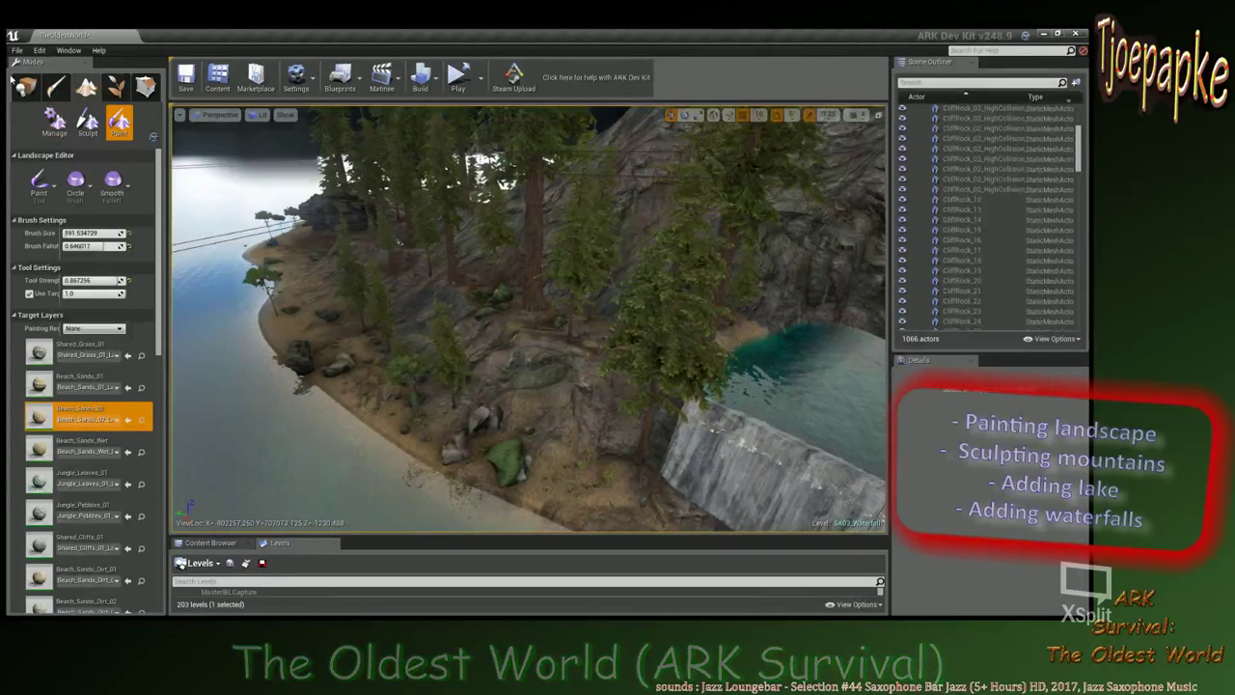
pyautogui.click(26, 88)
pyautogui.moveTo(435, 299); pyautogui.dragTo(530, 255, button='right')
pyautogui.moveTo(728, 417); pyautogui.dragTo(859, 391, button='right')
pyautogui.scroll(1, 728, 417)
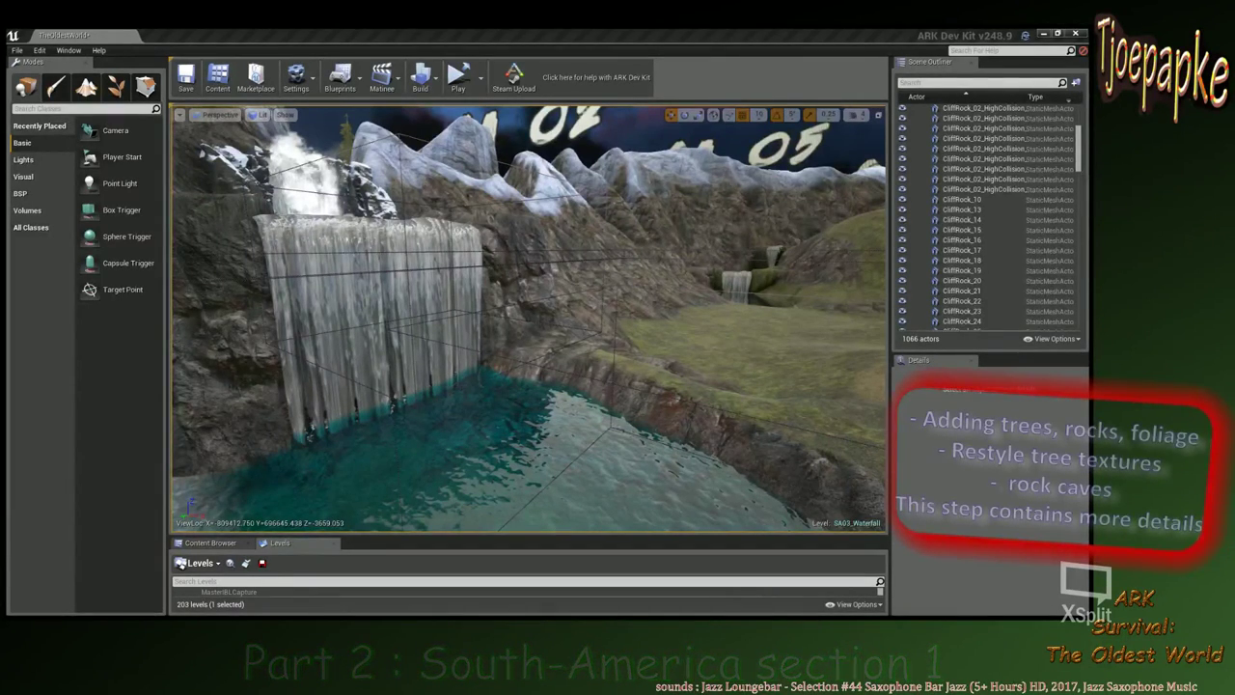
pyautogui.moveTo(775, 299); pyautogui.dragTo(753, 399, button='right')
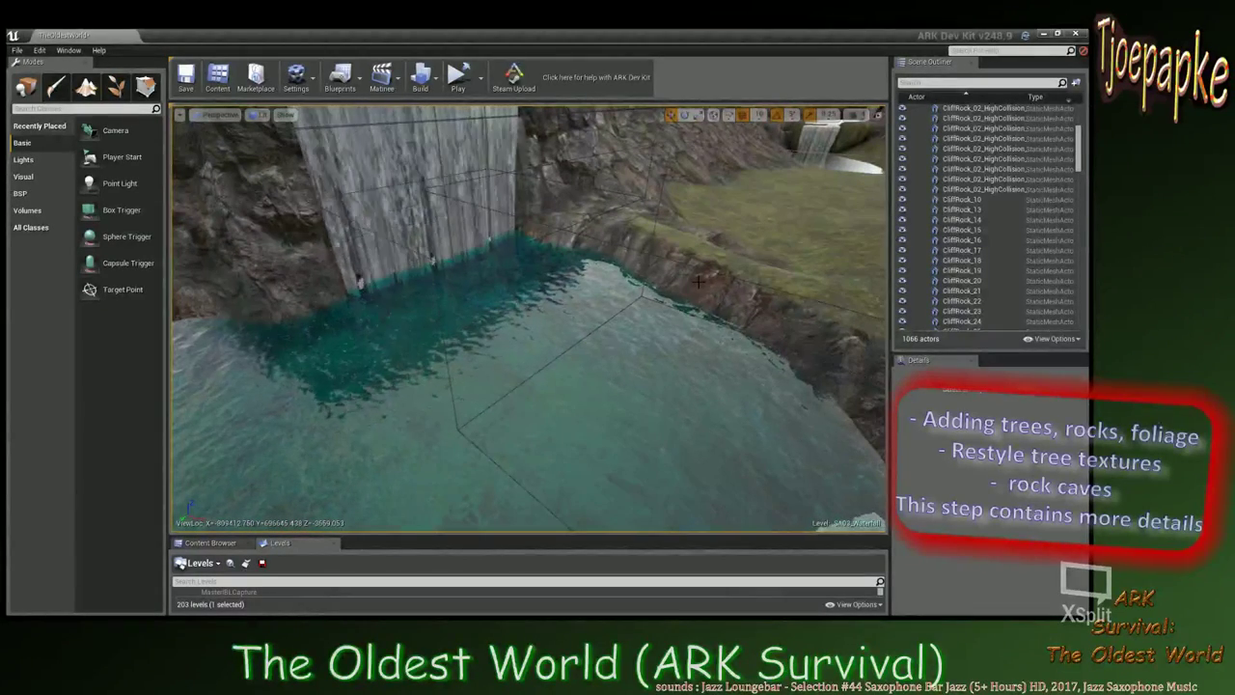
pyautogui.moveTo(699, 282); pyautogui.dragTo(666, 275, button='right')
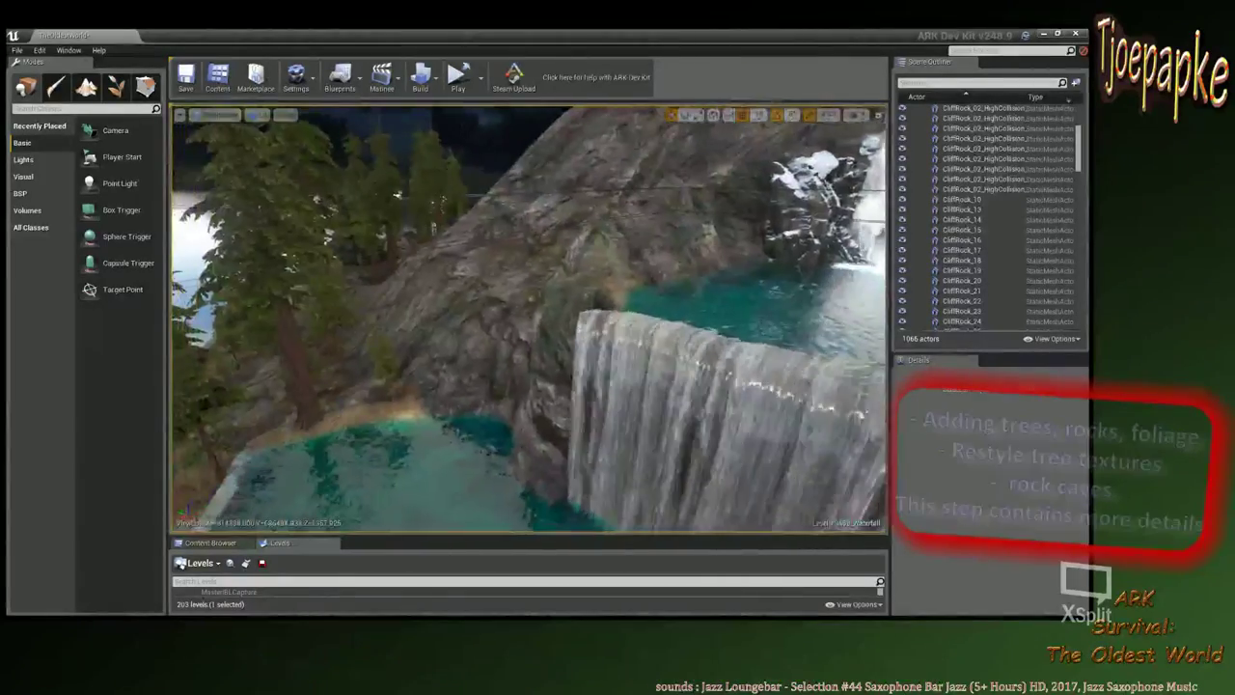
pyautogui.moveTo(695, 289); pyautogui.dragTo(853, 239, button='right')
pyautogui.moveTo(772, 290); pyautogui.dragTo(826, 251, button='right')
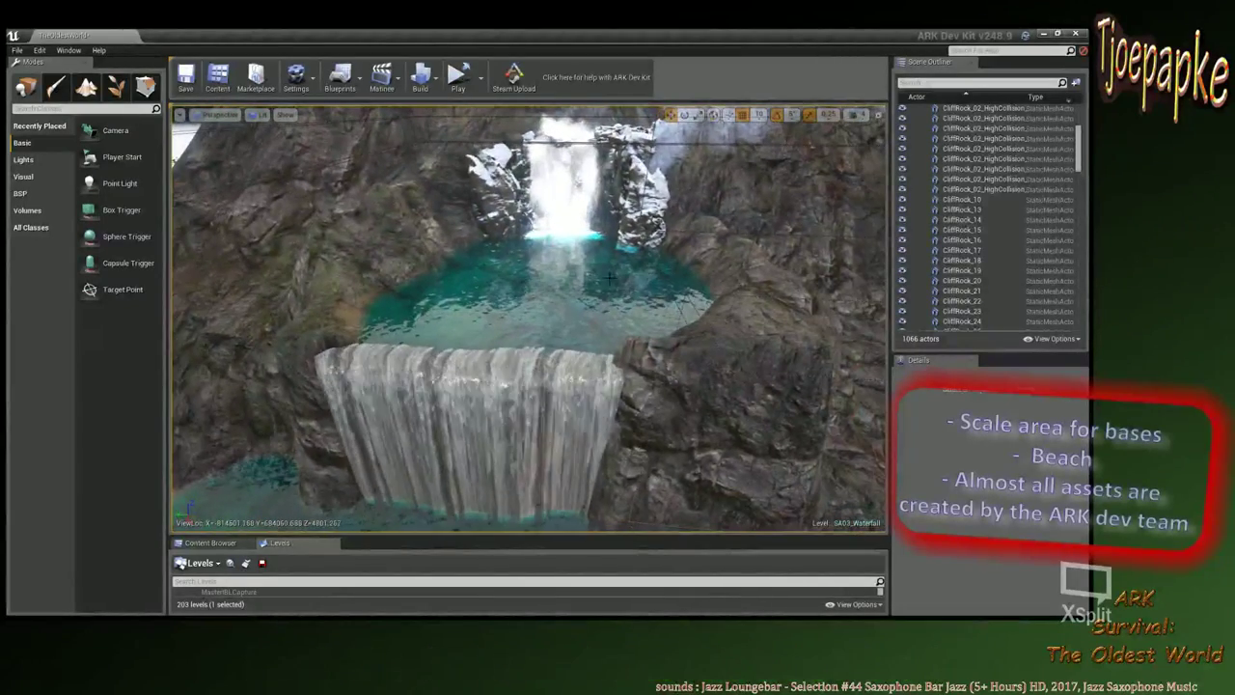
pyautogui.moveTo(617, 338); pyautogui.dragTo(585, 386, button='right')
pyautogui.press('s')
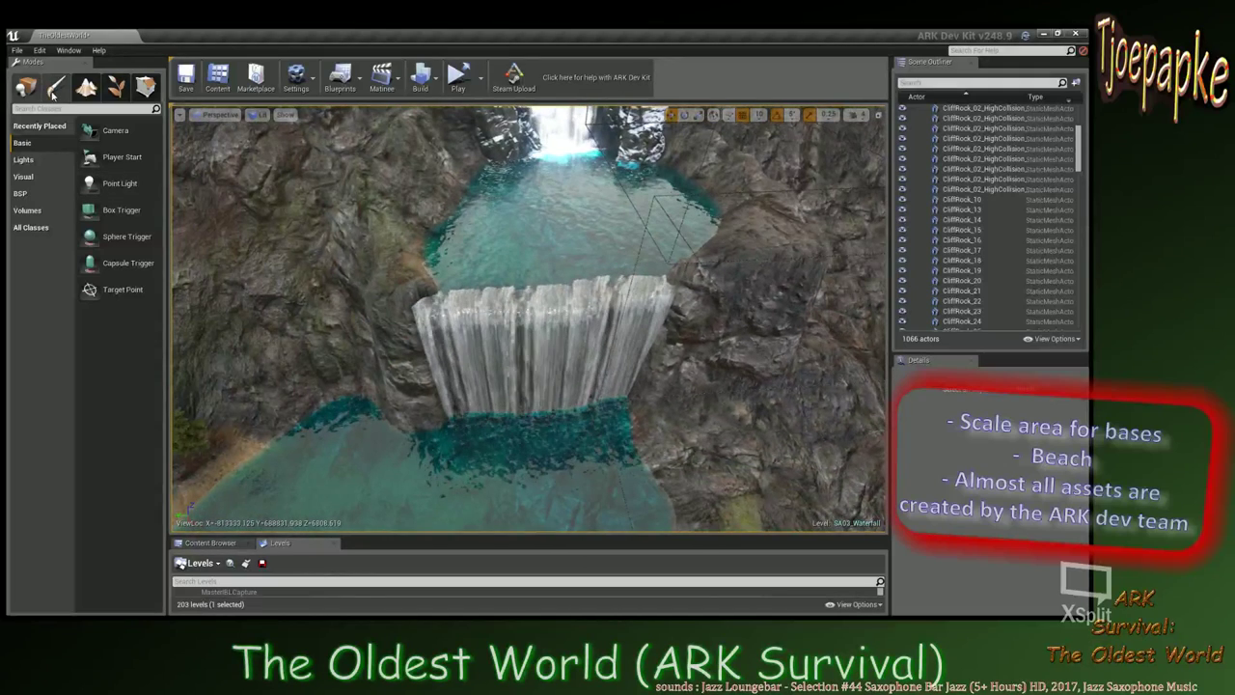
# Search all assets in the root Game folder for "rocks".
pyautogui.click(86, 87)
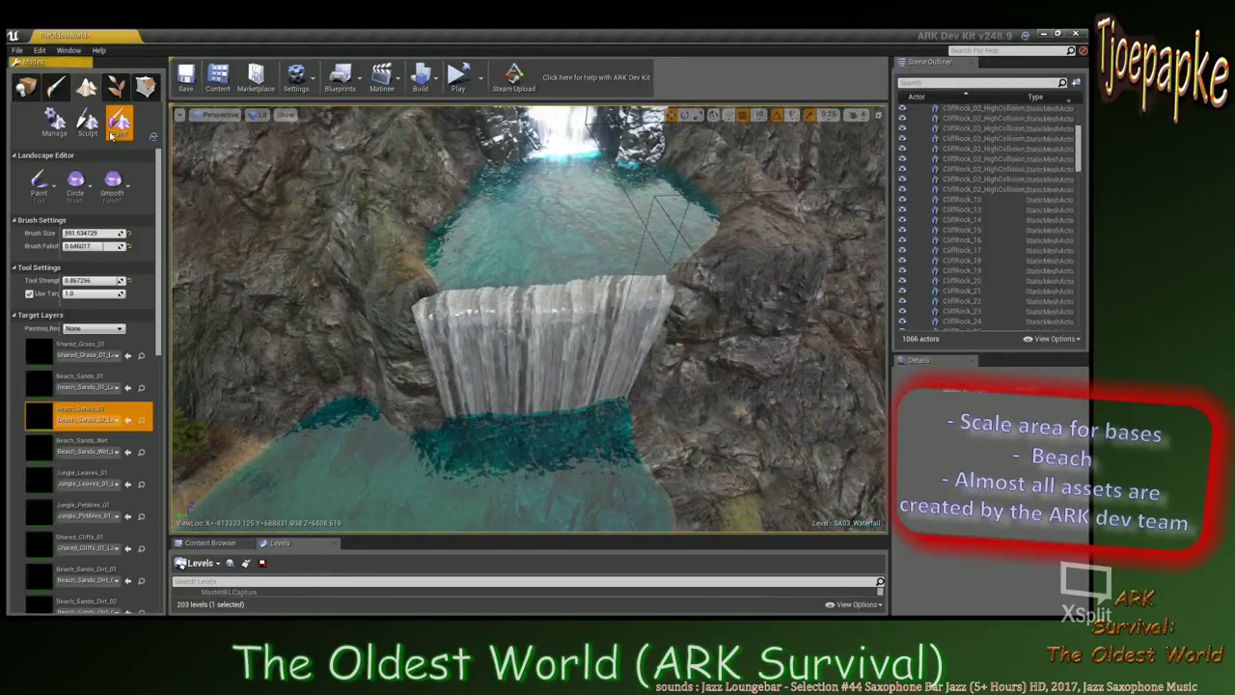
pyautogui.click(25, 87)
pyautogui.moveTo(479, 537); pyautogui.dragTo(480, 449)
pyautogui.click(237, 455)
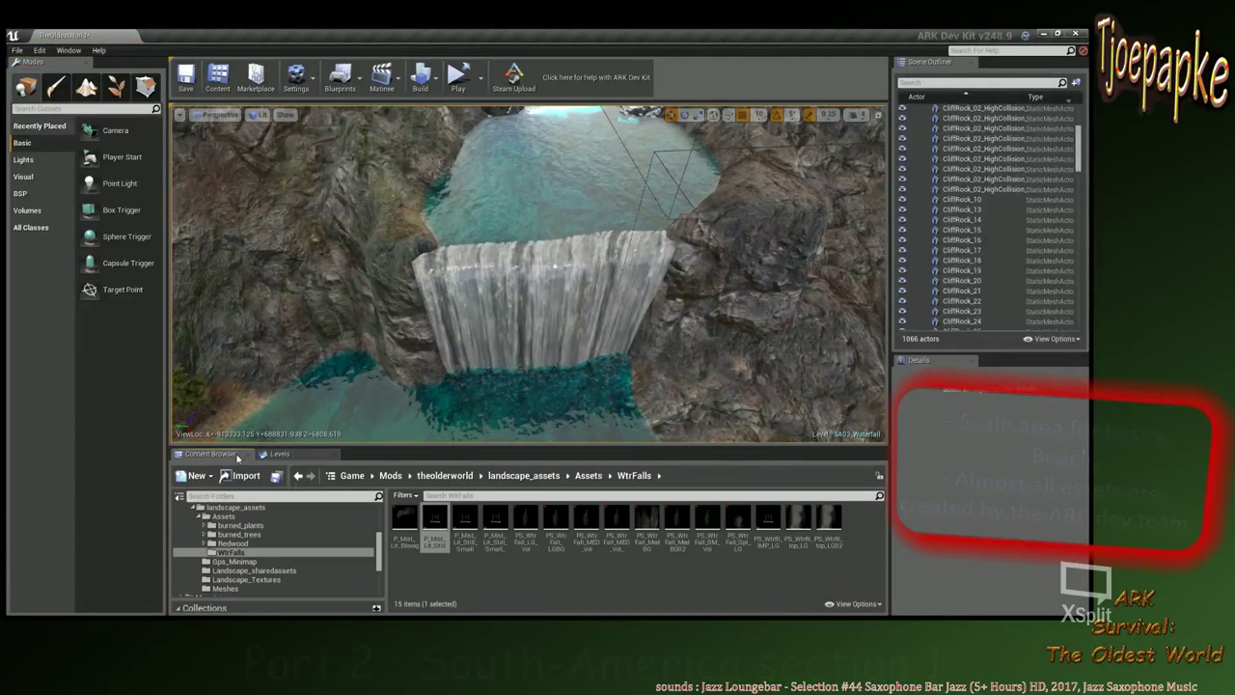
pyautogui.scroll(3, 255, 514)
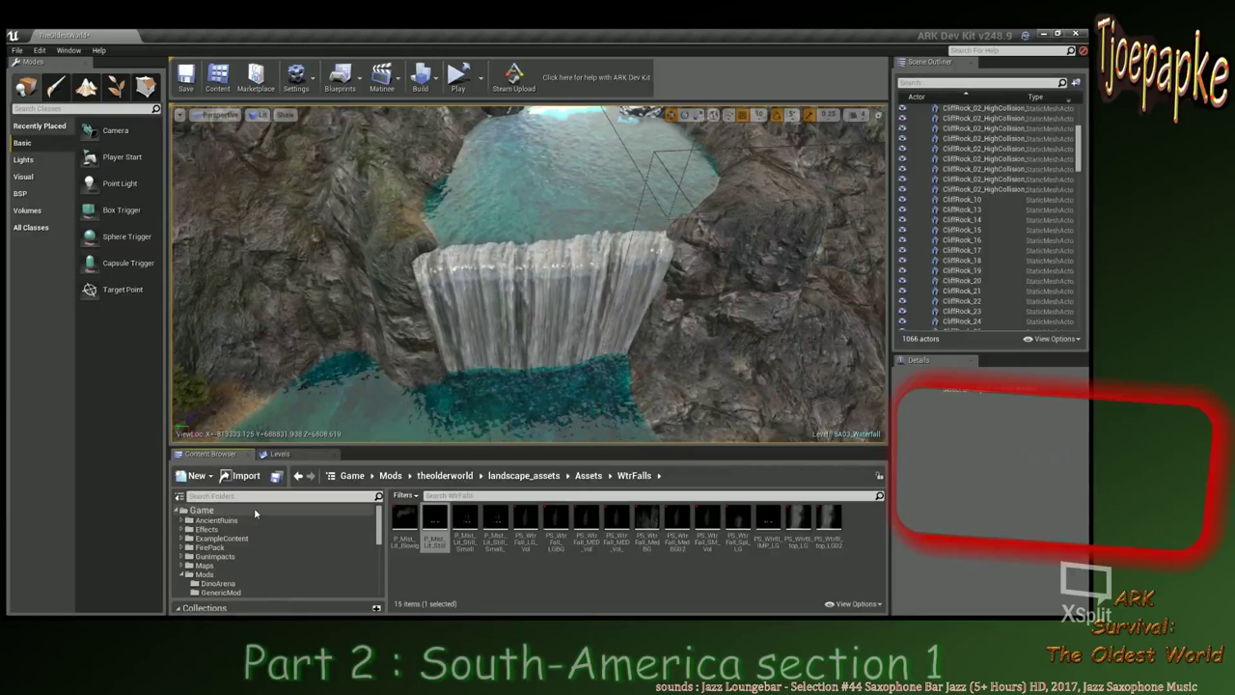
pyautogui.click(255, 511)
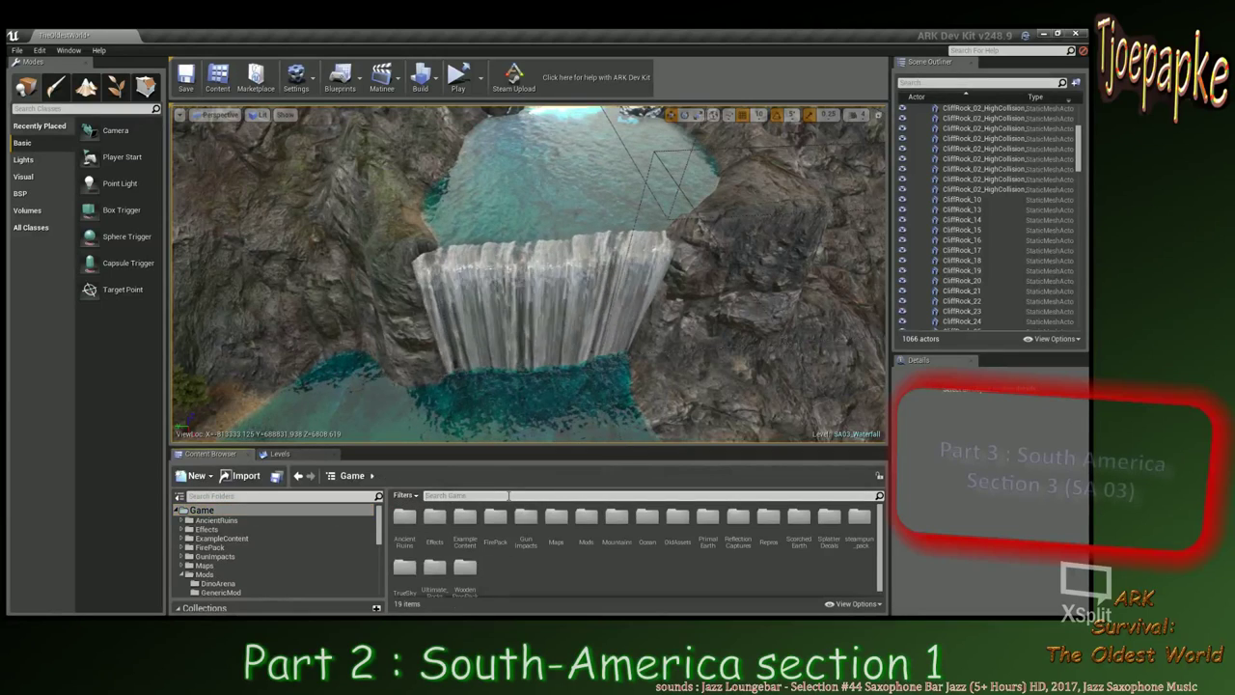
pyautogui.click(509, 495)
pyautogui.write('rocks')
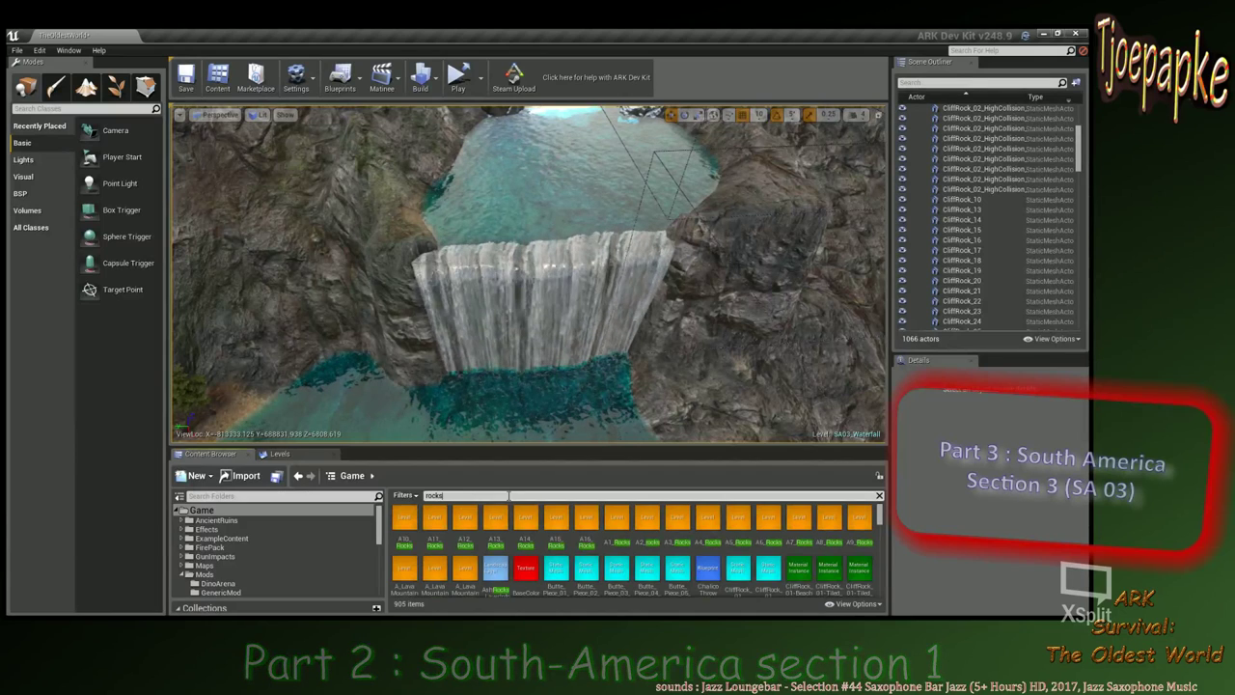
# Find the SM_ArchRock mesh among the rock assets and place it on the cliff beside the foot of the waterfall.
pyautogui.moveTo(581, 447); pyautogui.dragTo(596, 403)
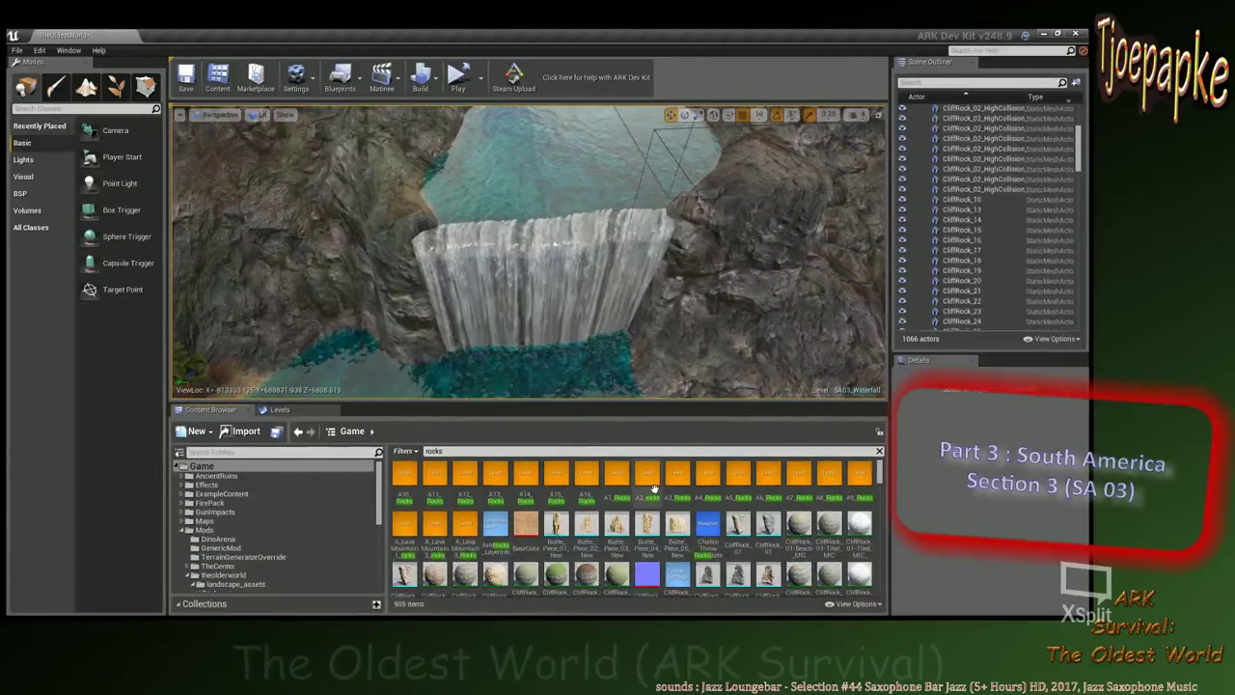
pyautogui.scroll(-2, 774, 535)
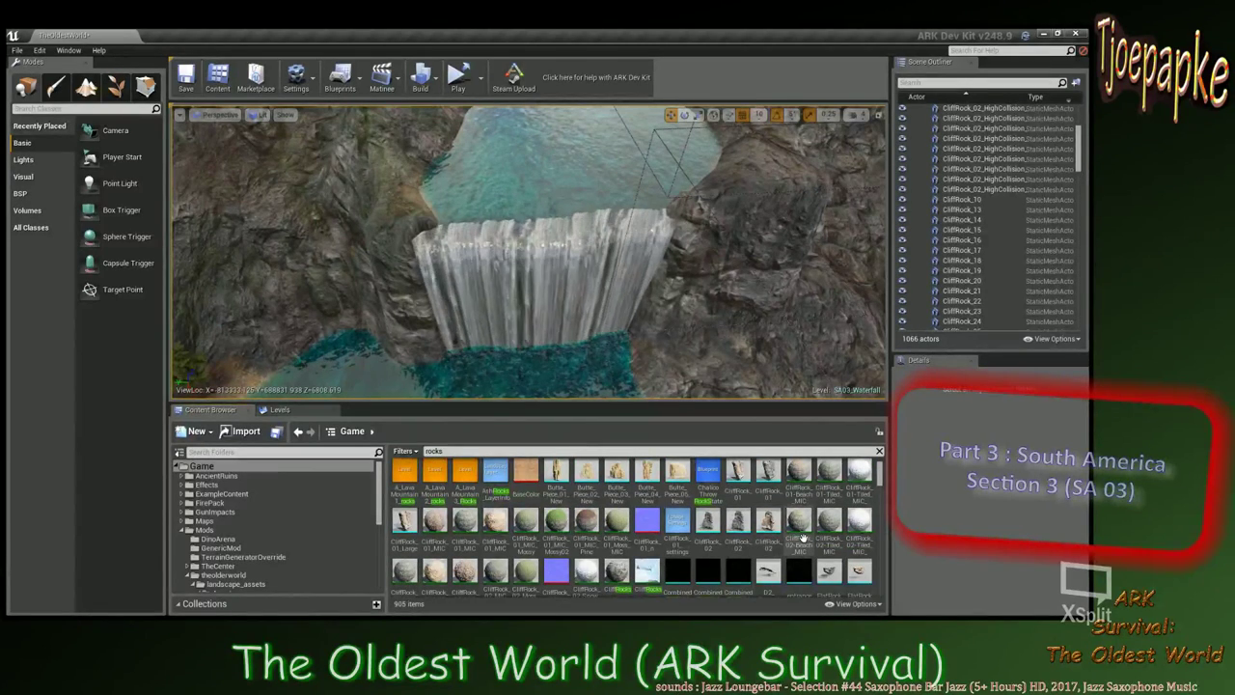
pyautogui.scroll(-4, 803, 538)
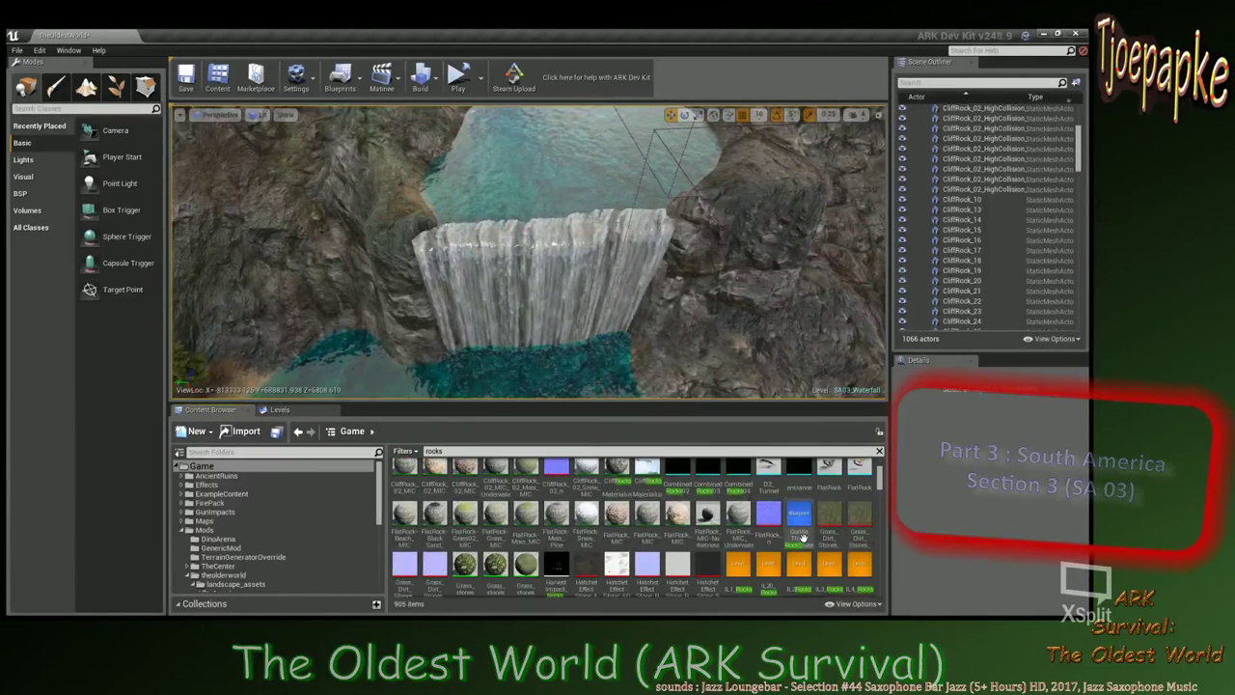
pyautogui.scroll(-3, 803, 538)
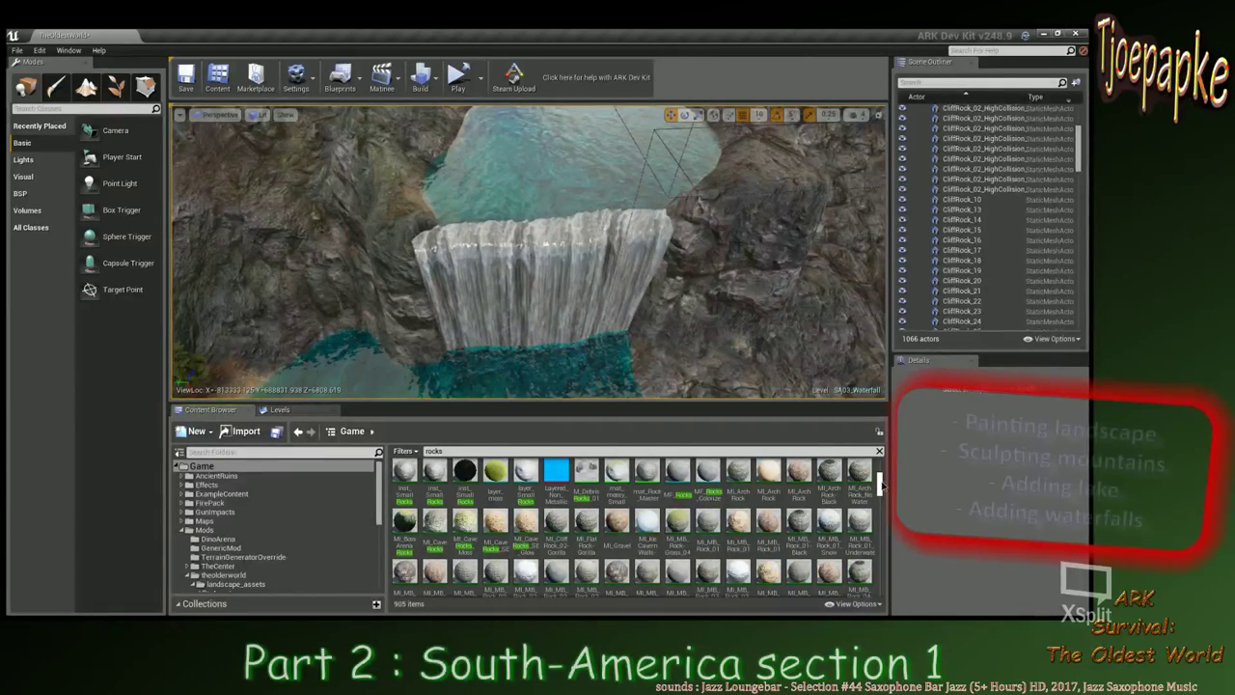
pyautogui.moveTo(879, 483); pyautogui.dragTo(879, 510)
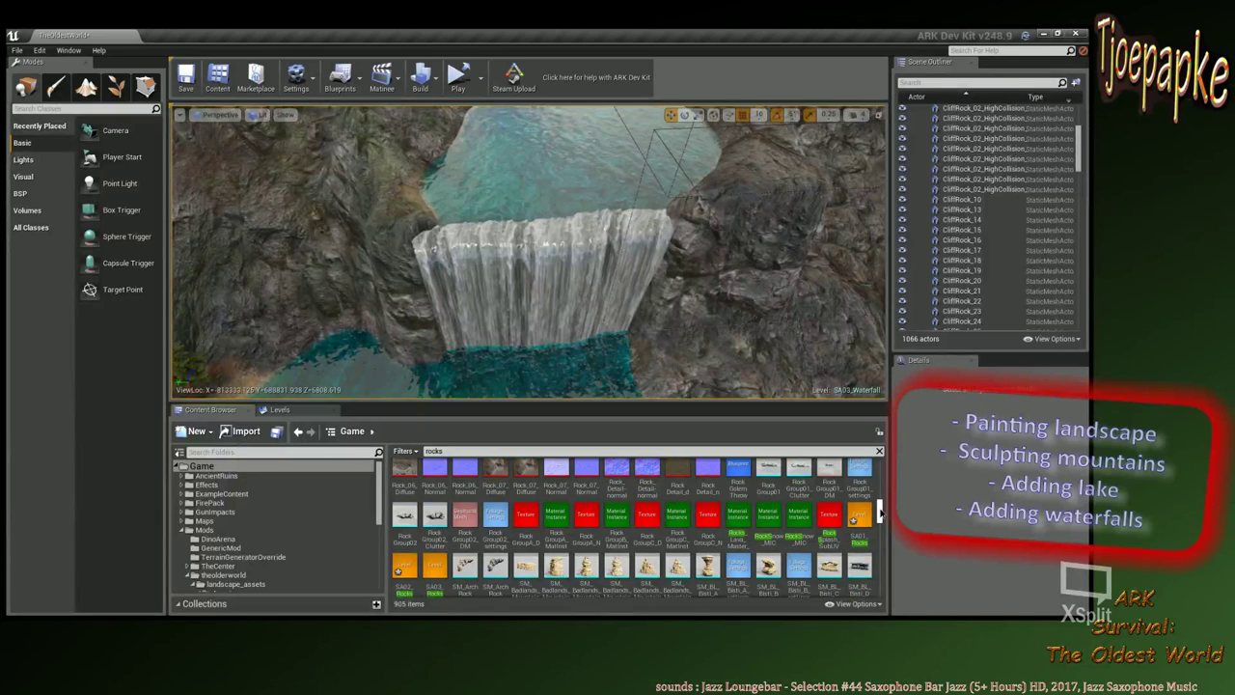
pyautogui.moveTo(879, 509); pyautogui.dragTo(880, 516)
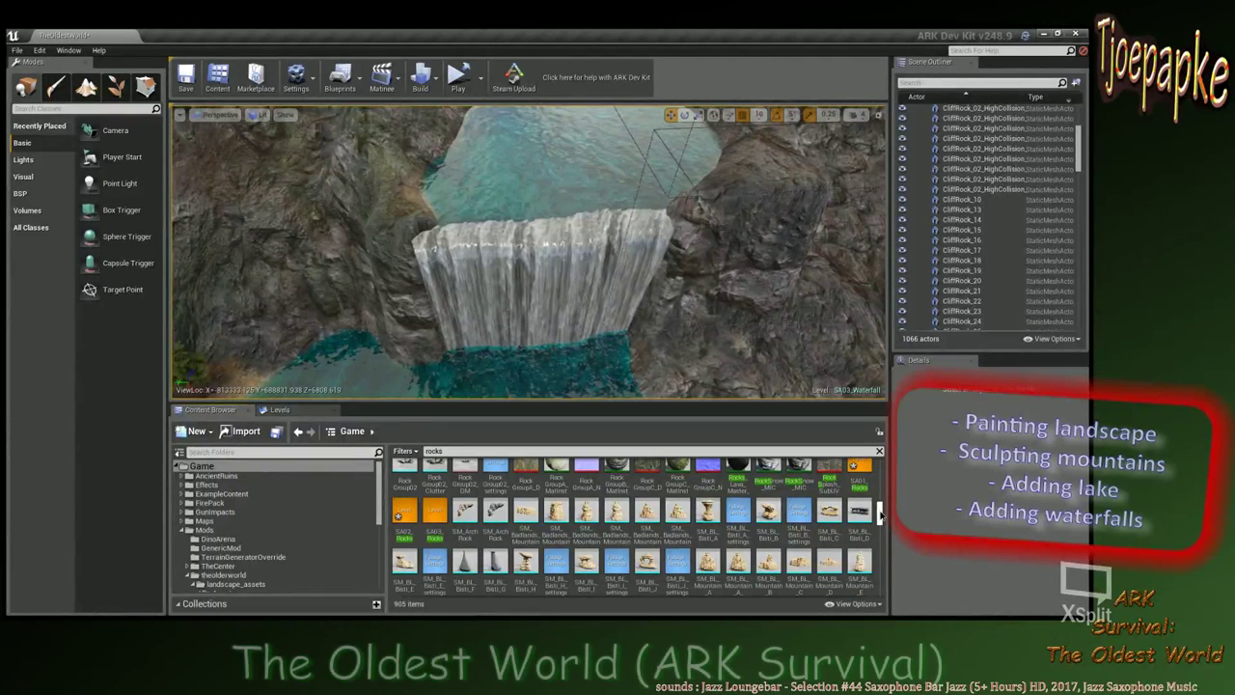
pyautogui.moveTo(495, 512); pyautogui.dragTo(676, 349)
# Rotate the new arch rock about several axes so it lies against the cliff beside the waterfall.
pyautogui.moveTo(630, 341); pyautogui.dragTo(698, 374, button='right')
pyautogui.press('e')
pyautogui.moveTo(599, 319); pyautogui.dragTo(622, 333)
pyautogui.moveTo(583, 274); pyautogui.dragTo(583, 275)
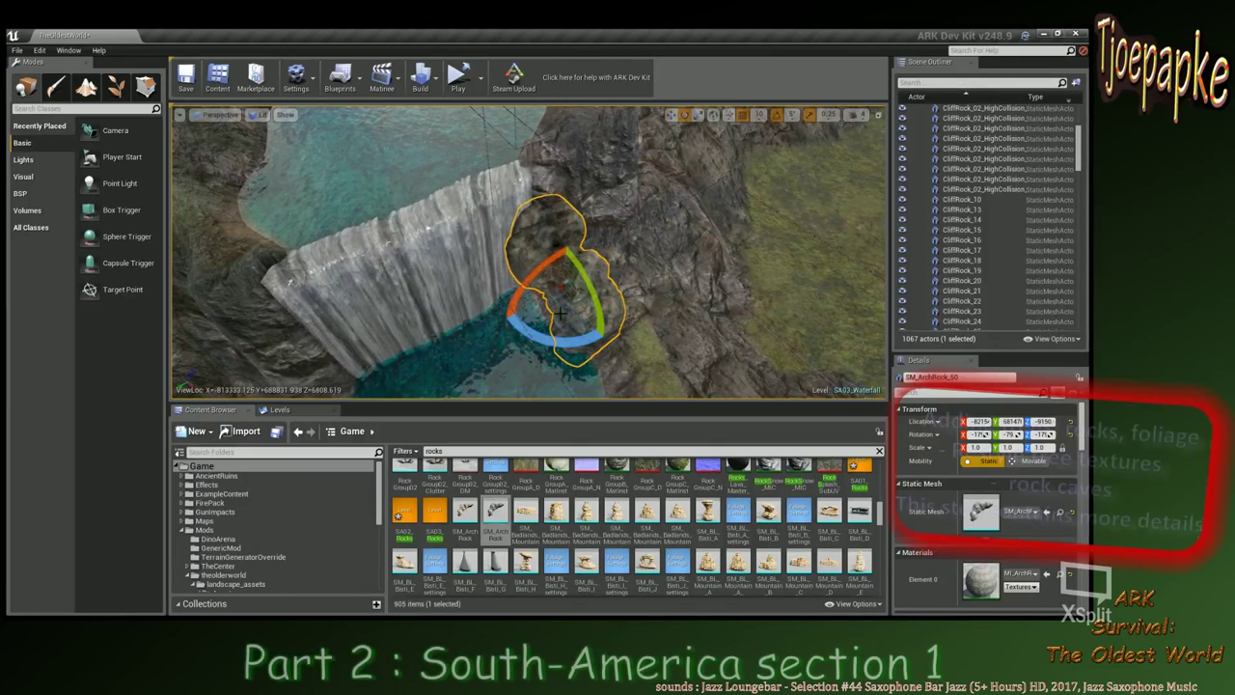
pyautogui.moveTo(551, 338); pyautogui.dragTo(510, 328)
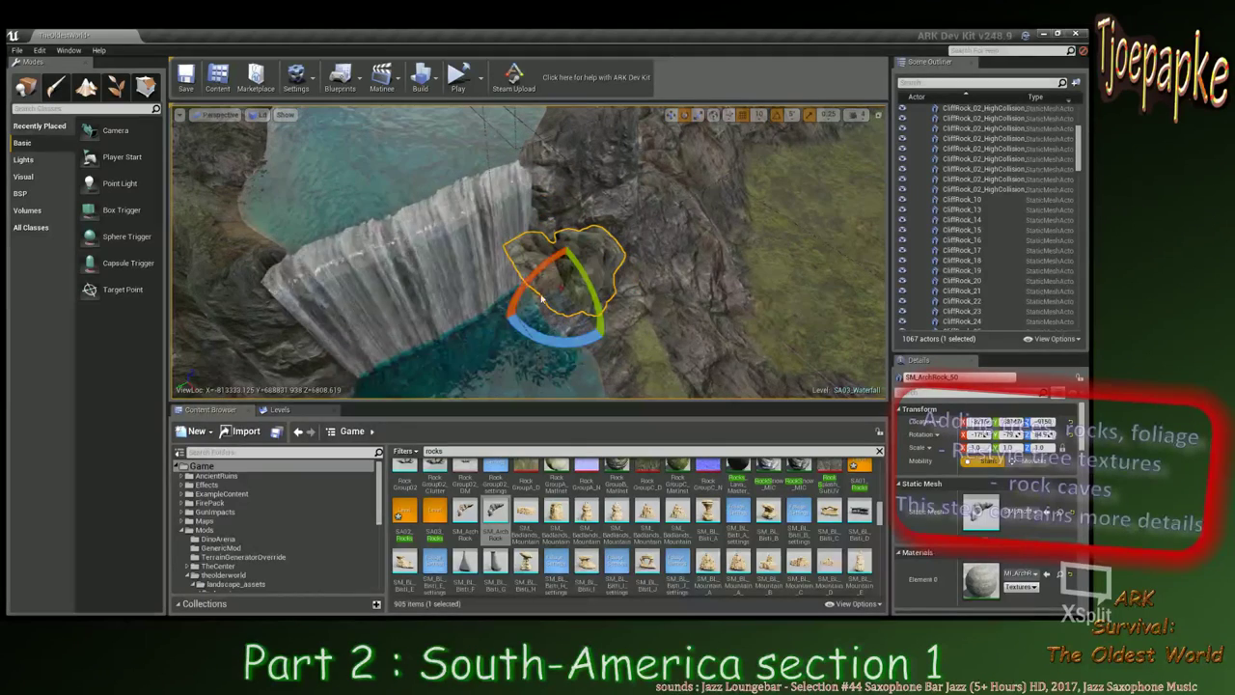
pyautogui.moveTo(533, 274); pyautogui.dragTo(543, 267)
# Raise the arch rock up the cliff to the edge of the waterfall's crest.
pyautogui.moveTo(553, 235); pyautogui.dragTo(583, 164, button='right')
pyautogui.moveTo(594, 214); pyautogui.dragTo(599, 212, button='right')
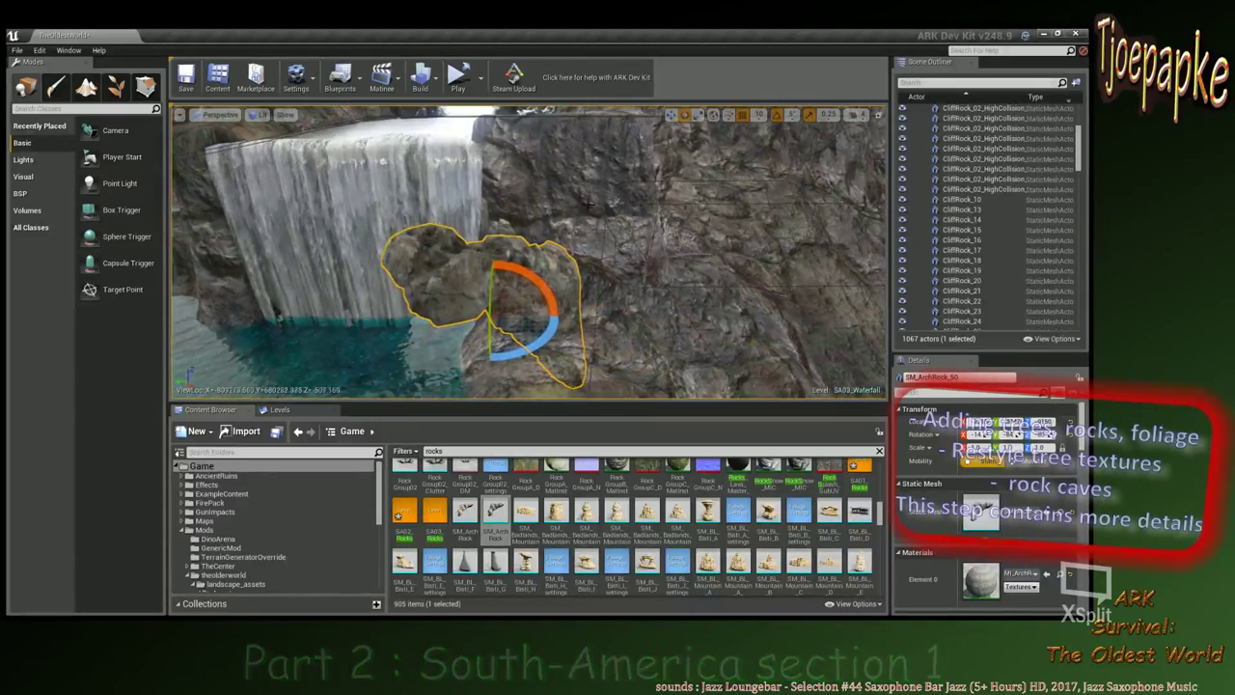
pyautogui.press('w')
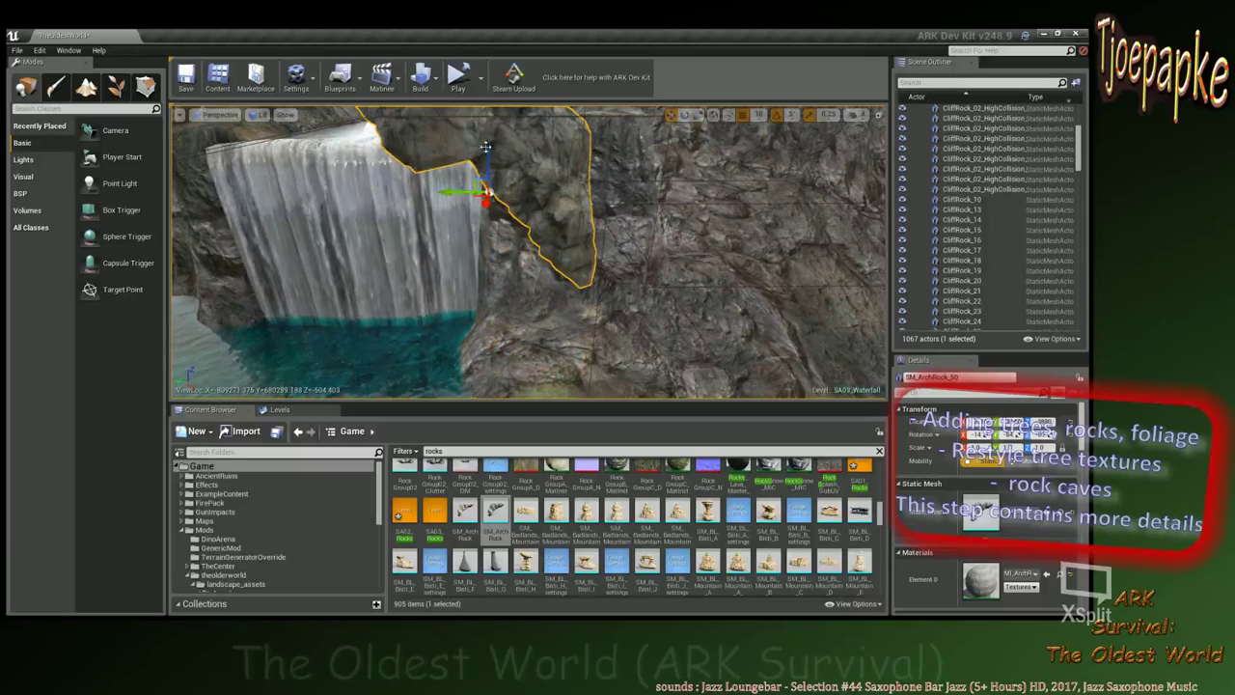
pyautogui.moveTo(485, 146); pyautogui.dragTo(497, 176, button='right')
pyautogui.moveTo(517, 275); pyautogui.dragTo(455, 229)
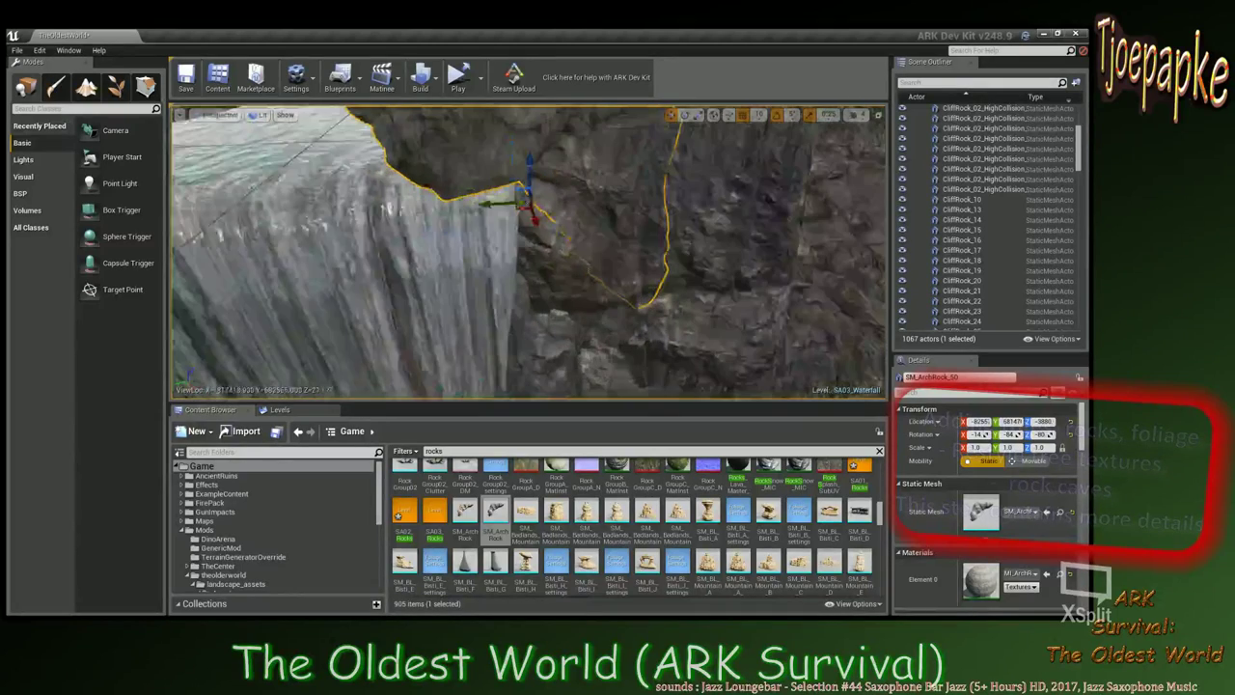
# Select the waterfall plane below the upper lake and adjust its height so its crest meets the lake's water surface.
pyautogui.moveTo(526, 203); pyautogui.dragTo(483, 242, button='right')
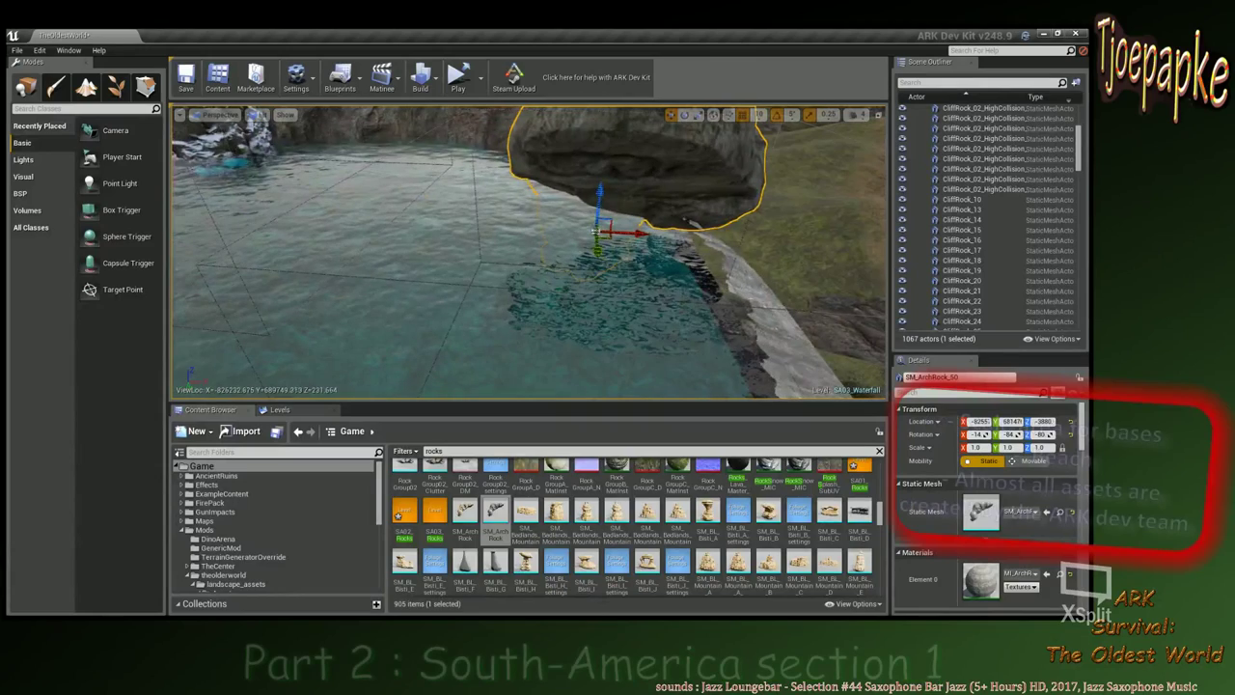
pyautogui.moveTo(526, 251); pyautogui.dragTo(618, 193, button='right')
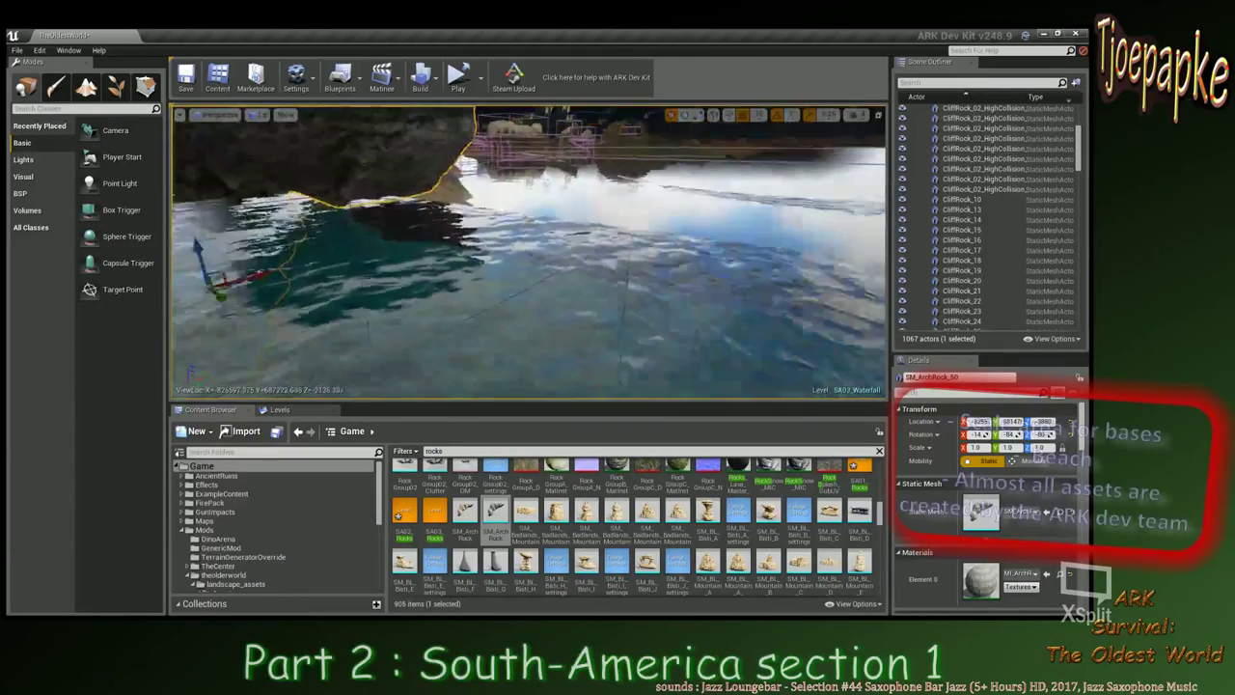
pyautogui.moveTo(526, 212); pyautogui.dragTo(425, 261, button='right')
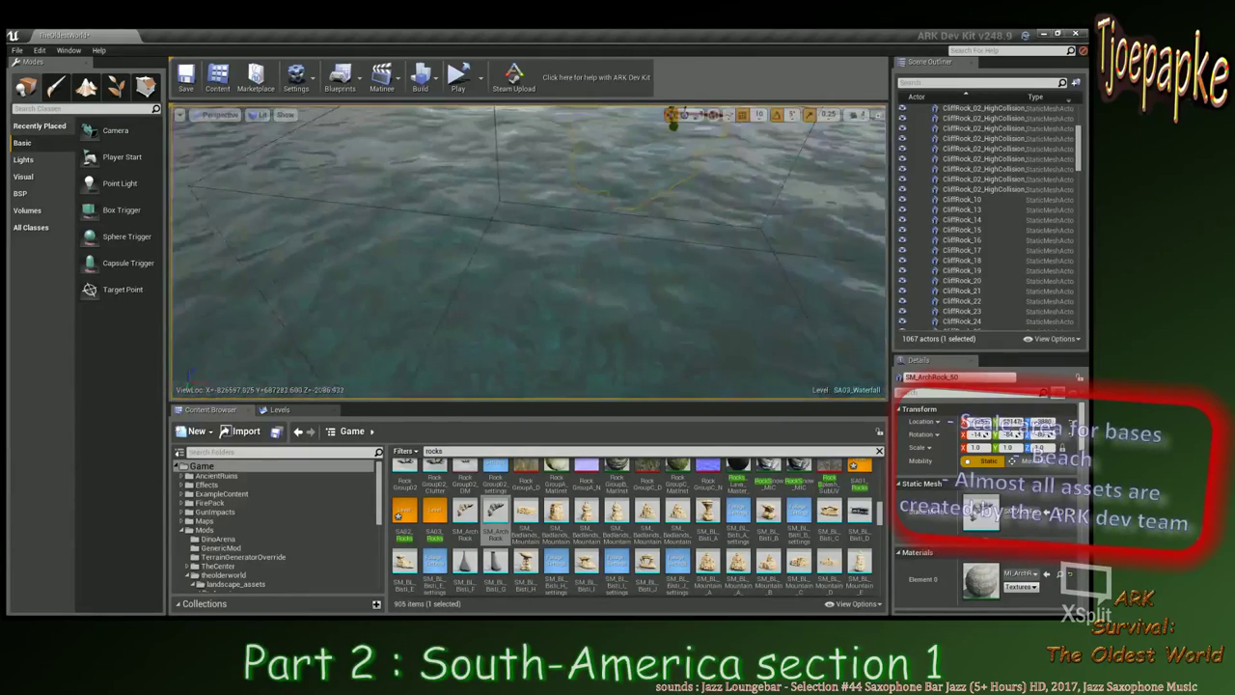
pyautogui.moveTo(540, 251); pyautogui.dragTo(473, 256, button='right')
pyautogui.click(486, 281)
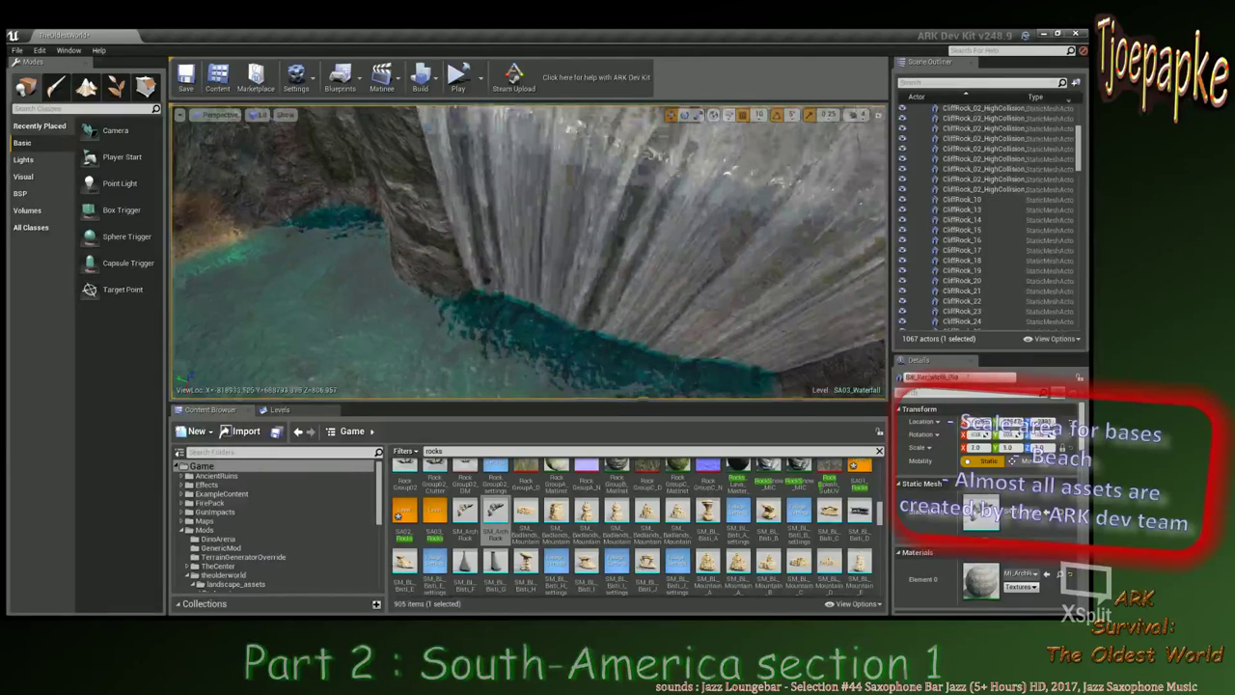
pyautogui.moveTo(485, 280); pyautogui.dragTo(521, 333)
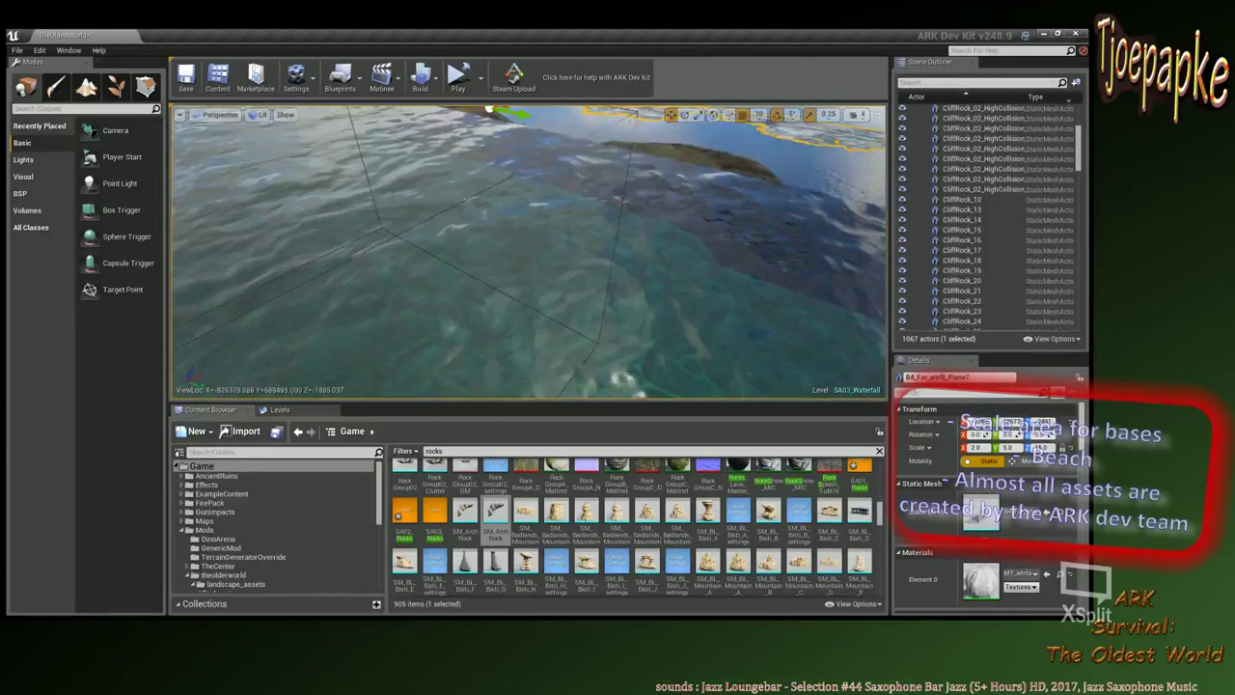
pyautogui.moveTo(491, 253); pyautogui.dragTo(504, 214, button='right')
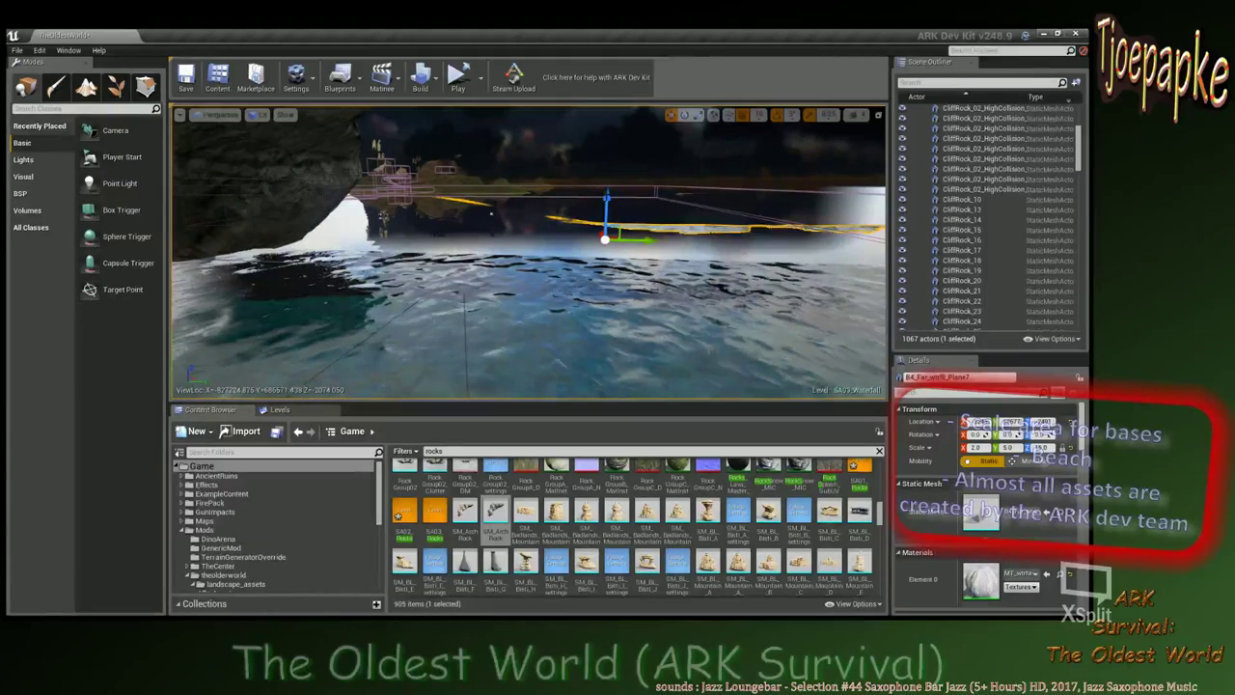
pyautogui.moveTo(607, 196); pyautogui.dragTo(606, 238)
pyautogui.moveTo(607, 238); pyautogui.dragTo(709, 290, button='right')
pyautogui.moveTo(439, 269); pyautogui.dragTo(635, 226, button='right')
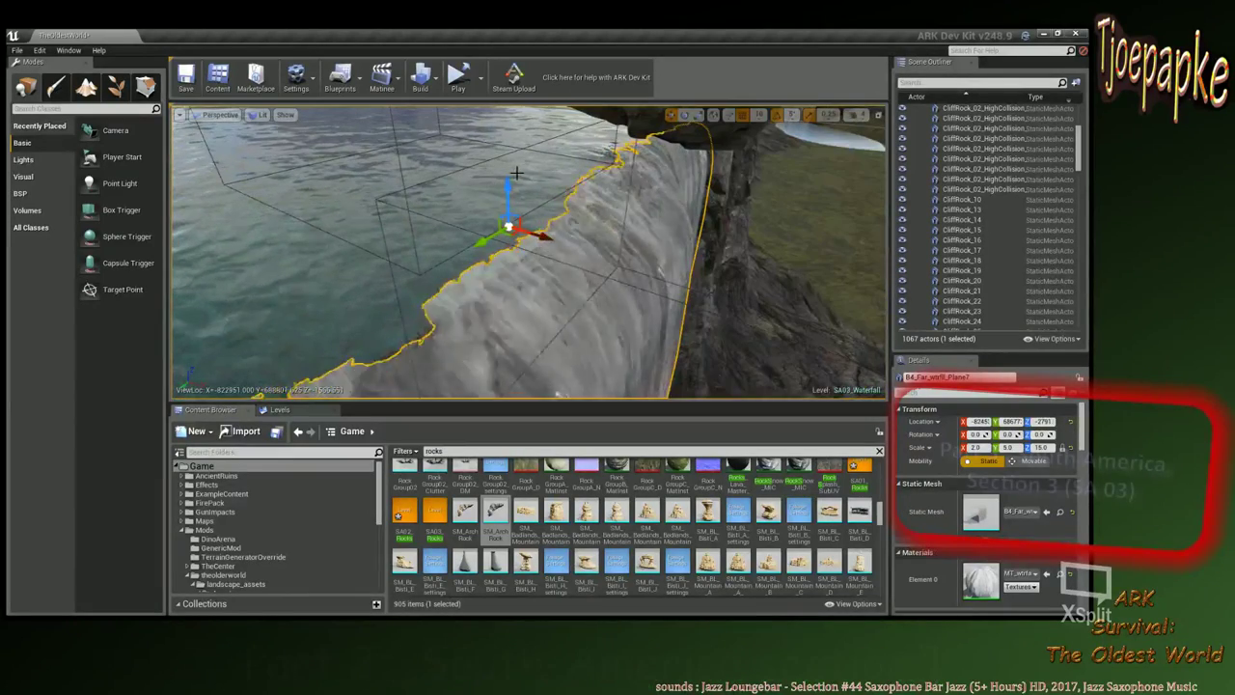
pyautogui.moveTo(508, 184); pyautogui.dragTo(508, 186)
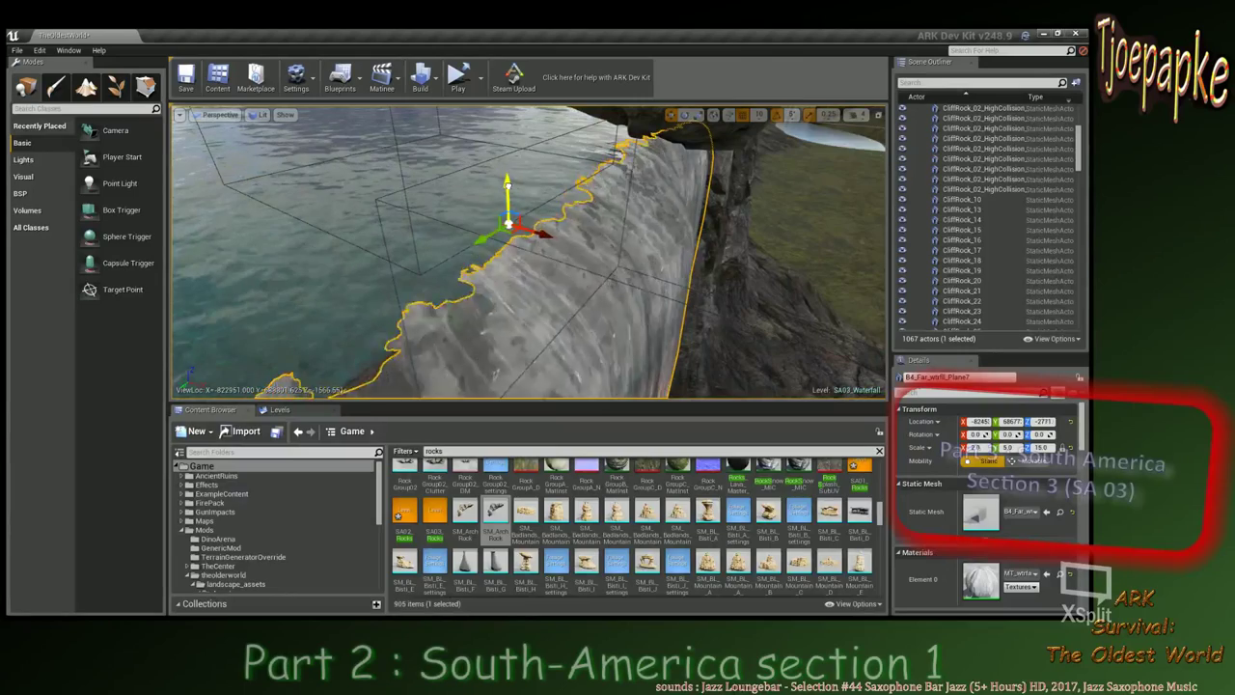
# Turn and shift the arch rock so it overhangs the waterfall's crest against the cliff, and deselect it.
pyautogui.moveTo(545, 251); pyautogui.dragTo(666, 214, button='right')
pyautogui.click(619, 214)
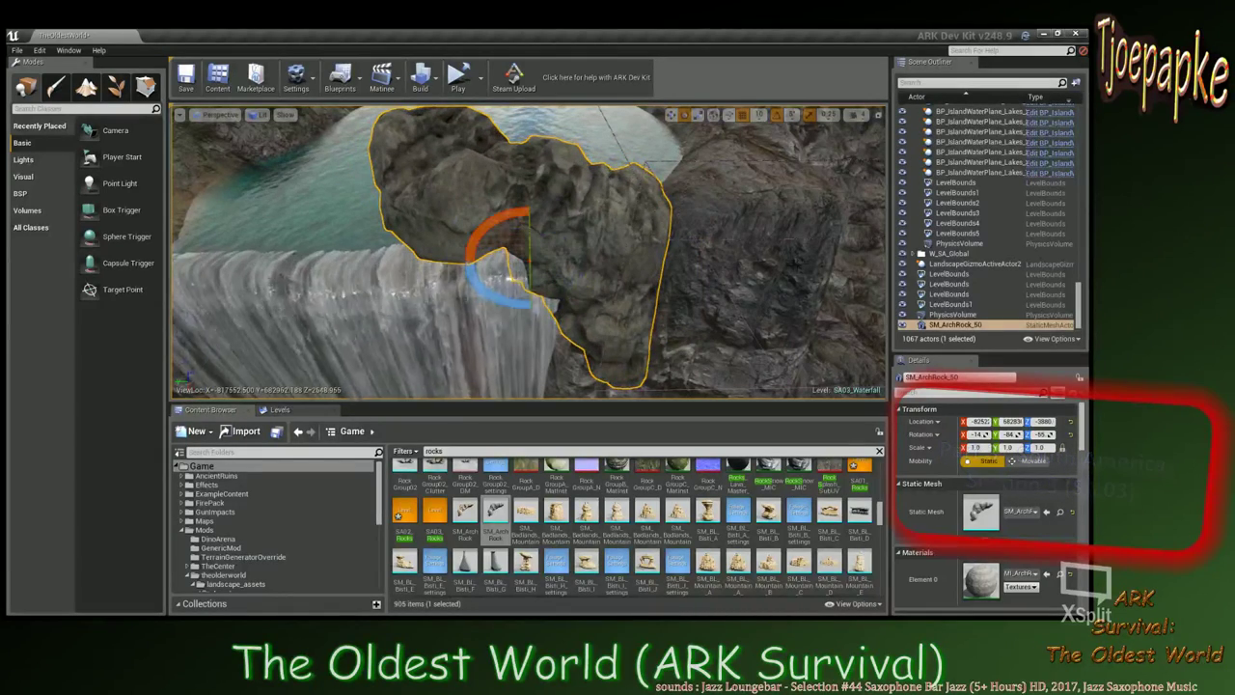
pyautogui.click(761, 249)
# Examine the arch rock's fit beside the upper lake and the waterfall's crest from several angles, and reselect the rock.
pyautogui.moveTo(761, 249); pyautogui.dragTo(726, 258, button='right')
pyautogui.moveTo(529, 251); pyautogui.dragTo(529, 145, button='right')
pyautogui.moveTo(529, 251); pyautogui.dragTo(493, 289, button='right')
pyautogui.moveTo(581, 262); pyautogui.dragTo(596, 266, button='right')
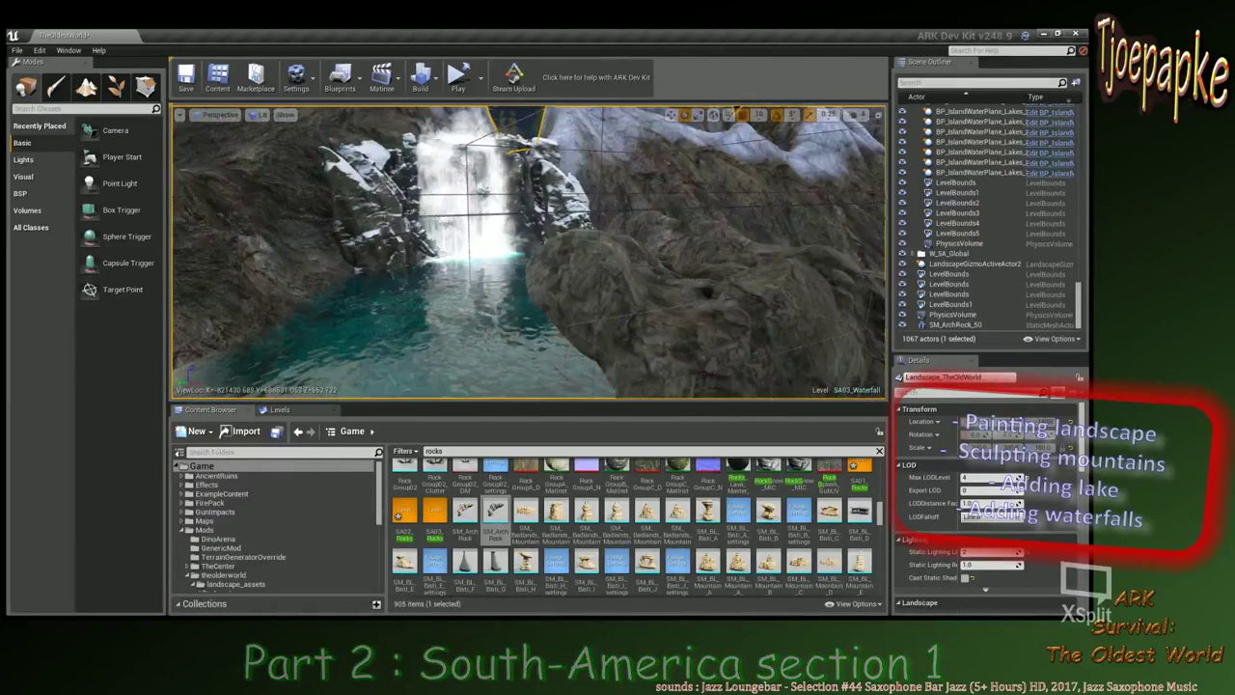
pyautogui.moveTo(597, 266); pyautogui.dragTo(608, 270, button='right')
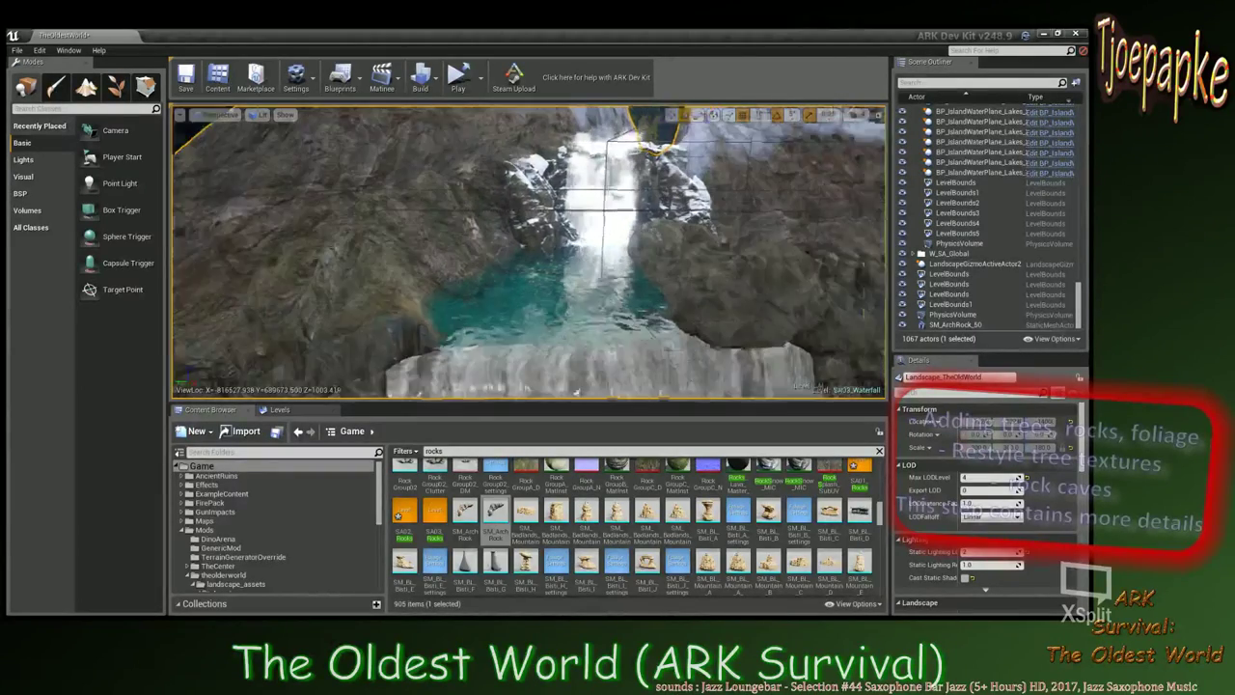
pyautogui.moveTo(576, 392); pyautogui.dragTo(579, 366, button='right')
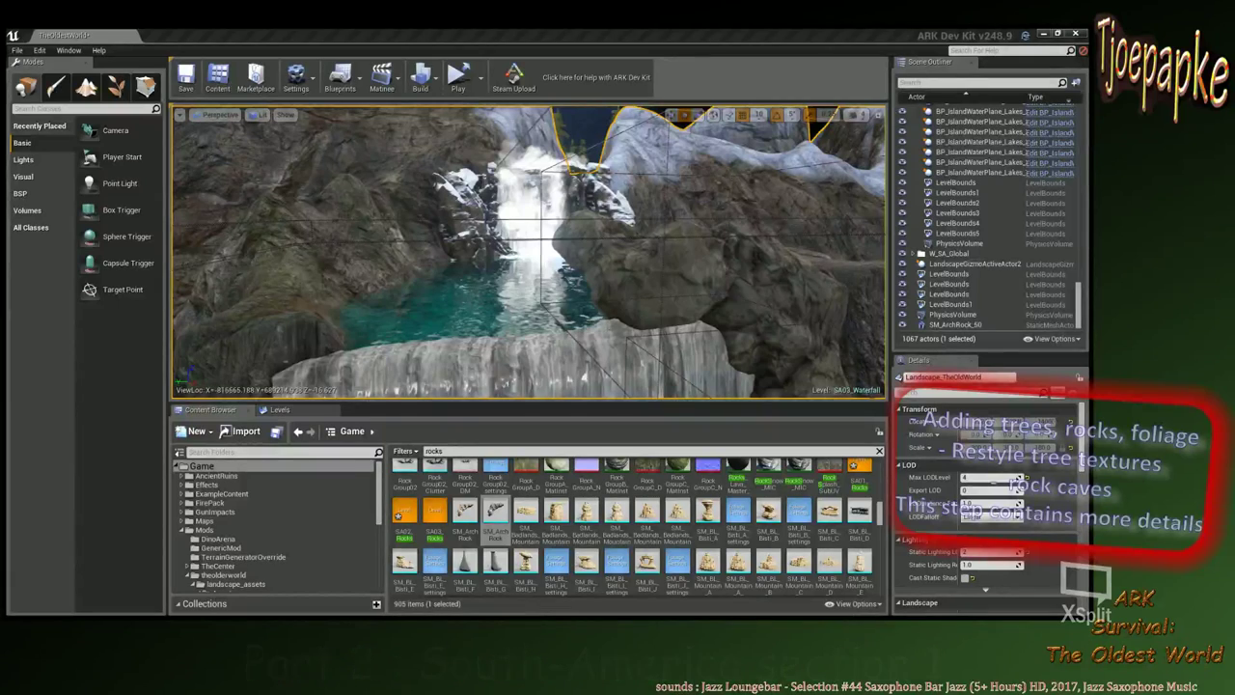
pyautogui.moveTo(737, 249); pyautogui.dragTo(677, 248, button='right')
pyautogui.click(678, 248)
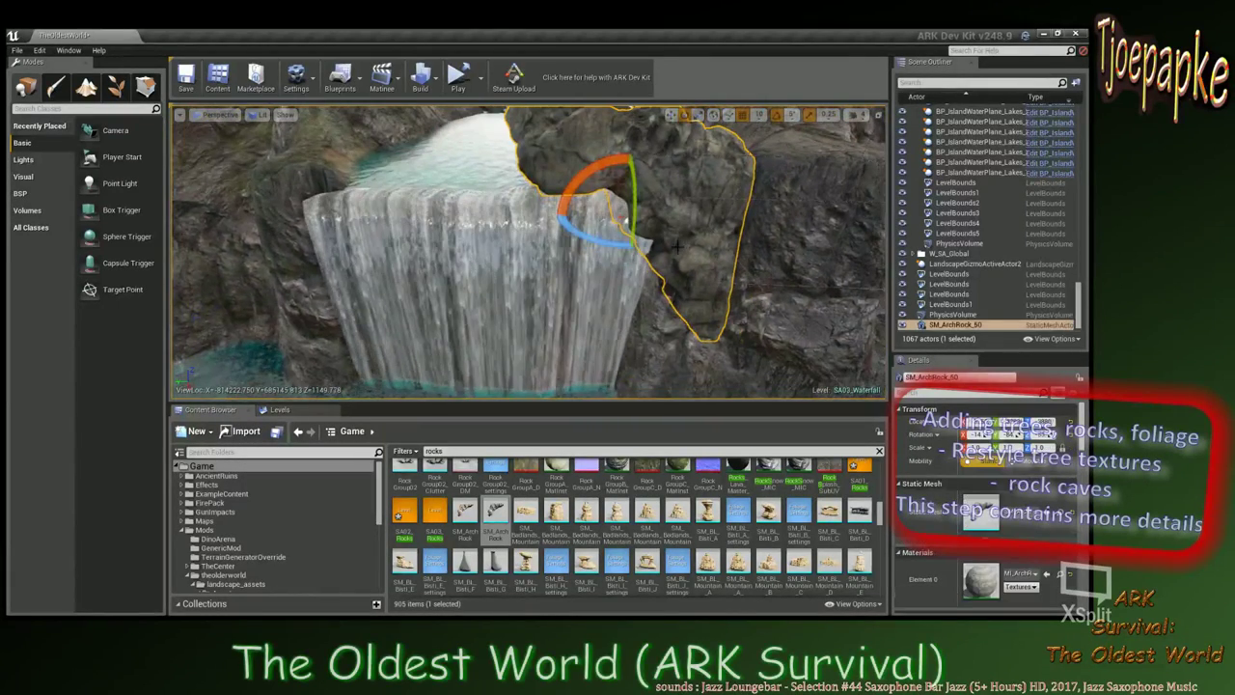
# Duplicate the arch rock at the waterfall's crest and rotate the copy so it reaches out over the falling water.
pyautogui.hotkey('ctrl', 'w')
pyautogui.press('space')
pyautogui.press('space')
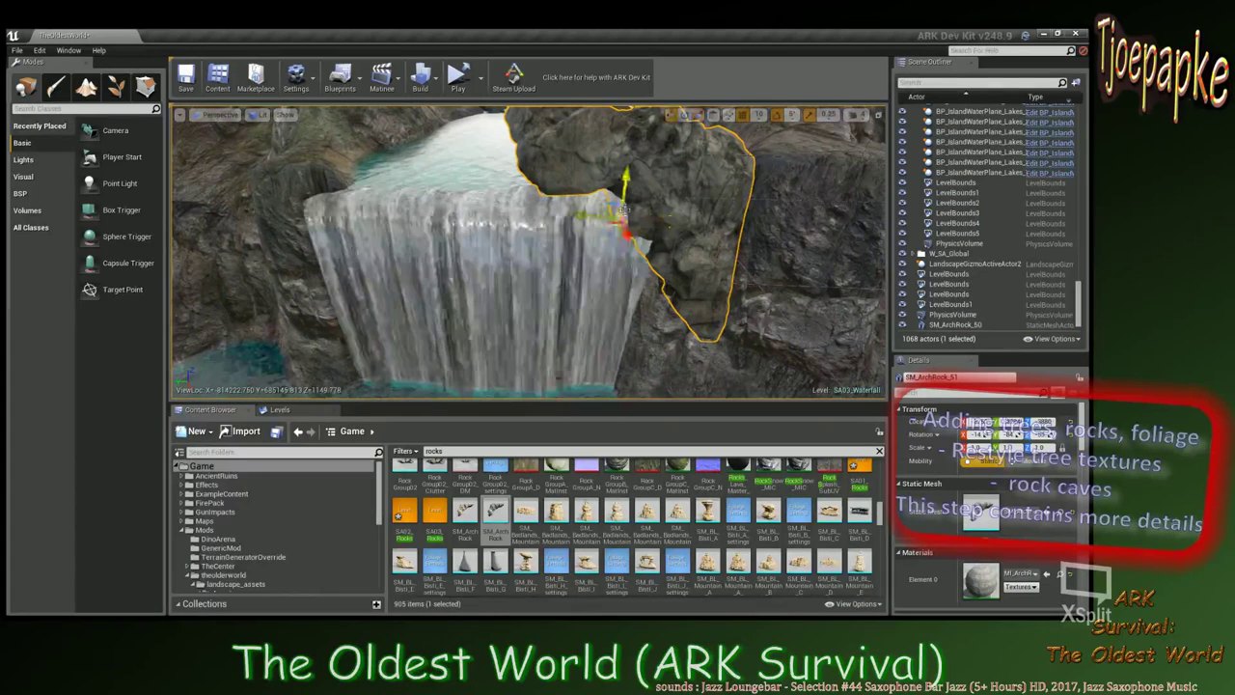
pyautogui.press('space')
pyautogui.moveTo(585, 175); pyautogui.dragTo(679, 220)
pyautogui.press('w')
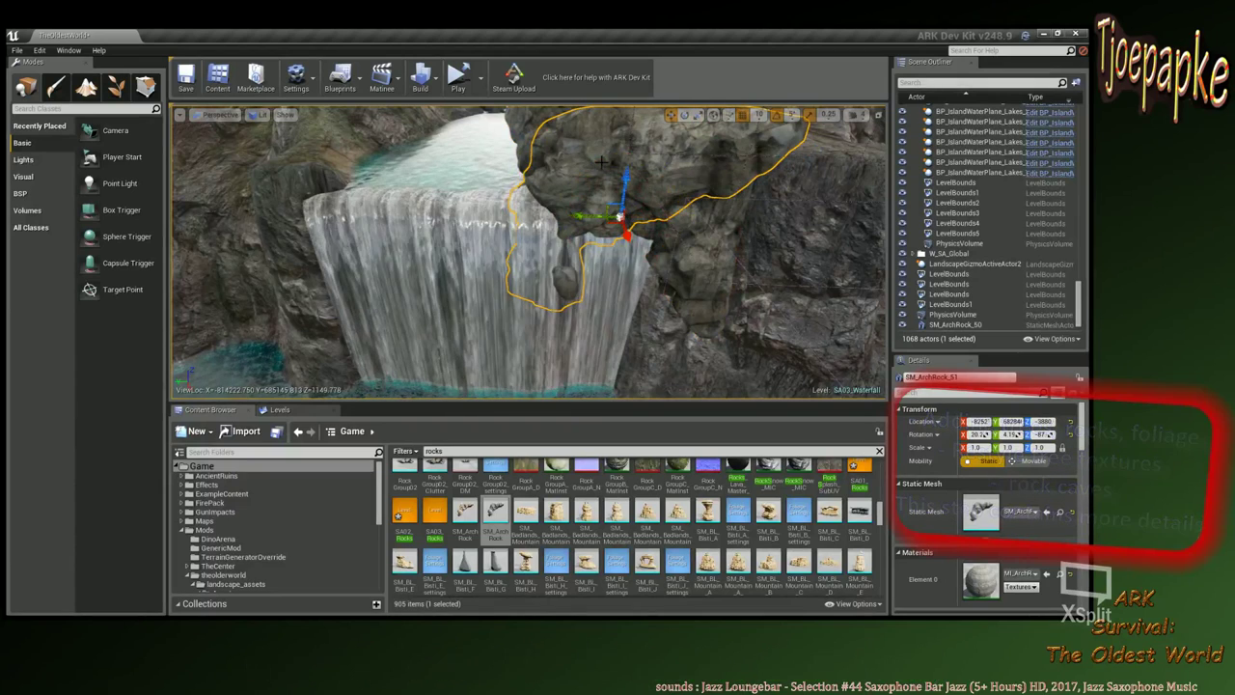
# Move the arch rock copy along the crest so it extends the first rock, with its tip hanging in front of the waterfall's middle.
pyautogui.moveTo(597, 186); pyautogui.dragTo(564, 187)
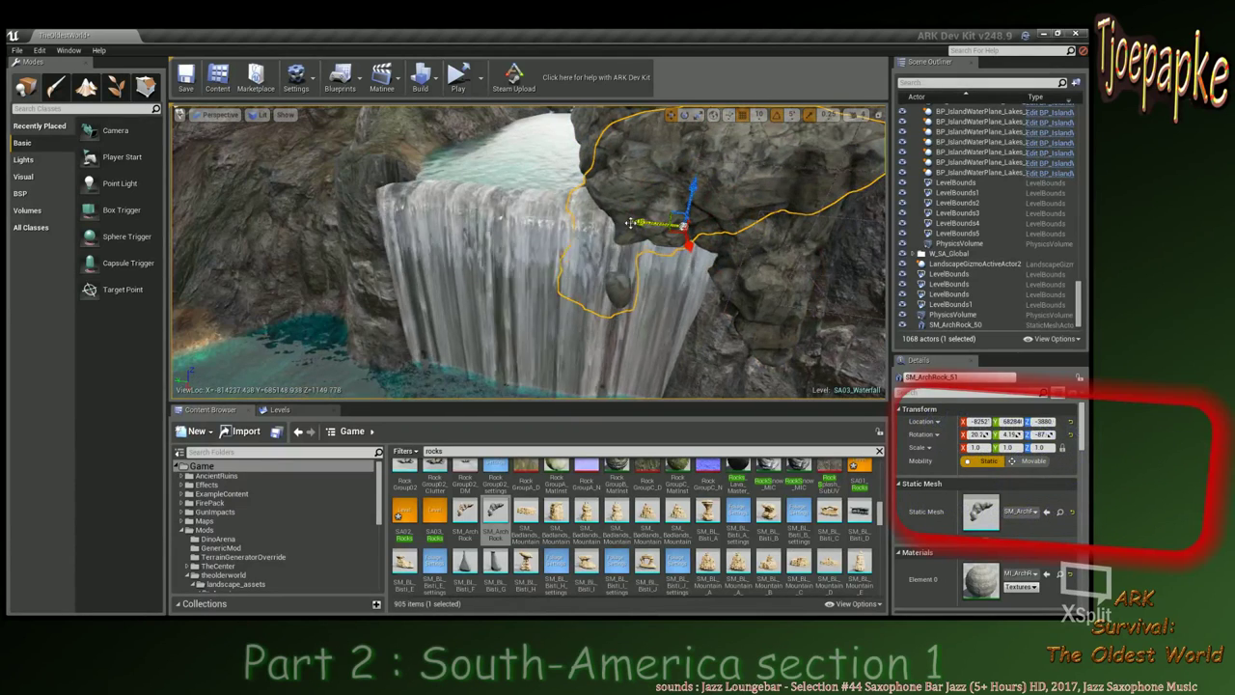
pyautogui.moveTo(633, 224); pyautogui.dragTo(548, 199)
pyautogui.moveTo(649, 198); pyautogui.dragTo(713, 214, button='right')
pyautogui.moveTo(461, 251); pyautogui.dragTo(470, 256)
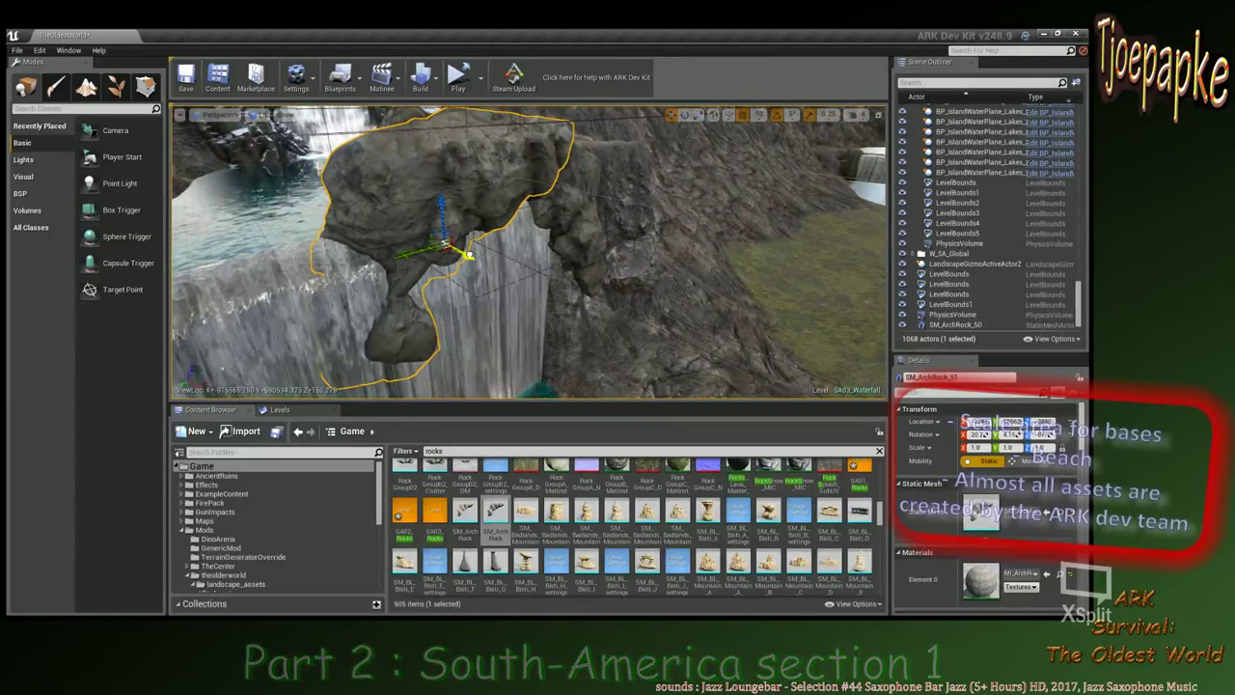
pyautogui.moveTo(470, 255); pyautogui.dragTo(362, 268, button='right')
pyautogui.moveTo(529, 256); pyautogui.dragTo(503, 264, button='right')
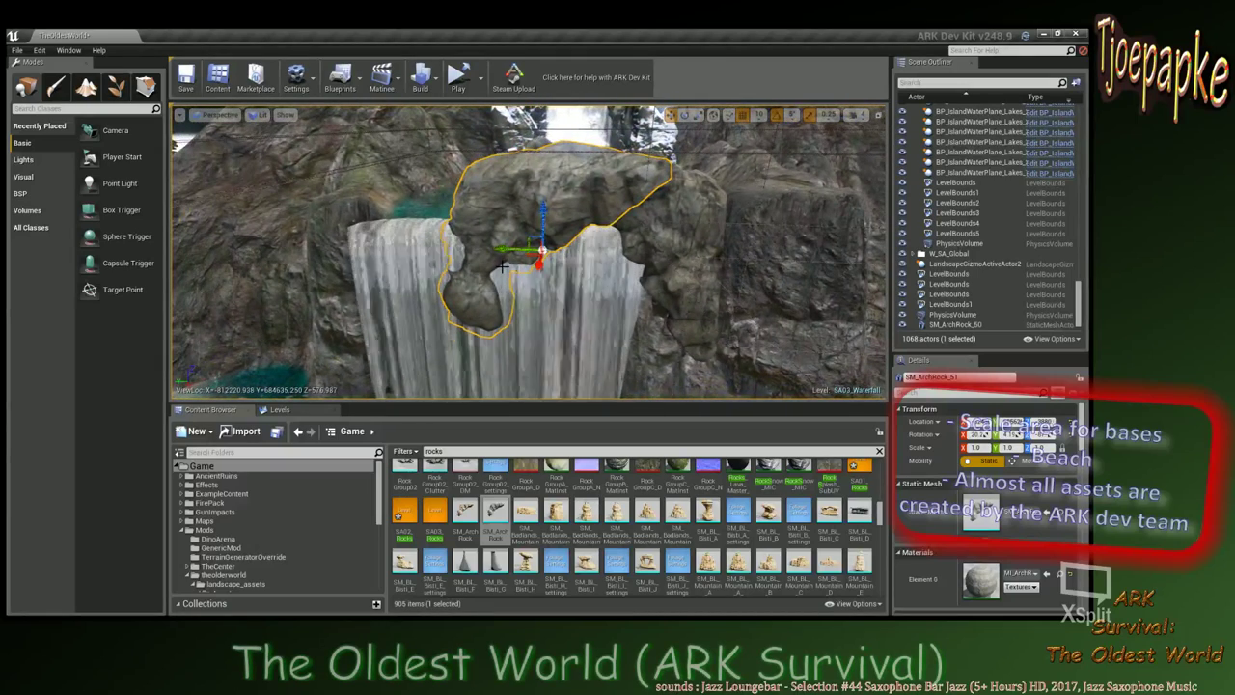
# Try a third arch rock by duplicating the second, turning the copy around and shifting it along the crest.
pyautogui.press('e')
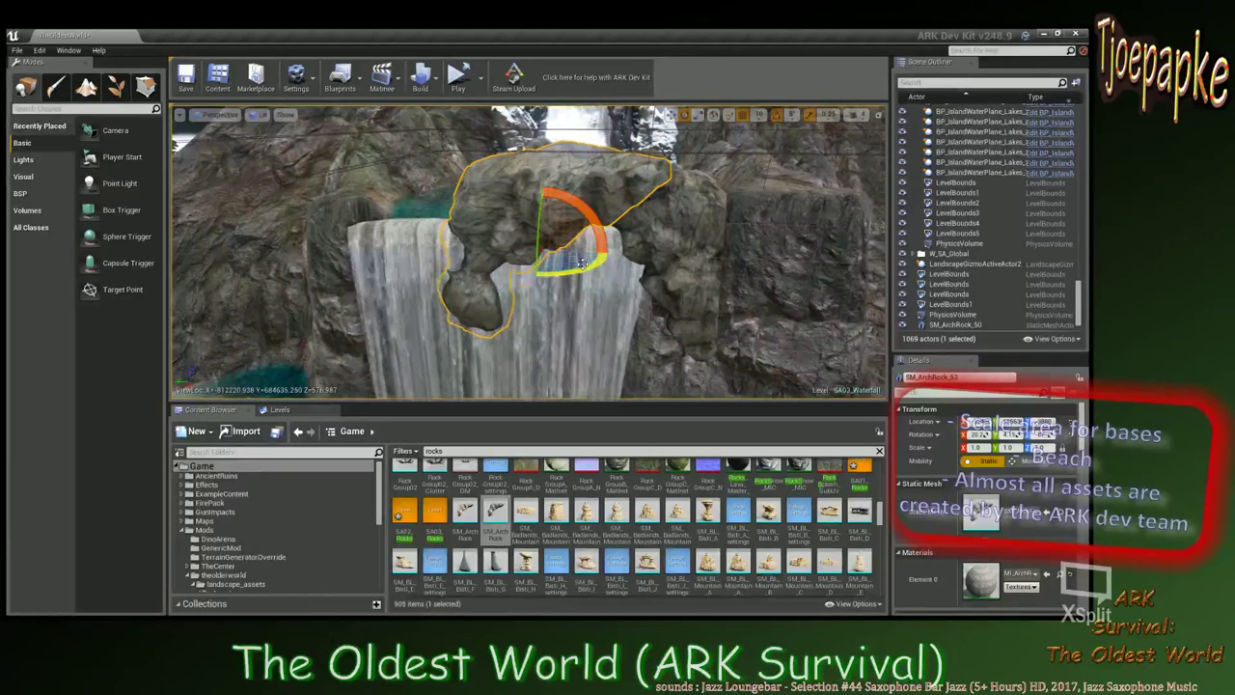
pyautogui.moveTo(543, 275); pyautogui.dragTo(562, 278)
pyautogui.press('space')
pyautogui.press('space')
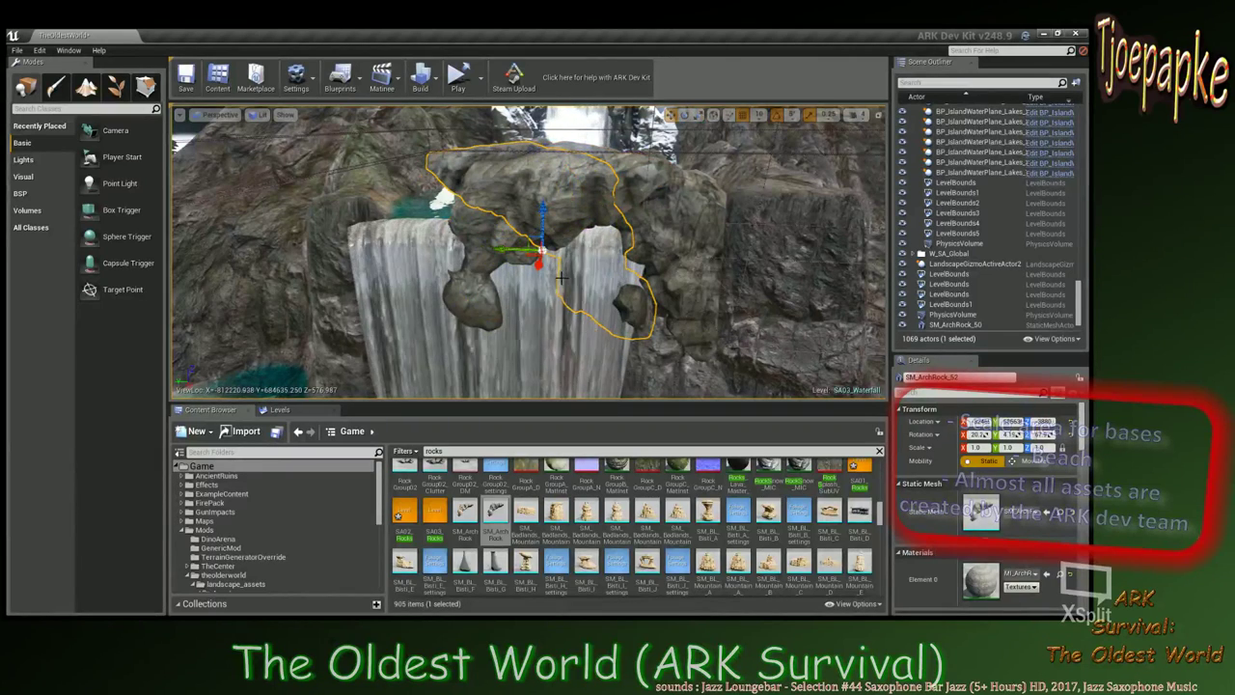
pyautogui.moveTo(425, 259); pyautogui.dragTo(399, 259)
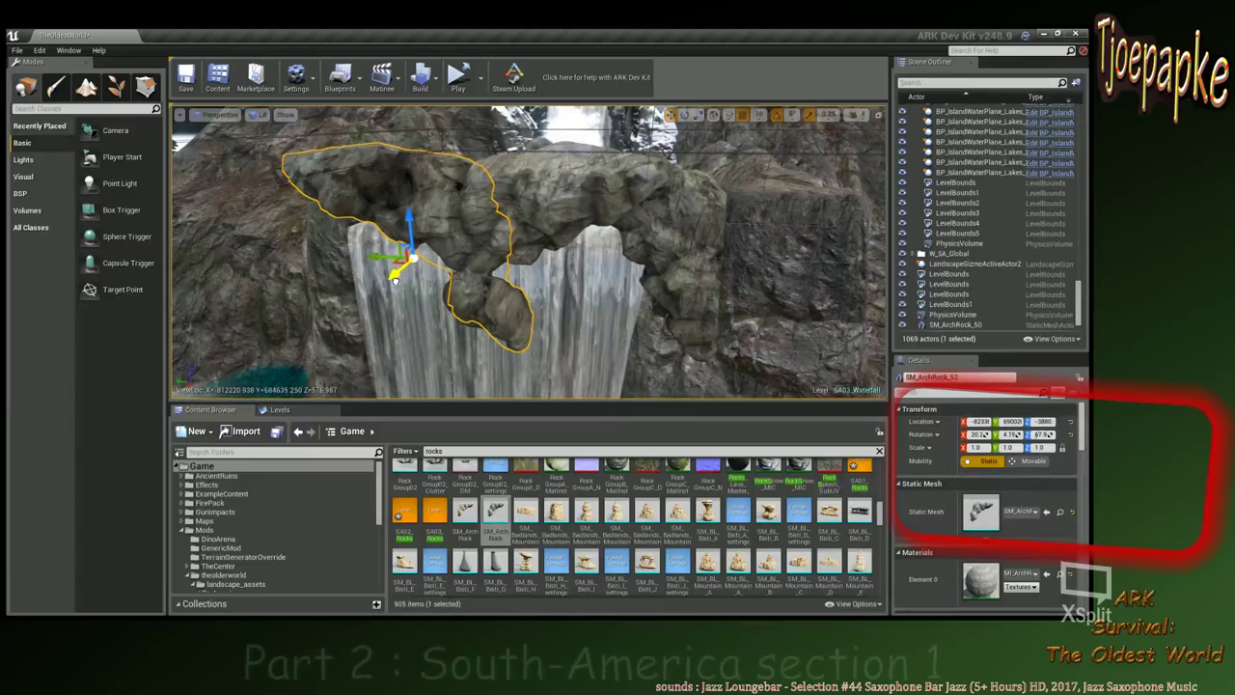
pyautogui.moveTo(526, 258); pyautogui.dragTo(408, 263, button='right')
pyautogui.moveTo(408, 263); pyautogui.dragTo(446, 236)
# Try tilting the third arch rock to hang down the waterfall's face, and lower it beneath the second rock.
pyautogui.press('e')
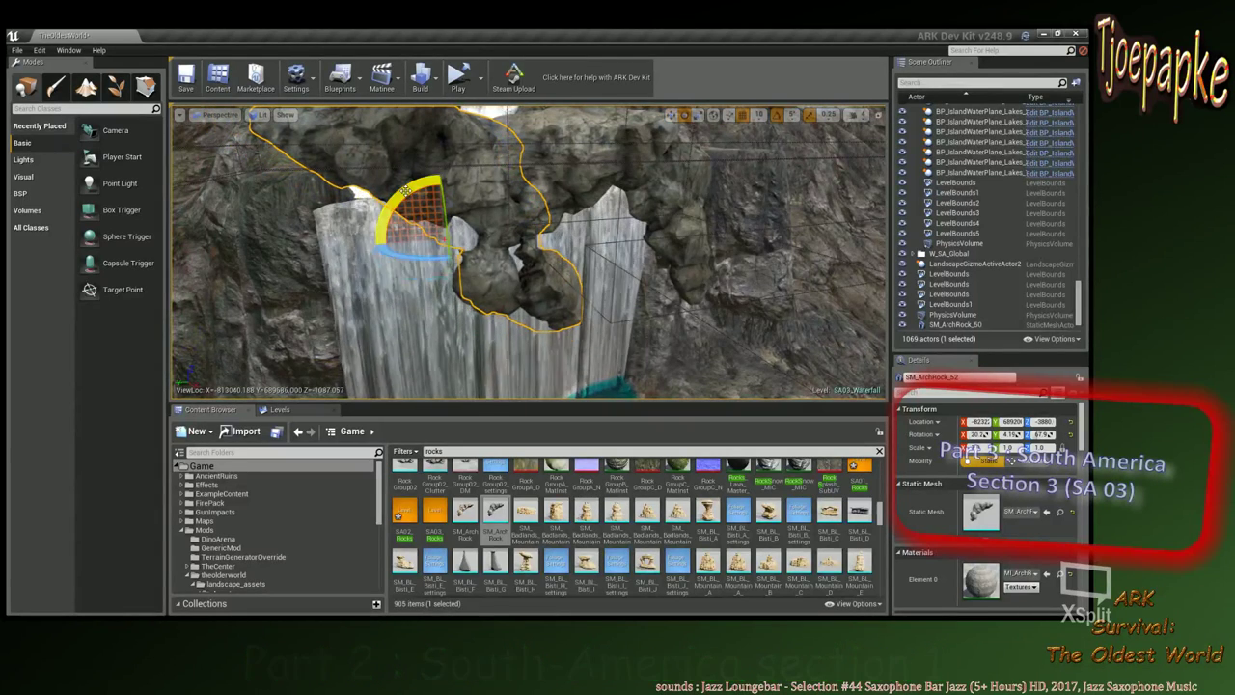
pyautogui.moveTo(401, 197); pyautogui.dragTo(418, 184)
pyautogui.moveTo(506, 239); pyautogui.dragTo(498, 264)
pyautogui.press('w')
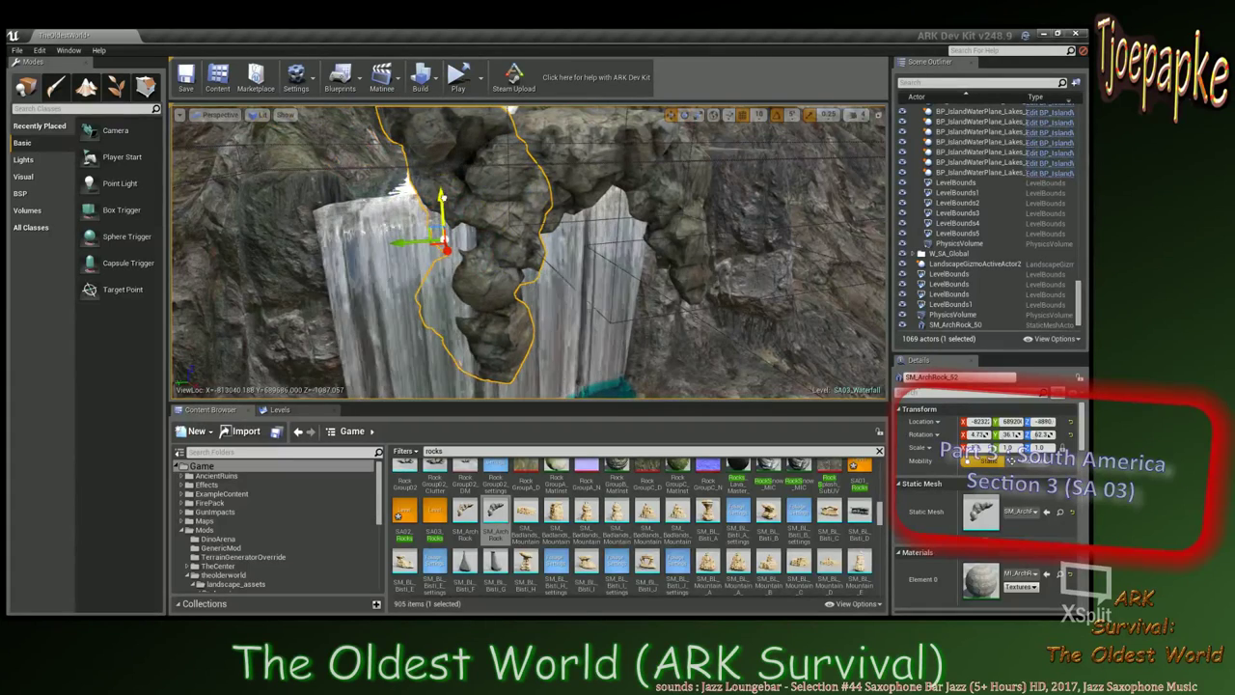
pyautogui.moveTo(443, 197); pyautogui.dragTo(451, 304)
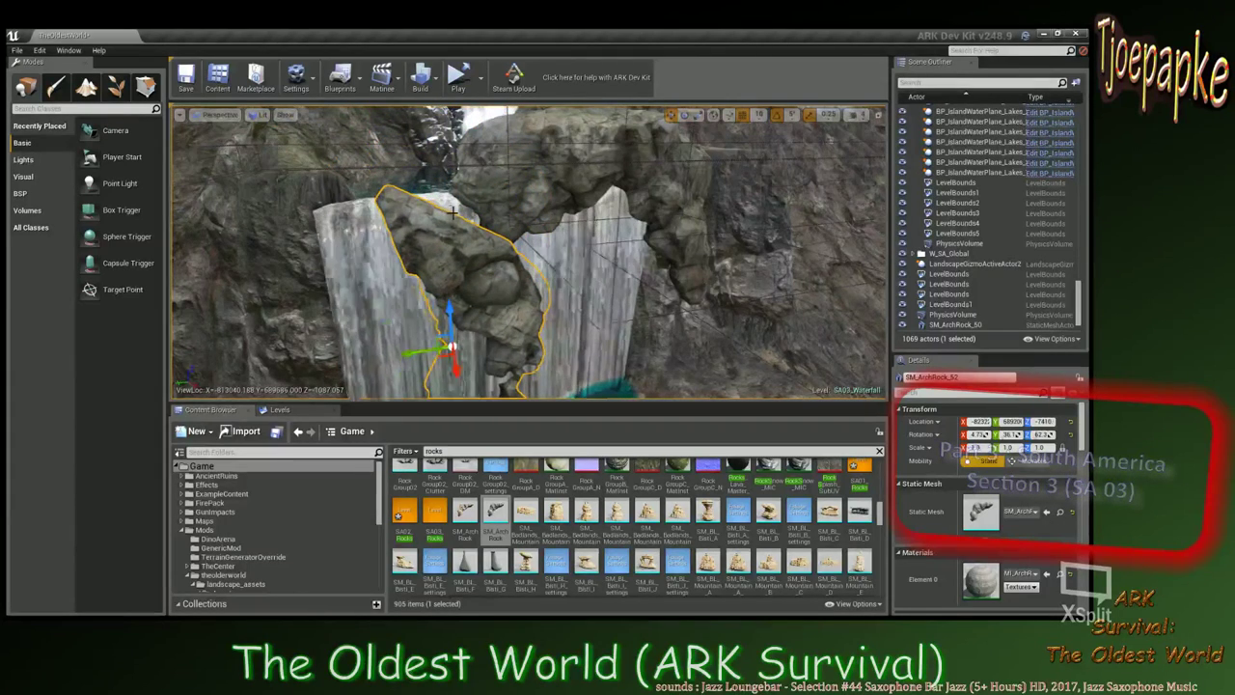
pyautogui.scroll(4, 453, 211)
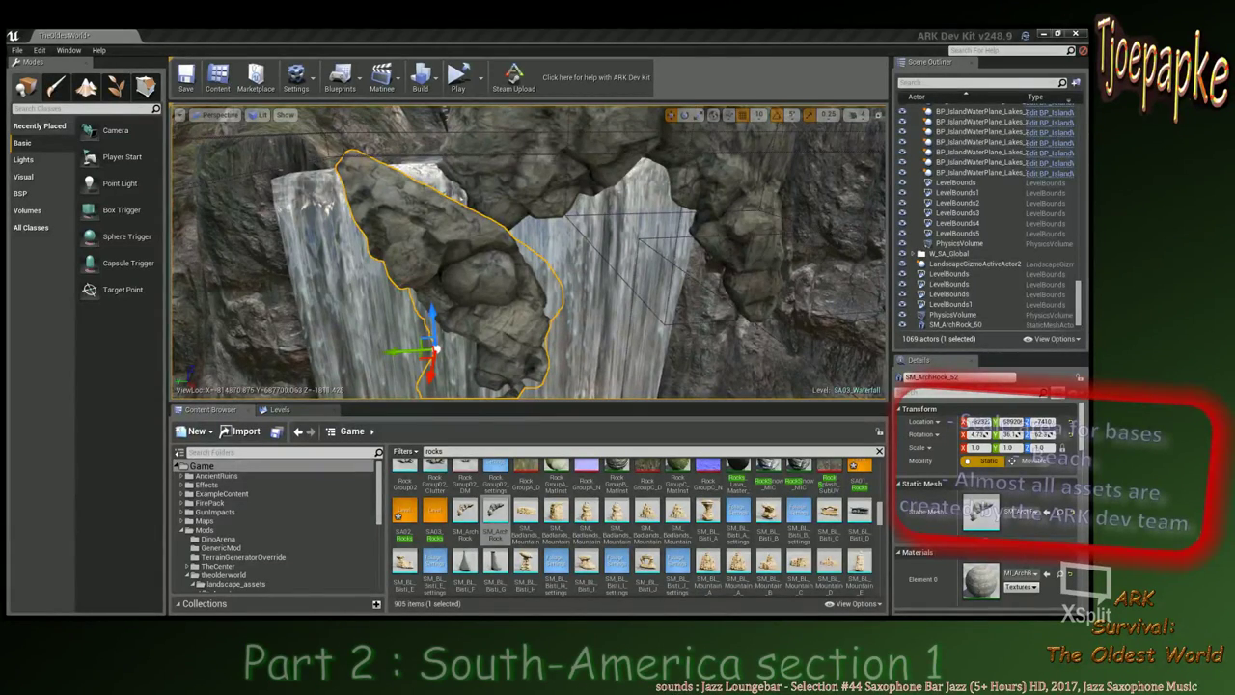
# Try standing the third arch rock in the water at the waterfall's foot, and delete it.
pyautogui.click(478, 258)
pyautogui.moveTo(479, 258); pyautogui.dragTo(425, 328, button='right')
pyautogui.click(634, 220)
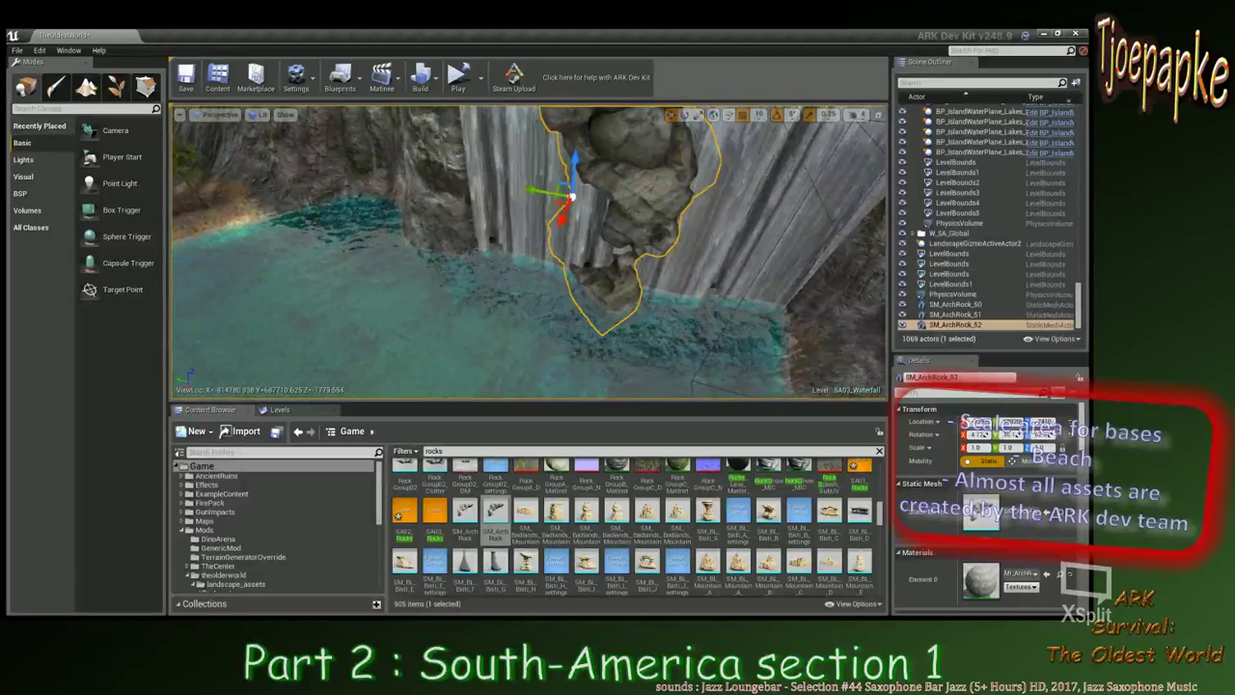
pyautogui.moveTo(634, 220); pyautogui.dragTo(671, 159, button='right')
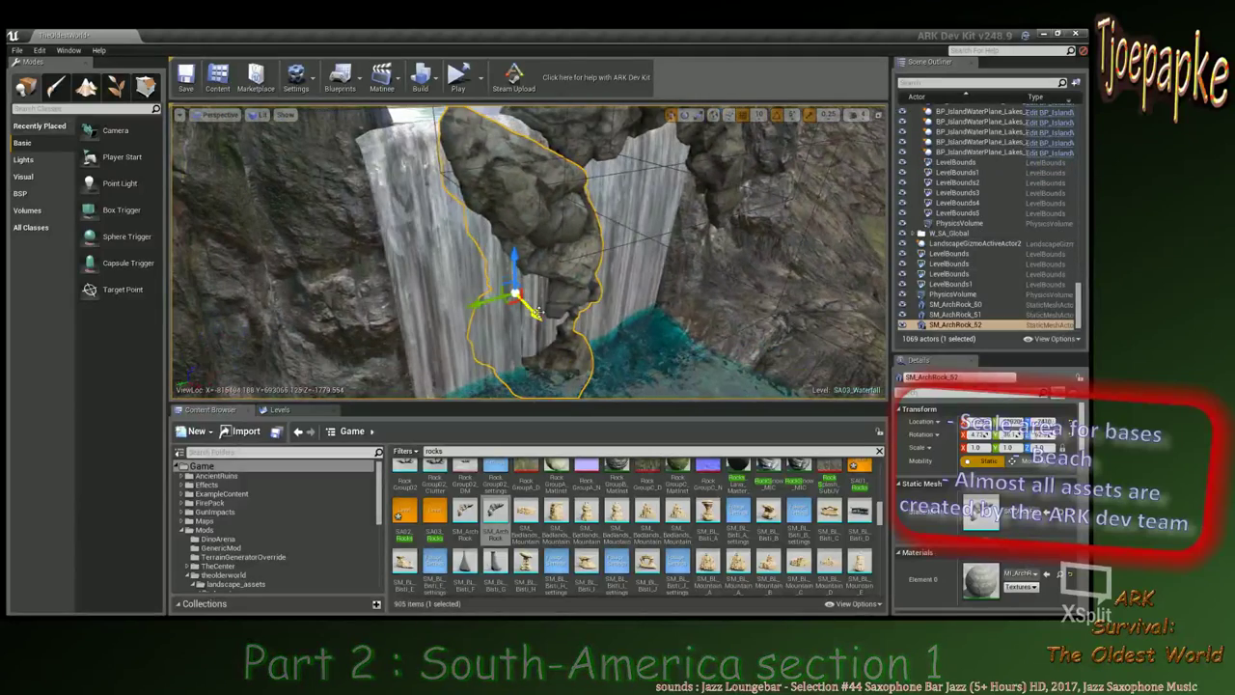
pyautogui.moveTo(574, 299); pyautogui.dragTo(666, 241, button='right')
pyautogui.moveTo(483, 253); pyautogui.dragTo(459, 272, button='right')
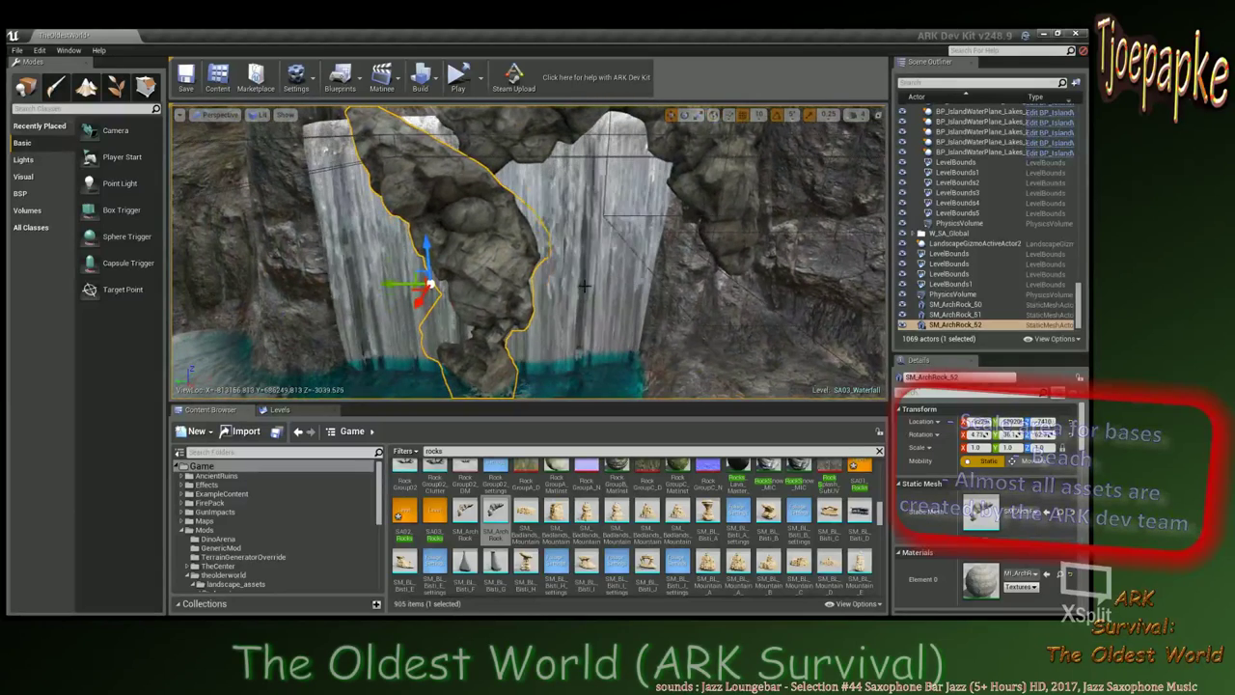
pyautogui.press('e')
pyautogui.moveTo(473, 253); pyautogui.dragTo(480, 326)
pyautogui.press('w')
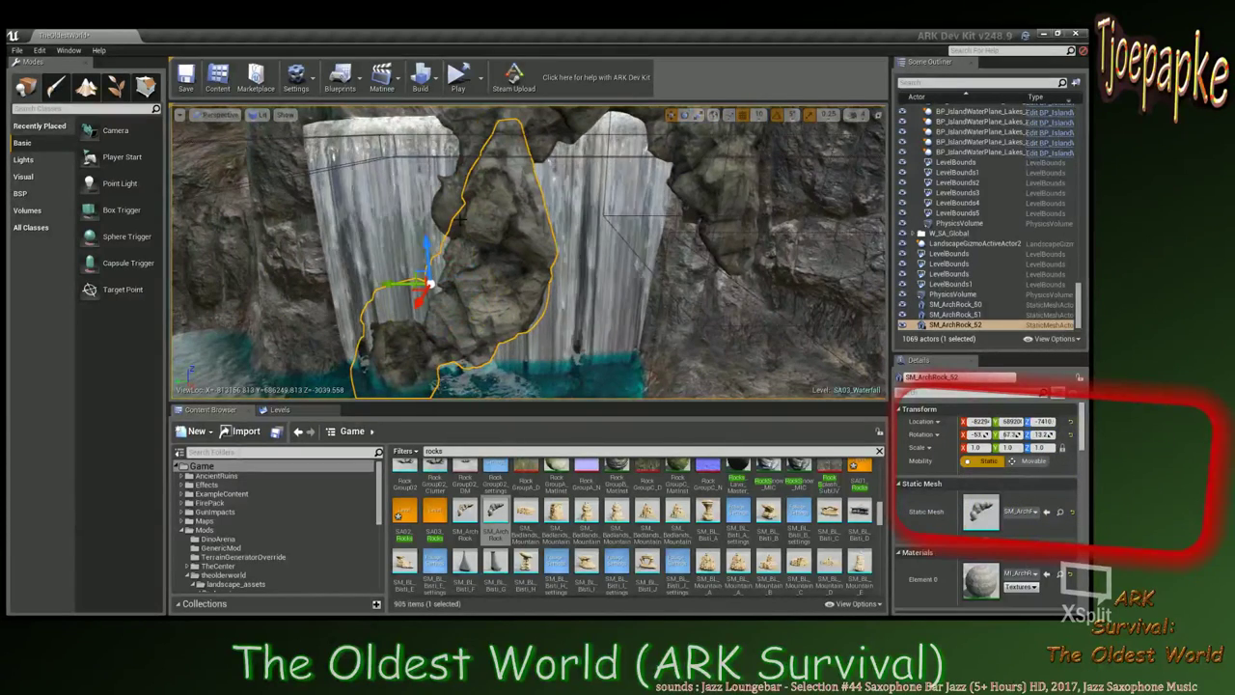
pyautogui.moveTo(426, 243); pyautogui.dragTo(426, 295)
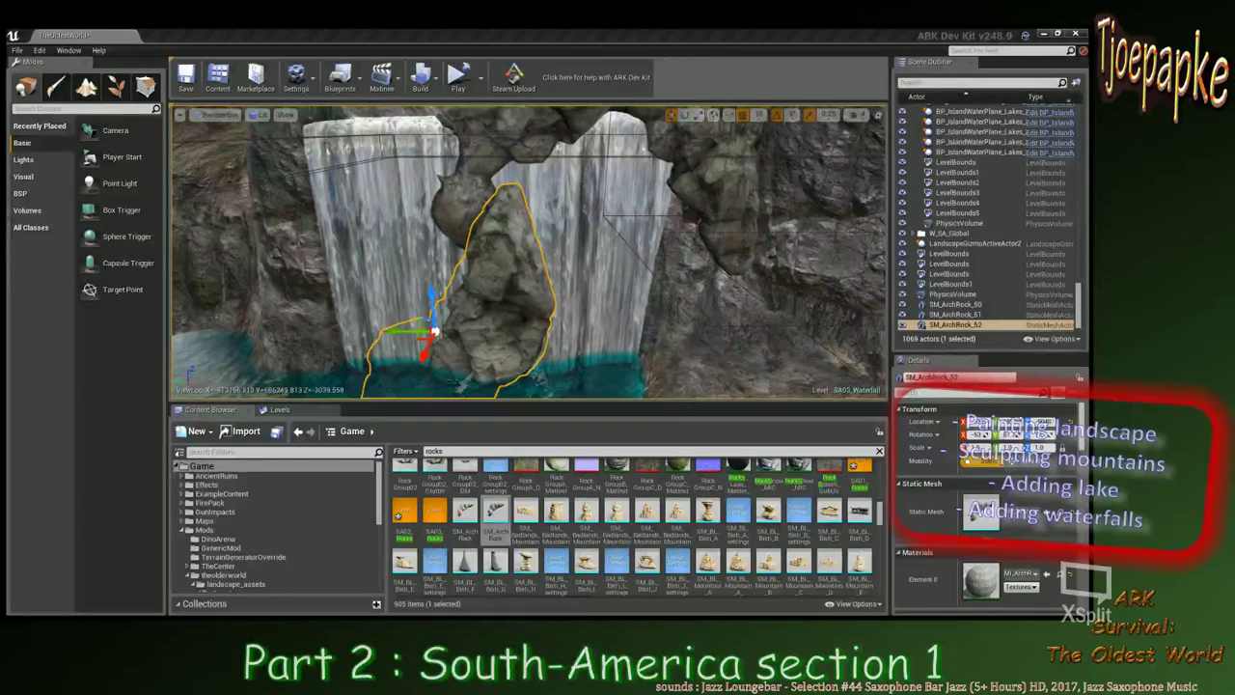
pyautogui.moveTo(592, 219); pyautogui.dragTo(571, 237, button='right')
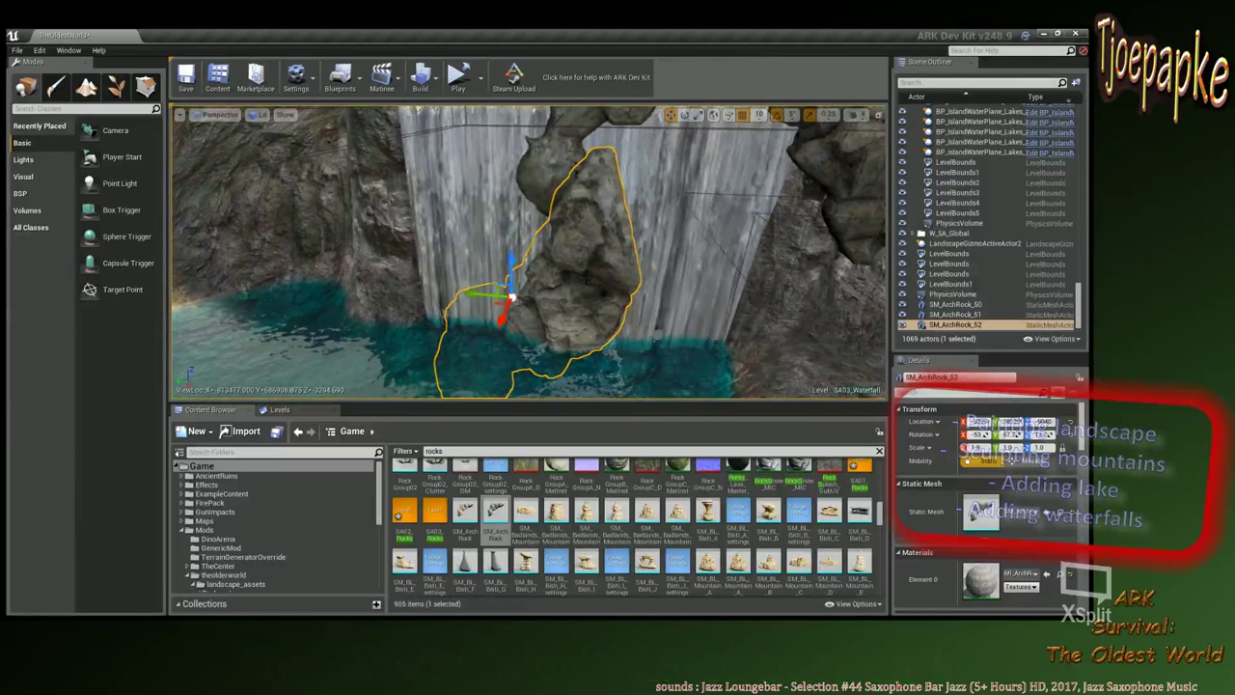
pyautogui.press('Delete')
# Look through the rock assets and place a FlatRock mesh in the water at the middle of the waterfall's foot.
pyautogui.scroll(-5, 653, 492)
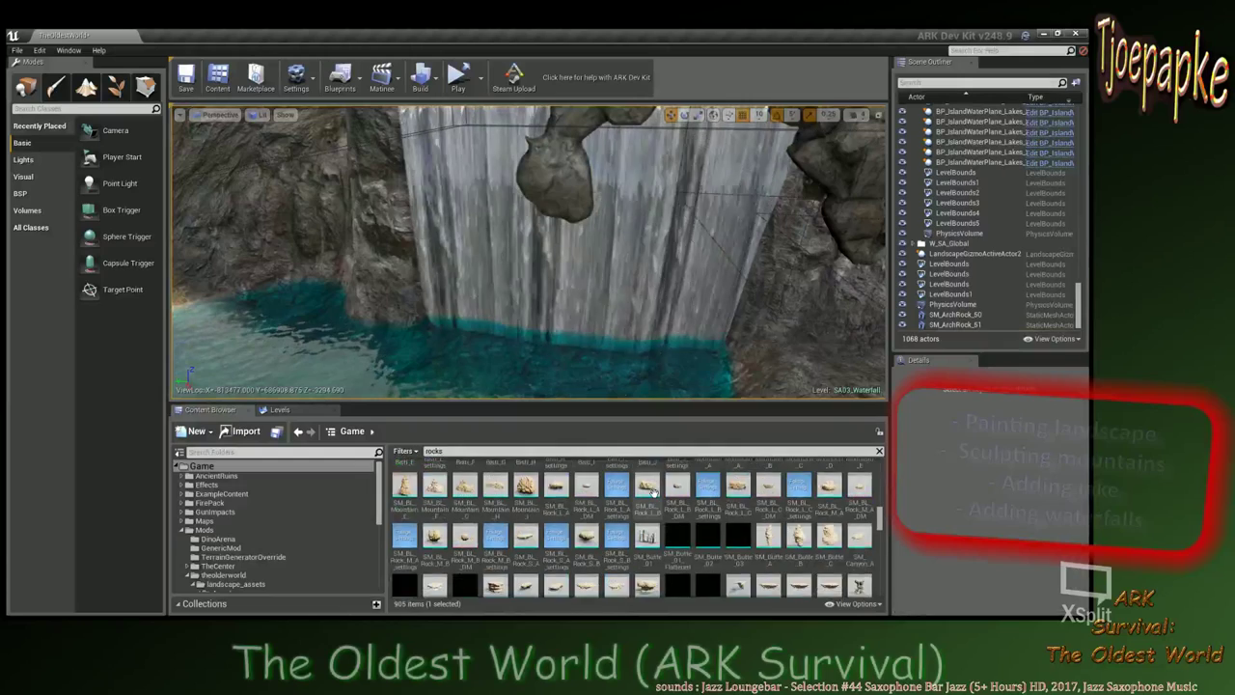
pyautogui.scroll(-5, 654, 493)
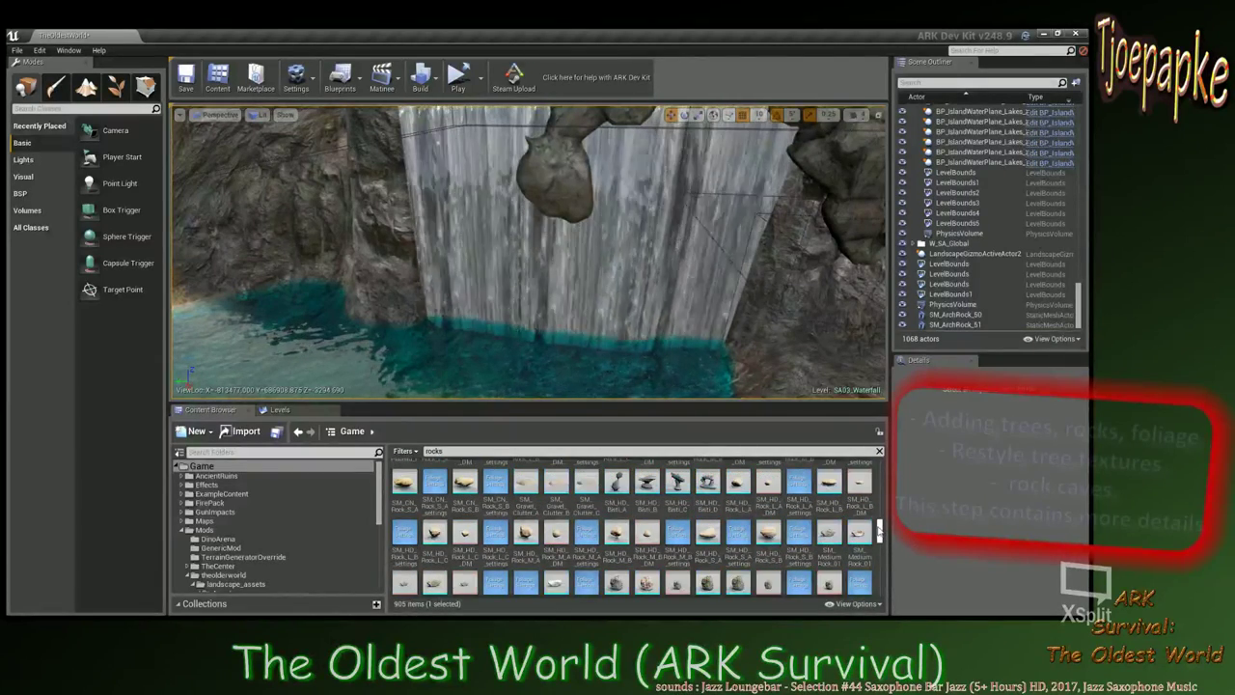
pyautogui.scroll(-3, 879, 531)
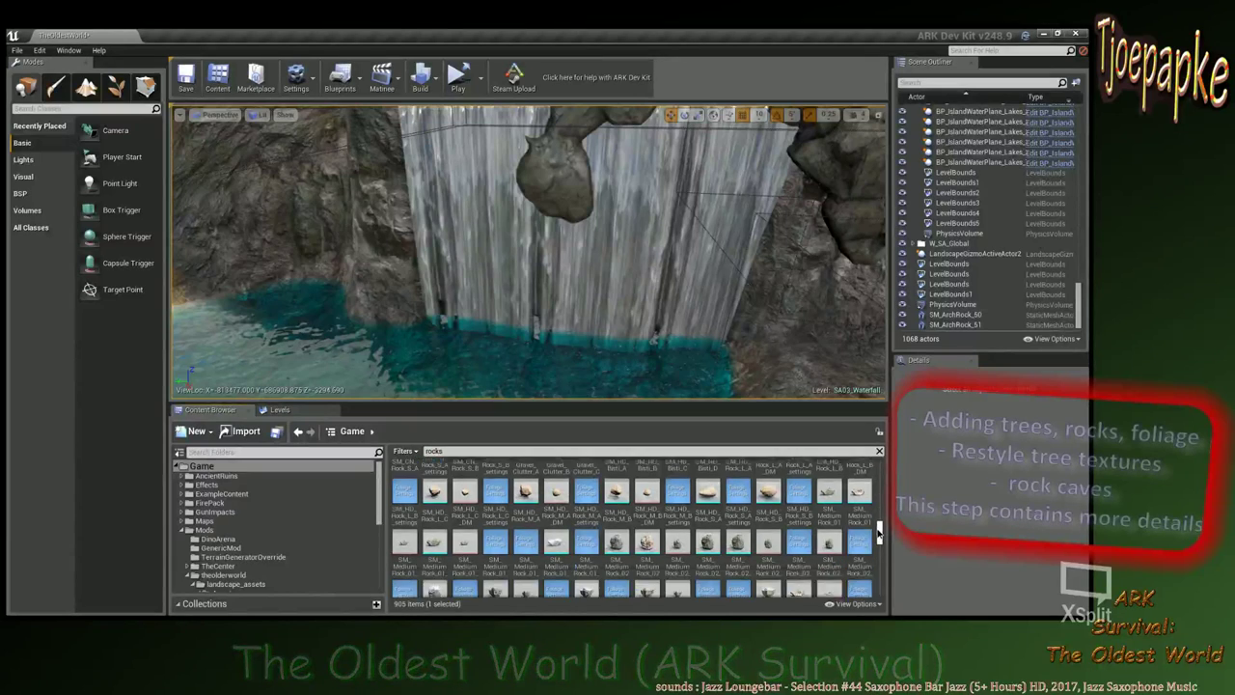
pyautogui.scroll(-5, 880, 534)
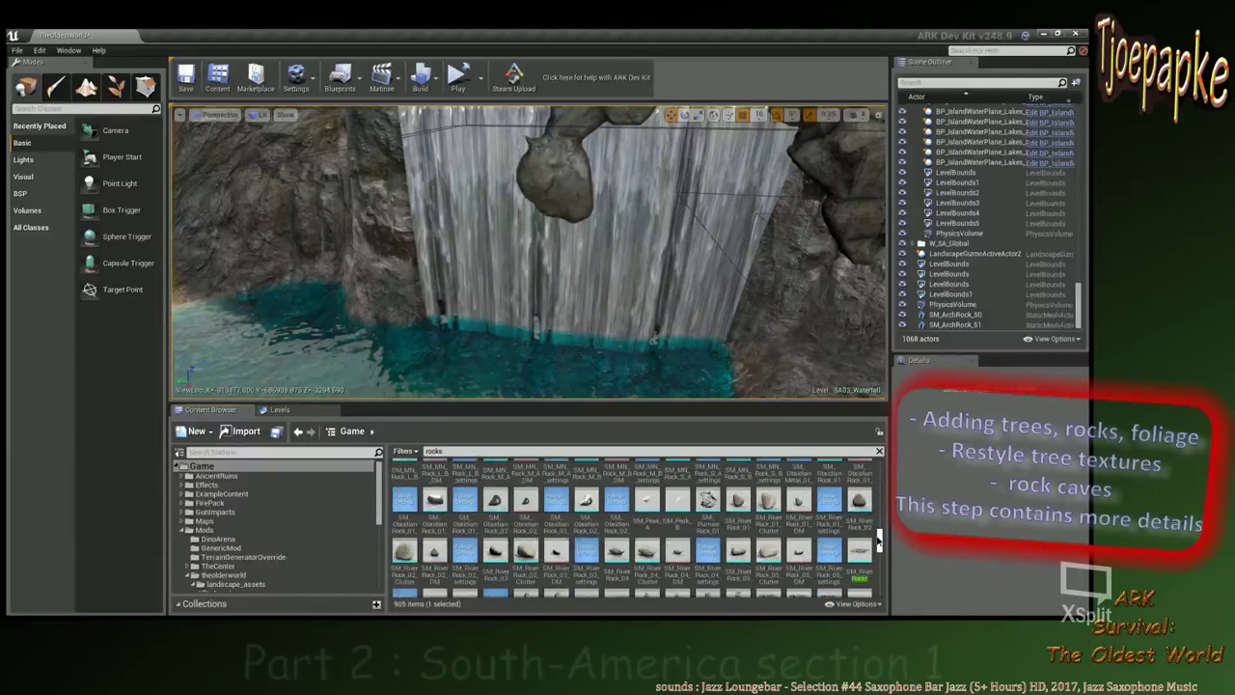
pyautogui.scroll(-5, 879, 547)
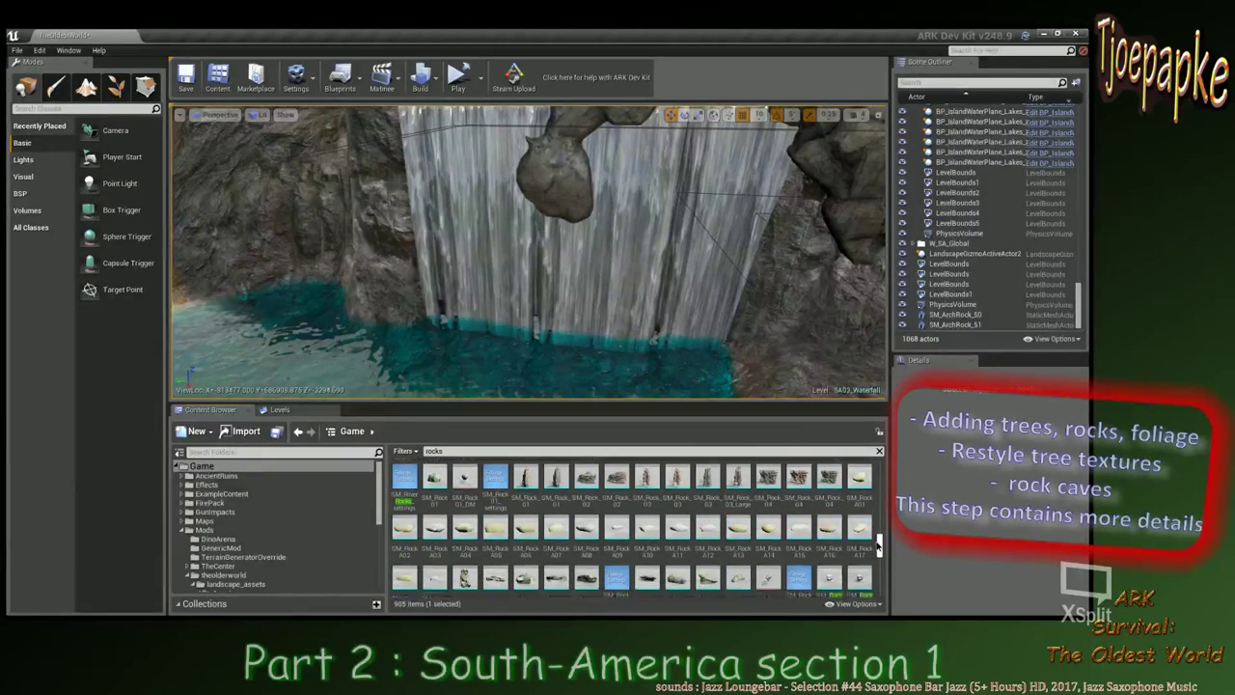
pyautogui.scroll(-6, 879, 547)
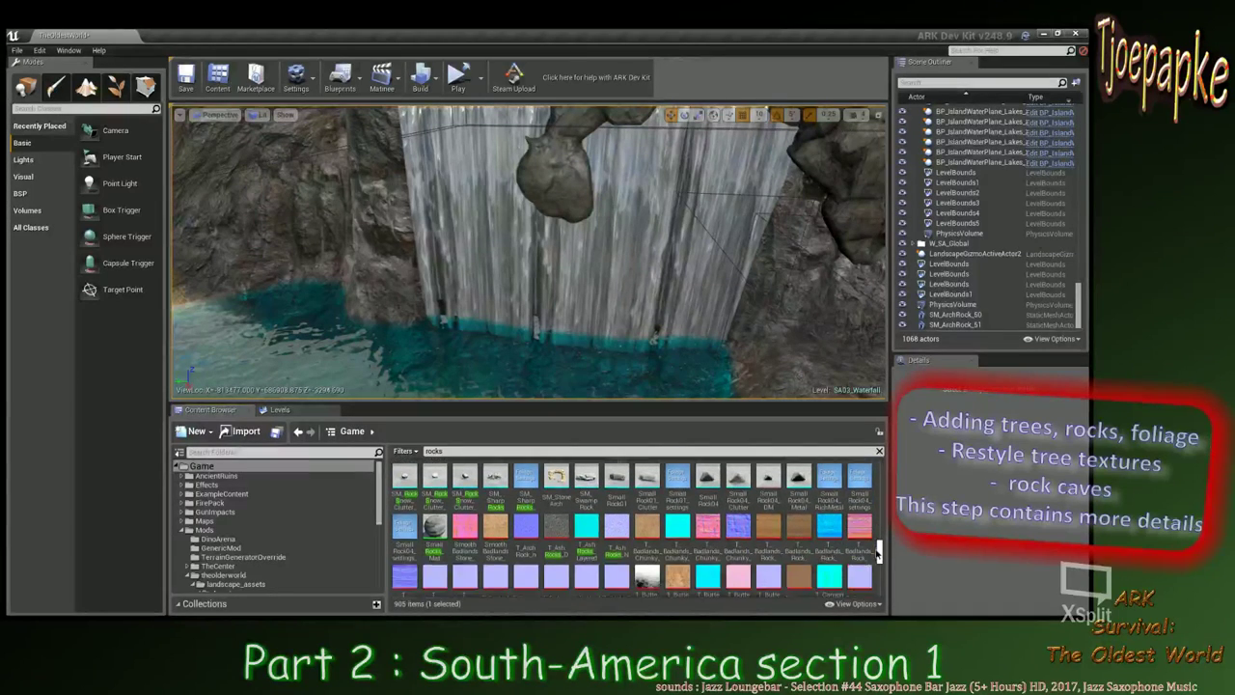
pyautogui.moveTo(878, 555); pyautogui.dragTo(886, 484)
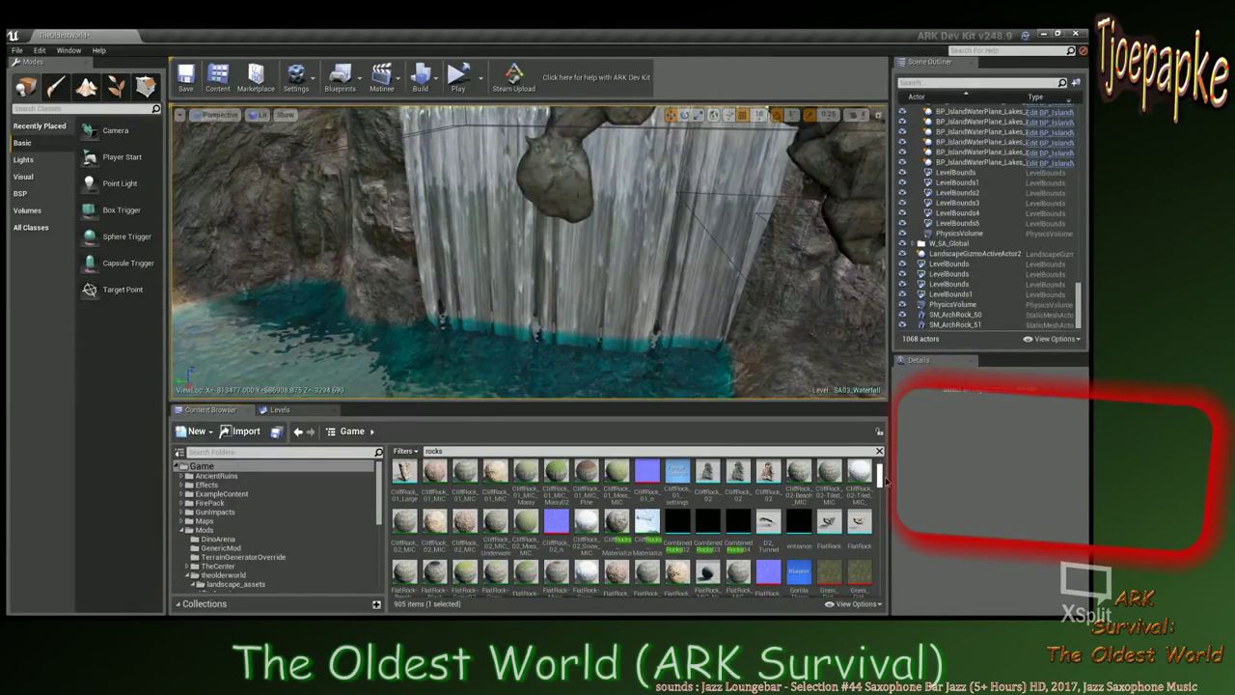
pyautogui.moveTo(829, 536); pyautogui.dragTo(591, 316)
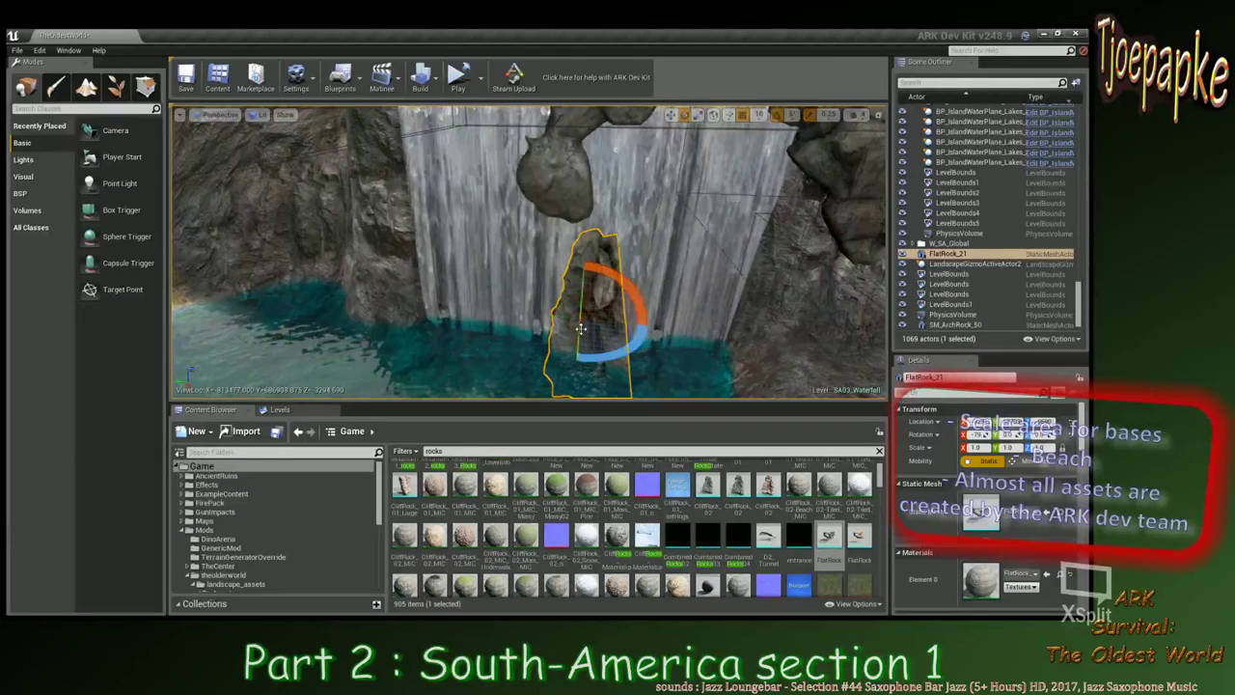
# Position the upright FlatRock directly beneath the arch rock's hanging tip so it divides the waterfall down to the water.
pyautogui.press('w')
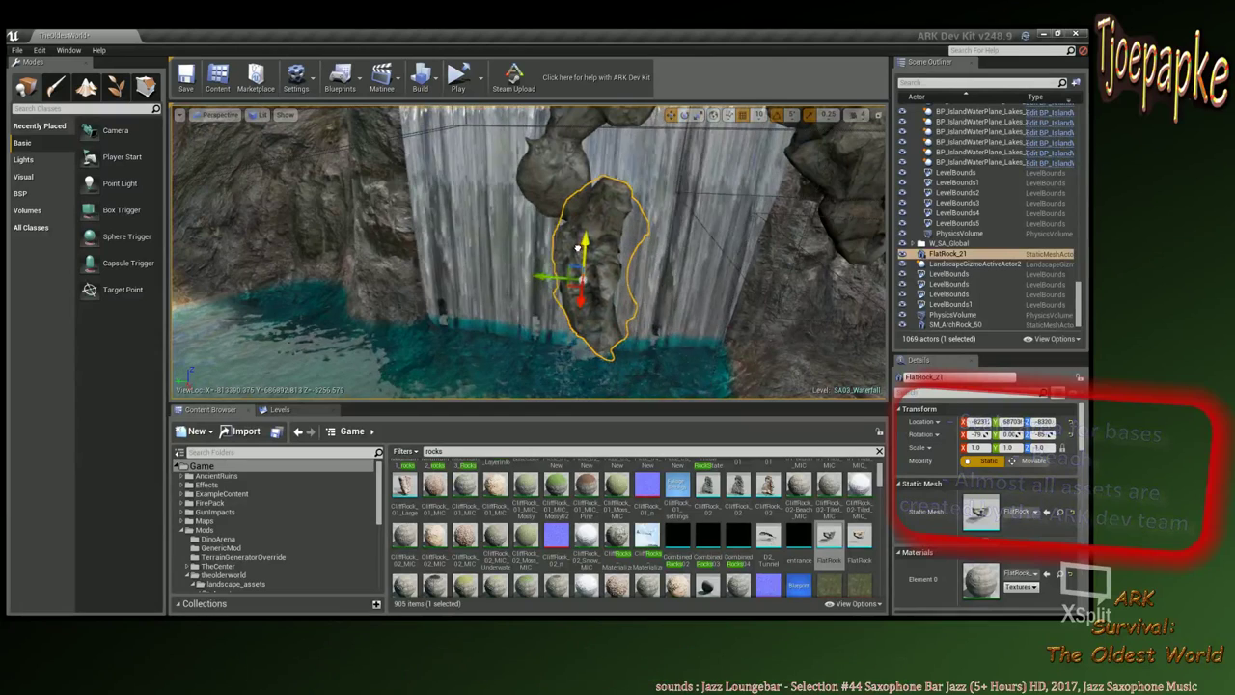
pyautogui.moveTo(578, 249); pyautogui.dragTo(634, 292, button='right')
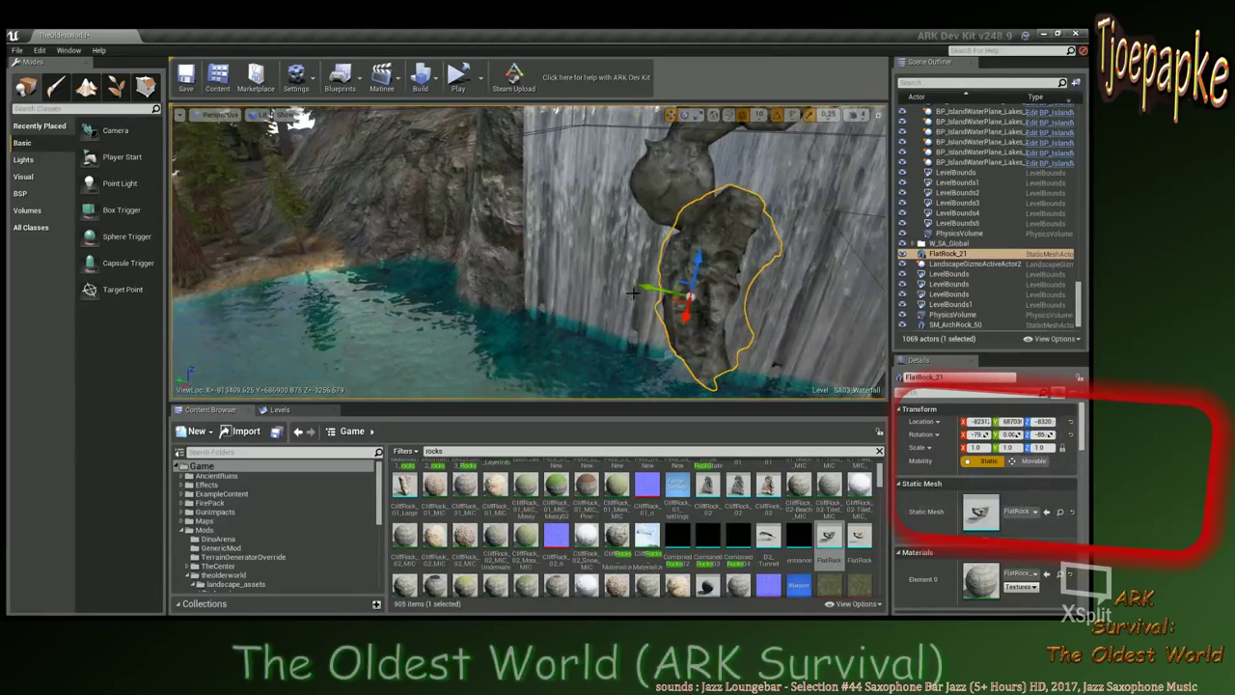
pyautogui.moveTo(650, 288); pyautogui.dragTo(622, 282)
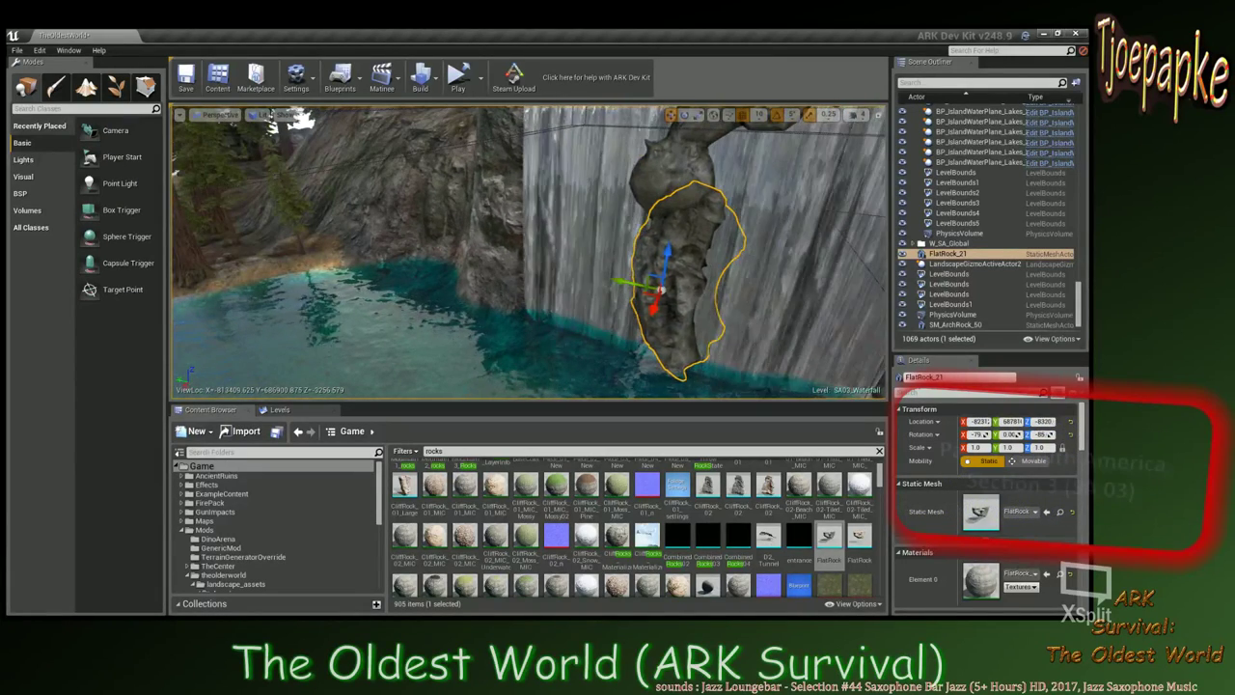
pyautogui.moveTo(654, 295); pyautogui.dragTo(658, 263, button='right')
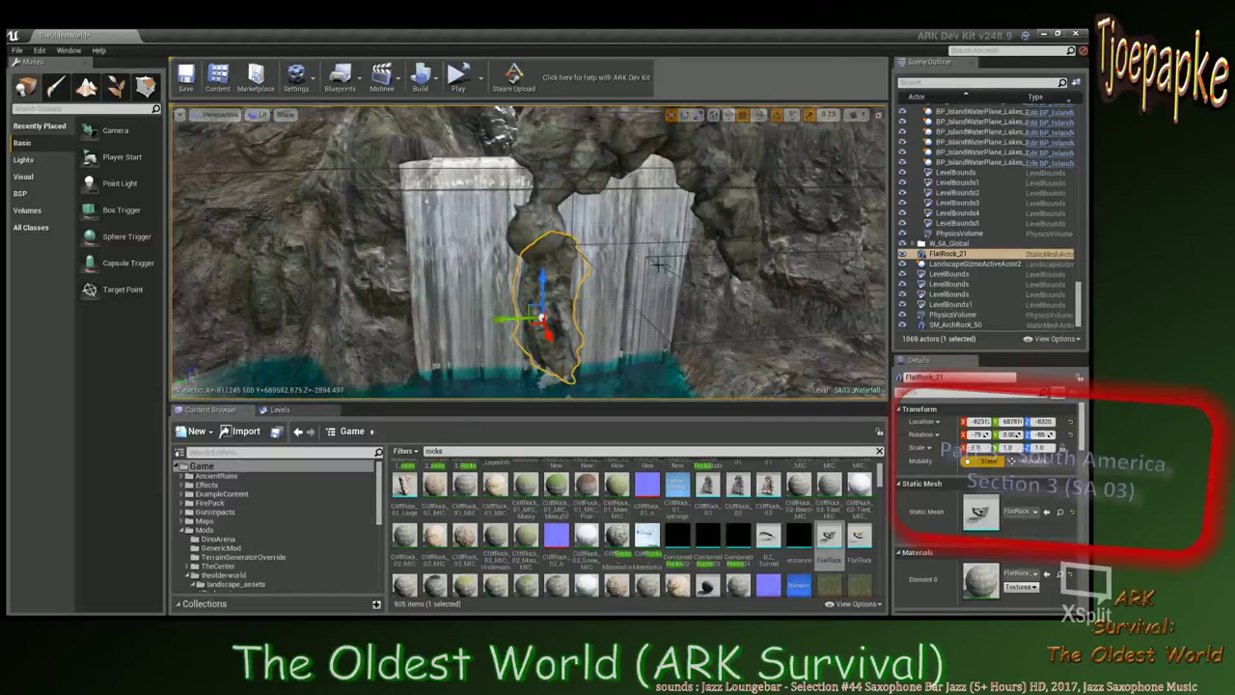
# Try widening the waterfall plane to a Y scale of 6.0, undo the change and deselect the plane.
pyautogui.click(658, 264)
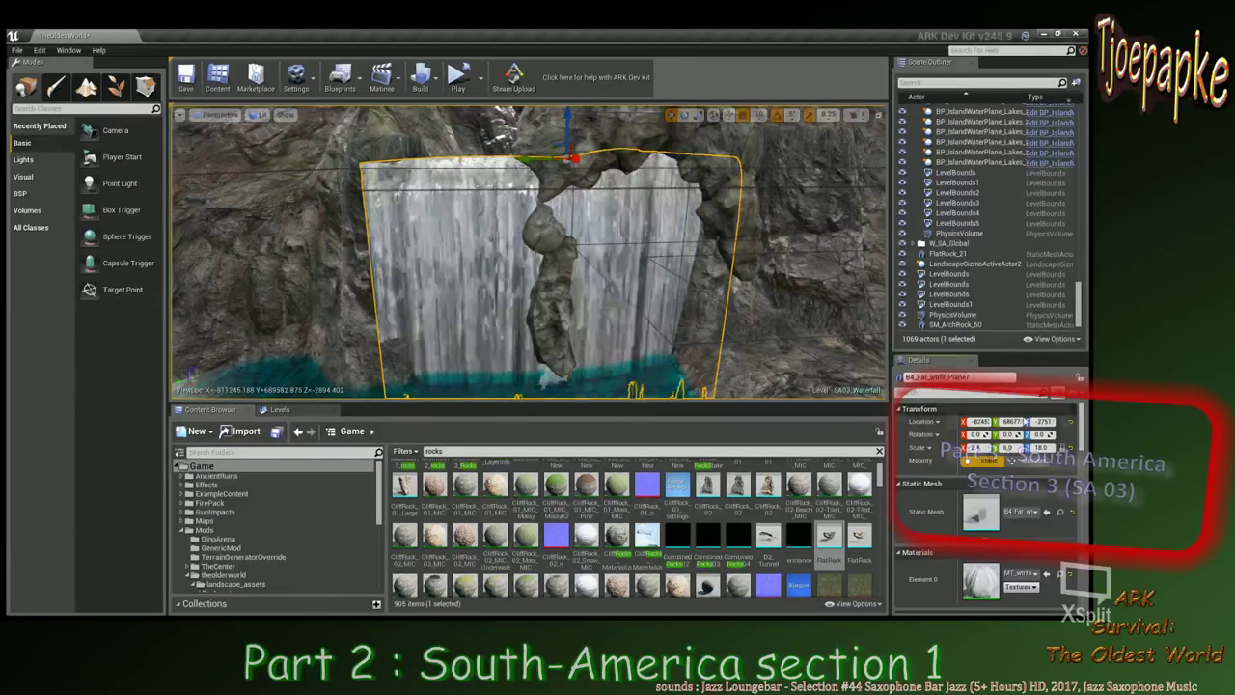
pyautogui.hotkey('ctrl', 'z')
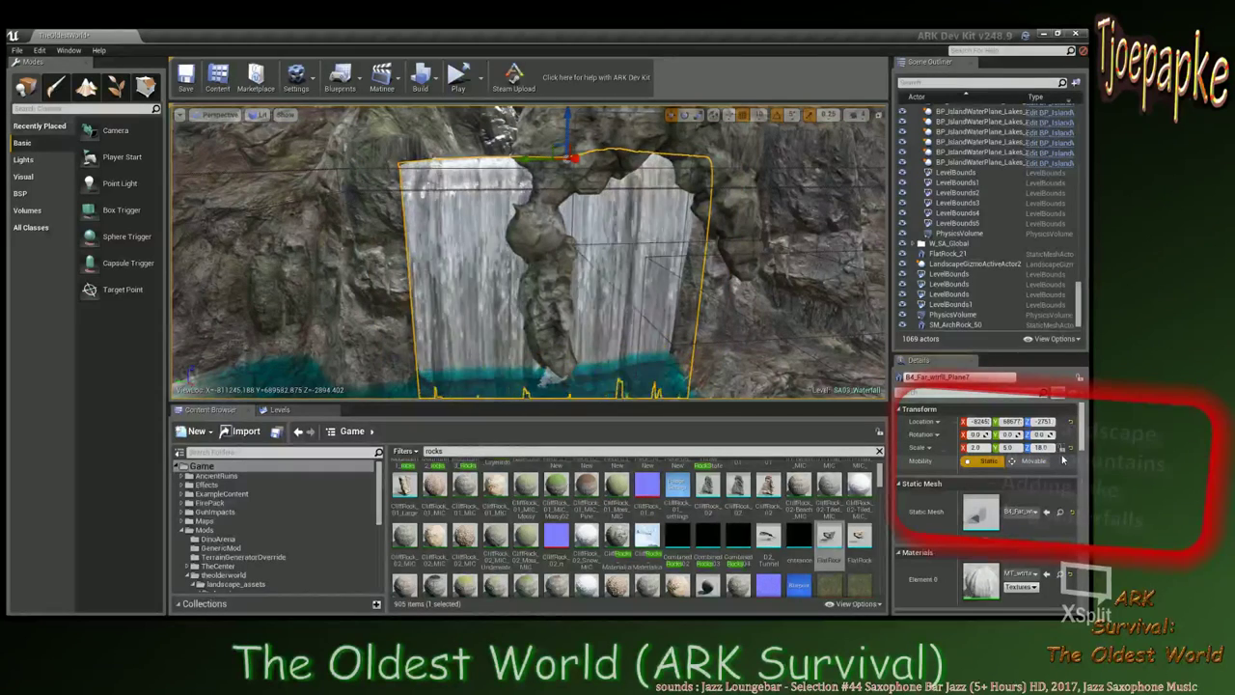
pyautogui.click(774, 321)
# Examine the divided waterfall, its surrounding rocks and the upper lake from several angles and heights.
pyautogui.moveTo(770, 306)
pyautogui.mouseDown(button='right')
pyautogui.moveTo(770, 352)
pyautogui.moveTo(755, 299)
pyautogui.mouseUp(button='right')
pyautogui.press('w')
pyautogui.press('s')
pyautogui.press('s')
pyautogui.moveTo(576, 187); pyautogui.dragTo(632, 261, button='right')
pyautogui.press('w')
pyautogui.scroll(-6, 576, 186)
pyautogui.press('s')
pyautogui.moveTo(555, 232)
pyautogui.mouseDown(button='right')
pyautogui.moveTo(536, 207)
pyautogui.moveTo(521, 214)
pyautogui.moveTo(569, 233)
pyautogui.mouseUp(button='right')
pyautogui.press('w')
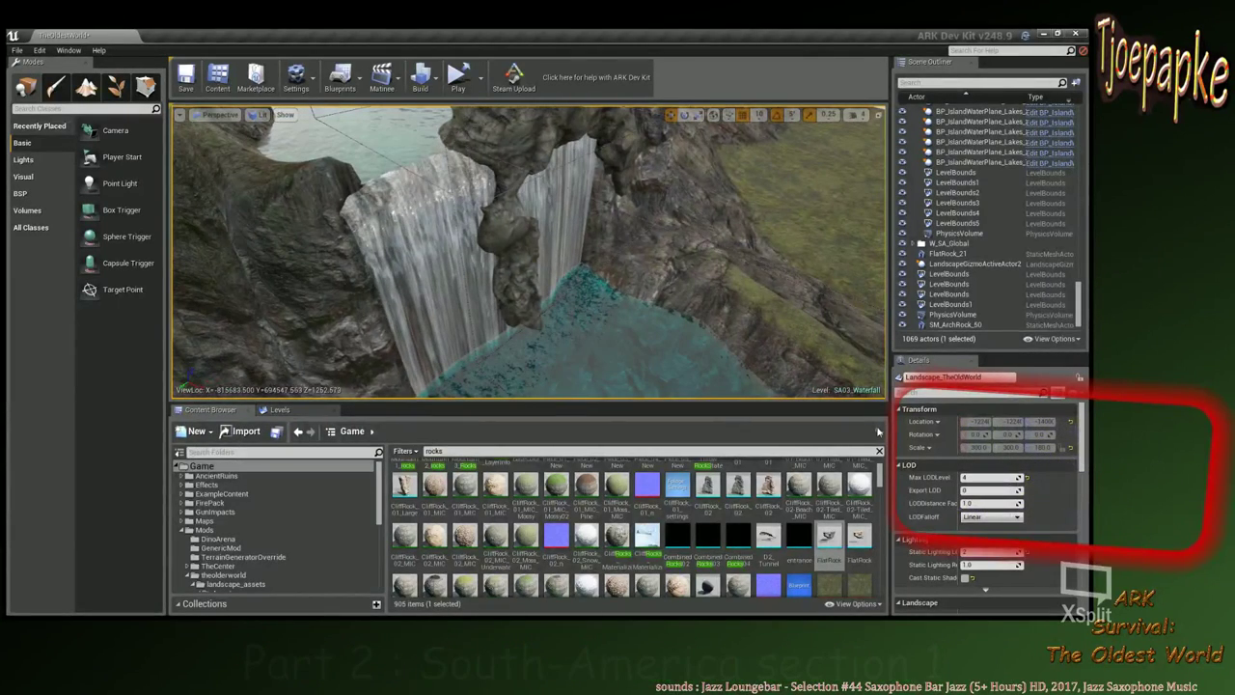
# Place another FlatRock mesh on the rocky cliff near the waterfall and check its fit from a distance.
pyautogui.moveTo(829, 547); pyautogui.dragTo(434, 212)
pyautogui.press('a')
pyautogui.moveTo(434, 212); pyautogui.dragTo(545, 205, button='right')
pyautogui.press('a')
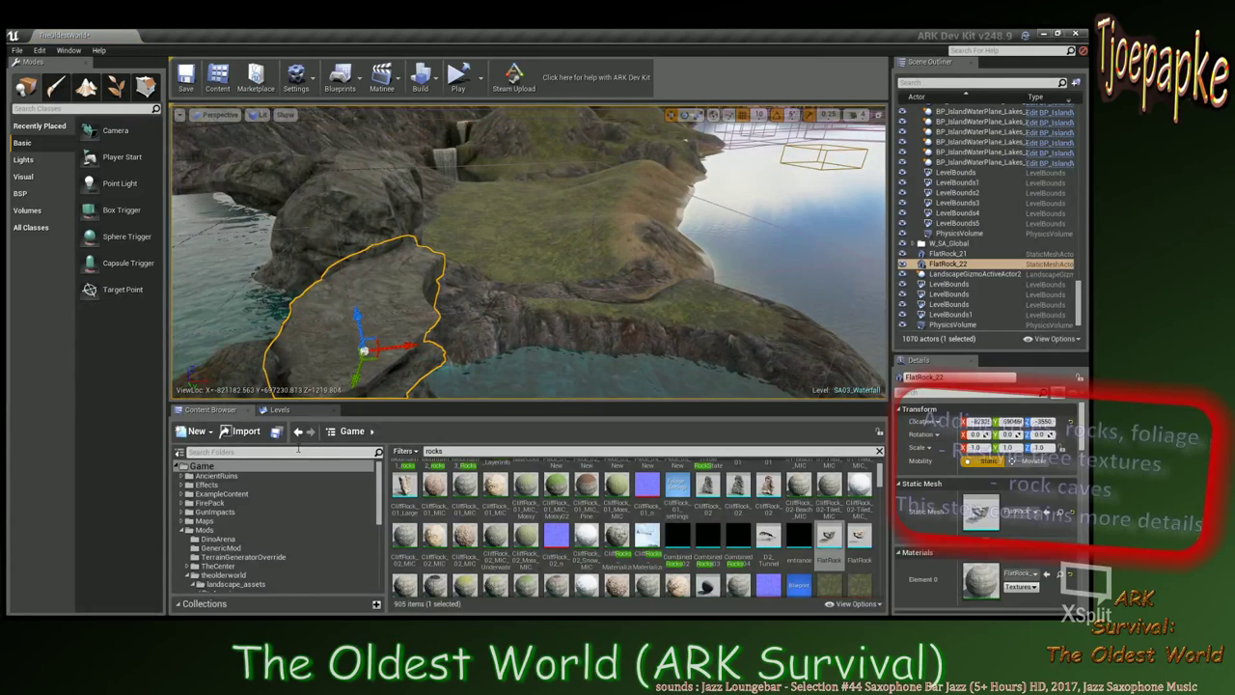
pyautogui.click(279, 409)
pyautogui.scroll(-15, 295, 547)
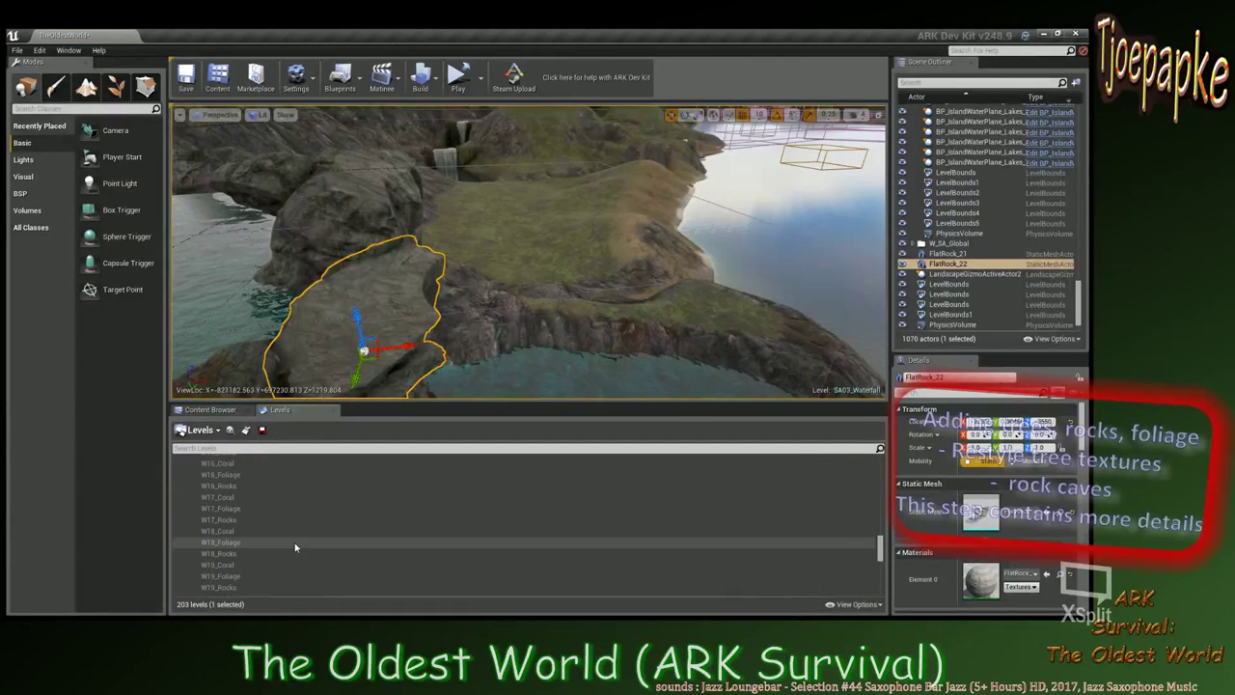
pyautogui.scroll(10, 294, 542)
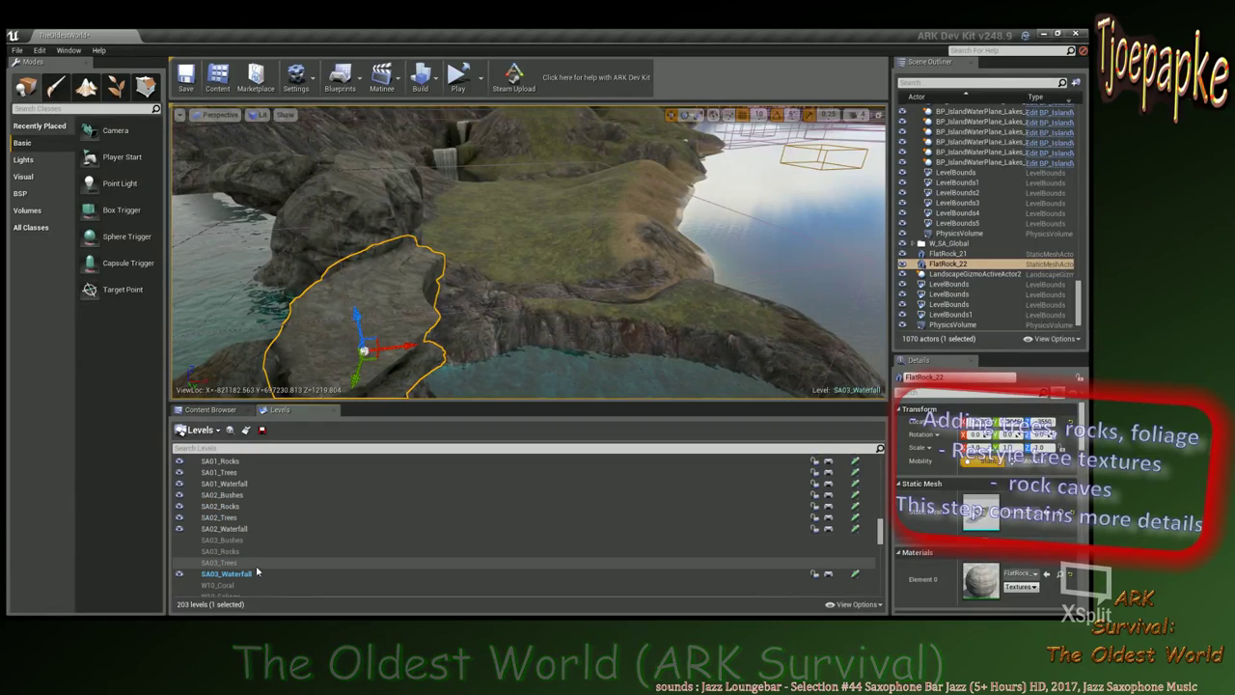
pyautogui.click(235, 412)
# Raise the newly placed FlatRock and shift it back into the upper edge of the waterfall.
pyautogui.moveTo(468, 287); pyautogui.dragTo(468, 288, button='right')
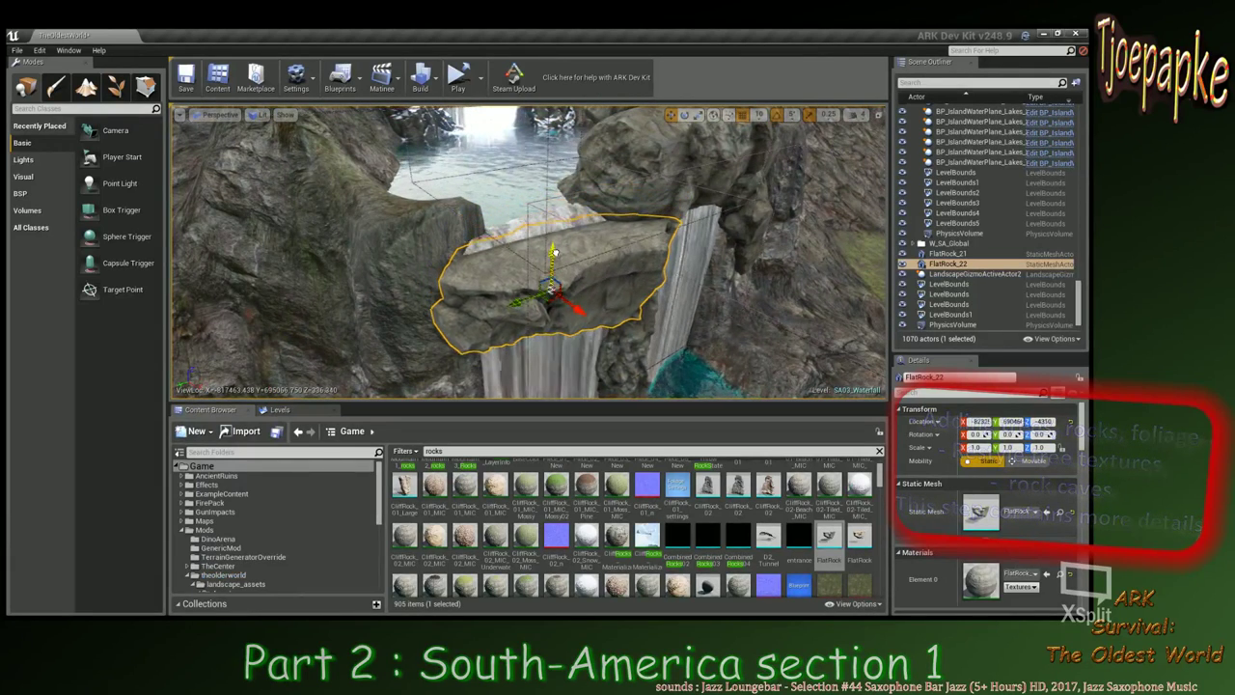
pyautogui.moveTo(555, 252); pyautogui.dragTo(555, 243)
pyautogui.moveTo(579, 296); pyautogui.dragTo(539, 239)
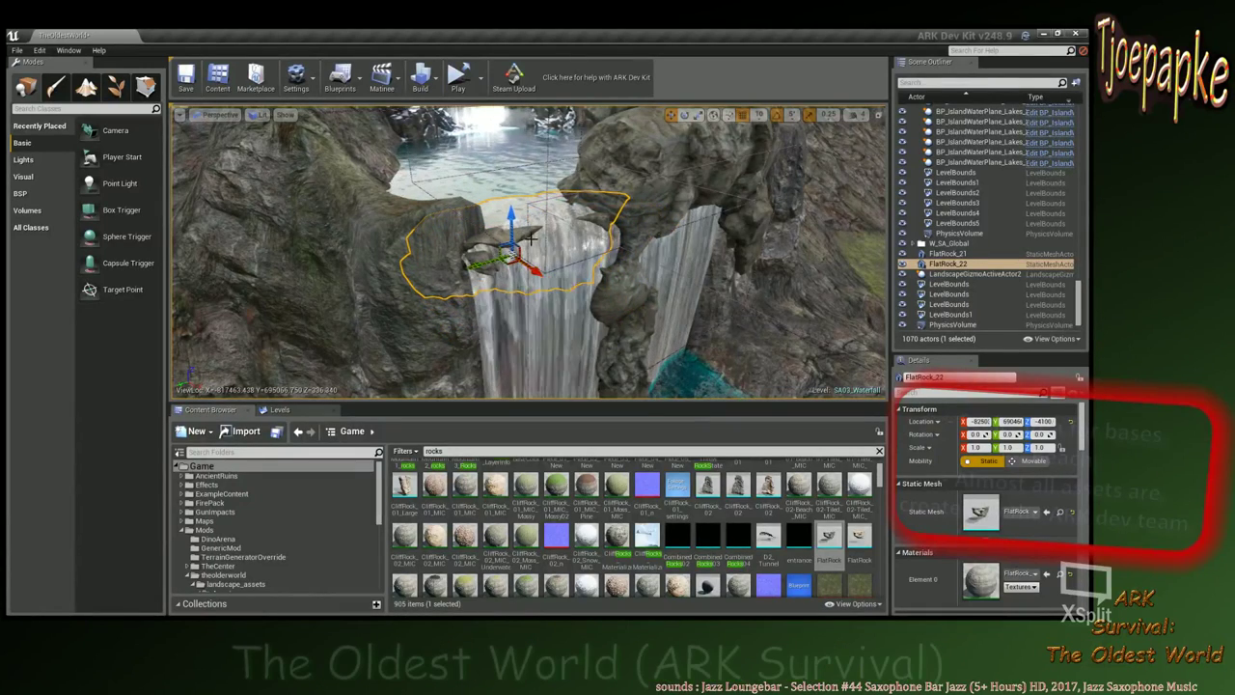
pyautogui.moveTo(531, 238); pyautogui.dragTo(745, 263, button='right')
pyautogui.press('w')
pyautogui.press('a')
pyautogui.press('s')
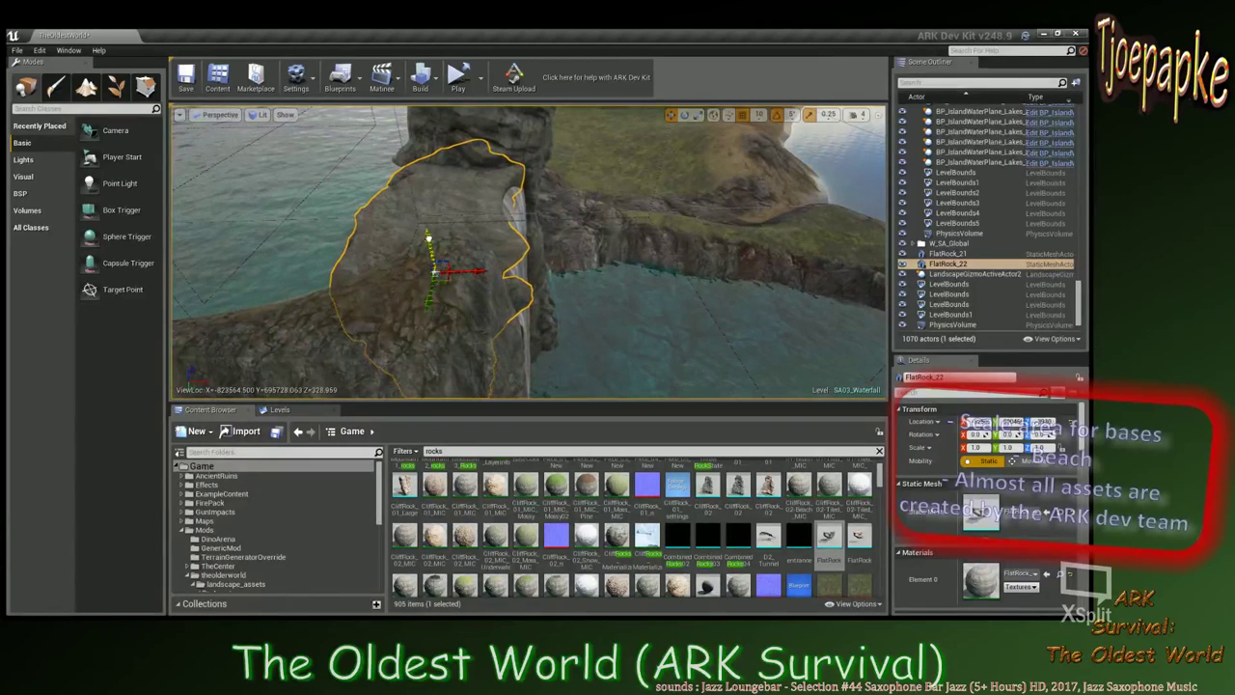
# Raise the FlatRock further so it spans the waterfall's crest as a ledge between the two cliffs.
pyautogui.press('w')
pyautogui.moveTo(427, 240)
pyautogui.mouseDown(button='right')
pyautogui.moveTo(290, 265)
pyautogui.moveTo(255, 246)
pyautogui.moveTo(426, 216)
pyautogui.mouseUp(button='right')
pyautogui.press('d')
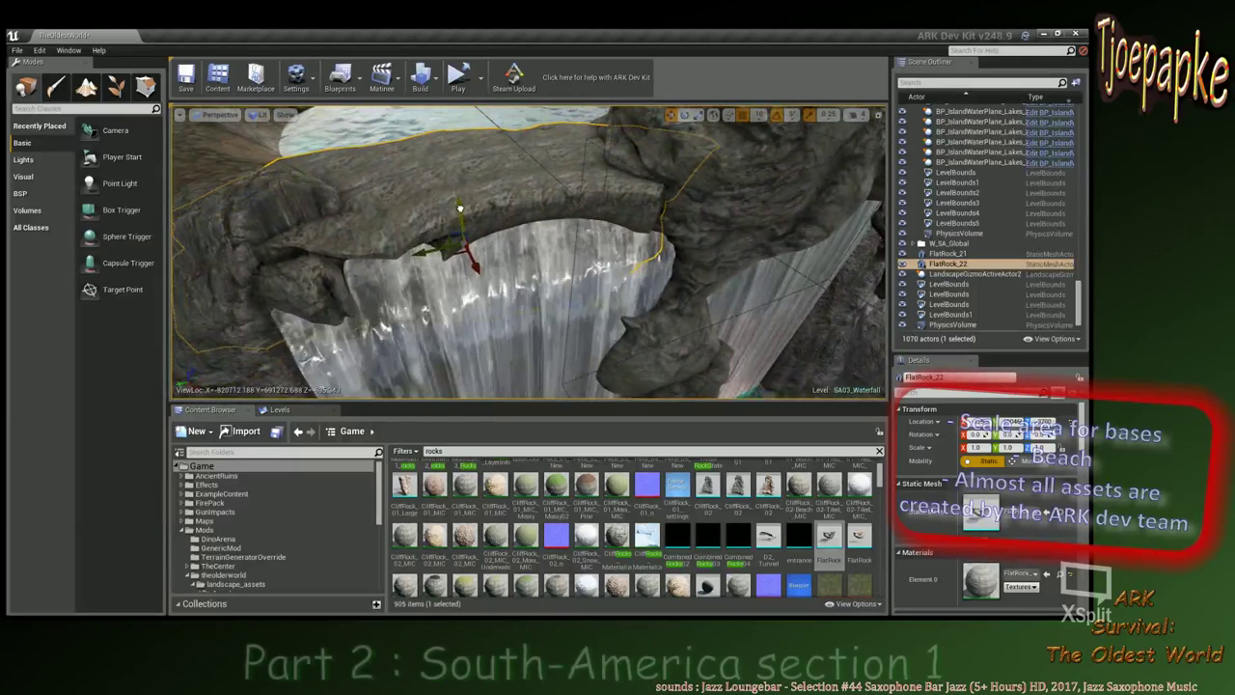
pyautogui.moveTo(461, 202); pyautogui.dragTo(462, 183)
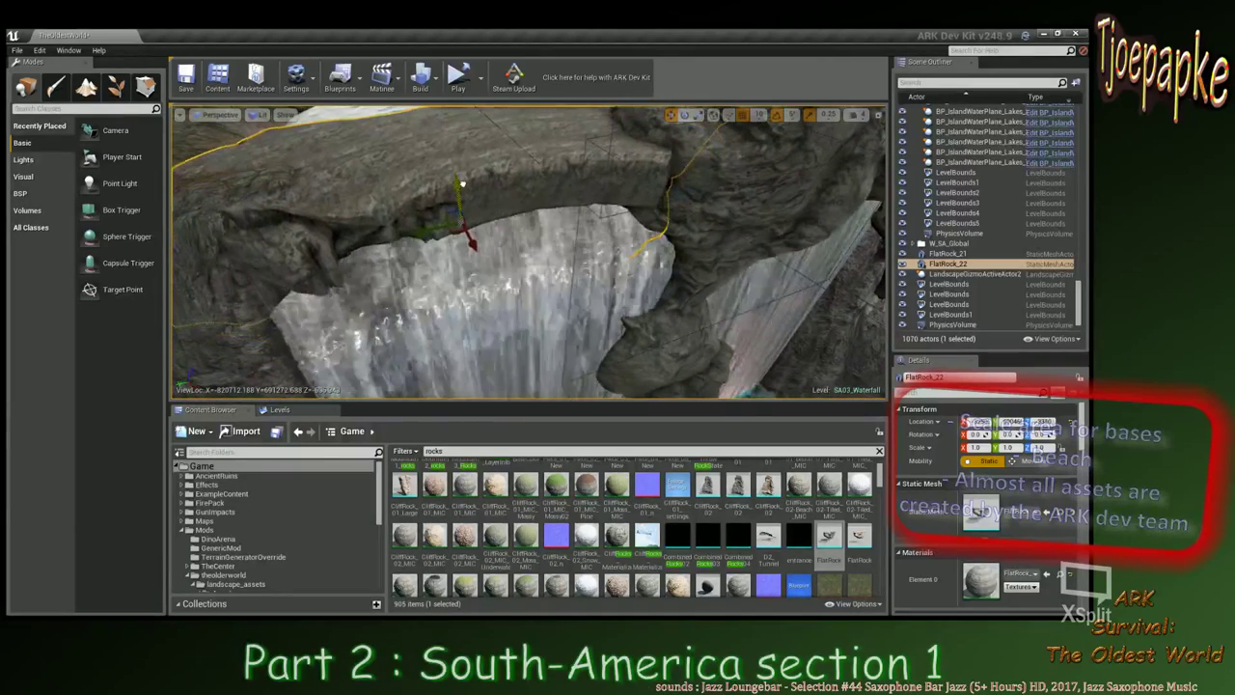
pyautogui.press('w')
pyautogui.moveTo(461, 183); pyautogui.dragTo(534, 240, button='right')
pyautogui.press('s')
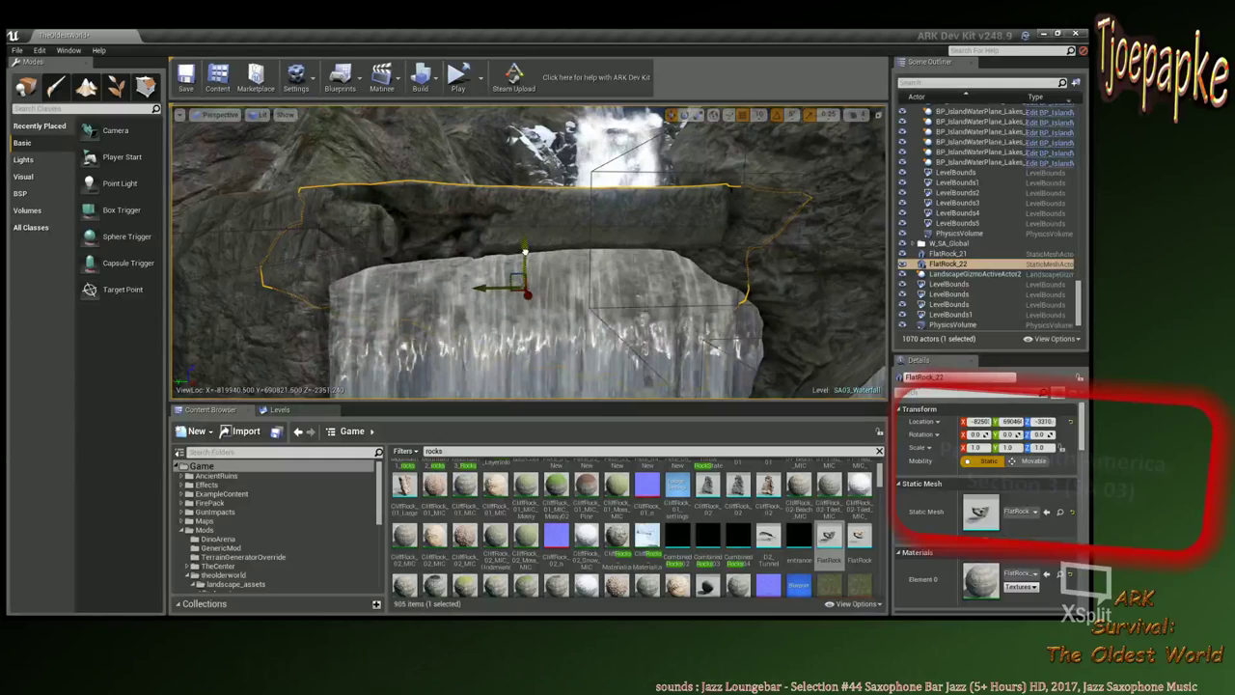
pyautogui.moveTo(525, 251); pyautogui.dragTo(525, 248)
# Examine the FlatRock over the waterfall's crest and the cliff beside the waterfall's foot from several angles.
pyautogui.moveTo(558, 244); pyautogui.dragTo(419, 275, button='right')
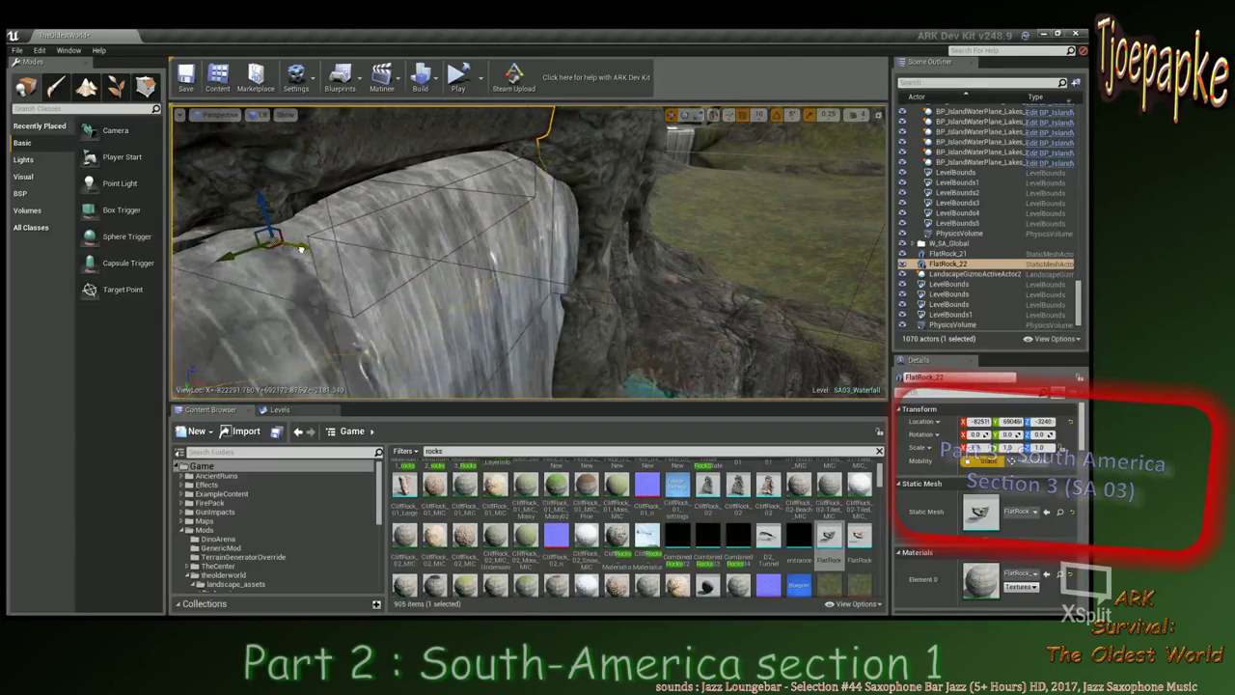
pyautogui.moveTo(529, 251); pyautogui.dragTo(369, 247, button='right')
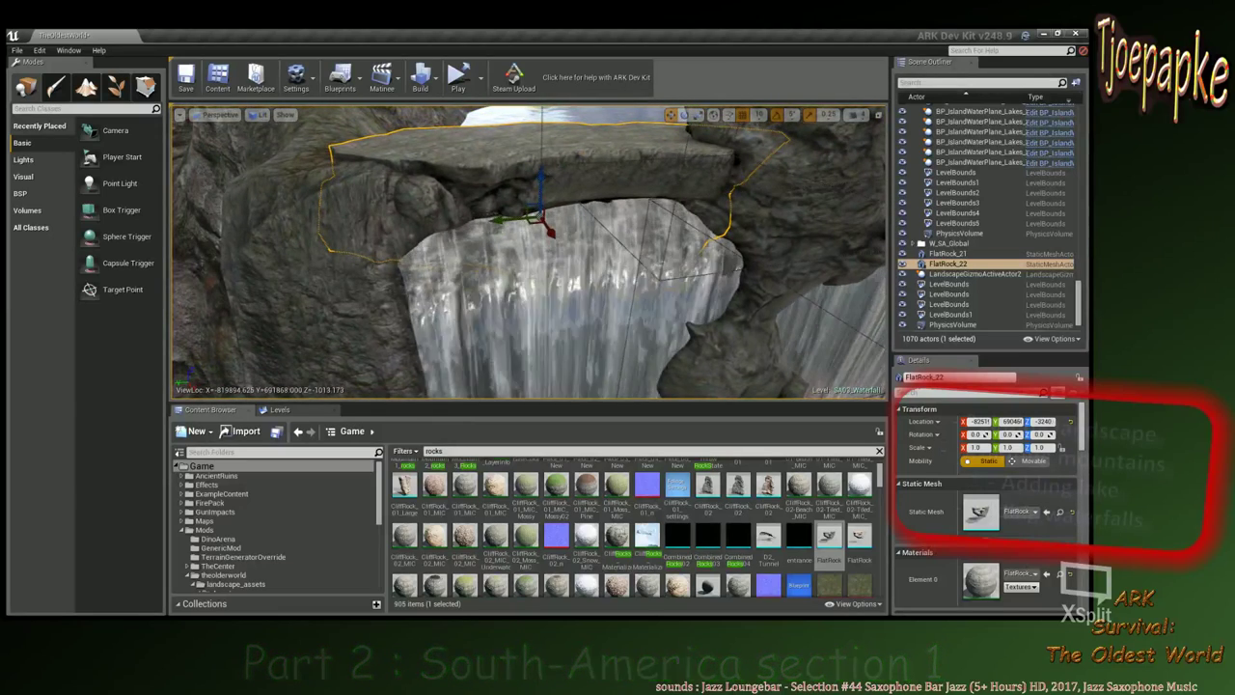
pyautogui.moveTo(529, 251)
pyautogui.mouseDown(button='right')
pyautogui.moveTo(568, 199)
pyautogui.moveTo(573, 253)
pyautogui.moveTo(525, 243)
pyautogui.moveTo(656, 338)
pyautogui.moveTo(579, 253)
pyautogui.moveTo(550, 251)
pyautogui.mouseUp(button='right')
pyautogui.press('s')
pyautogui.press('w')
pyautogui.click(338, 253)
pyautogui.press('w')
pyautogui.moveTo(338, 253); pyautogui.dragTo(478, 313, button='right')
pyautogui.press('s')
pyautogui.press('w')
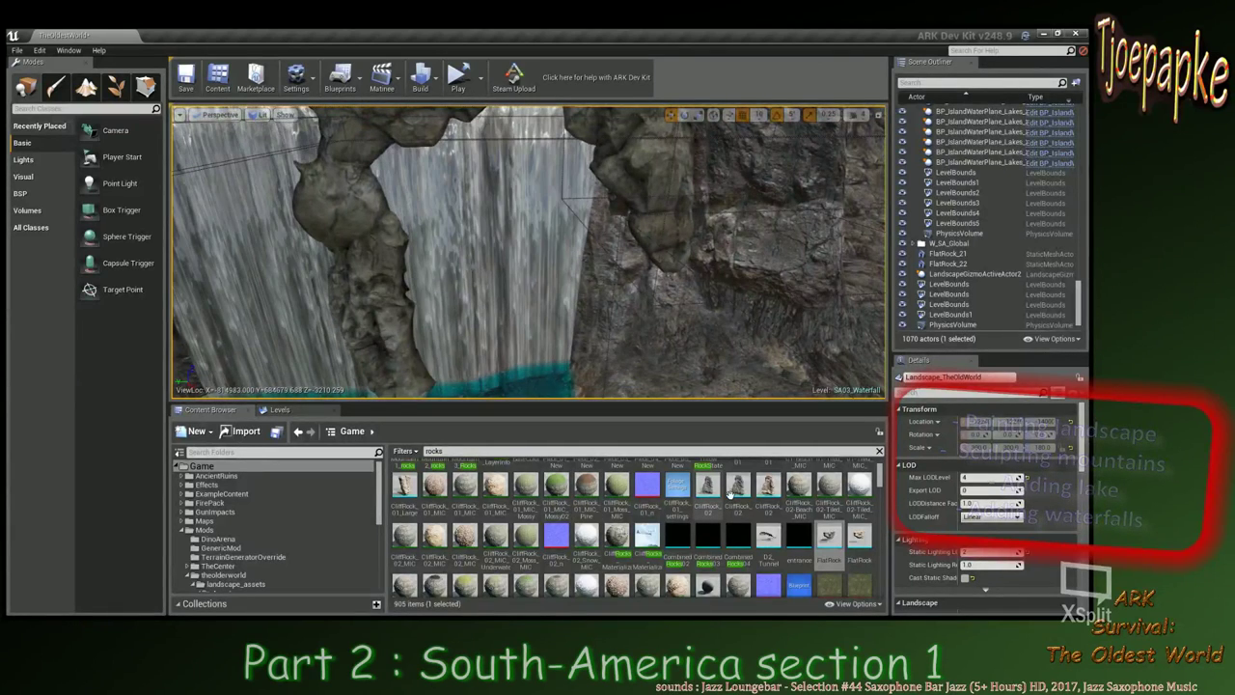
# Place a CliffRock mesh at the waterfall's outer edge near the water and scale it uniformly to 1.5.
pyautogui.moveTo(734, 494); pyautogui.dragTo(652, 388)
pyautogui.moveTo(589, 321); pyautogui.dragTo(588, 322)
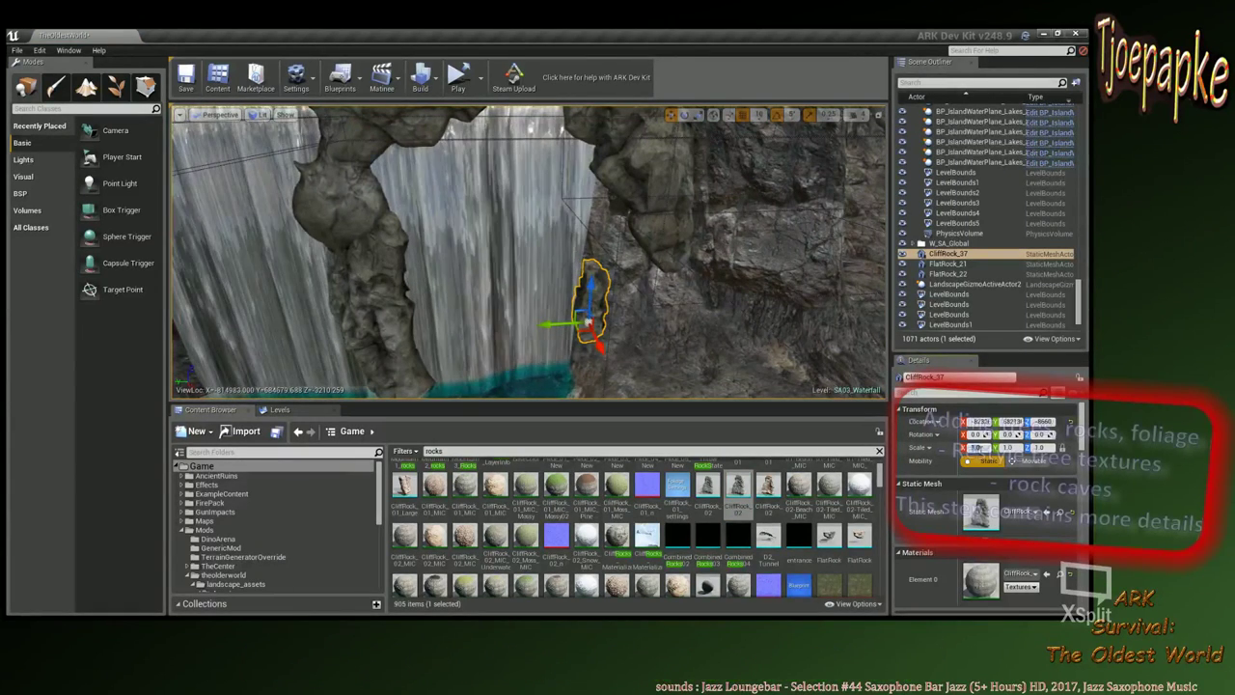
pyautogui.moveTo(1010, 447); pyautogui.dragTo(1028, 448)
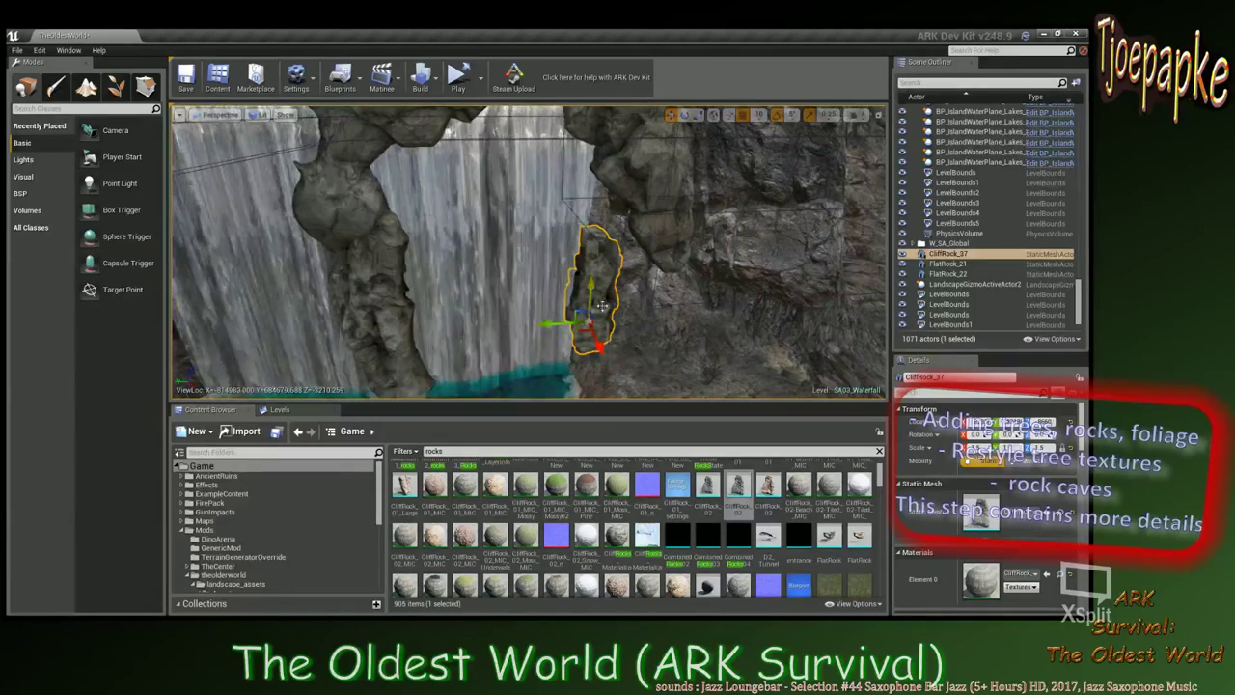
# Rotate the new CliffRock almost upside down, to an X rotation of 175 degrees, against the cliff foot.
pyautogui.moveTo(595, 307); pyautogui.dragTo(589, 256, button='right')
pyautogui.press('e')
pyautogui.moveTo(504, 214); pyautogui.dragTo(533, 195)
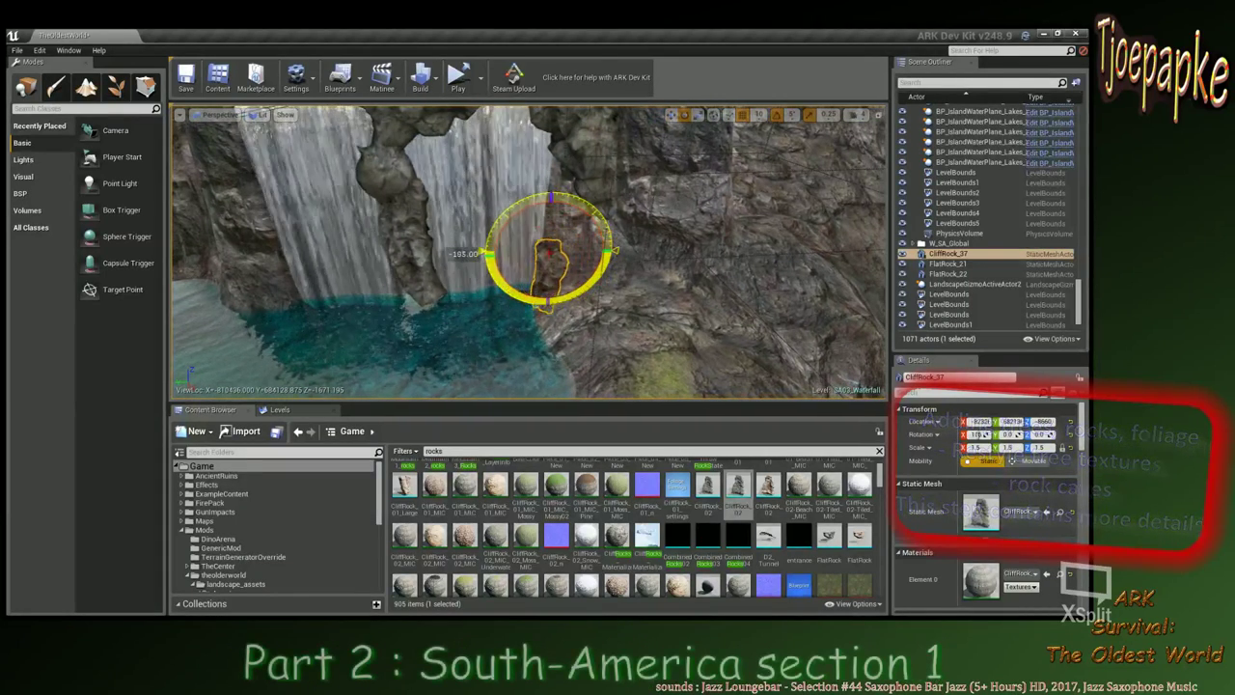
pyautogui.moveTo(488, 252); pyautogui.dragTo(485, 258)
pyautogui.press('w')
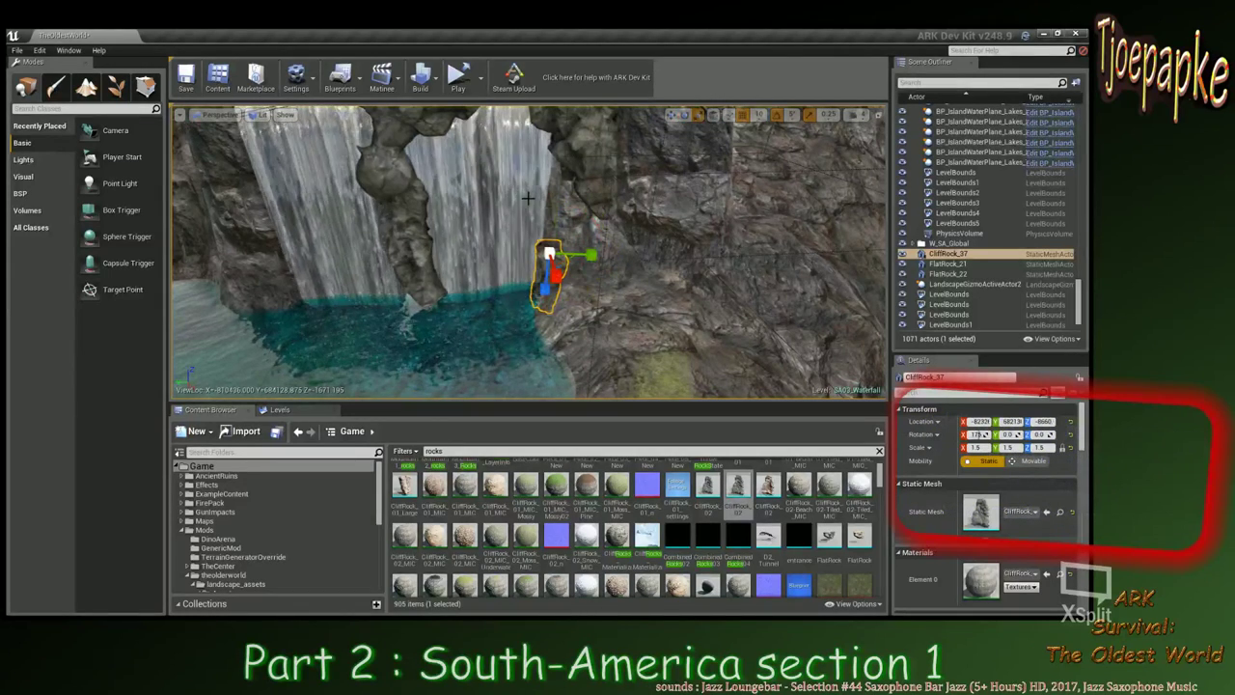
# Duplicate the CliffRock in place and rotate the copy sideways so it leans into the cliff face.
pyautogui.hotkey('ctrl', 'w')
pyautogui.press('e')
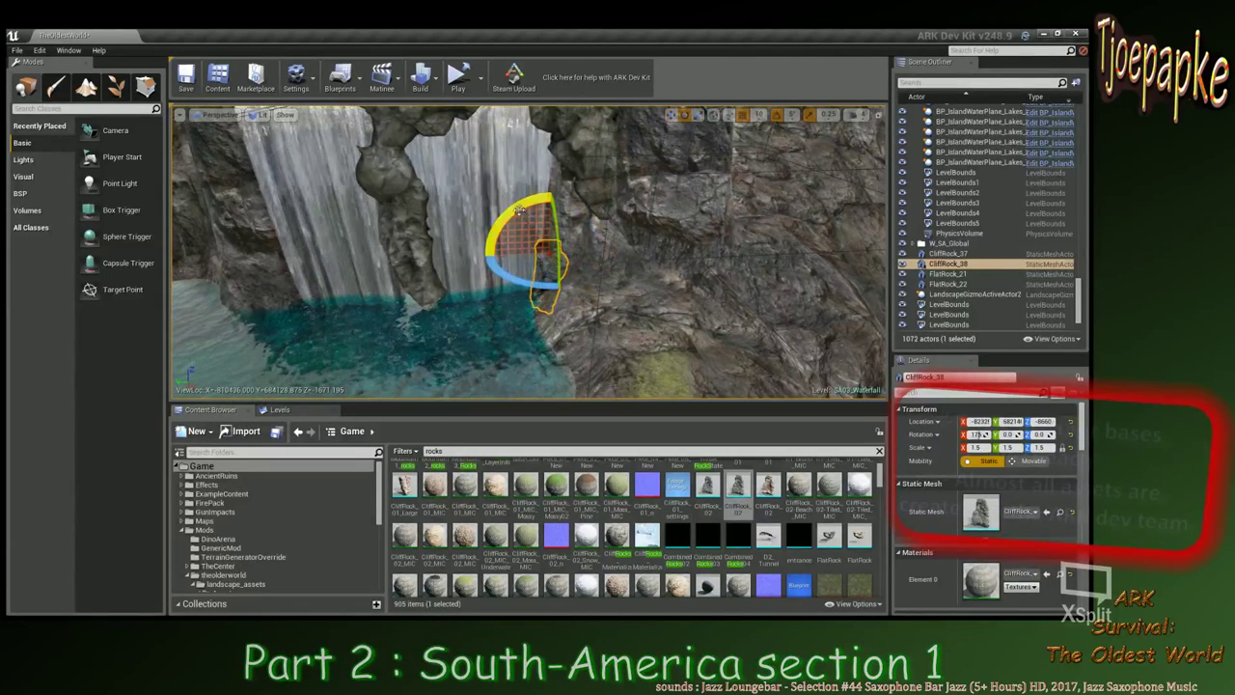
pyautogui.moveTo(520, 210); pyautogui.dragTo(537, 259)
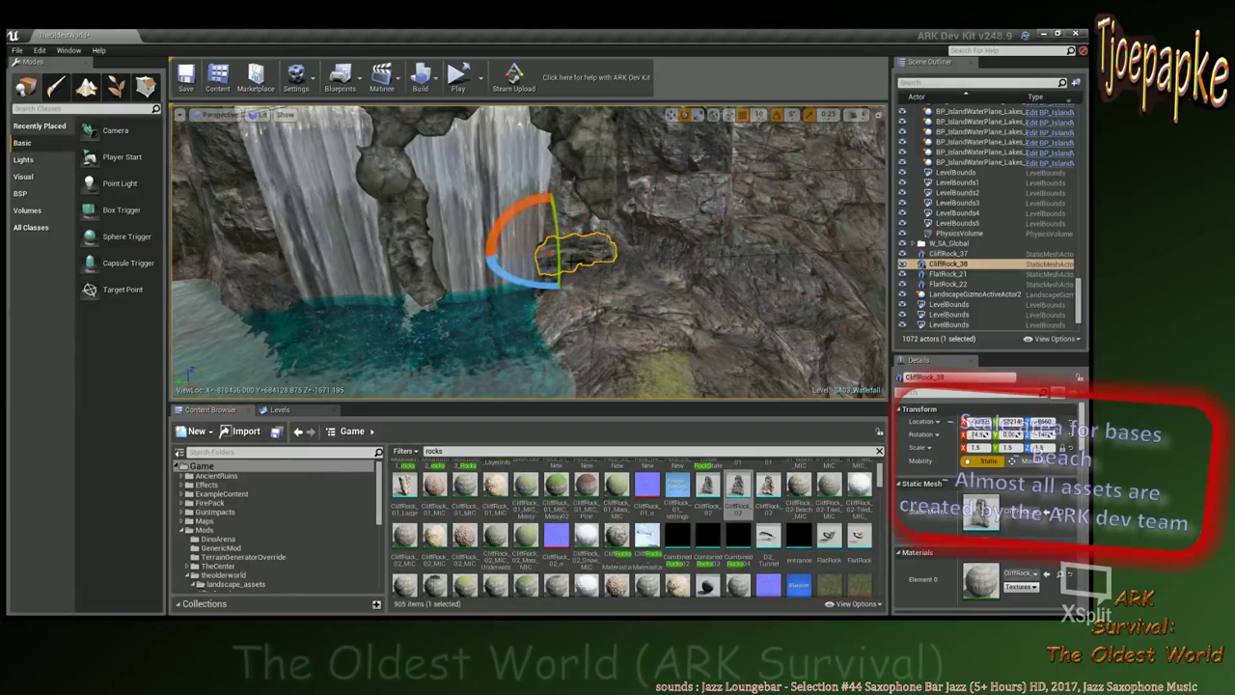
pyautogui.moveTo(551, 179); pyautogui.dragTo(539, 242)
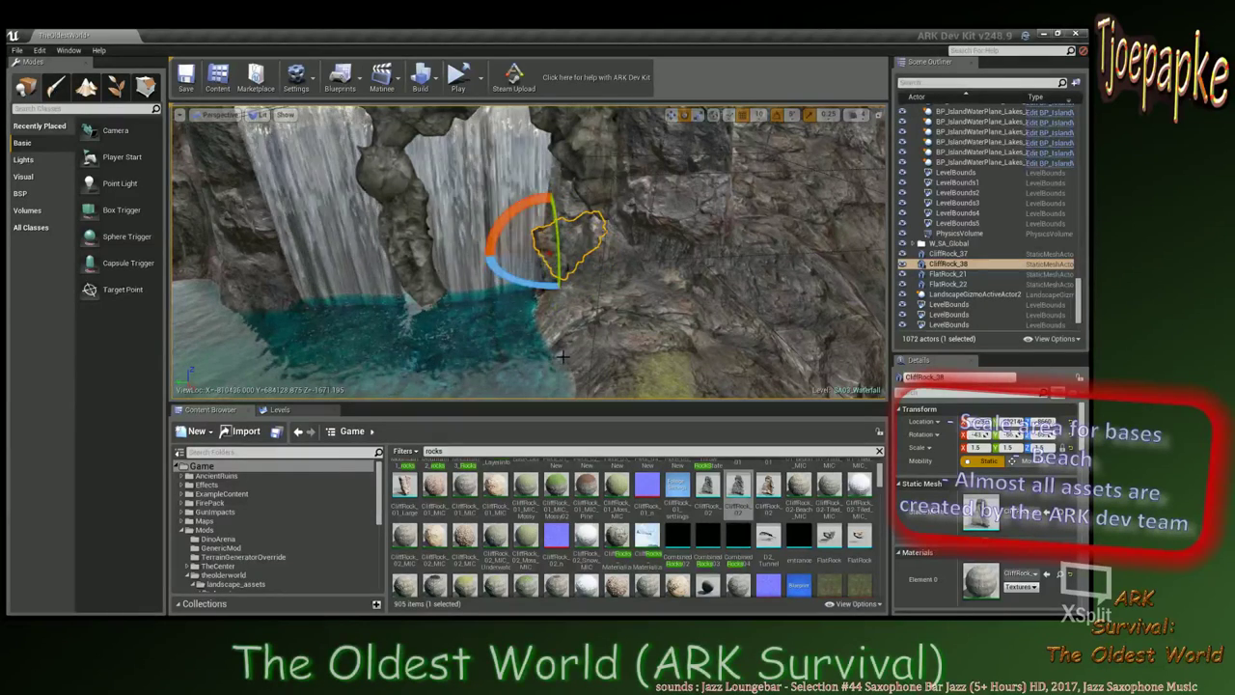
# Duplicate the sideways CliffRock and rotate the copy upright along the waterfall's edge.
pyautogui.hotkey('ctrl', 'w')
pyautogui.press('space')
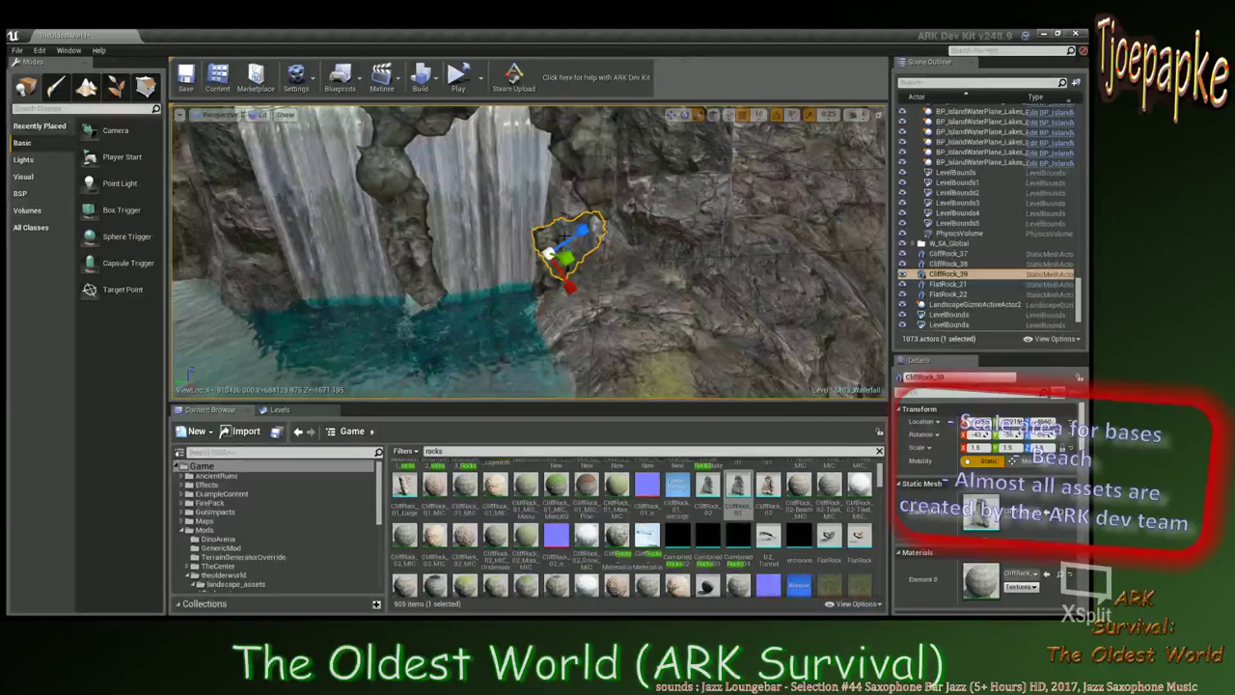
pyautogui.press('space')
pyautogui.press('space')
pyautogui.moveTo(530, 200)
pyautogui.mouseDown()
pyautogui.moveTo(541, 216)
pyautogui.moveTo(548, 189)
pyautogui.mouseUp()
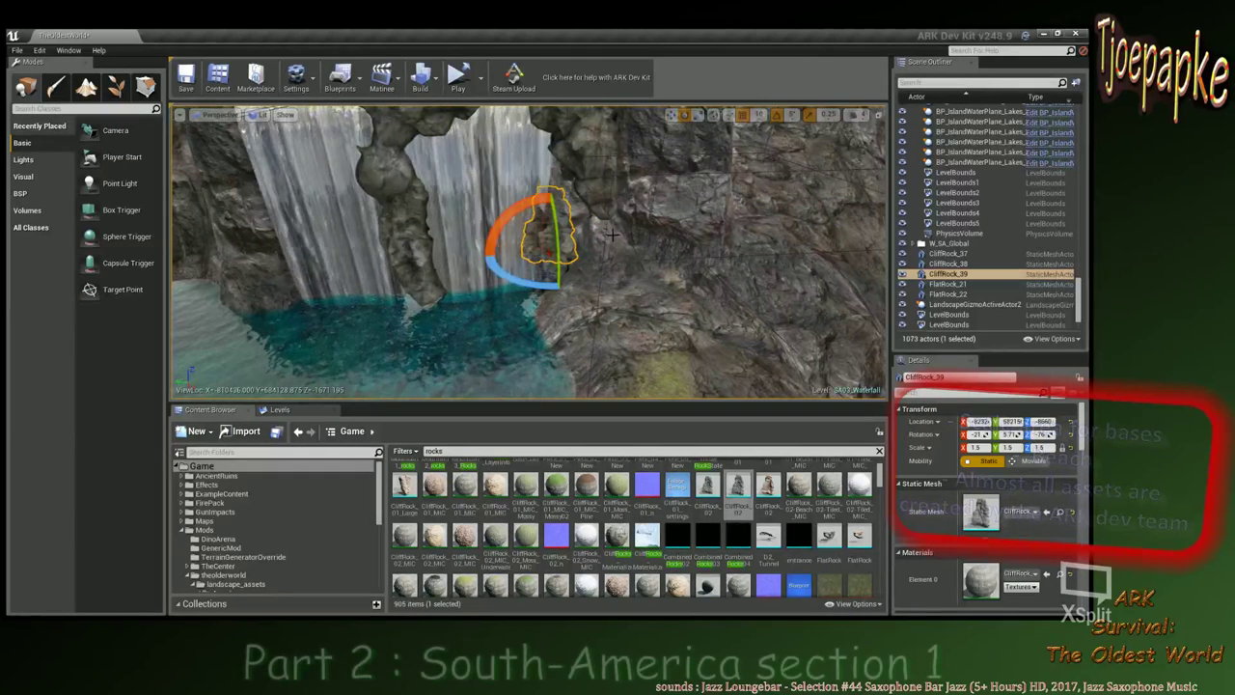
# Duplicate the upright CliffRock, turn the copy to another side and stack it above the other rocks beside the waterfall.
pyautogui.hotkey('ctrl', 'w')
pyautogui.press('space')
pyautogui.press('space')
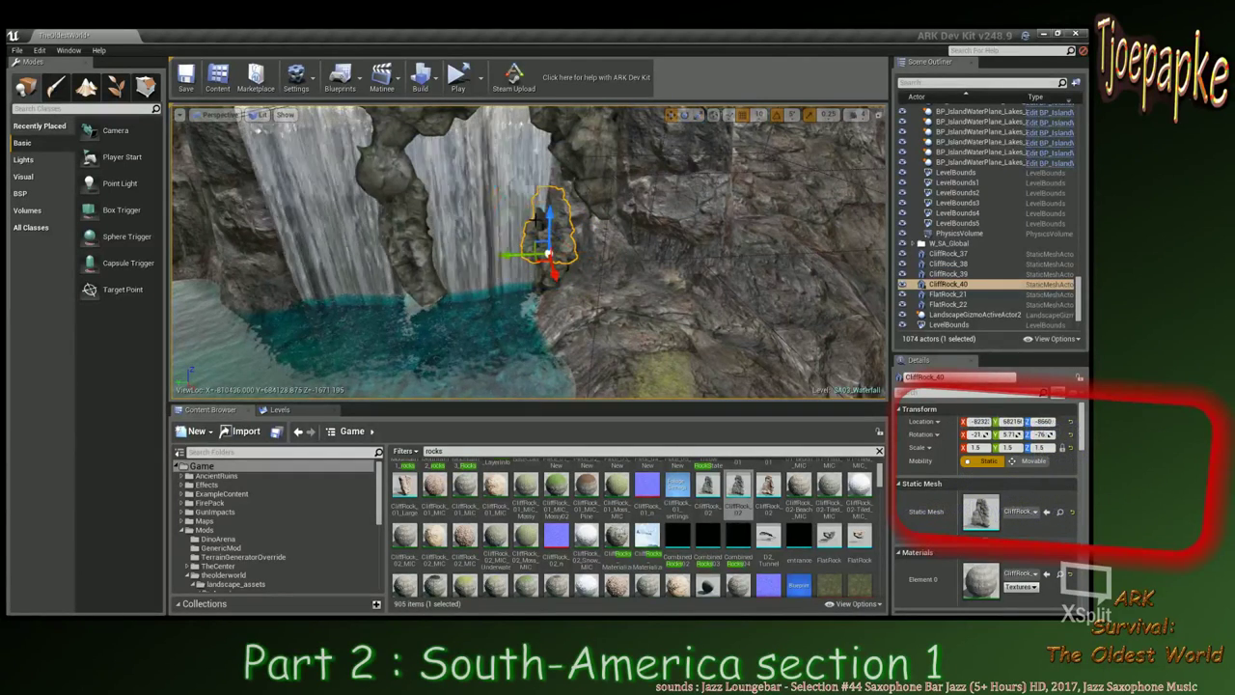
pyautogui.press('space')
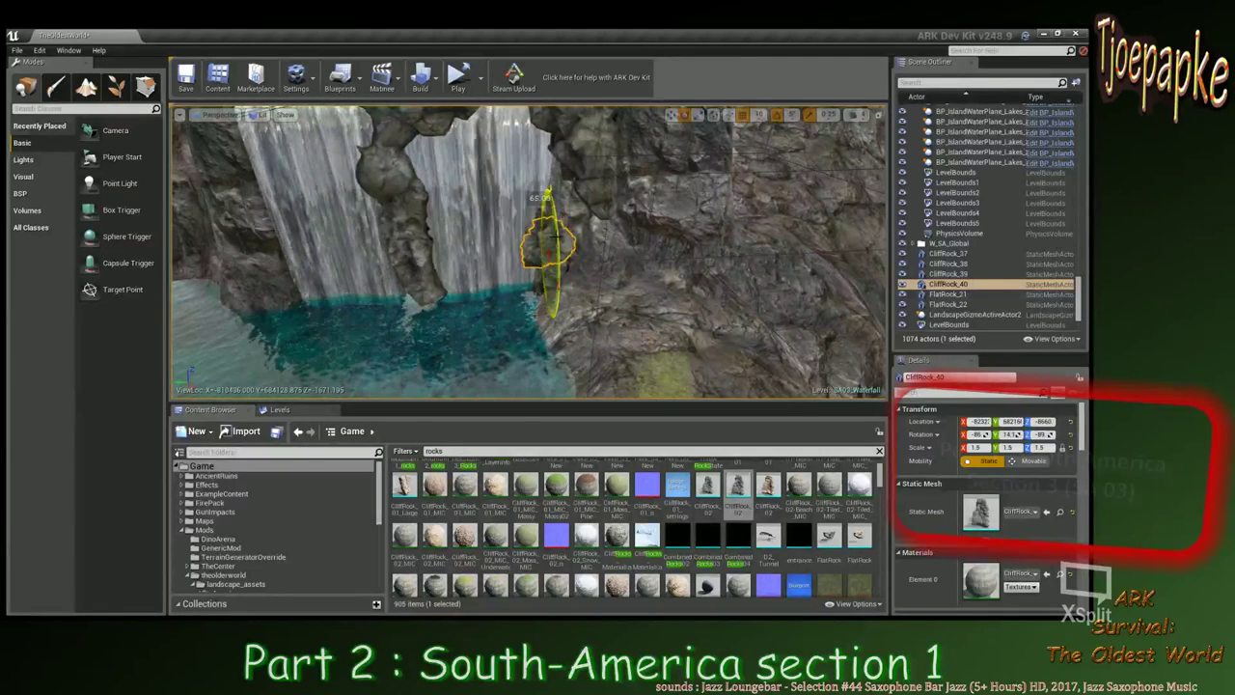
pyautogui.press('space')
pyautogui.press('space')
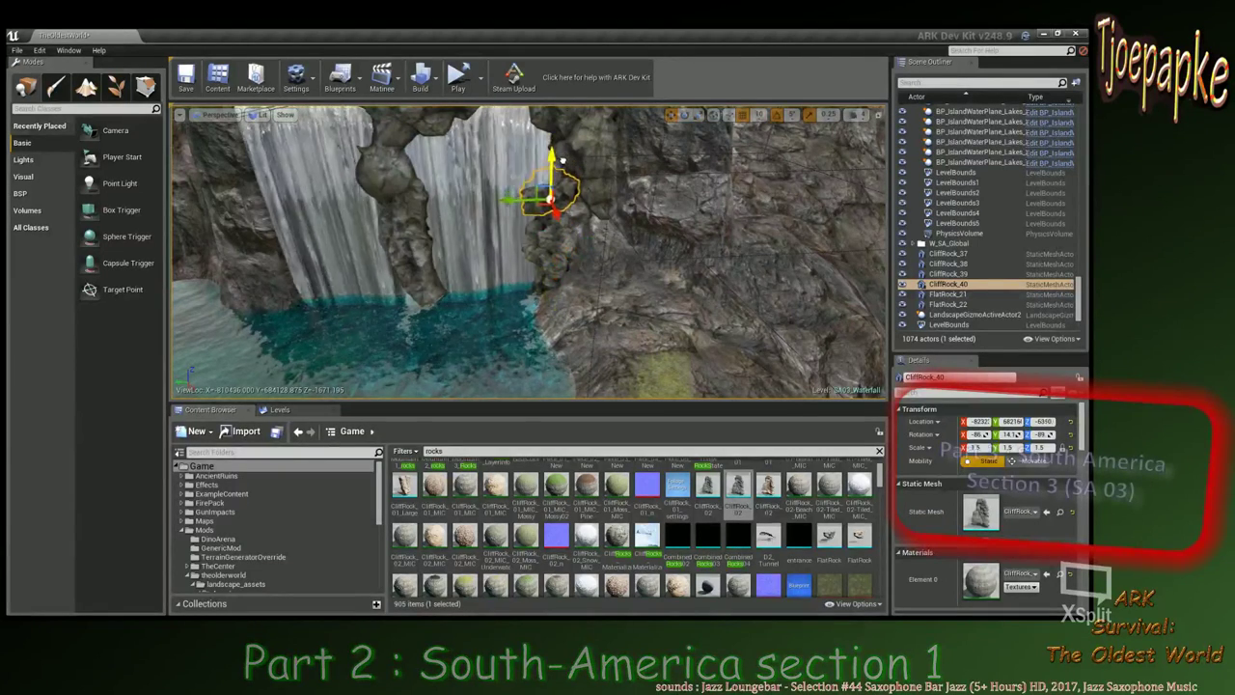
pyautogui.moveTo(562, 171); pyautogui.dragTo(563, 177)
pyautogui.moveTo(563, 178); pyautogui.dragTo(704, 178, button='right')
pyautogui.press('w')
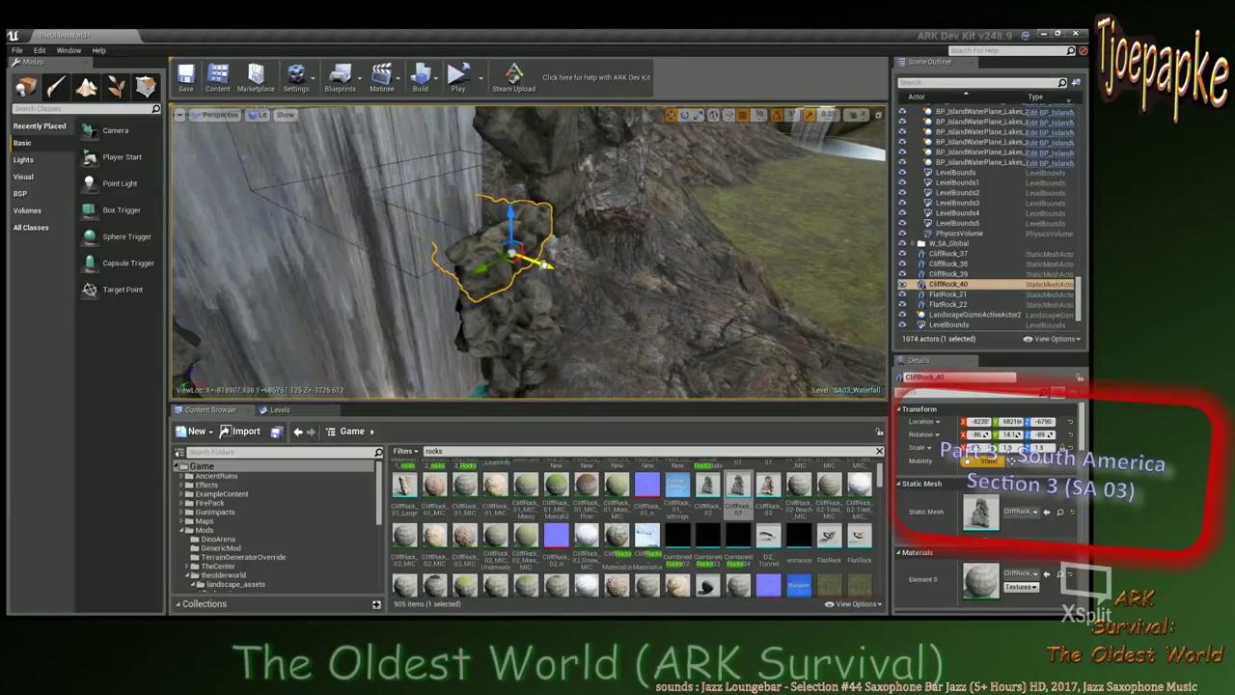
pyautogui.moveTo(492, 271); pyautogui.dragTo(503, 267)
# Duplicate the topmost CliffRock, rotate the copy to point downward and raise it towards the arch rock.
pyautogui.click(590, 345)
pyautogui.press('d')
pyautogui.moveTo(590, 344); pyautogui.dragTo(497, 367, button='right')
pyautogui.moveTo(598, 252); pyautogui.dragTo(566, 249, button='right')
pyautogui.click(567, 249)
pyautogui.press('s')
pyautogui.hotkey('ctrl', 'w')
pyautogui.press('e')
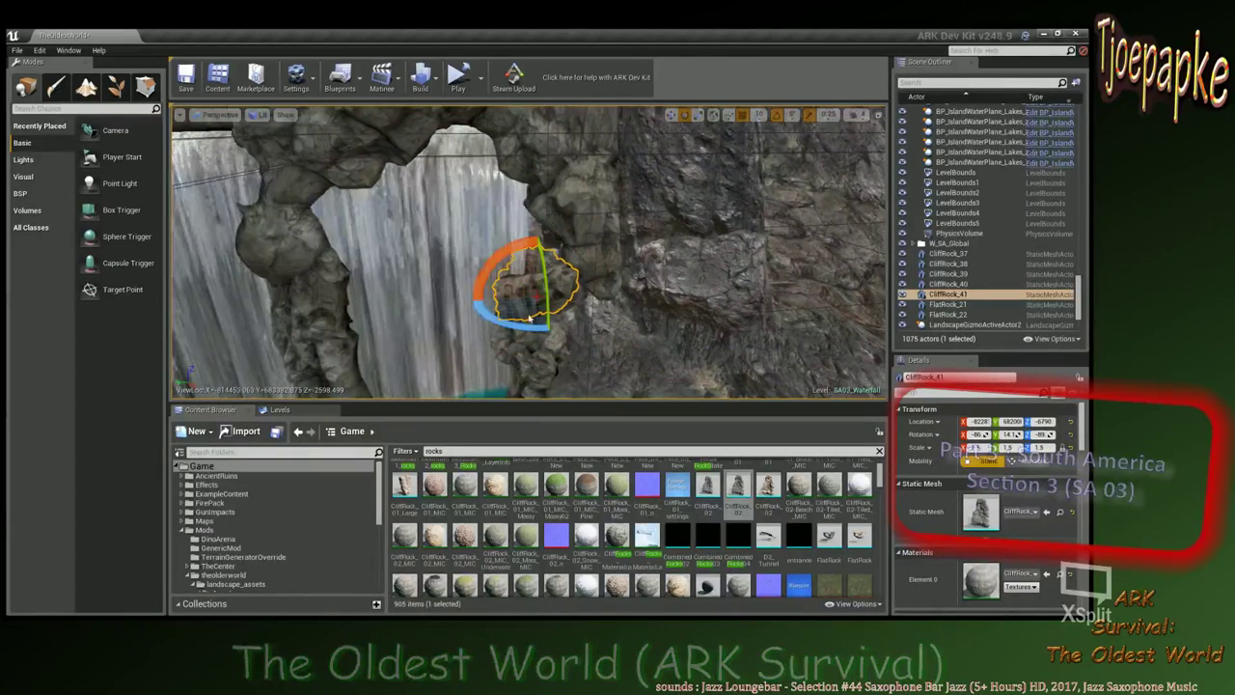
pyautogui.moveTo(550, 307); pyautogui.dragTo(553, 316)
pyautogui.press('space')
pyautogui.press('space')
pyautogui.moveTo(538, 238); pyautogui.dragTo(536, 183)
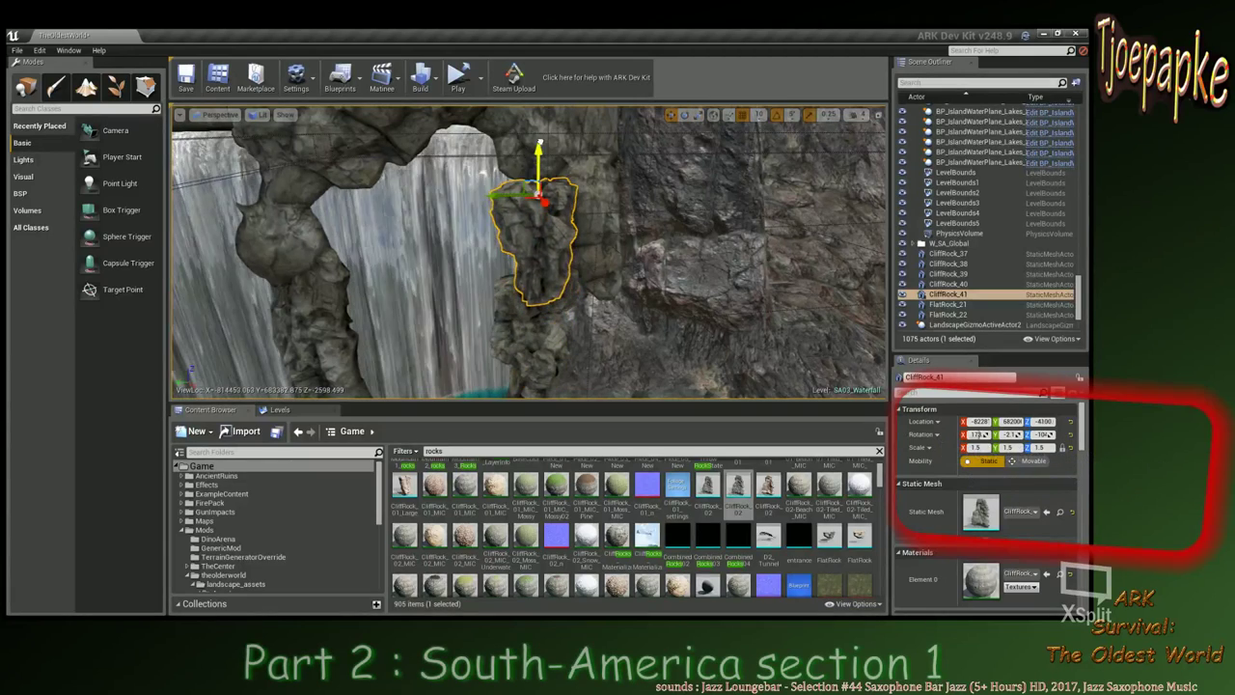
# Shift the downward-pointing CliffRock so it fits between the waterfall's edge and the arch rock, checking it from the side.
pyautogui.press('w')
pyautogui.moveTo(543, 206); pyautogui.dragTo(525, 178, button='right')
pyautogui.press('s')
pyautogui.moveTo(461, 191); pyautogui.dragTo(450, 189)
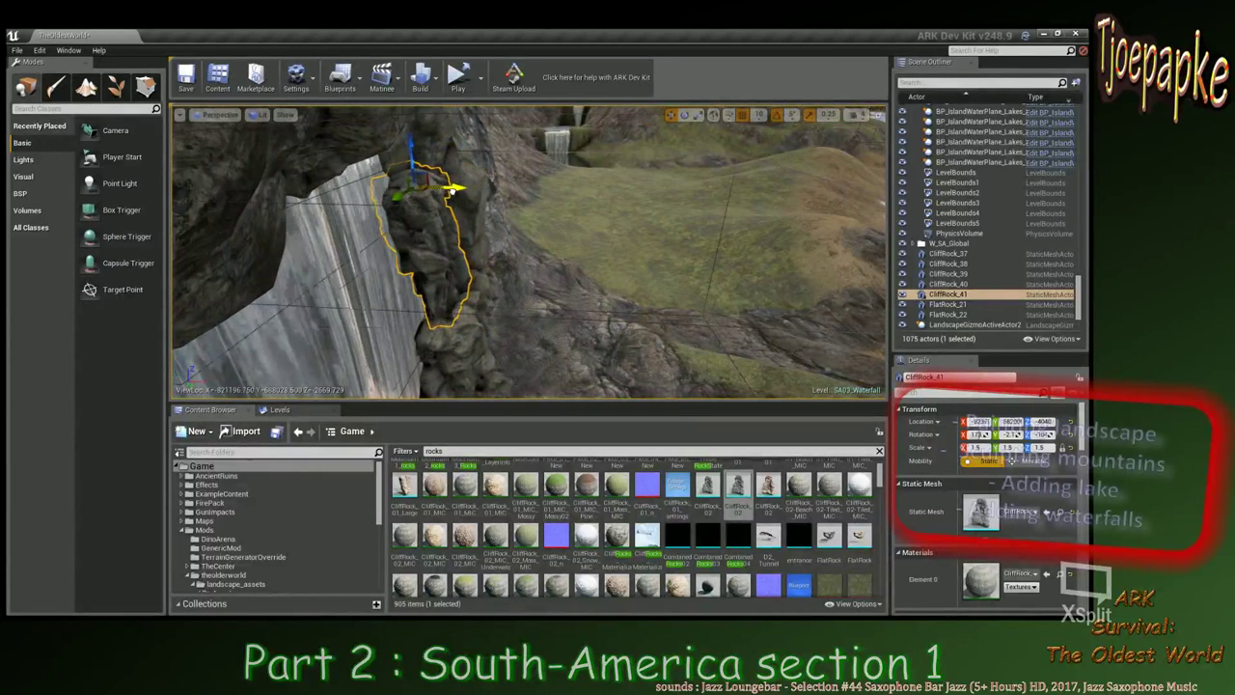
pyautogui.press('w')
pyautogui.moveTo(451, 190); pyautogui.dragTo(413, 193, button='right')
pyautogui.press('s')
pyautogui.keyDown('alt'); pyautogui.moveTo(502, 164); pyautogui.dragTo(448, 239); pyautogui.keyUp('alt')
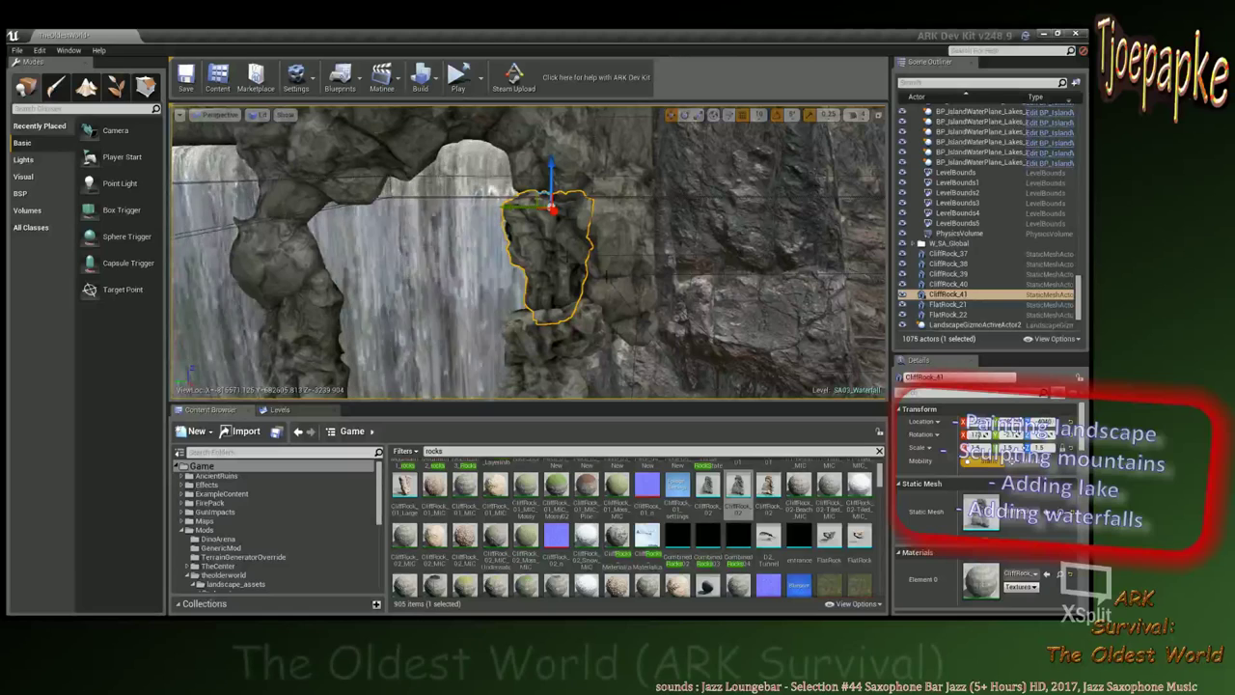
# Tilt the downward-pointing CliffRock by -10 degrees and lower it slightly onto the rocks below.
pyautogui.press('space')
pyautogui.press('space')
pyautogui.press('space')
pyautogui.press('space')
pyautogui.press('space')
pyautogui.press('space')
pyautogui.press('space')
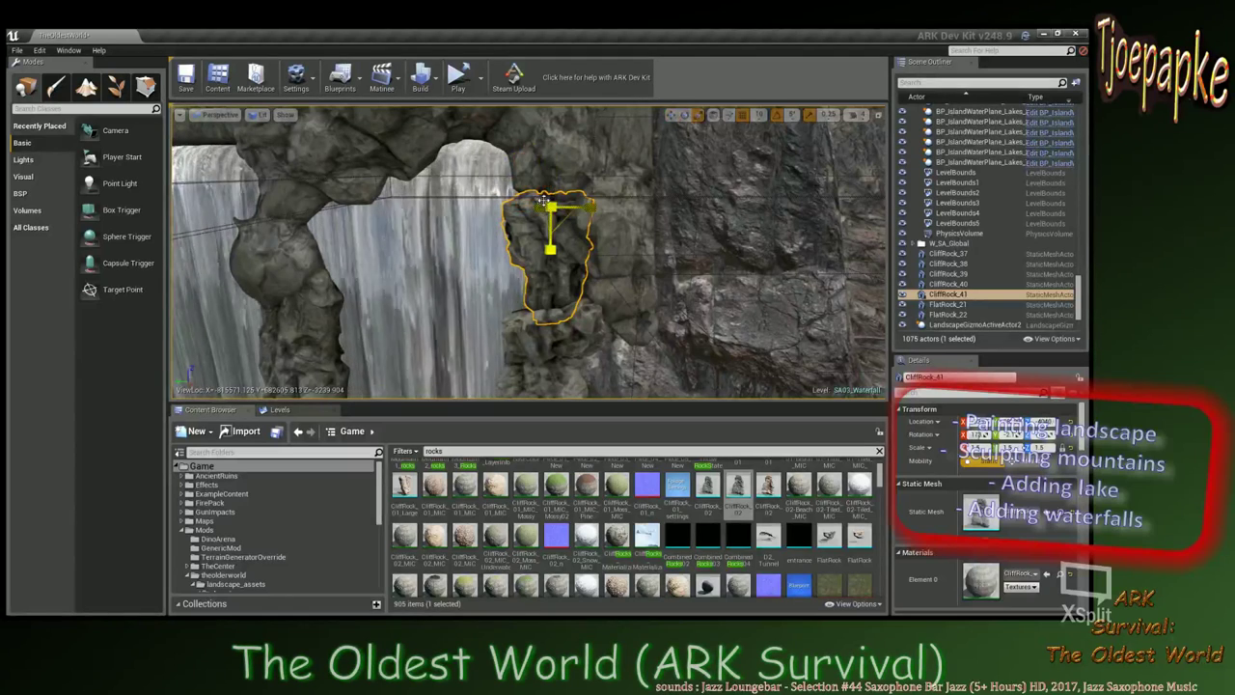
pyautogui.moveTo(508, 165); pyautogui.dragTo(500, 176)
pyautogui.moveTo(612, 212); pyautogui.dragTo(614, 220)
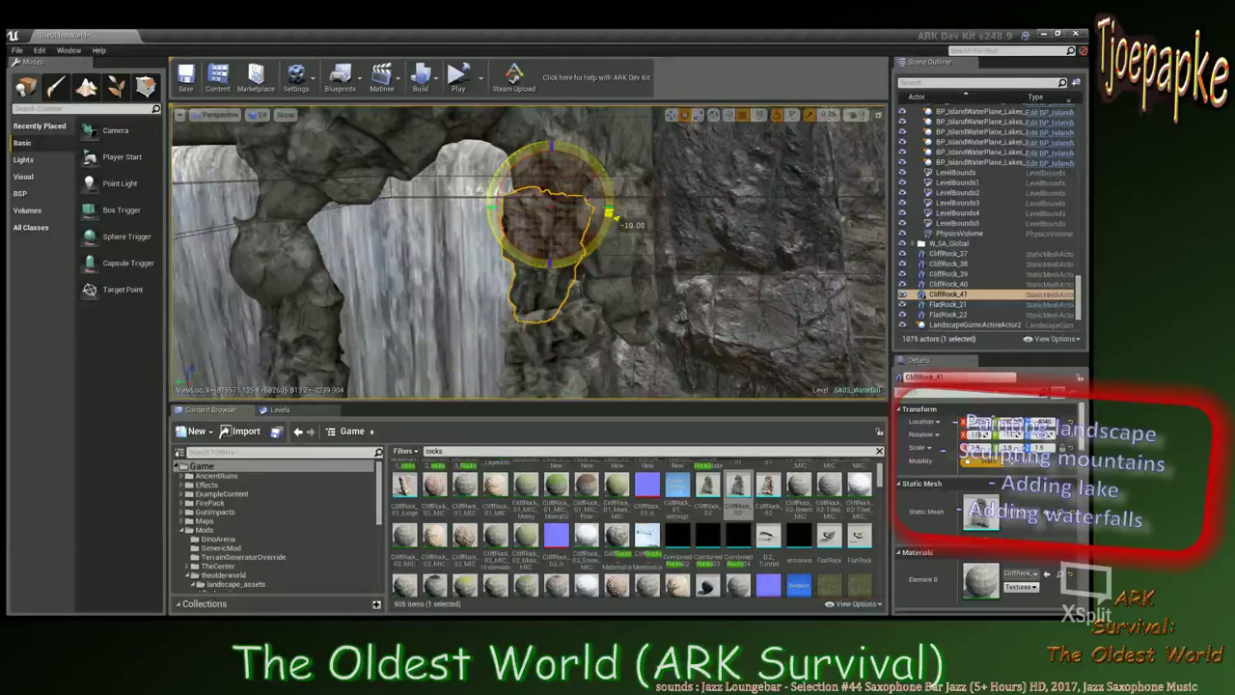
pyautogui.press('w')
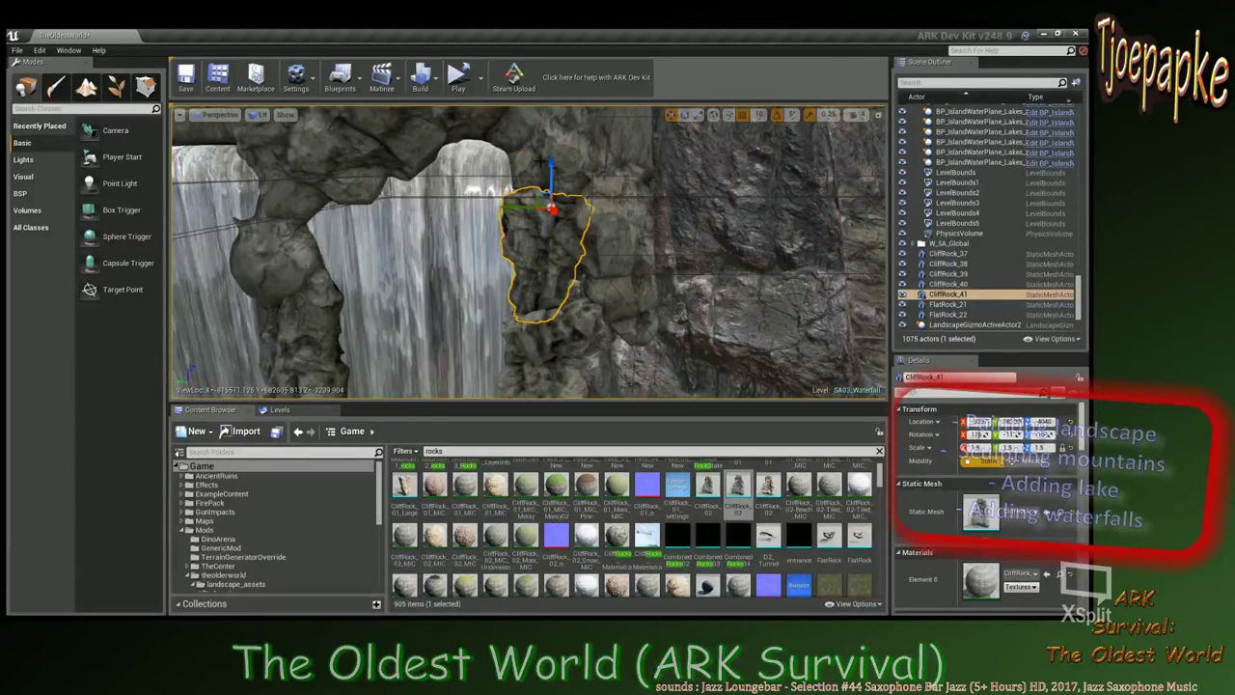
pyautogui.moveTo(551, 178); pyautogui.dragTo(551, 196)
# Duplicate the downward-pointing CliffRock beside the waterfall and rotate the copy to lean diagonally beneath the arch rock.
pyautogui.click(681, 319)
pyautogui.moveTo(680, 319); pyautogui.dragTo(666, 340, button='right')
pyautogui.click(521, 235)
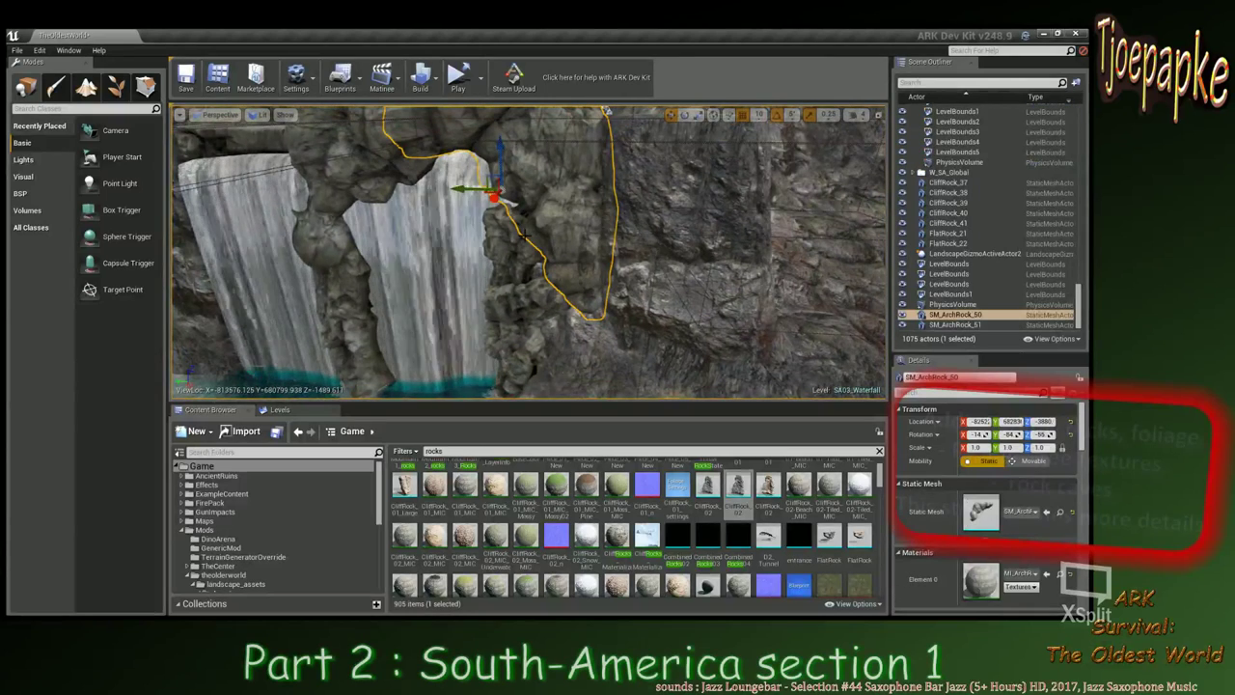
pyautogui.click(528, 231)
pyautogui.hotkey('ctrl', 'w')
pyautogui.press('e')
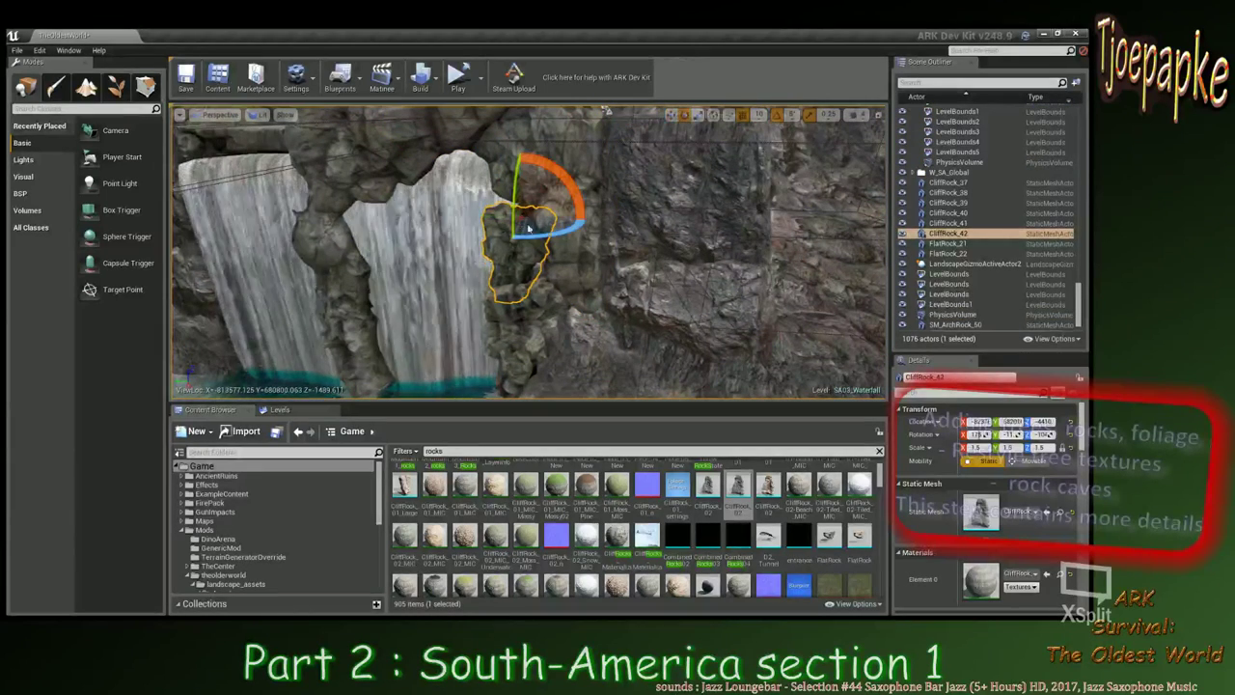
pyautogui.moveTo(545, 233); pyautogui.dragTo(540, 232)
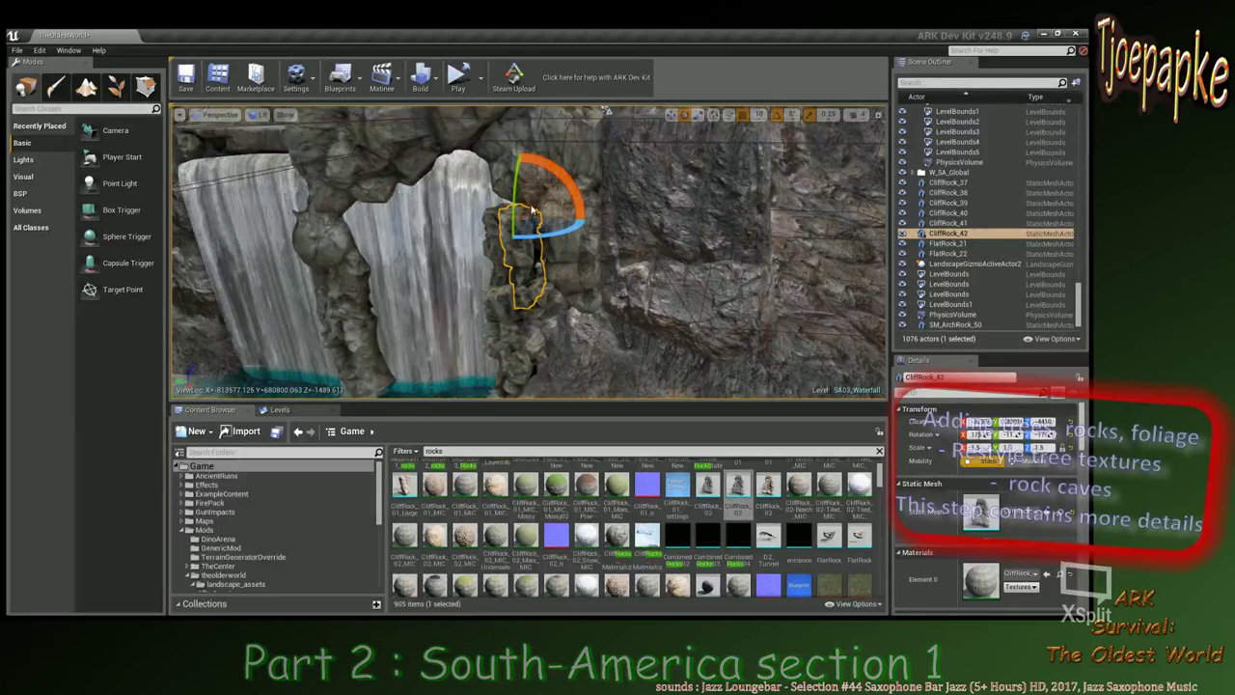
pyautogui.moveTo(634, 305)
pyautogui.mouseDown(button='right')
pyautogui.moveTo(690, 303)
pyautogui.moveTo(637, 301)
pyautogui.mouseUp(button='right')
pyautogui.moveTo(407, 221); pyautogui.dragTo(398, 241)
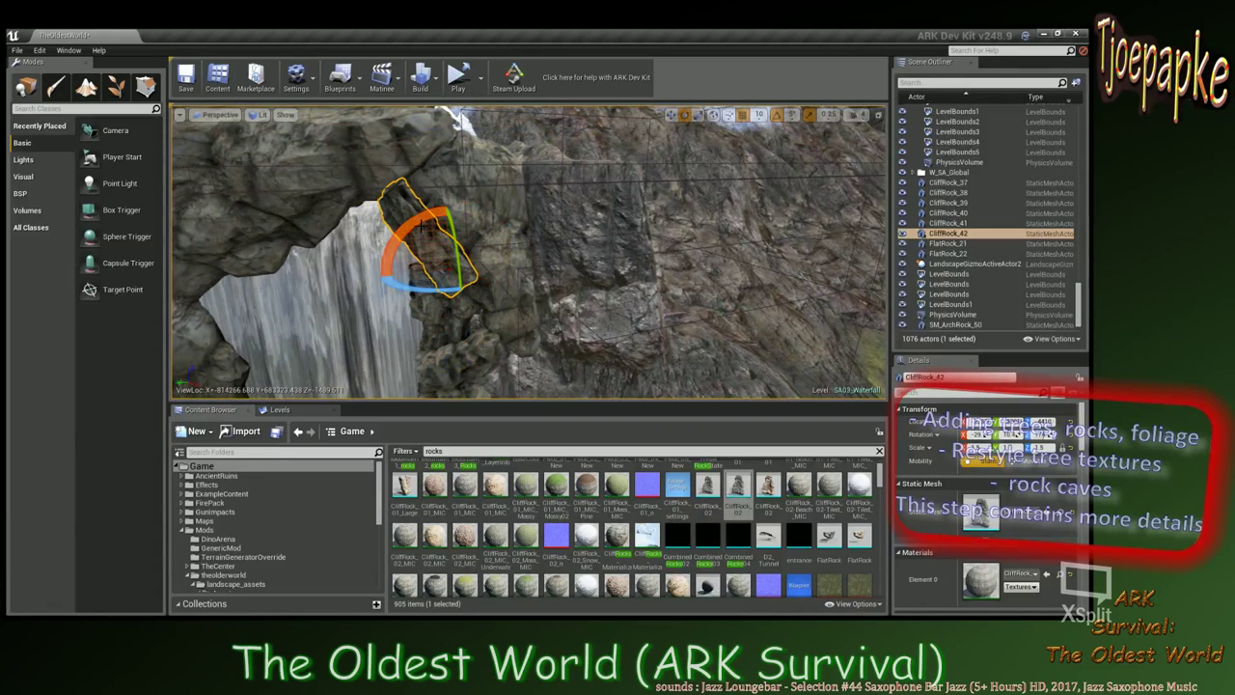
# Duplicate the sideways-lying CliffRock in the middle of the stack beside the waterfall and rotate the copy upright.
pyautogui.click(478, 224)
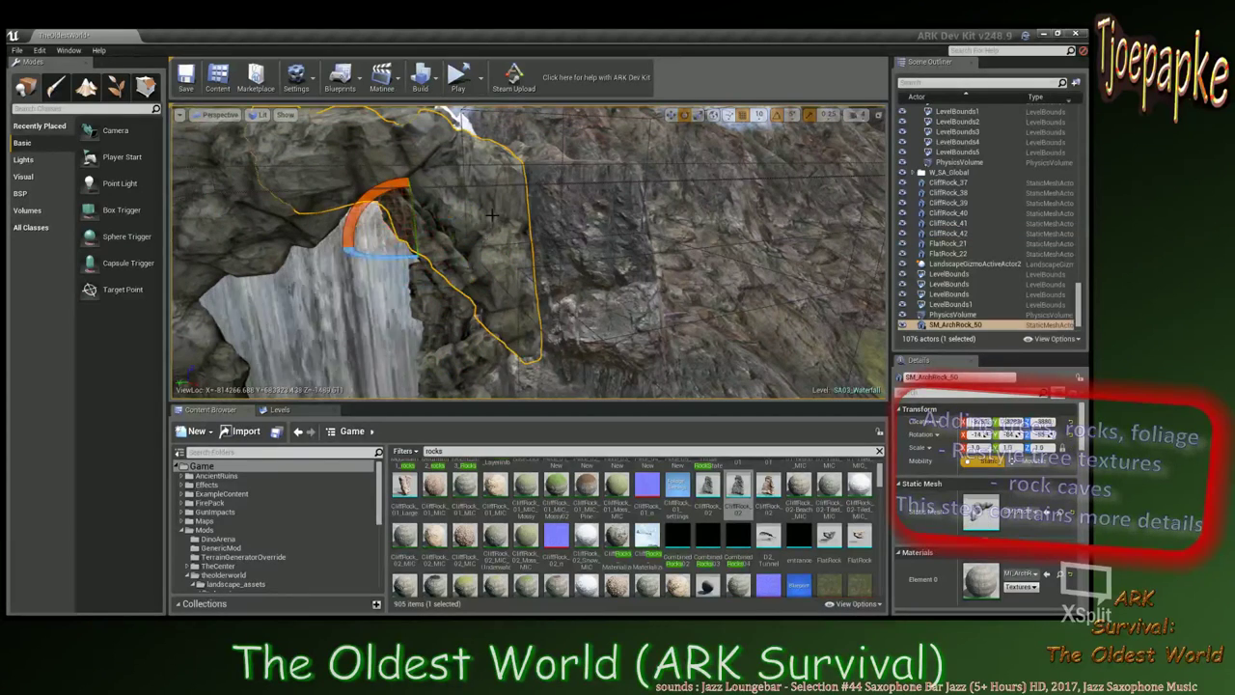
pyautogui.moveTo(478, 224); pyautogui.dragTo(650, 165, button='right')
pyautogui.click(570, 311)
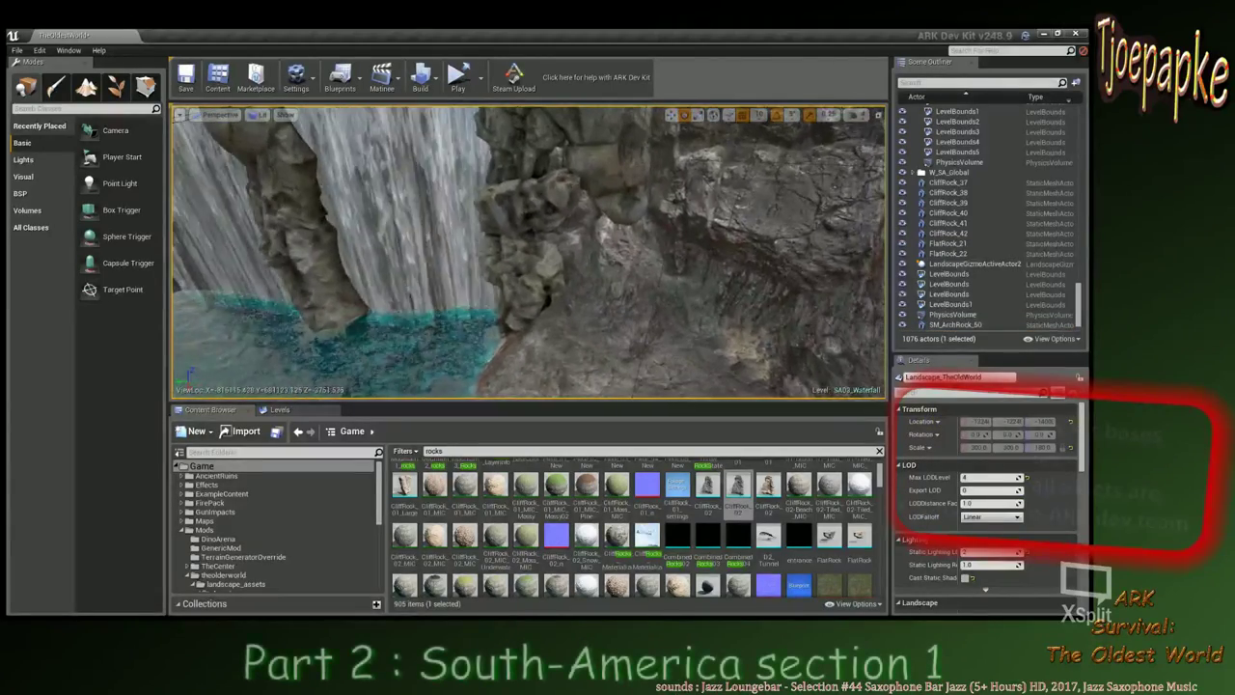
pyautogui.click(547, 213)
pyautogui.hotkey('ctrl', 'w')
pyautogui.press('space')
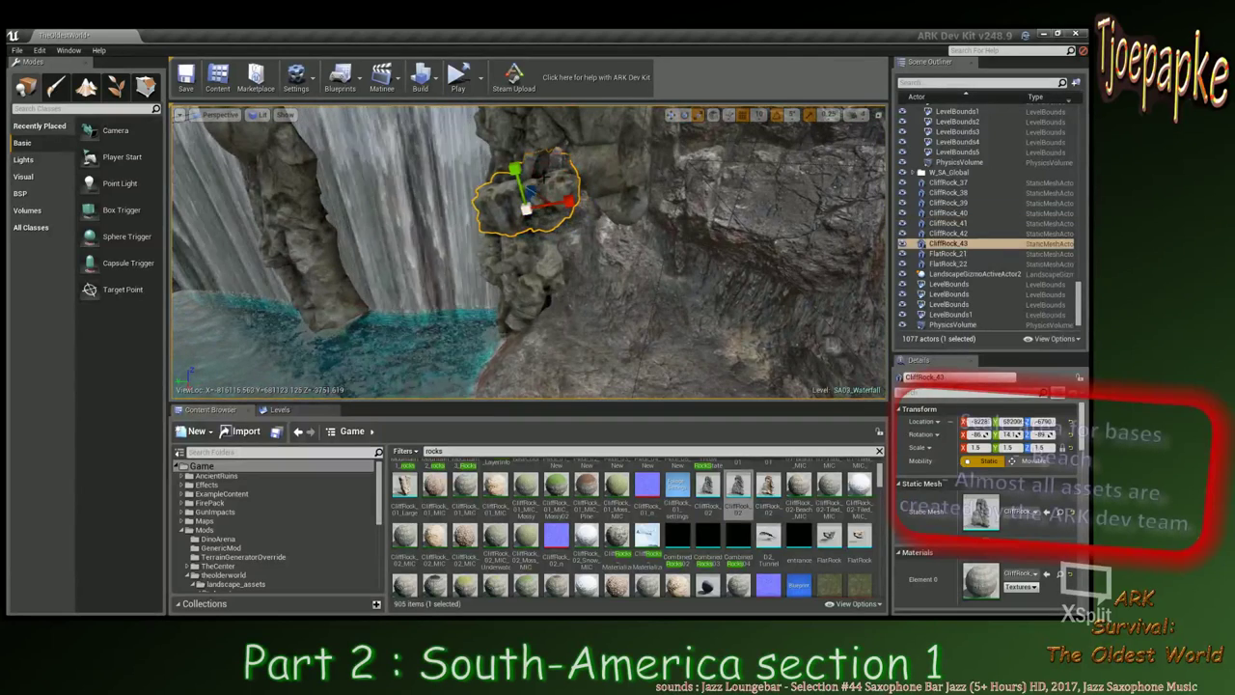
pyautogui.press('space')
pyautogui.press('space')
pyautogui.moveTo(558, 234); pyautogui.dragTo(464, 227)
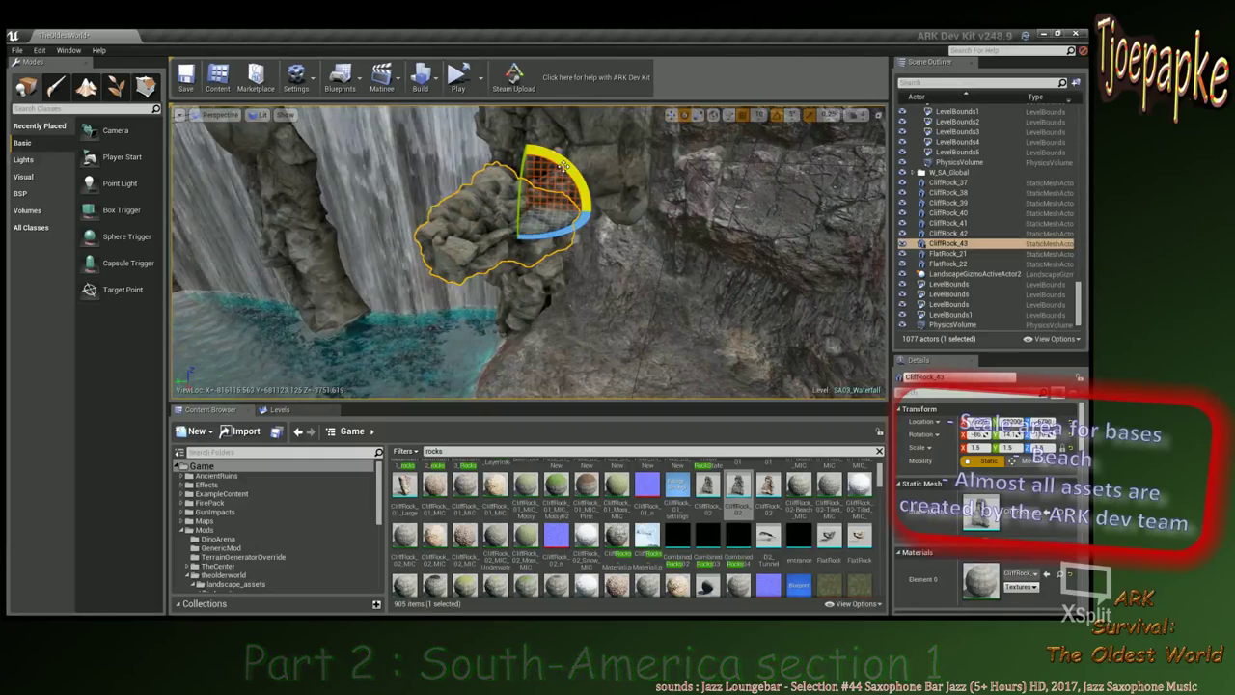
pyautogui.moveTo(590, 249); pyautogui.dragTo(527, 277)
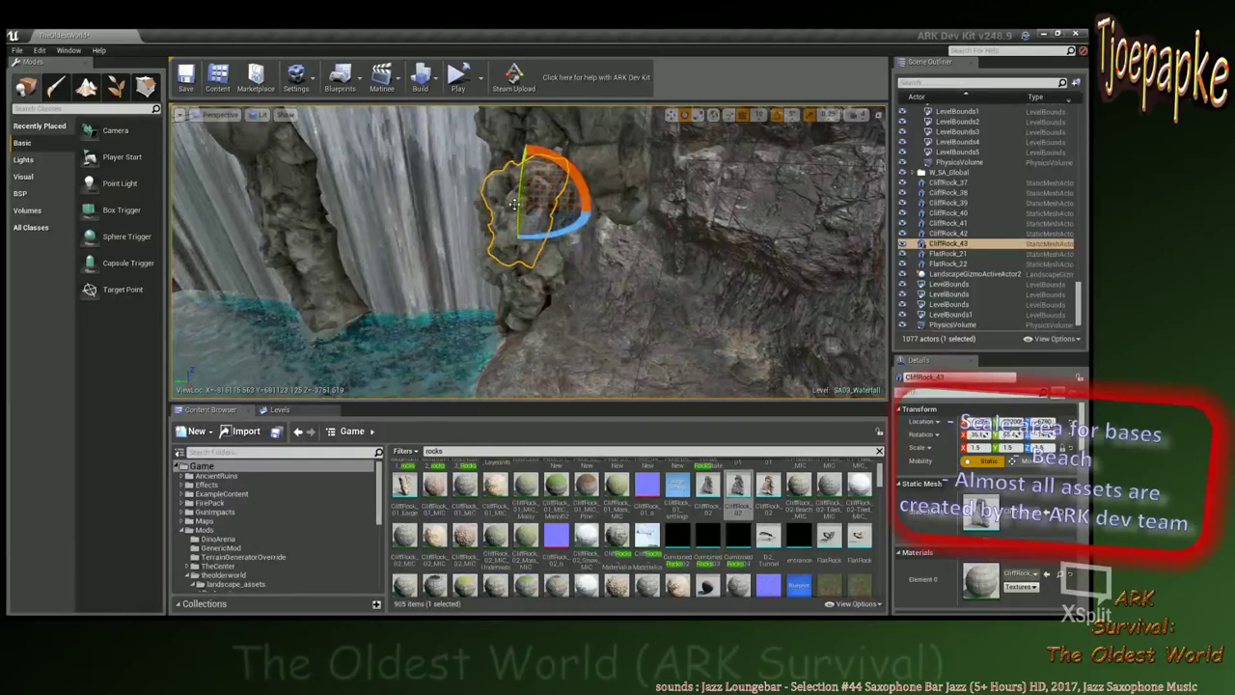
pyautogui.moveTo(521, 197); pyautogui.dragTo(524, 270)
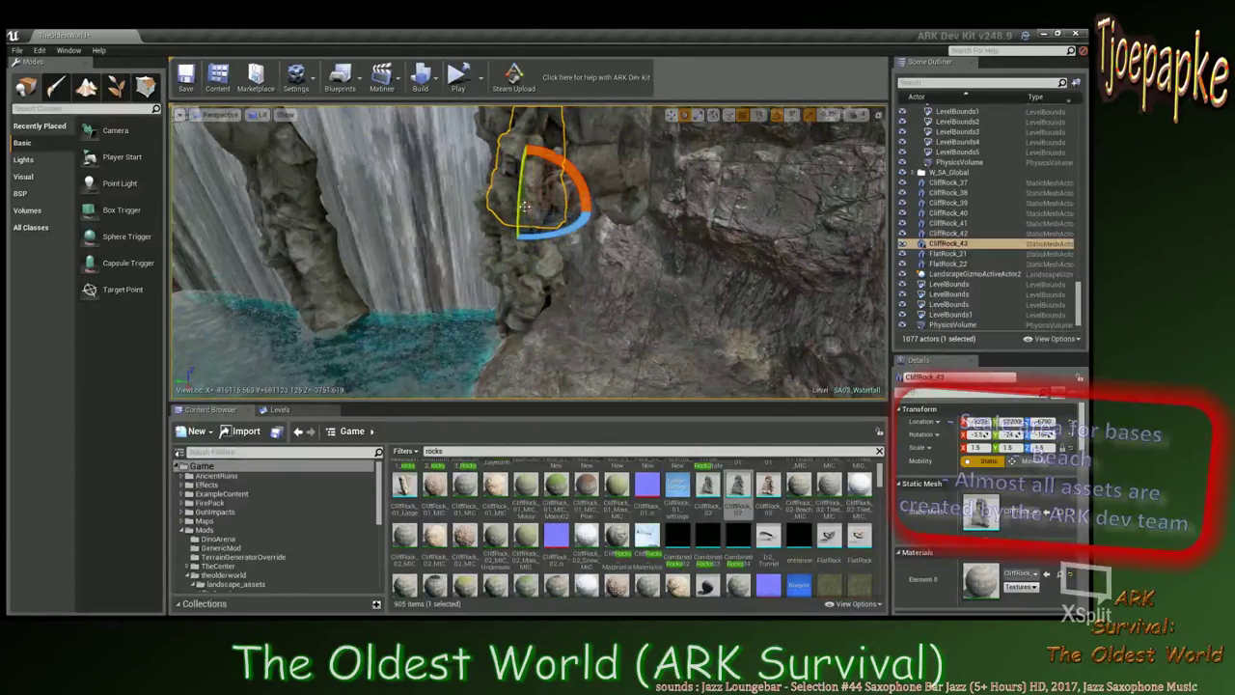
# Nudge the upright CliffRock copy sideways so it sits within the stack at the waterfall's edge.
pyautogui.press('w')
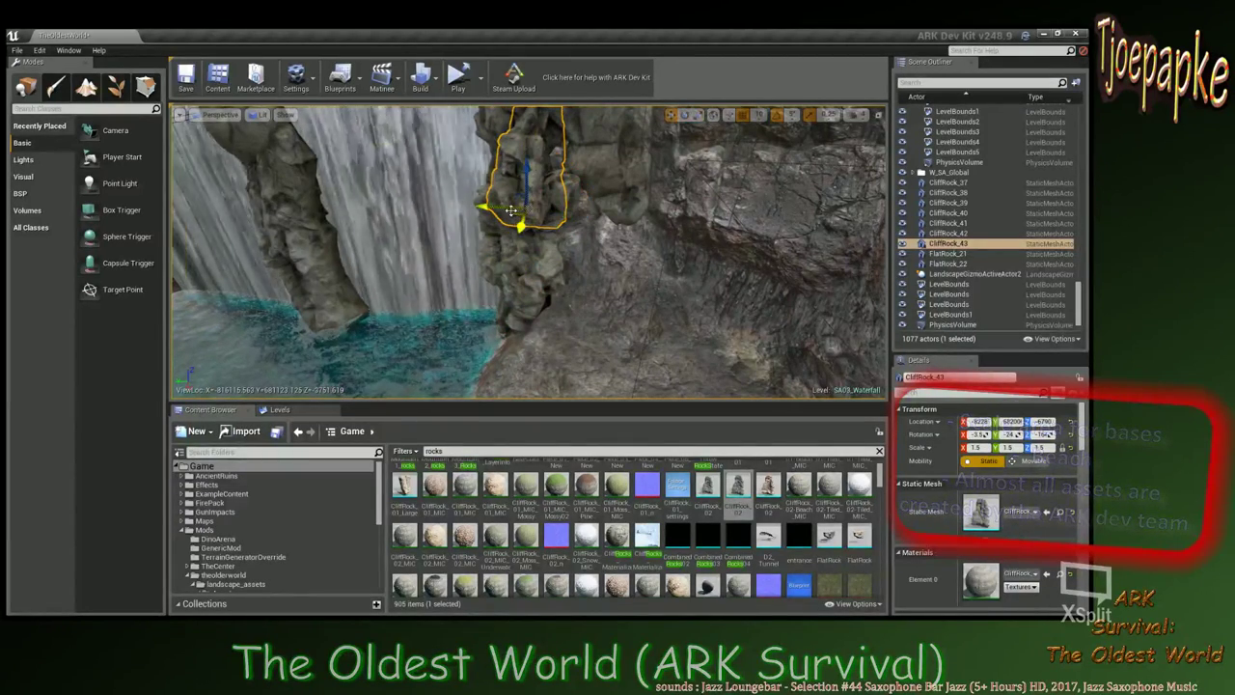
pyautogui.moveTo(503, 206); pyautogui.dragTo(506, 206)
pyautogui.click(681, 305)
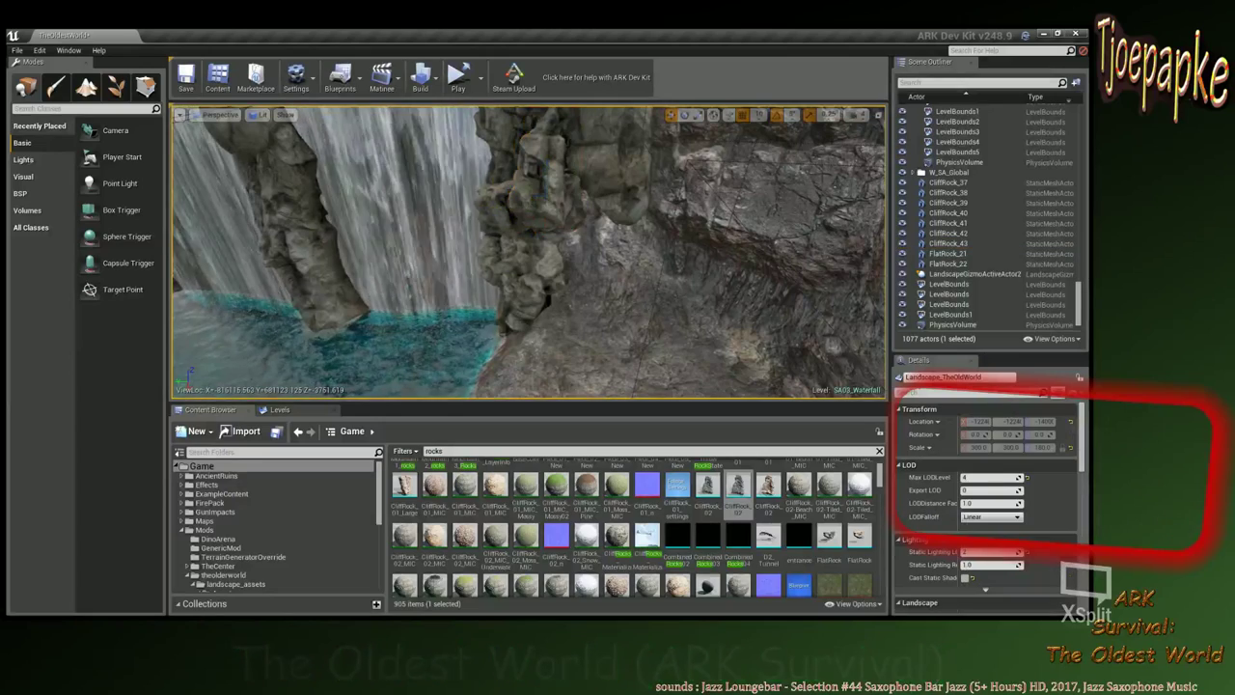
# Look through the rock assets for other meshes suited to the waterfall surroundings.
pyautogui.moveTo(681, 305); pyautogui.dragTo(561, 287, button='right')
pyautogui.press('s')
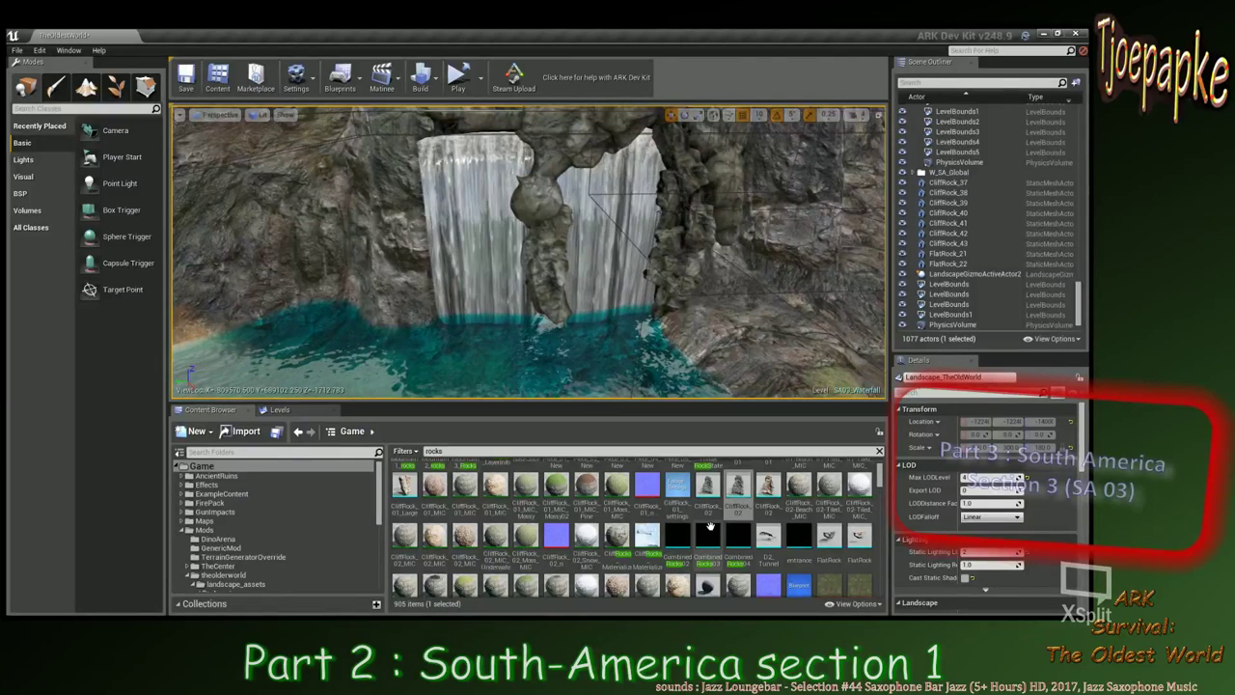
pyautogui.scroll(-6, 636, 543)
pyautogui.scroll(-10, 636, 543)
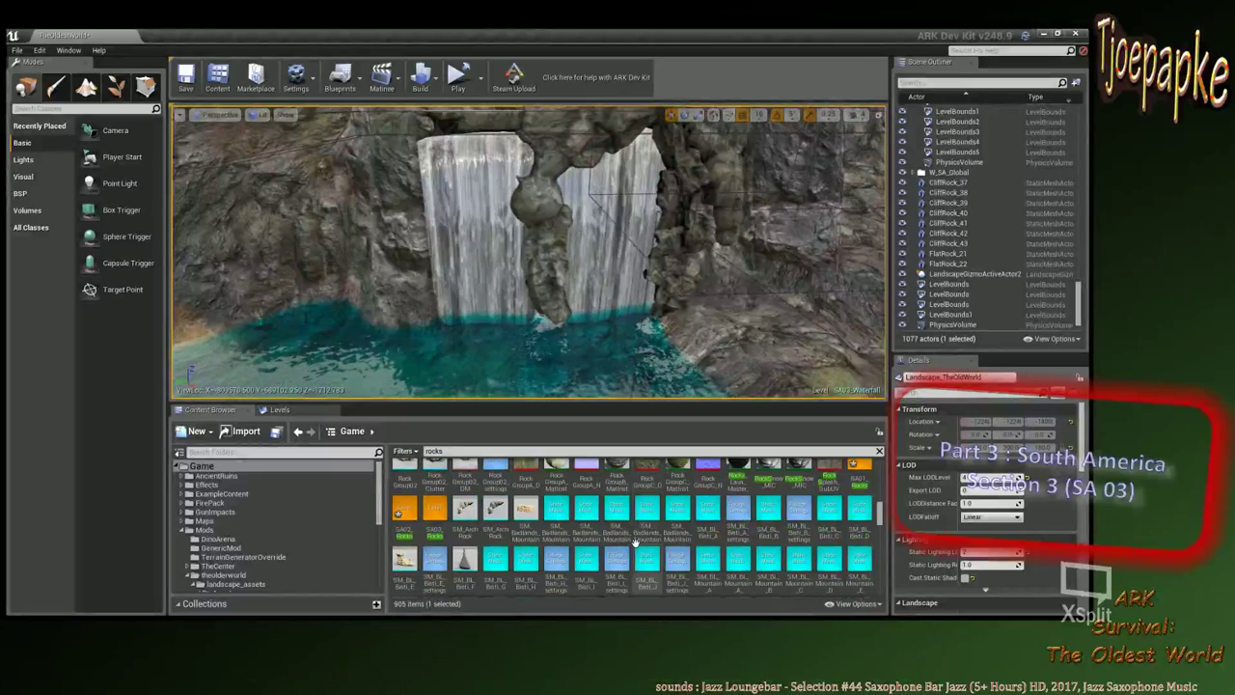
pyautogui.scroll(3, 636, 544)
pyautogui.scroll(6, 634, 542)
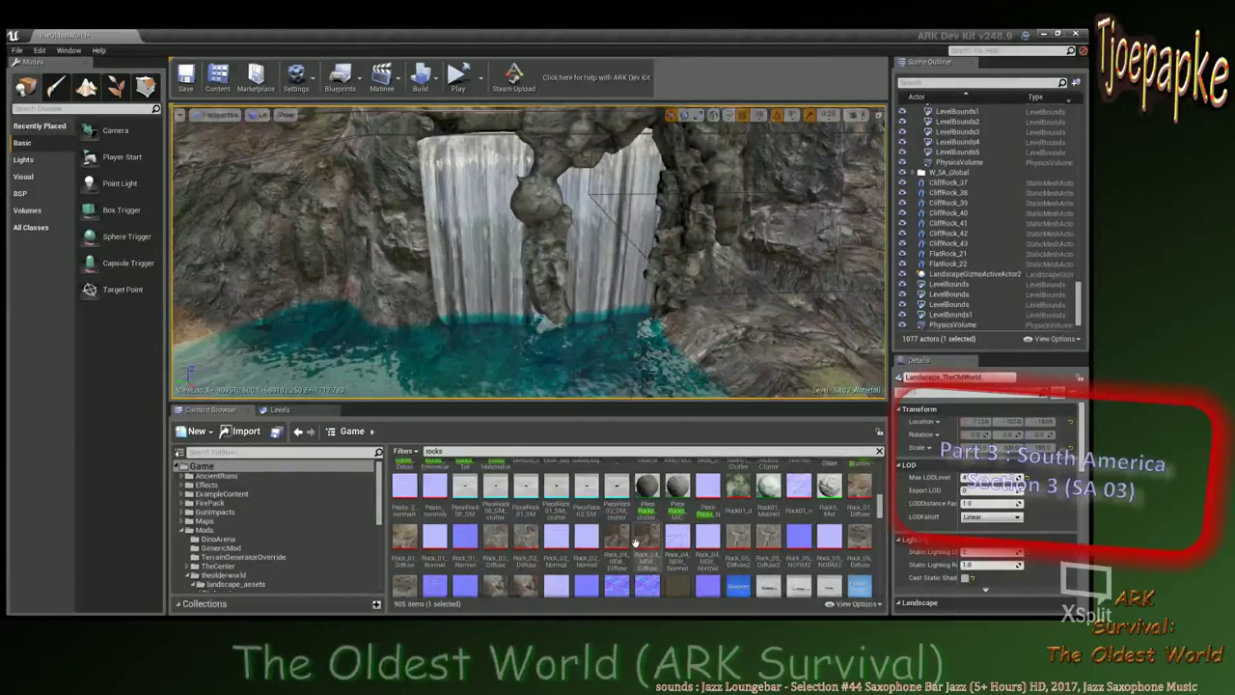
pyautogui.scroll(-8, 635, 541)
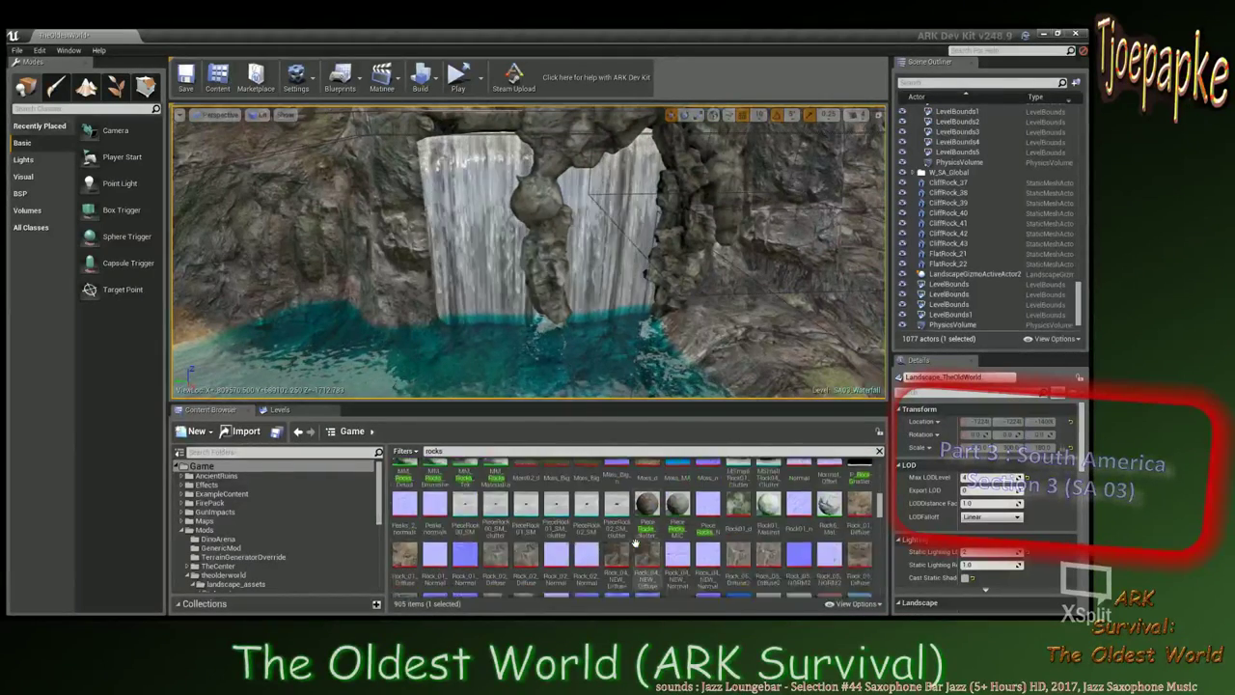
pyautogui.scroll(-6, 636, 543)
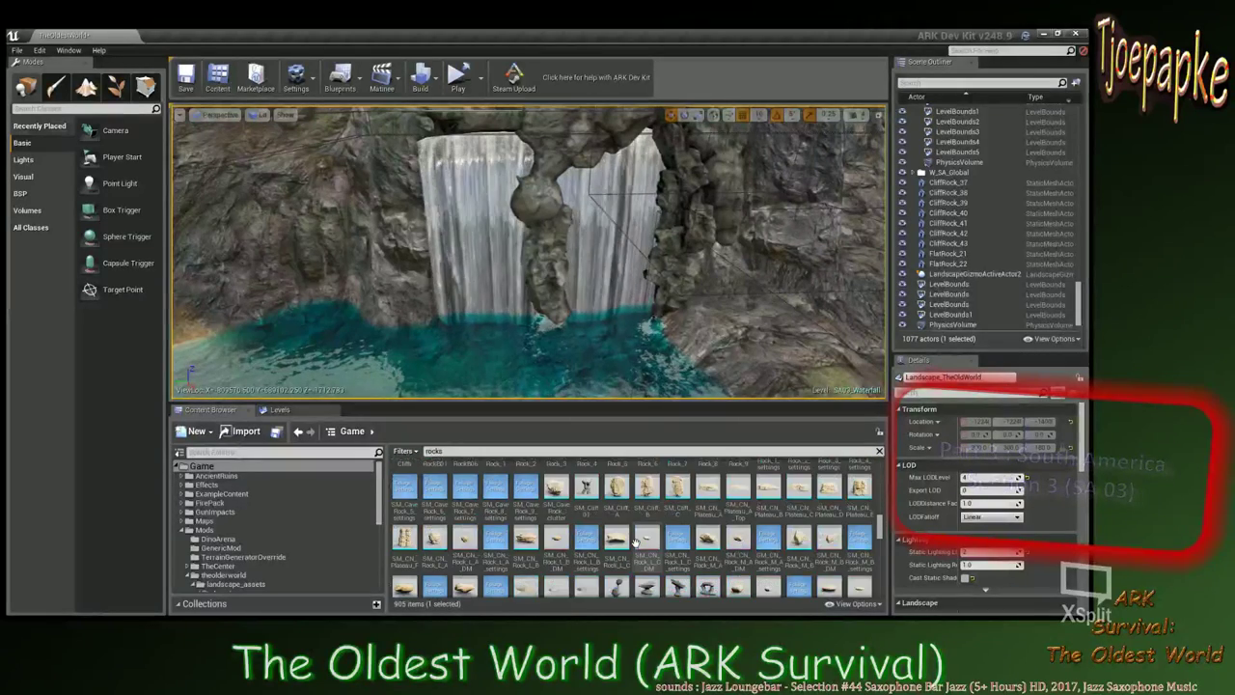
pyautogui.scroll(-5, 635, 543)
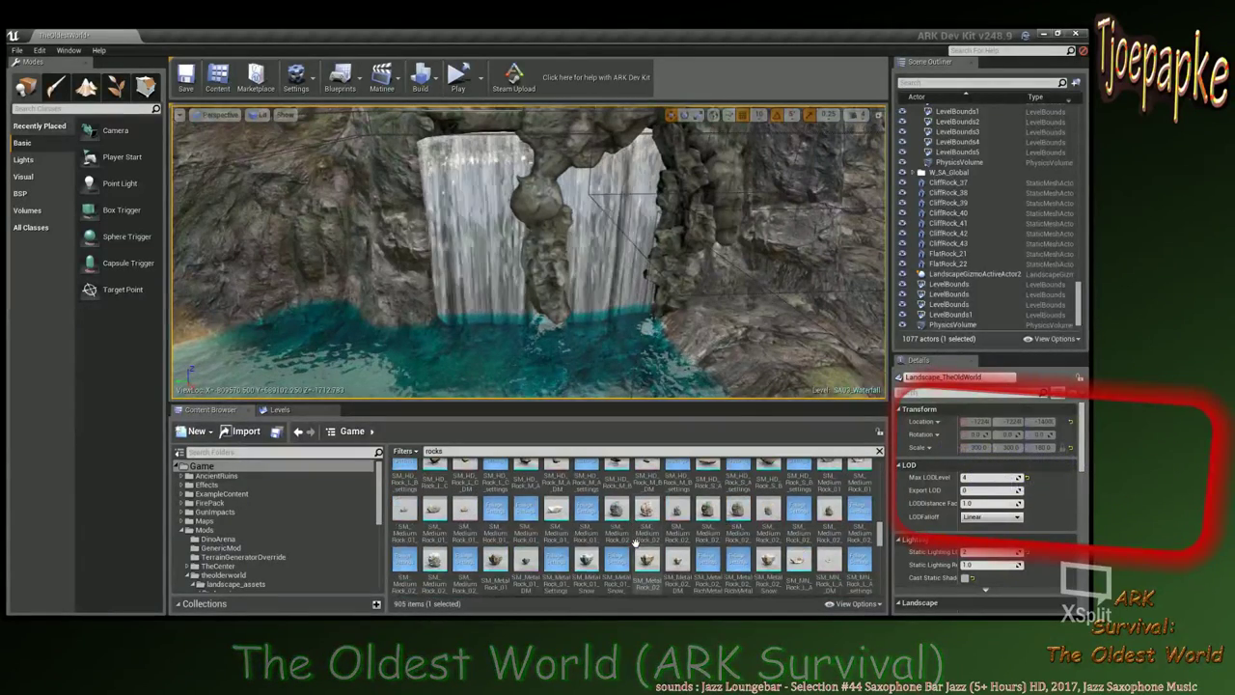
pyautogui.scroll(4, 635, 543)
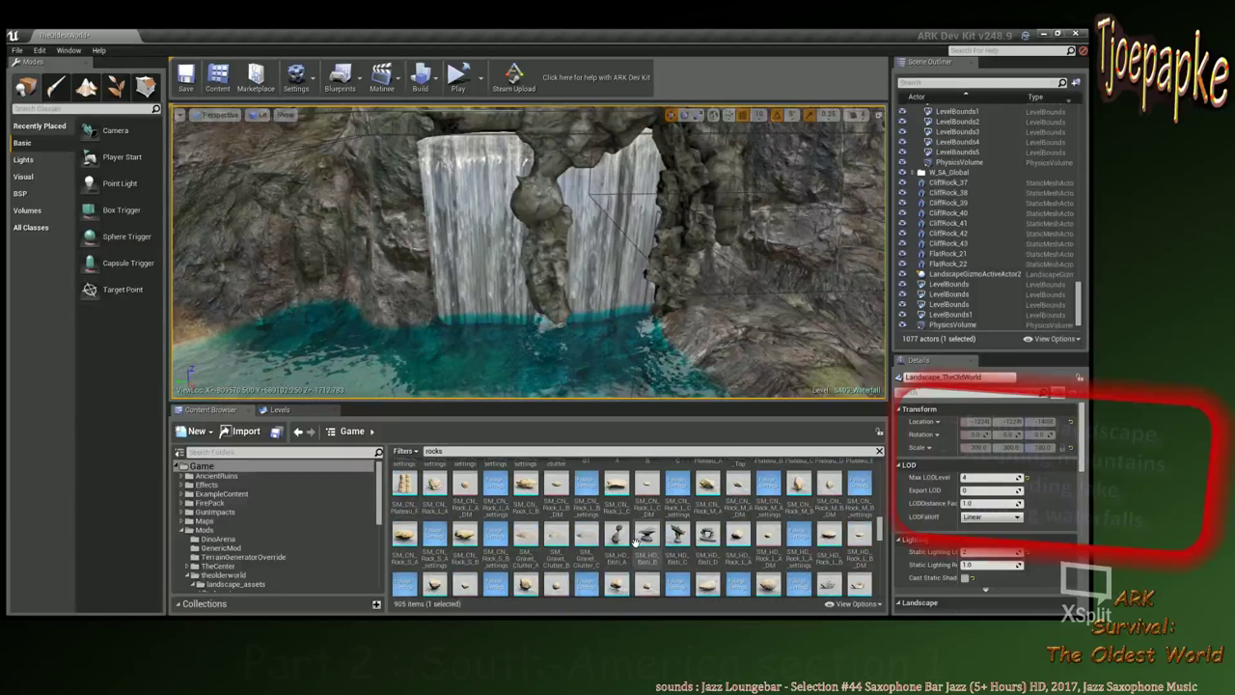
pyautogui.scroll(5, 636, 543)
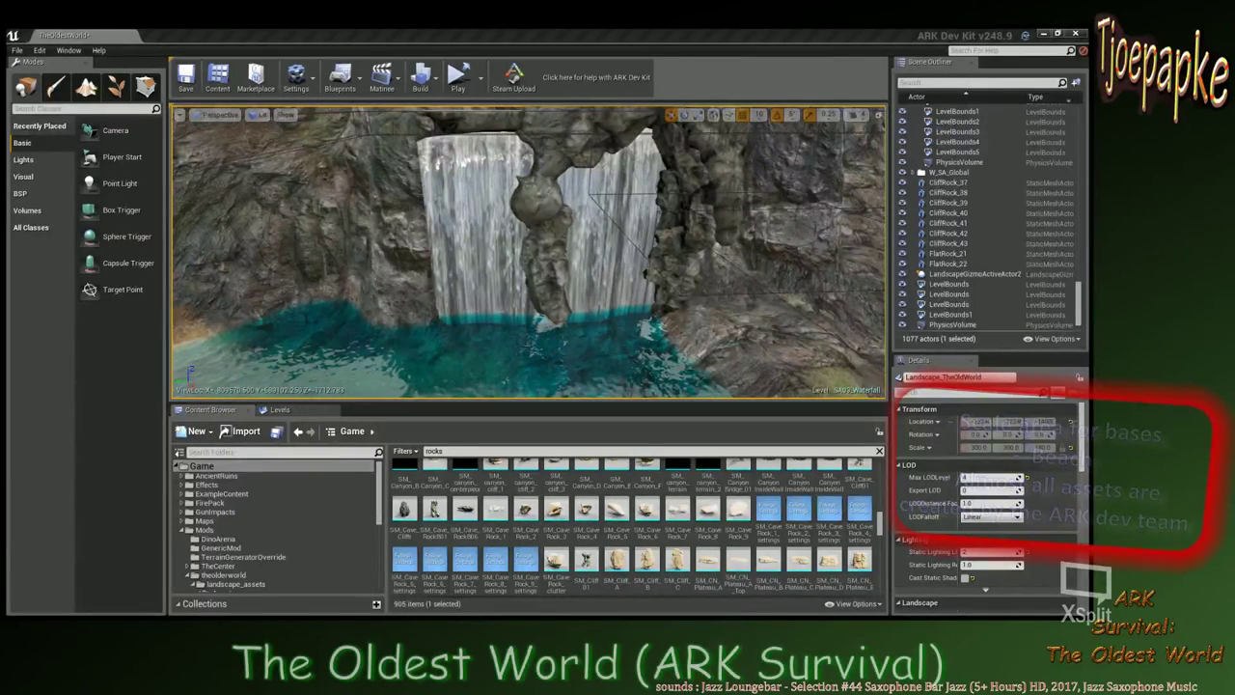
# Duplicate the lowest CliffRock beside the waterfall, rotate the copy to about -15, 0, -70 degrees and lower it towards the bank.
pyautogui.press('w')
pyautogui.moveTo(697, 255); pyautogui.dragTo(771, 280, button='right')
pyautogui.click(579, 278)
pyautogui.press('s')
pyautogui.moveTo(579, 278); pyautogui.dragTo(616, 297, button='right')
pyautogui.press('w')
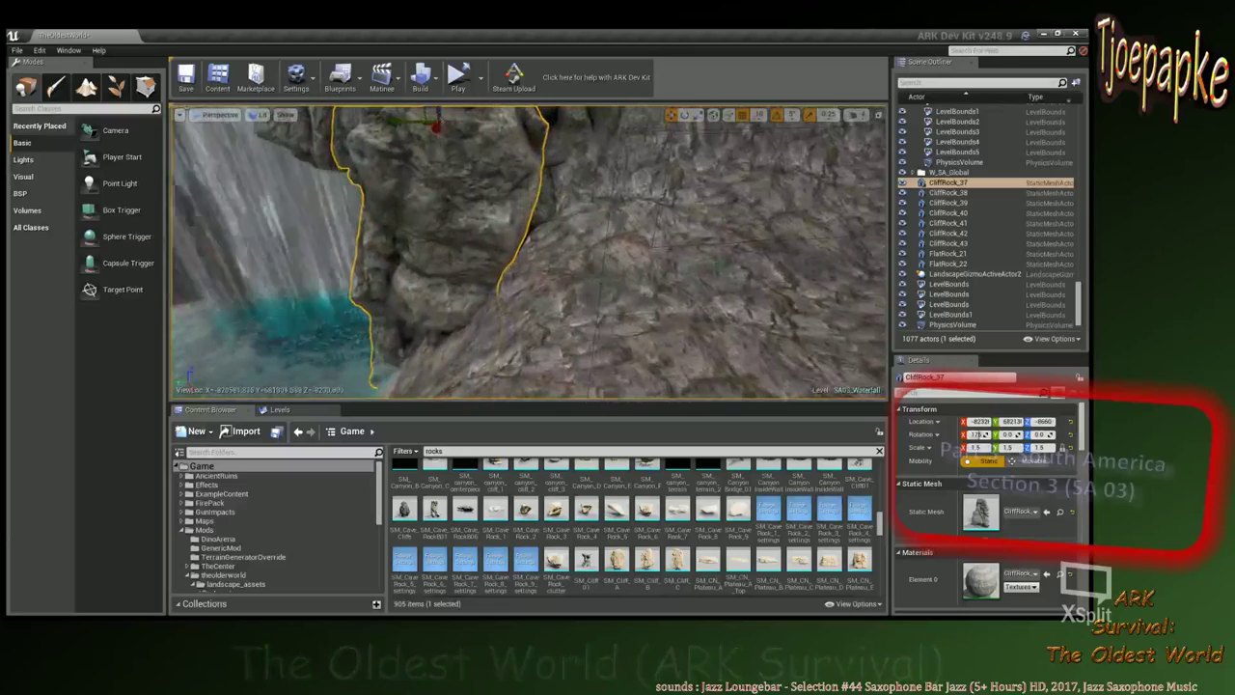
pyautogui.scroll(-5, 558, 332)
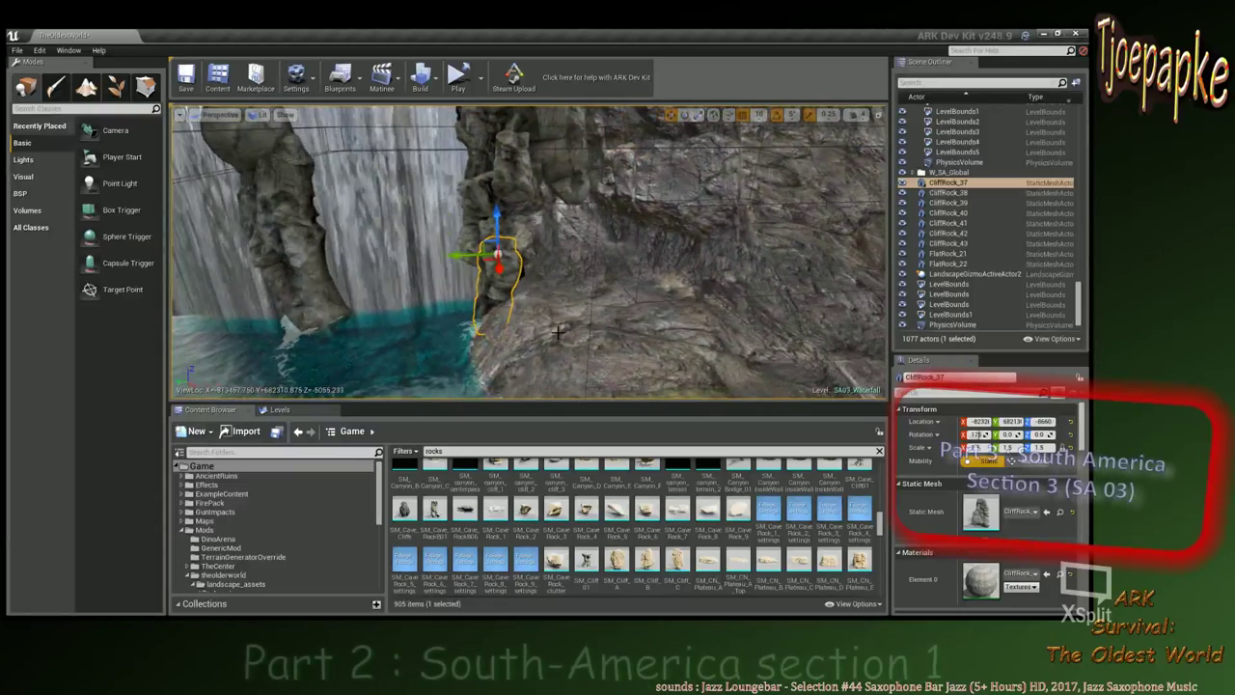
pyautogui.hotkey('ctrl', 'w')
pyautogui.press('e')
pyautogui.moveTo(470, 197); pyautogui.dragTo(558, 253)
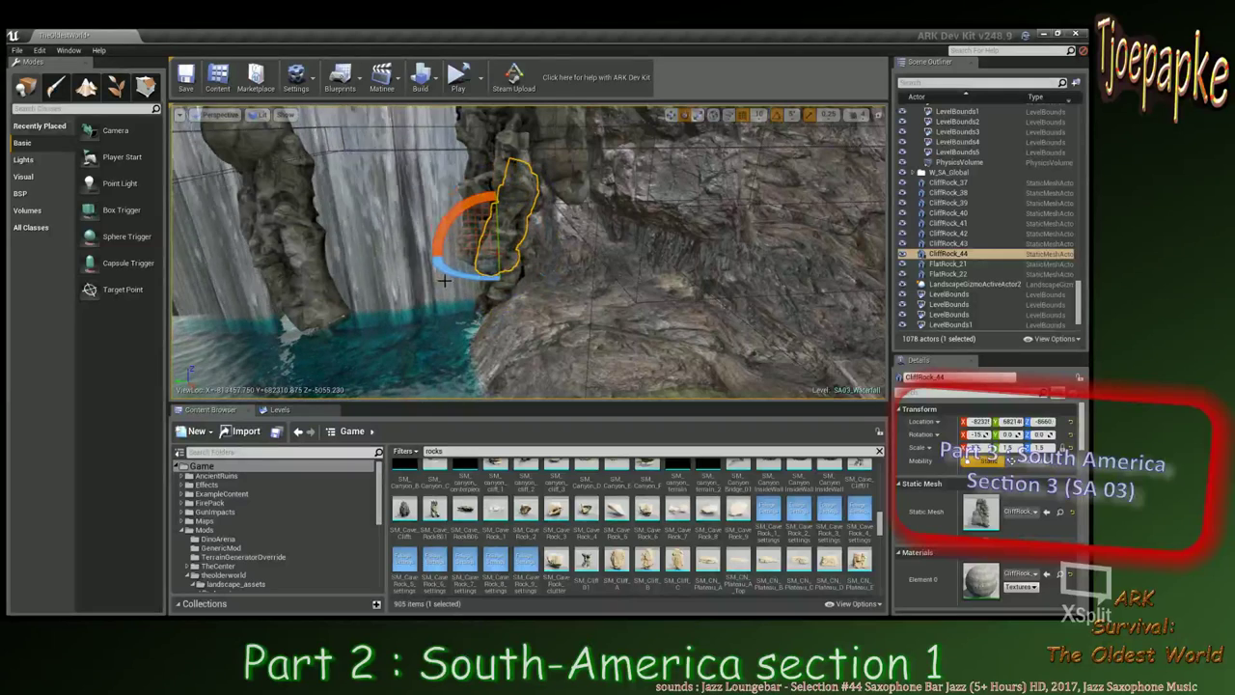
pyautogui.moveTo(444, 276); pyautogui.dragTo(487, 282)
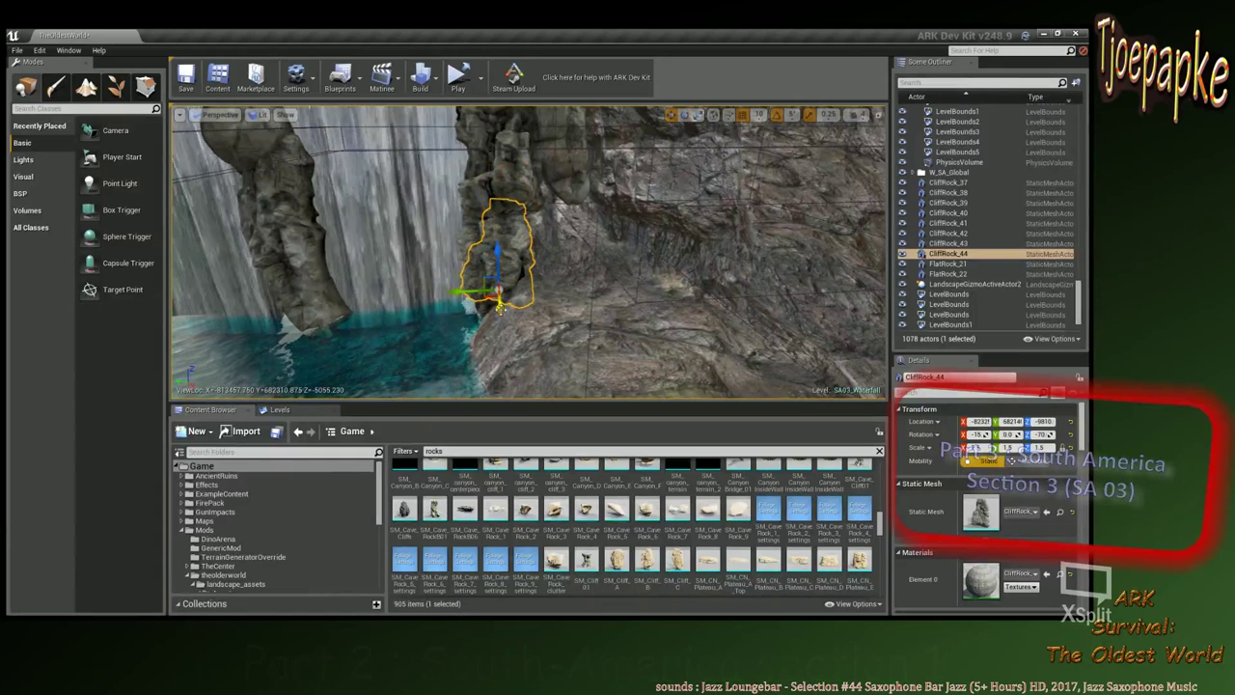
# Shift the new lowest CliffRock along its X axis and tilt it slightly to fit the bank beside the waterfall.
pyautogui.moveTo(500, 307)
pyautogui.mouseDown()
pyautogui.moveTo(499, 328)
pyautogui.moveTo(501, 296)
pyautogui.mouseUp()
pyautogui.press('e')
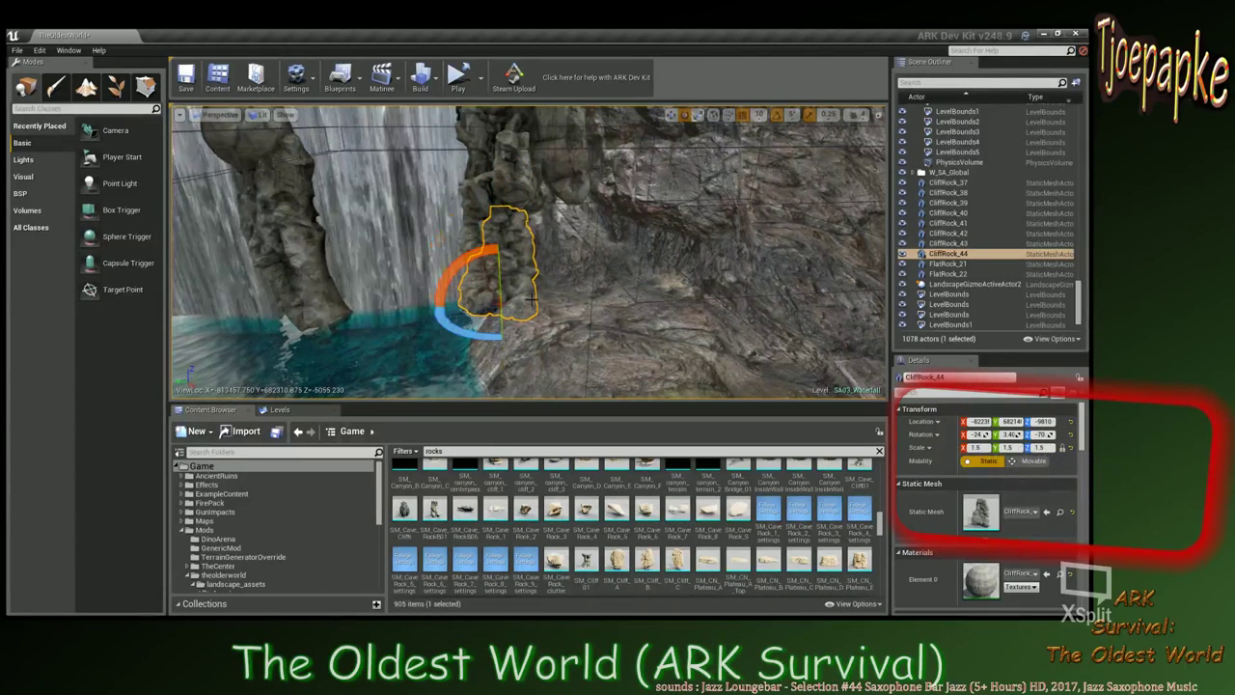
pyautogui.click(589, 299)
pyautogui.moveTo(589, 299)
pyautogui.mouseDown(button='right')
pyautogui.moveTo(642, 280)
pyautogui.moveTo(666, 285)
pyautogui.moveTo(671, 308)
pyautogui.moveTo(668, 272)
pyautogui.moveTo(618, 260)
pyautogui.moveTo(700, 275)
pyautogui.moveTo(703, 295)
pyautogui.moveTo(664, 271)
pyautogui.moveTo(670, 294)
pyautogui.moveTo(595, 311)
pyautogui.mouseUp(button='right')
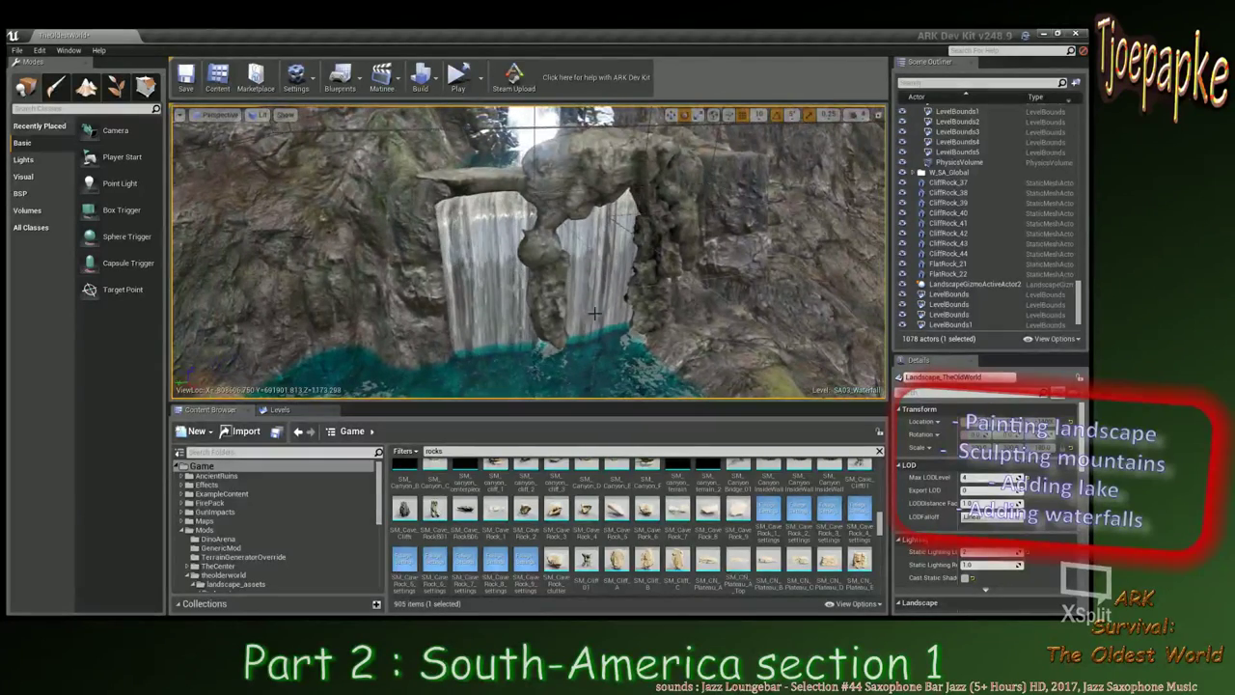
# Duplicate the FlatRock lying above the first waterfall and turn the copy on end by about -89 degrees.
pyautogui.click(482, 189)
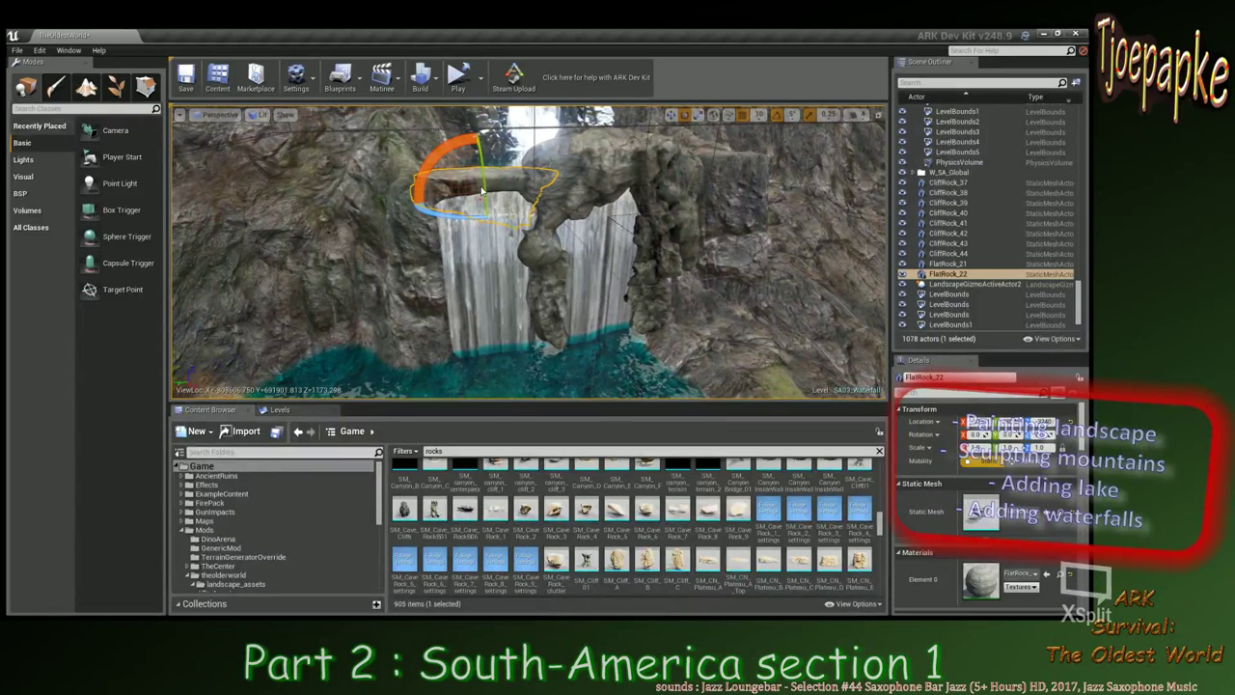
pyautogui.hotkey('ctrl', 'w')
pyautogui.press('space')
pyautogui.press('space')
pyautogui.press('space')
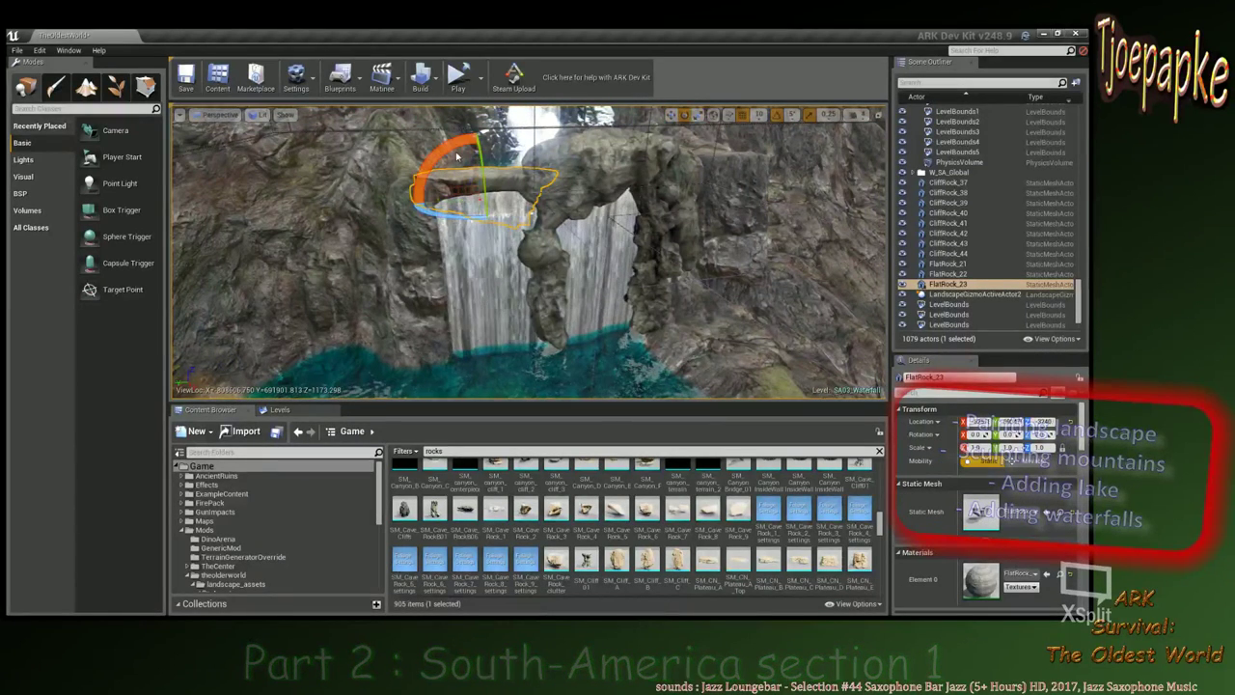
pyautogui.moveTo(458, 155); pyautogui.dragTo(451, 218)
# Scale the upright FlatRock to 1.5 and move it down to the outer edge of the first waterfall.
pyautogui.click(977, 448)
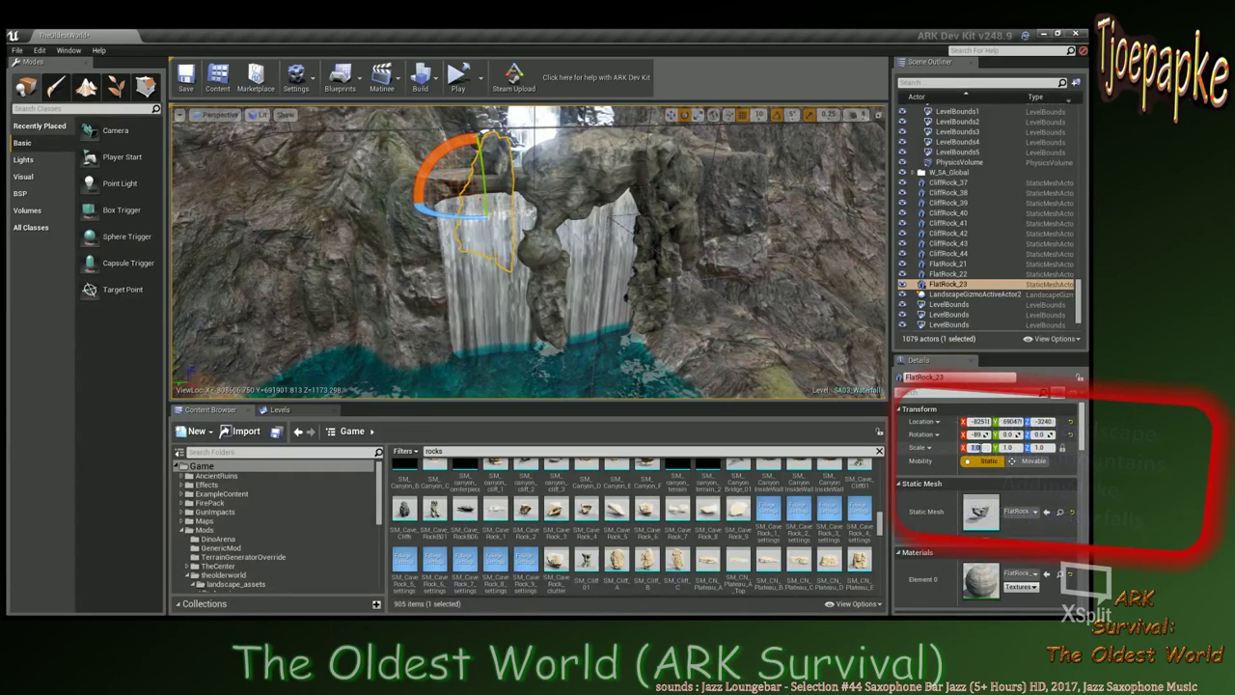
pyautogui.write('1.5')
pyautogui.press('Tab')
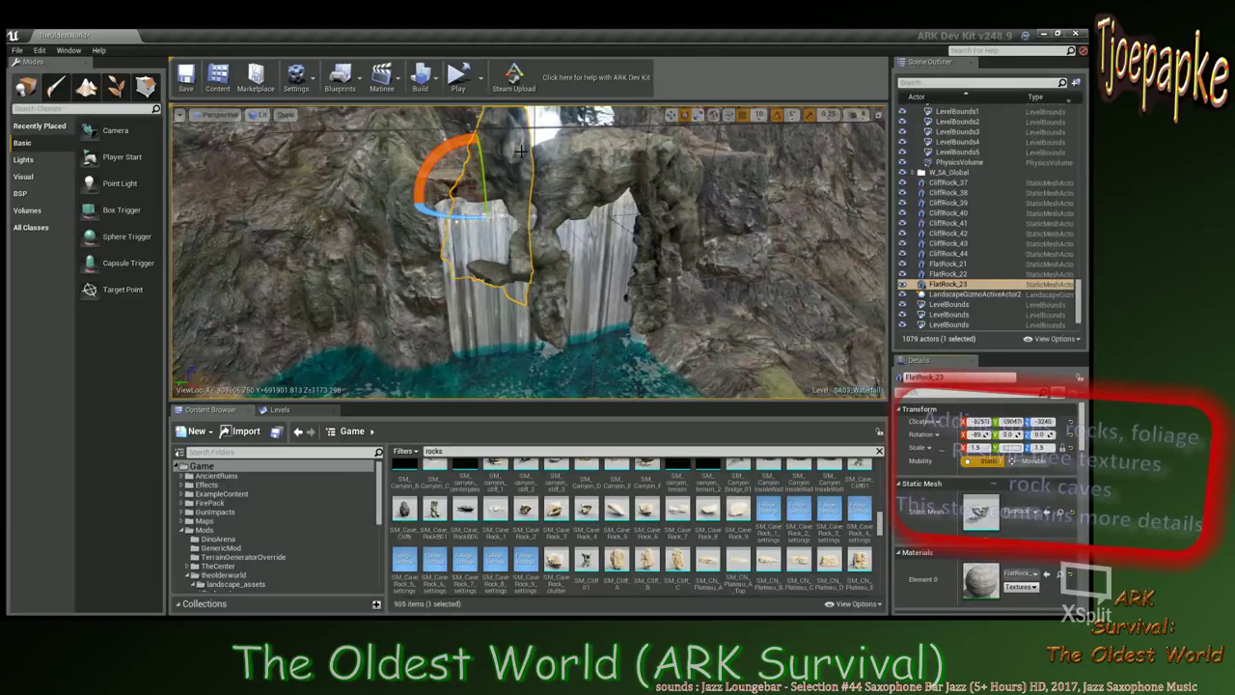
pyautogui.press('w')
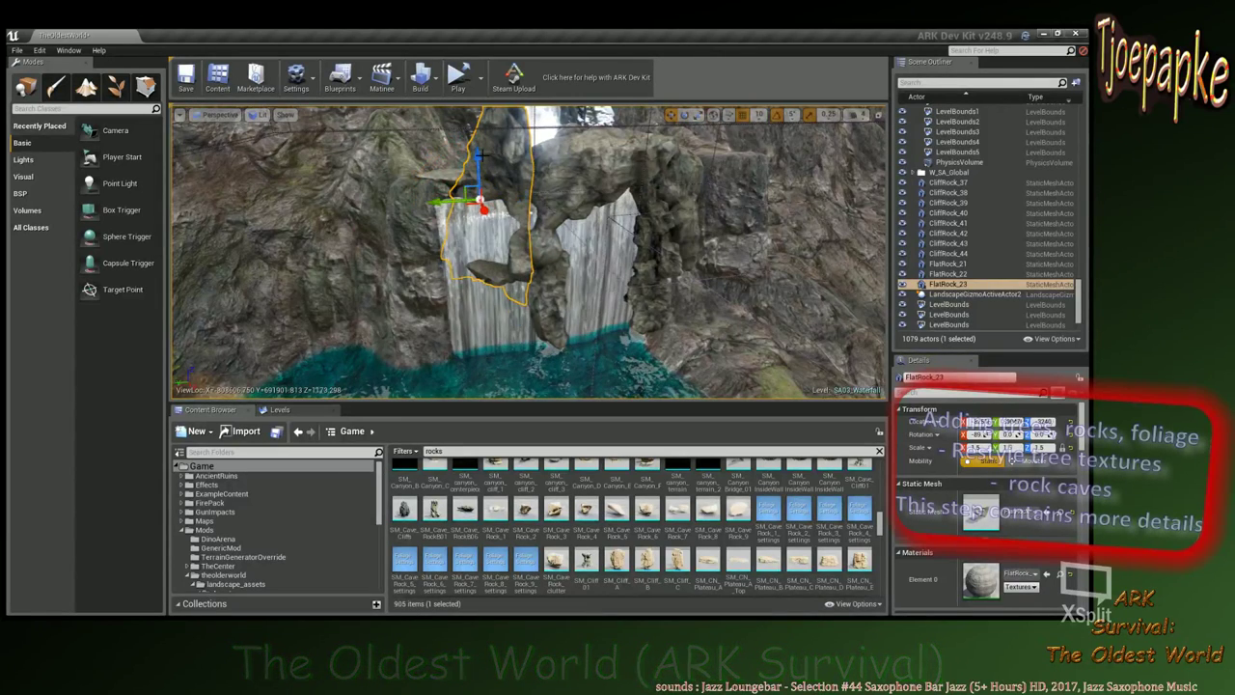
pyautogui.moveTo(479, 163); pyautogui.dragTo(478, 176)
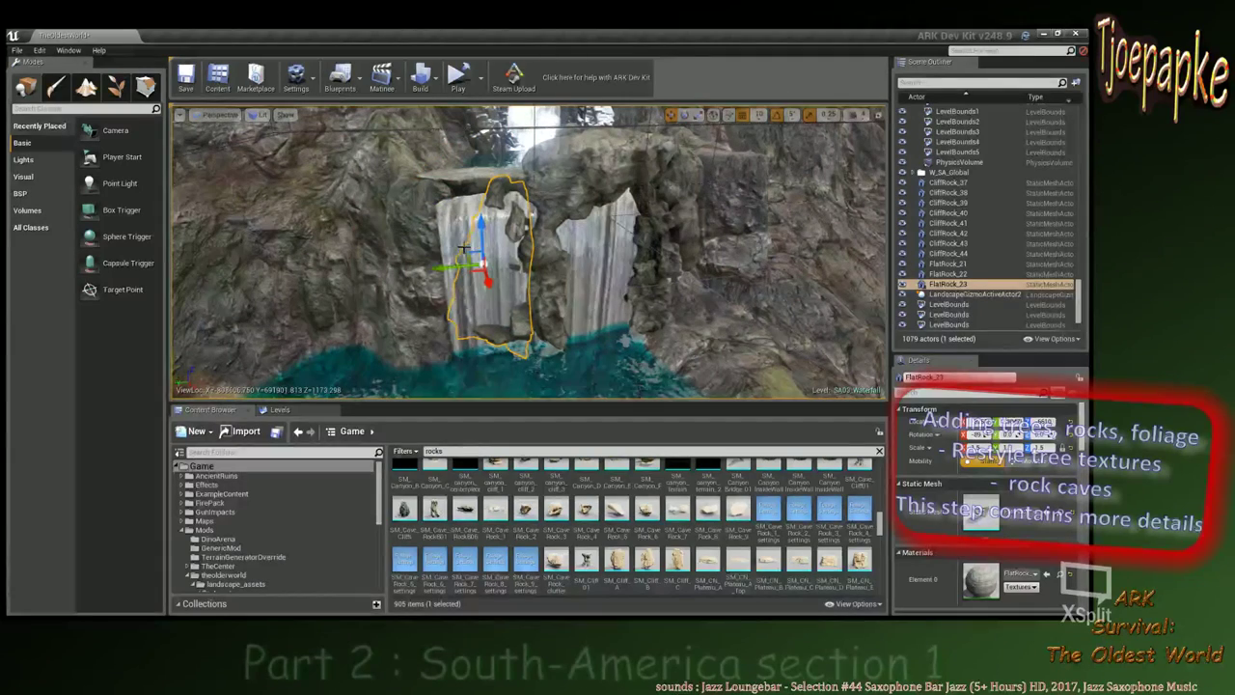
pyautogui.moveTo(450, 267); pyautogui.dragTo(369, 277)
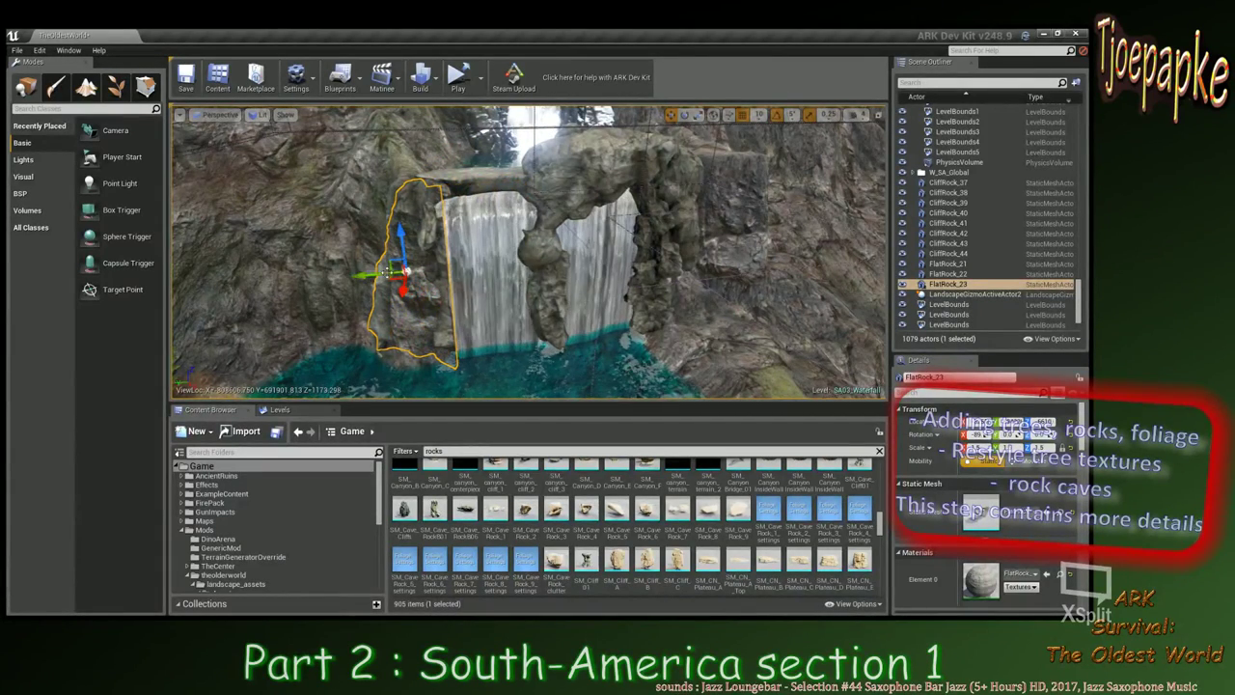
pyautogui.moveTo(370, 283)
pyautogui.mouseDown(button='right')
pyautogui.moveTo(363, 263)
pyautogui.moveTo(290, 267)
pyautogui.moveTo(371, 284)
pyautogui.mouseUp(button='right')
# Reposition the upright FlatRock against the outer edge of the first waterfall so it covers the edge of the falls.
pyautogui.moveTo(550, 262); pyautogui.dragTo(489, 281)
pyautogui.press('e')
pyautogui.press('w')
pyautogui.moveTo(490, 282); pyautogui.dragTo(552, 253, button='right')
pyautogui.press('w')
pyautogui.scroll(1, 553, 253)
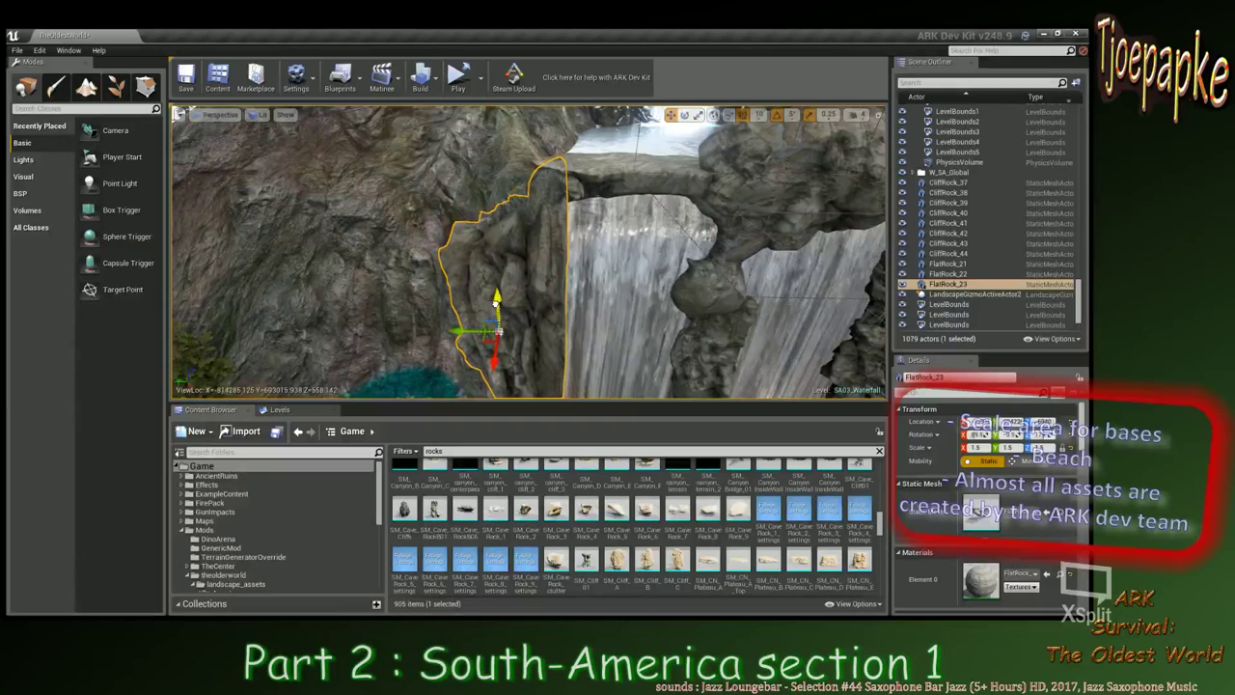
# Straighten the upright FlatRock beside the first waterfall by setting its Y rotation to 0 degrees.
pyautogui.press('d')
pyautogui.moveTo(521, 226); pyautogui.dragTo(376, 252, button='right')
pyautogui.press('e')
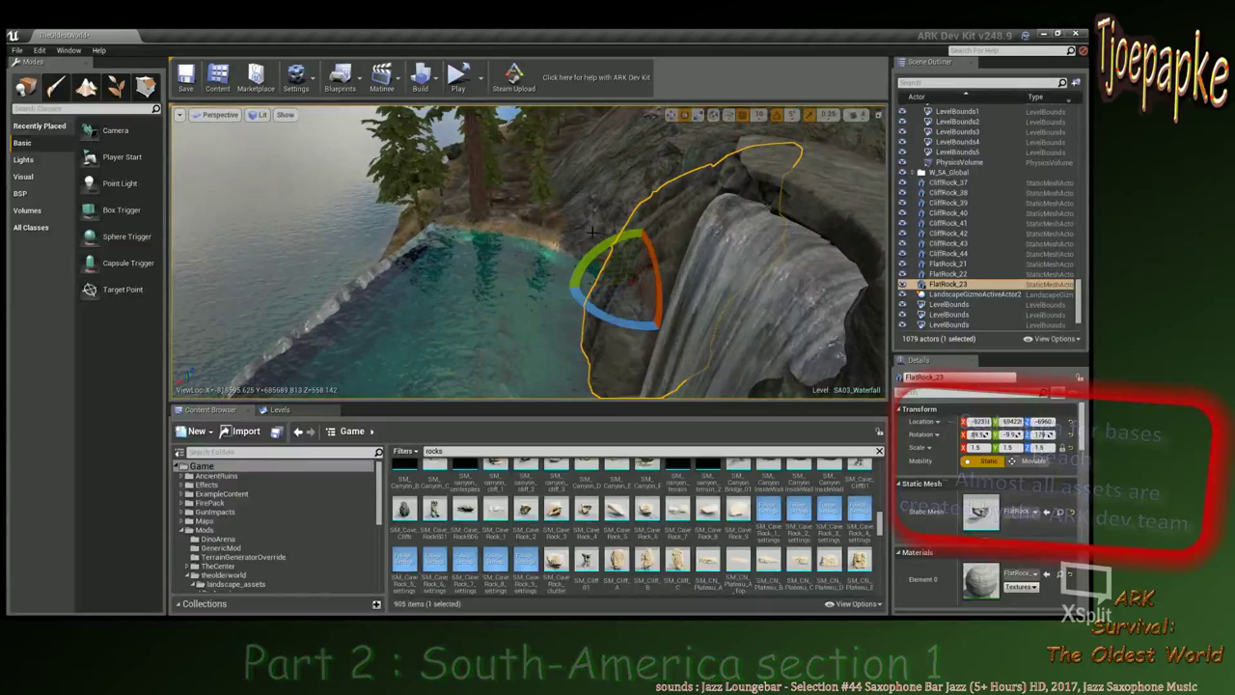
pyautogui.moveTo(639, 225); pyautogui.dragTo(632, 227)
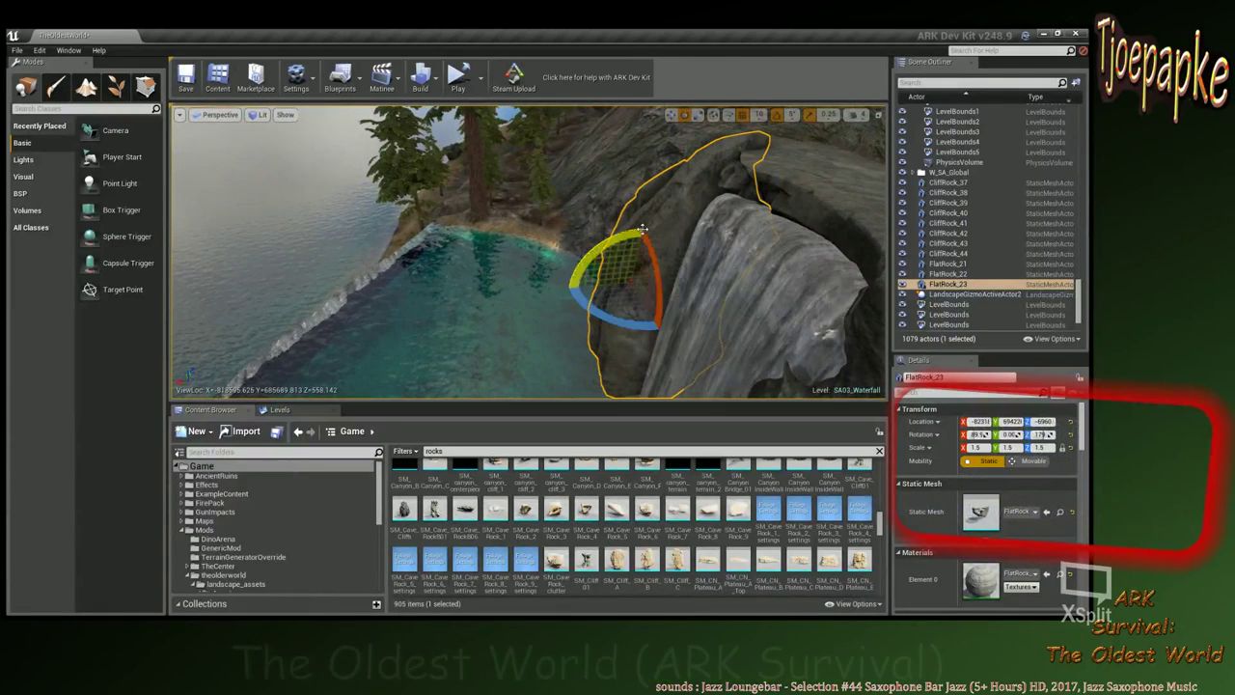
pyautogui.click(801, 168)
pyautogui.click(691, 201)
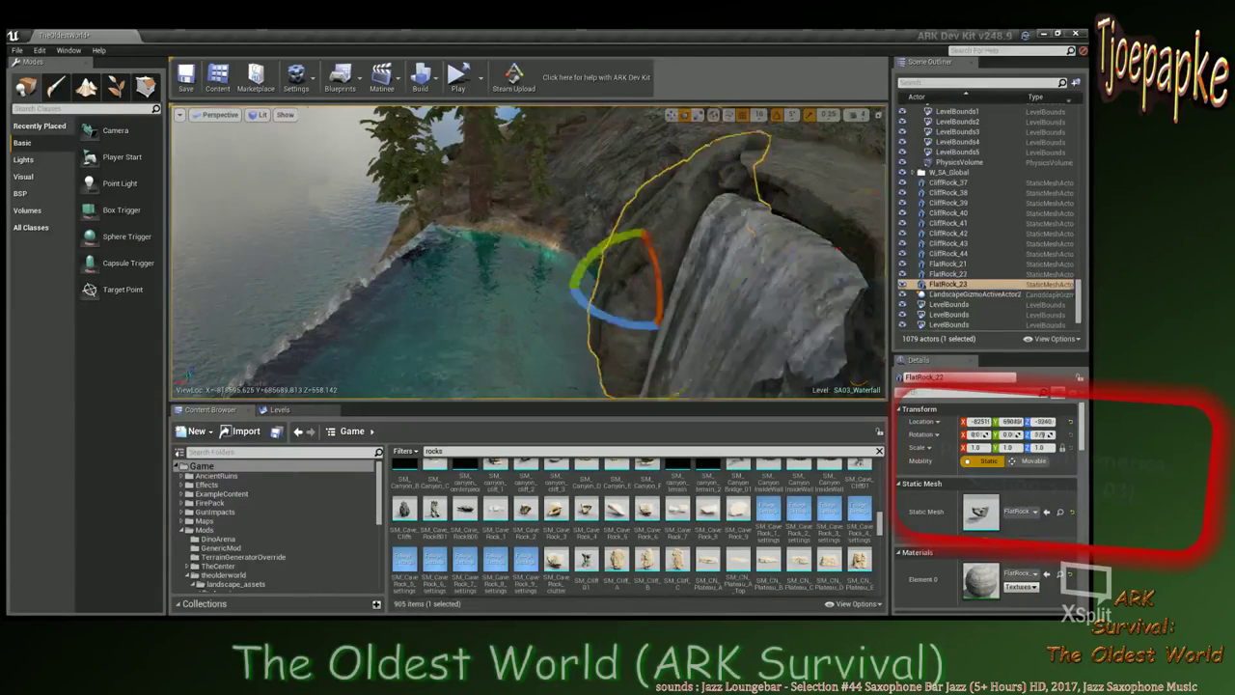
# Duplicate the upright FlatRock, rotate the copy to lean away from the first waterfall, and fit it at the waterline beside the bank.
pyautogui.moveTo(492, 229); pyautogui.dragTo(627, 230, button='right')
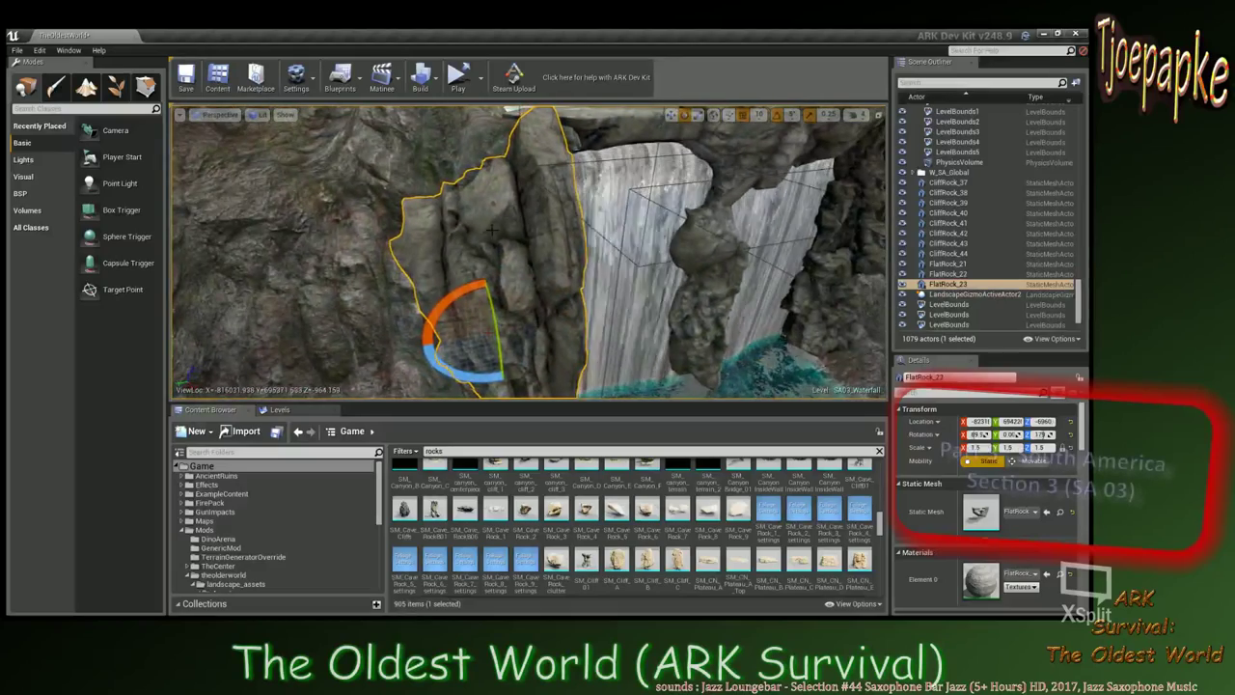
pyautogui.keyDown('alt'); pyautogui.moveTo(492, 230); pyautogui.dragTo(575, 233); pyautogui.keyUp('alt')
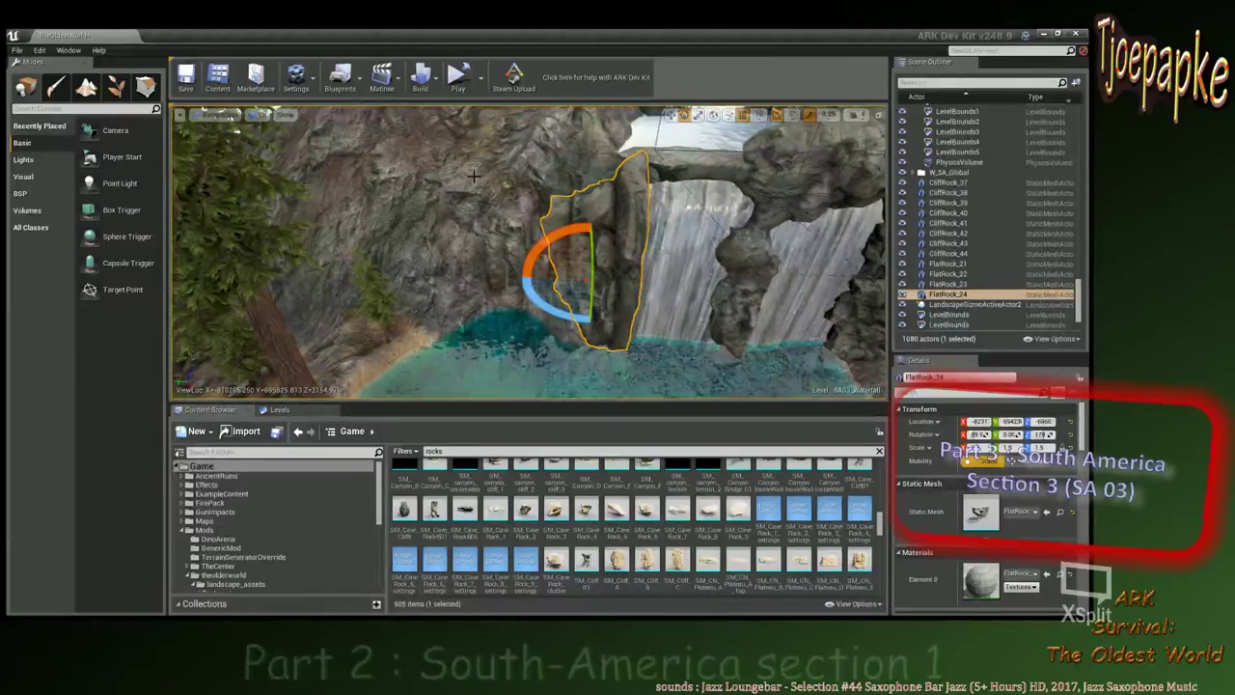
pyautogui.press('w')
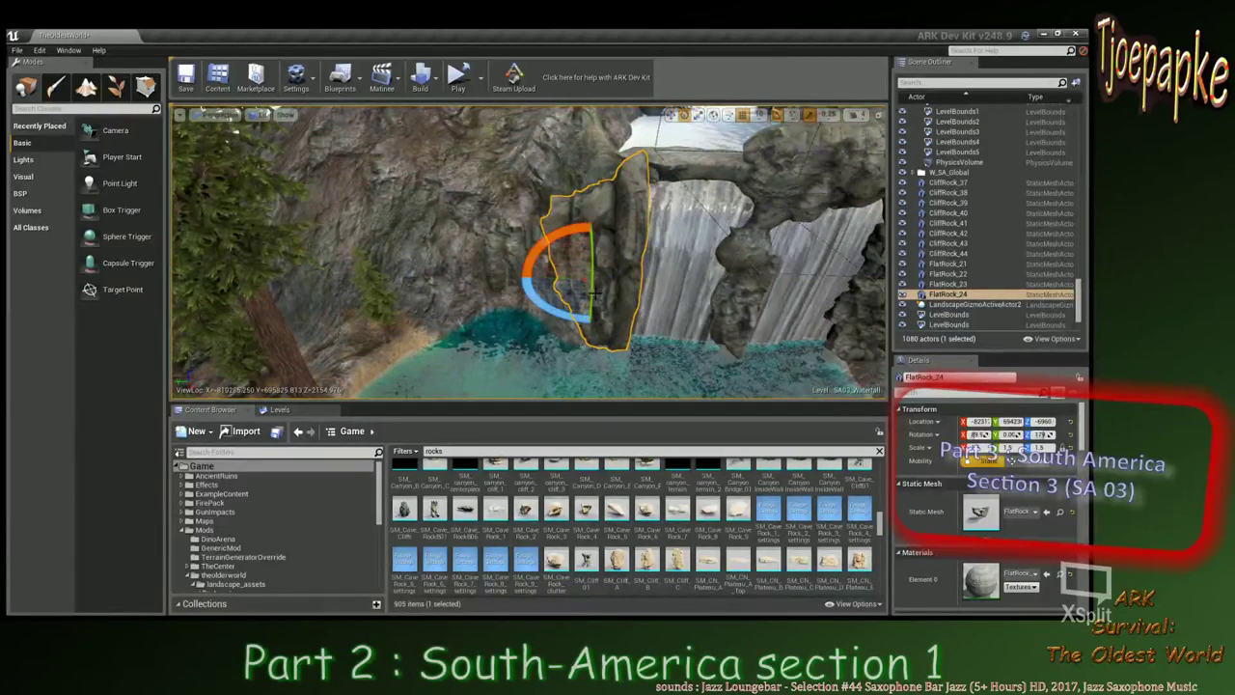
pyautogui.moveTo(591, 293); pyautogui.dragTo(569, 324)
pyautogui.moveTo(648, 282); pyautogui.dragTo(573, 312)
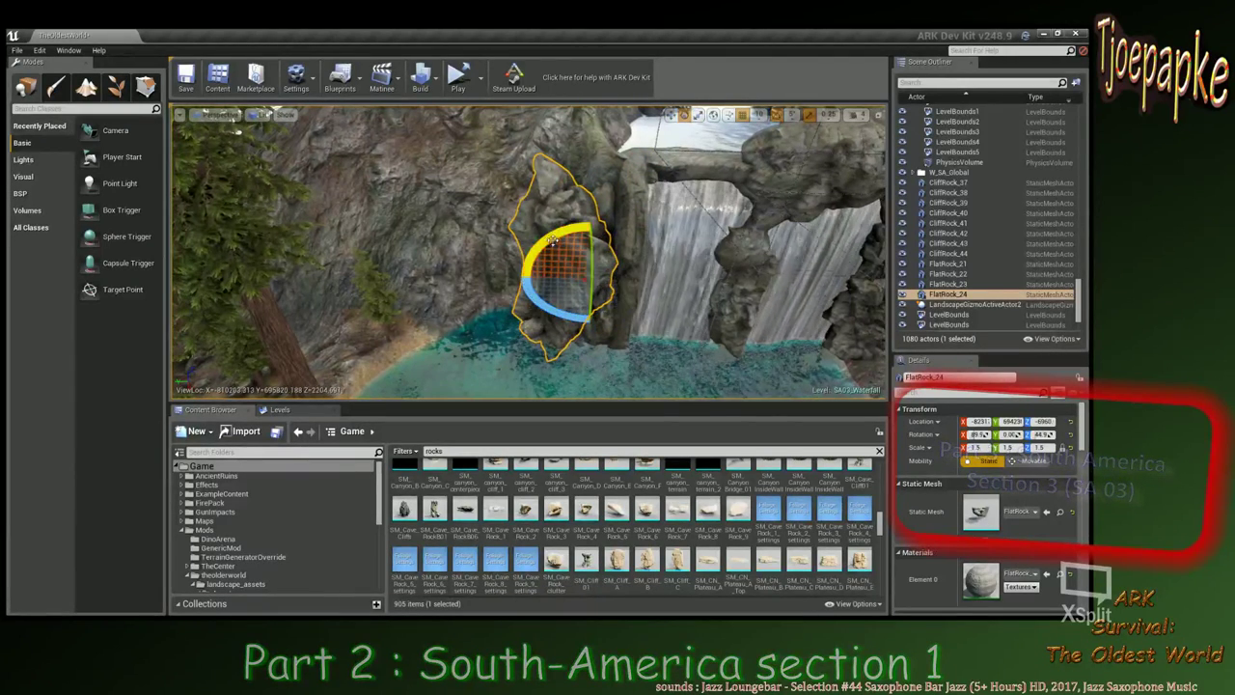
pyautogui.moveTo(648, 282)
pyautogui.mouseDown()
pyautogui.moveTo(625, 311)
pyautogui.moveTo(603, 286)
pyautogui.moveTo(632, 287)
pyautogui.mouseUp()
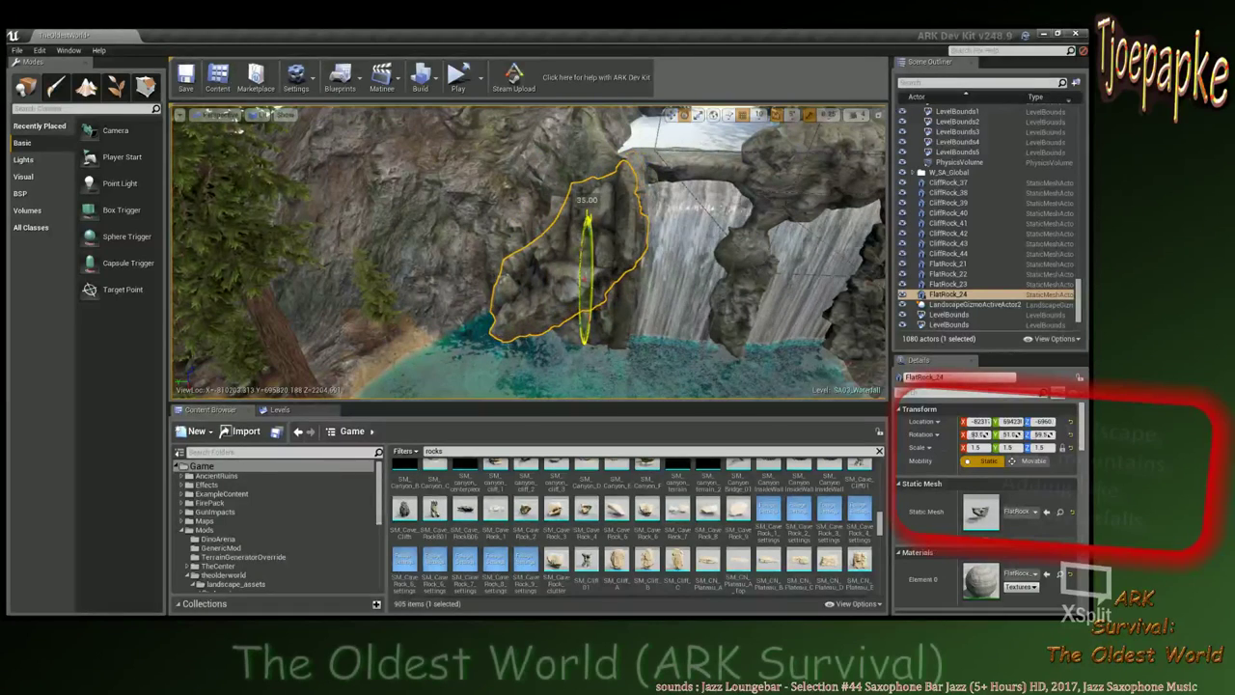
pyautogui.moveTo(583, 251); pyautogui.dragTo(584, 278)
pyautogui.scroll(3, 551, 312)
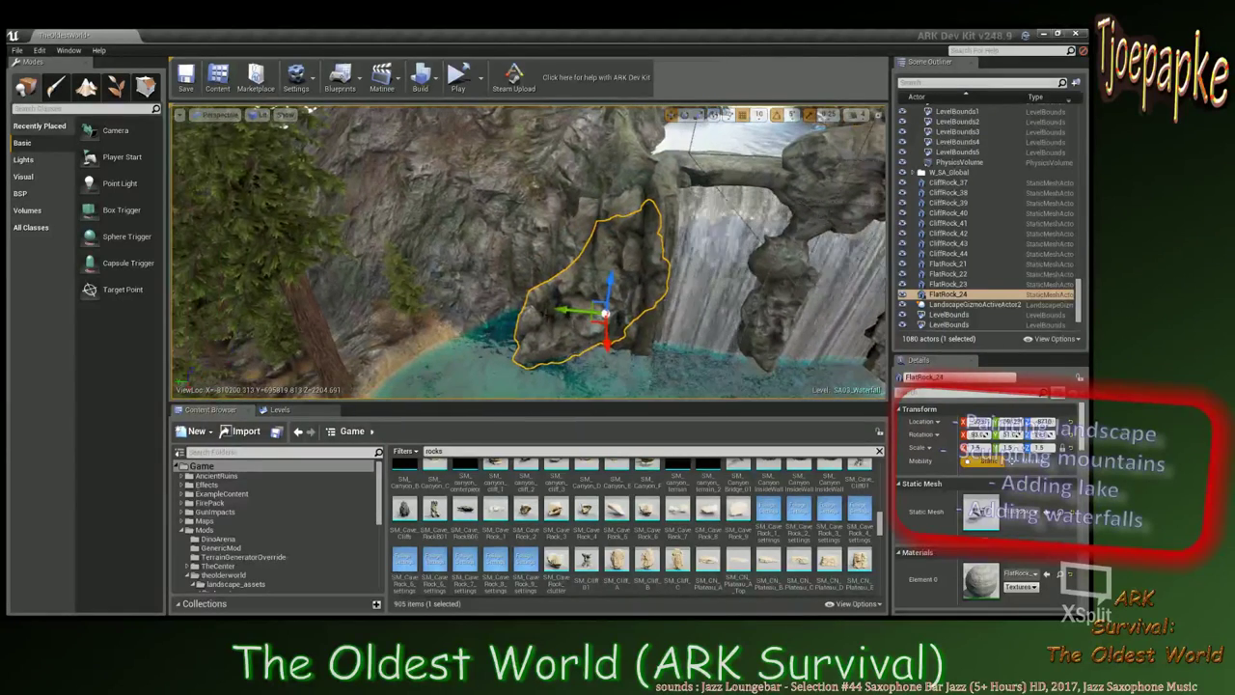
pyautogui.click(482, 255)
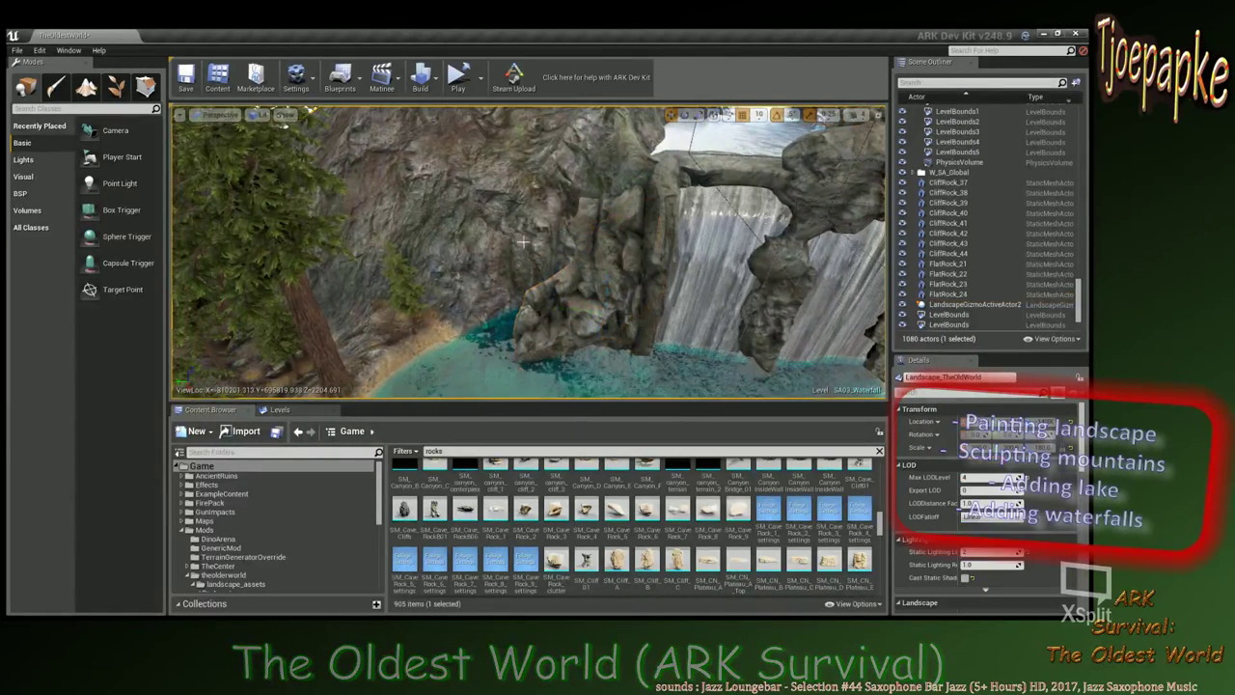
pyautogui.moveTo(482, 256); pyautogui.dragTo(532, 263, button='right')
# Duplicate the two stacked CliffRocks at the foot of the second waterfall's outer edge.
pyautogui.click(540, 242)
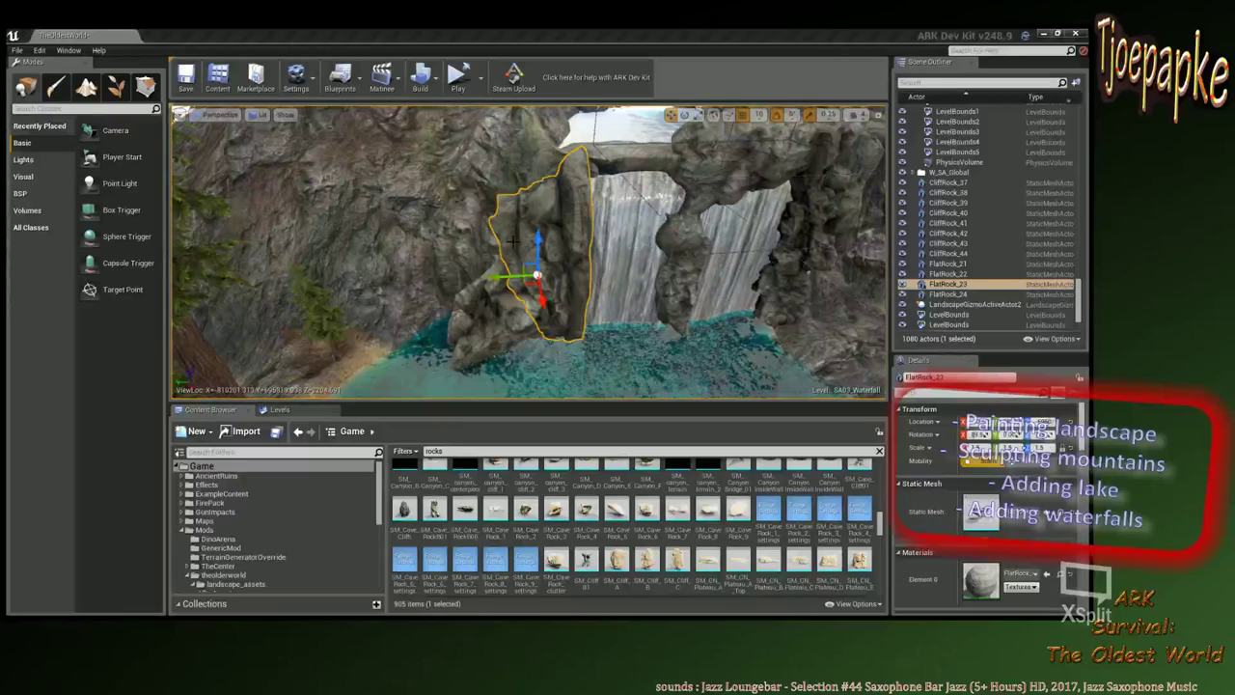
pyautogui.moveTo(540, 241); pyautogui.dragTo(552, 246, button='right')
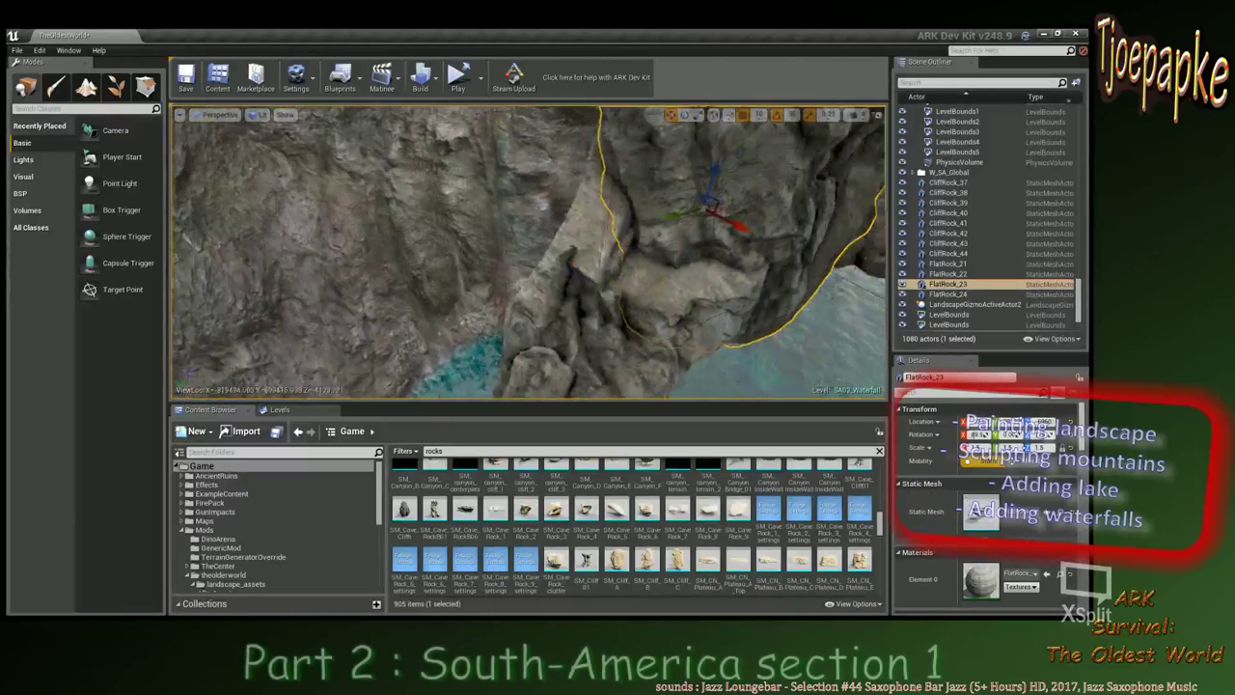
pyautogui.moveTo(552, 246); pyautogui.dragTo(626, 253, button='right')
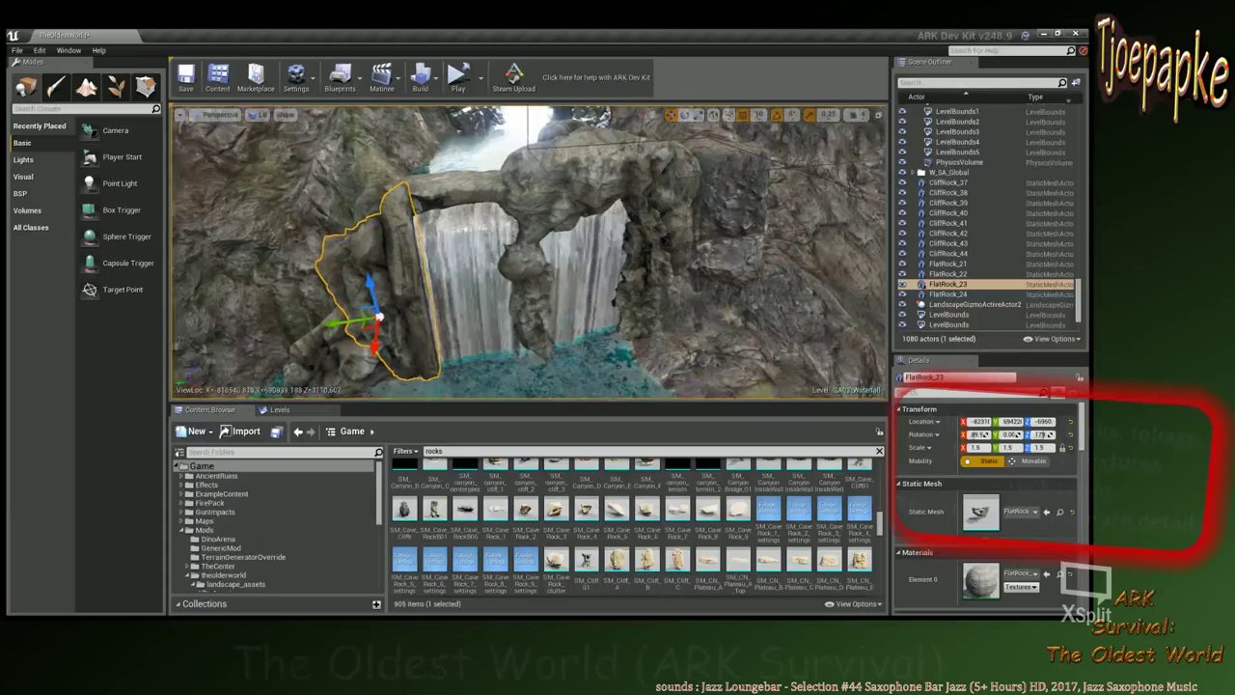
pyautogui.moveTo(541, 251)
pyautogui.mouseDown(button='right')
pyautogui.moveTo(593, 280)
pyautogui.moveTo(583, 242)
pyautogui.moveTo(541, 259)
pyautogui.mouseUp(button='right')
pyautogui.click(701, 287)
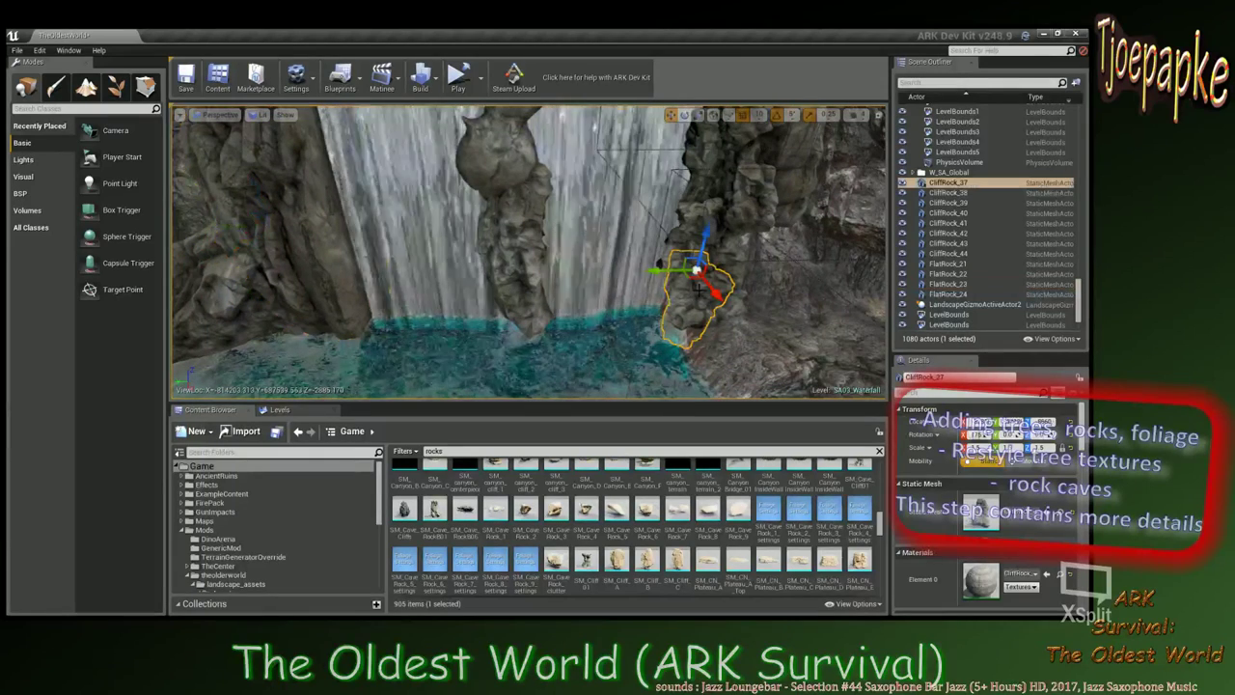
pyautogui.keyDown('ctrl'); pyautogui.click(686, 234); pyautogui.keyUp('ctrl')
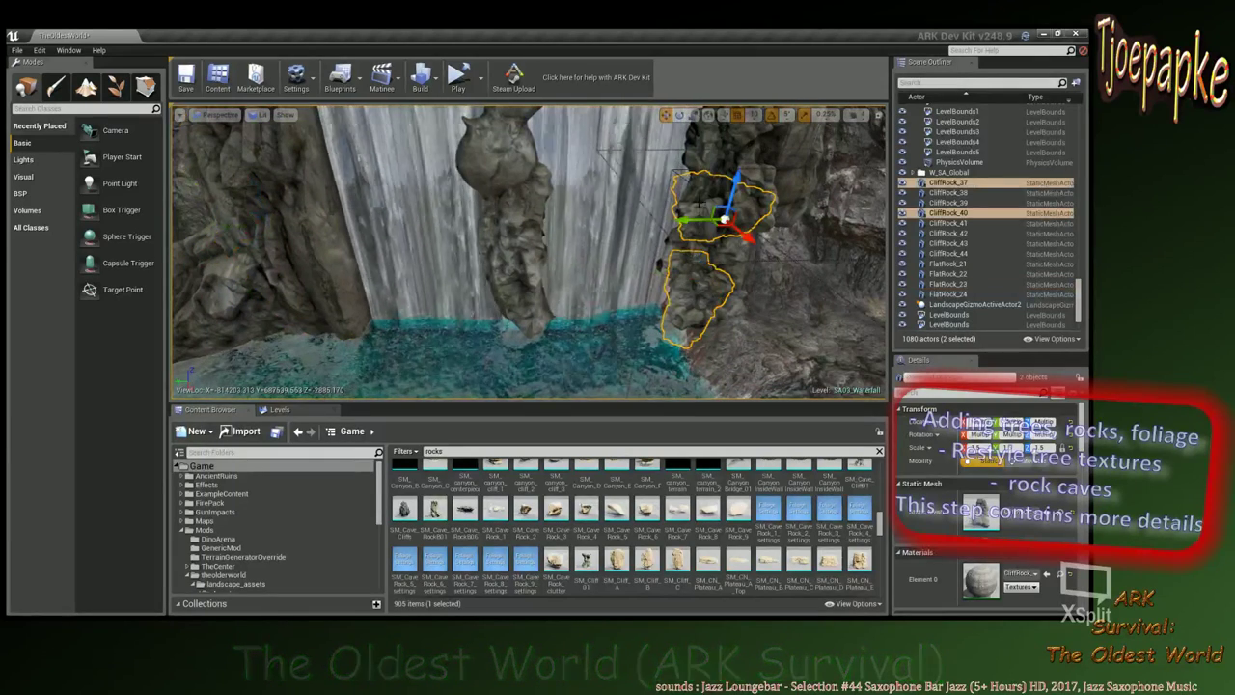
pyautogui.click(702, 204)
pyautogui.click(681, 249)
pyautogui.keyDown('ctrl'); pyautogui.click(679, 289); pyautogui.keyUp('ctrl')
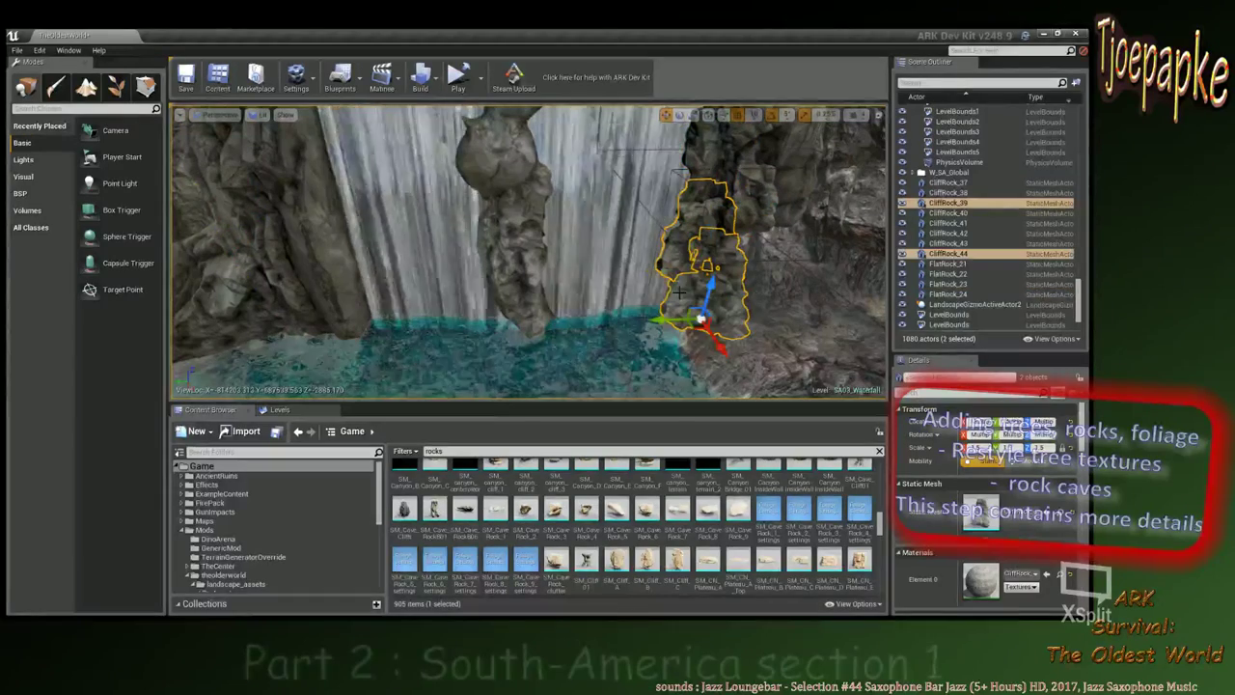
pyautogui.hotkey('ctrl', 'w')
pyautogui.press('e')
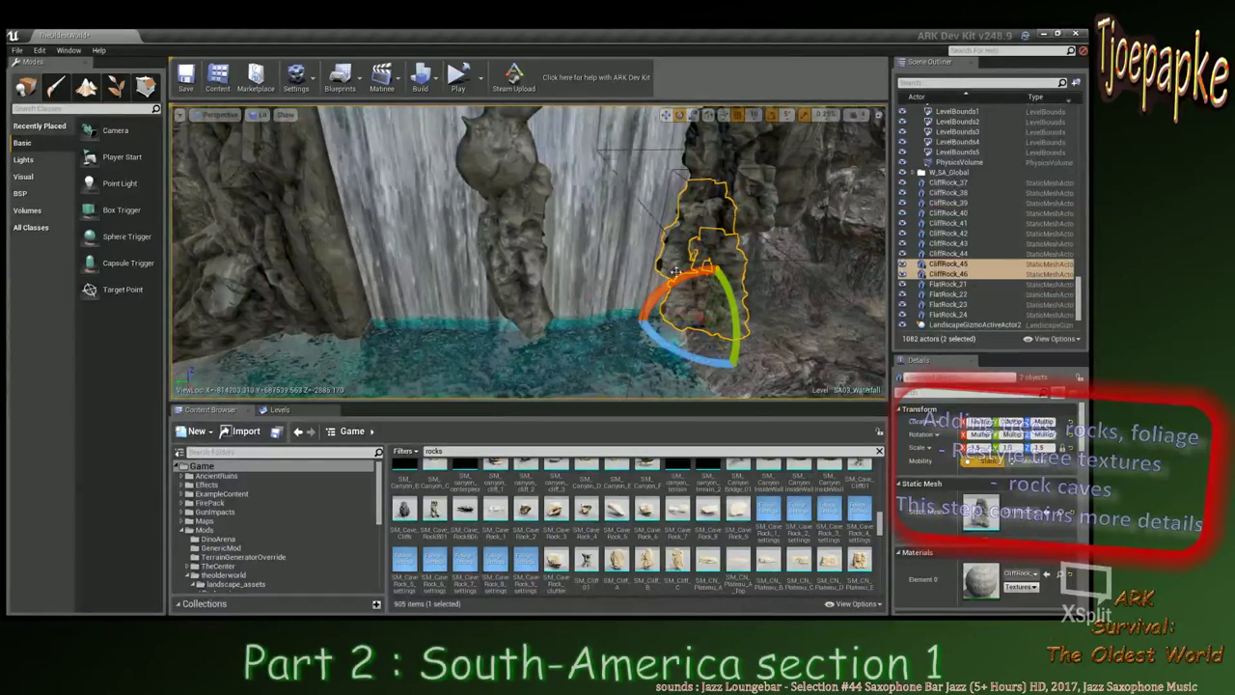
# Lay the two CliffRock copies on their sides and move them down to the waterline at the second waterfall's base.
pyautogui.moveTo(676, 271); pyautogui.dragTo(710, 309)
pyautogui.moveTo(667, 351); pyautogui.dragTo(666, 338)
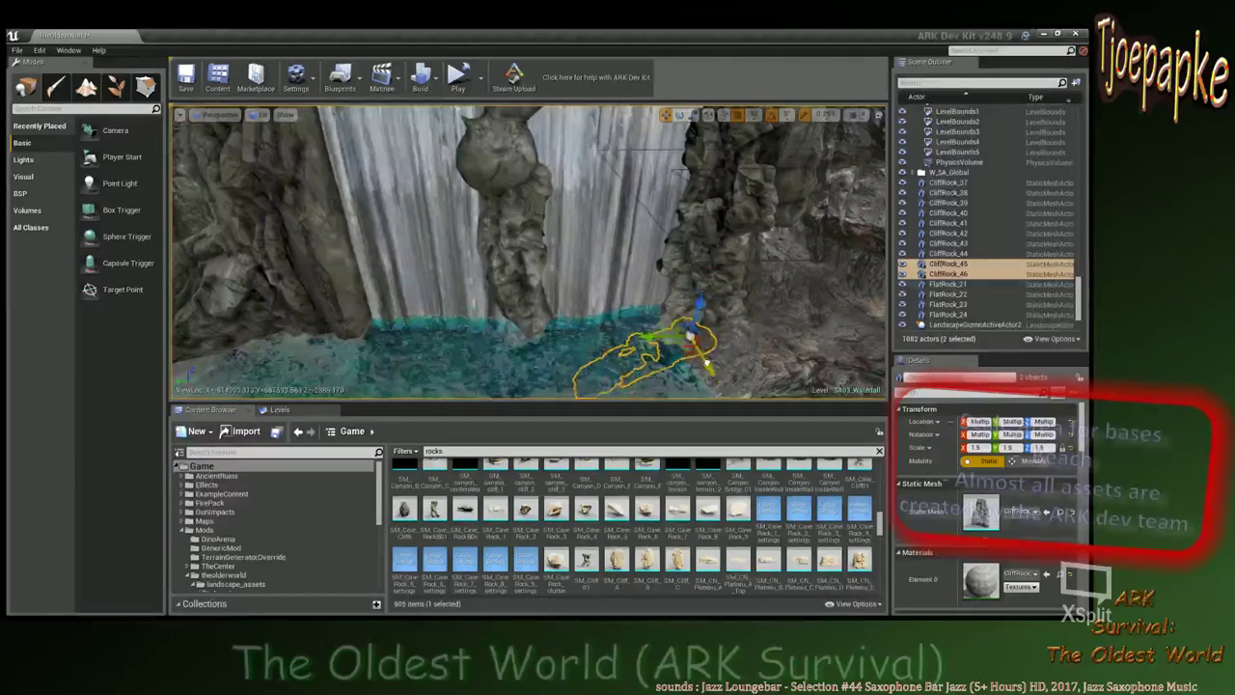
pyautogui.moveTo(713, 336); pyautogui.dragTo(750, 353, button='right')
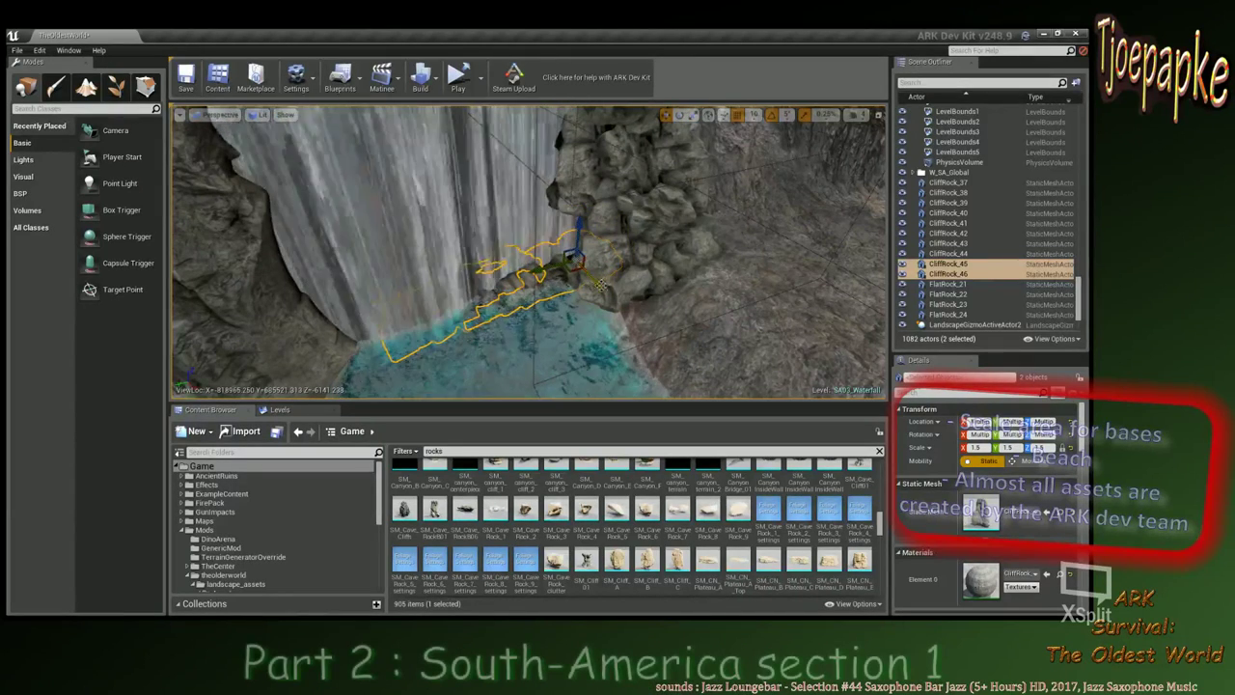
pyautogui.click(585, 282)
pyautogui.moveTo(585, 281); pyautogui.dragTo(582, 280, button='right')
pyautogui.click(582, 281)
# Move the CliffRock copy nearer the central pillar further along the waterfall's base and turn it to about -134 degrees in Z.
pyautogui.click(630, 172)
pyautogui.moveTo(631, 172); pyautogui.dragTo(600, 187, button='right')
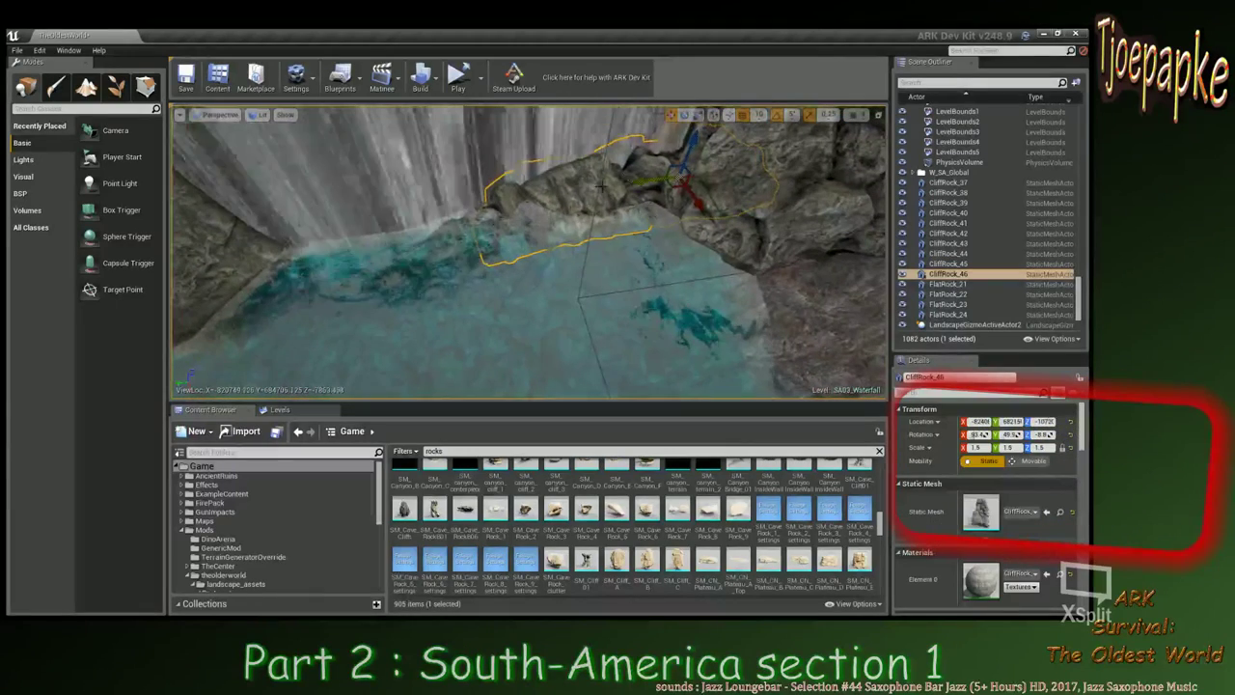
pyautogui.click(472, 237)
pyautogui.click(541, 218)
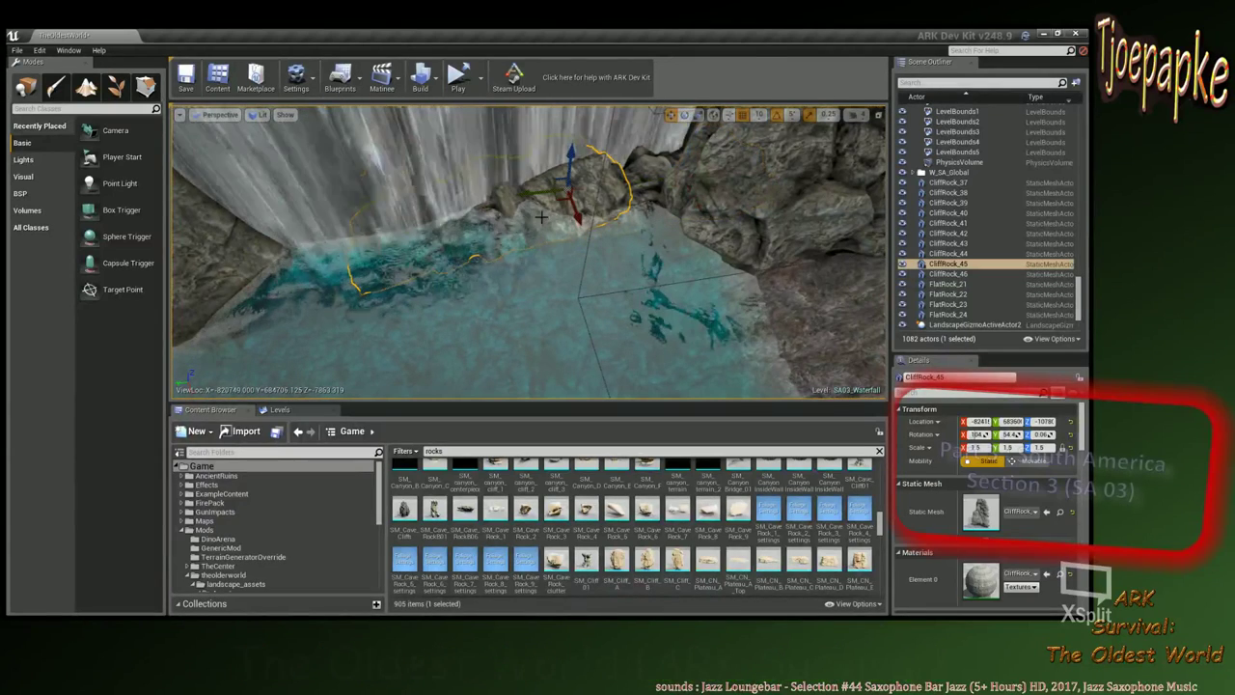
pyautogui.moveTo(462, 209); pyautogui.dragTo(405, 217)
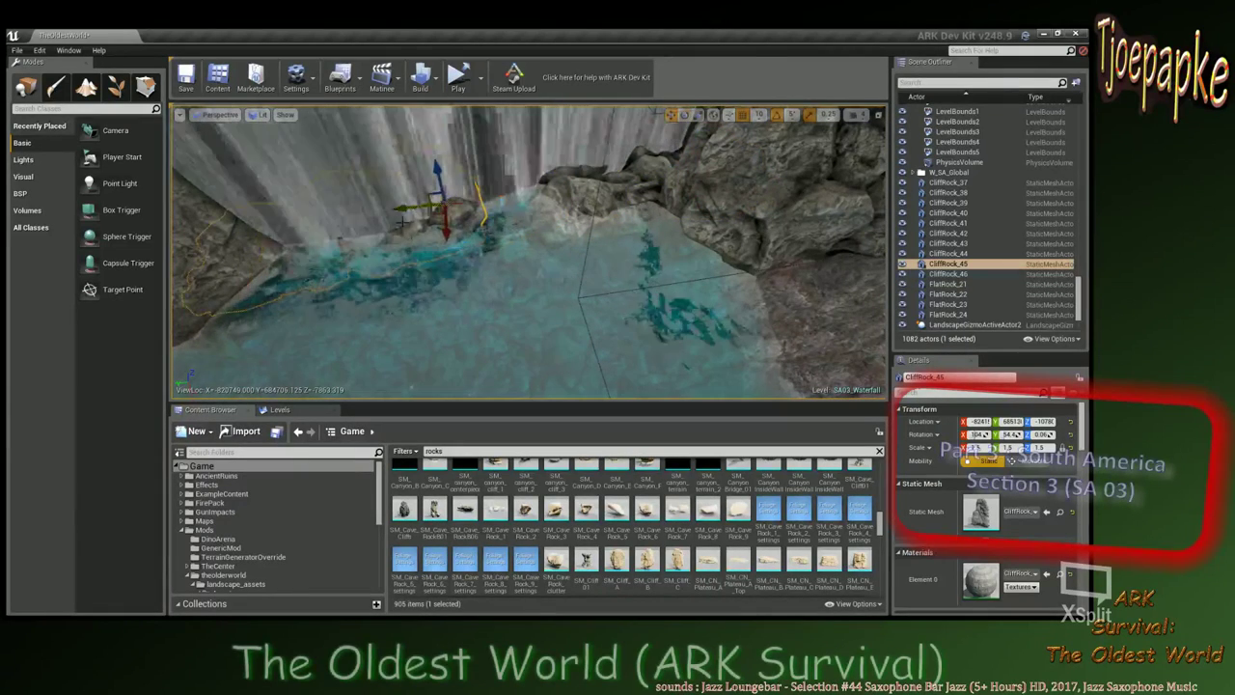
pyautogui.press('e')
pyautogui.moveTo(482, 240)
pyautogui.mouseDown()
pyautogui.moveTo(537, 224)
pyautogui.moveTo(488, 238)
pyautogui.mouseUp()
pyautogui.press('space')
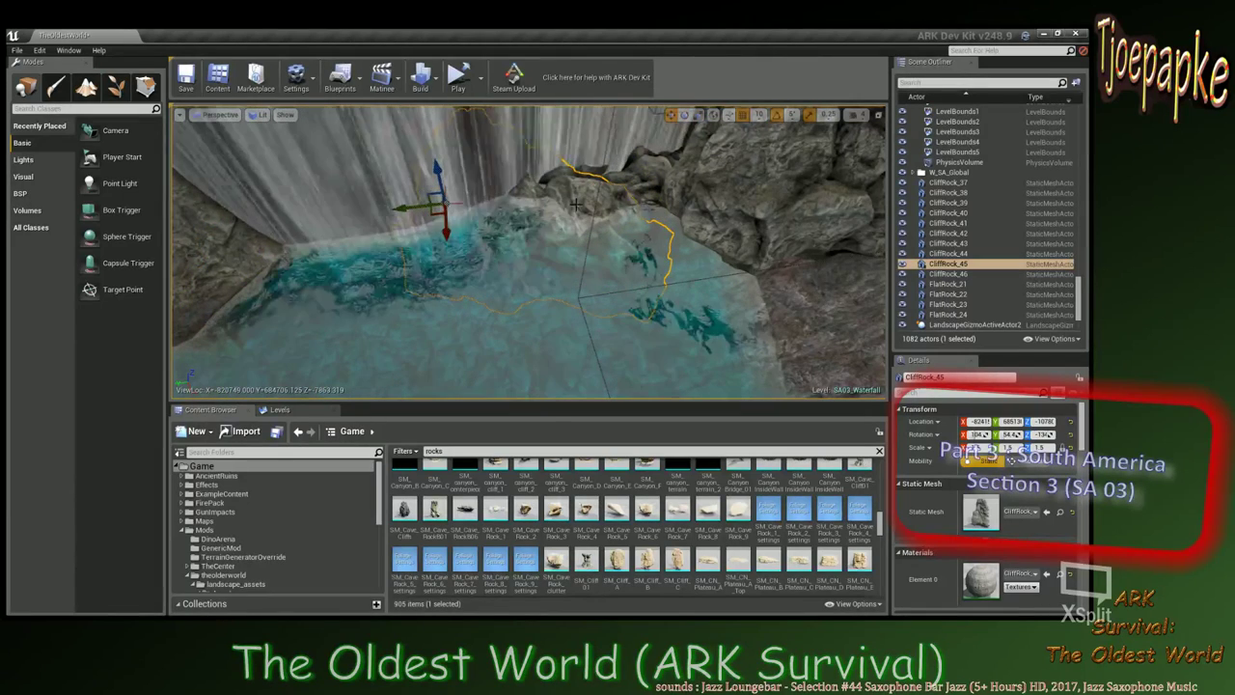
# Duplicate the CliffRock lying at the second waterfall's base, rotate the copy and move it along the base towards the central pillar.
pyautogui.click(580, 196)
pyautogui.hotkey('ctrl', 'w')
pyautogui.press('space')
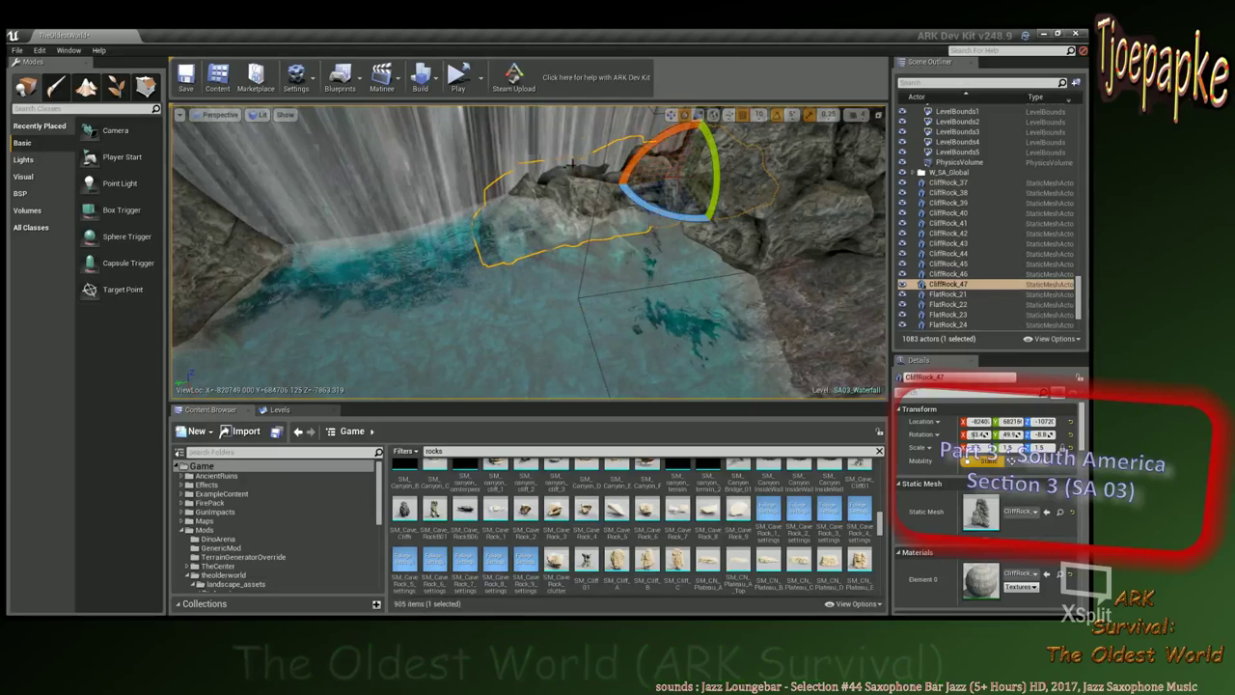
pyautogui.scroll(-1, 632, 164)
pyautogui.moveTo(639, 153); pyautogui.dragTo(859, 128)
pyautogui.press('space')
pyautogui.press('space')
pyautogui.moveTo(634, 183); pyautogui.dragTo(254, 279)
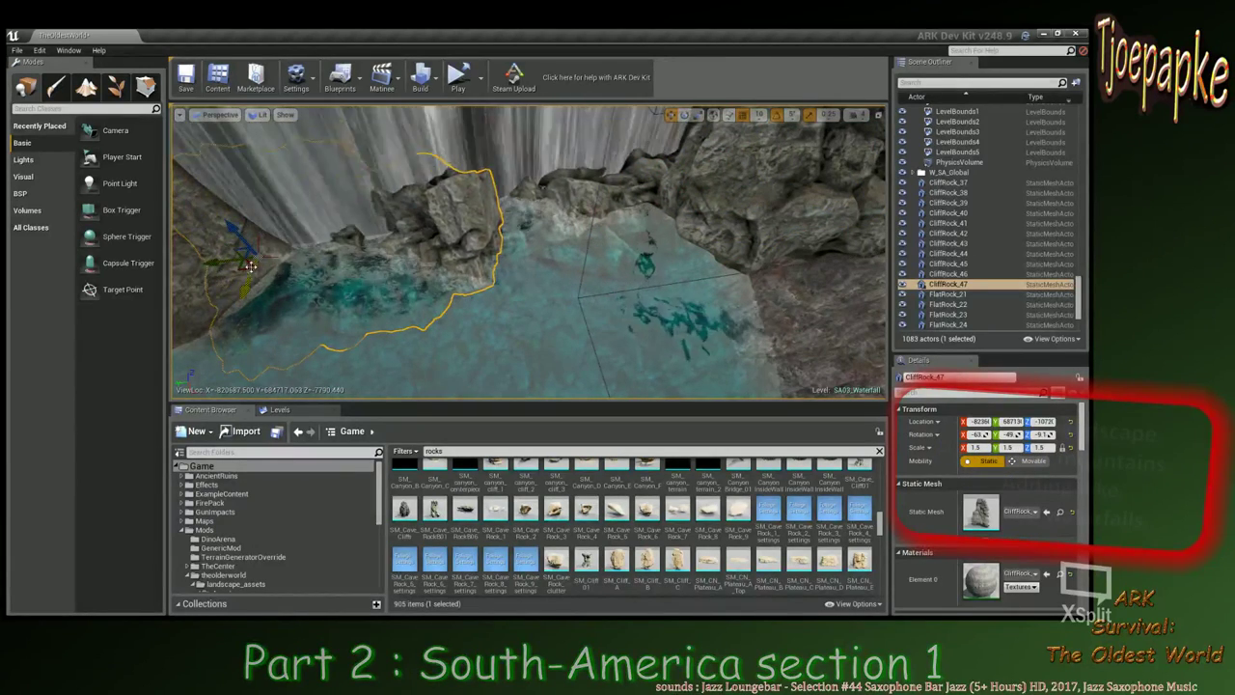
# Rotate the new CliffRock copy to about -94, -48, 14.5 degrees and raise it above the water at the waterfall's base.
pyautogui.press('space')
pyautogui.moveTo(259, 217); pyautogui.dragTo(322, 254)
pyautogui.press('space')
pyautogui.press('space')
pyautogui.press('space')
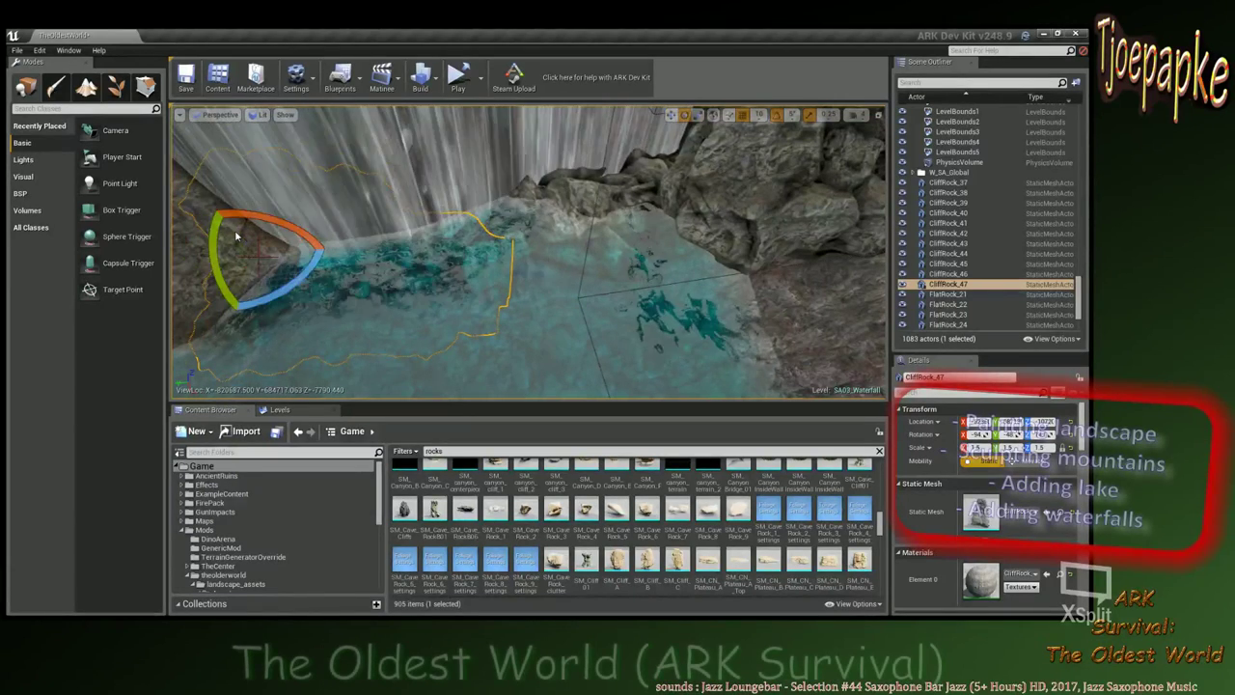
pyautogui.press('space')
pyautogui.press('space')
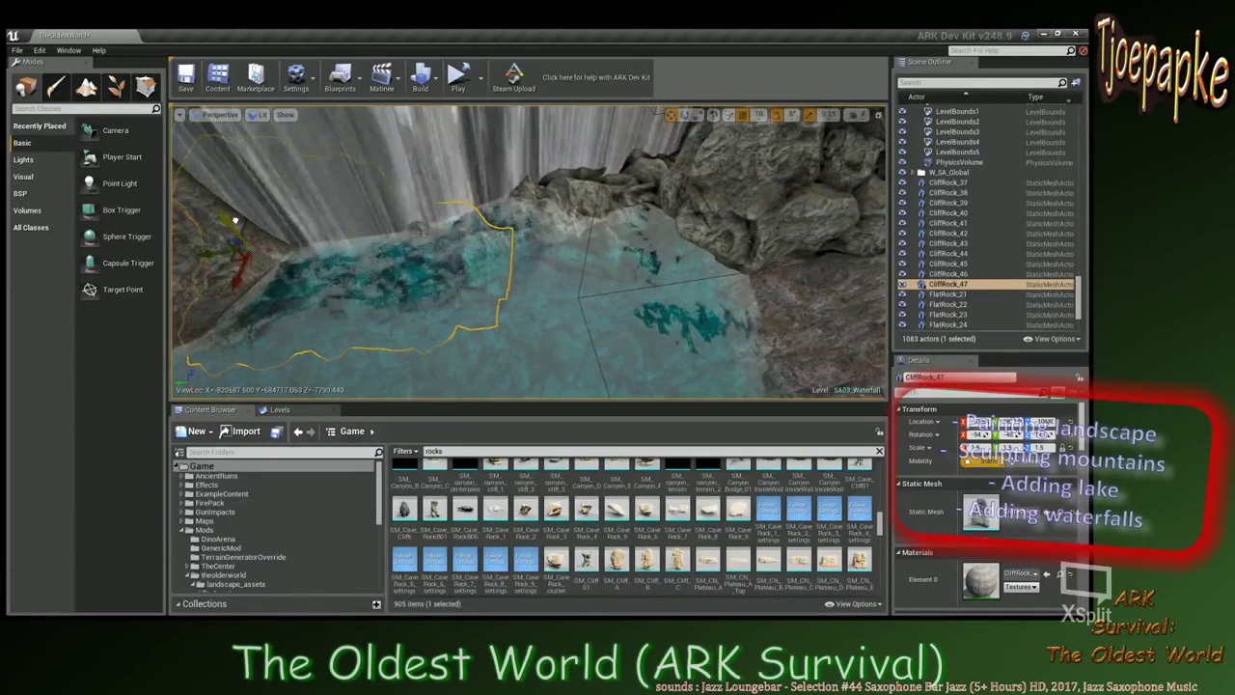
pyautogui.moveTo(235, 229); pyautogui.dragTo(231, 179)
# Duplicate the CliffRock at the foot of the central pillar and turn the copy to lie along the first waterfall's base.
pyautogui.press('s')
pyautogui.moveTo(482, 232)
pyautogui.mouseDown(button='right')
pyautogui.moveTo(424, 290)
pyautogui.moveTo(405, 222)
pyautogui.moveTo(492, 232)
pyautogui.mouseUp(button='right')
pyautogui.moveTo(563, 254); pyautogui.dragTo(555, 255, button='right')
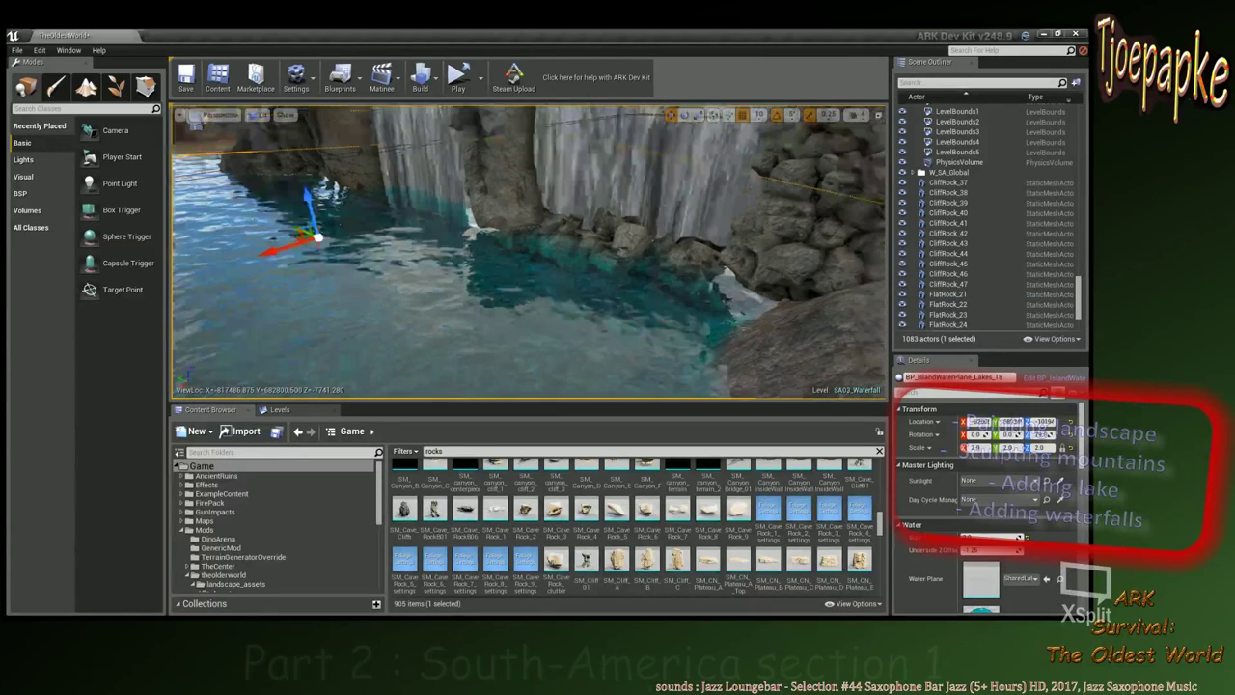
pyautogui.moveTo(566, 266); pyautogui.dragTo(532, 266, button='right')
pyautogui.click(625, 263)
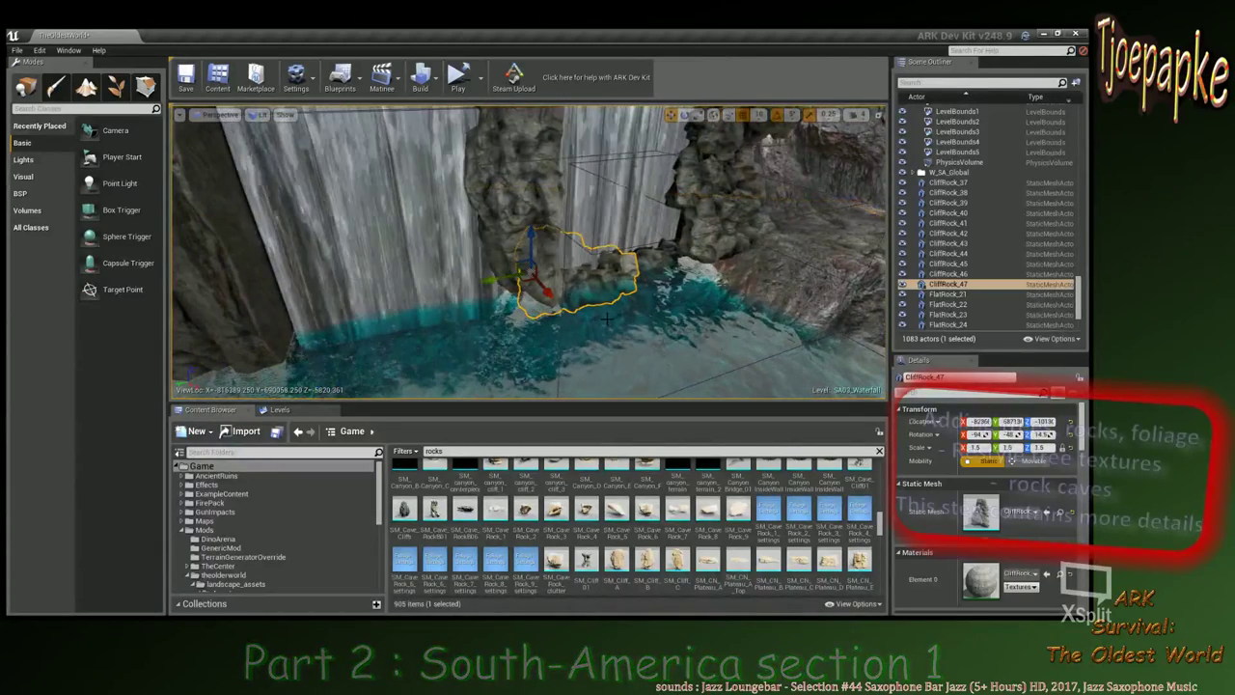
pyautogui.hotkey('ctrl', 'w')
pyautogui.press('e')
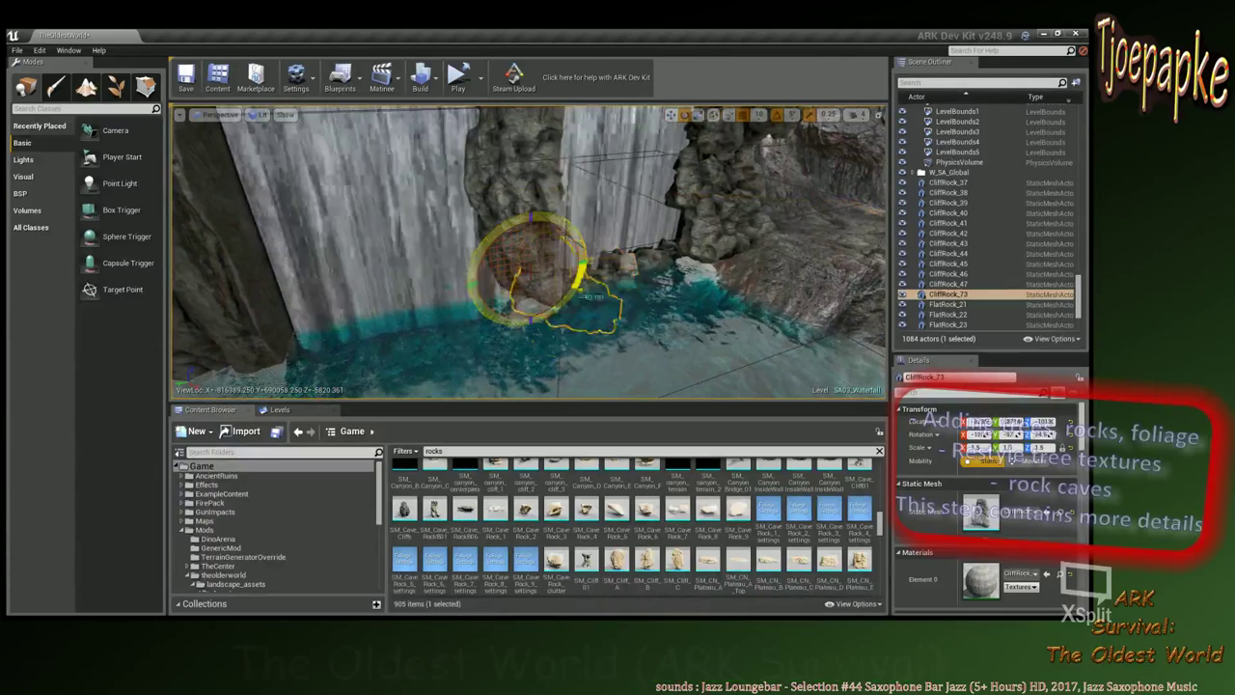
pyautogui.moveTo(580, 286); pyautogui.dragTo(475, 312)
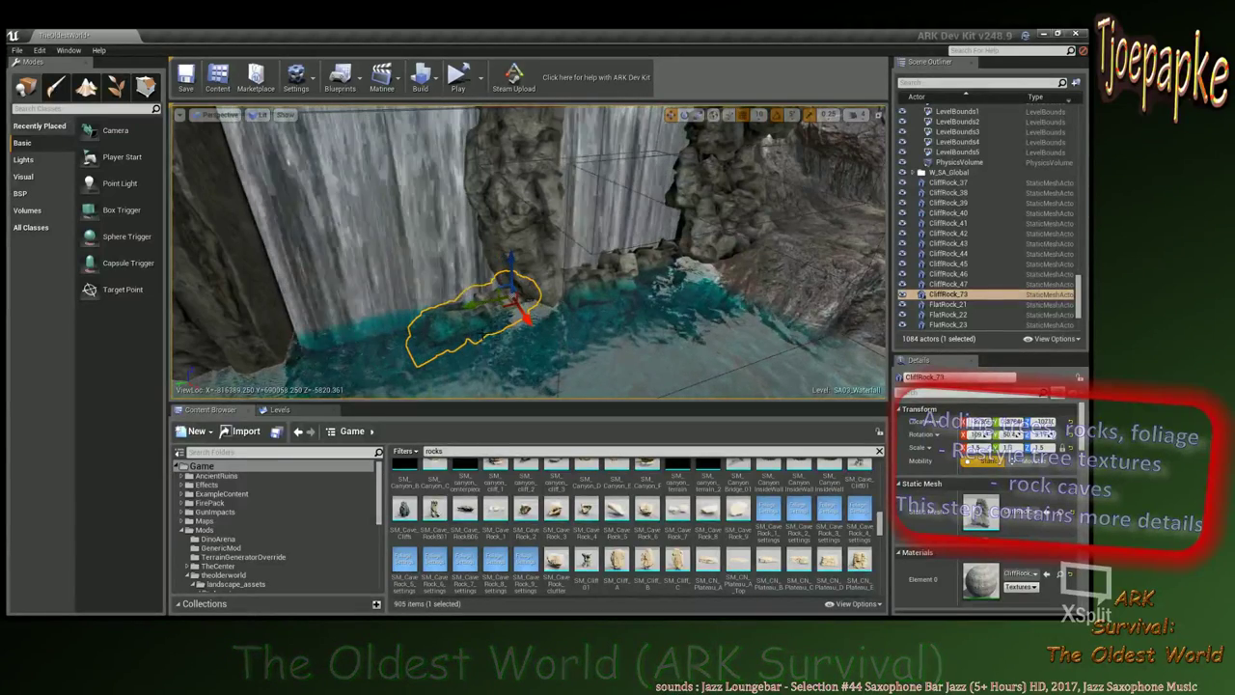
# Tilt the newest CliffRock to about 18 degrees in Y and Z and lower it into the water below the first waterfall.
pyautogui.moveTo(511, 328); pyautogui.dragTo(529, 330)
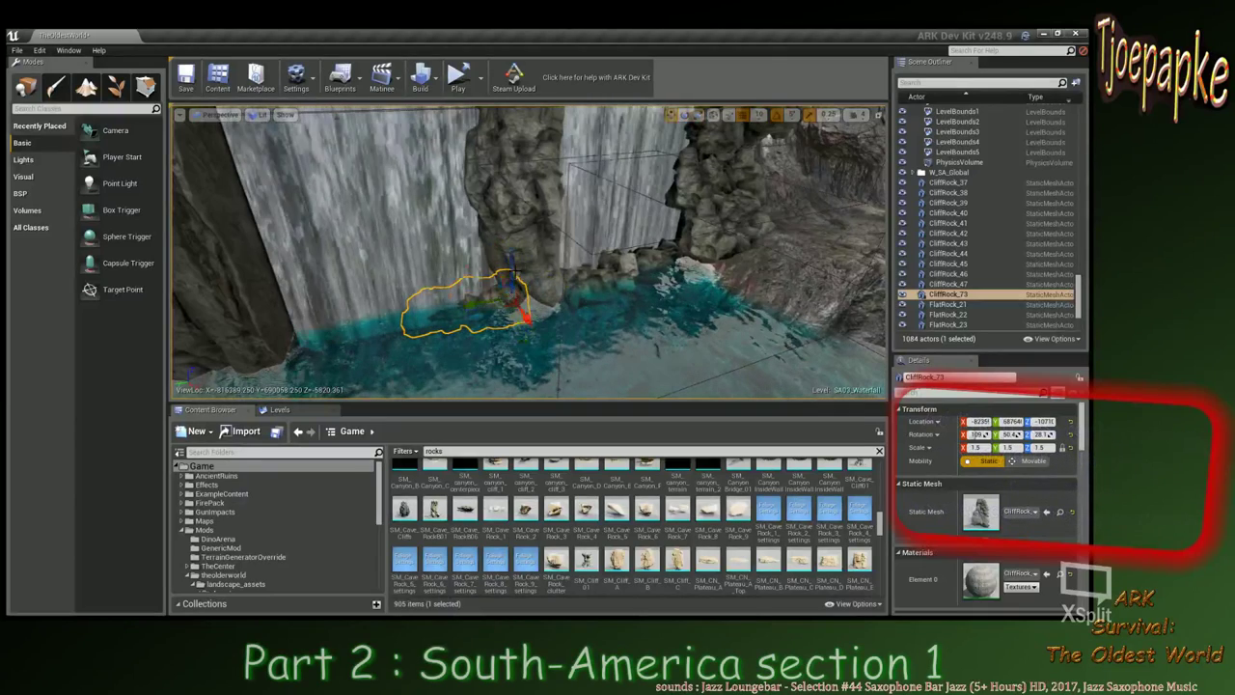
pyautogui.moveTo(521, 259); pyautogui.dragTo(506, 258)
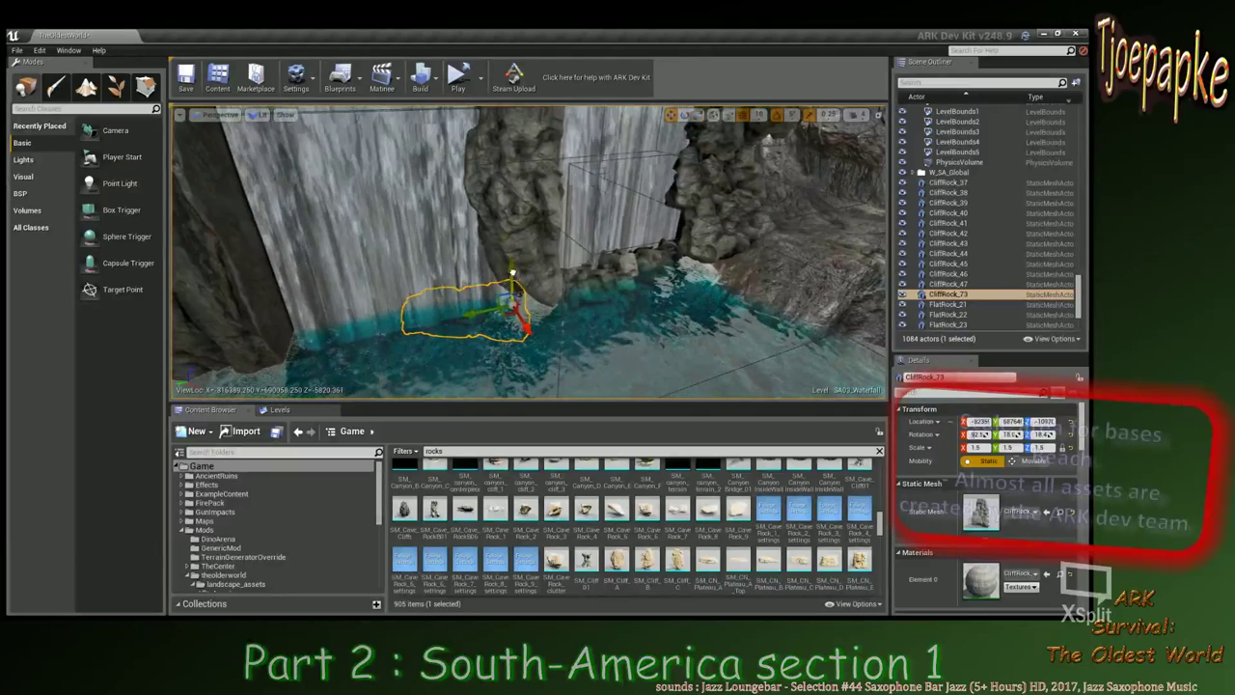
pyautogui.moveTo(529, 324); pyautogui.dragTo(549, 247, button='right')
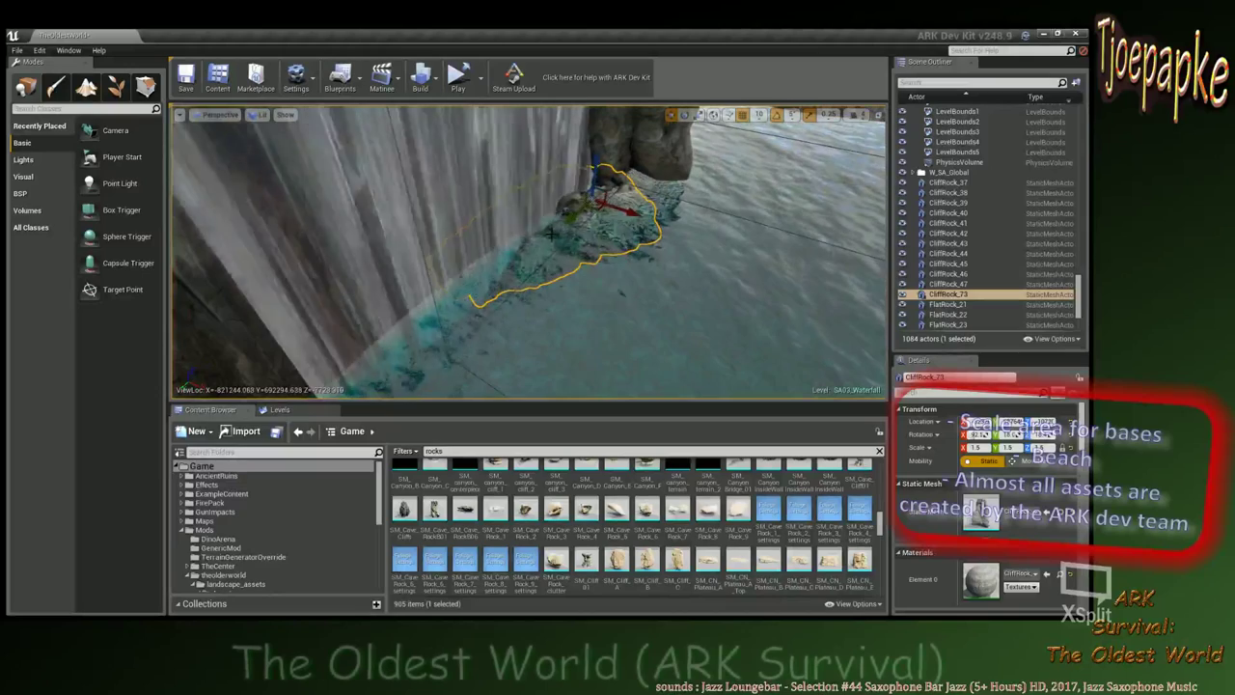
# Rotate the newest CliffRock below the first waterfall so it spreads further along the waterfall's base.
pyautogui.press('e')
pyautogui.moveTo(590, 236); pyautogui.dragTo(600, 230)
pyautogui.press('r')
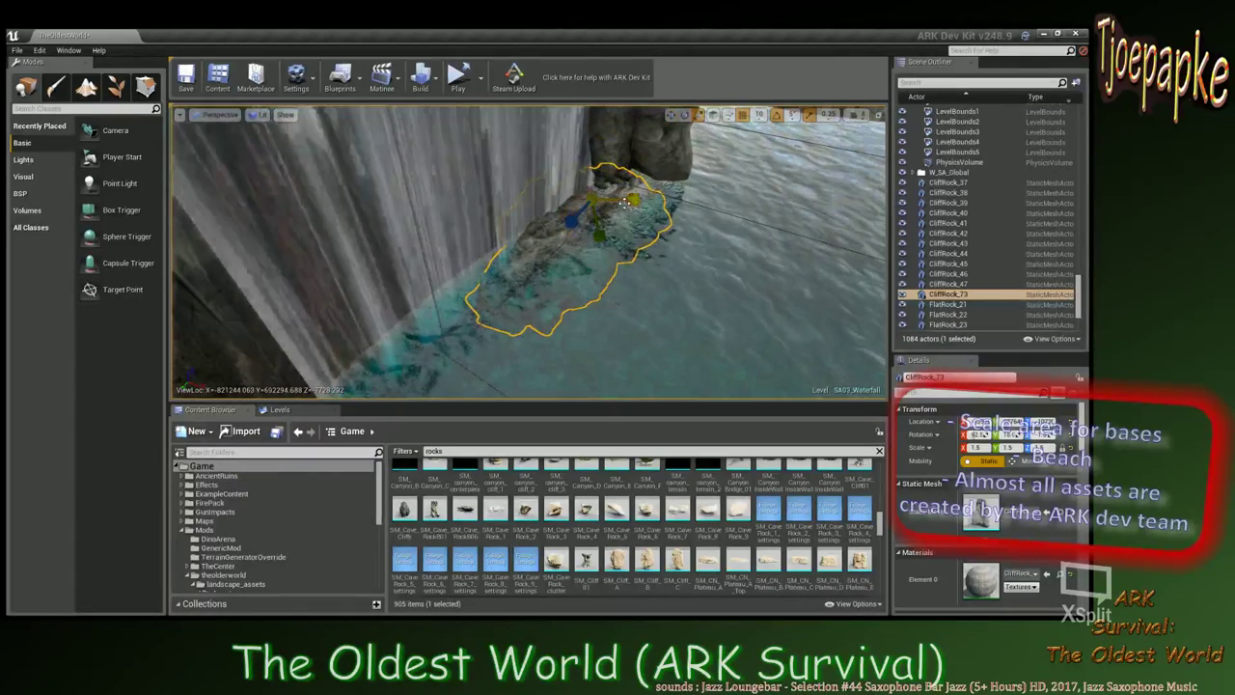
pyautogui.click(661, 275)
pyautogui.press('s')
pyautogui.moveTo(661, 275); pyautogui.dragTo(521, 249, button='right')
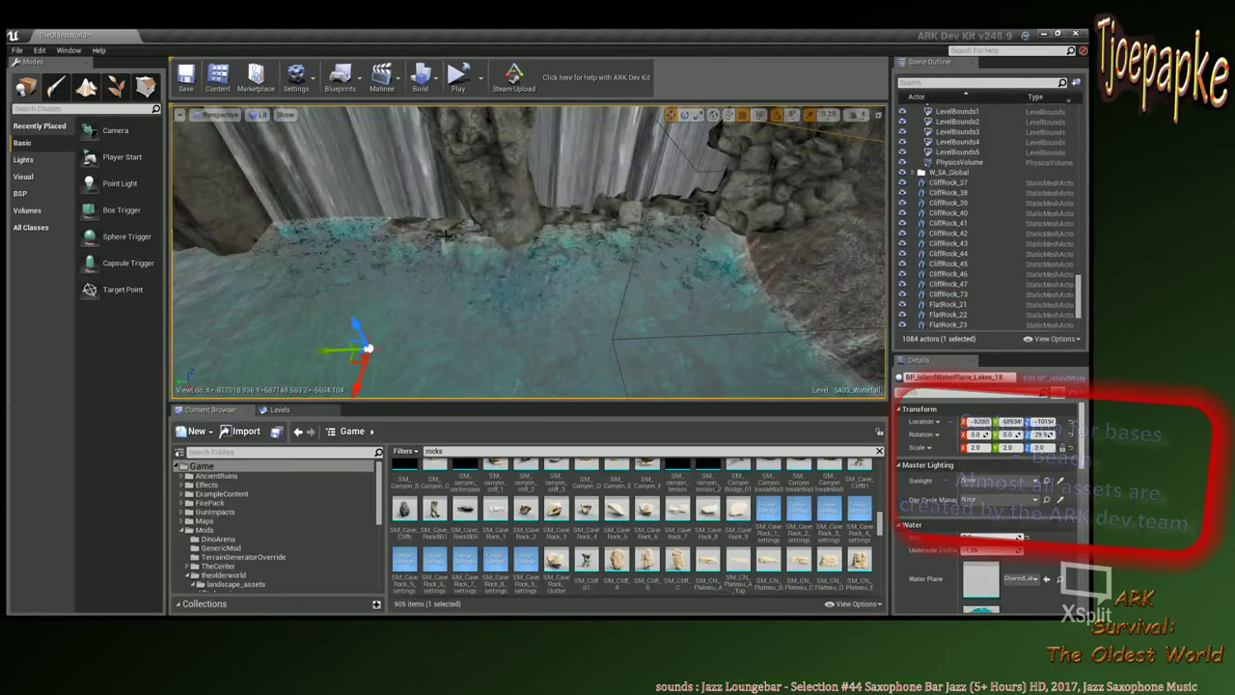
pyautogui.moveTo(445, 234); pyautogui.dragTo(453, 177, button='right')
# Duplicate the CliffRock below the first waterfall, rotate the copy and move it to the outer end of the waterfall's base.
pyautogui.click(588, 221)
pyautogui.press('s')
pyautogui.moveTo(588, 221); pyautogui.dragTo(588, 219, button='right')
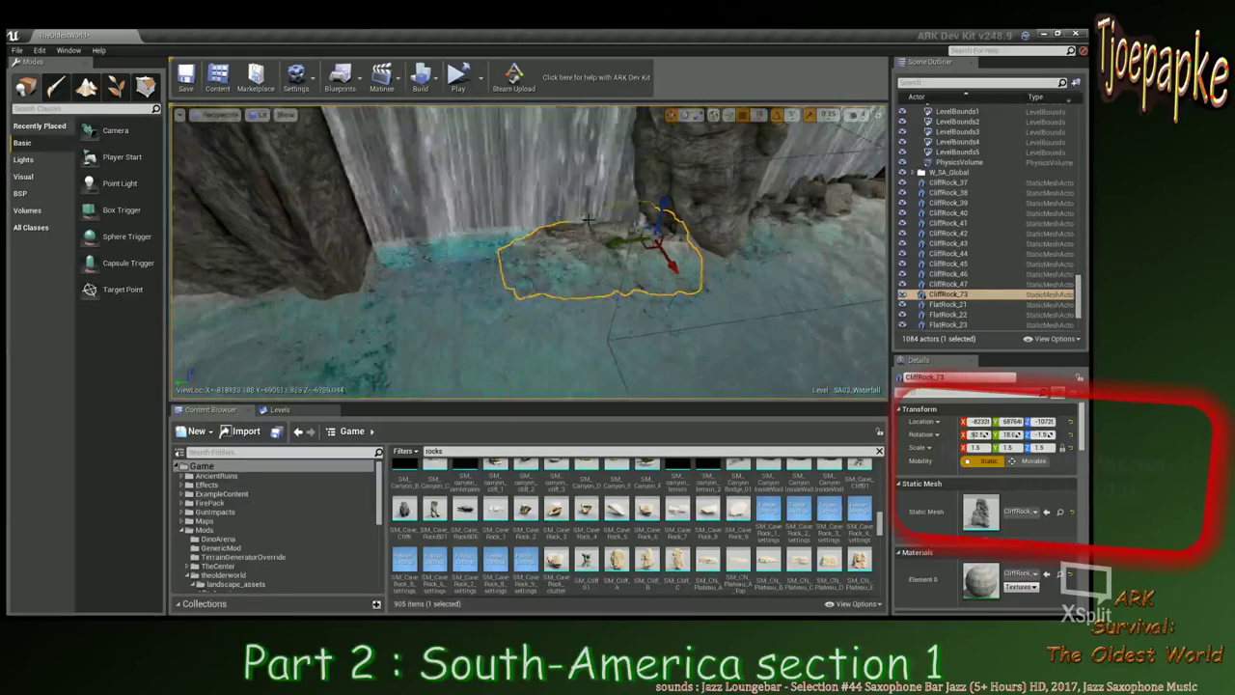
pyautogui.hotkey('ctrl', 'w')
pyautogui.press('e')
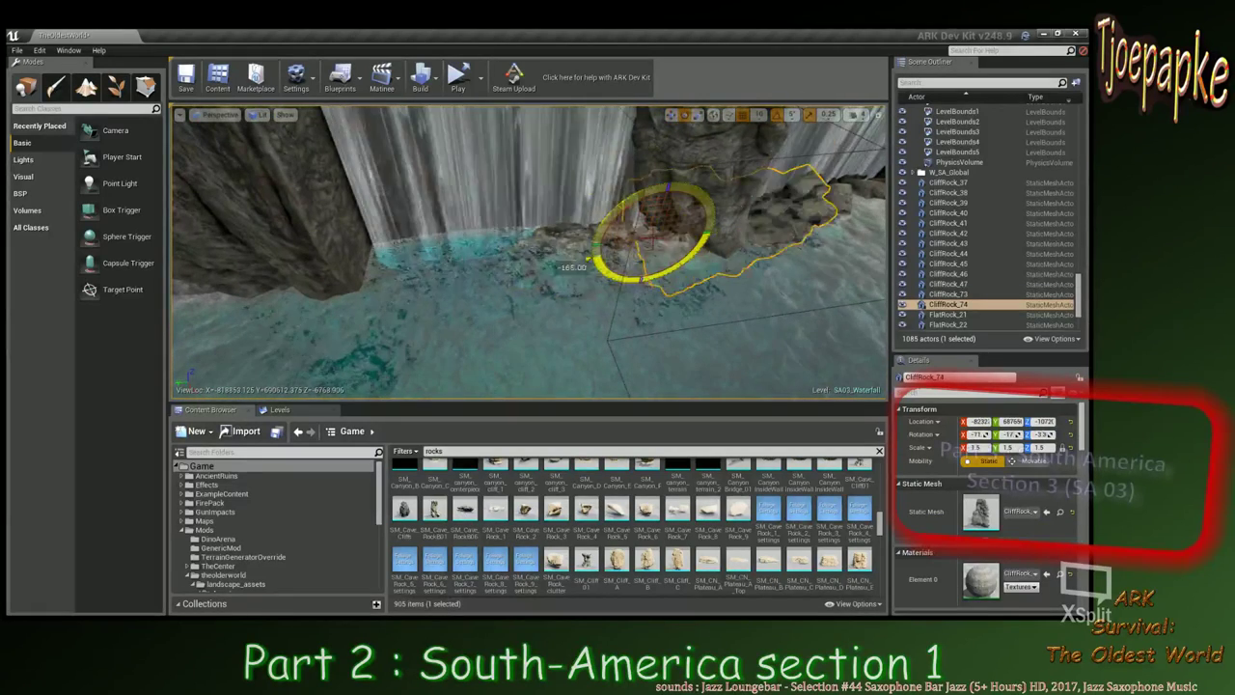
pyautogui.moveTo(591, 252); pyautogui.dragTo(591, 246)
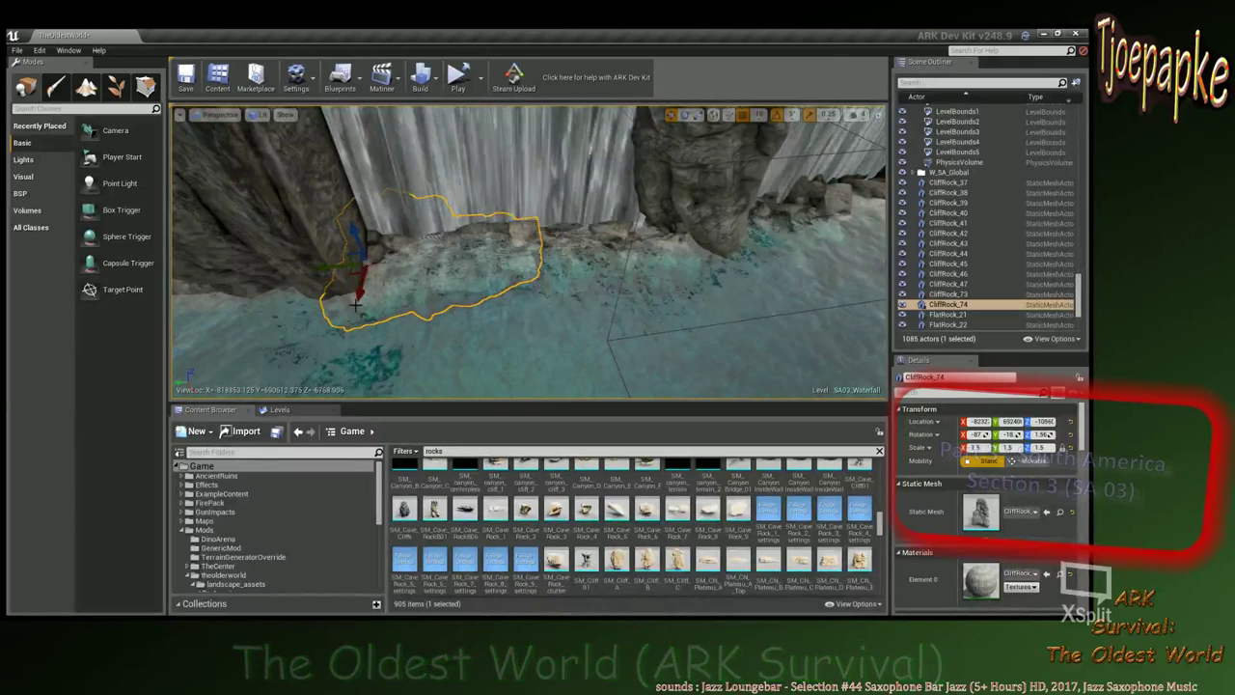
# Hide the B4_Far_wtrfll_Plane7 waterfall mesh in the SA03_Waterfall folder to expose the landscape behind both openings.
pyautogui.moveTo(529, 253); pyautogui.dragTo(405, 328, button='right')
pyautogui.moveTo(566, 295); pyautogui.dragTo(753, 263, button='right')
pyautogui.moveTo(529, 253); pyautogui.dragTo(564, 203, button='right')
pyautogui.moveTo(585, 247); pyautogui.dragTo(586, 259, button='right')
pyautogui.click(513, 296)
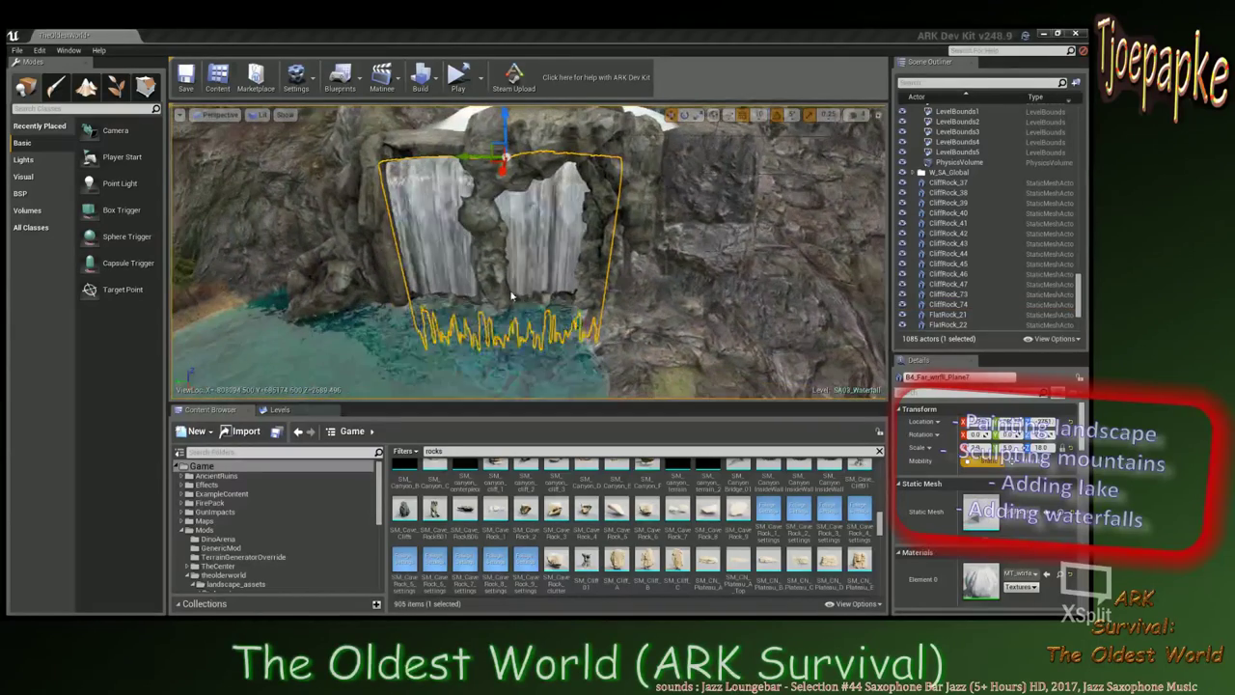
pyautogui.click(681, 247)
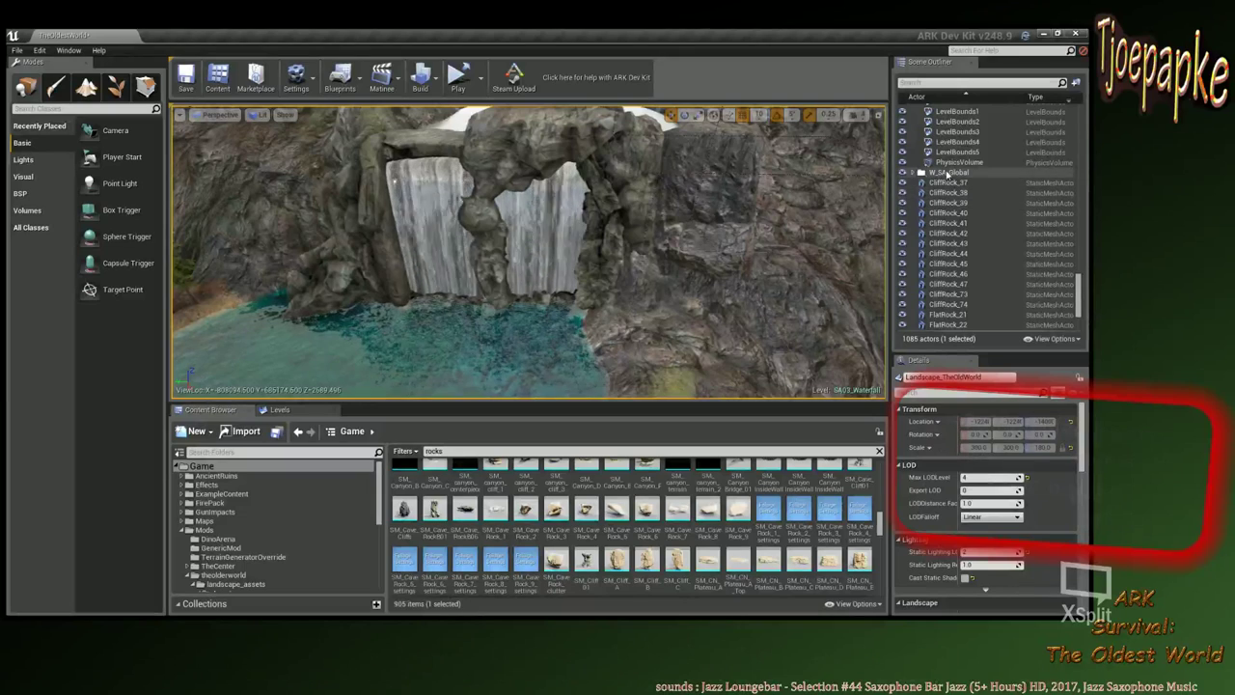
pyautogui.scroll(5, 934, 176)
pyautogui.scroll(-10, 934, 177)
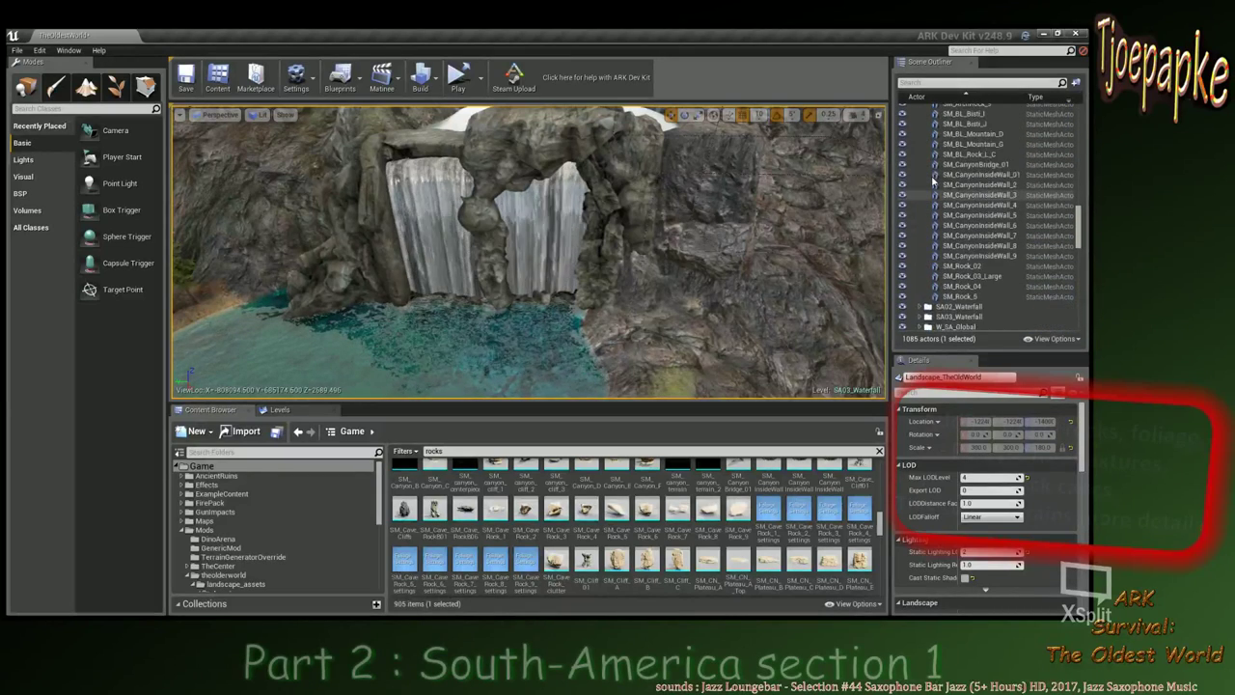
pyautogui.scroll(15, 934, 181)
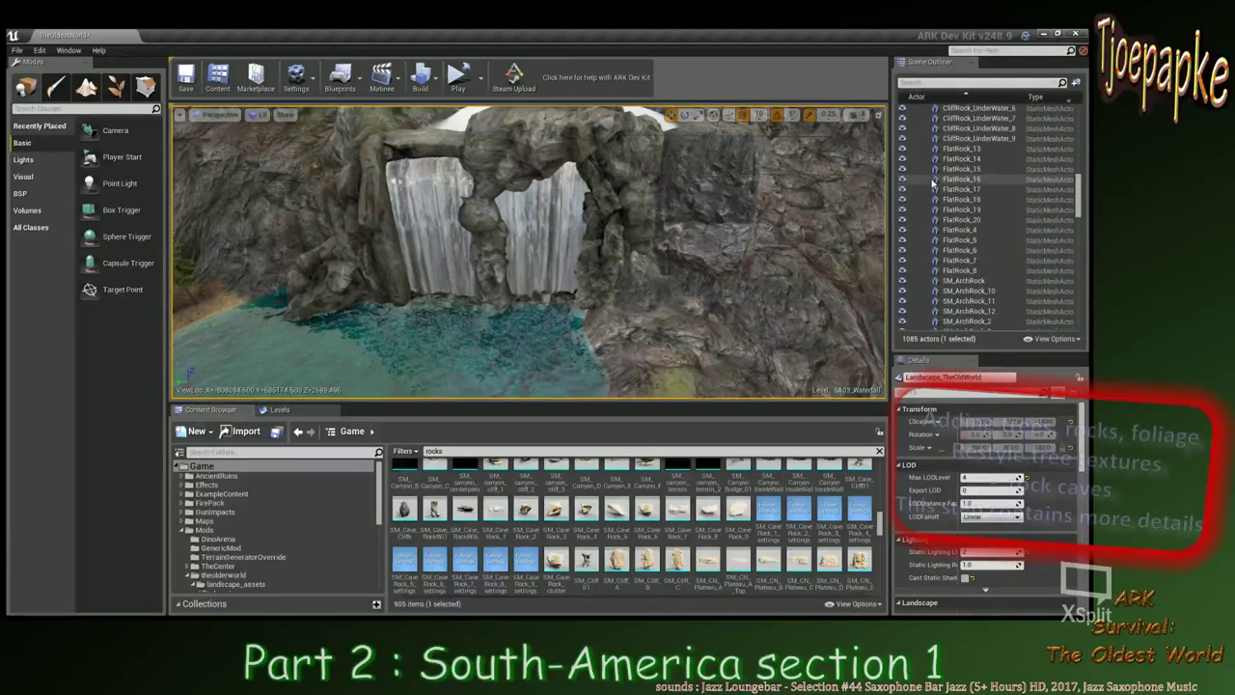
pyautogui.moveTo(1079, 194); pyautogui.dragTo(1070, 126)
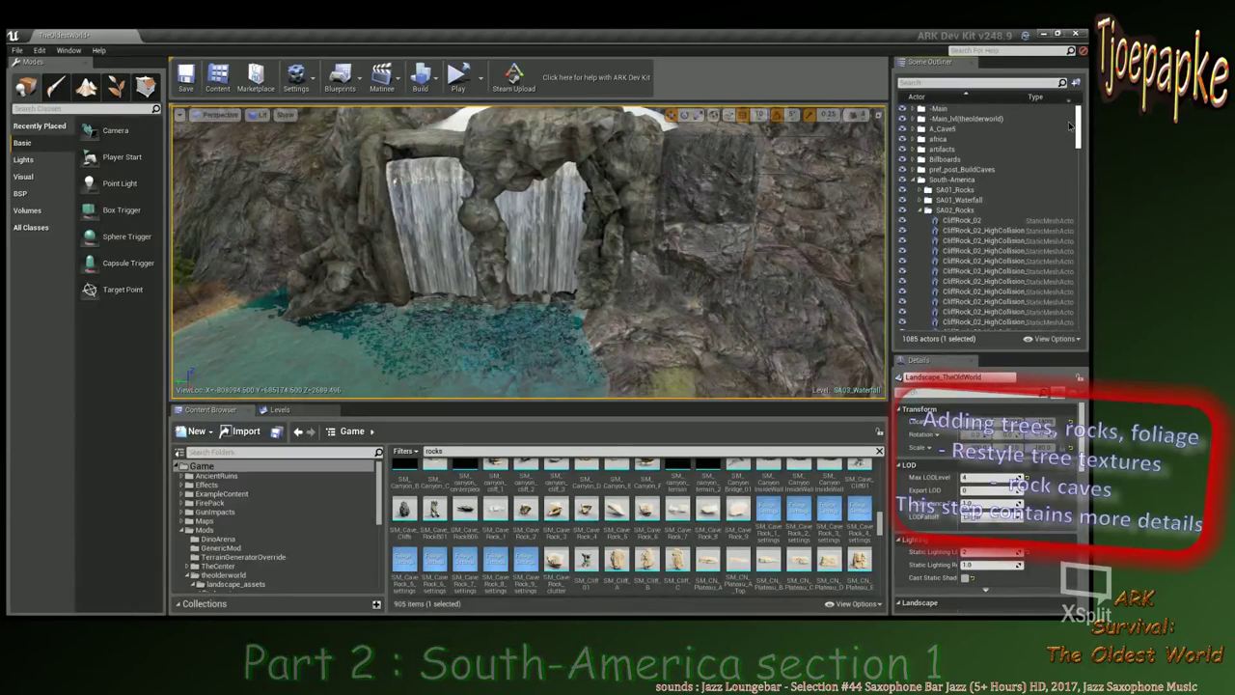
pyautogui.click(924, 210)
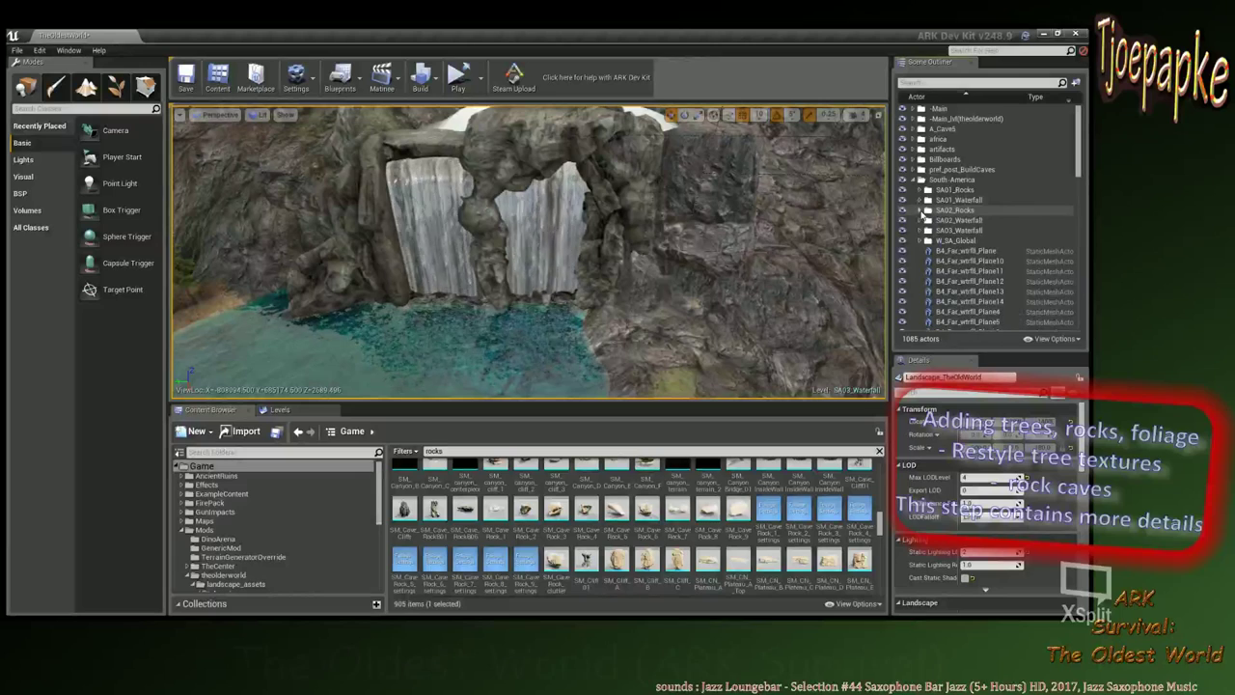
pyautogui.click(920, 231)
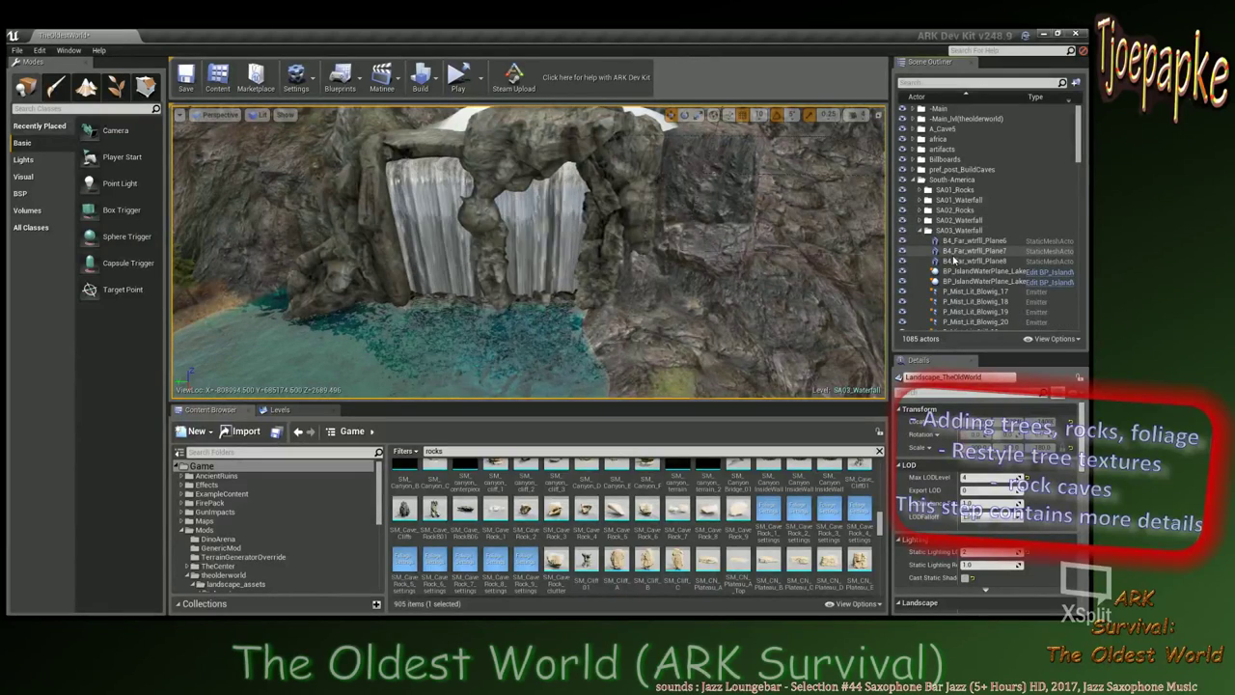
pyautogui.click(903, 253)
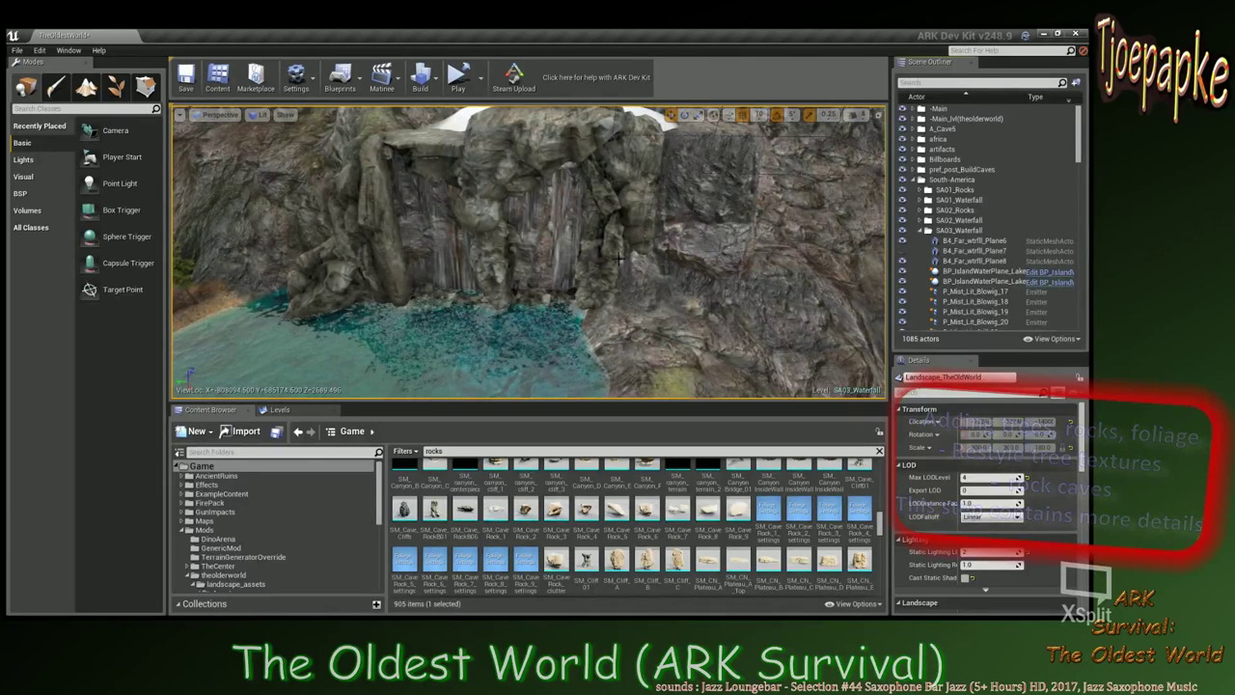
# Set up landscape sculpting with the Visibility tool and a brush size of 120.
pyautogui.moveTo(726, 292); pyautogui.dragTo(651, 288, button='right')
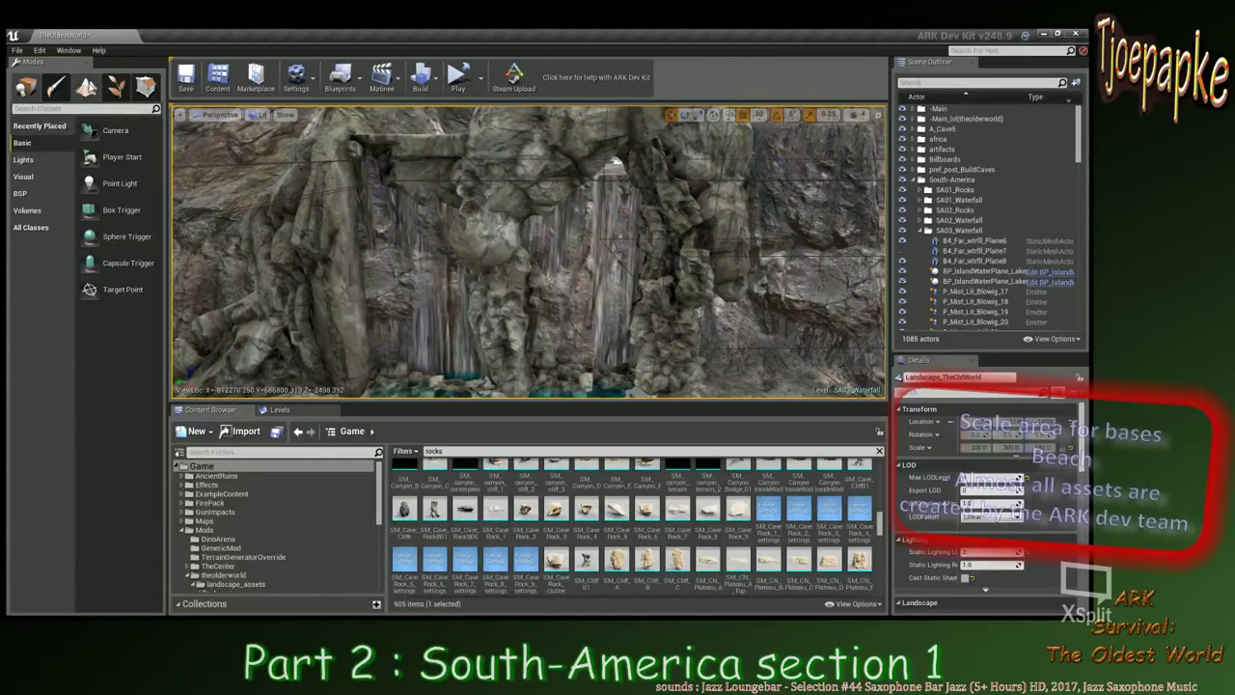
pyautogui.click(94, 91)
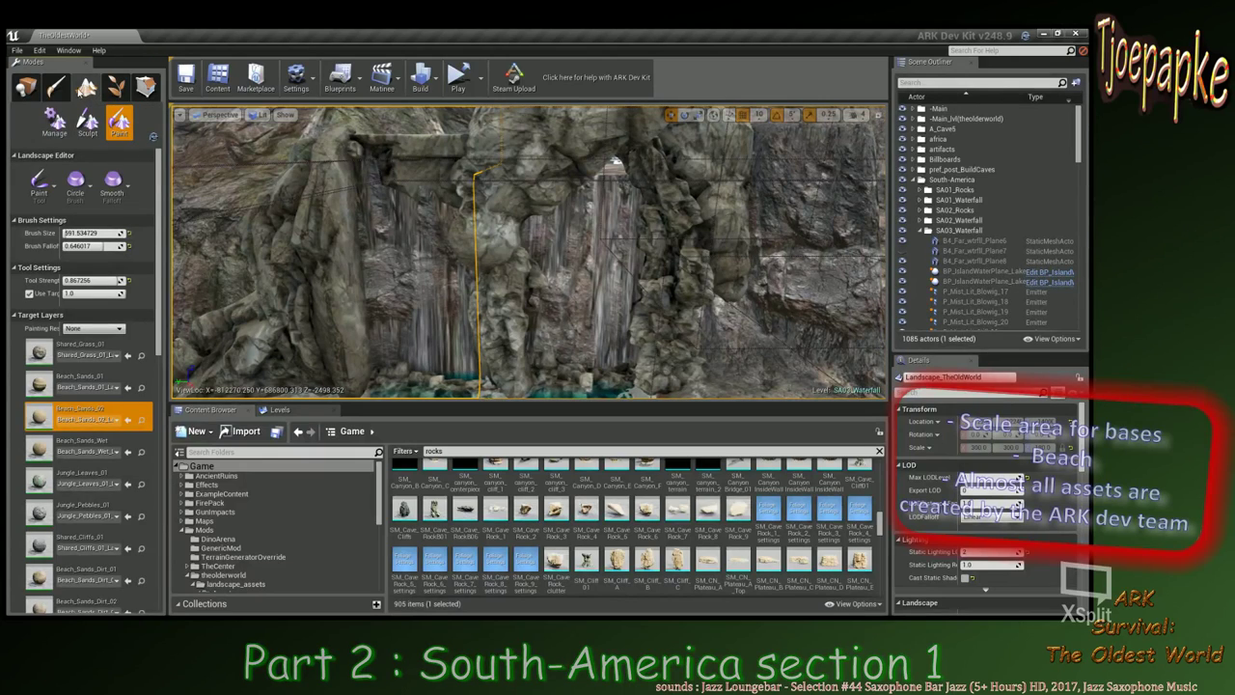
pyautogui.click(87, 118)
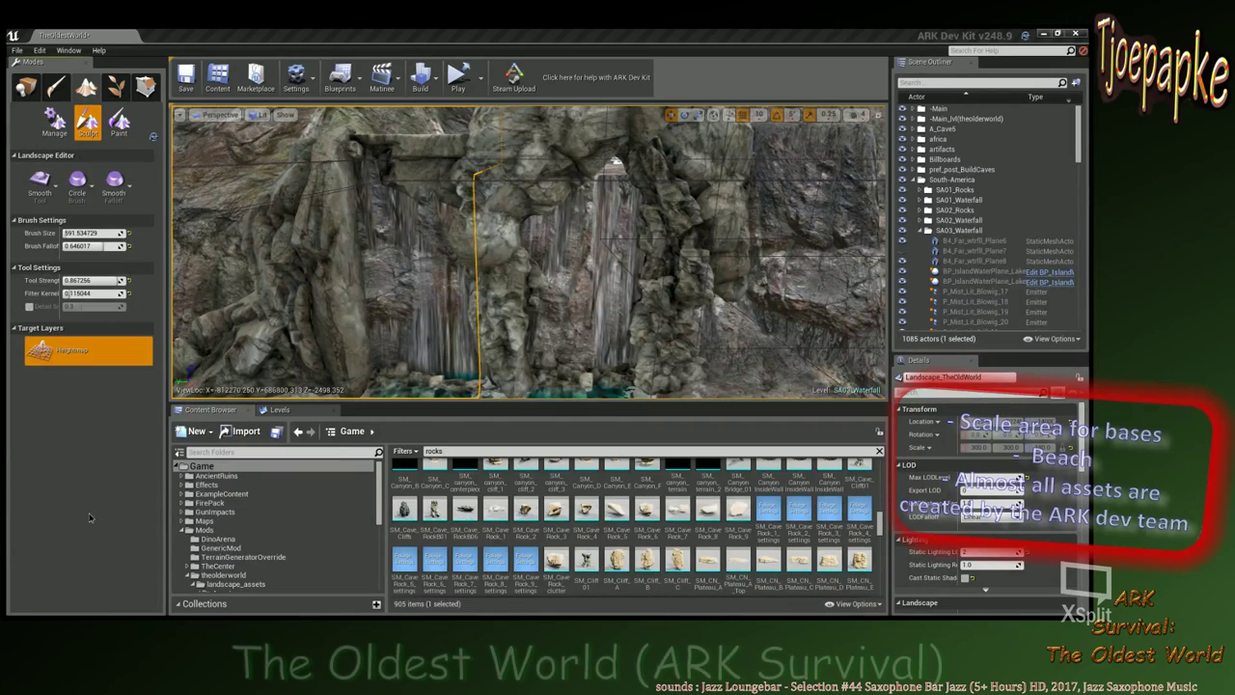
pyautogui.click(90, 519)
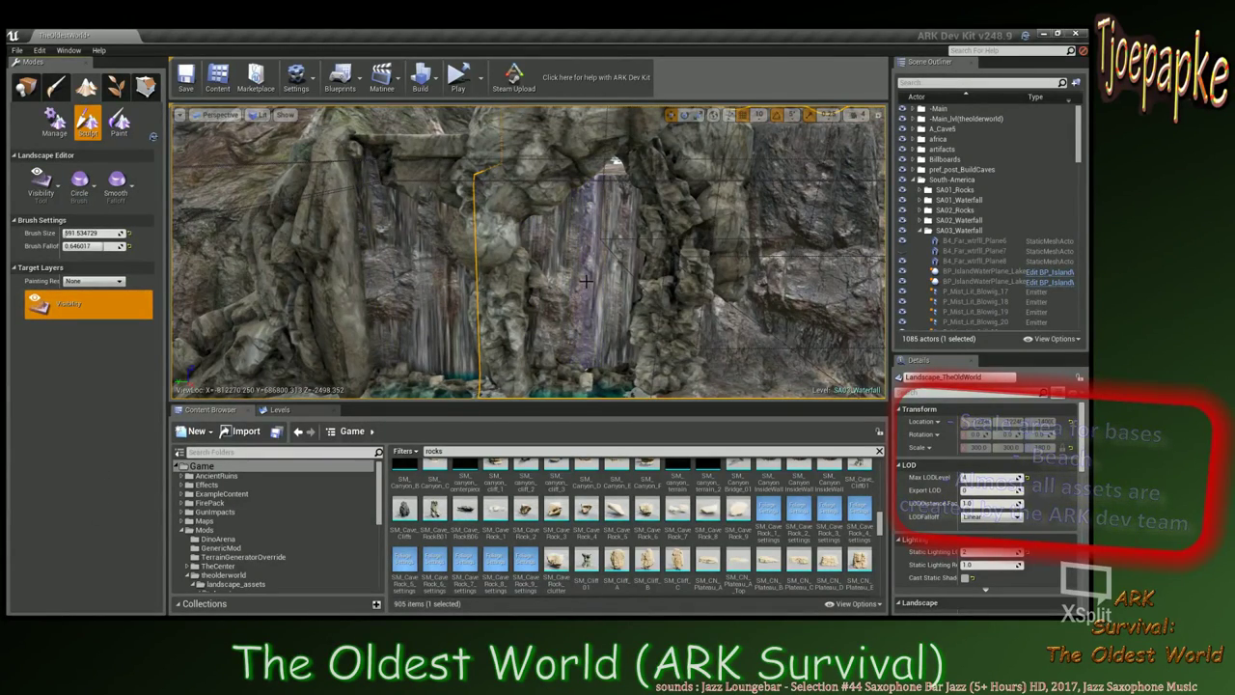
pyautogui.click(89, 233)
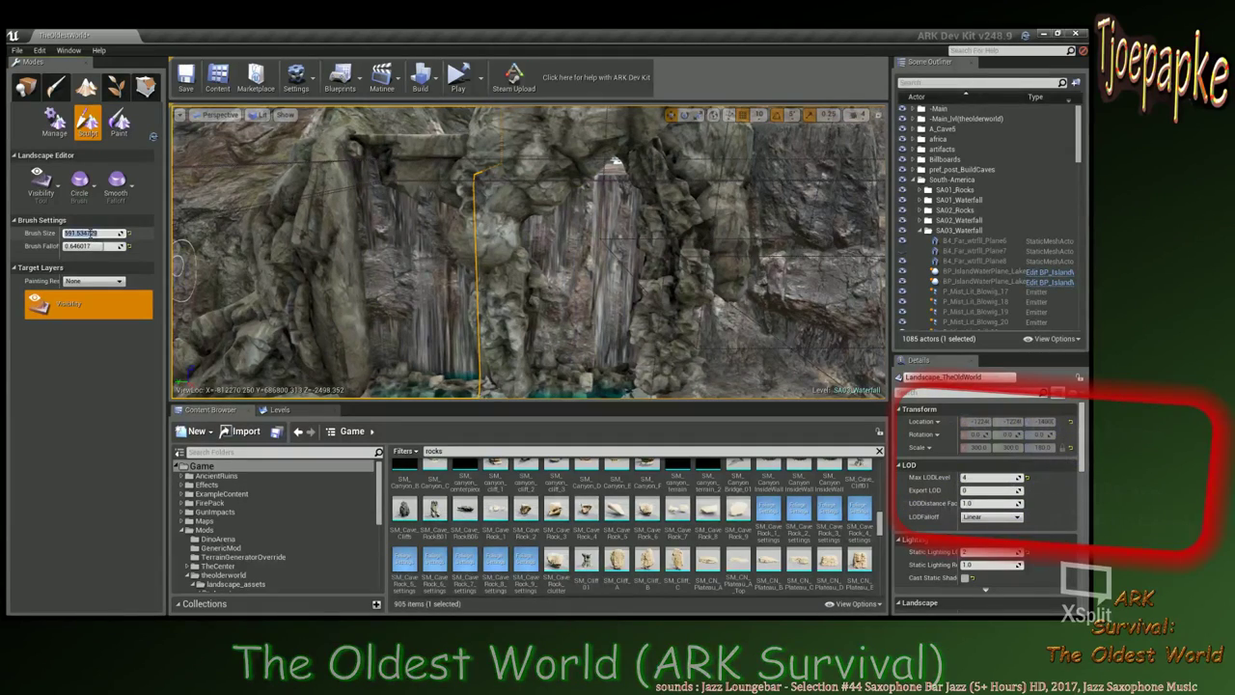
pyautogui.write('1')
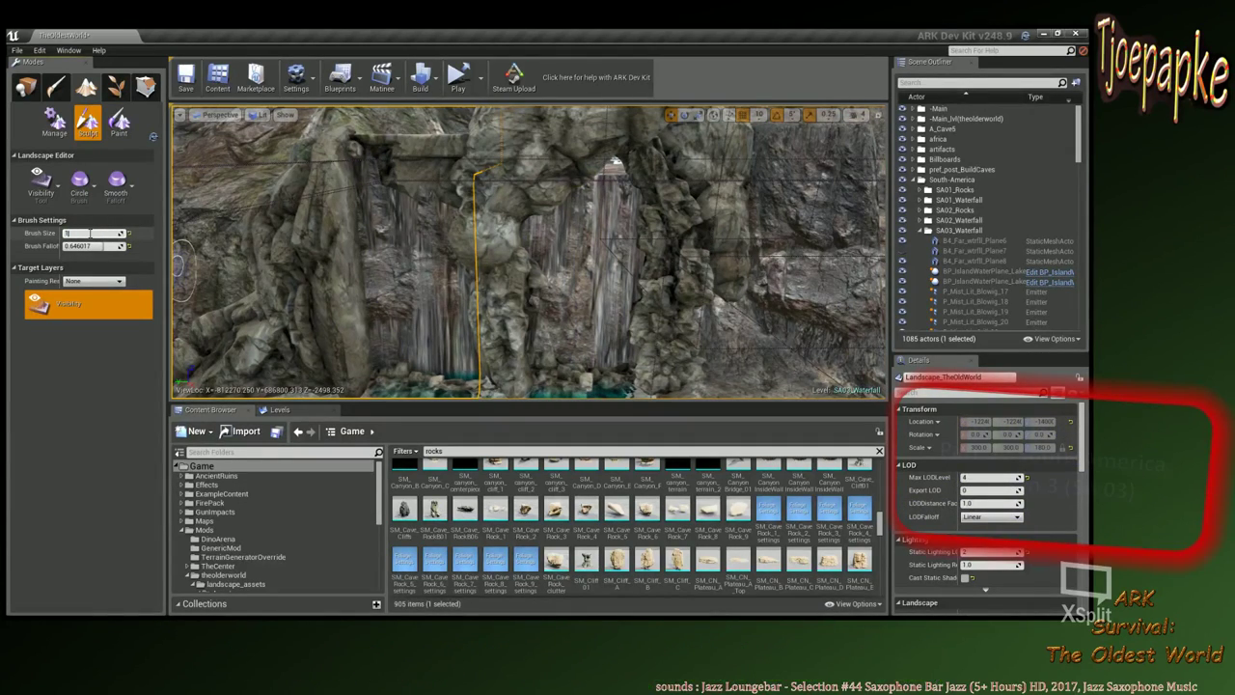
pyautogui.write('20')
pyautogui.press('Tab')
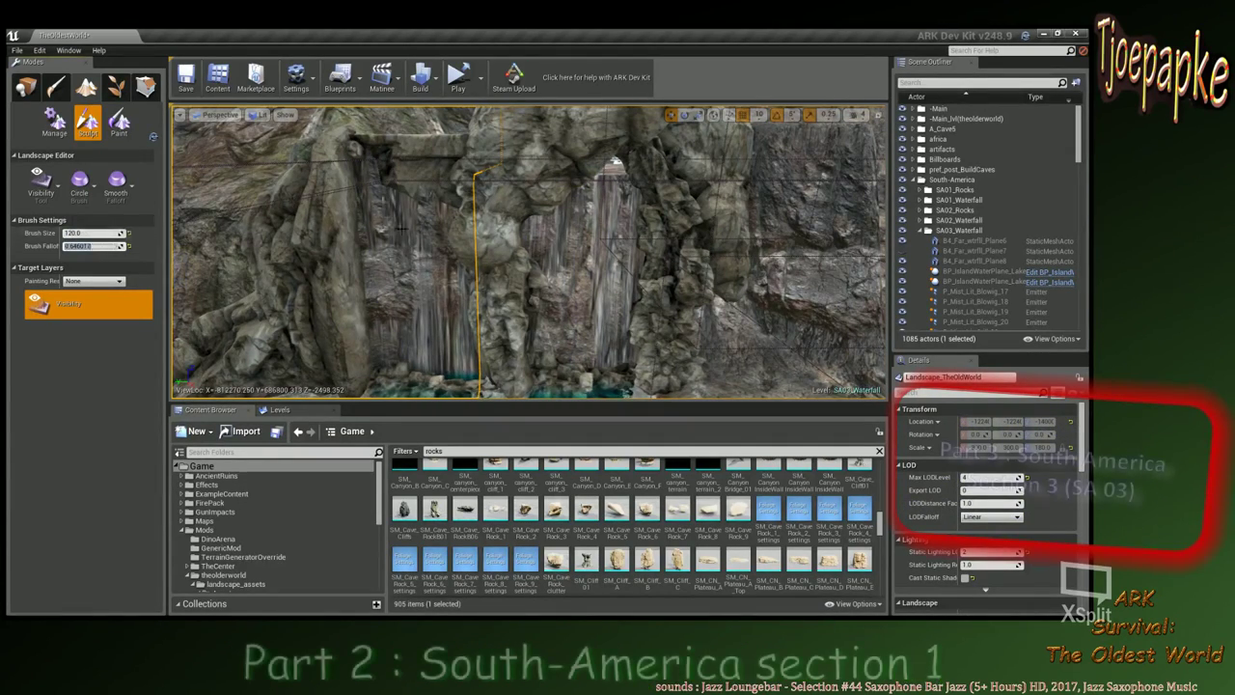
# Paint with the Visibility brush on the landscape wall behind the two waterfall openings.
pyautogui.click(578, 284)
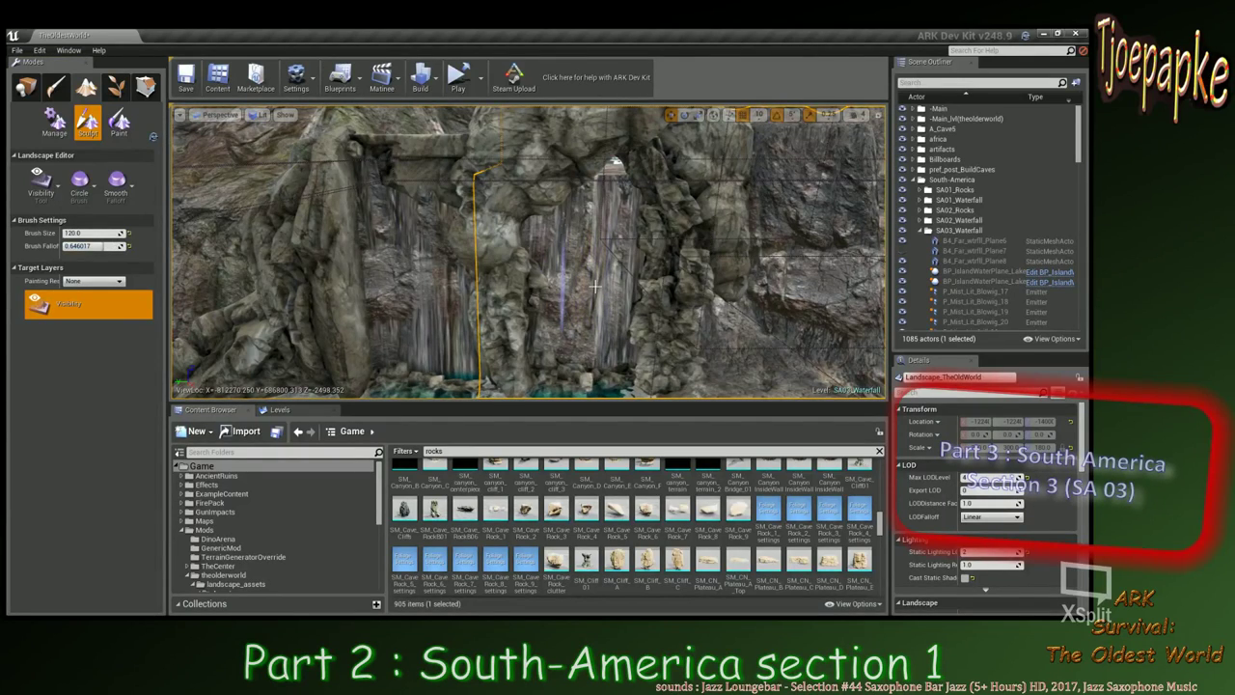
pyautogui.click(568, 273)
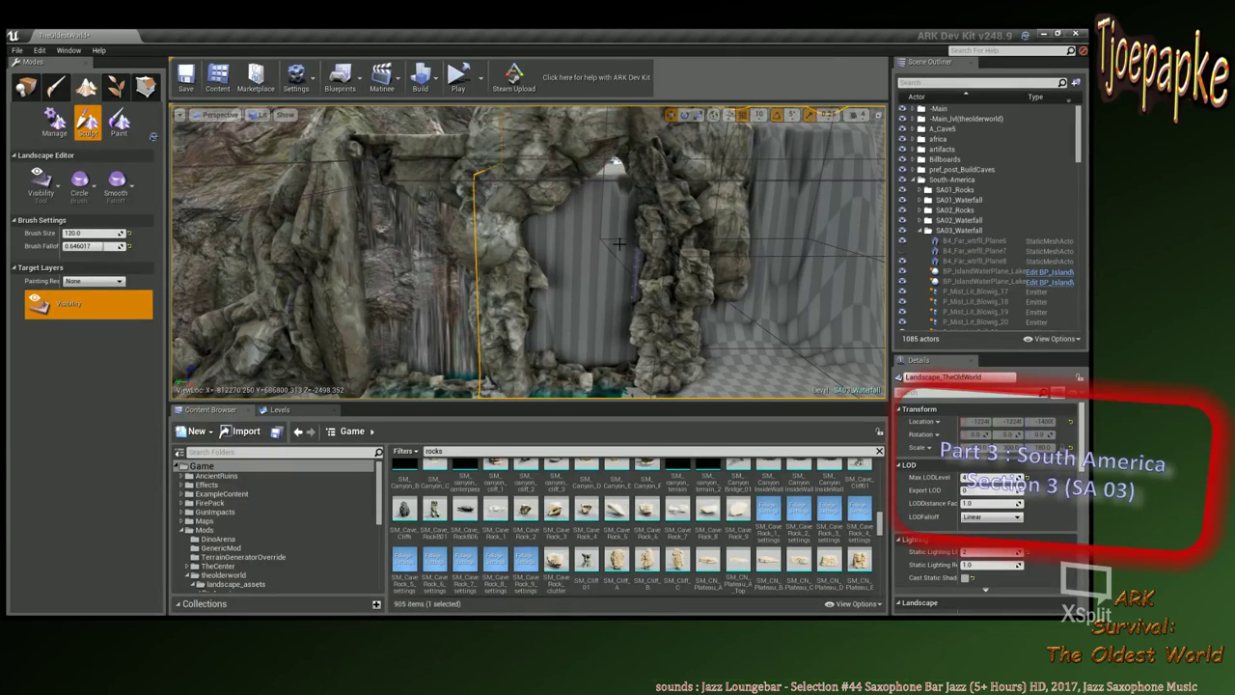
pyautogui.click(421, 275)
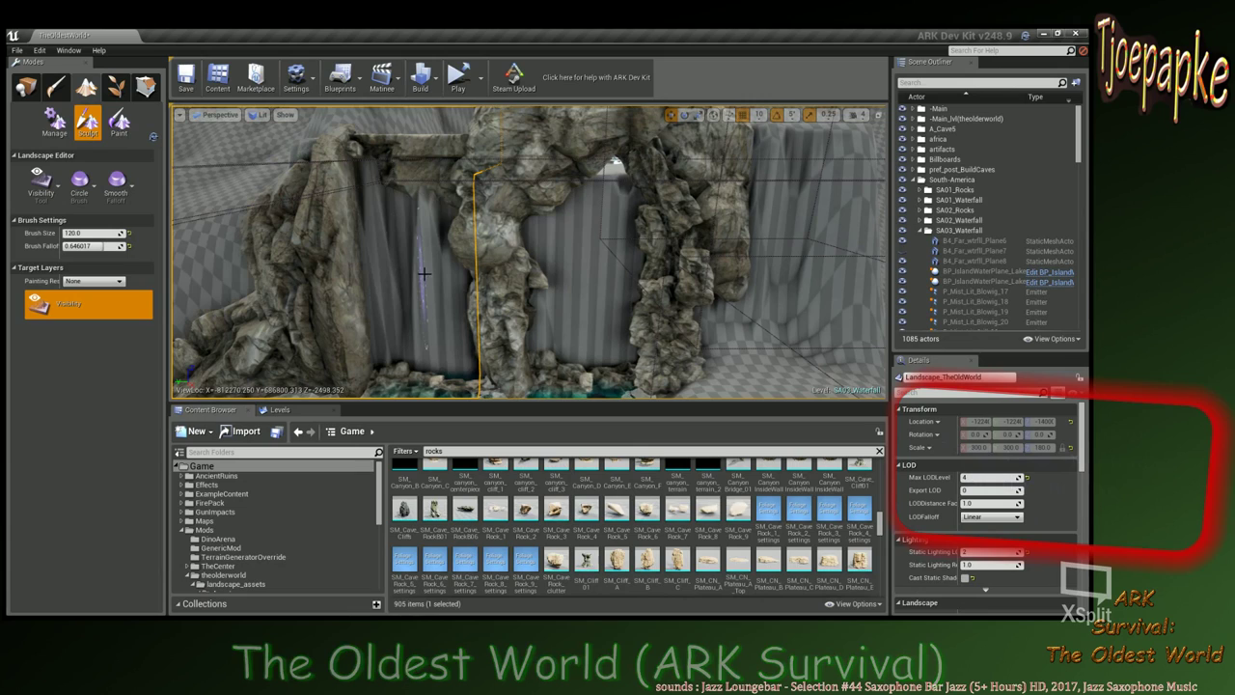
pyautogui.moveTo(424, 274); pyautogui.dragTo(450, 315, button='right')
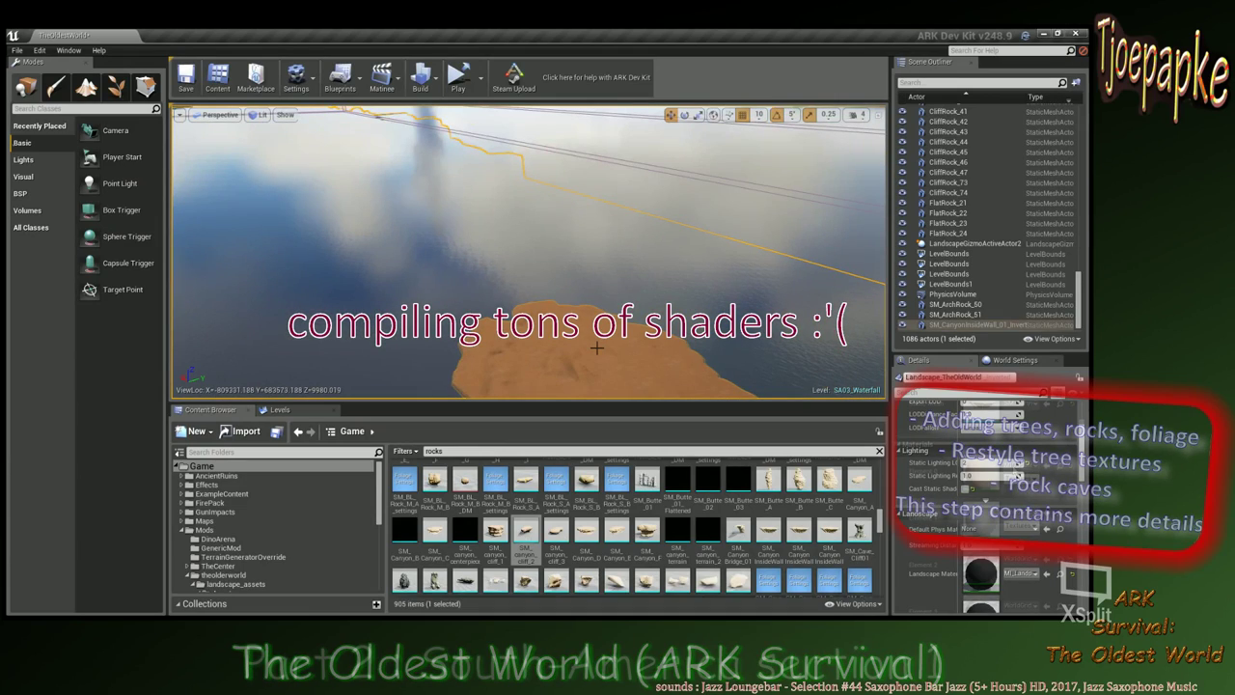
# Rotate the inverted canyon inside wall mesh and move it across the upper lake, away from the waterfall's edge.
pyautogui.click(597, 347)
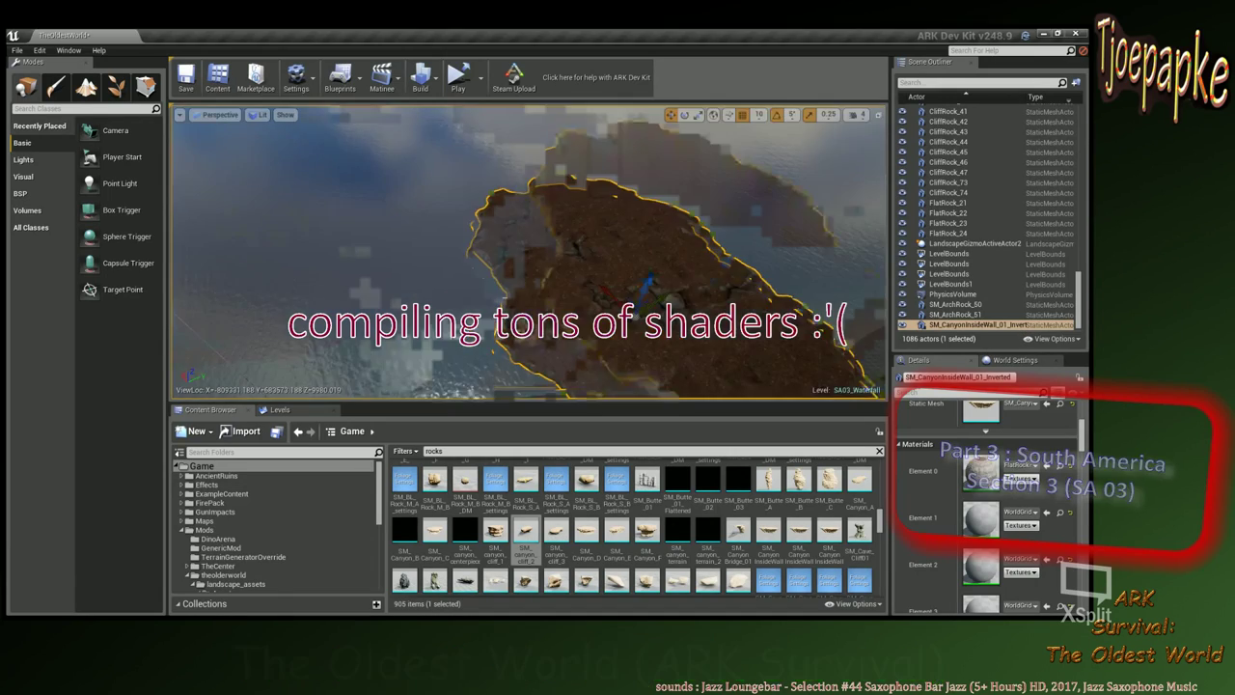
pyautogui.moveTo(528, 251); pyautogui.dragTo(576, 286, button='right')
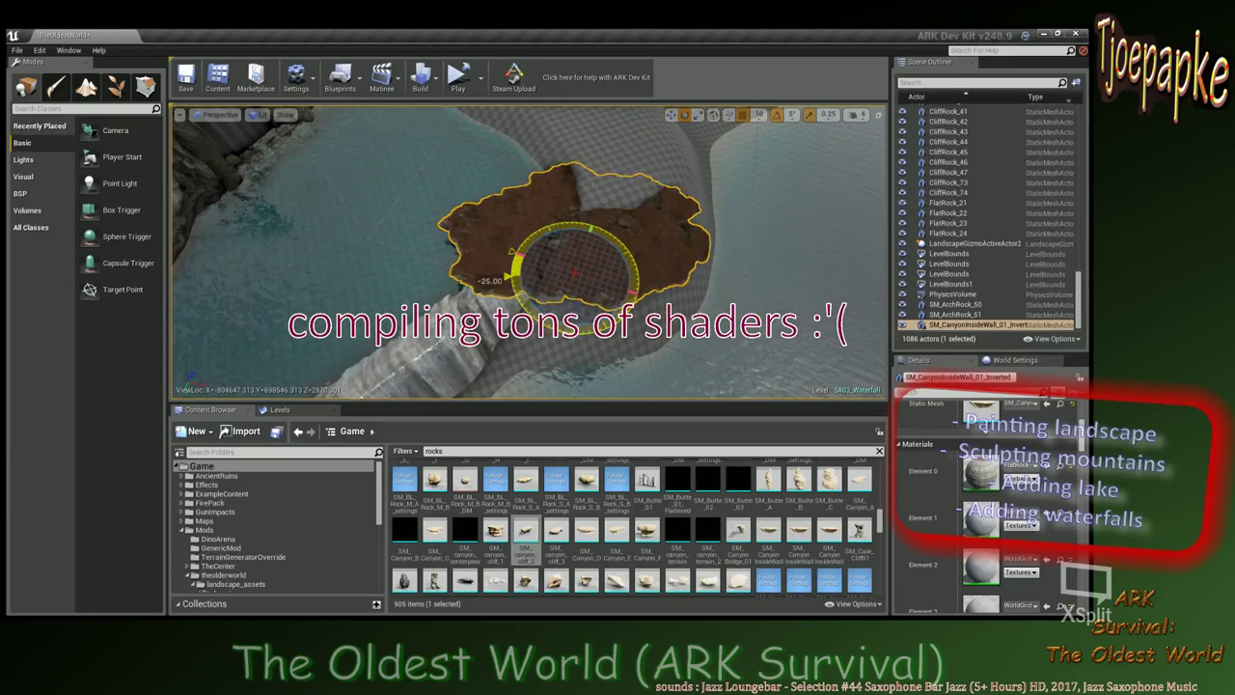
pyautogui.moveTo(513, 273); pyautogui.dragTo(526, 289)
pyautogui.press('w')
pyautogui.moveTo(607, 284); pyautogui.dragTo(508, 245)
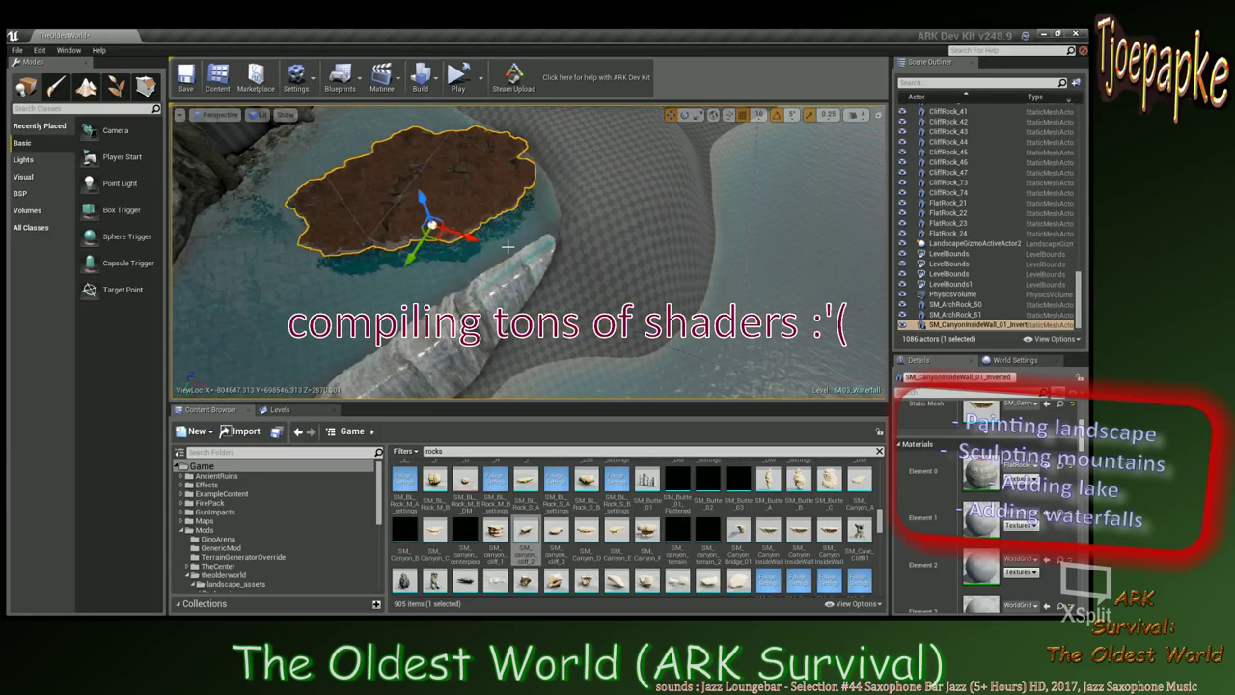
# Move the large FlatRock into place along the top edge of the lower waterfall at the lake's outlet.
pyautogui.moveTo(508, 245); pyautogui.dragTo(478, 247, button='right')
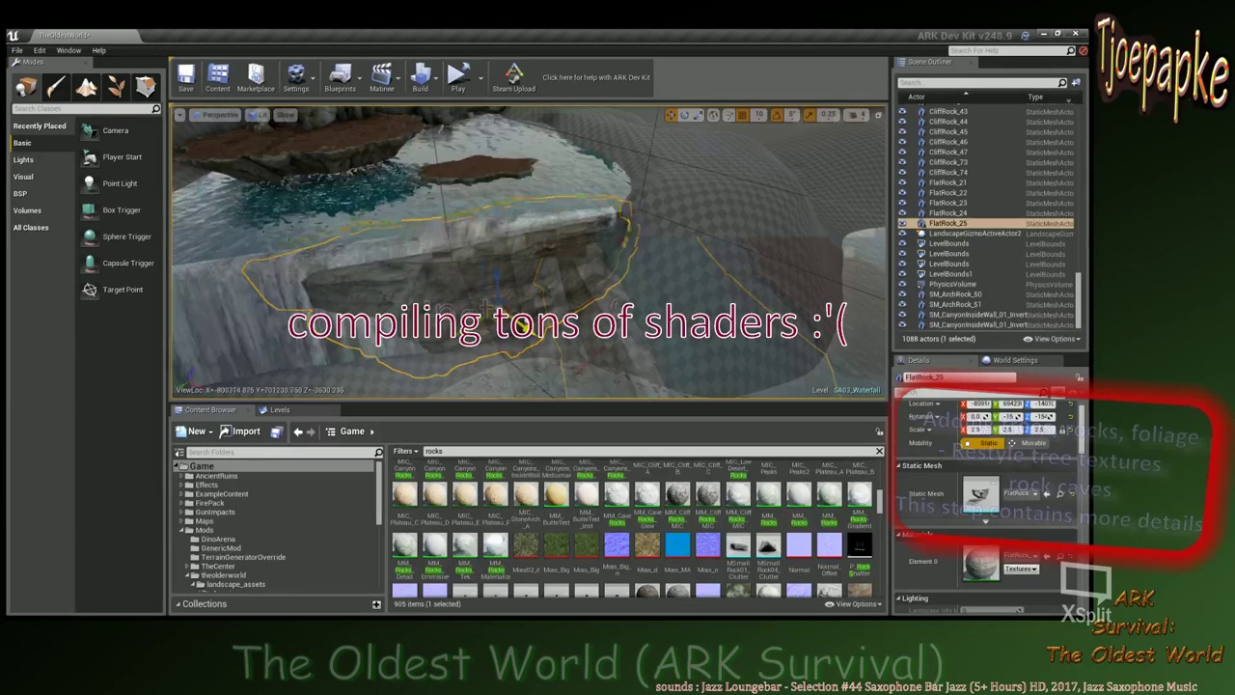
pyautogui.press('w')
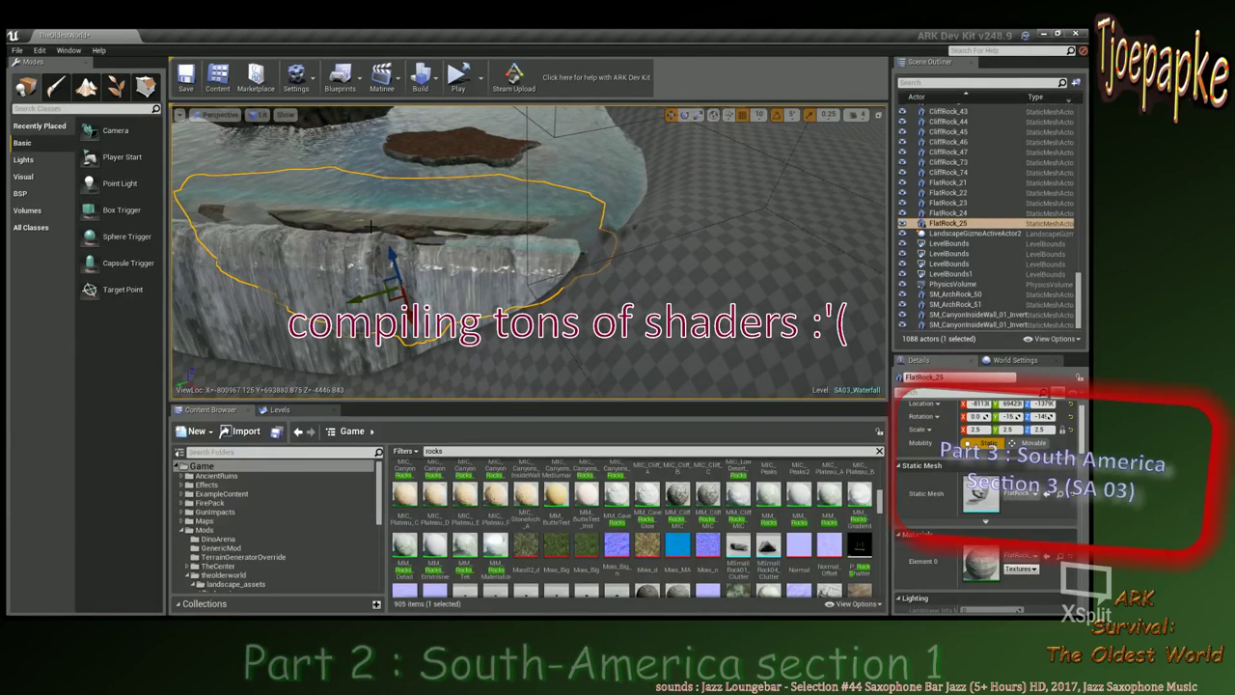
pyautogui.moveTo(366, 298); pyautogui.dragTo(392, 298)
pyautogui.moveTo(432, 306); pyautogui.dragTo(436, 319)
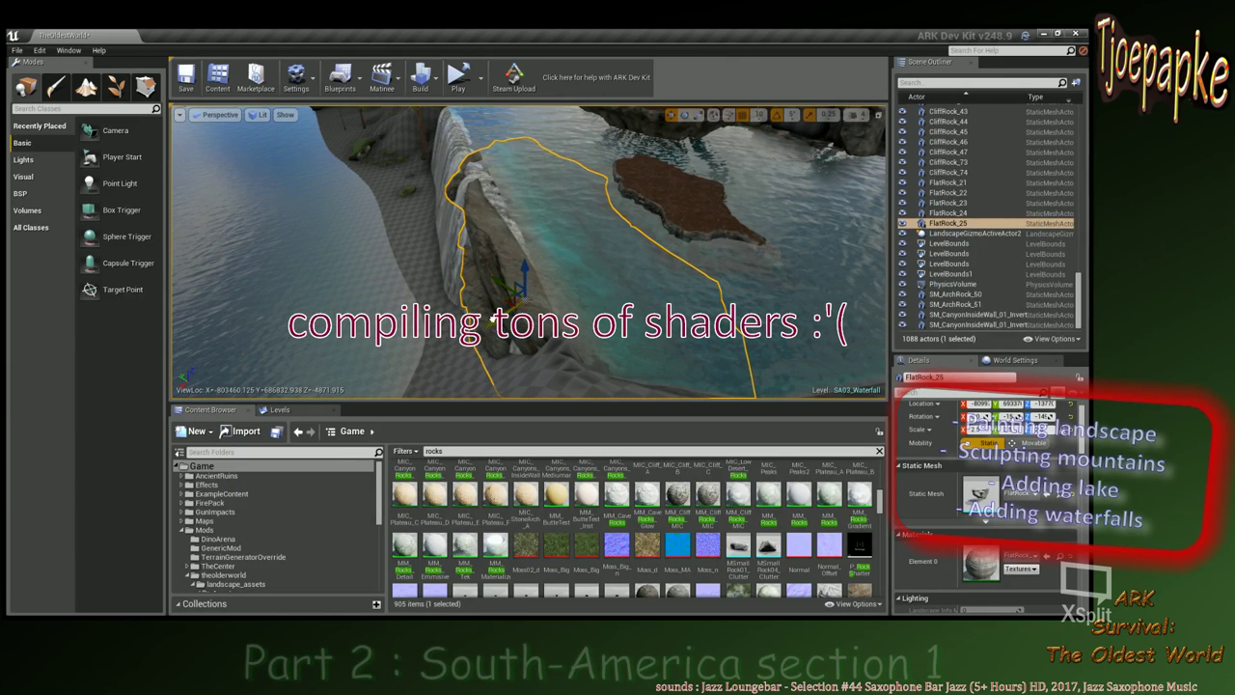
pyautogui.moveTo(497, 281); pyautogui.dragTo(500, 290)
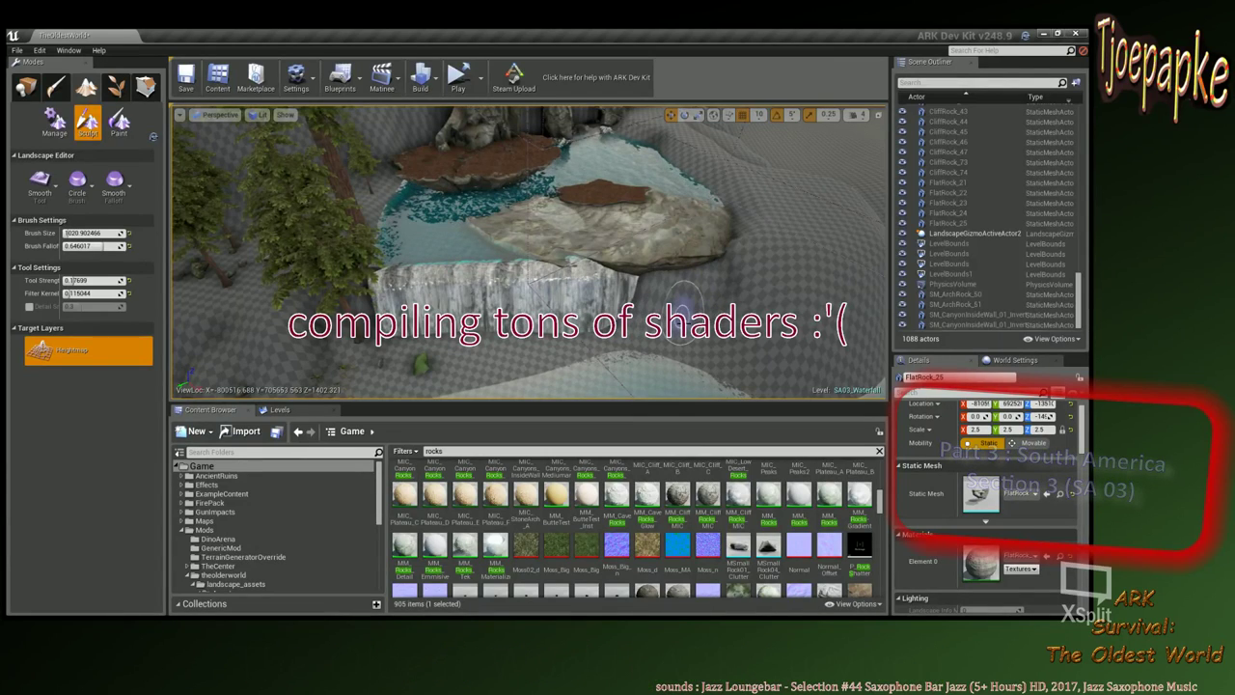
# Flatten the landscape at the foot of the lower waterfall with the Flatten sculpting tool.
pyautogui.moveTo(683, 312)
pyautogui.mouseDown(button='right')
pyautogui.moveTo(648, 295)
pyautogui.moveTo(627, 312)
pyautogui.moveTo(725, 346)
pyautogui.moveTo(627, 376)
pyautogui.mouseUp(button='right')
pyautogui.press('w')
pyautogui.press('s')
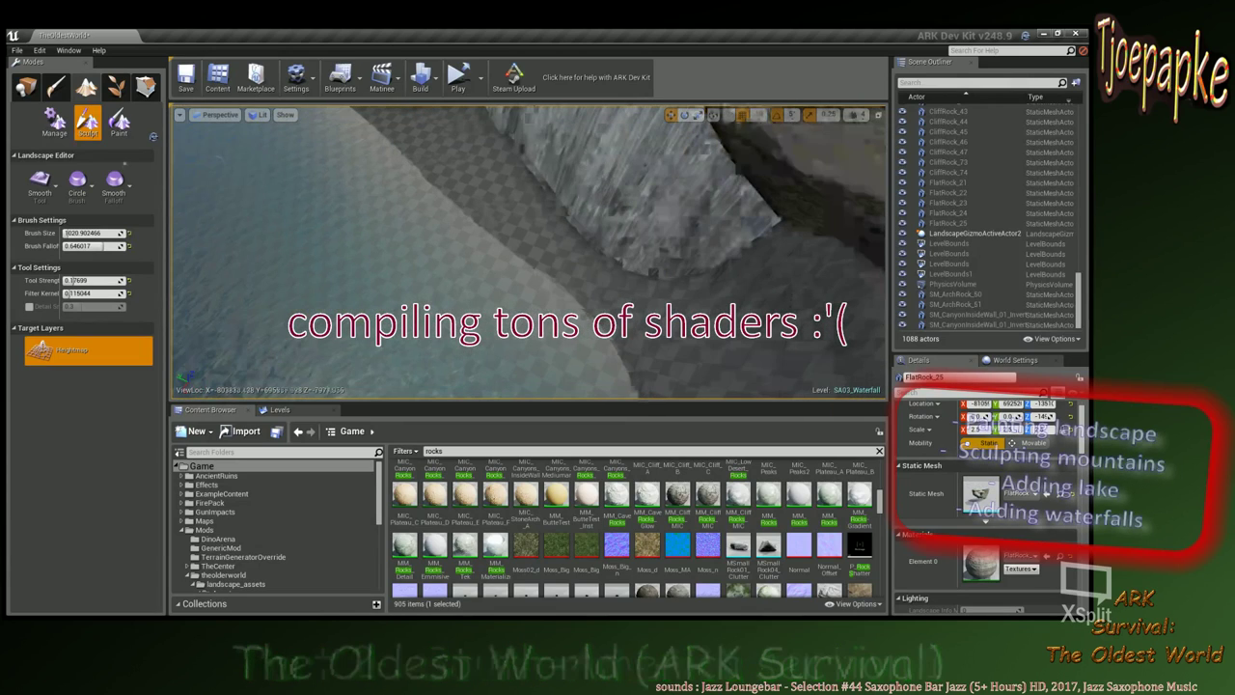
pyautogui.moveTo(617, 251); pyautogui.dragTo(606, 239, button='right')
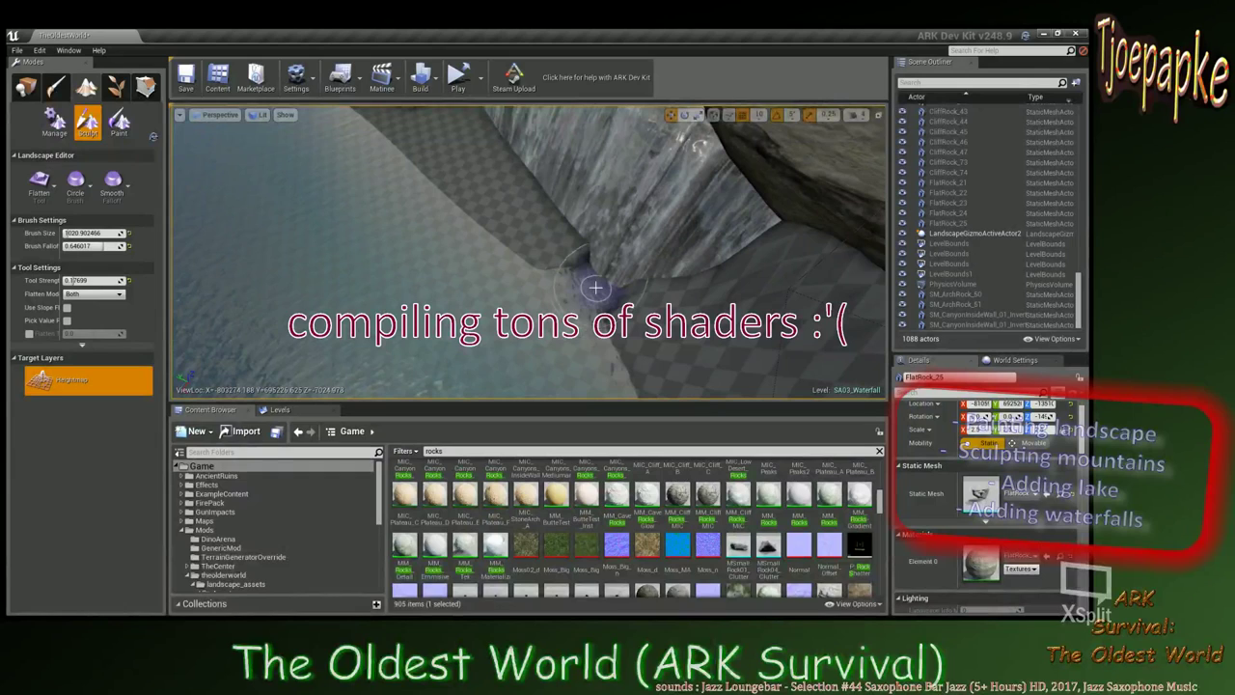
pyautogui.moveTo(596, 287)
pyautogui.mouseDown()
pyautogui.moveTo(493, 172)
pyautogui.moveTo(491, 221)
pyautogui.moveTo(596, 280)
pyautogui.mouseUp()
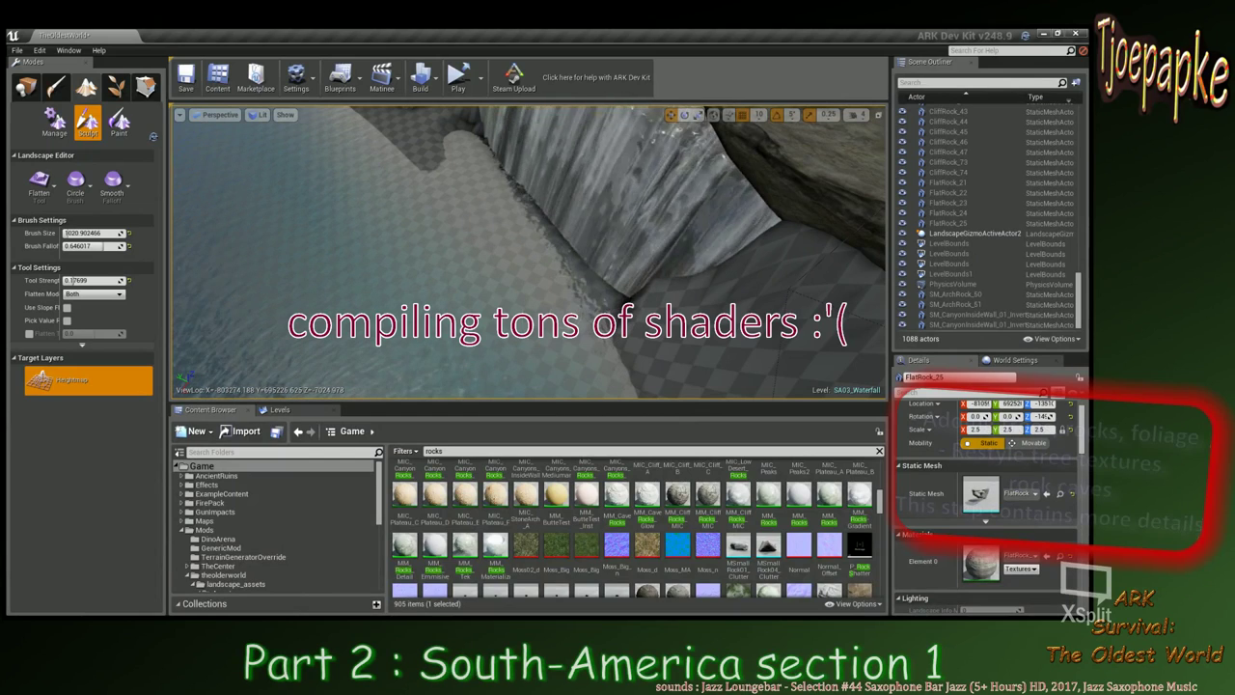
pyautogui.press('a')
pyautogui.moveTo(595, 279); pyautogui.dragTo(637, 281, button='right')
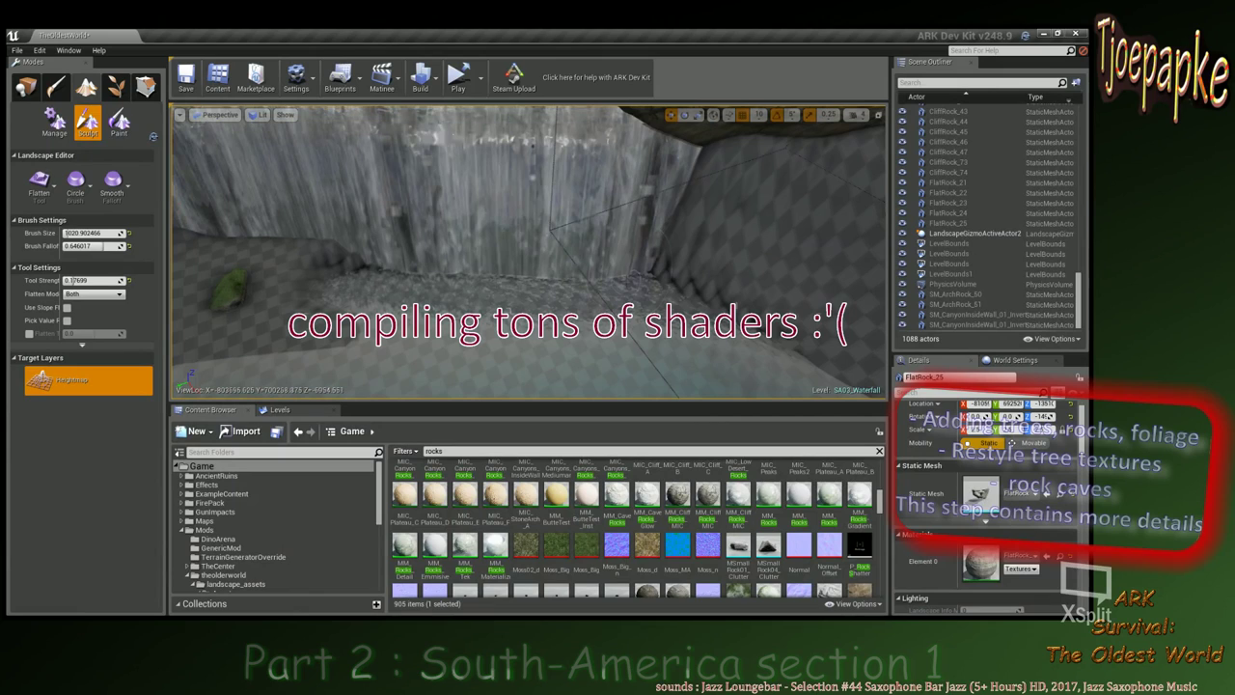
# Smooth the landscape at the foot of the lower waterfall and along its adjoining wall with the Smooth sculpting tool.
pyautogui.moveTo(637, 281); pyautogui.dragTo(624, 319, button='right')
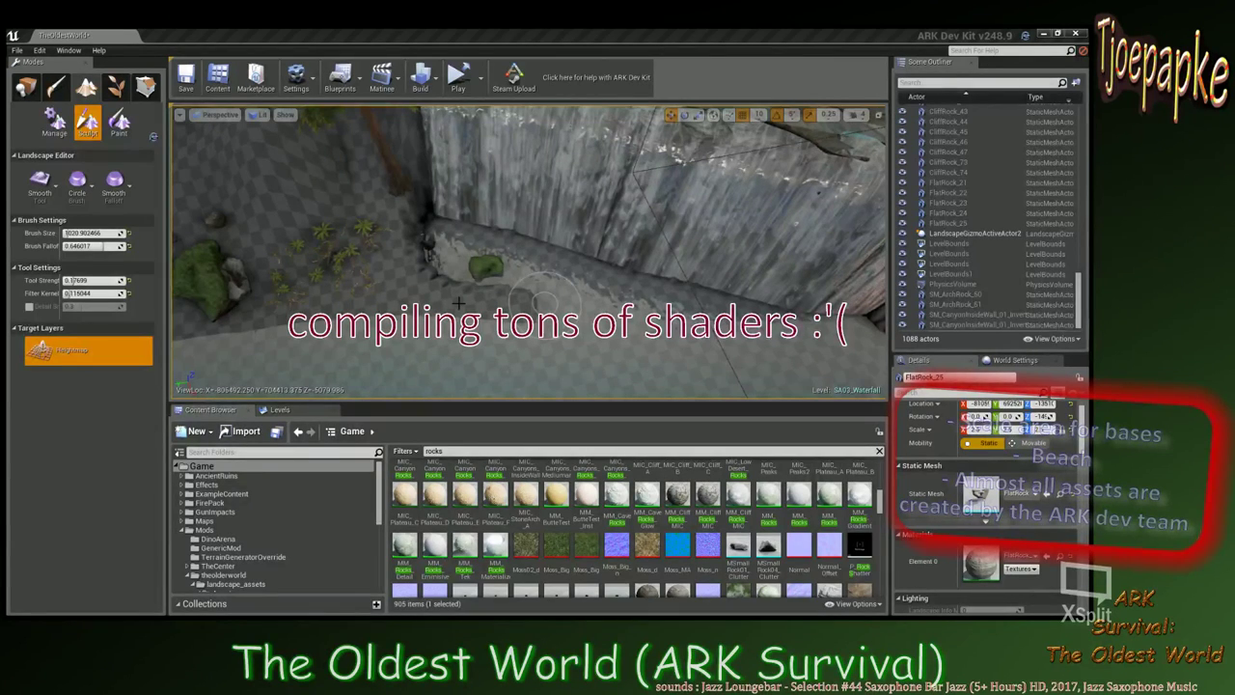
pyautogui.press('s')
pyautogui.moveTo(457, 301); pyautogui.dragTo(511, 253, button='right')
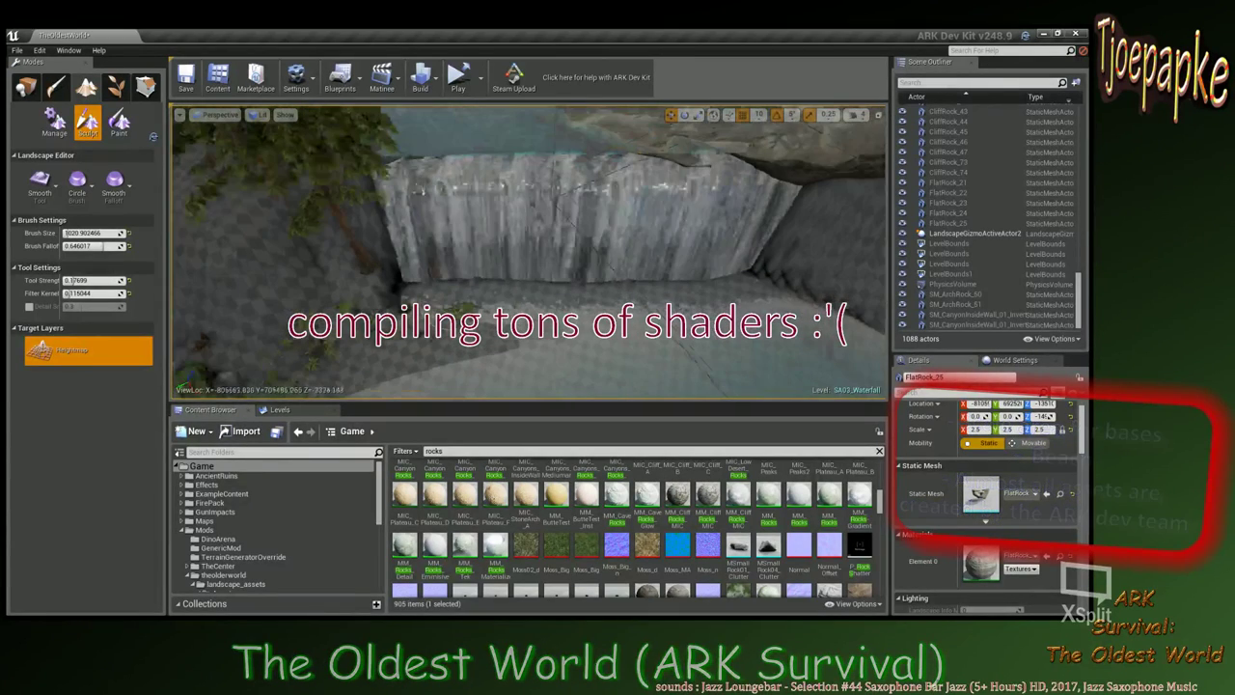
pyautogui.moveTo(577, 323); pyautogui.dragTo(555, 323, button='right')
pyautogui.press('s')
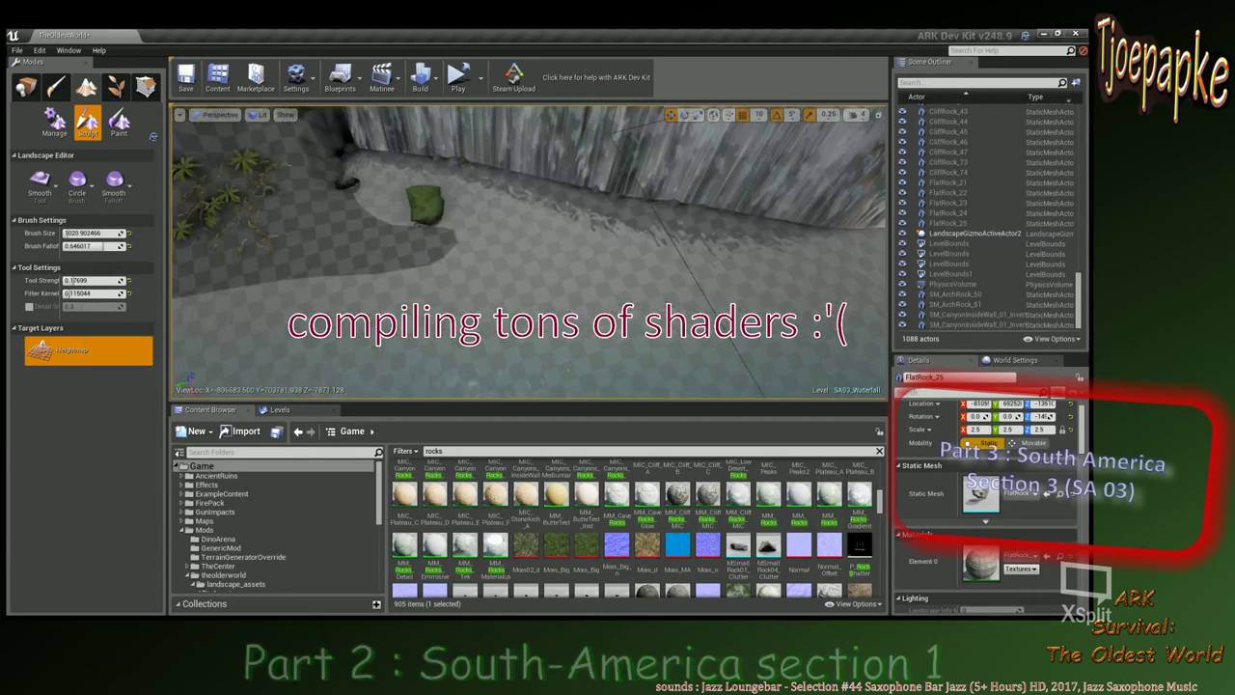
pyautogui.moveTo(509, 307)
pyautogui.mouseDown(button='right')
pyautogui.moveTo(473, 301)
pyautogui.moveTo(535, 308)
pyautogui.mouseUp(button='right')
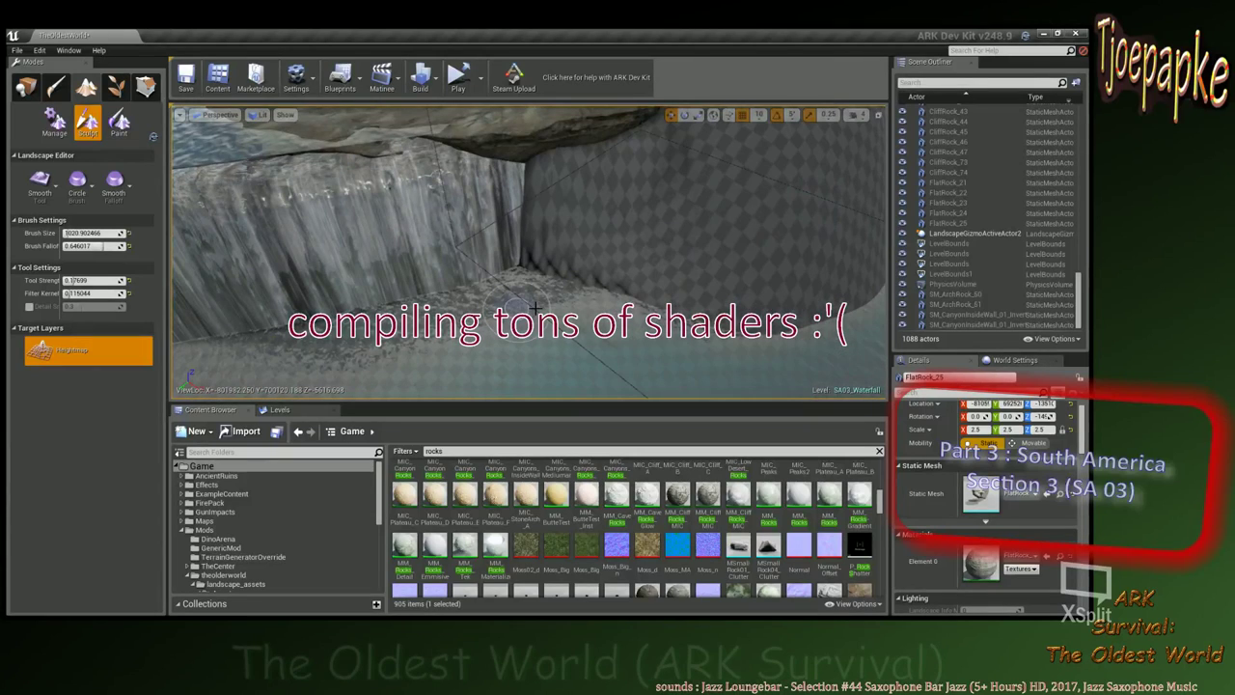
pyautogui.moveTo(536, 308); pyautogui.dragTo(560, 276)
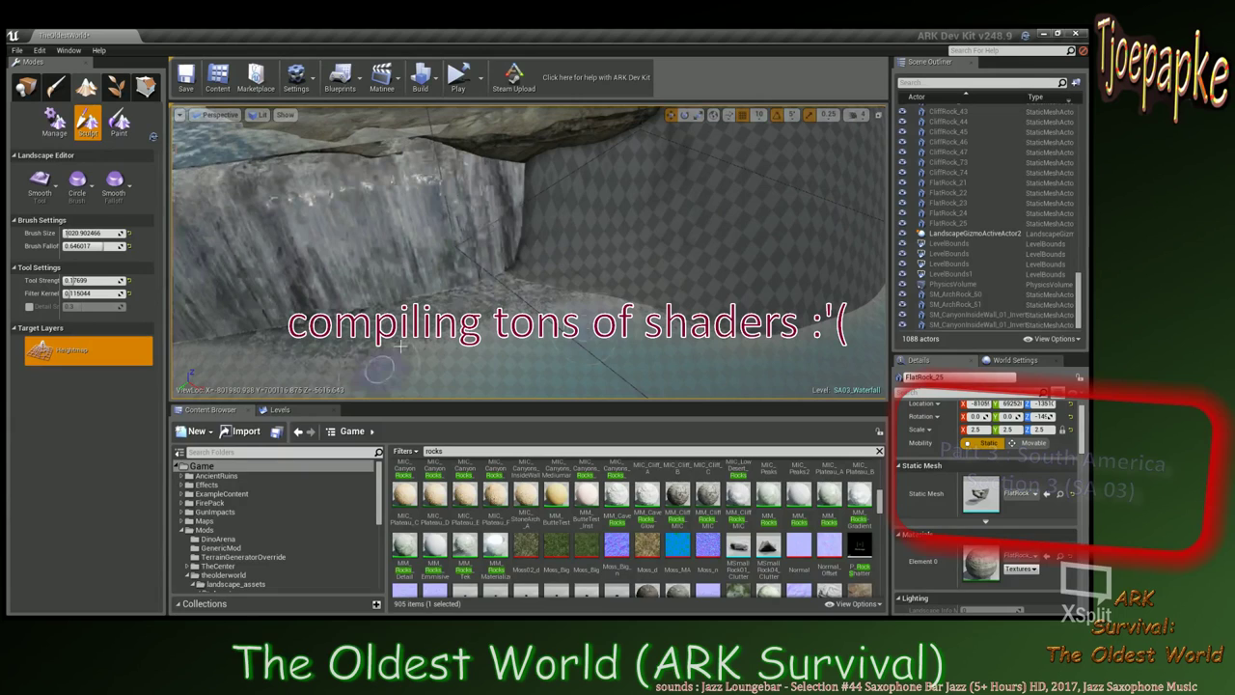
pyautogui.moveTo(400, 344); pyautogui.dragTo(399, 345, button='right')
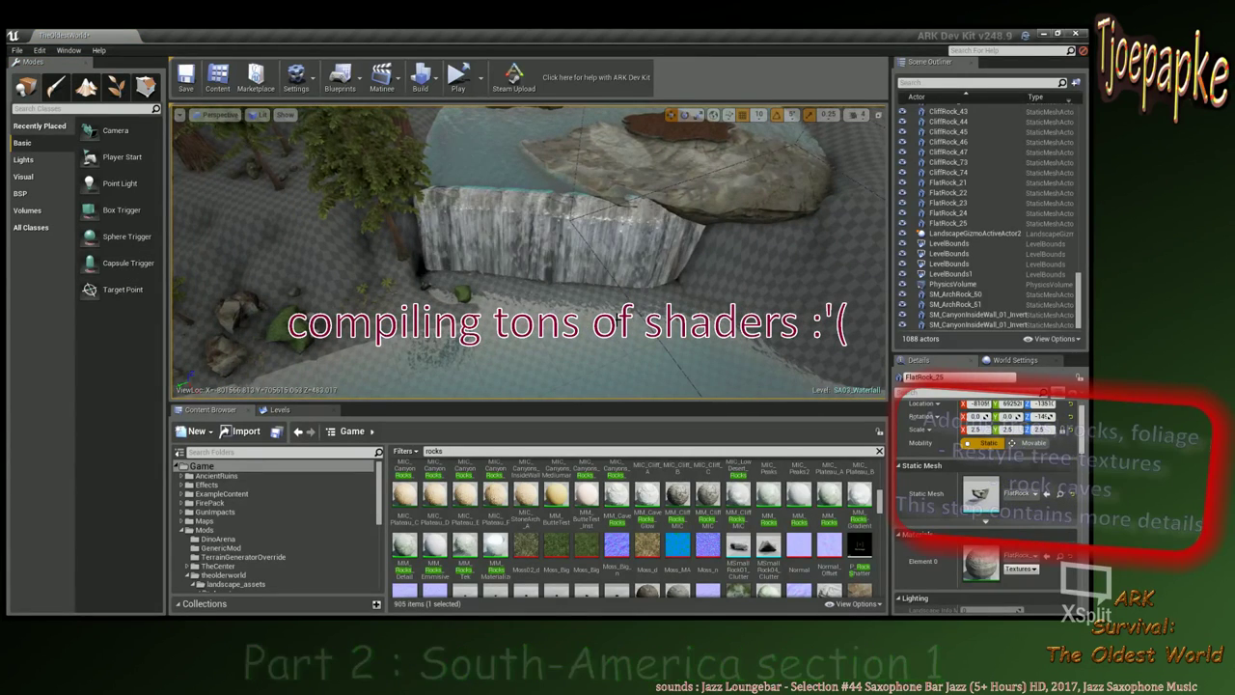
pyautogui.moveTo(619, 319); pyautogui.dragTo(618, 319, button='right')
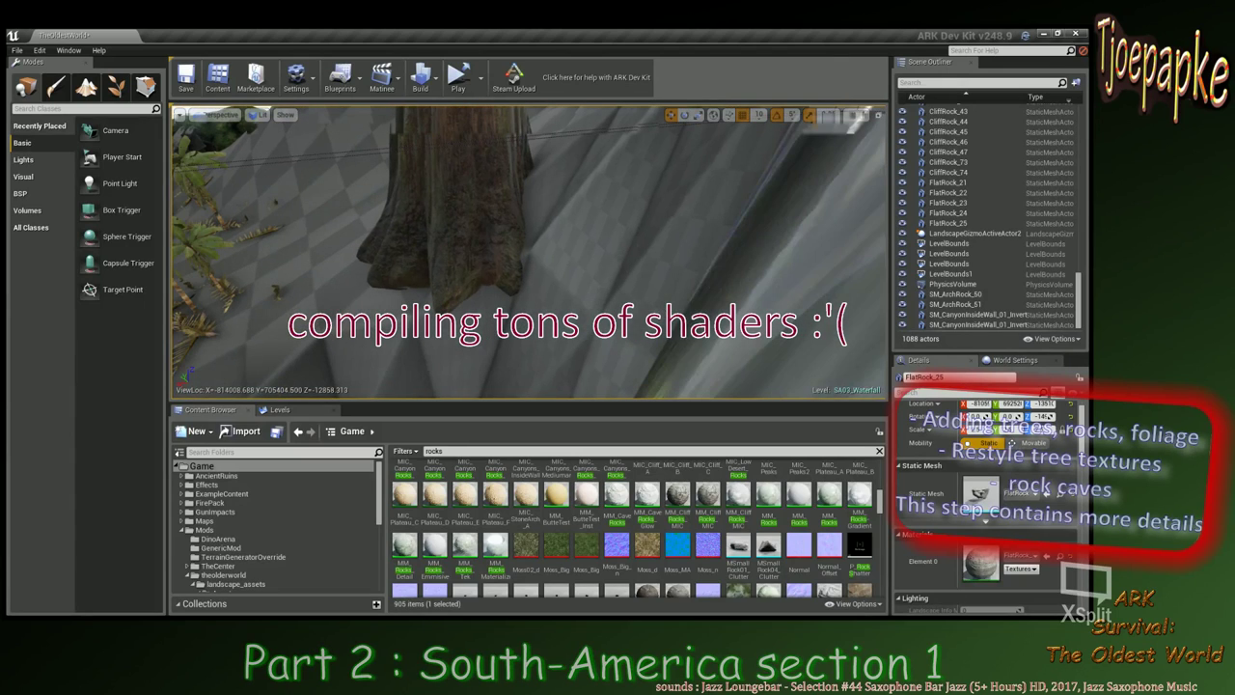